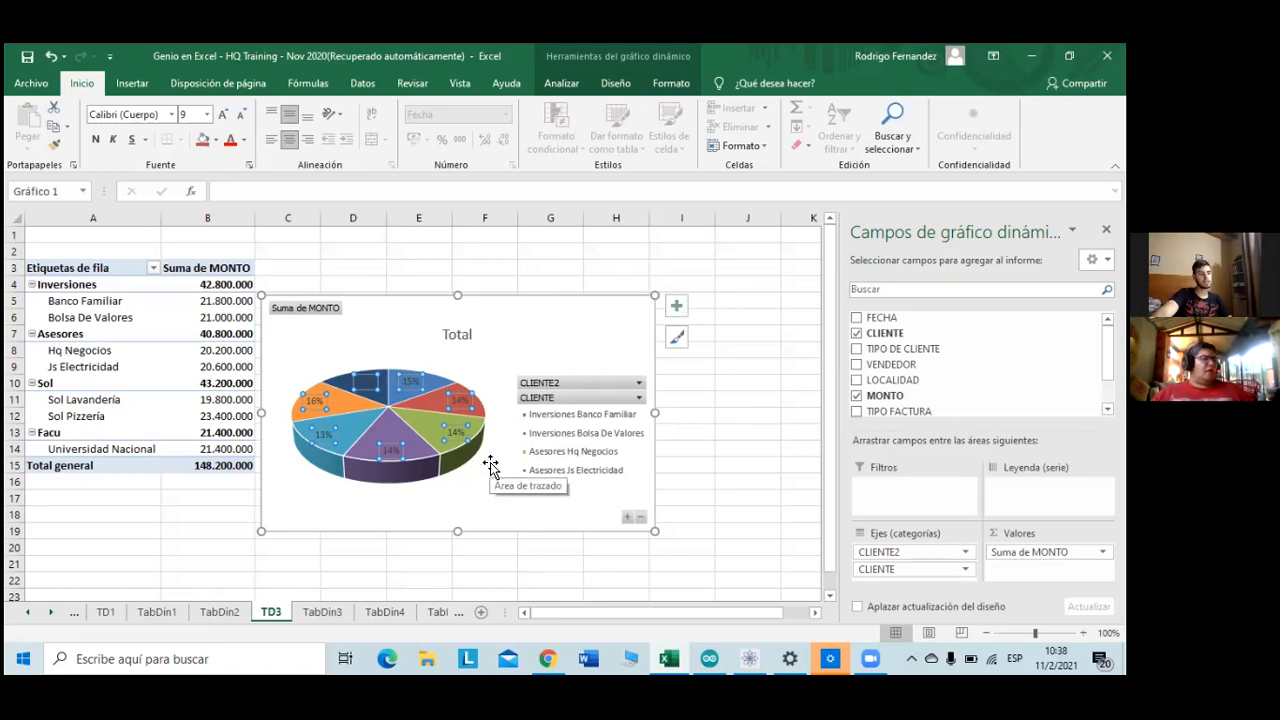
pyautogui.click(720, 494)
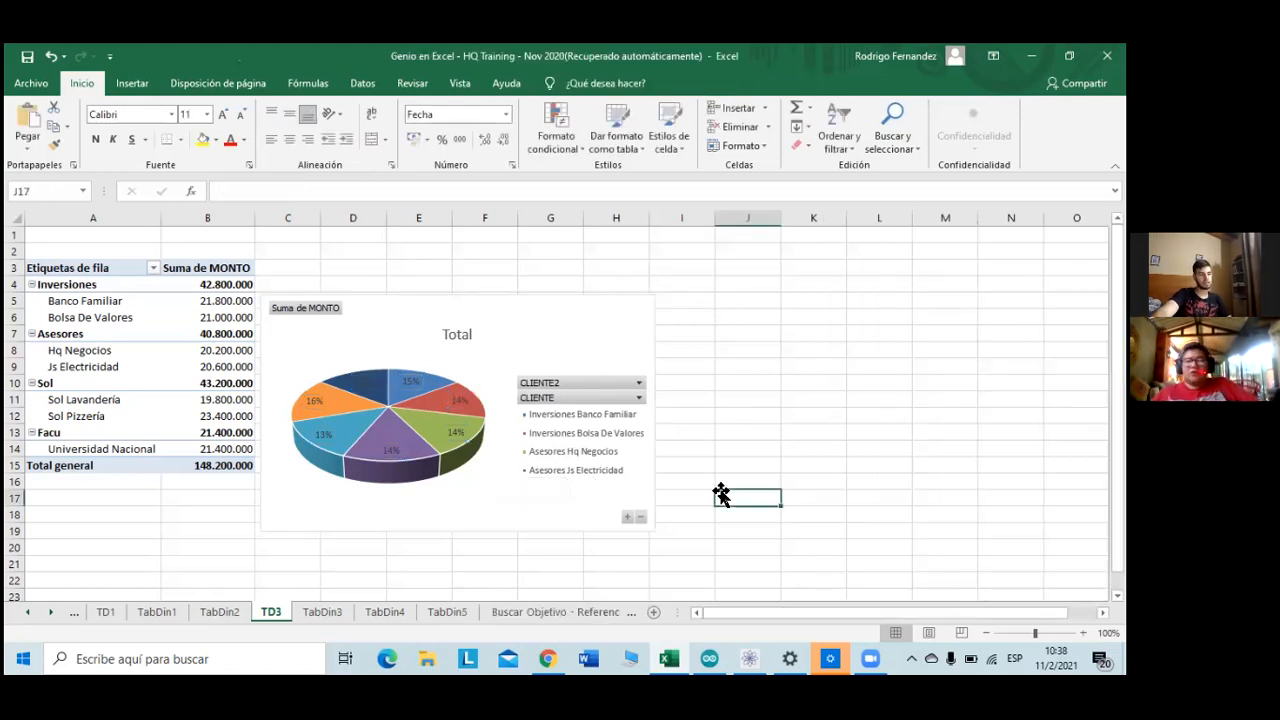
pyautogui.moveTo(768, 481); pyautogui.dragTo(864, 316)
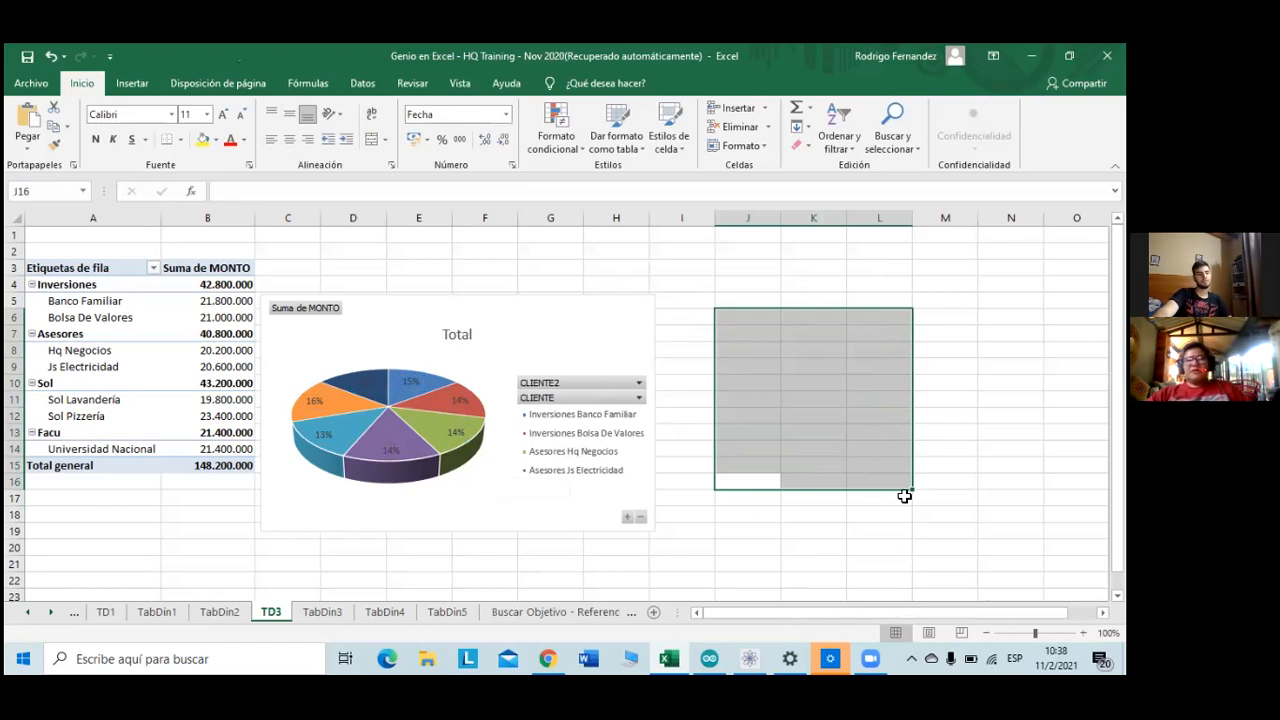
pyautogui.moveTo(918, 489); pyautogui.dragTo(978, 554)
pyautogui.click(885, 468)
pyautogui.click(934, 528)
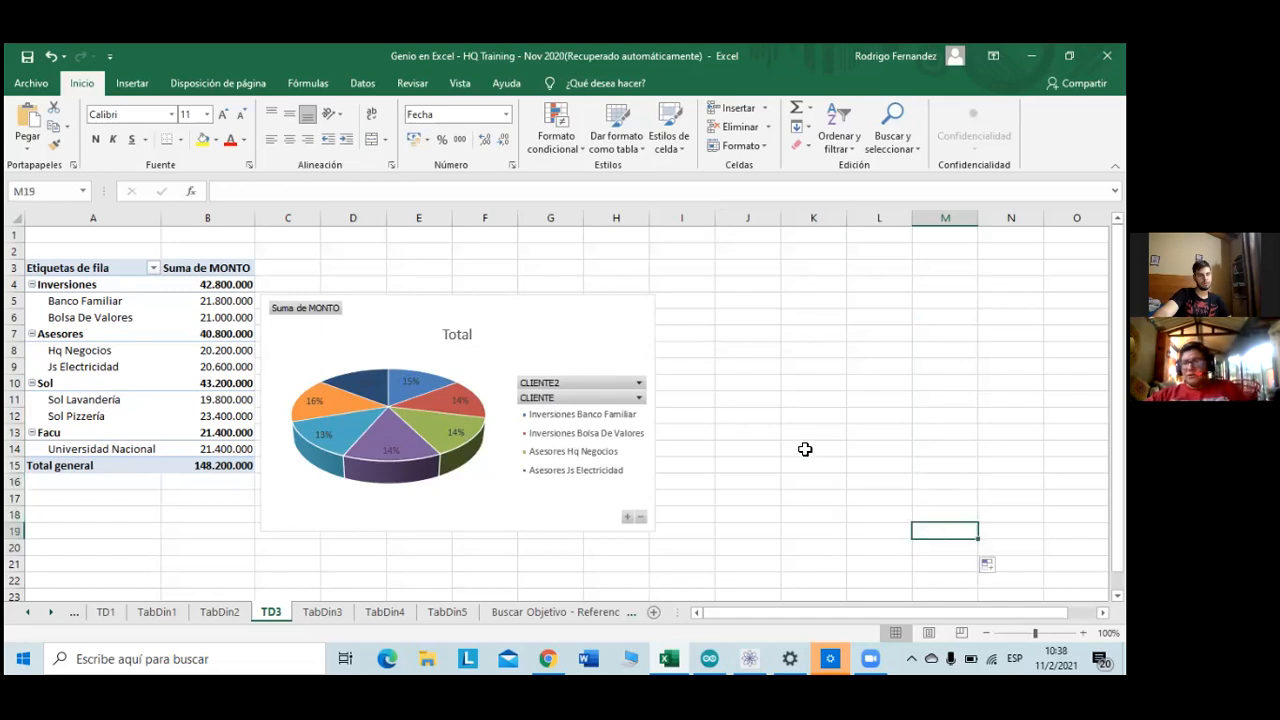
# - Move the CLIENTE2 field of the pivot table from the rows area to the columns area
pyautogui.click(609, 420)
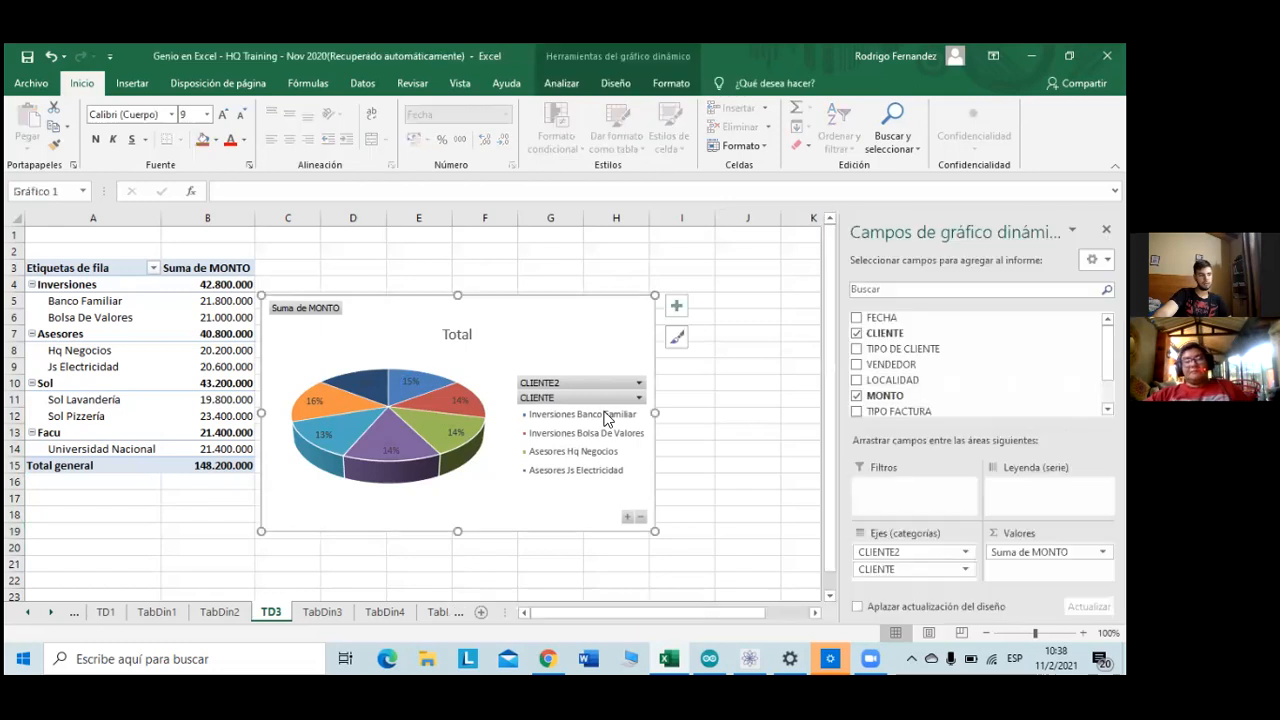
pyautogui.click(145, 351)
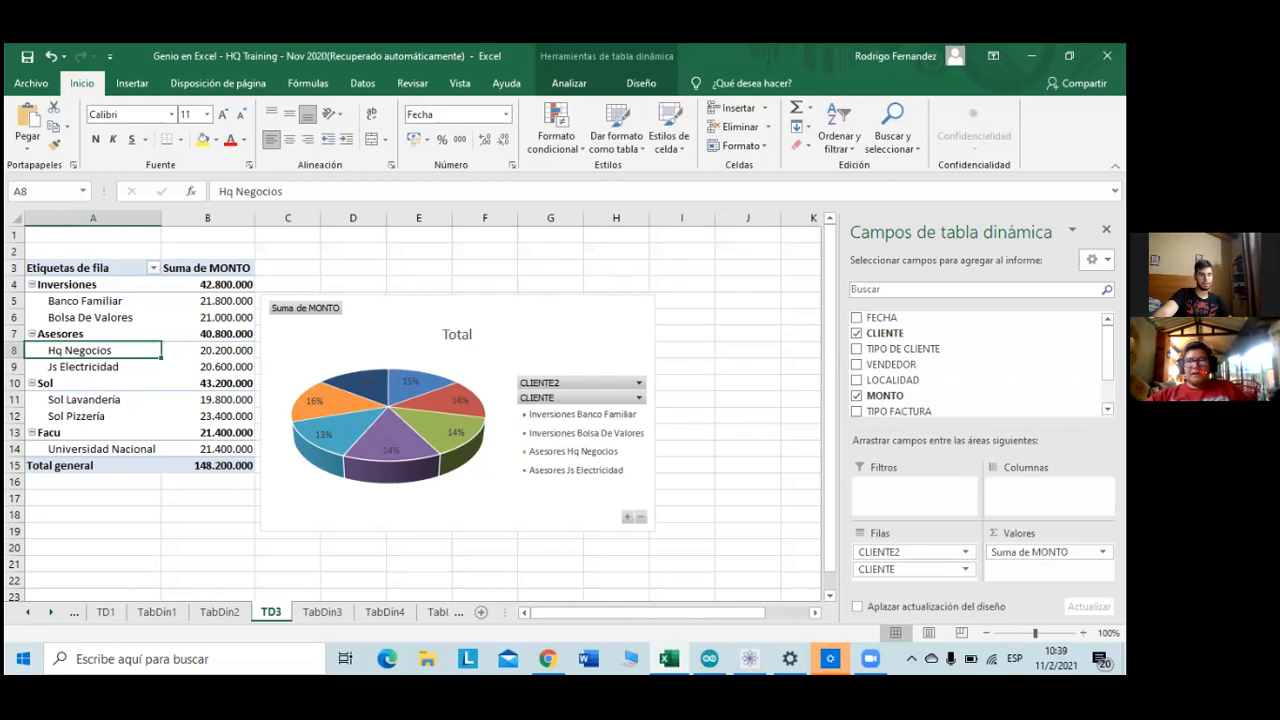
pyautogui.scroll(-1, 905, 385)
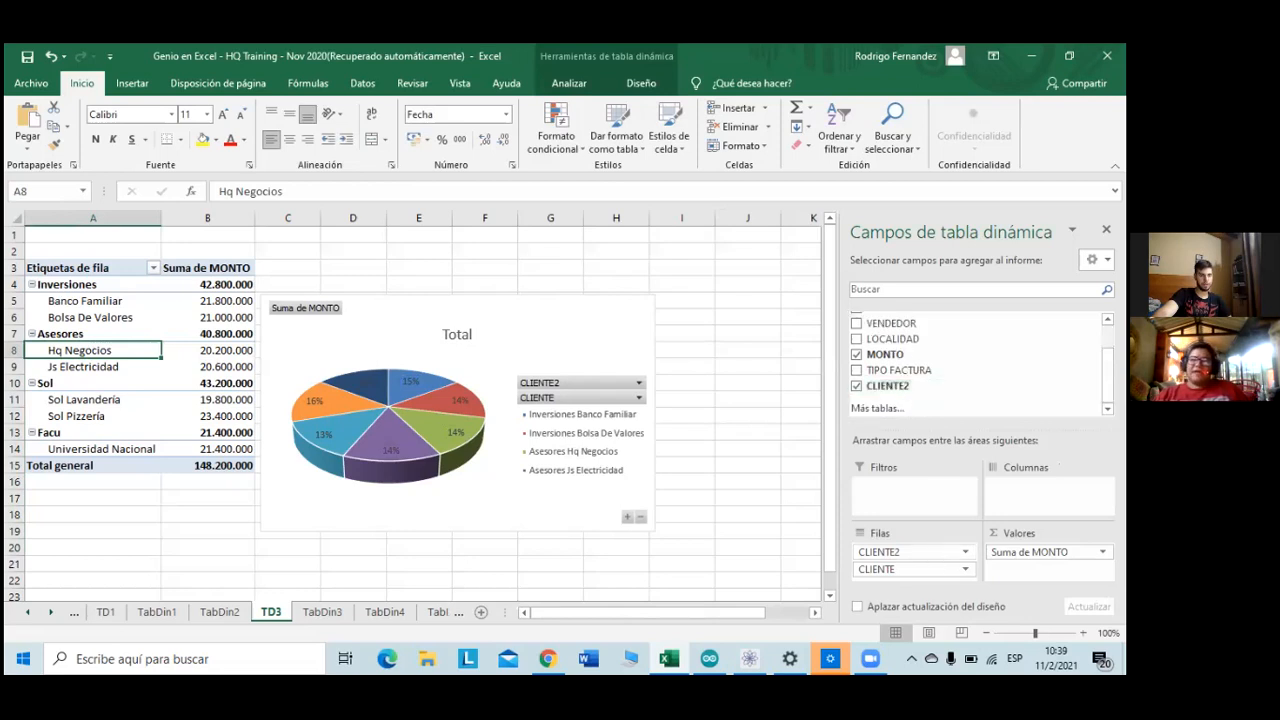
pyautogui.moveTo(912, 551); pyautogui.dragTo(1045, 490)
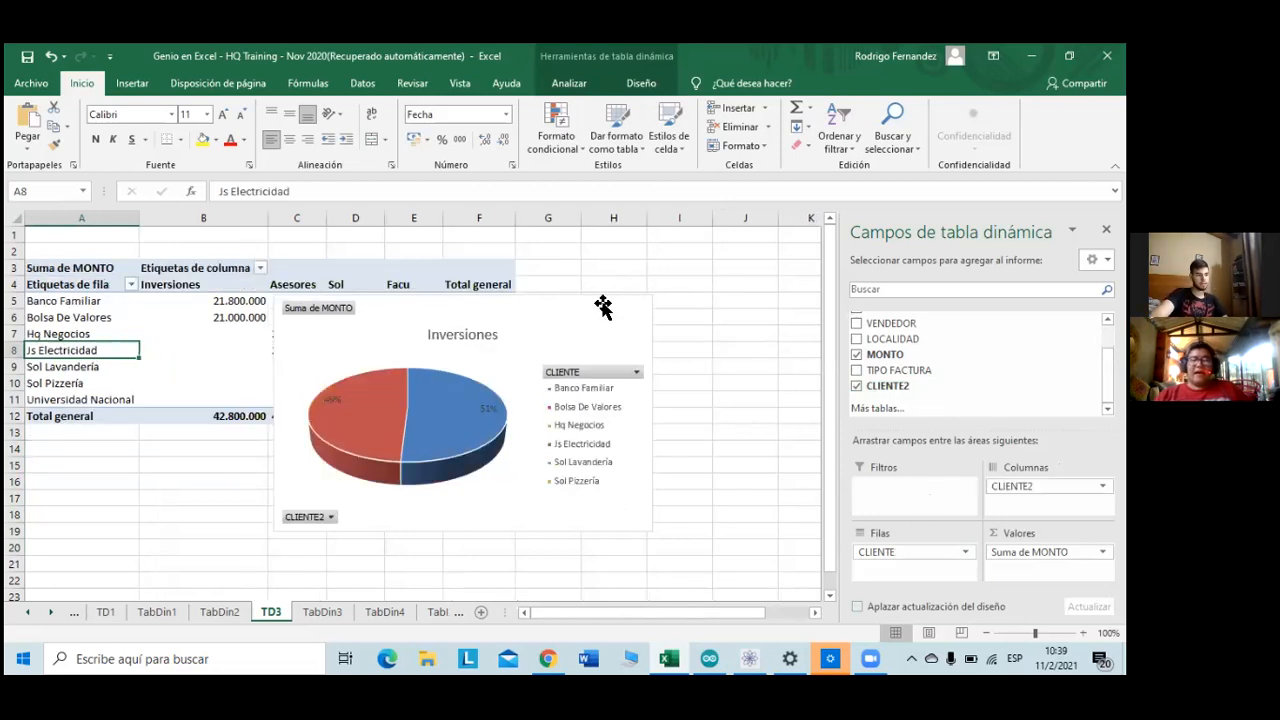
# - Move the pie chart beside the pivot table so it no longer covers the total column
pyautogui.moveTo(594, 298); pyautogui.dragTo(429, 254)
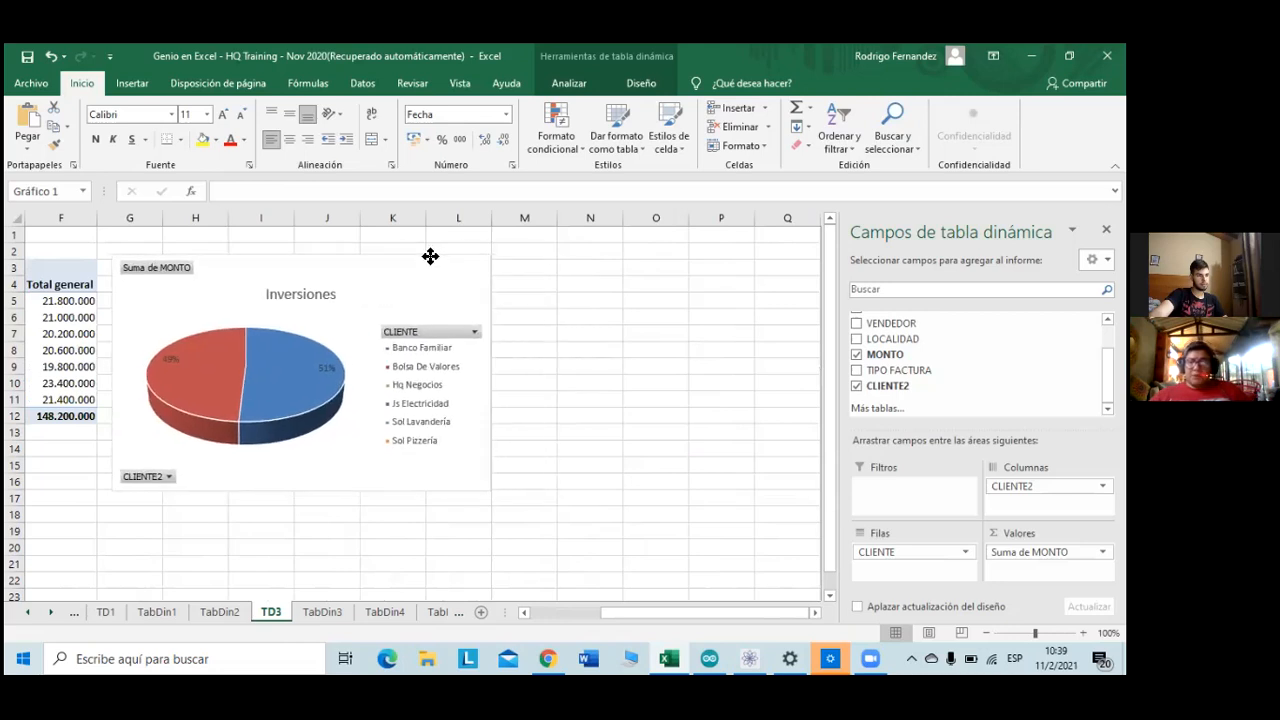
pyautogui.moveTo(630, 616); pyautogui.dragTo(601, 621)
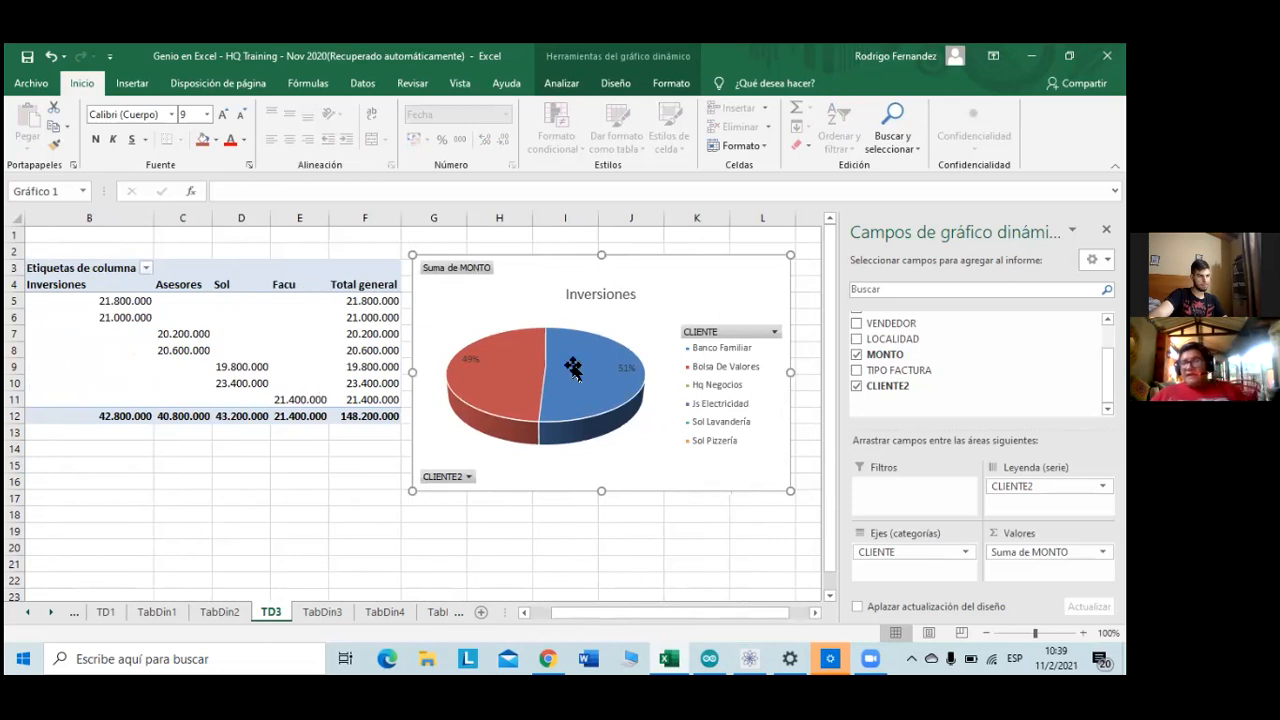
# - Examine the pie chart's legend and slices for the Inversiones series against the pivot table
pyautogui.moveTo(573, 370)
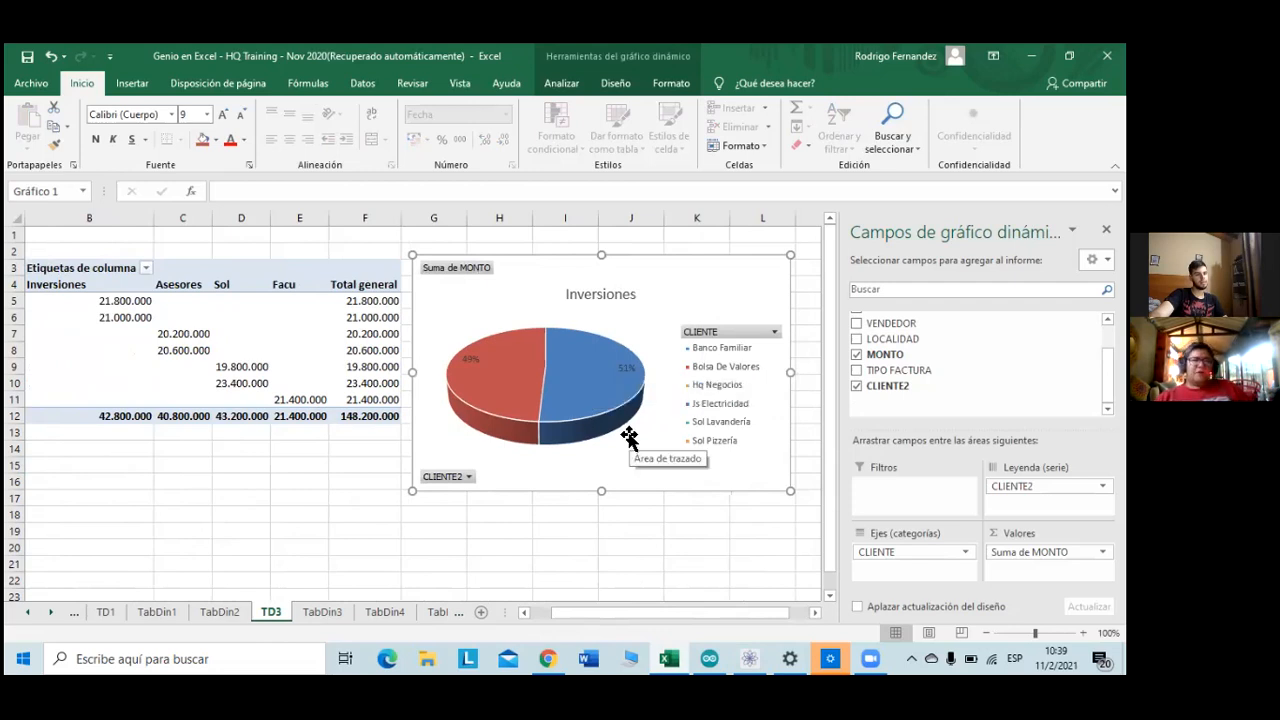
pyautogui.click(700, 382)
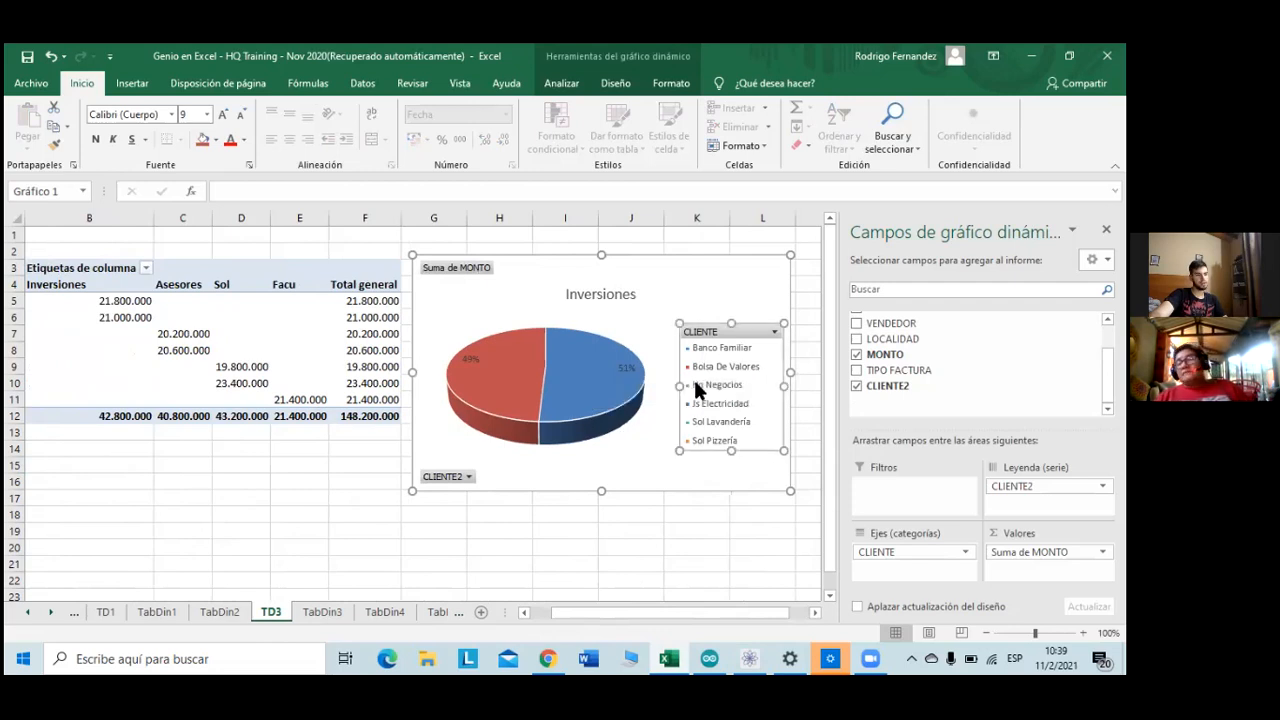
pyautogui.click(698, 387)
pyautogui.click(672, 415)
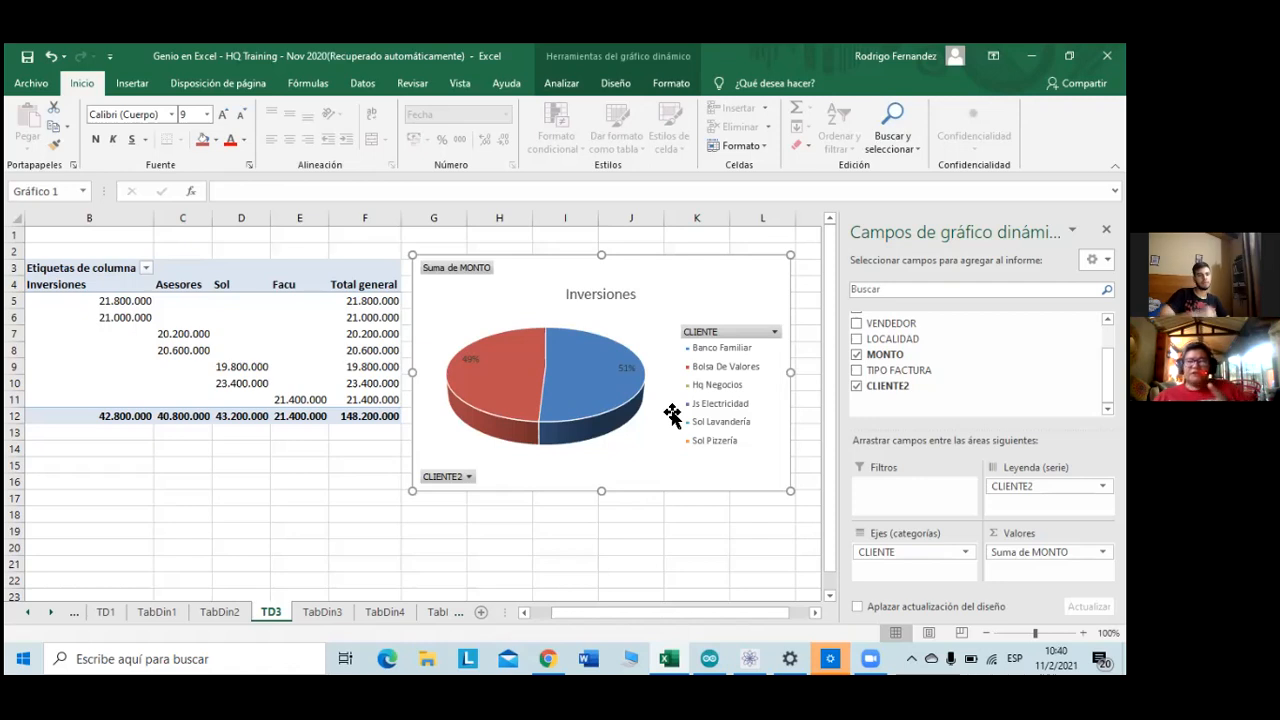
pyautogui.click(604, 388)
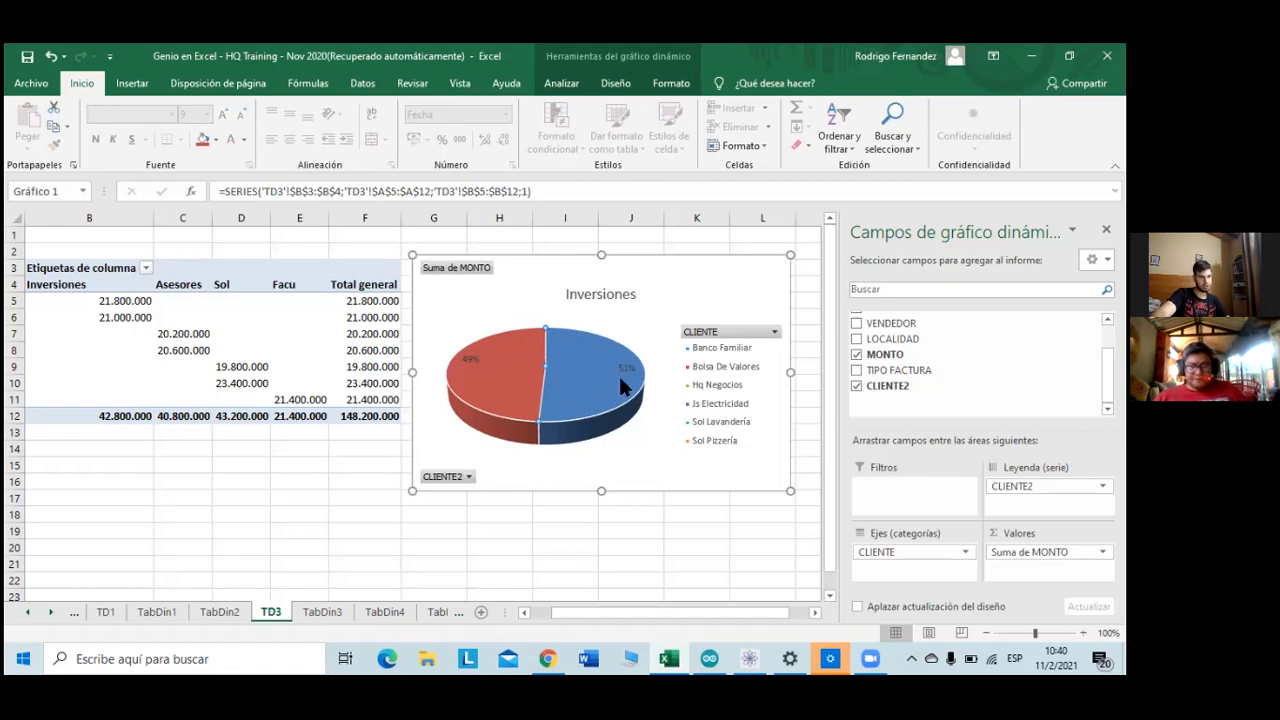
pyautogui.doubleClick(621, 384)
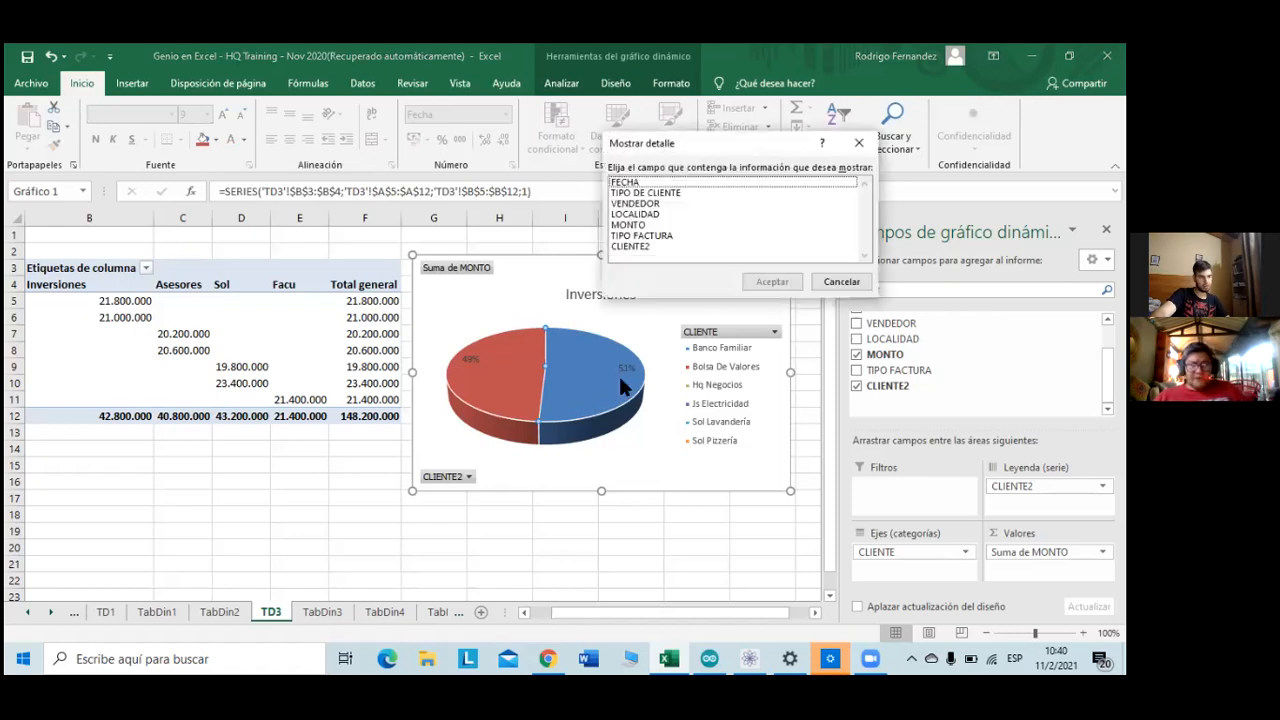
pyautogui.click(857, 142)
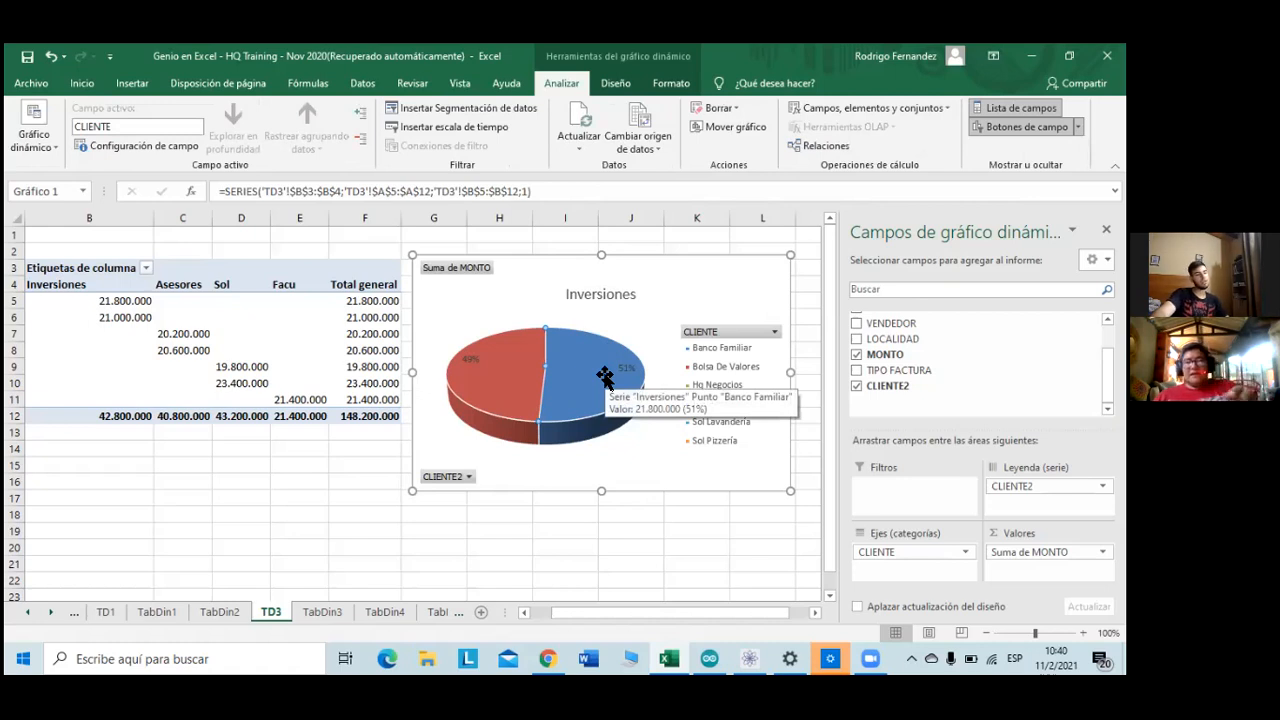
pyautogui.click(625, 552)
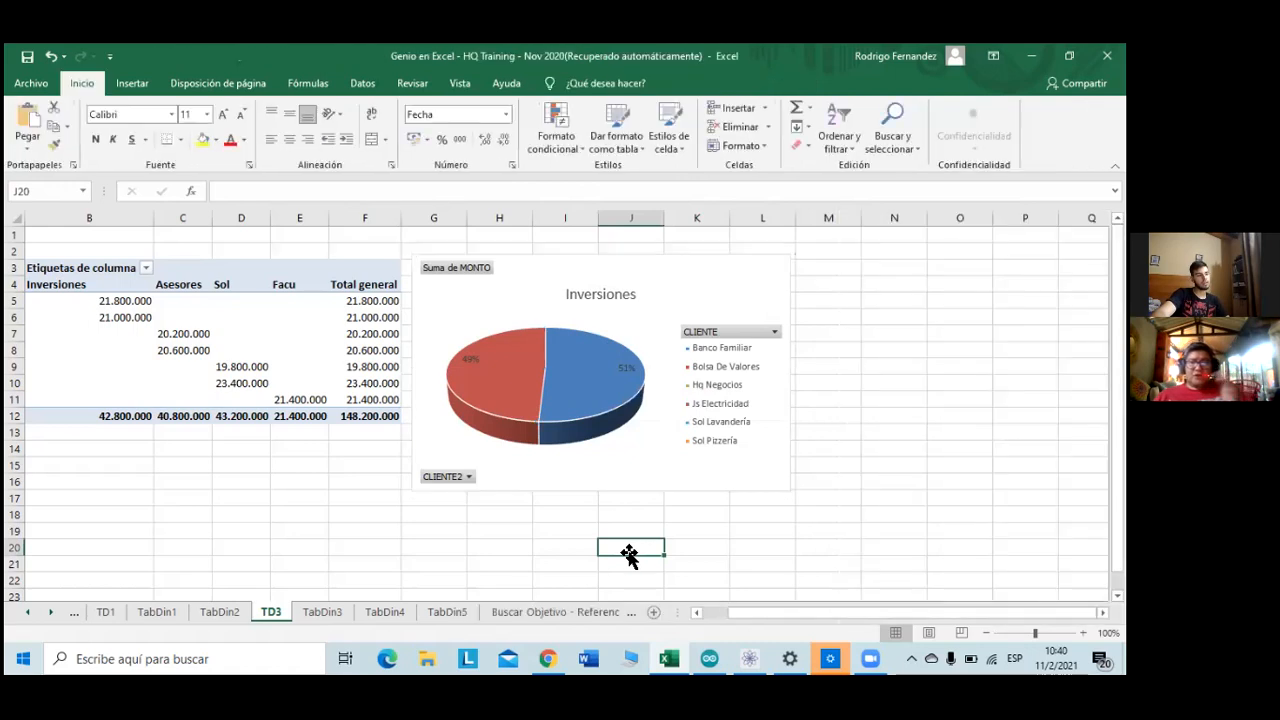
pyautogui.moveTo(582, 388)
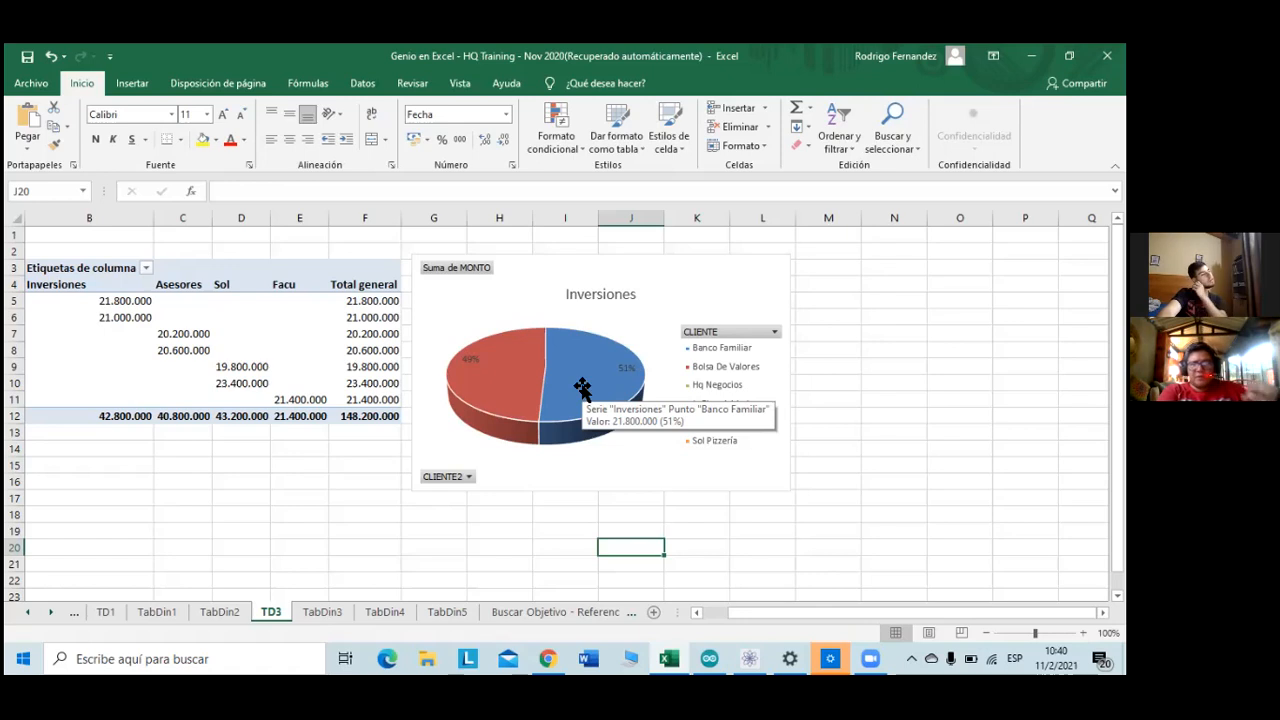
pyautogui.moveTo(512, 382)
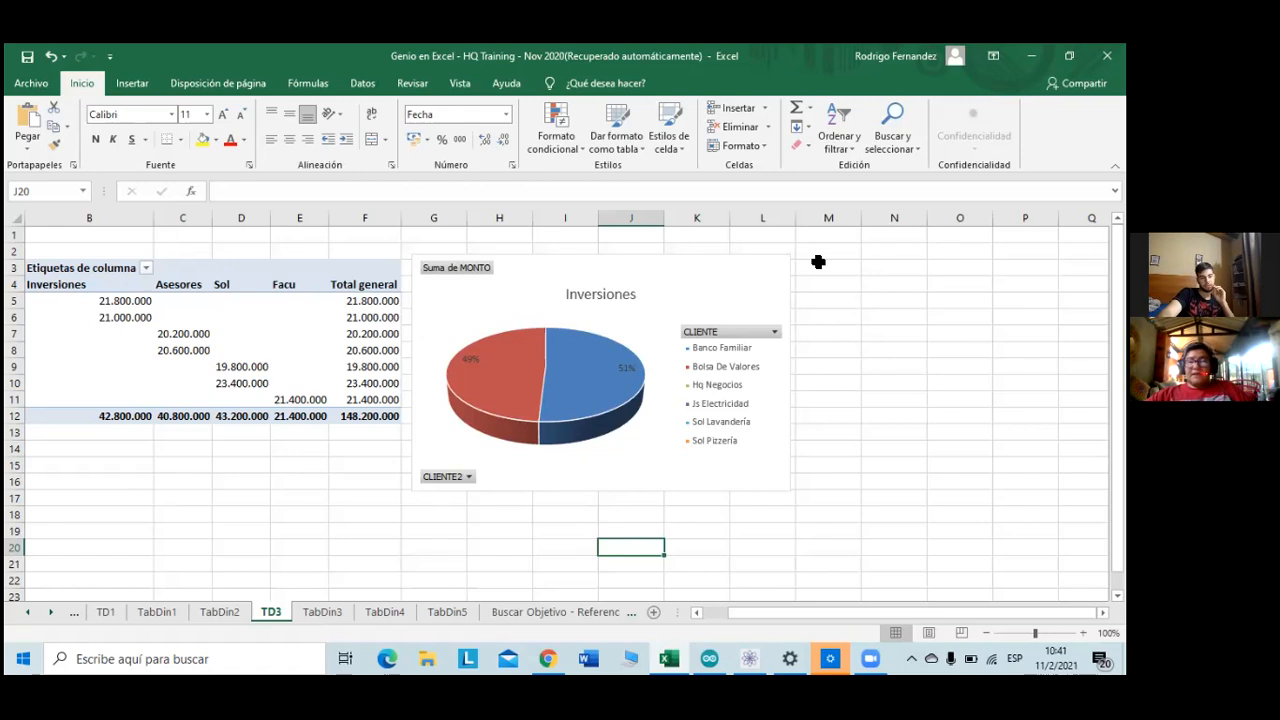
pyautogui.moveTo(817, 265); pyautogui.dragTo(423, 489)
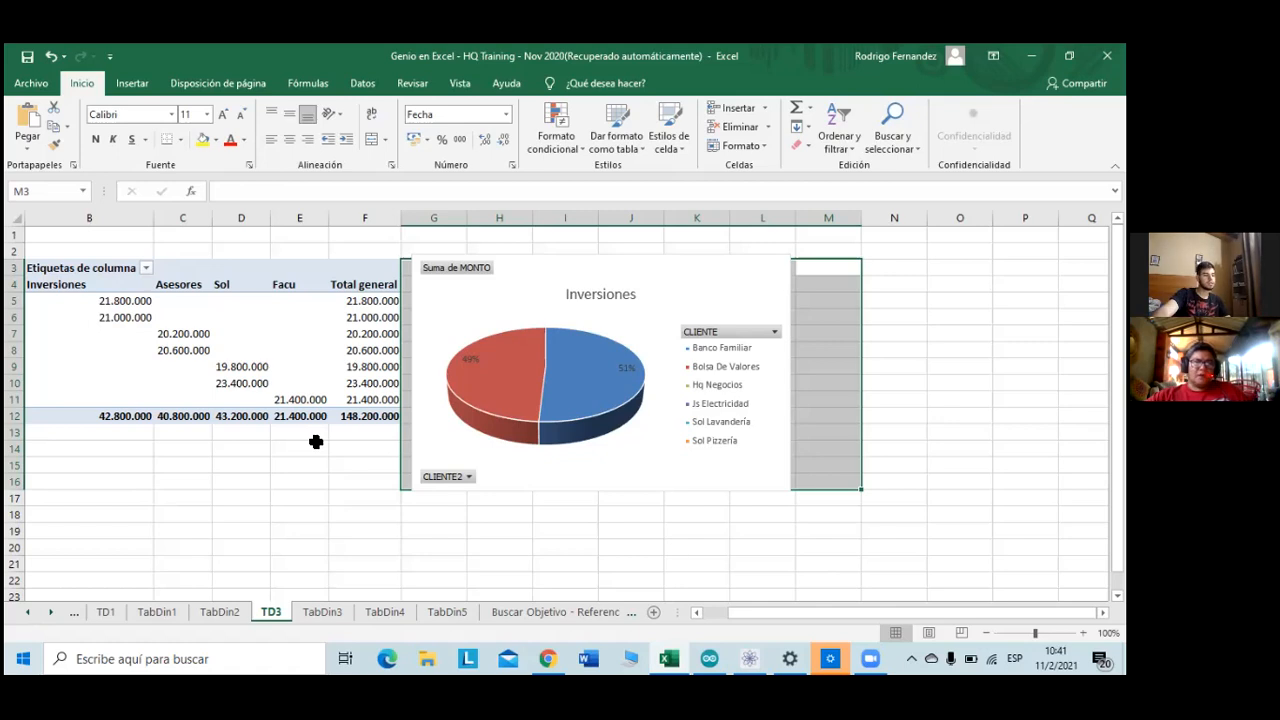
# - Try inserting a 3-D clustered column chart with cell E10 inside the pivot table selected, and delete the chart
pyautogui.click(299, 383)
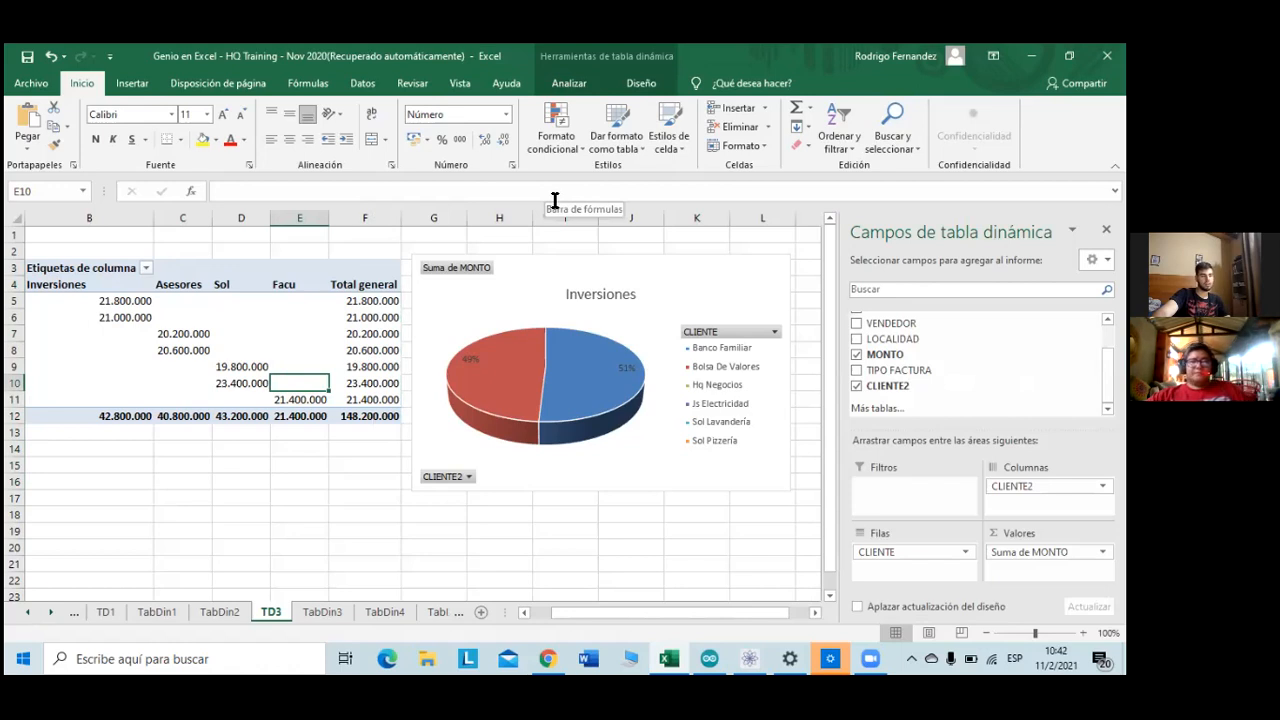
pyautogui.click(124, 84)
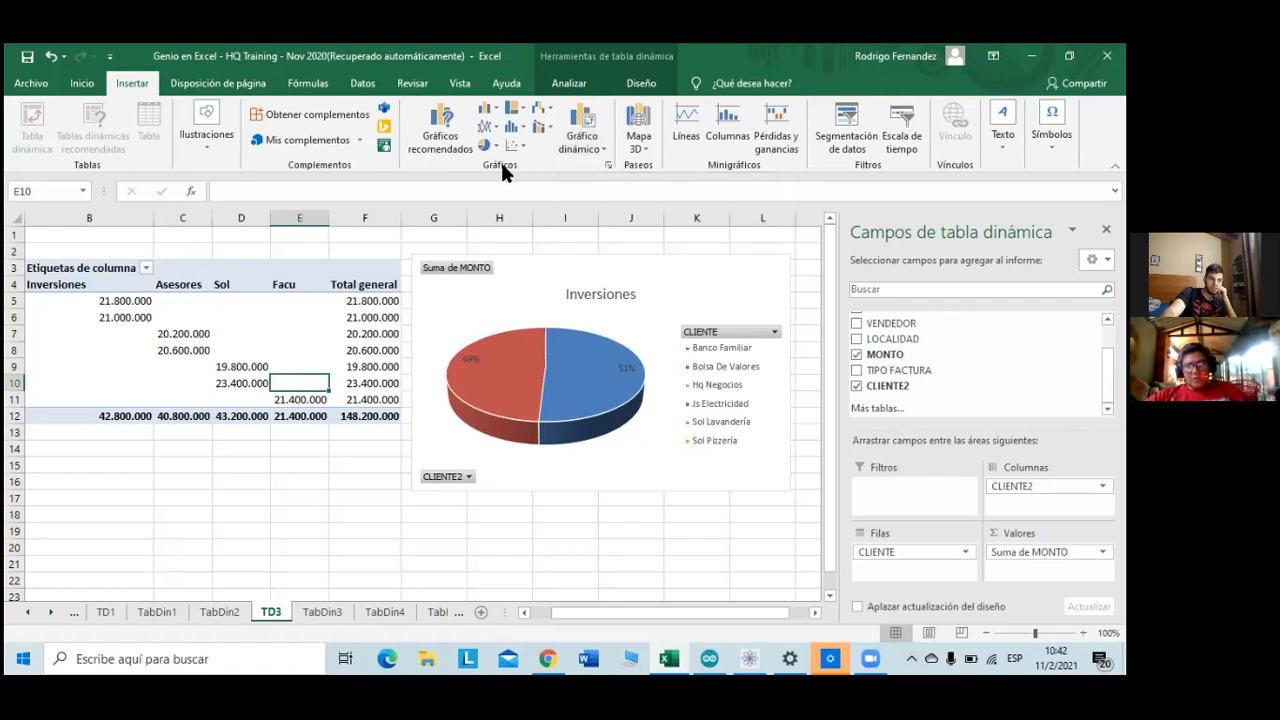
pyautogui.click(481, 104)
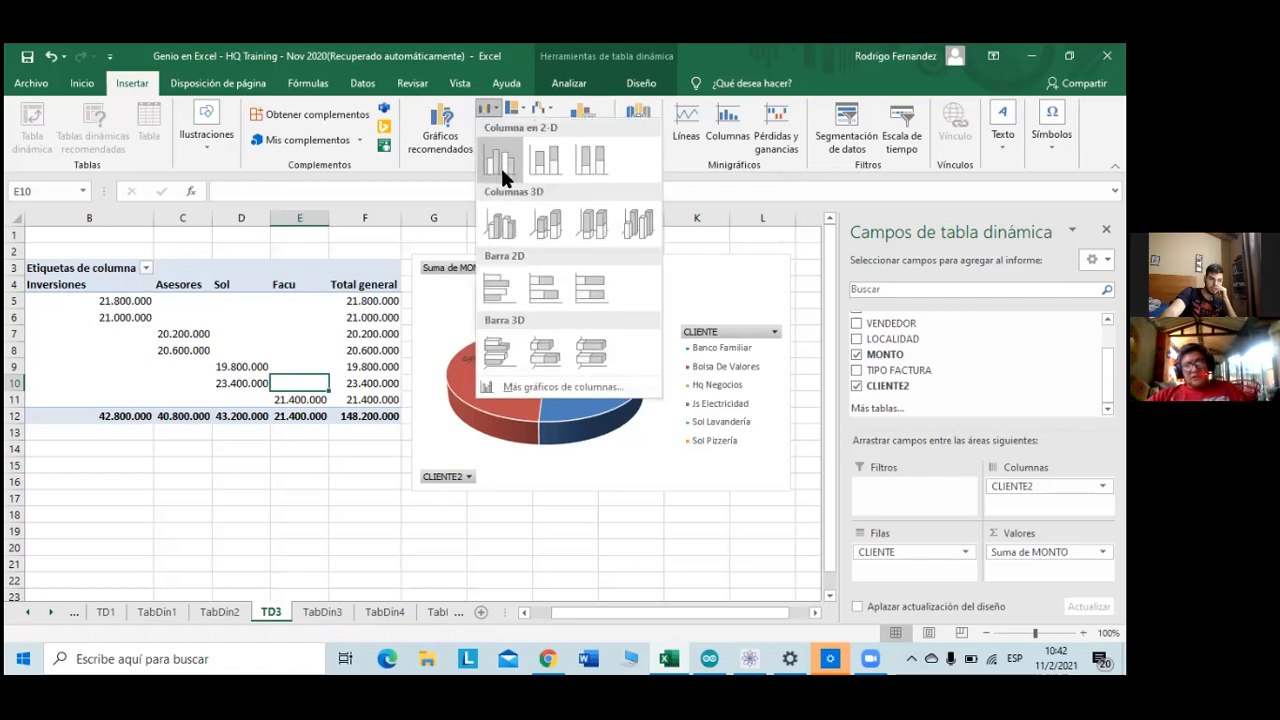
pyautogui.click(503, 222)
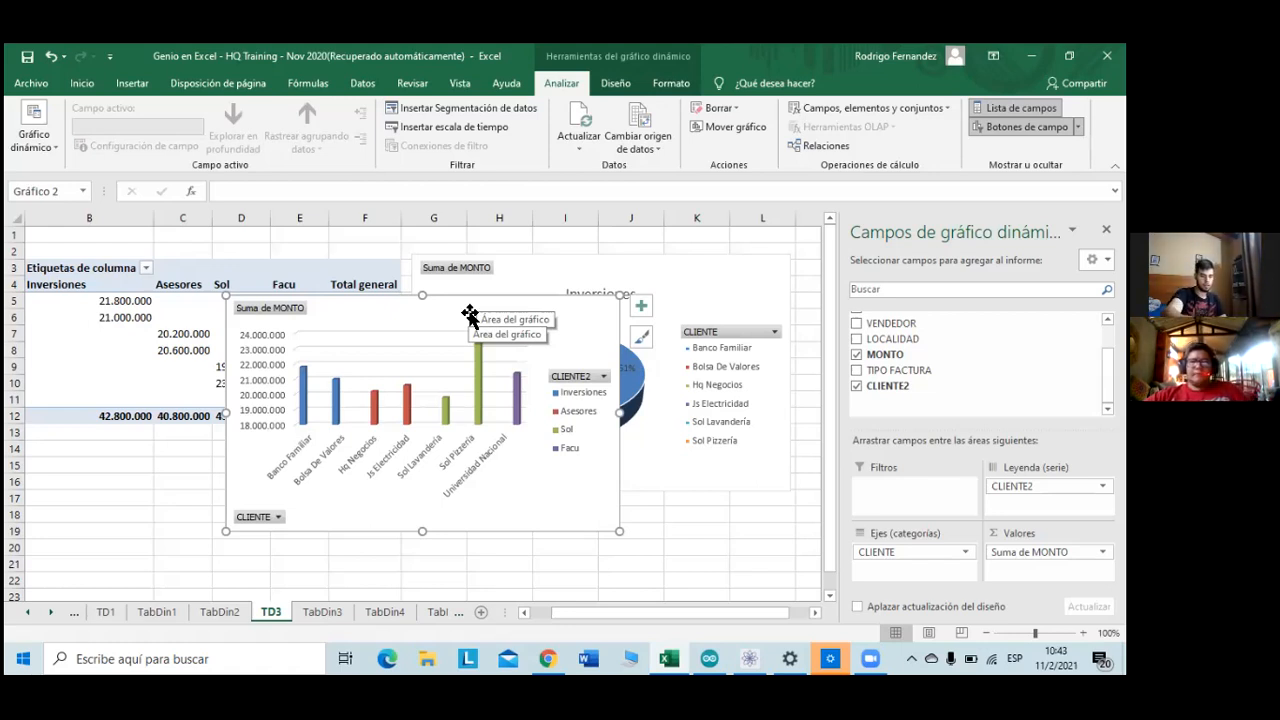
pyautogui.press('Delete')
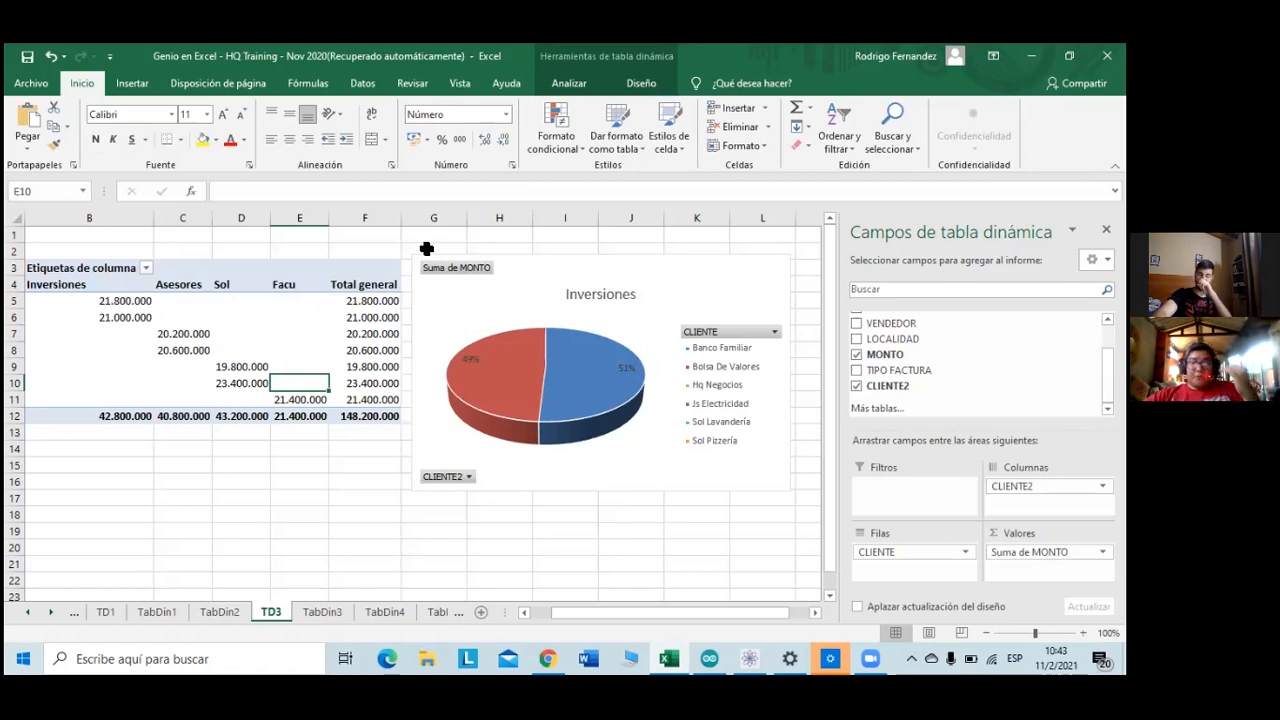
# - Try inserting a 3-D clustered column chart from cell E13 directly below the pivot table, and delete the chart
pyautogui.click(312, 440)
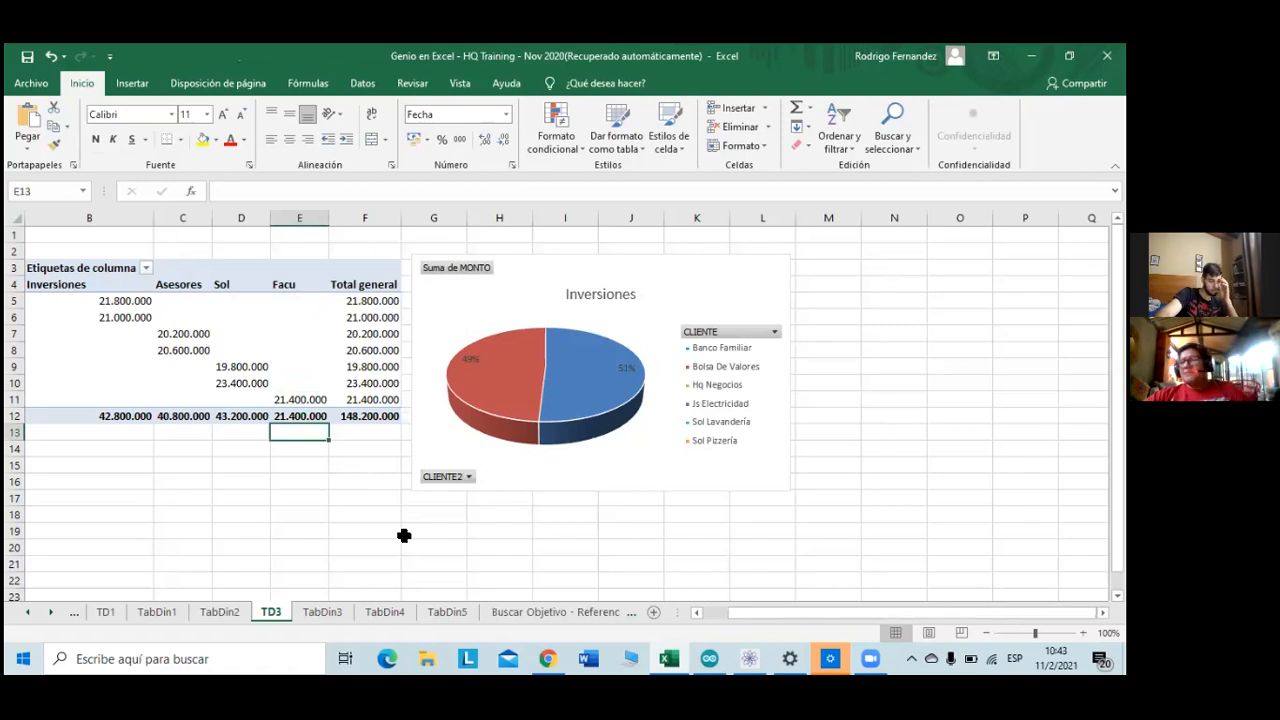
pyautogui.click(131, 83)
pyautogui.click(487, 108)
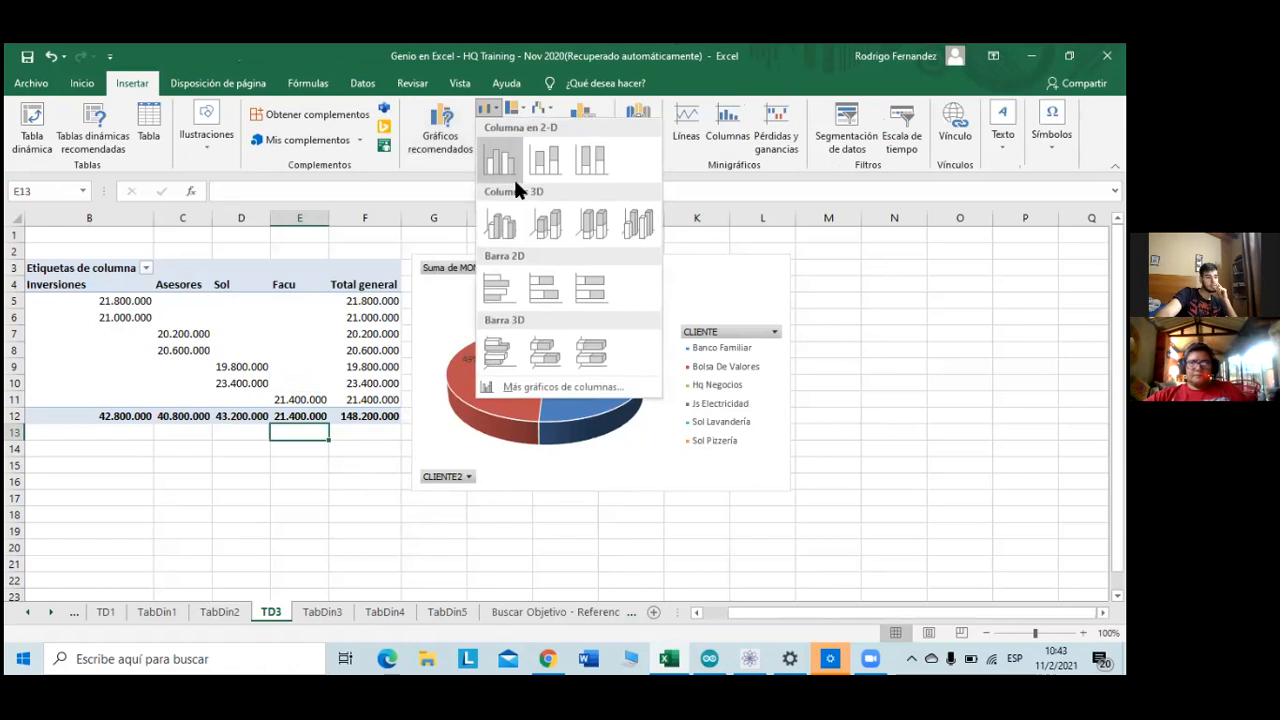
pyautogui.click(515, 230)
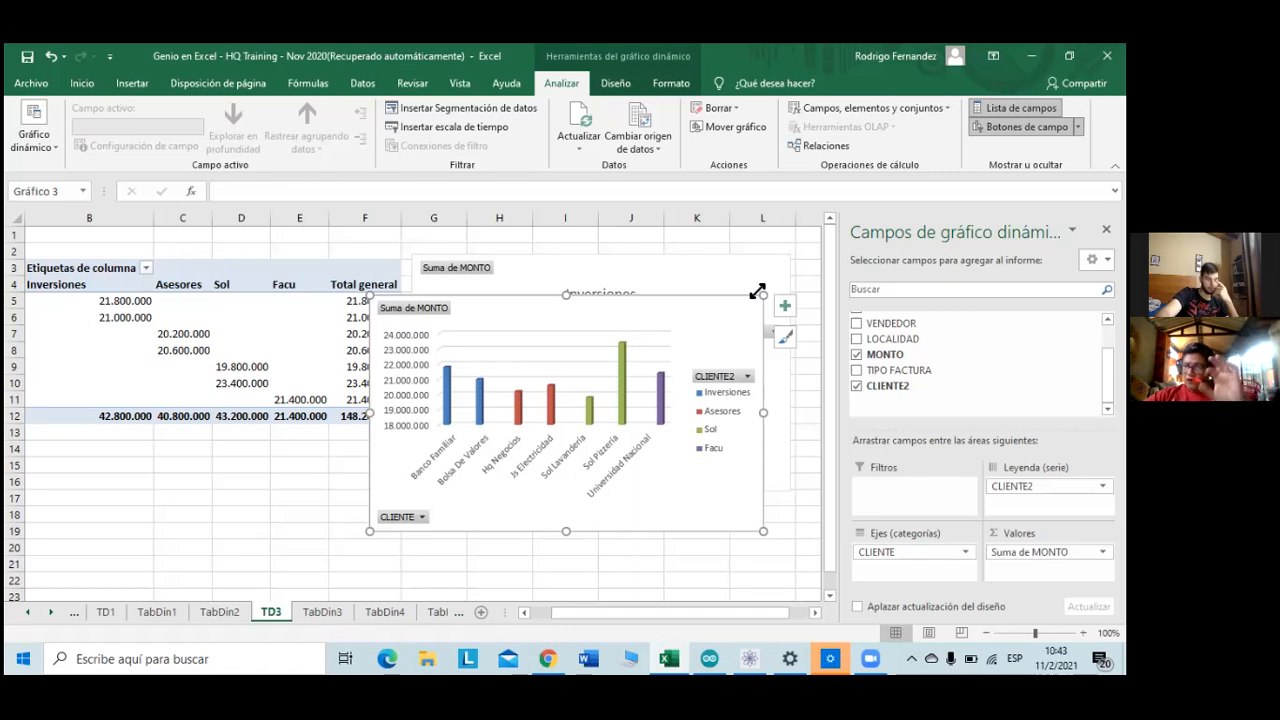
pyautogui.moveTo(757, 291); pyautogui.dragTo(627, 325)
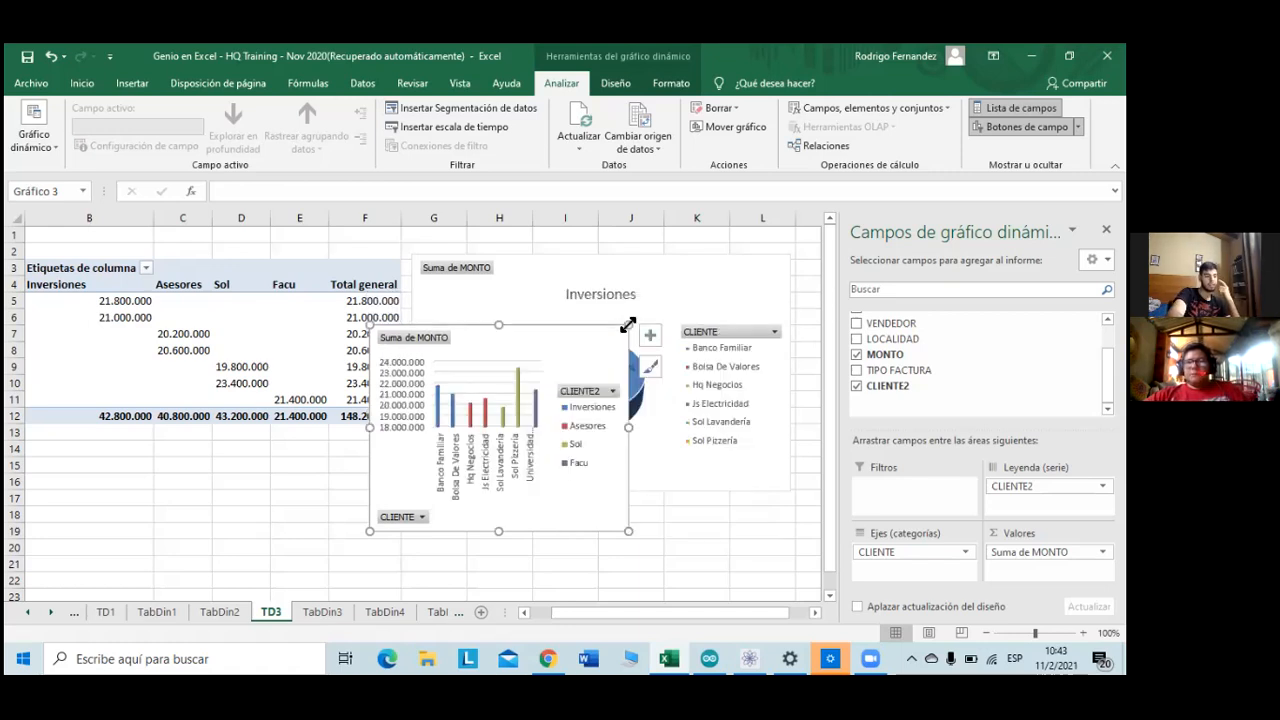
pyautogui.press('Delete')
pyautogui.click(1025, 449)
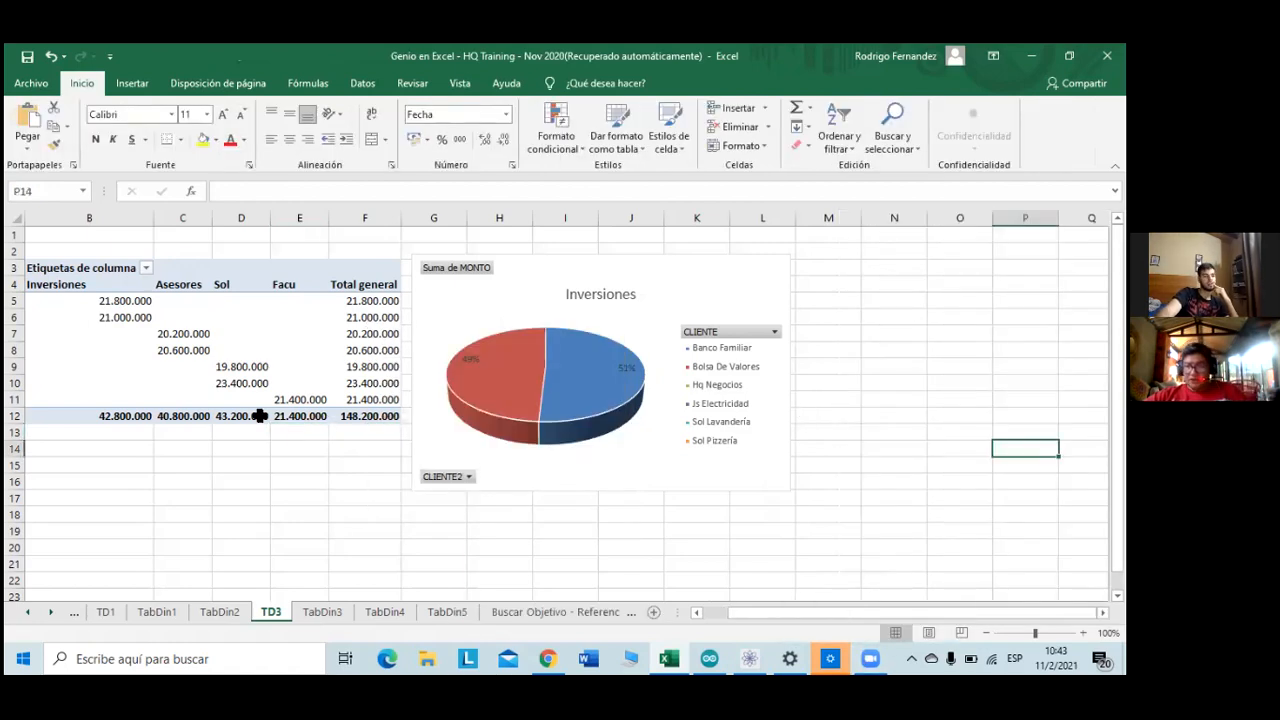
# - Insert an empty 3-D clustered column chart from cell E14, away from the pivot table, and move it over the pie chart
pyautogui.click(297, 447)
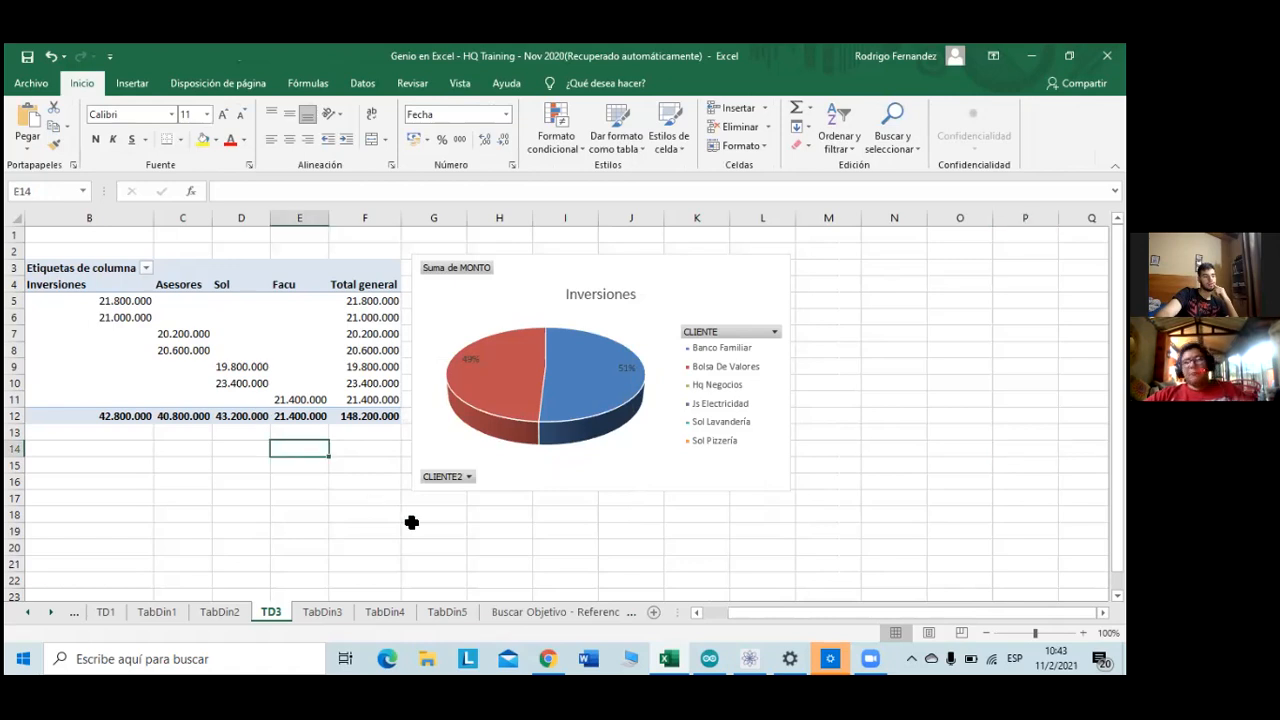
pyautogui.click(132, 84)
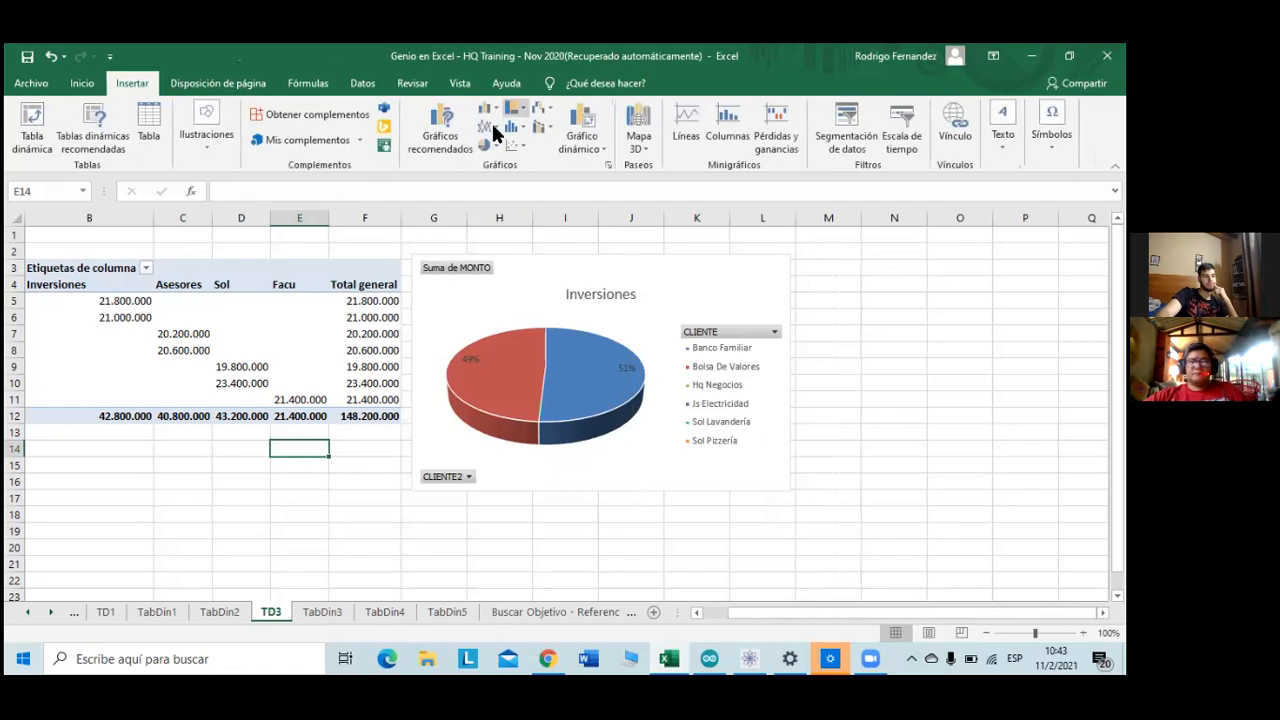
pyautogui.click(486, 107)
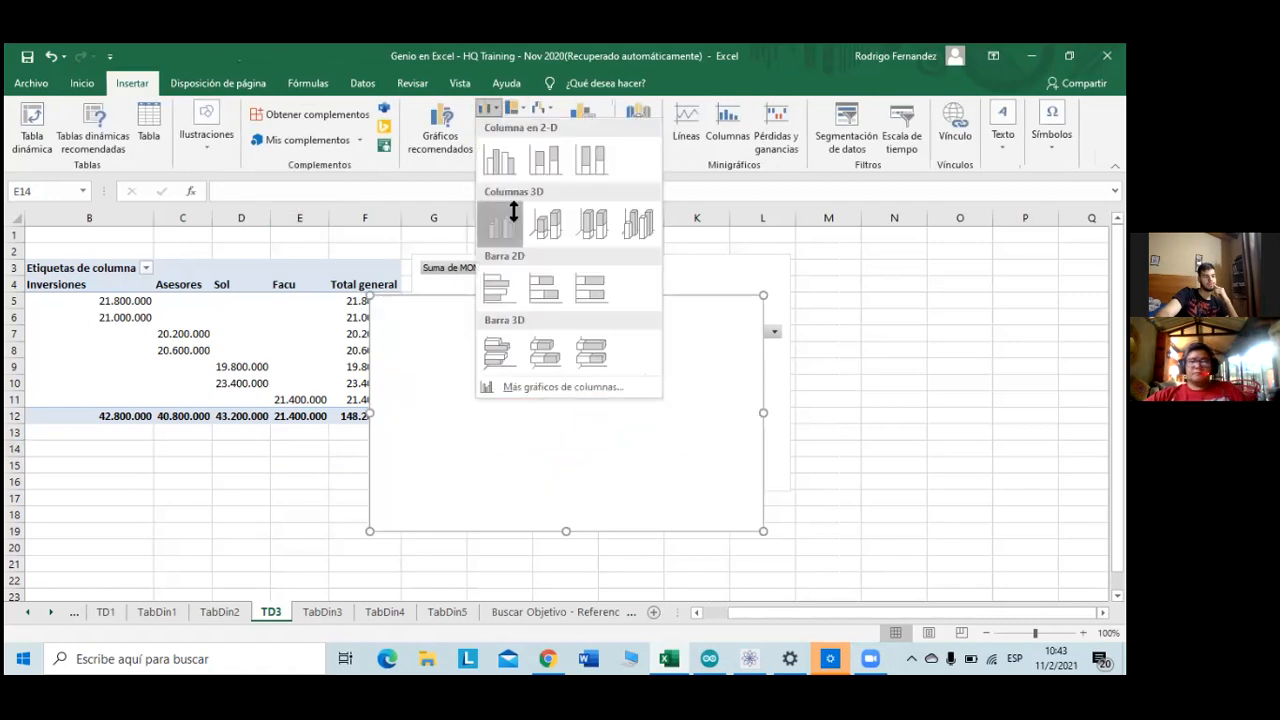
pyautogui.click(512, 210)
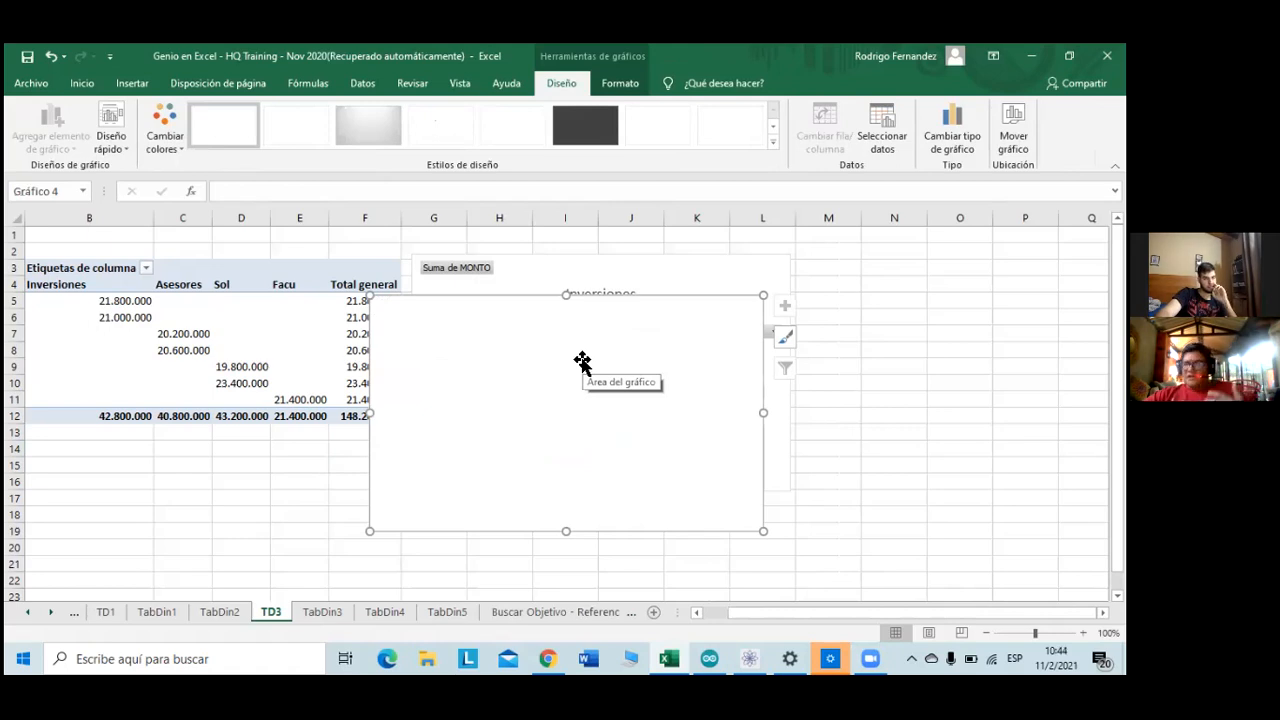
pyautogui.moveTo(589, 351); pyautogui.dragTo(634, 329)
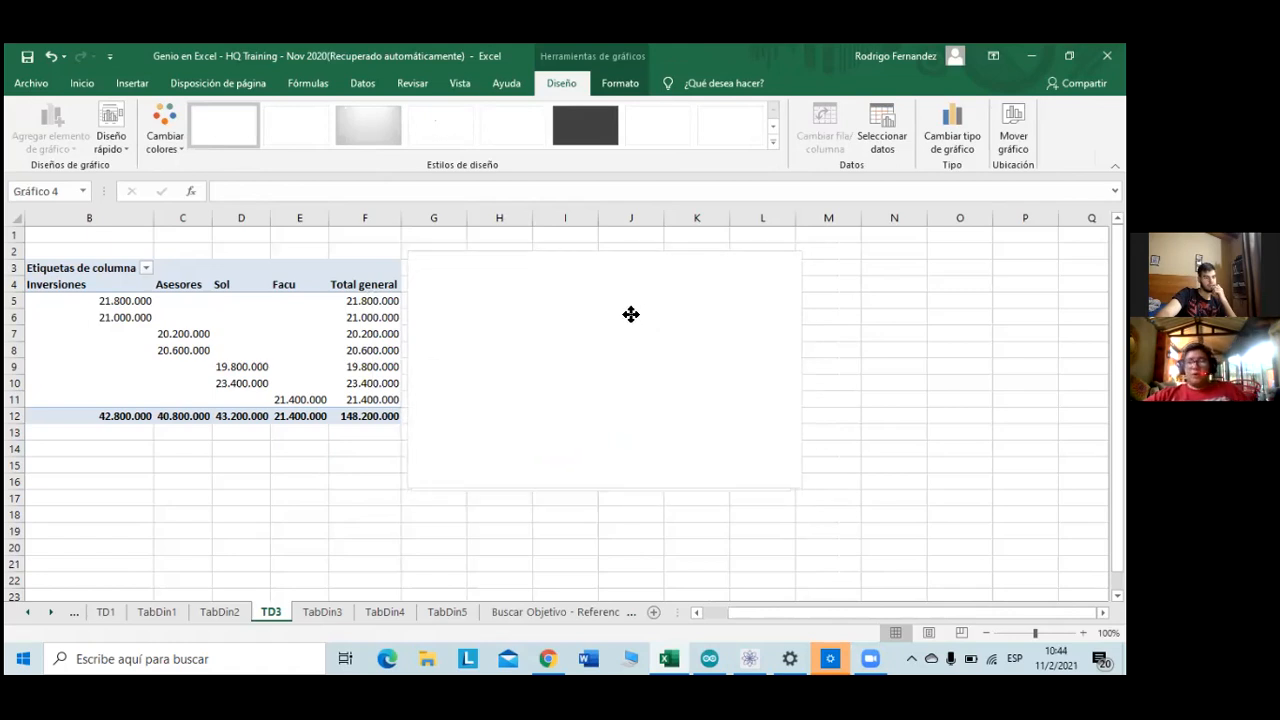
pyautogui.moveTo(631, 313)
pyautogui.mouseDown()
pyautogui.moveTo(643, 325)
pyautogui.moveTo(627, 316)
pyautogui.mouseUp()
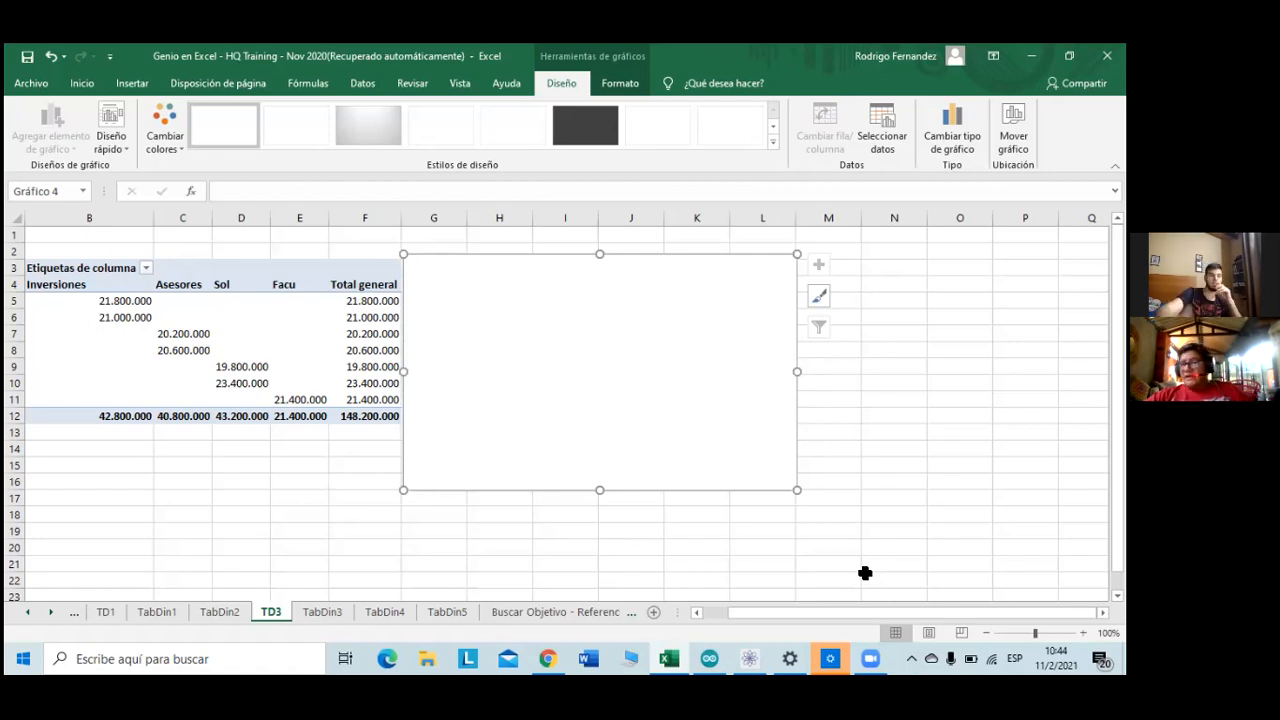
# - Try setting the empty column chart's data range to cells A5:B6 of the TD3 pivot table
pyautogui.click(898, 145)
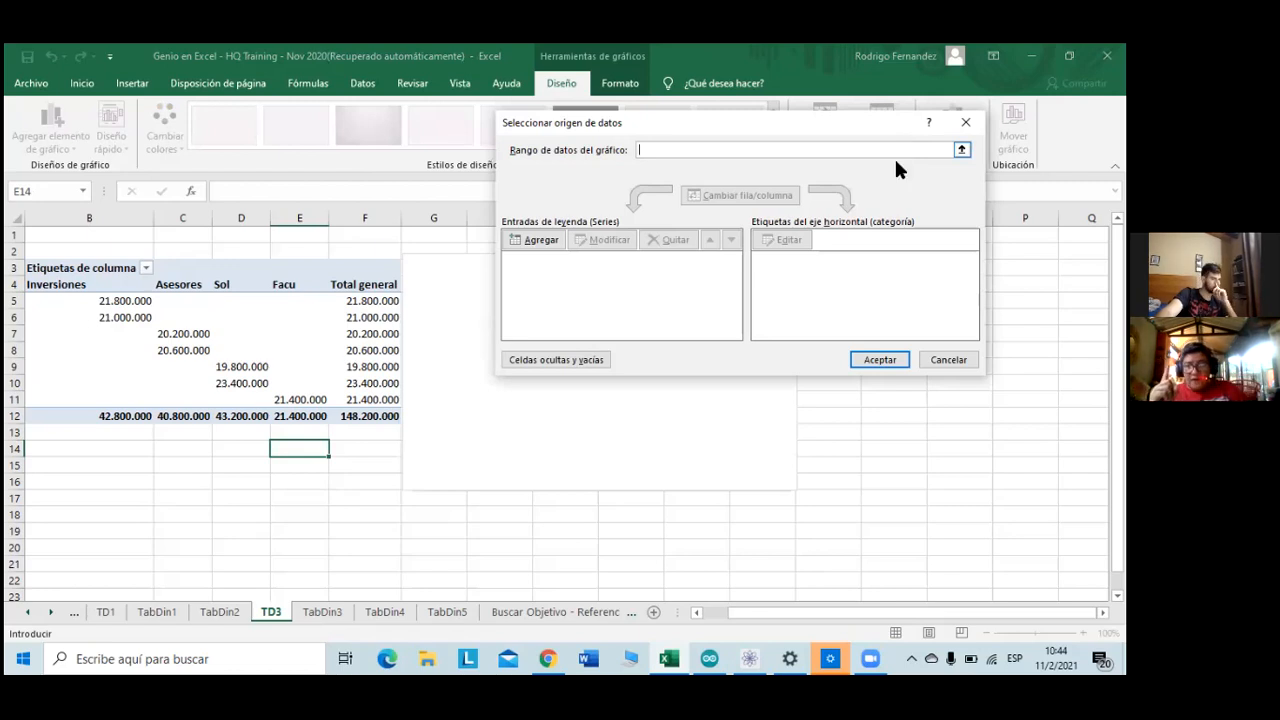
pyautogui.moveTo(821, 613); pyautogui.dragTo(764, 603)
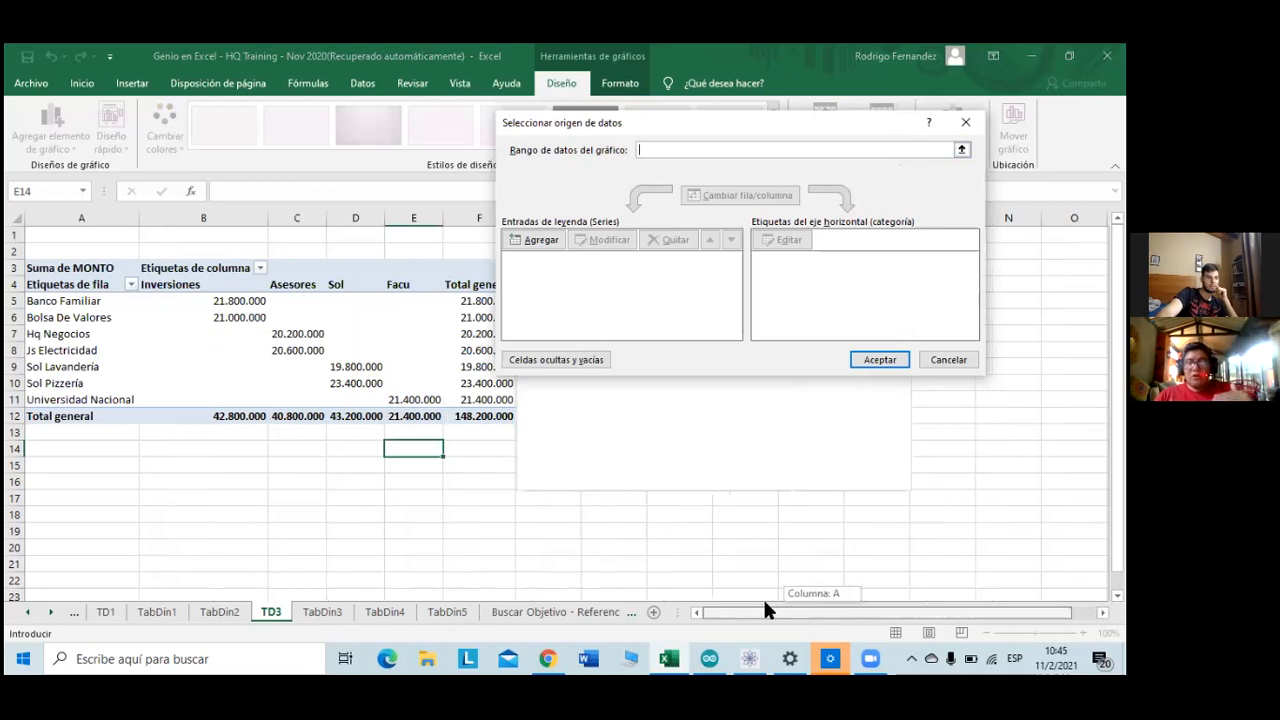
pyautogui.moveTo(765, 602); pyautogui.dragTo(761, 578)
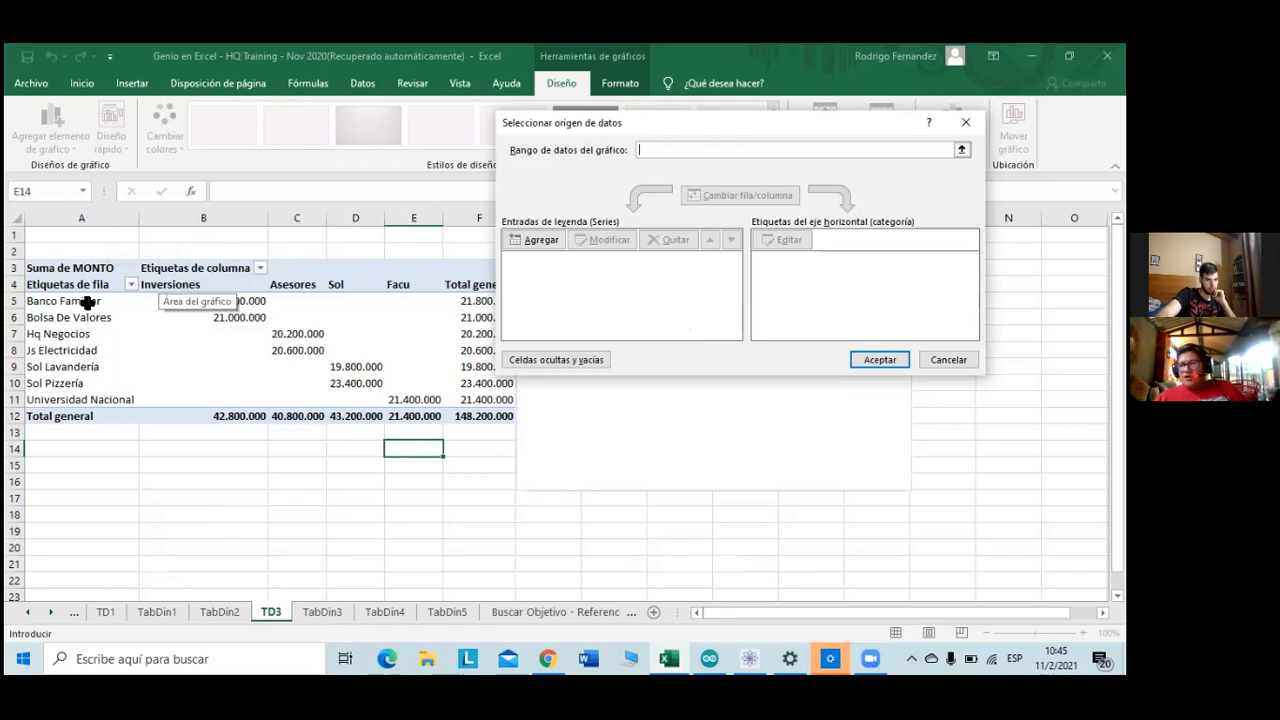
pyautogui.moveTo(90, 302); pyautogui.dragTo(247, 318)
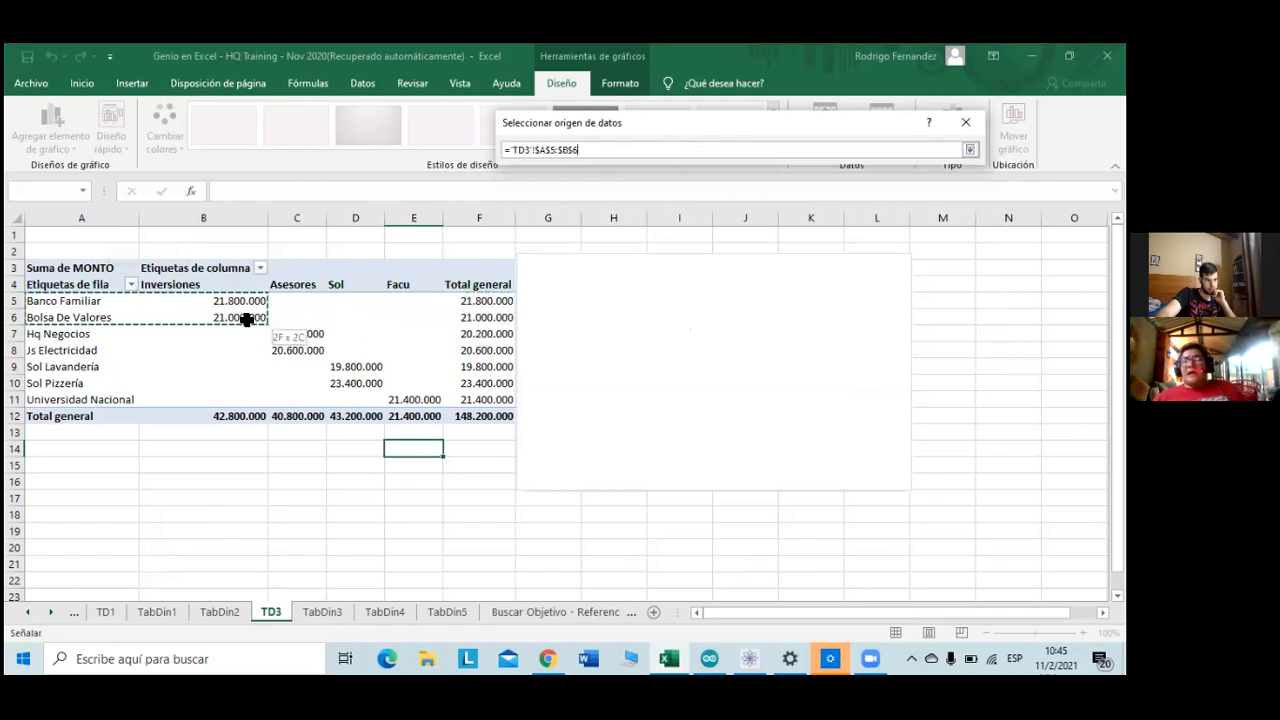
pyautogui.moveTo(247, 318); pyautogui.dragTo(247, 318)
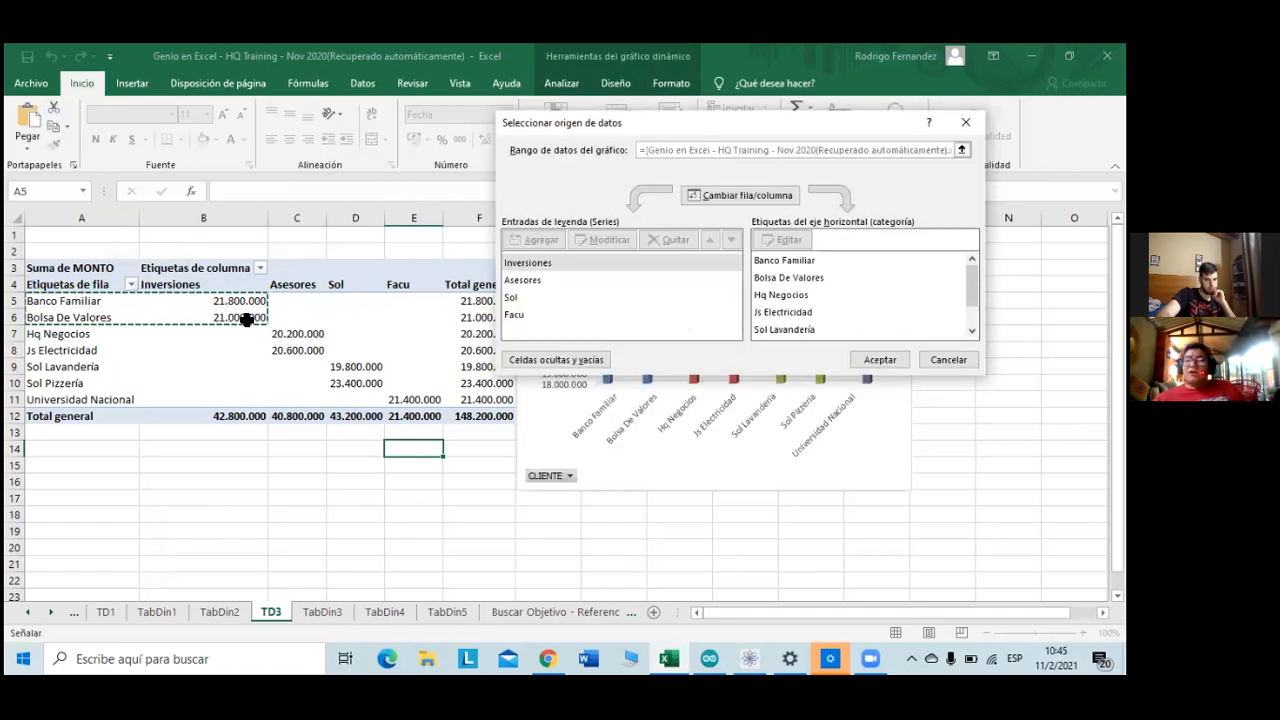
pyautogui.click(878, 362)
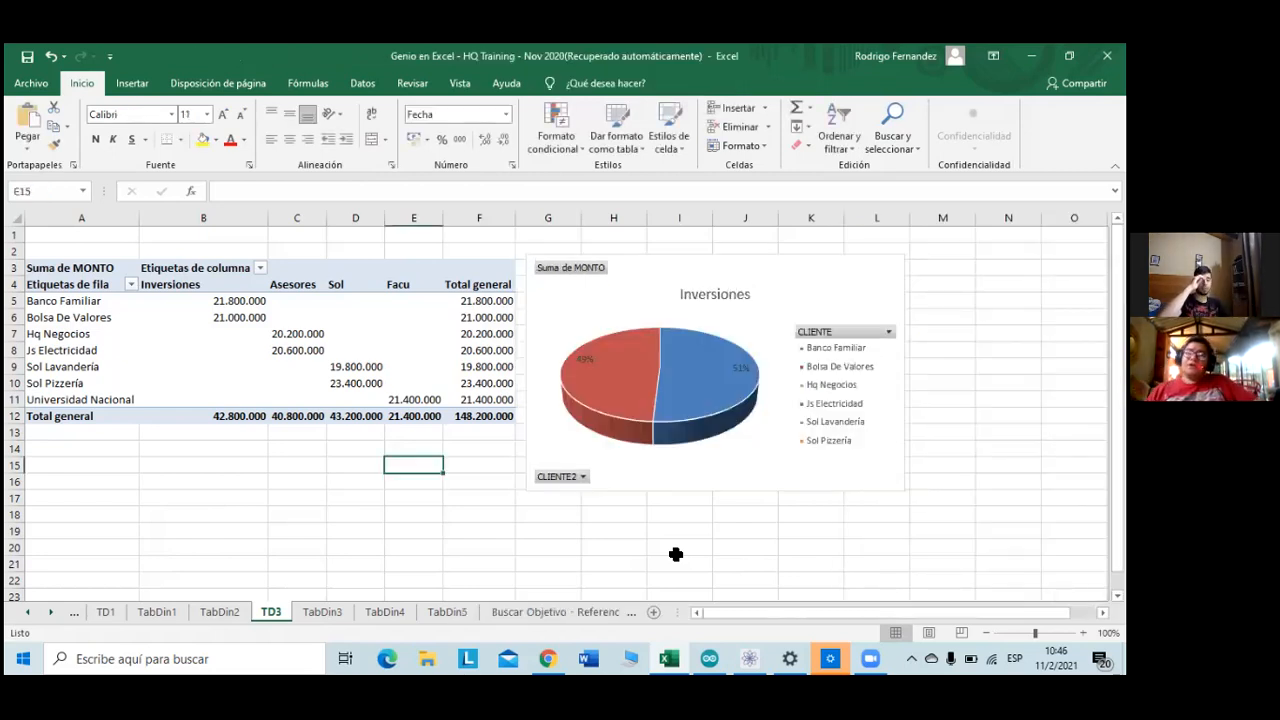
pyautogui.press('Right')
pyautogui.press('Up')
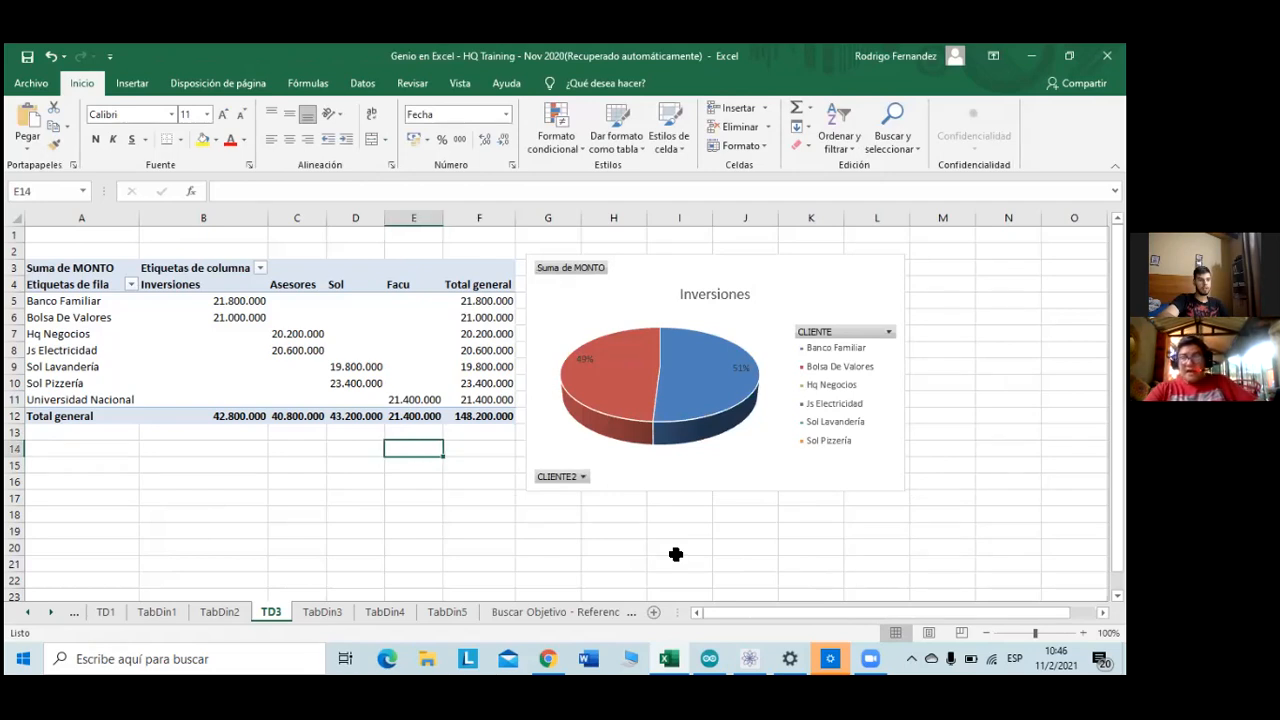
pyautogui.press('Up')
pyautogui.press('Down')
pyautogui.press('Left')
pyautogui.press('Up')
pyautogui.press('Right')
pyautogui.press('Down')
pyautogui.press('Left')
pyautogui.press('Up')
pyautogui.press('Right')
pyautogui.press('Down')
pyautogui.press('Left')
pyautogui.press('Up')
pyautogui.press('Right')
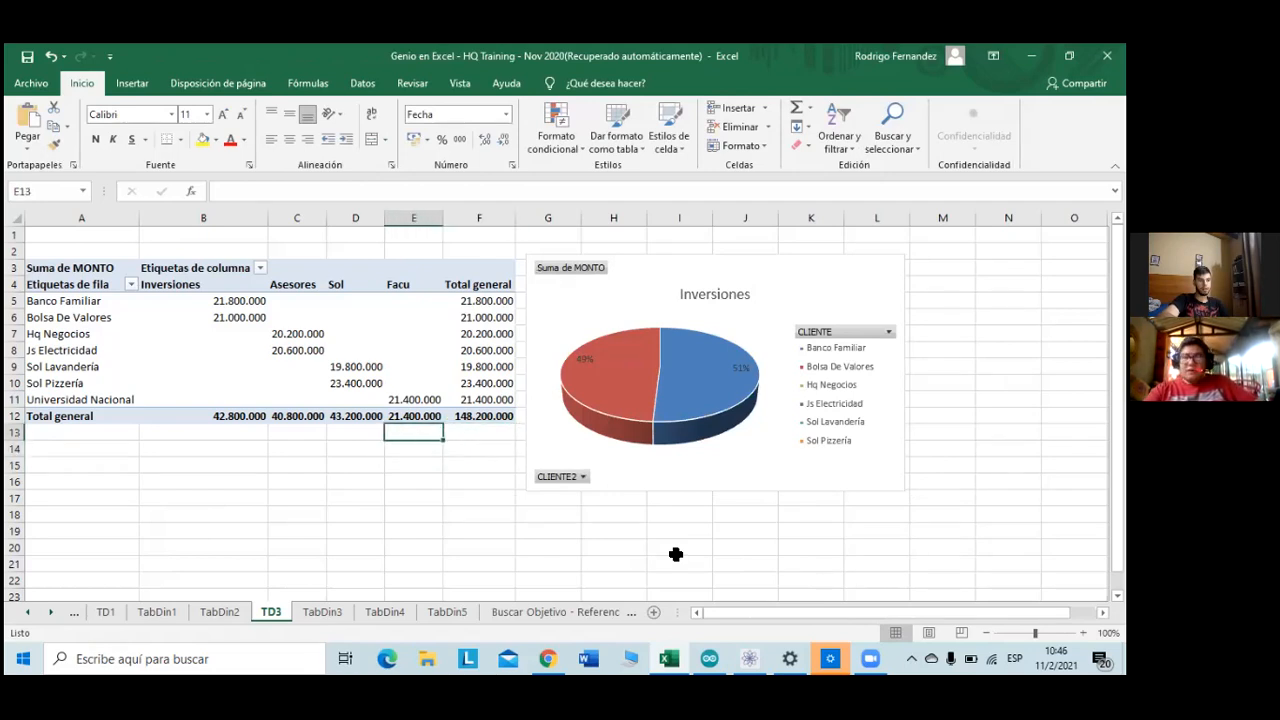
pyautogui.press('Down')
pyautogui.press('Left')
pyautogui.press('Up')
pyautogui.press('Right')
pyautogui.press('Down')
pyautogui.press('Left')
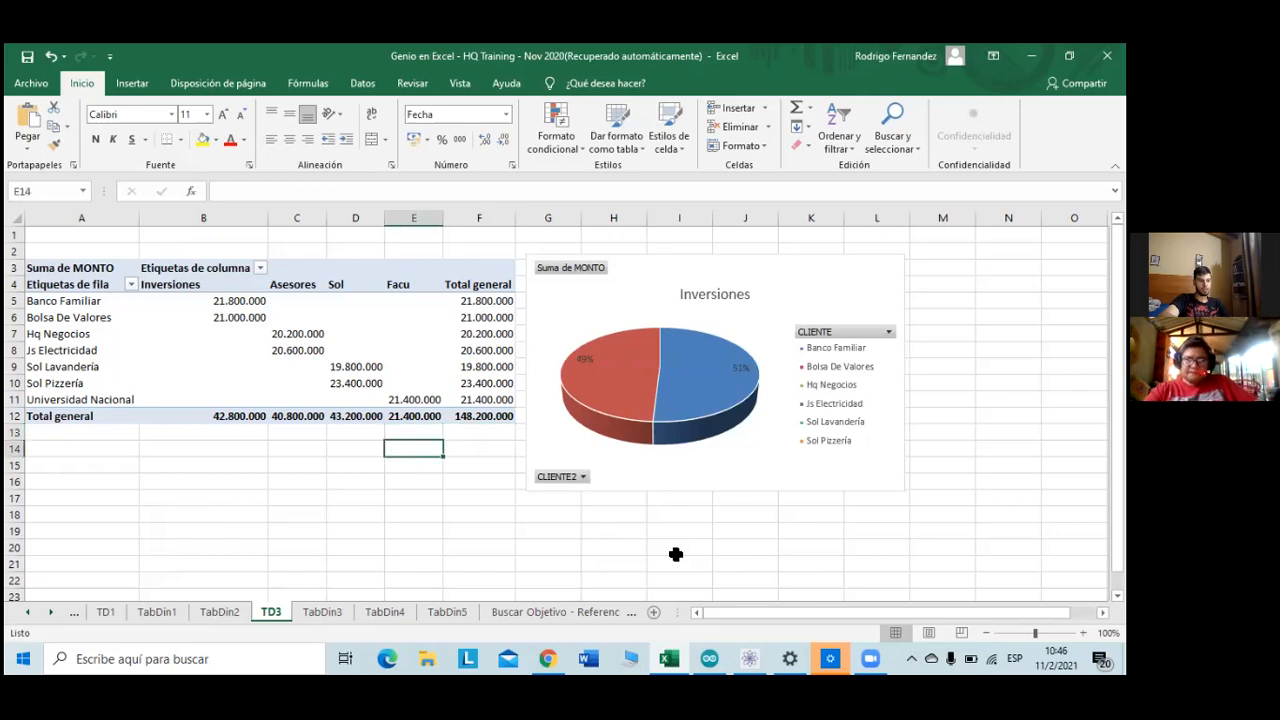
pyautogui.press('Up')
pyautogui.press('Right')
pyautogui.press('Down')
pyautogui.press('Left')
pyautogui.press('Up')
pyautogui.press('Right')
pyautogui.press('Down')
pyautogui.press('Left')
pyautogui.press('Up')
pyautogui.press('Right')
pyautogui.press('Down')
pyautogui.press('Left')
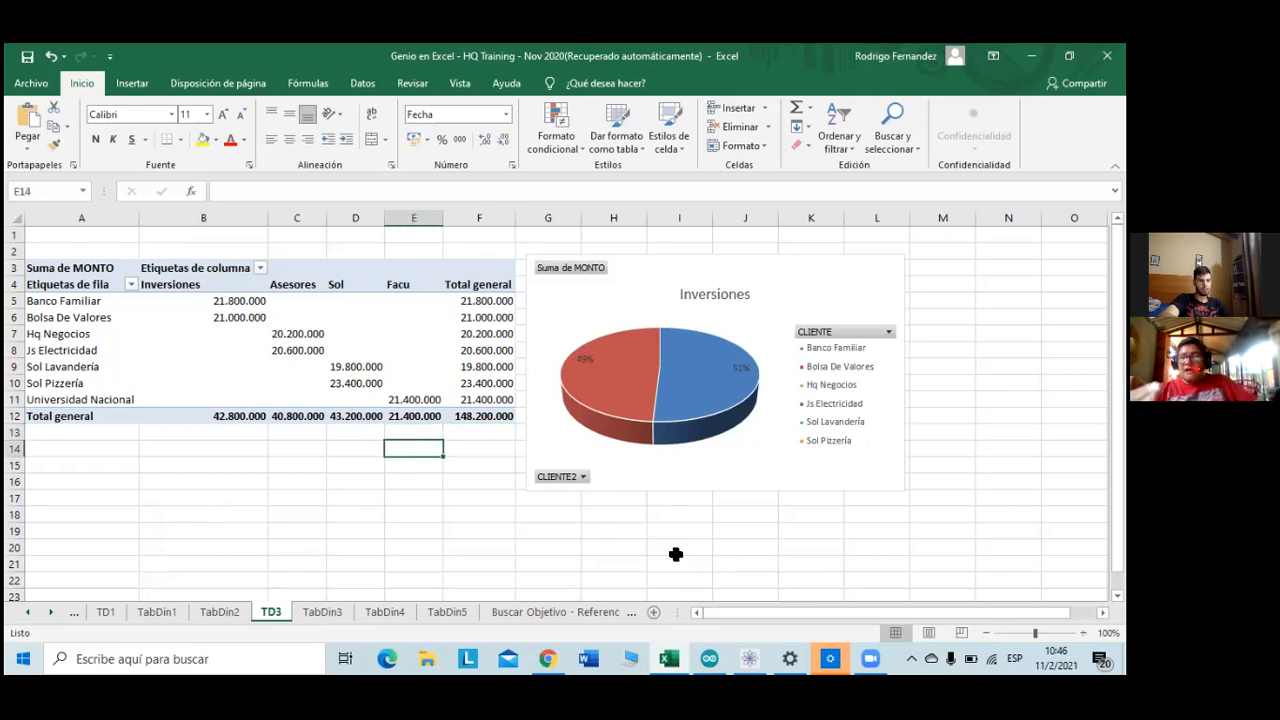
pyautogui.press('Up')
pyautogui.press('Right')
pyautogui.press('Down')
pyautogui.press('Left')
pyautogui.press('Up')
pyautogui.press('Right')
pyautogui.press('Down')
pyautogui.press('Up')
pyautogui.press('Left')
pyautogui.press('Down')
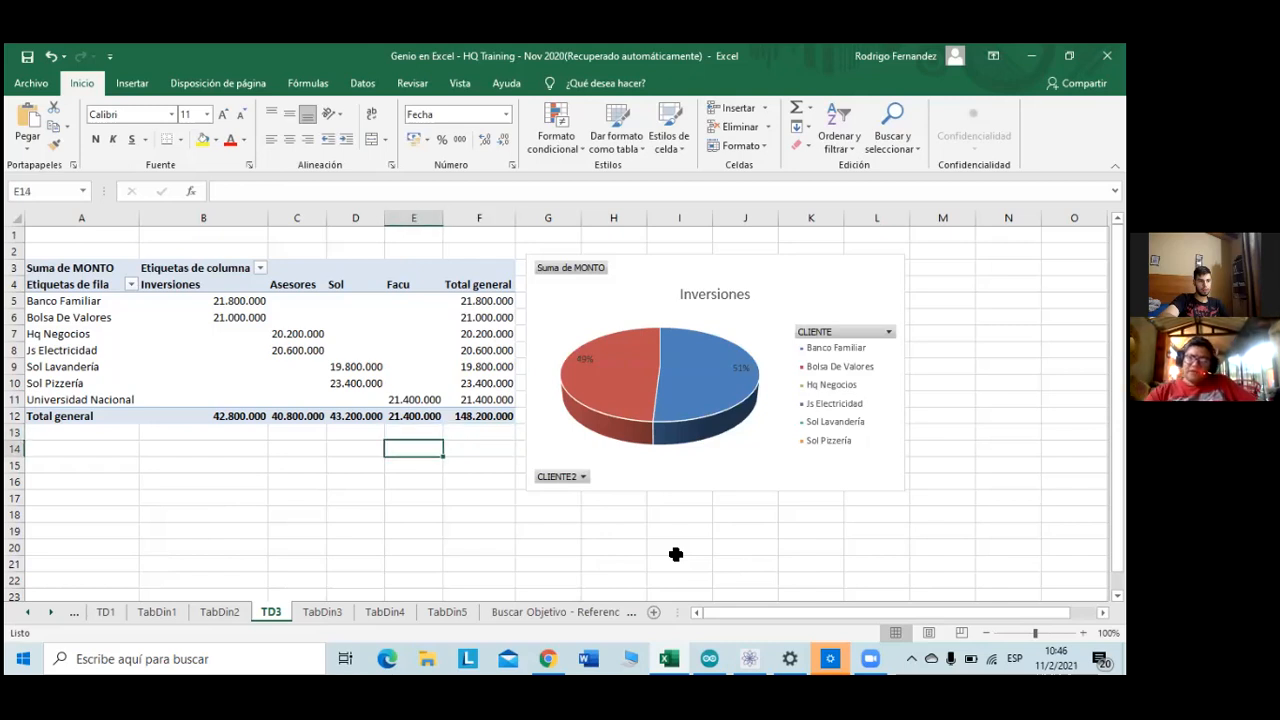
pyautogui.press('Up')
pyautogui.press('Right')
pyautogui.press('Down')
# - Insert an empty 3-D clustered column chart from cell E15, away from the pivot table
pyautogui.press('Down')
pyautogui.press('Left')
pyautogui.press('Up')
pyautogui.press('Down')
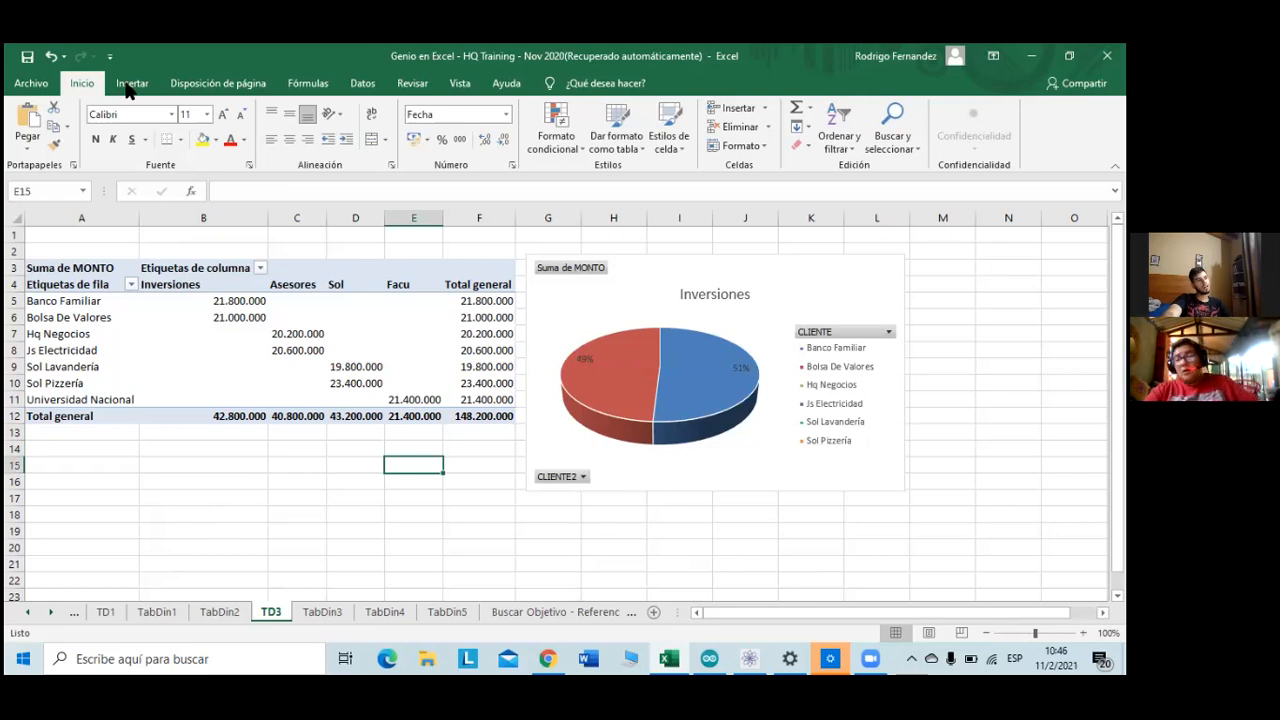
pyautogui.scroll(-1, 479, 116)
pyautogui.click(487, 108)
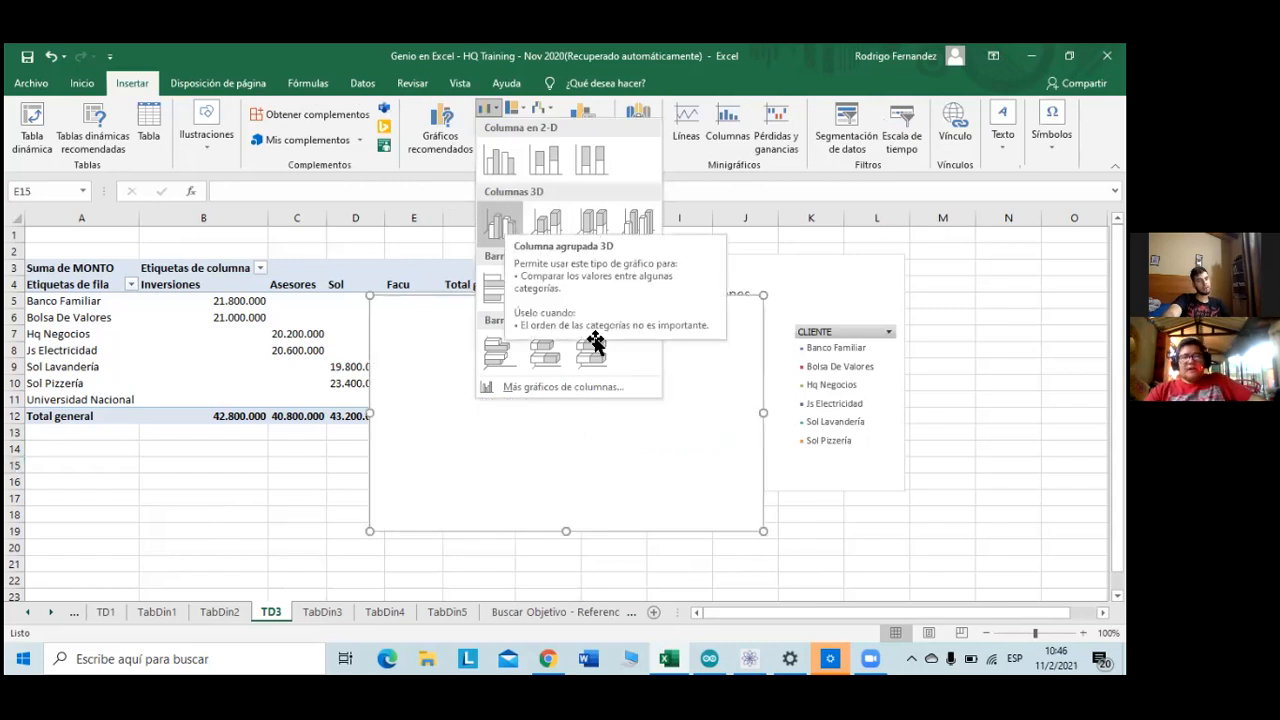
pyautogui.click(584, 302)
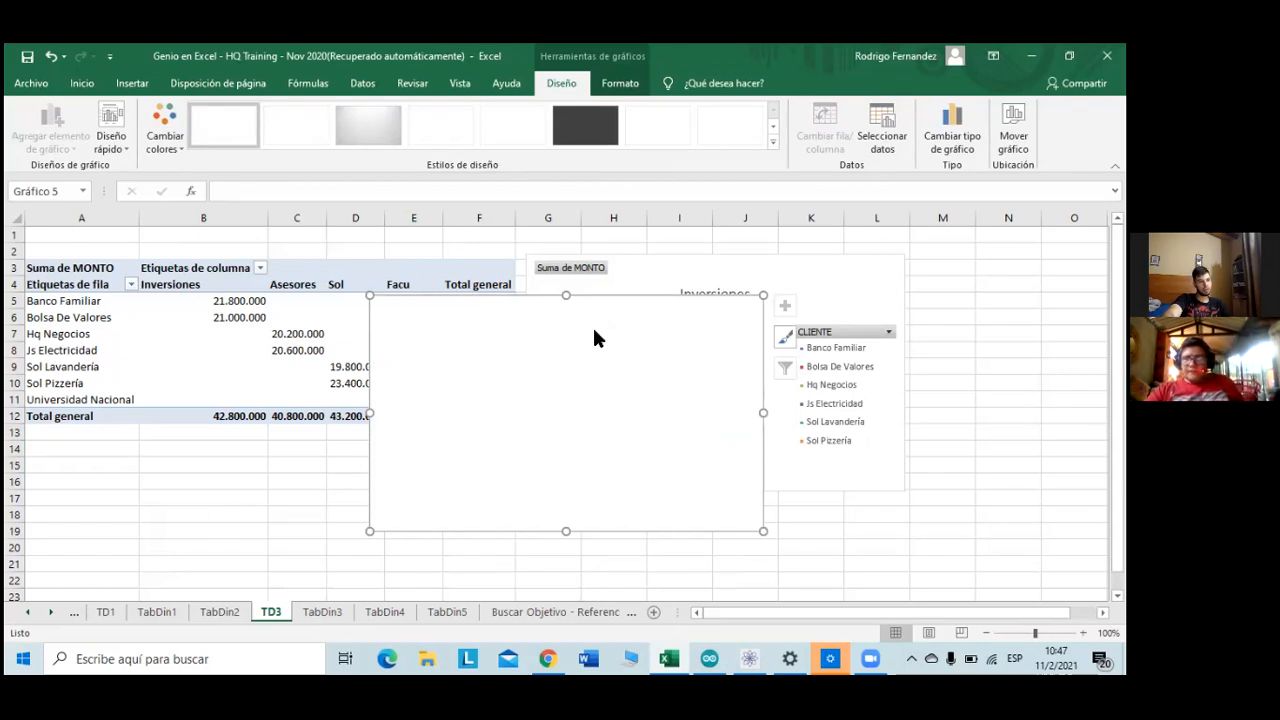
# - Add a data series to the empty chart and take its name from cell A5, Banco Familiar
pyautogui.click(881, 132)
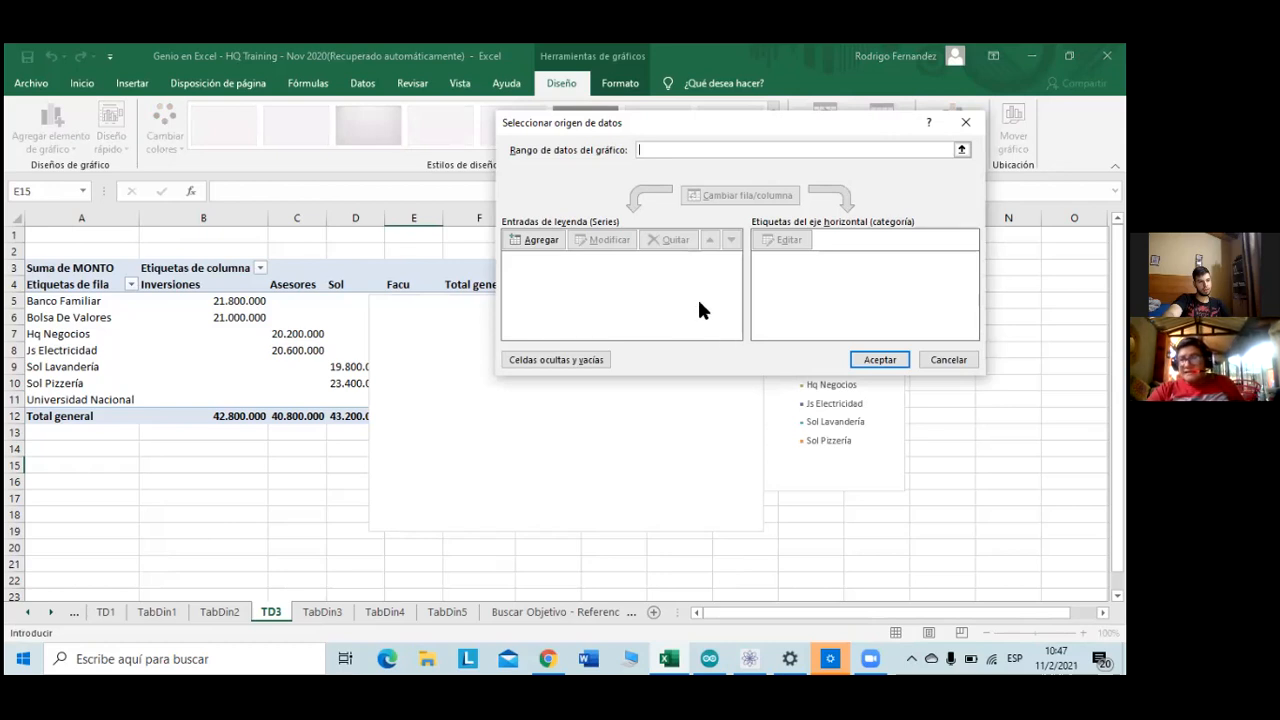
pyautogui.click(514, 241)
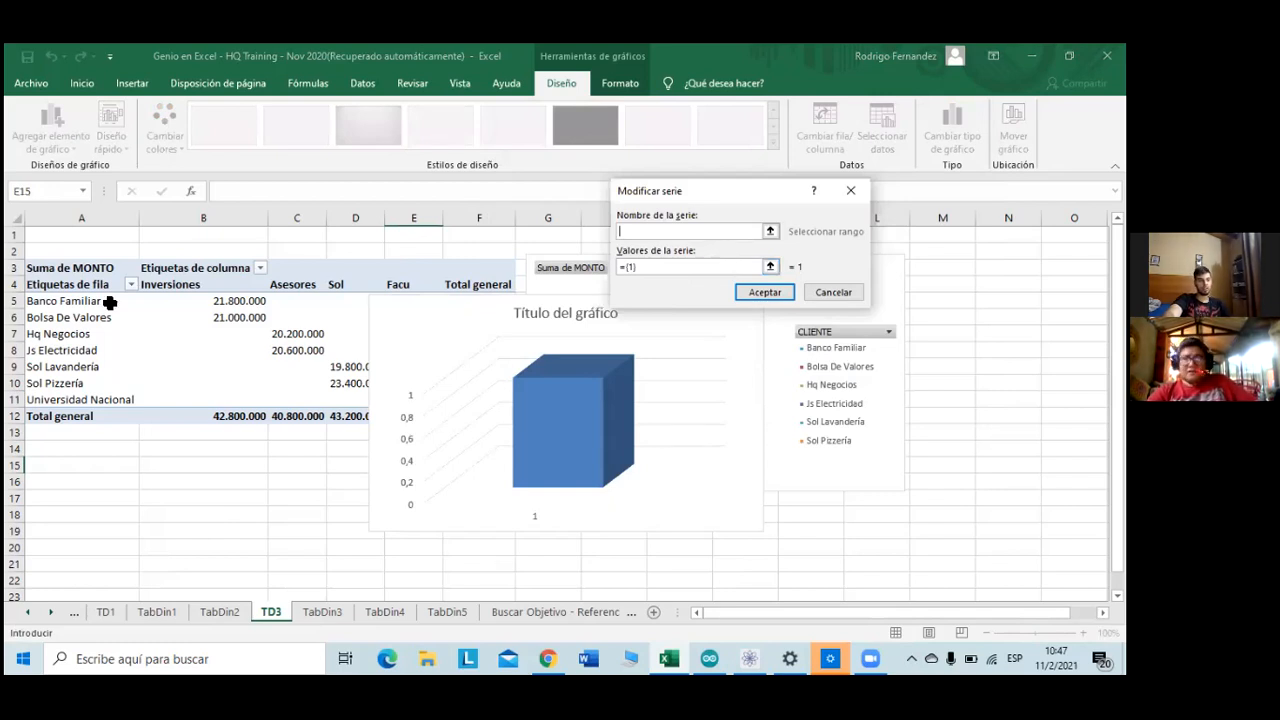
pyautogui.moveTo(76, 305); pyautogui.dragTo(196, 313)
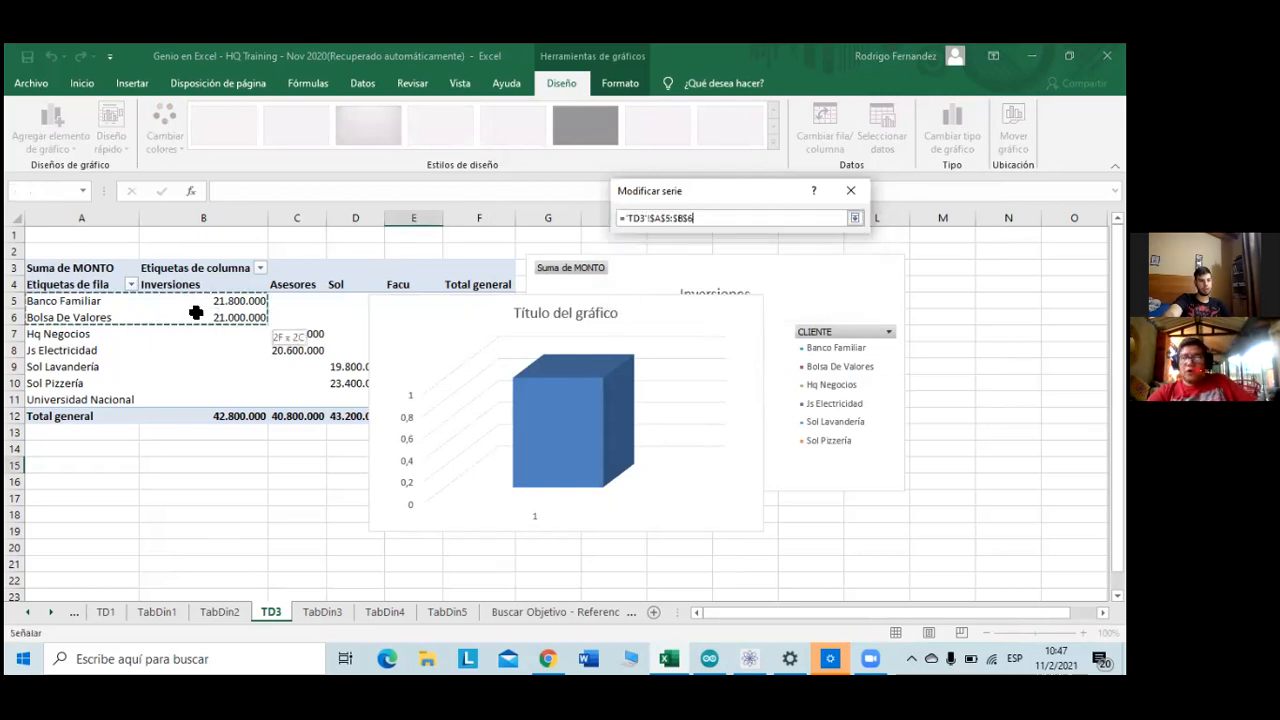
pyautogui.click(87, 305)
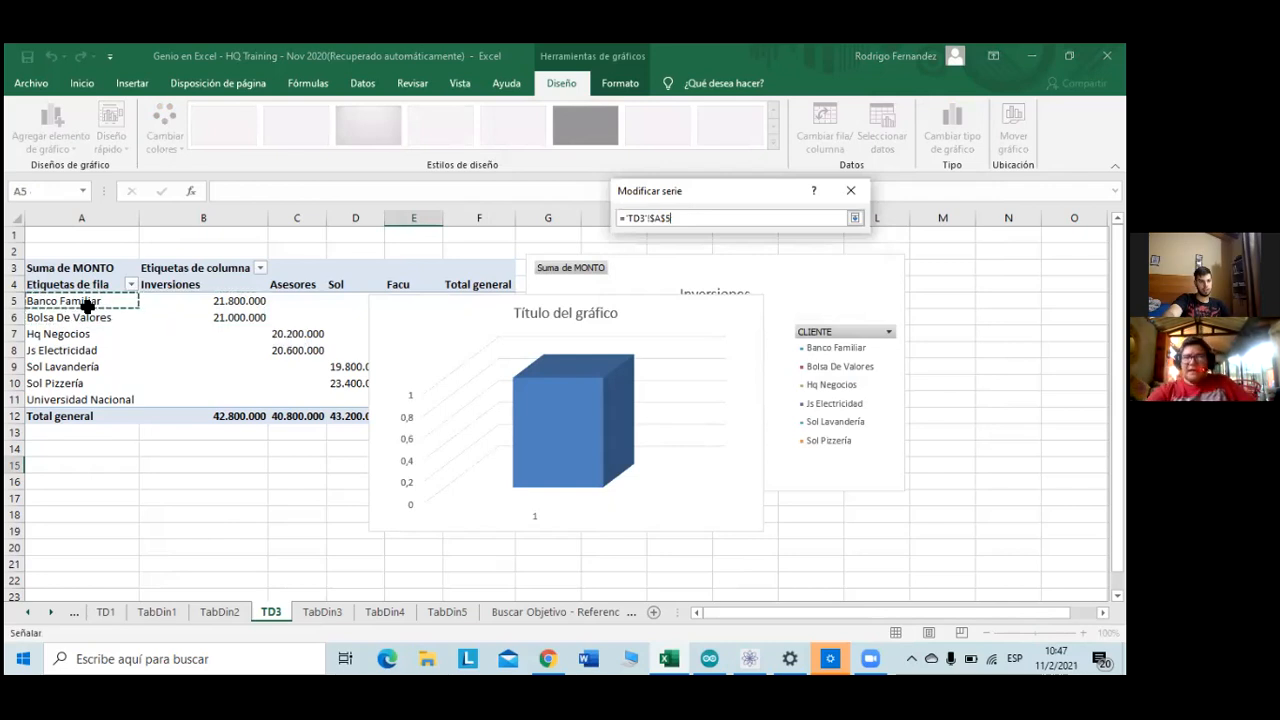
pyautogui.press('Return')
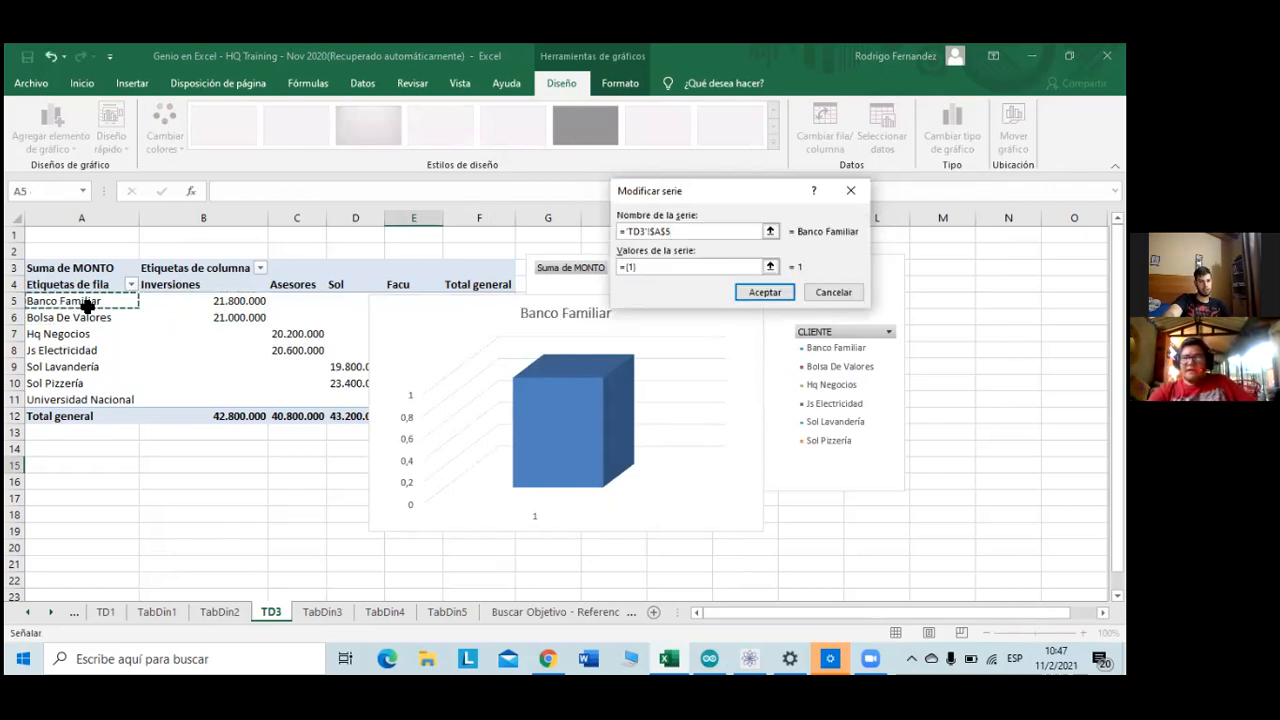
# - Replace the Banco Familiar series' default values with cell B5
pyautogui.click(663, 272)
pyautogui.press('BackSpace')
pyautogui.press('BackSpace')
pyautogui.press('BackSpace')
pyautogui.press('BackSpace')
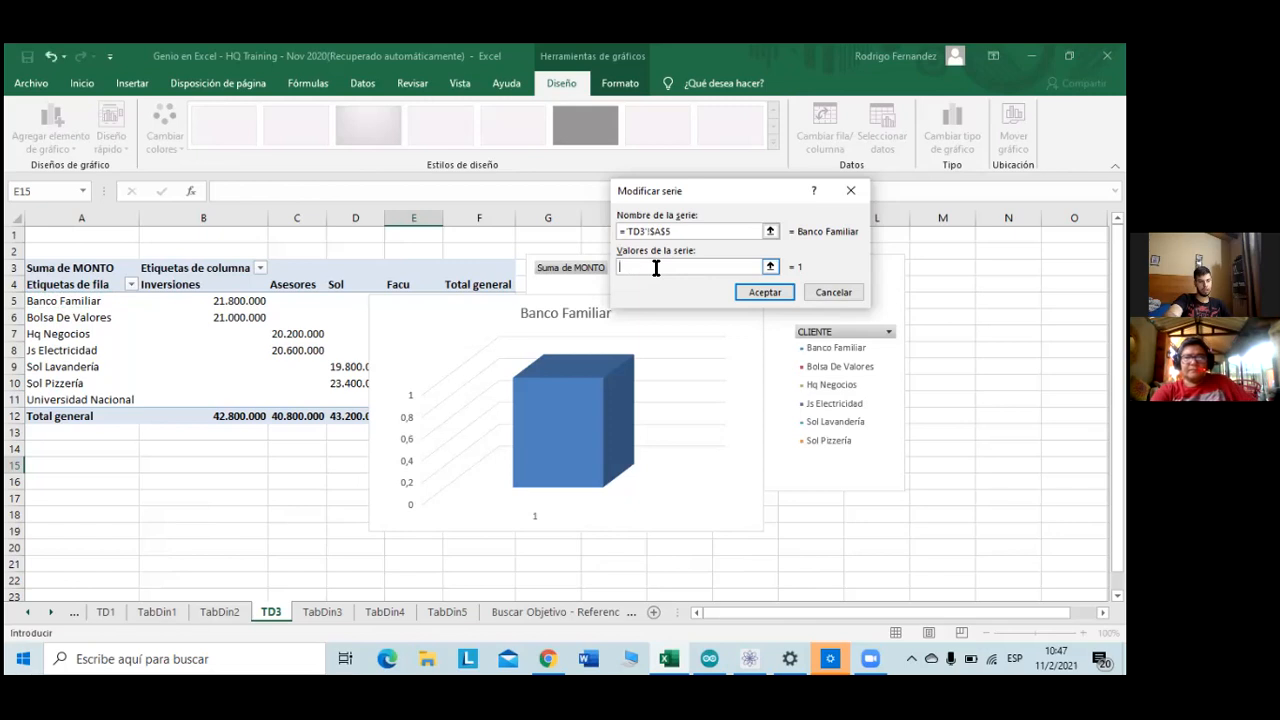
pyautogui.click(233, 300)
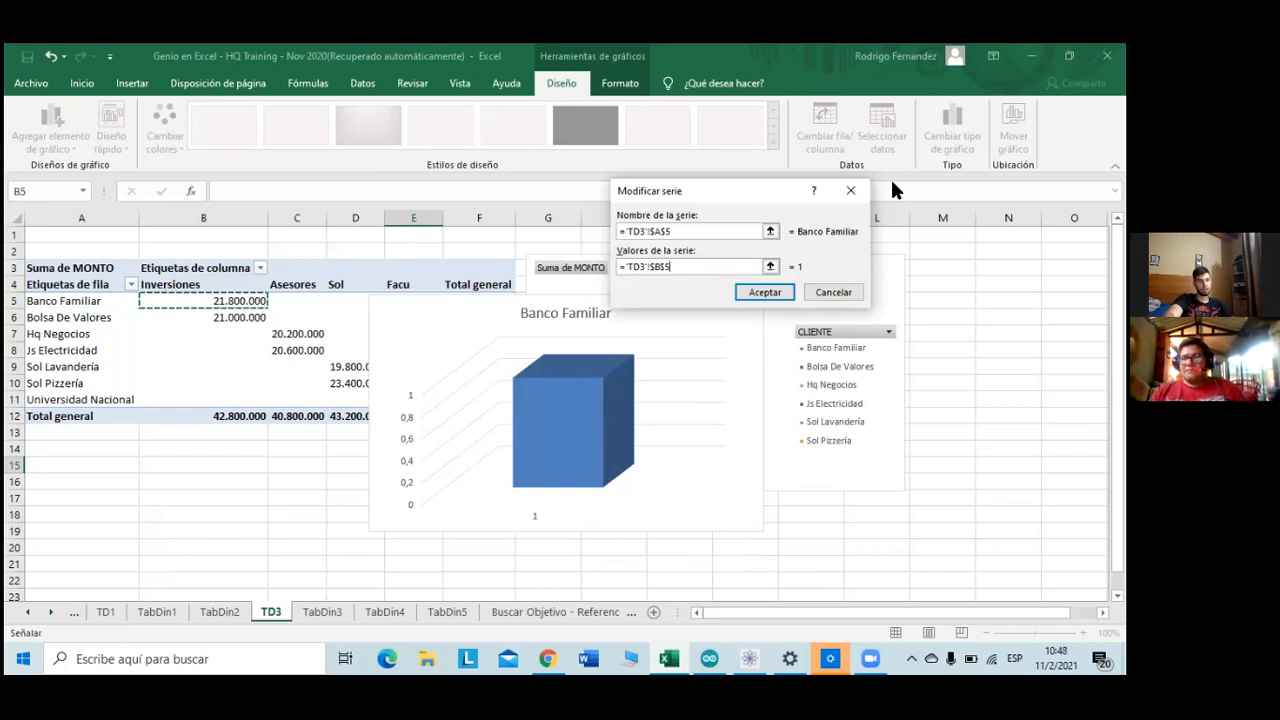
pyautogui.click(766, 292)
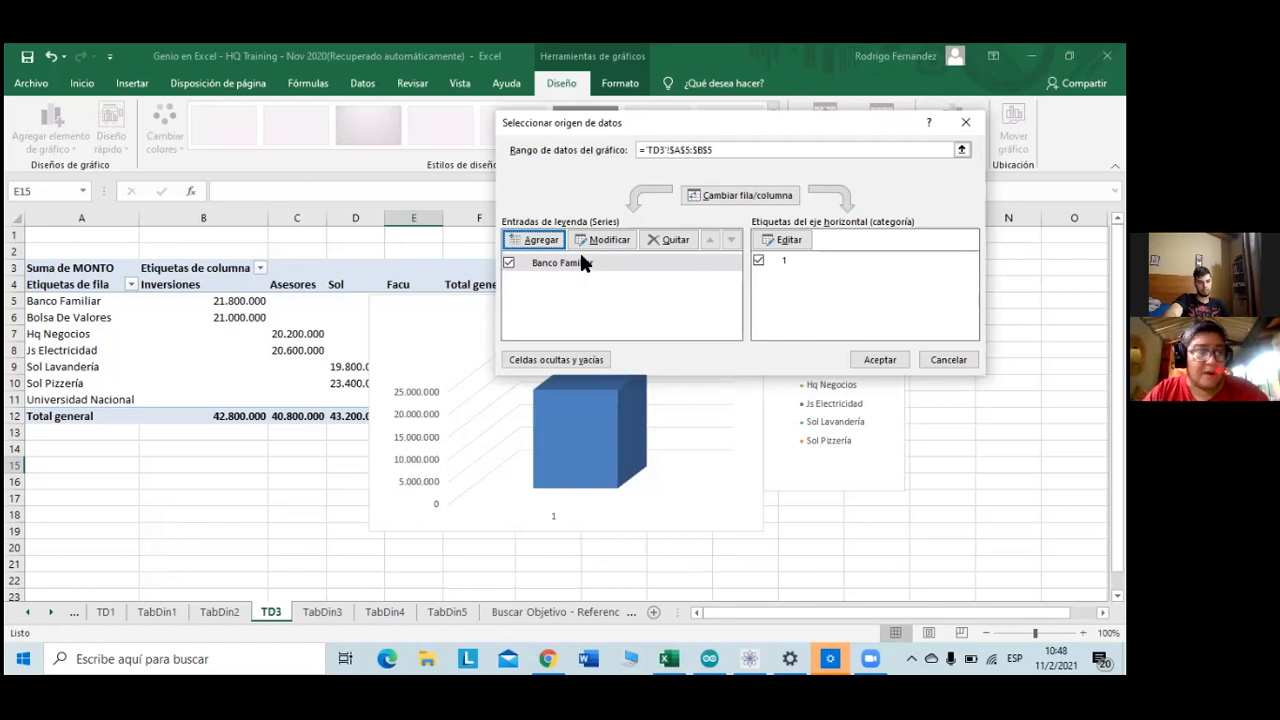
# - Add a second series named from cell A6, Bolsa De Valores, with its value taken from cell B6
pyautogui.click(537, 240)
pyautogui.click(37, 318)
pyautogui.click(717, 268)
pyautogui.press('BackSpace')
pyautogui.press('BackSpace')
pyautogui.press('BackSpace')
pyautogui.press('BackSpace')
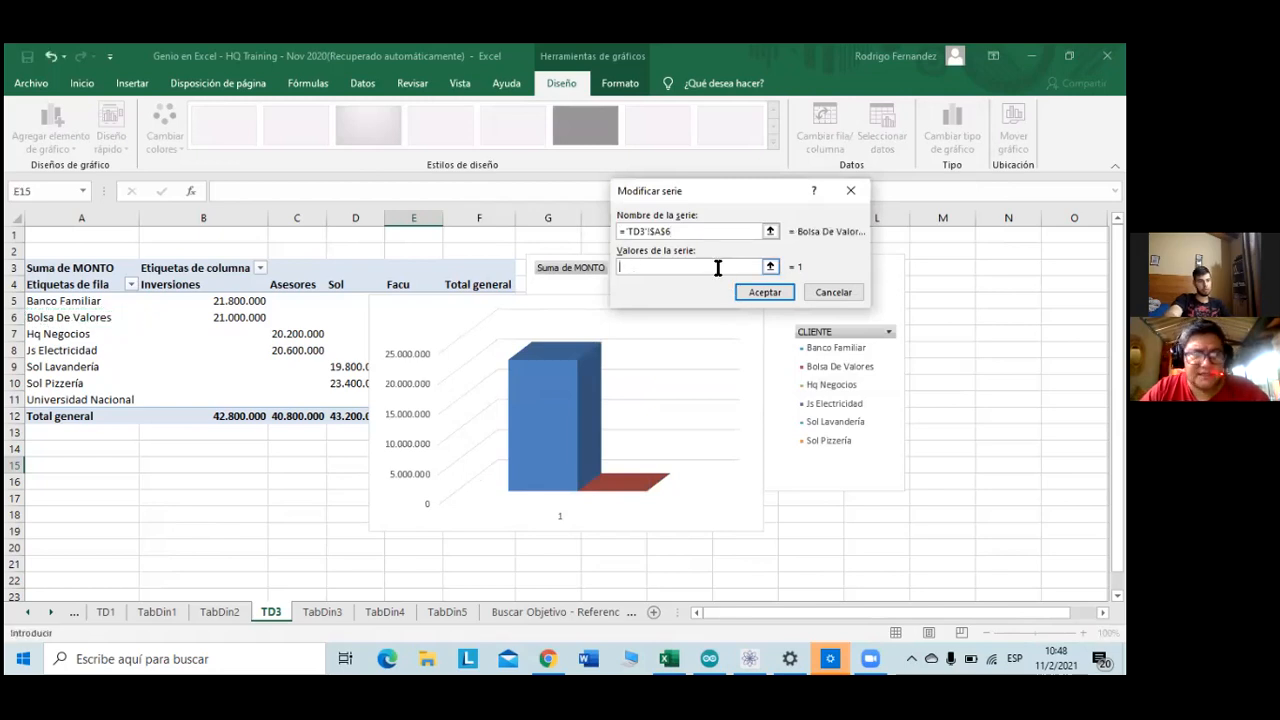
pyautogui.click(236, 319)
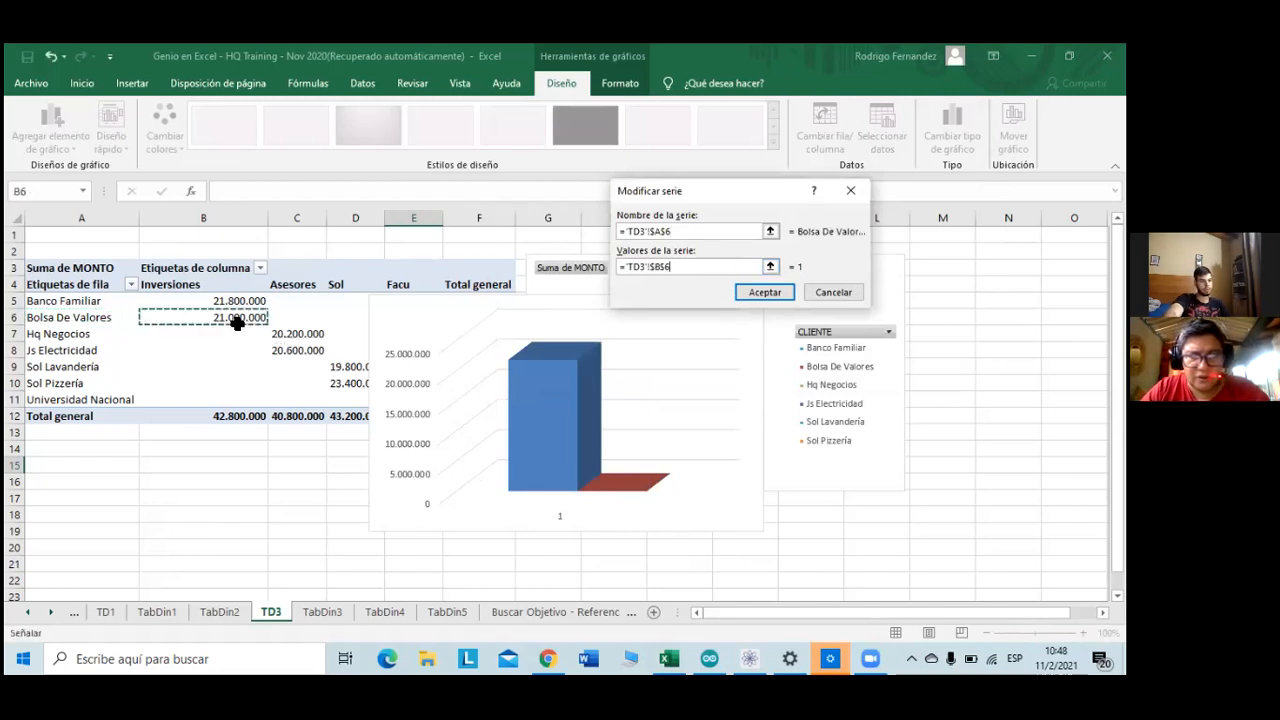
pyautogui.click(776, 290)
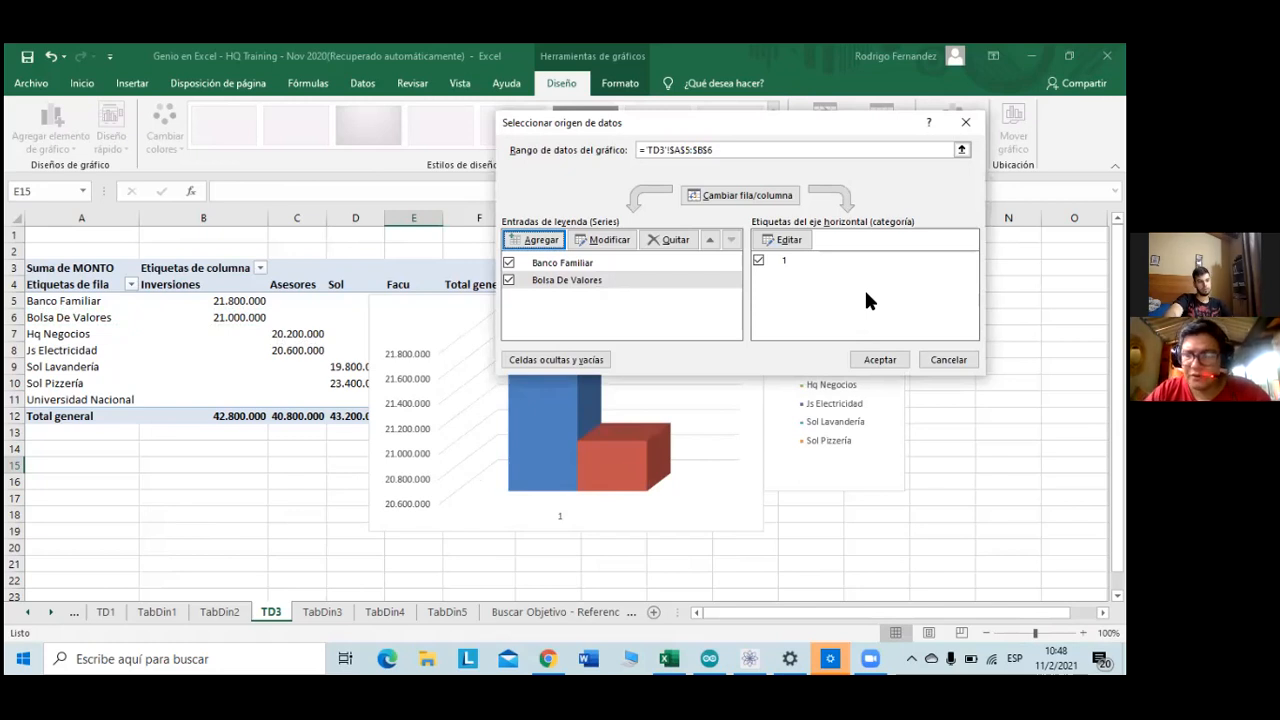
# - Set the horizontal axis label to cell B4, Inversiones, and apply the chart's data source
pyautogui.click(786, 245)
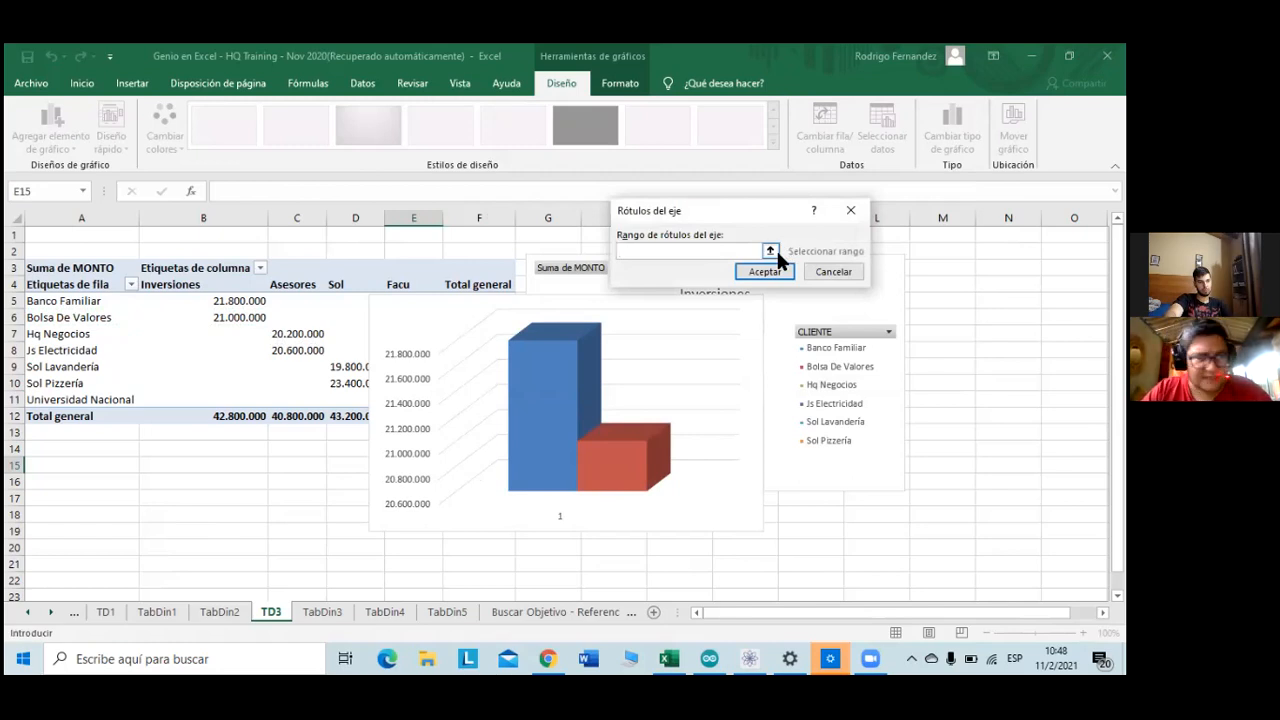
pyautogui.click(190, 285)
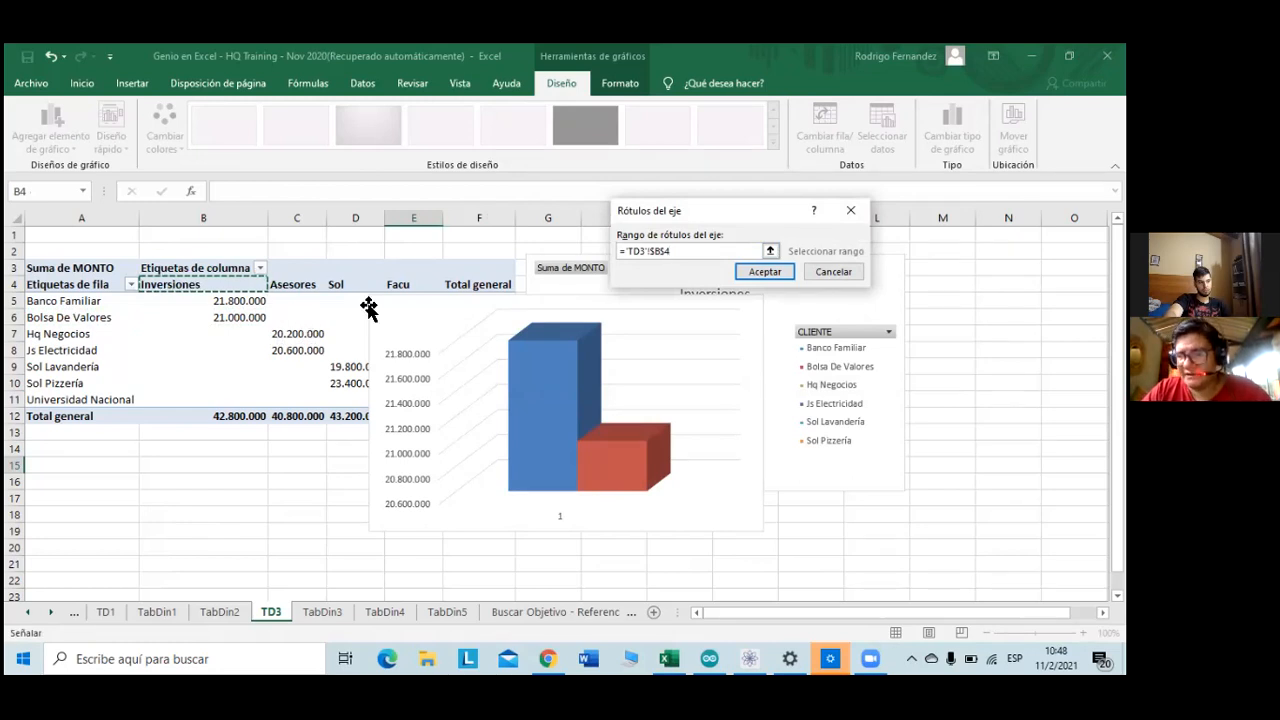
pyautogui.click(752, 271)
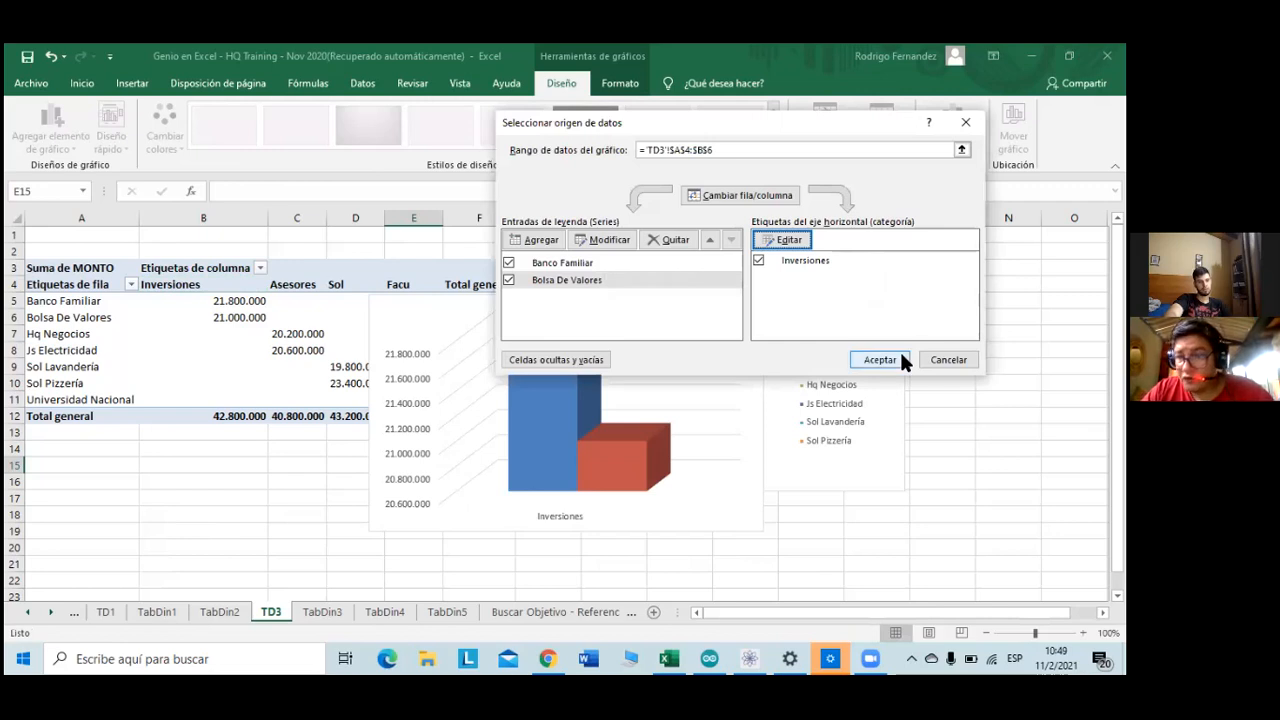
pyautogui.click(883, 360)
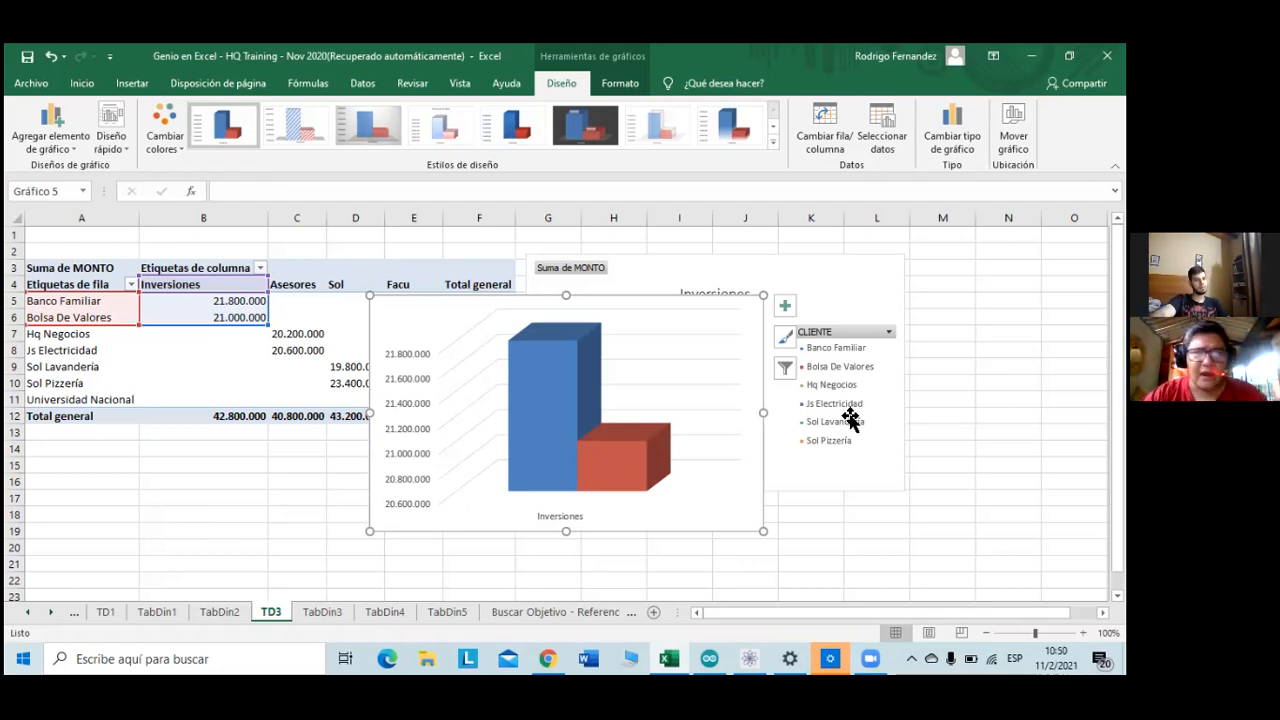
# - Try the dark, translucent and faded chart styles on the column chart, and apply the grey gradient style with data labels
pyautogui.click(585, 128)
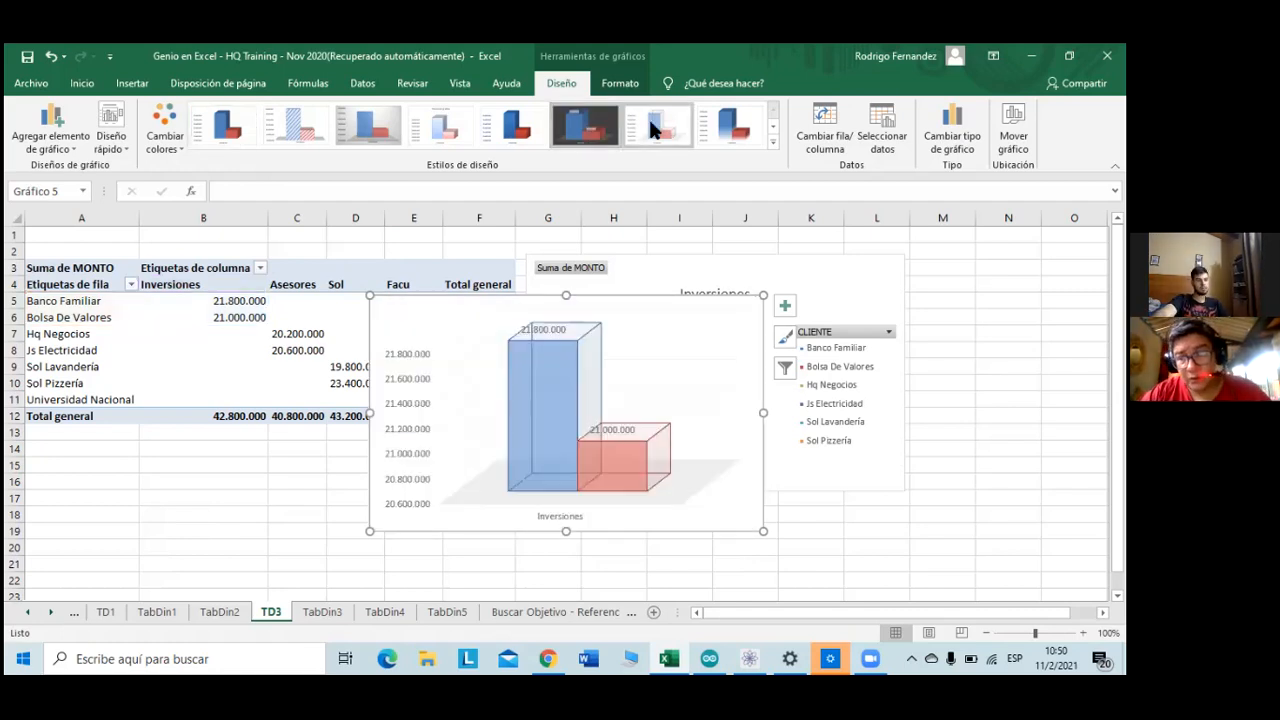
pyautogui.click(648, 117)
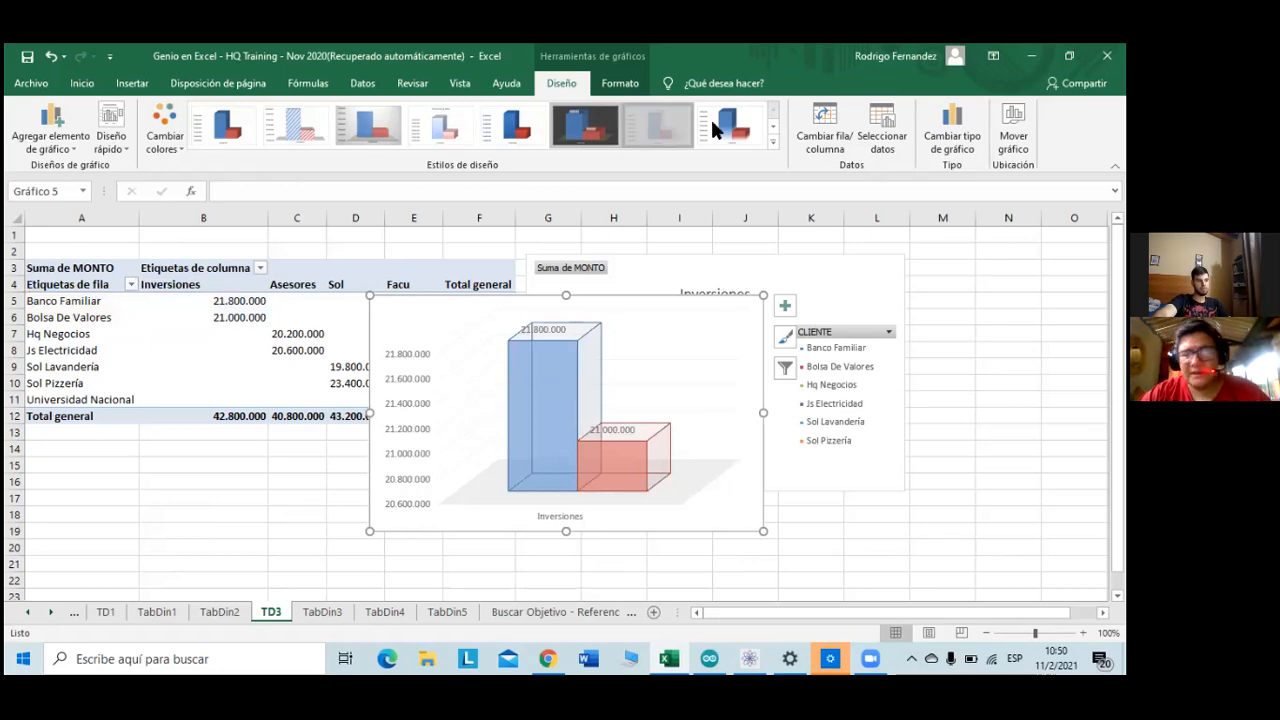
pyautogui.click(712, 120)
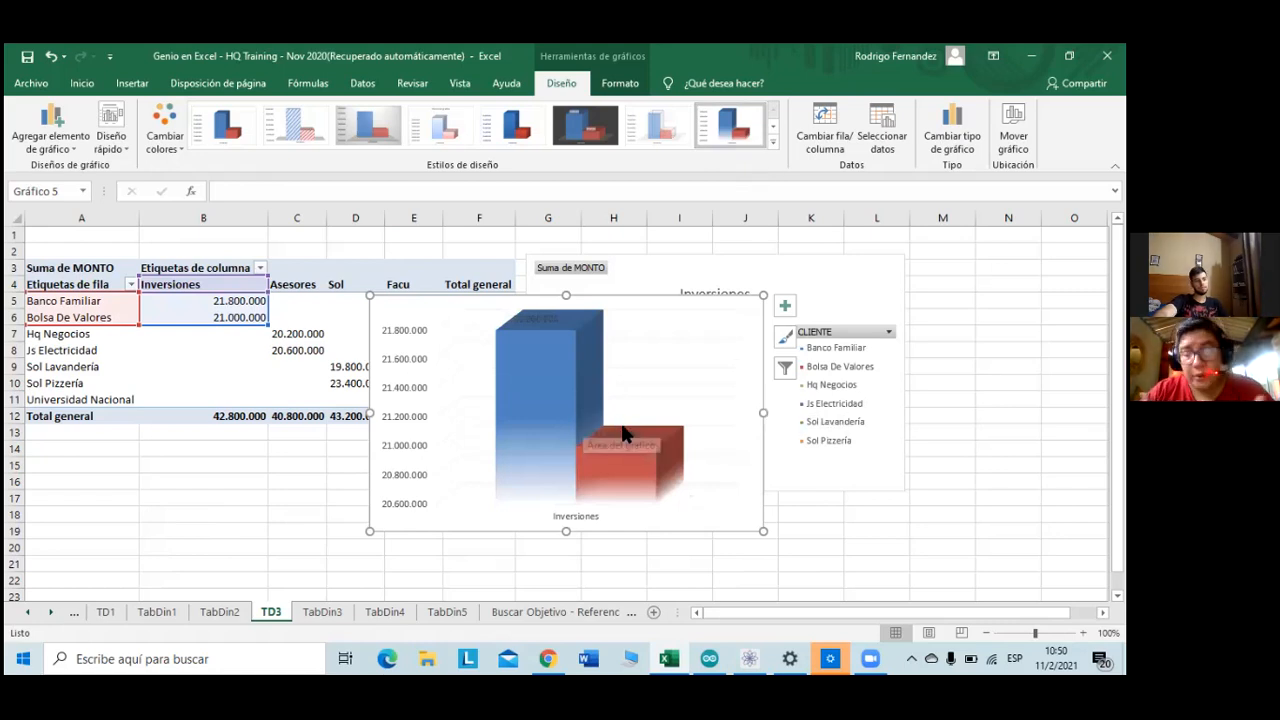
pyautogui.moveTo(622, 433)
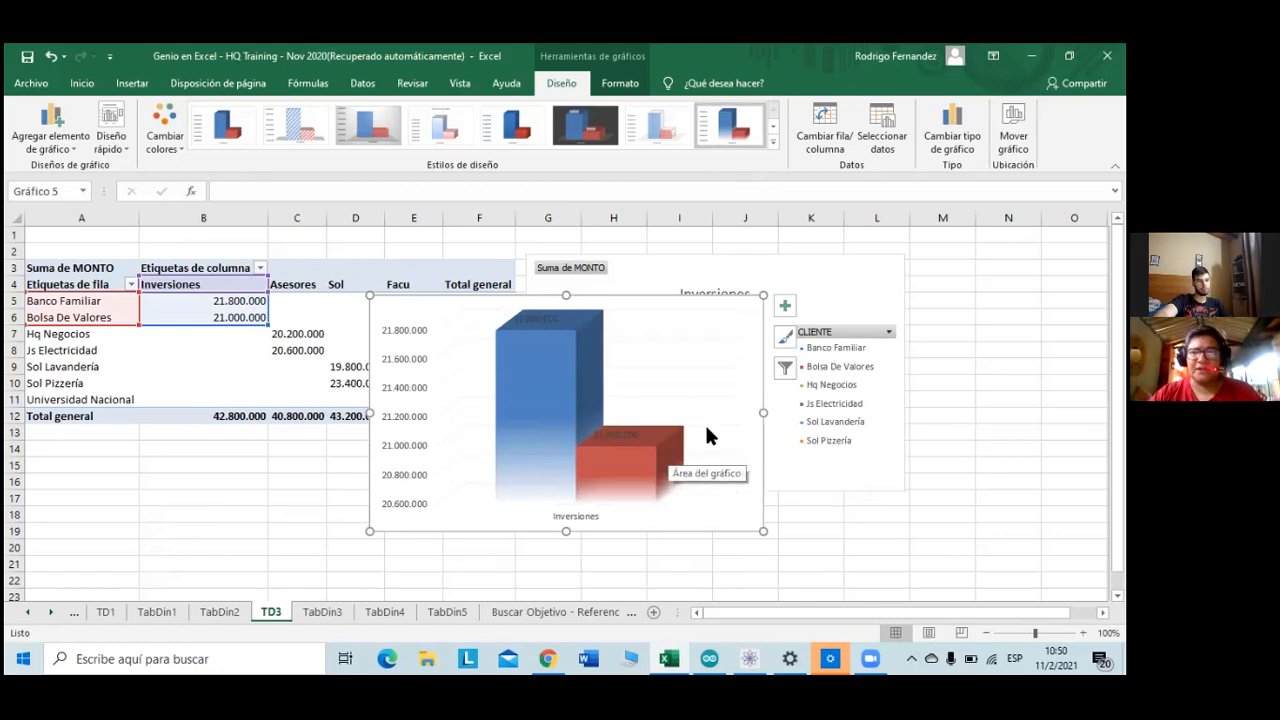
pyautogui.click(380, 132)
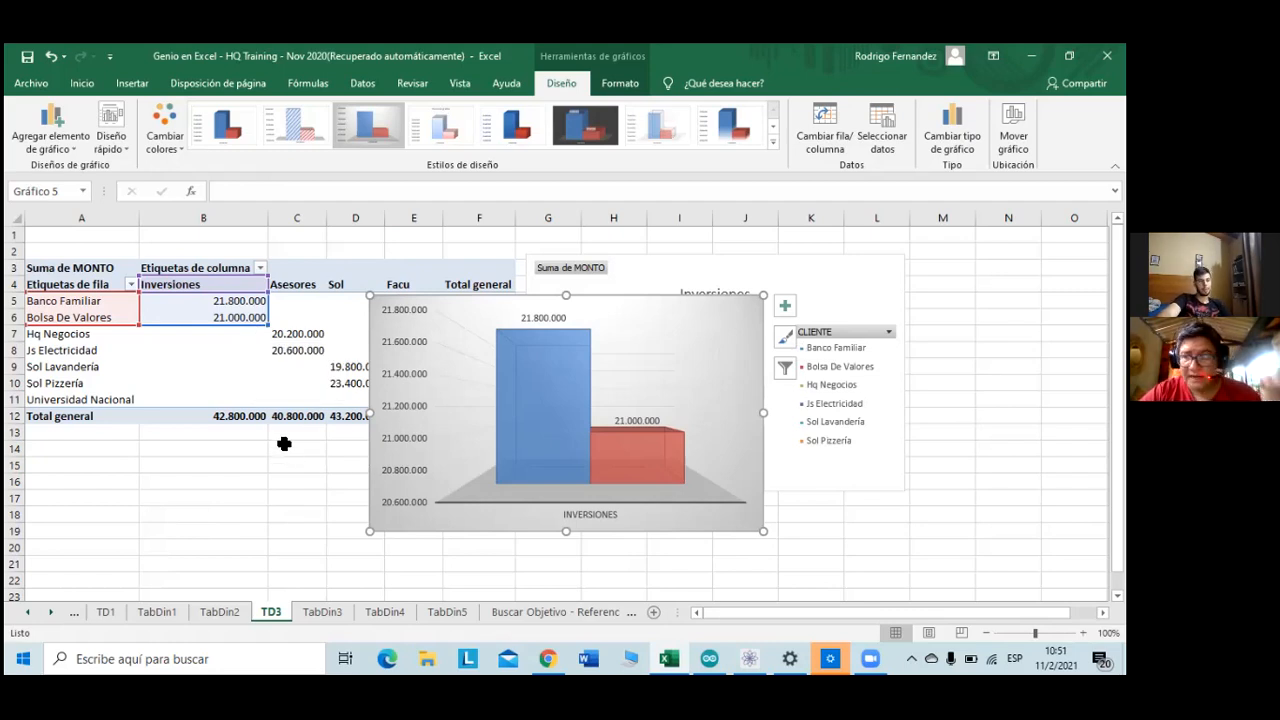
pyautogui.click(110, 323)
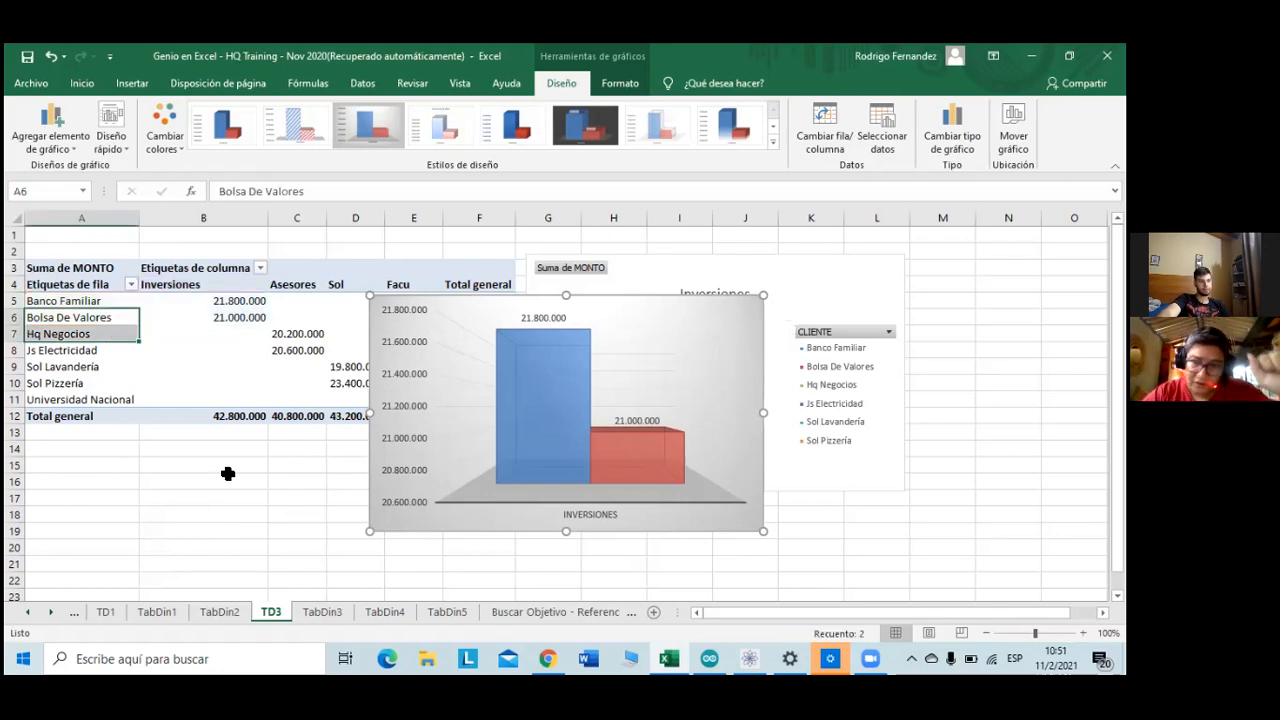
# - Try to extend the column chart's source range down to include Hq Negocios, and undo the change
pyautogui.click(483, 460)
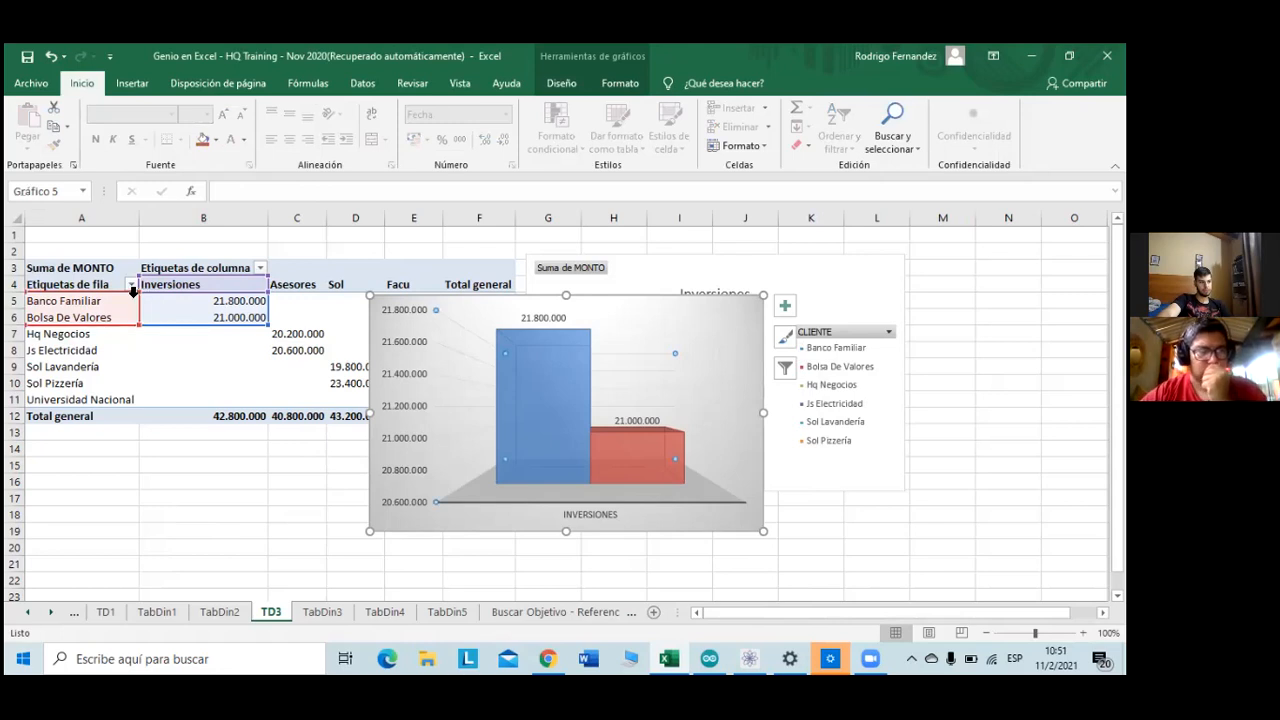
pyautogui.moveTo(138, 305); pyautogui.dragTo(134, 331)
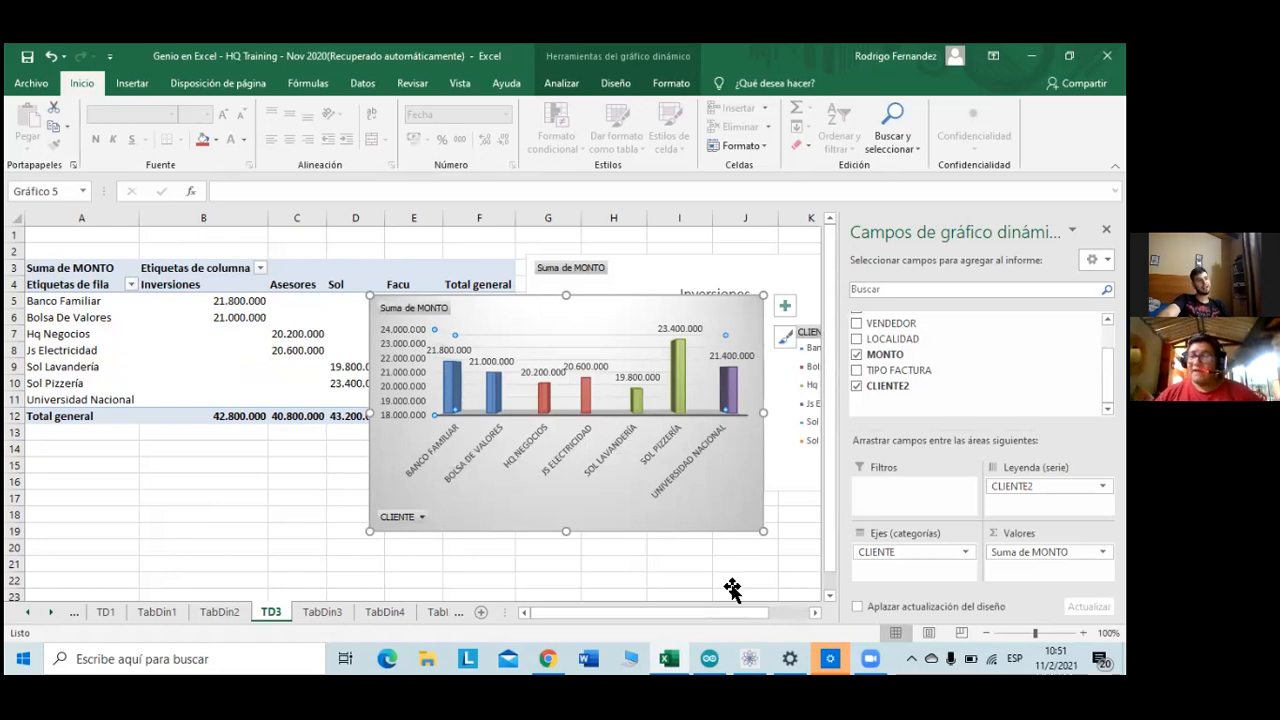
pyautogui.click(647, 382)
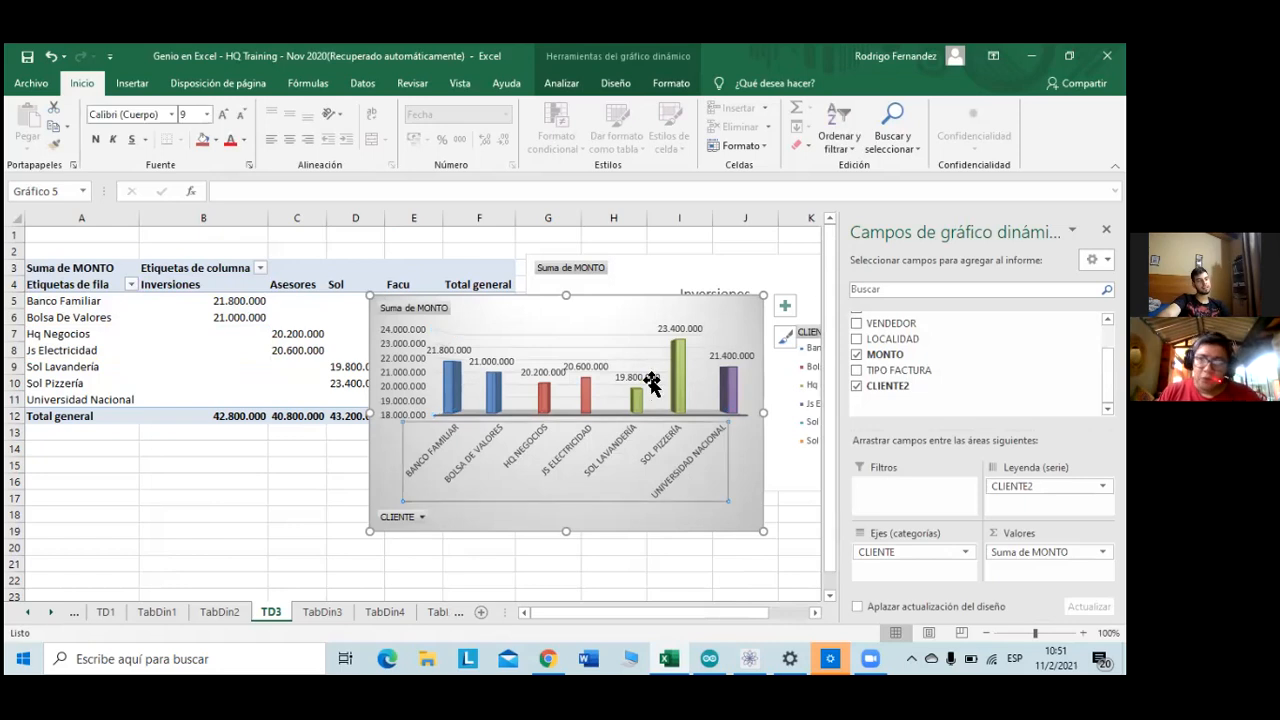
pyautogui.click(607, 311)
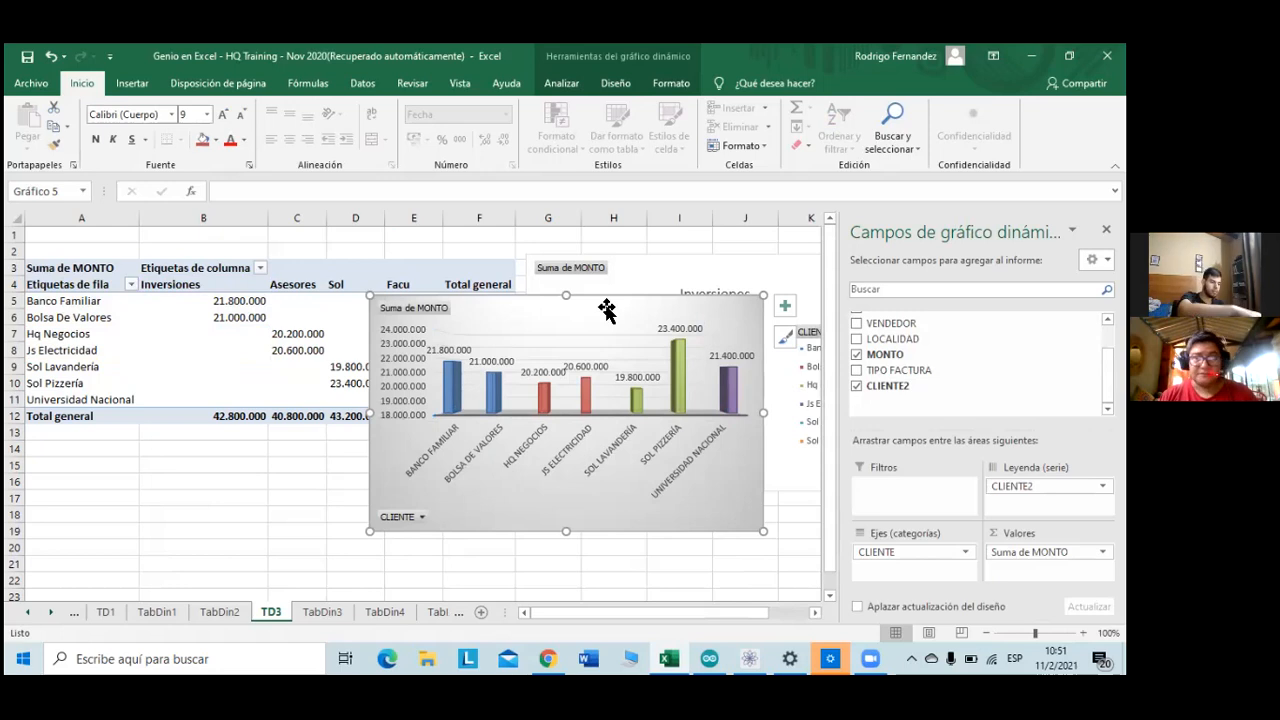
pyautogui.hotkey('ctrl', 'z')
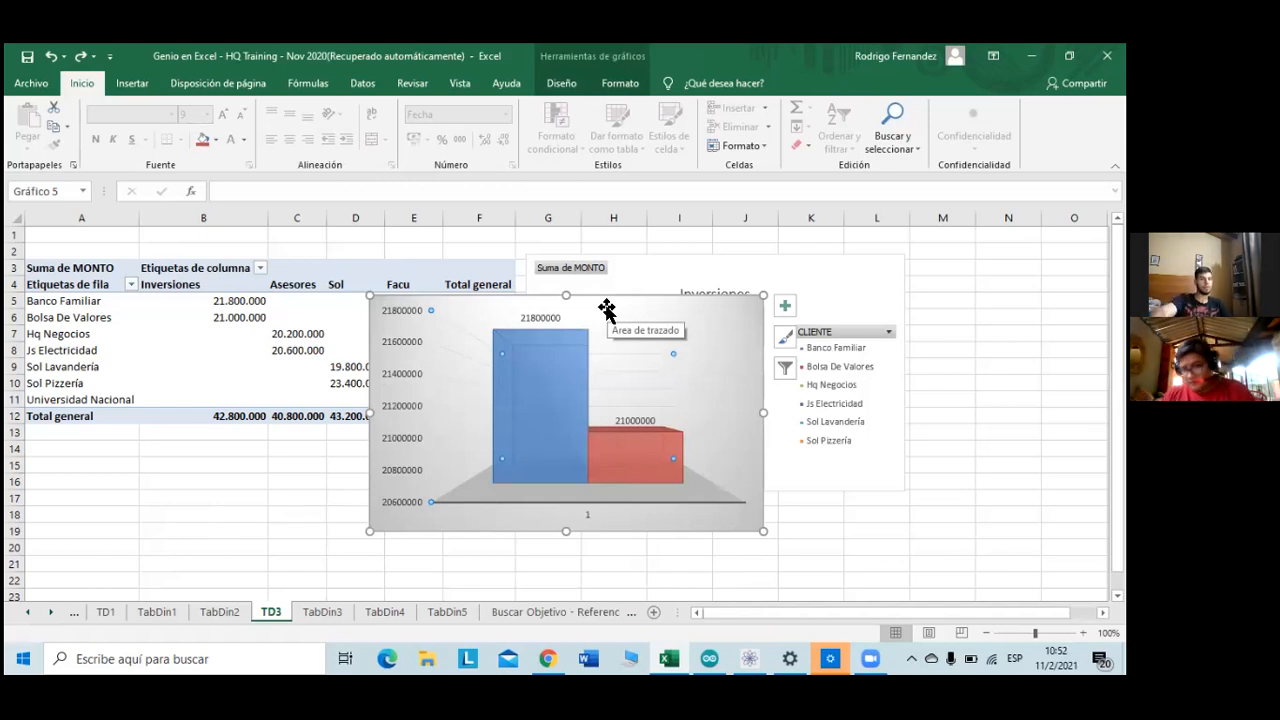
# - Move the column chart below the Inversiones pie chart, clear of the pivot table
pyautogui.moveTo(618, 316); pyautogui.dragTo(773, 486)
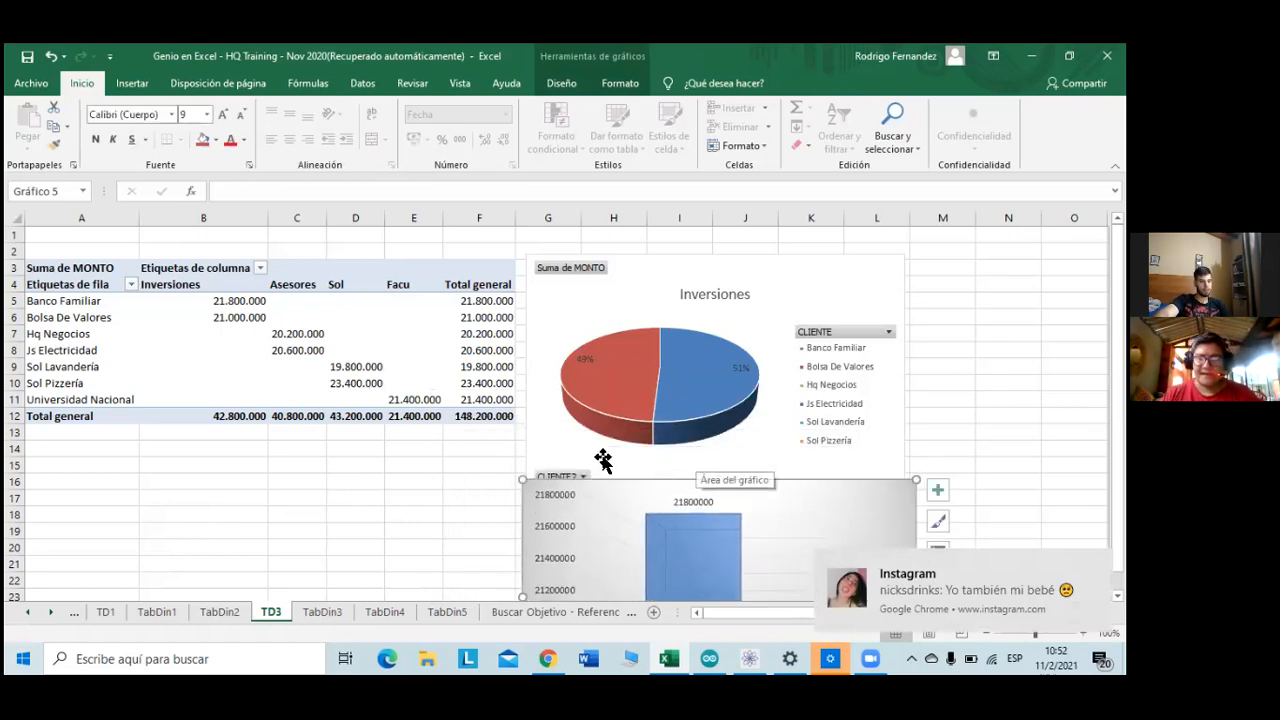
pyautogui.scroll(-1, 478, 448)
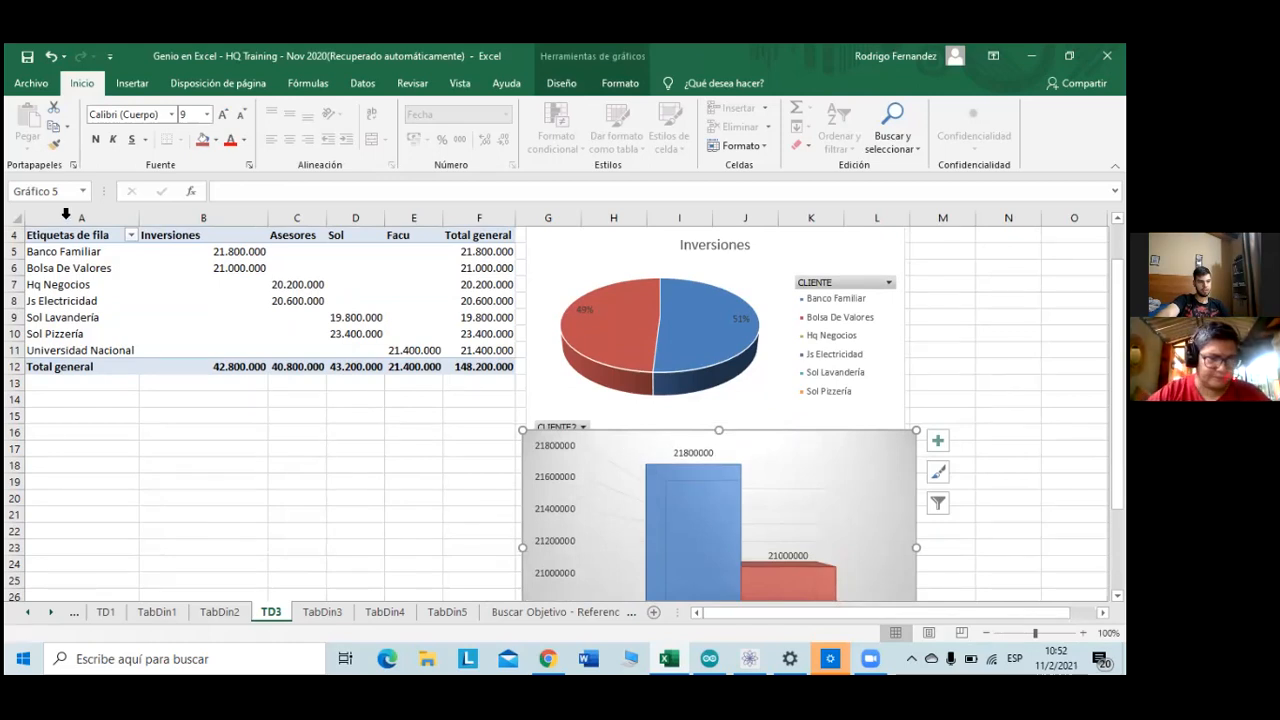
# - Enter a formula in cell A15 that references A7, the Hq Negocios label
pyautogui.click(68, 416)
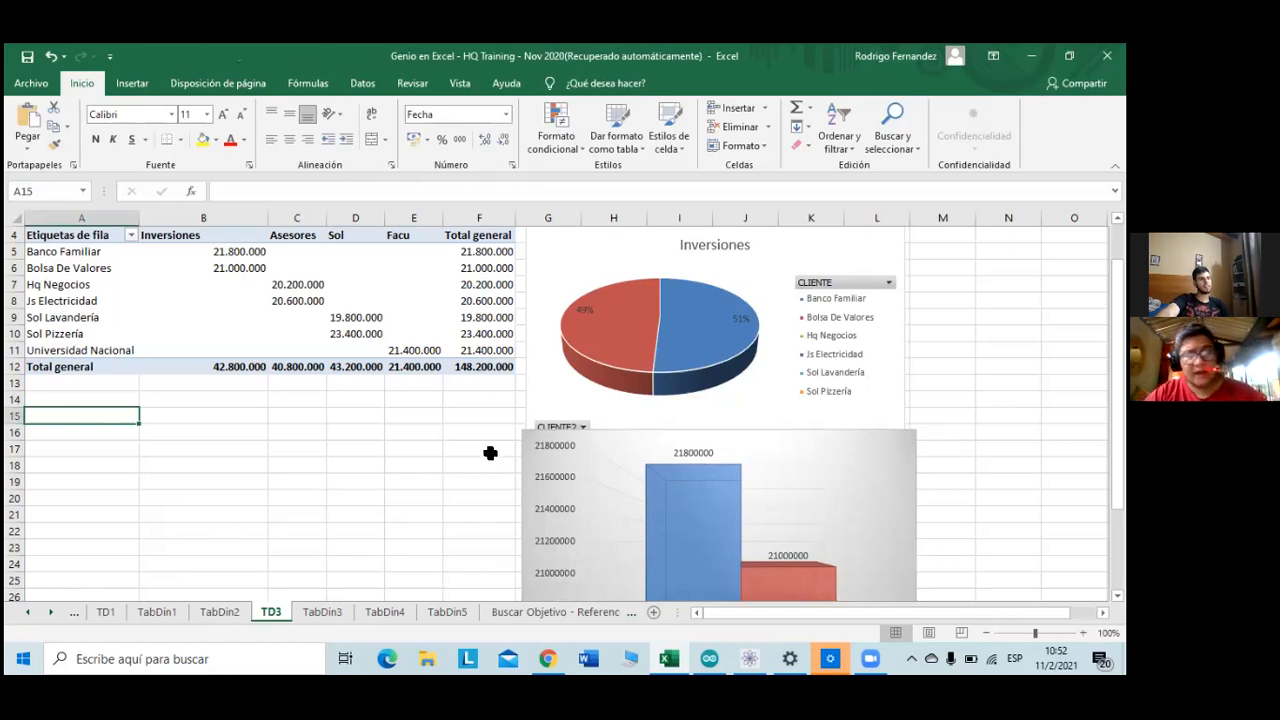
pyautogui.moveTo(477, 341)
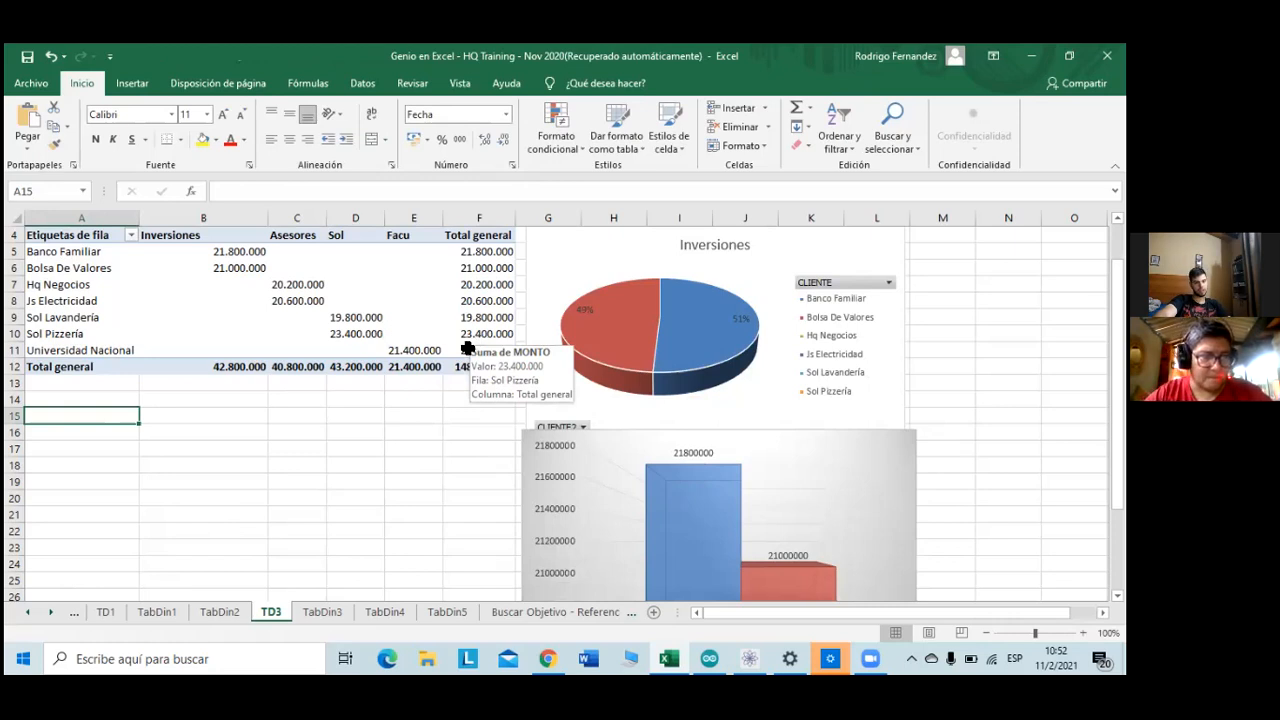
pyautogui.write('+')
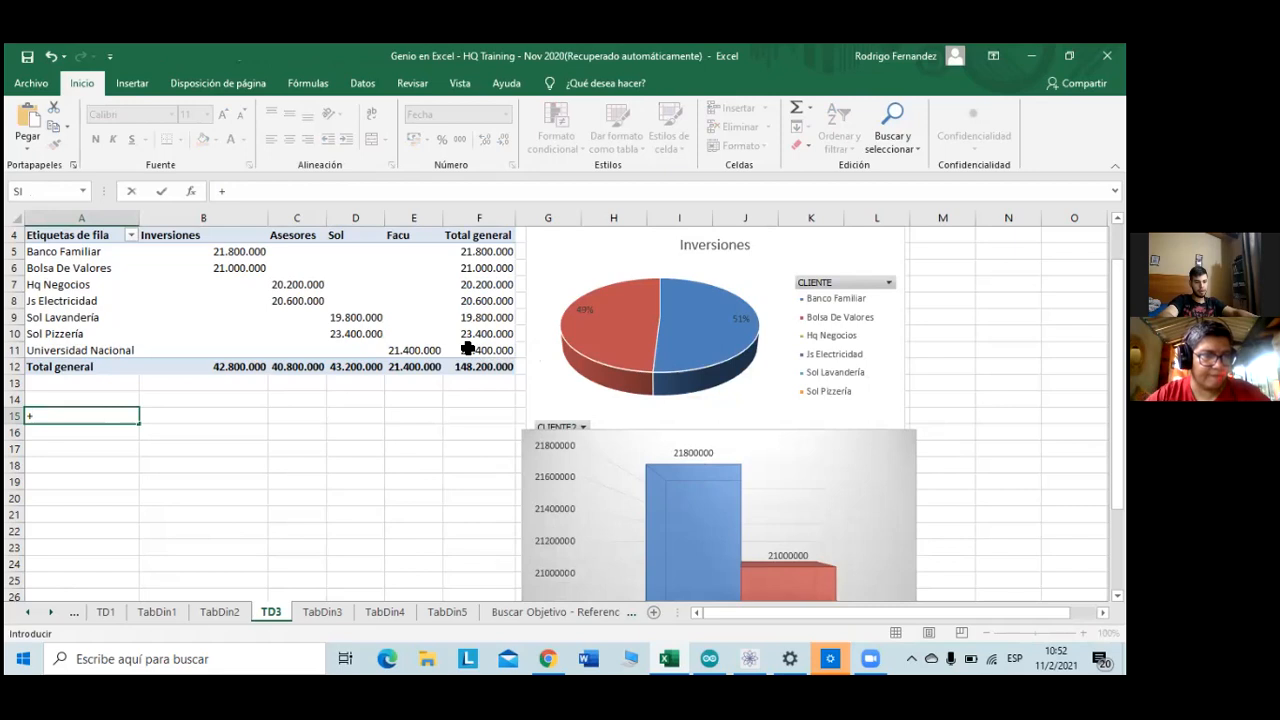
pyautogui.press('Up')
pyautogui.press('Up')
pyautogui.press('Up')
pyautogui.press('Up')
pyautogui.press('Up')
pyautogui.press('Up')
pyautogui.press('Up')
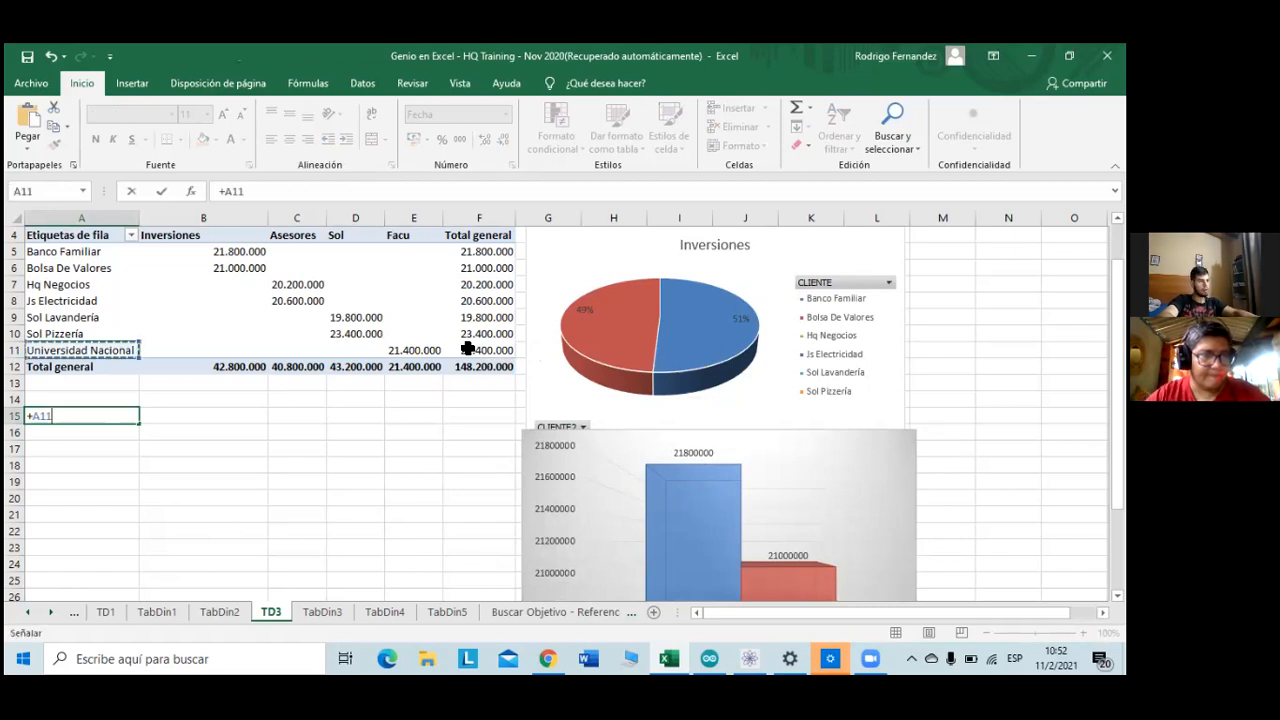
pyautogui.press('Up')
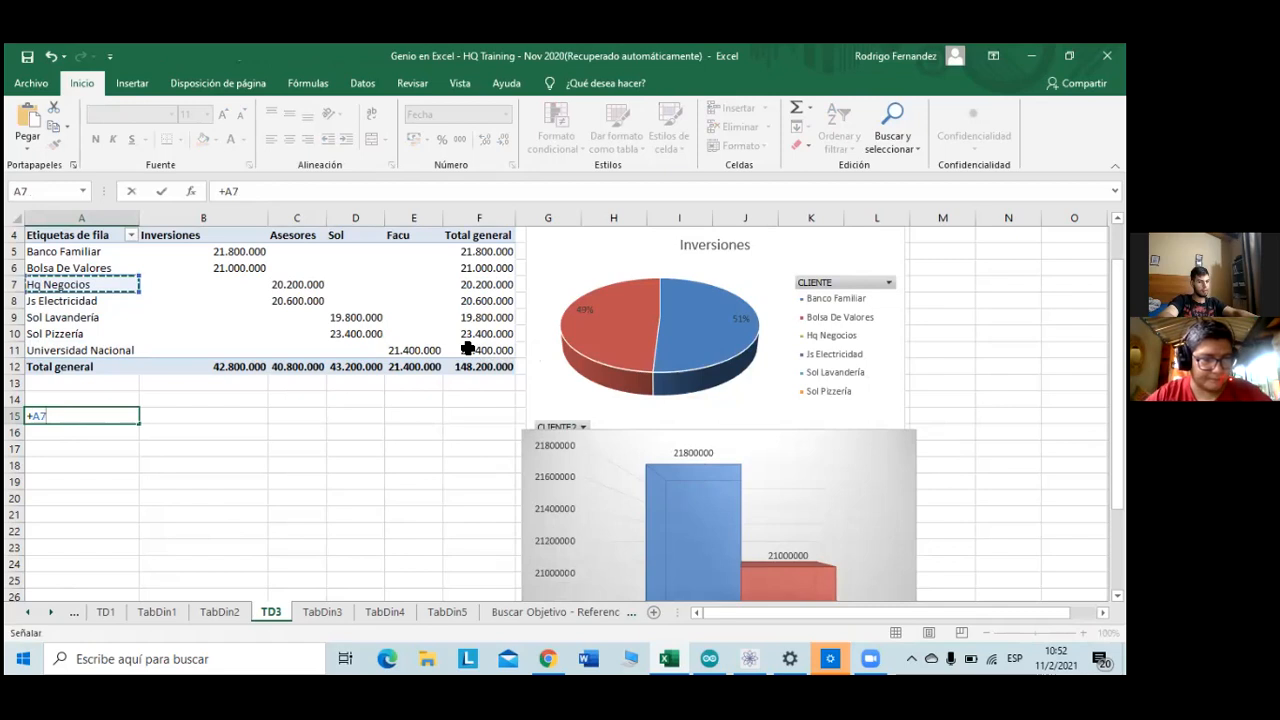
pyautogui.press('Return')
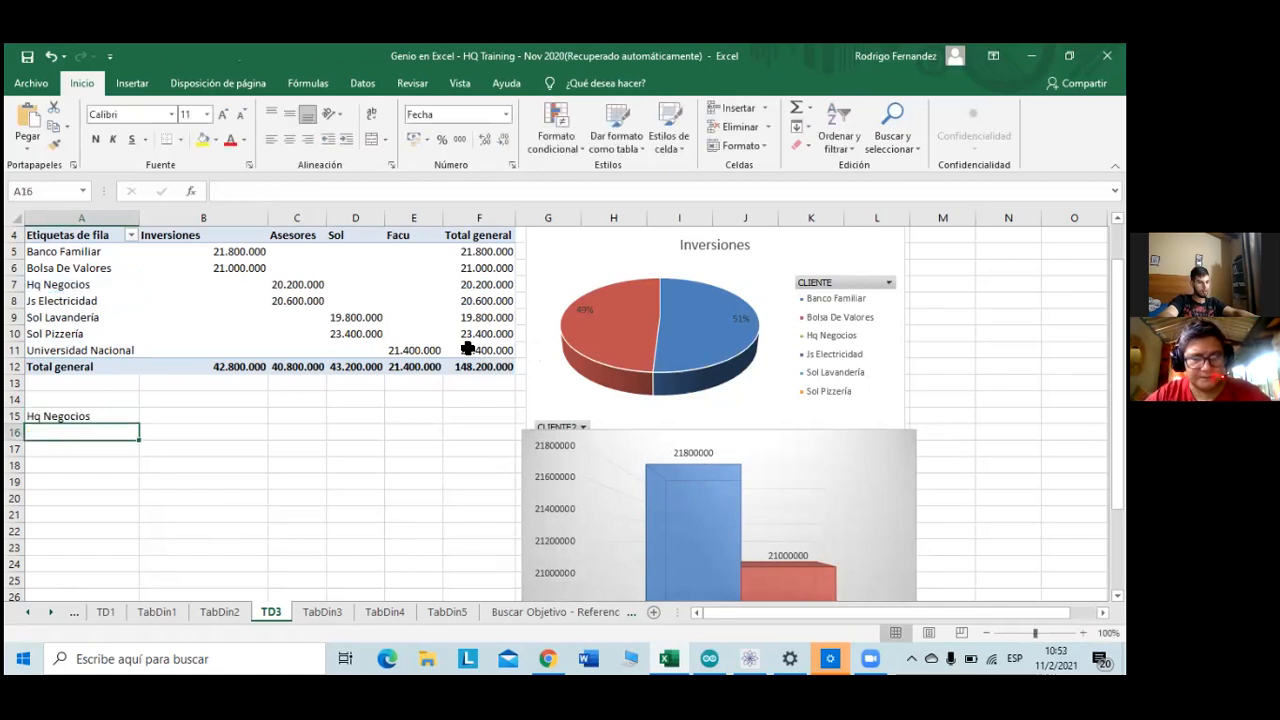
# - Fill the A15 formula down to row 16 and across to column C to bring in both clients' amounts
pyautogui.press('Up')
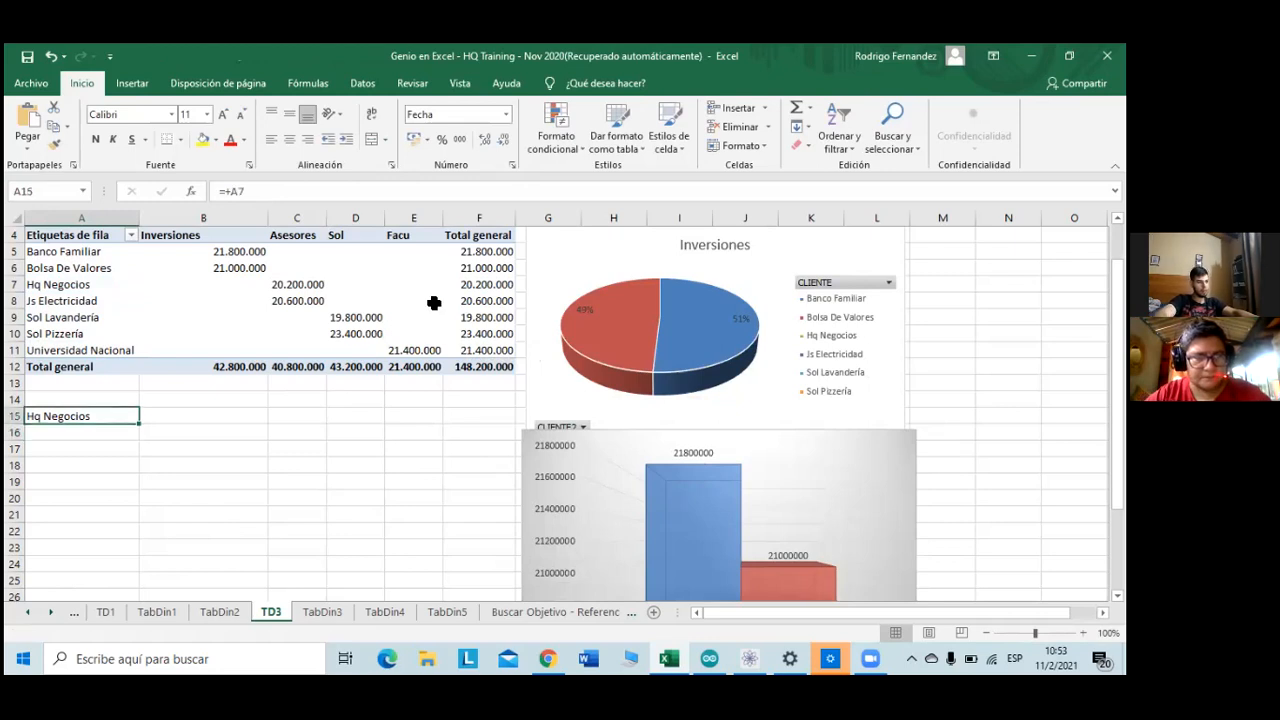
pyautogui.moveTo(146, 424); pyautogui.dragTo(141, 441)
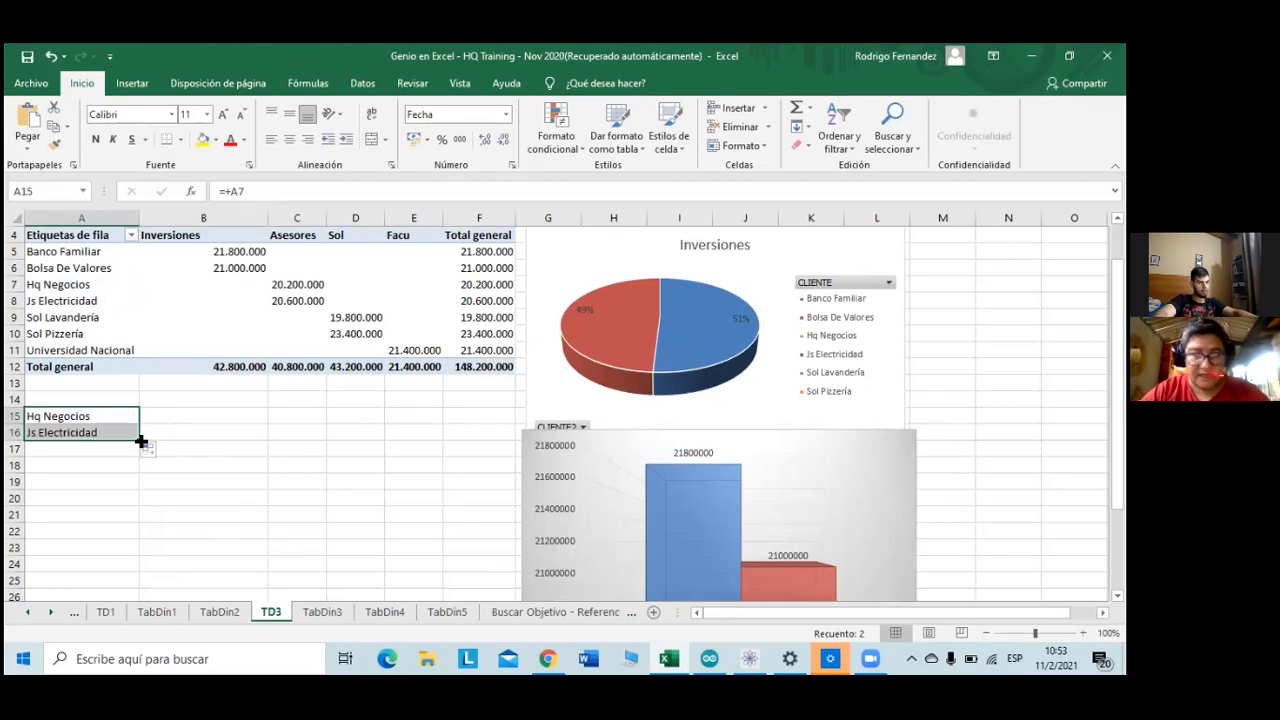
pyautogui.moveTo(141, 441); pyautogui.dragTo(209, 443)
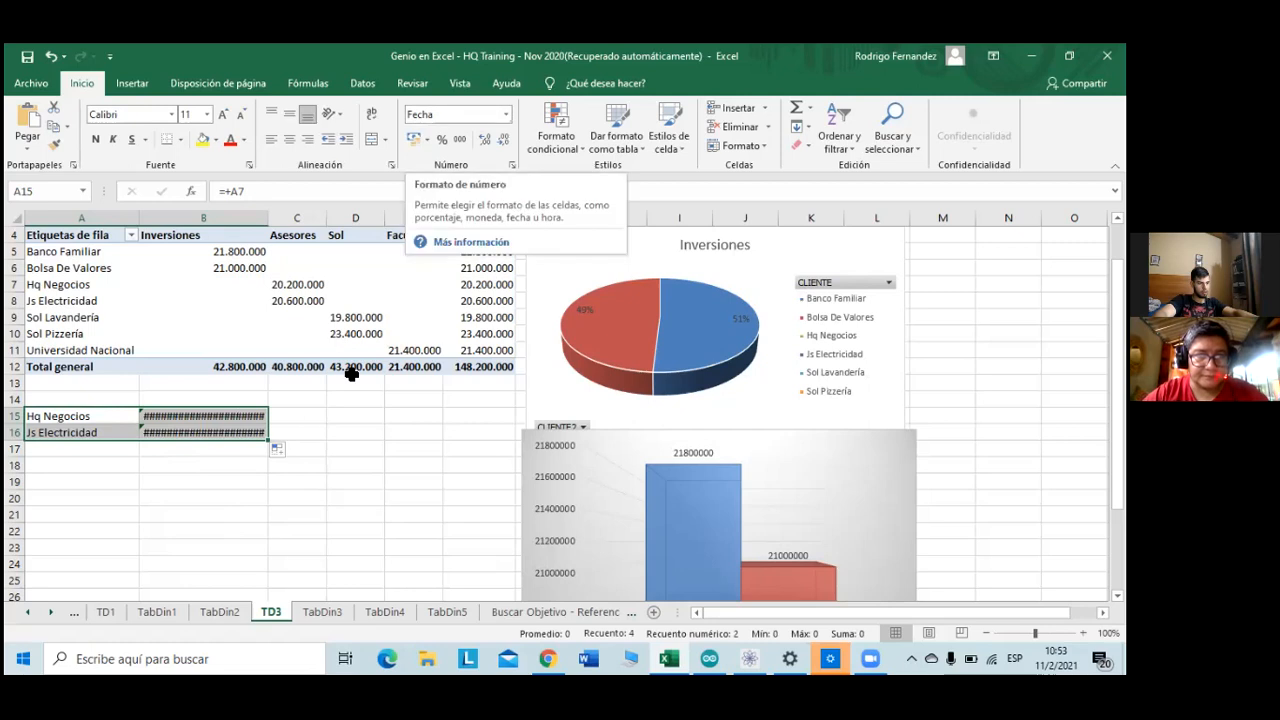
pyautogui.click(234, 432)
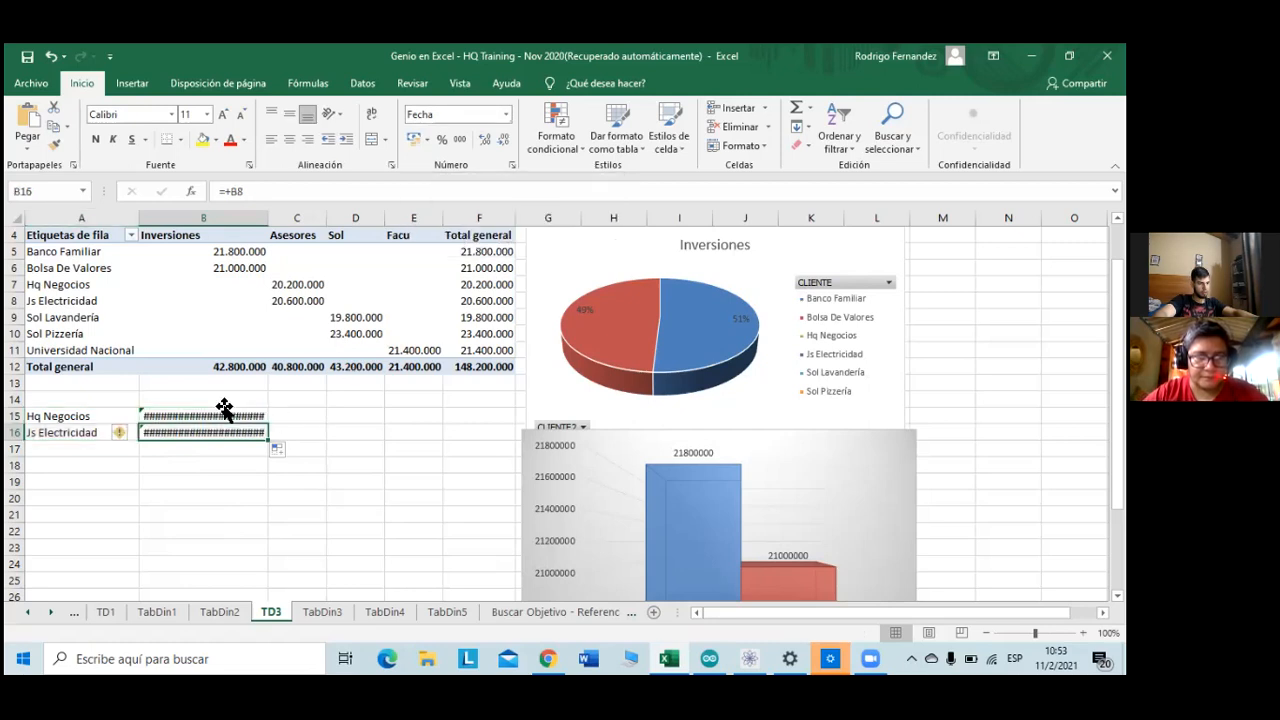
pyautogui.doubleClick(221, 424)
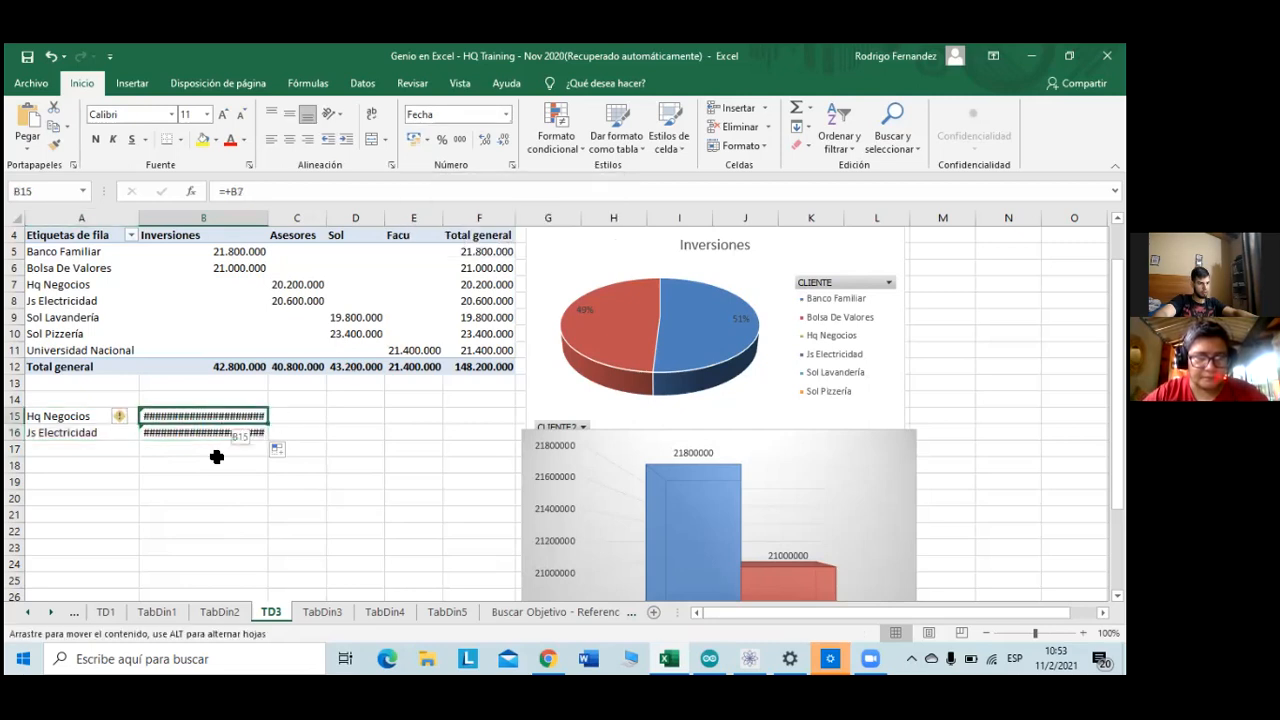
pyautogui.click(213, 445)
pyautogui.moveTo(211, 424); pyautogui.dragTo(340, 415)
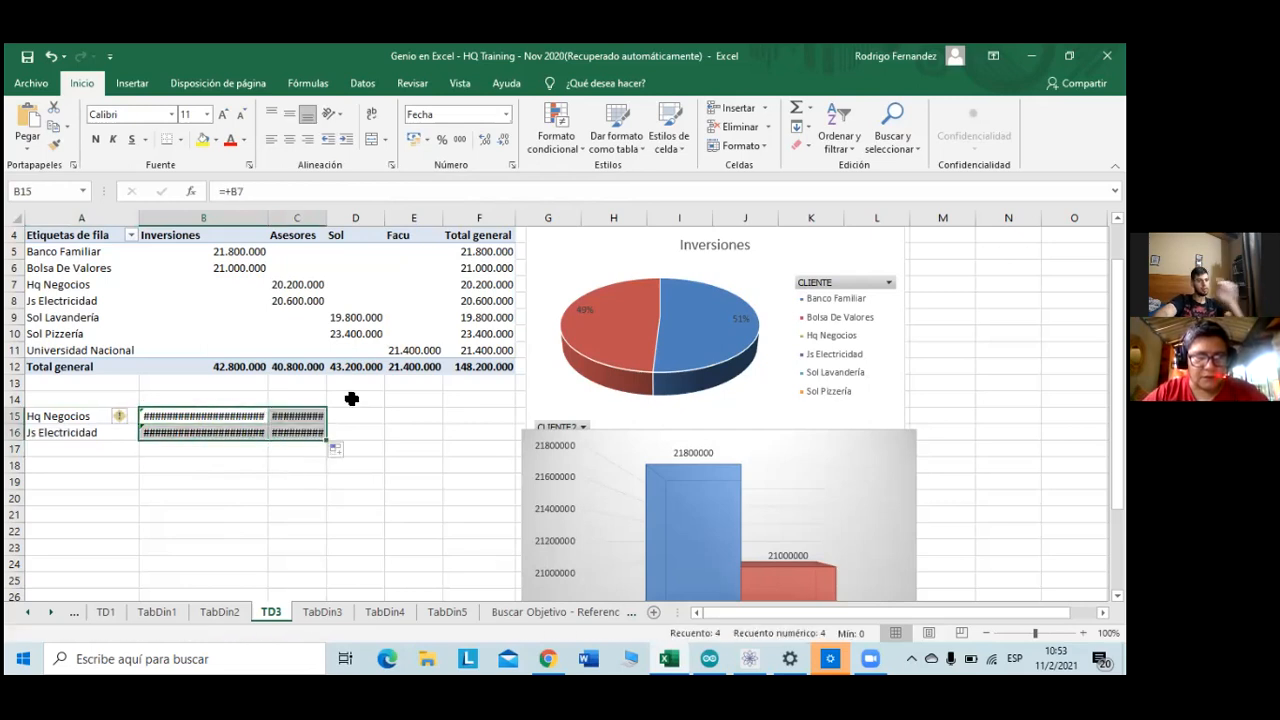
# - Apply the thousands-separator number format to cells B15:C16
pyautogui.click(504, 116)
pyautogui.click(460, 140)
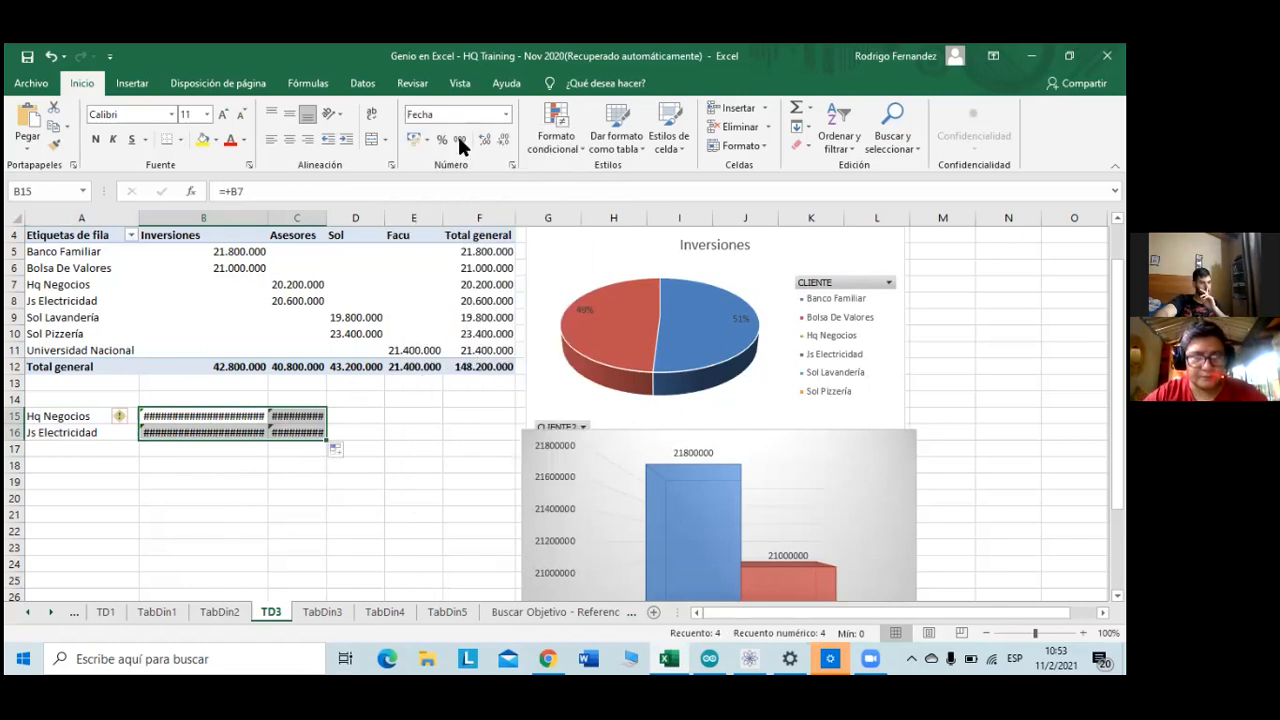
pyautogui.click(460, 140)
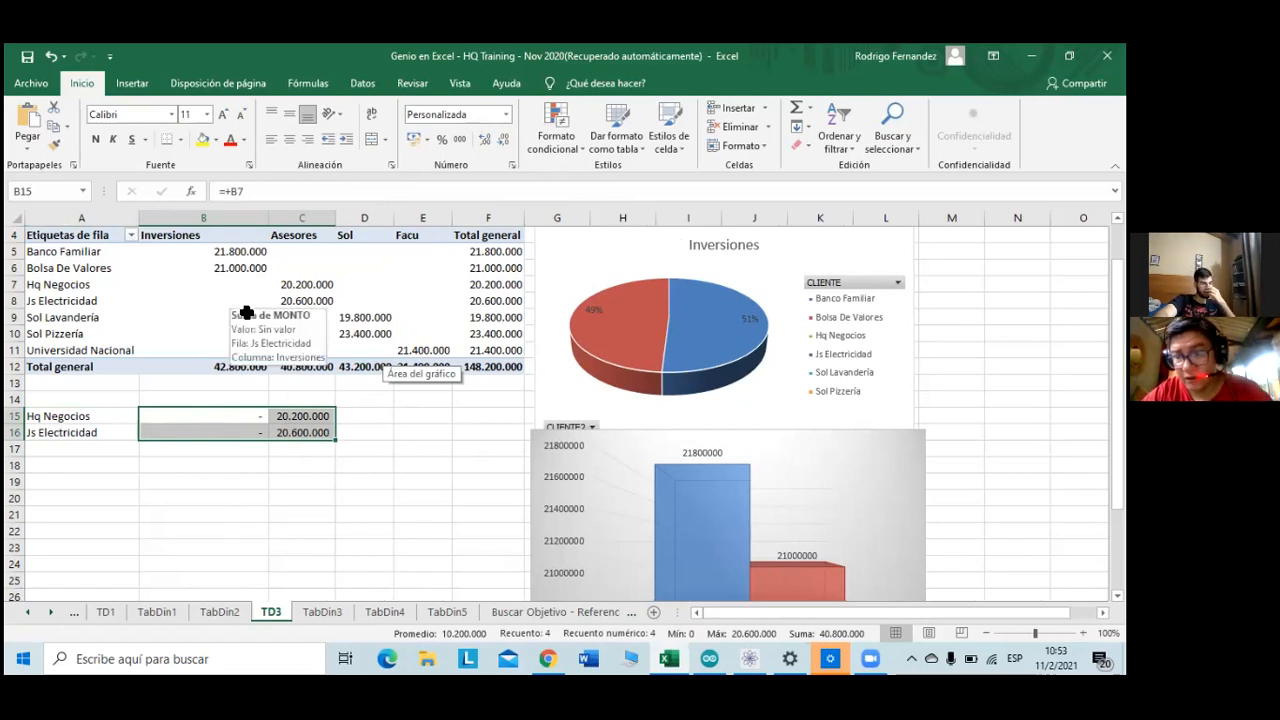
# - Move the linked Asesores amounts from C15:C16 into B15:B16, beside their client names
pyautogui.click(240, 461)
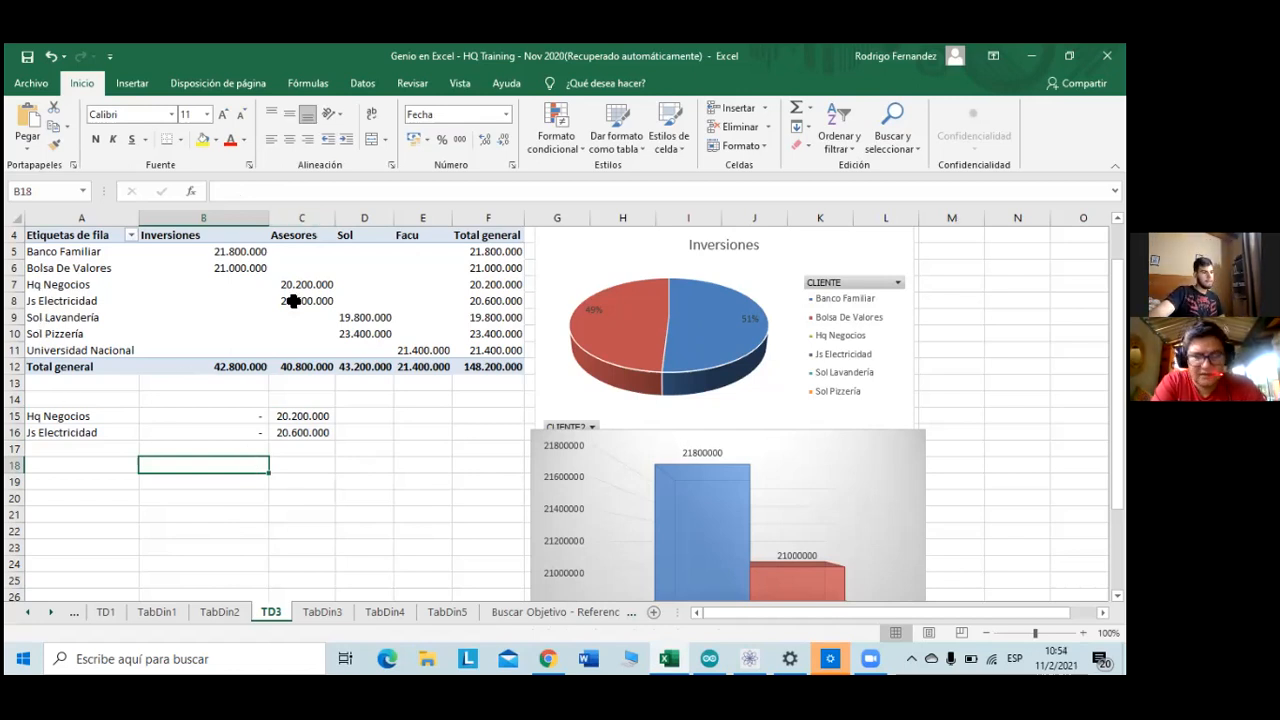
pyautogui.click(304, 433)
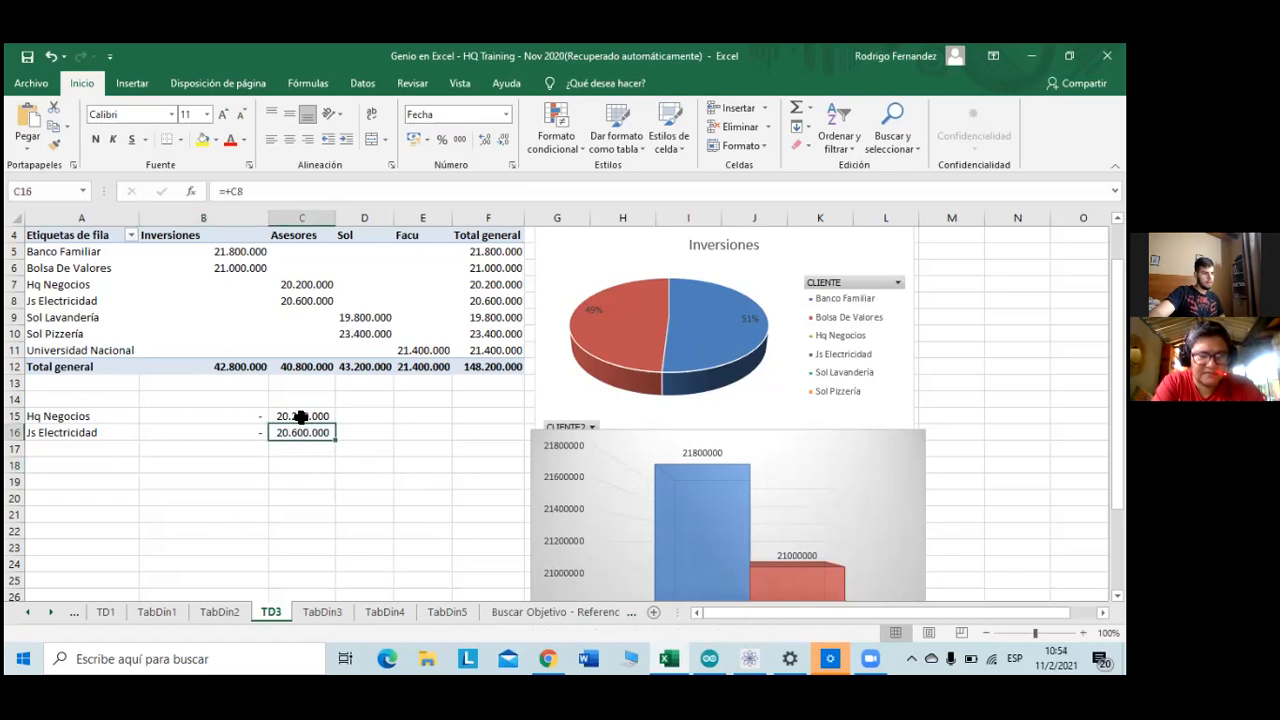
pyautogui.keyDown('shift'); pyautogui.click(301, 416); pyautogui.keyUp('shift')
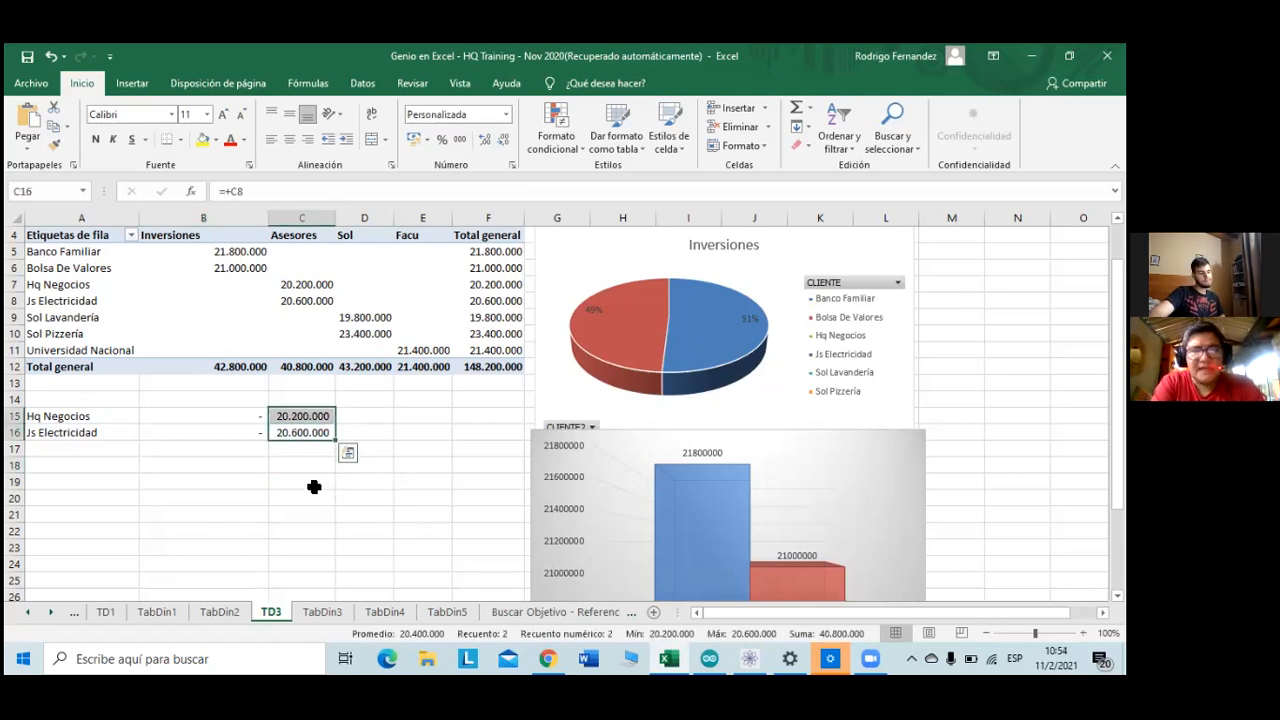
pyautogui.hotkey('ctrl', 'c')
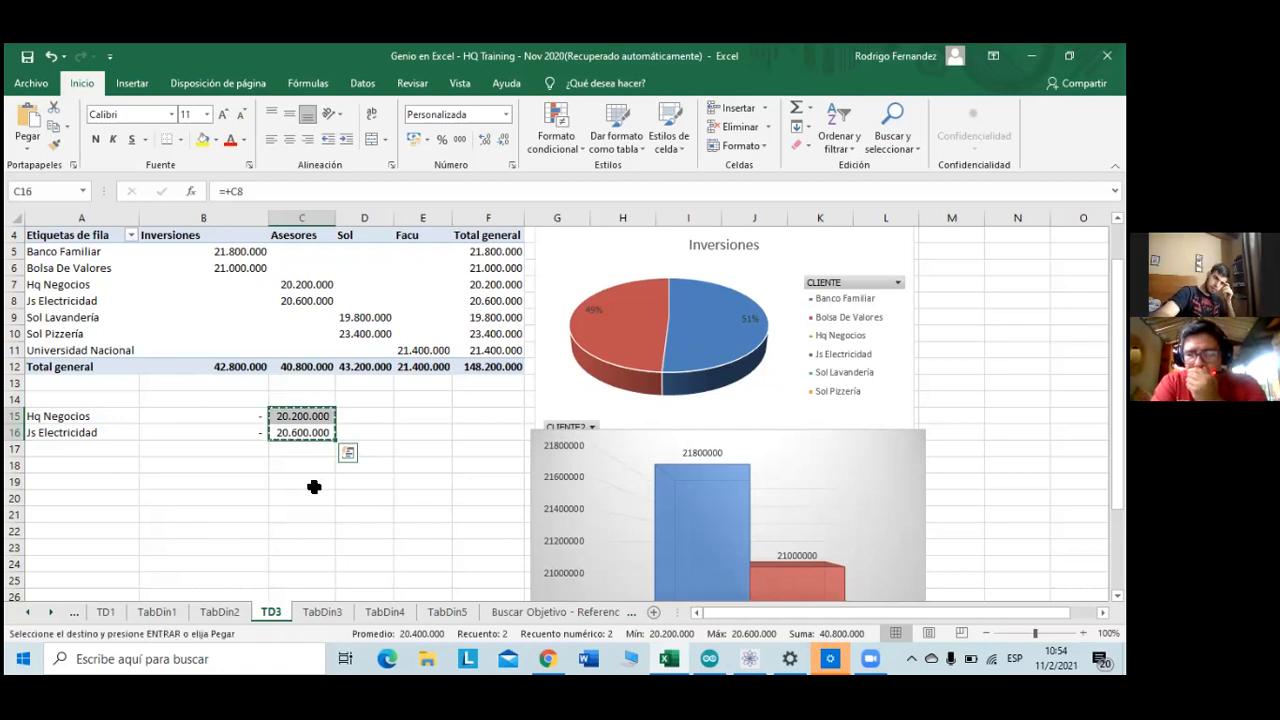
pyautogui.press('Left')
pyautogui.press('Up')
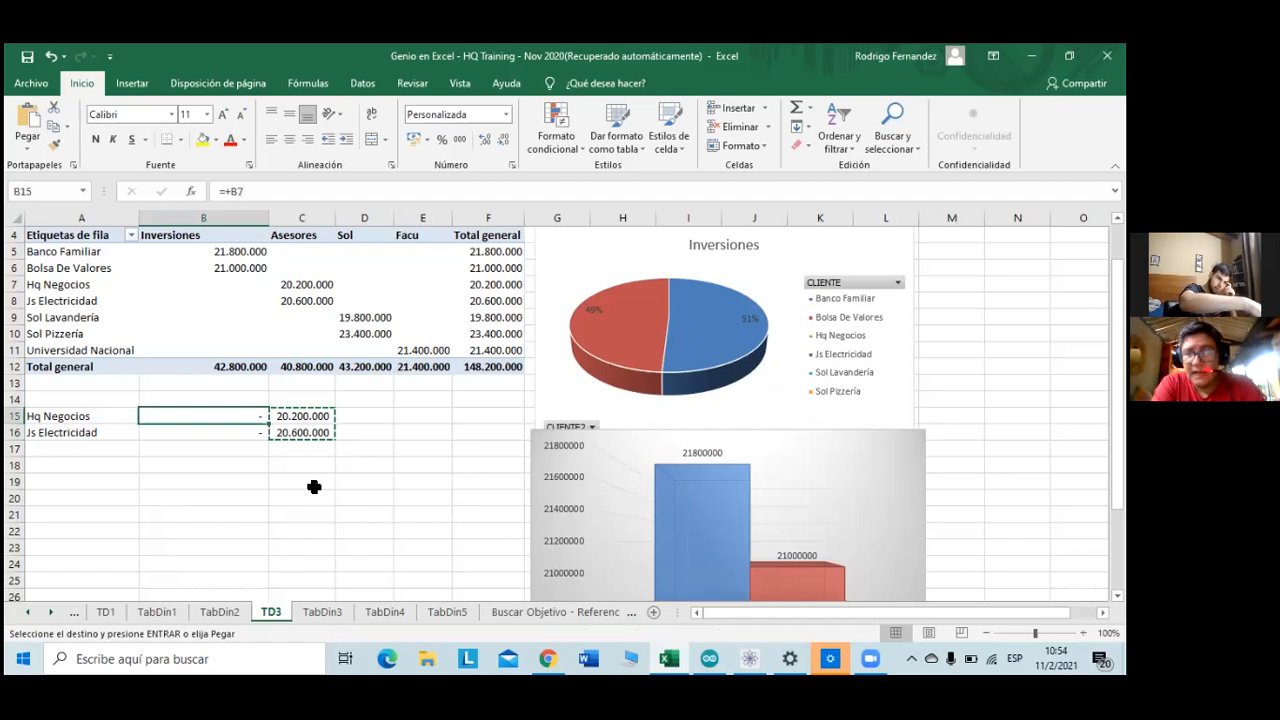
pyautogui.press('Return')
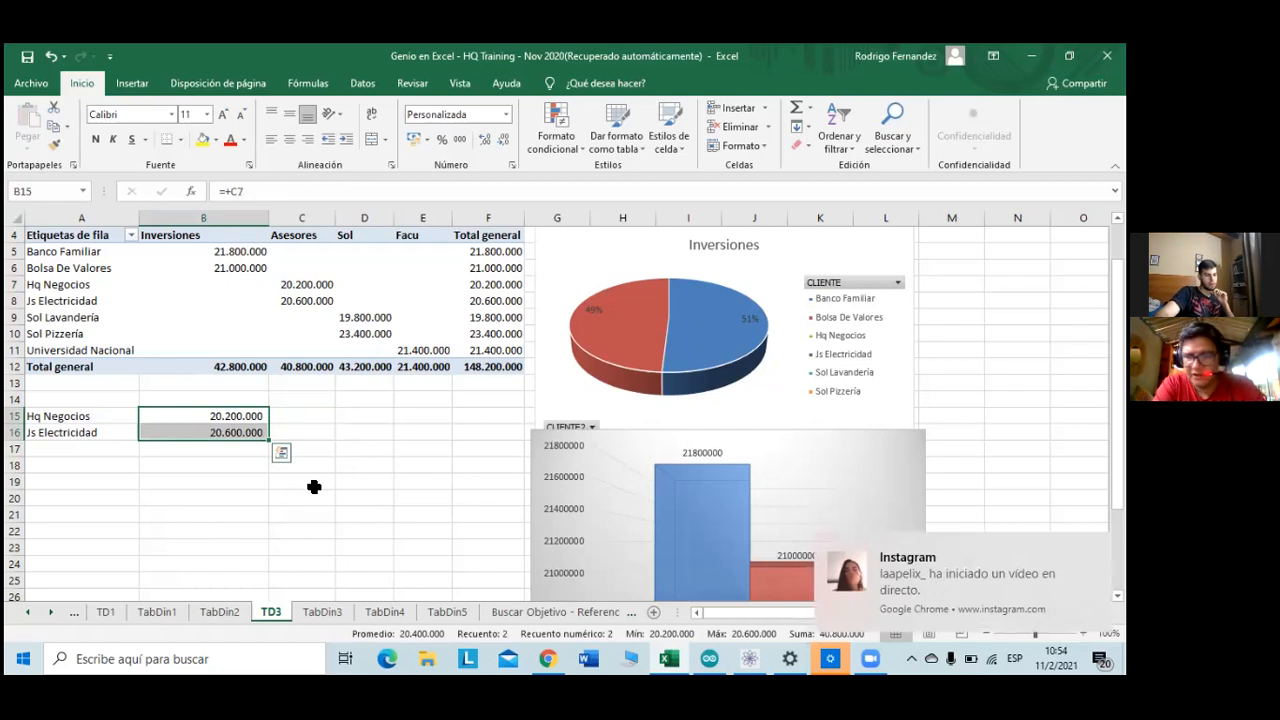
# - Start a formula in cell C15 that pulls the Hq Negocios amount for Asesores from pivot cell C7
pyautogui.press('Right')
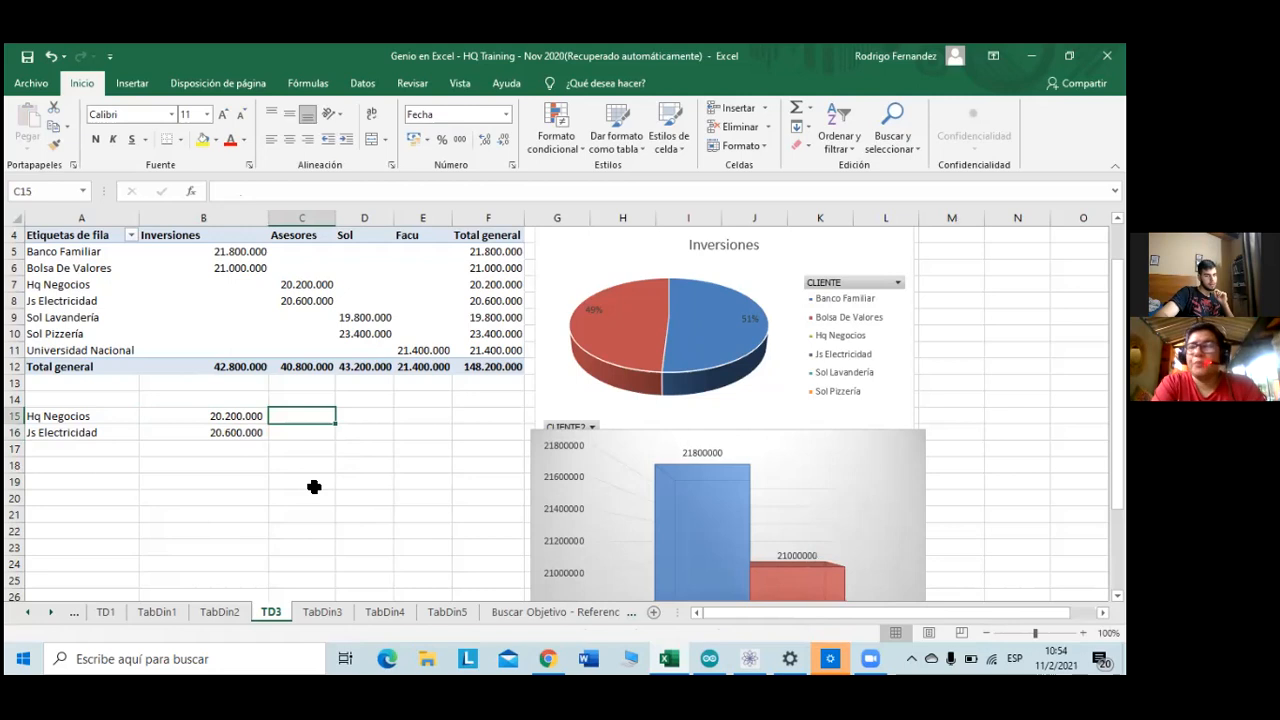
pyautogui.write('+')
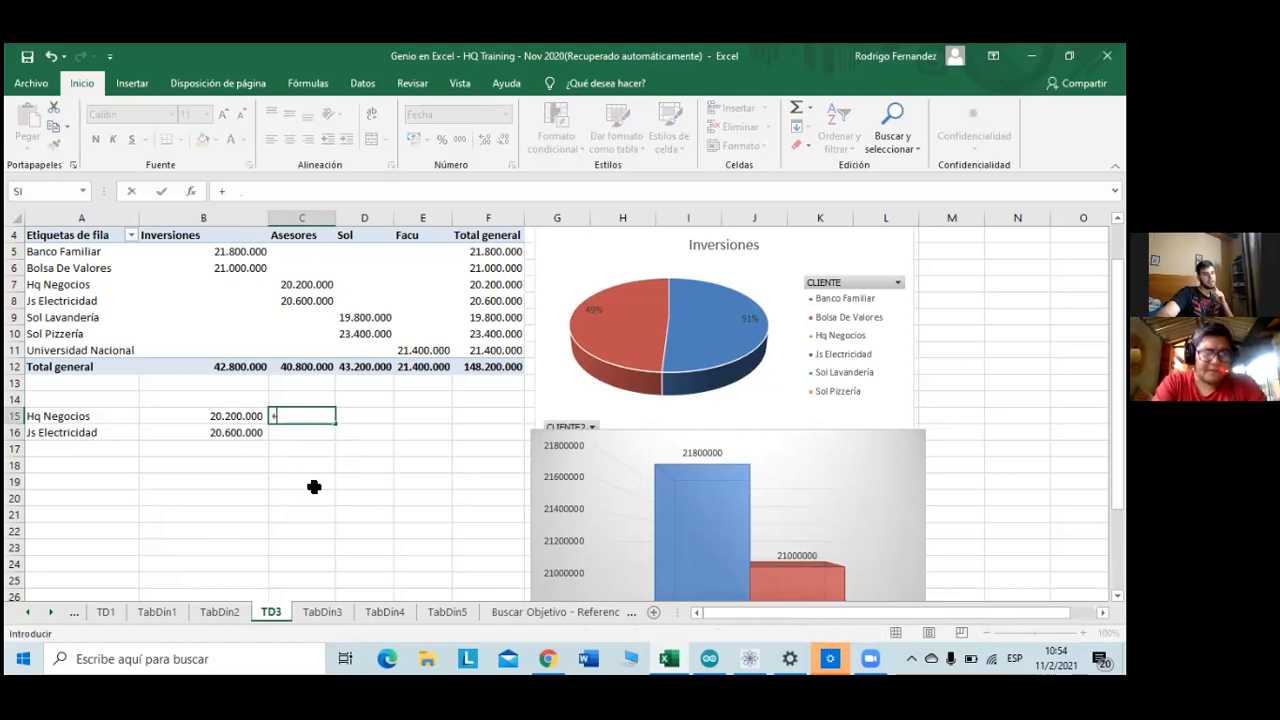
pyautogui.press('Left')
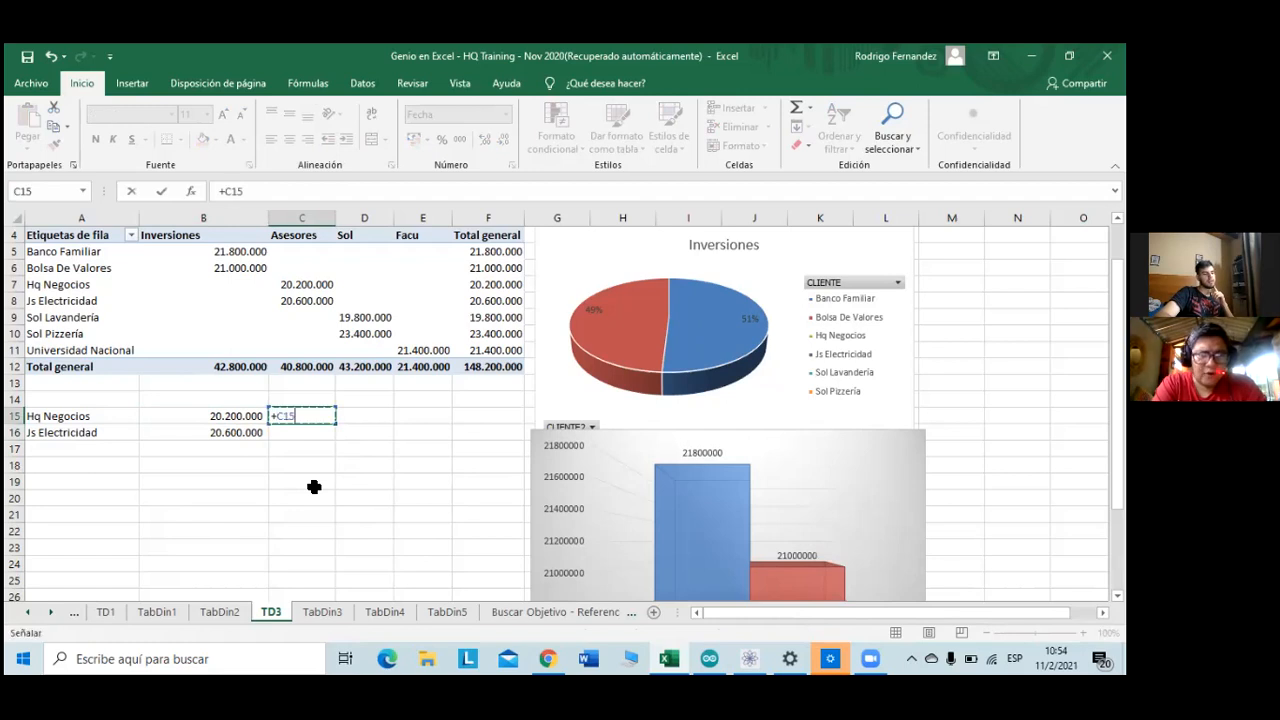
pyautogui.press('Right')
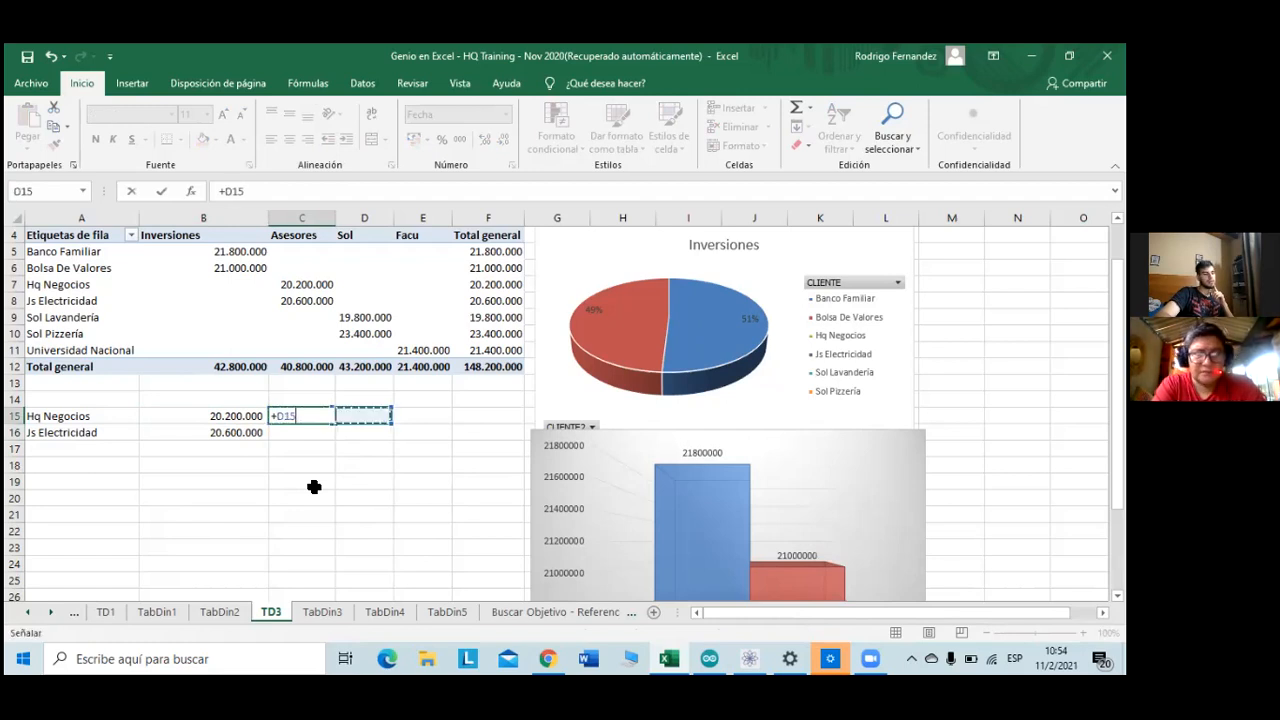
pyautogui.press('Up')
pyautogui.press('Down')
pyautogui.press('Left')
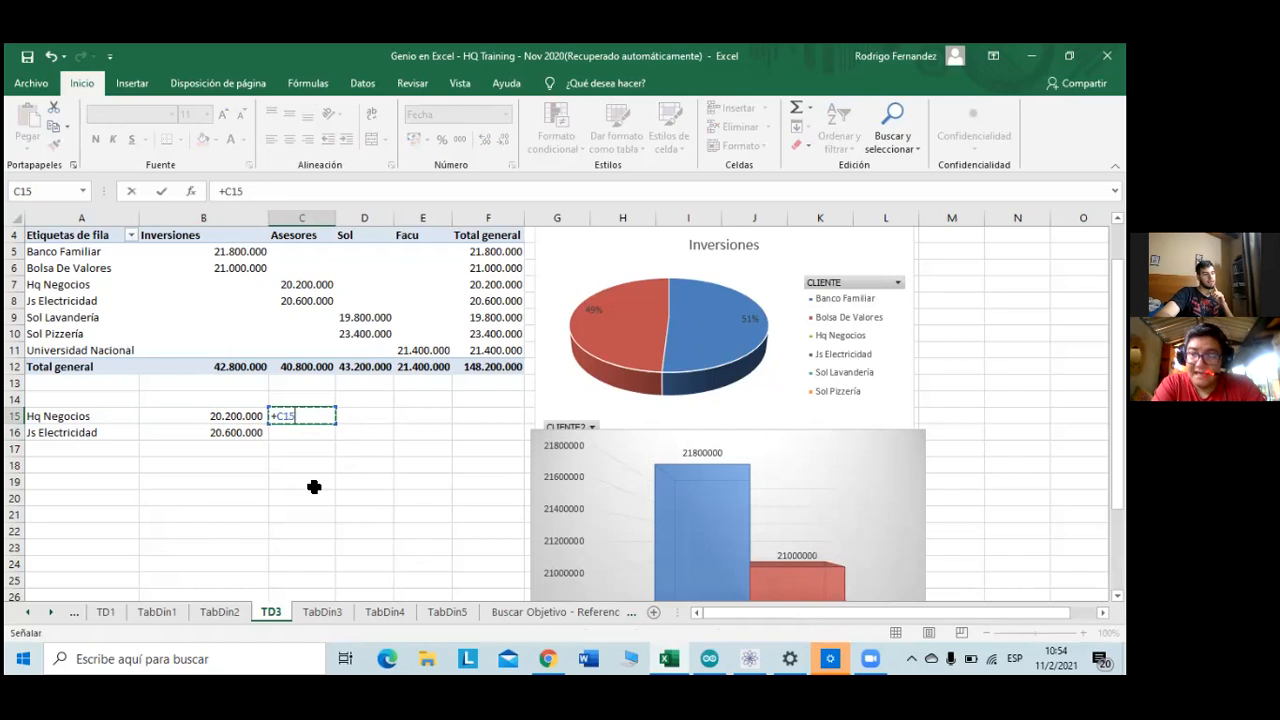
pyautogui.press('Right')
pyautogui.press('Up')
pyautogui.press('Up')
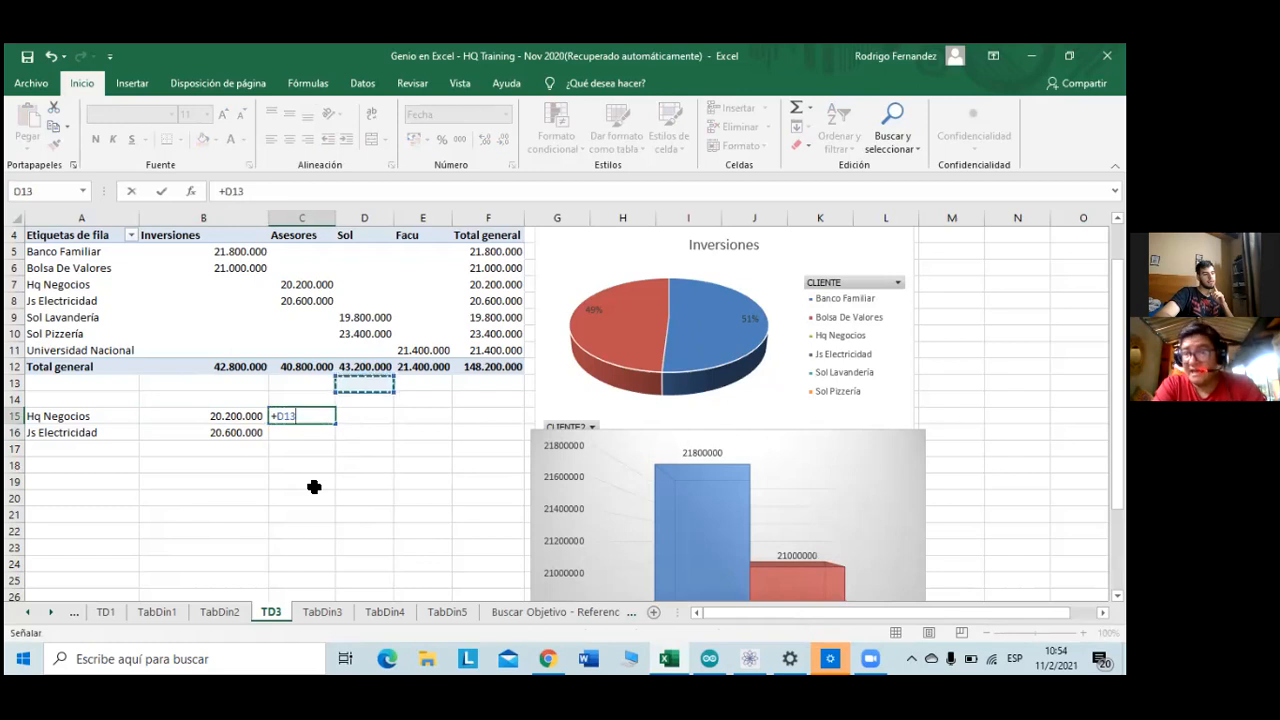
pyautogui.press('Left')
pyautogui.press('Left')
pyautogui.press('Down')
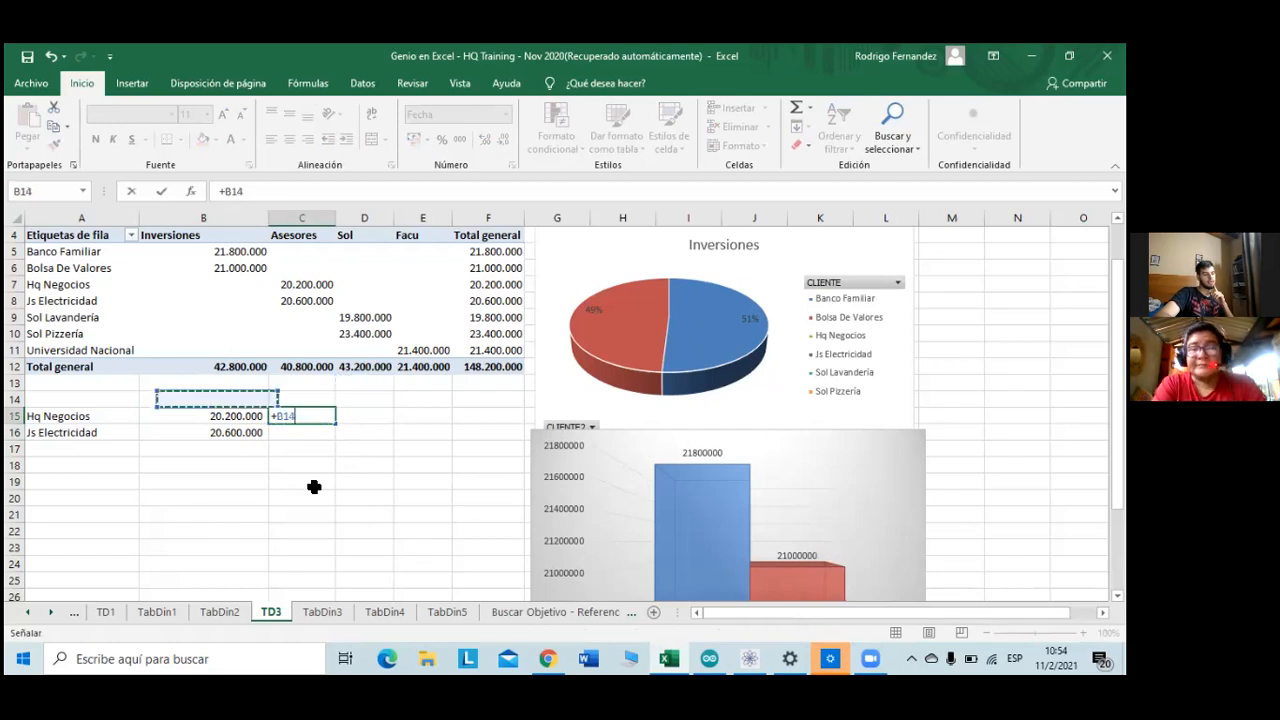
pyautogui.press('Right')
pyautogui.press('Up')
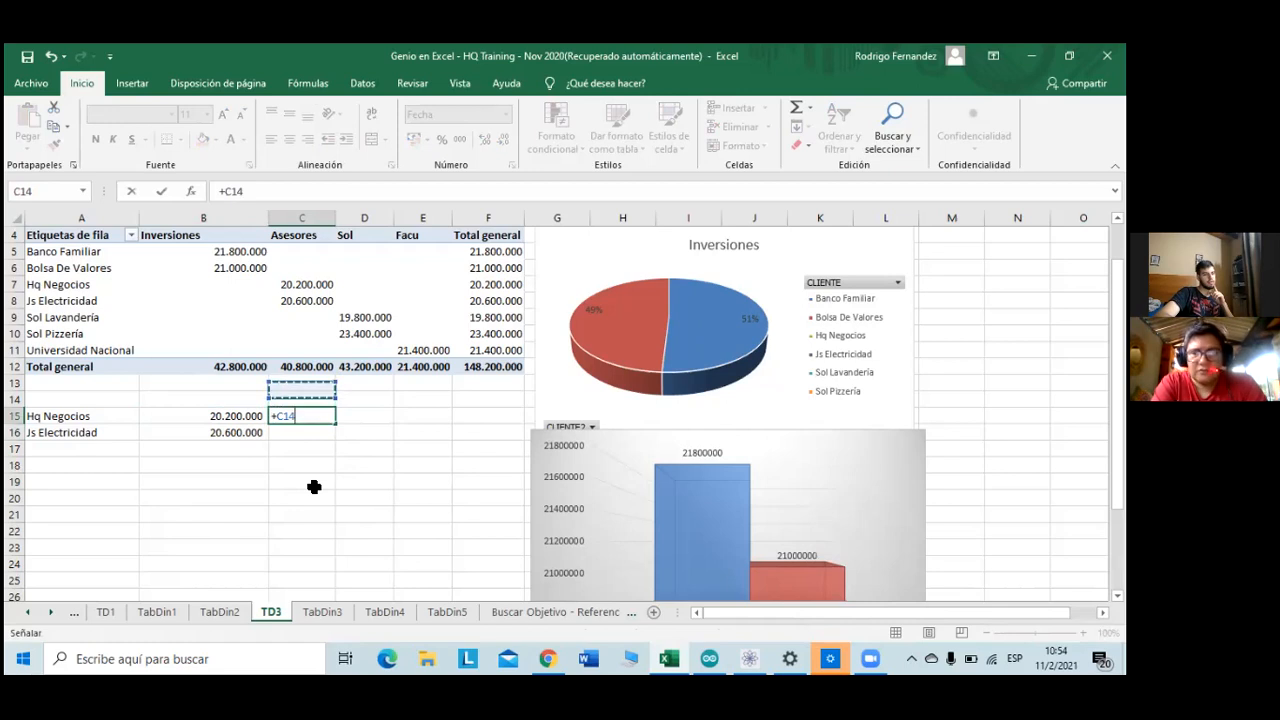
pyautogui.press('Down')
pyautogui.press('Up')
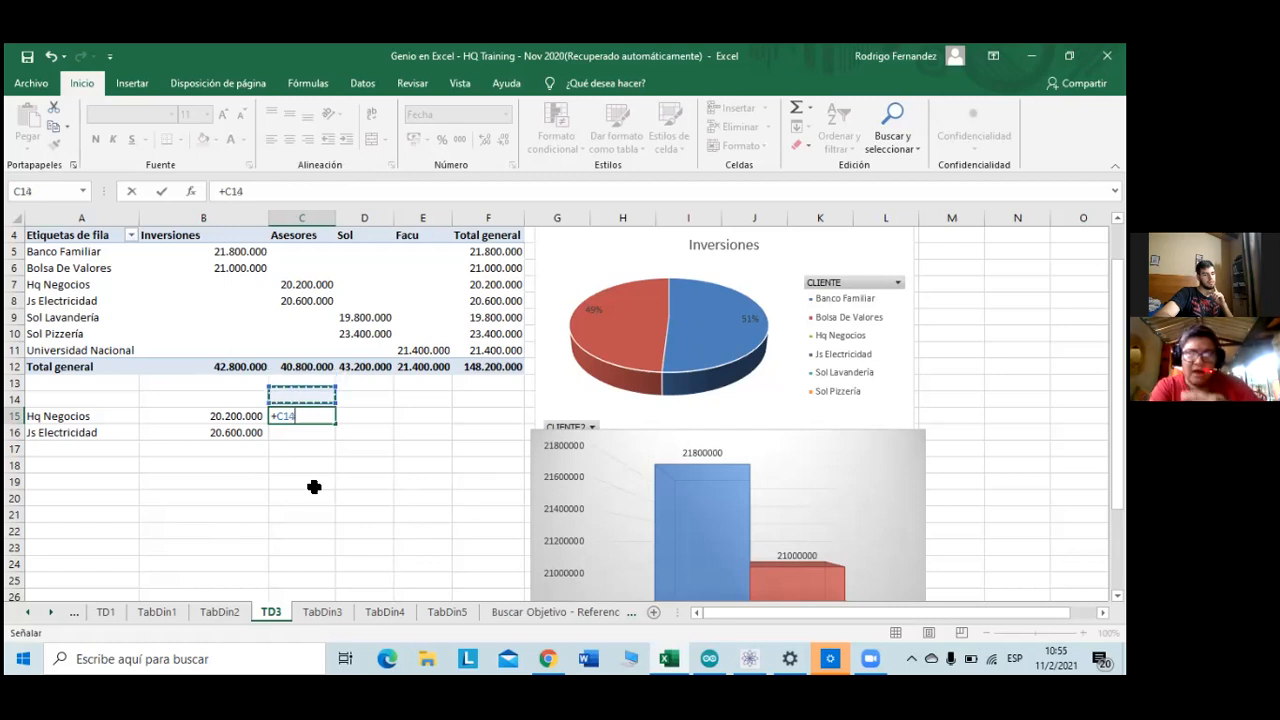
pyautogui.press('Right')
pyautogui.press('Up')
pyautogui.press('Up')
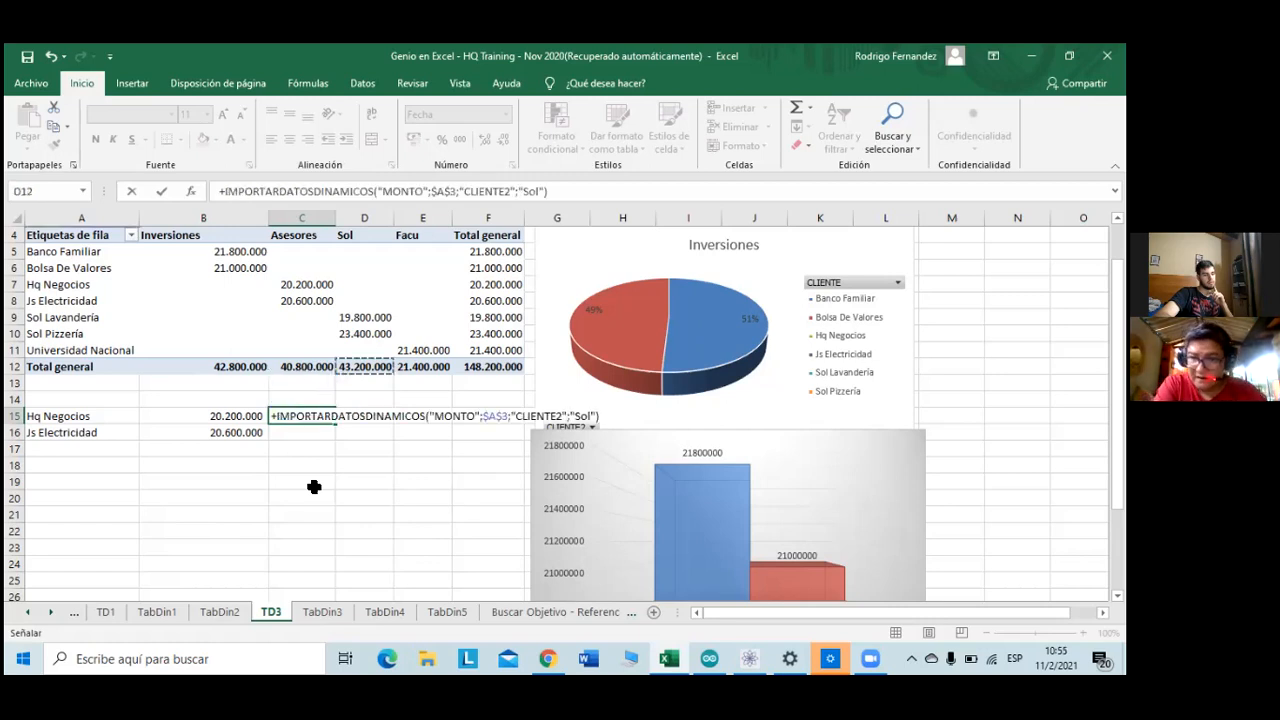
pyautogui.press('Down')
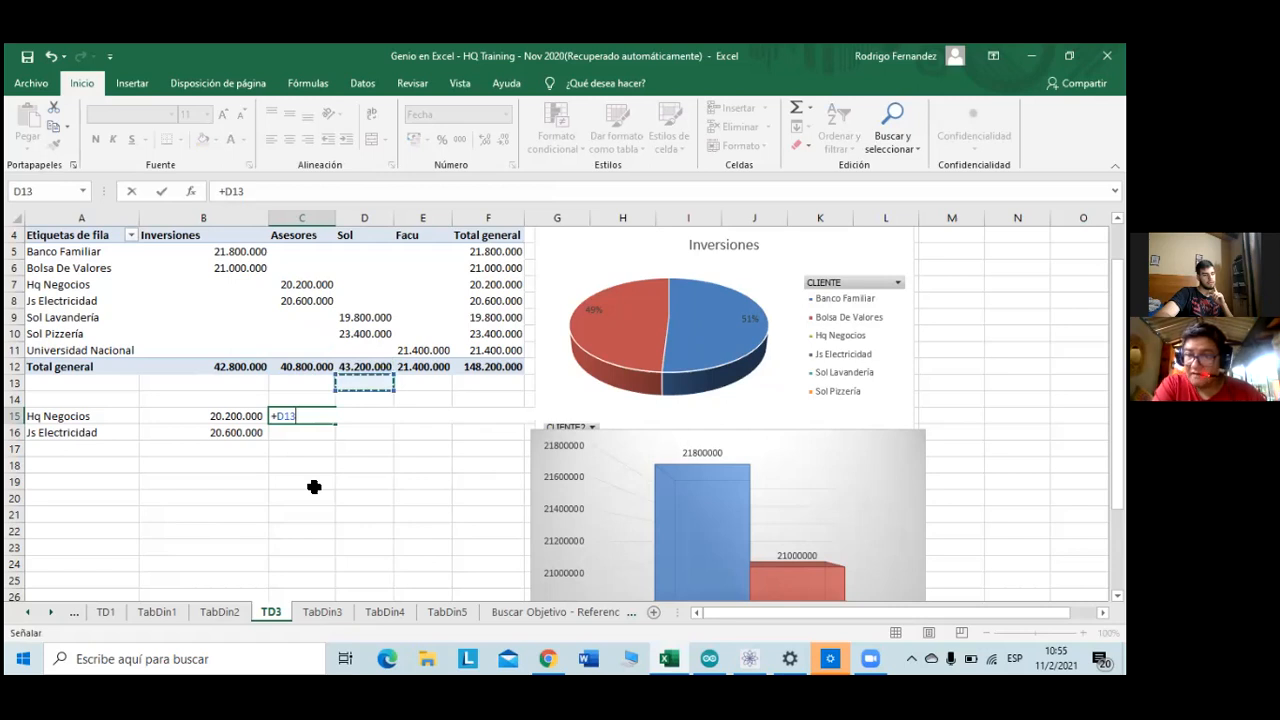
pyautogui.press('Down')
pyautogui.press('Left')
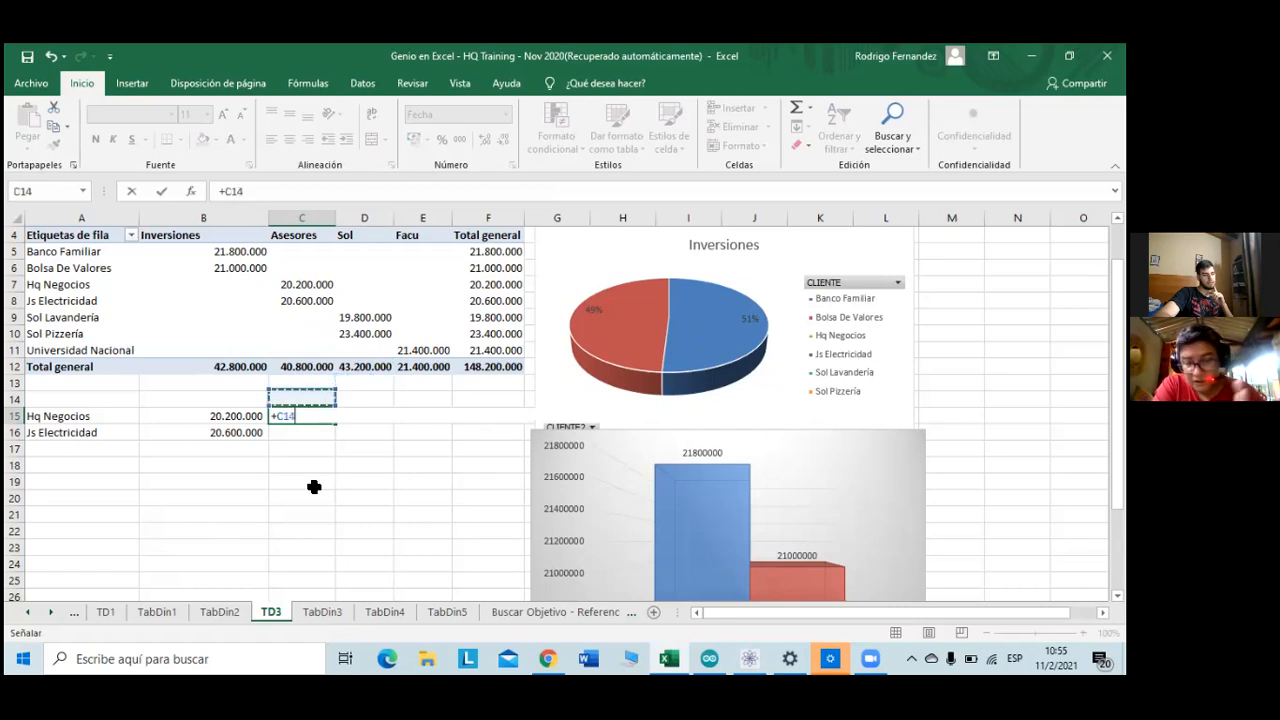
pyautogui.press('Up')
pyautogui.press('Right')
pyautogui.press('Up')
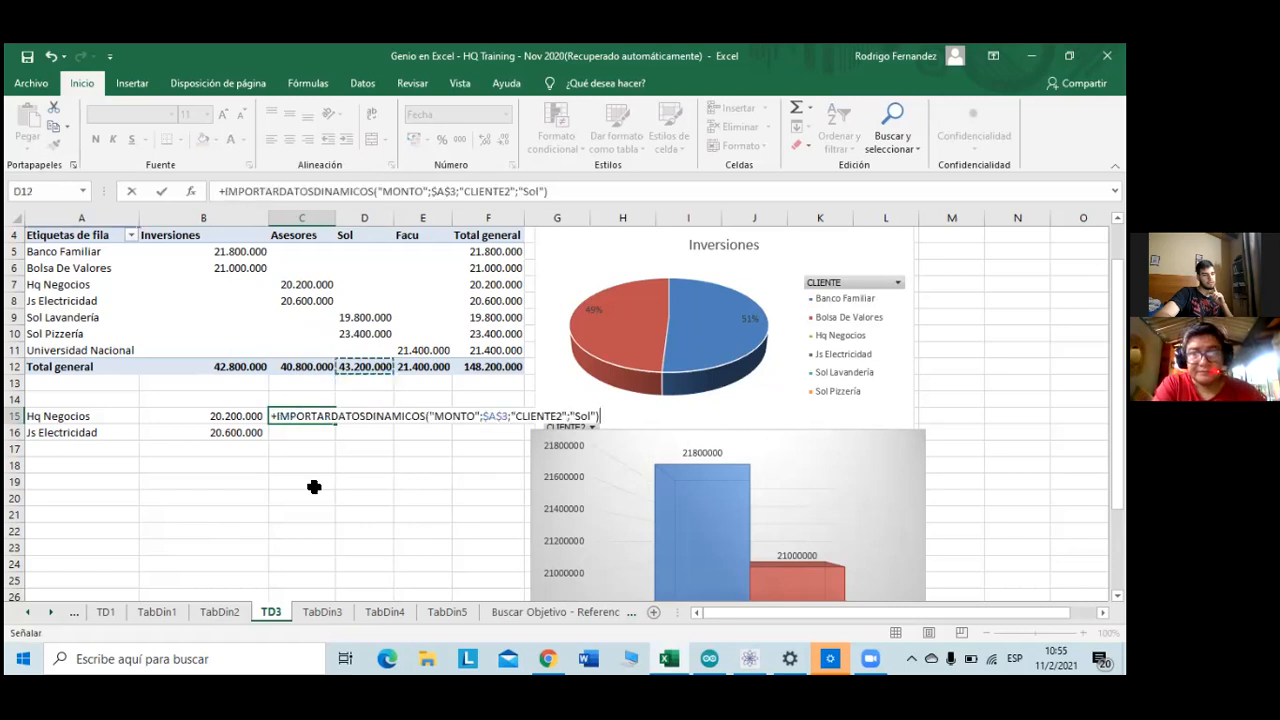
pyautogui.press('Up')
pyautogui.press('Up')
pyautogui.press('Up')
pyautogui.press('Up')
pyautogui.press('Up')
pyautogui.press('Left')
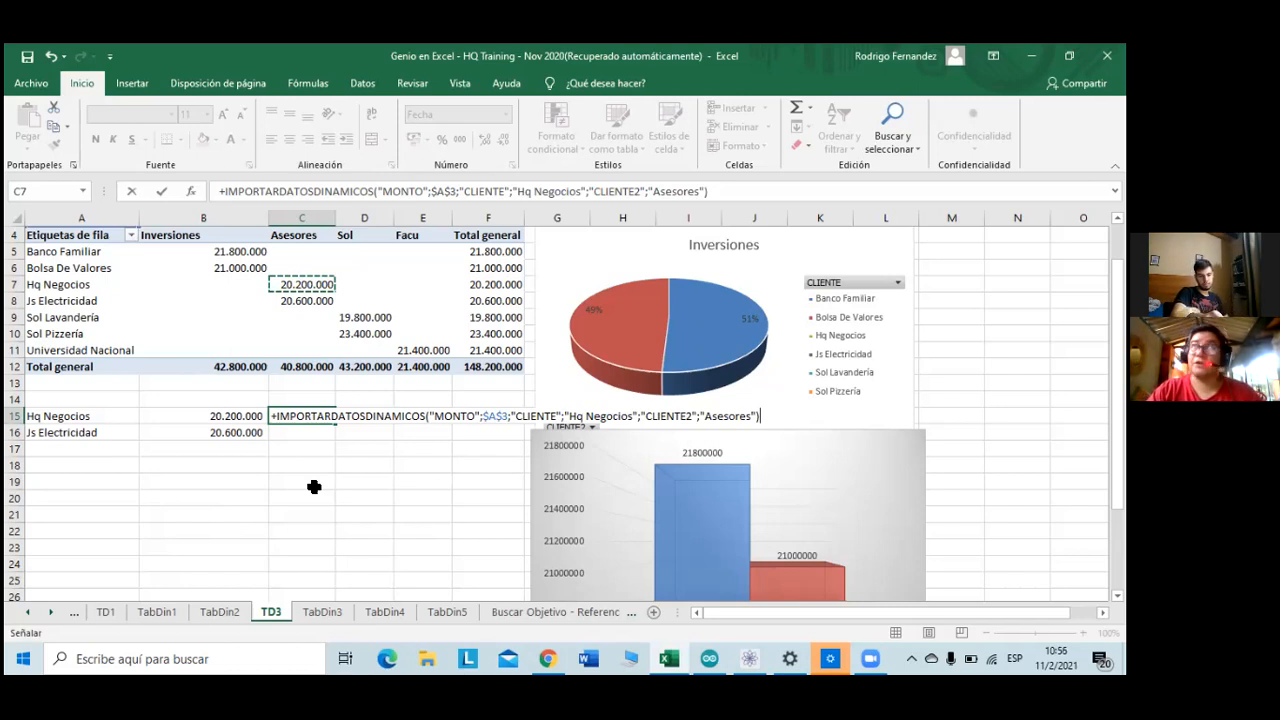
# - Divide the pivot amount in the C15 formula by 1,1 and enter the formula
pyautogui.write('/')
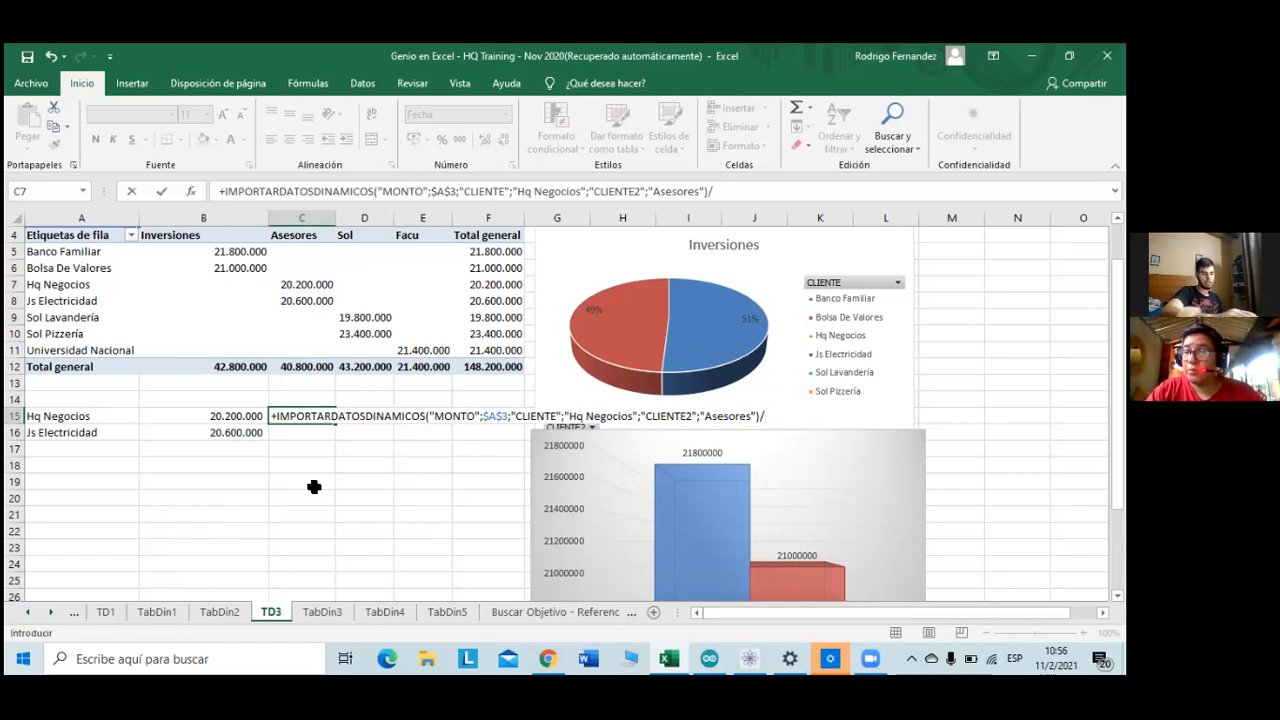
pyautogui.write('1.1')
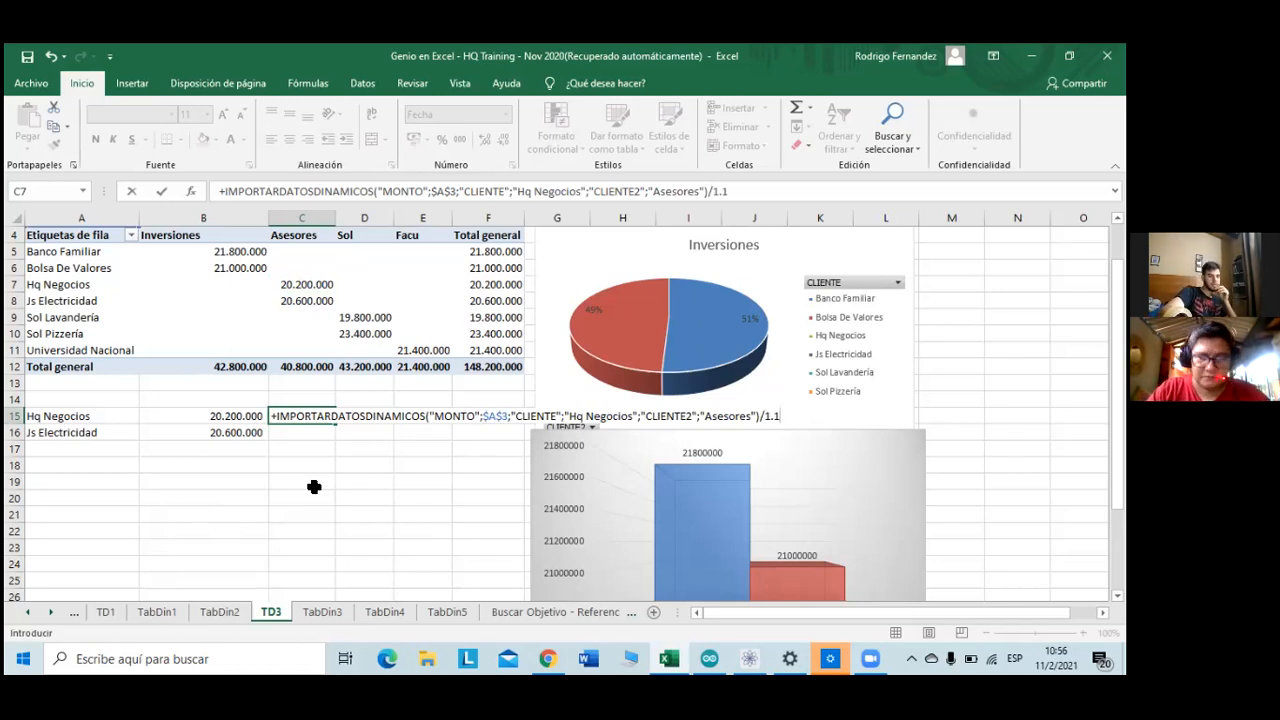
pyautogui.press('Return')
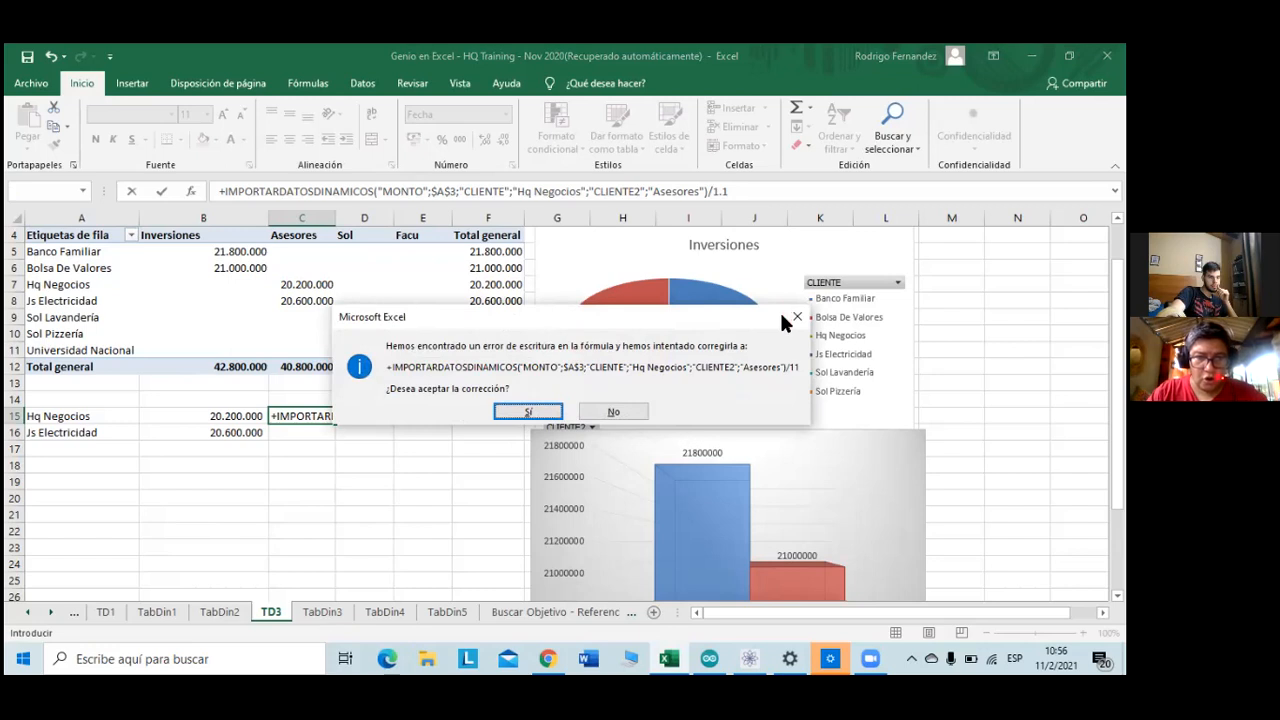
pyautogui.click(604, 409)
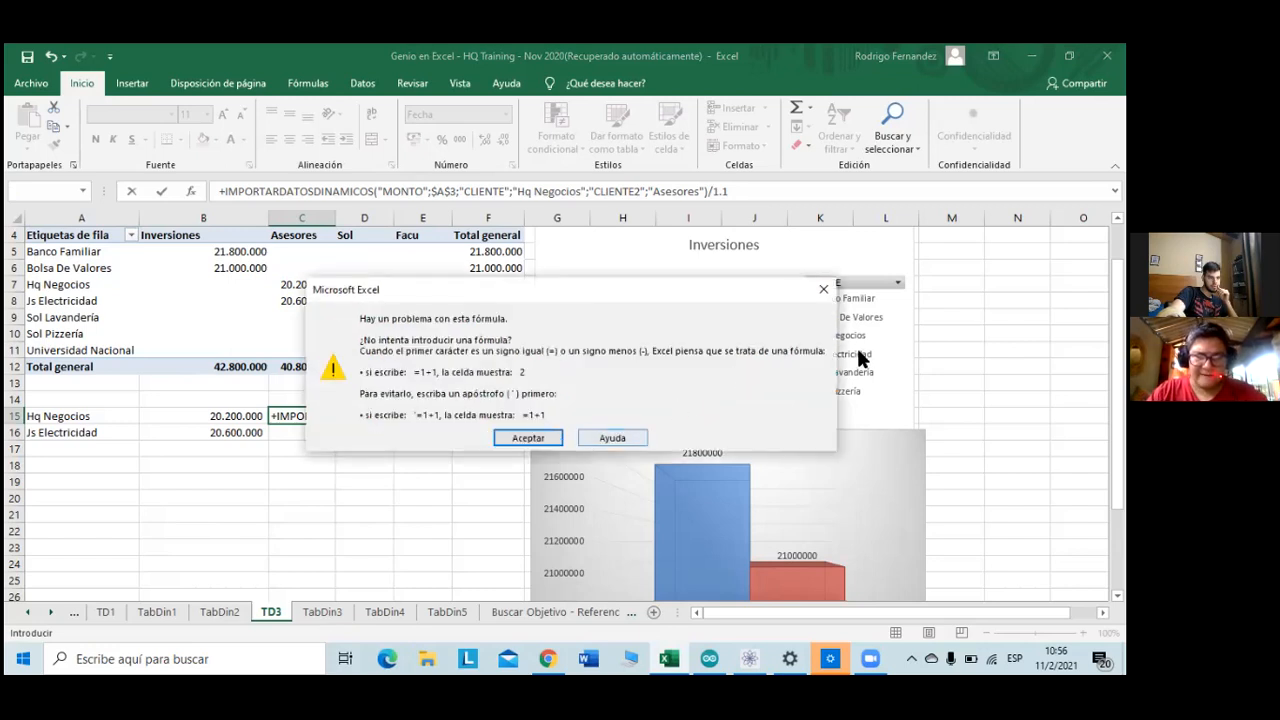
pyautogui.click(528, 437)
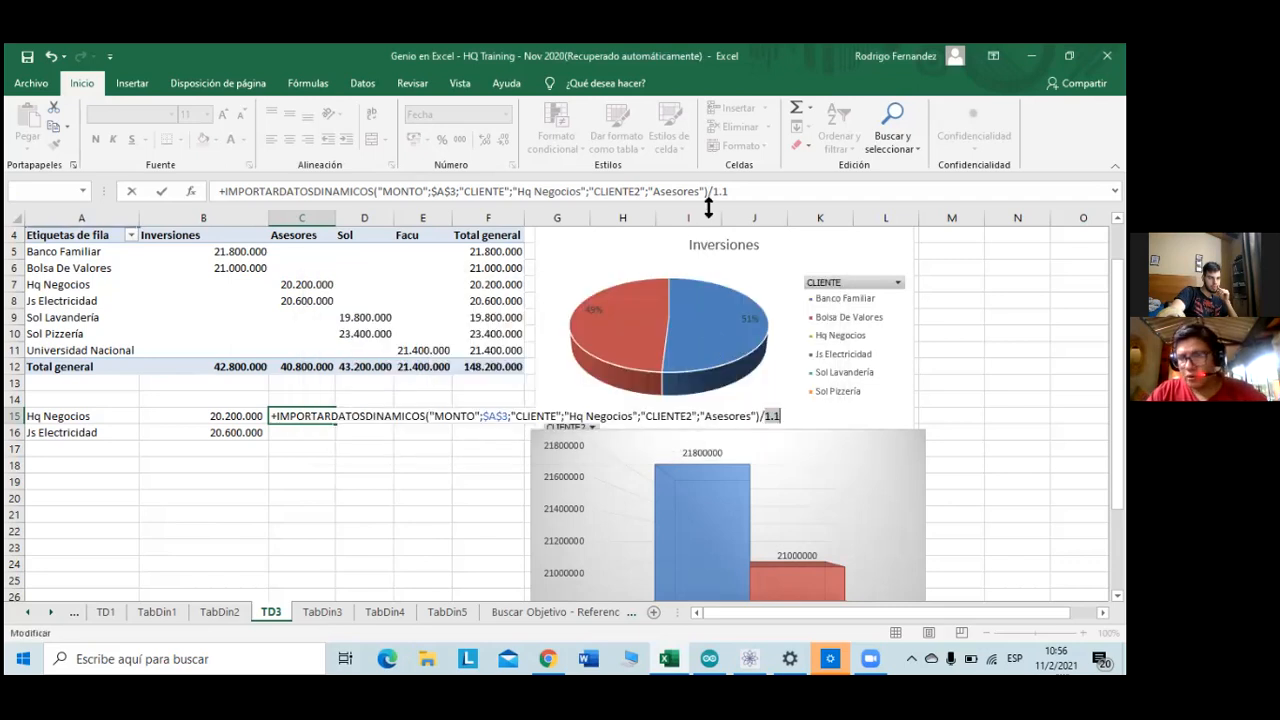
pyautogui.write('1,1')
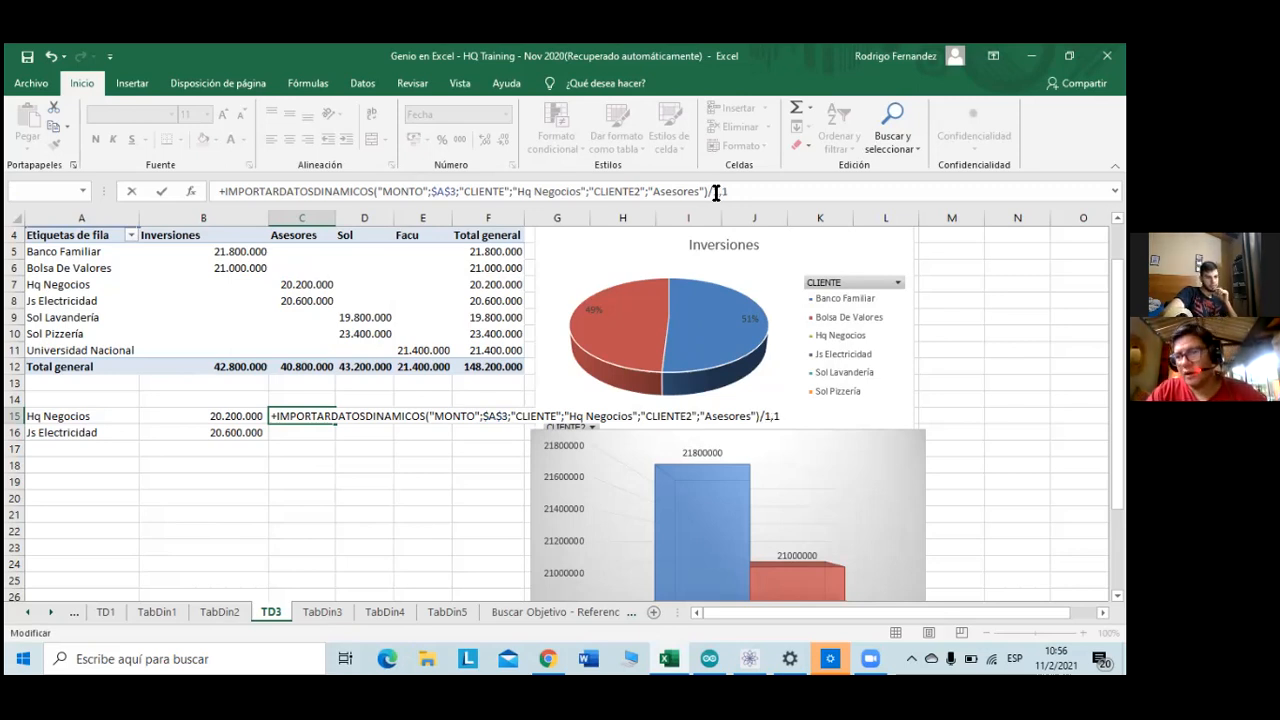
pyautogui.press('Return')
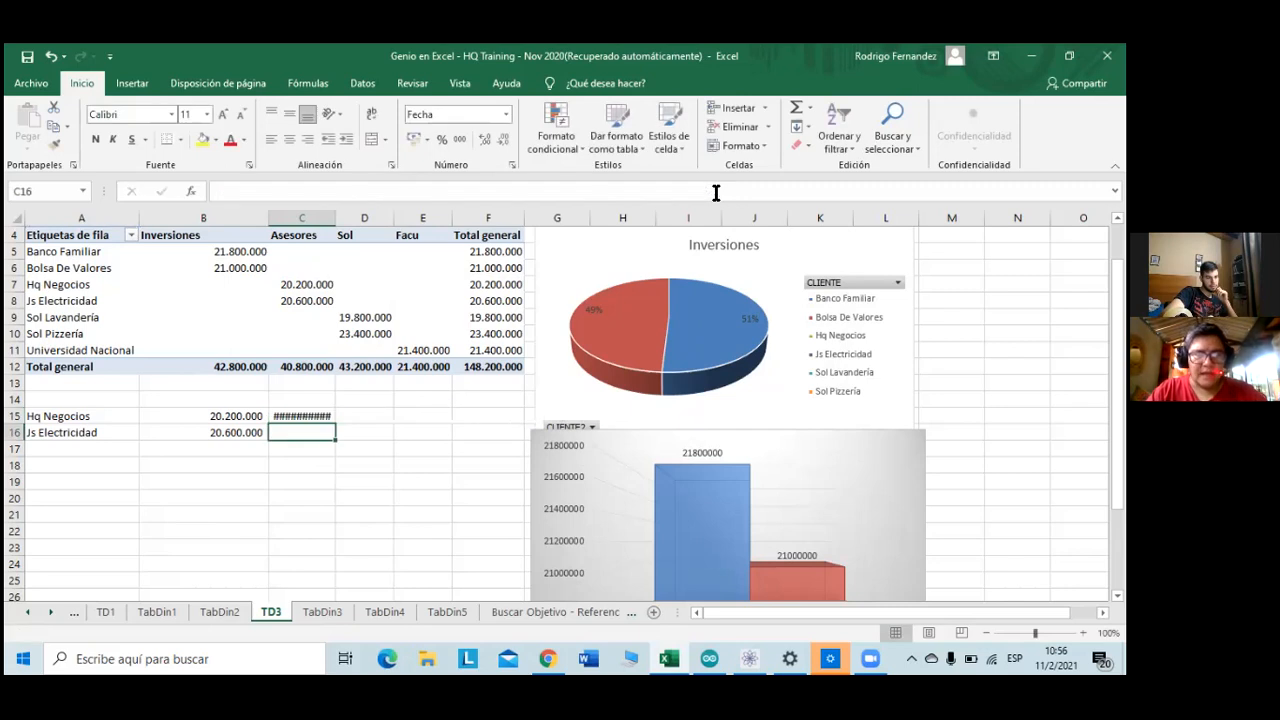
# - Apply the thousands-separator number format to C15 and fill its formula down to C16
pyautogui.press('Up')
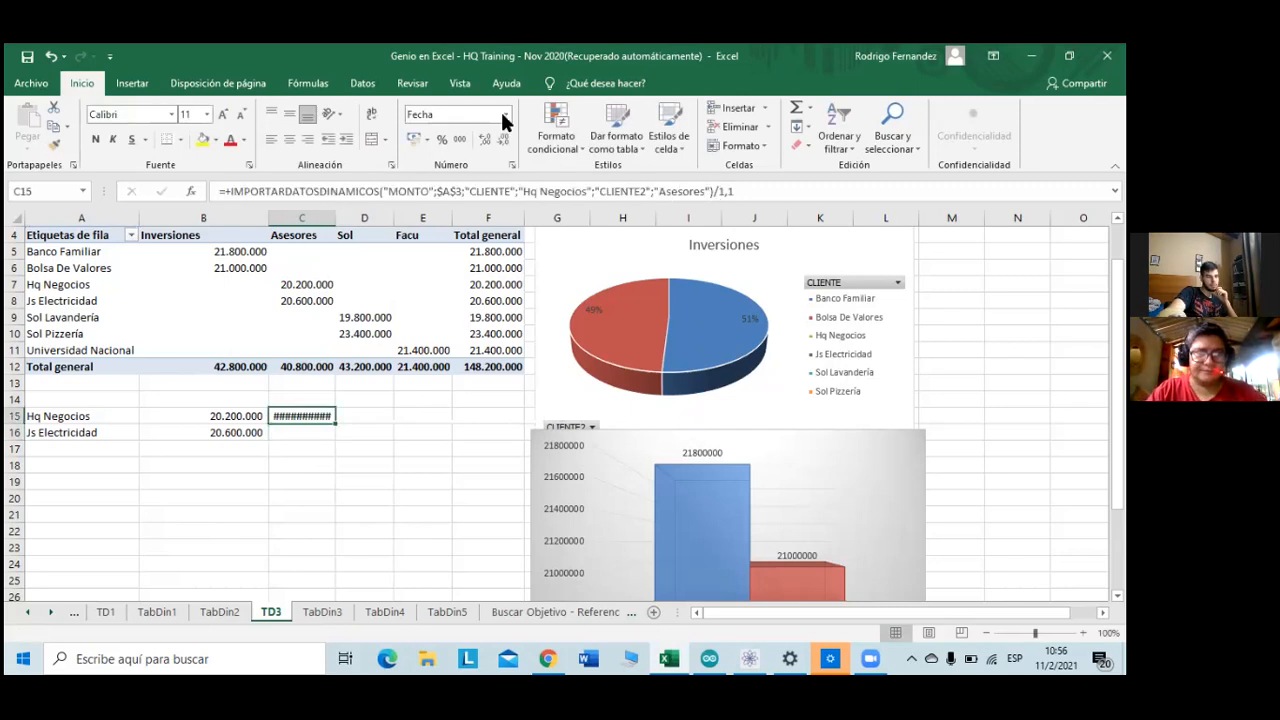
pyautogui.click(465, 130)
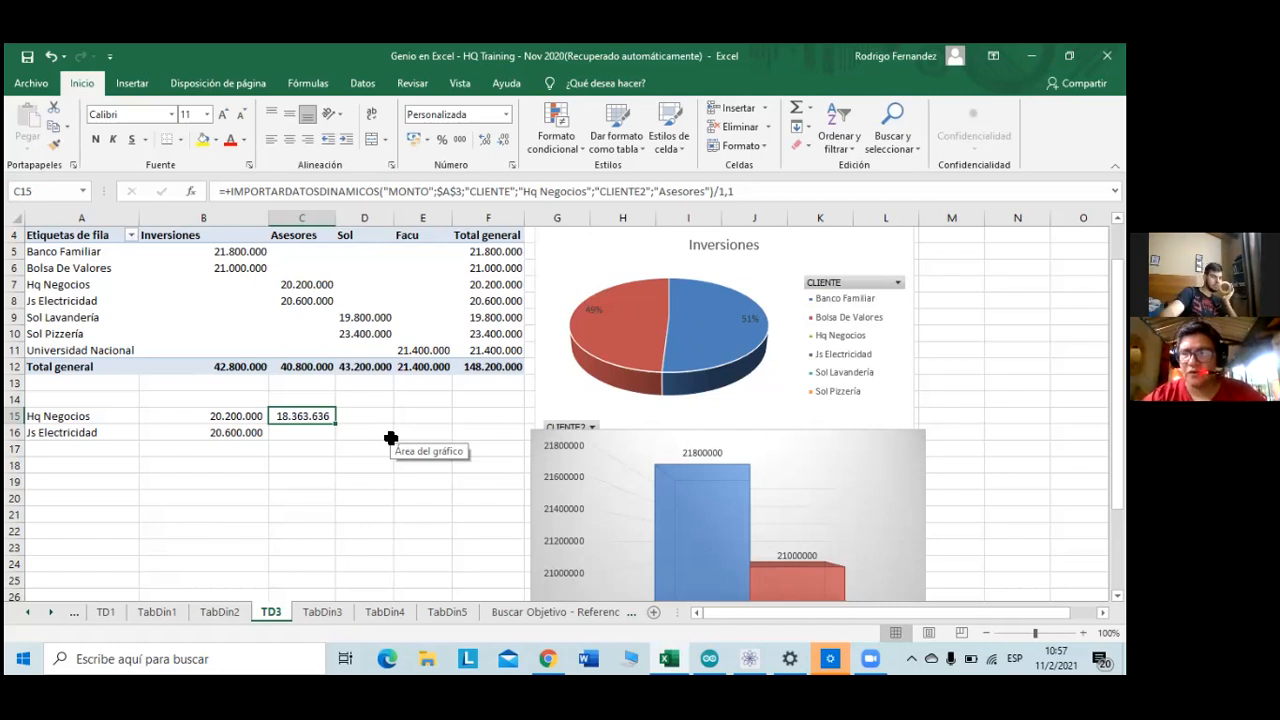
pyautogui.moveTo(337, 425); pyautogui.dragTo(325, 434)
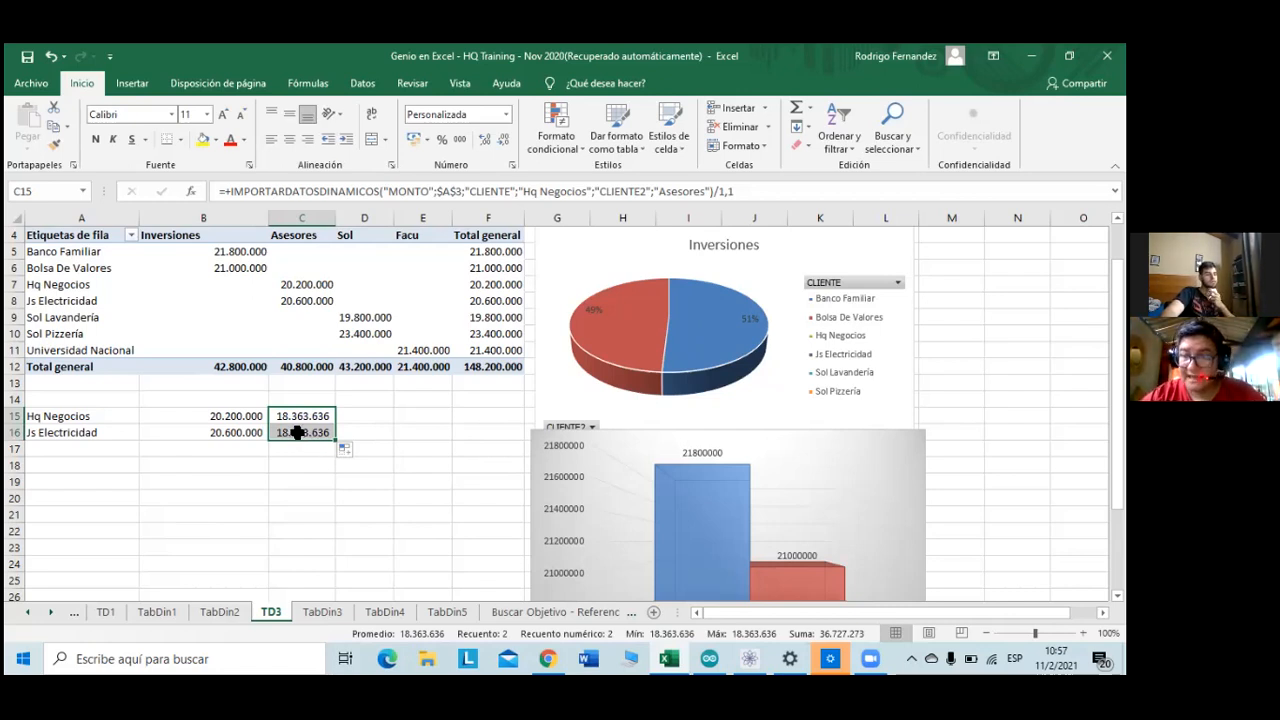
# - Inspect the copied formula in C16, checking its $A$3 pivot reference and client argument
pyautogui.click(297, 432)
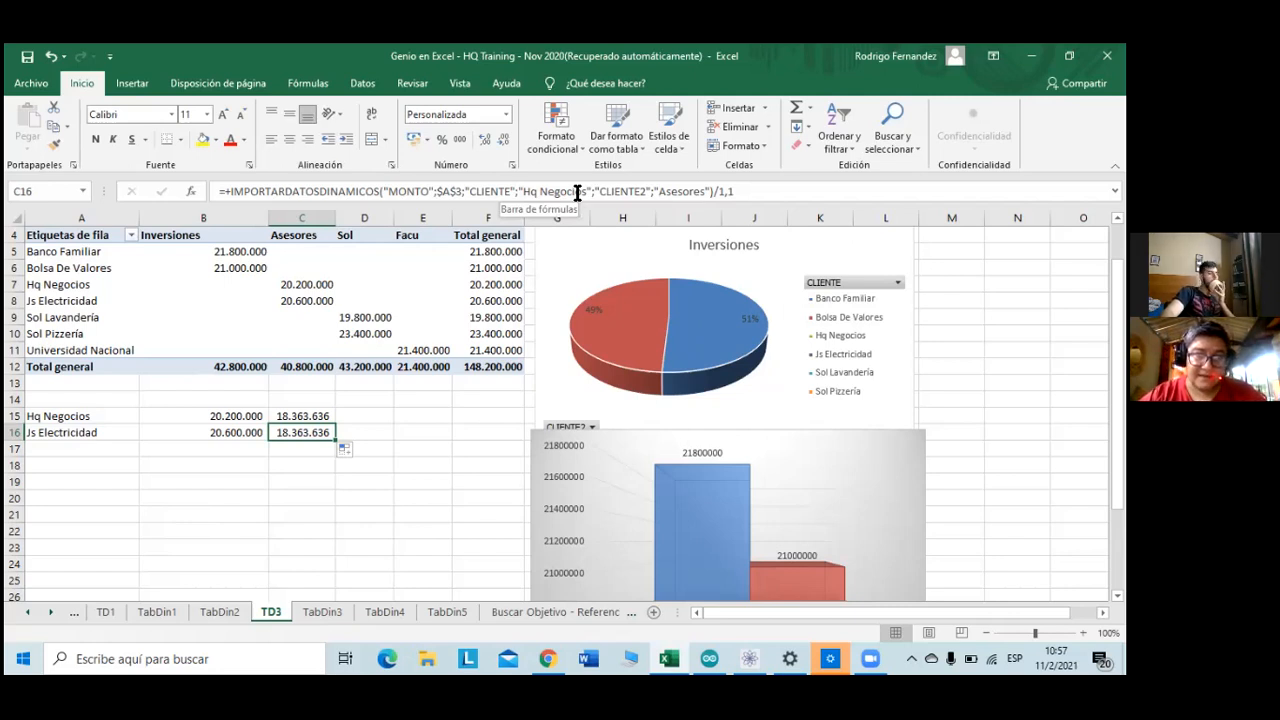
pyautogui.click(452, 192)
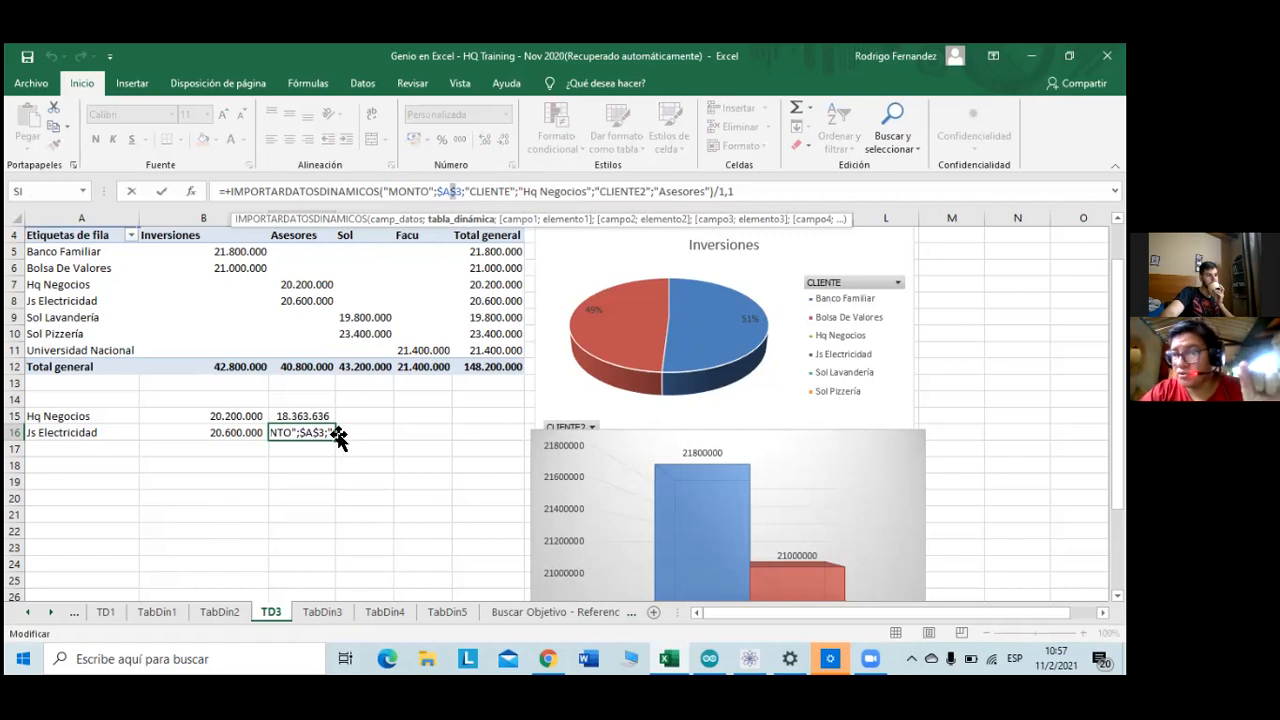
pyautogui.press('Tab')
pyautogui.press('Up')
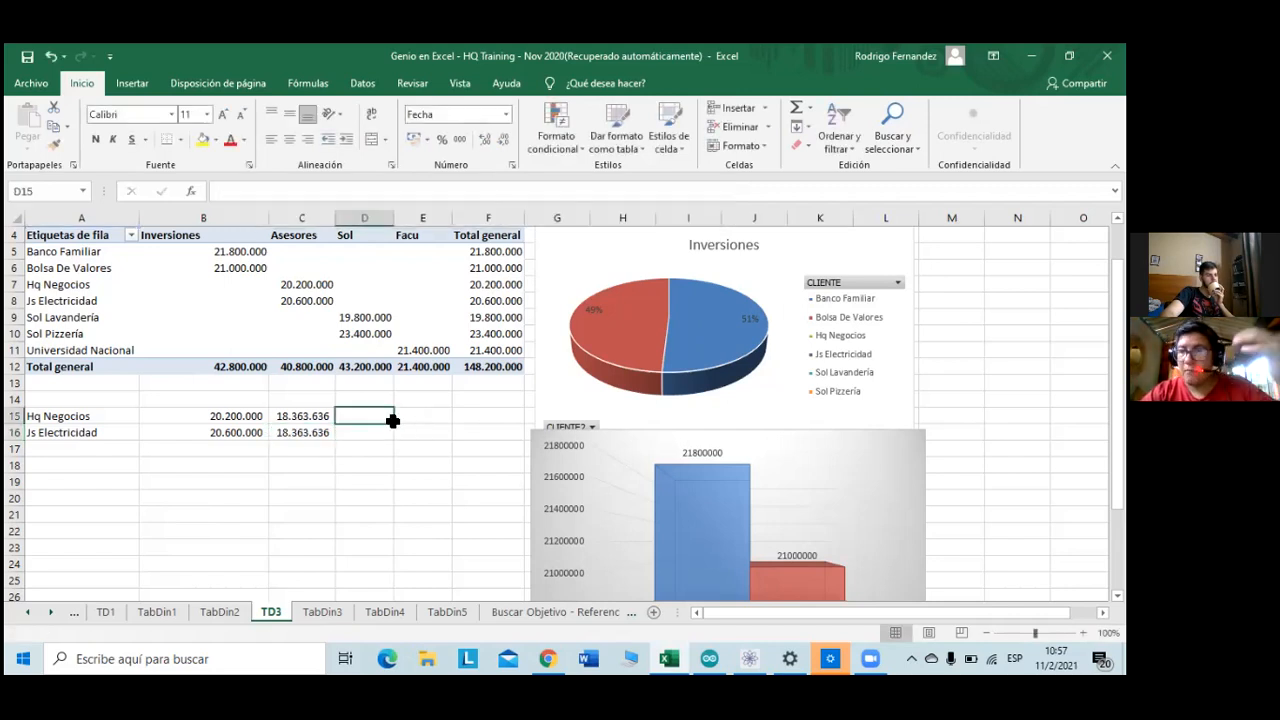
pyautogui.click(413, 415)
pyautogui.press('Down')
pyautogui.press('Up')
pyautogui.press('Left')
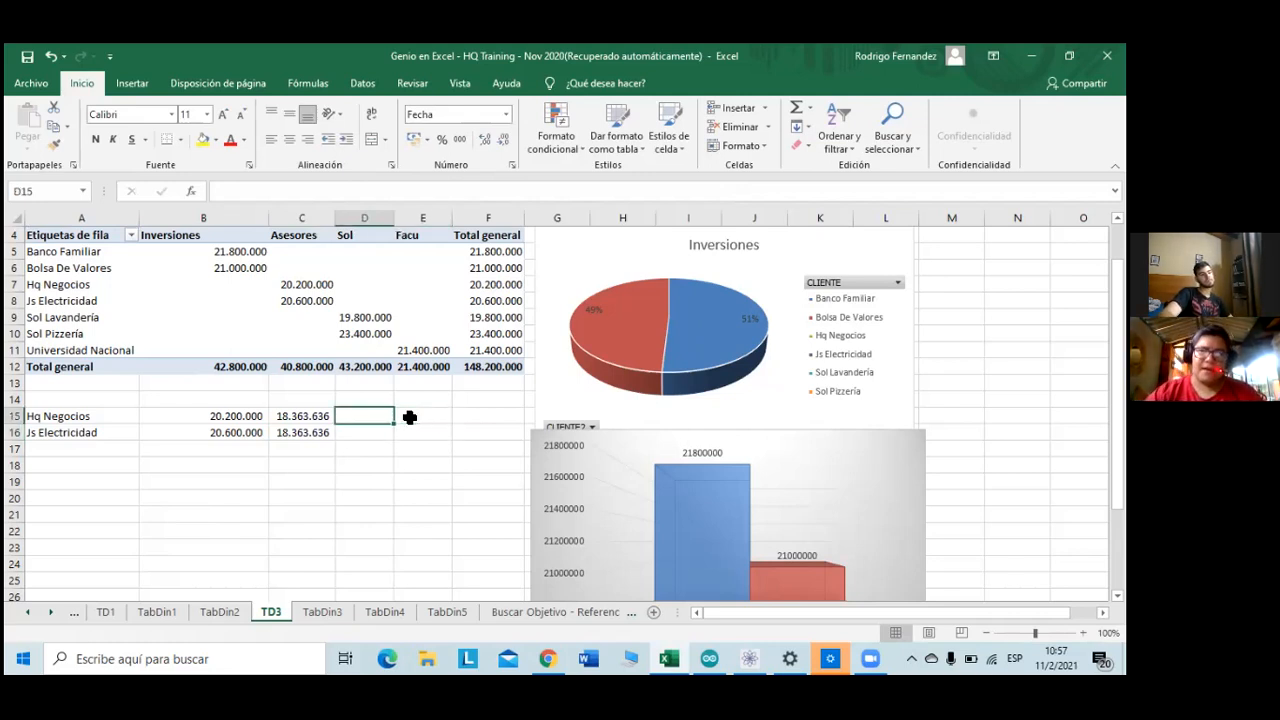
pyautogui.press('Down')
pyautogui.press('Right')
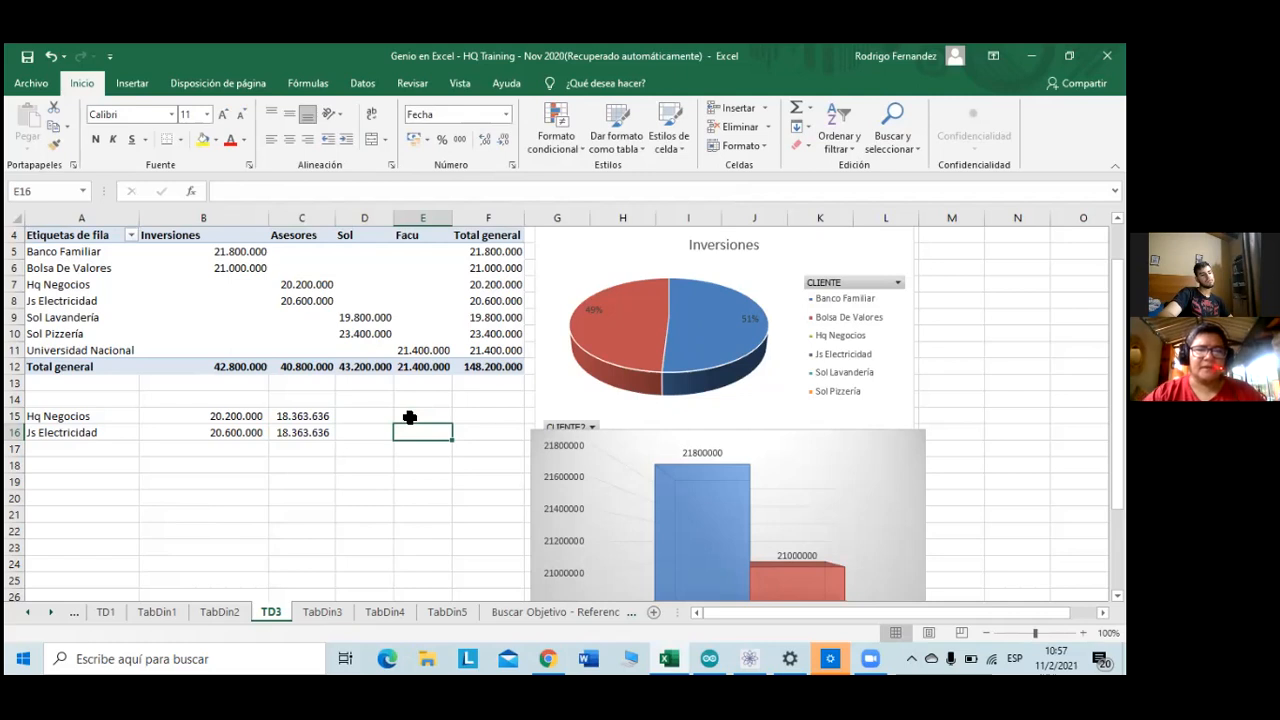
pyautogui.press('Left')
pyautogui.press('Up')
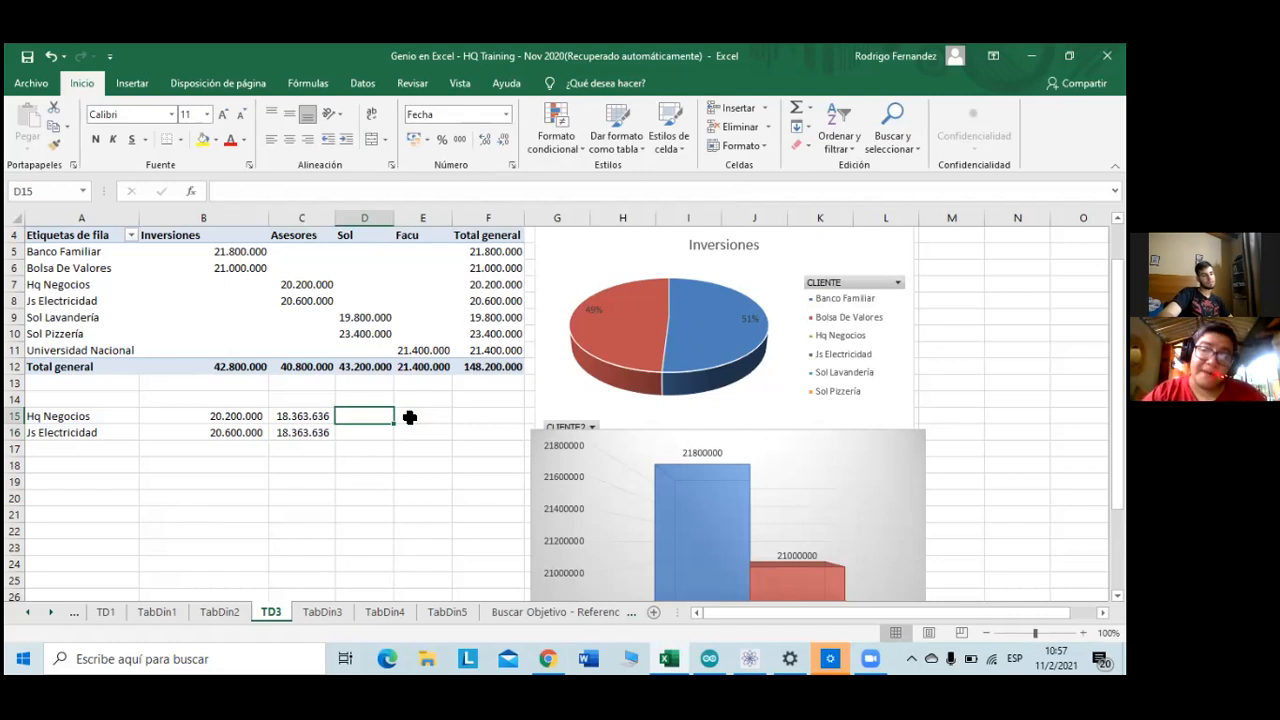
pyautogui.write('+')
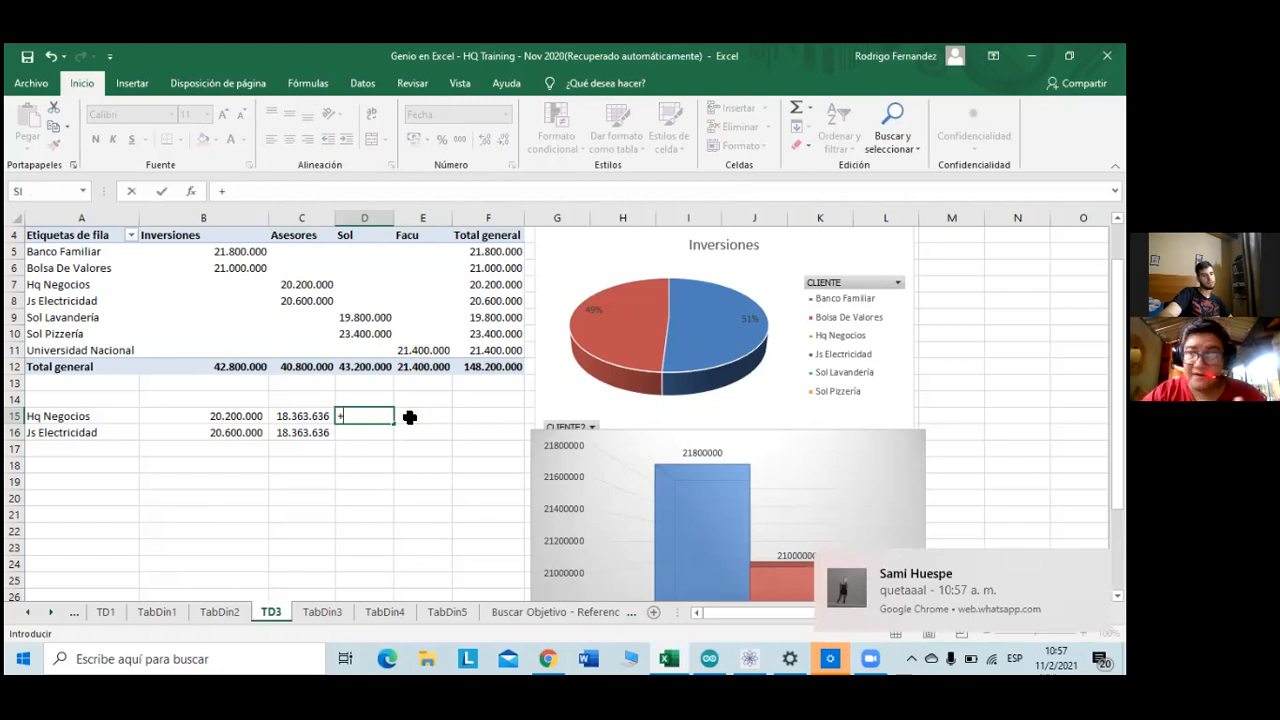
pyautogui.press('Up')
pyautogui.press('Up')
pyautogui.press('Up')
pyautogui.press('Up')
pyautogui.press('Up')
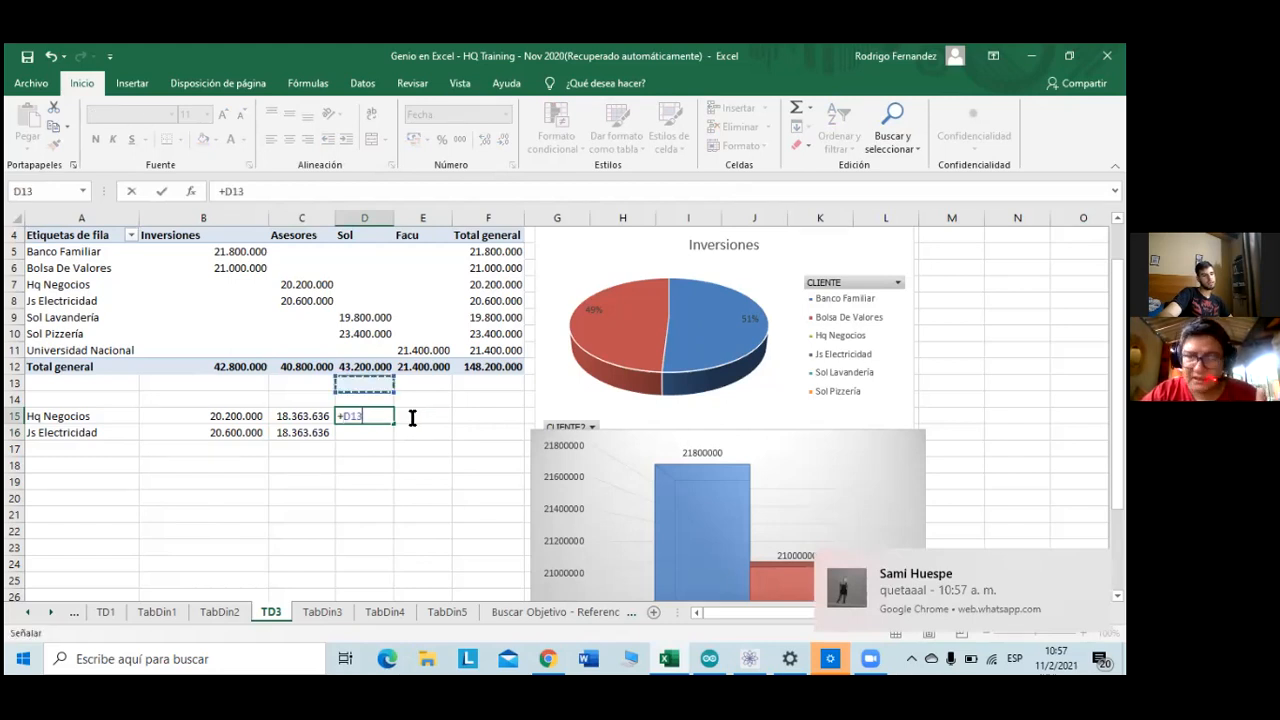
pyautogui.press('Up')
pyautogui.press('Up')
pyautogui.press('Left')
pyautogui.press('Up')
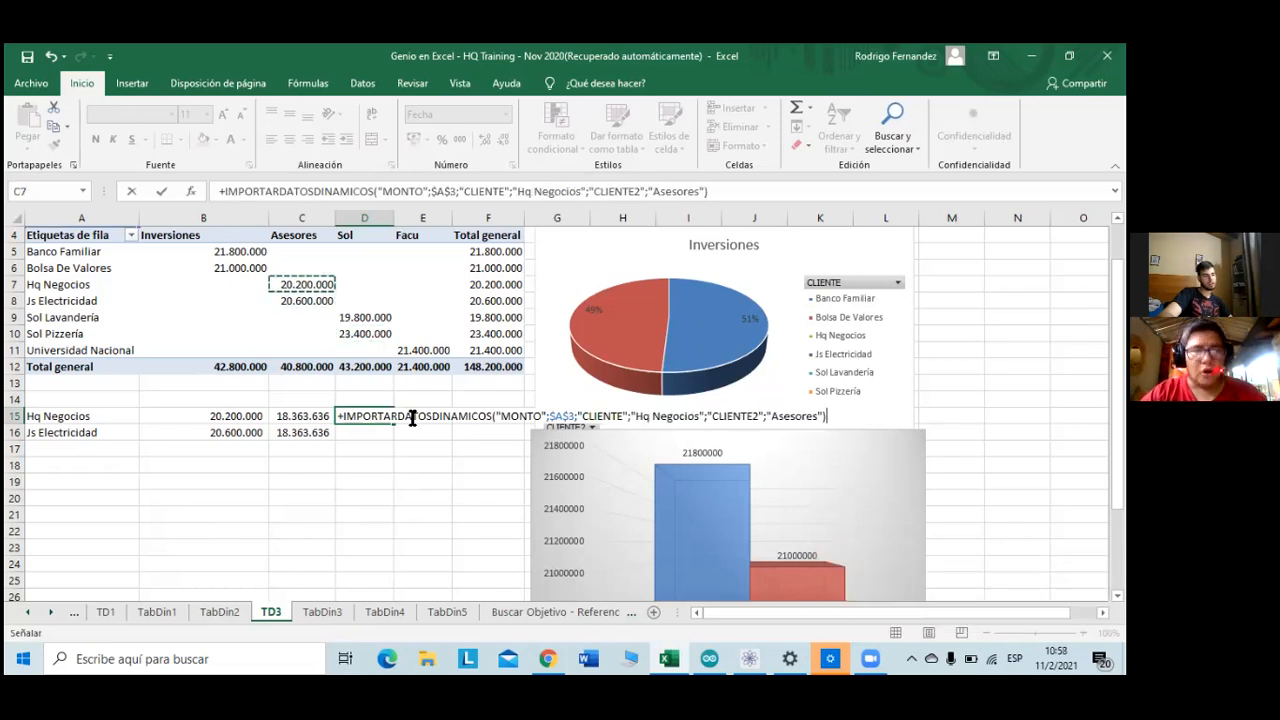
pyautogui.press('Up')
pyautogui.press('Right')
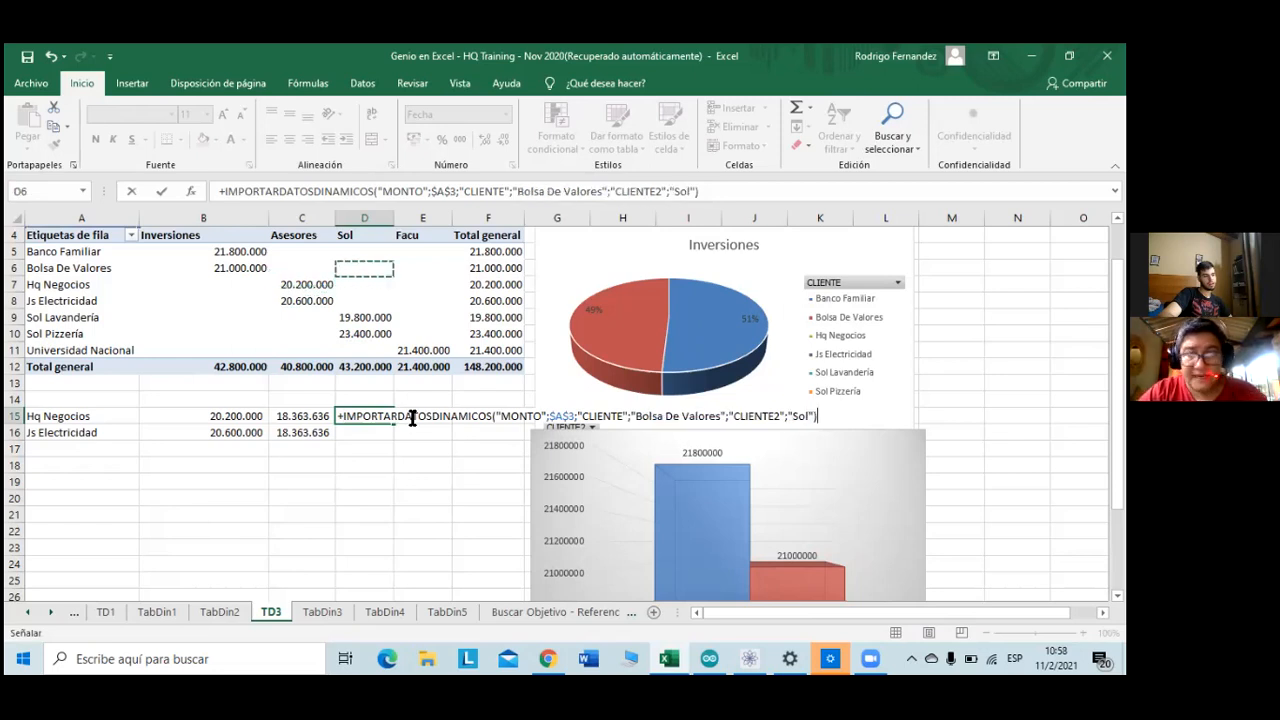
pyautogui.press('Down')
pyautogui.press('Left')
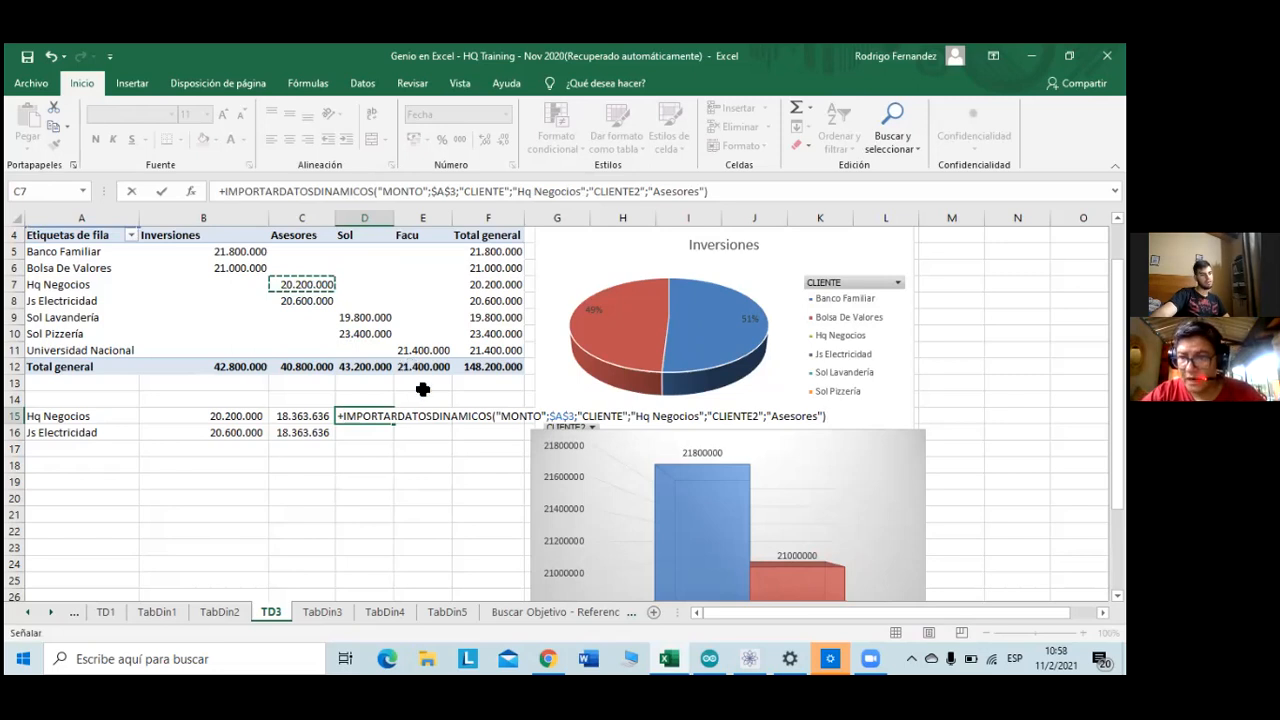
pyautogui.click(423, 451)
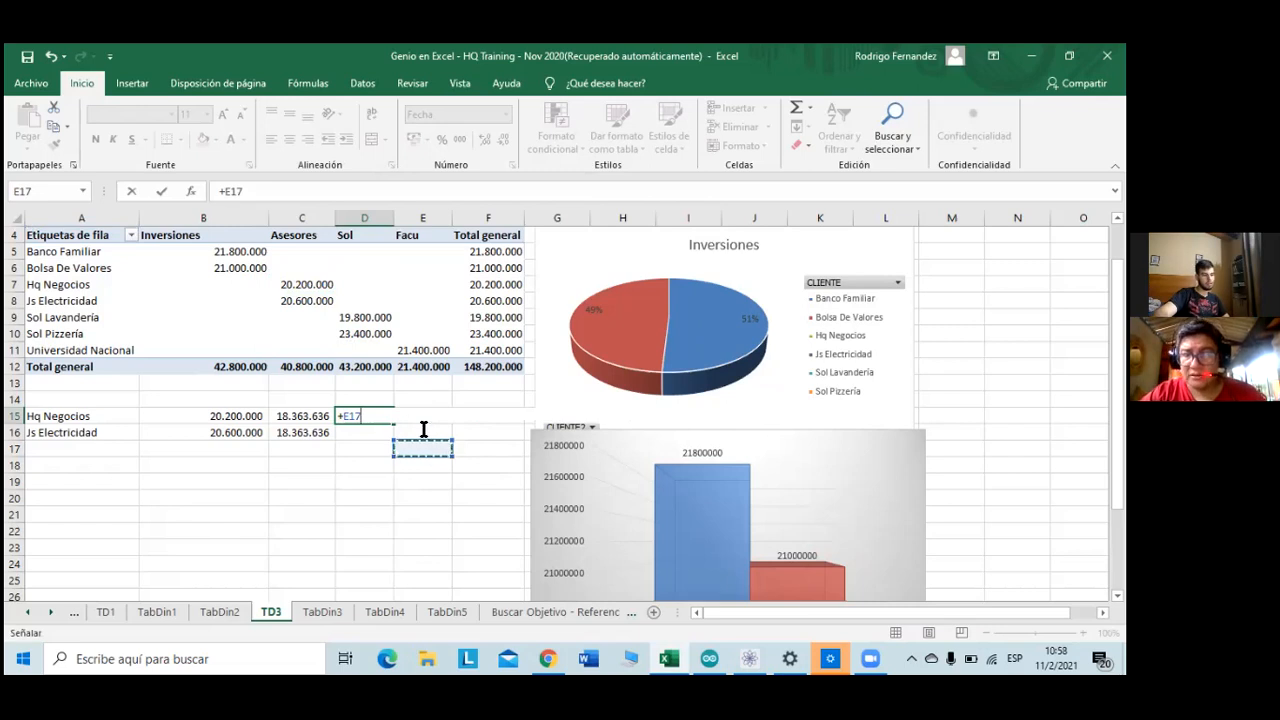
pyautogui.click(423, 430)
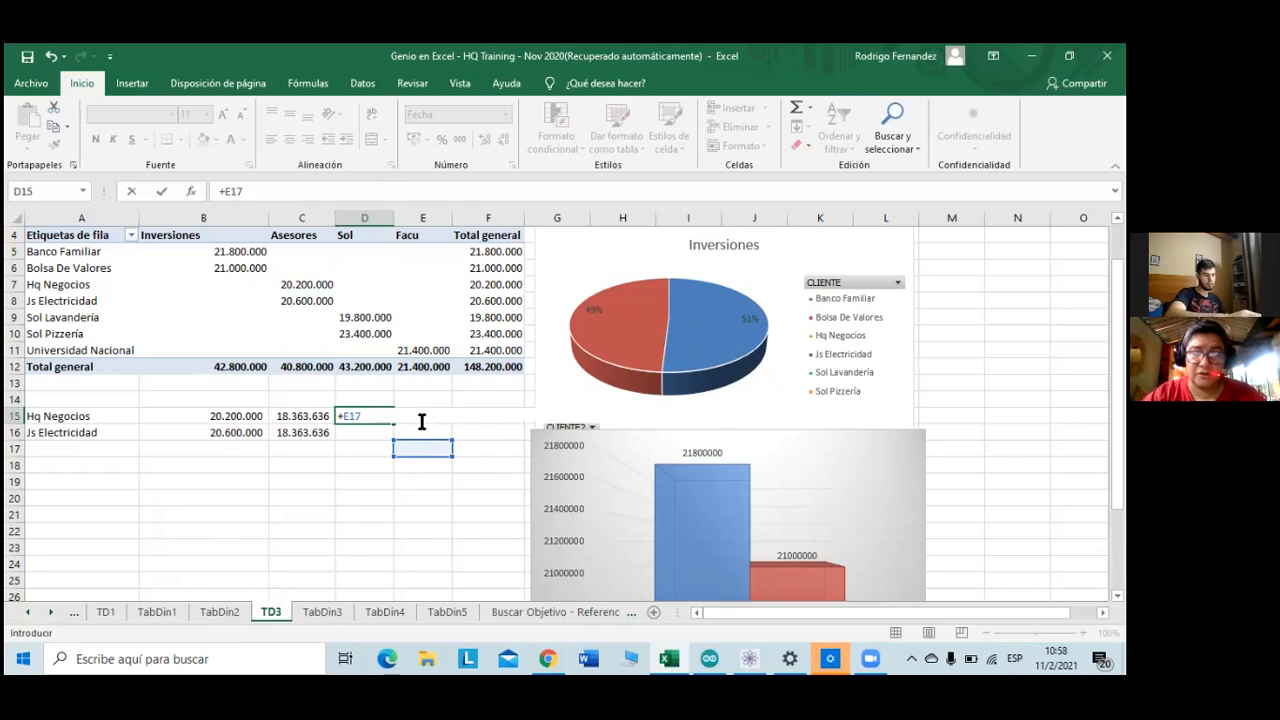
pyautogui.hotkey('ctrl', 'z')
pyautogui.hotkey('ctrl', 'y')
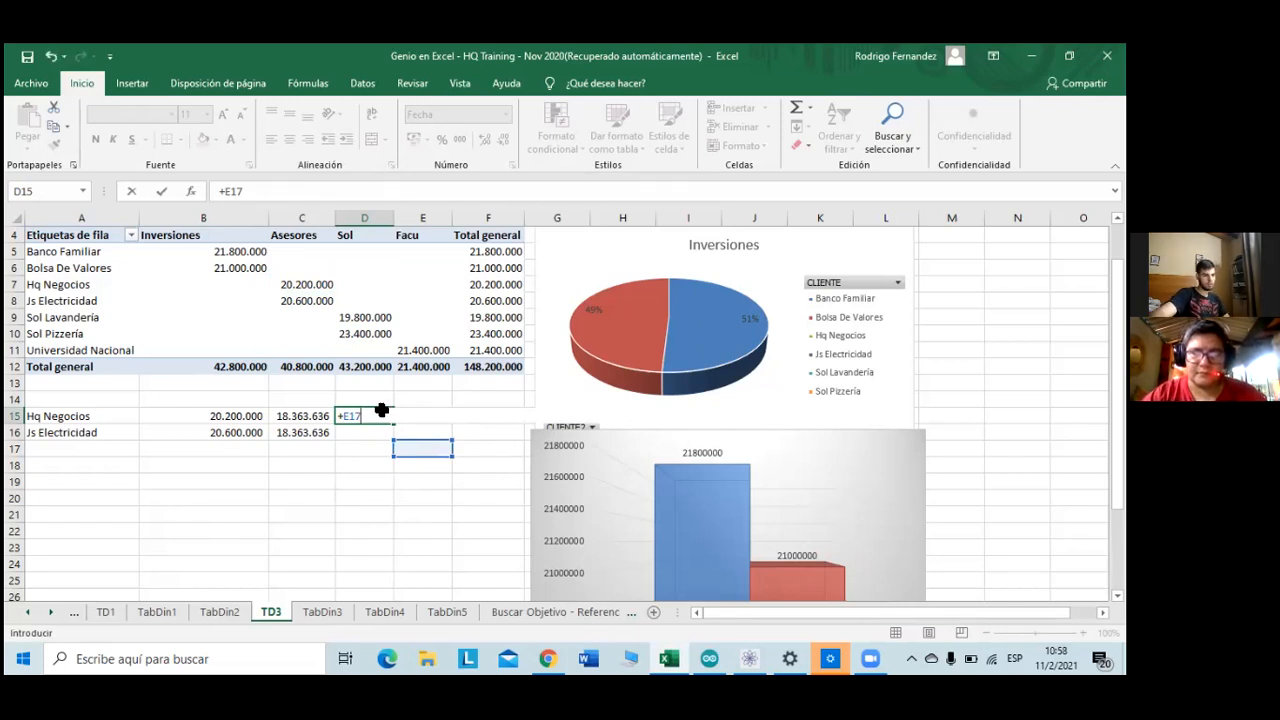
pyautogui.press('Return')
pyautogui.click(383, 414)
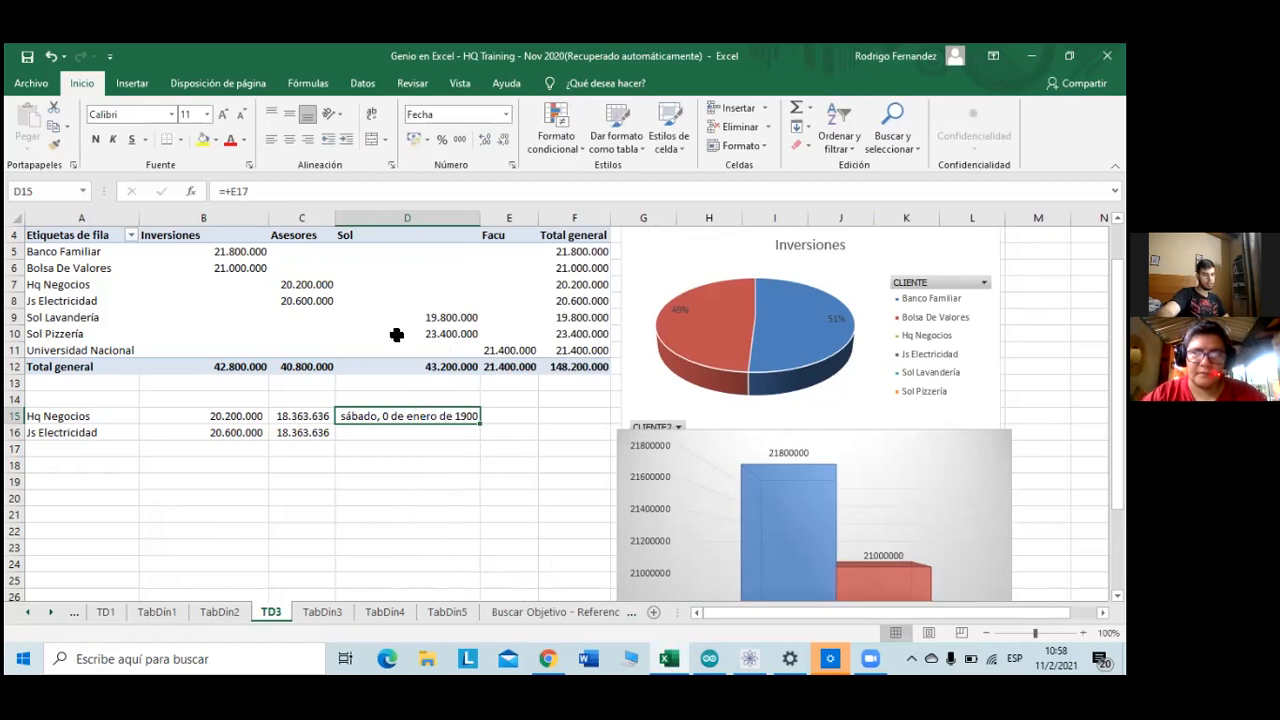
pyautogui.press('BackSpace')
pyautogui.click(390, 447)
# - Start a formula in D15 pointing at pivot cell C7, and erase the inserted IMPORTARDATOSDINAMICOS function back to the plus sign
pyautogui.click(389, 415)
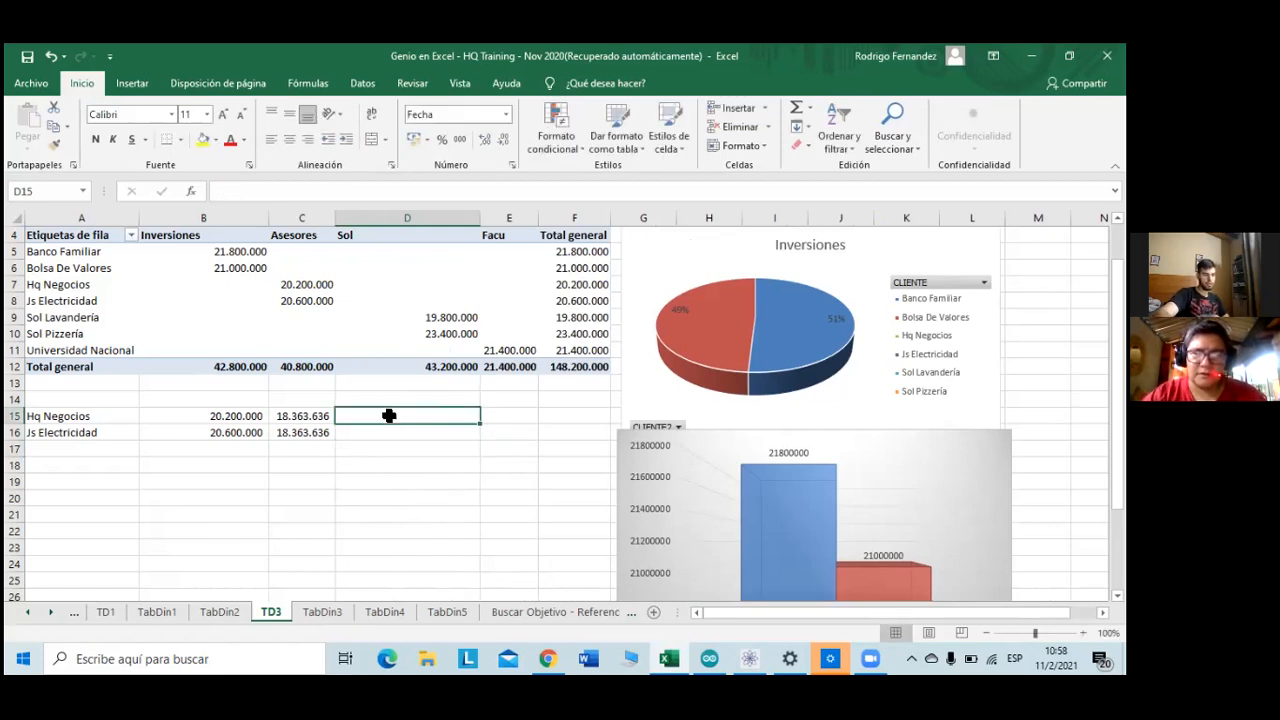
pyautogui.write('+')
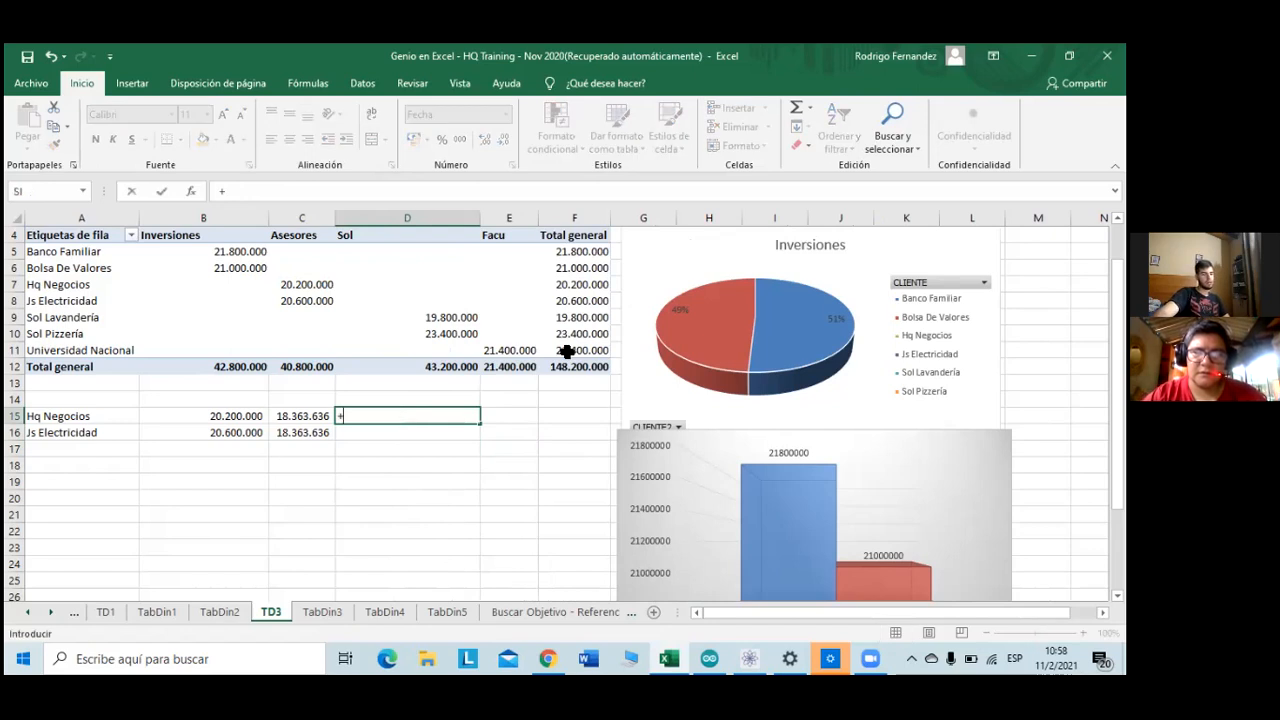
pyautogui.click(302, 285)
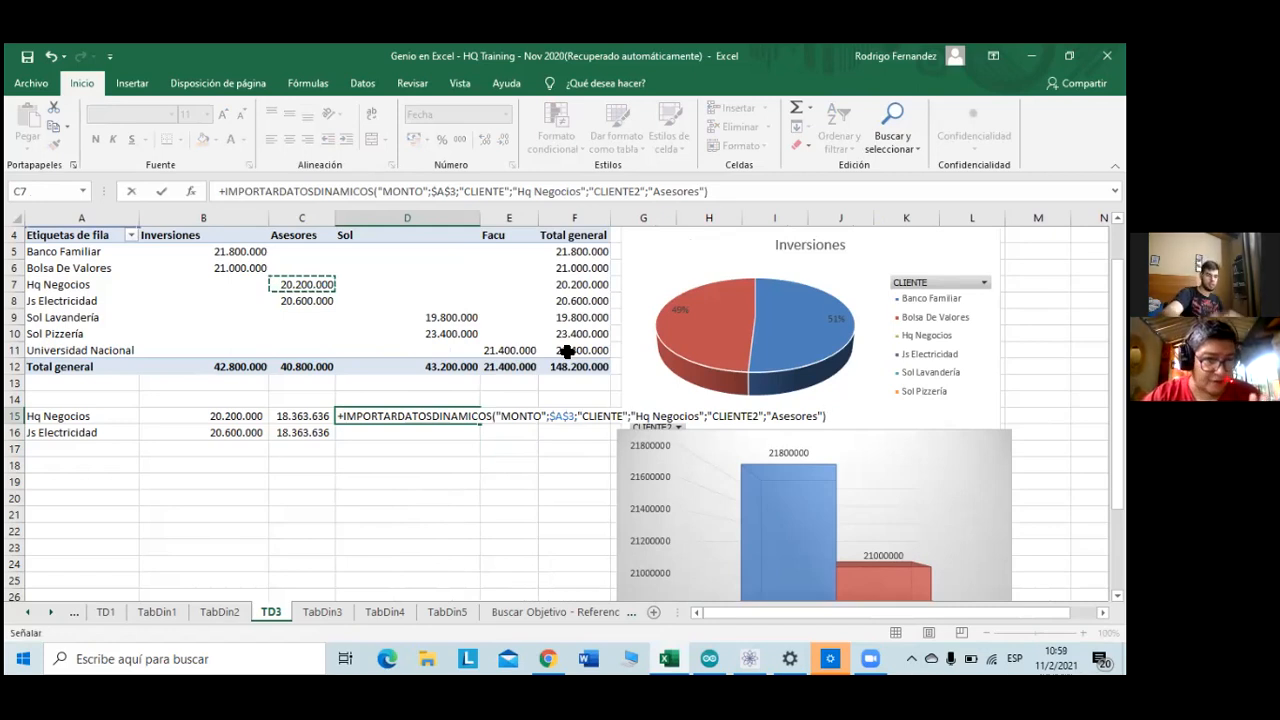
pyautogui.press('BackSpace')
pyautogui.press('BackSpace')
pyautogui.press('BackSpace')
pyautogui.press('BackSpace')
pyautogui.press('BackSpace')
pyautogui.press('BackSpace')
pyautogui.press('BackSpace')
pyautogui.press('BackSpace')
pyautogui.press('BackSpace')
pyautogui.press('BackSpace')
pyautogui.press('BackSpace')
pyautogui.press('BackSpace')
pyautogui.press('BackSpace')
pyautogui.press('BackSpace')
pyautogui.press('BackSpace')
pyautogui.press('BackSpace')
pyautogui.press('BackSpace')
pyautogui.press('BackSpace')
pyautogui.press('BackSpace')
pyautogui.press('BackSpace')
pyautogui.press('BackSpace')
pyautogui.press('BackSpace')
pyautogui.press('BackSpace')
pyautogui.press('BackSpace')
pyautogui.press('BackSpace')
pyautogui.press('BackSpace')
pyautogui.press('BackSpace')
pyautogui.press('BackSpace')
pyautogui.press('BackSpace')
pyautogui.press('BackSpace')
pyautogui.press('BackSpace')
pyautogui.press('BackSpace')
pyautogui.press('BackSpace')
pyautogui.press('BackSpace')
pyautogui.press('BackSpace')
pyautogui.press('BackSpace')
pyautogui.press('BackSpace')
pyautogui.press('BackSpace')
pyautogui.press('BackSpace')
pyautogui.press('BackSpace')
pyautogui.press('BackSpace')
pyautogui.press('BackSpace')
pyautogui.press('BackSpace')
pyautogui.press('BackSpace')
pyautogui.press('BackSpace')
pyautogui.press('BackSpace')
pyautogui.press('BackSpace')
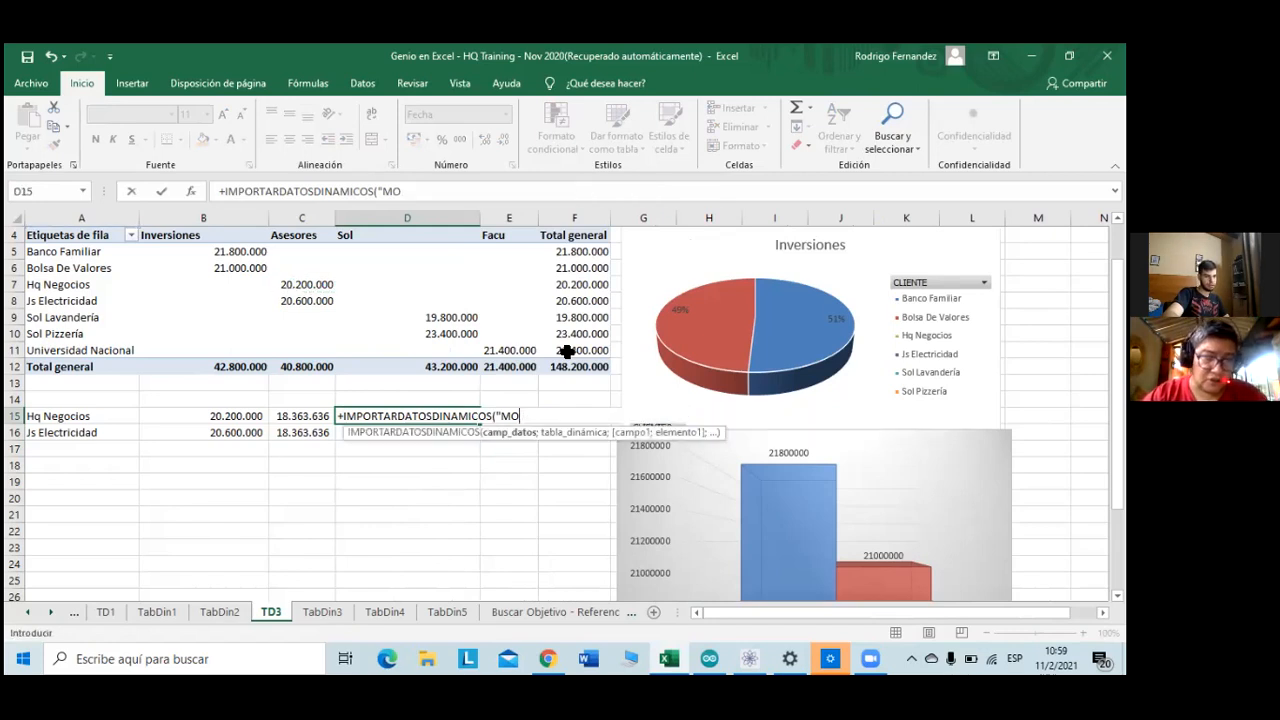
pyautogui.press('BackSpace')
pyautogui.press('BackSpace')
pyautogui.press('BackSpace')
pyautogui.press('BackSpace')
pyautogui.press('BackSpace')
pyautogui.press('BackSpace')
pyautogui.press('BackSpace')
pyautogui.press('BackSpace')
pyautogui.press('BackSpace')
pyautogui.press('BackSpace')
pyautogui.press('BackSpace')
pyautogui.press('BackSpace')
pyautogui.press('BackSpace')
pyautogui.press('BackSpace')
pyautogui.press('BackSpace')
pyautogui.press('BackSpace')
pyautogui.press('BackSpace')
pyautogui.press('BackSpace')
pyautogui.press('BackSpace')
pyautogui.press('BackSpace')
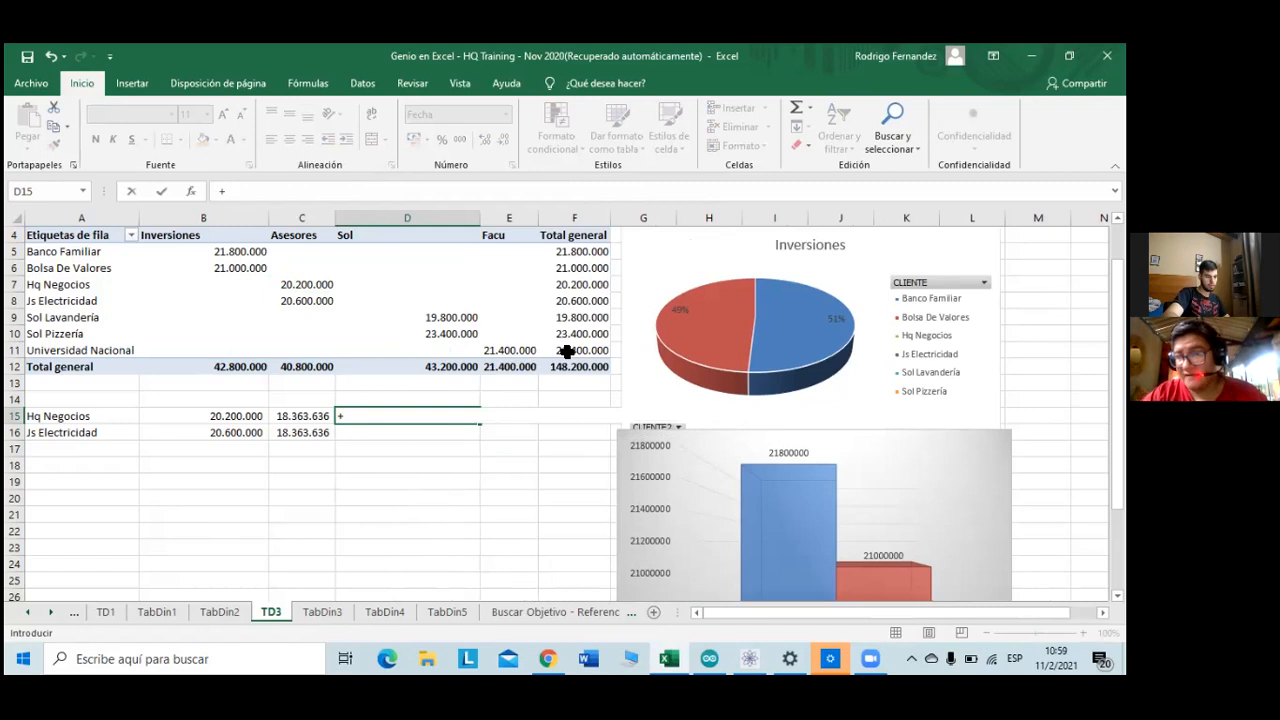
# - Complete the D15 formula as a plain reference to cell C7 divided by 1,1
pyautogui.write('c')
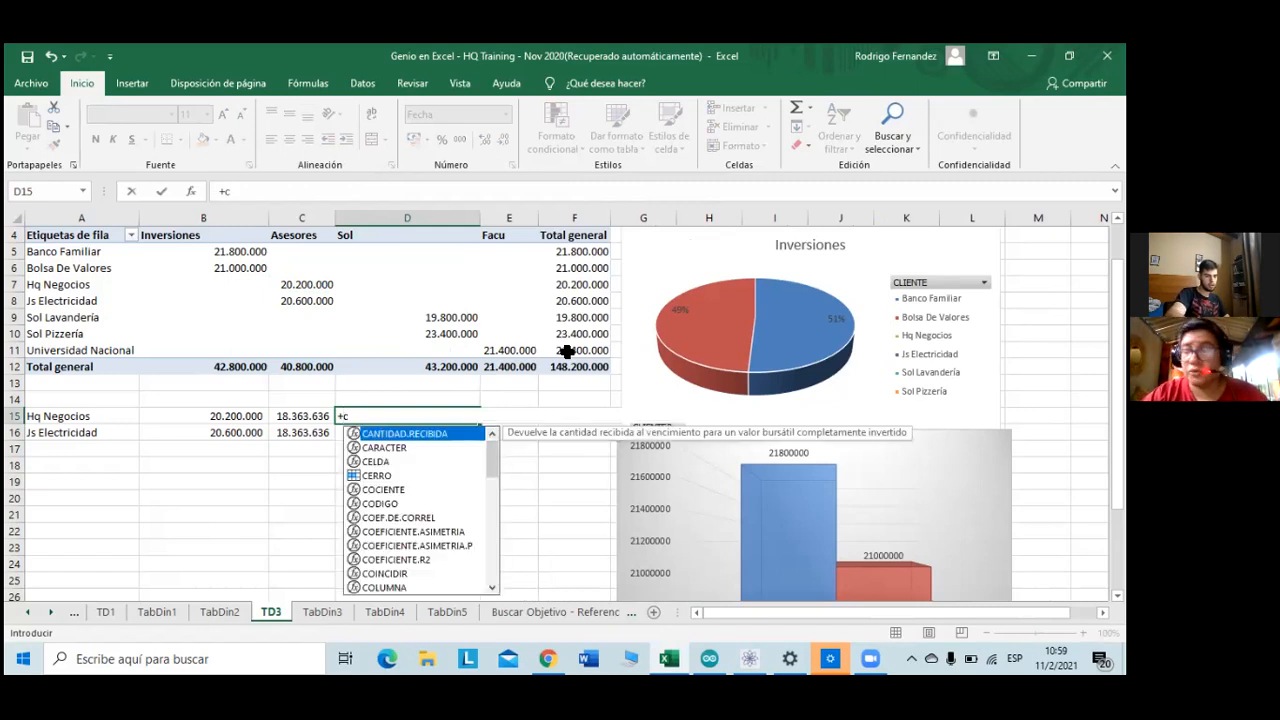
pyautogui.write('7')
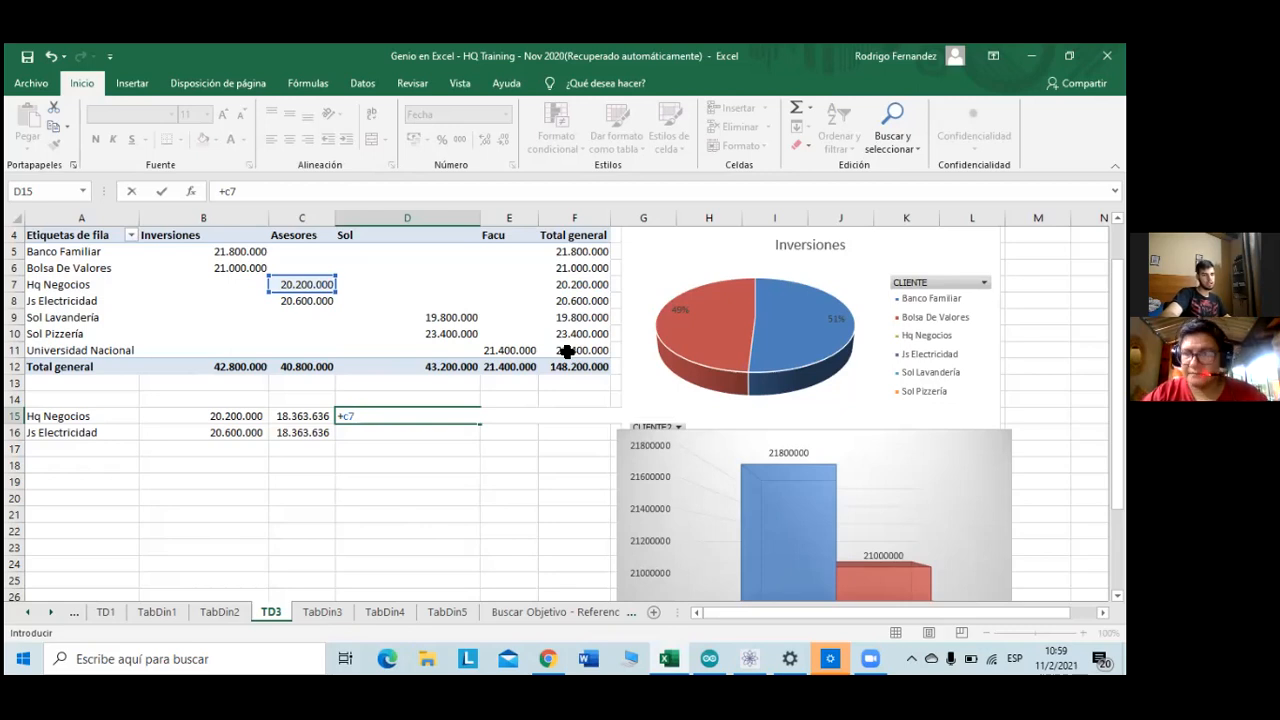
pyautogui.write('/1,1')
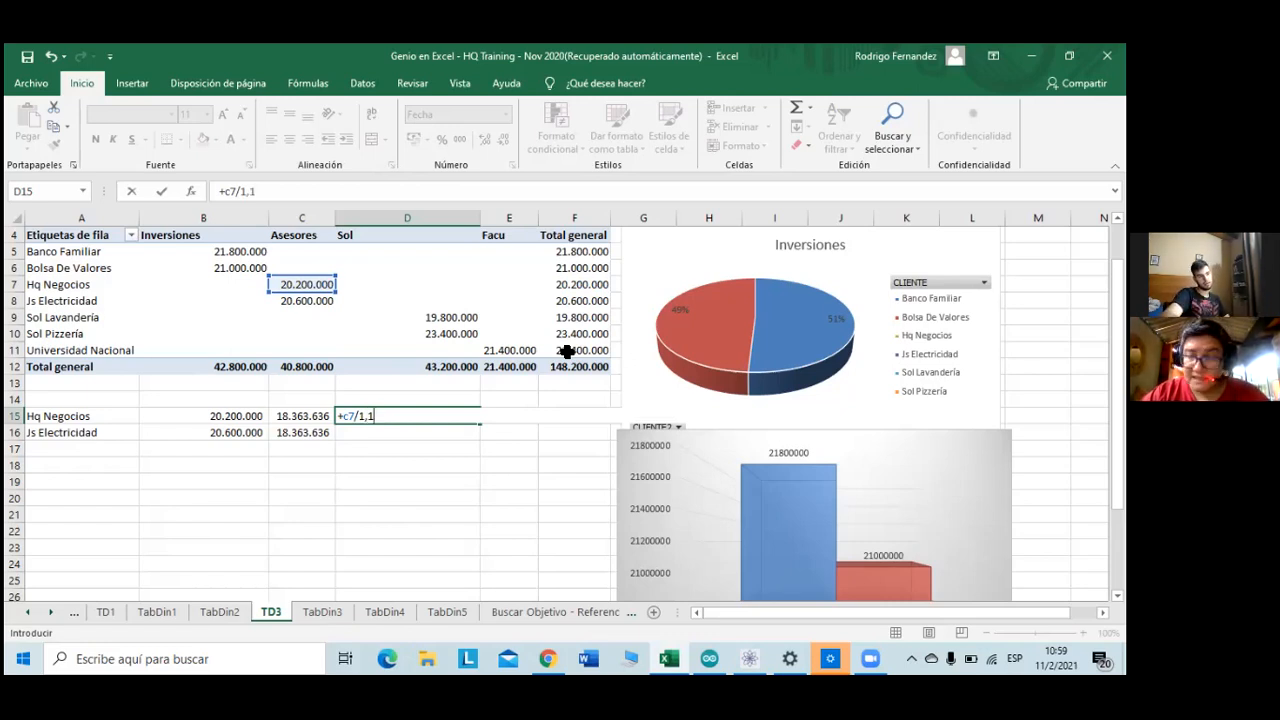
pyautogui.press('Return')
pyautogui.press('Up')
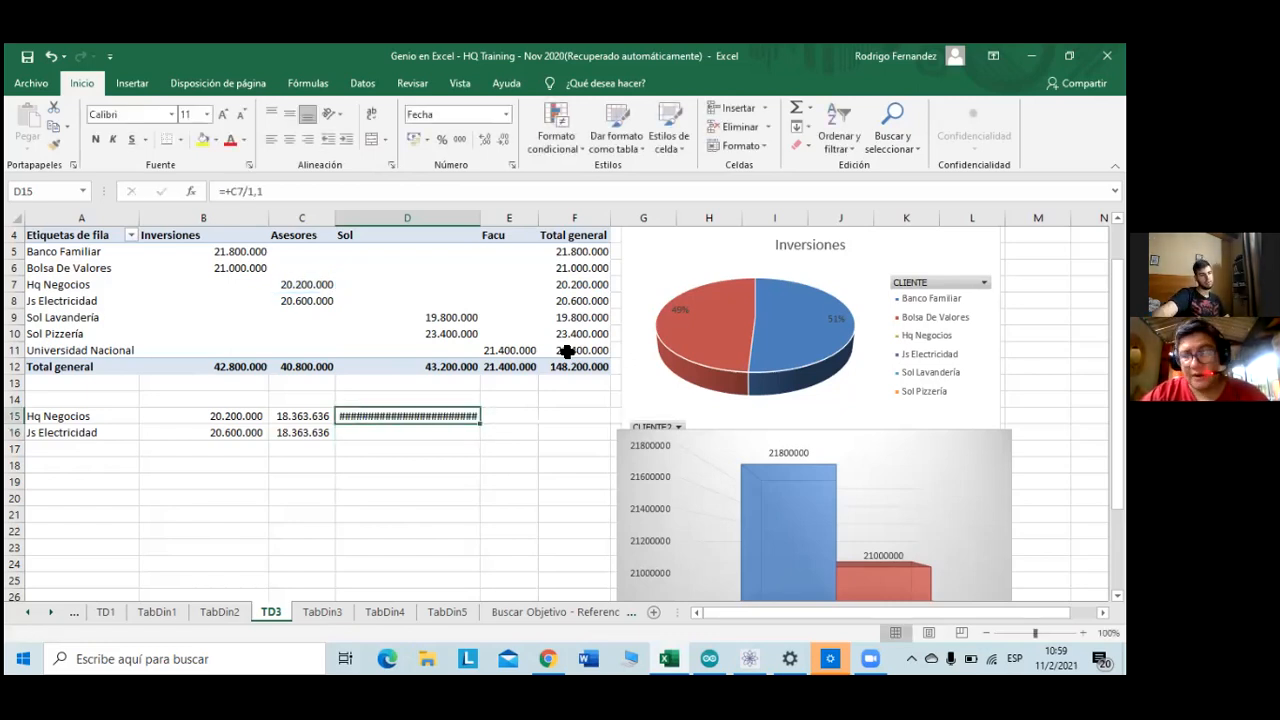
# - Apply the thousands-separator number format to D15 and fill its formula down to D16
pyautogui.click(466, 136)
pyautogui.click(455, 436)
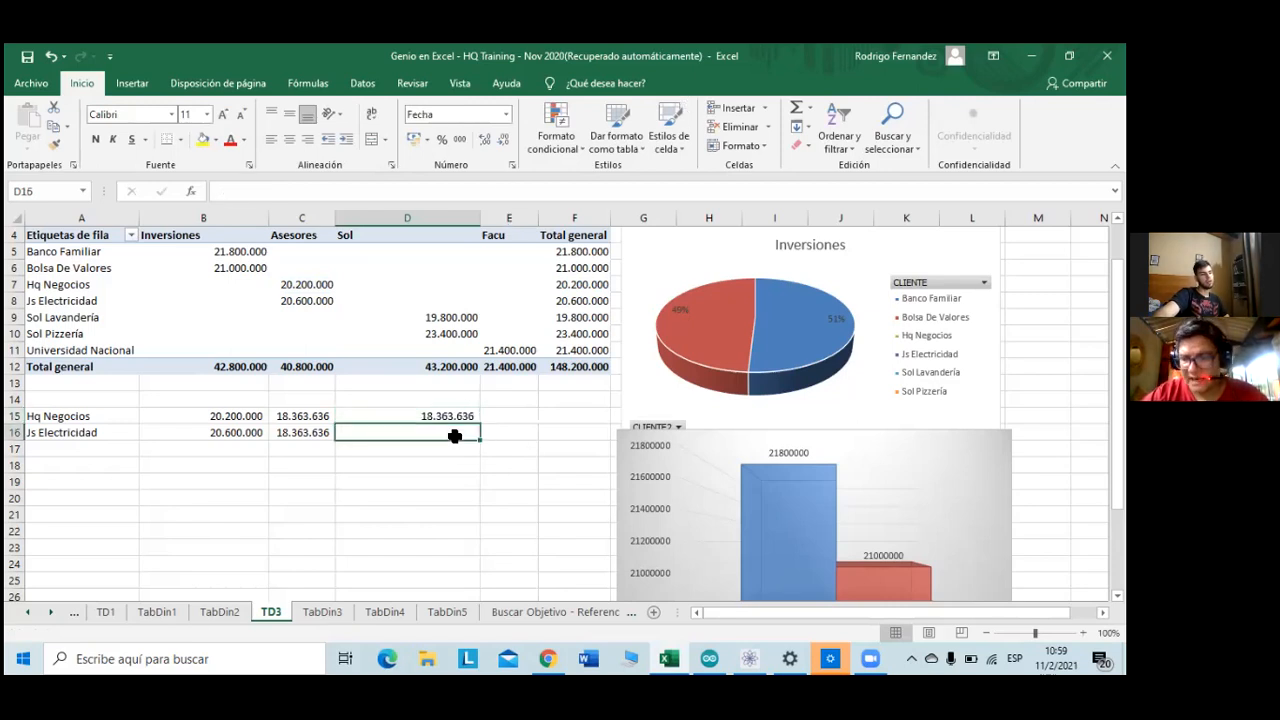
pyautogui.click(449, 421)
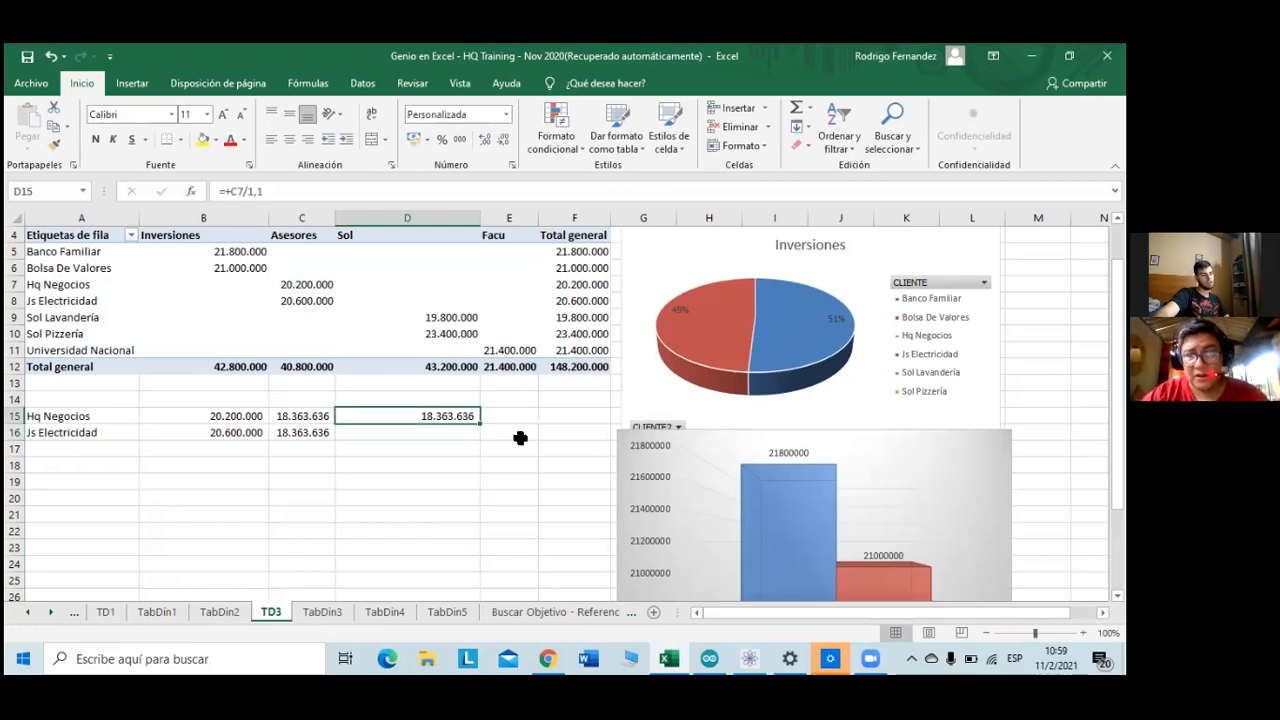
pyautogui.doubleClick(480, 424)
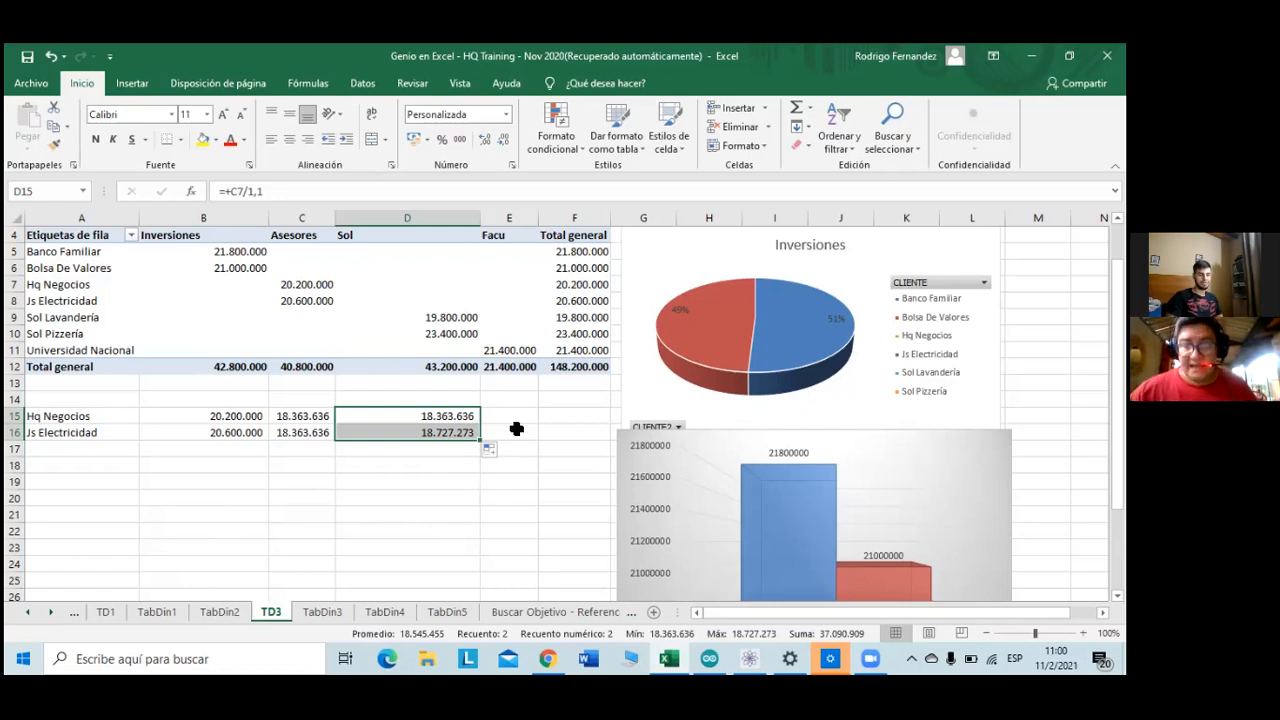
pyautogui.press('Down')
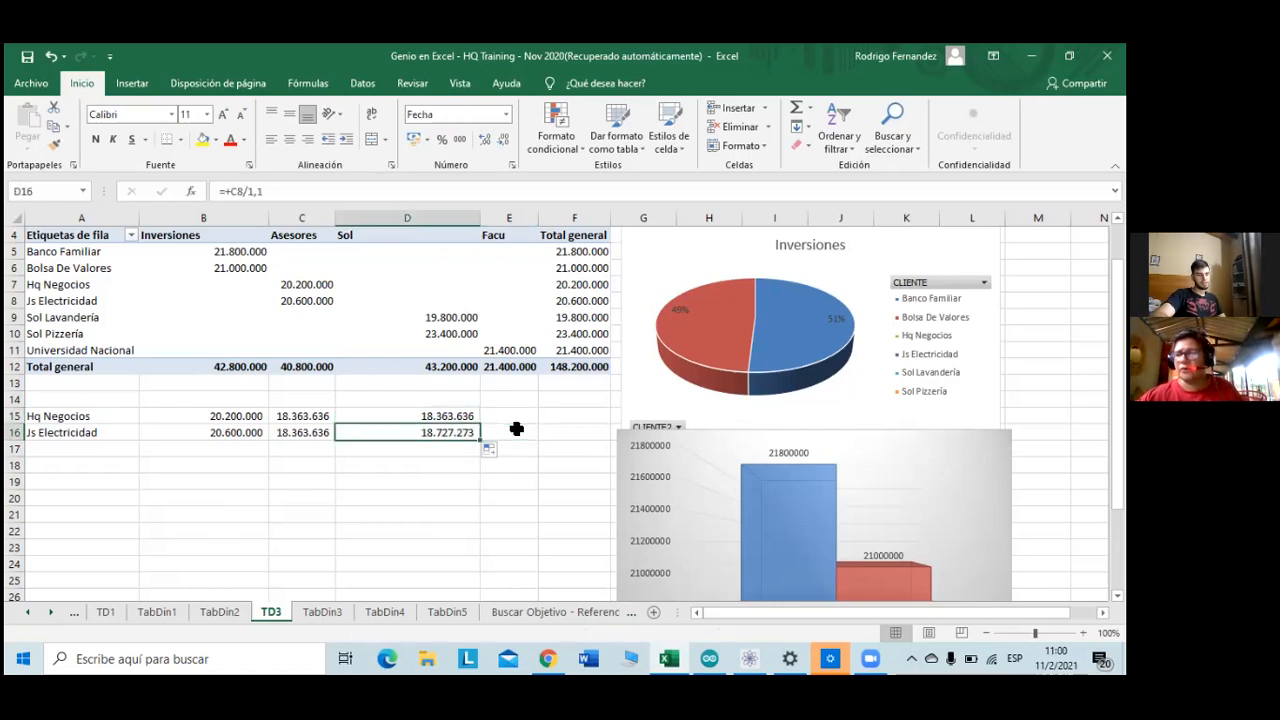
pyautogui.press('Up')
pyautogui.press('Right')
pyautogui.press('Down')
pyautogui.press('Left')
pyautogui.press('Up')
pyautogui.press('Right')
pyautogui.press('Down')
pyautogui.press('Left')
pyautogui.press('Right')
pyautogui.press('Up')
pyautogui.press('Down')
pyautogui.press('Up')
pyautogui.press('Down')
pyautogui.press('Left')
pyautogui.press('Up')
pyautogui.press('Right')
pyautogui.press('Down')
pyautogui.press('Up')
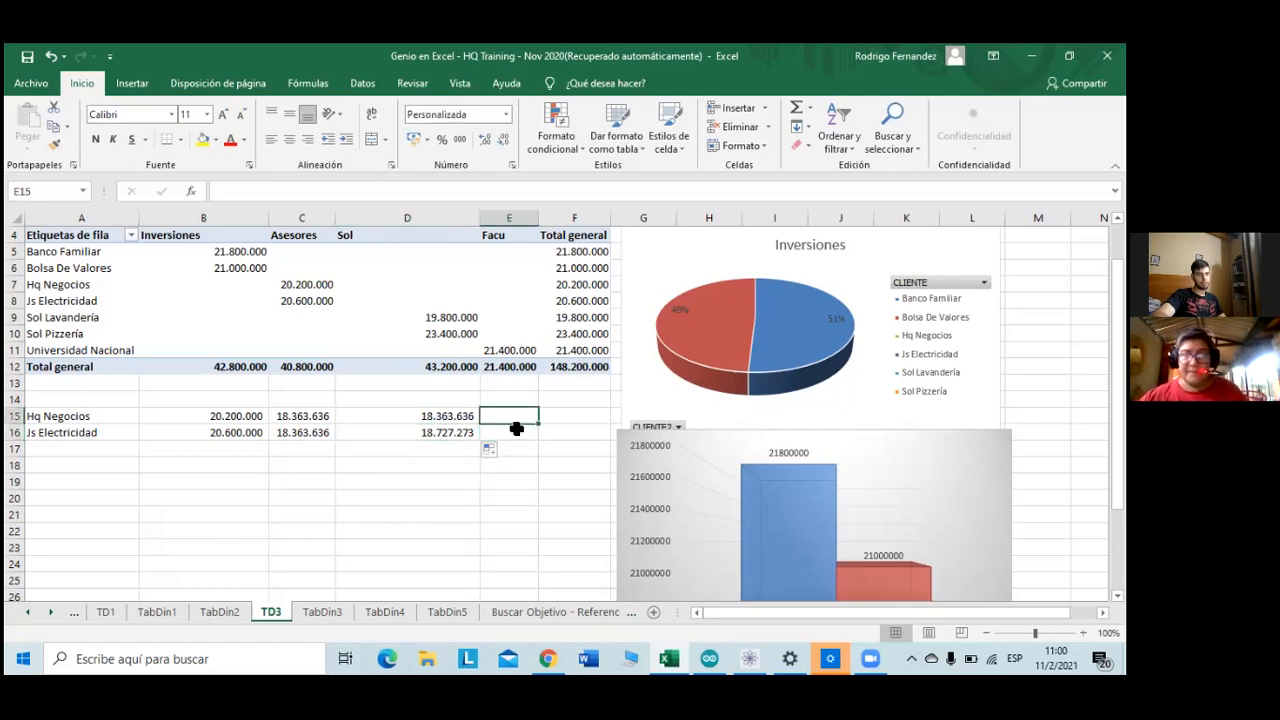
pyautogui.press('Left')
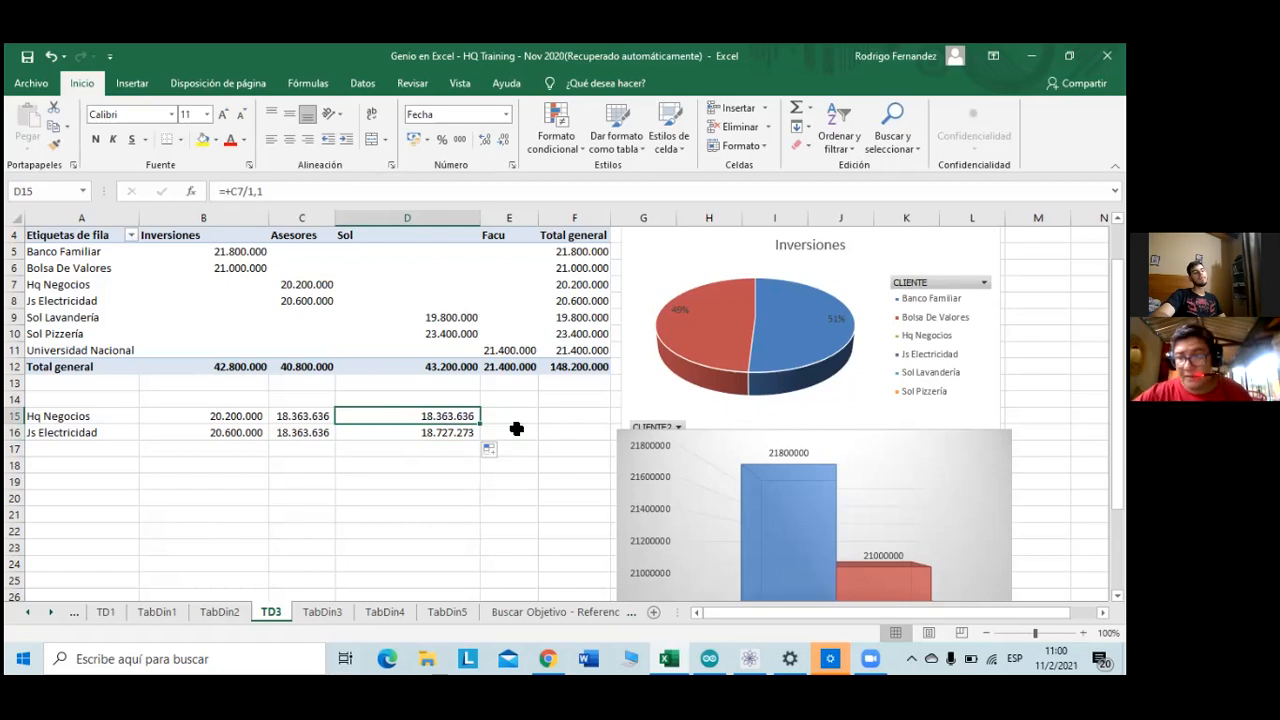
pyautogui.press('Right')
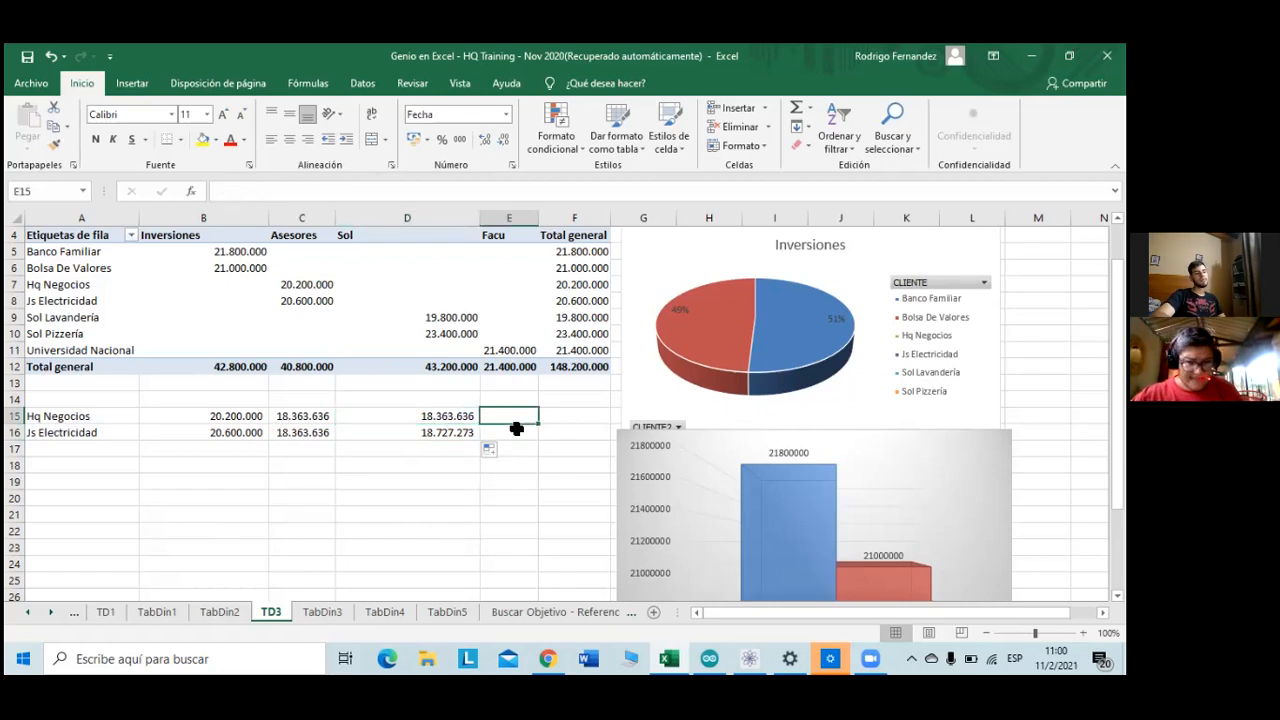
pyautogui.press('Left')
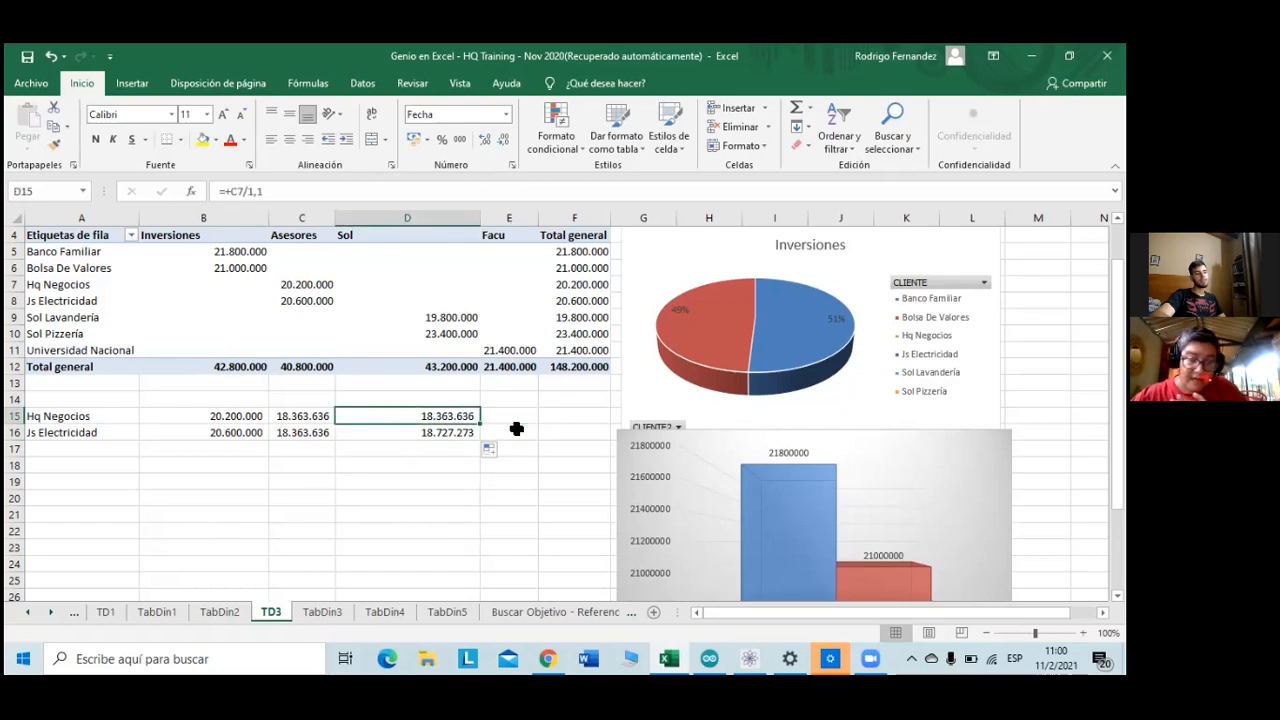
pyautogui.press('Up')
pyautogui.press('Right')
pyautogui.click(516, 429)
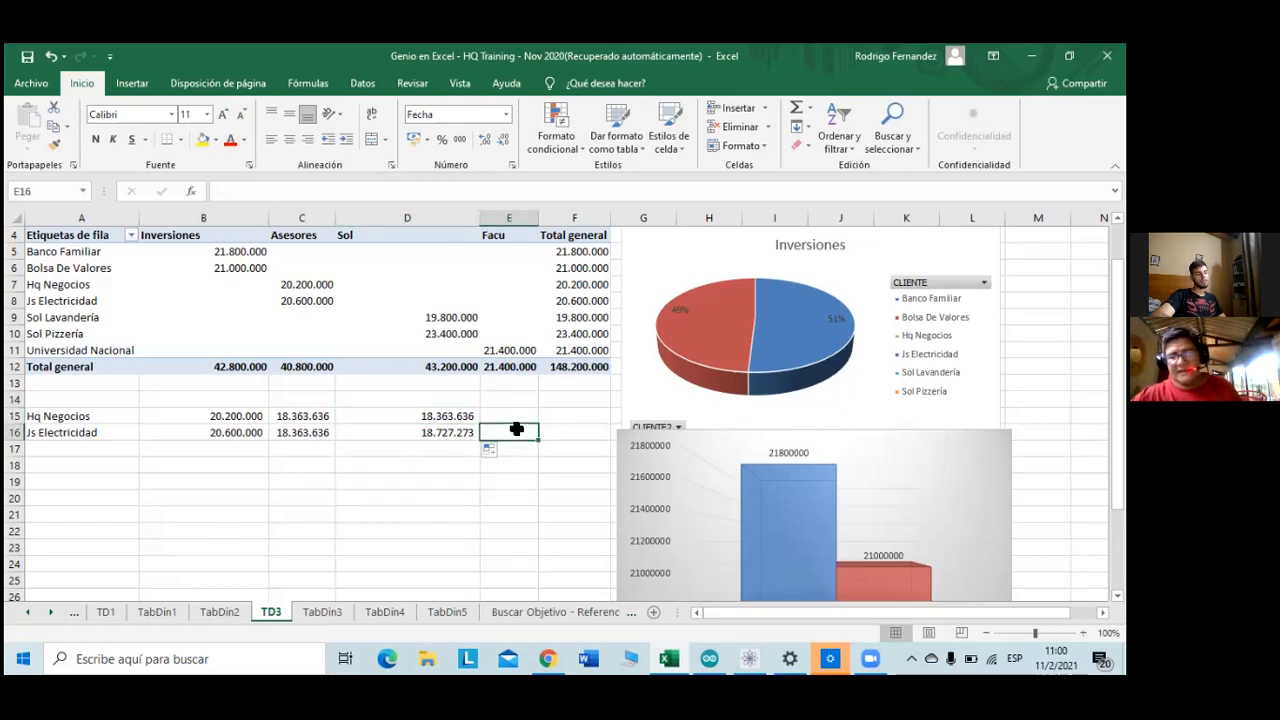
pyautogui.press('Left')
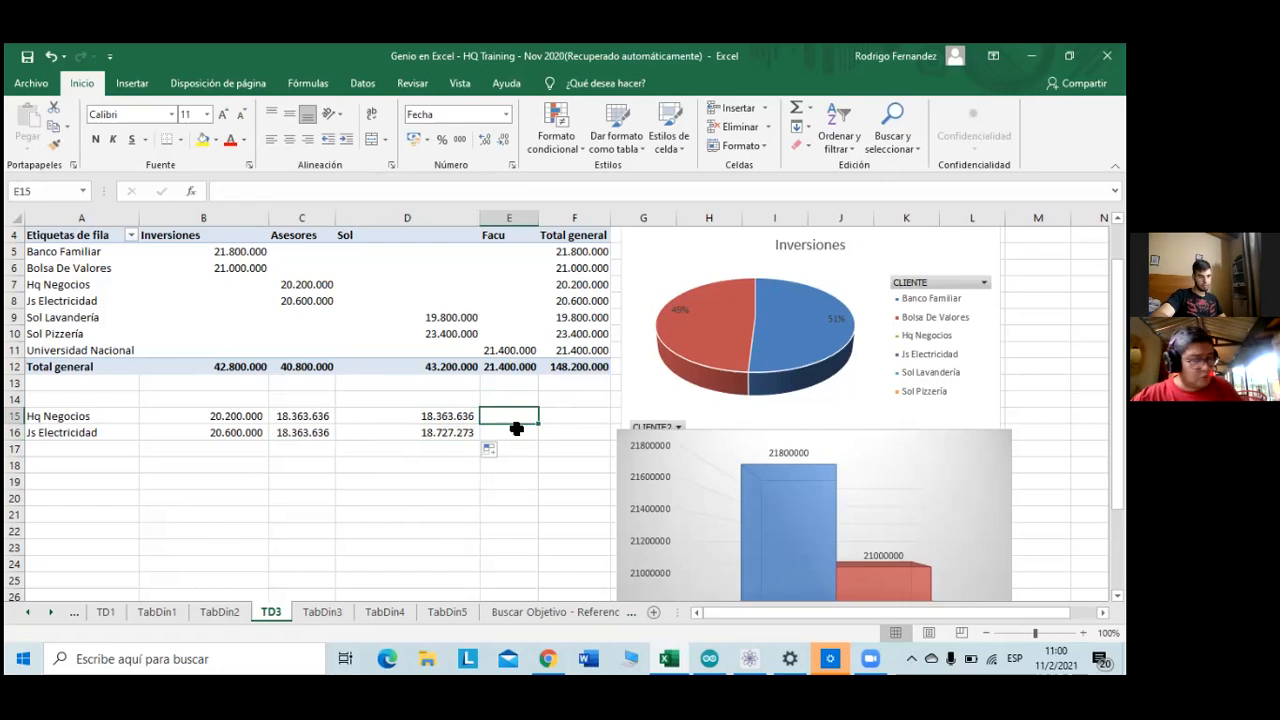
pyautogui.press('Up')
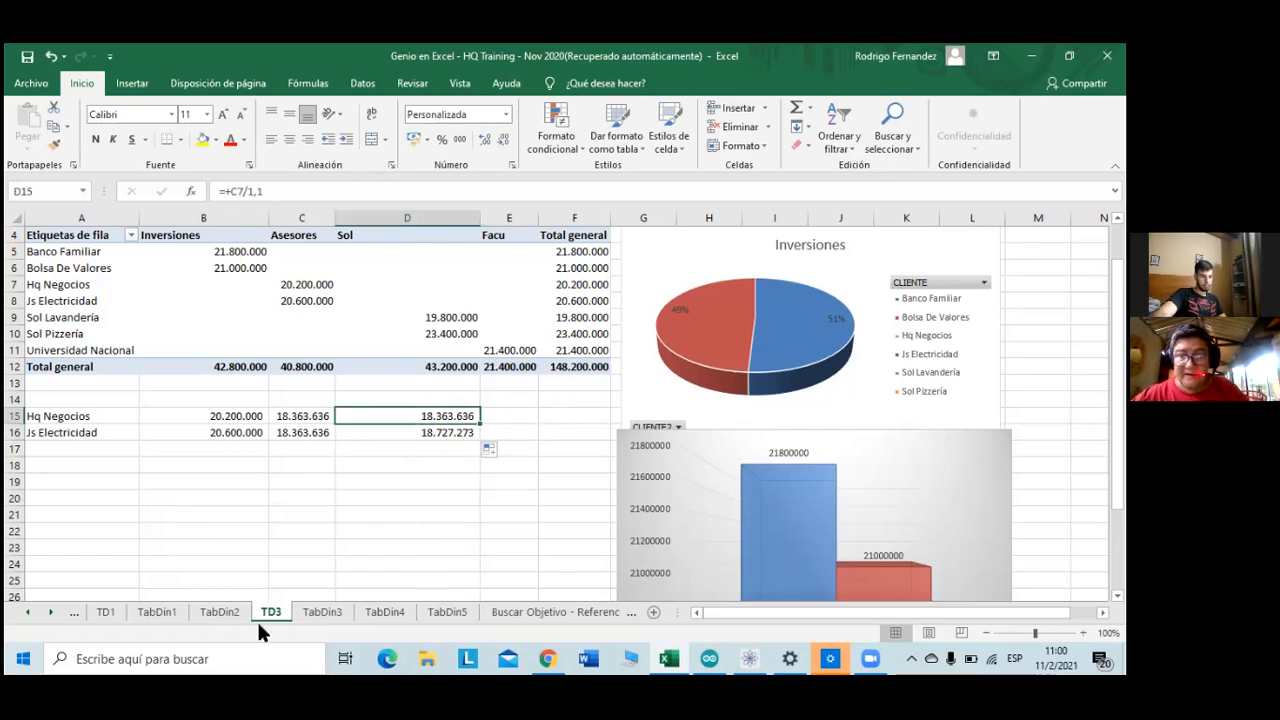
# - Switch to the TabDin4 exercise sheet and select the empty cell J13 beside the source table
pyautogui.click(321, 611)
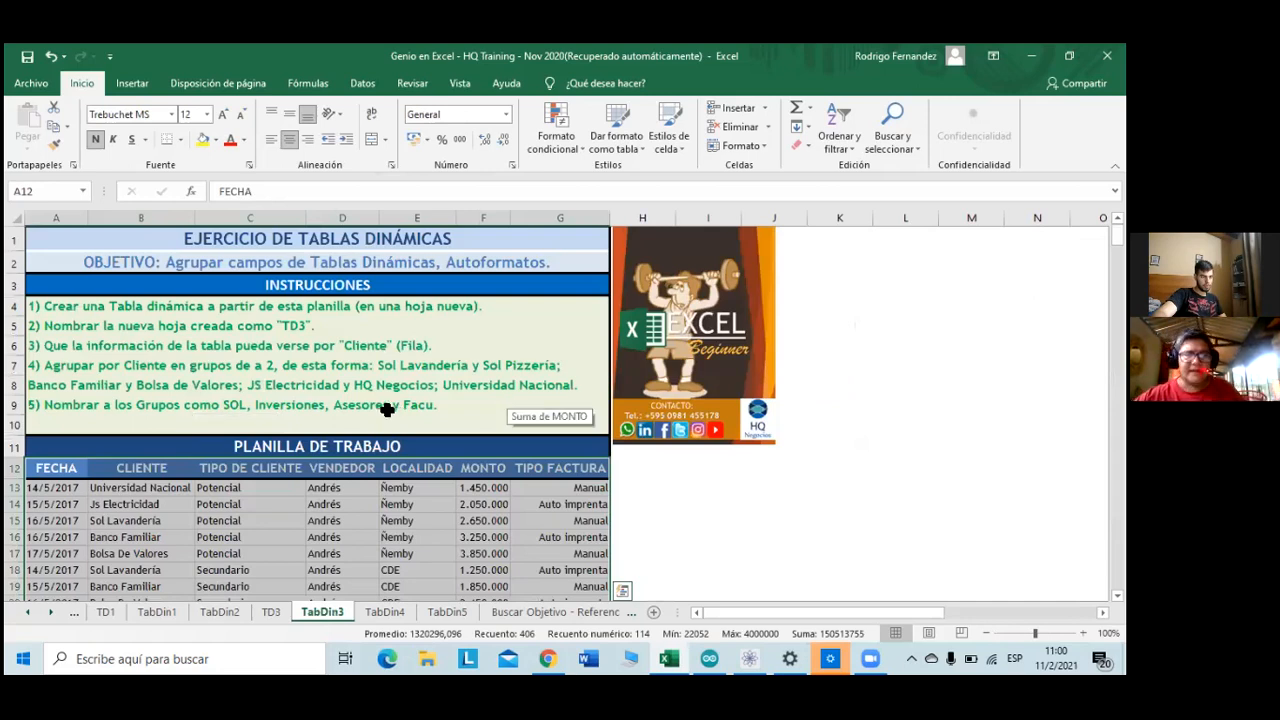
pyautogui.click(271, 608)
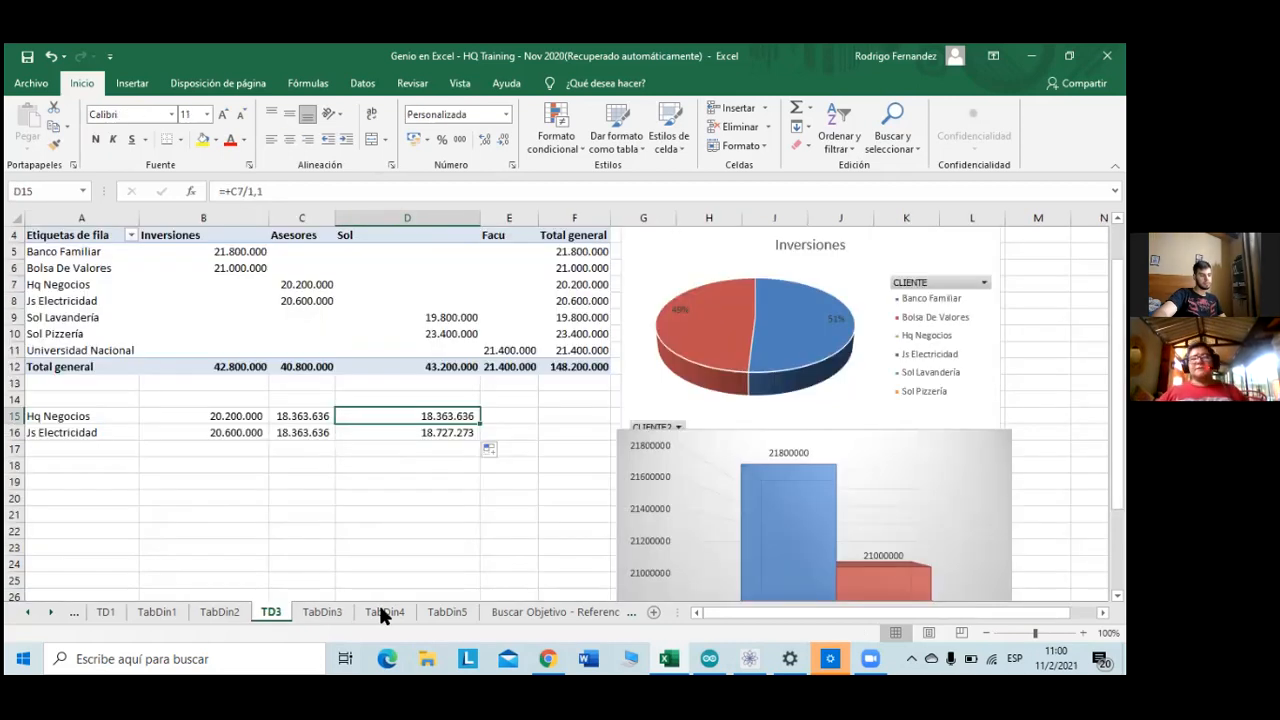
pyautogui.click(382, 612)
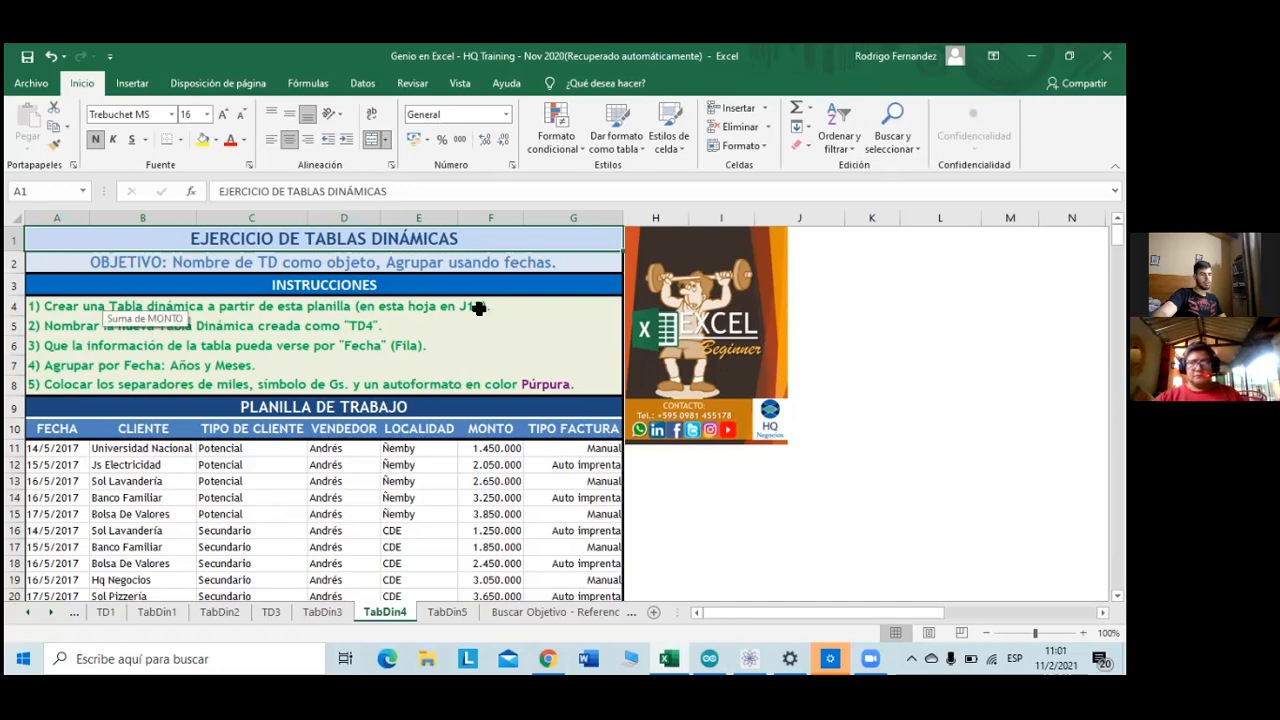
pyautogui.moveTo(352, 402); pyautogui.dragTo(372, 448)
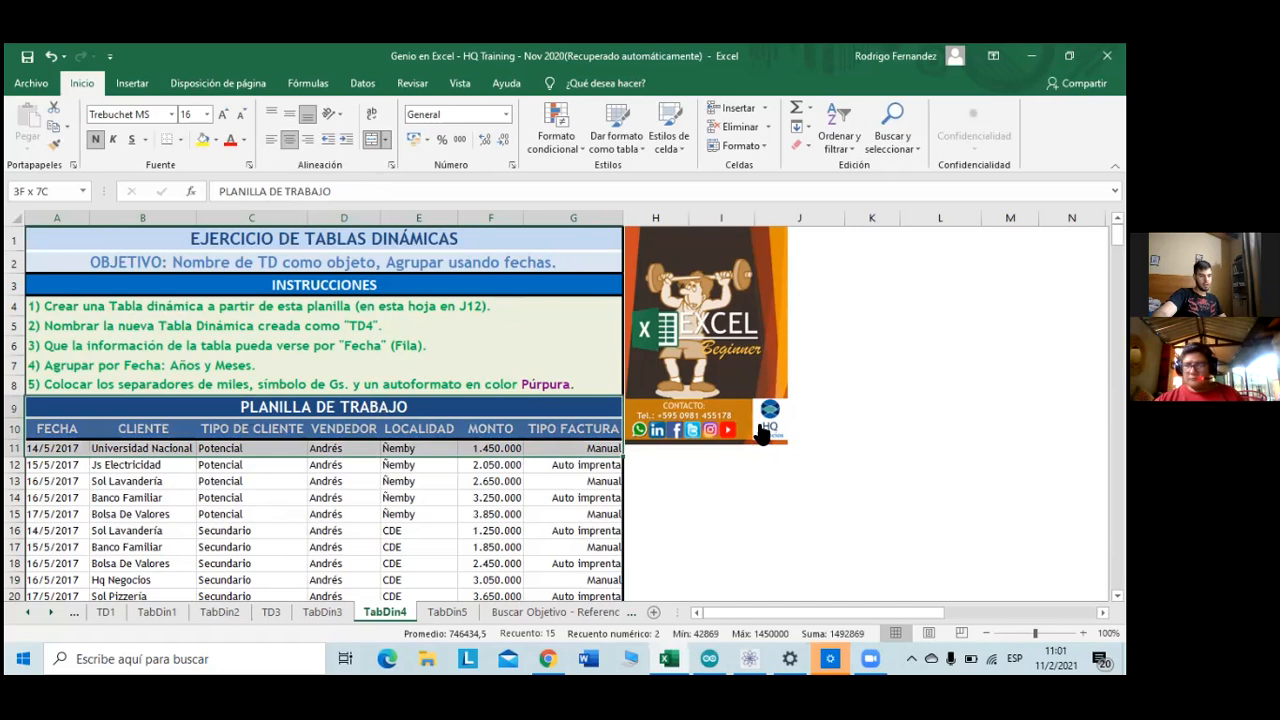
pyautogui.click(350, 407)
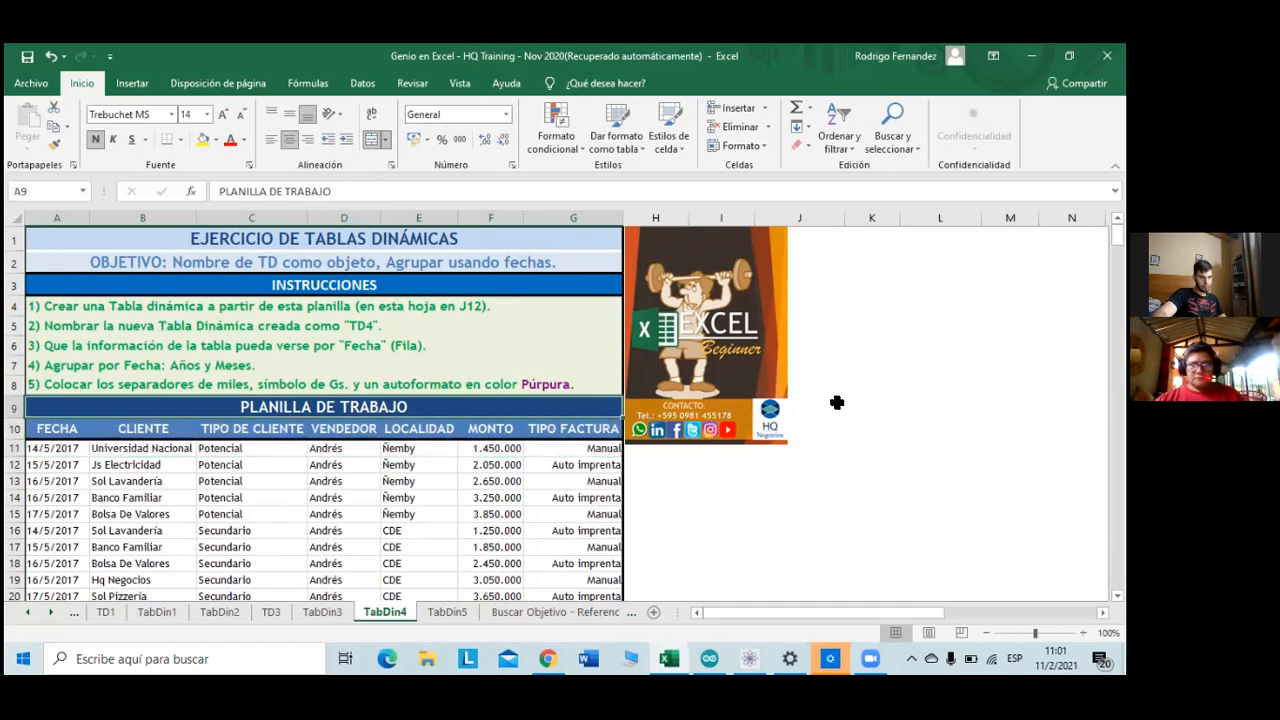
pyautogui.click(816, 481)
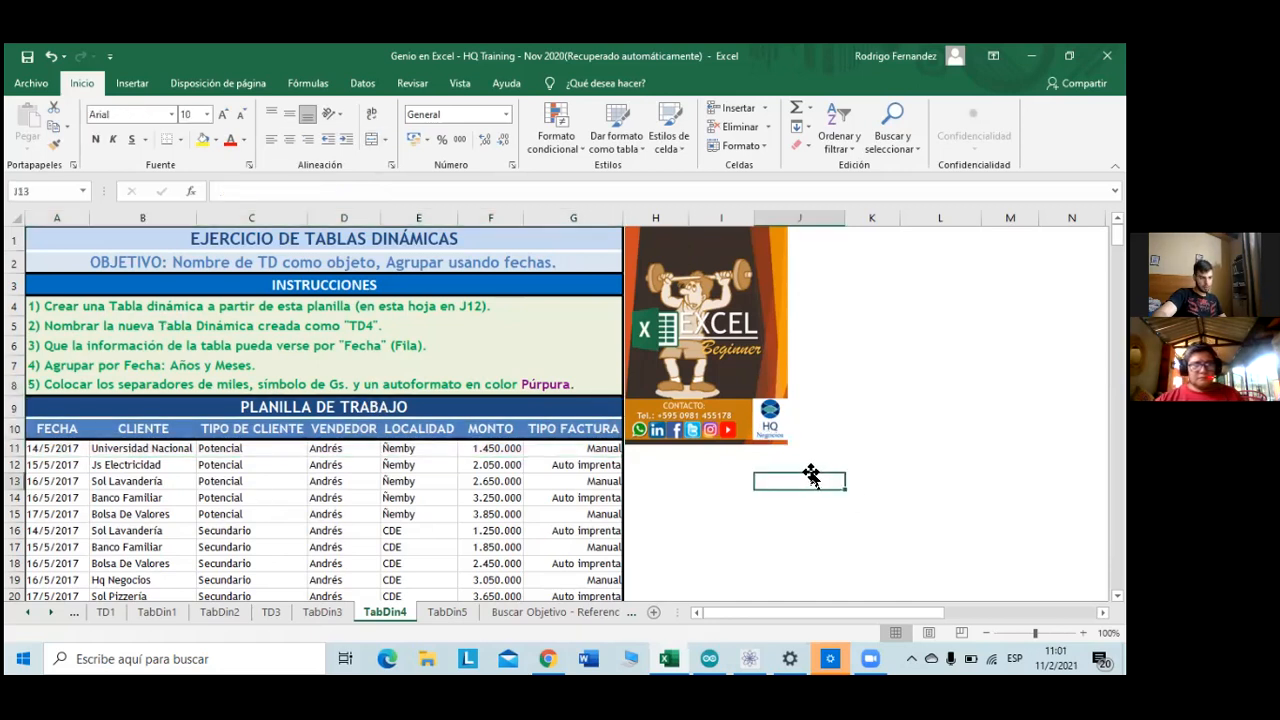
# - Create a pivot table from the source range A10:G67, placed on the existing TabDin4 sheet at cell J12
pyautogui.click(811, 463)
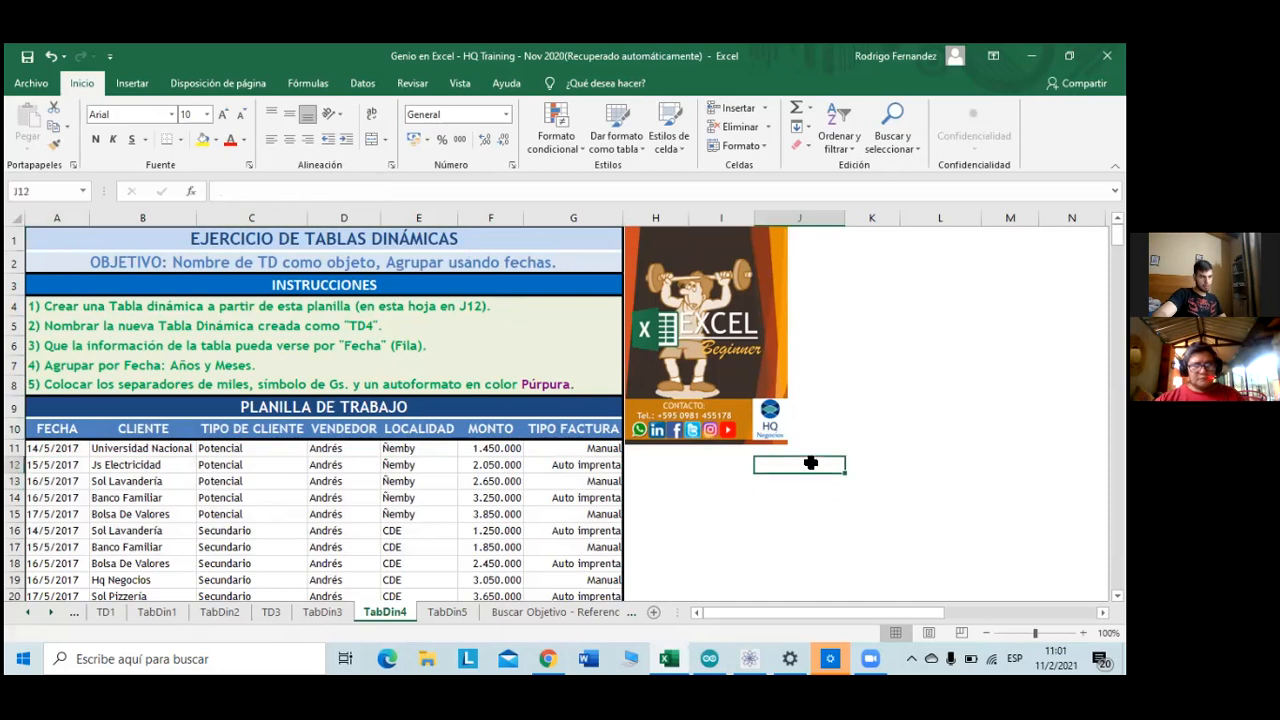
pyautogui.click(134, 84)
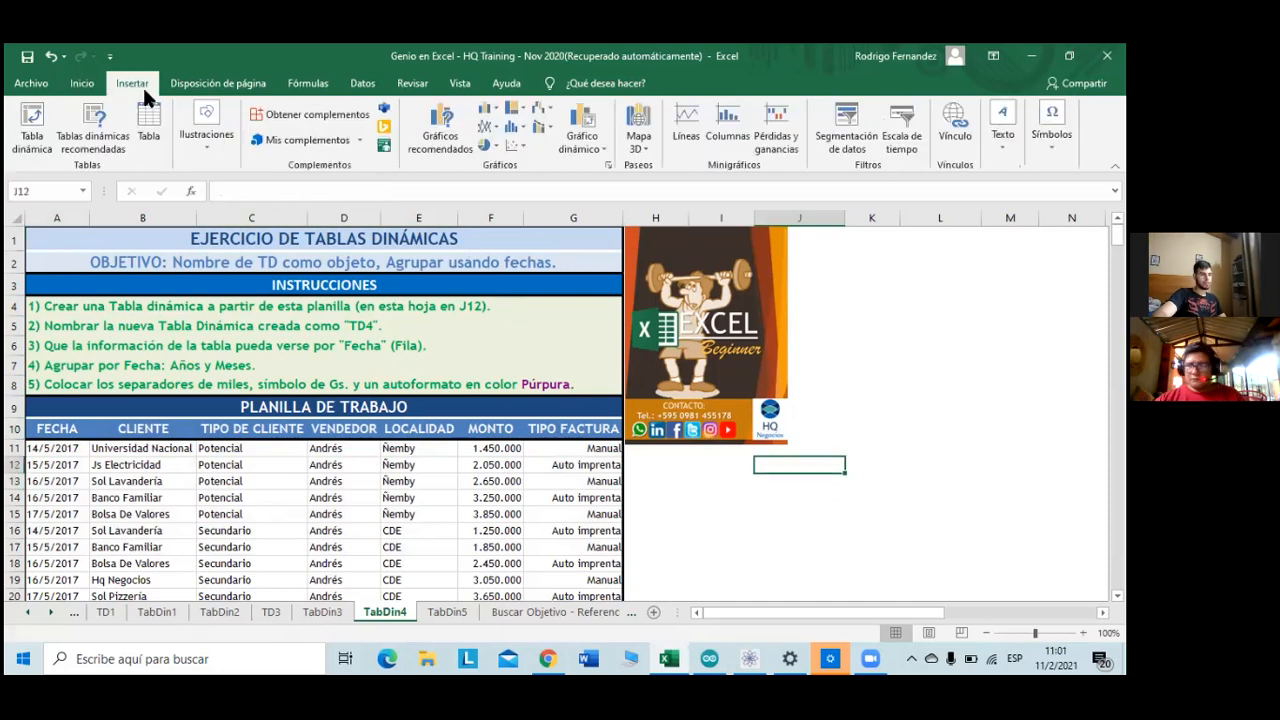
pyautogui.click(35, 133)
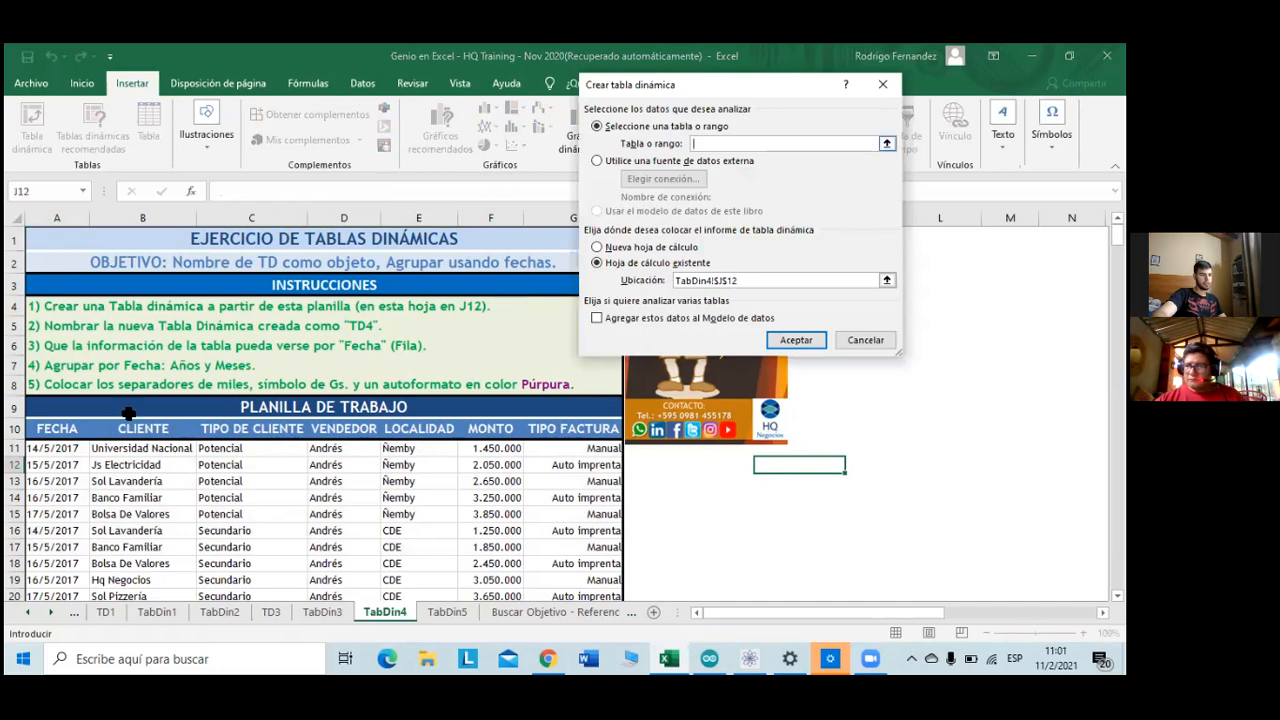
pyautogui.click(74, 429)
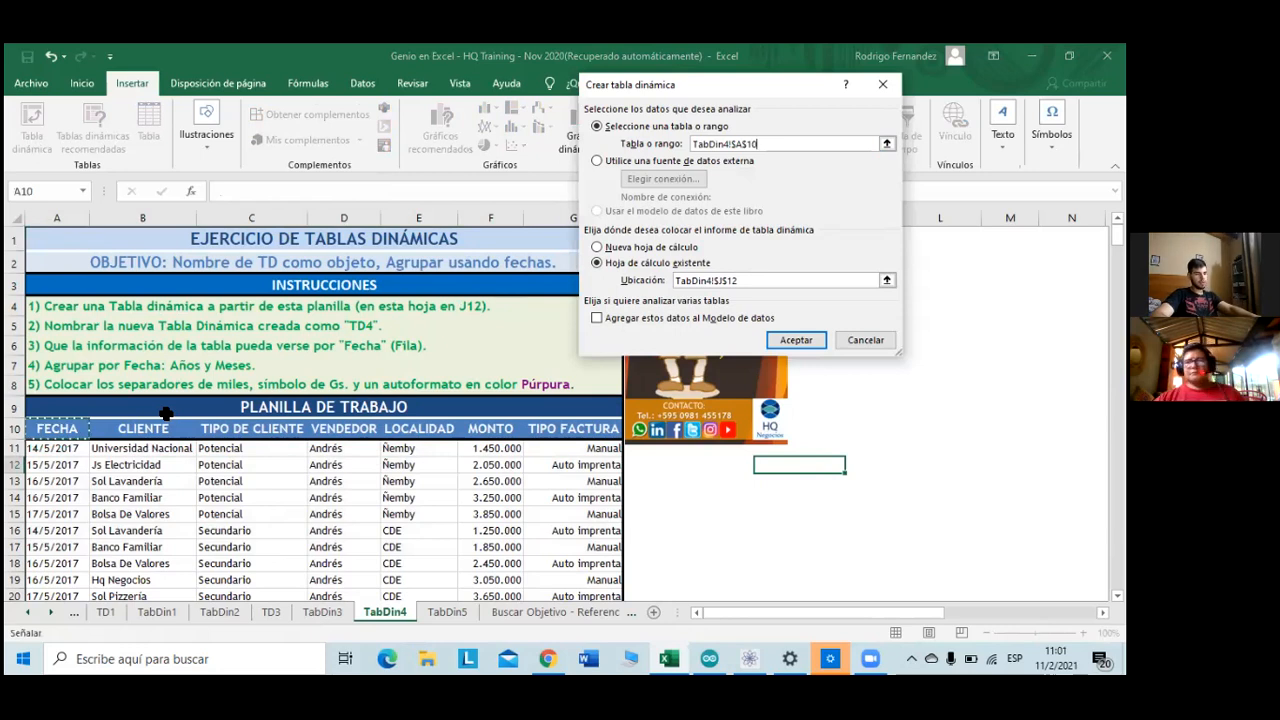
pyautogui.hotkey('ctrl', 'shift', 'Right')
pyautogui.hotkey('ctrl', 'shift', 'Down')
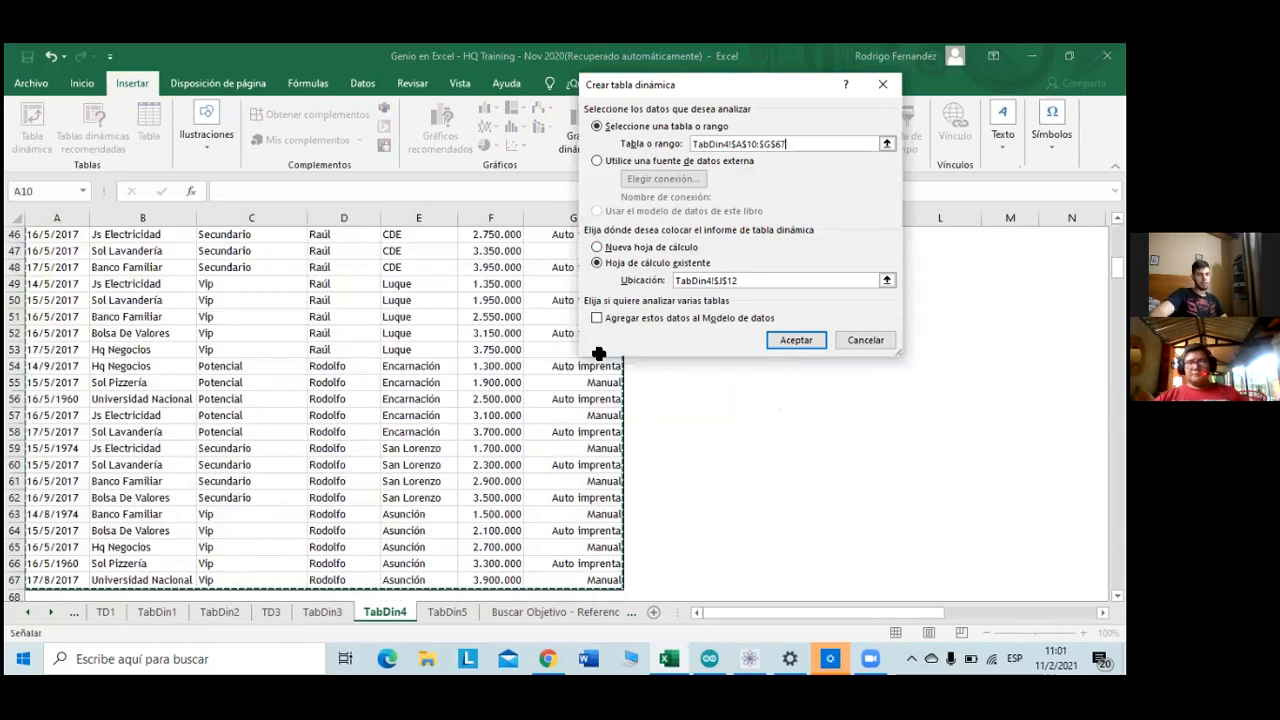
pyautogui.click(800, 341)
# - Rename the new pivot table as TD4
pyautogui.scroll(4, 725, 370)
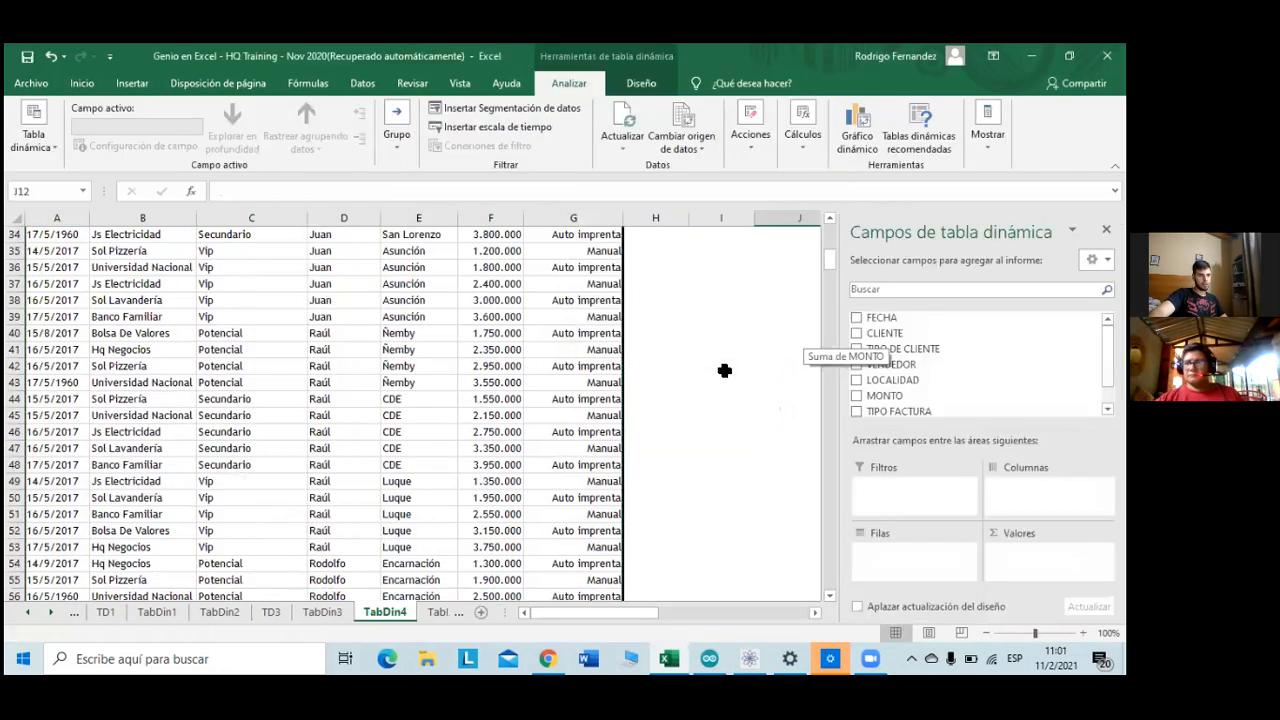
pyautogui.scroll(8, 725, 370)
pyautogui.scroll(4, 726, 390)
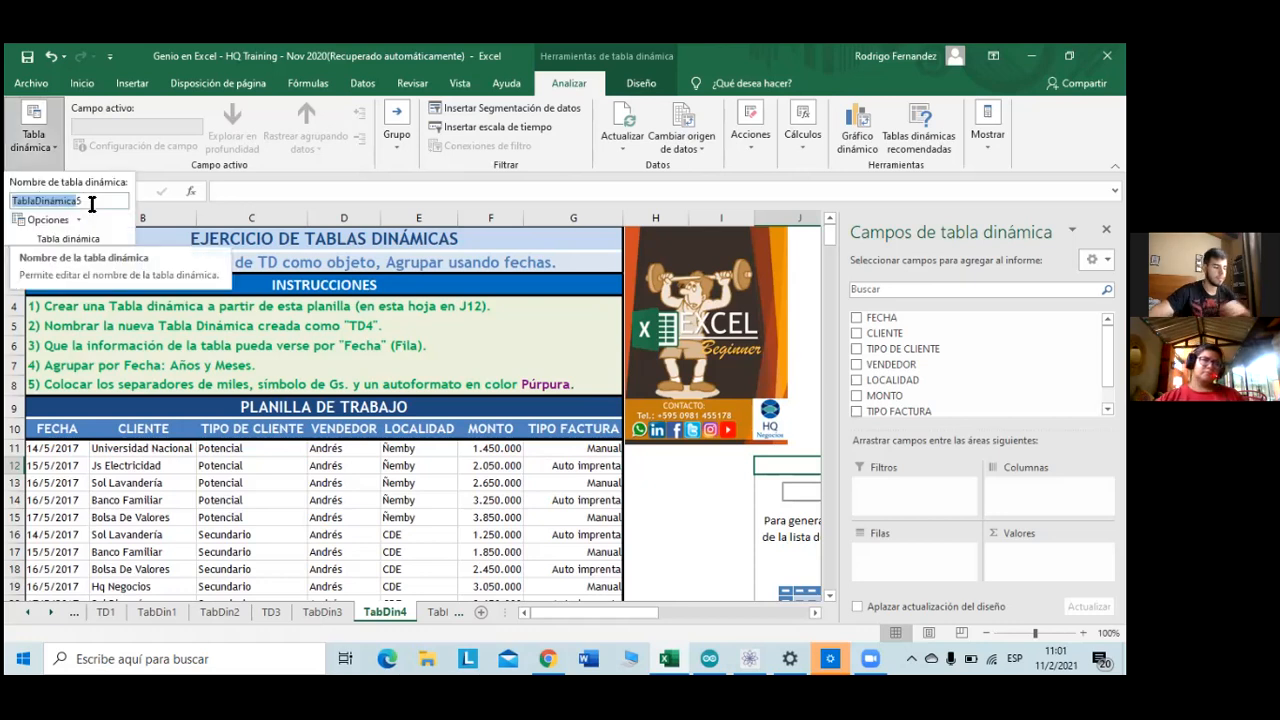
pyautogui.write('TD4')
pyautogui.press('capslock')
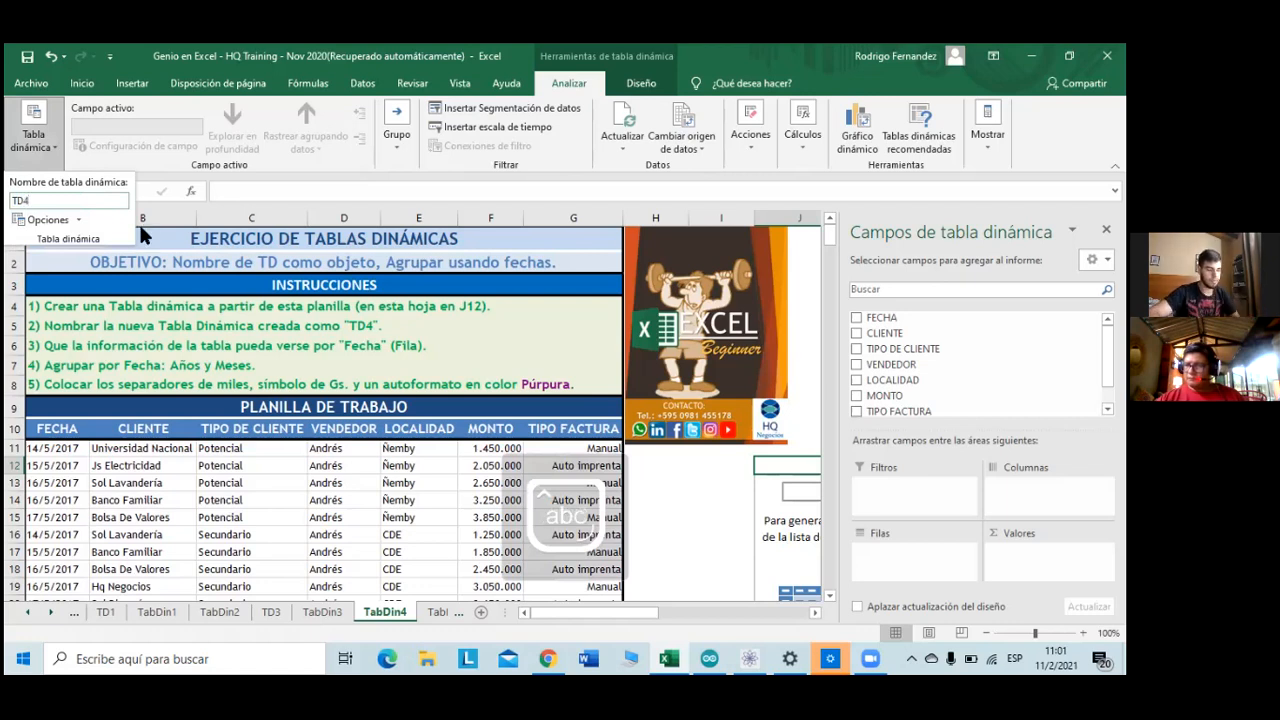
pyautogui.press('Return')
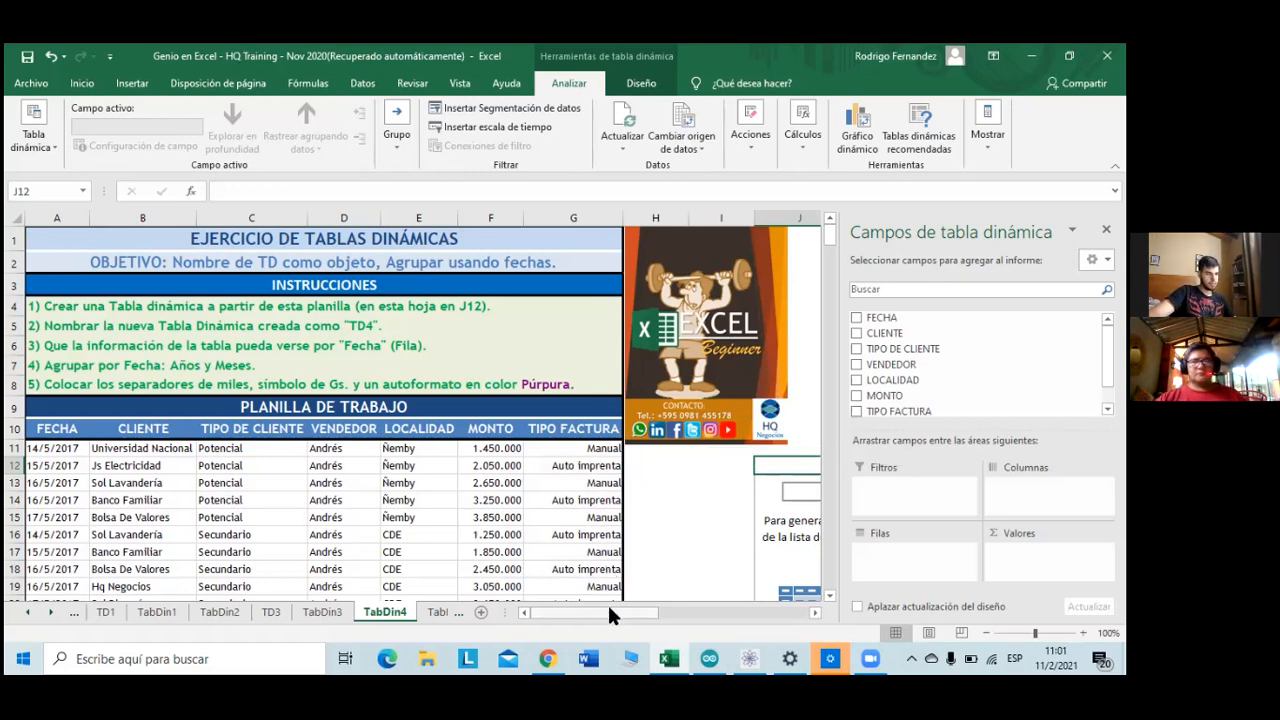
# - Add the FECHA field to the rows of the TD4 pivot table
pyautogui.hscroll(3, 628, 613)
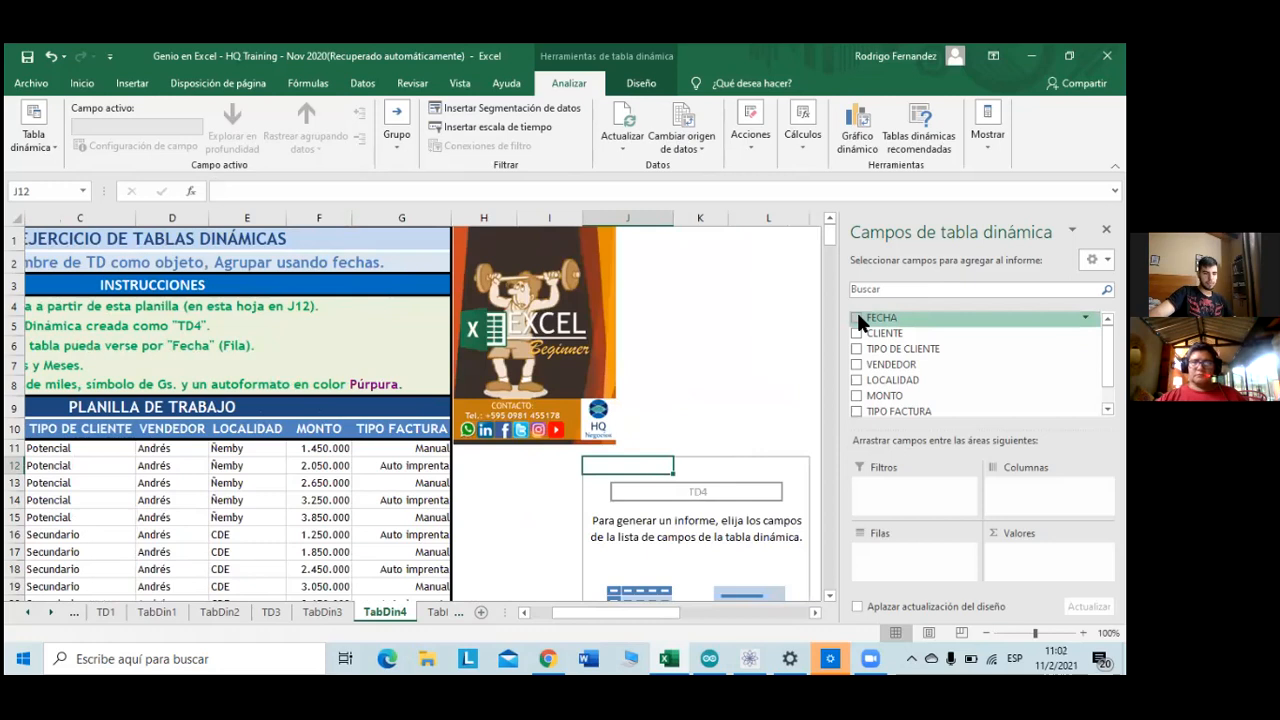
pyautogui.click(857, 317)
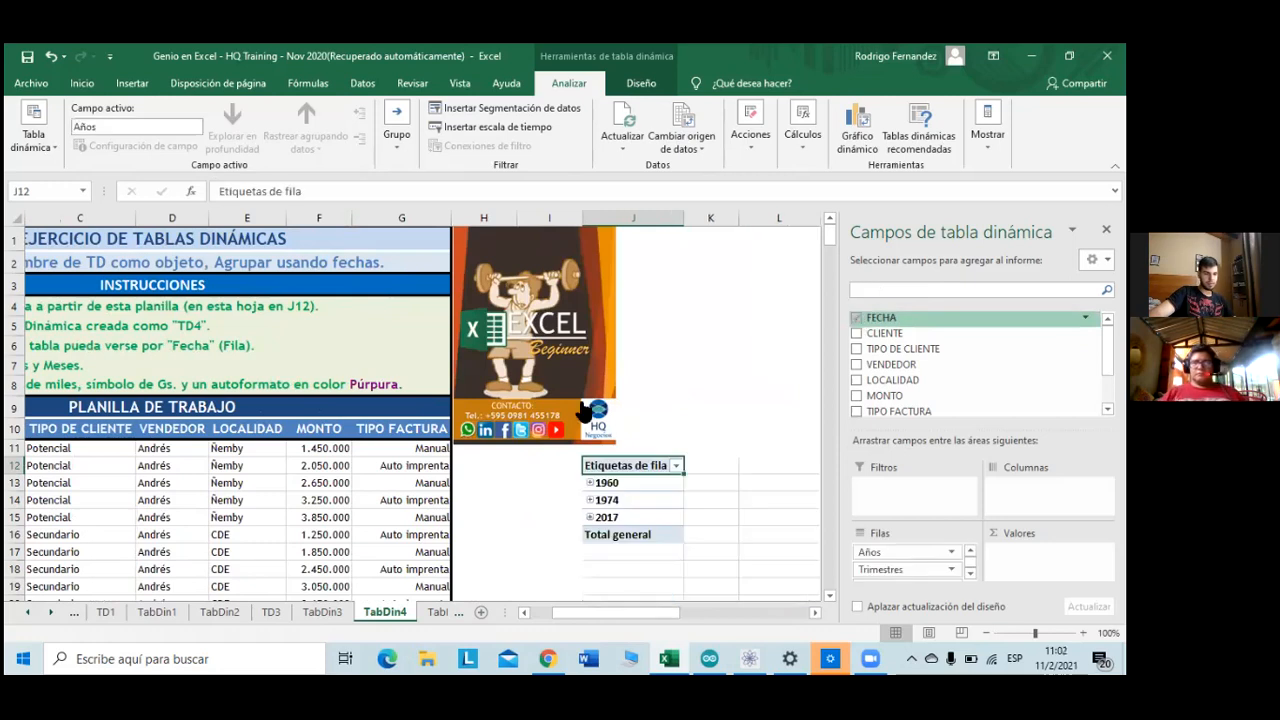
pyautogui.moveTo(573, 614); pyautogui.dragTo(595, 608)
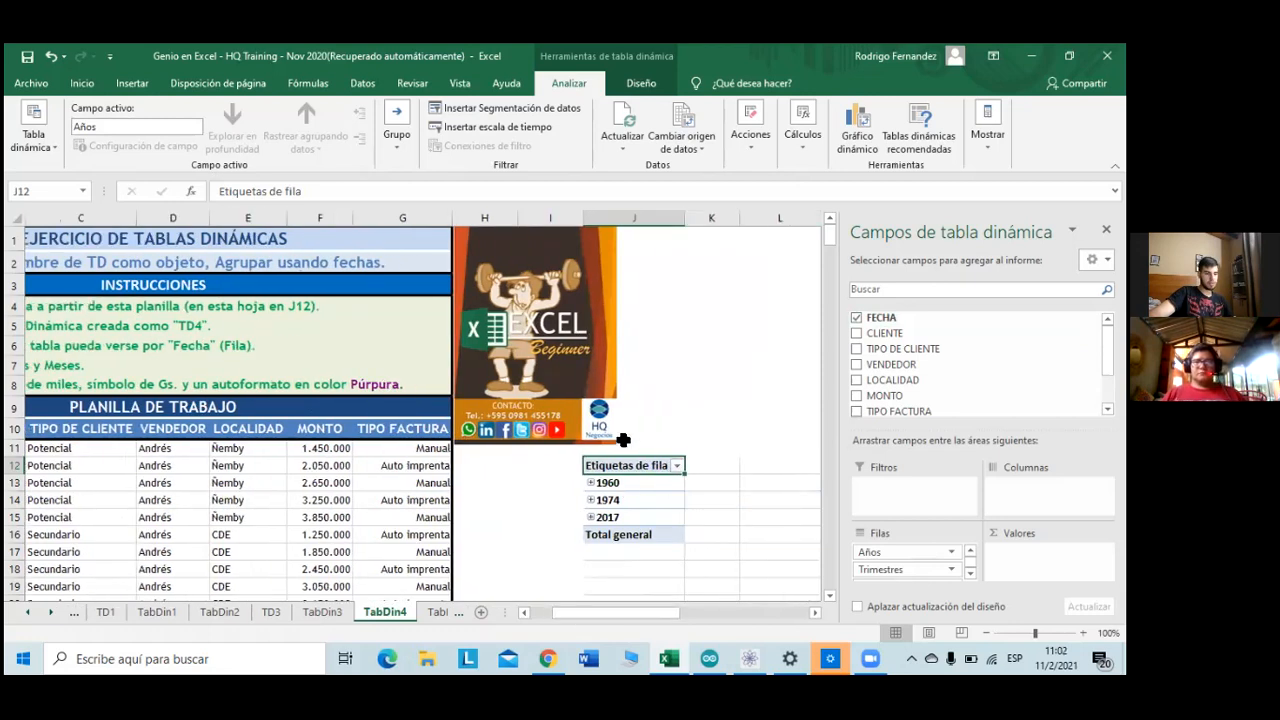
# - Group the pivot's date rows by Meses and Años only, leaving out Trimestres
pyautogui.scroll(-1, 620, 440)
pyautogui.rightClick(619, 432)
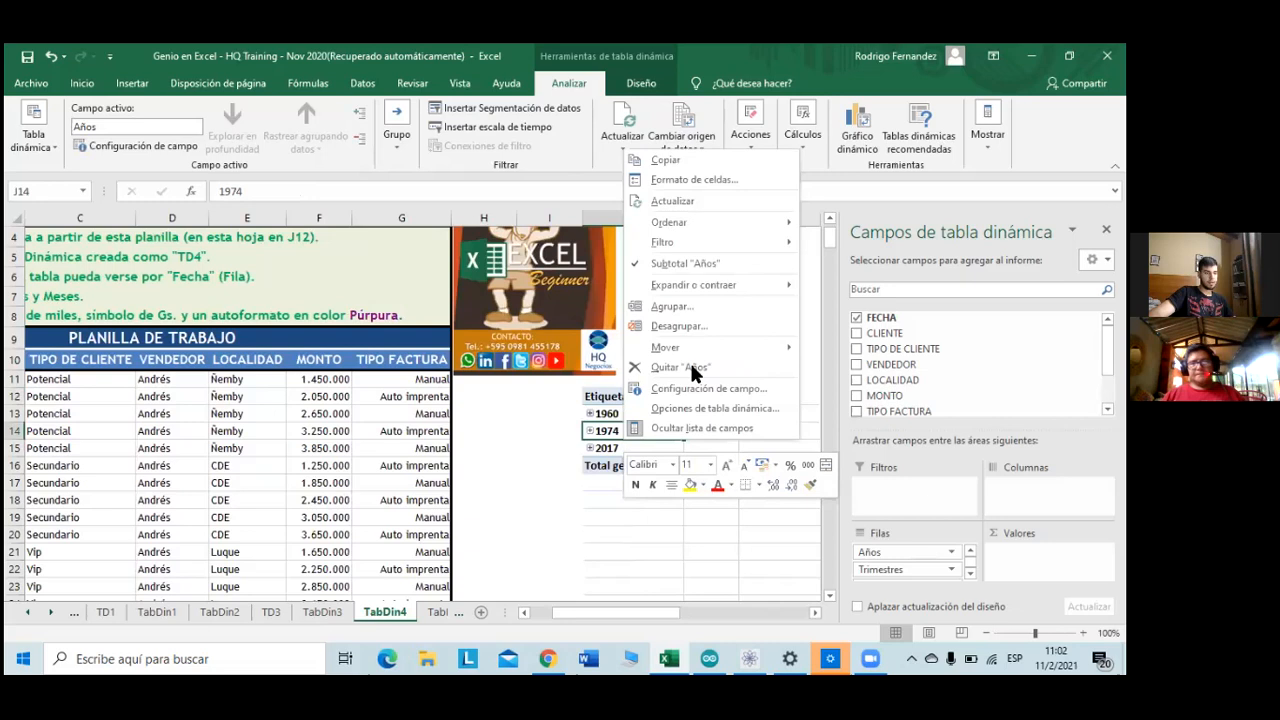
pyautogui.click(706, 264)
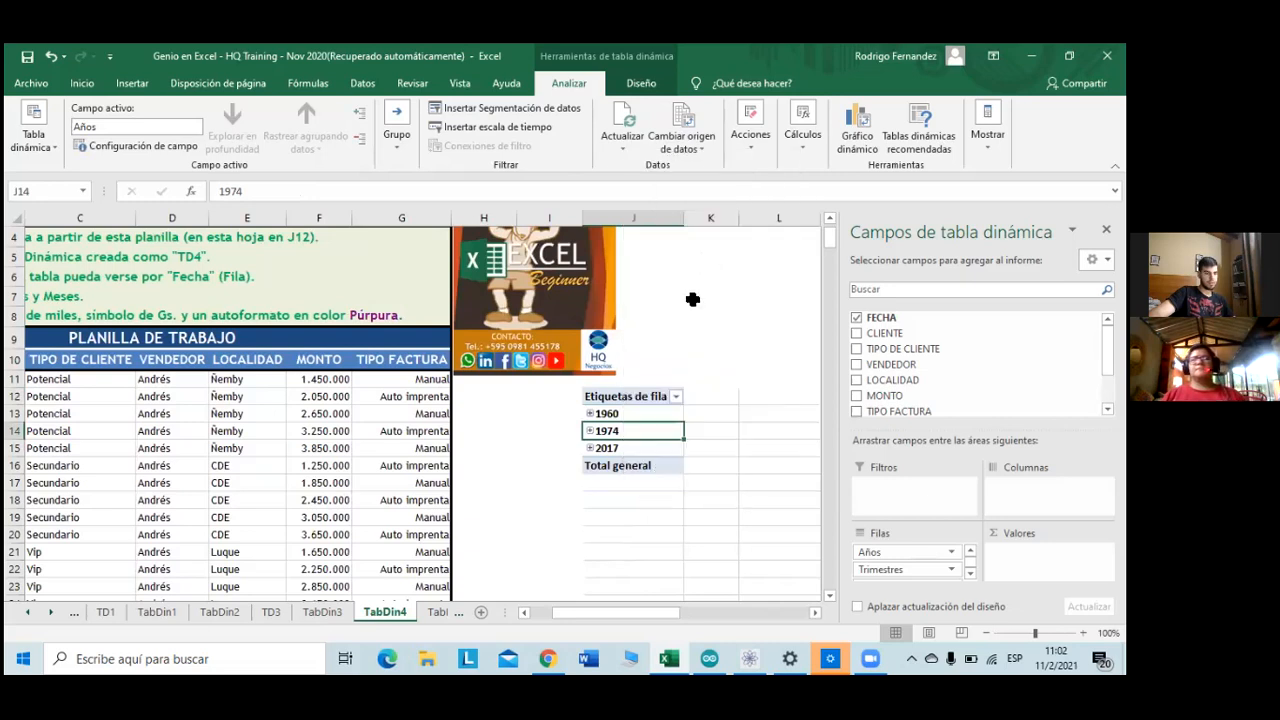
pyautogui.rightClick(621, 412)
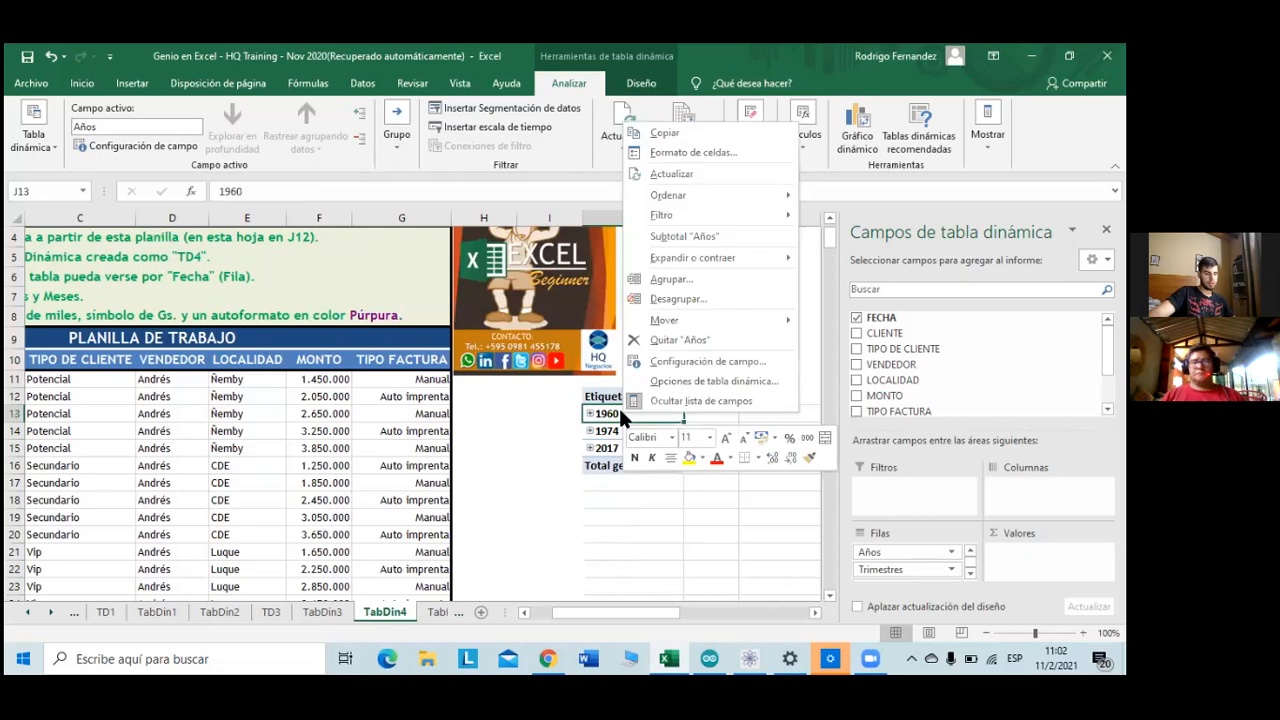
pyautogui.click(686, 279)
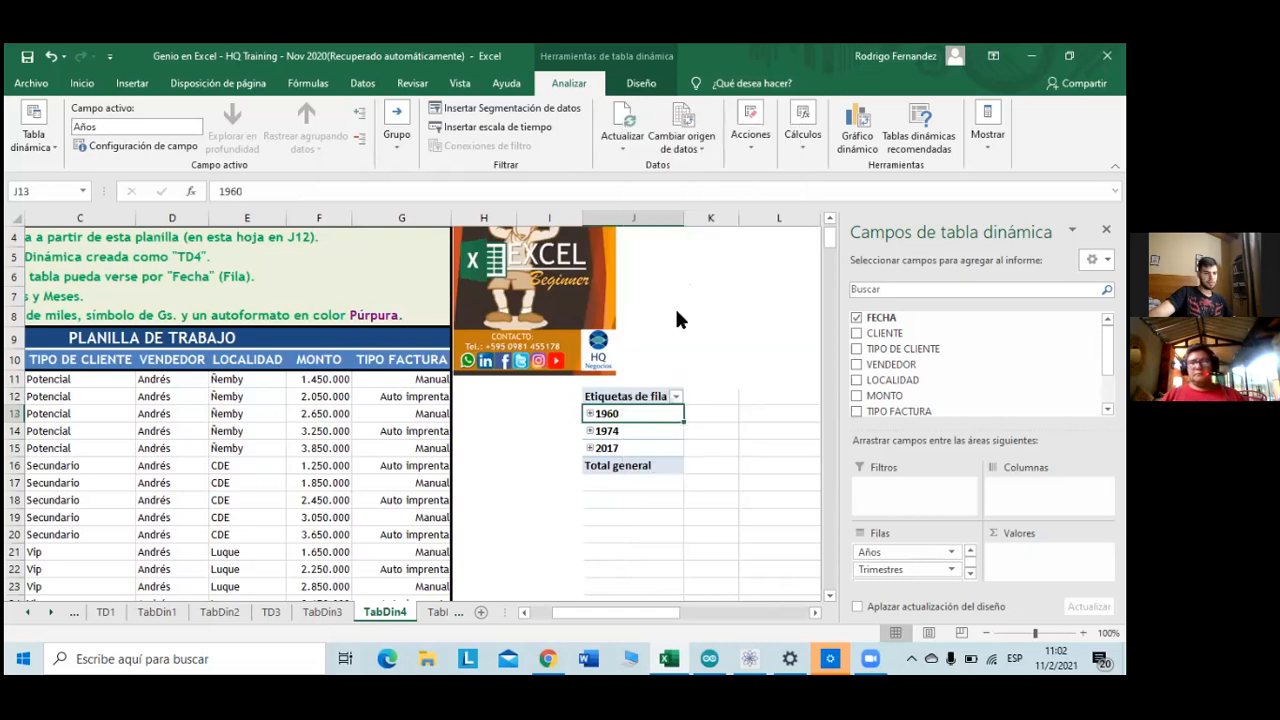
pyautogui.click(629, 311)
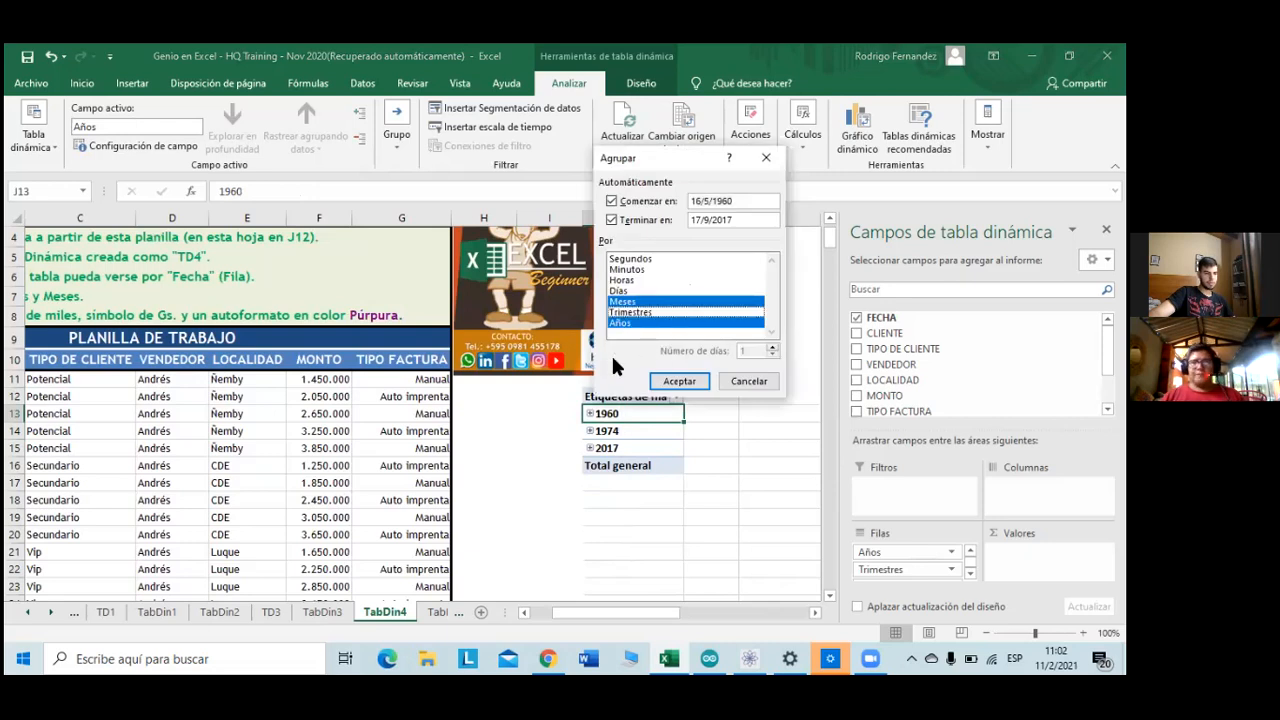
pyautogui.click(679, 382)
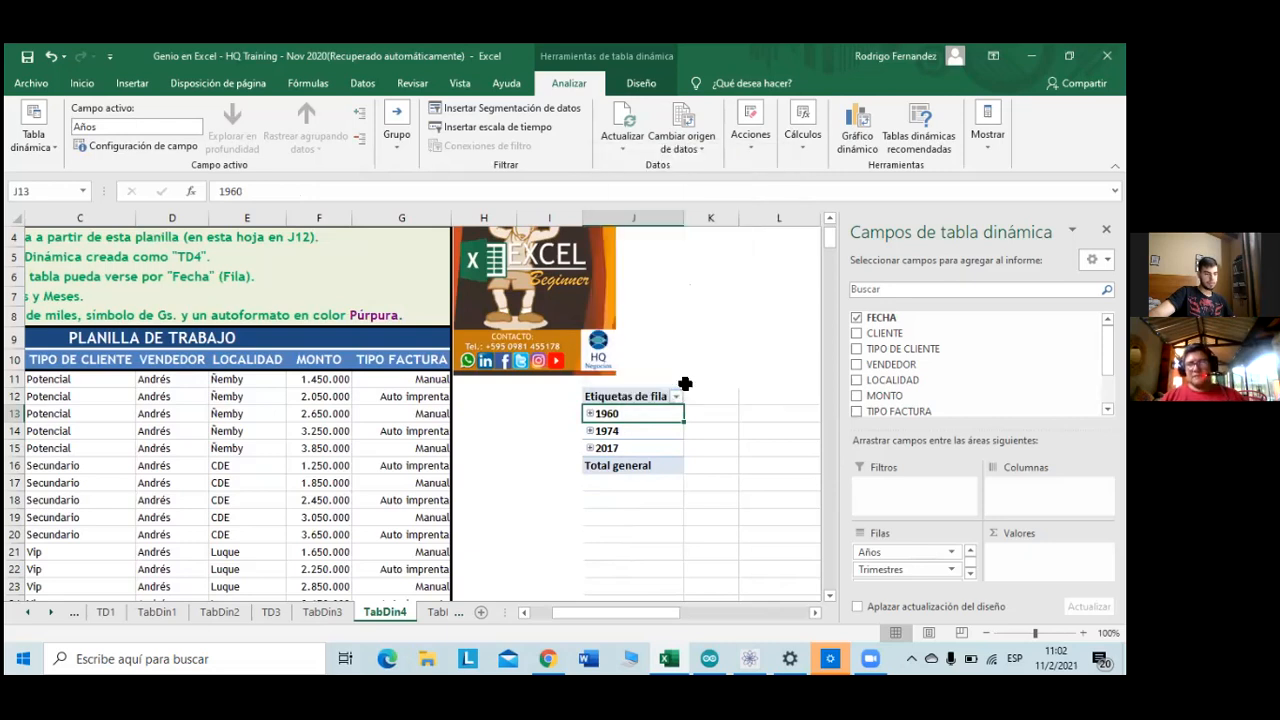
pyautogui.moveTo(565, 612)
pyautogui.mouseDown()
pyautogui.moveTo(545, 613)
pyautogui.moveTo(575, 612)
pyautogui.mouseUp()
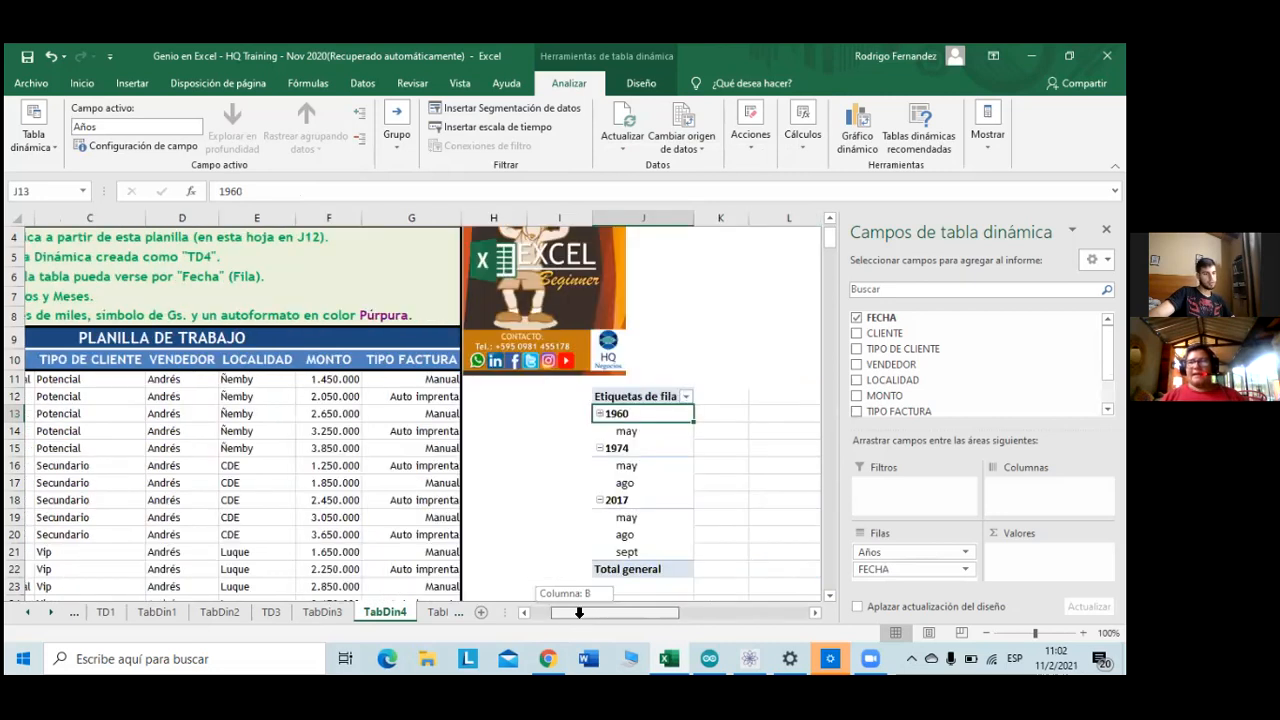
# - Add the MONTO field to the pivot's values as a sum
pyautogui.moveTo(900, 395); pyautogui.dragTo(758, 413)
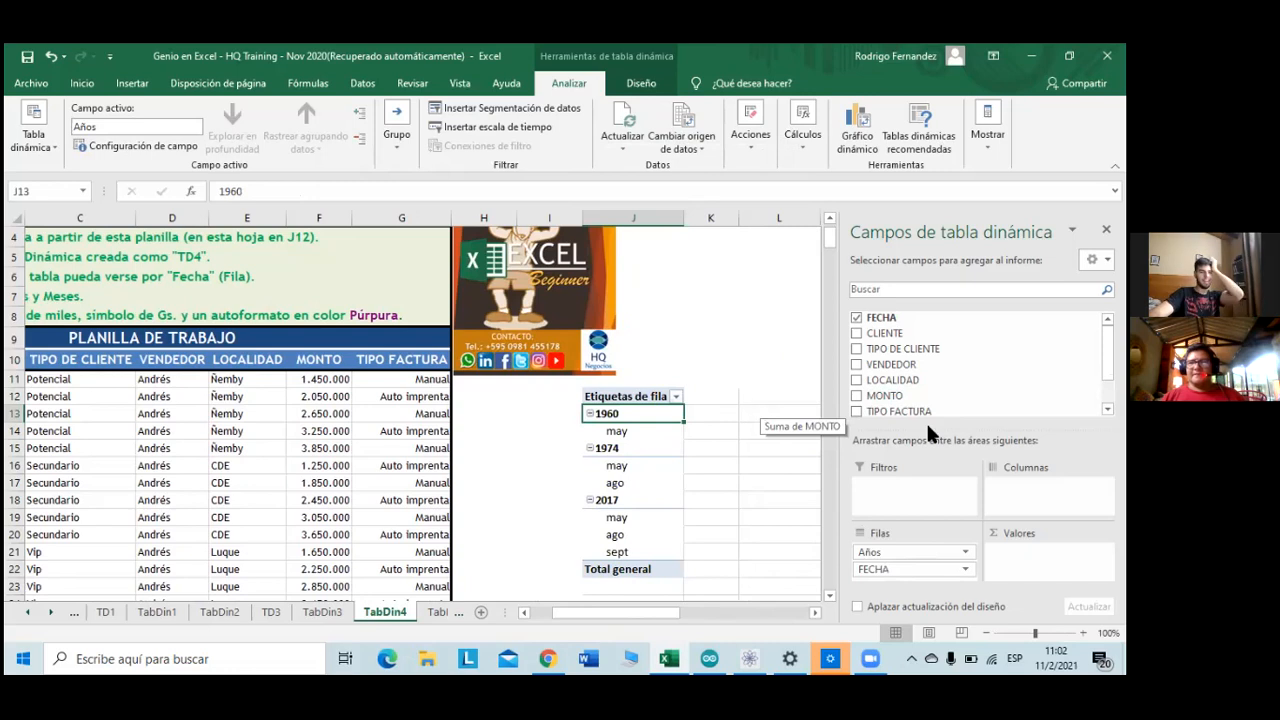
pyautogui.click(857, 396)
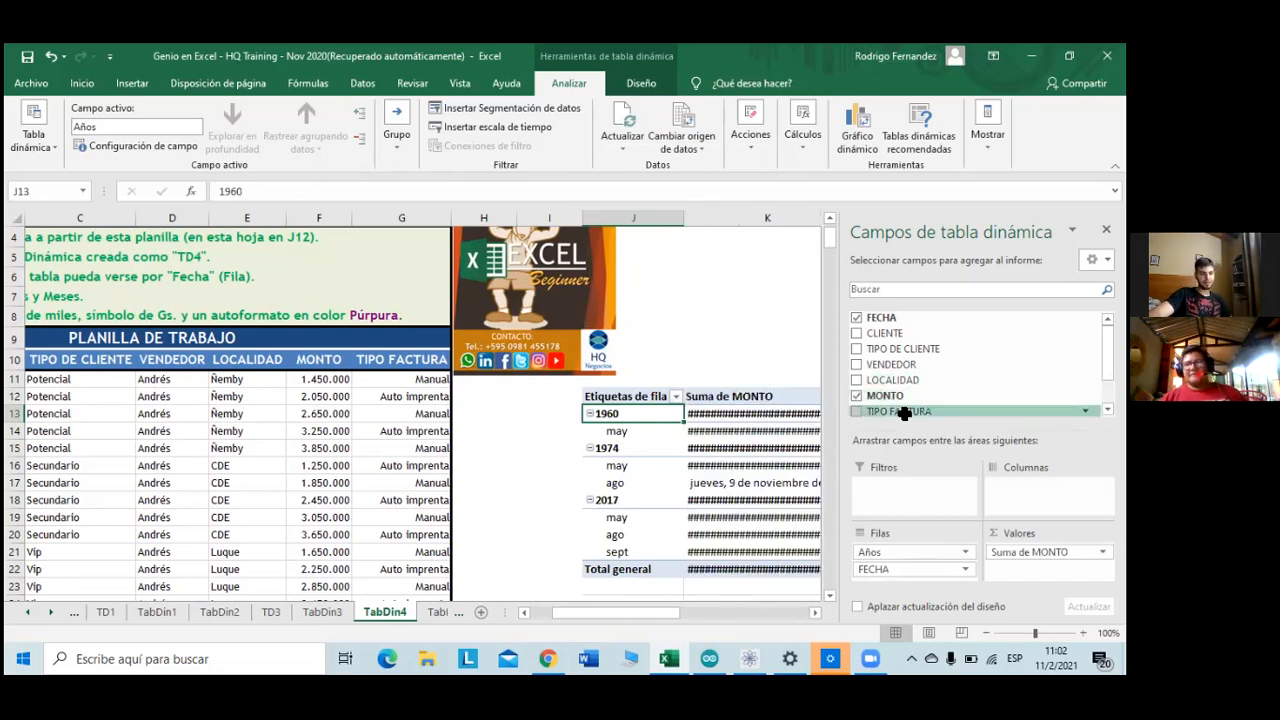
pyautogui.scroll(-1, 686, 438)
pyautogui.scroll(-1, 686, 438)
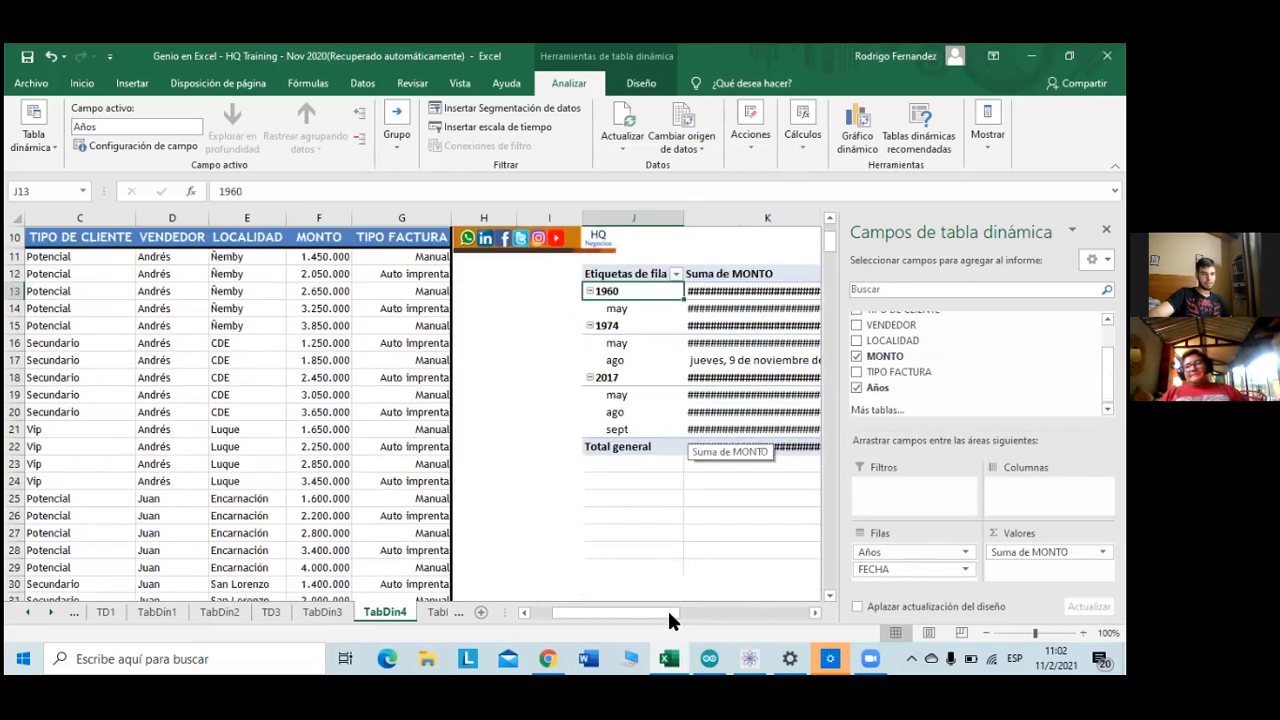
pyautogui.moveTo(671, 612); pyautogui.dragTo(672, 616)
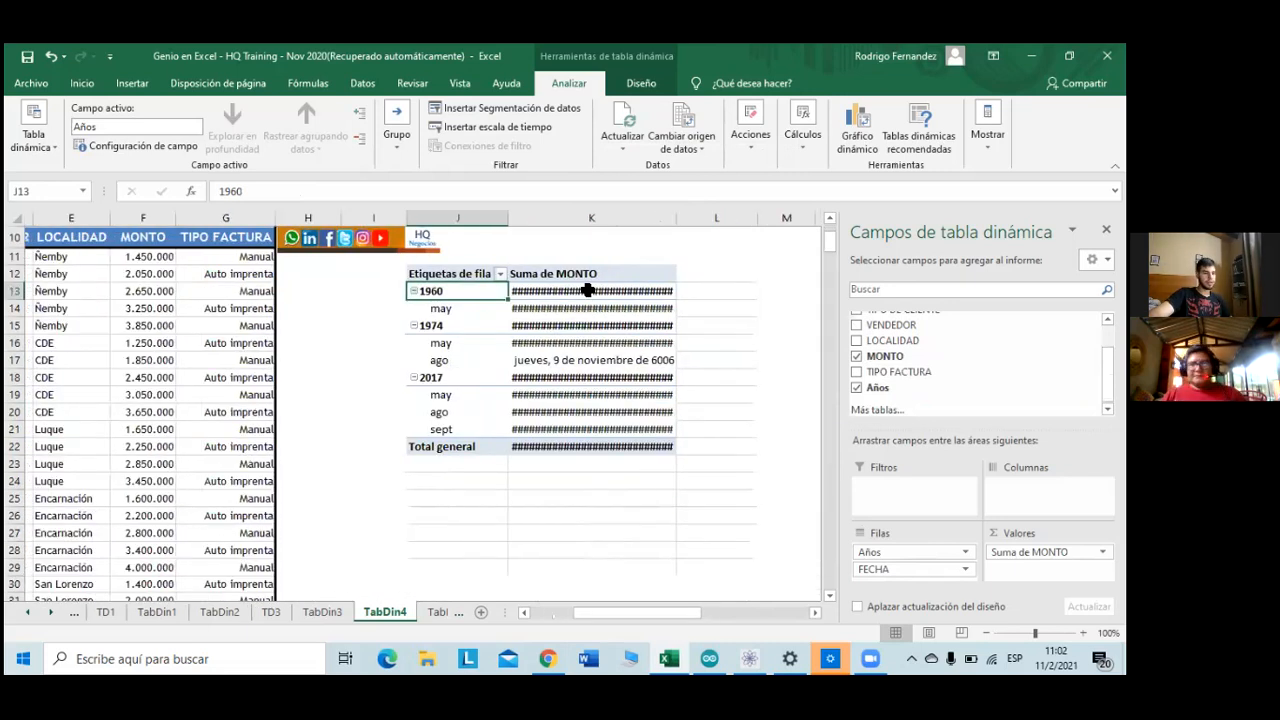
# - Format the Suma de MONTO value field as Número with 0 decimal places and the thousands separator
pyautogui.moveTo(588, 291); pyautogui.dragTo(590, 325)
pyautogui.moveTo(593, 445); pyautogui.dragTo(590, 440)
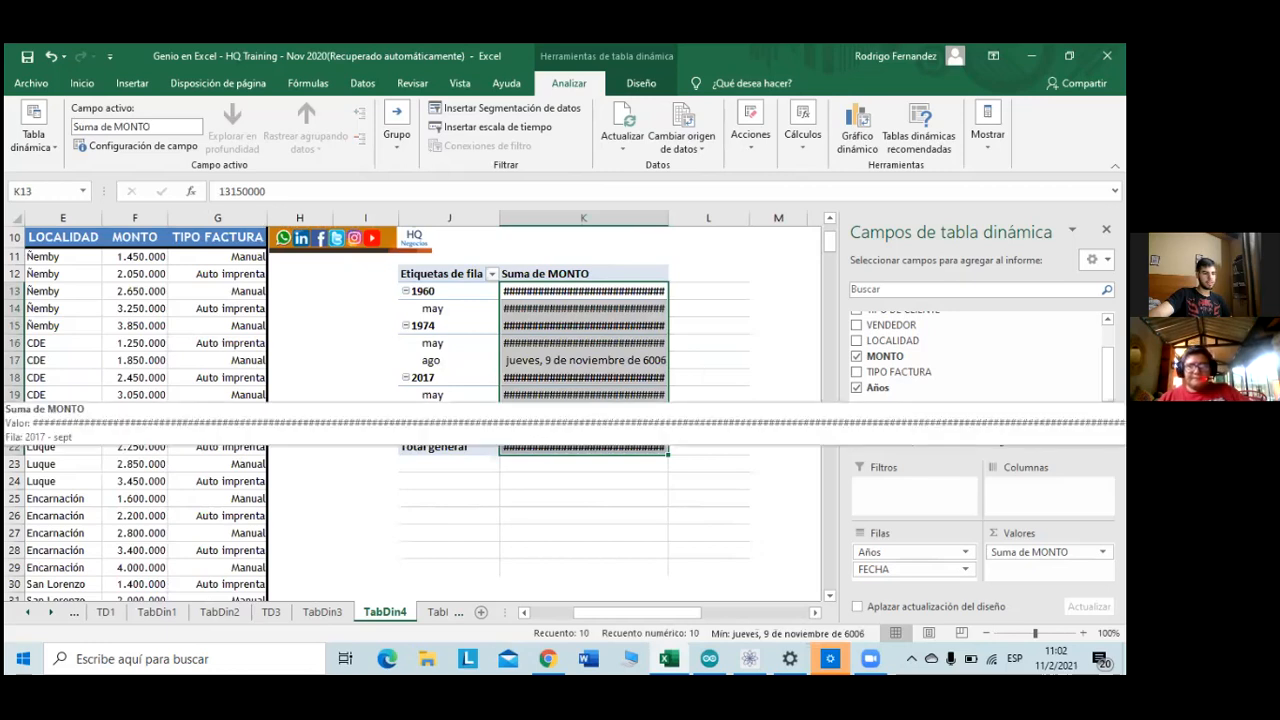
pyautogui.click(592, 397)
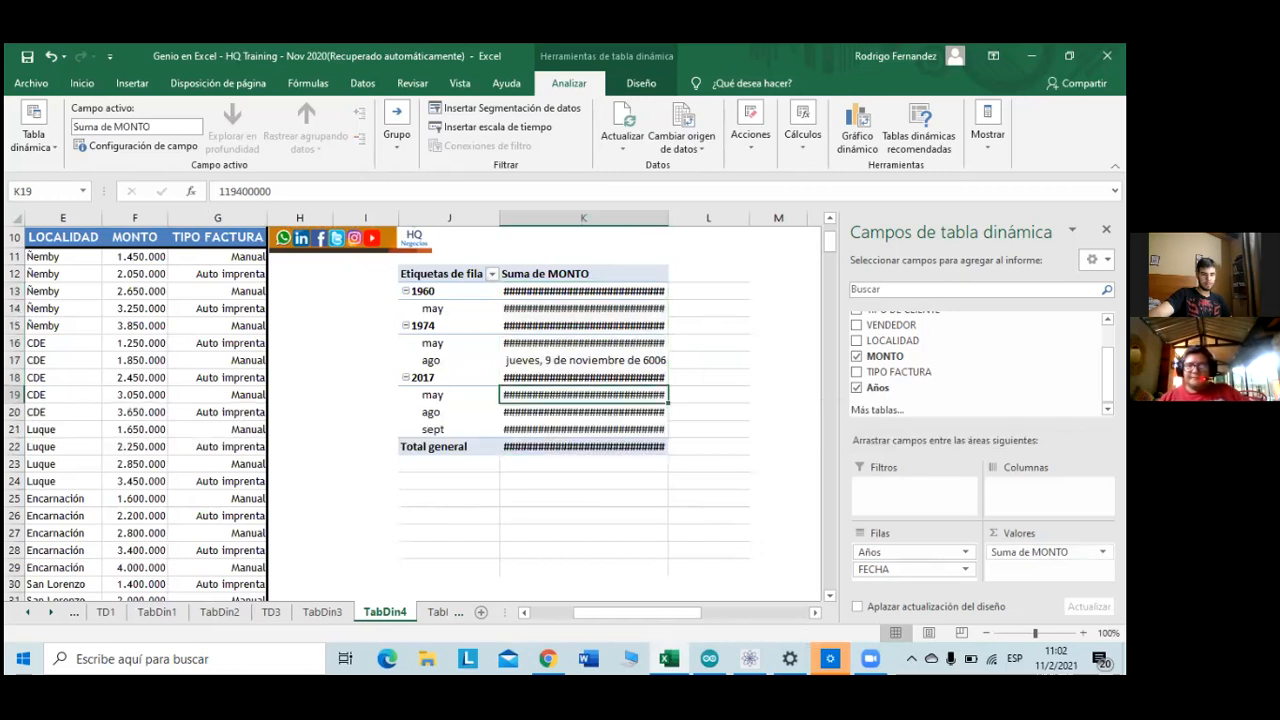
pyautogui.click(1040, 552)
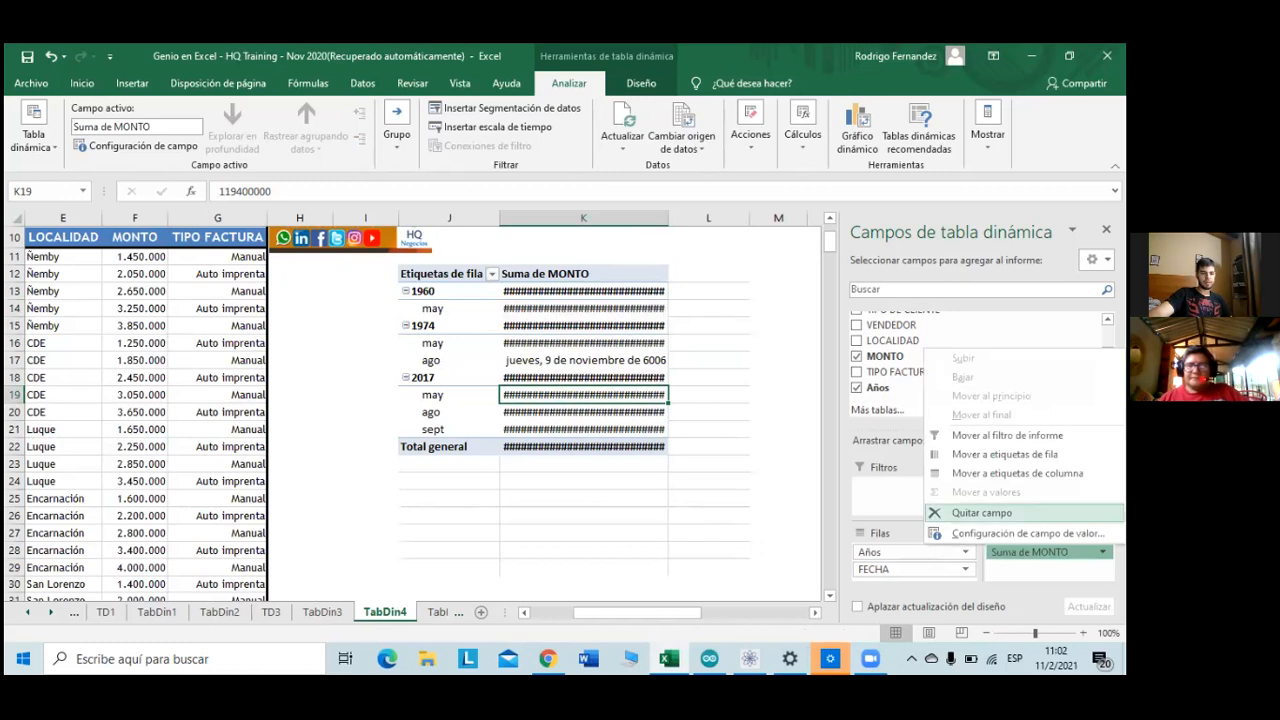
pyautogui.click(1027, 533)
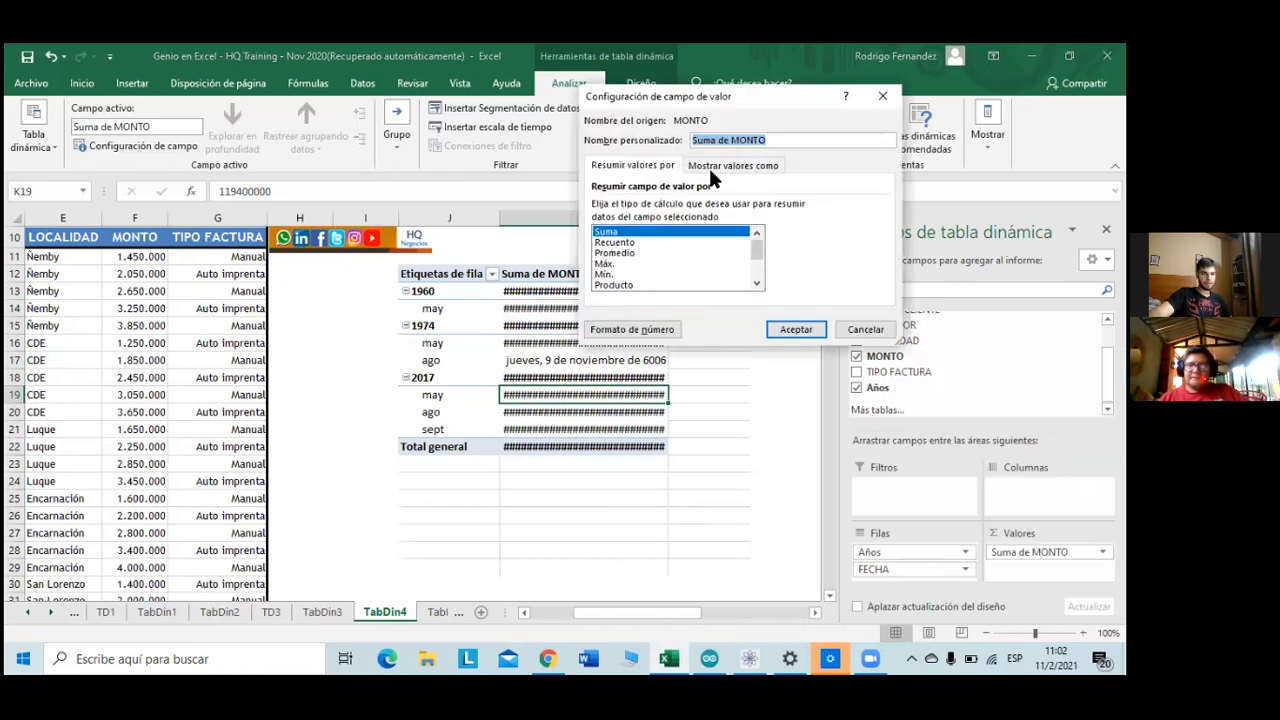
pyautogui.click(647, 338)
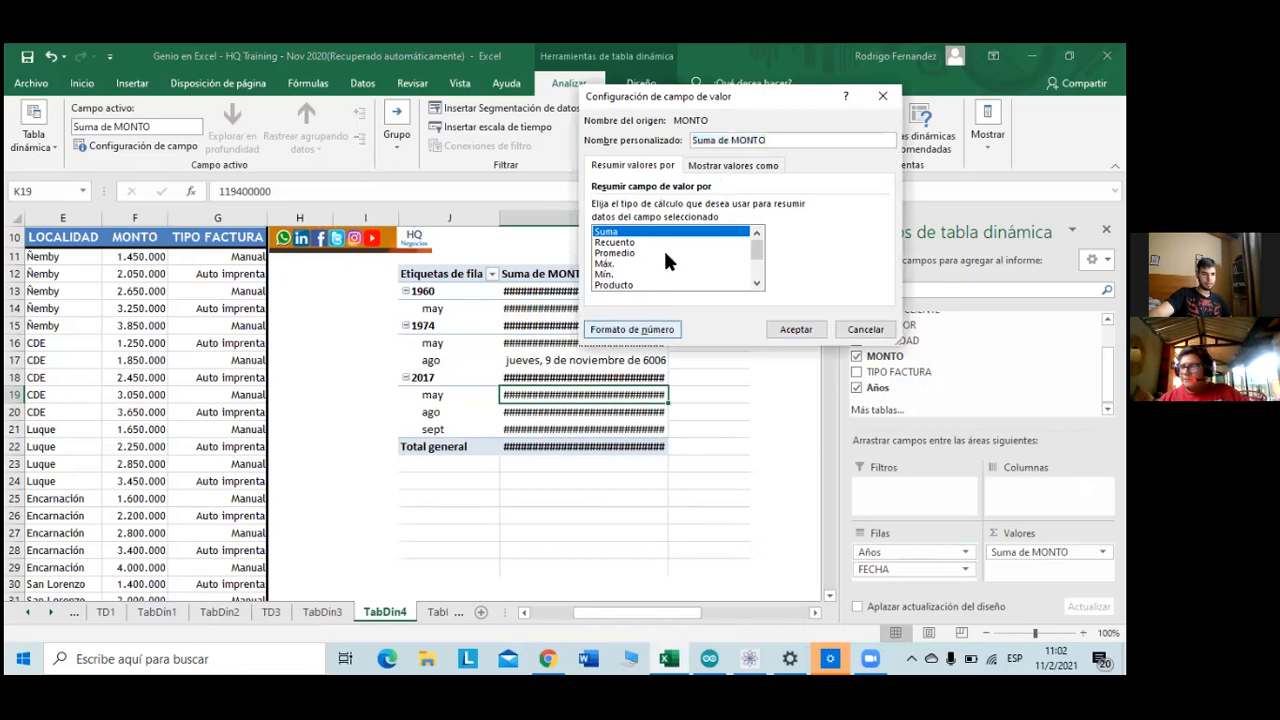
pyautogui.click(555, 131)
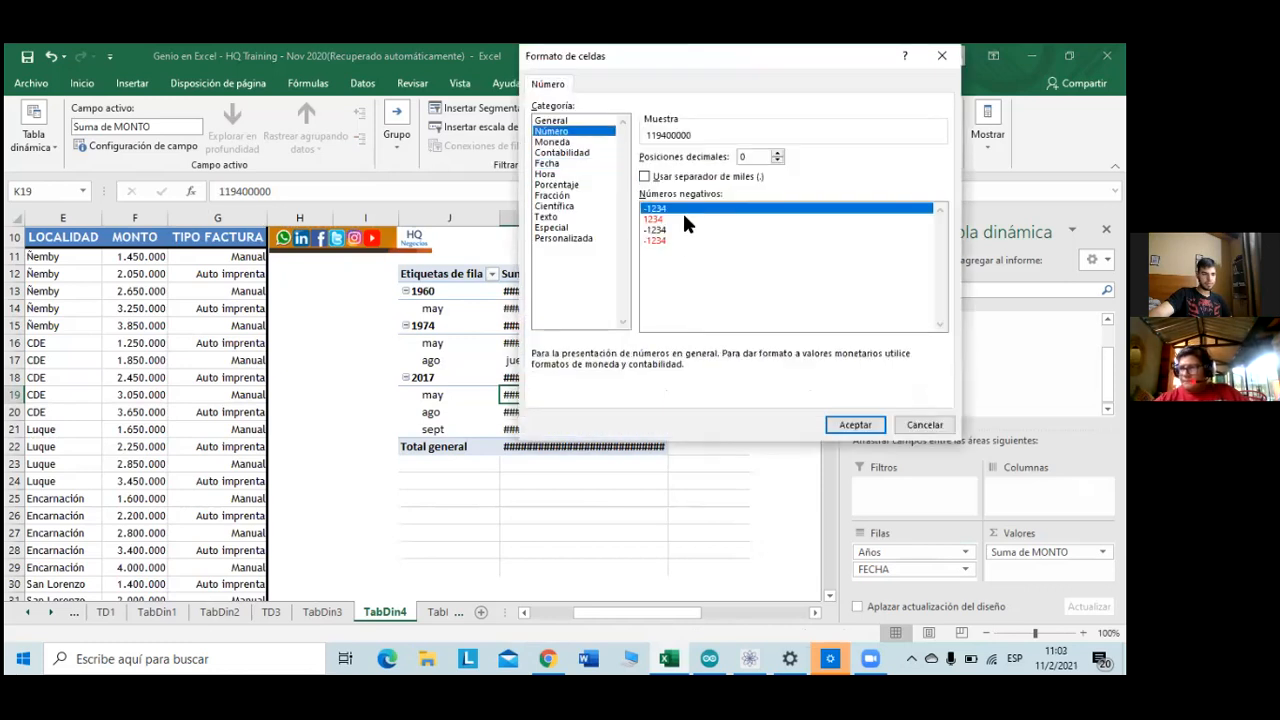
pyautogui.hotkey('alt', 'u')
pyautogui.click(870, 432)
pyautogui.click(791, 333)
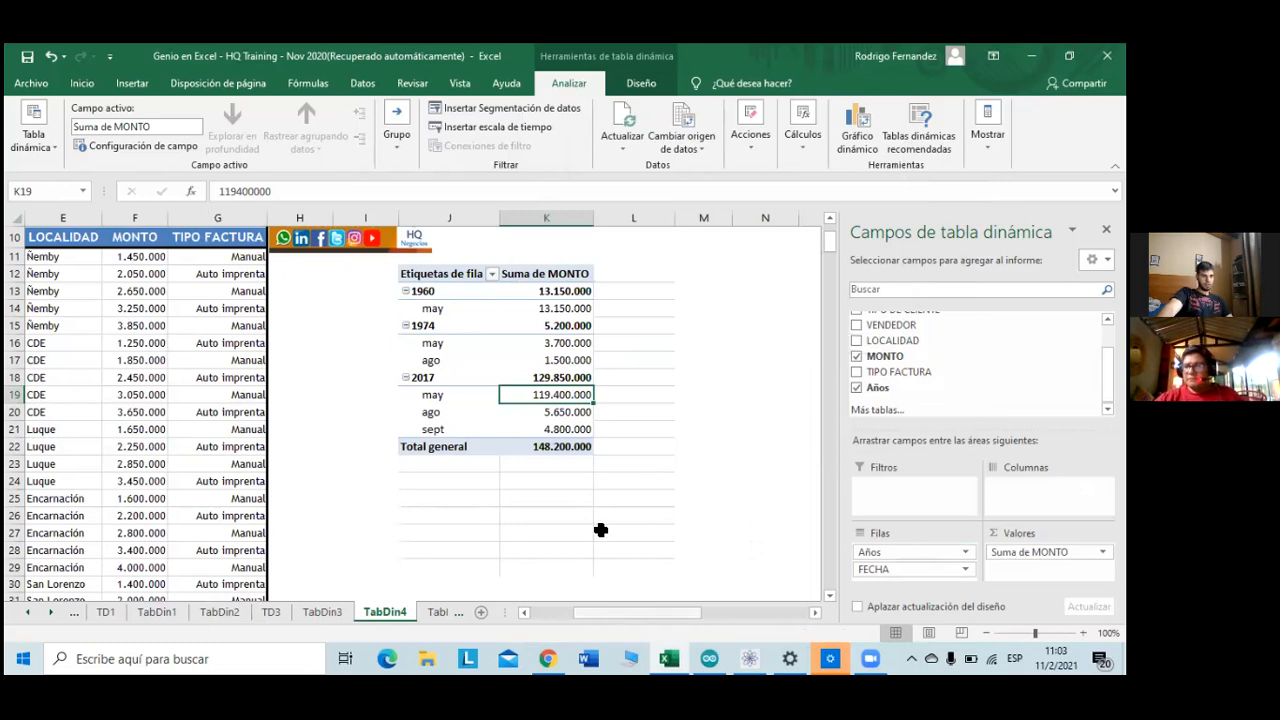
# - Apply a purple pivot table style with a dark header and shaded year rows to TD4
pyautogui.scroll(2, 481, 356)
pyautogui.hscroll(-4, 481, 356)
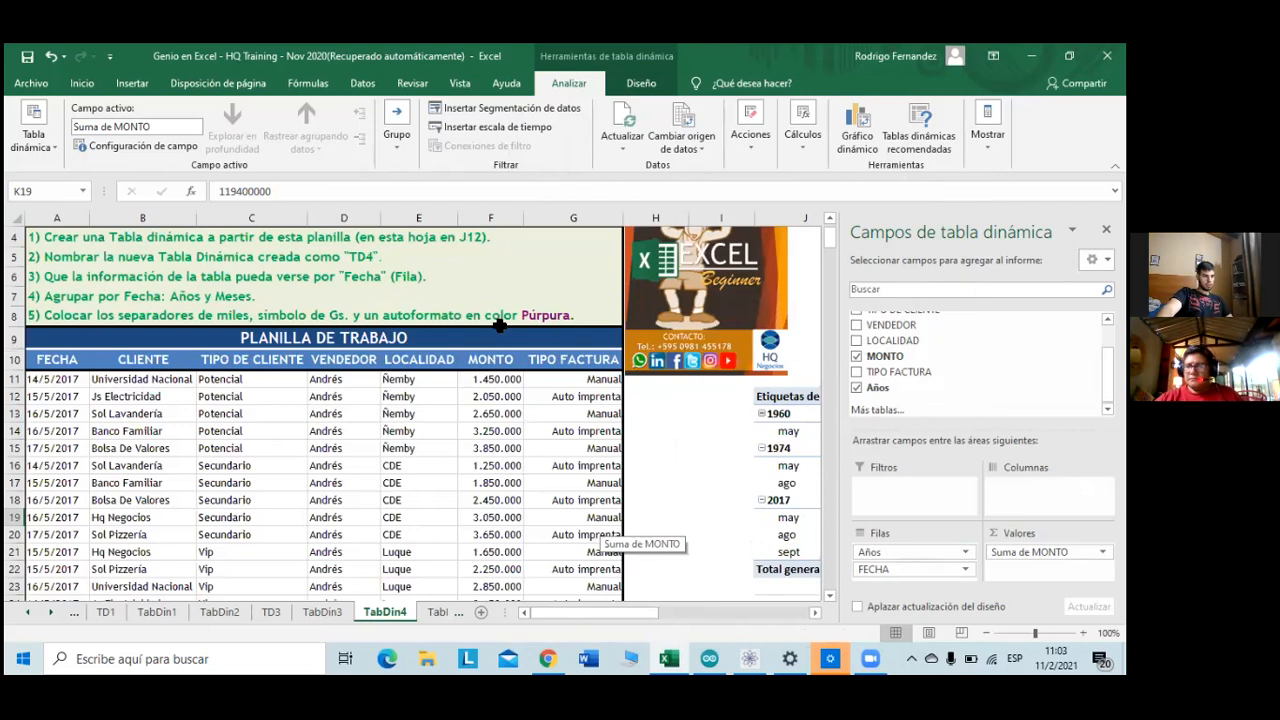
pyautogui.moveTo(616, 611); pyautogui.dragTo(648, 611)
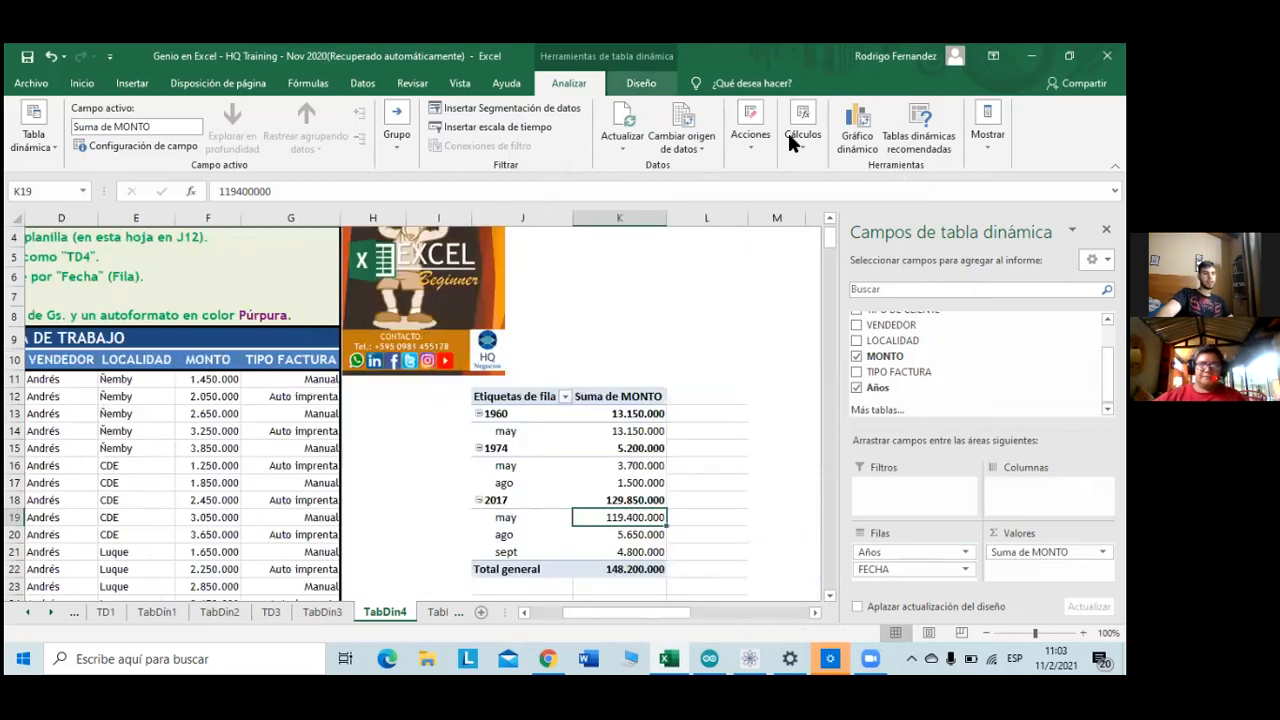
pyautogui.click(641, 84)
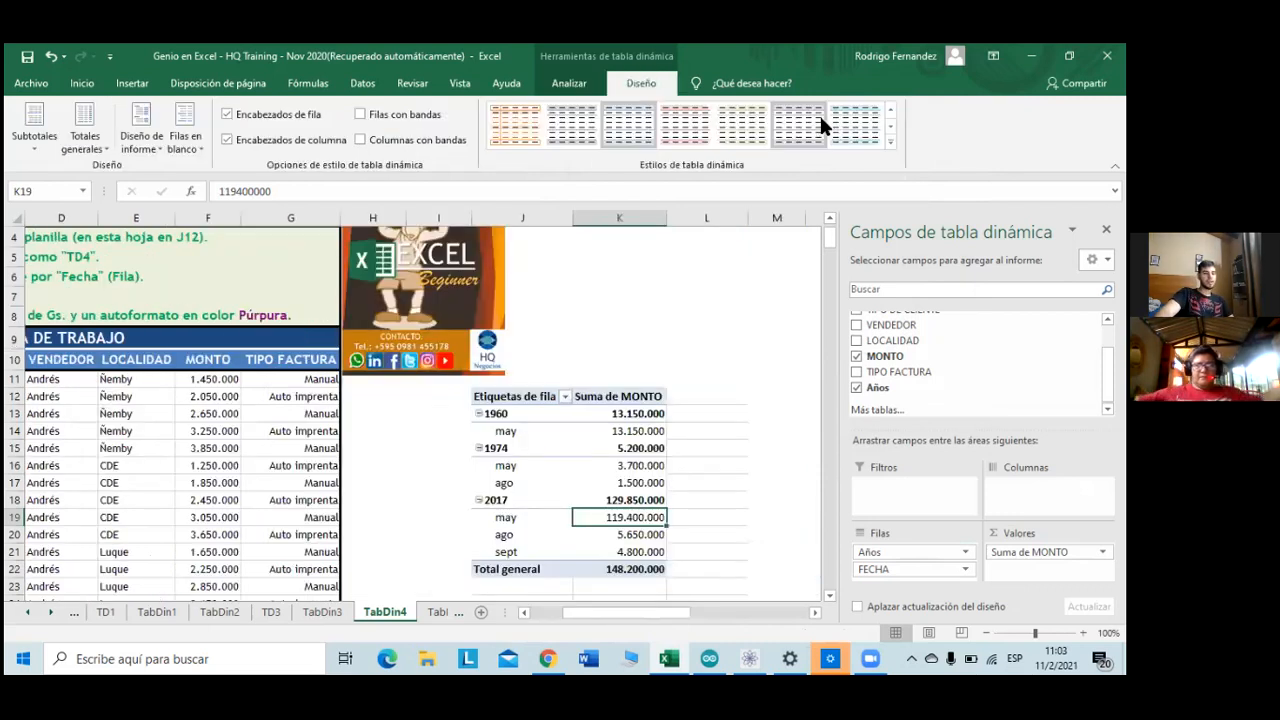
pyautogui.click(891, 142)
pyautogui.click(740, 395)
pyautogui.scroll(-2, 692, 395)
pyautogui.scroll(2, 692, 395)
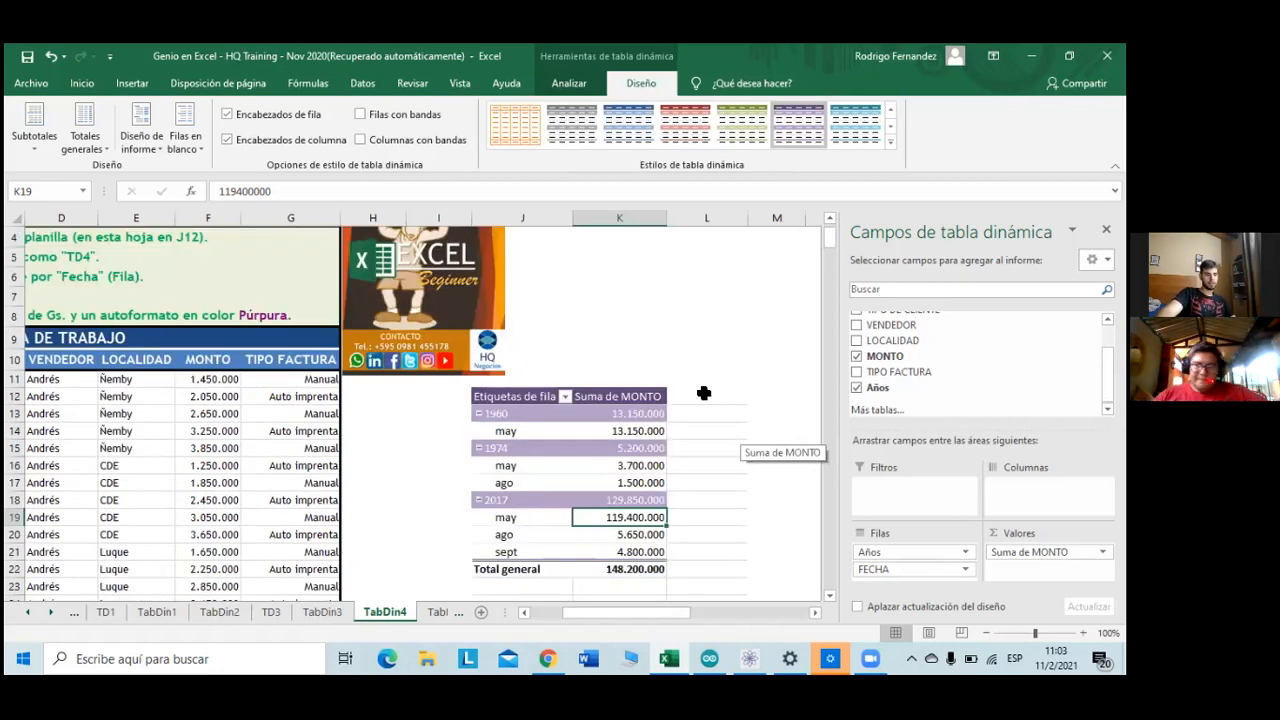
pyautogui.scroll(1, 704, 393)
pyautogui.scroll(-2, 704, 393)
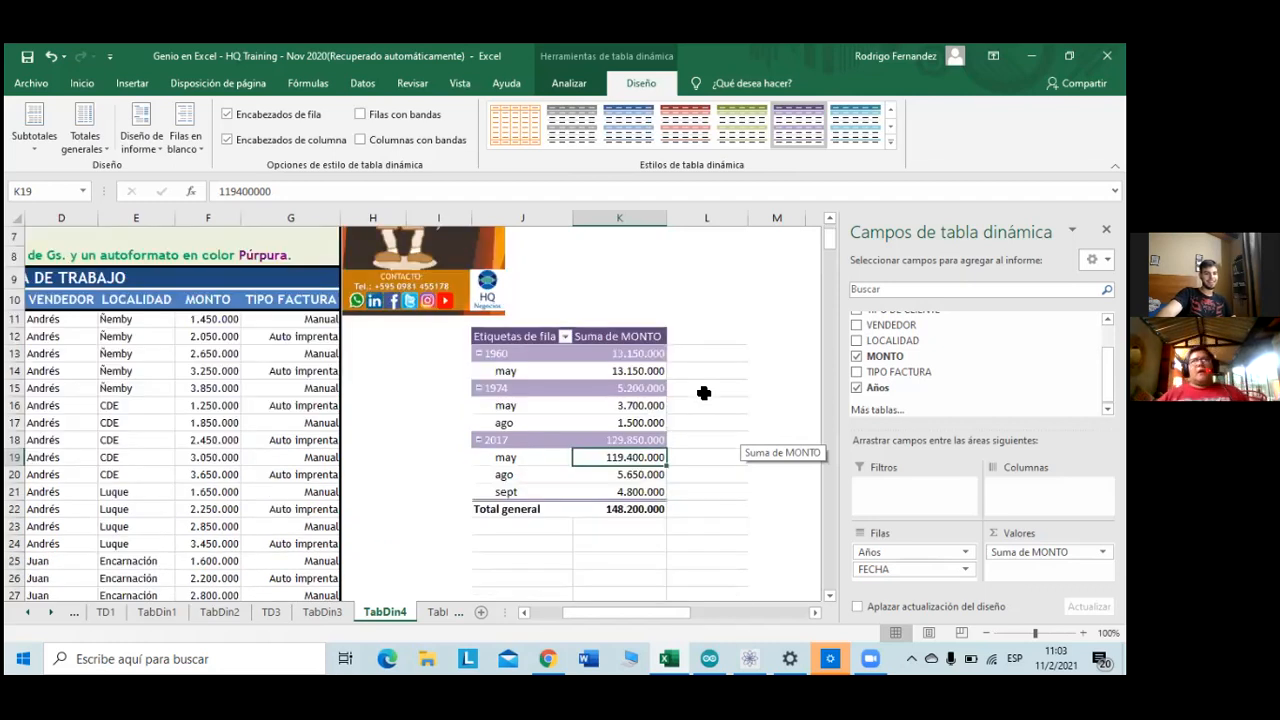
pyautogui.scroll(-1, 704, 393)
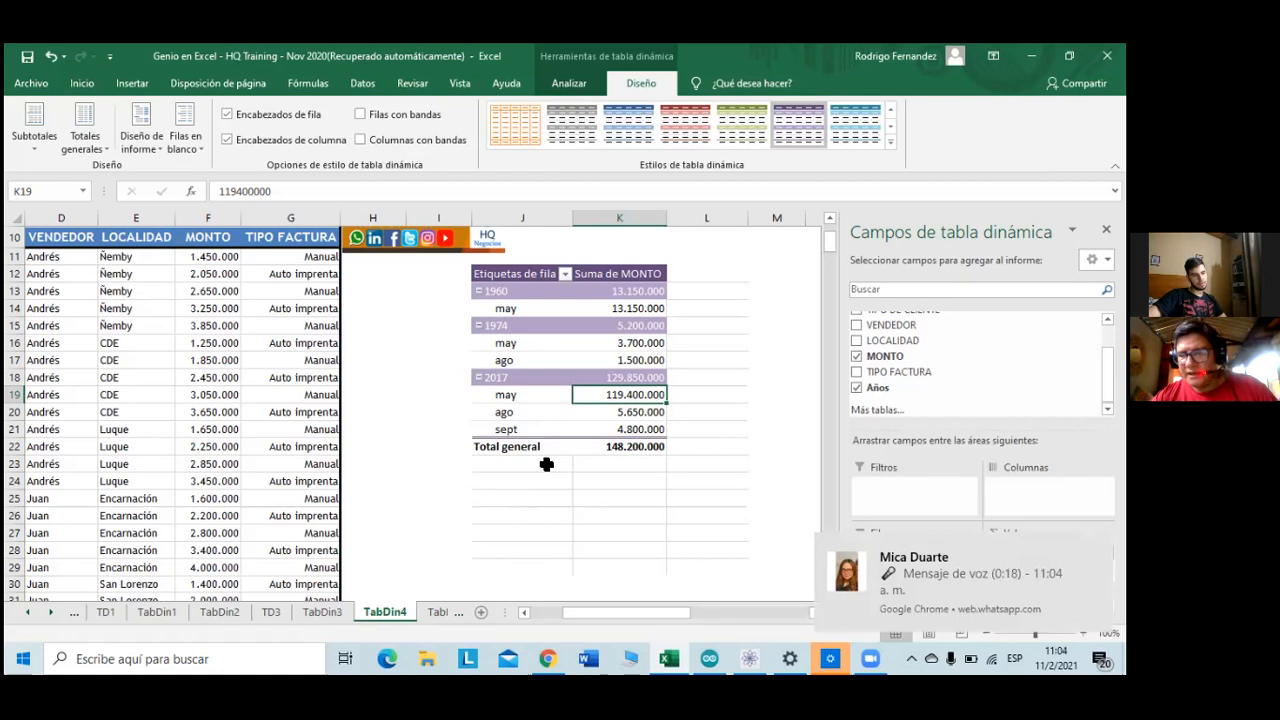
pyautogui.moveTo(597, 451); pyautogui.dragTo(590, 287)
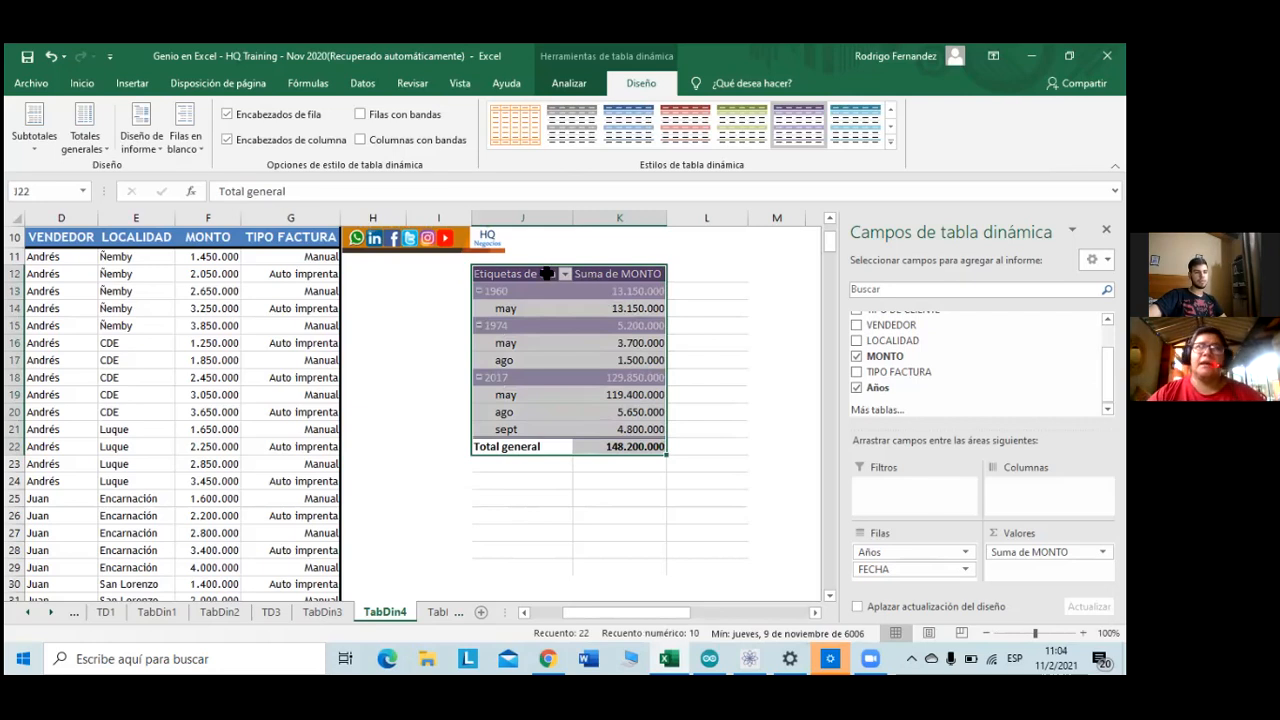
pyautogui.click(588, 274)
pyautogui.moveTo(499, 272); pyautogui.dragTo(626, 447)
pyautogui.click(626, 446)
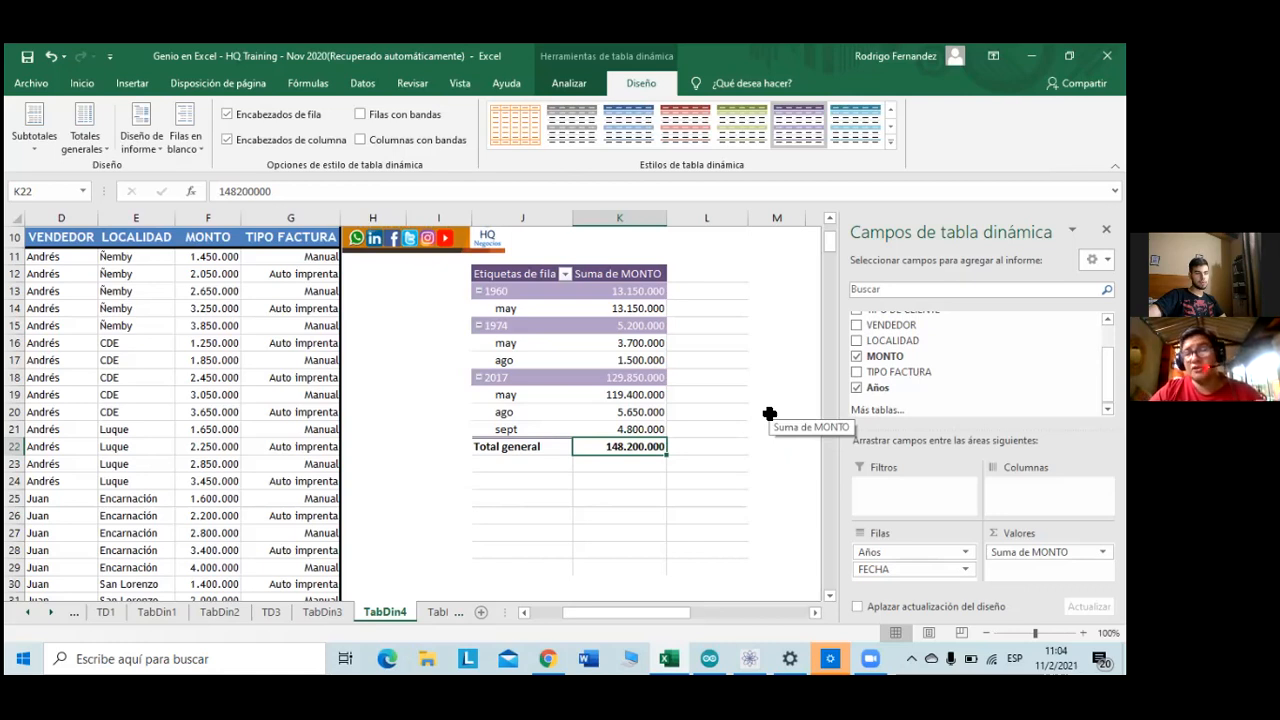
pyautogui.click(640, 395)
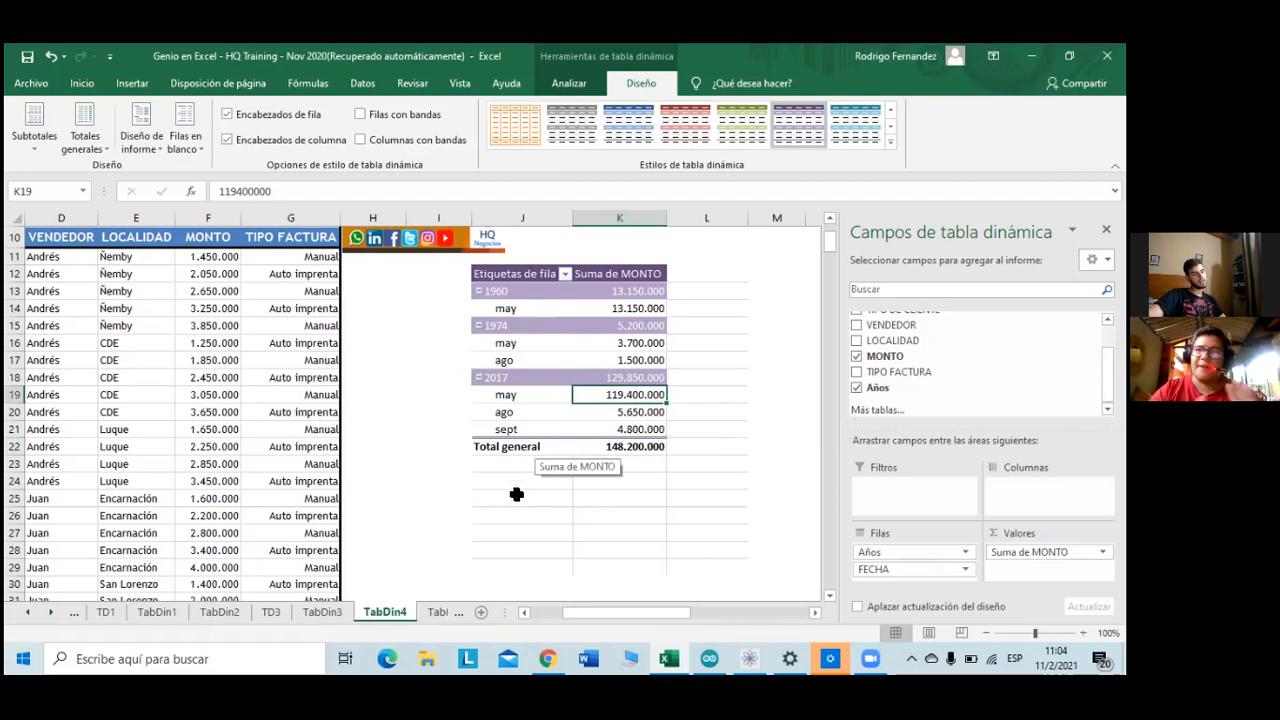
# - Check the list of years offered by the pivot's row label filter, down to its last entry, and close it without filtering
pyautogui.scroll(3, 152, 426)
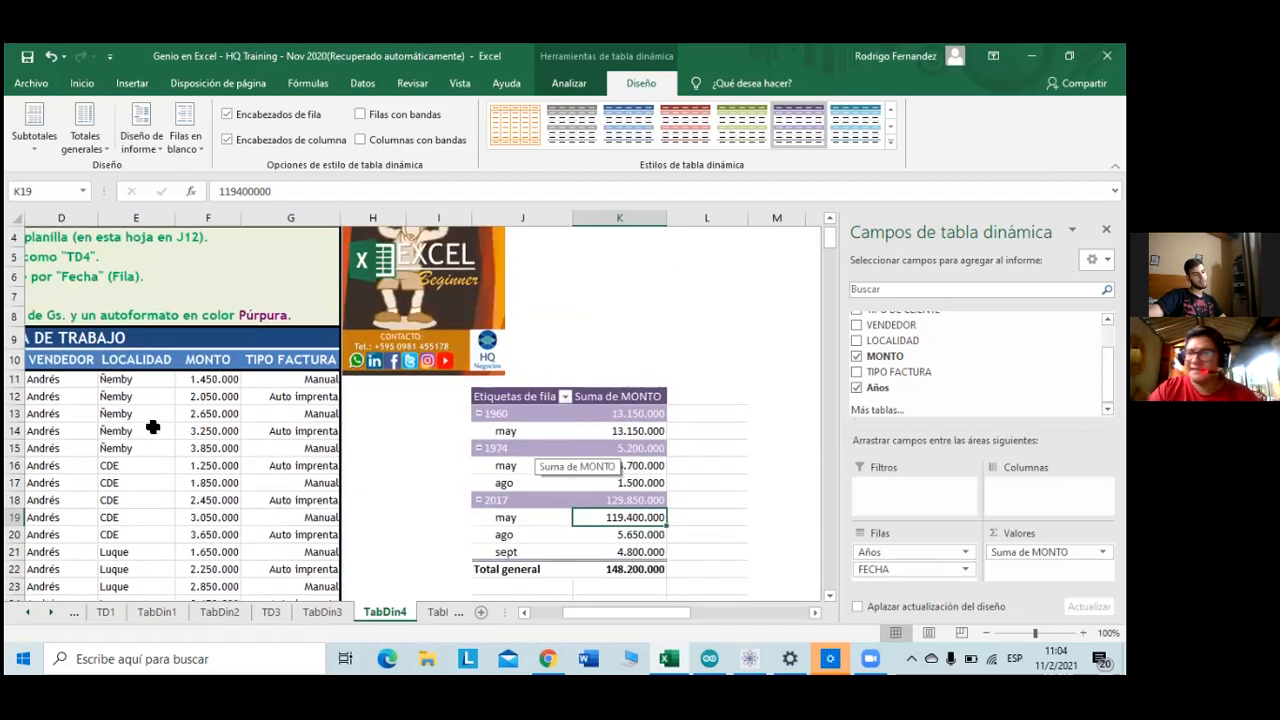
pyautogui.scroll(-2, 152, 426)
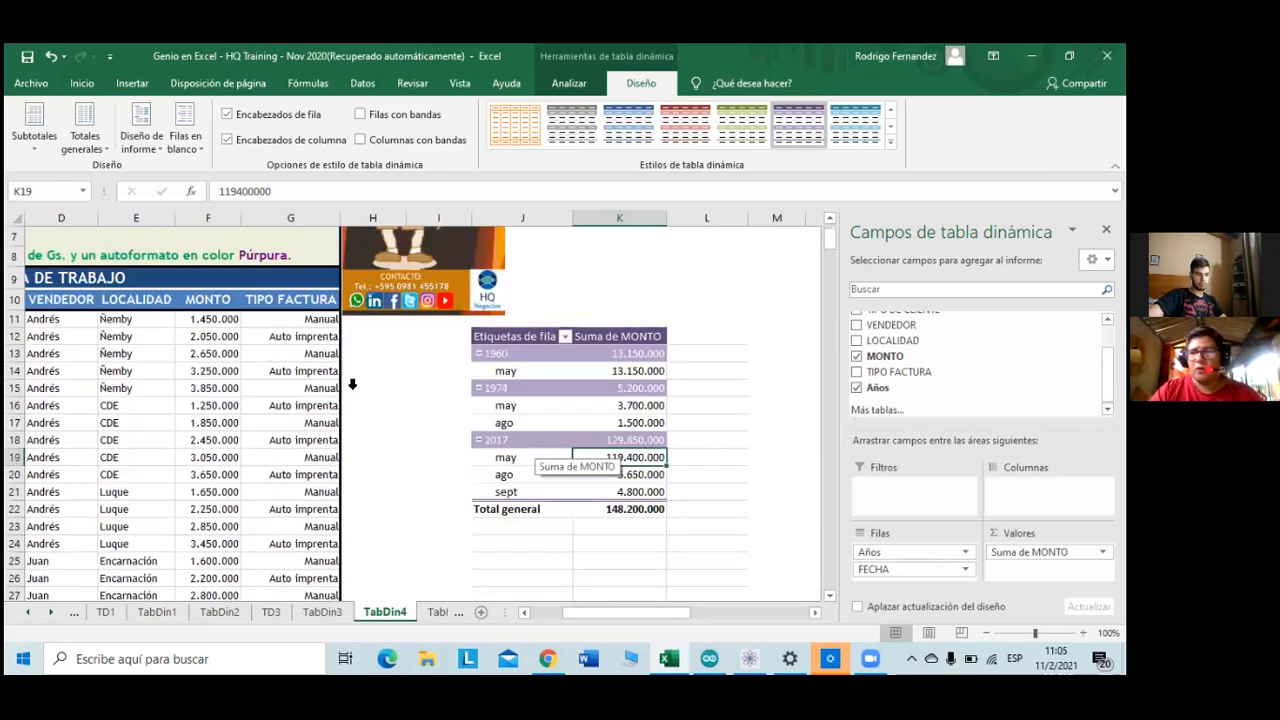
pyautogui.click(565, 337)
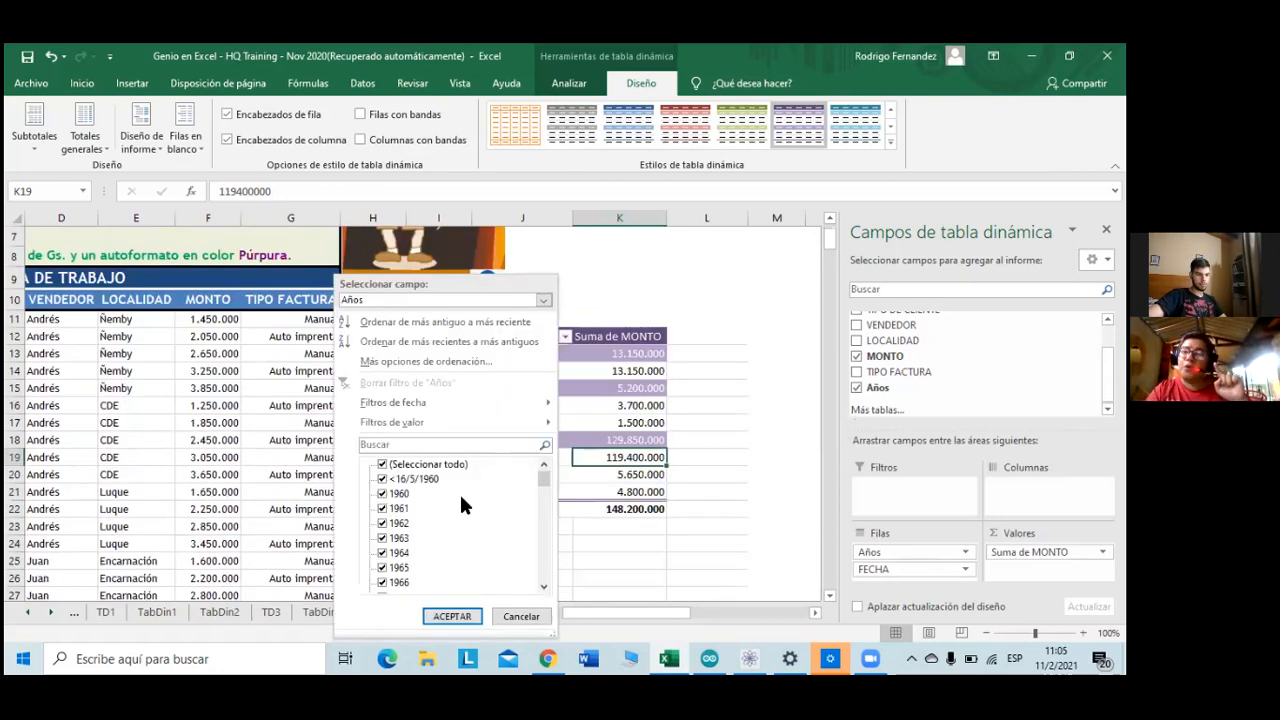
pyautogui.scroll(-4, 455, 499)
pyautogui.scroll(-10, 455, 499)
pyautogui.scroll(-3, 463, 484)
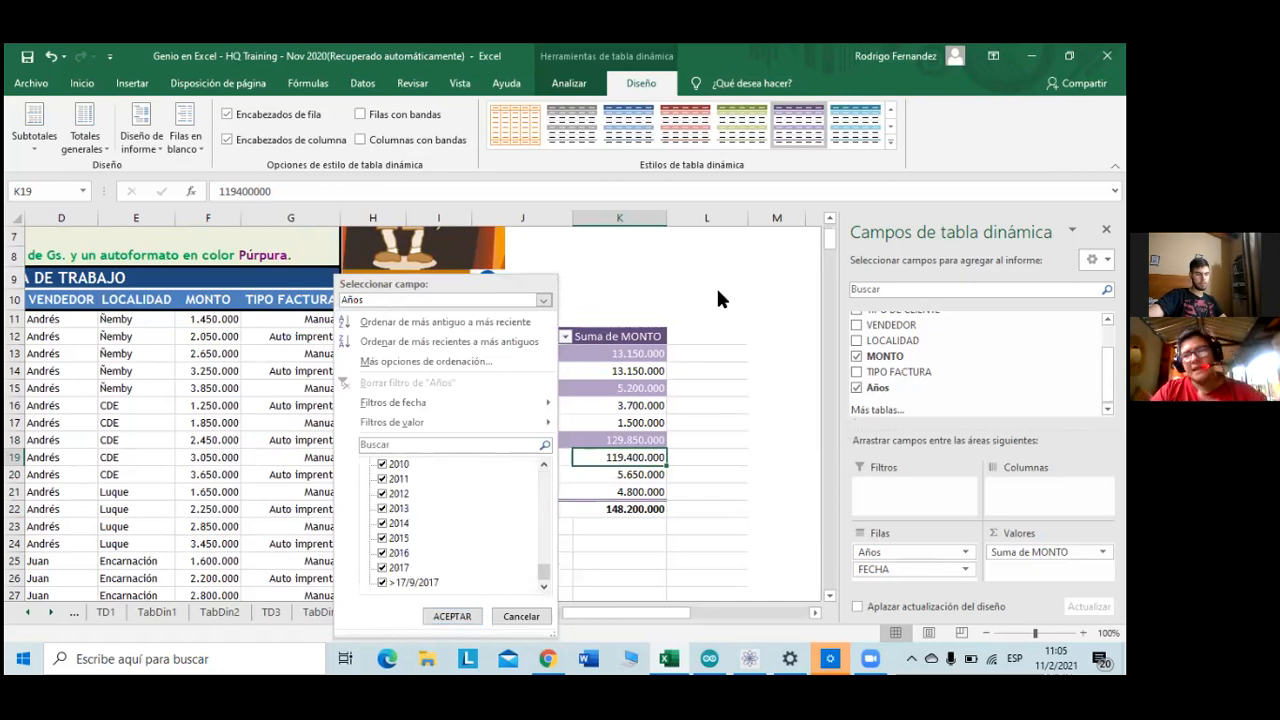
pyautogui.click(681, 377)
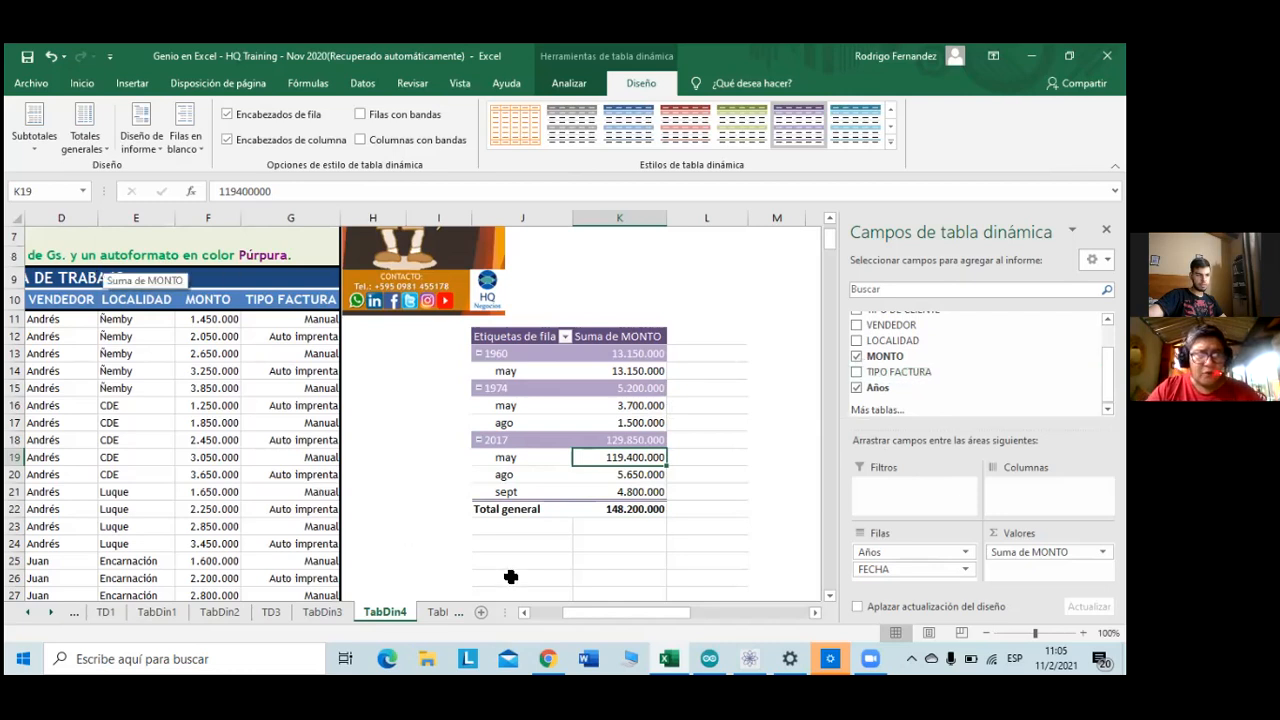
# - Replace the first FECHA date of the source table, in cell A11, with 1/1/2019
pyautogui.hscroll(-3, 496, 575)
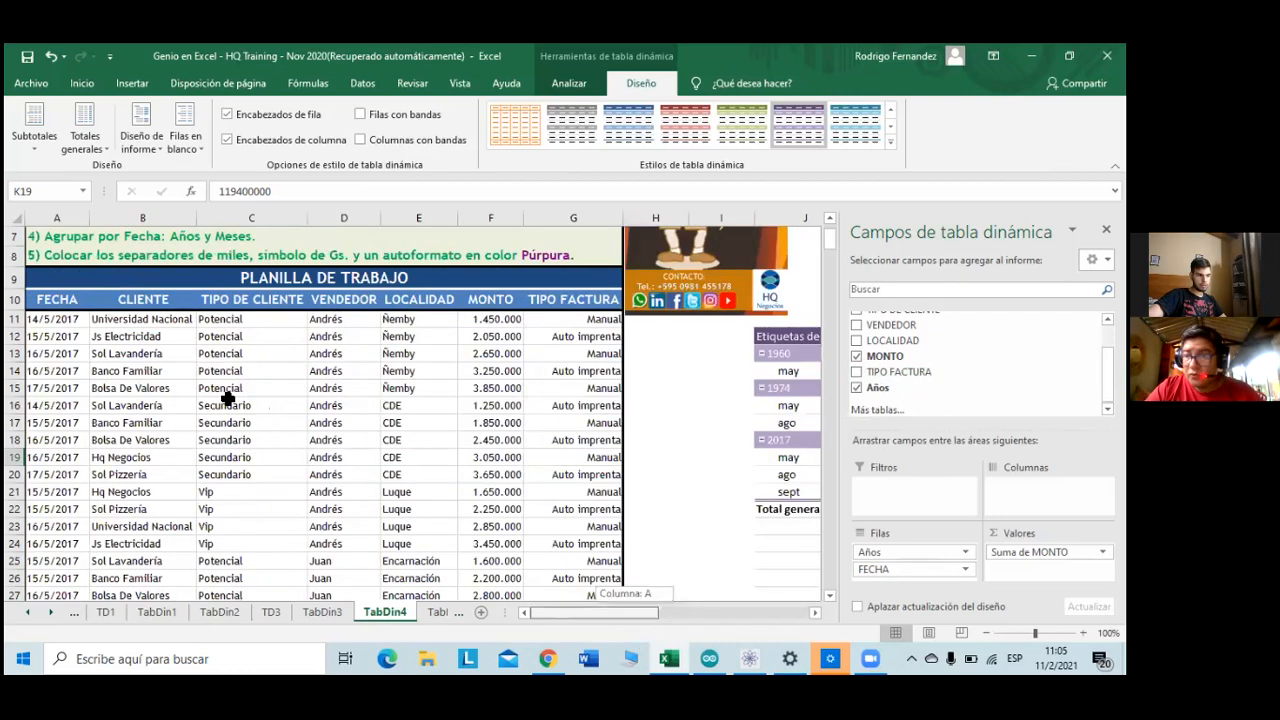
pyautogui.scroll(2, 56, 296)
pyautogui.scroll(-1, 51, 291)
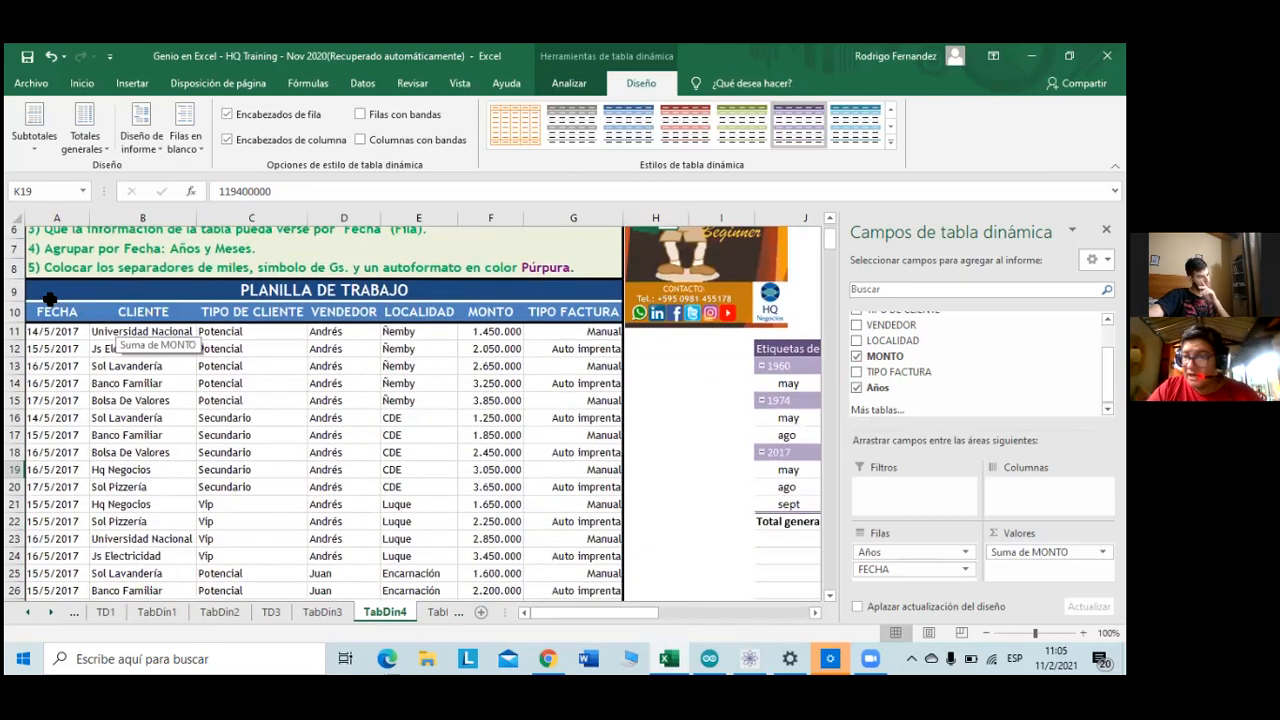
pyautogui.scroll(-1, 51, 296)
pyautogui.scroll(1, 50, 299)
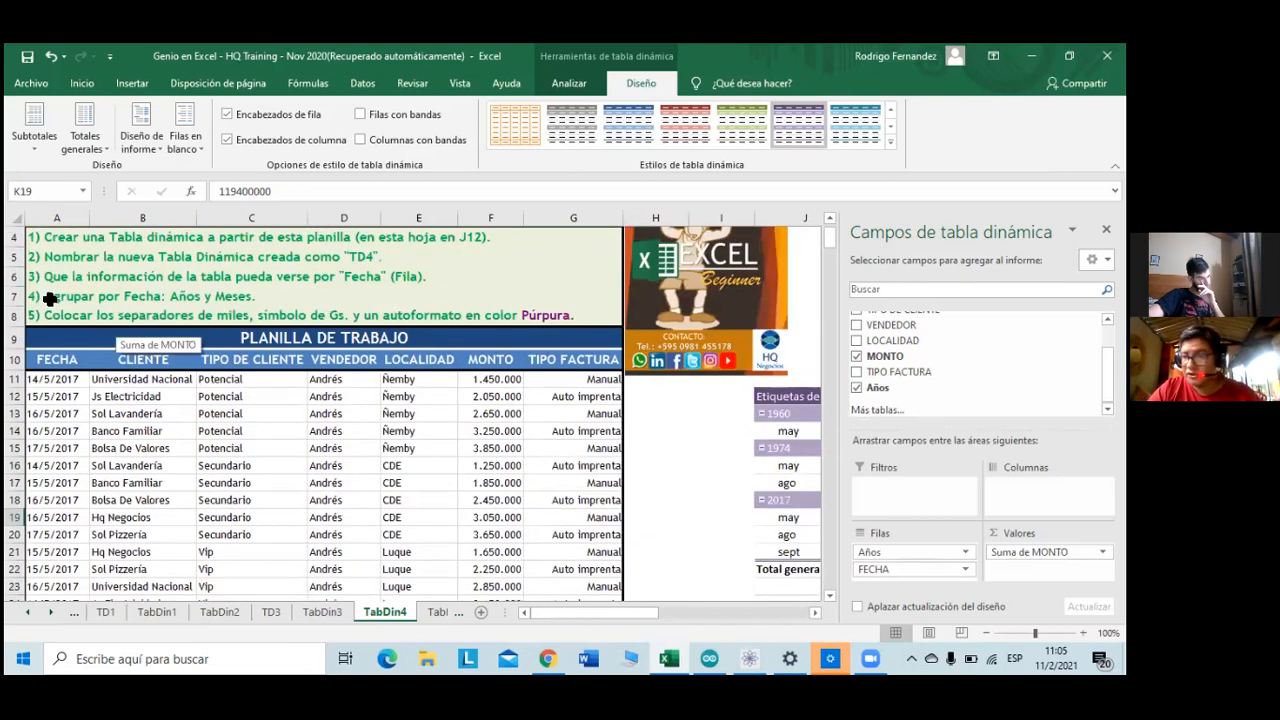
pyautogui.scroll(1, 44, 333)
pyautogui.scroll(-2, 44, 333)
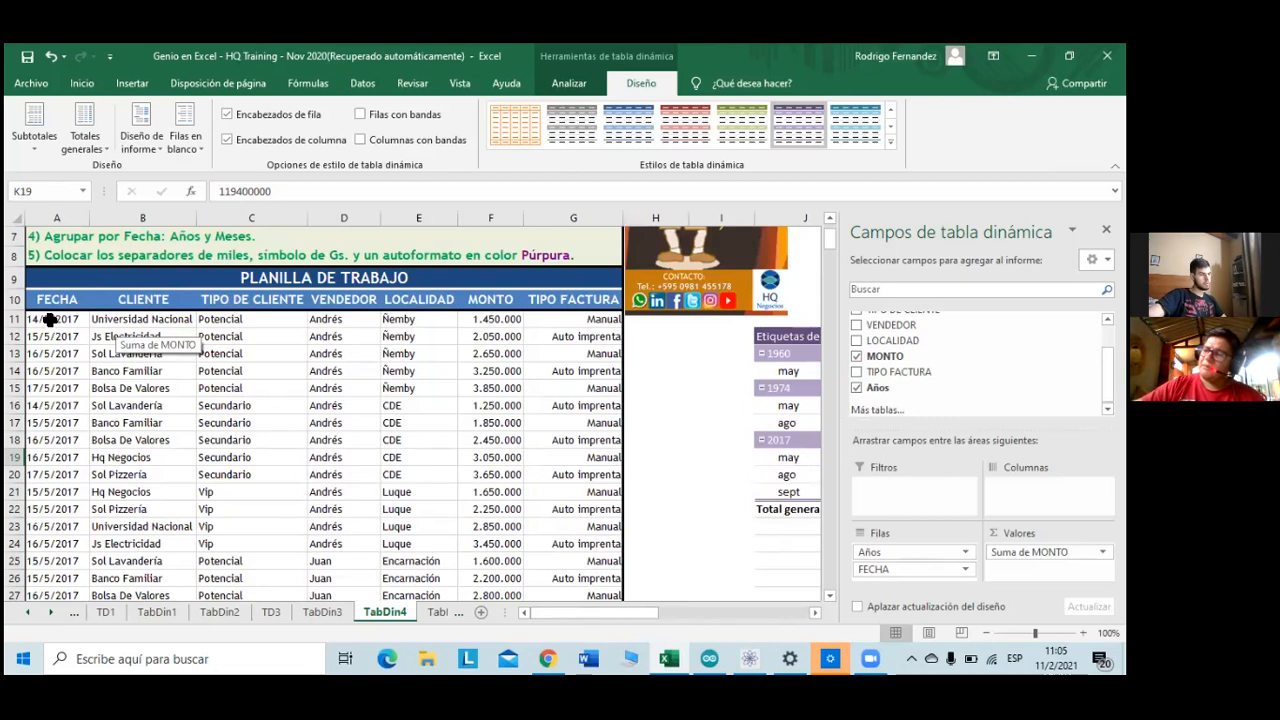
pyautogui.click(38, 320)
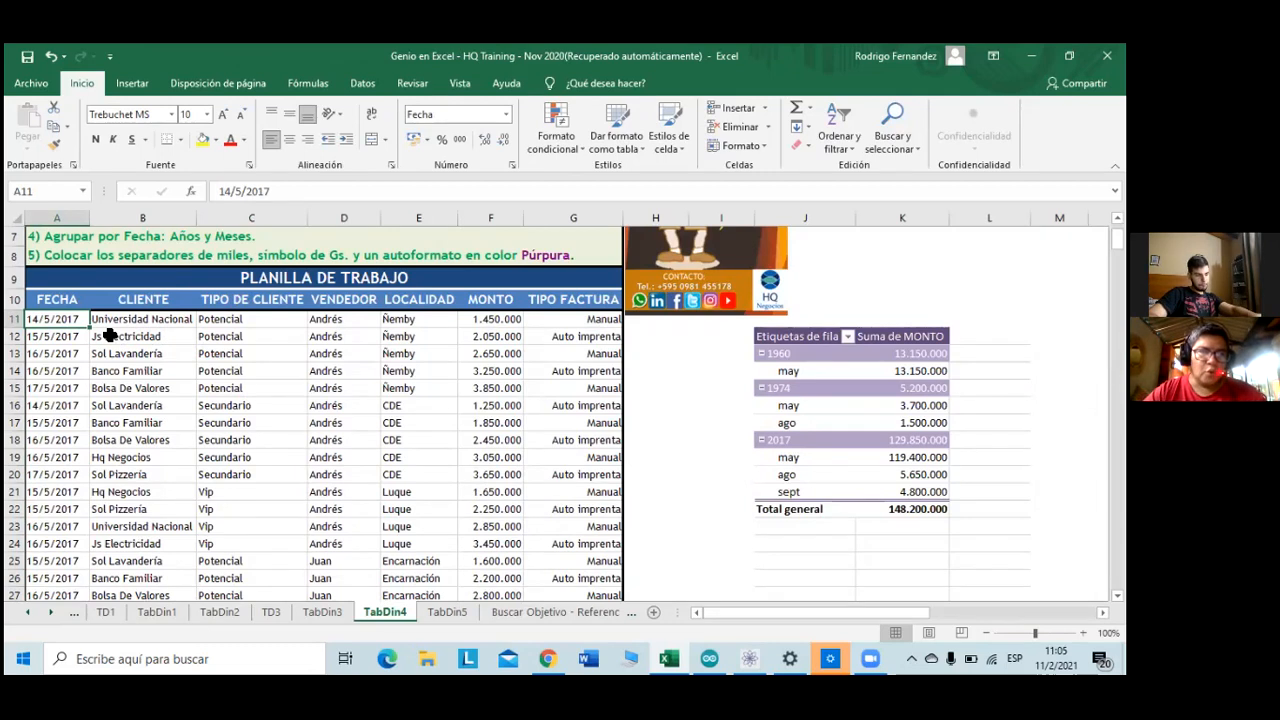
pyautogui.write('1/1/2019')
pyautogui.press('Return')
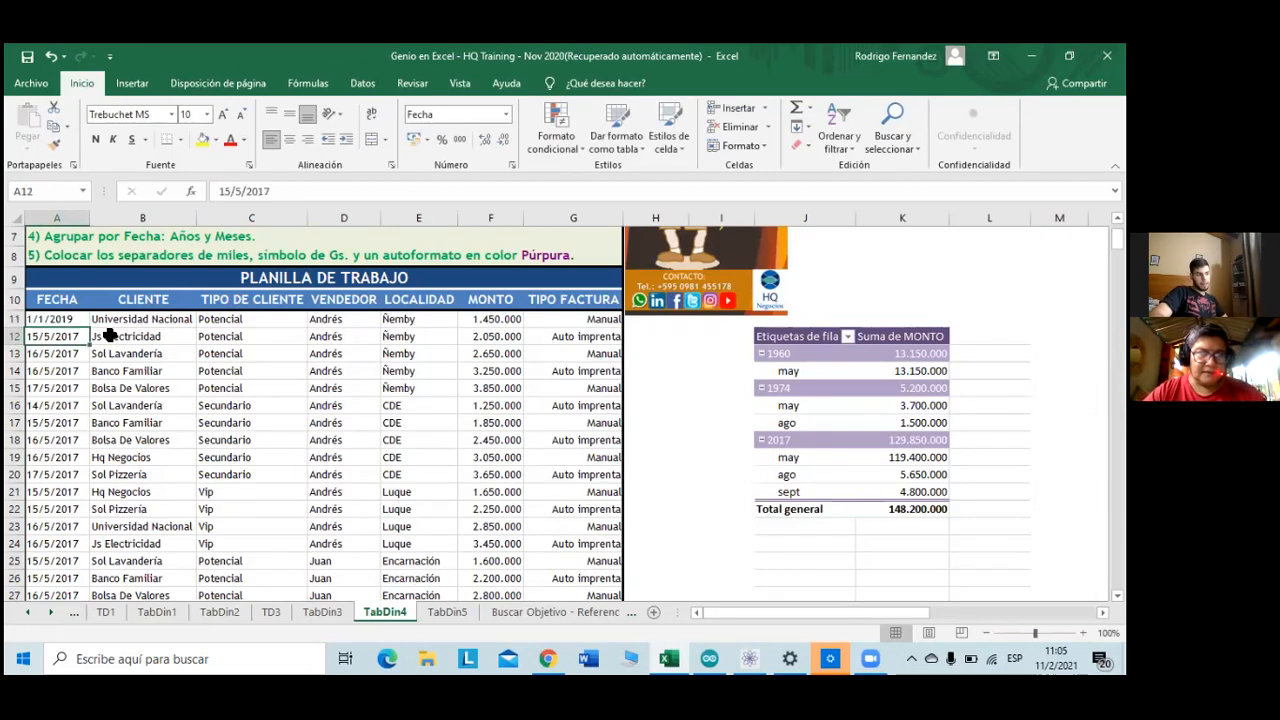
pyautogui.press('Up')
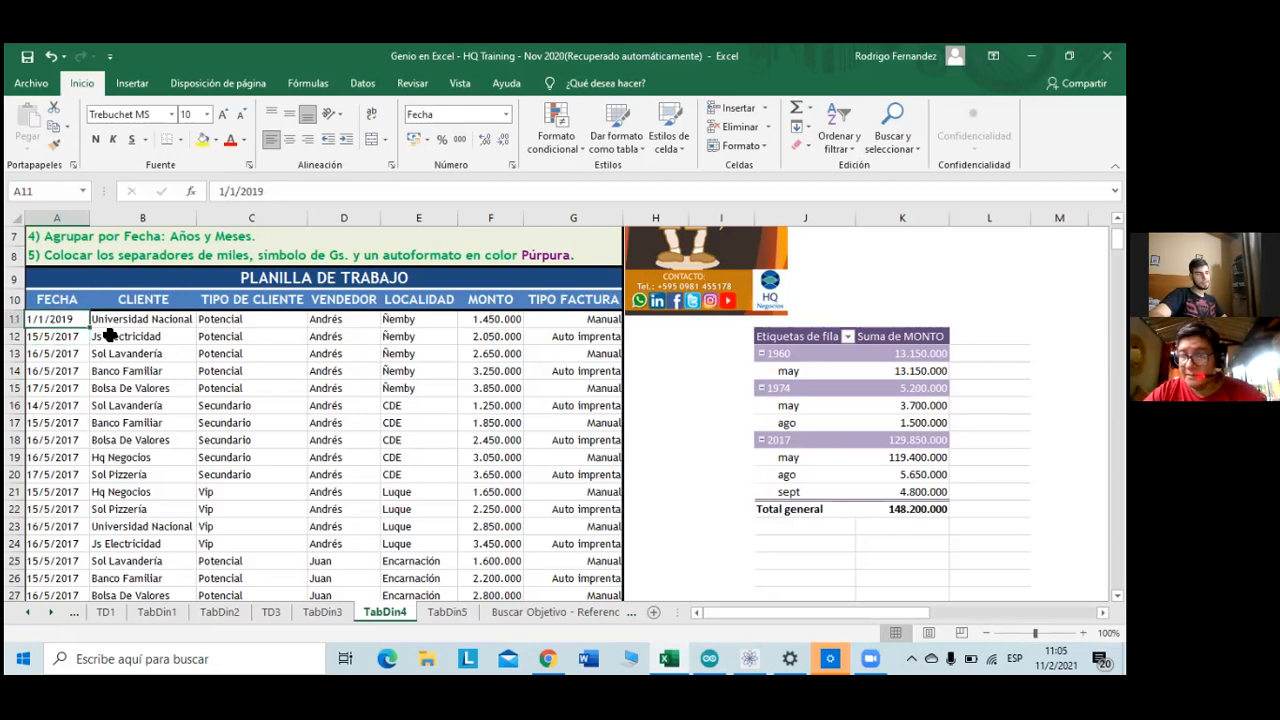
pyautogui.press('Right')
pyautogui.press('Left')
pyautogui.press('Down')
pyautogui.press('Up')
pyautogui.press('Right')
pyautogui.press('Left')
pyautogui.press('Down')
pyautogui.press('Up')
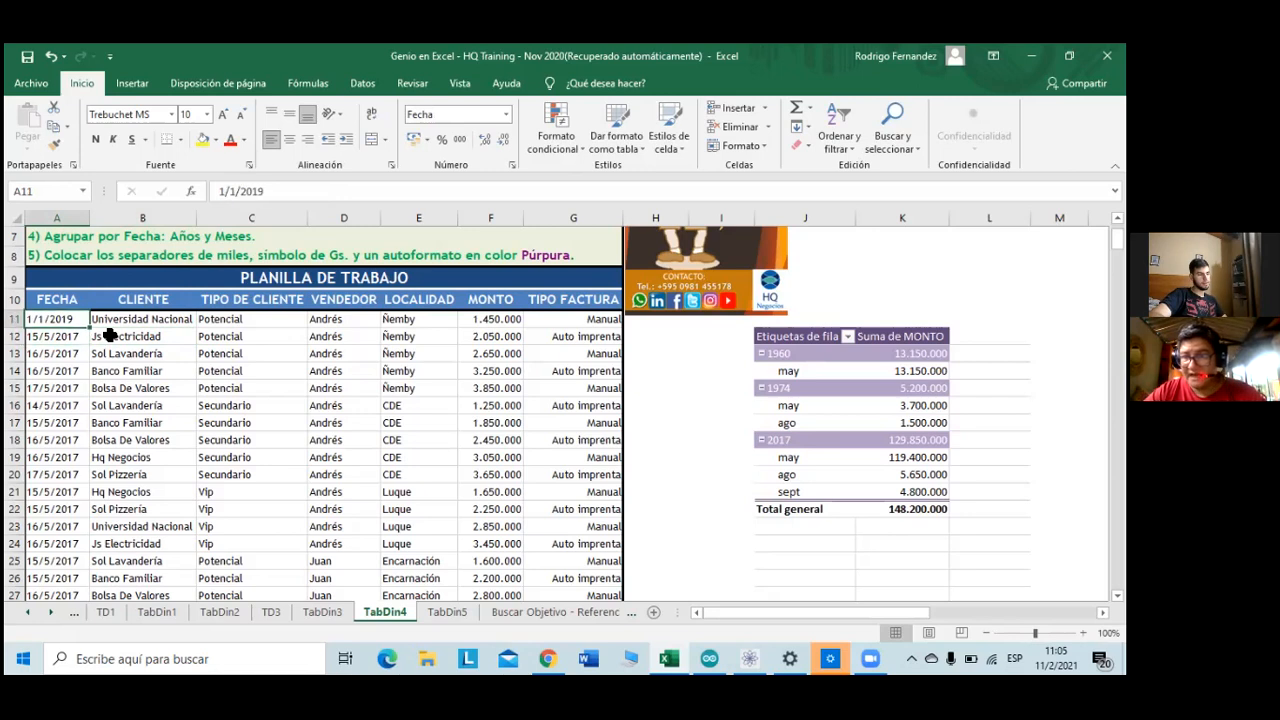
# - Fill the FECHA column from A11 down to the table's last row, A67, as a date series advancing by months
pyautogui.doubleClick(52, 322)
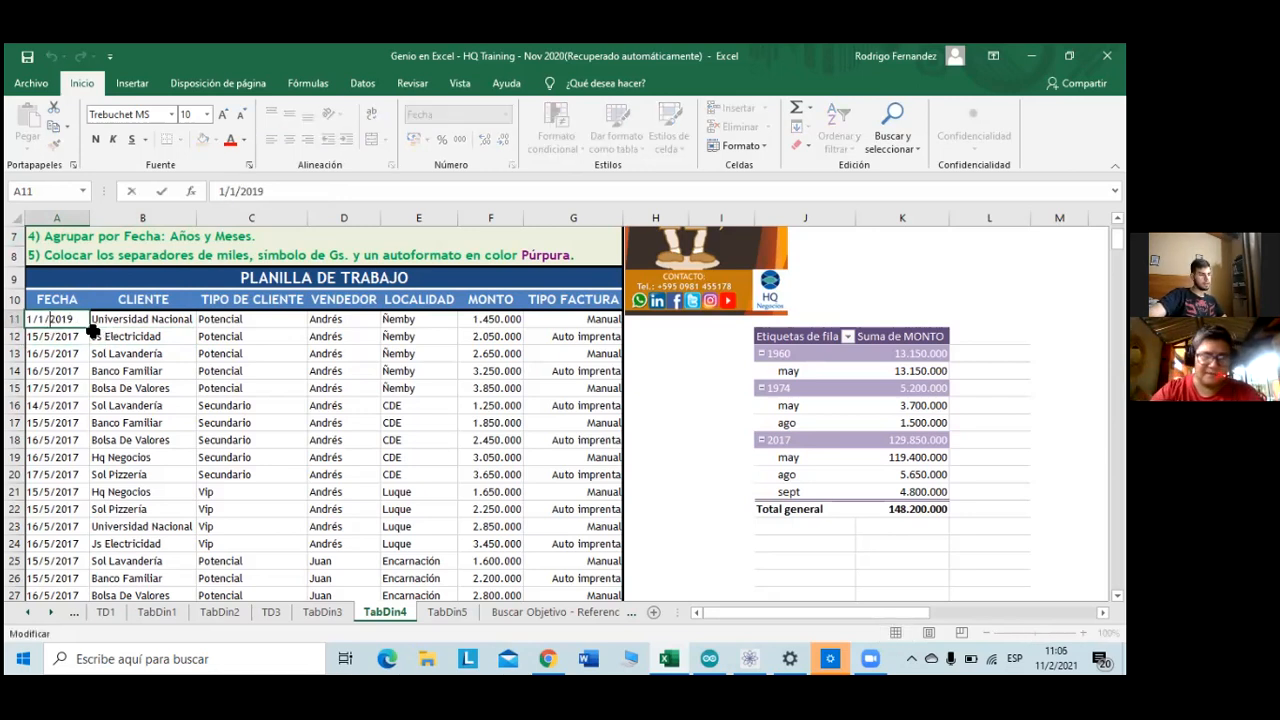
pyautogui.press('Escape')
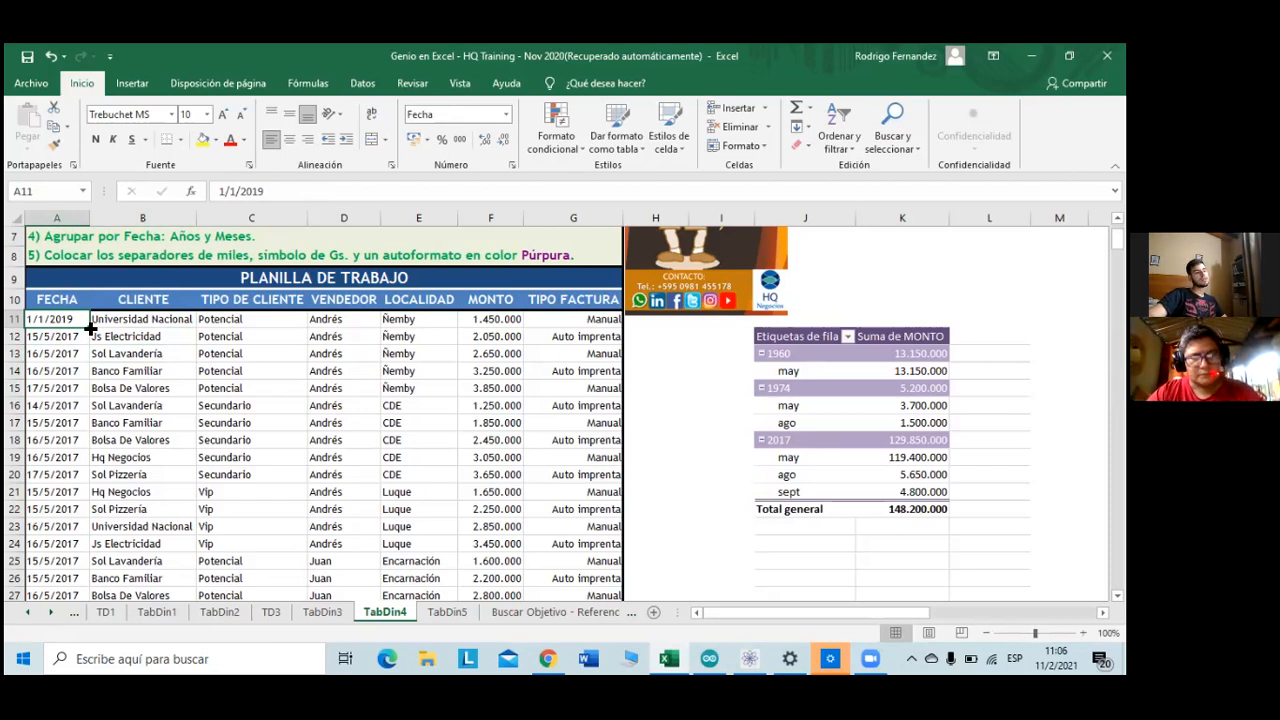
pyautogui.doubleClick(91, 327)
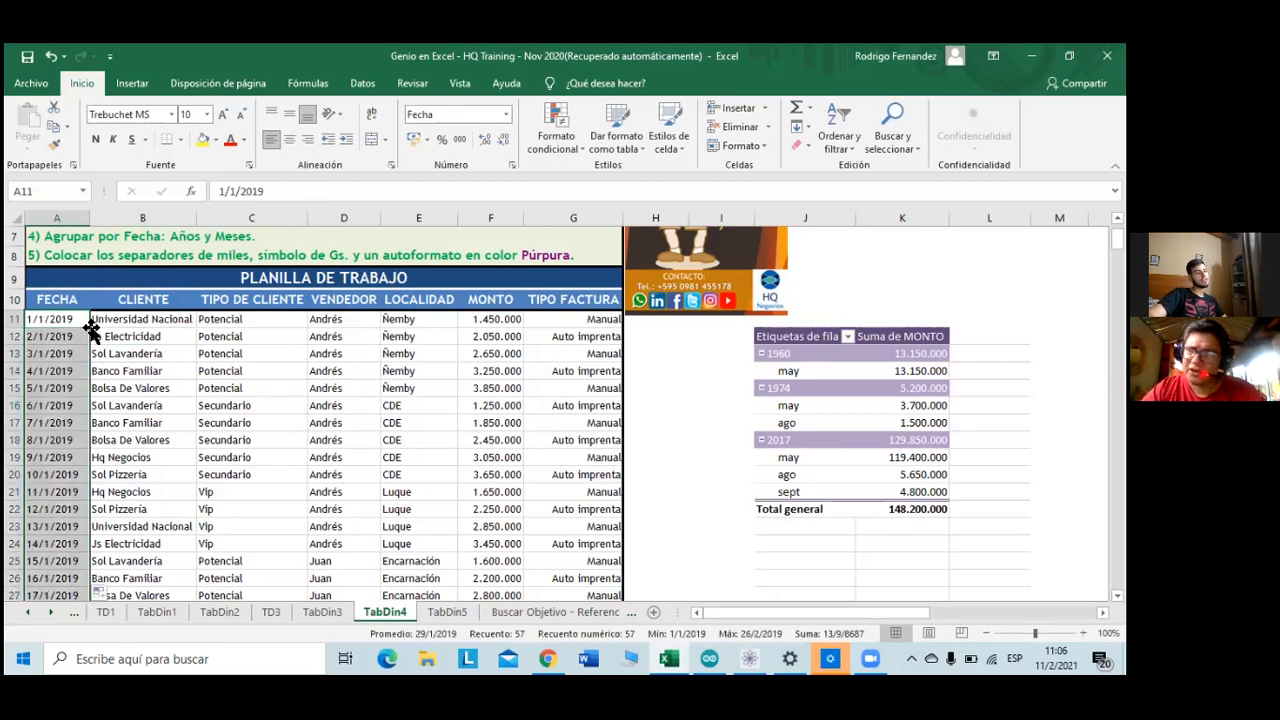
pyautogui.scroll(-9, 91, 330)
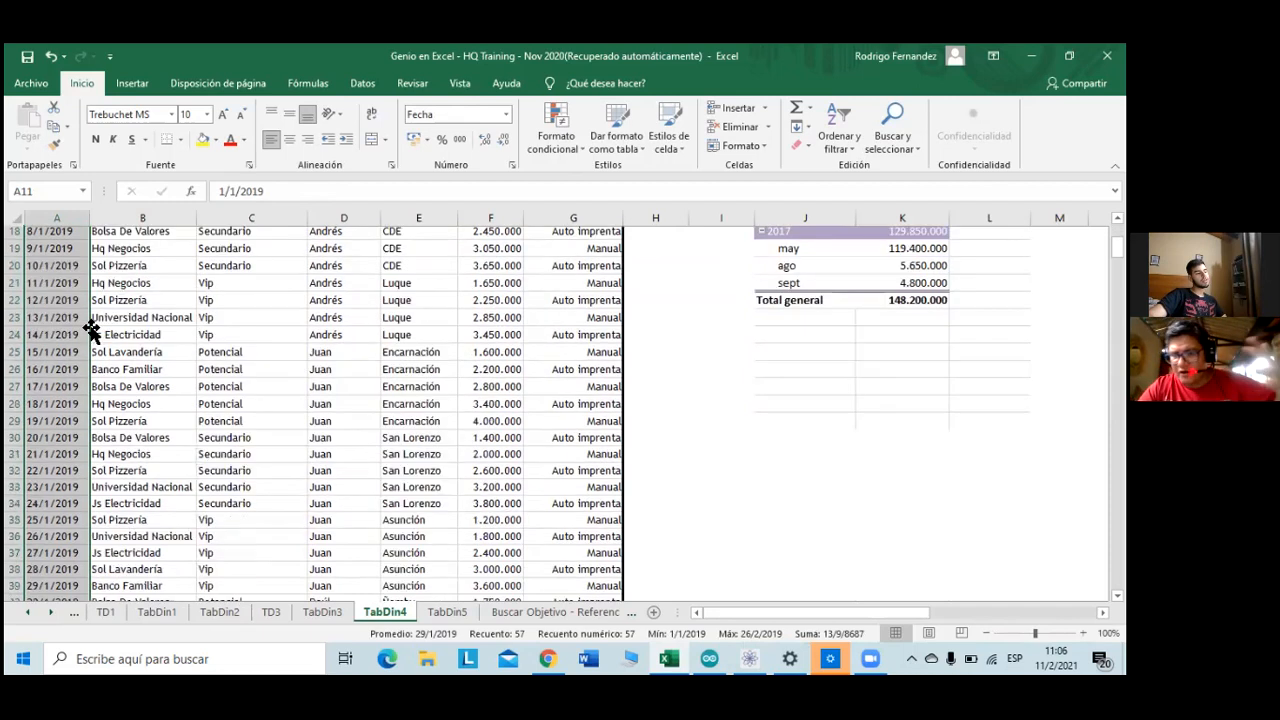
pyautogui.scroll(-6, 91, 330)
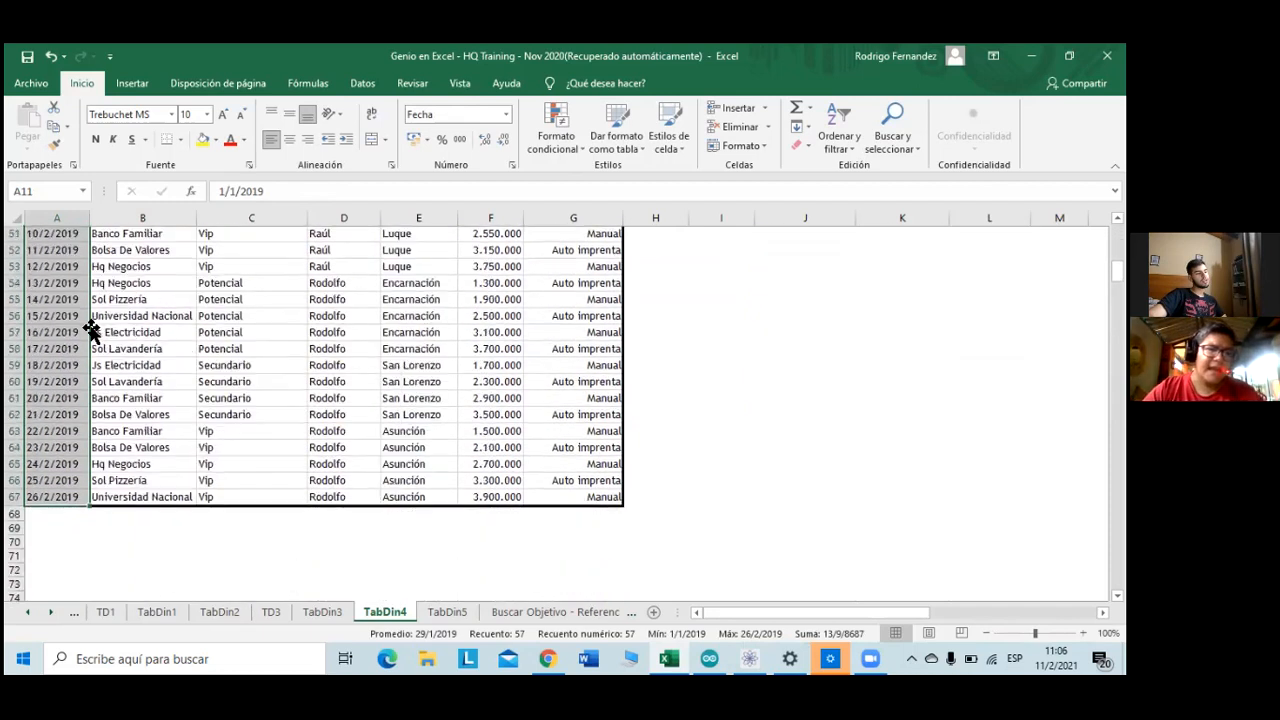
pyautogui.click(104, 503)
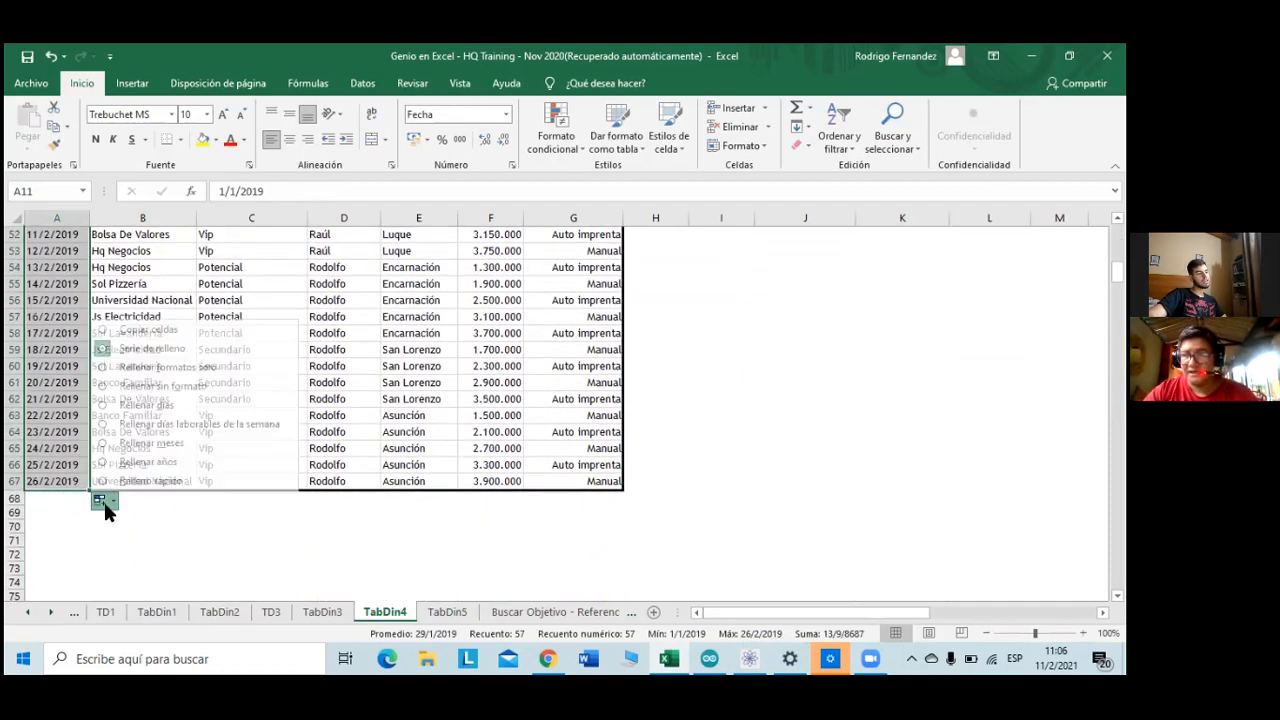
pyautogui.click(141, 446)
# - Review the monthly dates filled in the FECHA column from row 11 through row 67
pyautogui.scroll(-1, 141, 446)
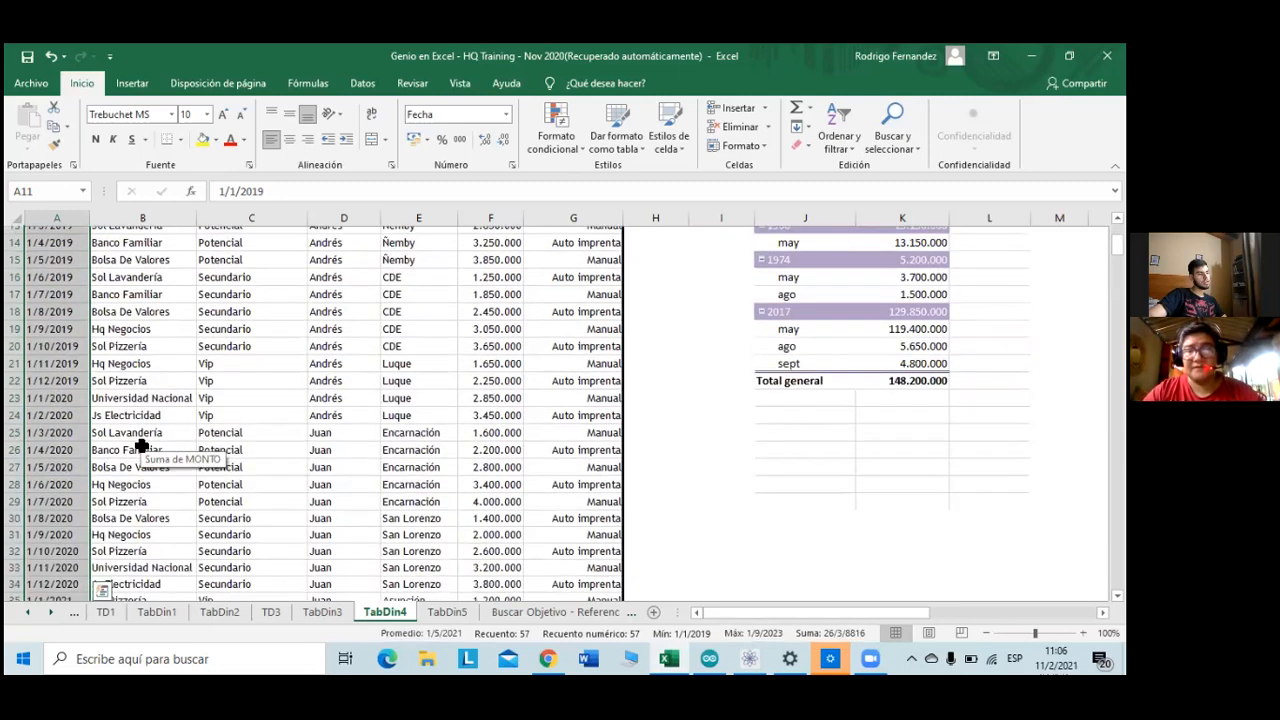
pyautogui.scroll(-8, 141, 446)
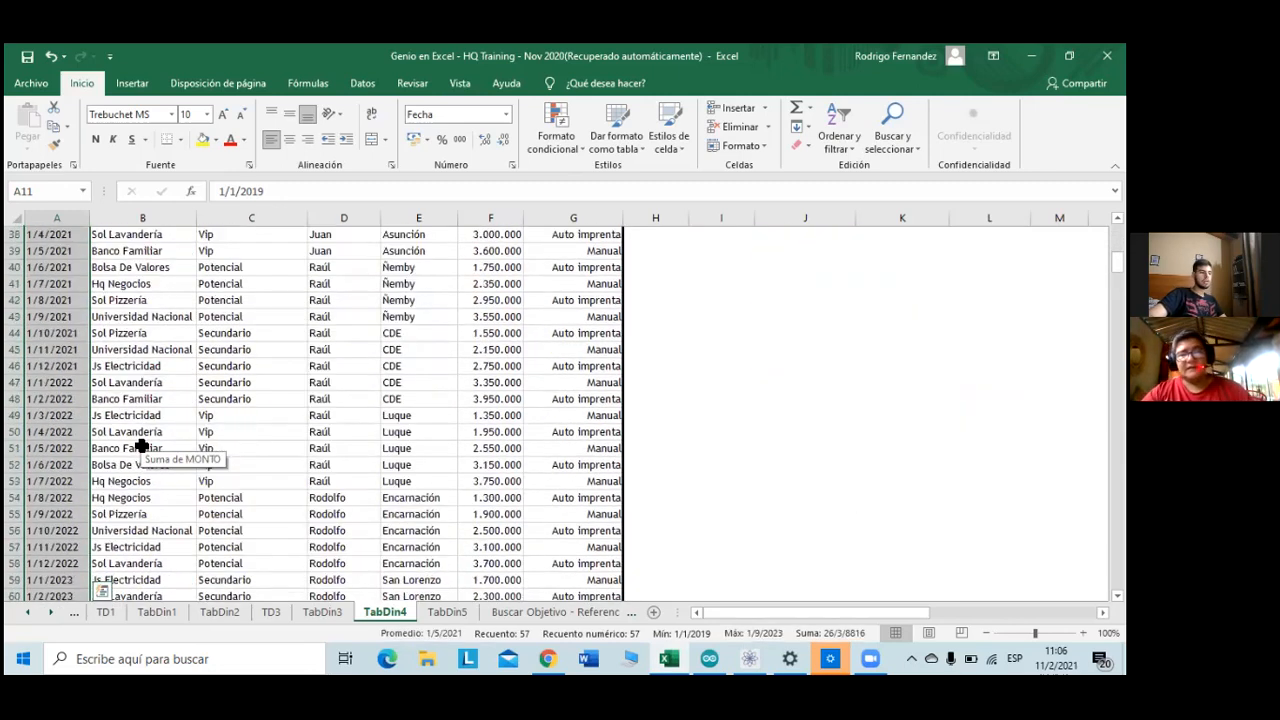
pyautogui.scroll(4, 141, 446)
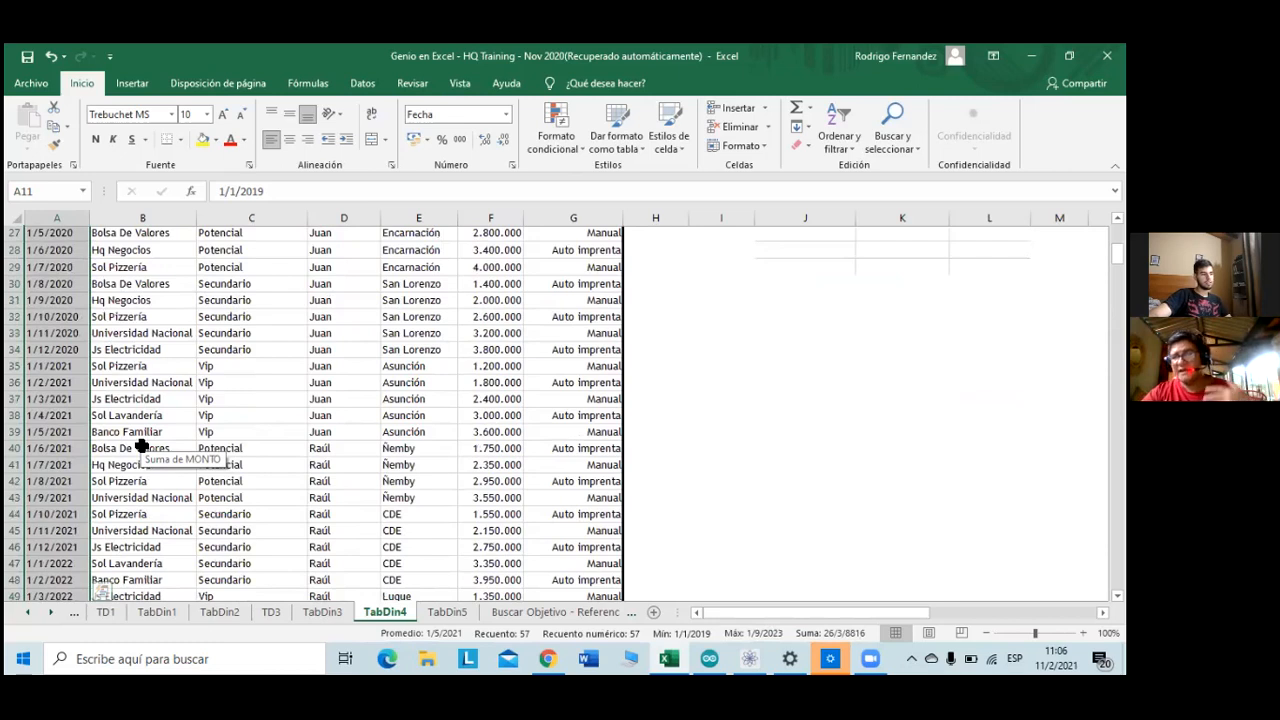
pyautogui.scroll(4, 141, 446)
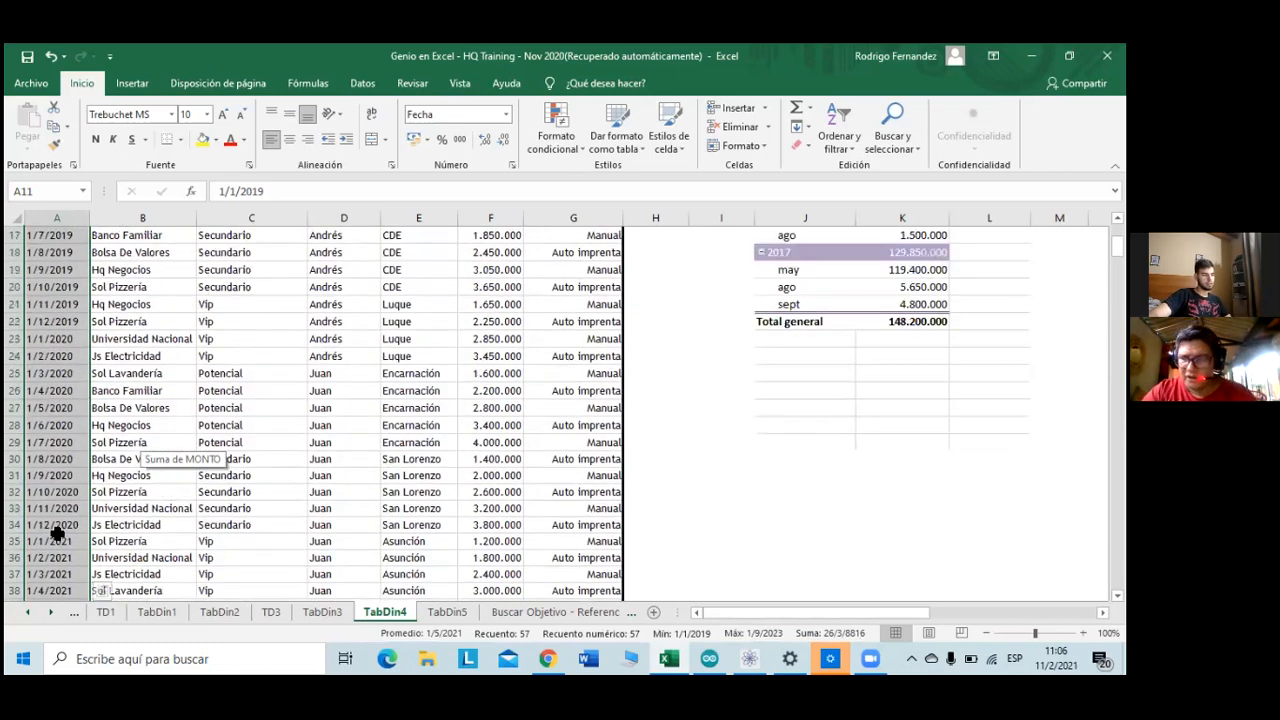
pyautogui.scroll(-11, 57, 533)
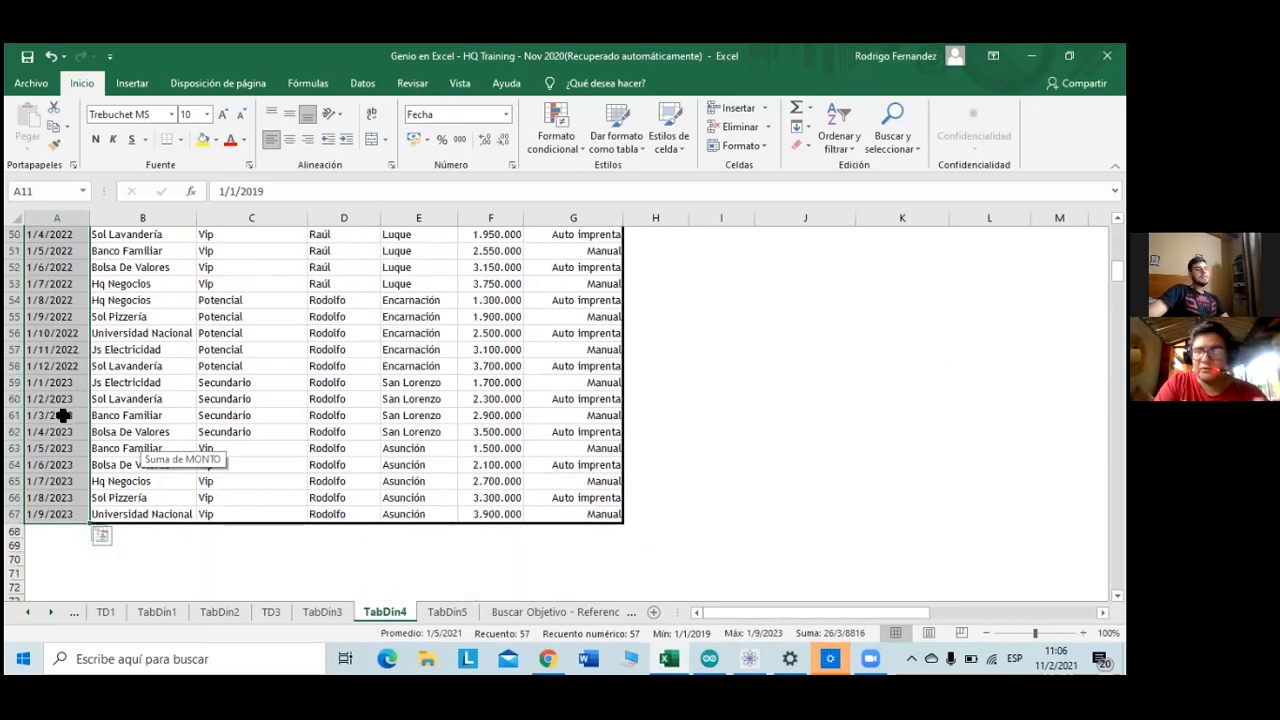
pyautogui.scroll(9, 357, 526)
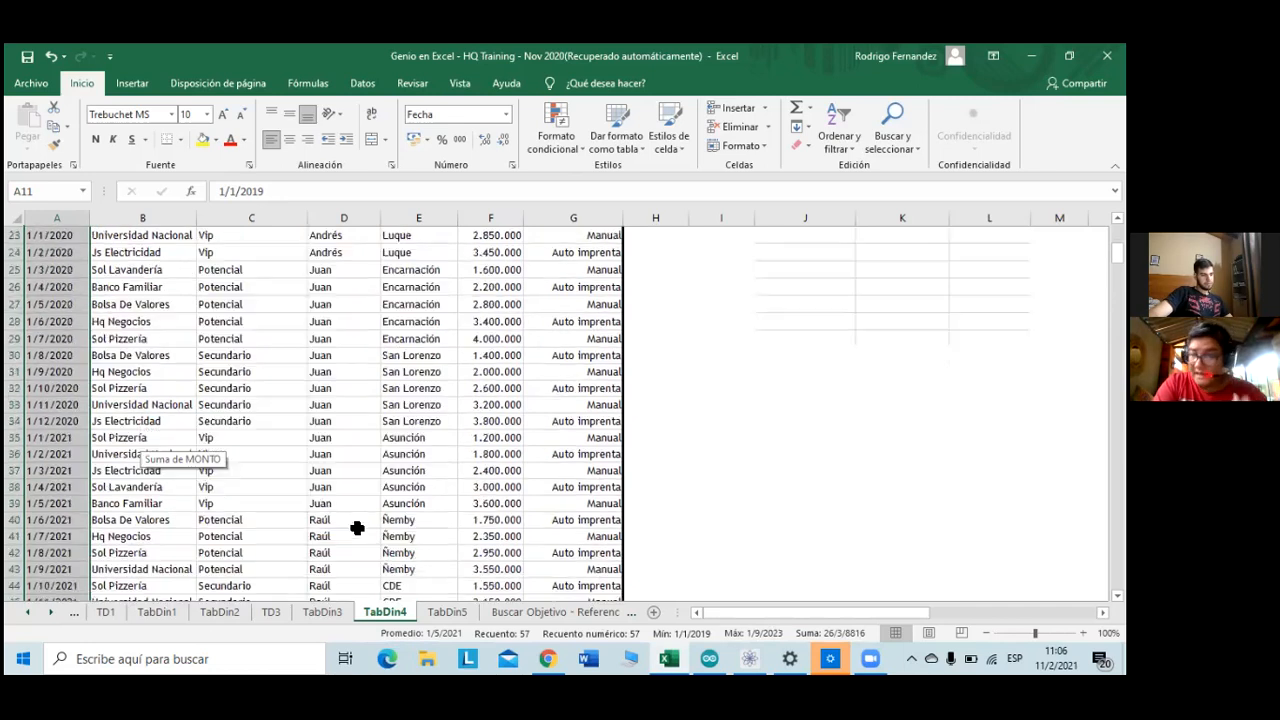
pyautogui.scroll(5, 355, 530)
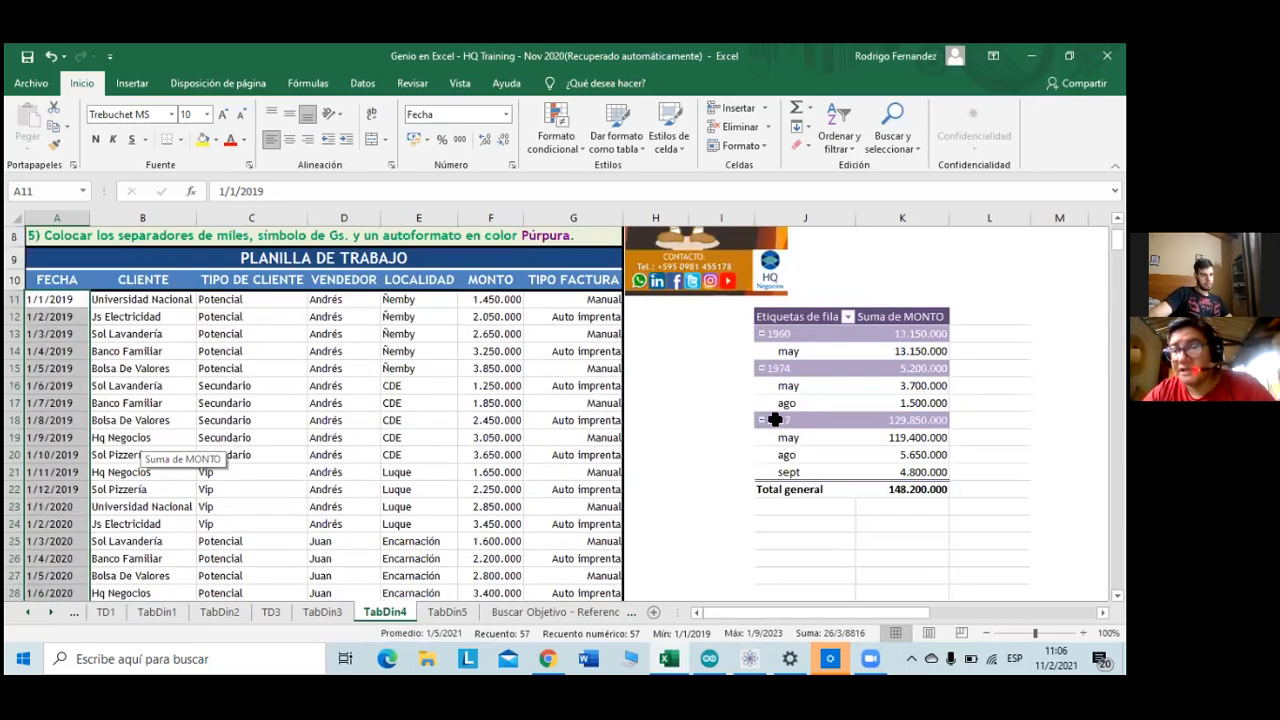
pyautogui.click(385, 368)
pyautogui.click(57, 299)
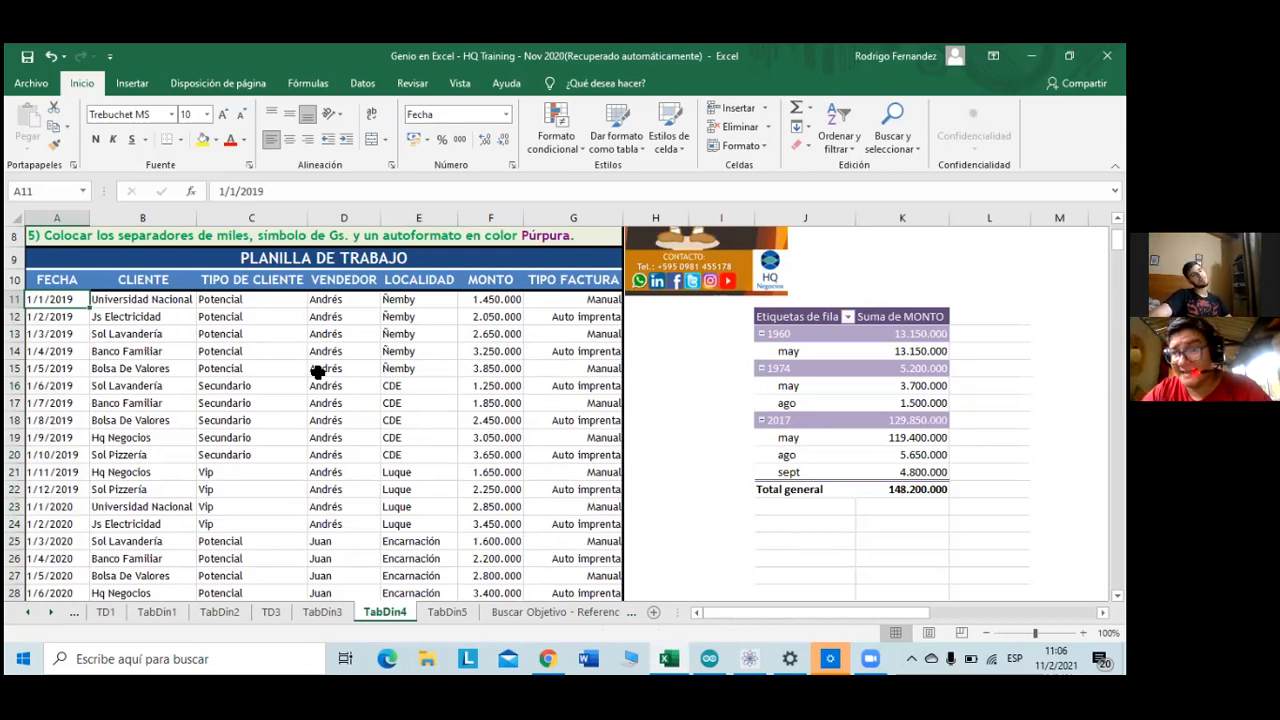
# - Refresh the purple pivot table from the monthly source dates, allowing existing data on the sheet to be replaced
pyautogui.click(858, 333)
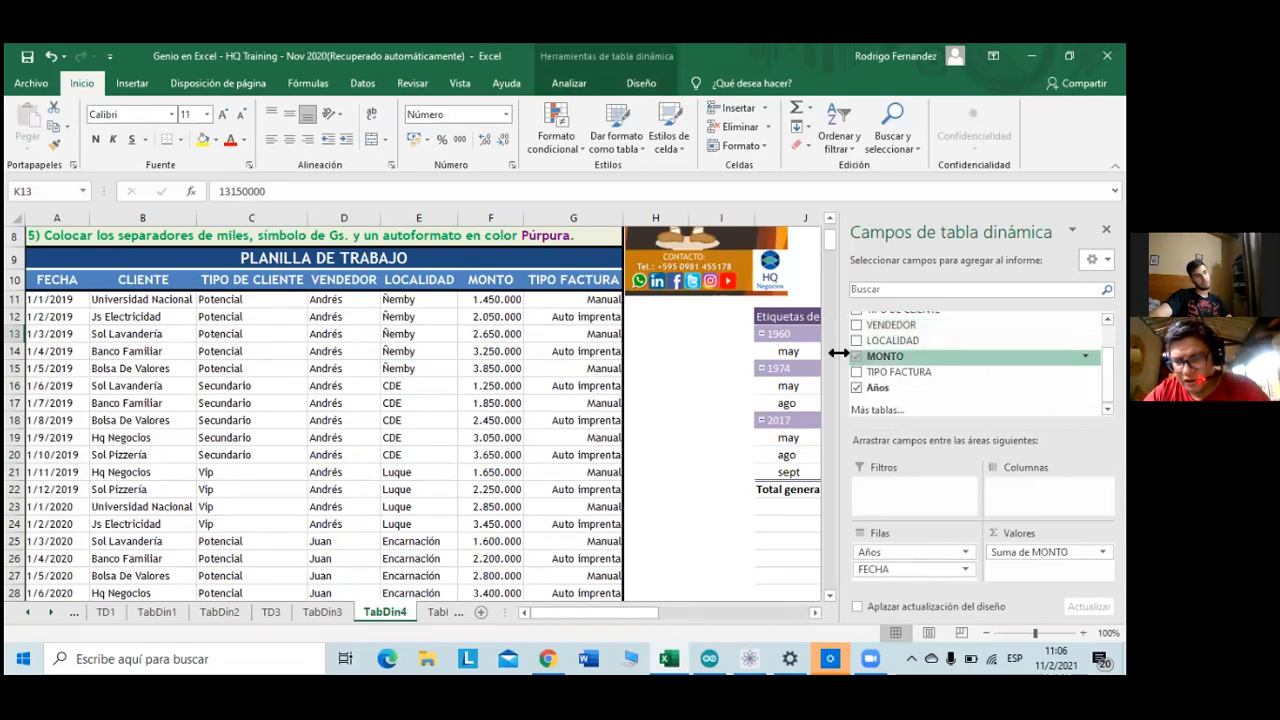
pyautogui.click(570, 84)
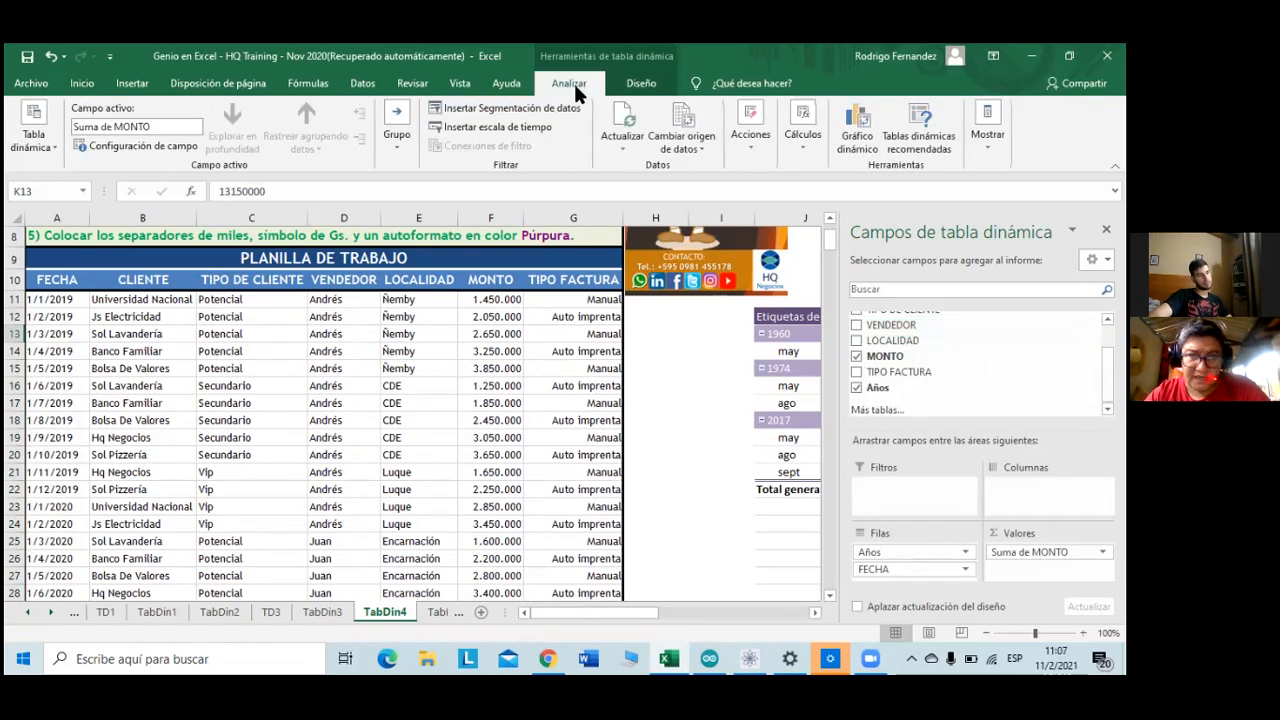
pyautogui.click(632, 145)
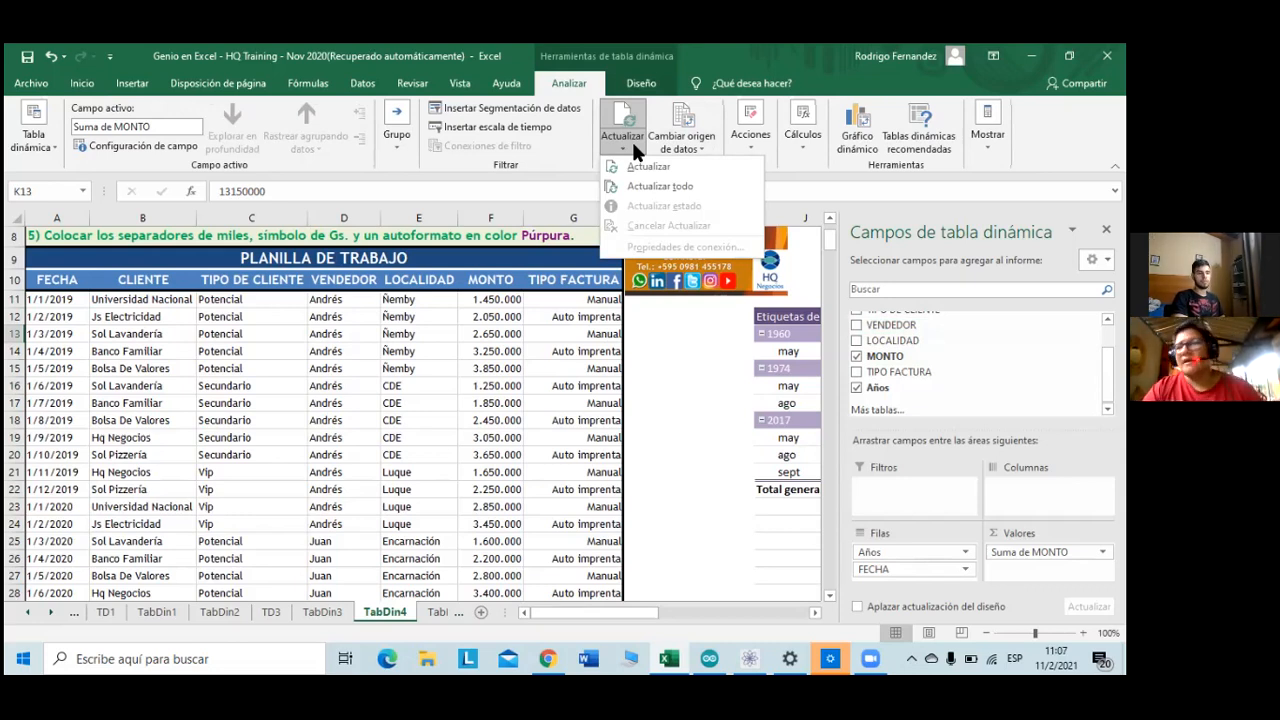
pyautogui.click(678, 163)
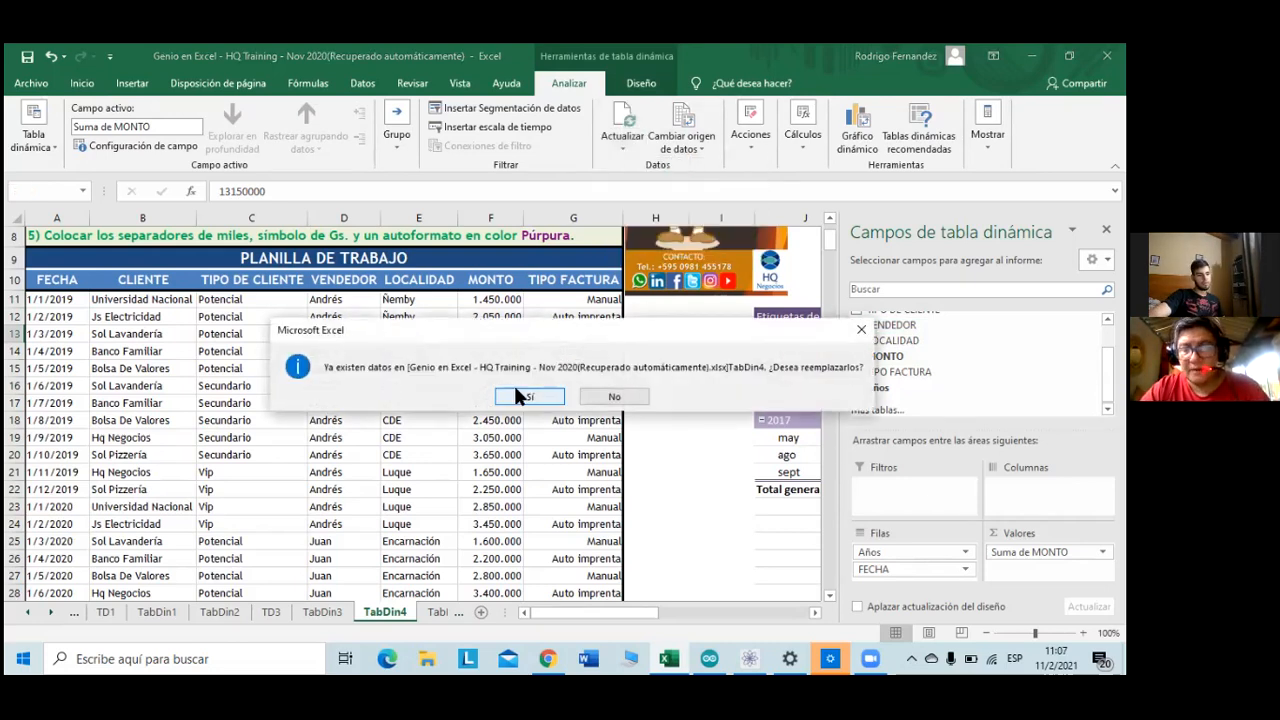
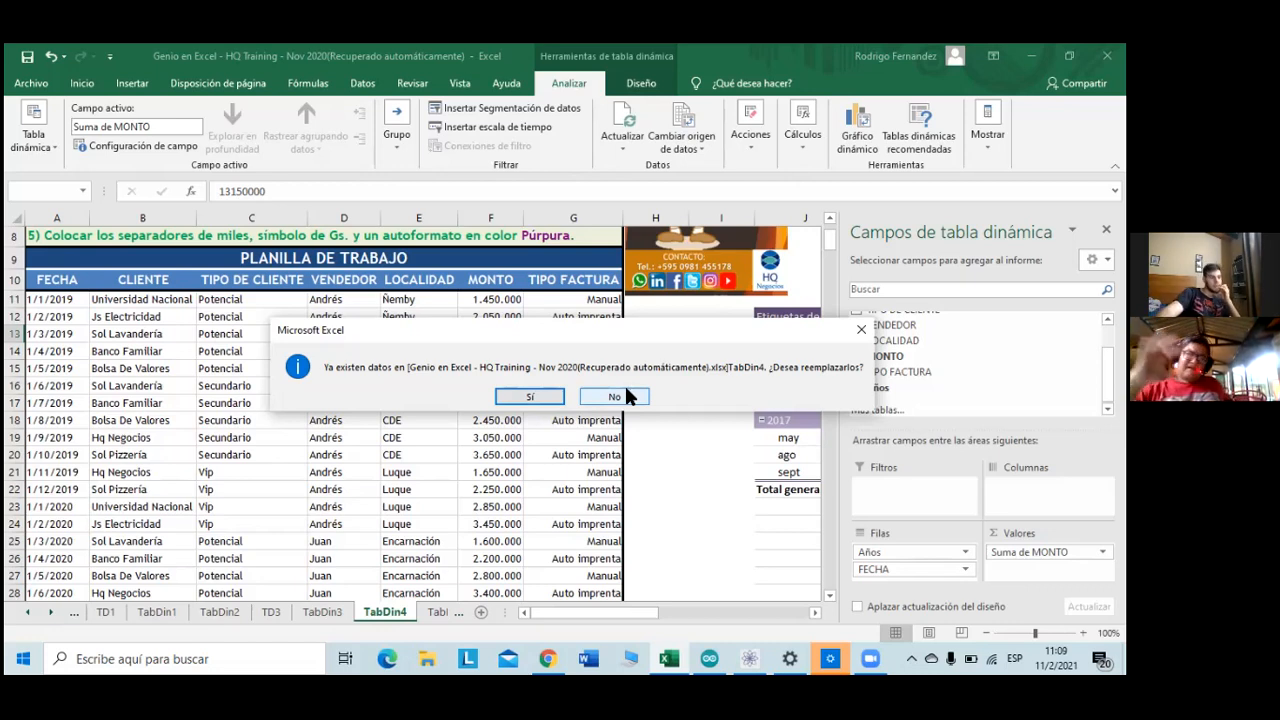
pyautogui.click(546, 395)
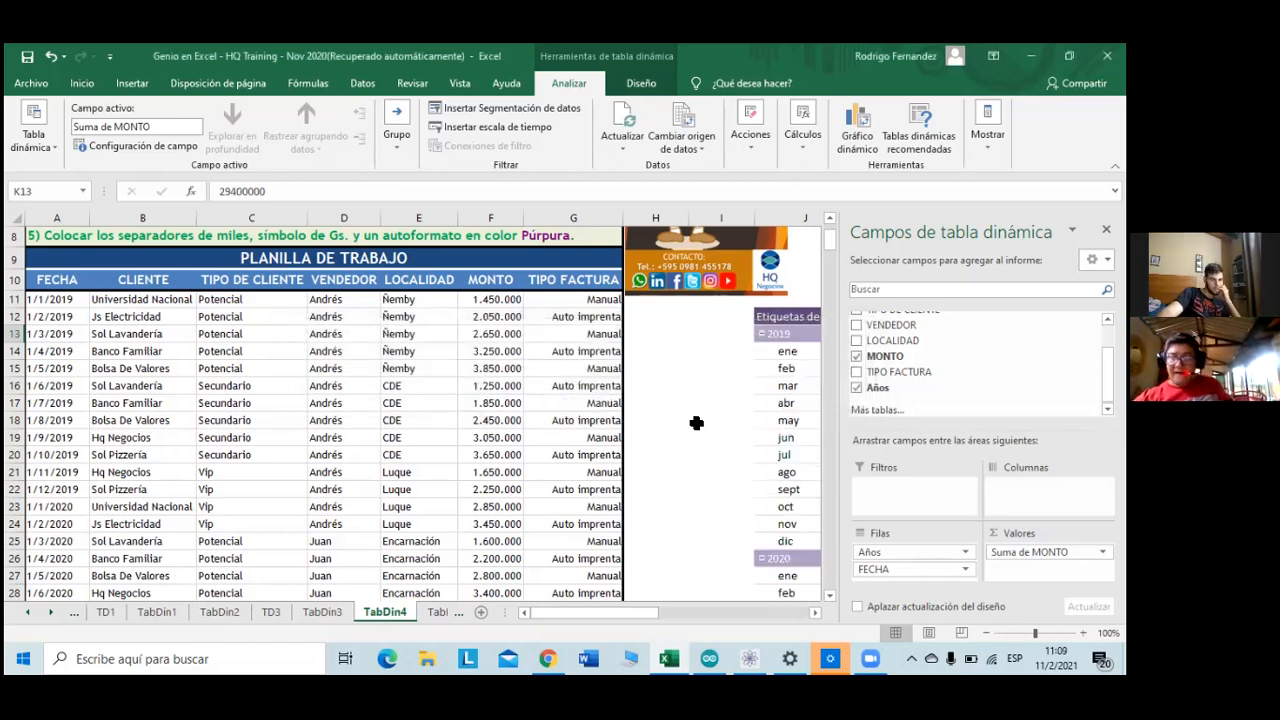
# - Review the refreshed pivot's years, months and MONTO sums from the first year down to the grand total
pyautogui.moveTo(638, 607); pyautogui.dragTo(666, 609)
pyautogui.scroll(-2, 650, 455)
pyautogui.scroll(-4, 650, 455)
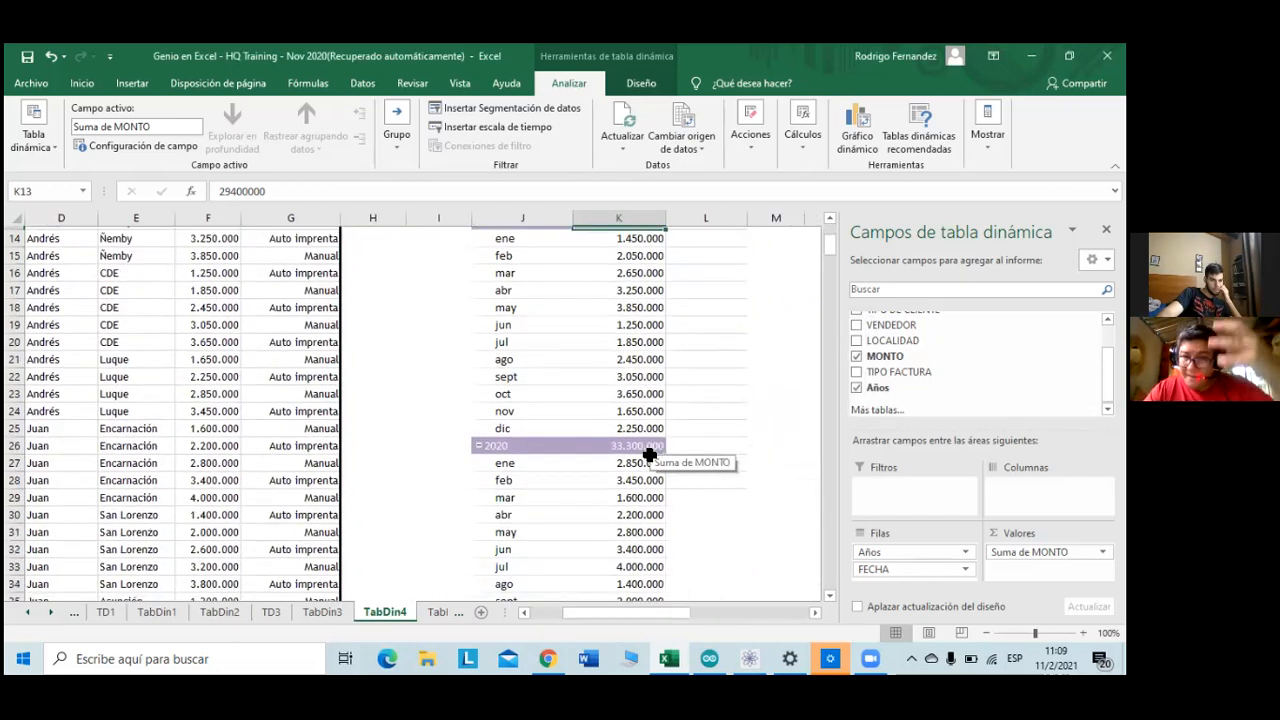
pyautogui.scroll(-3, 650, 455)
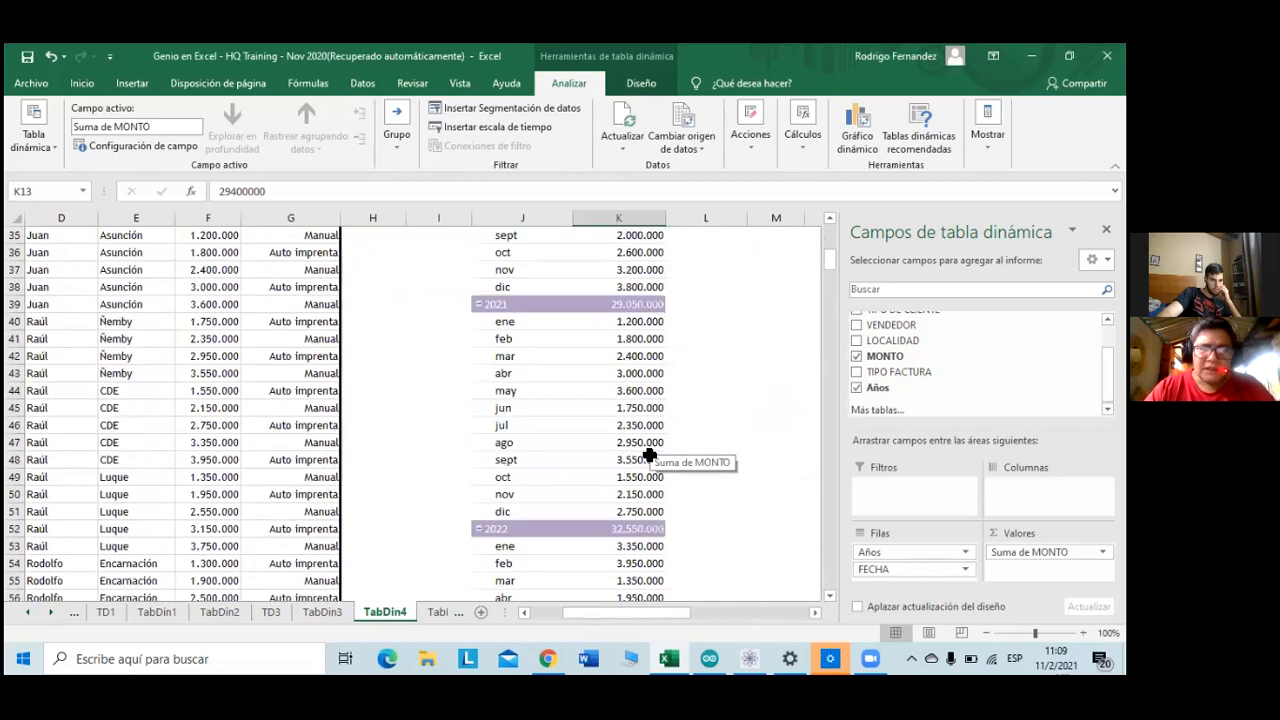
pyautogui.scroll(-10, 650, 455)
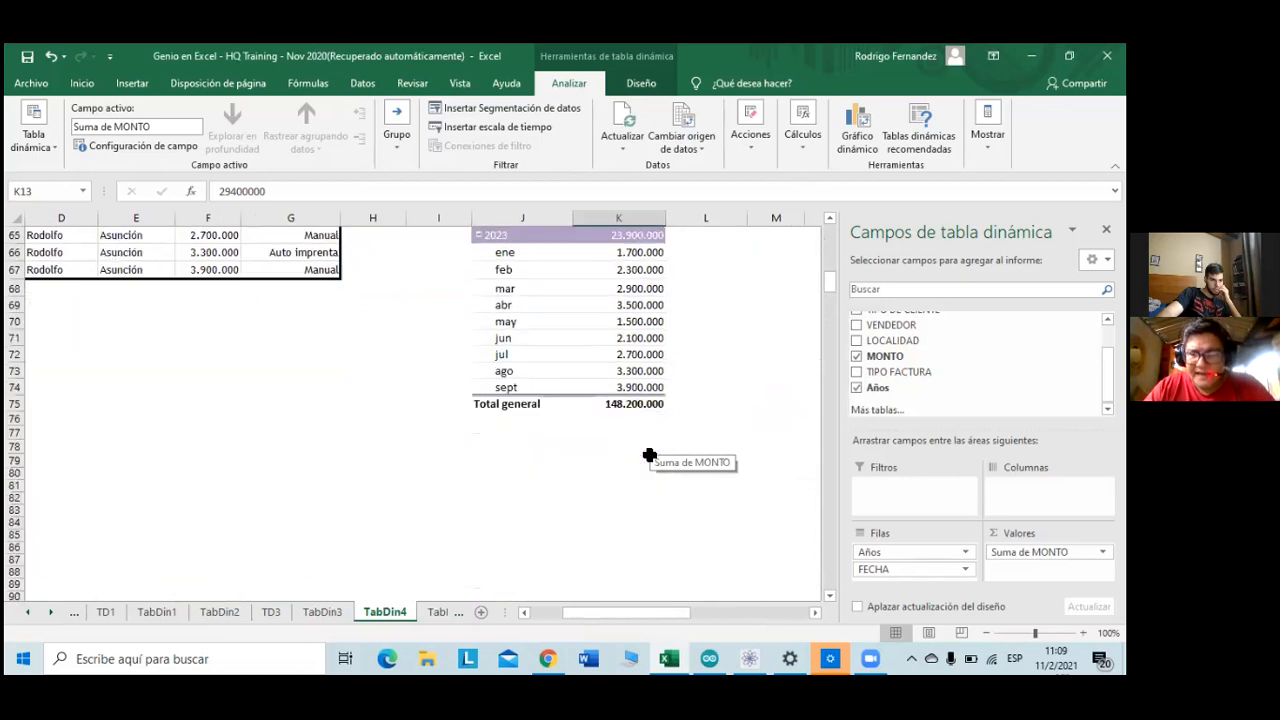
pyautogui.scroll(10, 650, 455)
pyautogui.scroll(9, 650, 455)
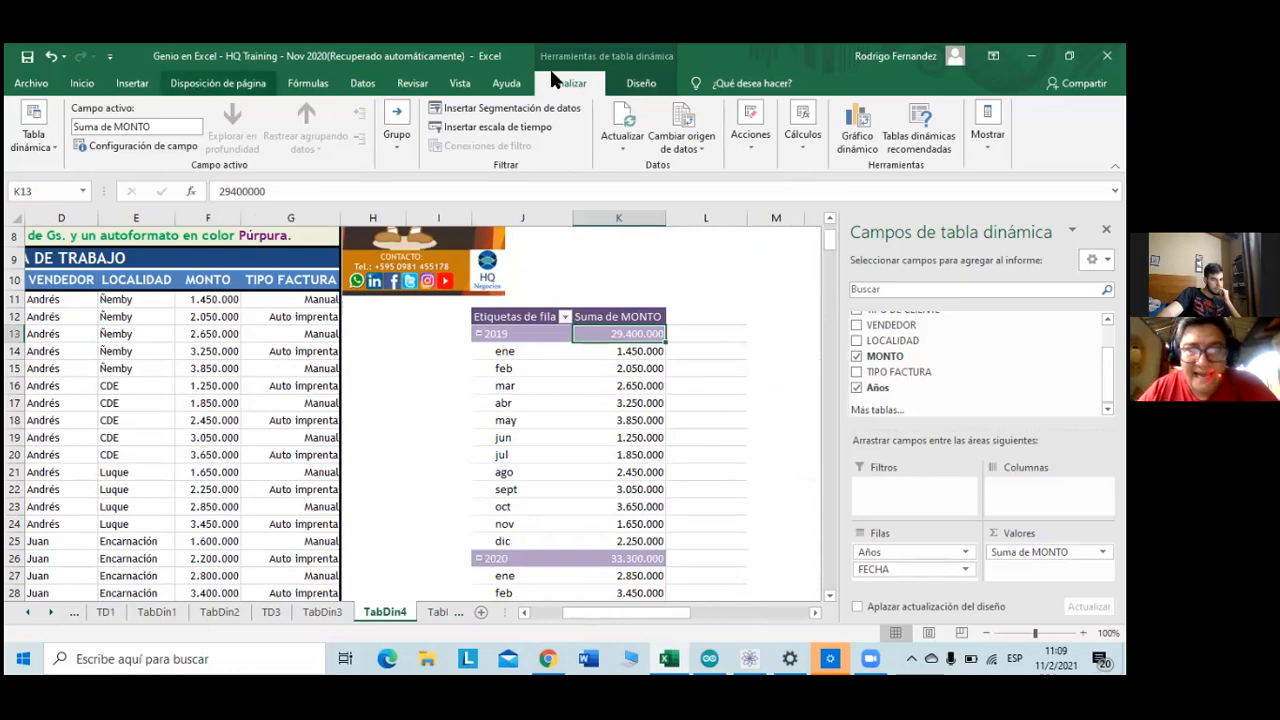
# - Insert a line-with-markers pivot chart (Línea con marcadores) from the pivot and widen it to about 14.1 cm
pyautogui.click(875, 135)
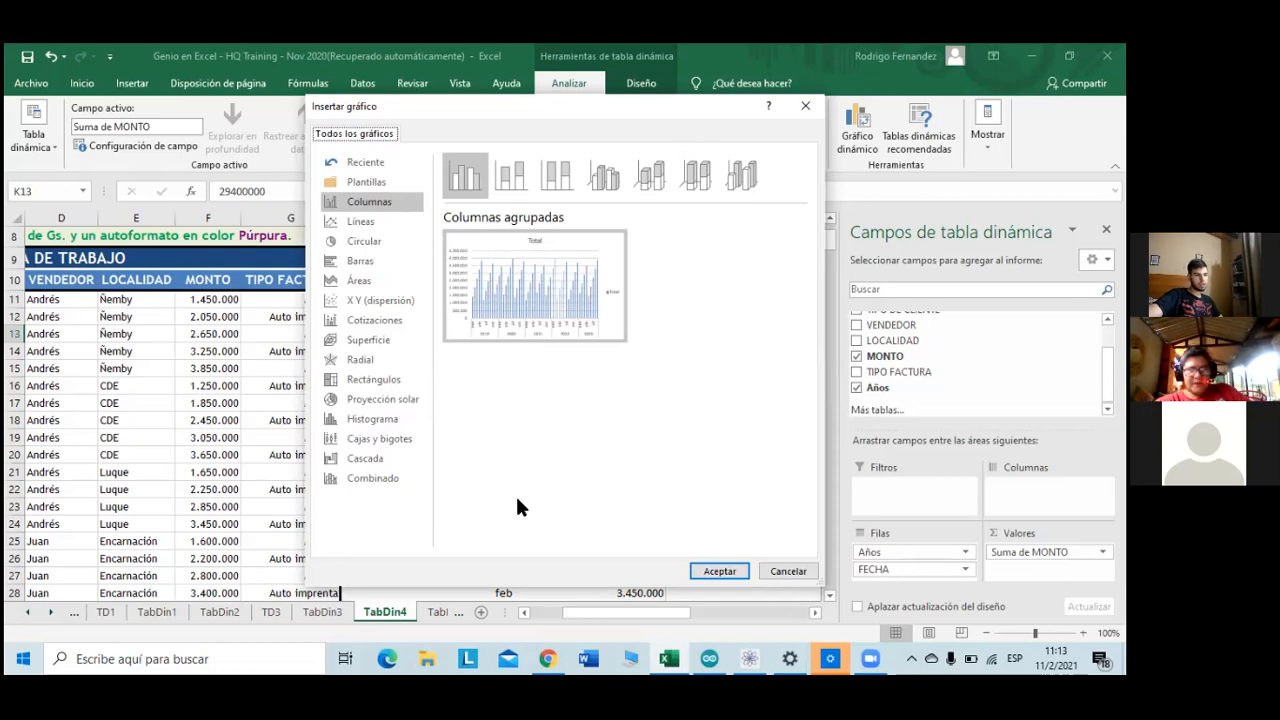
pyautogui.click(362, 222)
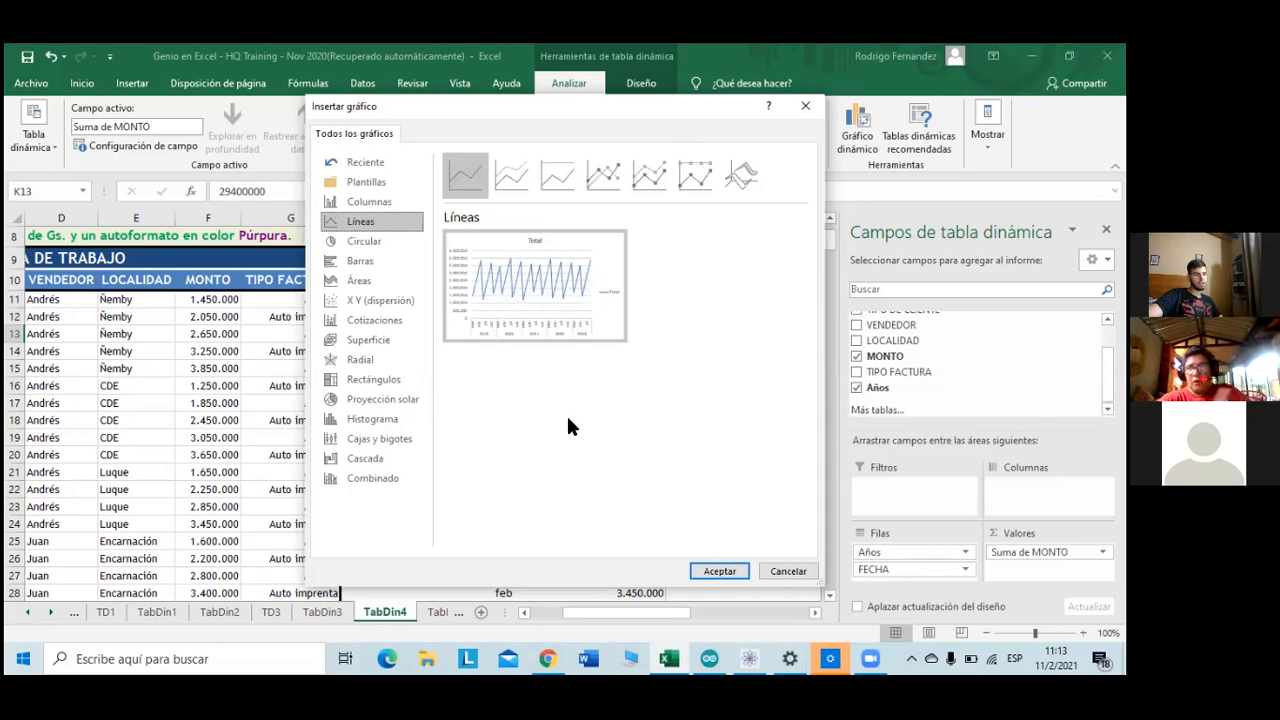
pyautogui.click(600, 171)
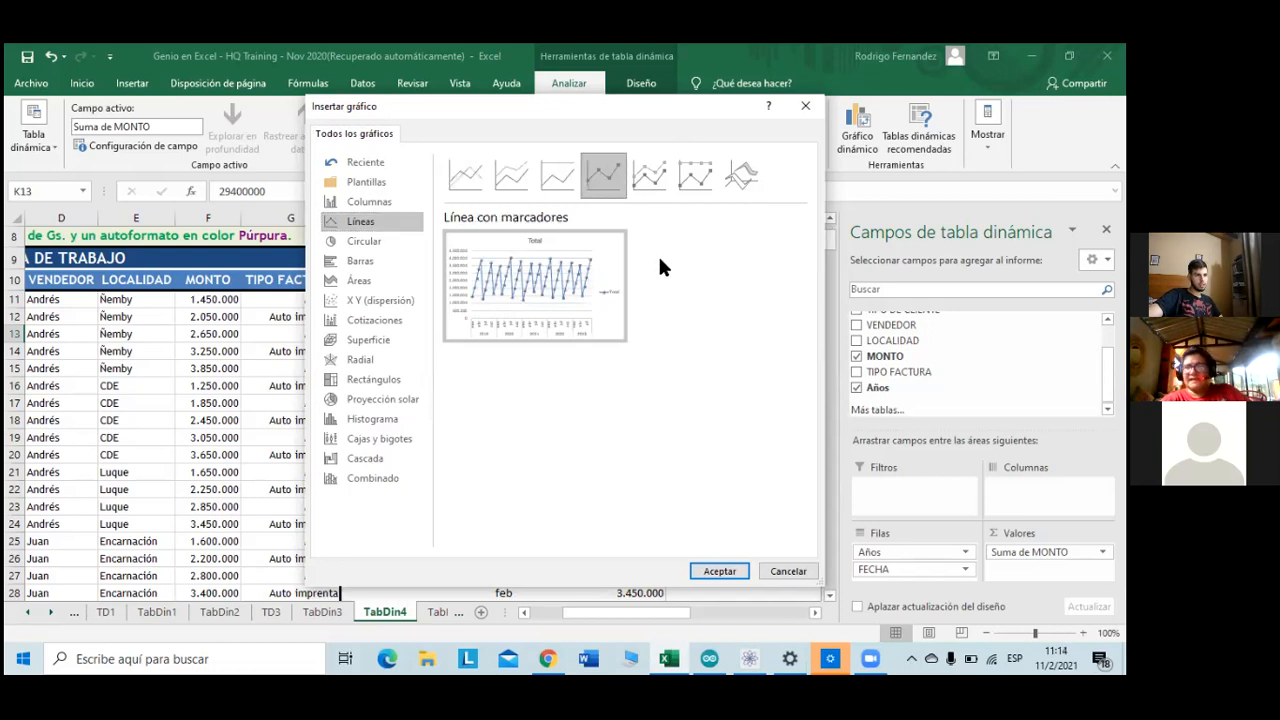
pyautogui.click(716, 570)
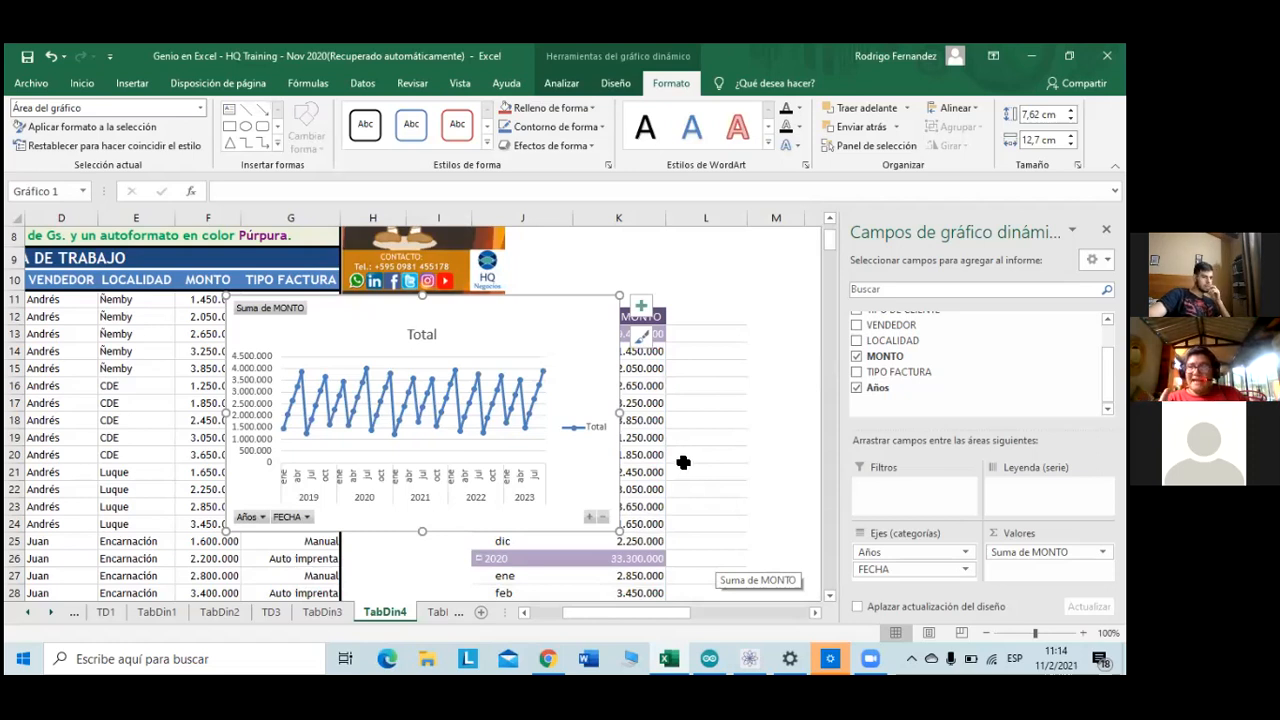
pyautogui.moveTo(632, 437)
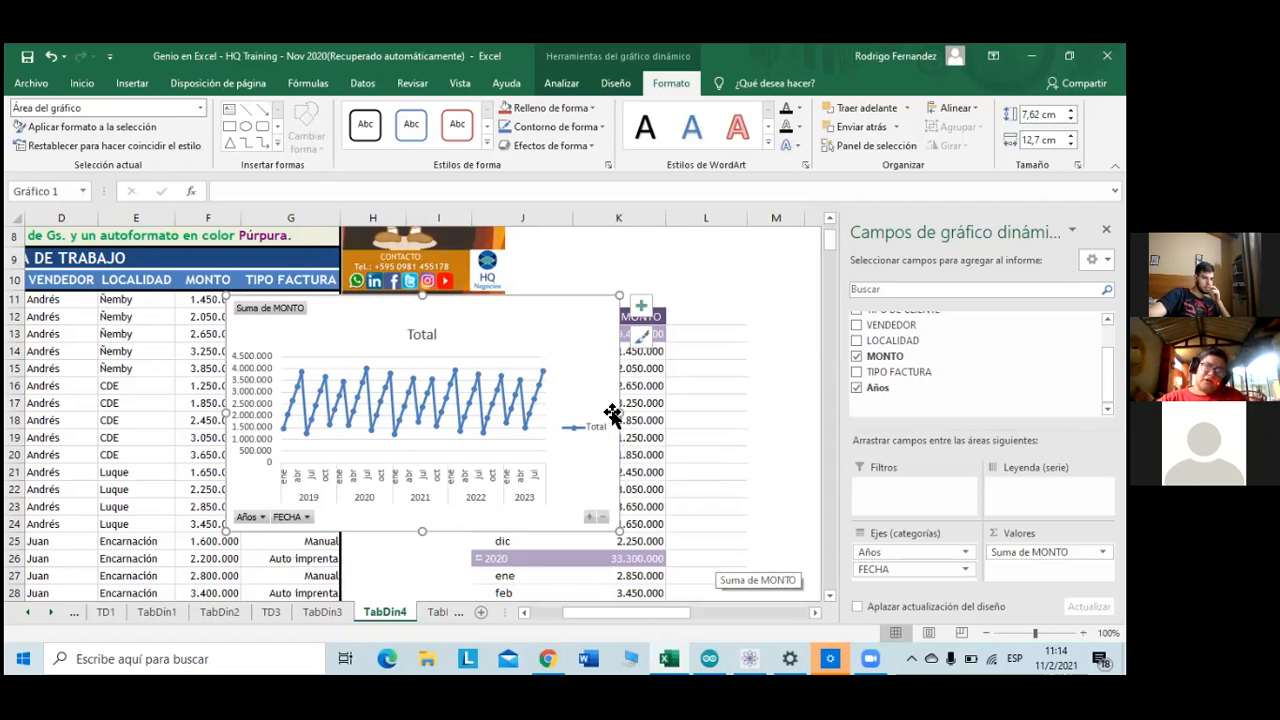
pyautogui.moveTo(631, 416); pyautogui.dragTo(663, 422)
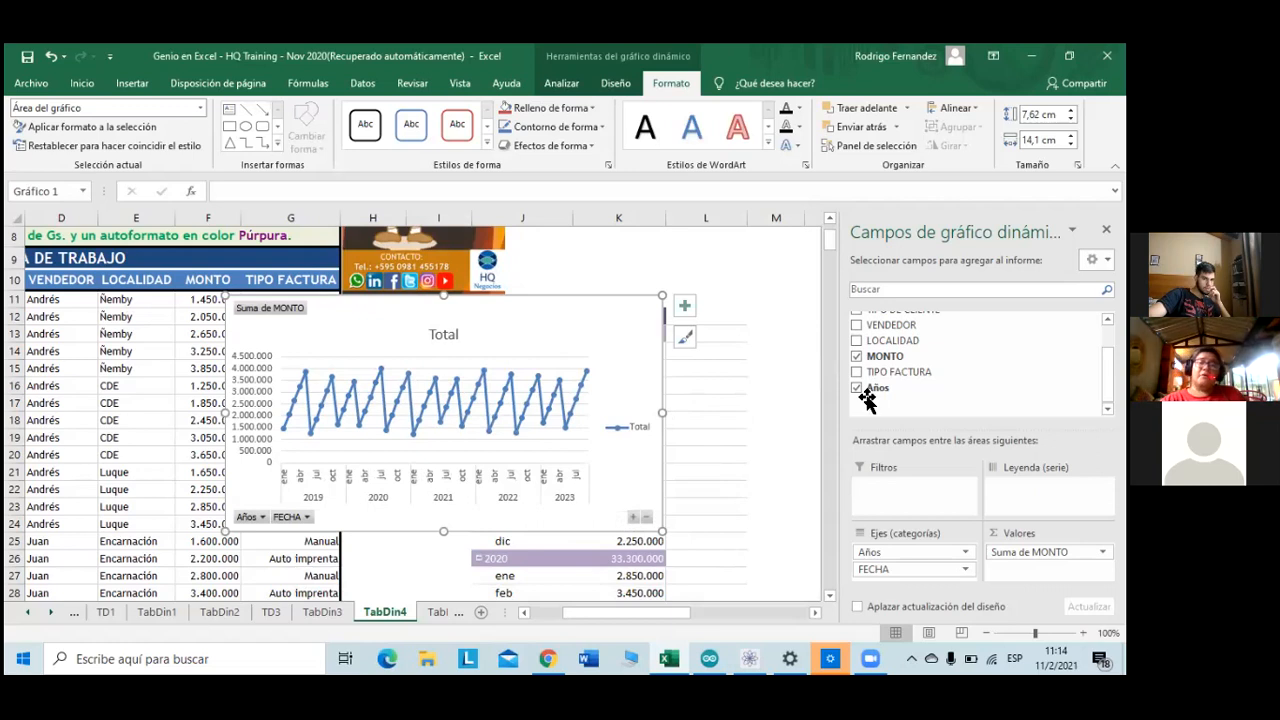
# - Move the pivot's FECHA field from the rows area to the columns area
pyautogui.scroll(3, 867, 398)
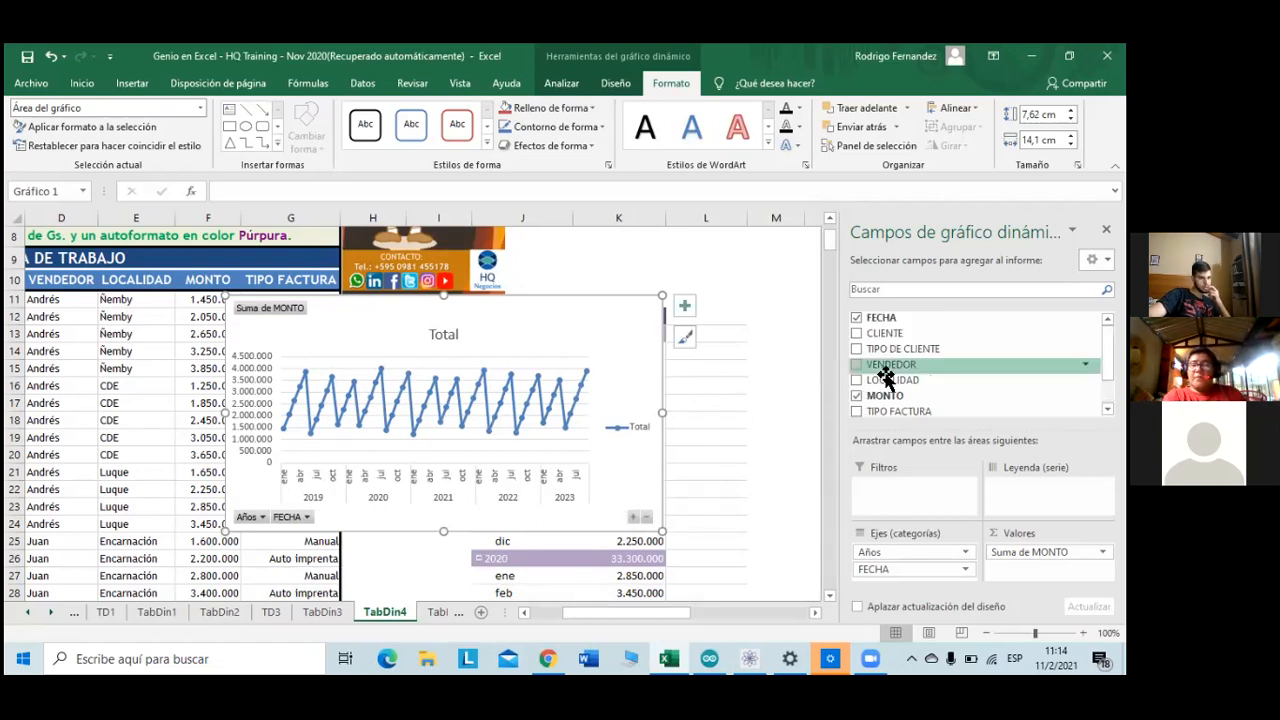
pyautogui.scroll(-3, 886, 376)
pyautogui.click(625, 572)
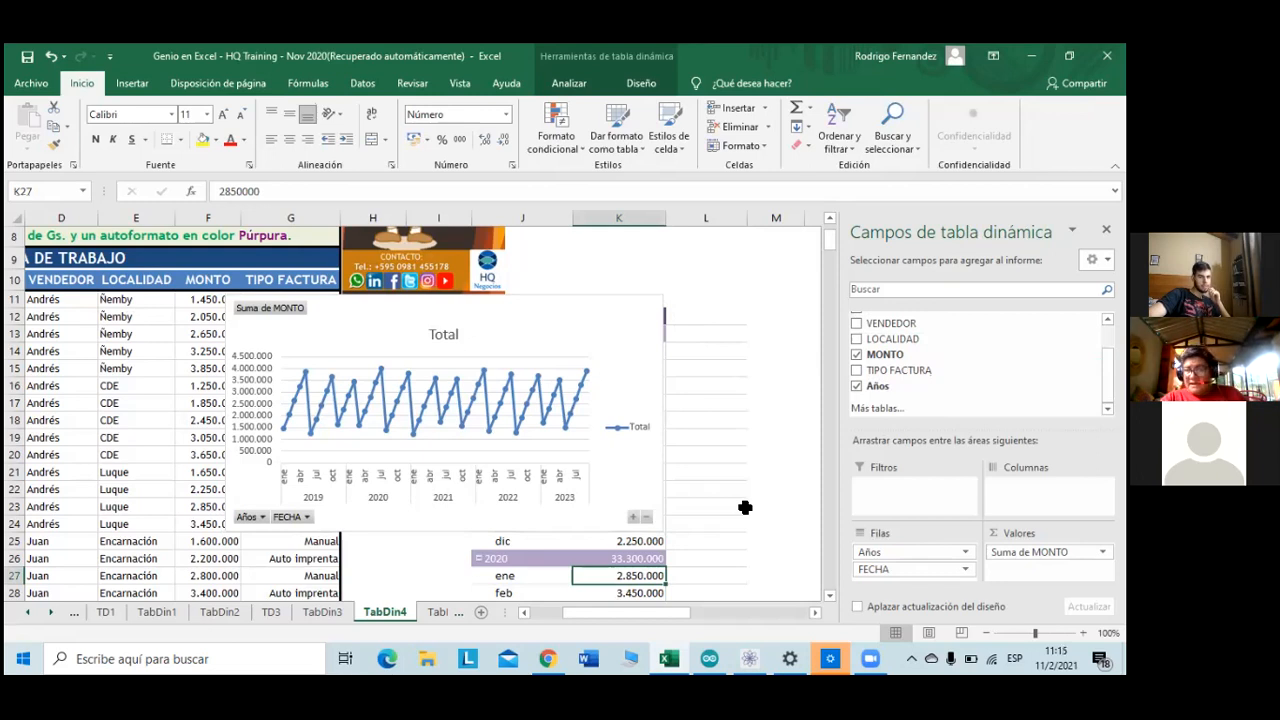
pyautogui.click(657, 488)
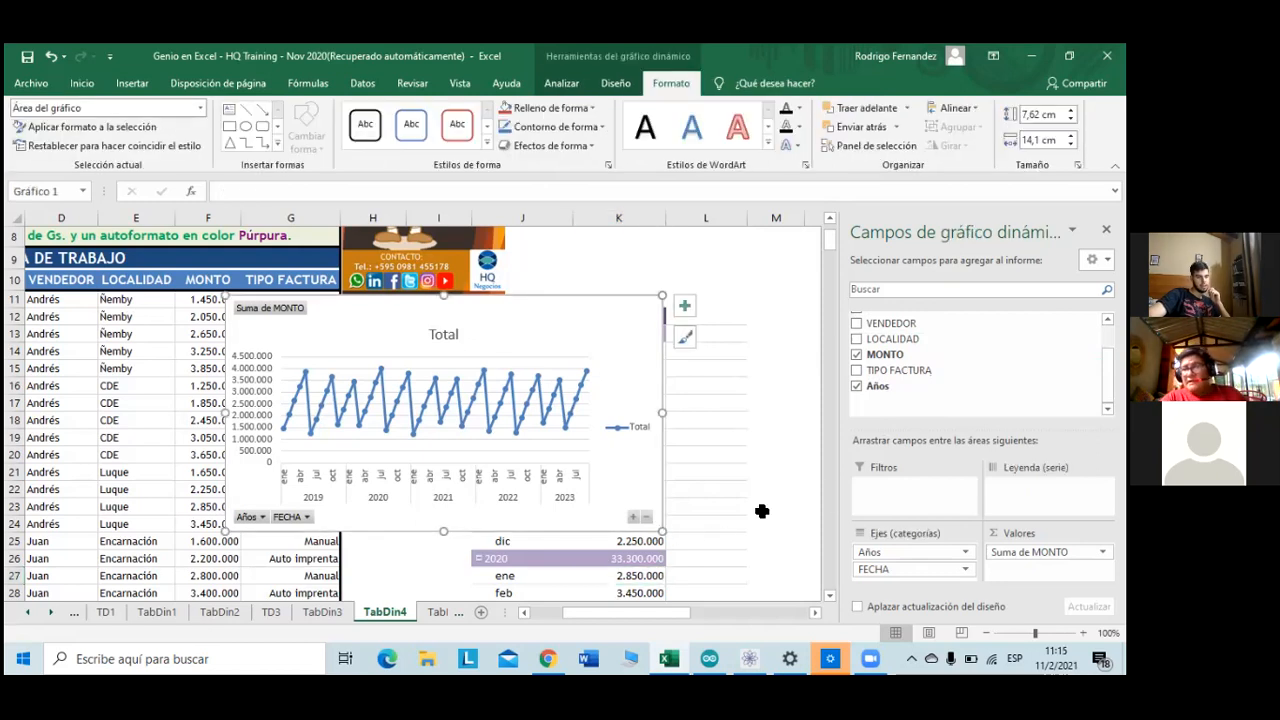
pyautogui.click(653, 559)
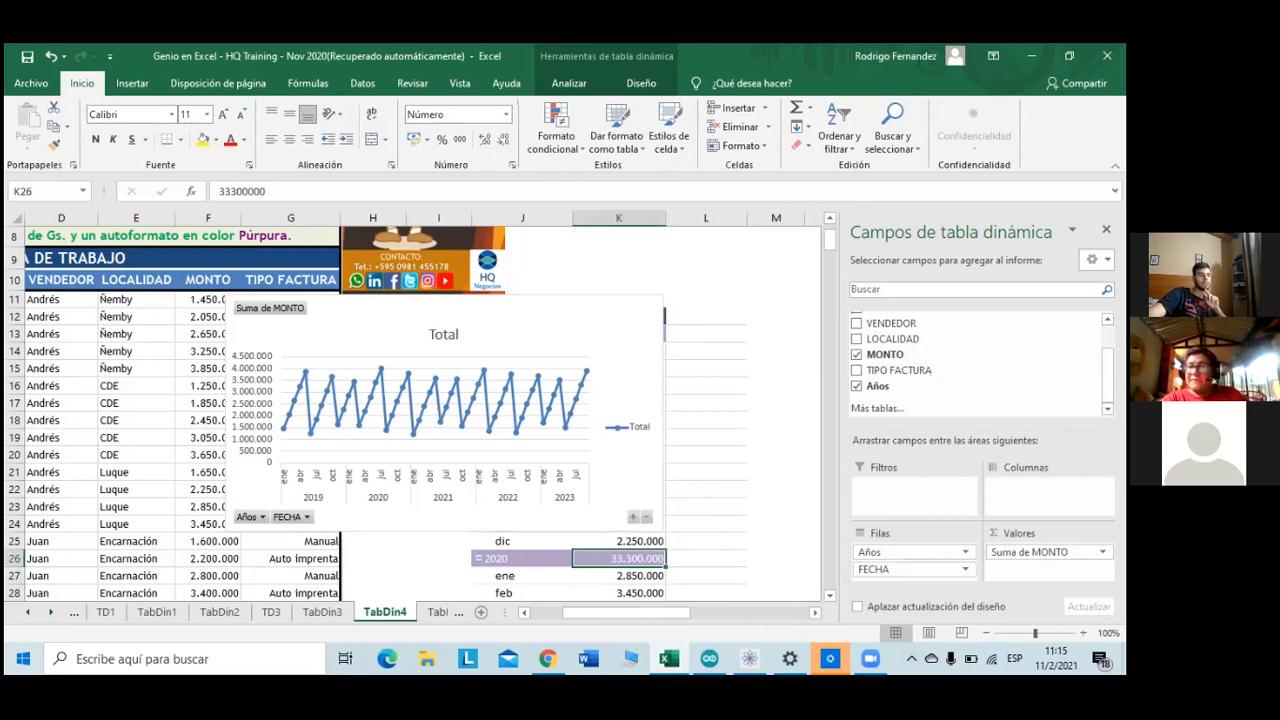
pyautogui.moveTo(885, 569); pyautogui.dragTo(1046, 495)
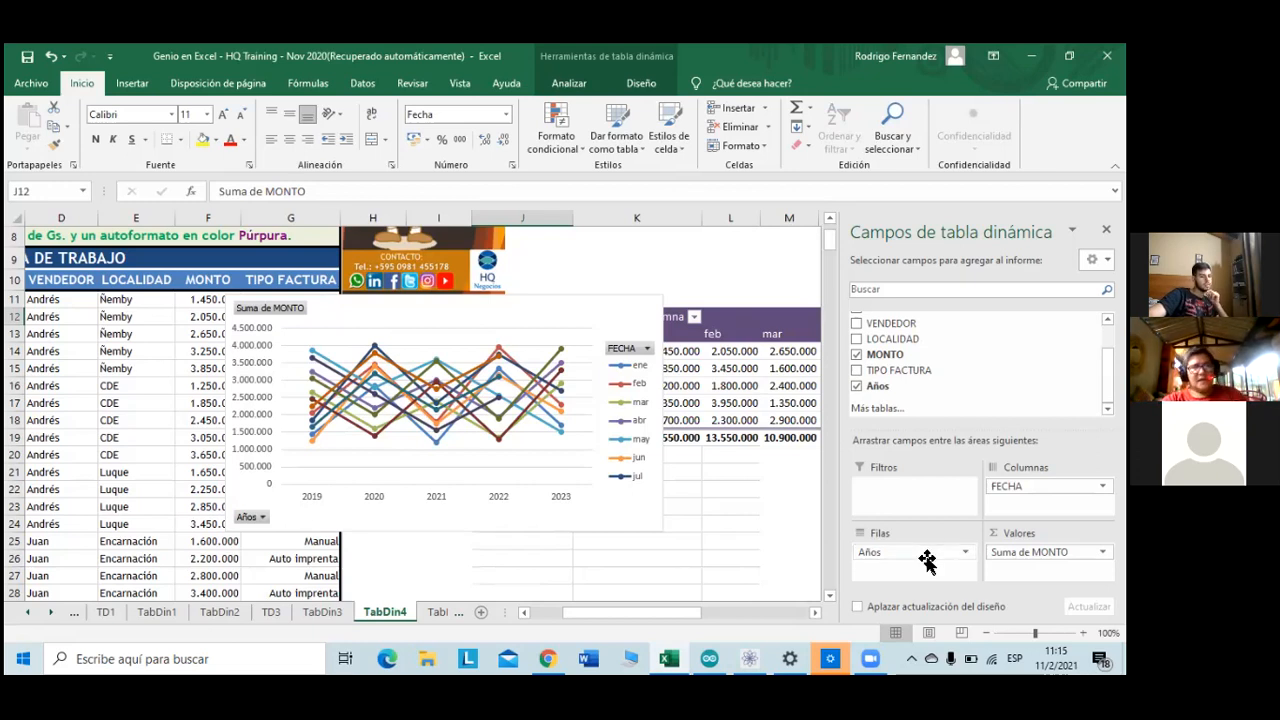
# - Rearrange the pivot with Años as the column field and FECHA as the row field, undoing the removal of Años
pyautogui.moveTo(927, 560); pyautogui.dragTo(1045, 497)
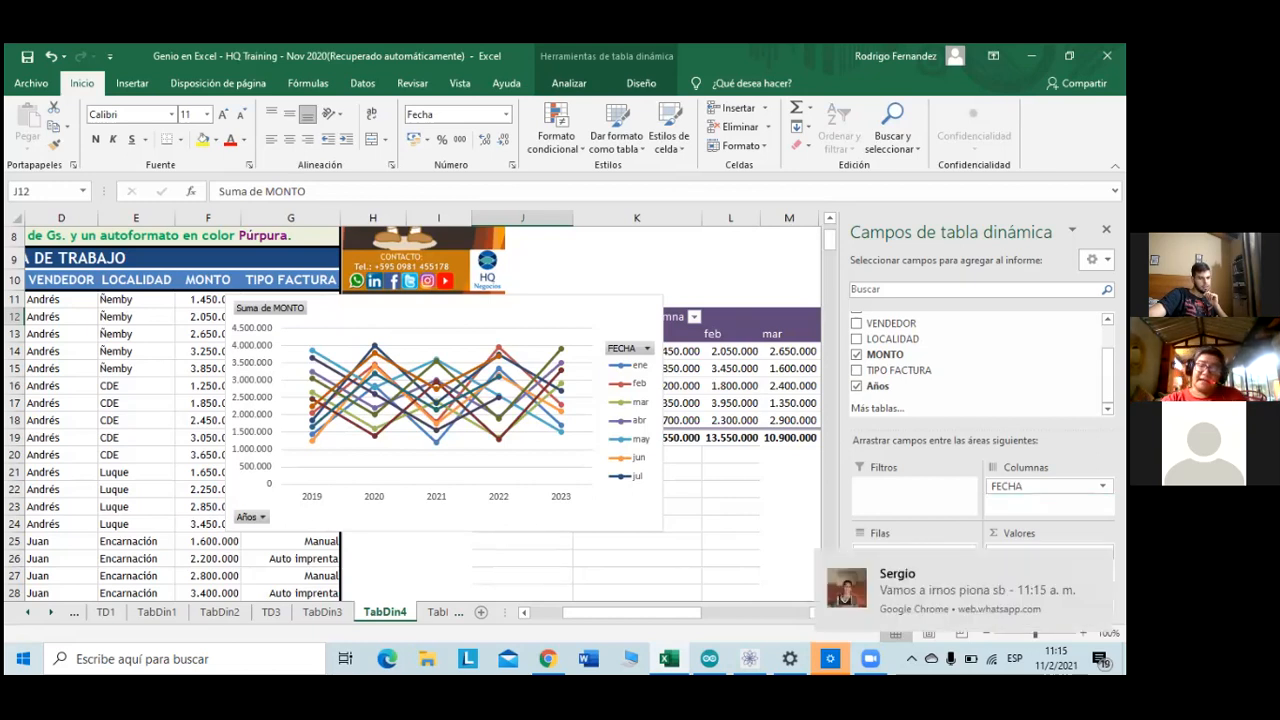
pyautogui.moveTo(1010, 486); pyautogui.dragTo(924, 554)
pyautogui.moveTo(1040, 477); pyautogui.dragTo(932, 528)
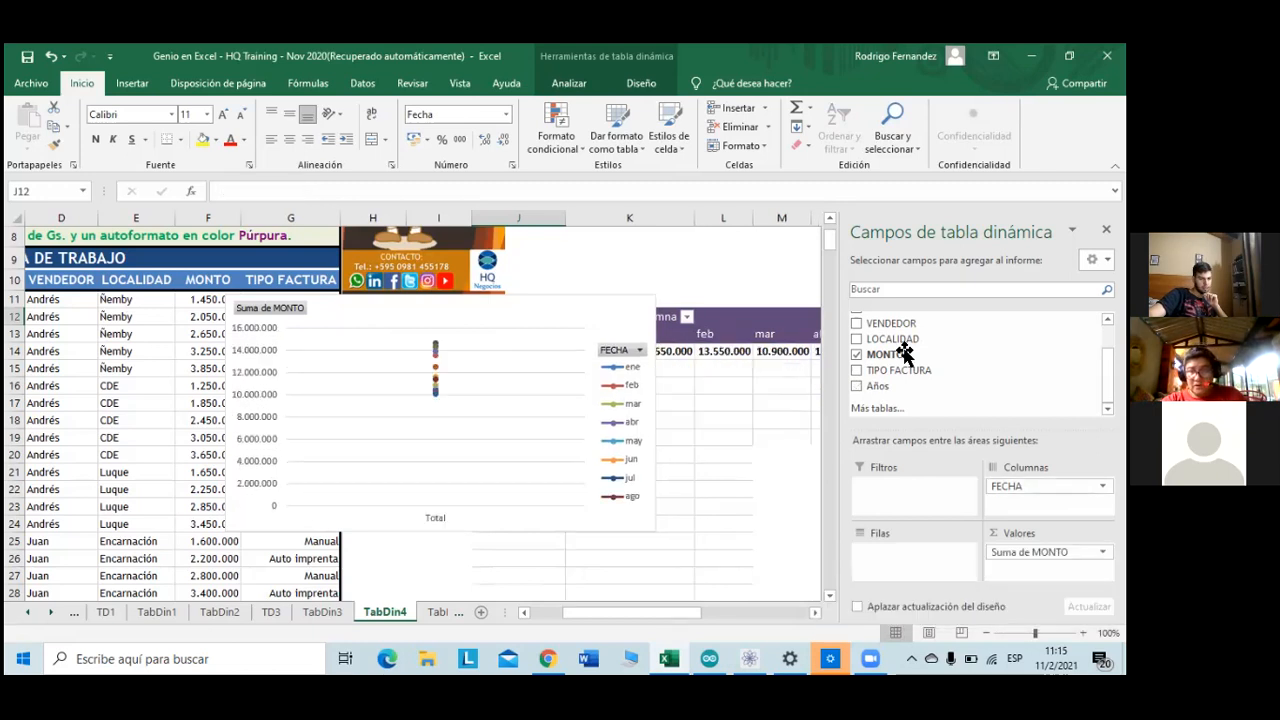
pyautogui.scroll(2, 904, 354)
pyautogui.scroll(-2, 906, 392)
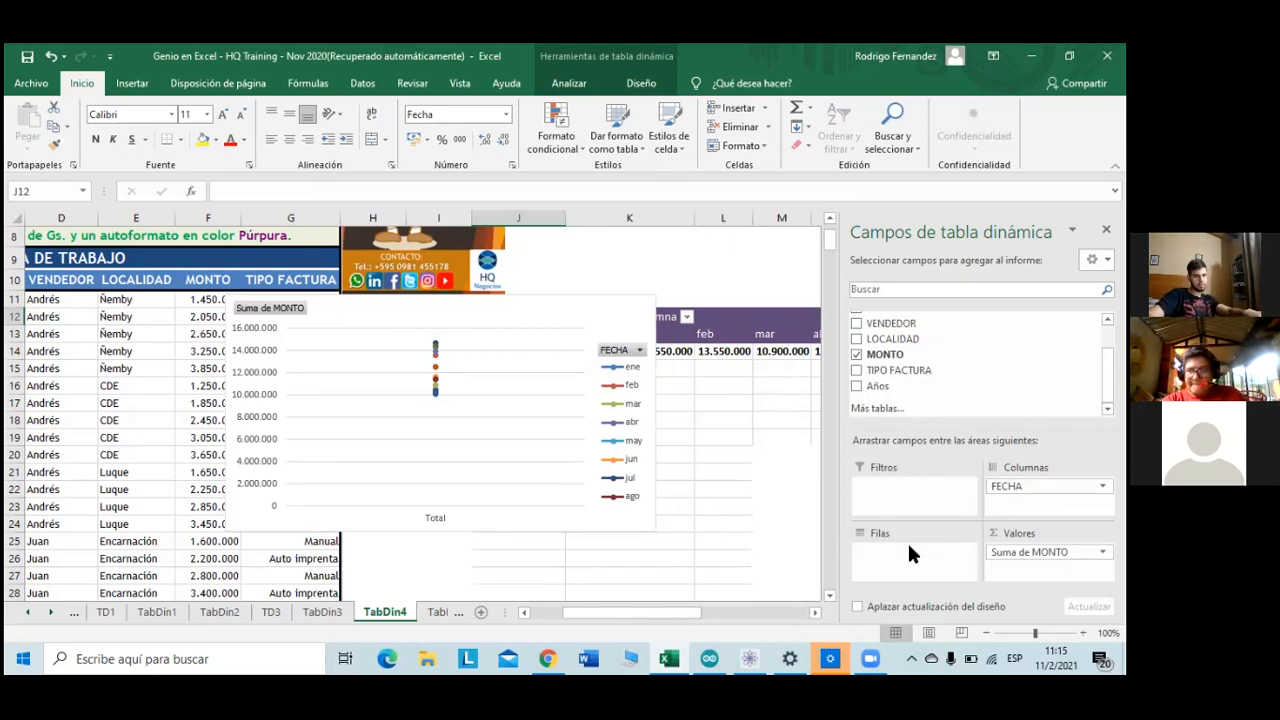
pyautogui.hotkey('ctrl', 'z')
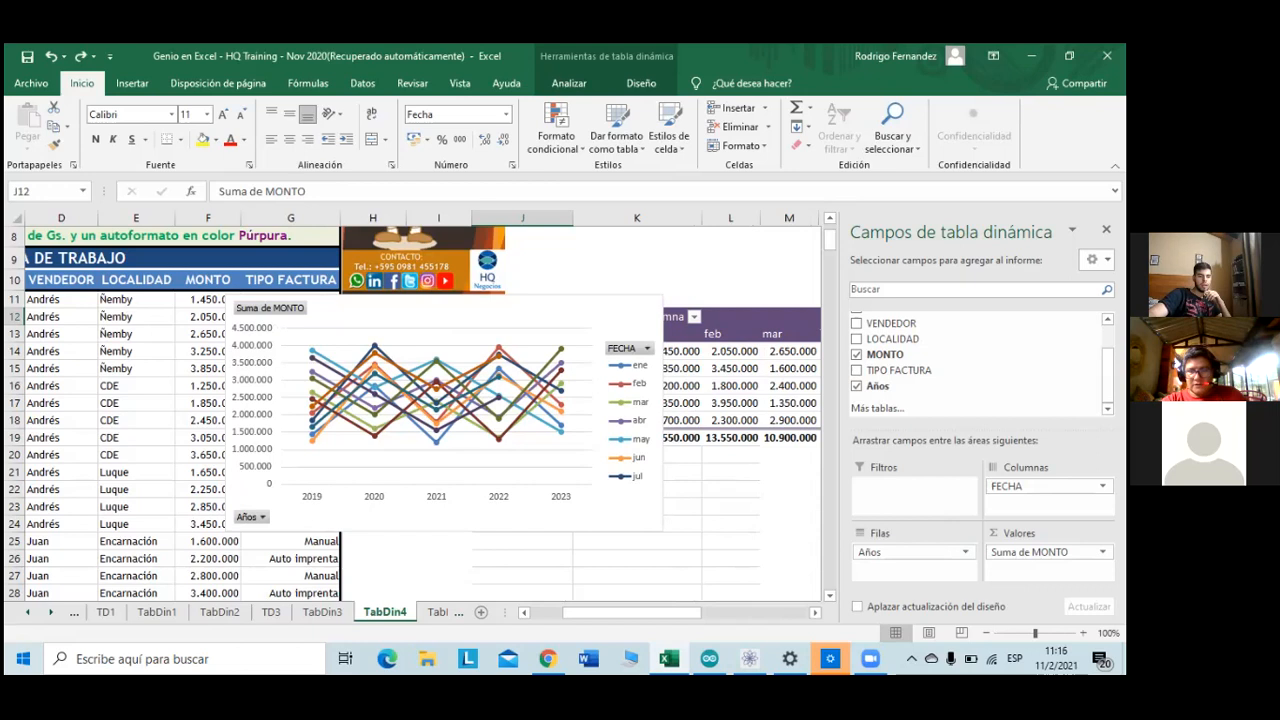
pyautogui.moveTo(1020, 487)
pyautogui.mouseDown()
pyautogui.moveTo(882, 558)
pyautogui.moveTo(886, 572)
pyautogui.moveTo(1032, 488)
pyautogui.mouseUp()
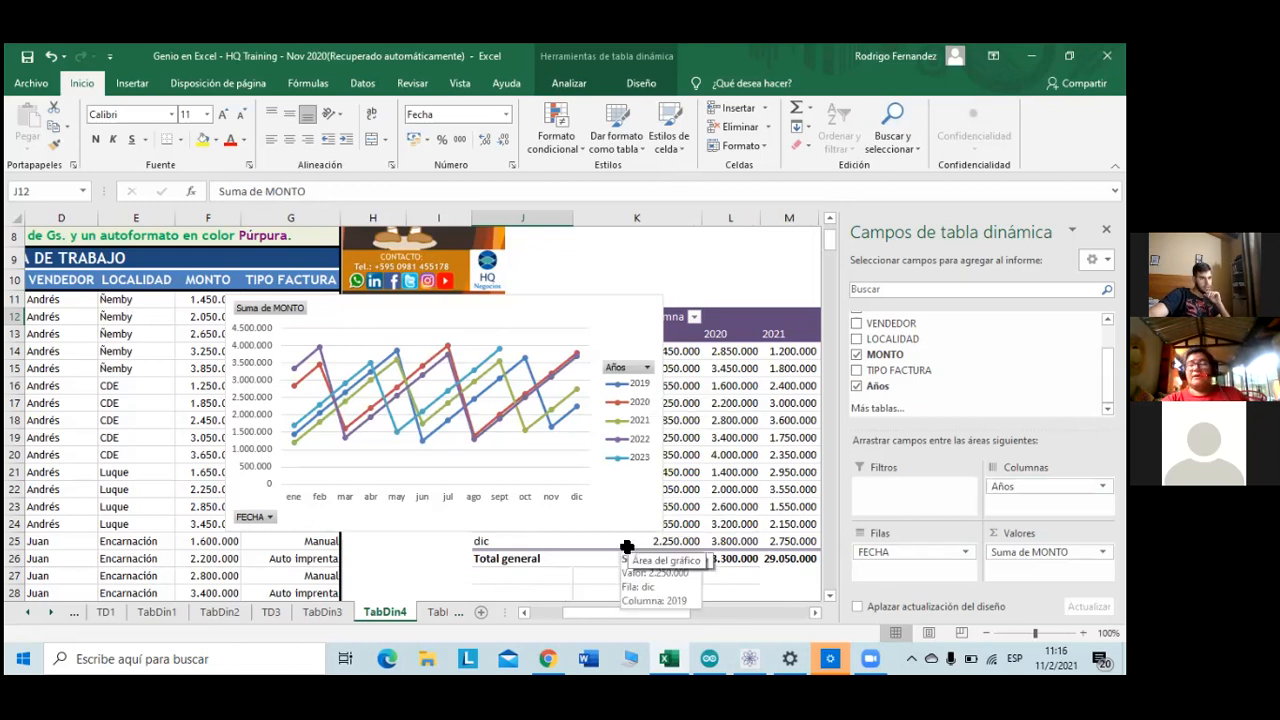
# - Examine the pivot chart's legend entries, the 2022, 2020 and 2023 lines at January, and the month axis
pyautogui.click(638, 395)
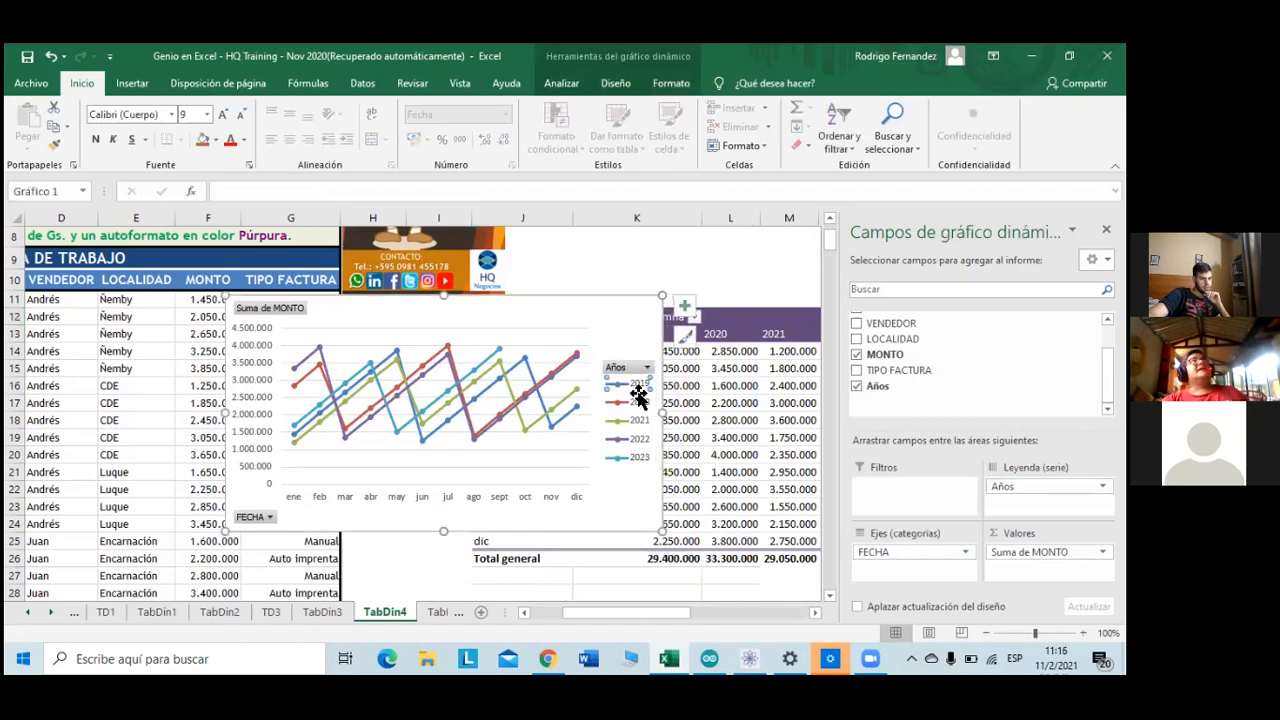
pyautogui.click(293, 367)
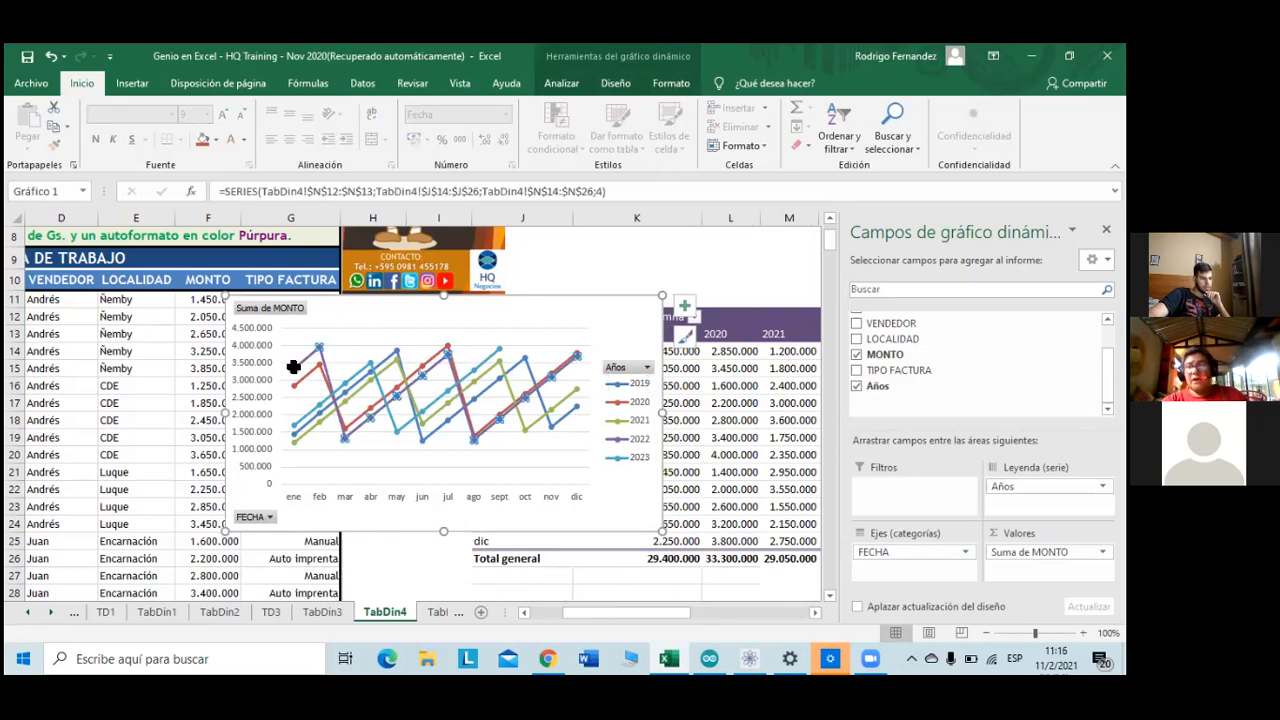
pyautogui.click(296, 386)
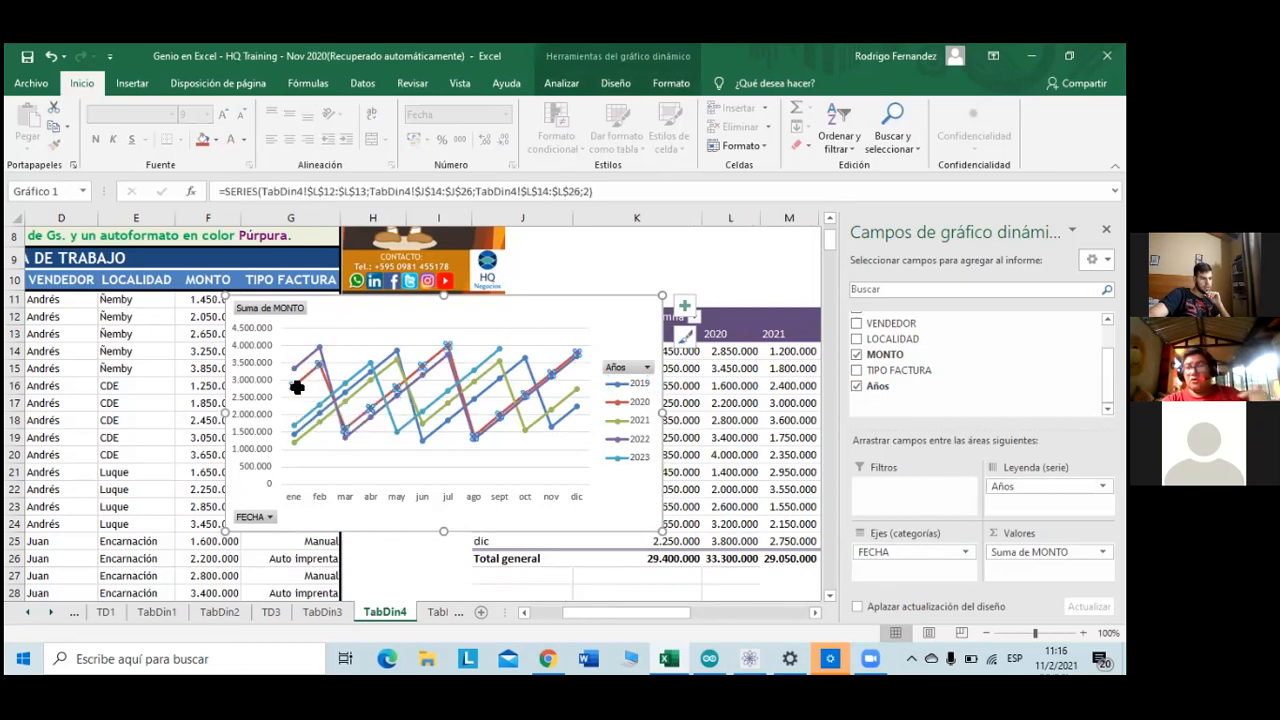
pyautogui.click(296, 427)
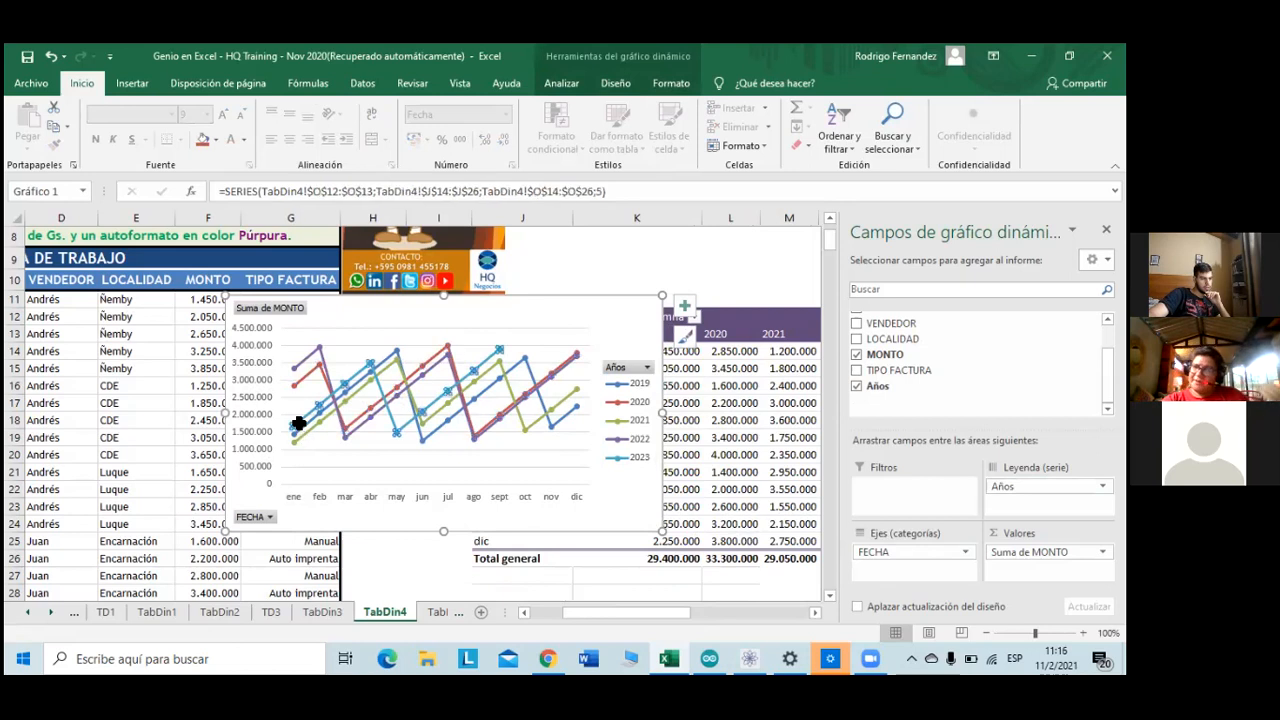
pyautogui.click(417, 502)
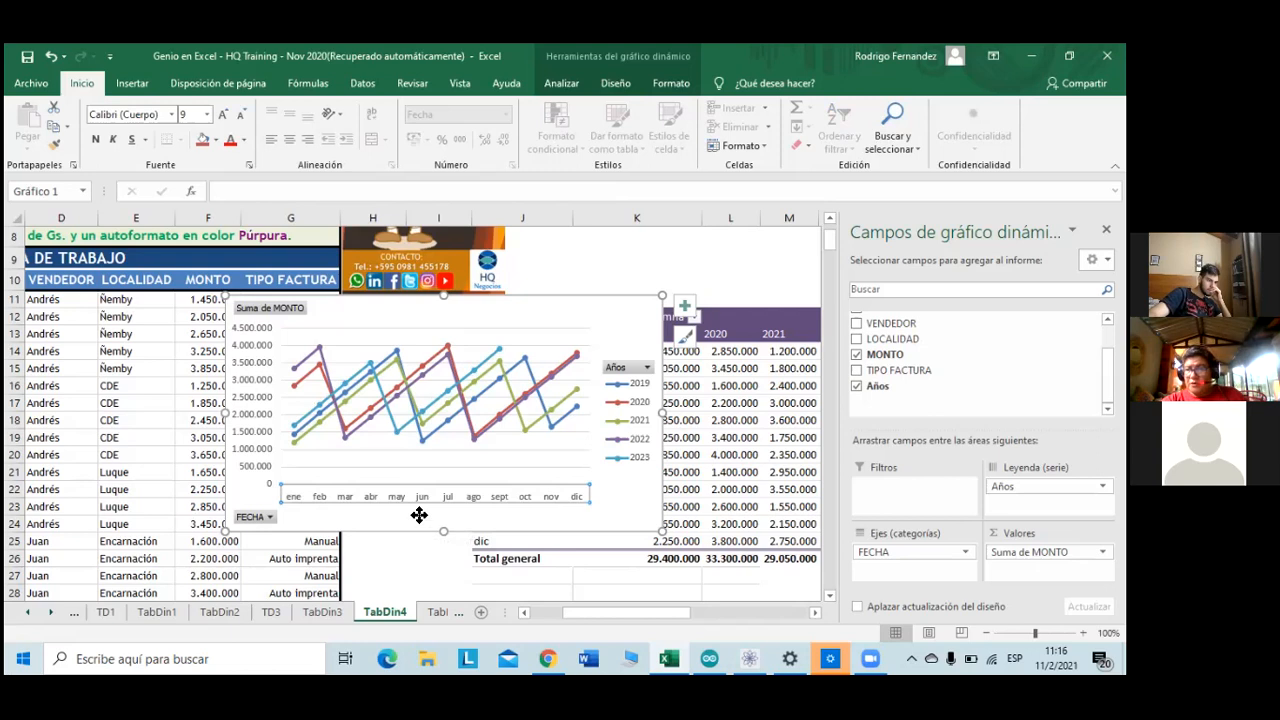
pyautogui.click(419, 515)
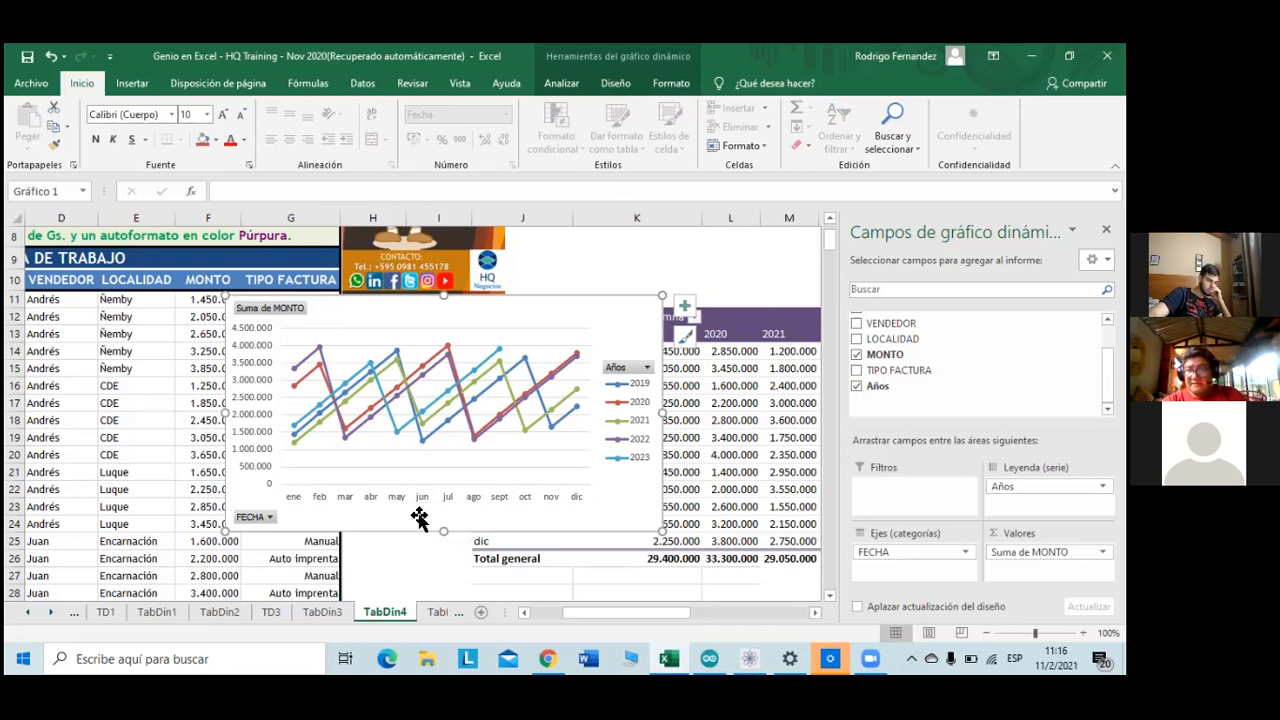
# - Filter the pivot chart's Años legend field so that only 2020 and 2021 are included
pyautogui.click(642, 369)
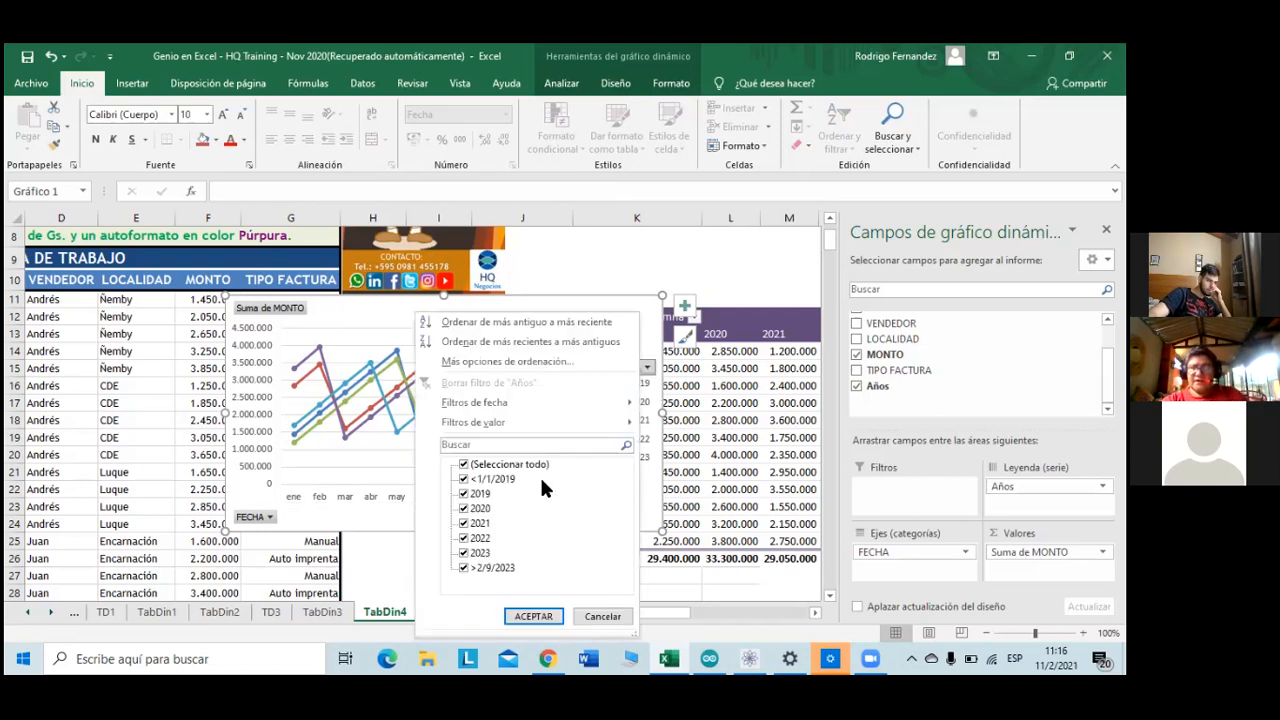
pyautogui.click(465, 465)
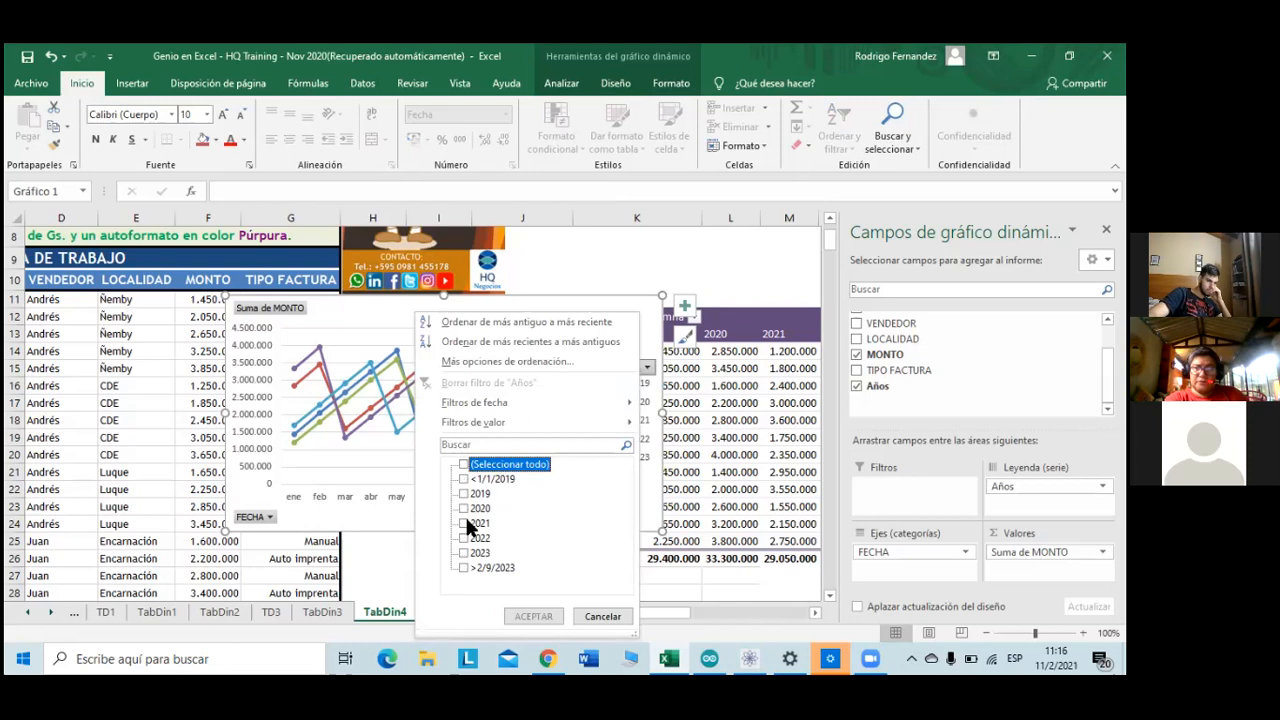
pyautogui.click(464, 508)
pyautogui.click(464, 523)
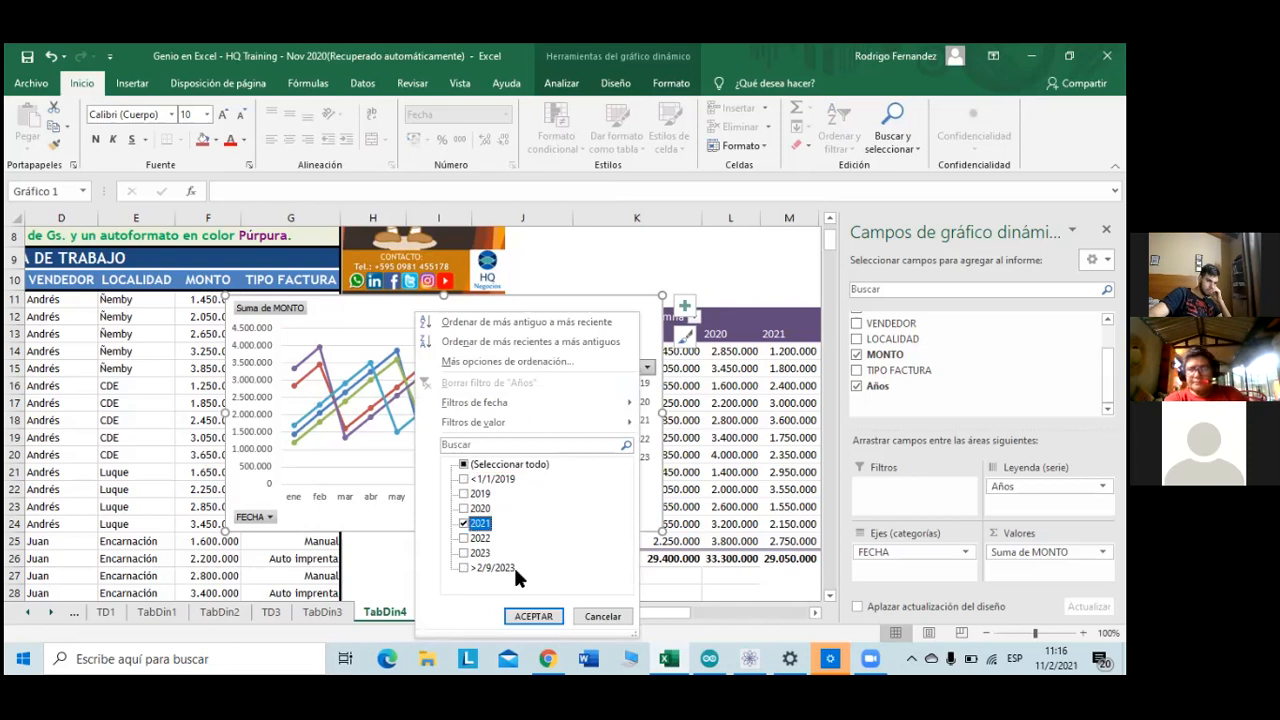
pyautogui.click(538, 616)
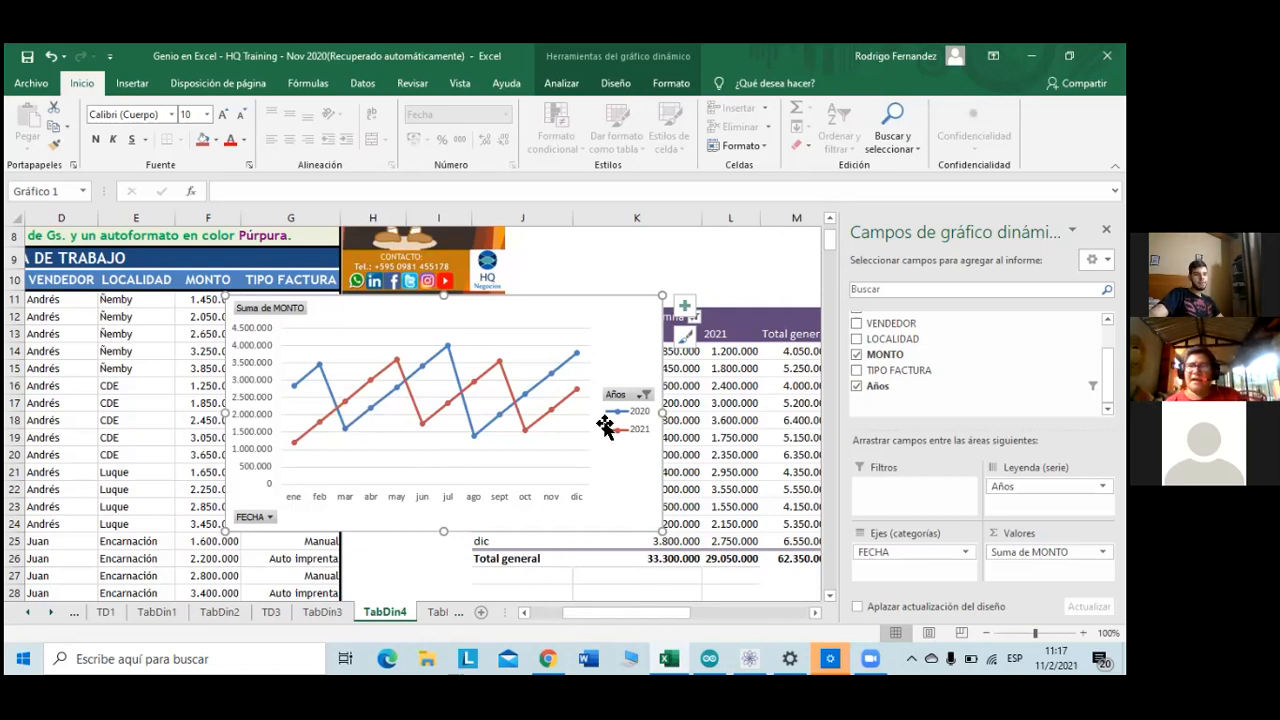
pyautogui.click(625, 398)
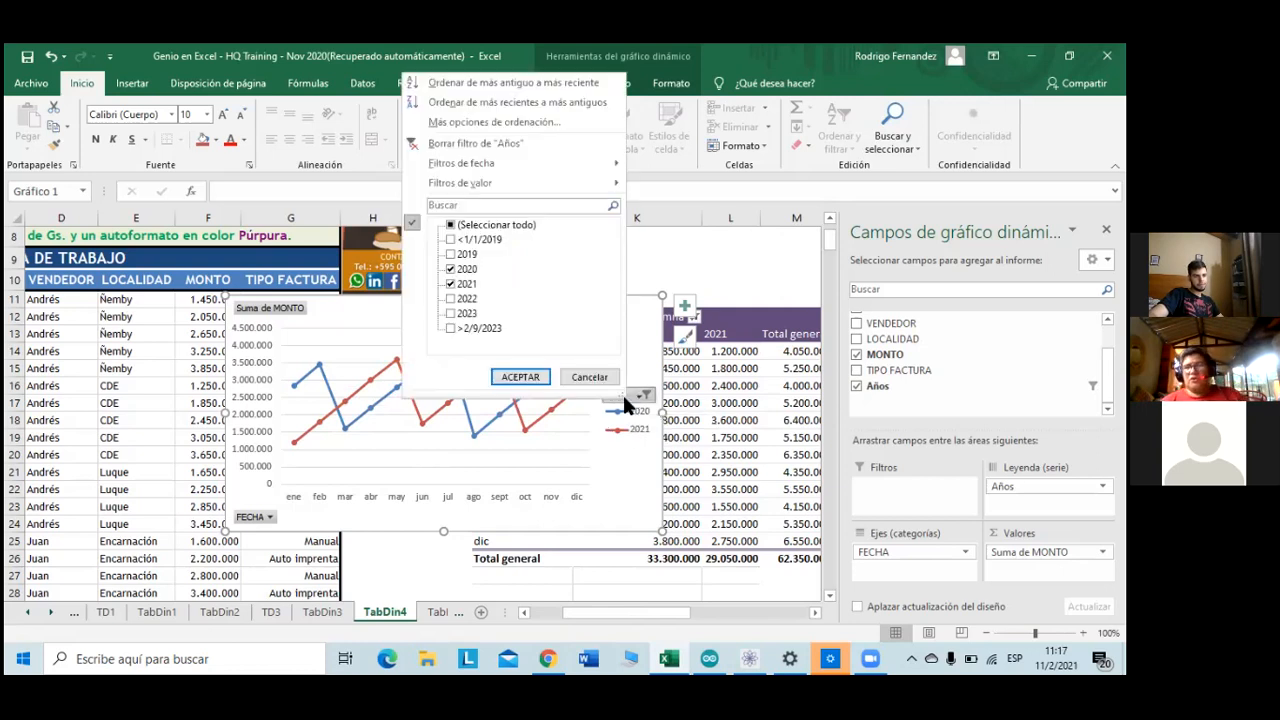
pyautogui.click(589, 502)
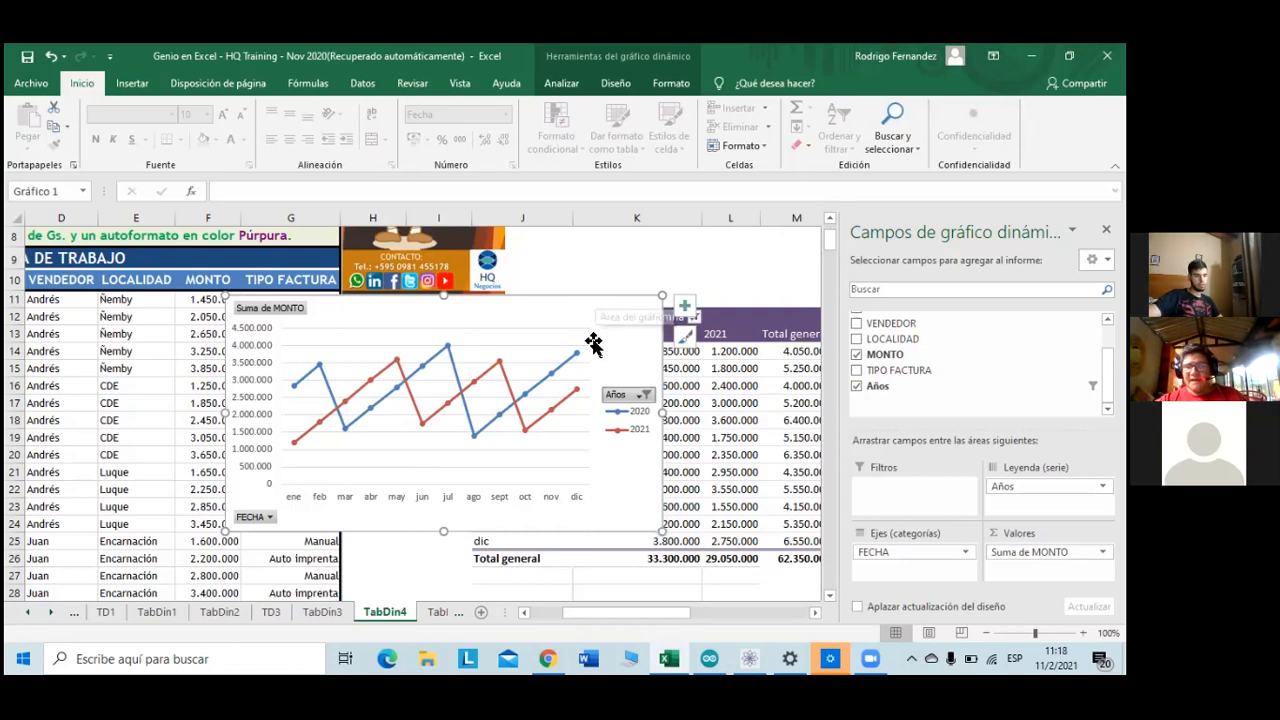
# - Move the pivot chart directly below the pivot table, starting around row 27 under column J
pyautogui.scroll(-2, 593, 339)
pyautogui.scroll(-2, 593, 339)
pyautogui.moveTo(575, 295); pyautogui.dragTo(808, 573)
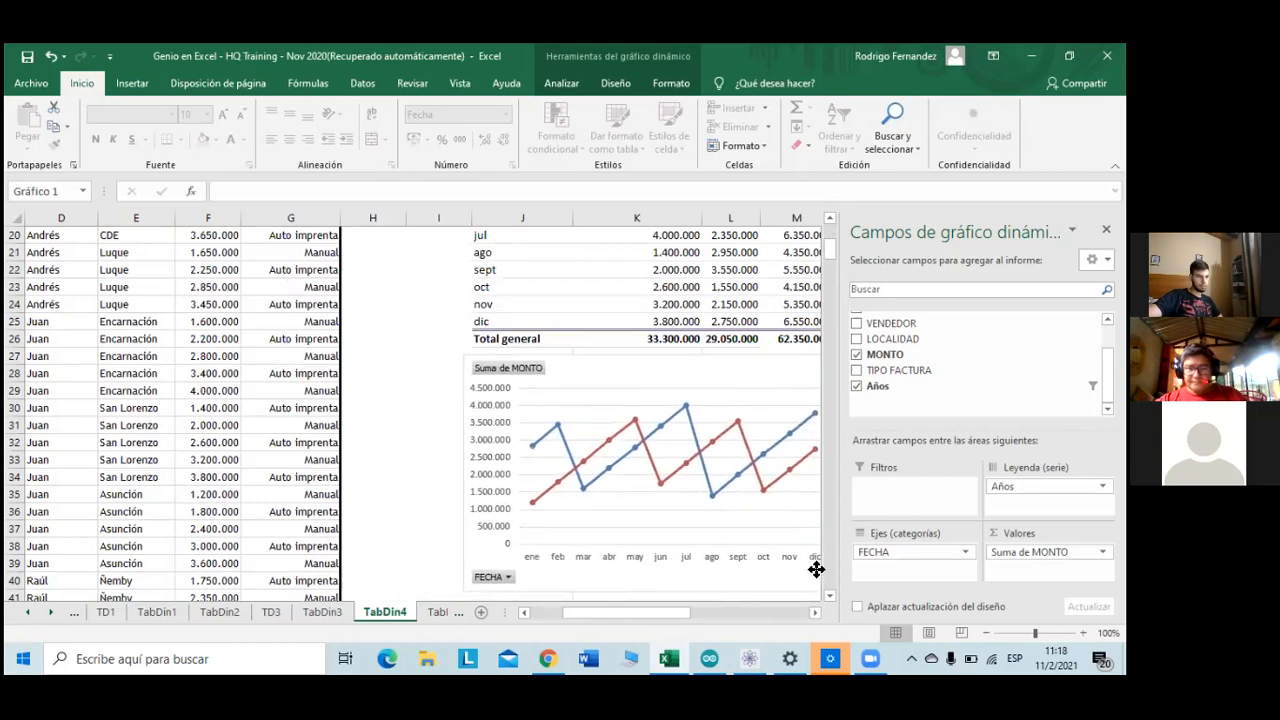
pyautogui.hscroll(4, 814, 566)
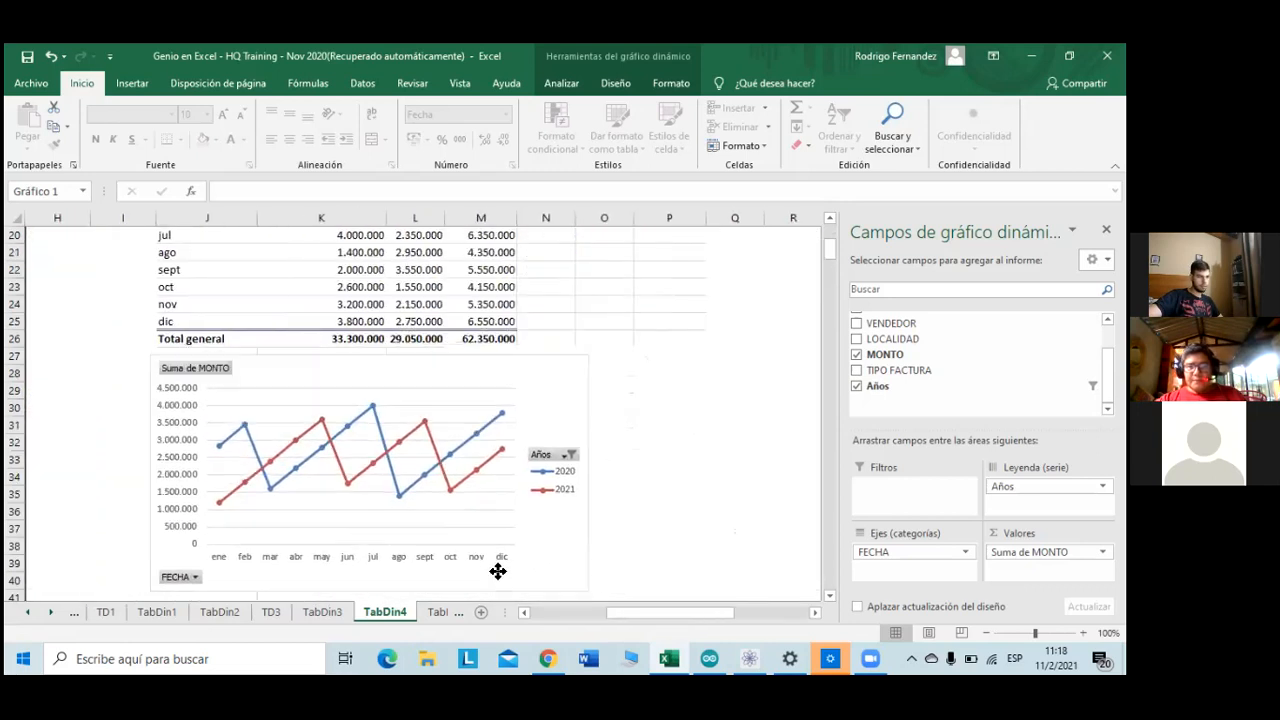
pyautogui.click(589, 526)
pyautogui.scroll(4, 588, 524)
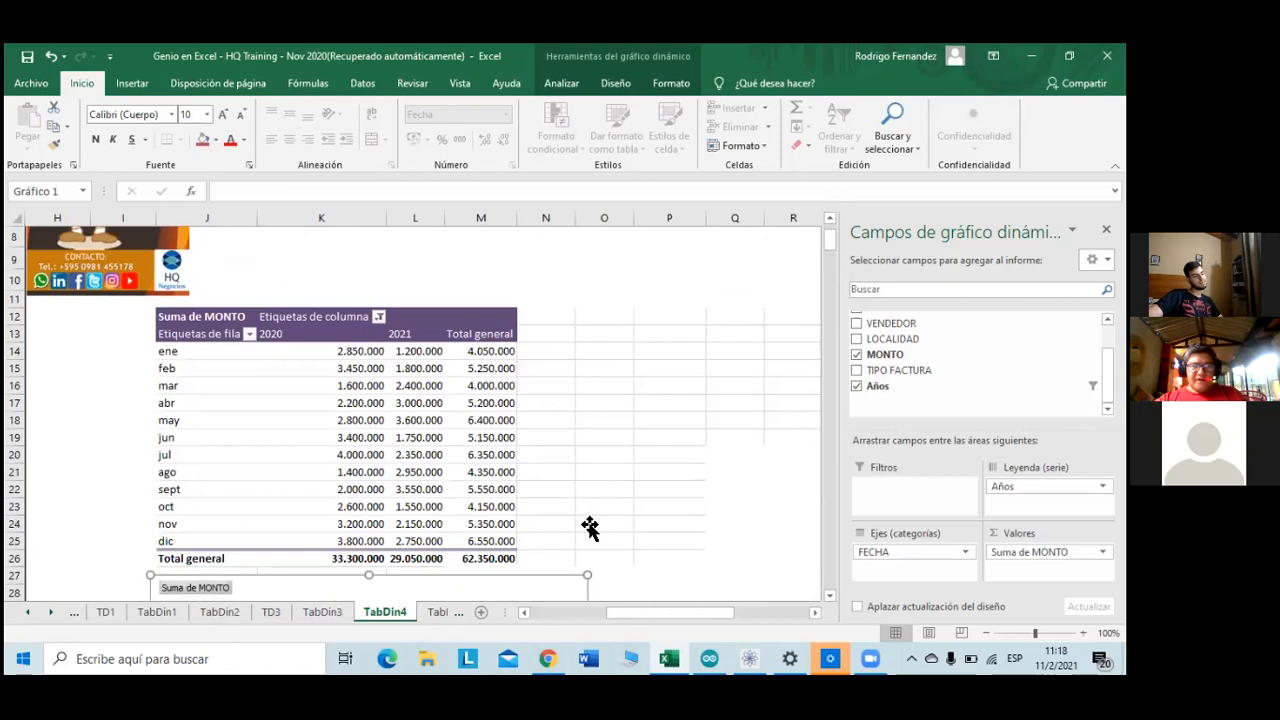
pyautogui.scroll(-2, 588, 524)
pyautogui.scroll(1, 590, 527)
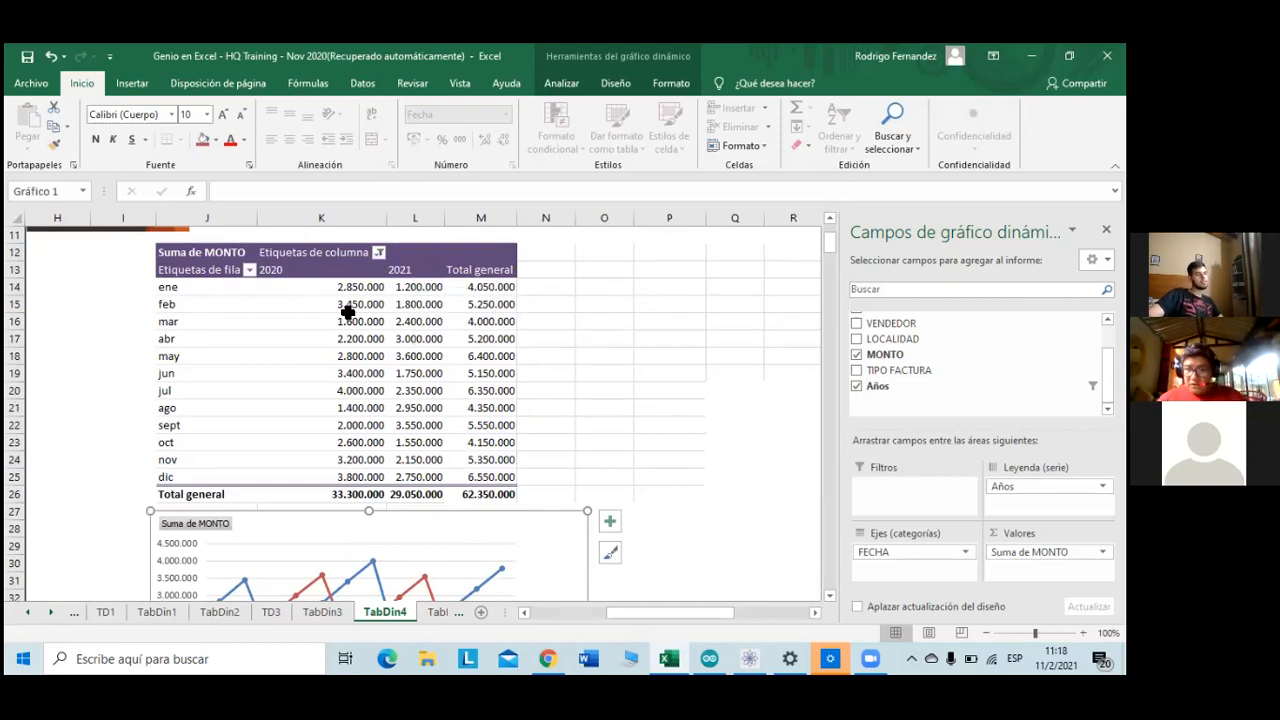
pyautogui.moveTo(347, 312)
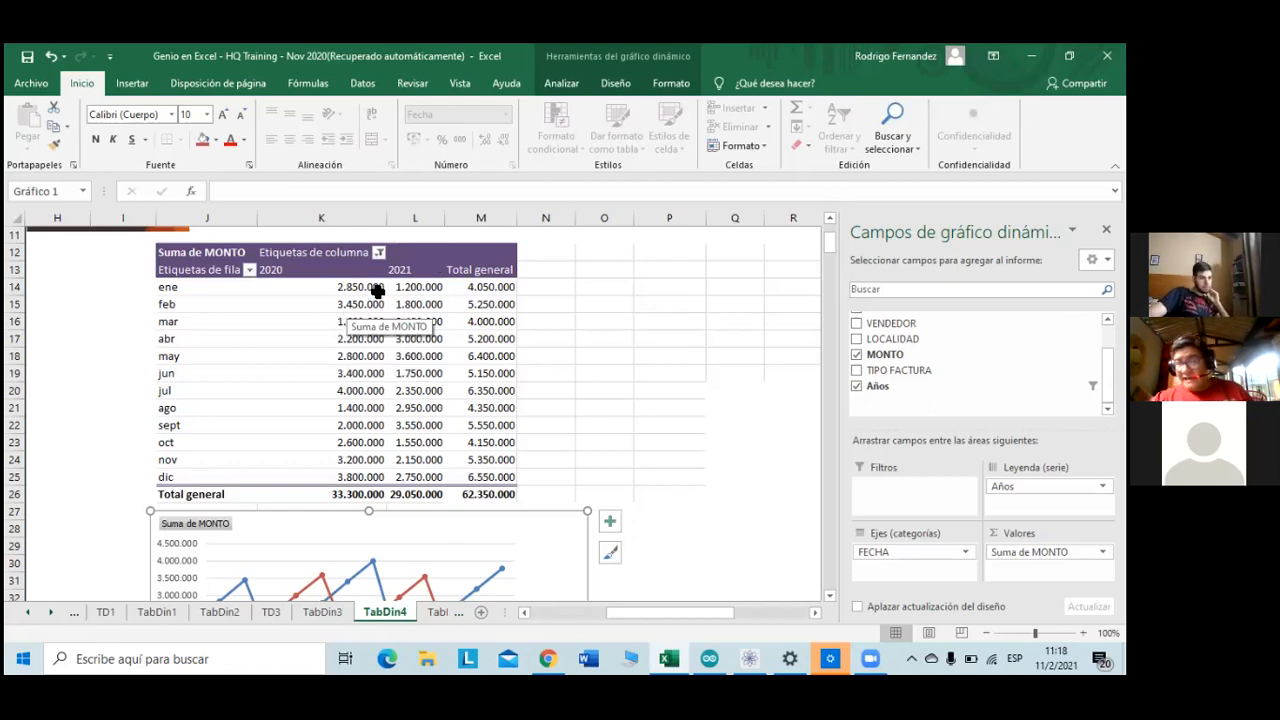
pyautogui.press('Escape')
pyautogui.moveTo(417, 289)
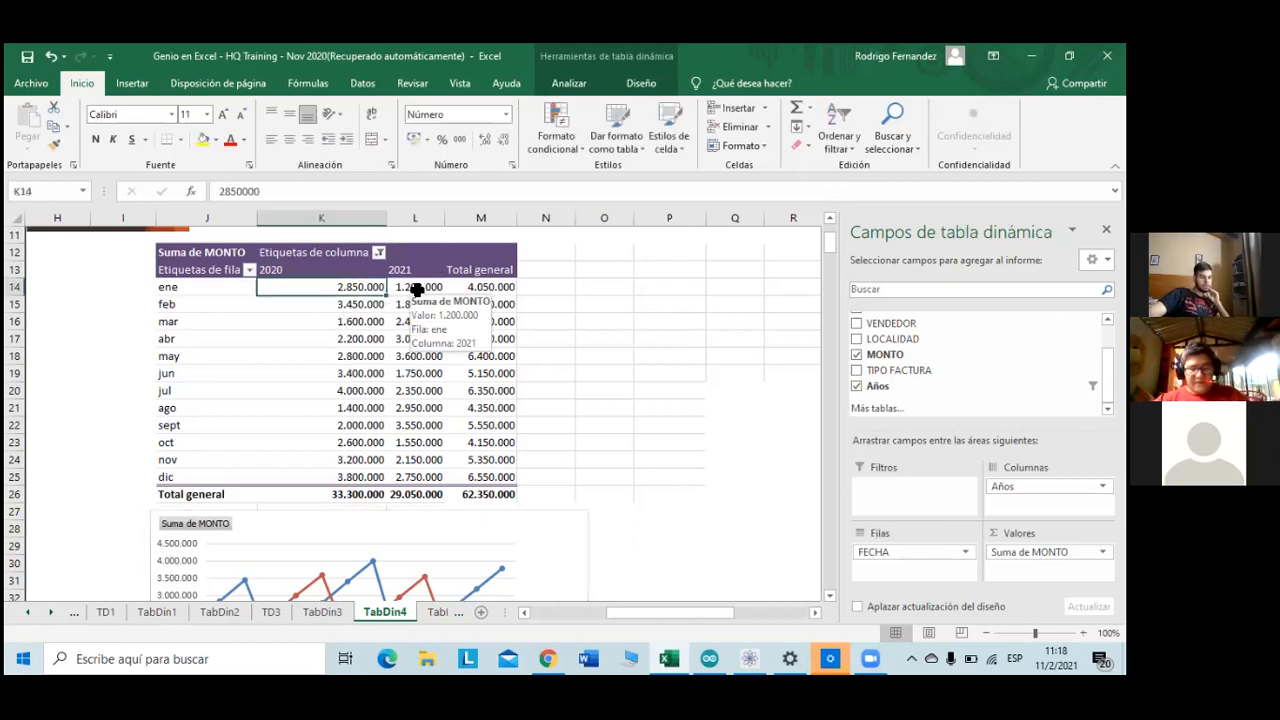
pyautogui.press('Down')
pyautogui.press('Right')
pyautogui.press('Up')
pyautogui.press('Left')
pyautogui.press('Down')
pyautogui.press('Up')
pyautogui.press('Down')
pyautogui.press('Right')
pyautogui.press('Up')
pyautogui.press('Left')
pyautogui.press('Down')
pyautogui.press('Right')
pyautogui.press('Up')
pyautogui.press('Left')
pyautogui.press('Down')
pyautogui.press('Right')
pyautogui.press('Up')
pyautogui.press('Down')
pyautogui.press('Up')
pyautogui.press('Left')
pyautogui.press('Down')
pyautogui.press('Right')
pyautogui.press('Up')
pyautogui.press('Left')
pyautogui.press('Right')
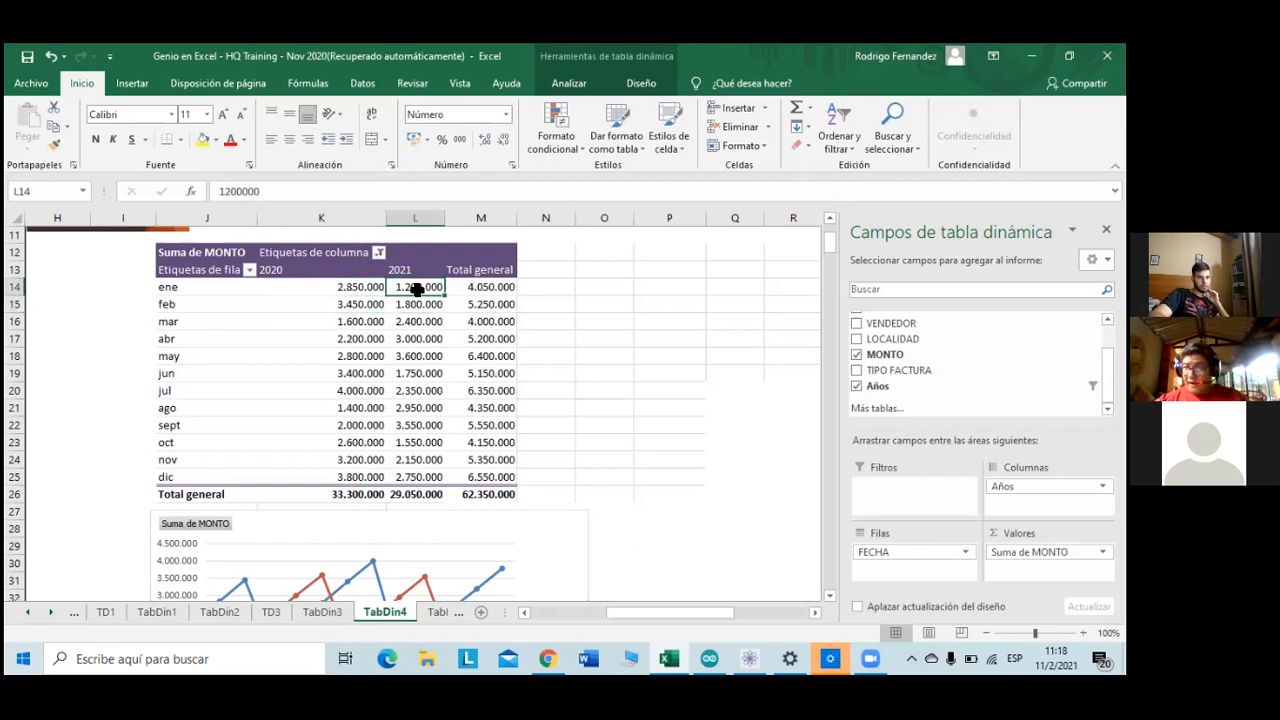
pyautogui.press('Left')
pyautogui.press('Down')
pyautogui.press('Right')
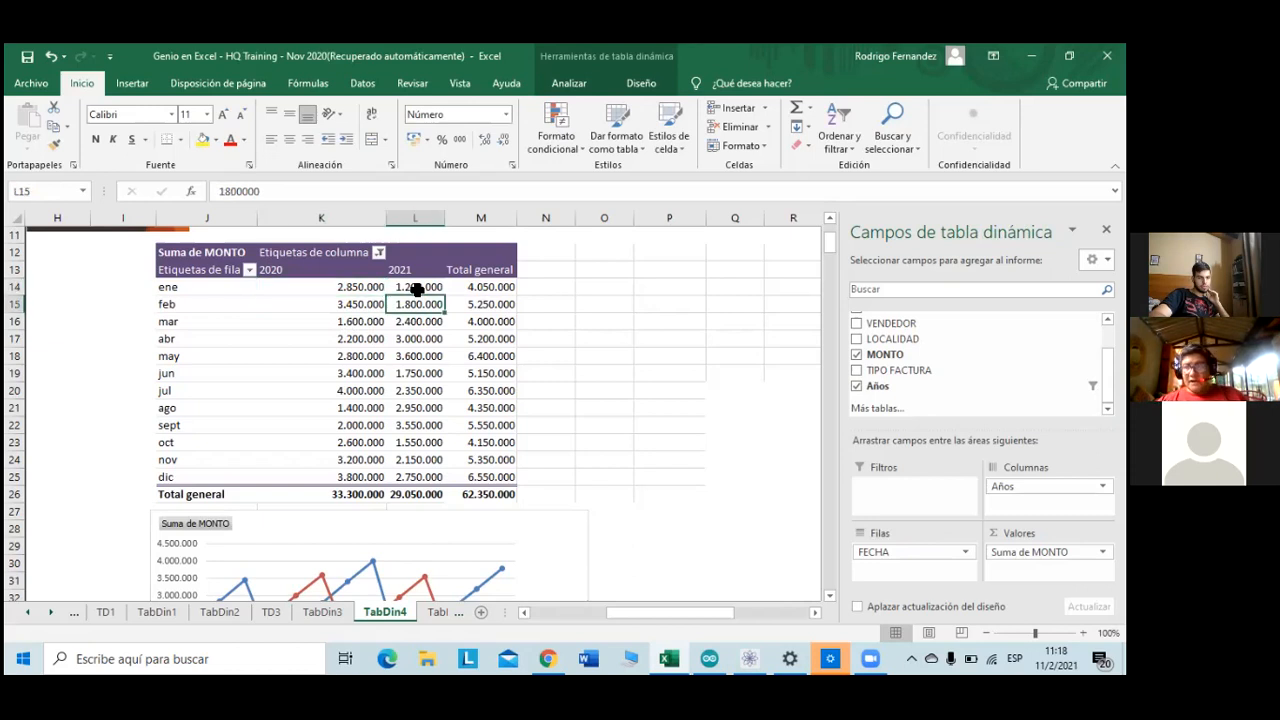
pyautogui.press('Up')
pyautogui.press('Left')
pyautogui.press('Down')
pyautogui.press('Right')
pyautogui.press('Up')
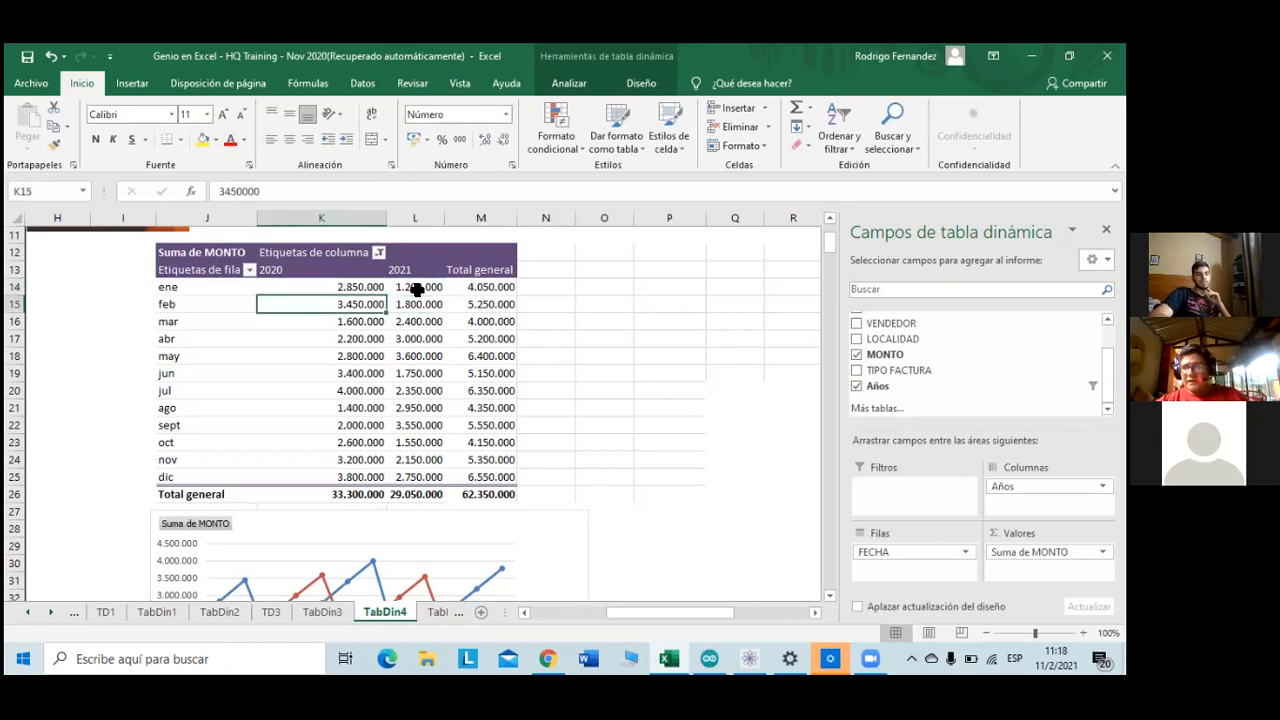
pyautogui.click(417, 288)
pyautogui.press('Left')
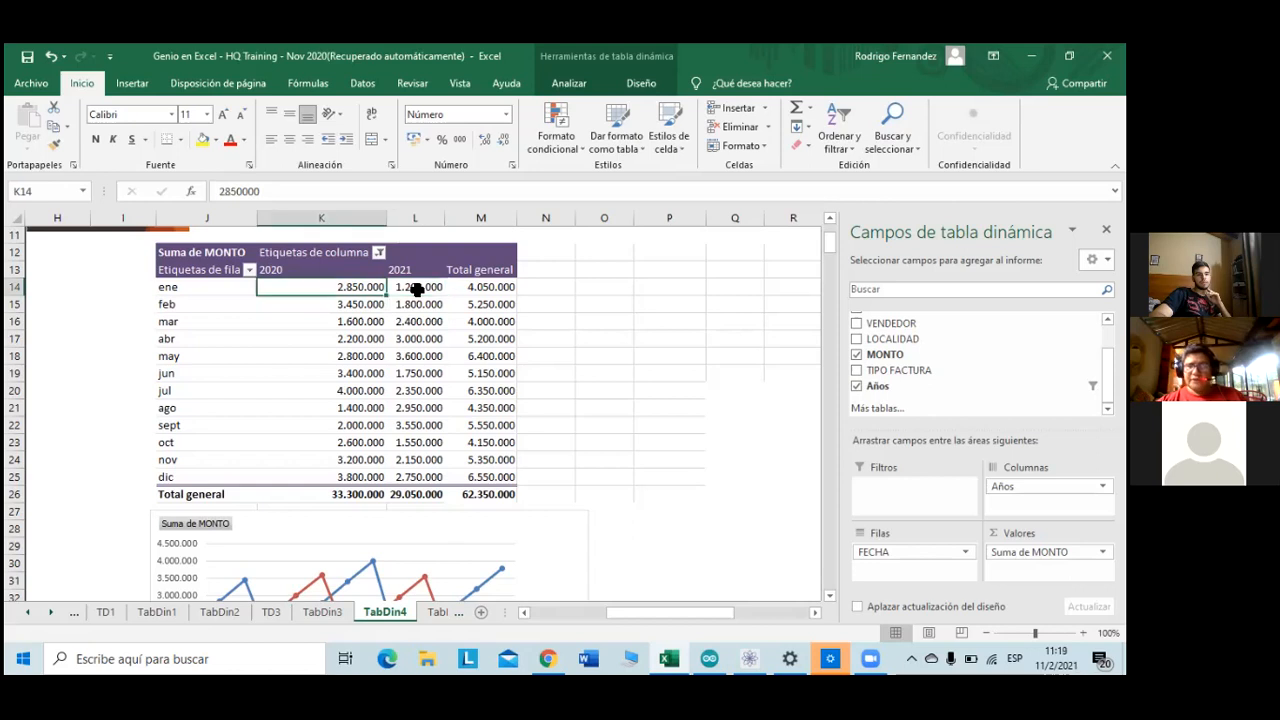
pyautogui.click(417, 288)
pyautogui.press('Down')
pyautogui.press('Left')
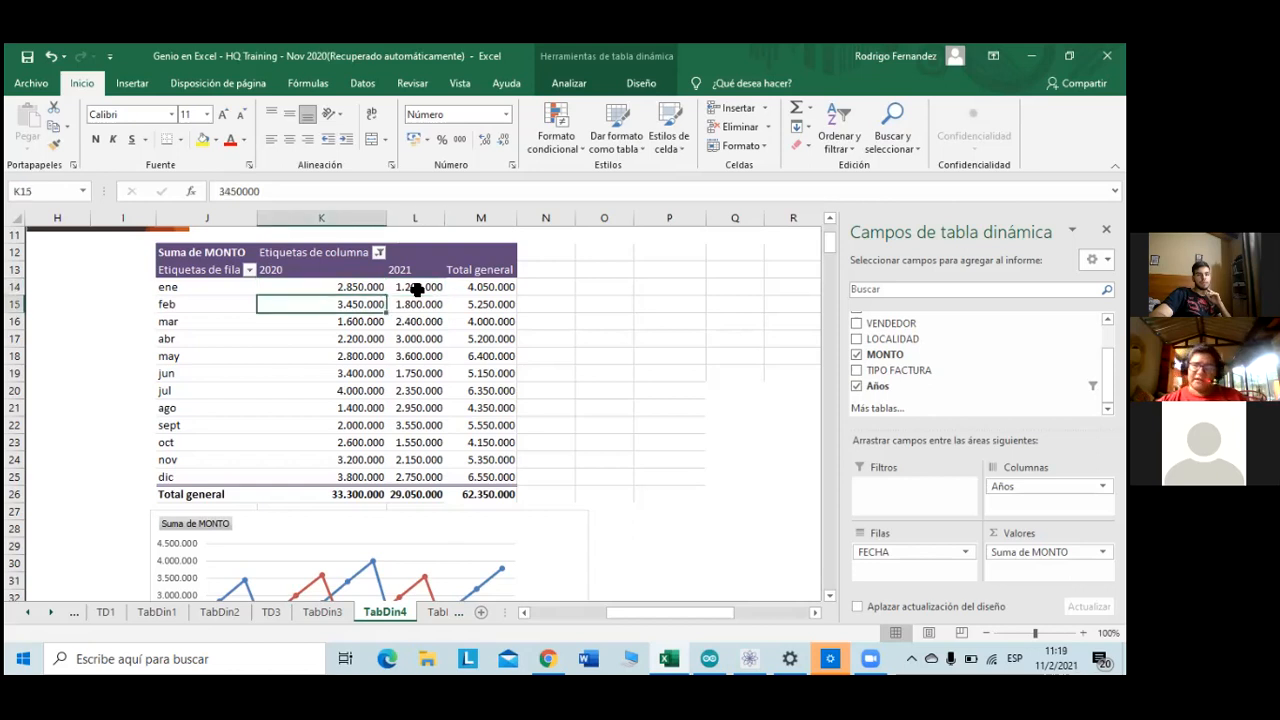
pyautogui.press('Left')
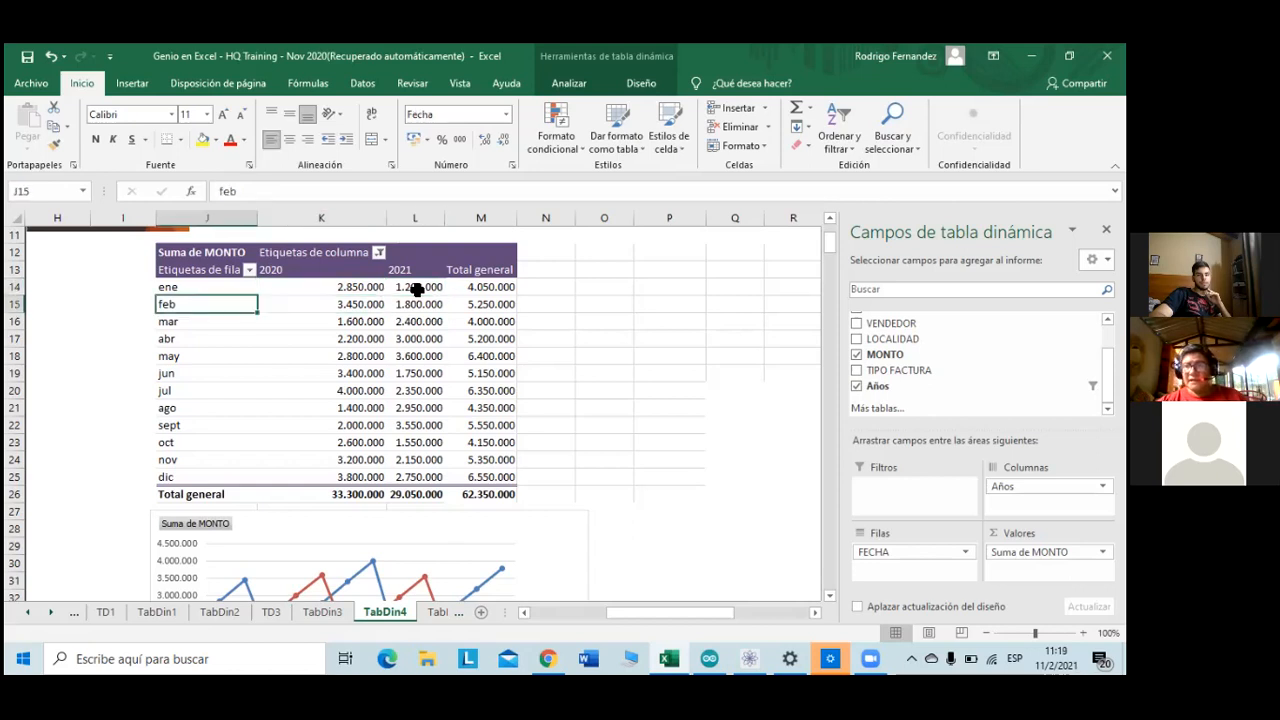
pyautogui.press('Right')
pyautogui.press('Up')
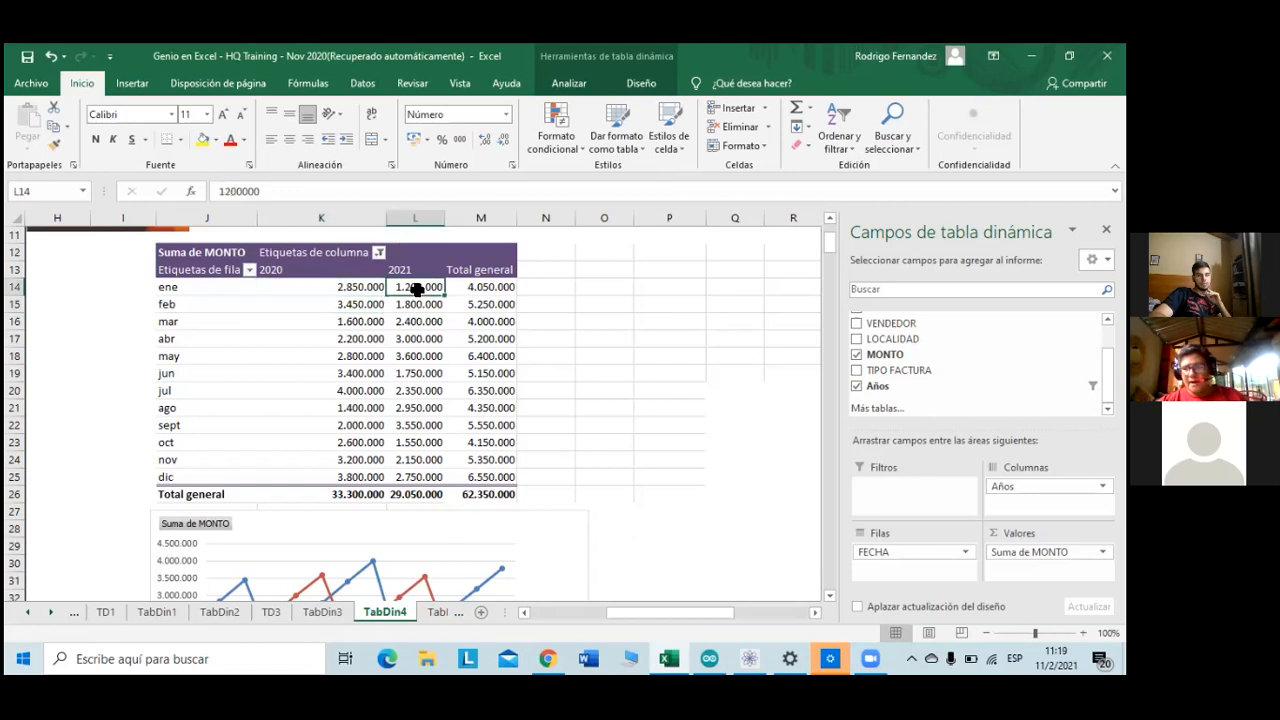
pyautogui.press('Down')
pyautogui.press('Up')
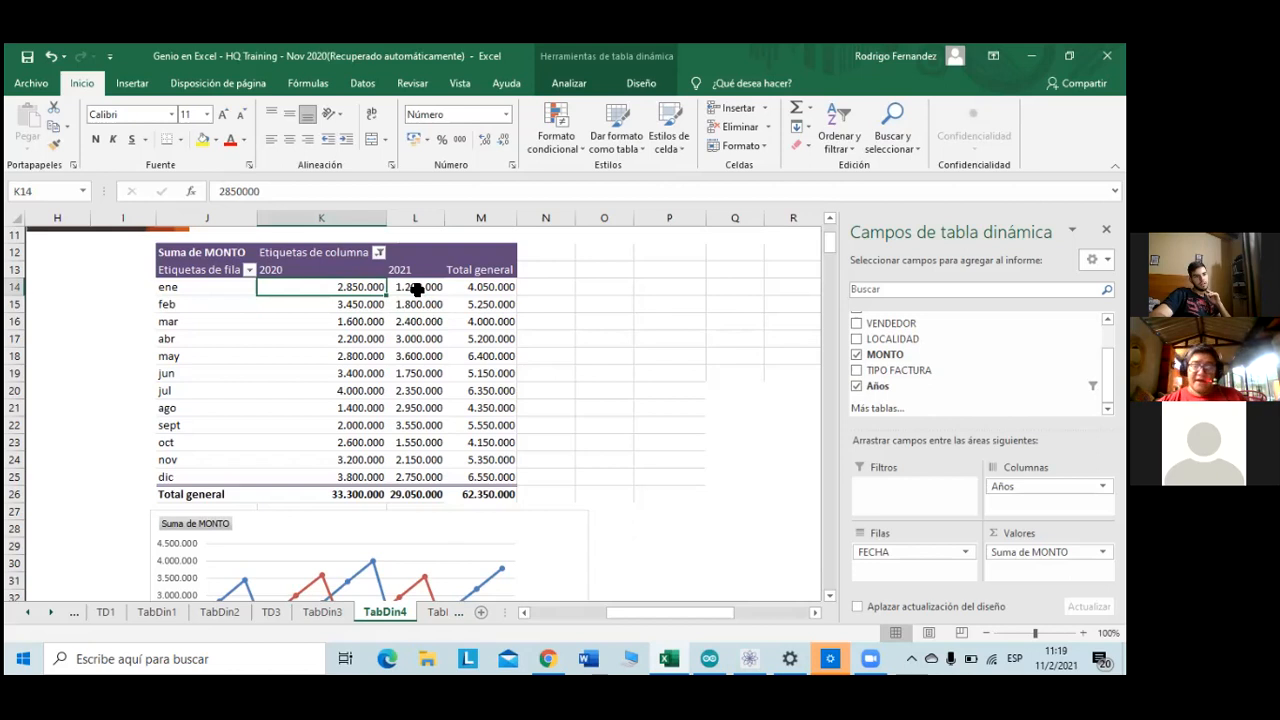
pyautogui.press('Right')
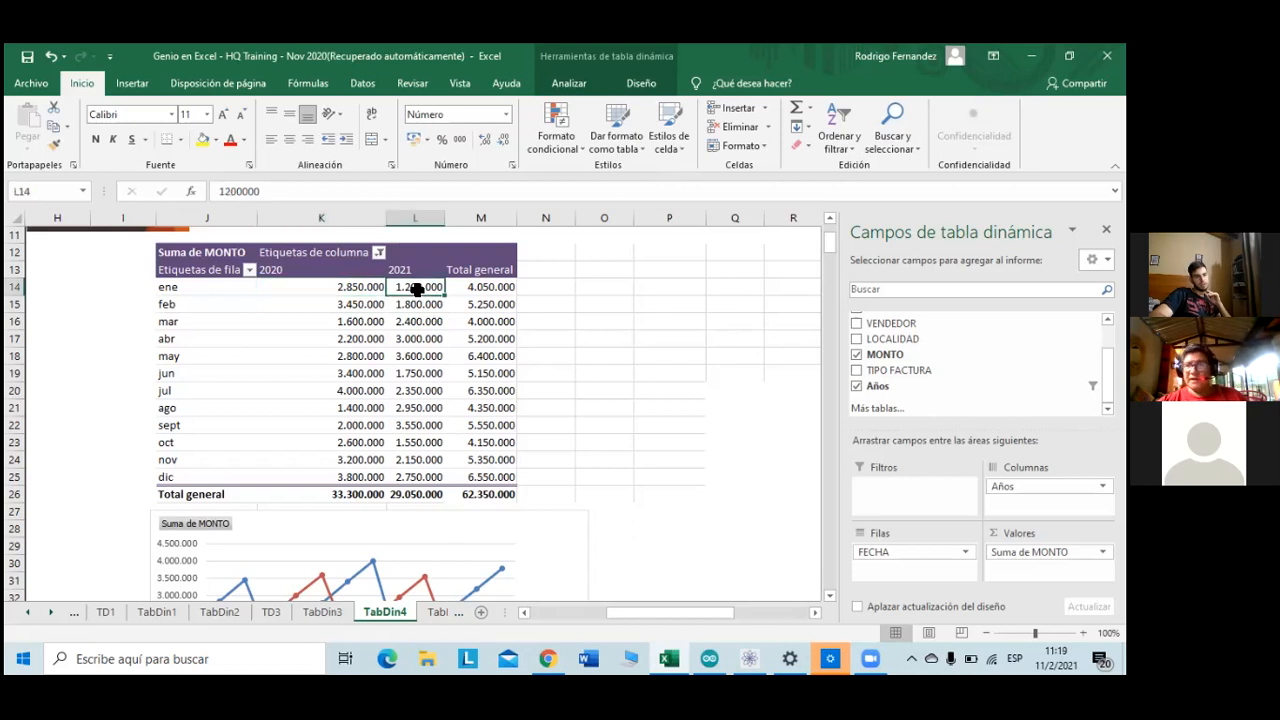
pyautogui.press('Right')
pyautogui.press('Down')
pyautogui.press('Left')
pyautogui.press('Up')
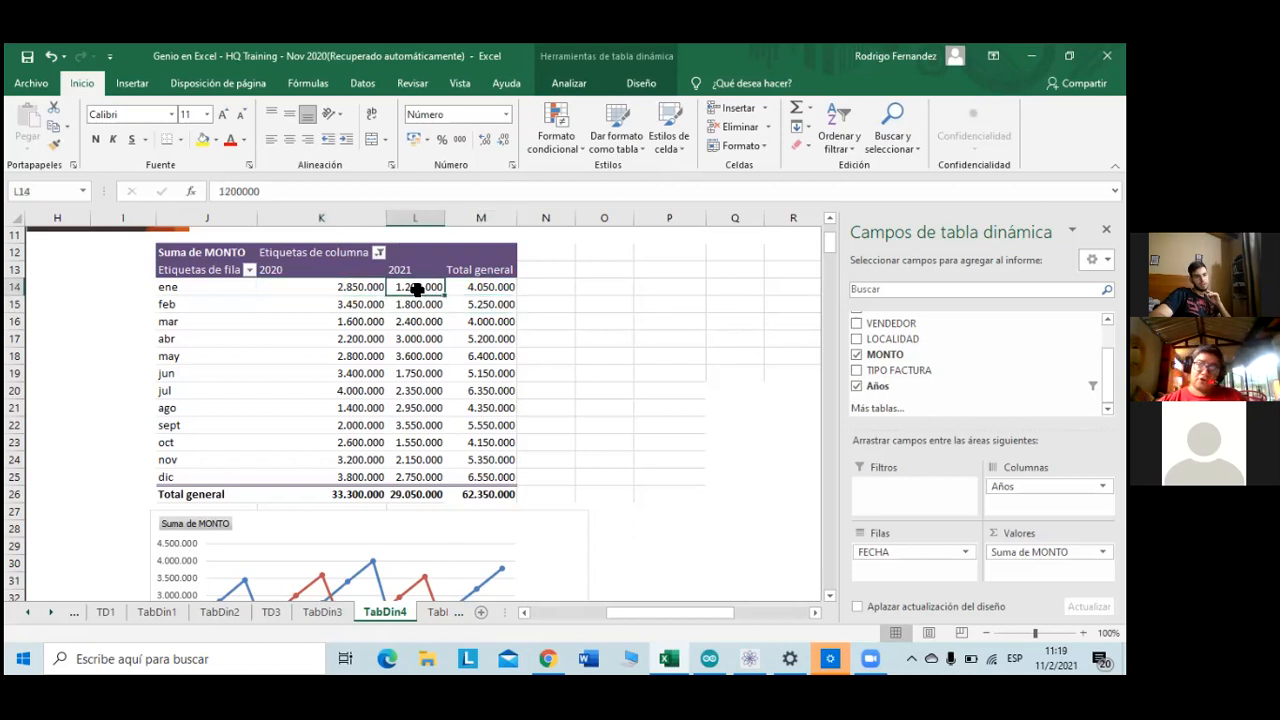
pyautogui.press('Right')
pyautogui.press('Down')
pyautogui.press('Left')
pyautogui.press('Up')
pyautogui.press('Right')
pyautogui.press('Down')
pyautogui.press('Left')
pyautogui.press('Up')
pyautogui.press('Right')
pyautogui.press('Down')
pyautogui.press('Left')
pyautogui.press('Up')
pyautogui.press('Right')
pyautogui.press('Down')
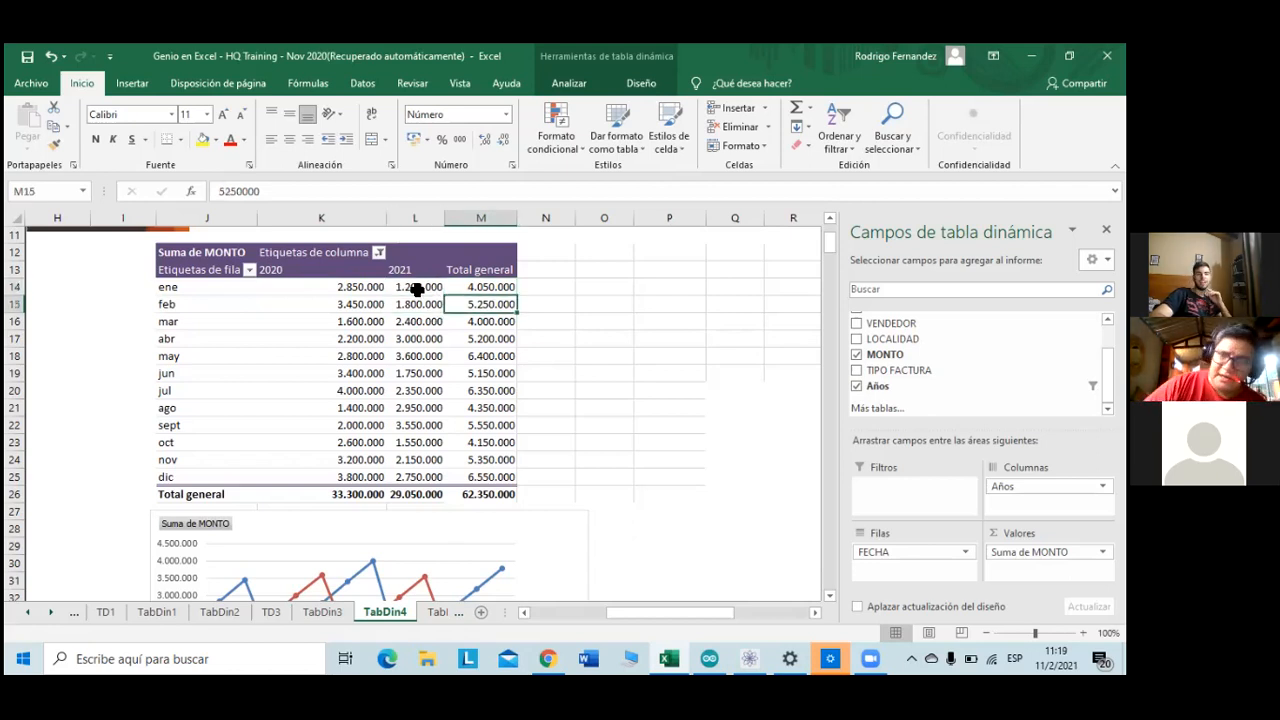
pyautogui.press('Left')
pyautogui.press('Up')
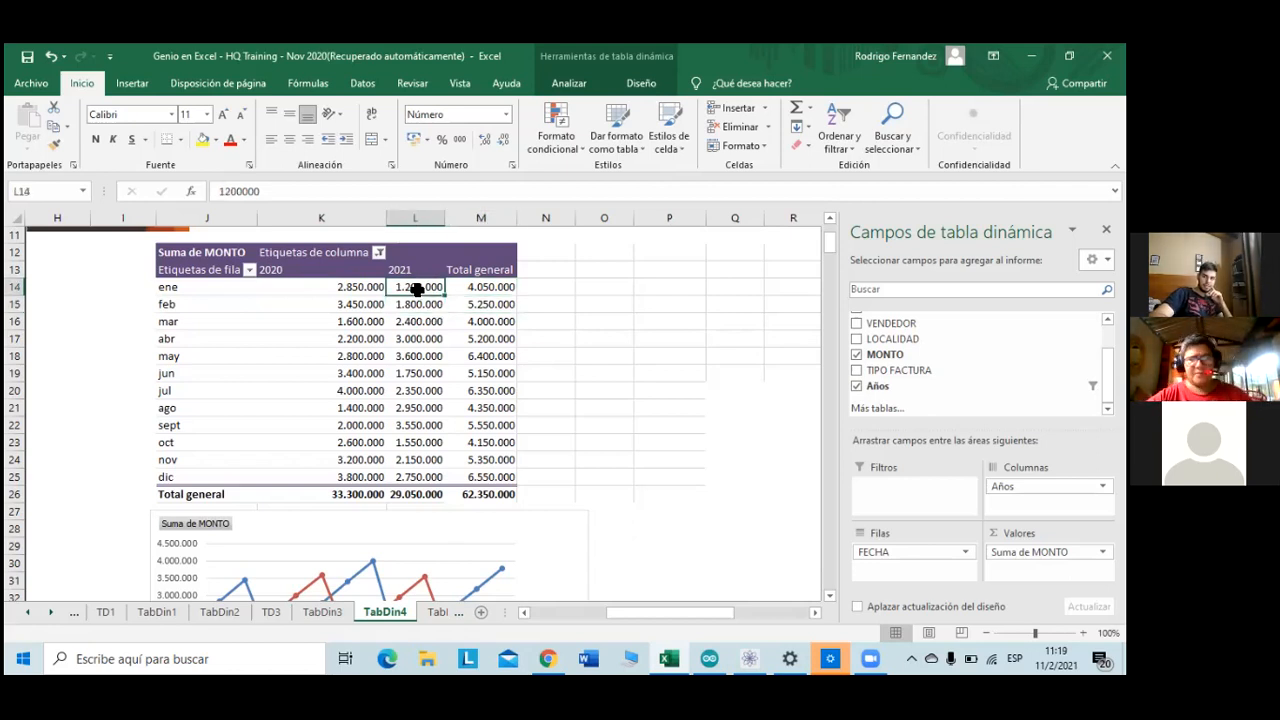
pyautogui.press('Right')
pyautogui.press('Down')
pyautogui.press('Left')
pyautogui.press('Up')
pyautogui.press('Right')
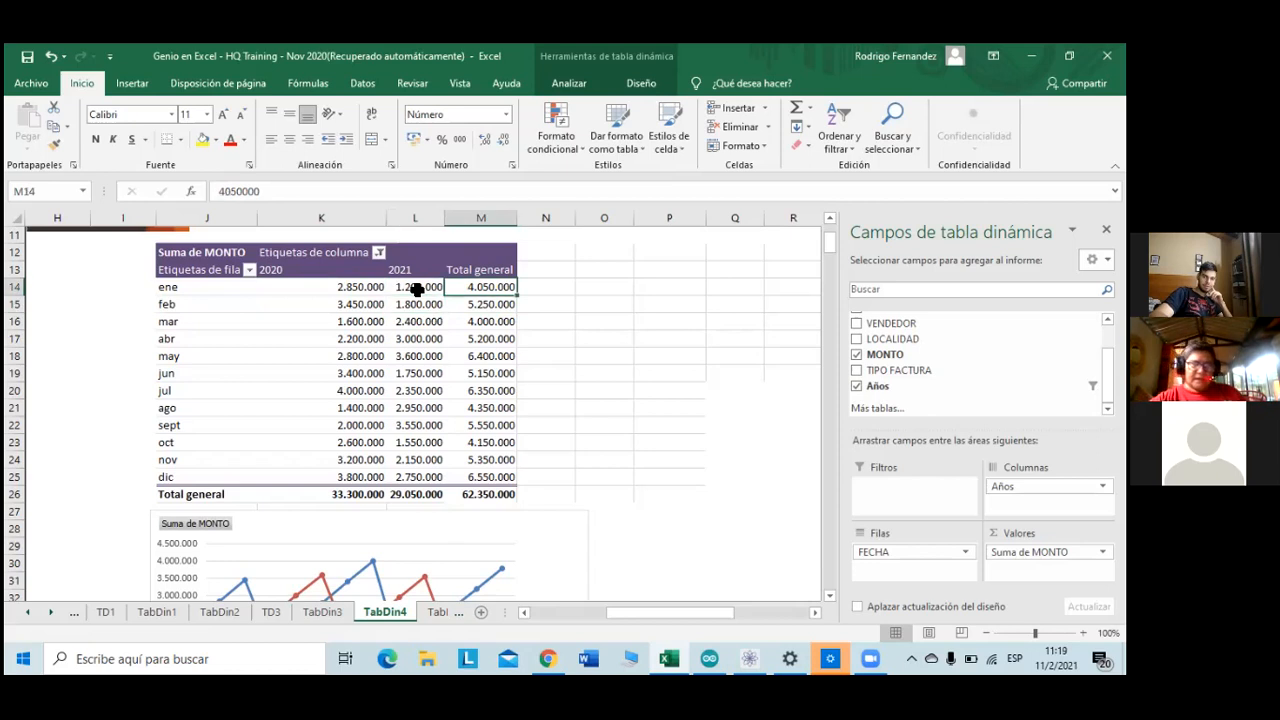
pyautogui.press('Down')
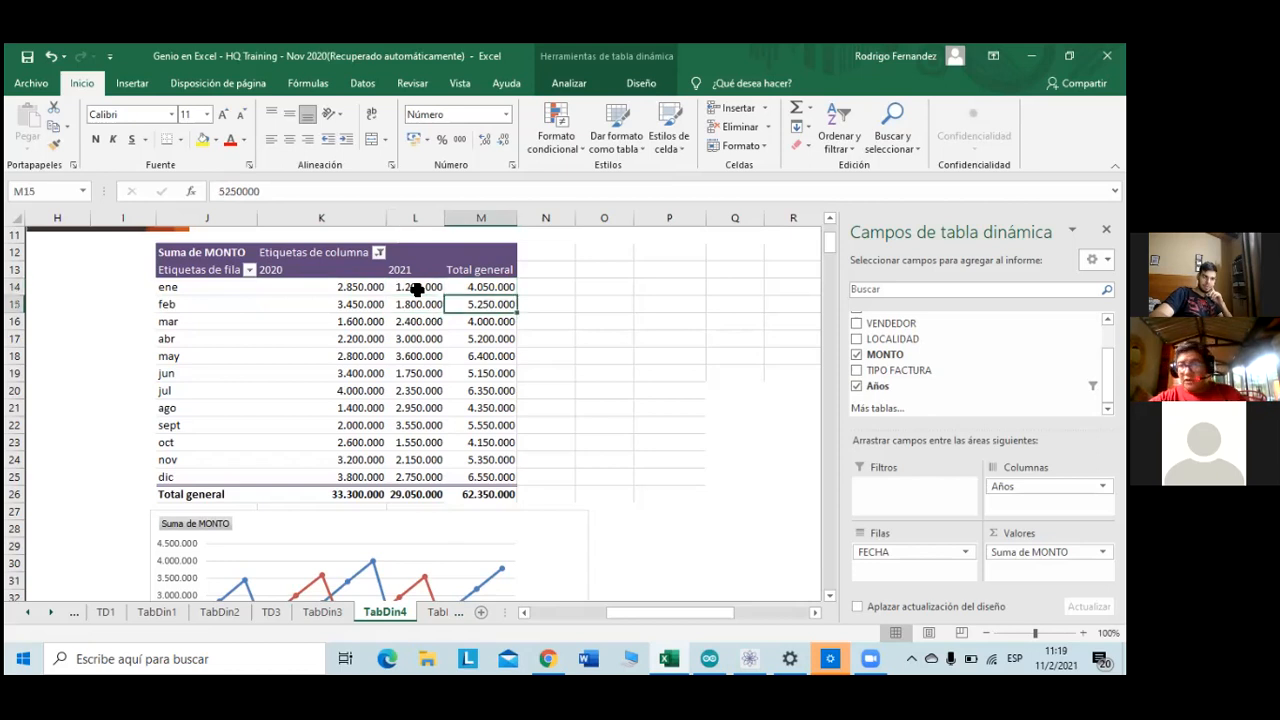
pyautogui.press('Left')
pyautogui.press('Up')
pyautogui.press('Up')
pyautogui.press('Down')
pyautogui.press('Down')
pyautogui.press('Right')
pyautogui.press('Up')
pyautogui.press('Left')
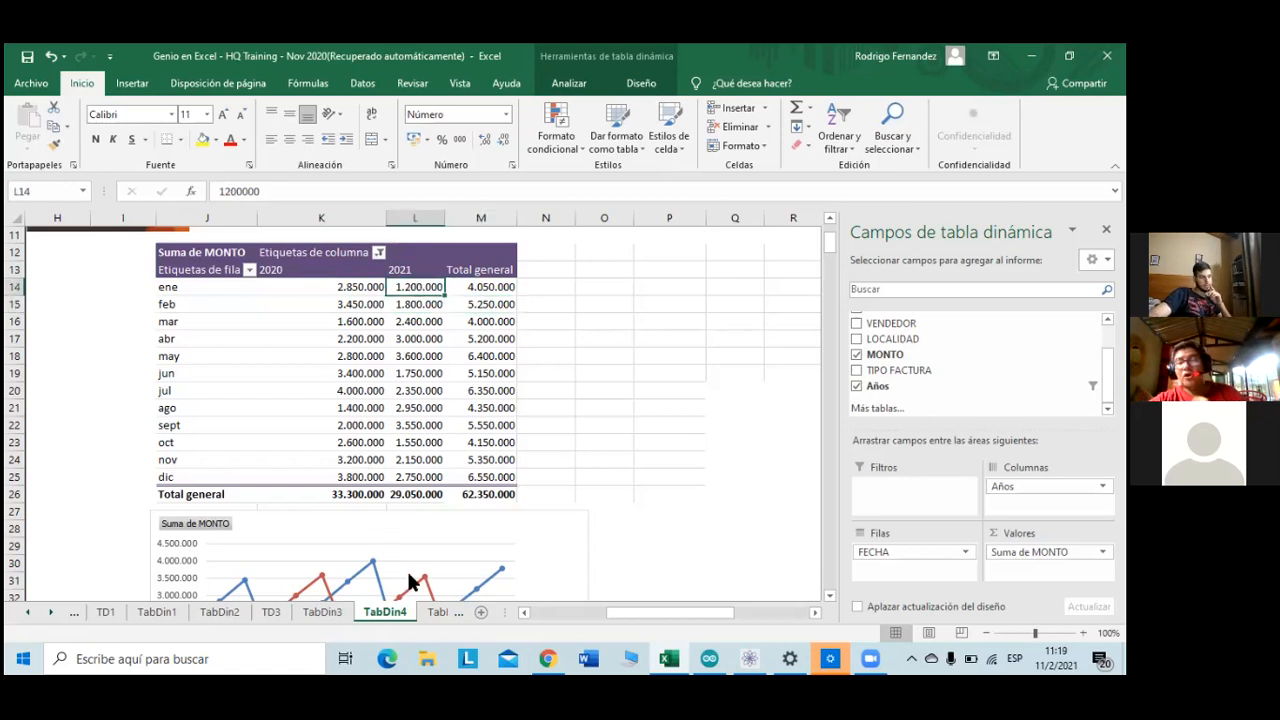
# - Save the workbook and create a pivot table on a new sheet from the TabDin5 data range A10:G67
pyautogui.click(424, 604)
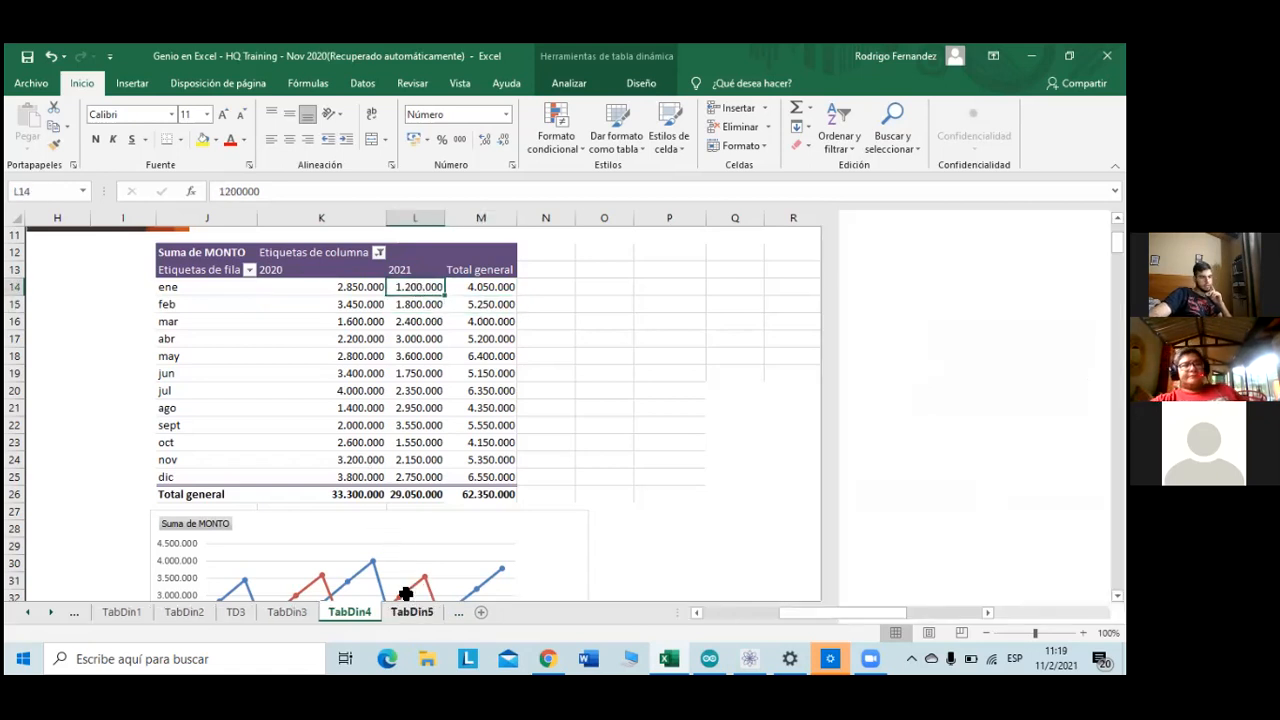
pyautogui.click(27, 56)
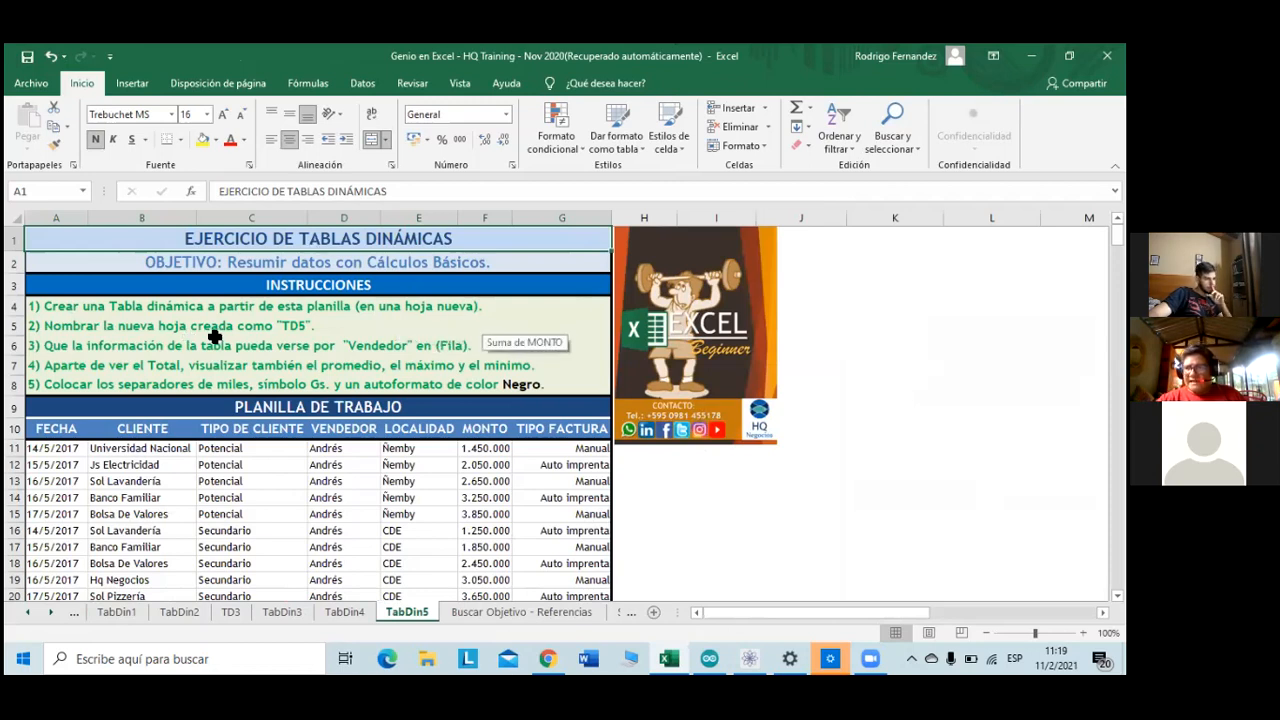
pyautogui.click(59, 427)
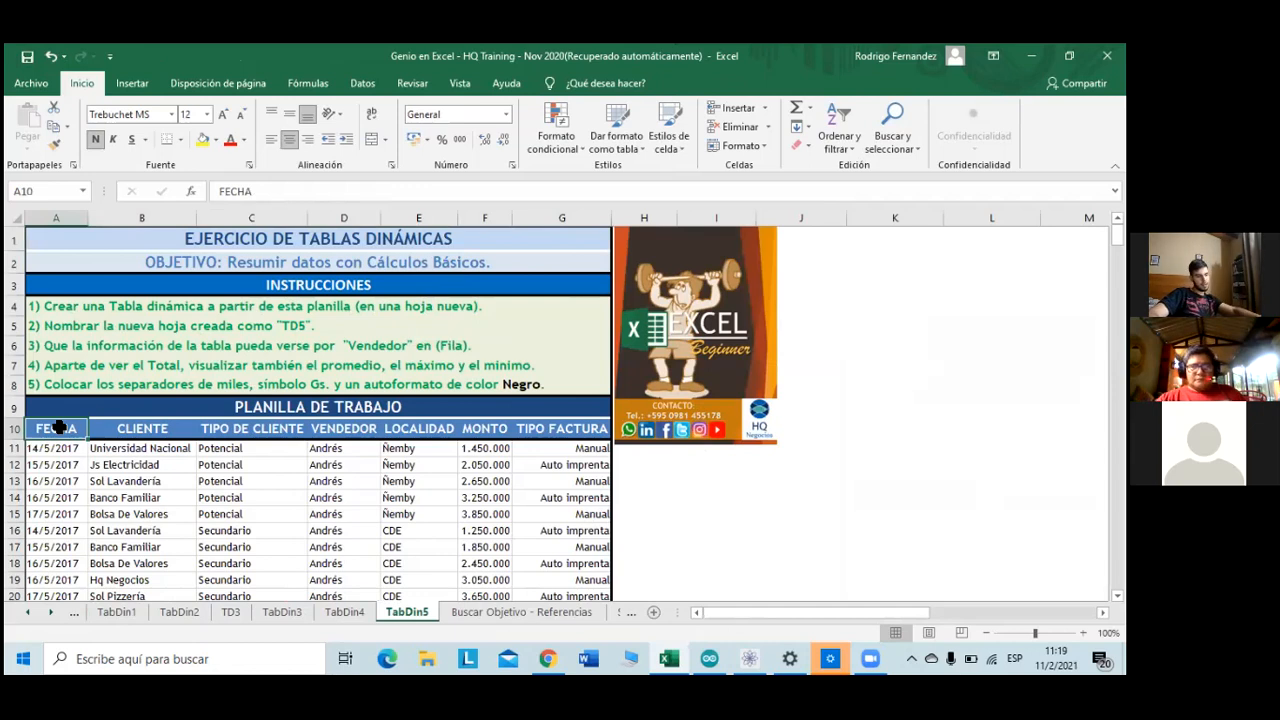
pyautogui.hotkey('ctrl', 'shift', 'Right')
pyautogui.hotkey('ctrl', 'shift', 'Down')
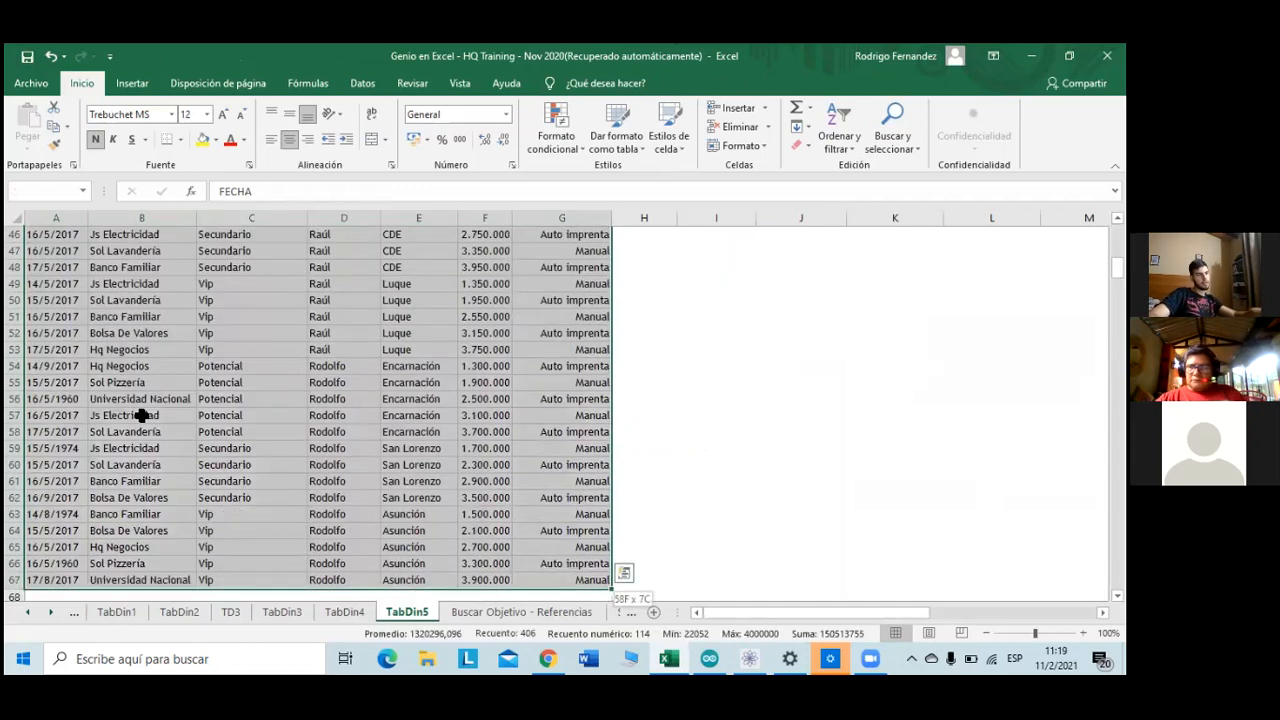
pyautogui.click(132, 83)
pyautogui.click(42, 139)
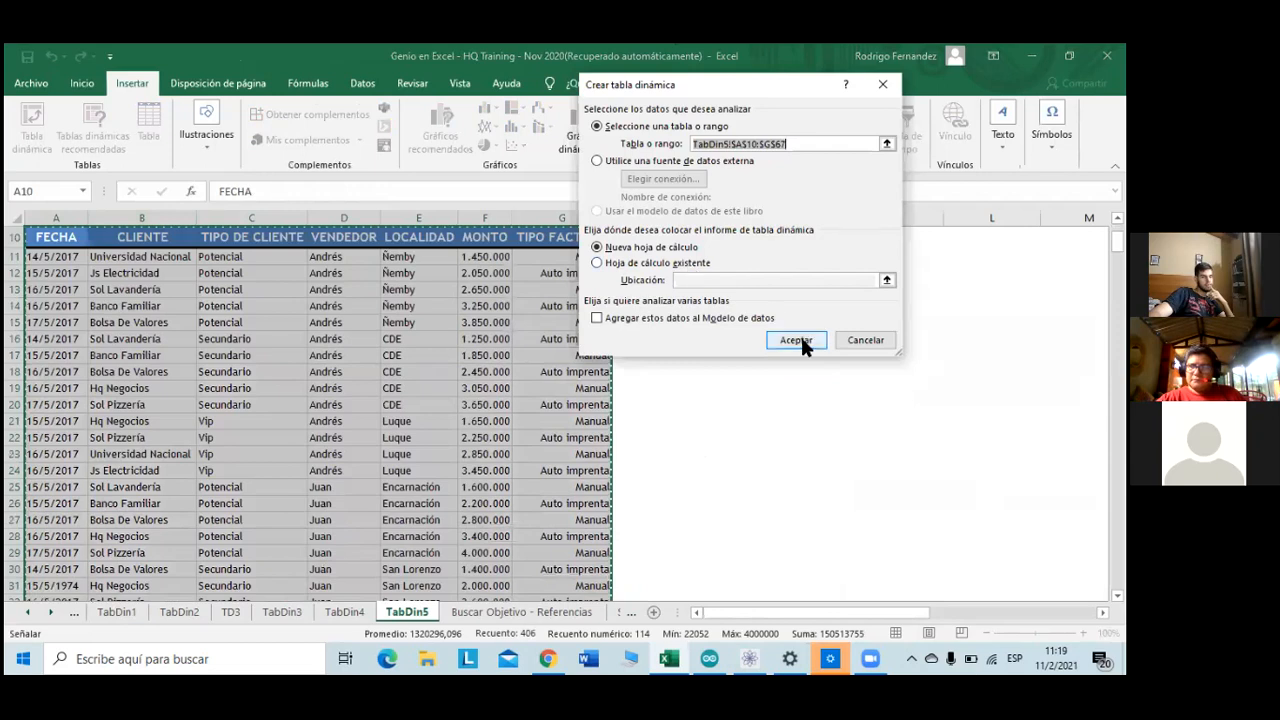
pyautogui.click(797, 340)
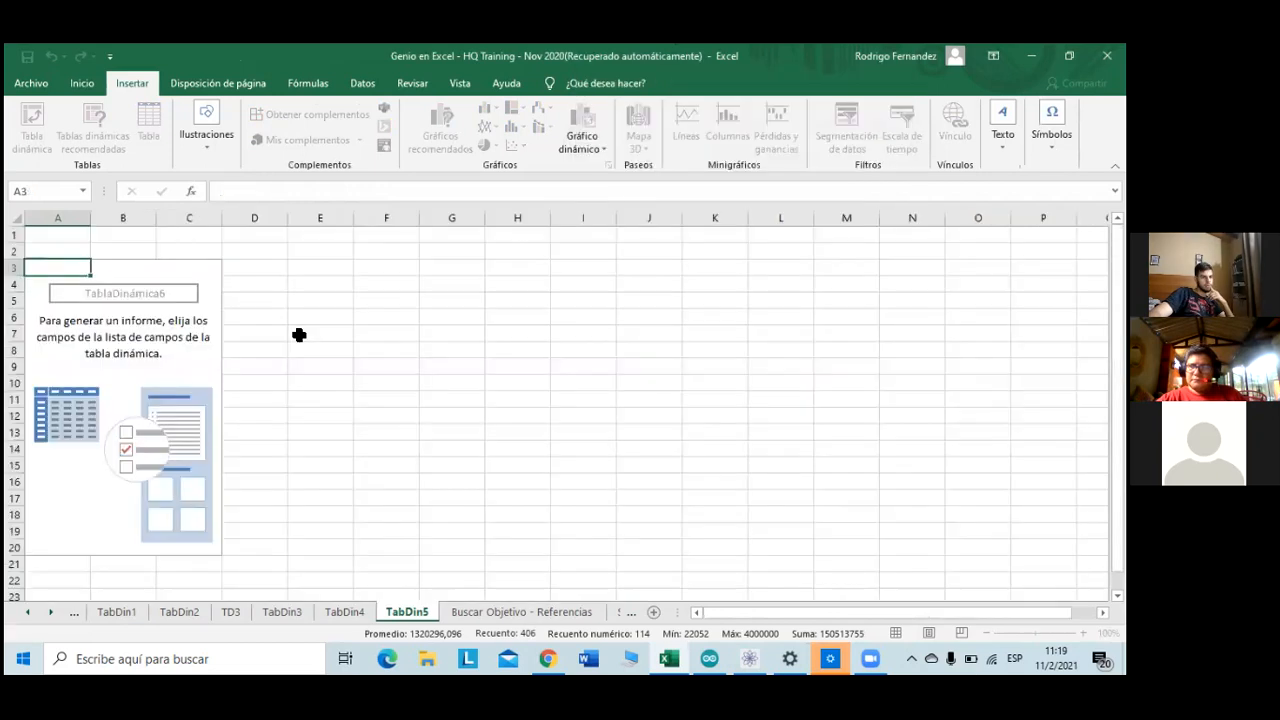
# - Rename the new pivot table sheet as TD5
pyautogui.rightClick(408, 611)
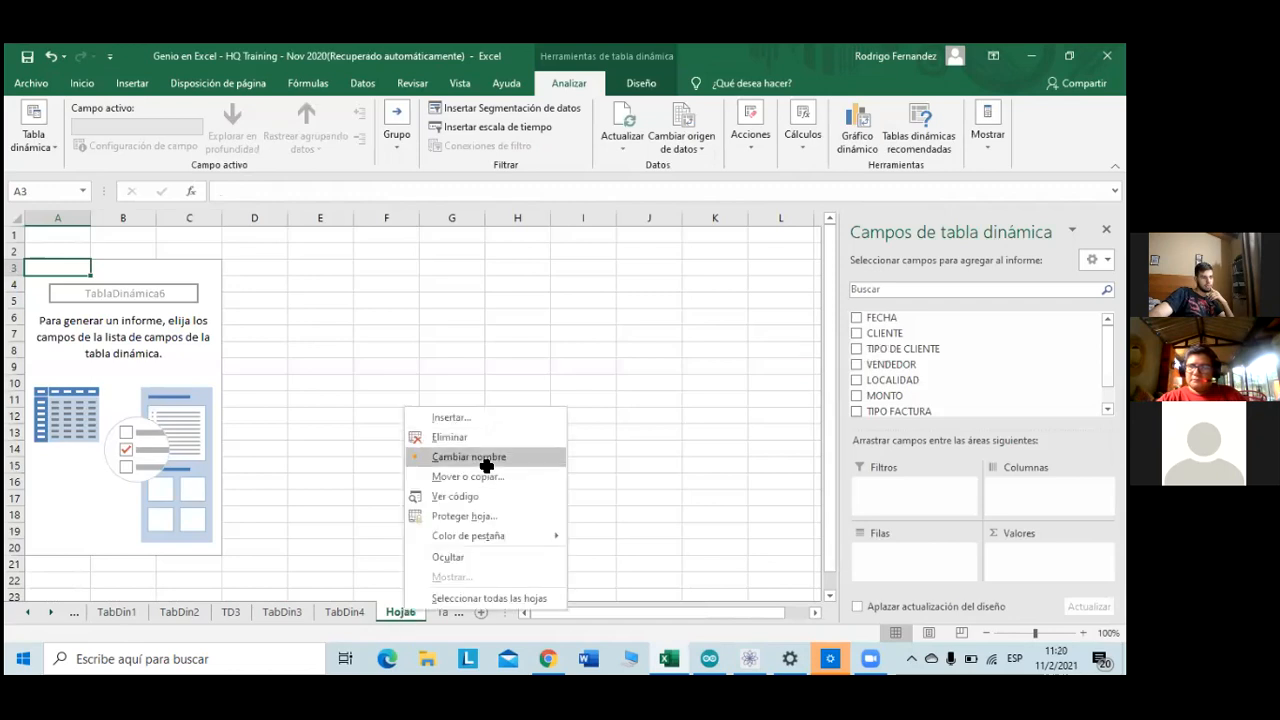
pyautogui.click(486, 466)
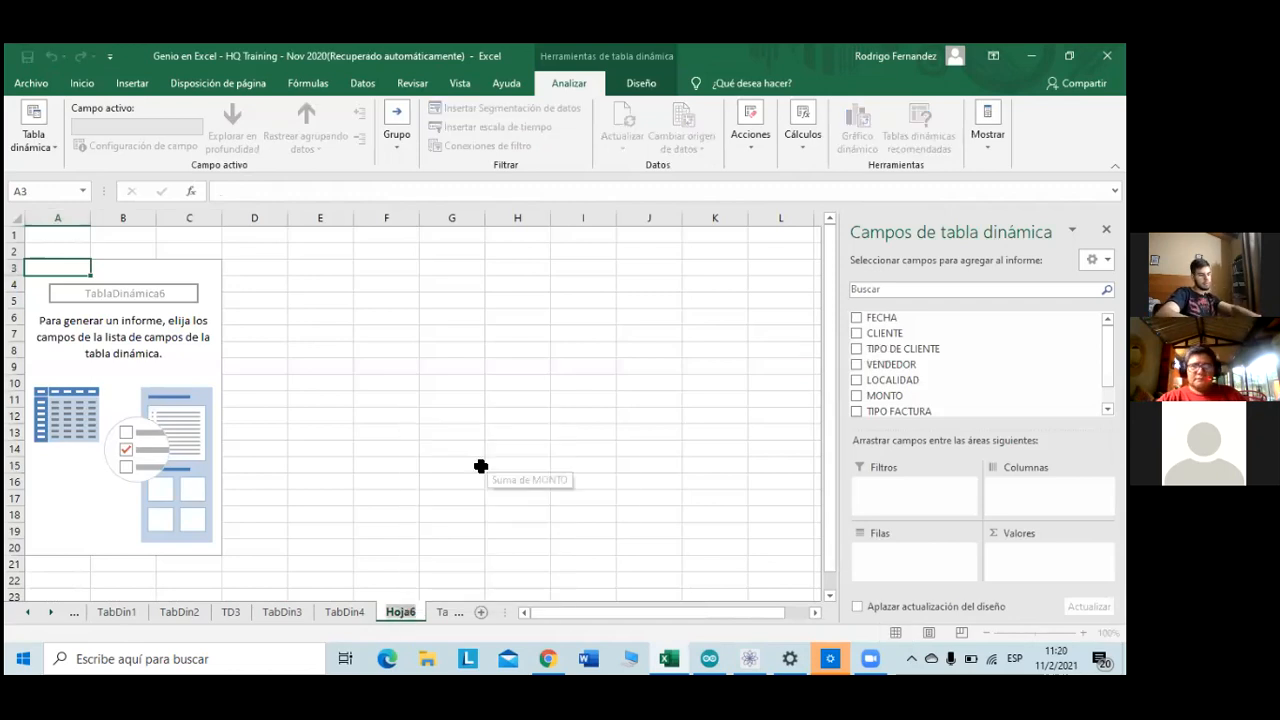
pyautogui.write('TD5')
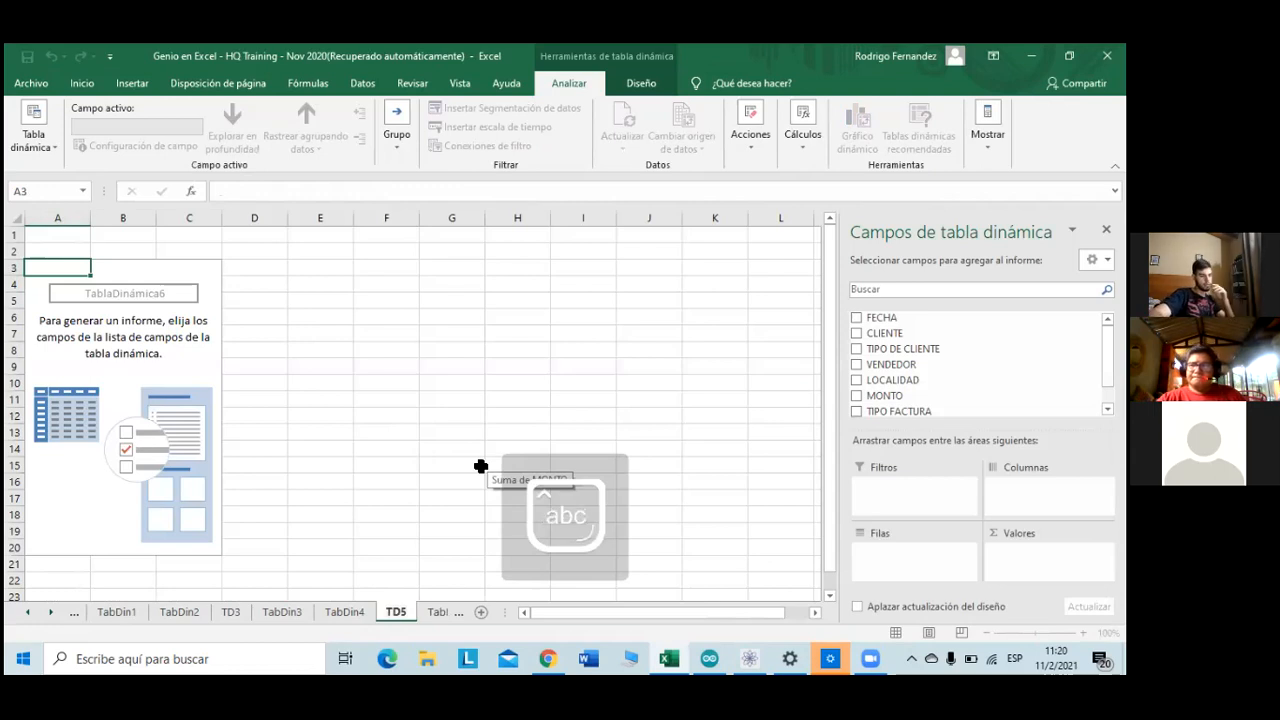
pyautogui.press('Return')
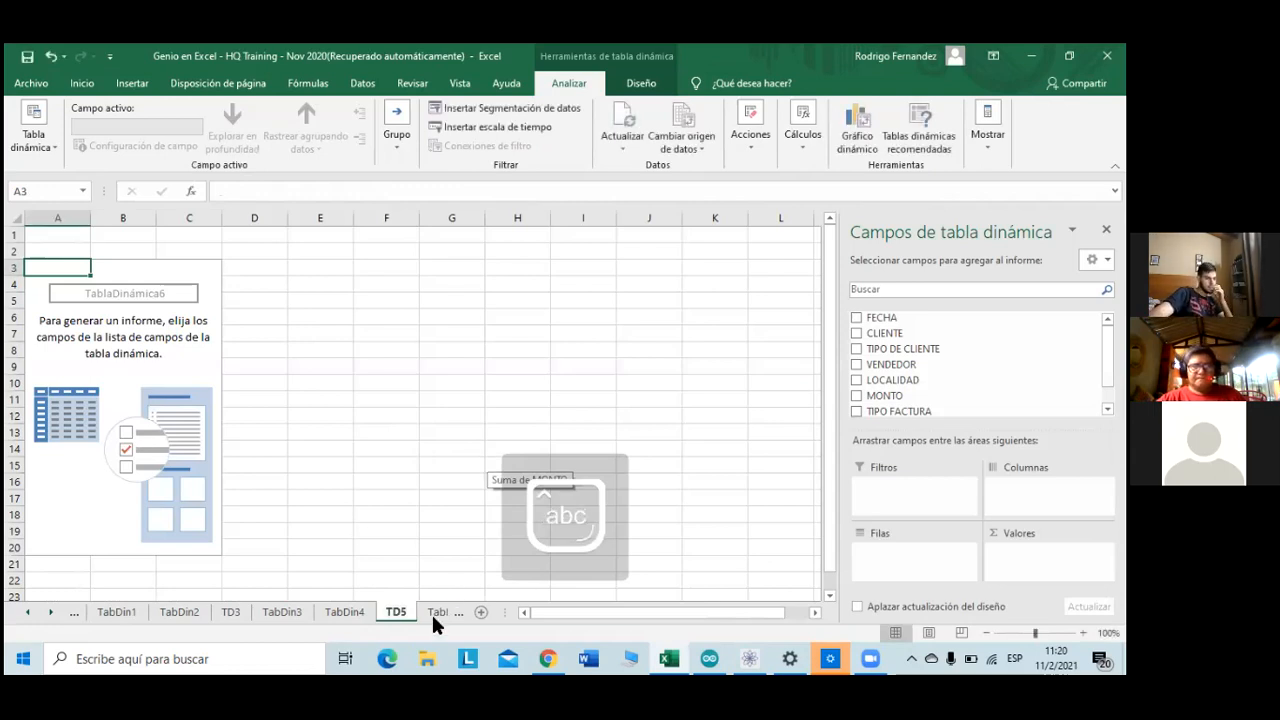
# - Check the third instruction on sheet TabDin5 and set up the TD5 pivot with VENDEDOR as rows and the sum of MONTO as values
pyautogui.click(436, 612)
pyautogui.scroll(3, 359, 428)
pyautogui.click(222, 365)
pyautogui.click(70, 345)
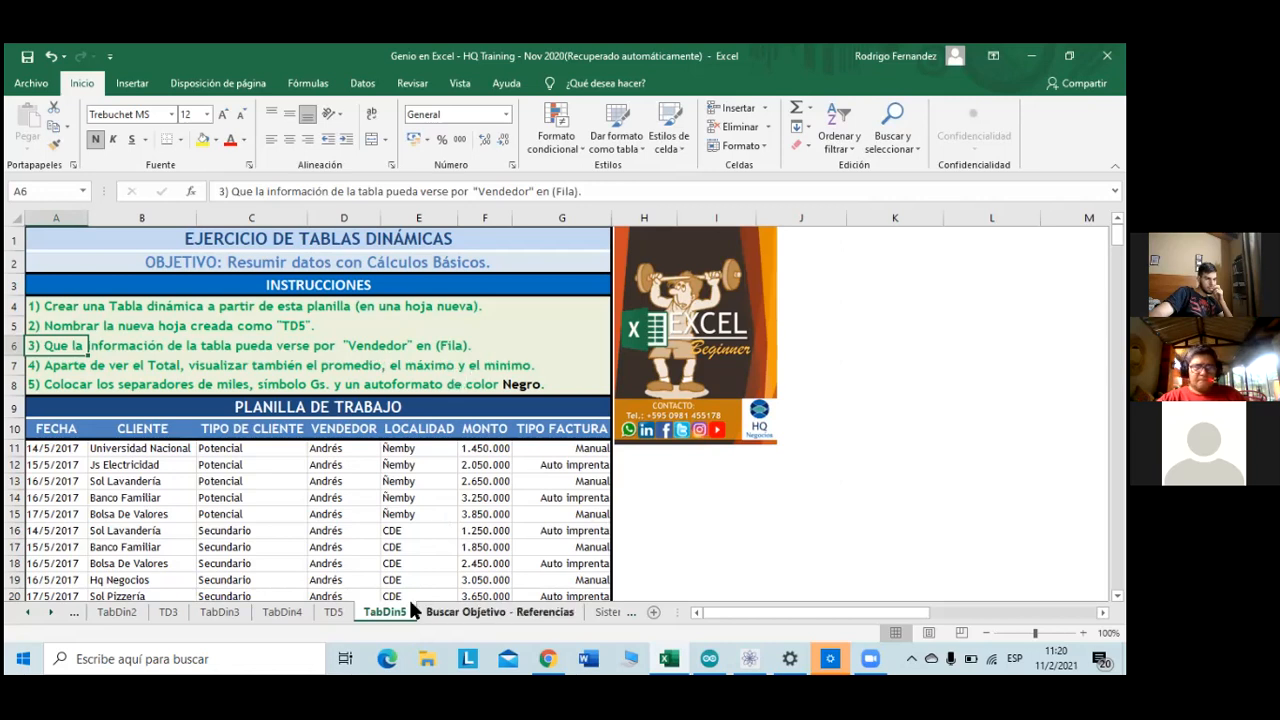
pyautogui.click(340, 611)
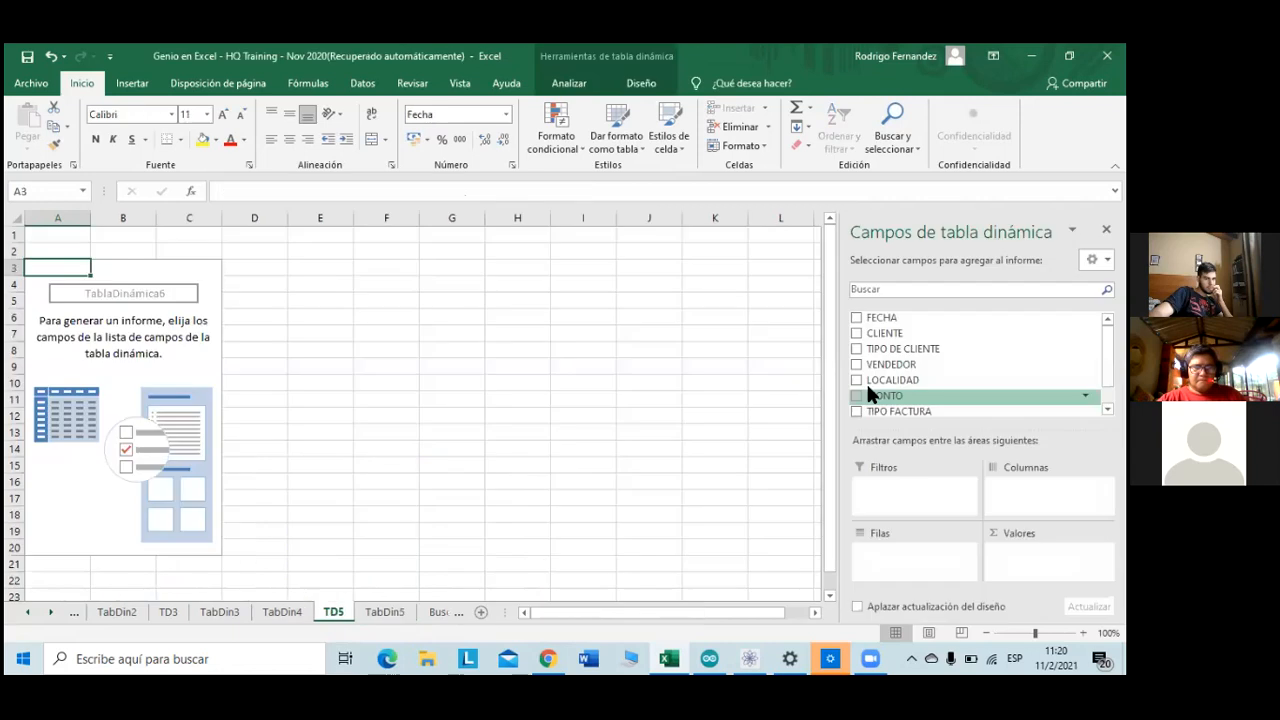
pyautogui.click(856, 367)
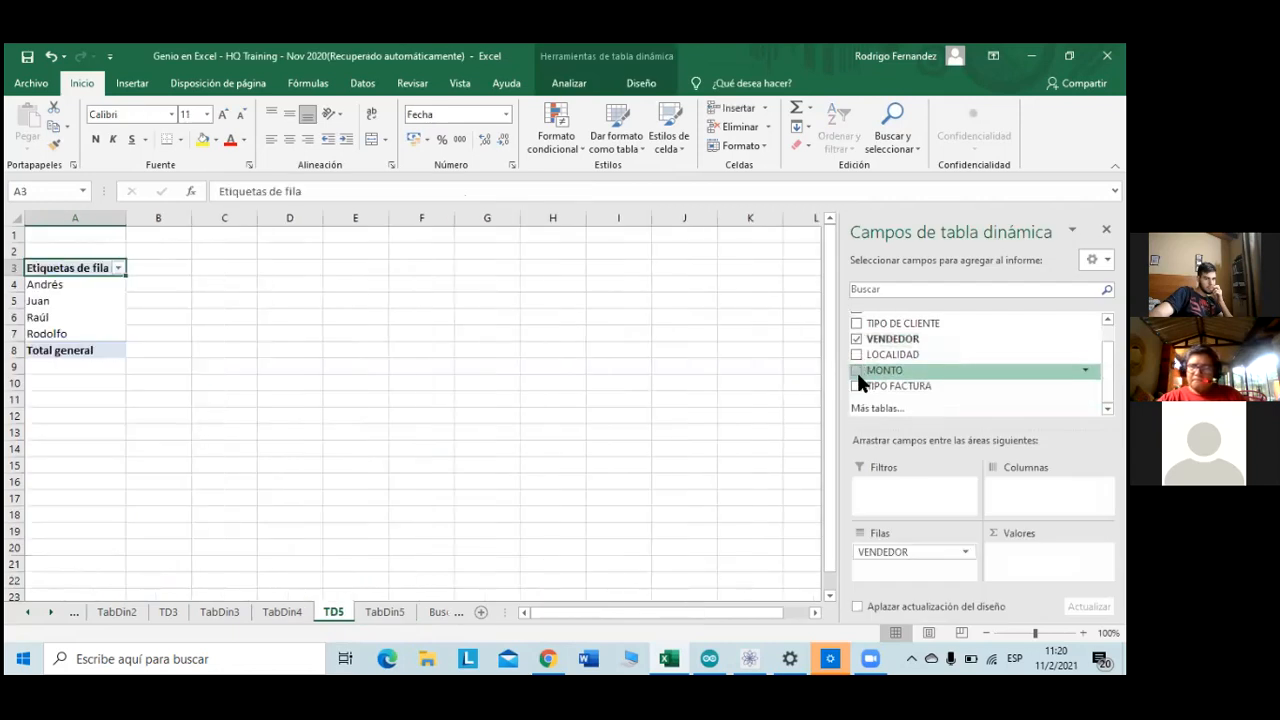
pyautogui.click(857, 370)
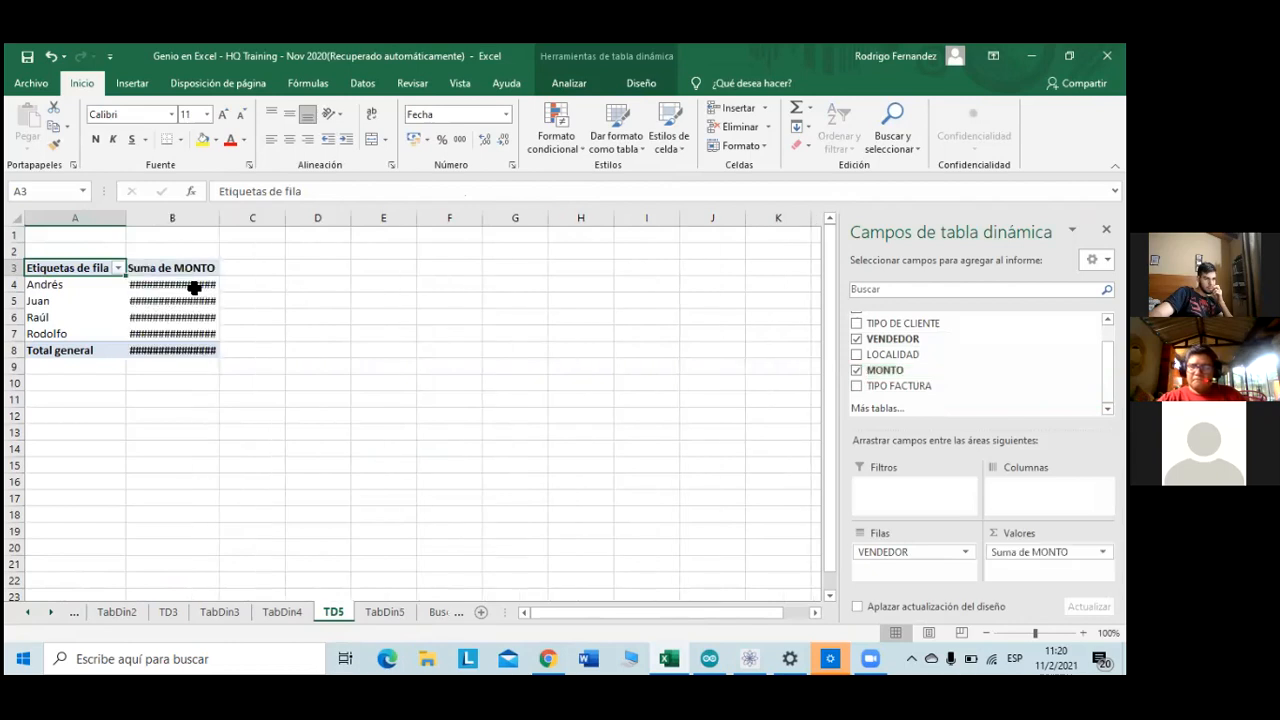
# - Format the pivot amounts in B4:B8 with thousands separators and no decimals
pyautogui.moveTo(195, 288); pyautogui.dragTo(180, 349)
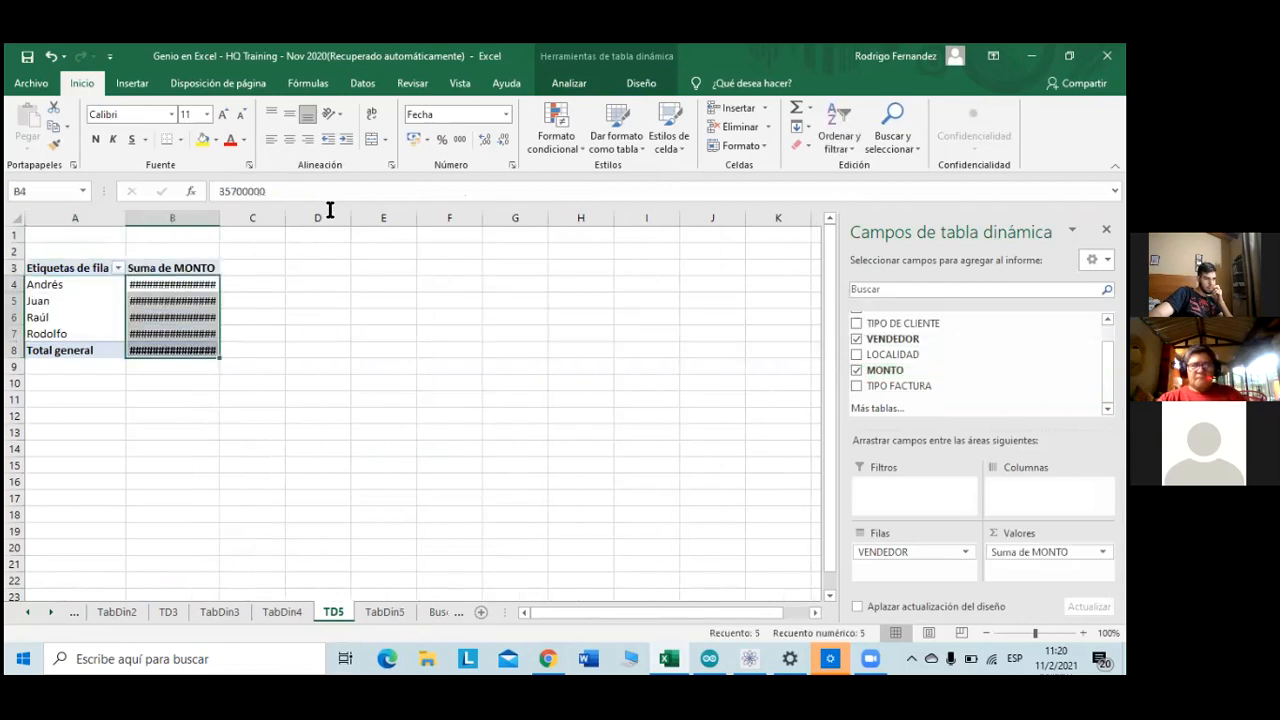
pyautogui.click(457, 137)
pyautogui.click(294, 345)
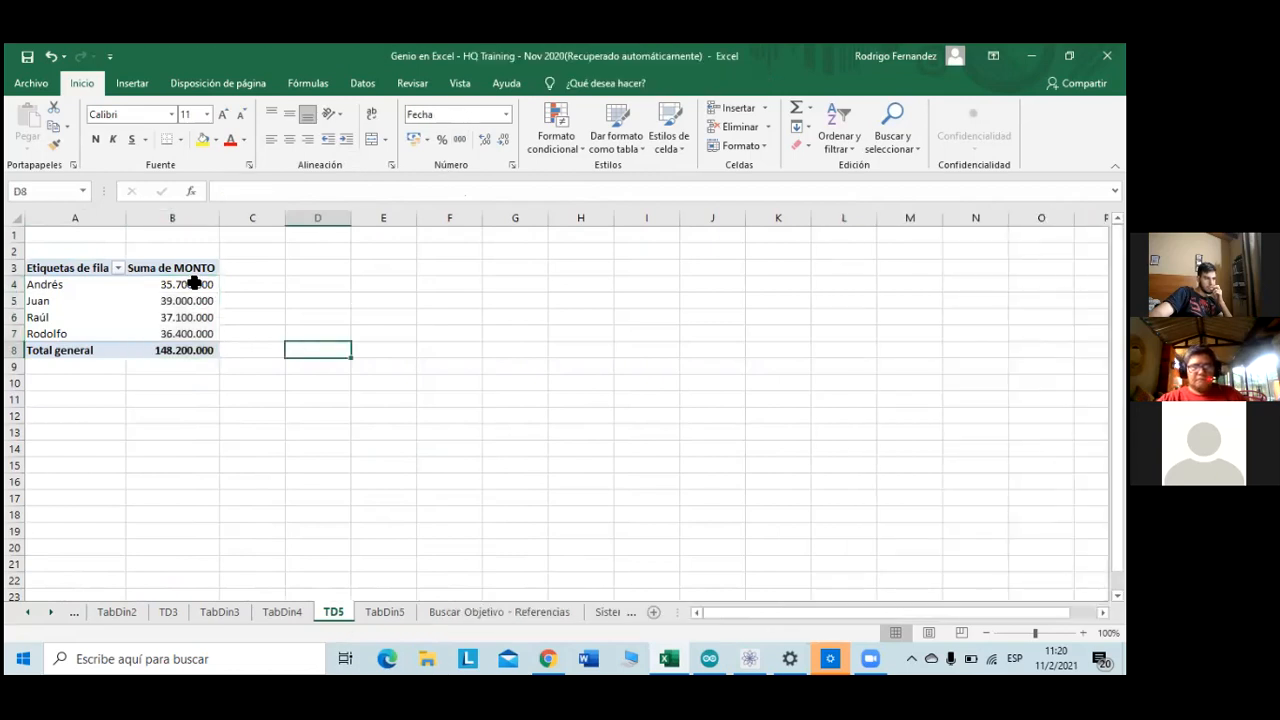
# - Try Promedio as the calculation for the Suma de MONTO value field and set it back to Suma
pyautogui.click(190, 284)
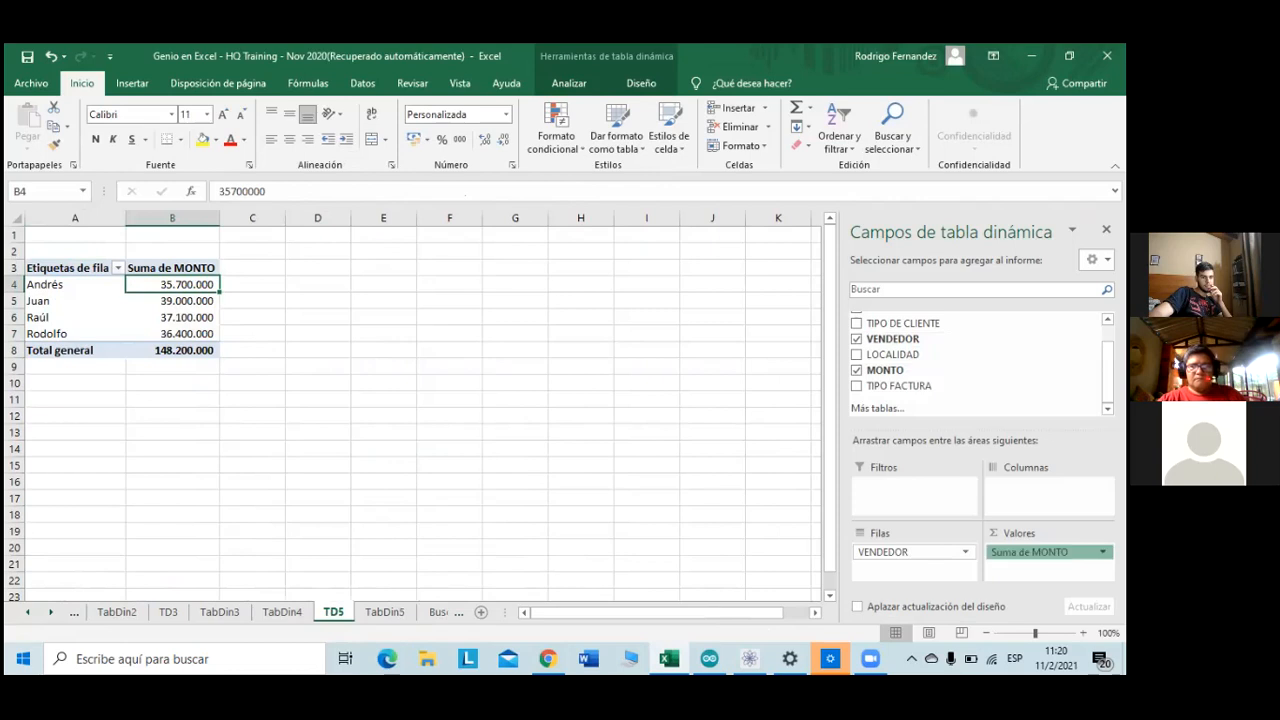
pyautogui.click(1040, 552)
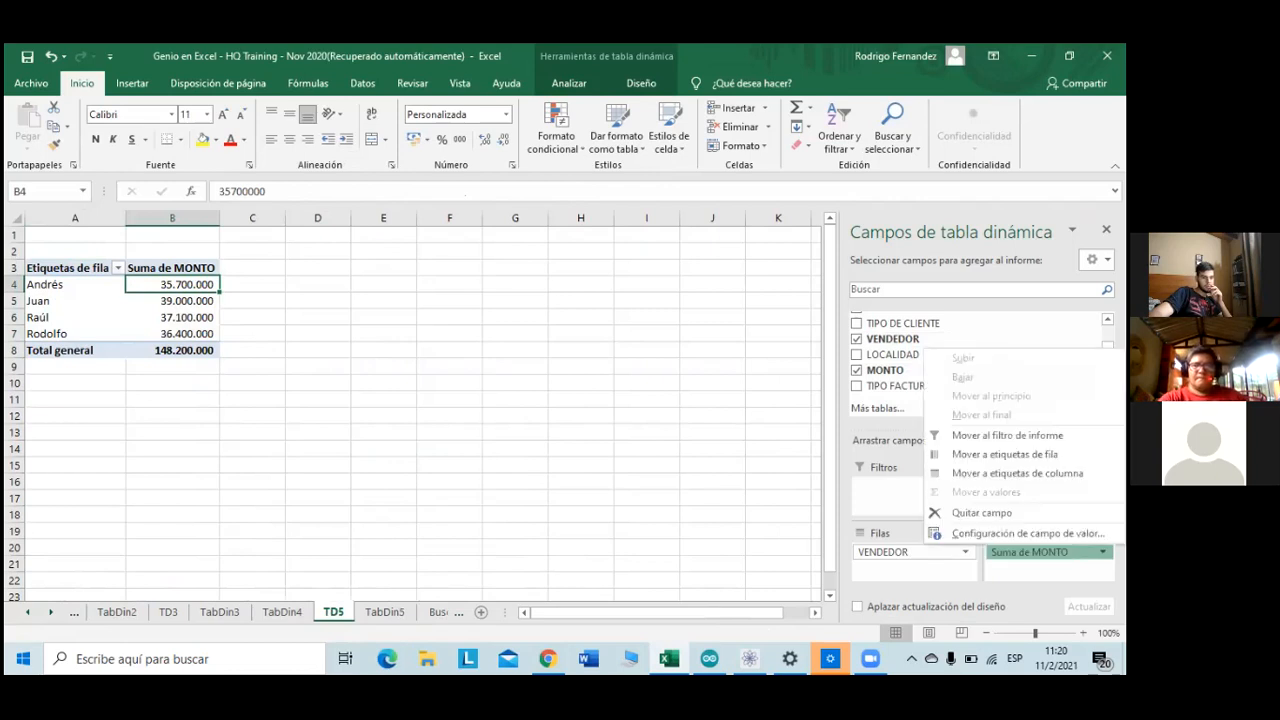
pyautogui.click(1028, 533)
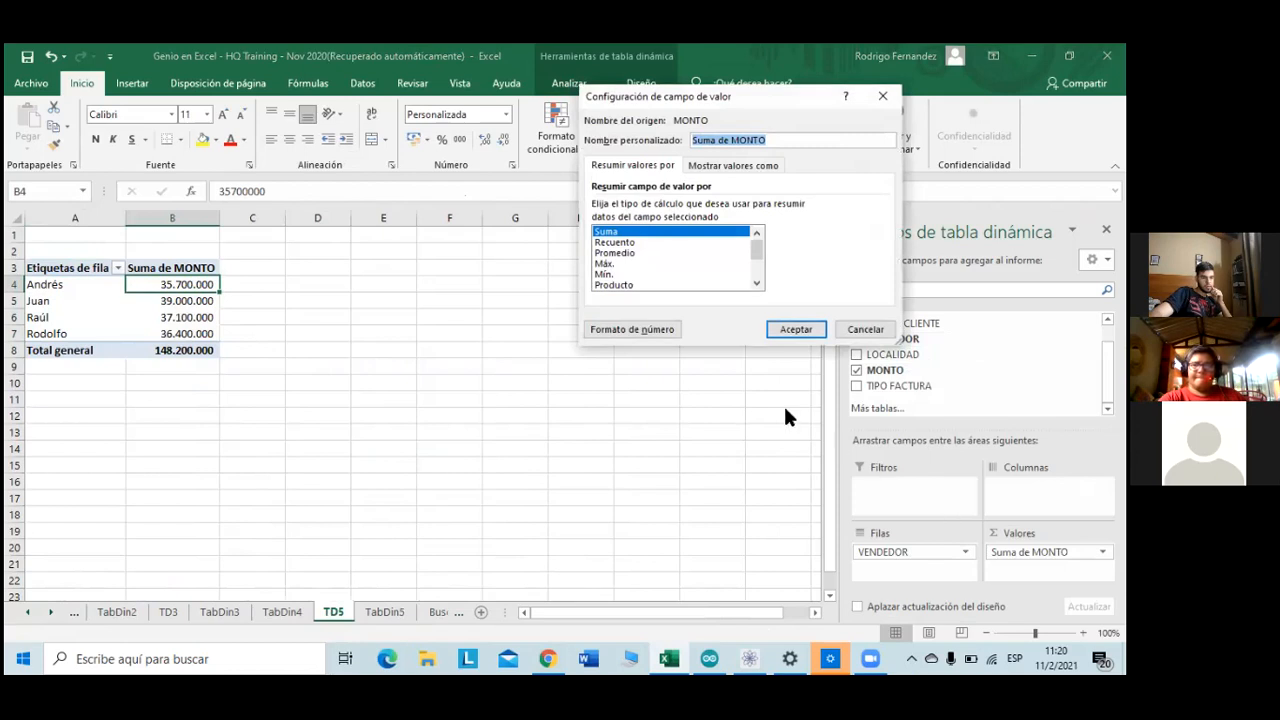
pyautogui.click(733, 170)
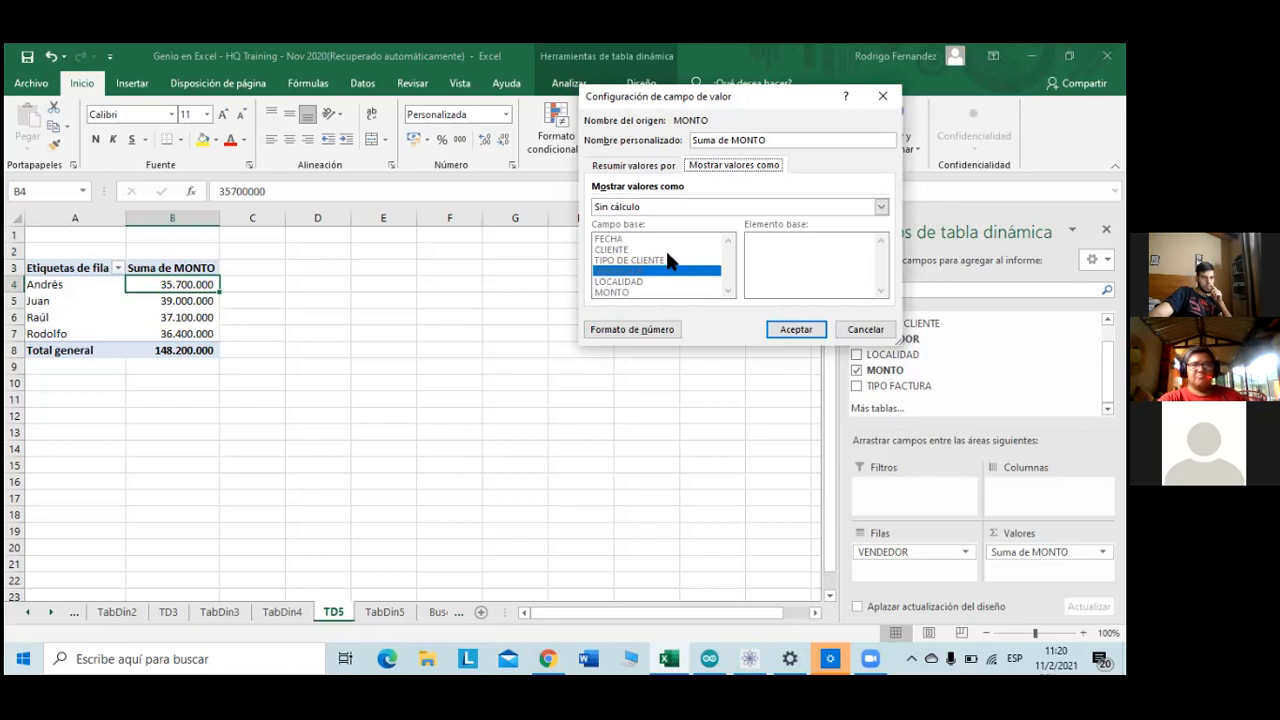
pyautogui.click(650, 167)
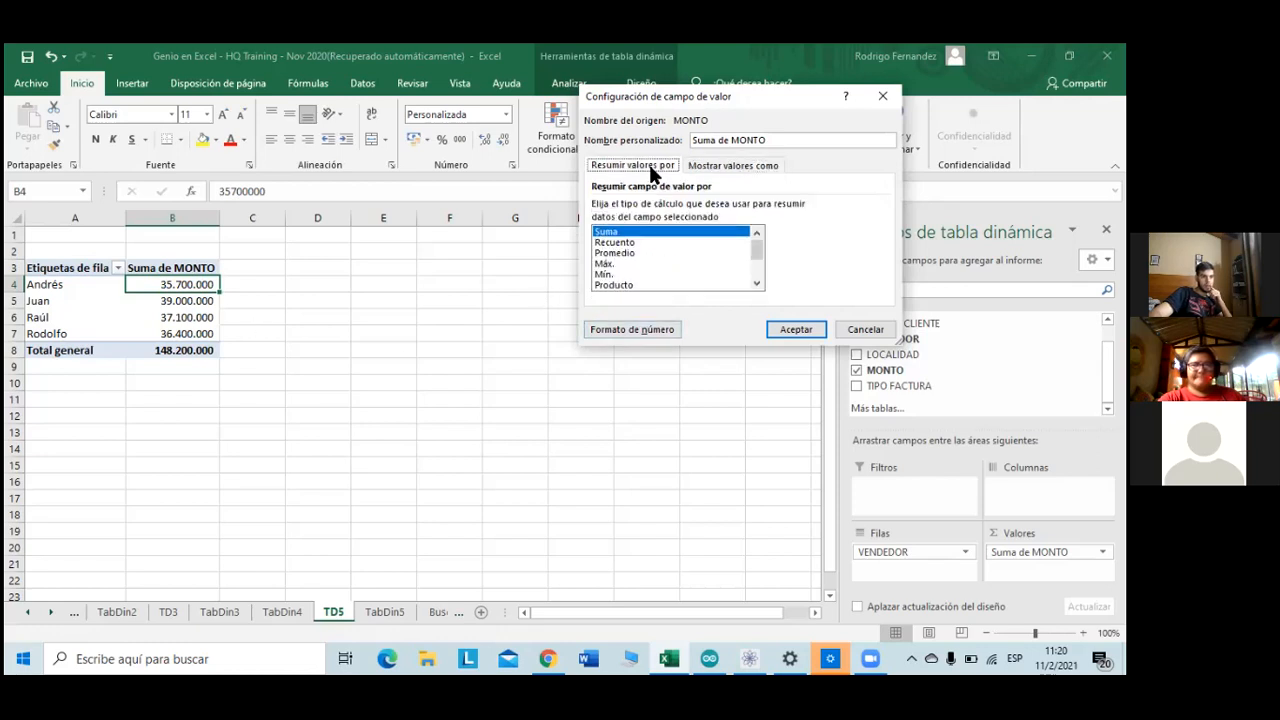
pyautogui.click(629, 257)
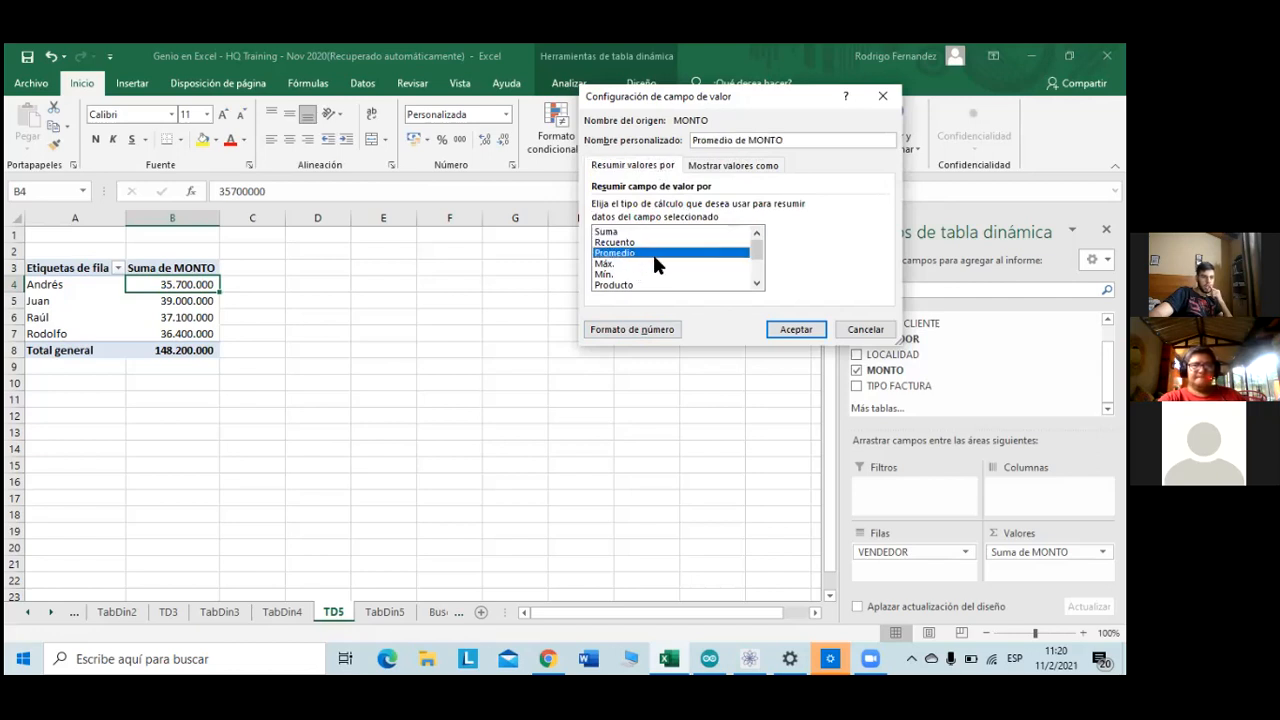
pyautogui.click(640, 232)
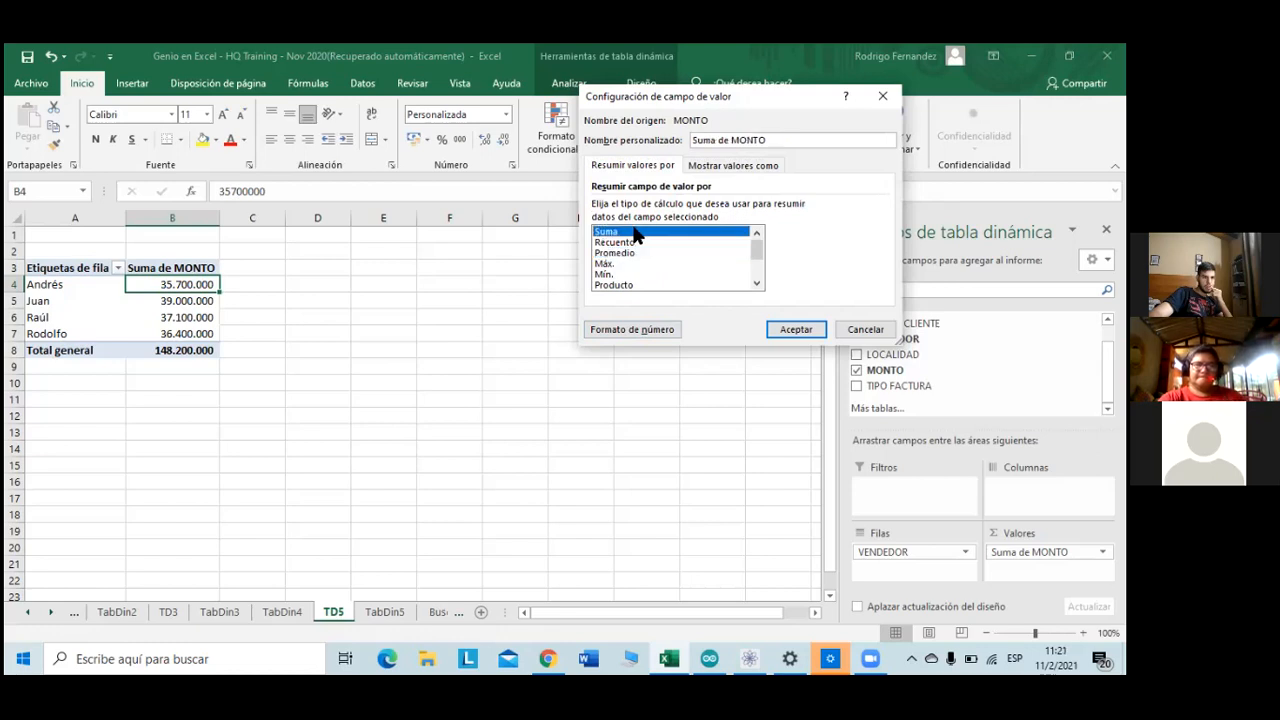
pyautogui.doubleClick(638, 232)
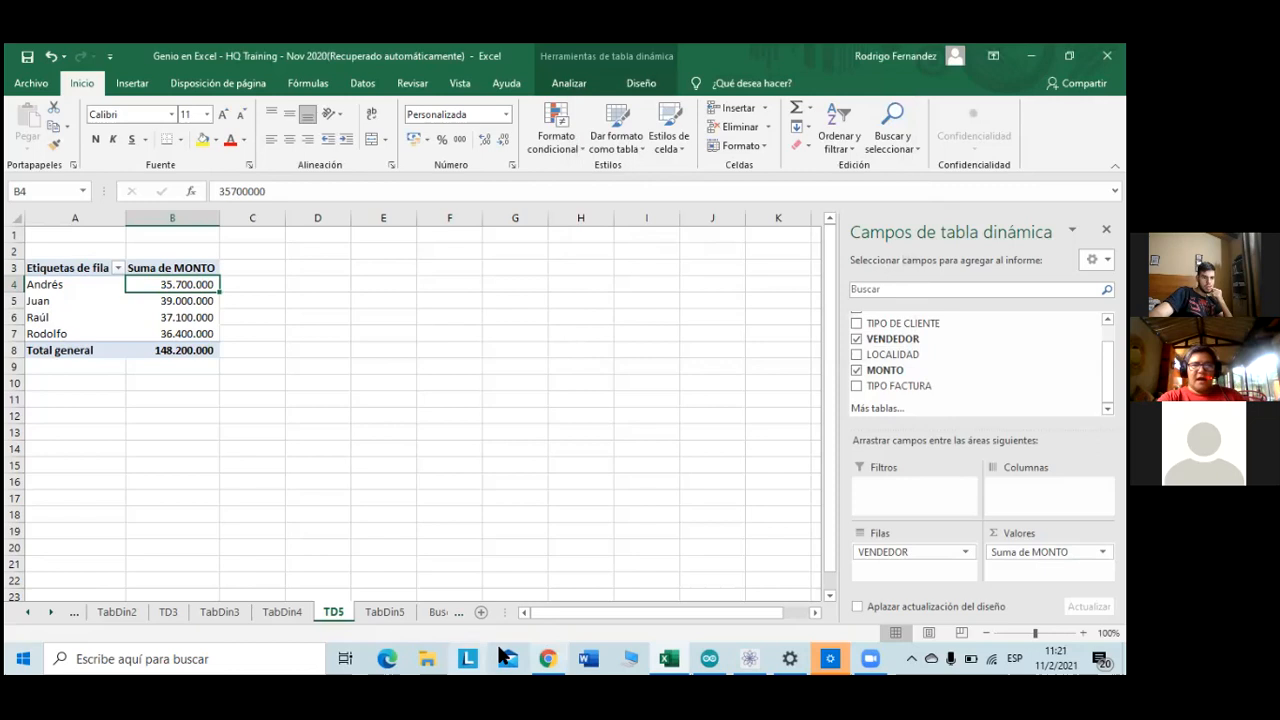
# - Review the fourth instruction on sheet TabDin5 and add MONTO a second time to the values of the TD5 pivot
pyautogui.click(403, 610)
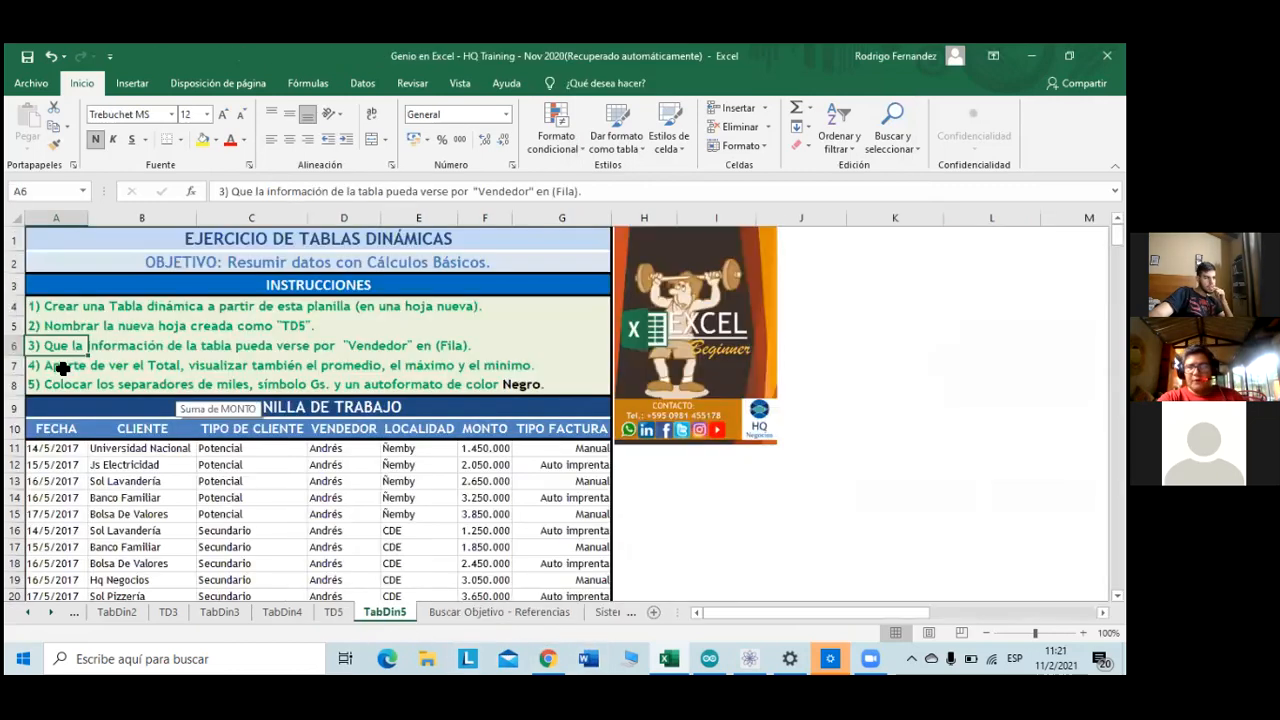
pyautogui.moveTo(62, 368); pyautogui.dragTo(309, 363)
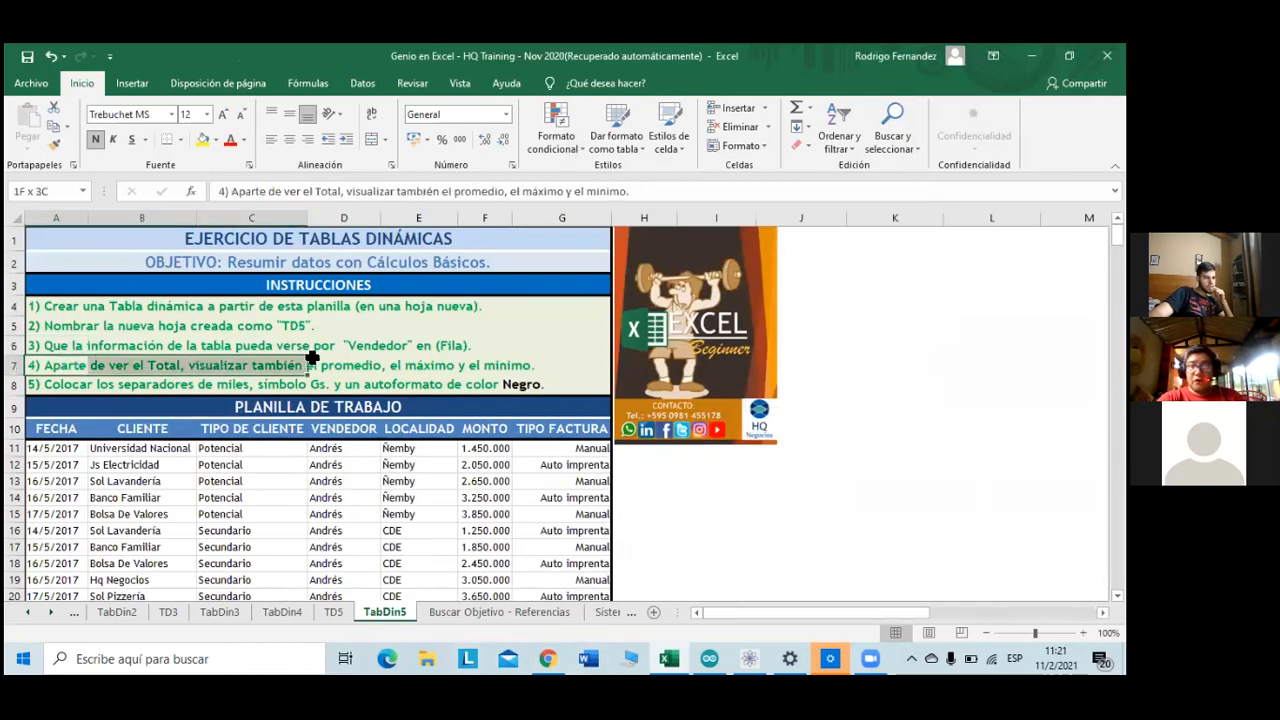
pyautogui.moveTo(473, 378); pyautogui.dragTo(530, 366)
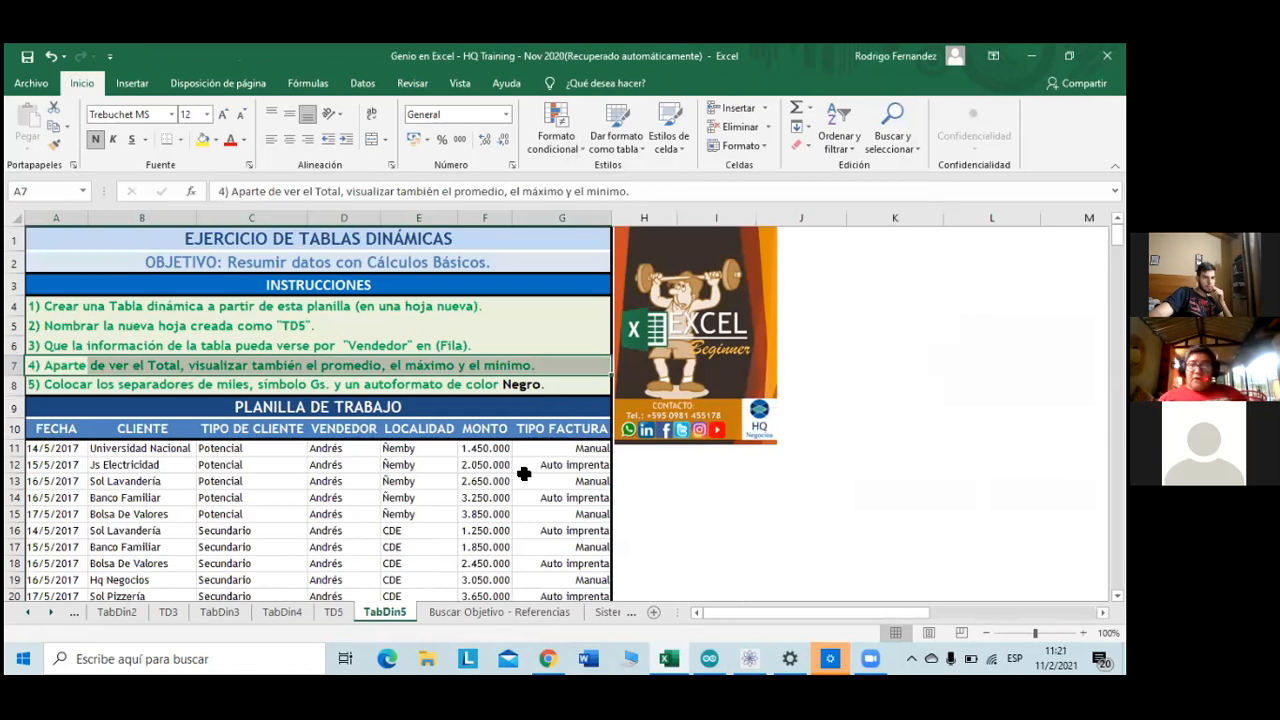
pyautogui.click(362, 611)
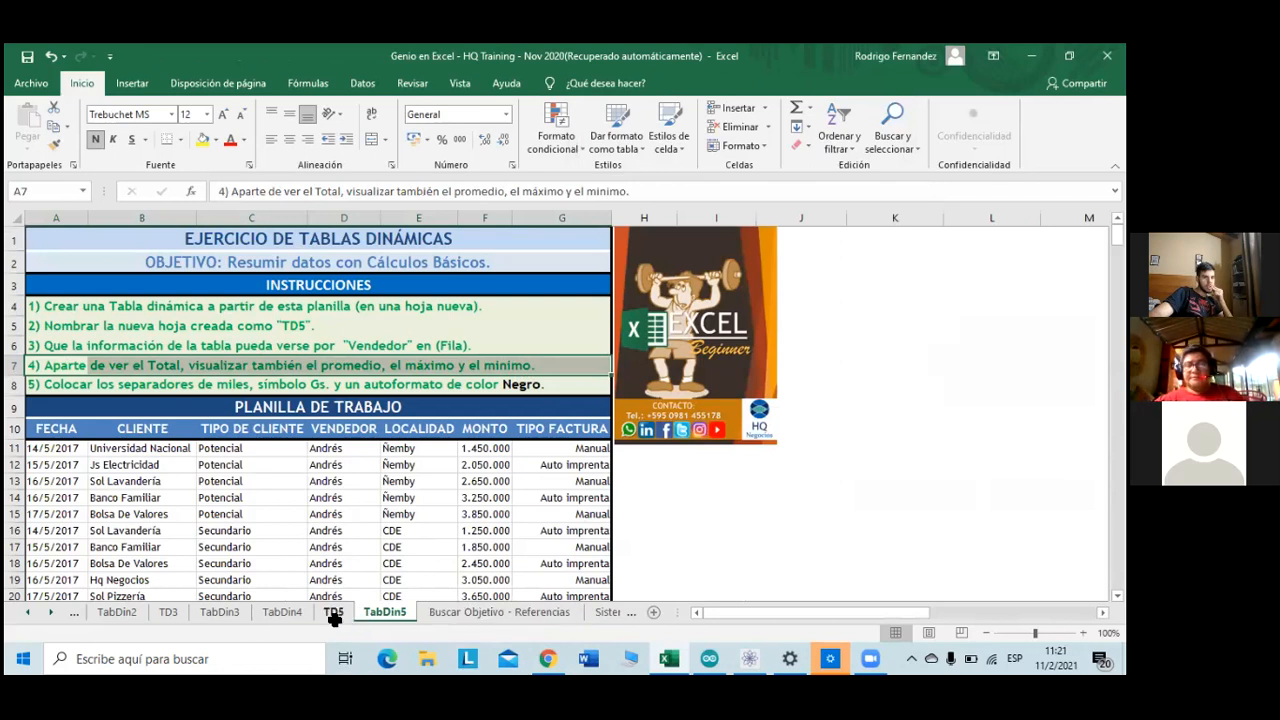
pyautogui.click(333, 612)
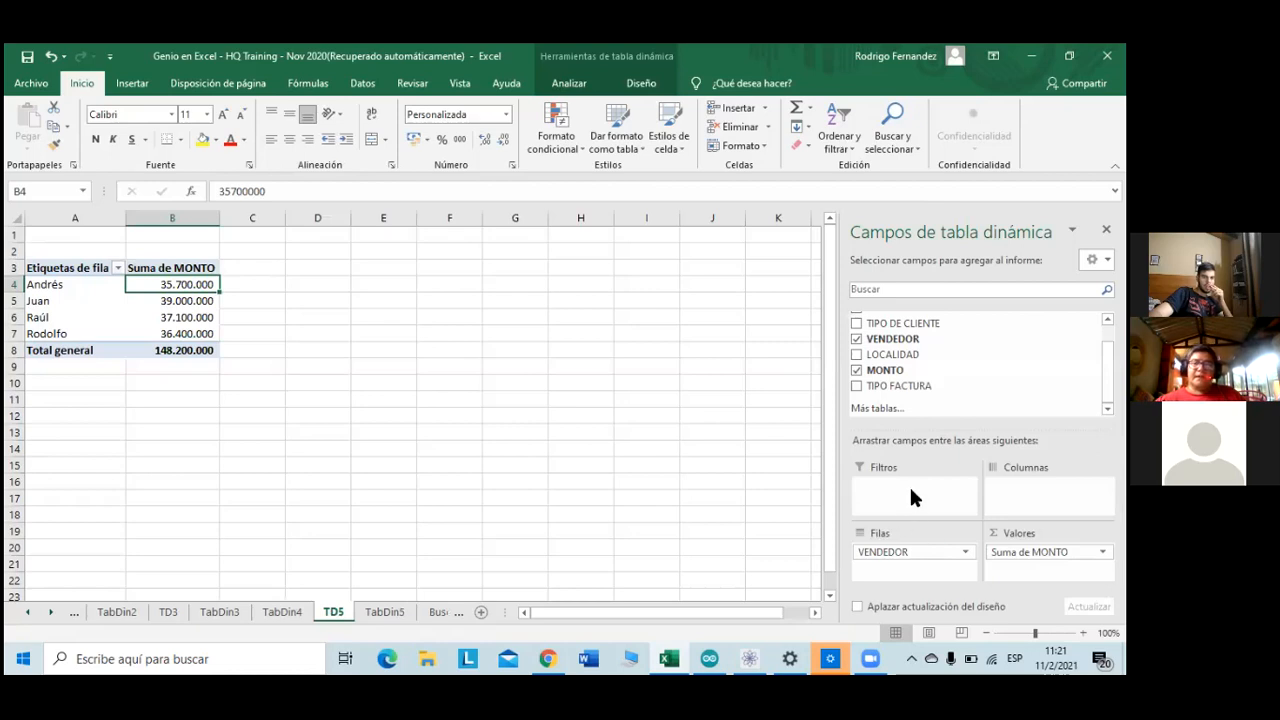
pyautogui.scroll(1, 890, 362)
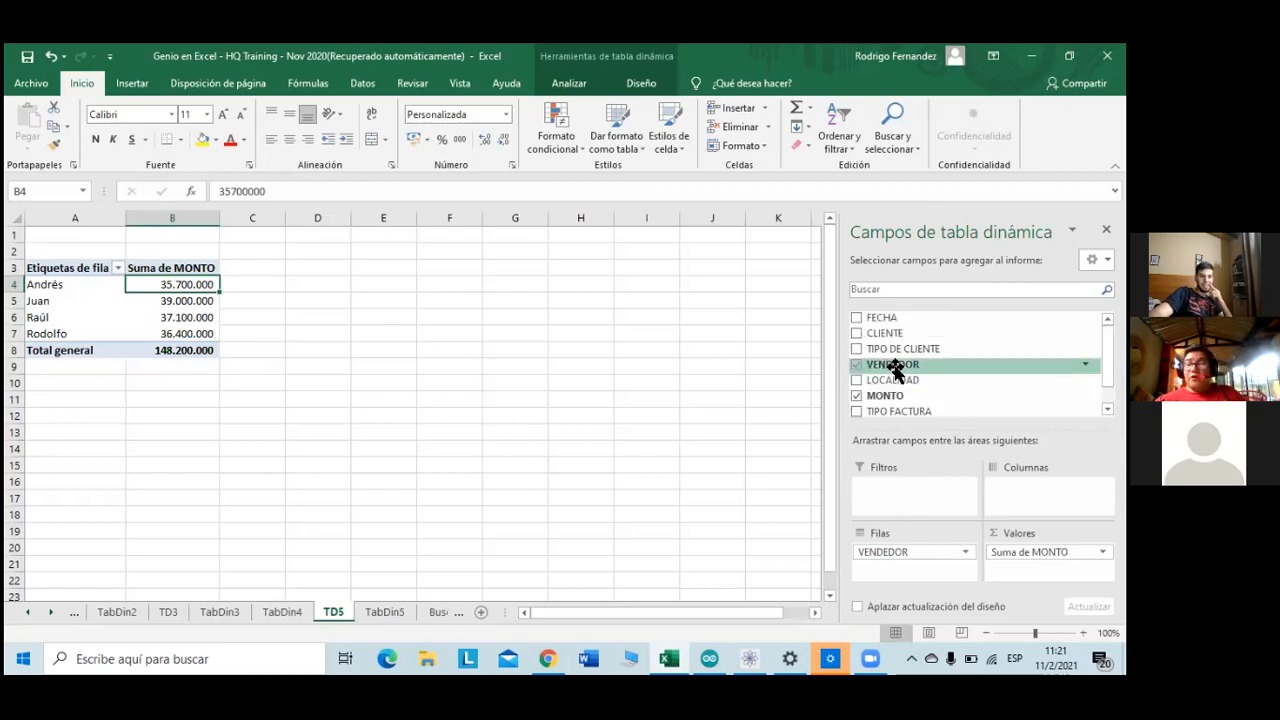
pyautogui.scroll(-1, 895, 368)
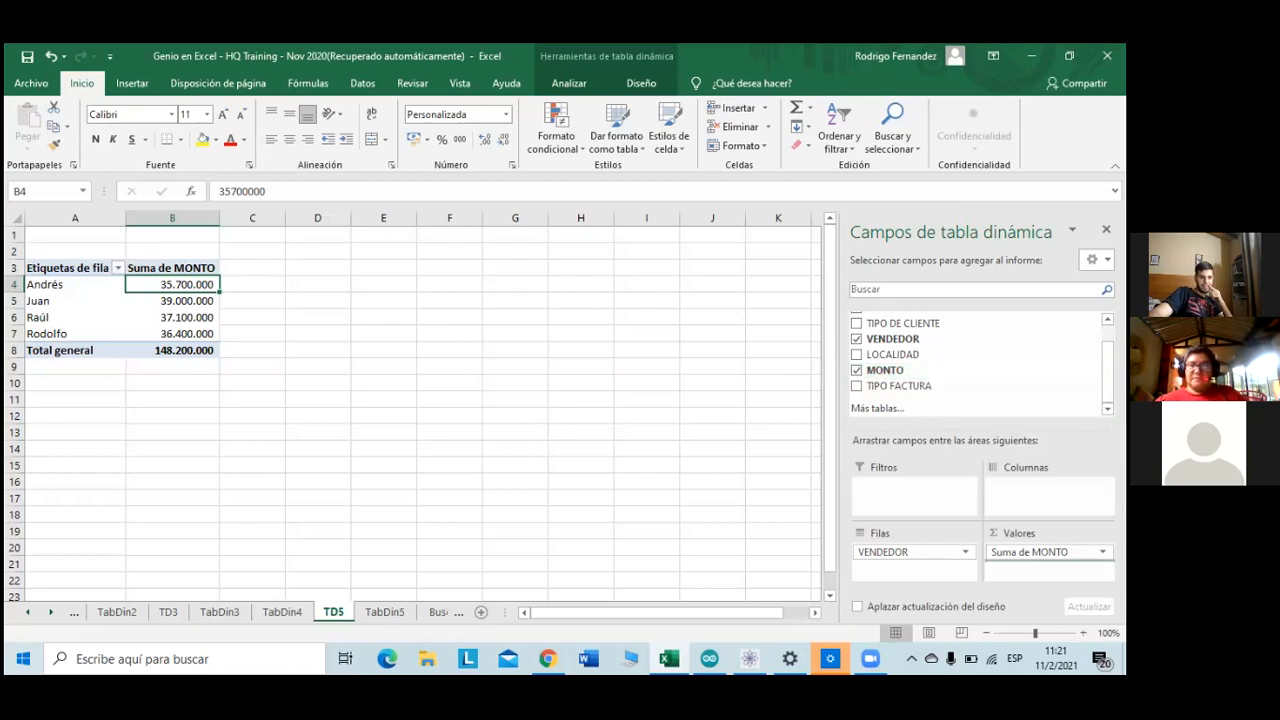
pyautogui.moveTo(885, 370); pyautogui.dragTo(1040, 566)
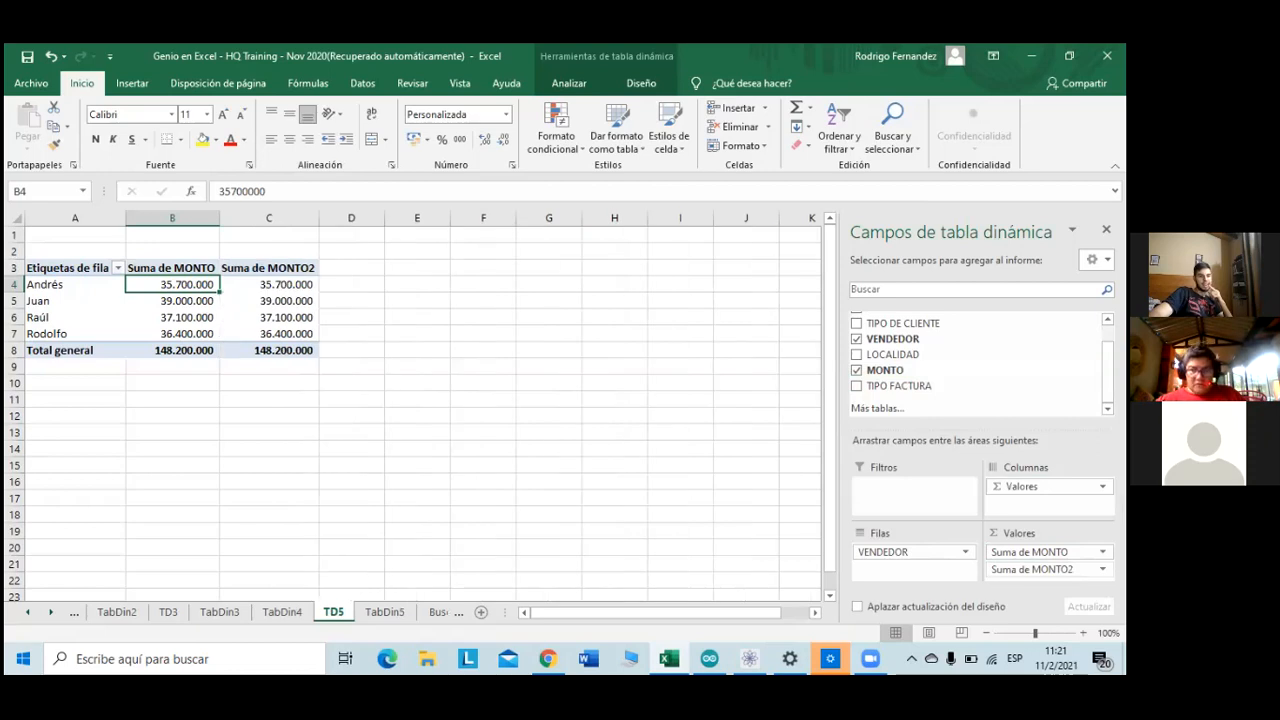
# - Summarize the second MONTO value field by Promedio
pyautogui.click(1040, 569)
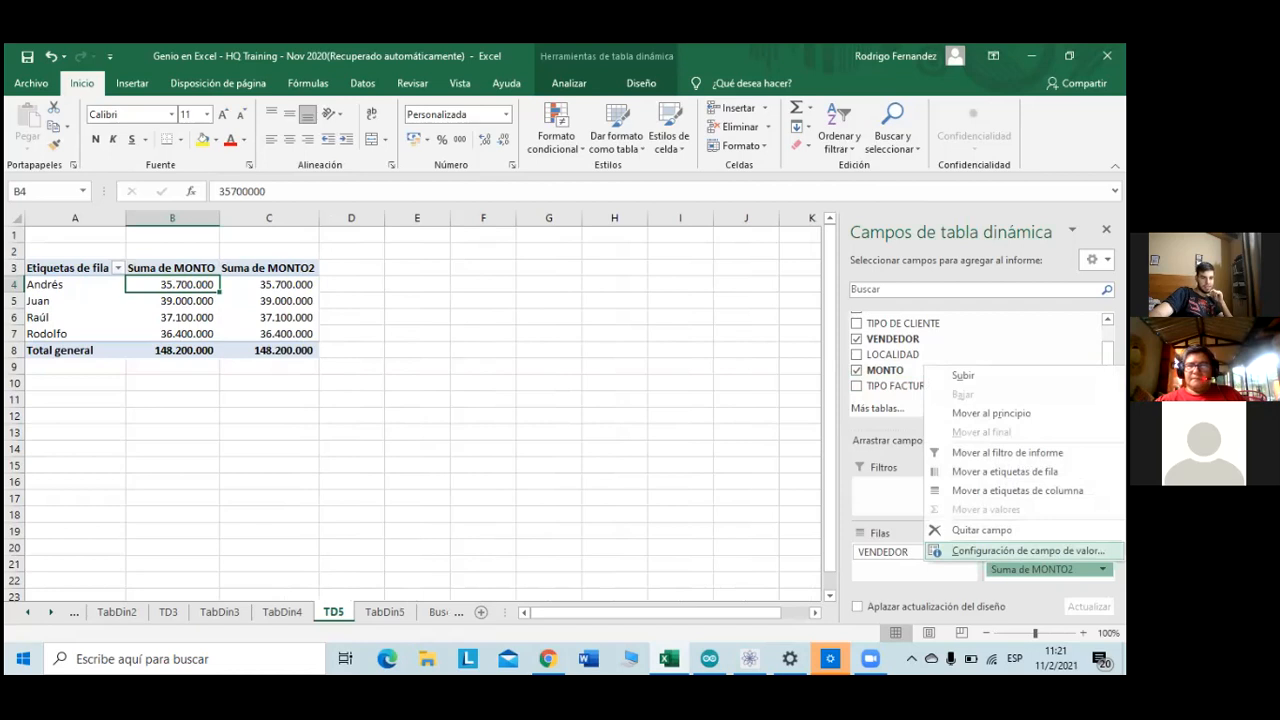
pyautogui.click(1000, 550)
pyautogui.click(667, 263)
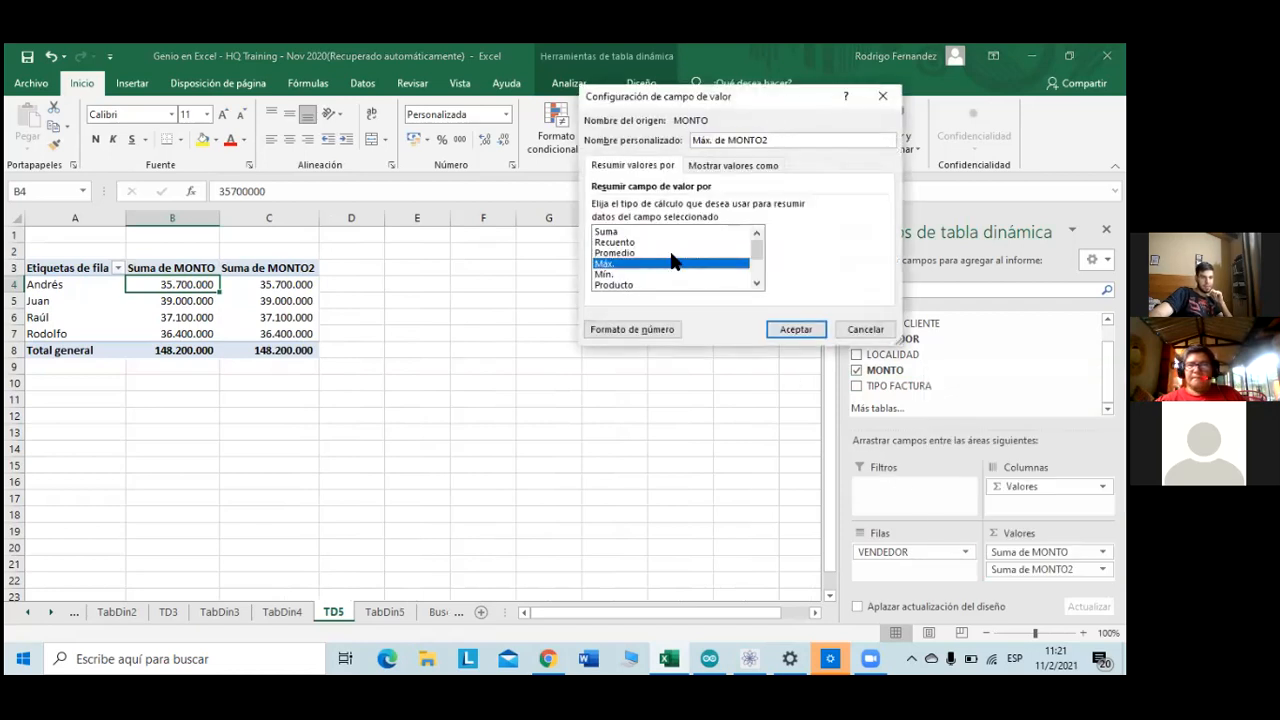
pyautogui.click(675, 253)
pyautogui.click(807, 330)
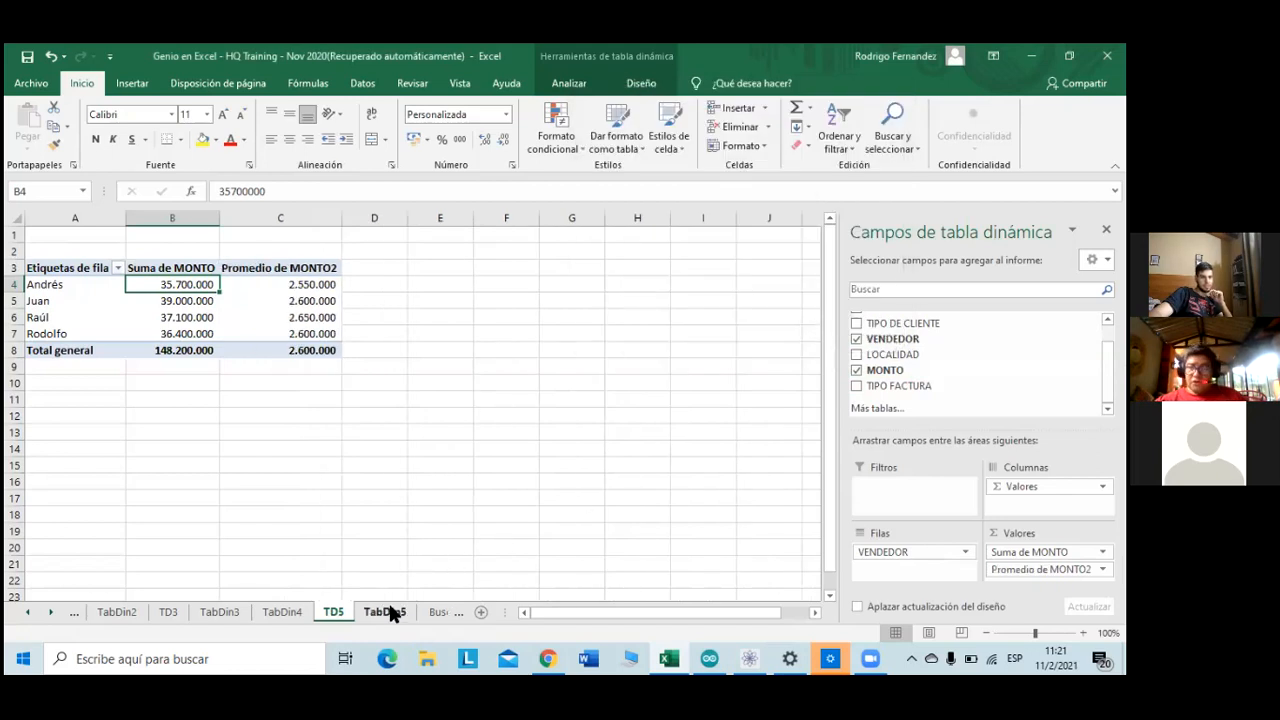
# - Recheck the required calculations on sheet TabDin5 and add MONTO a third time to the TD5 pivot's values
pyautogui.click(195, 333)
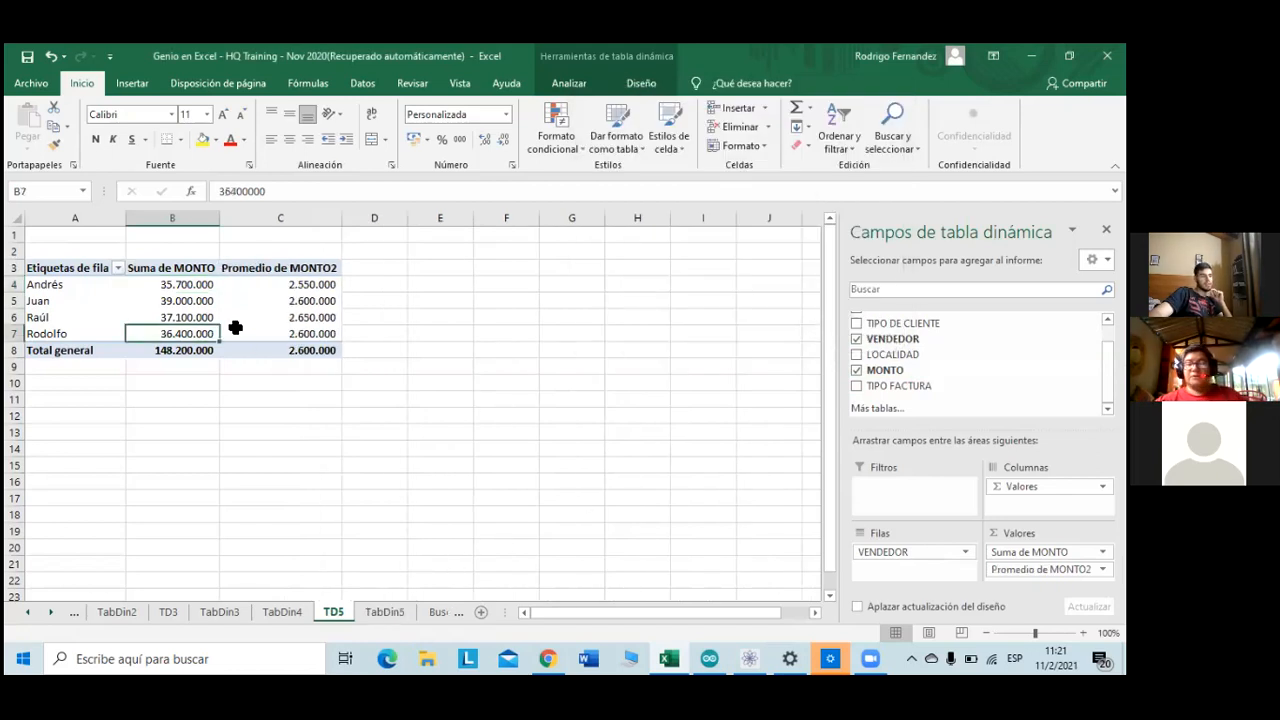
pyautogui.click(326, 282)
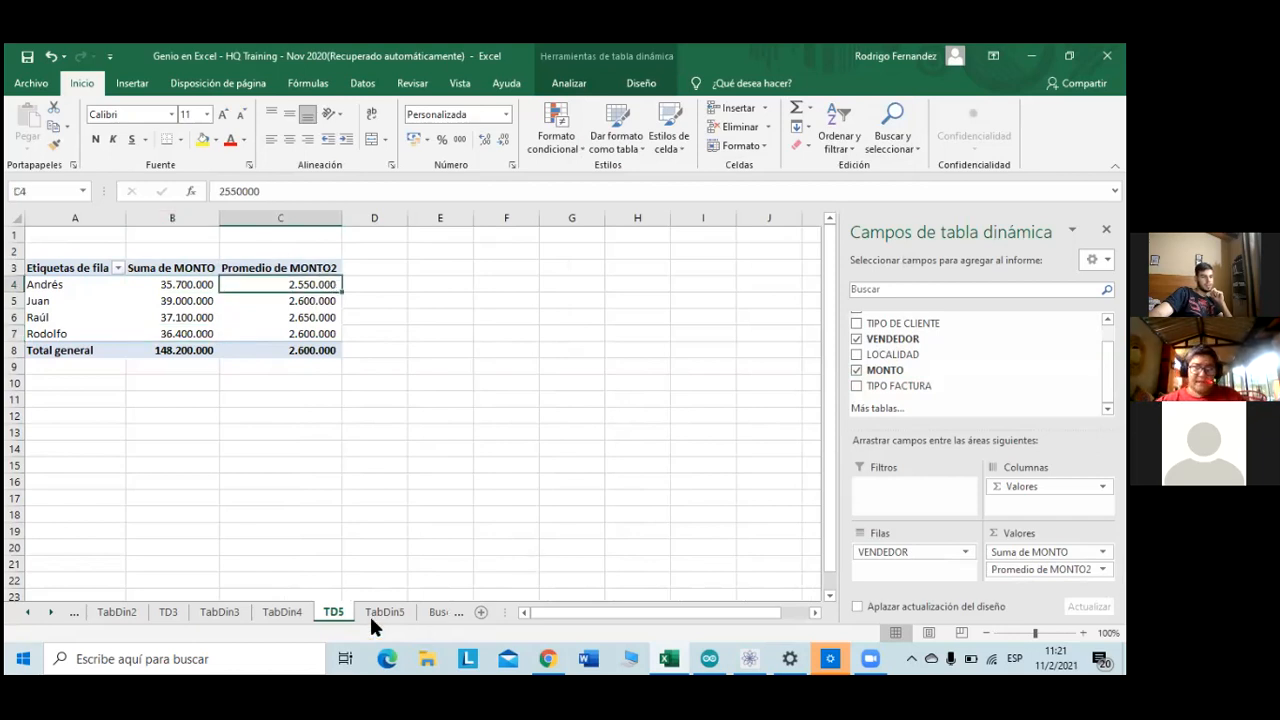
pyautogui.click(404, 610)
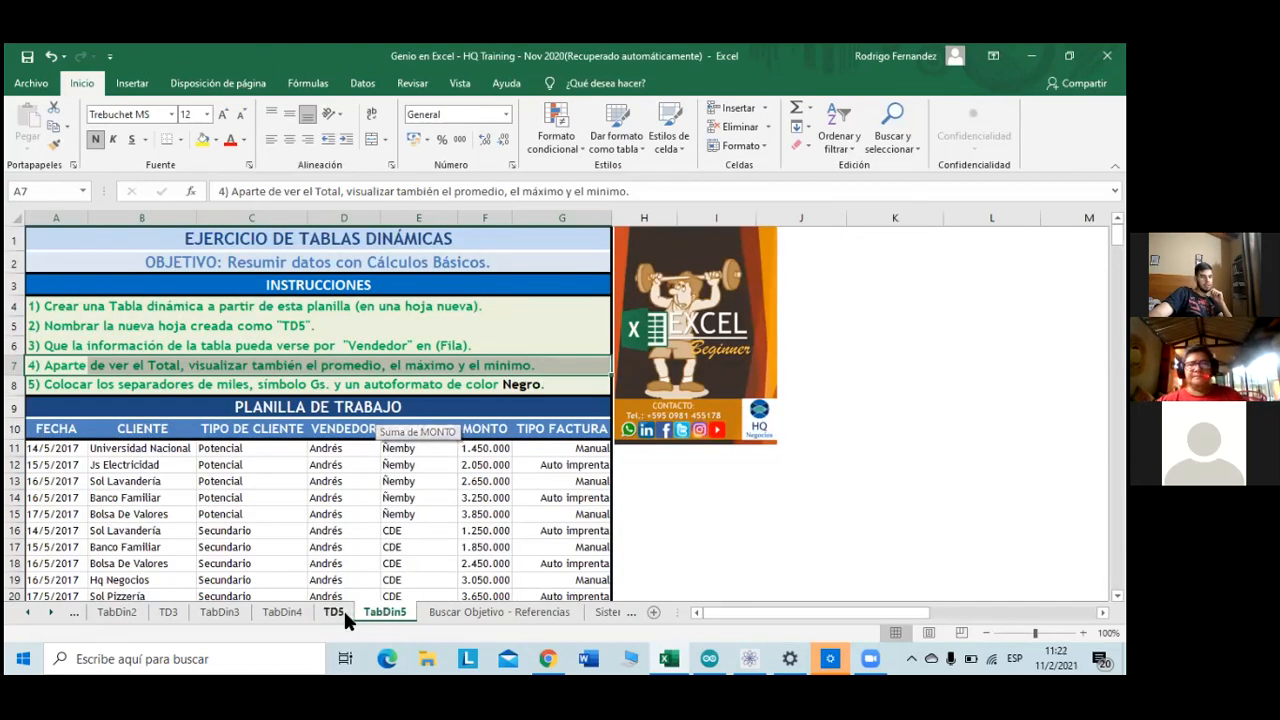
pyautogui.hotkey('ctrl', 'pageup')
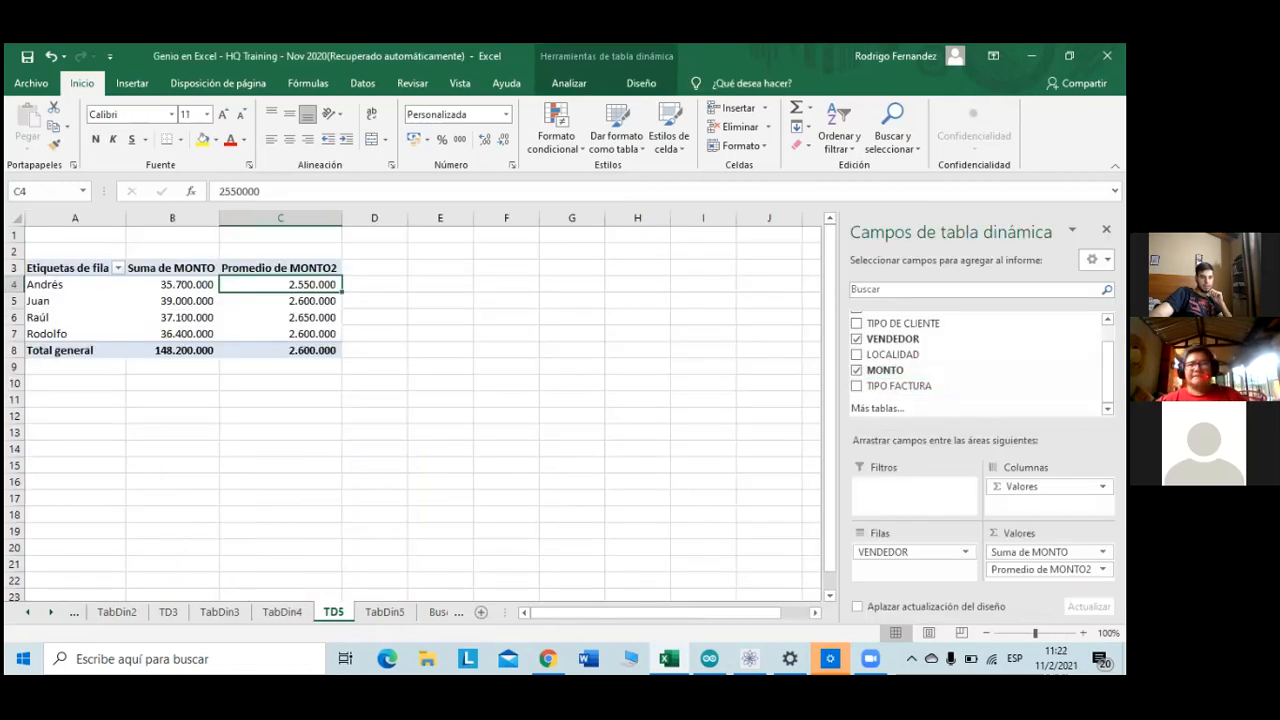
pyautogui.moveTo(885, 370); pyautogui.dragTo(1040, 577)
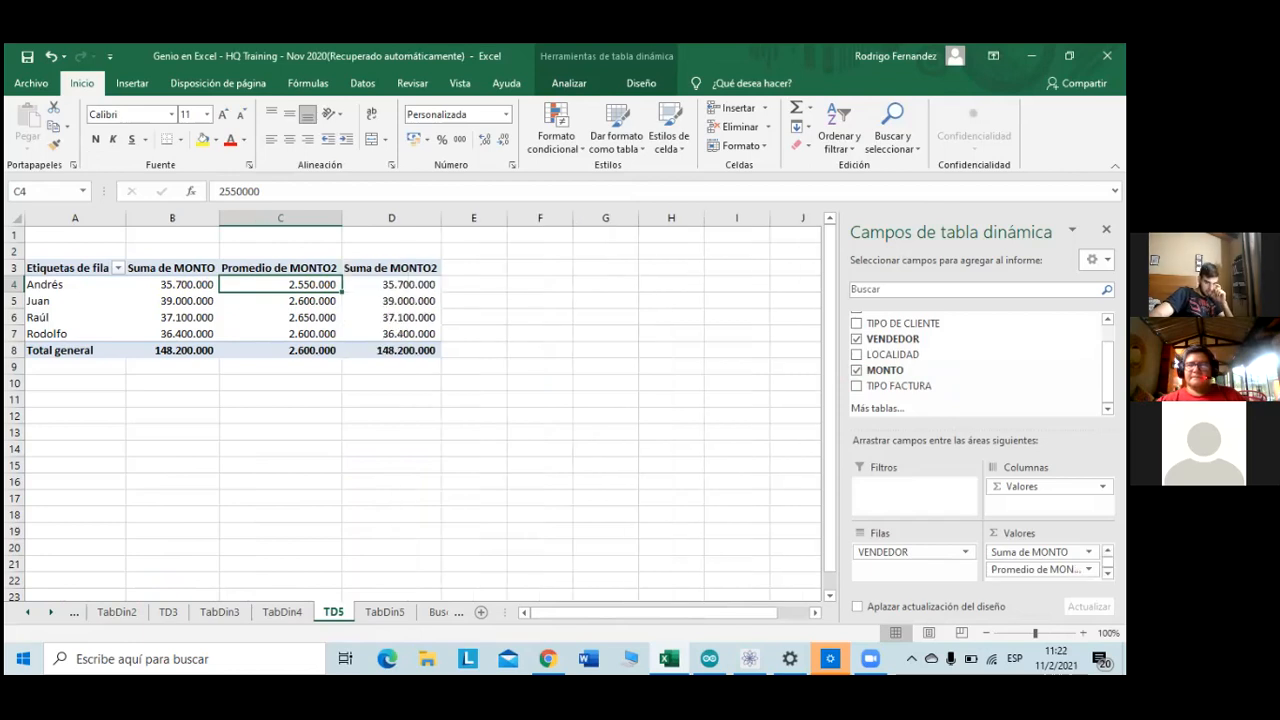
pyautogui.scroll(-1, 1042, 564)
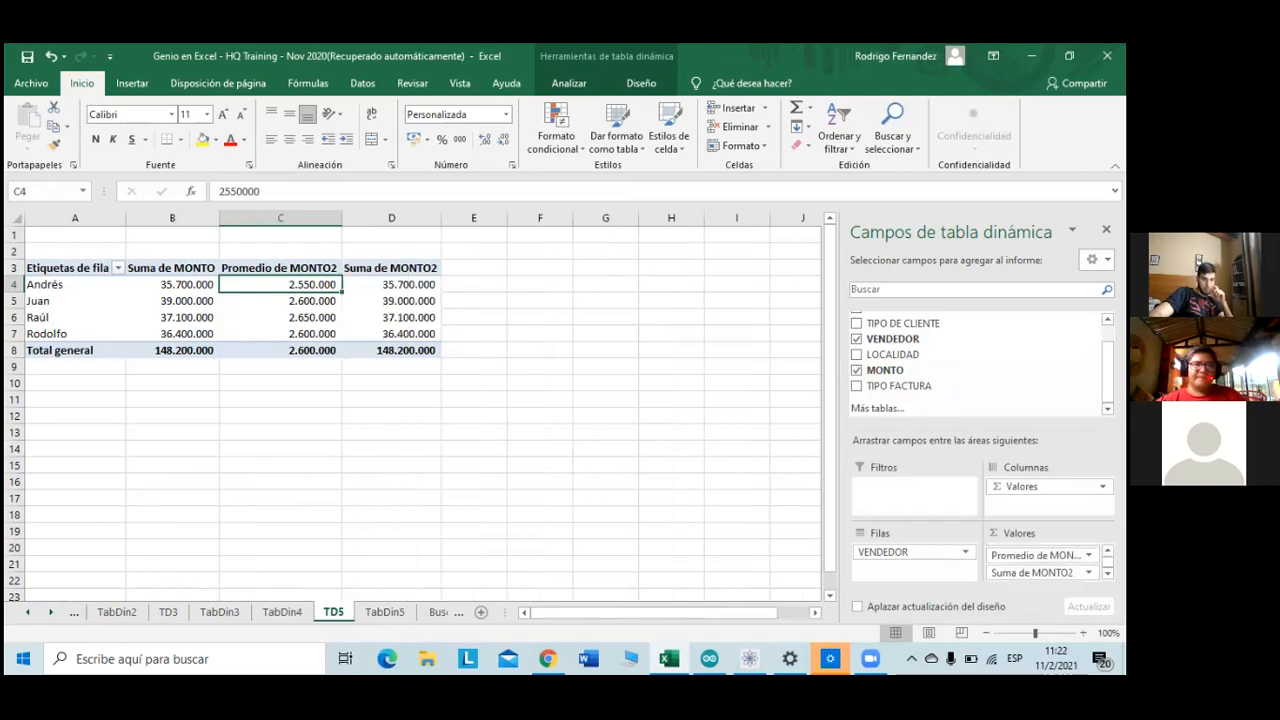
# - Summarize the third MONTO value field of the TD5 pivot by Máx
pyautogui.click(1088, 573)
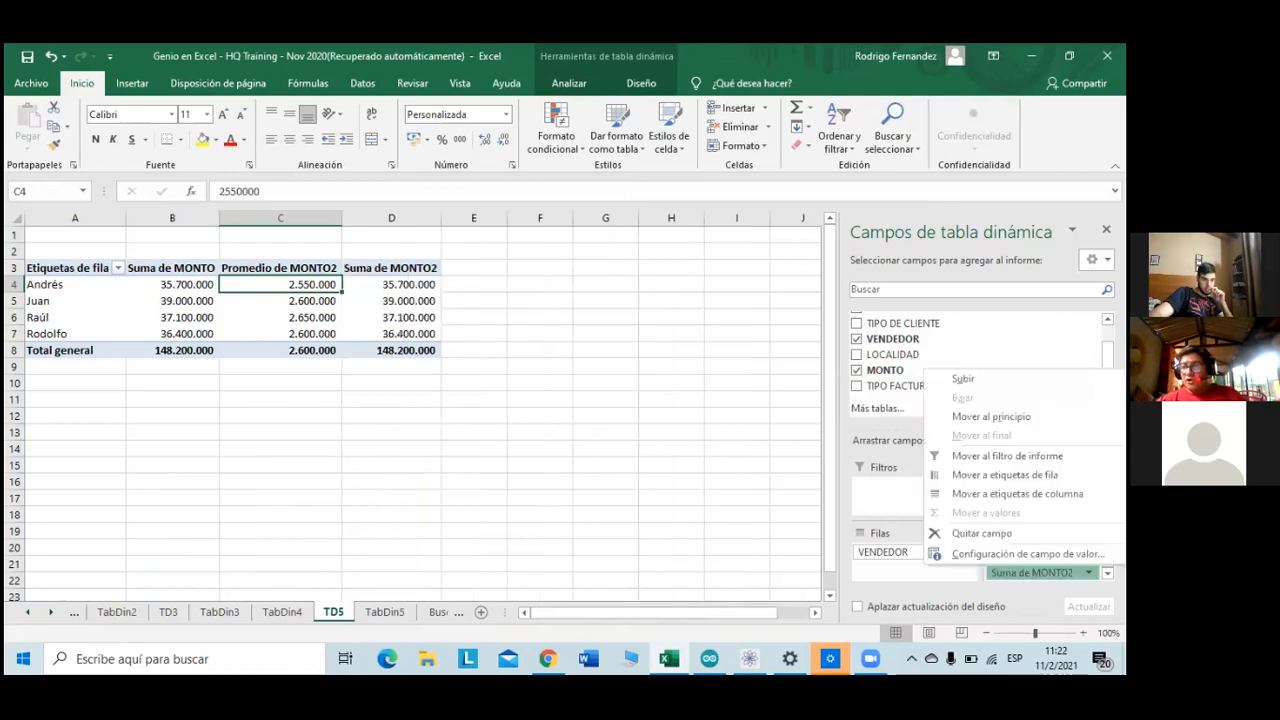
pyautogui.press('Escape')
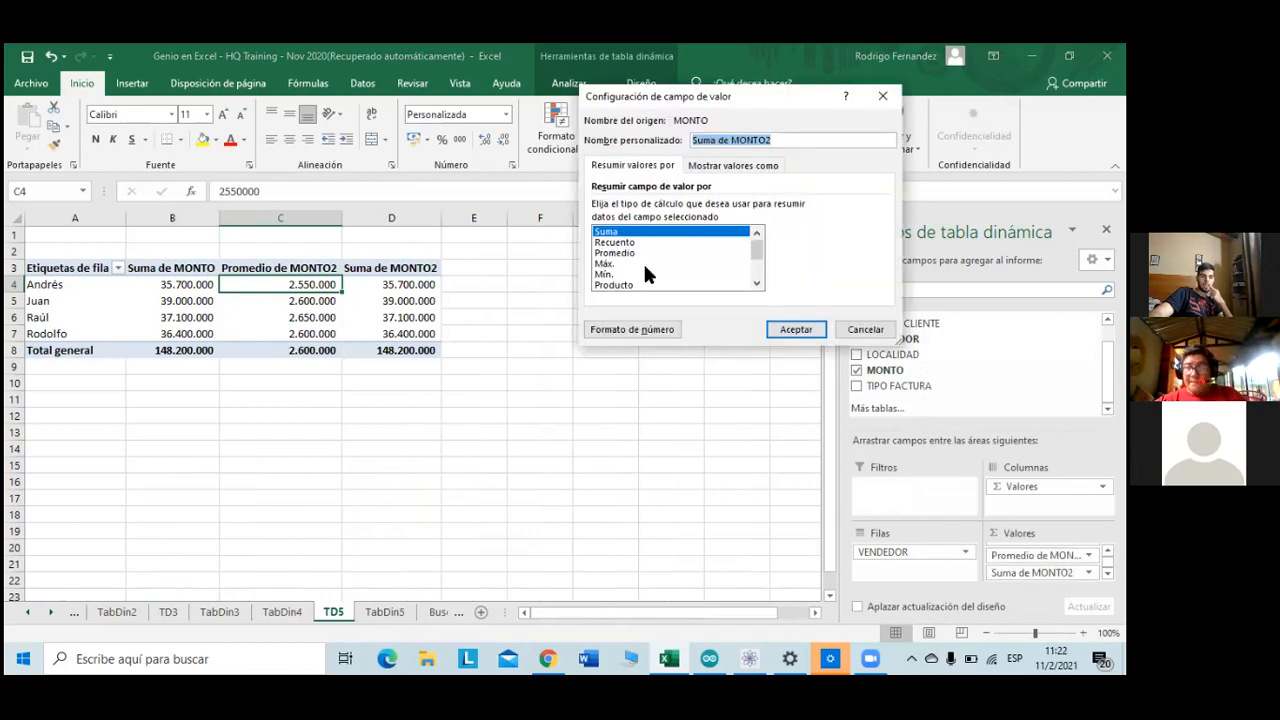
pyautogui.press('Down')
pyautogui.press('Down')
pyautogui.press('Down')
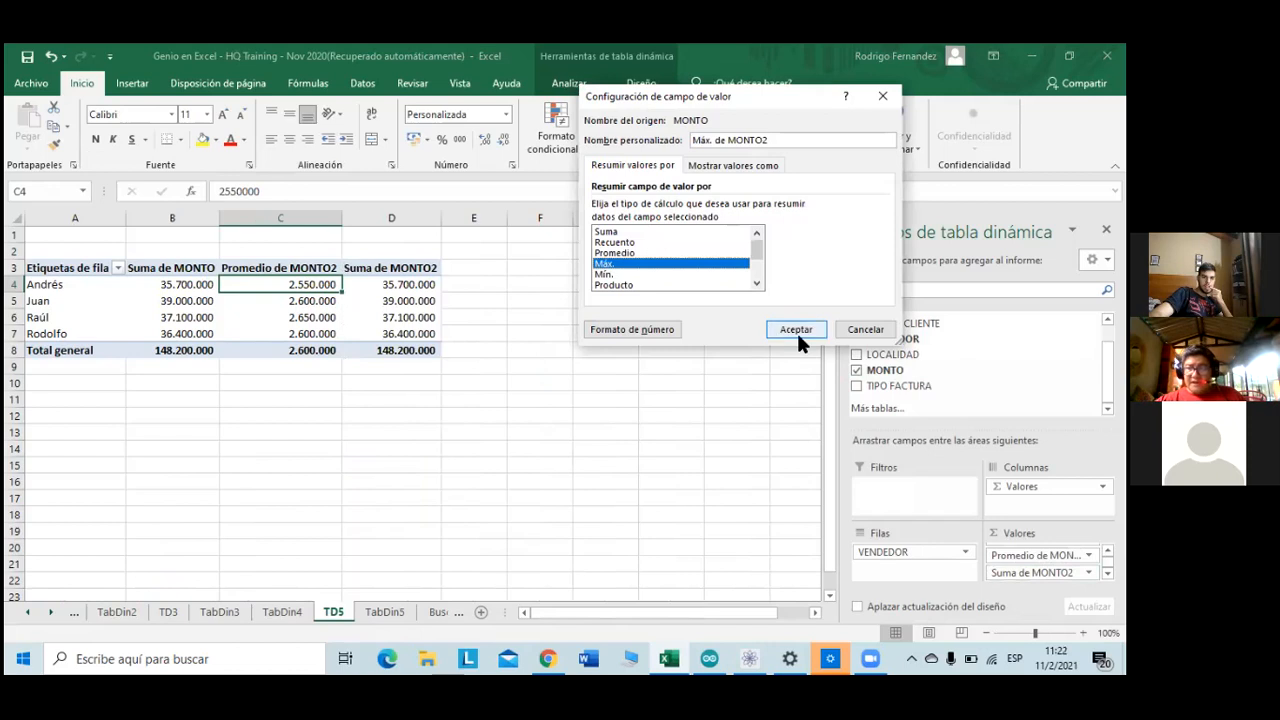
pyautogui.click(797, 329)
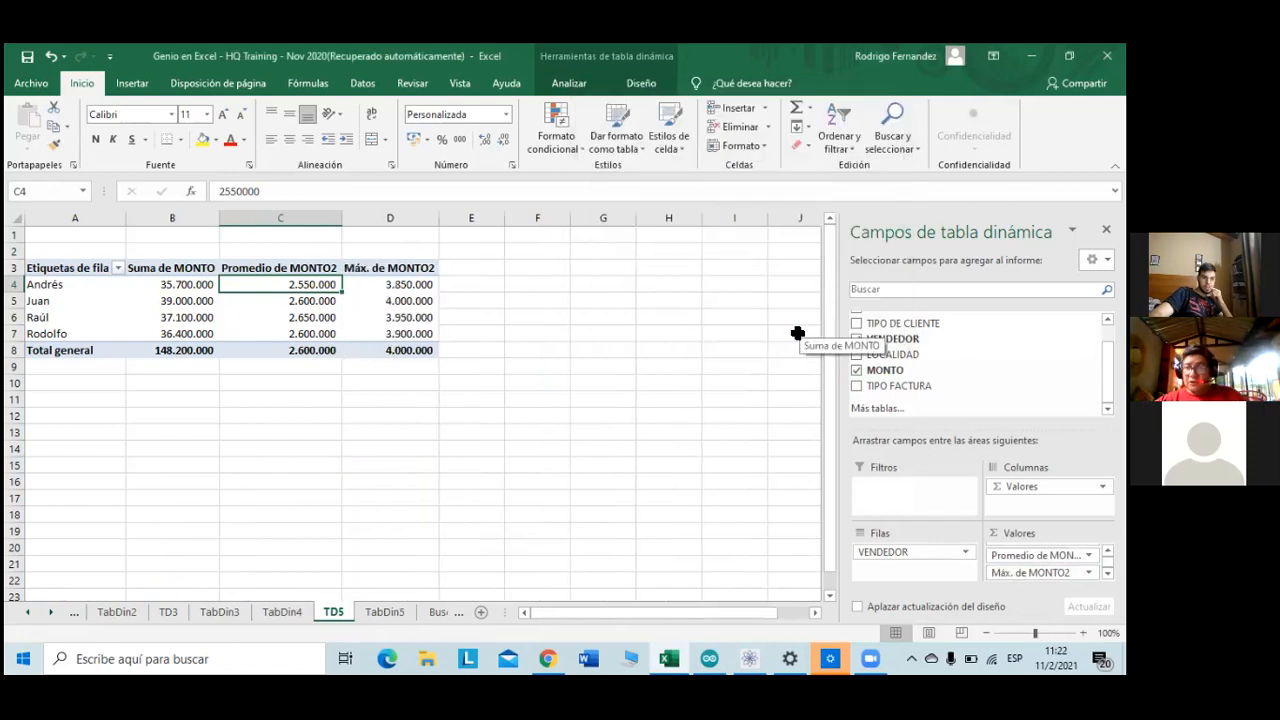
pyautogui.moveTo(797, 333); pyautogui.dragTo(797, 334)
pyautogui.scroll(1, 1043, 562)
pyautogui.scroll(-1, 1043, 562)
pyautogui.scroll(1, 1043, 562)
pyautogui.scroll(-1, 1043, 562)
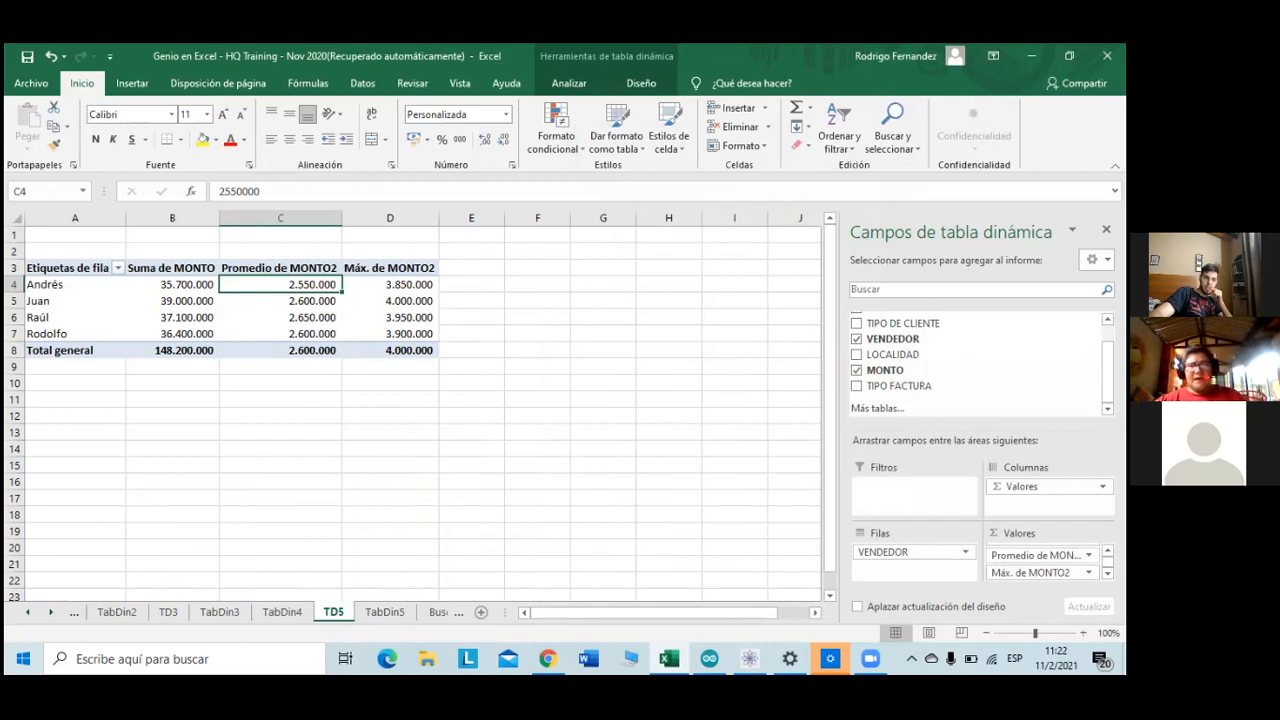
pyautogui.click(1040, 555)
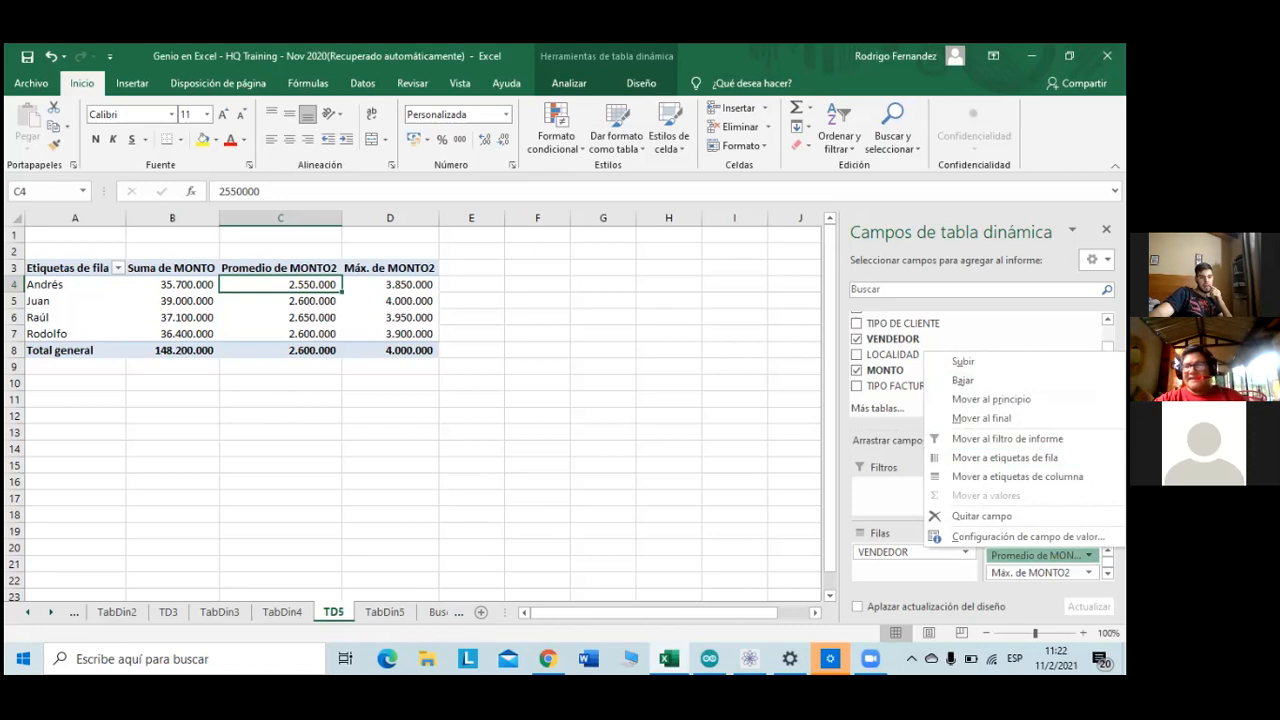
pyautogui.click(897, 572)
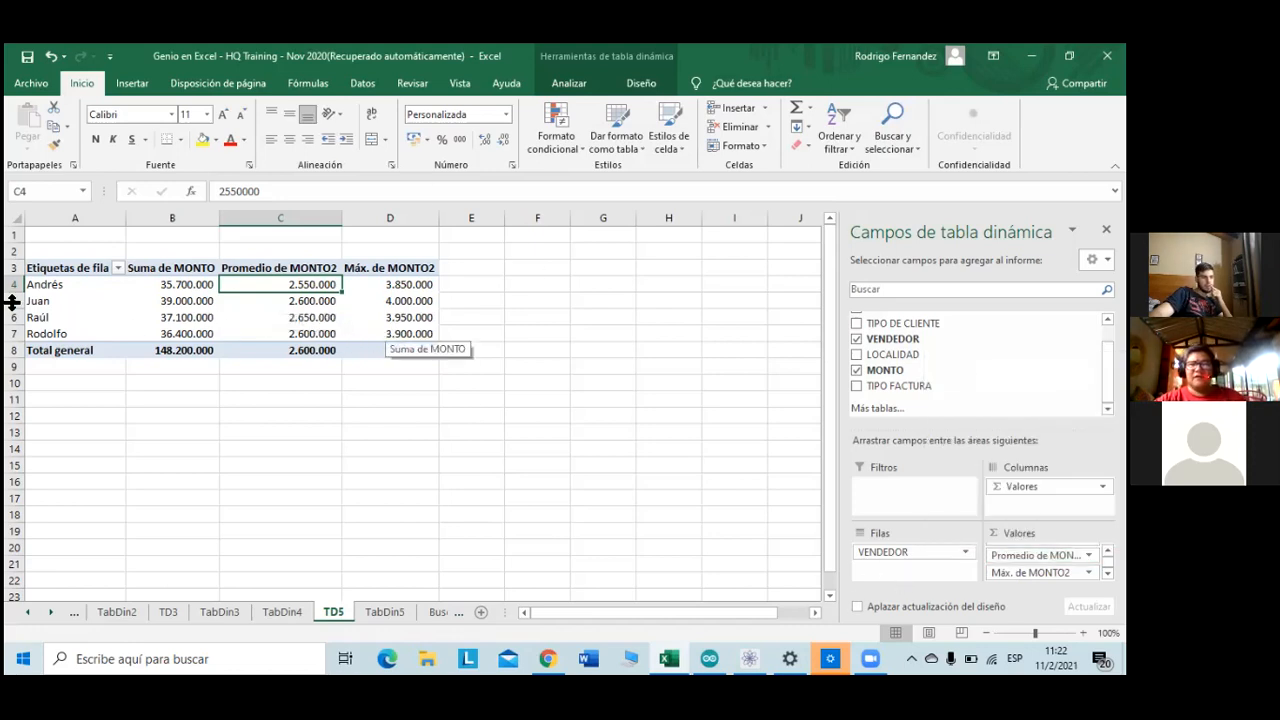
# - Review the calculation types available in the value field settings of the Máx. de MONTO2 column
pyautogui.doubleClick(395, 270)
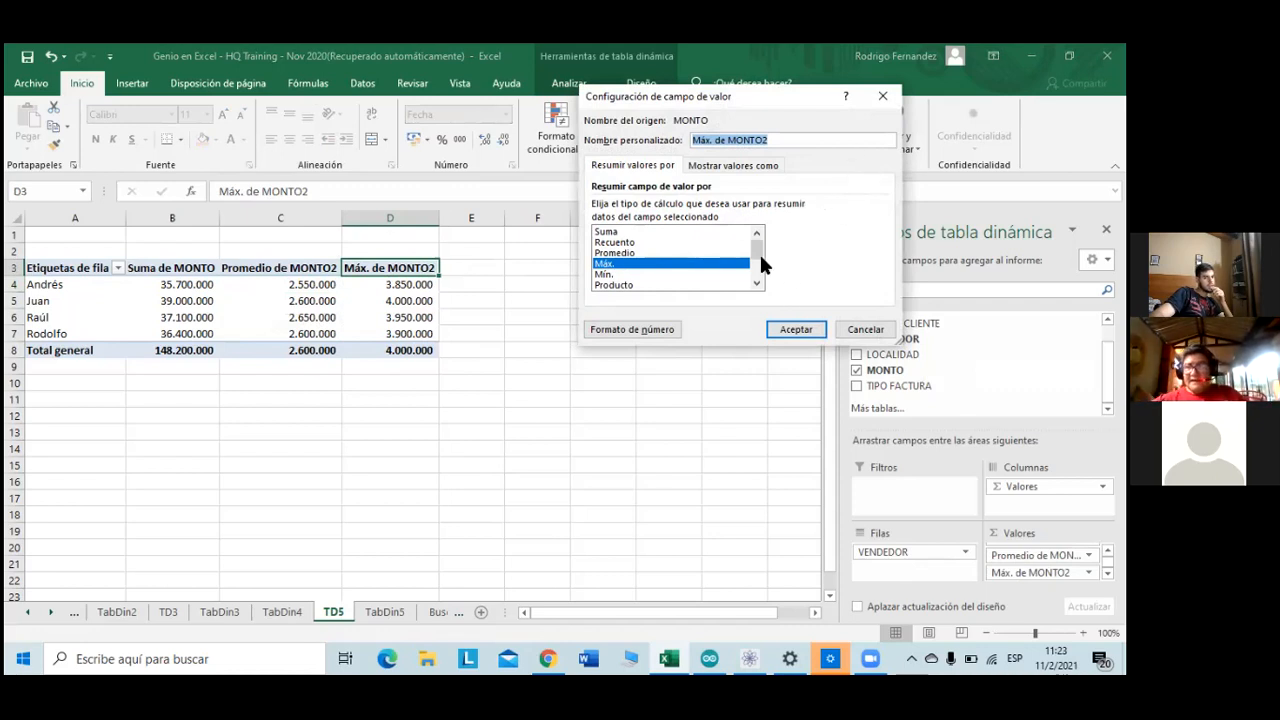
pyautogui.scroll(-2, 712, 263)
pyautogui.scroll(2, 712, 263)
pyautogui.scroll(-2, 712, 263)
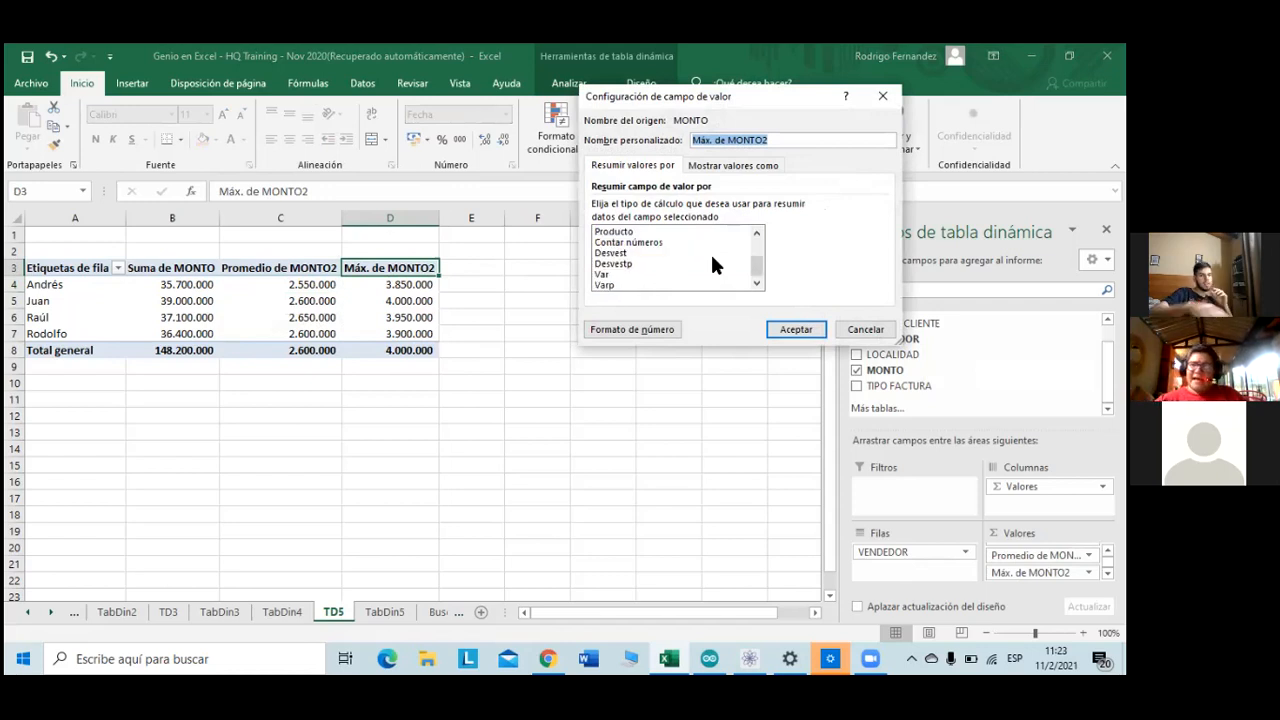
pyautogui.scroll(2, 712, 263)
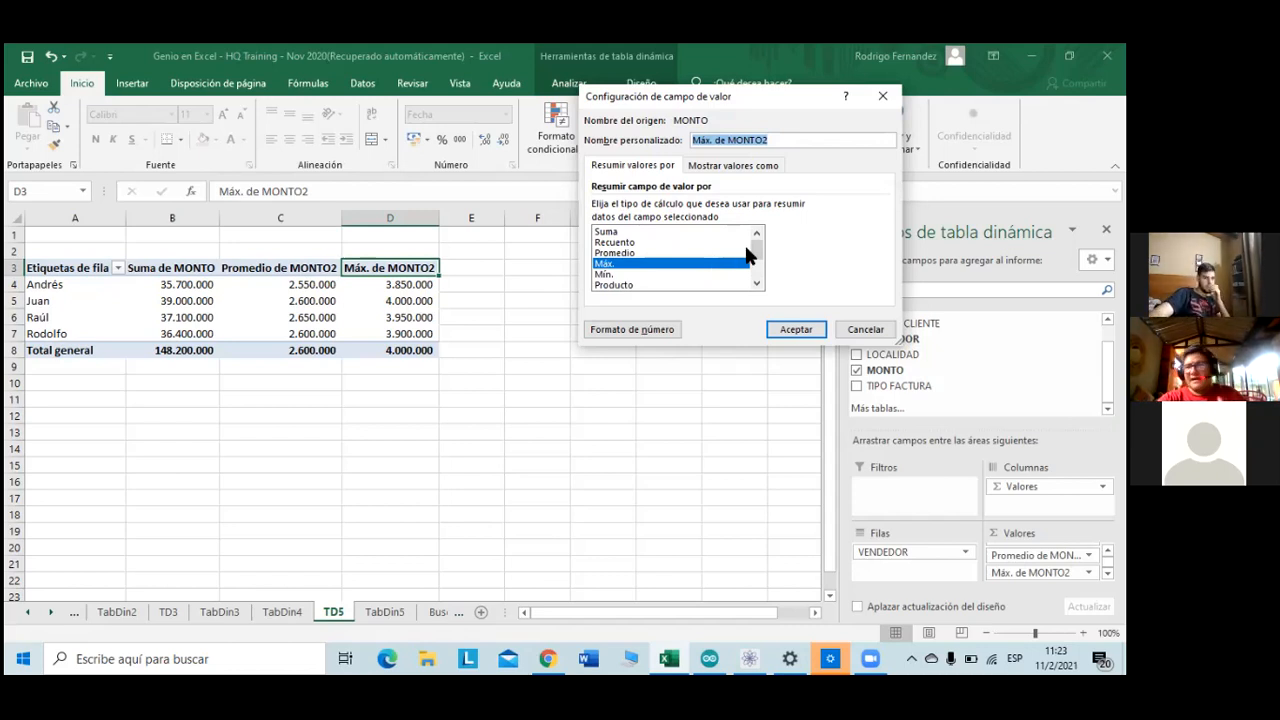
pyautogui.click(800, 333)
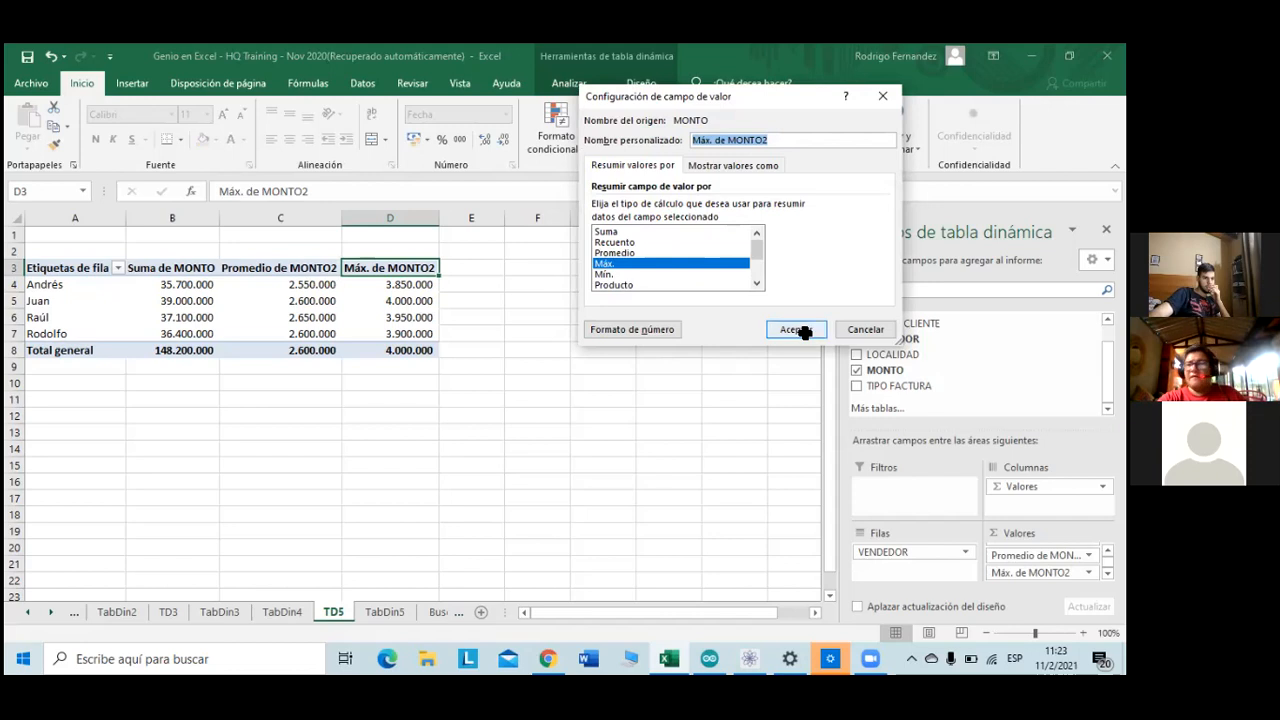
pyautogui.moveTo(439, 276); pyautogui.dragTo(484, 280)
pyautogui.click(486, 286)
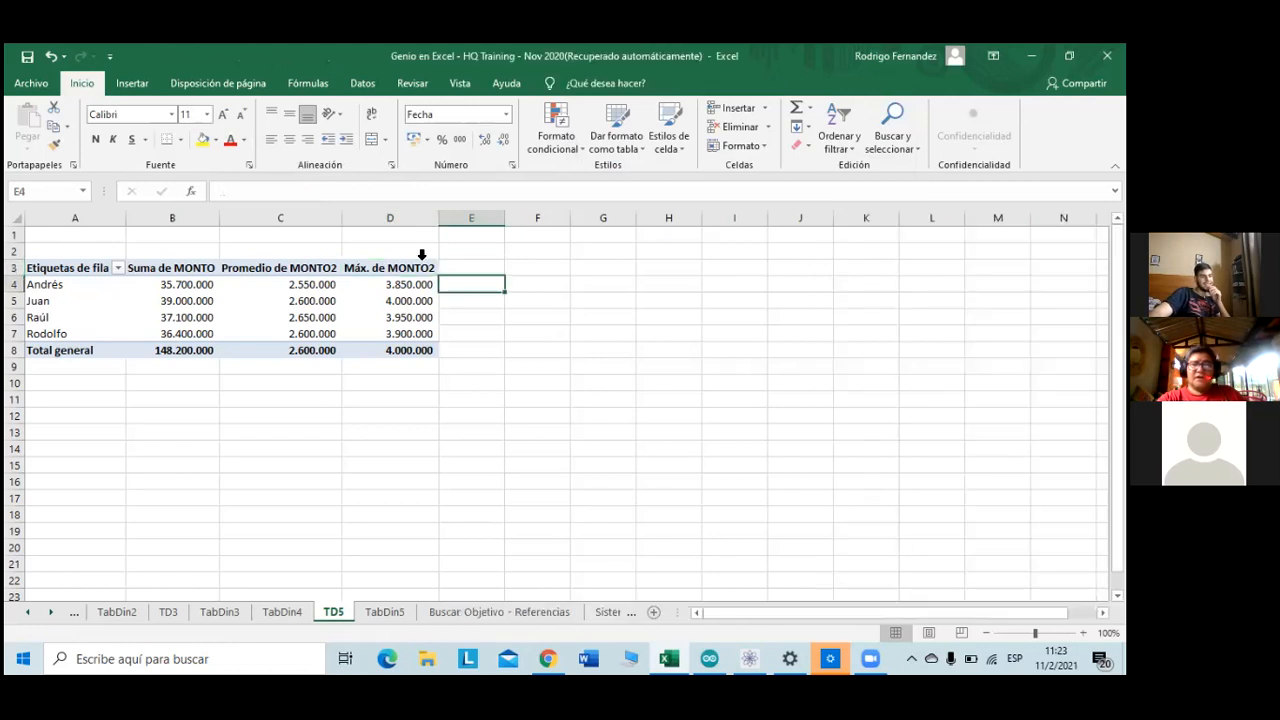
# - Add MONTO a fourth time to the pivot's values and summarize it by Mín
pyautogui.click(422, 255)
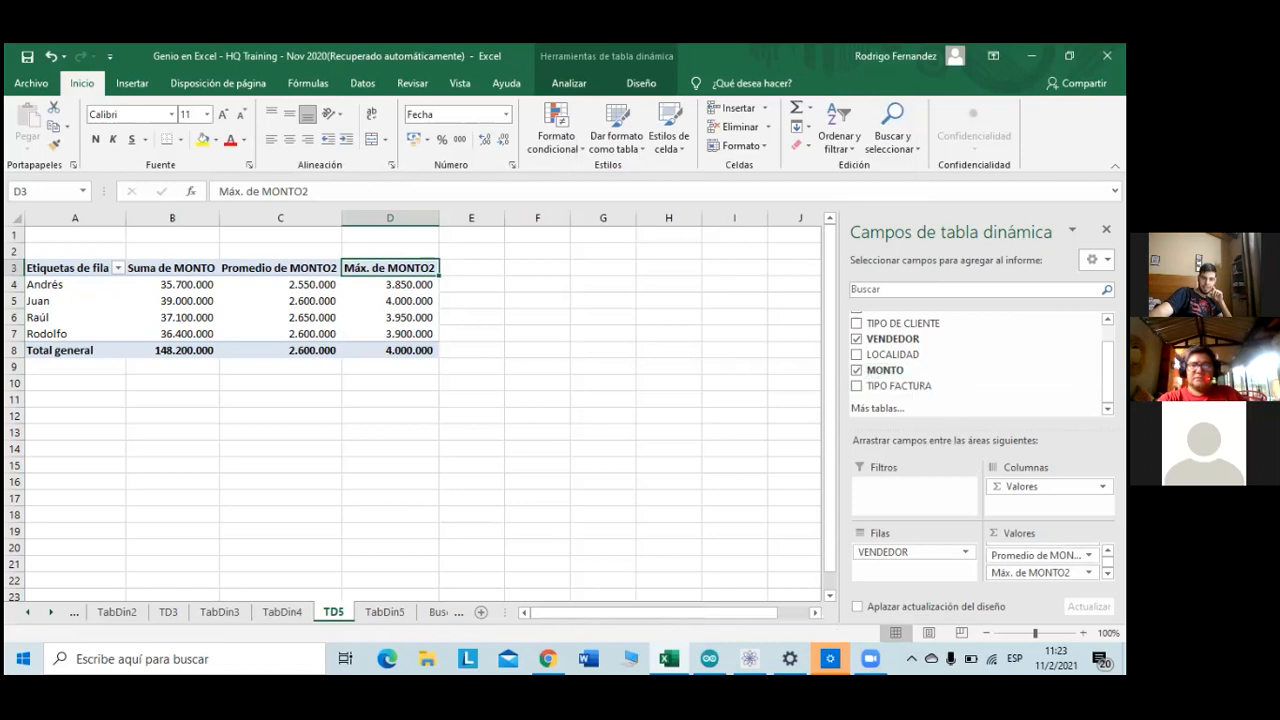
pyautogui.moveTo(885, 370); pyautogui.dragTo(1040, 577)
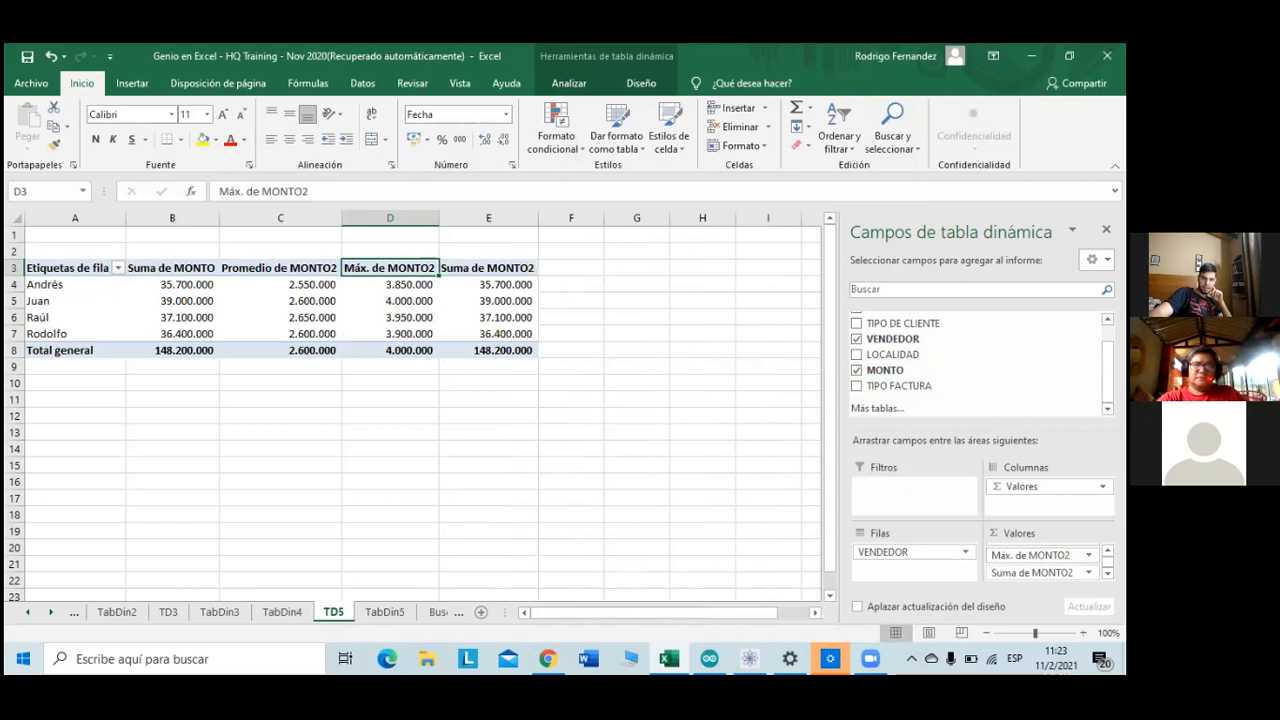
pyautogui.click(1040, 572)
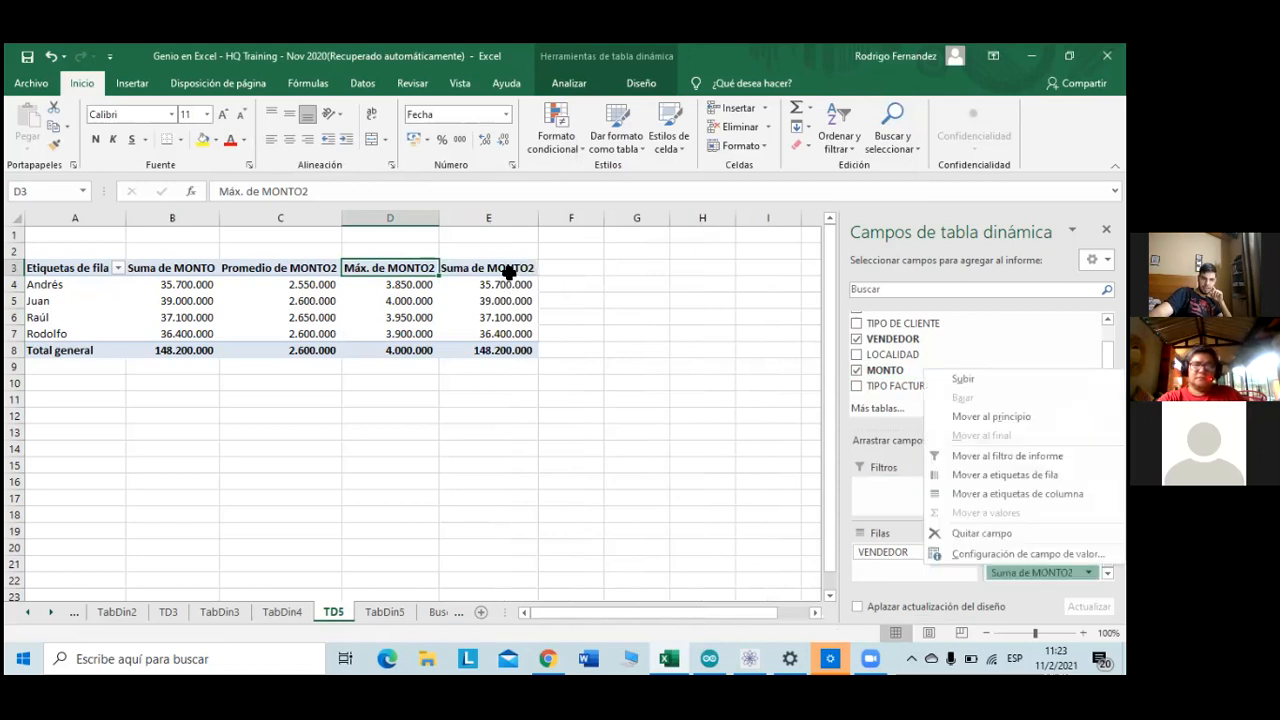
pyautogui.click(571, 514)
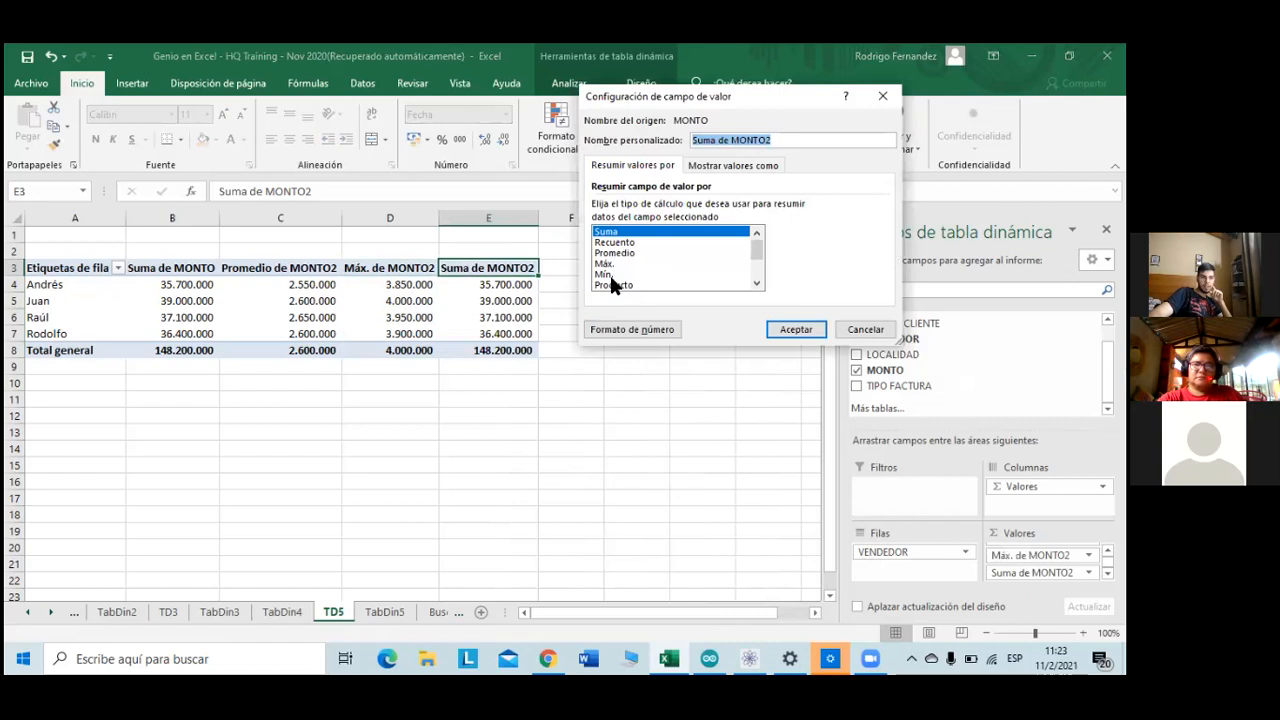
pyautogui.click(609, 273)
pyautogui.click(792, 327)
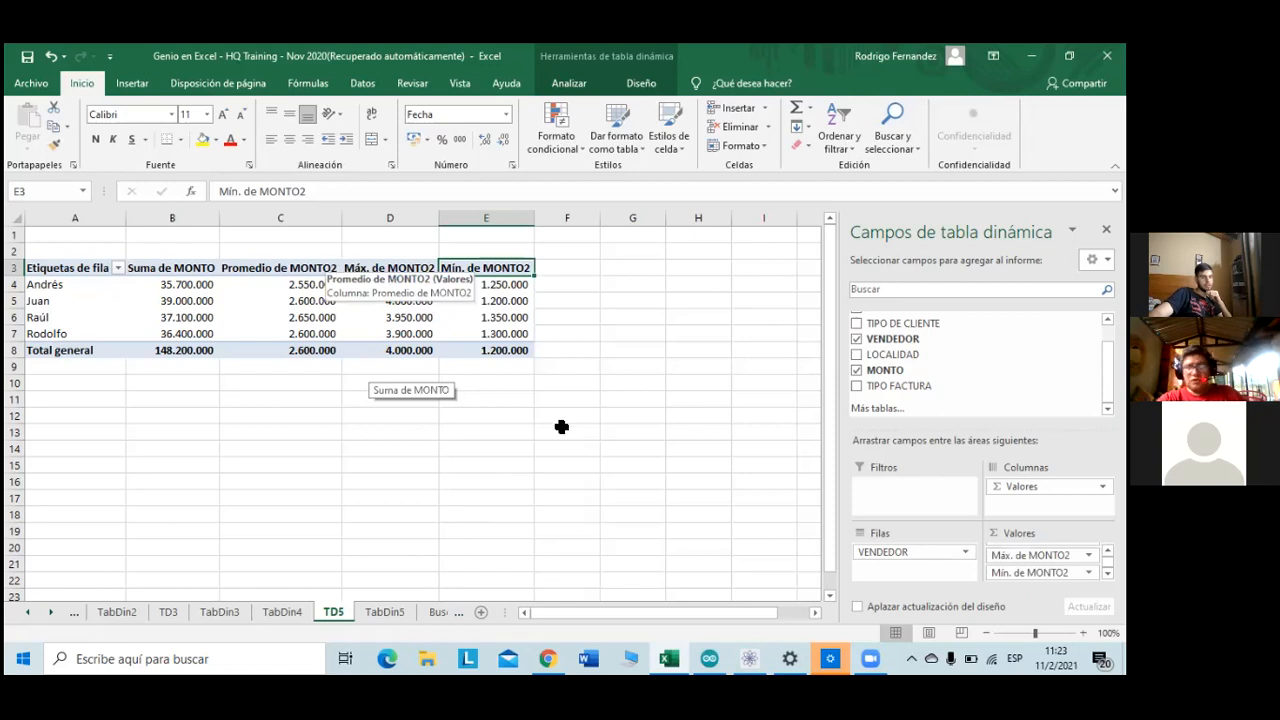
pyautogui.click(490, 384)
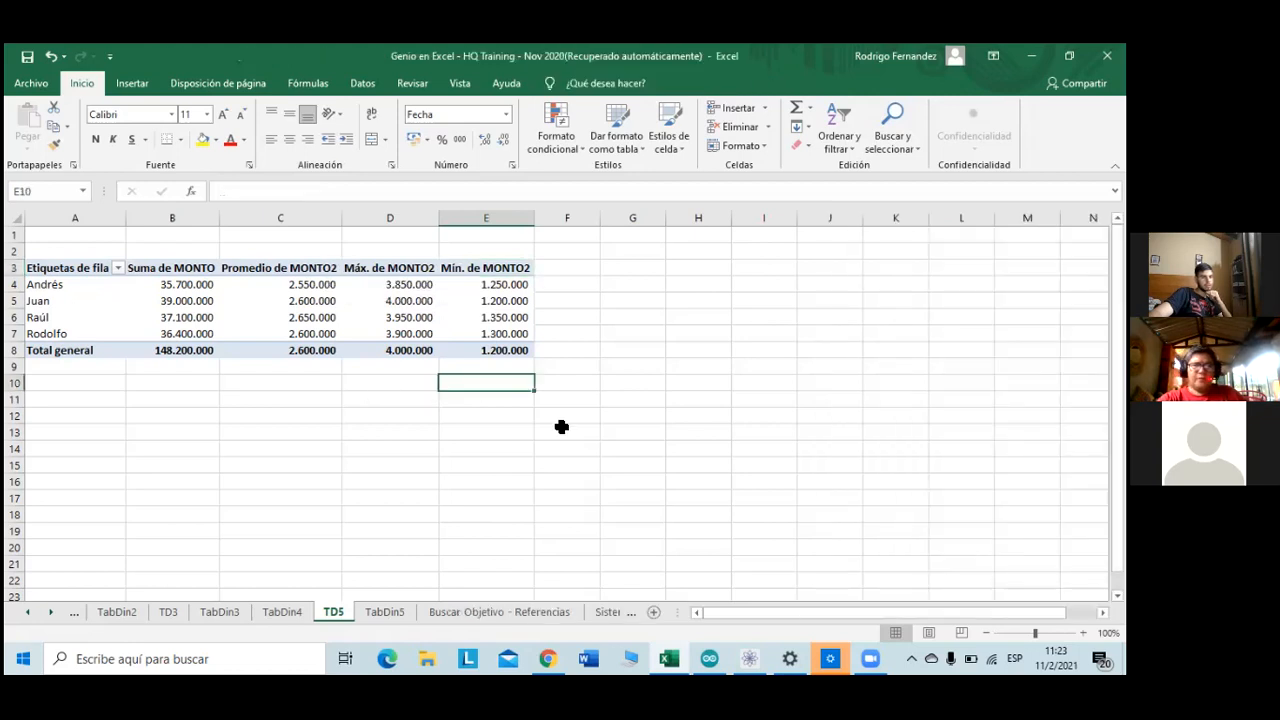
# - Rename the Suma de MONTO column header in B3 as "Ventas gs."
pyautogui.doubleClick(295, 268)
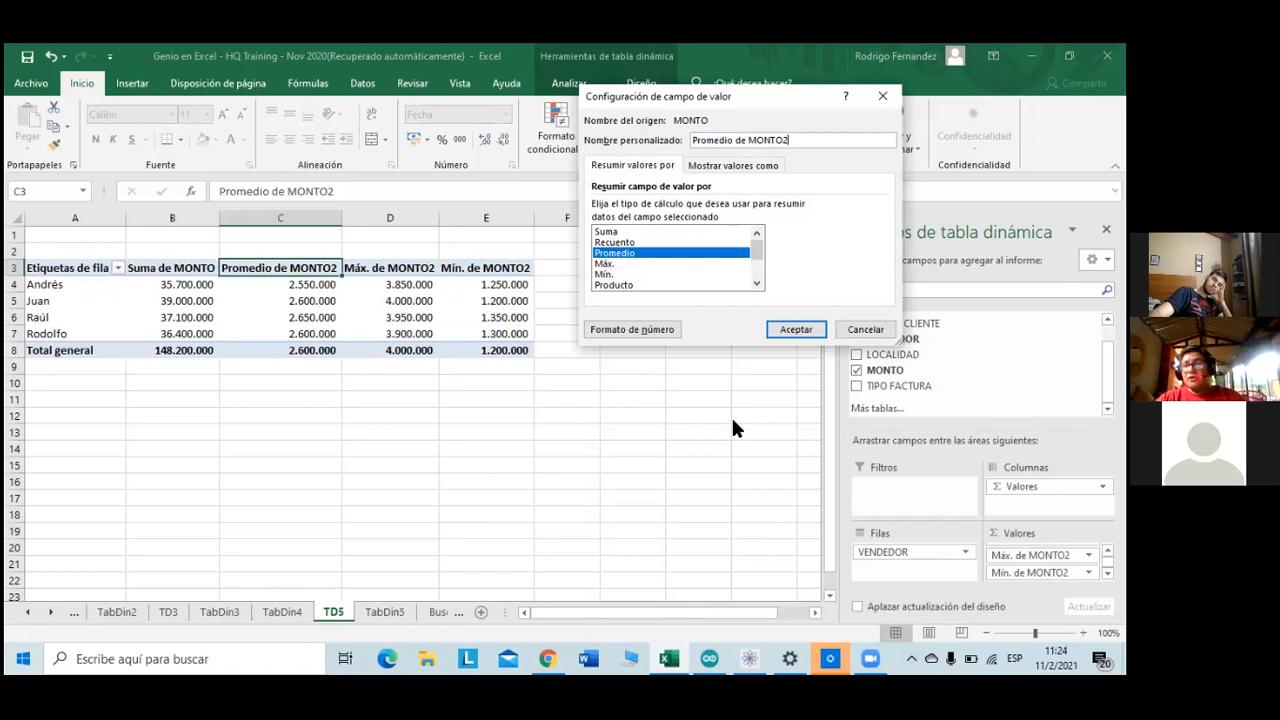
pyautogui.click(790, 329)
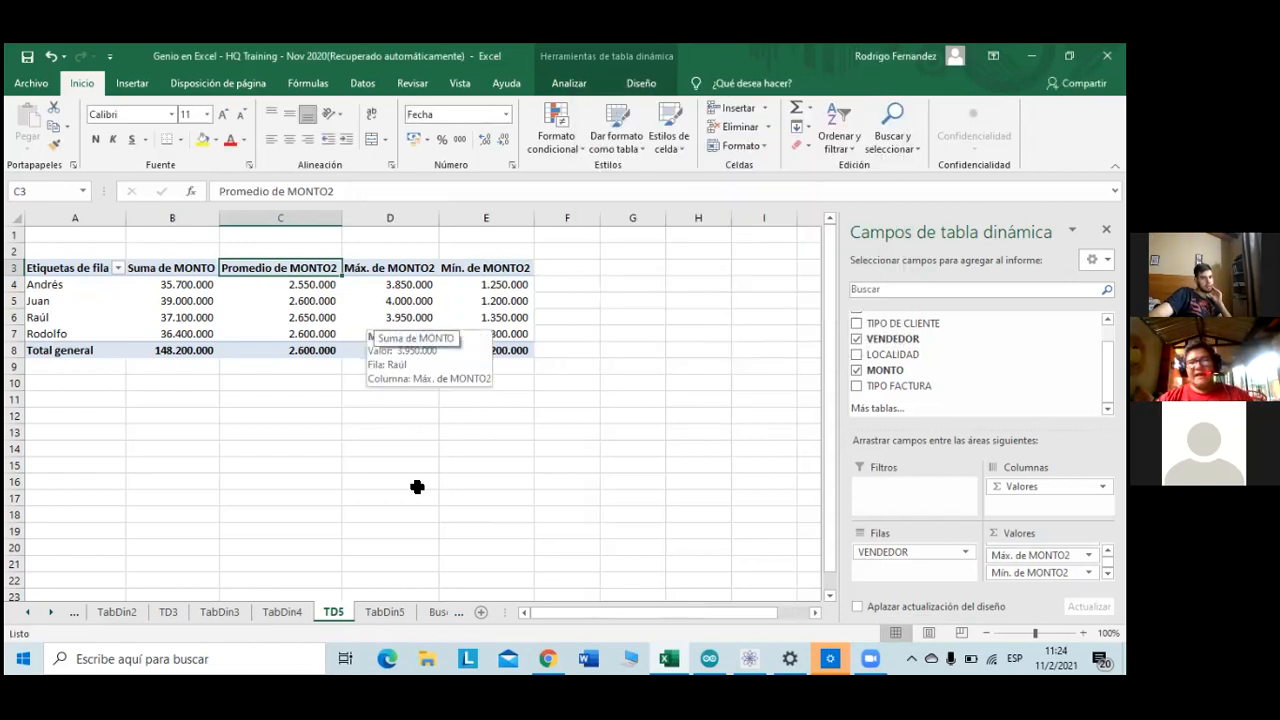
pyautogui.press('Left')
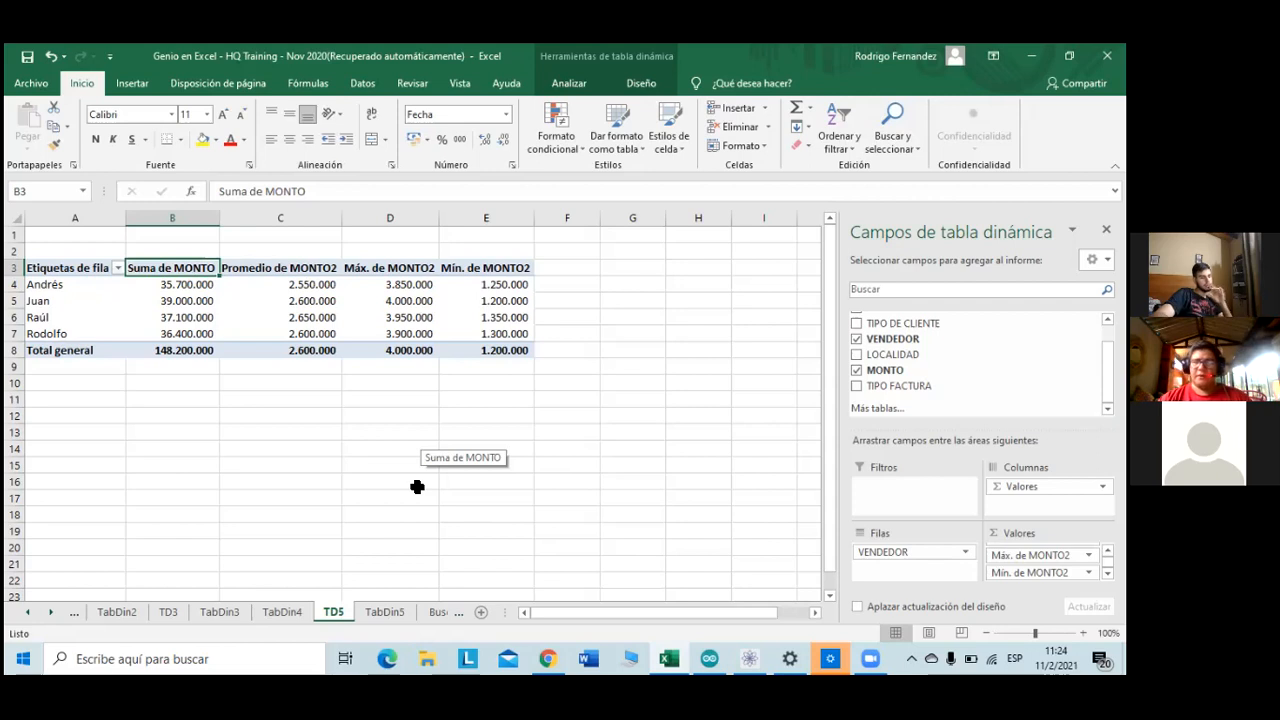
pyautogui.write('Venta')
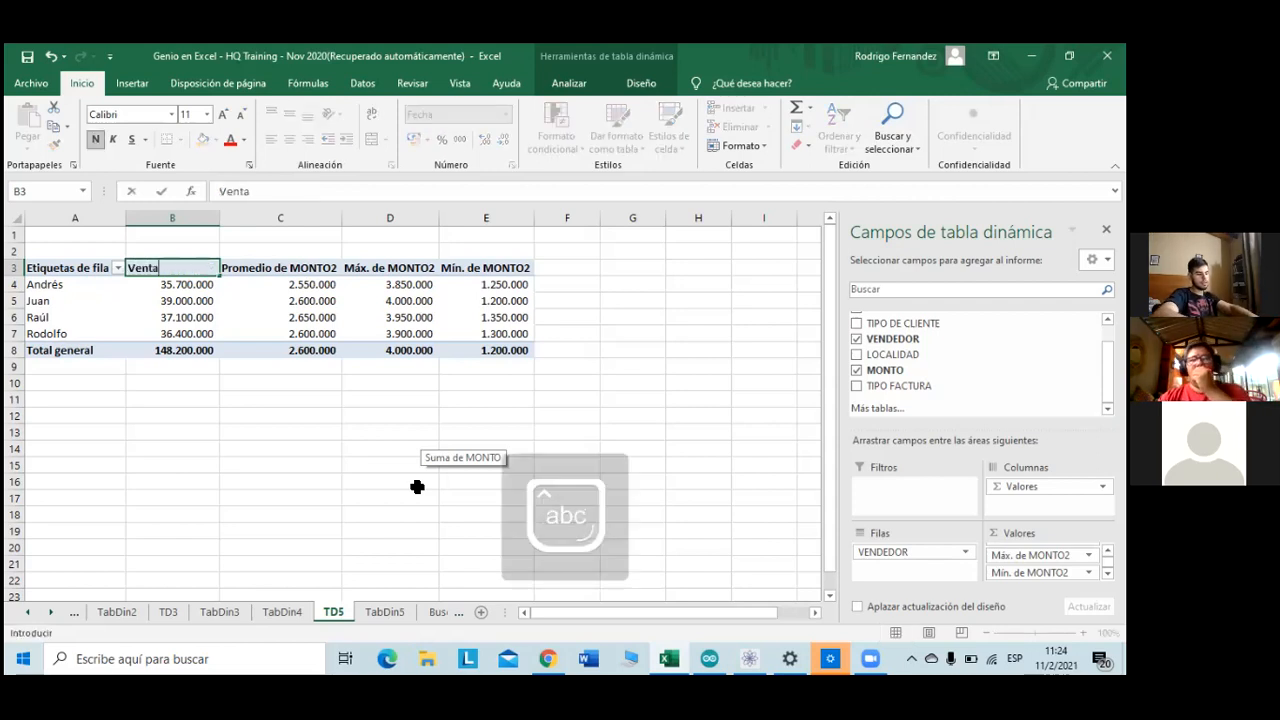
pyautogui.write('s gs')
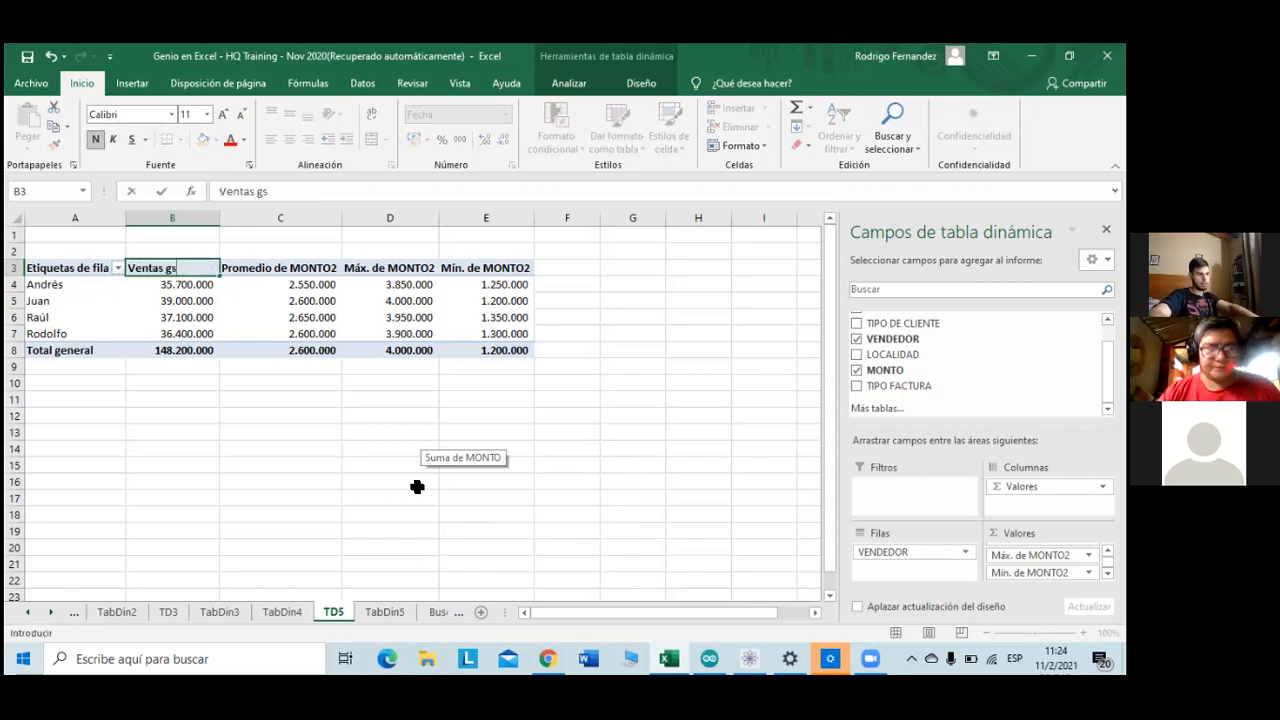
pyautogui.write('.')
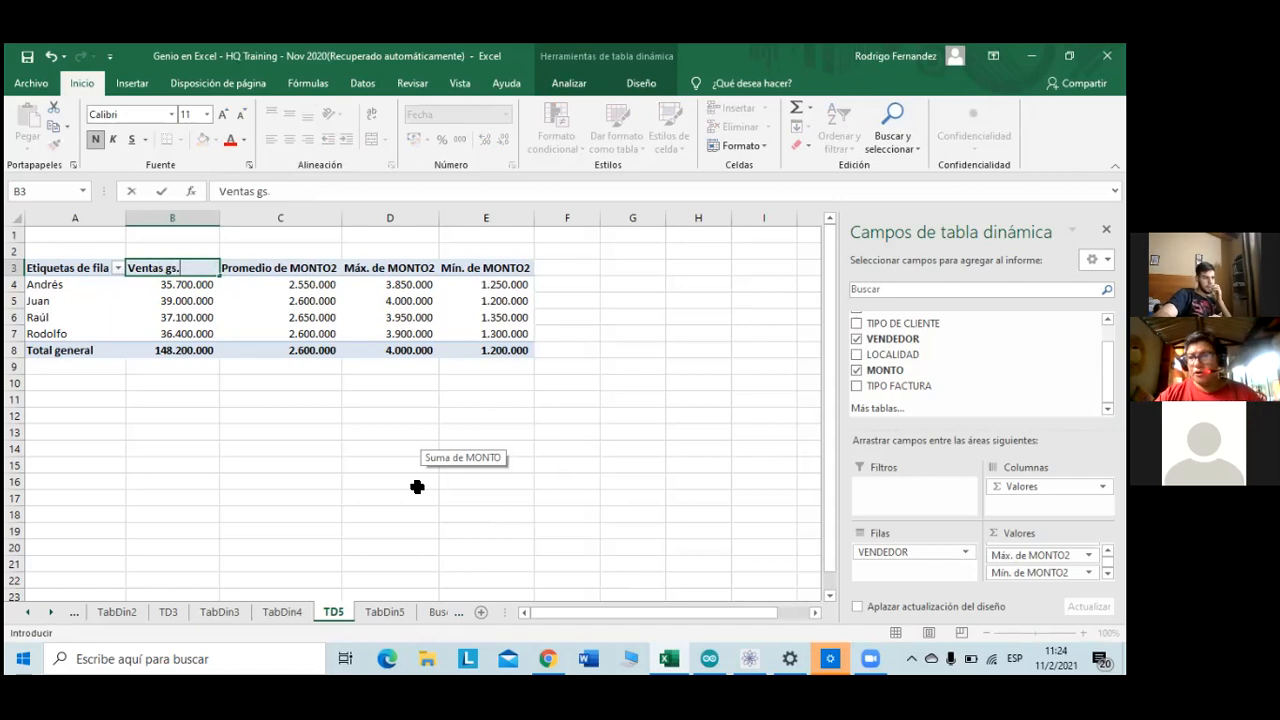
pyautogui.press('Tab')
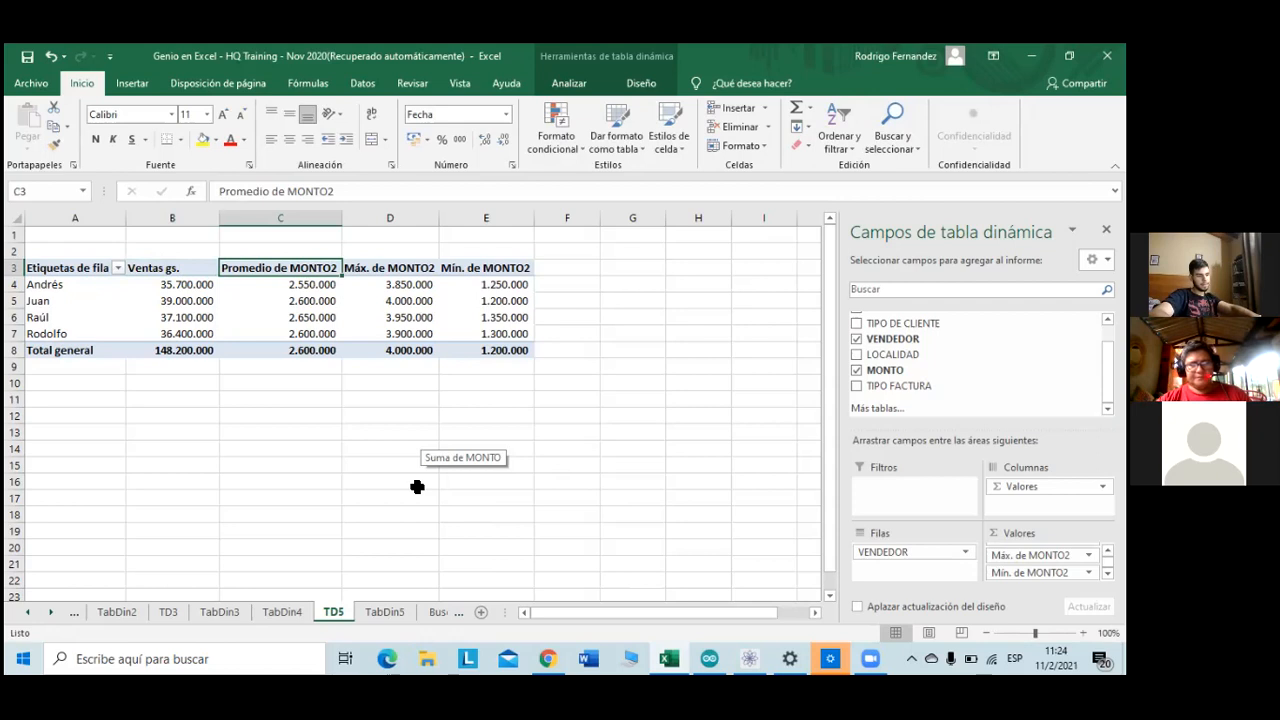
# - Rename the average column header as "Ventas promedio" and the maximum column header as "Mayor venta"
pyautogui.write('Ventas promedio')
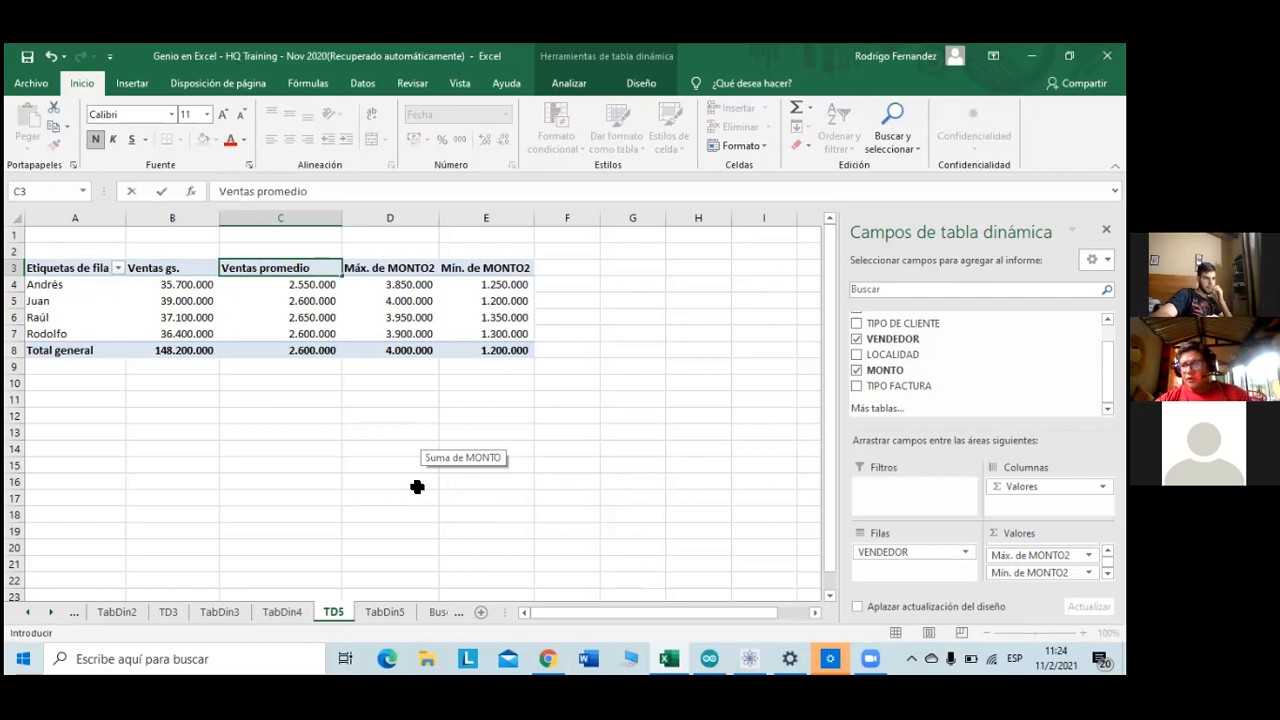
pyautogui.press('Tab')
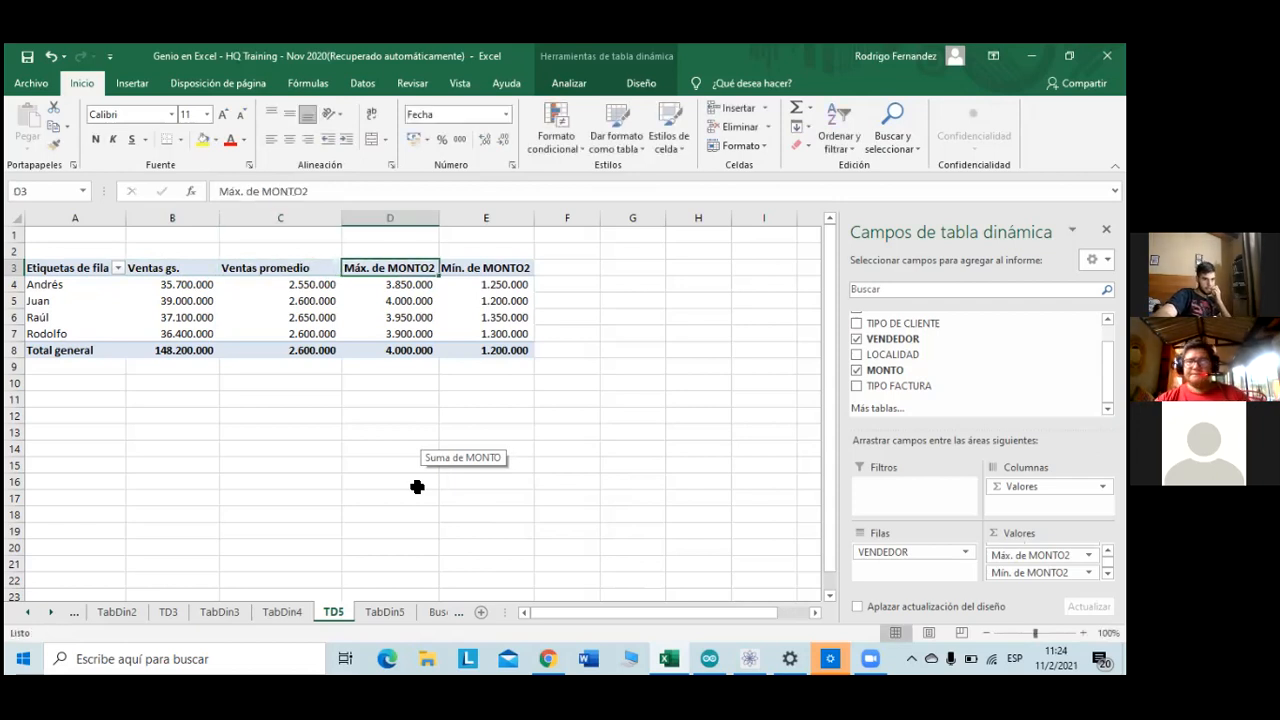
pyautogui.press('capslock')
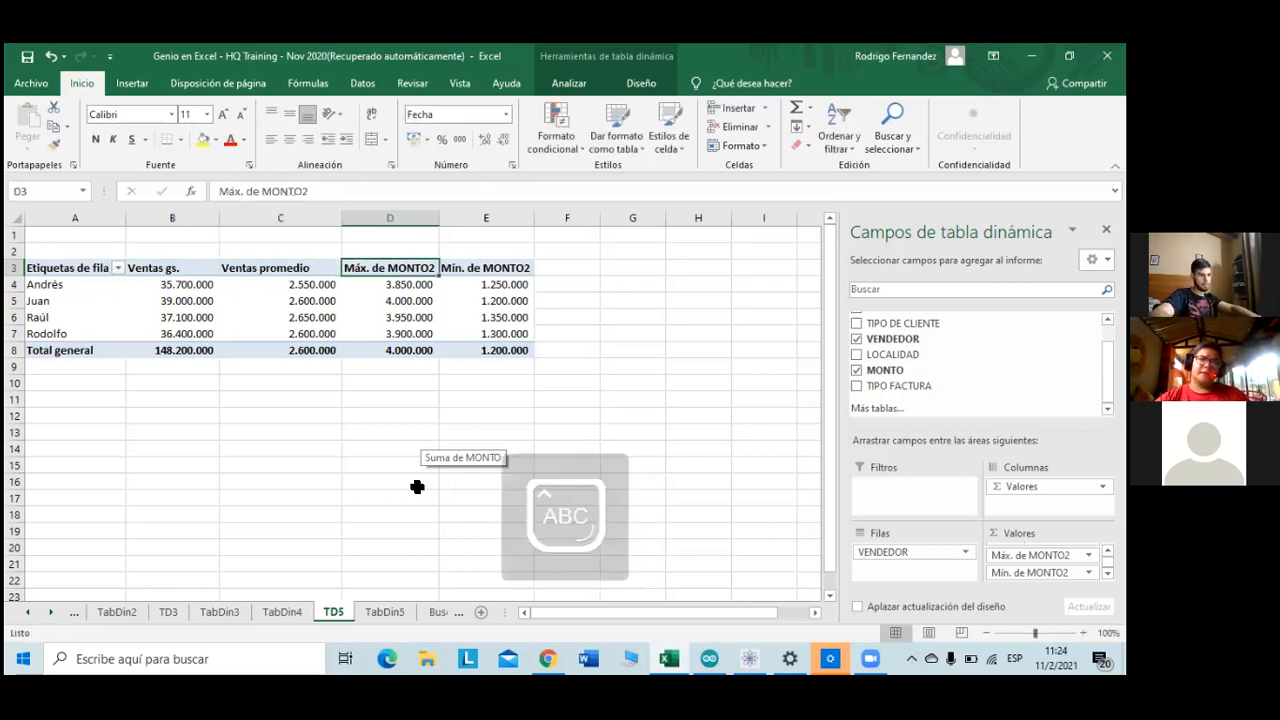
pyautogui.write('M')
pyautogui.press('capslock')
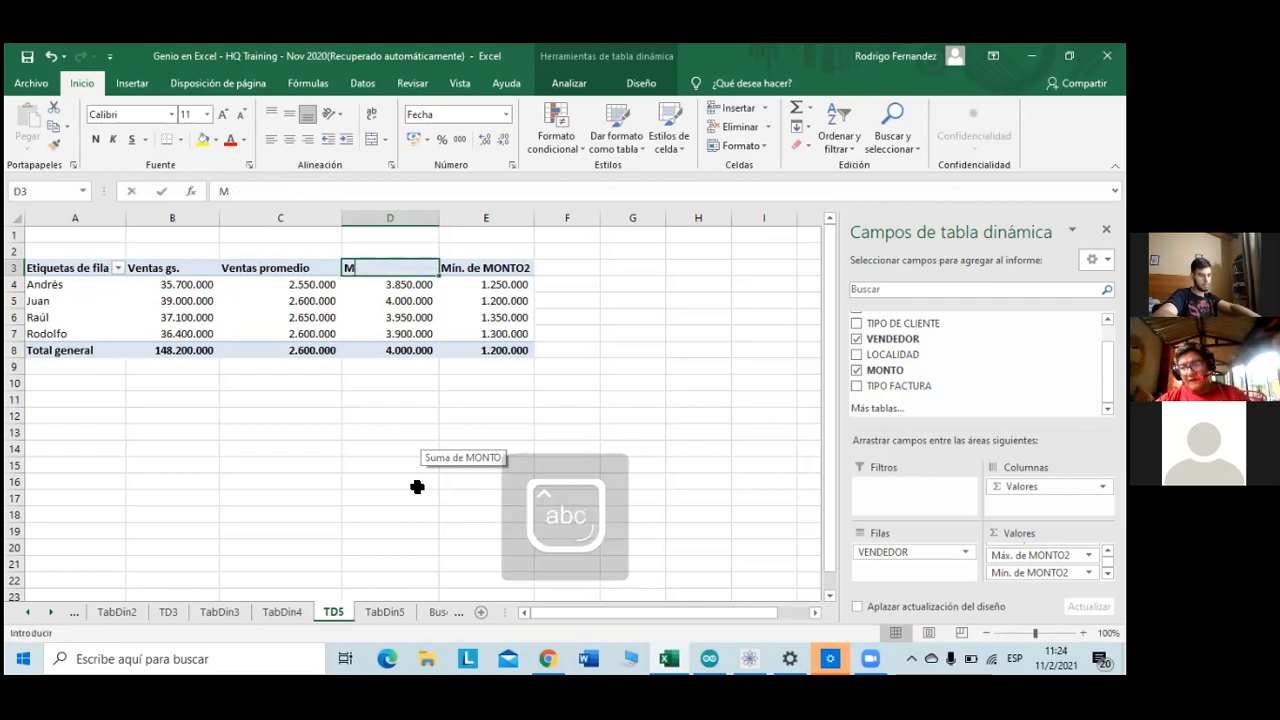
pyautogui.write('ayor venta')
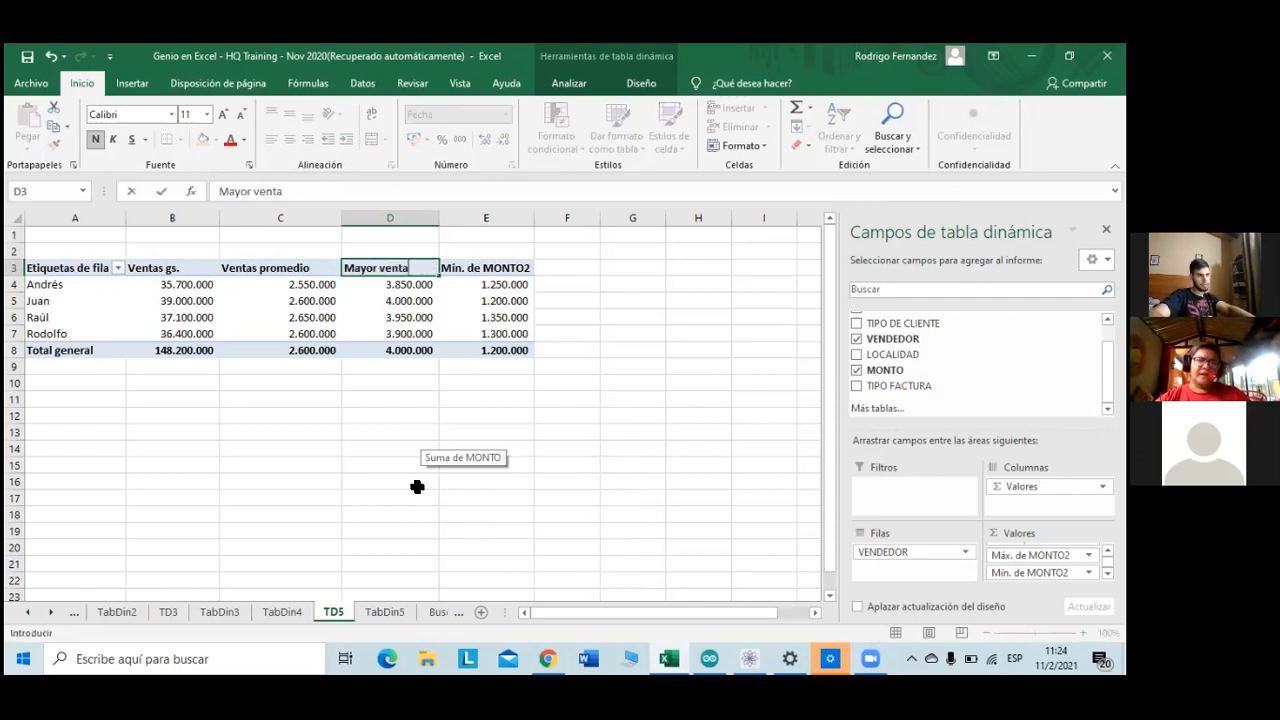
pyautogui.press('Tab')
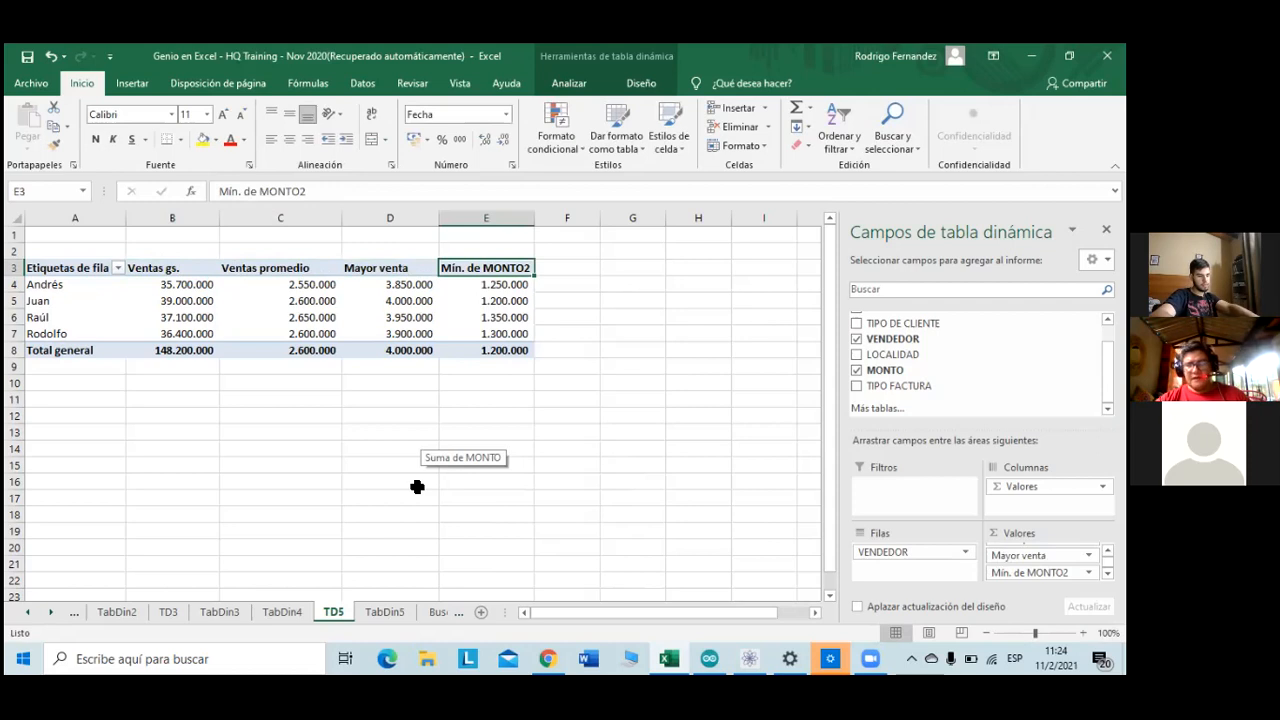
# - Rename the minimum column header as "Menor Venta" and try to recapitalize the maximum column header as "Mayor Venta"
pyautogui.write('Menor Venta')
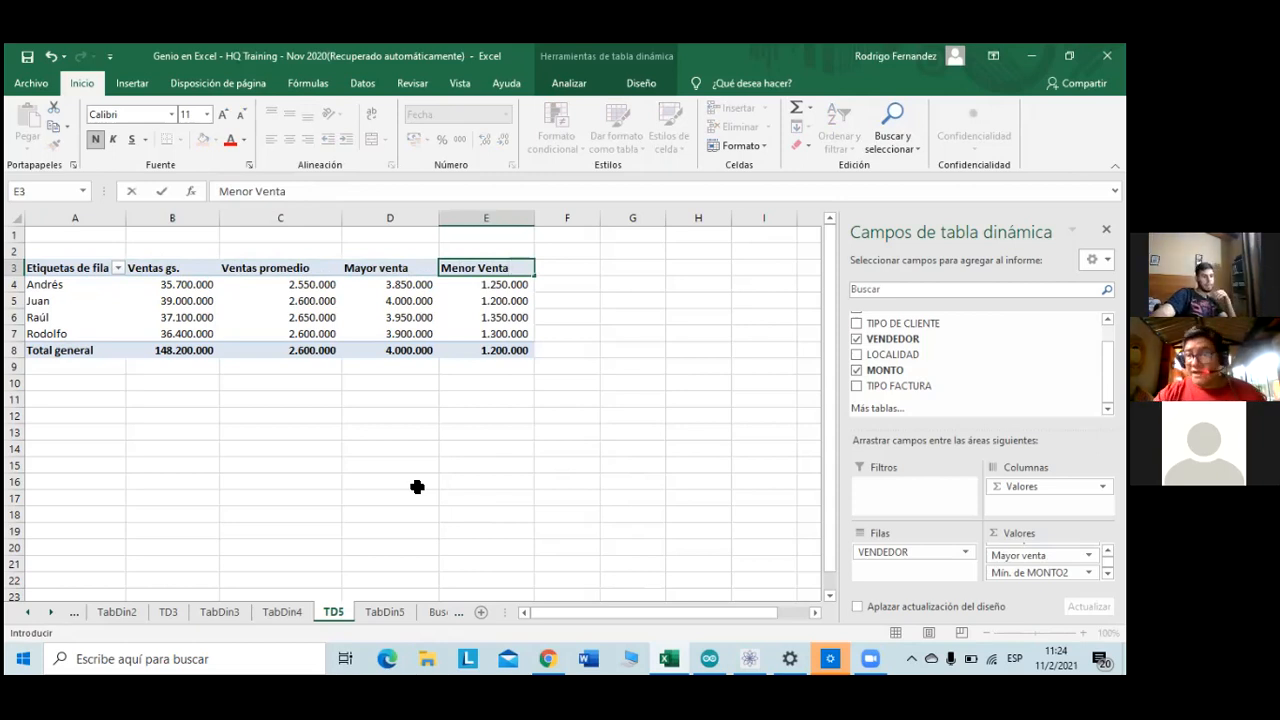
pyautogui.press('Left')
pyautogui.click(258, 191)
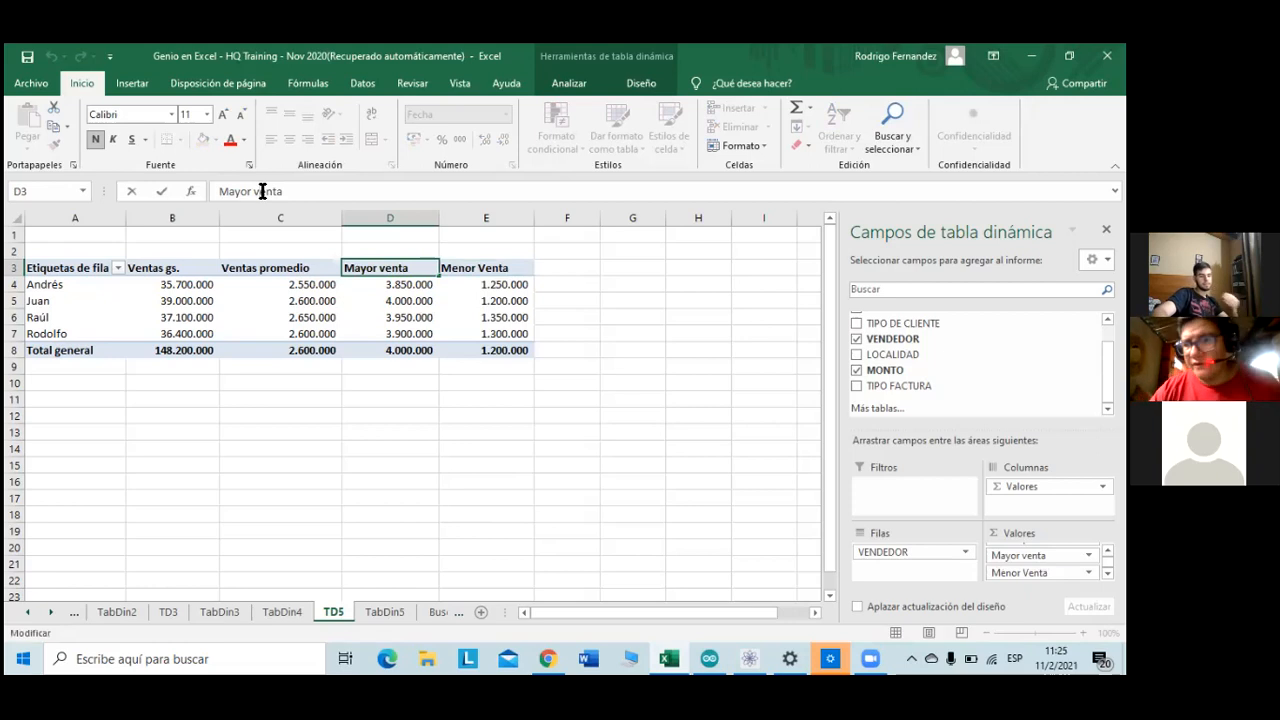
pyautogui.press('BackSpace')
pyautogui.write('V')
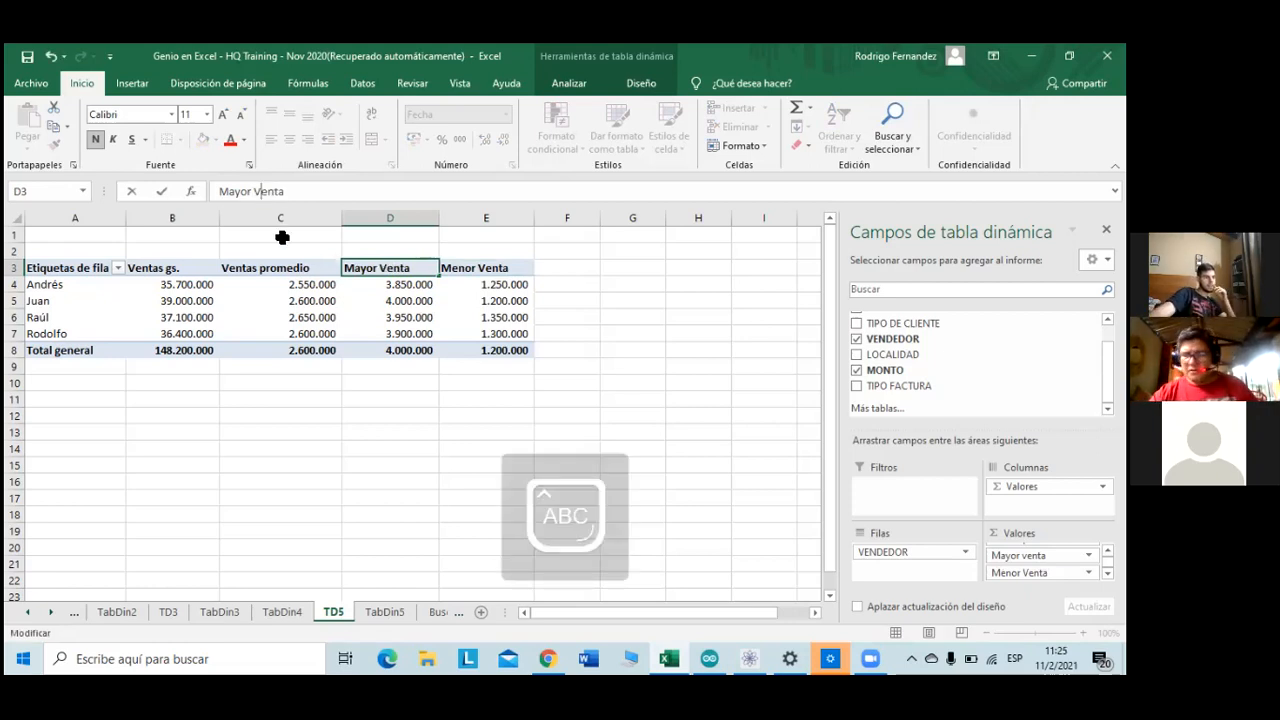
pyautogui.click(275, 268)
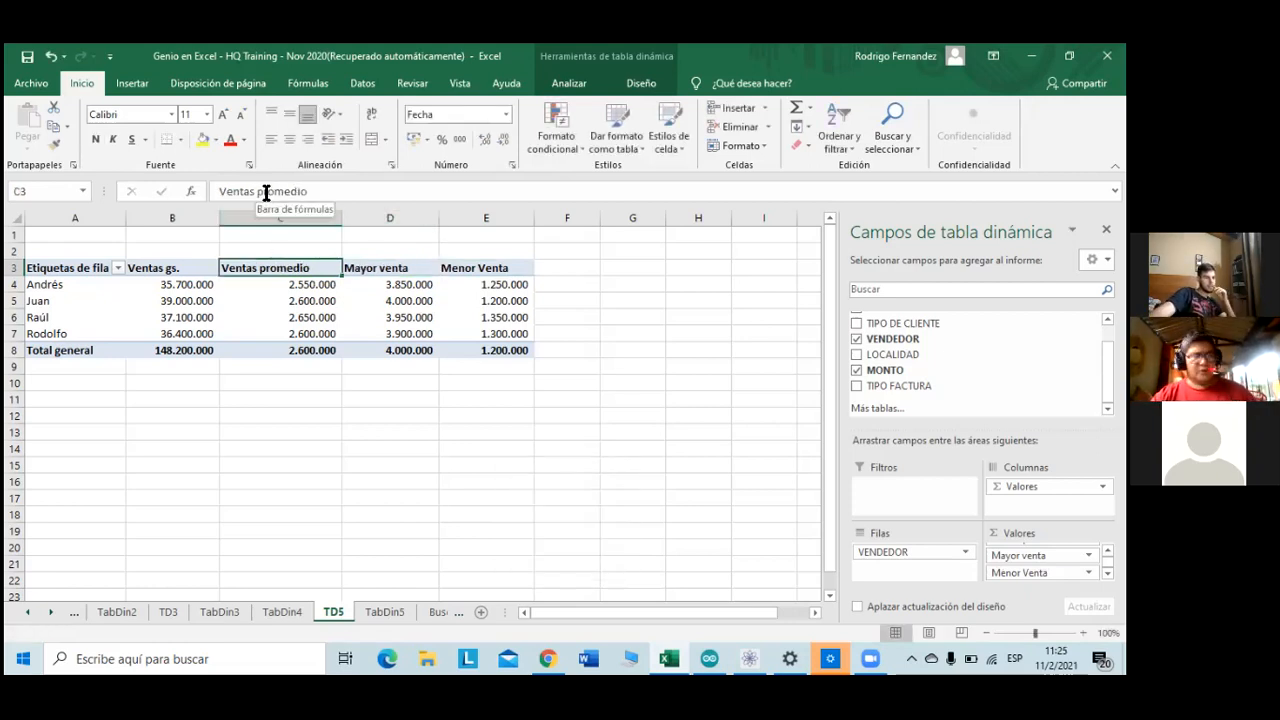
# - Try to recapitalize the average column header in C3 as "Ventas Promedio"
pyautogui.click(267, 191)
pyautogui.press('BackSpace')
pyautogui.write('P')
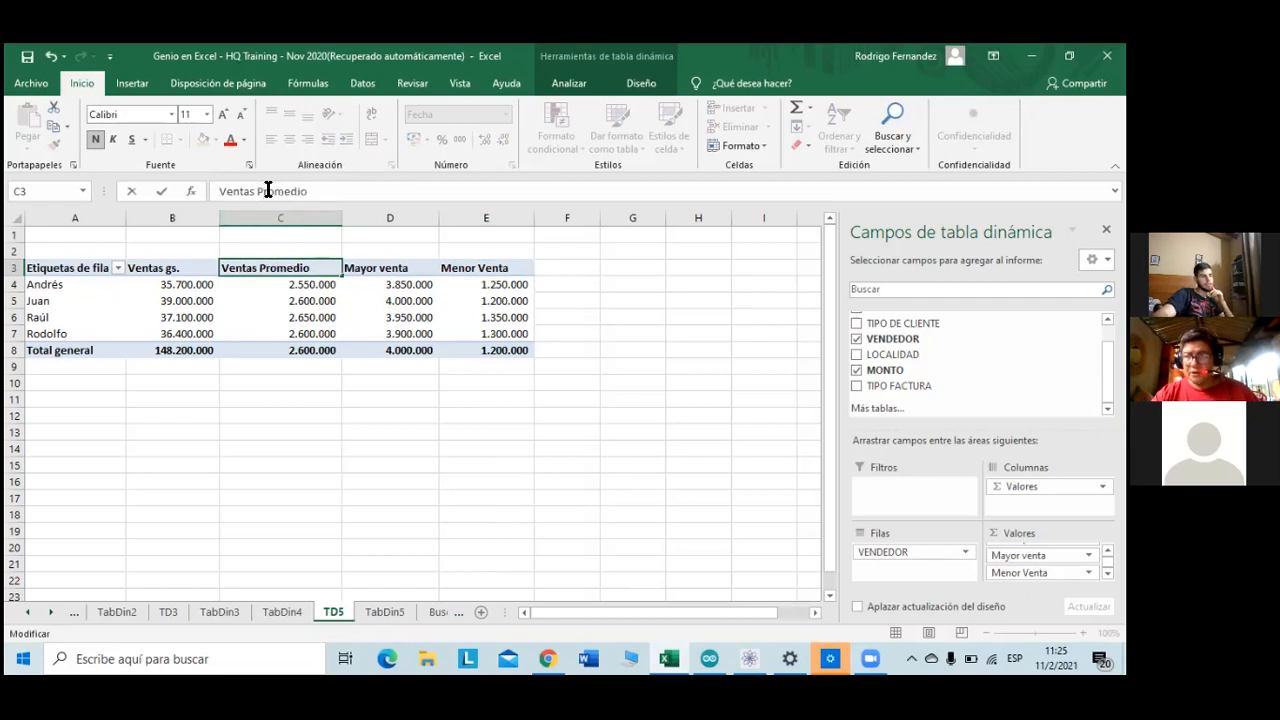
pyautogui.press('Return')
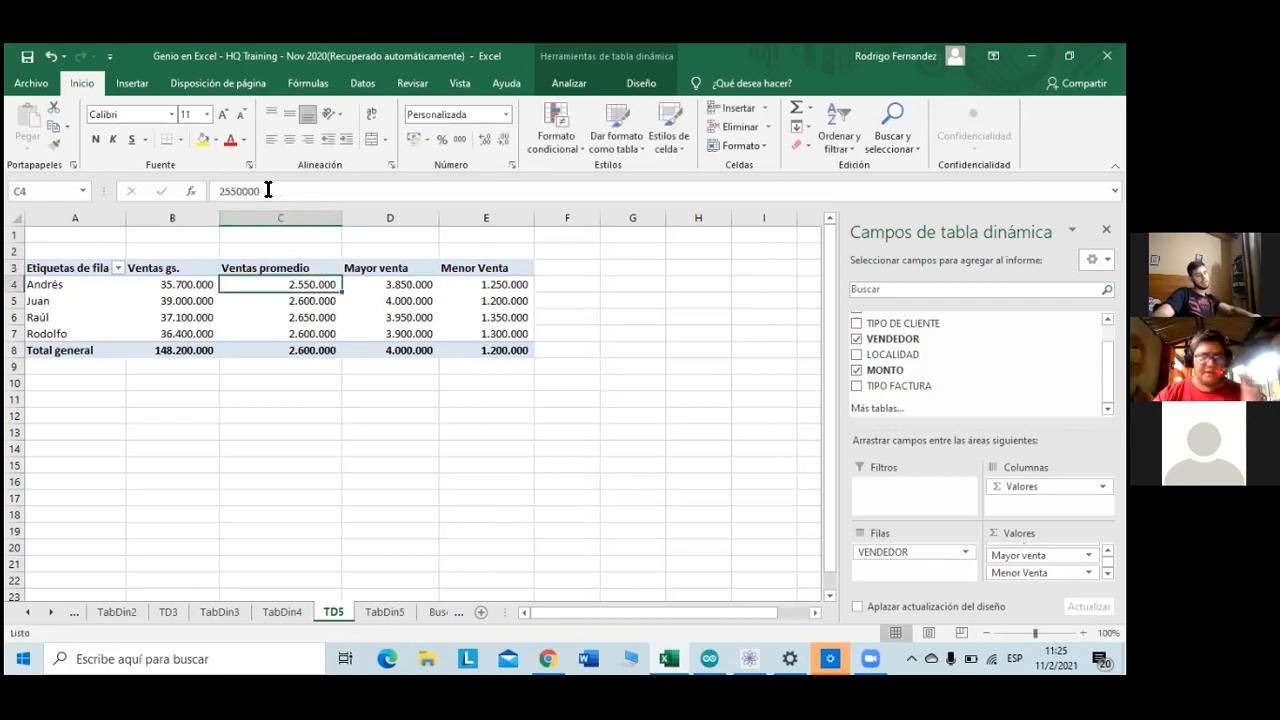
pyautogui.press('capslock')
pyautogui.press('Right')
pyautogui.press('Up')
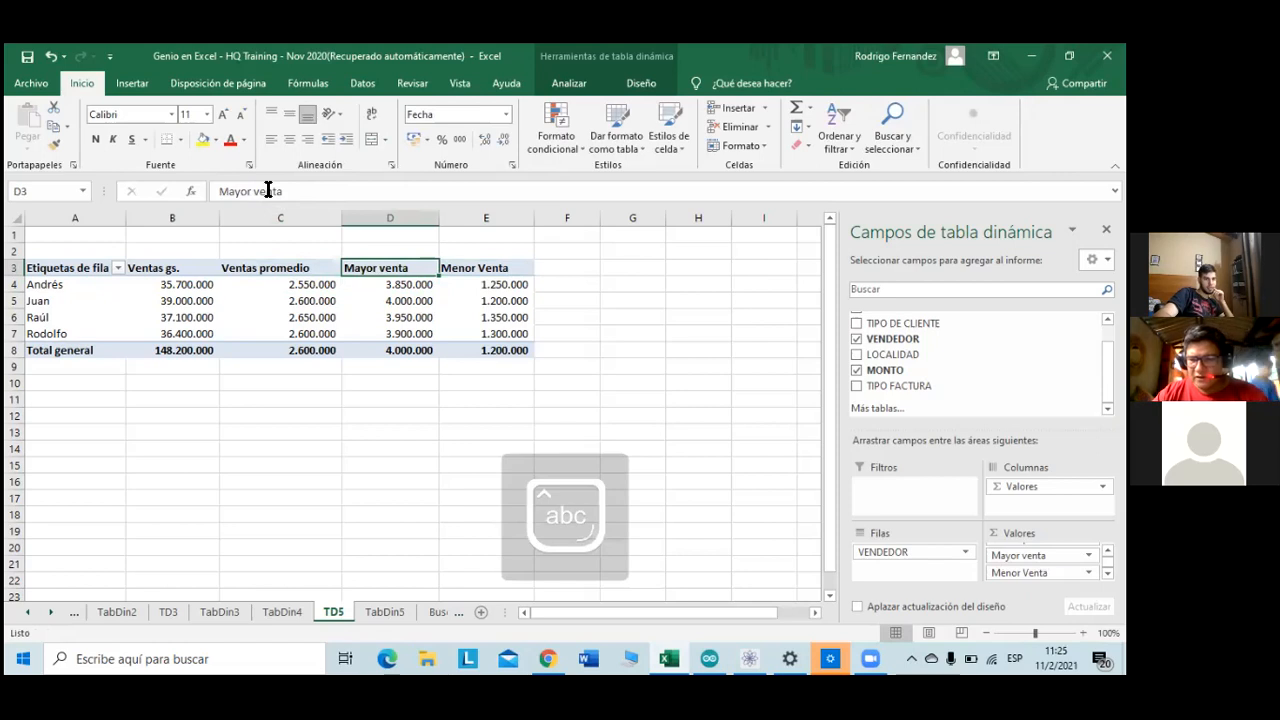
pyautogui.press('Down')
pyautogui.press('Down')
pyautogui.press('Right')
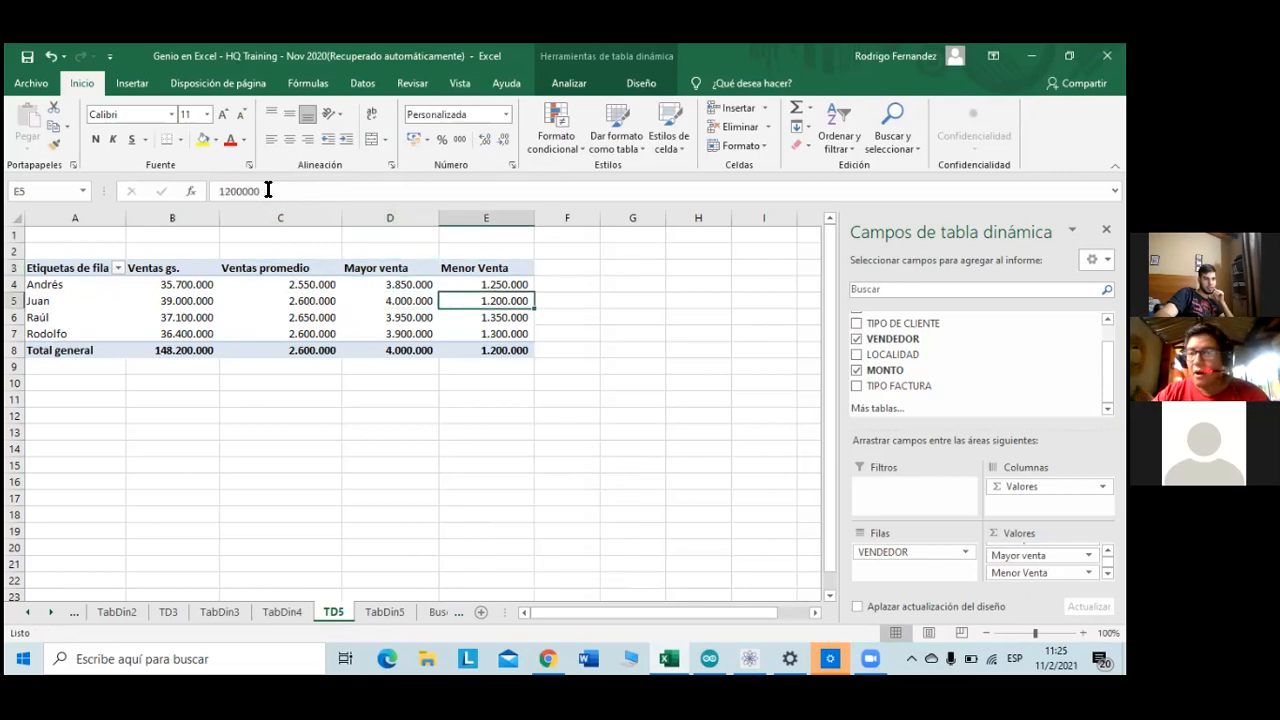
pyautogui.press('Left')
pyautogui.press('Up')
pyautogui.press('Up')
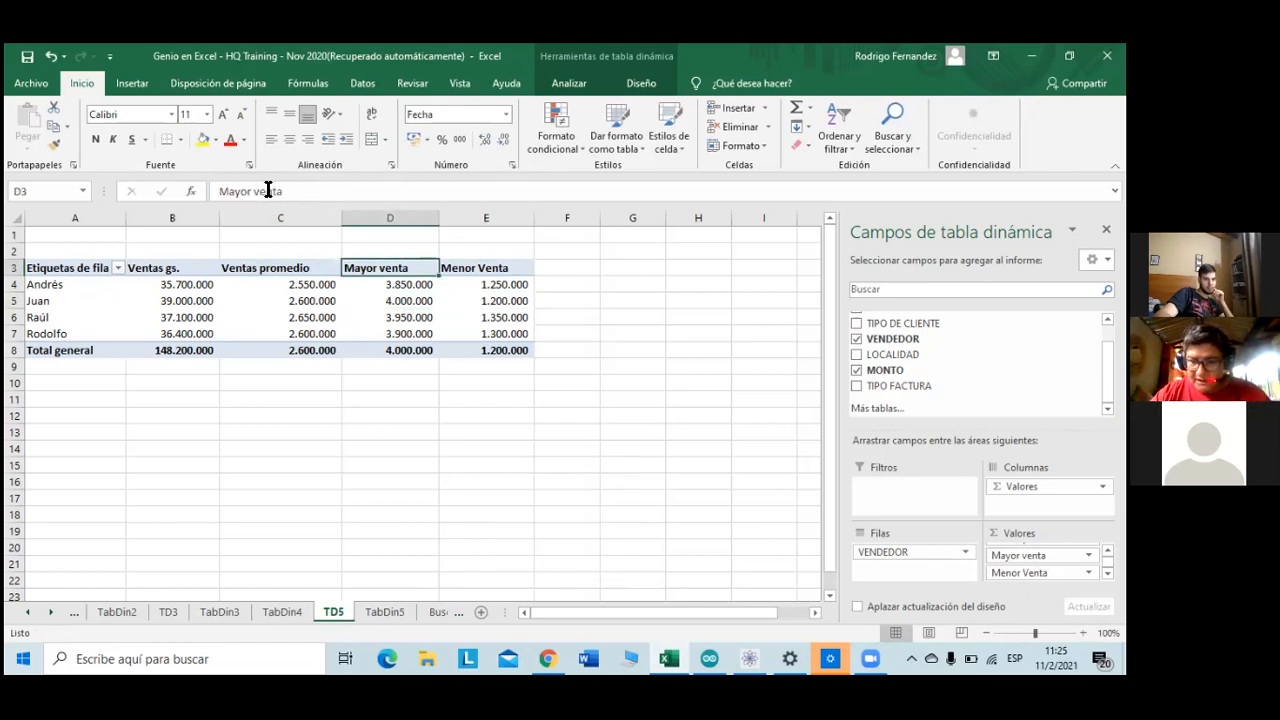
pyautogui.press('Down')
pyautogui.press('Right')
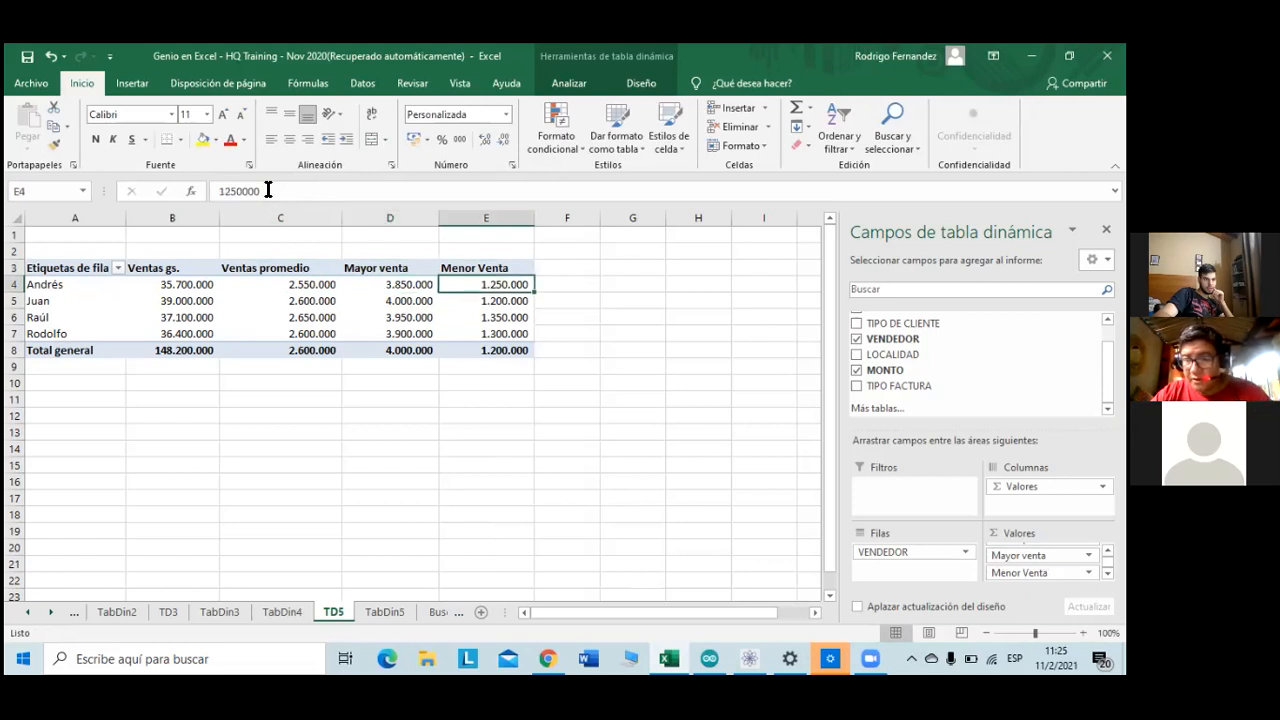
pyautogui.press('Down')
pyautogui.press('Up')
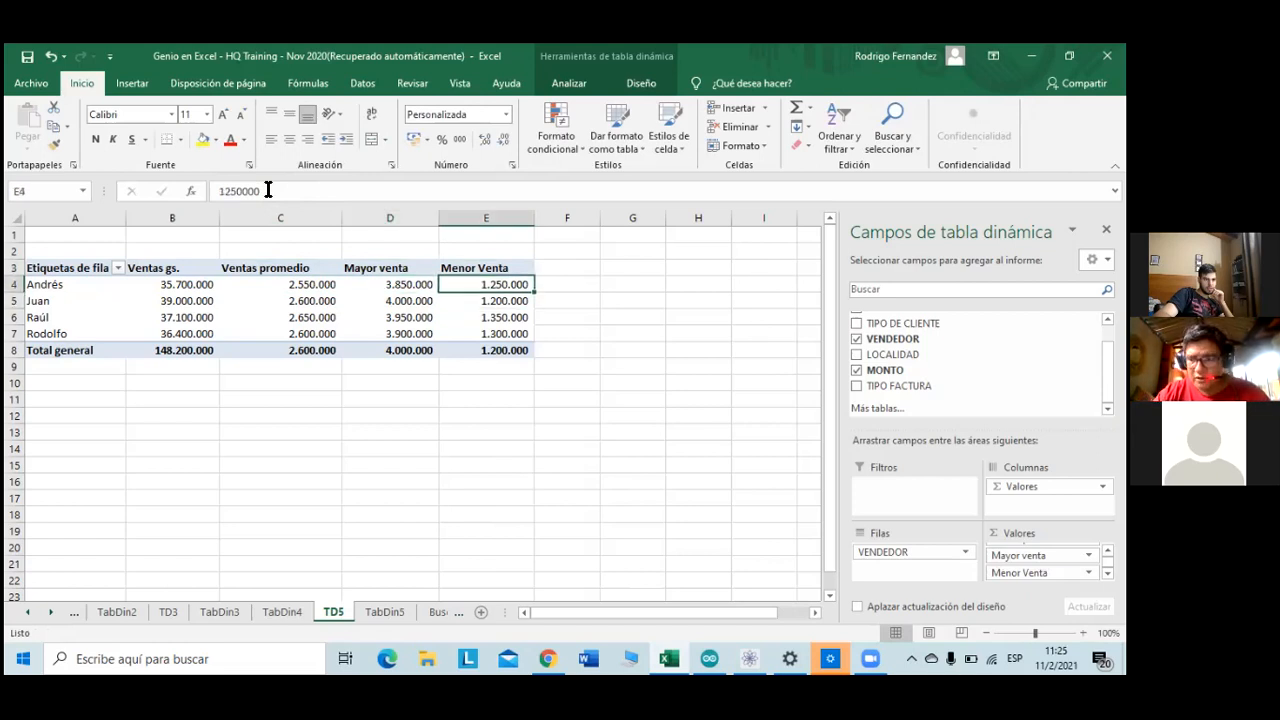
pyautogui.press('Down')
pyautogui.press('Up')
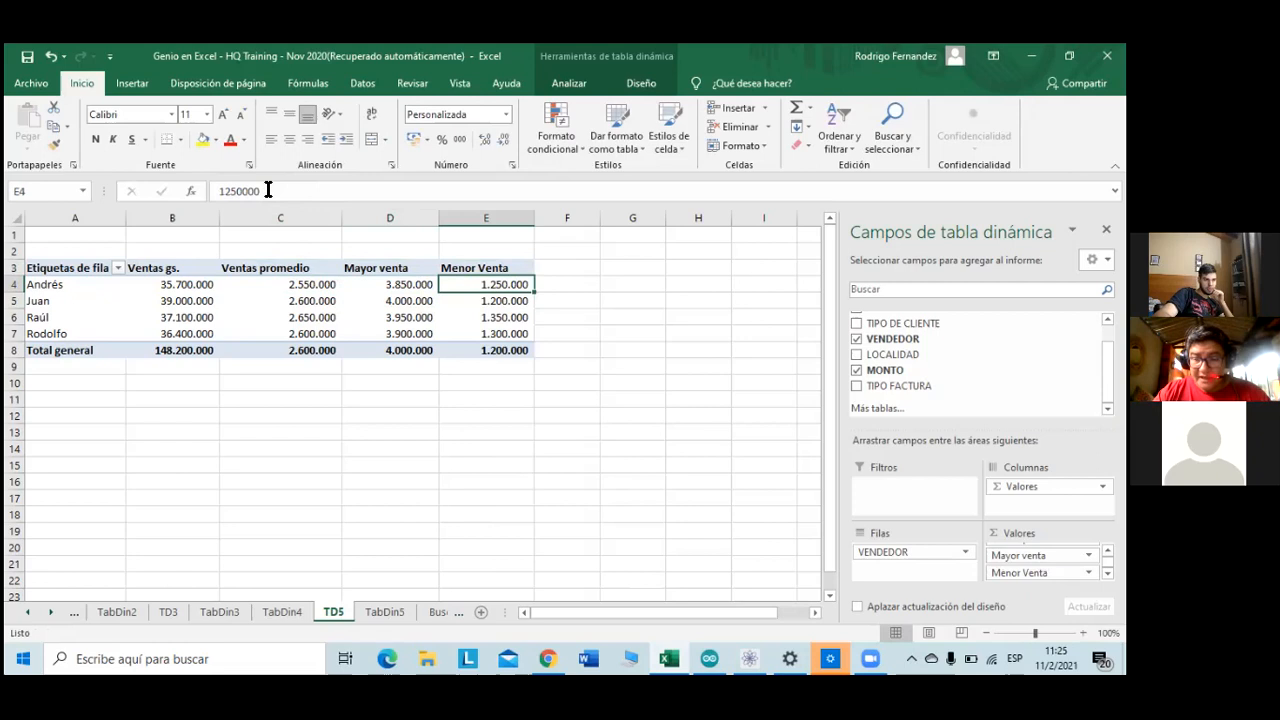
pyautogui.press('Left')
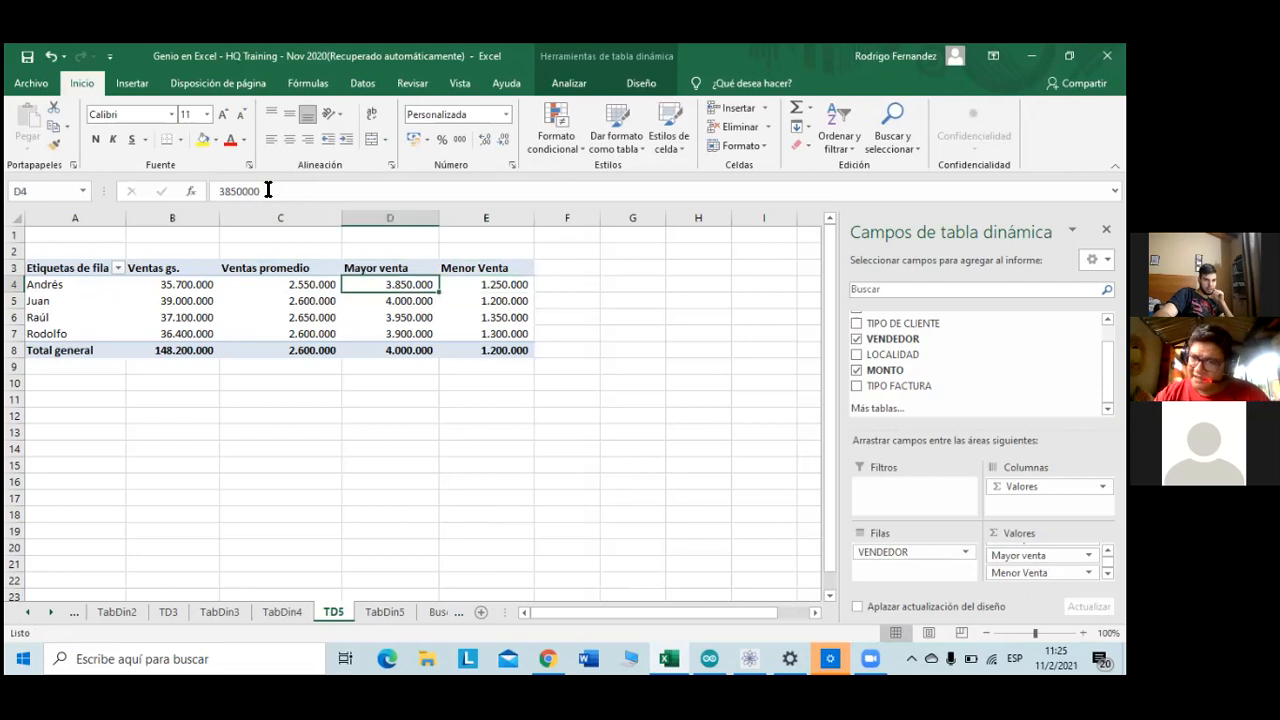
pyautogui.press('Right')
pyautogui.press('Down')
pyautogui.press('Up')
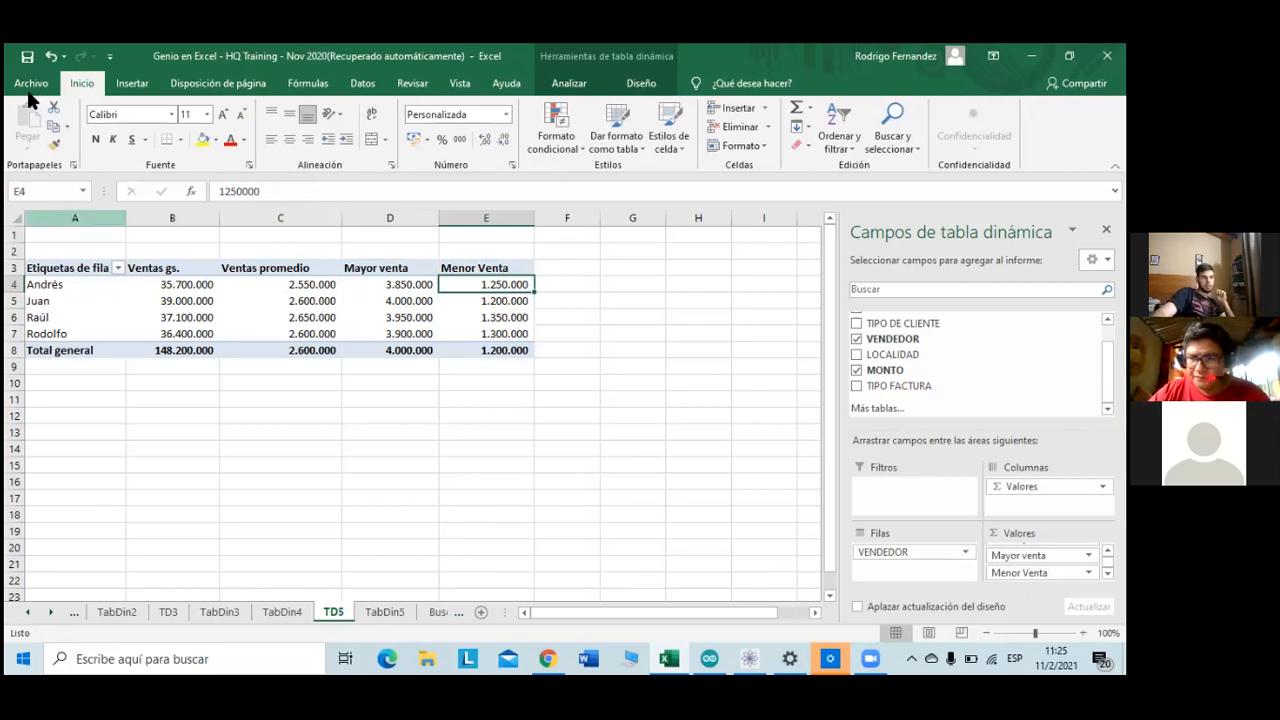
# - Enter the title "1) TD OPERACIONES BASICAS -" in cell A2 above the pivot table
pyautogui.click(68, 255)
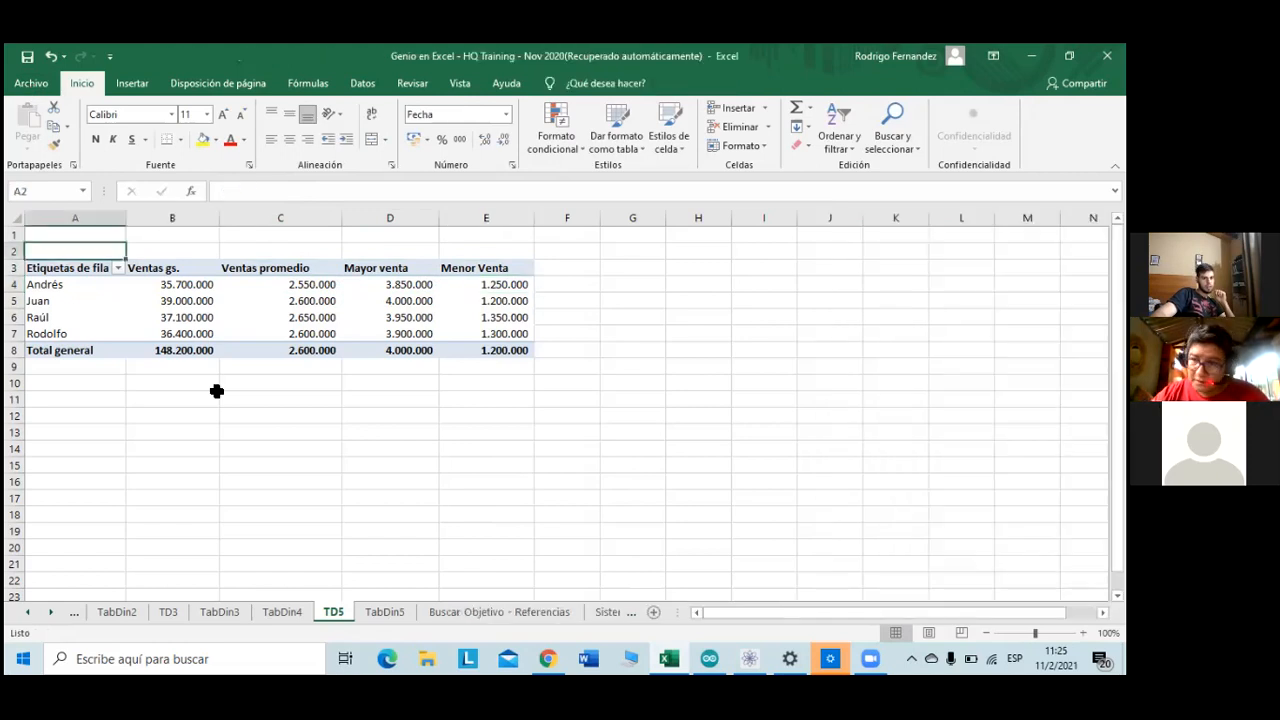
pyautogui.write('1')
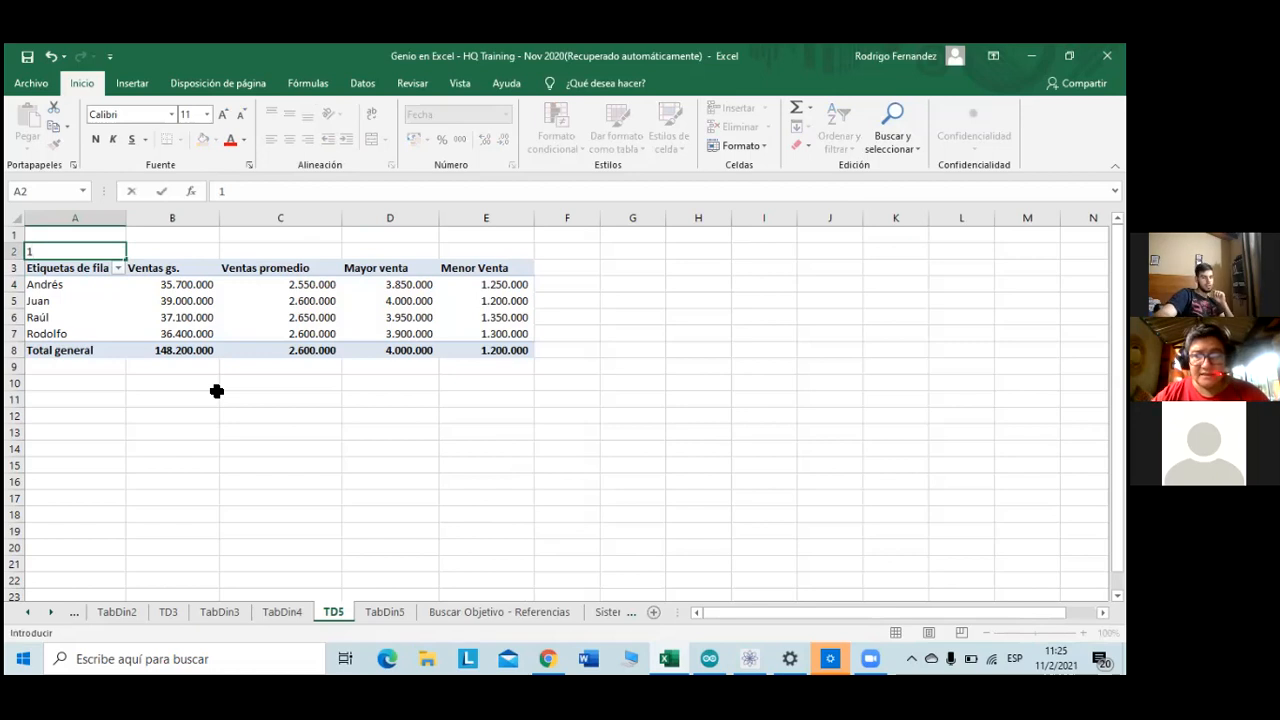
pyautogui.write('(')
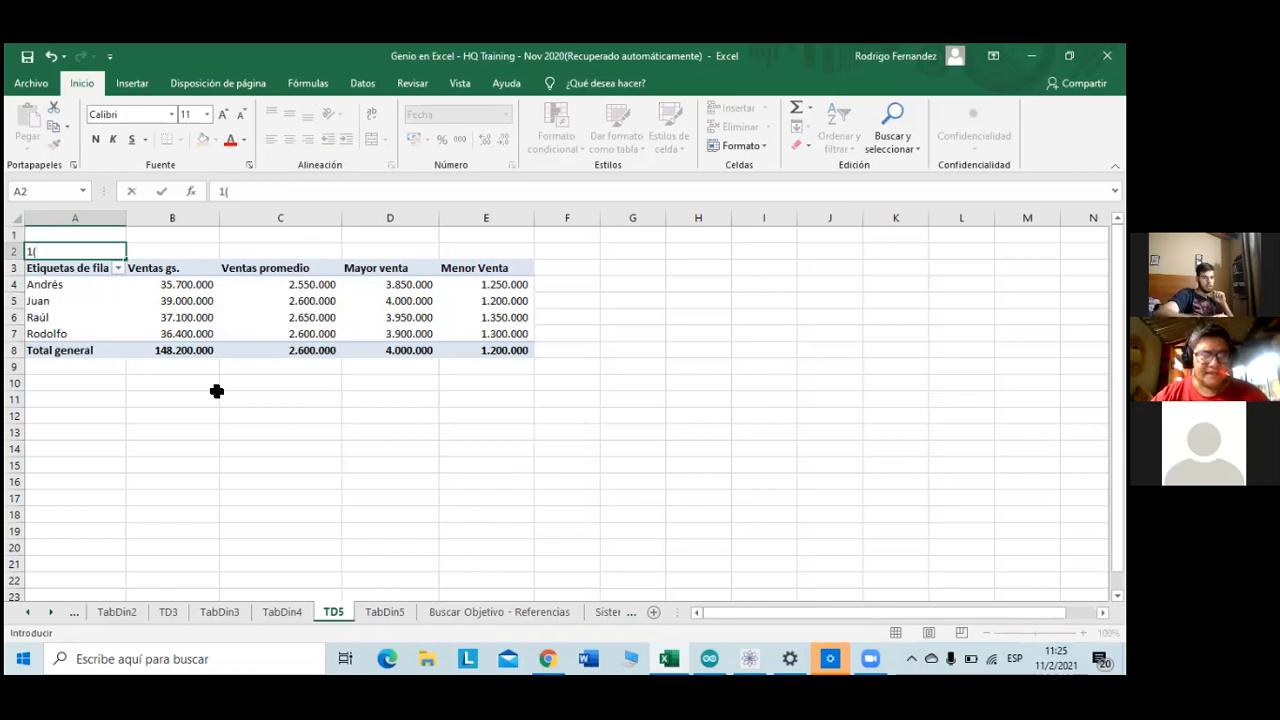
pyautogui.press('BackSpace')
pyautogui.write(')')
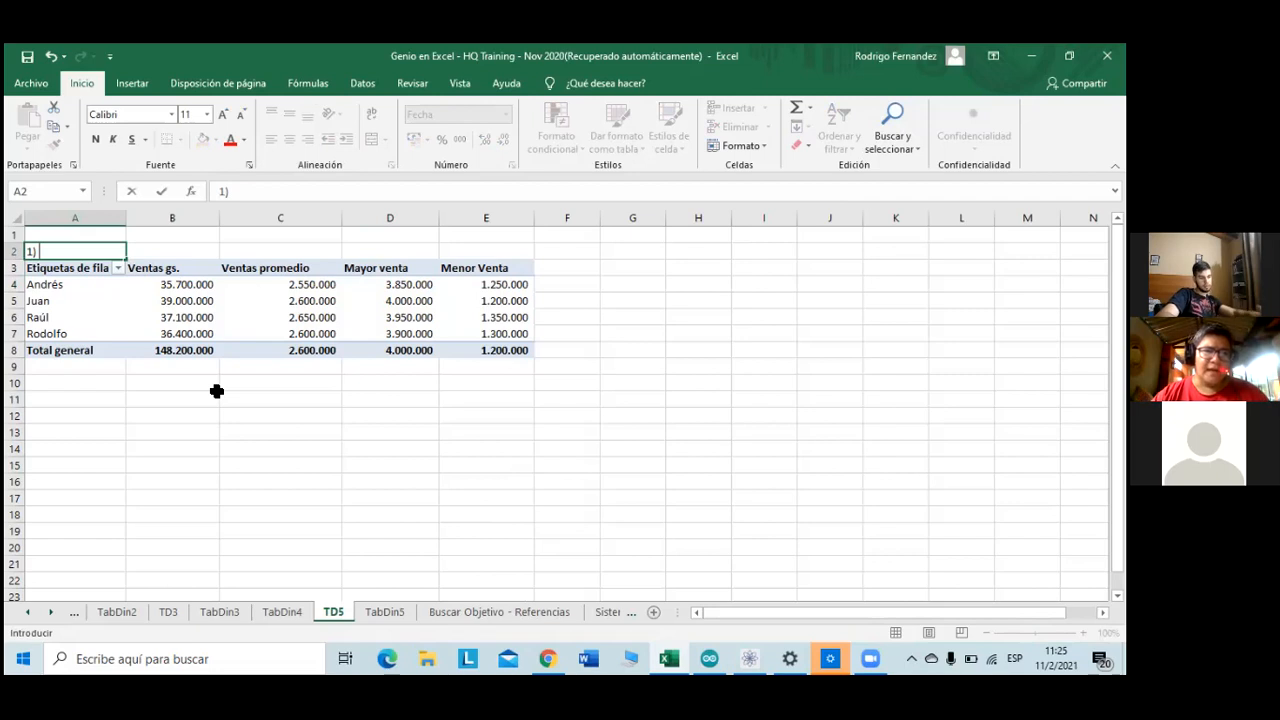
pyautogui.press('capslock')
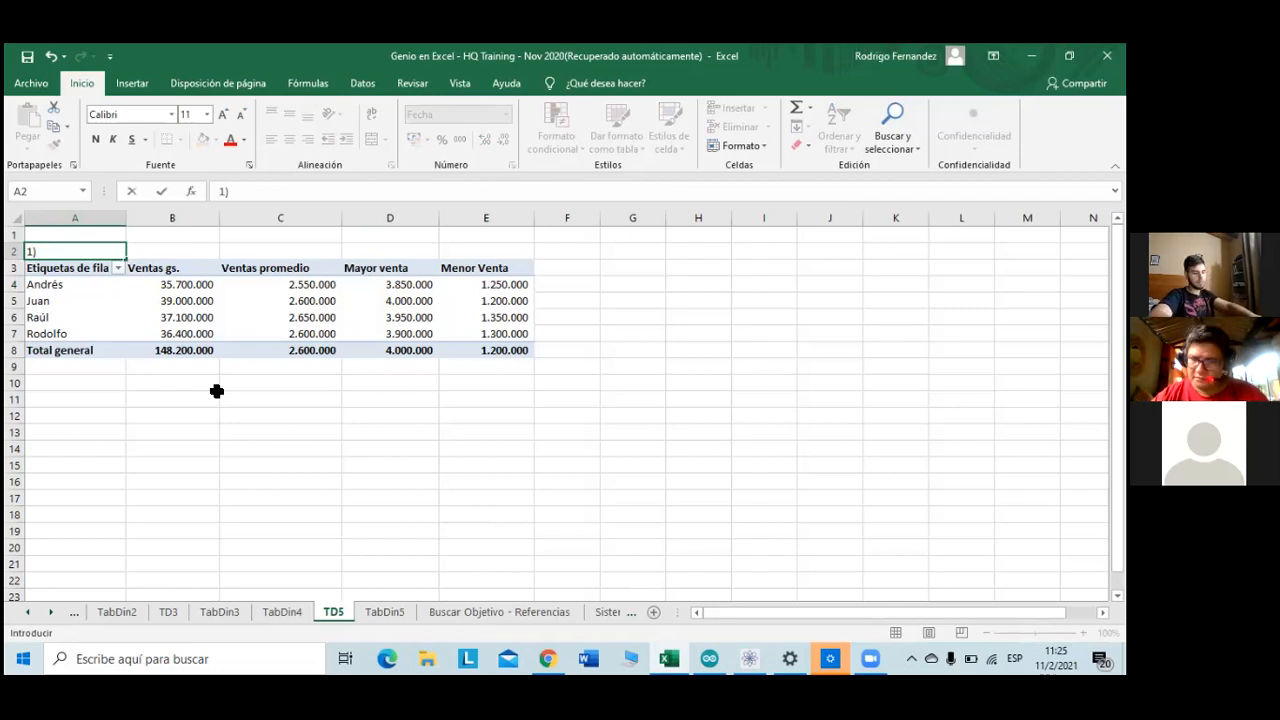
pyautogui.write('TA')
pyautogui.press('BackSpace')
pyautogui.write('D')
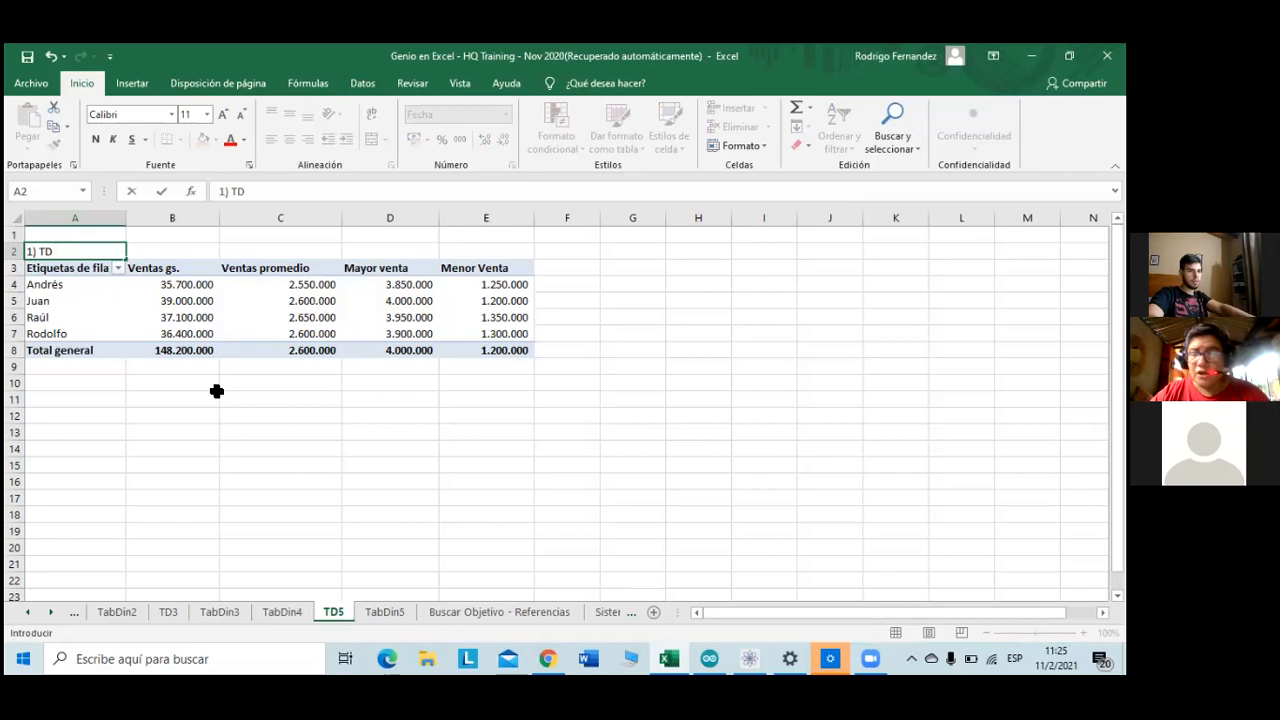
pyautogui.write(' OPERR')
pyautogui.press('BackSpace')
pyautogui.write('ACIONES BASICAS')
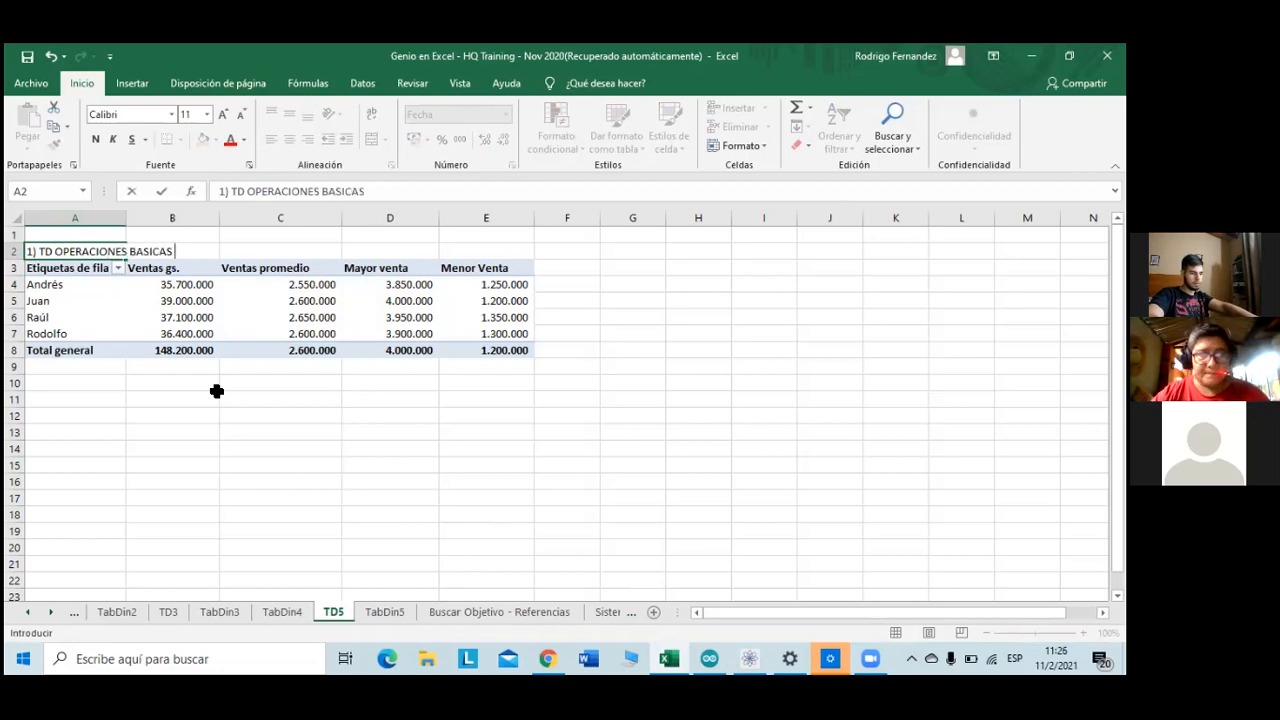
pyautogui.write(' -')
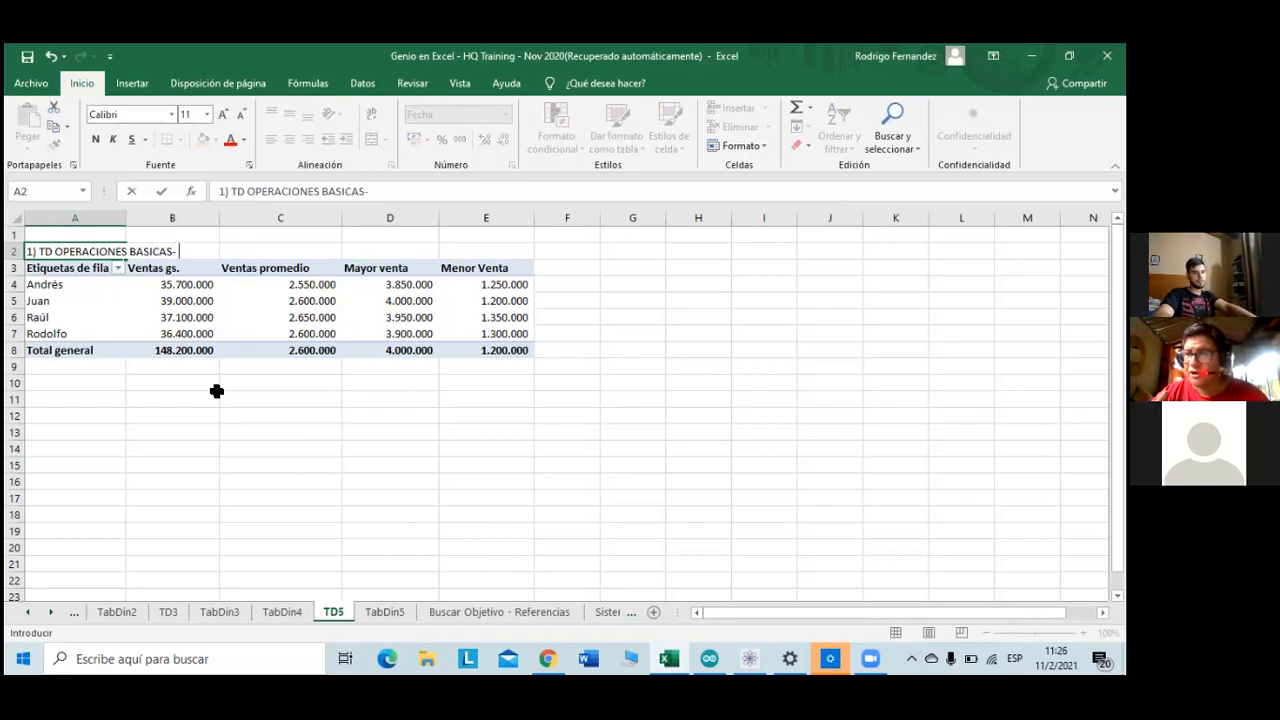
pyautogui.press('Tab')
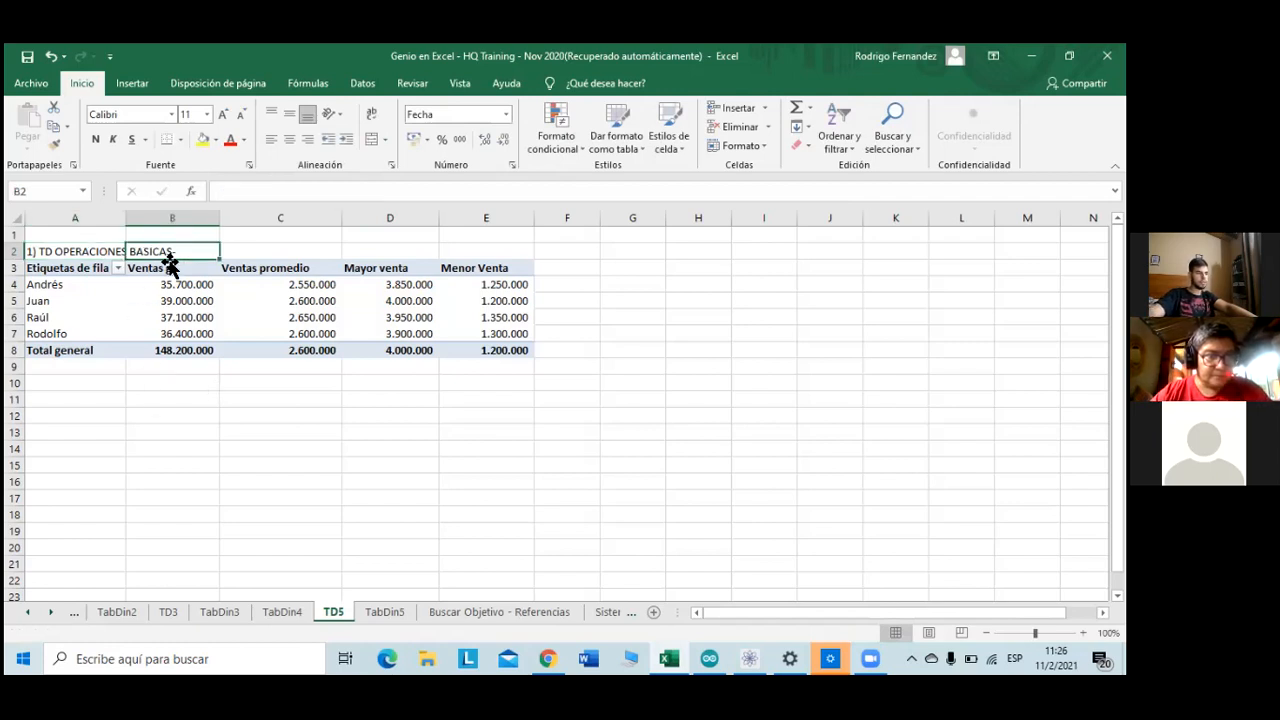
# - Extend the A2 title with "SUMA, PROMEDIO, MAXIMO, MINIMO, ETC." after the dash
pyautogui.click(58, 251)
pyautogui.click(366, 191)
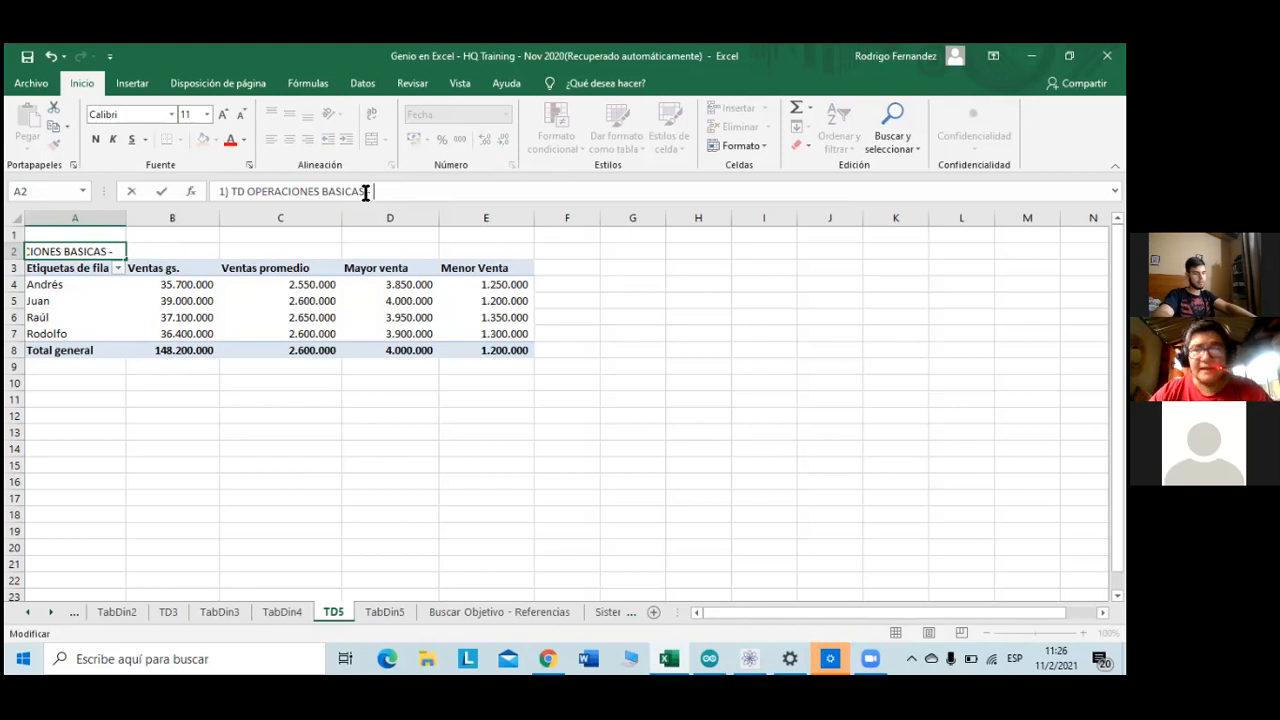
pyautogui.write('S')
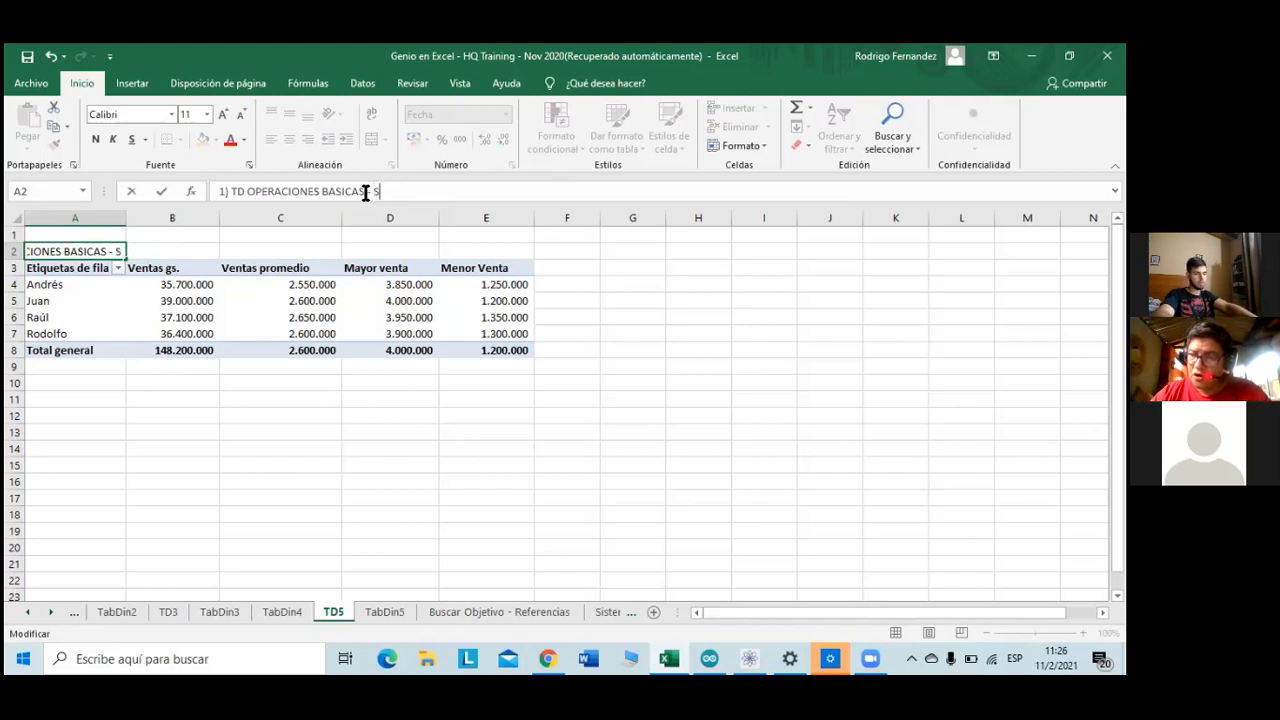
pyautogui.write('UMA, ')
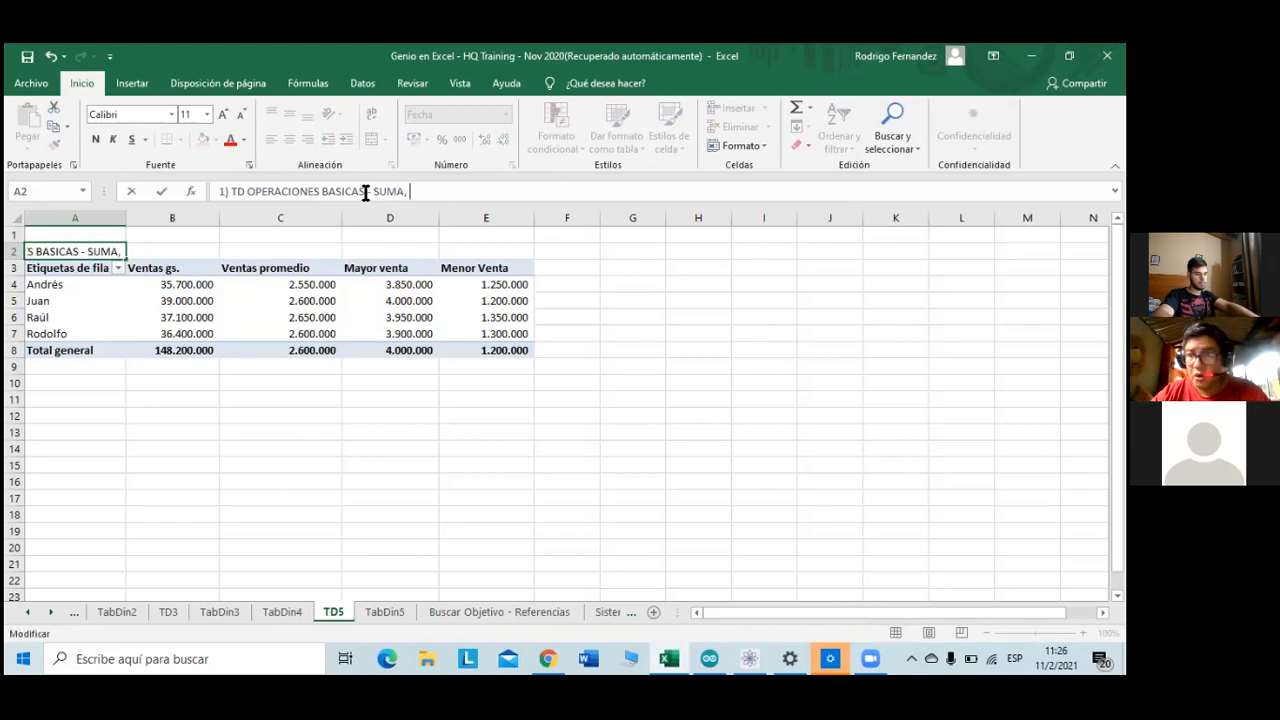
pyautogui.write('PROMEDI')
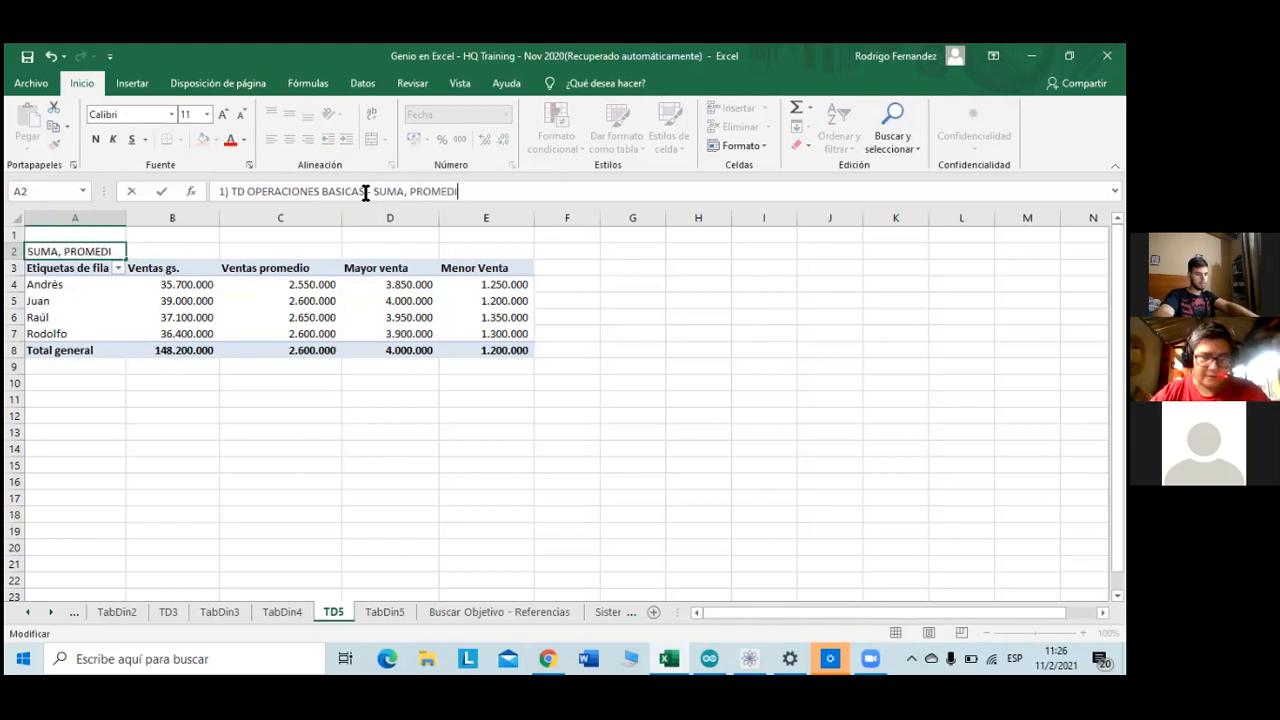
pyautogui.write('O, MAXIM')
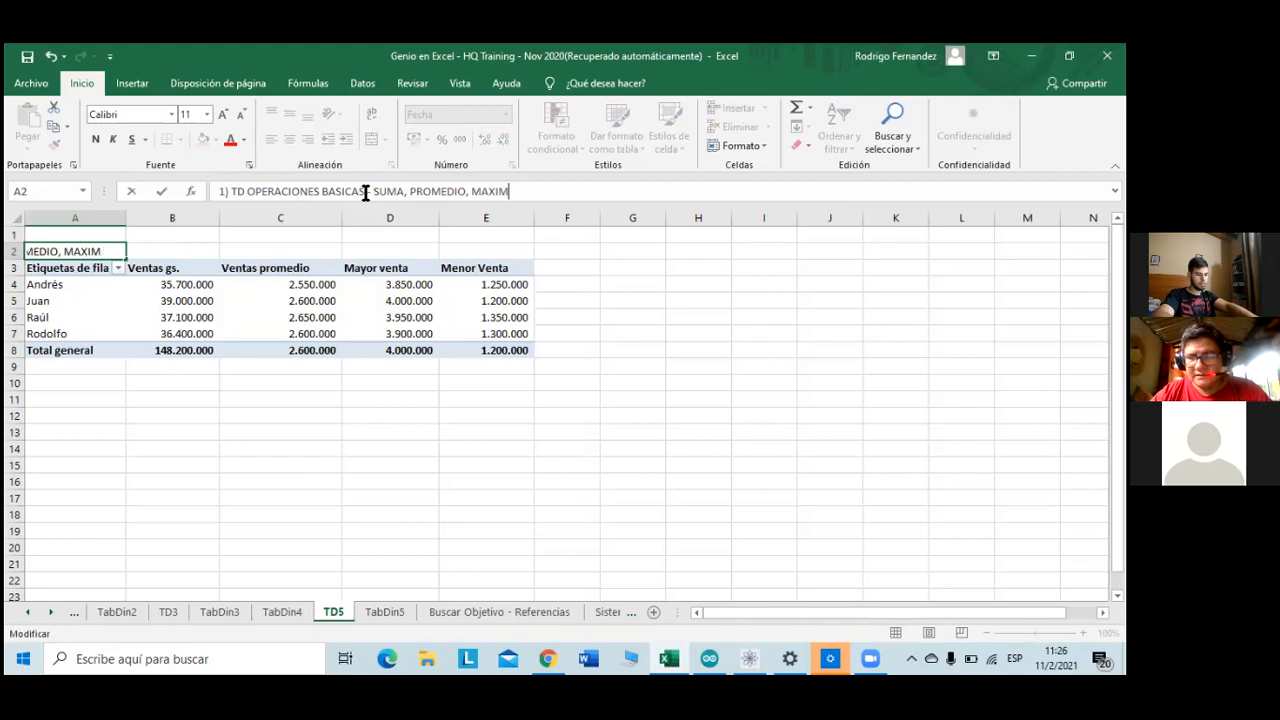
pyautogui.write('O, MINIMO, ETC')
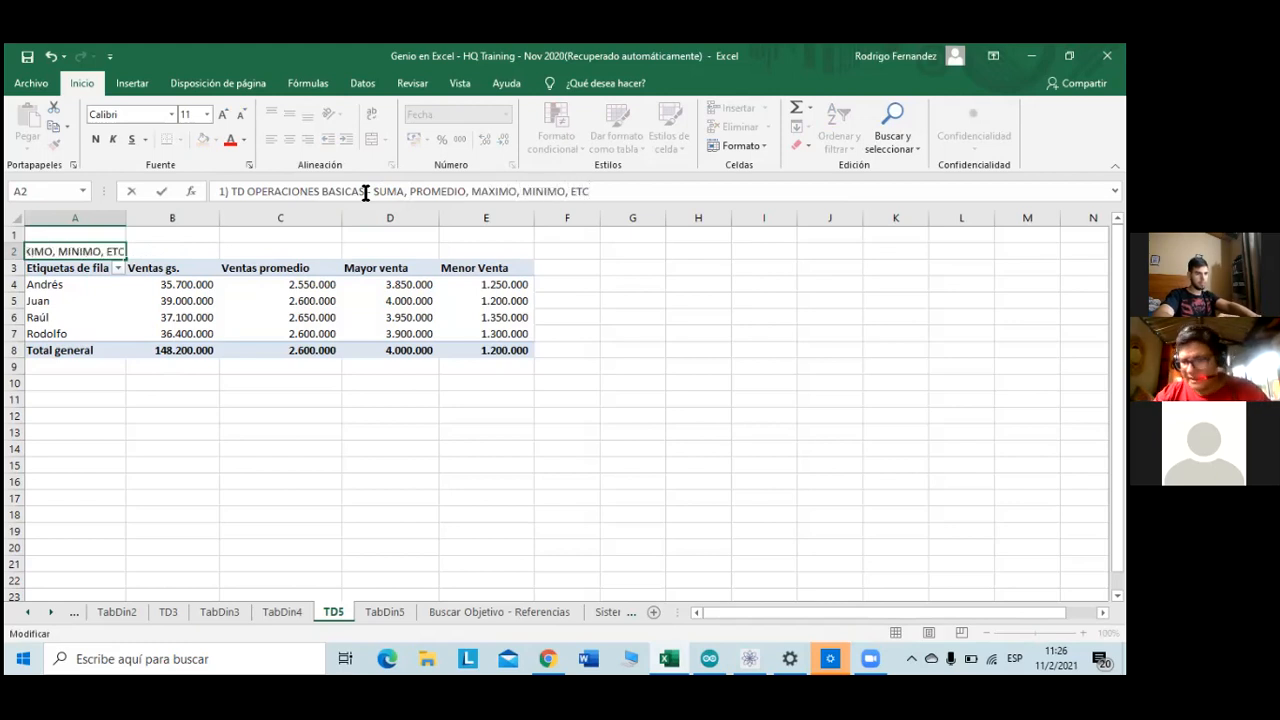
pyautogui.write('.')
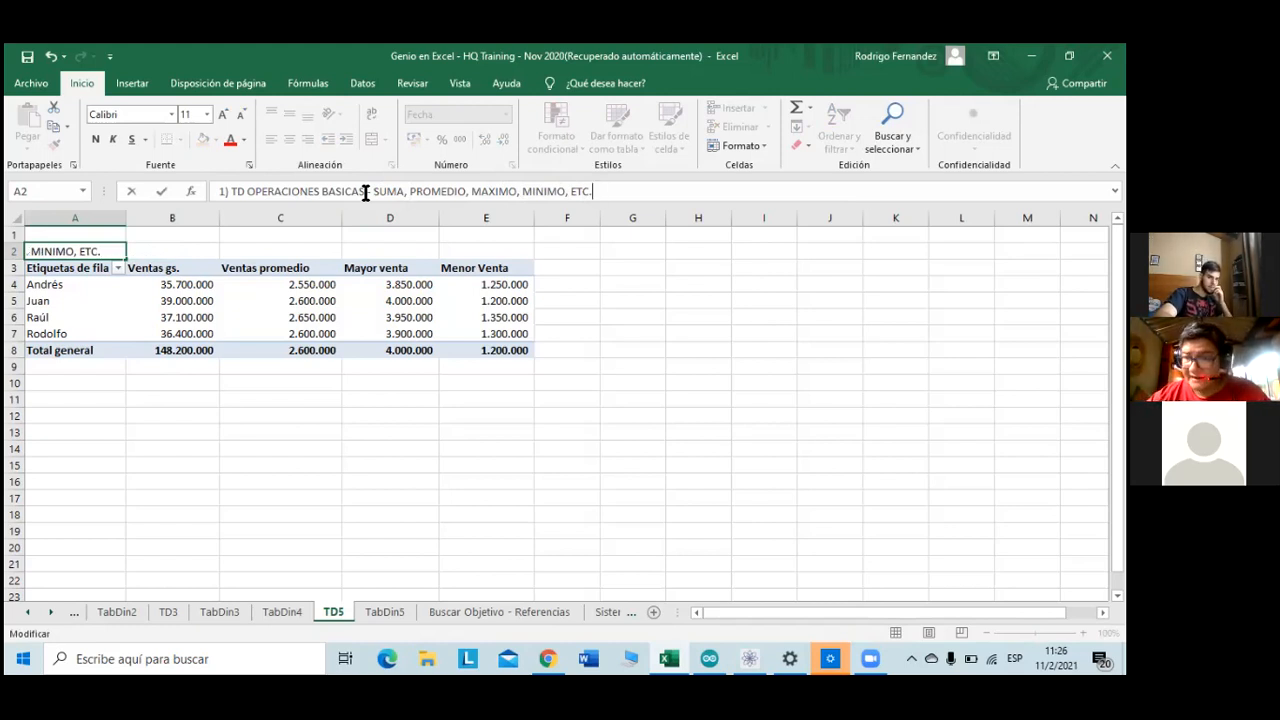
pyautogui.press('Return')
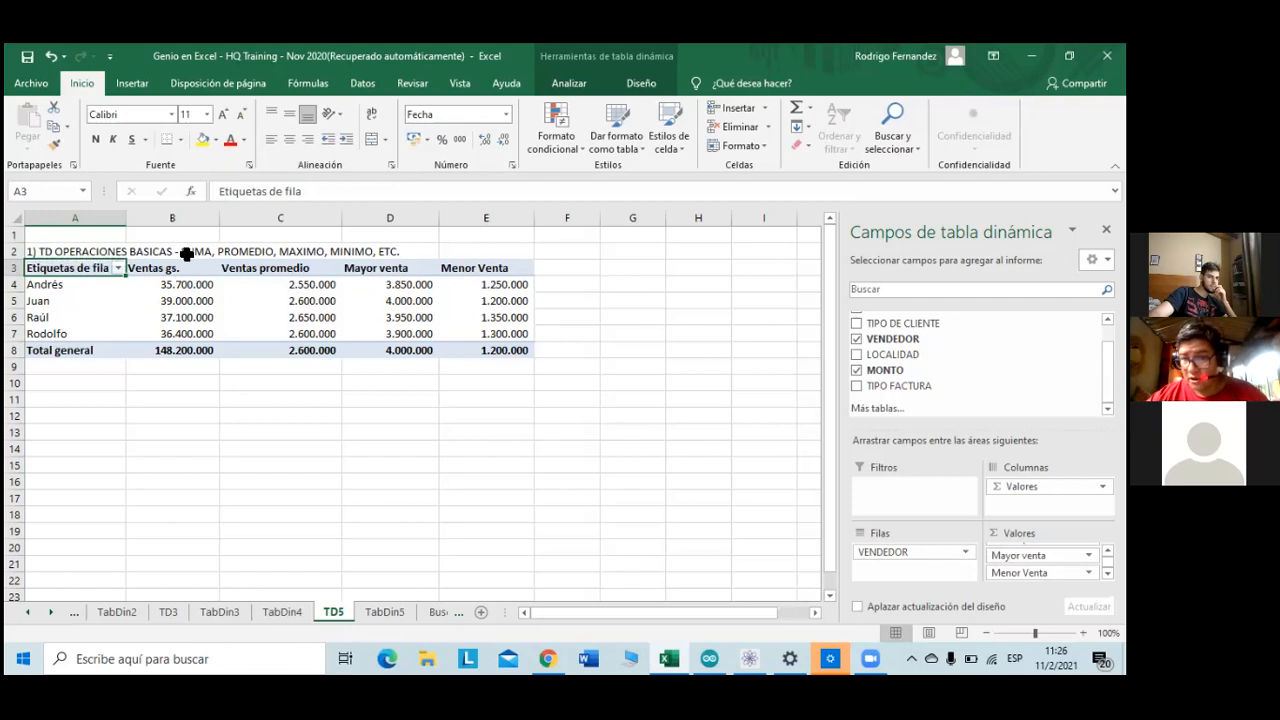
# - Format the title across A2:D2 as bold red text at size 16
pyautogui.click(280, 318)
pyautogui.moveTo(74, 250); pyautogui.dragTo(286, 244)
pyautogui.moveTo(390, 237); pyautogui.dragTo(388, 250)
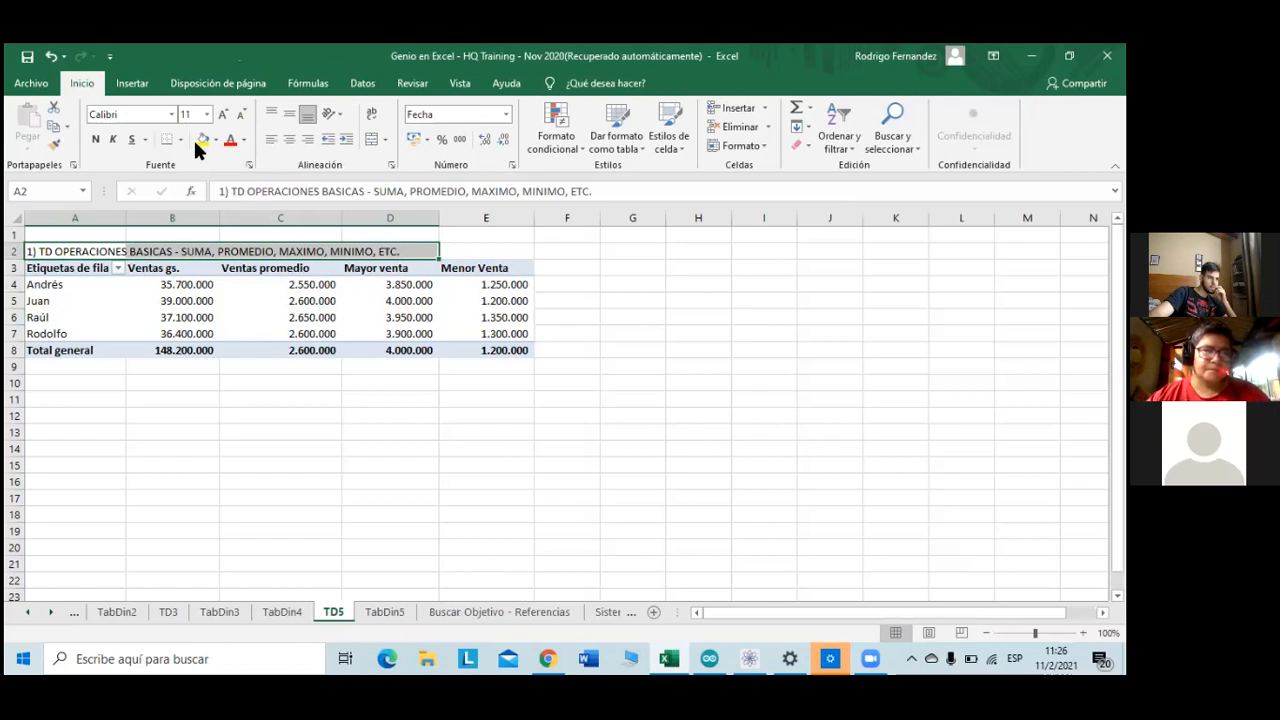
pyautogui.click(93, 142)
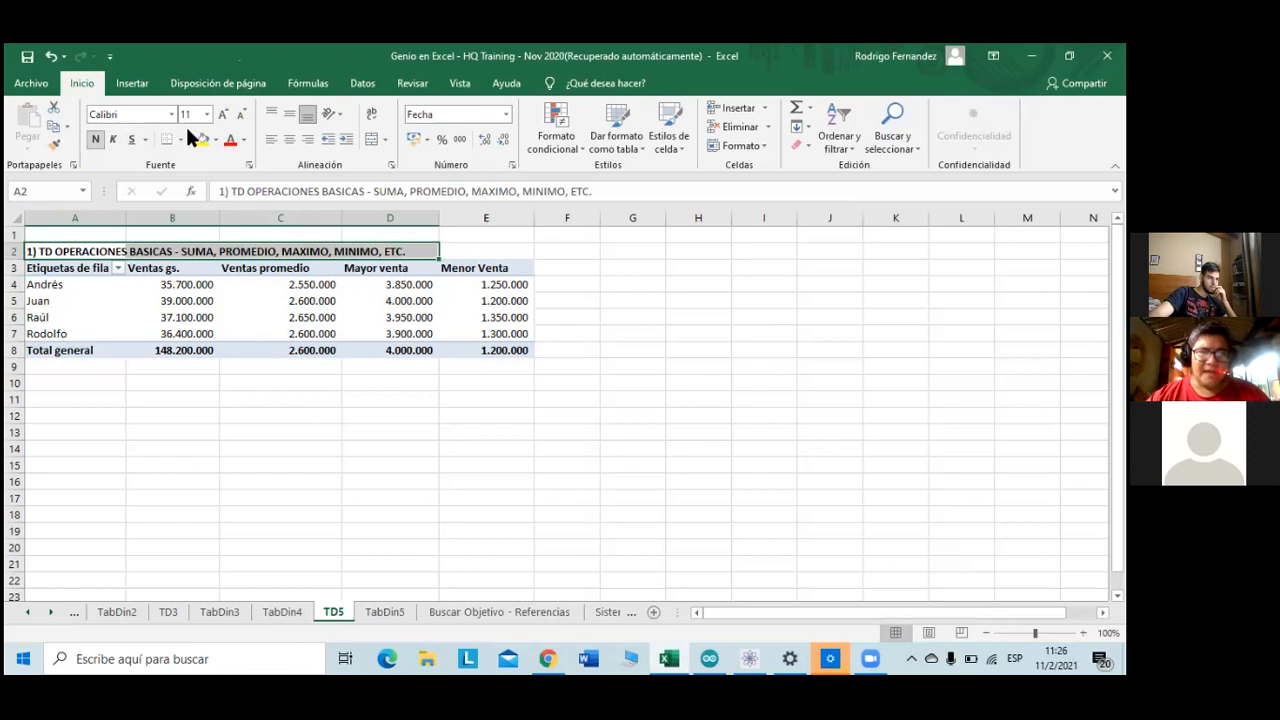
pyautogui.click(228, 142)
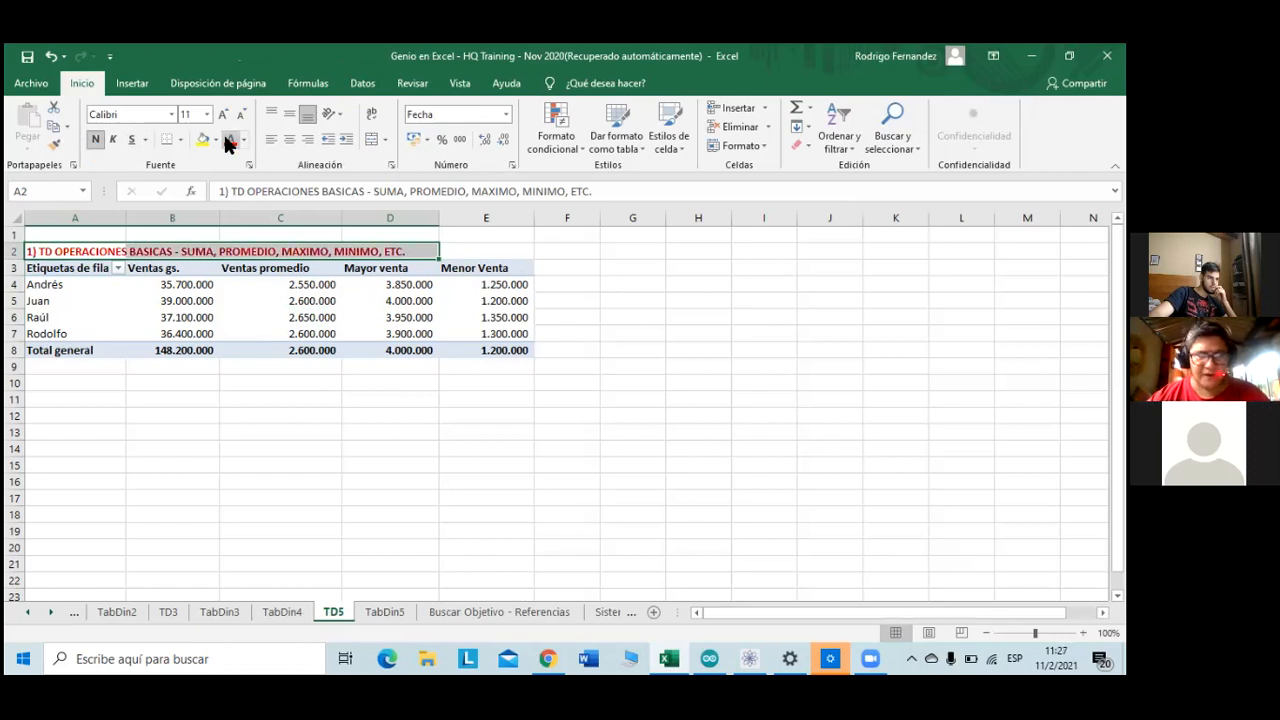
pyautogui.click(224, 115)
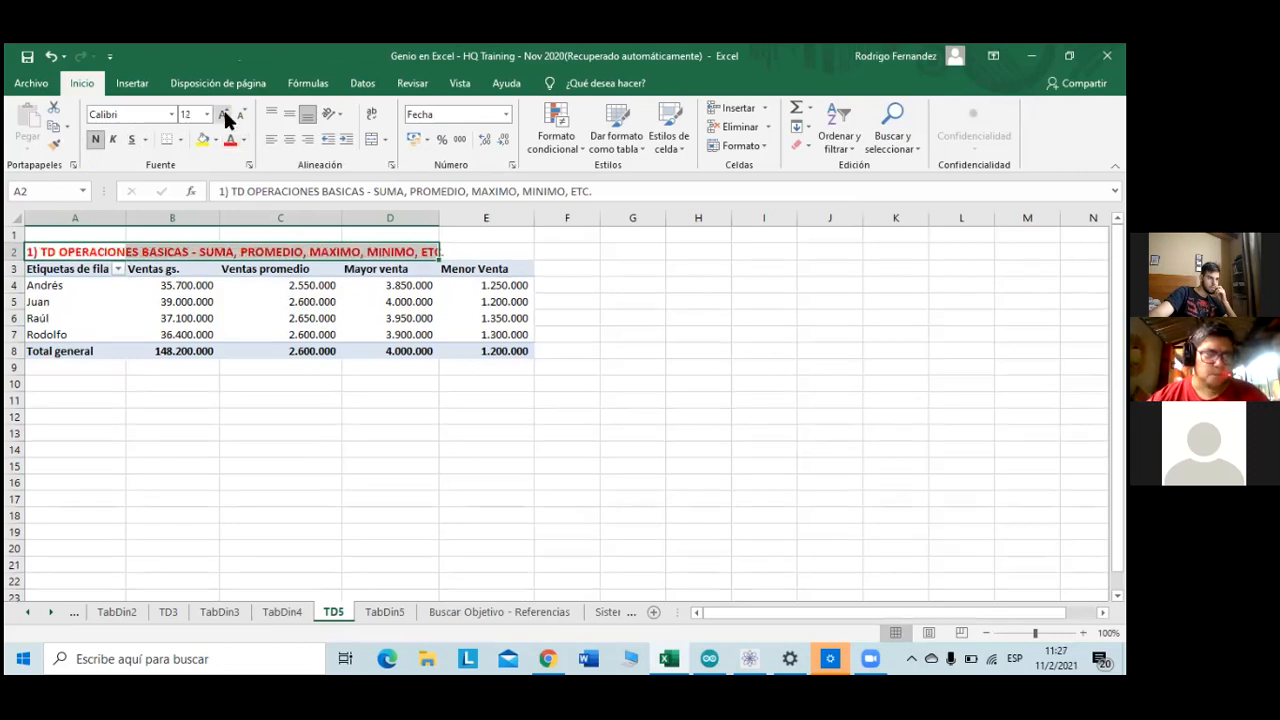
pyautogui.click(224, 115)
pyautogui.click(224, 115)
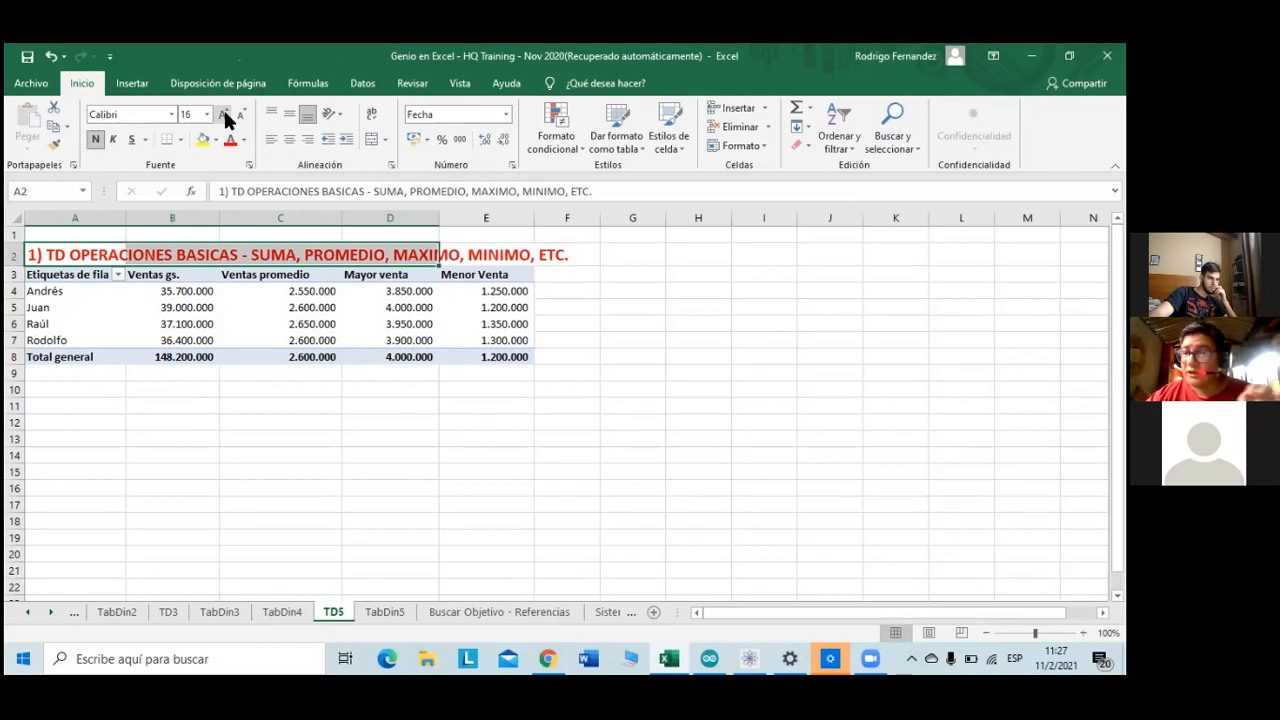
# - Select the title together with the whole pivot table, range A2:E8
pyautogui.click(306, 307)
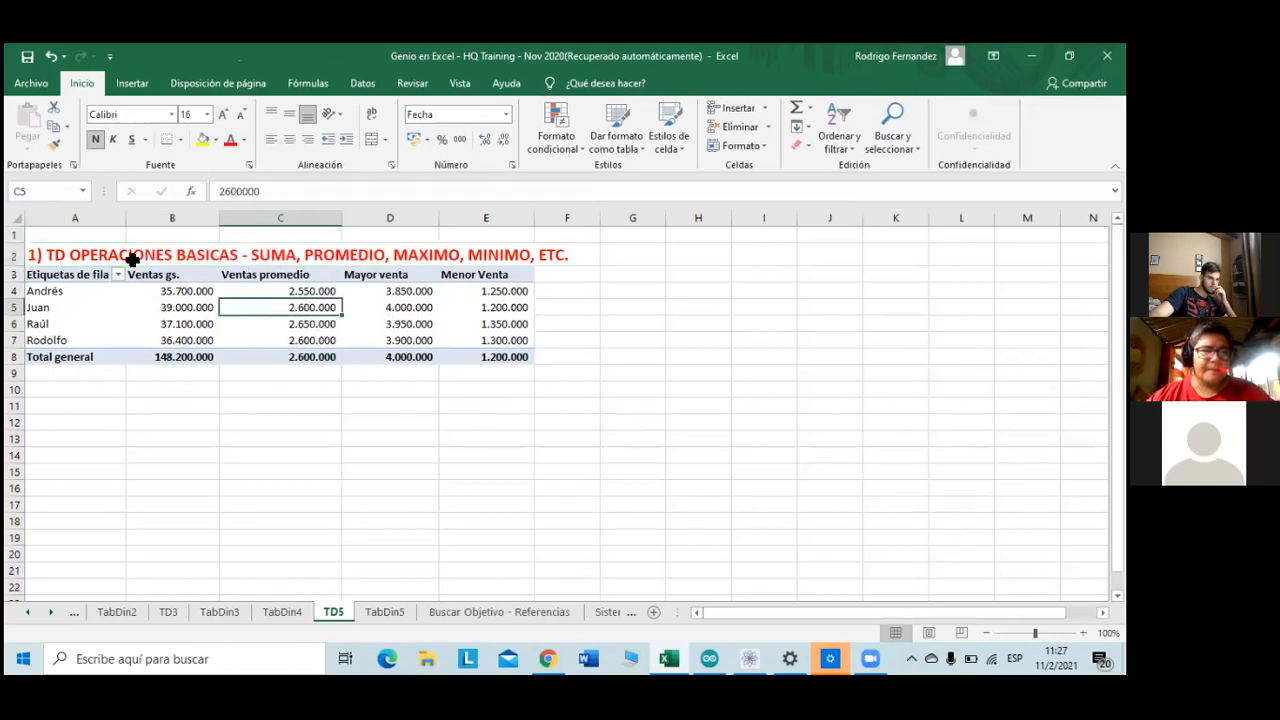
pyautogui.click(68, 255)
pyautogui.moveTo(68, 255); pyautogui.dragTo(516, 352)
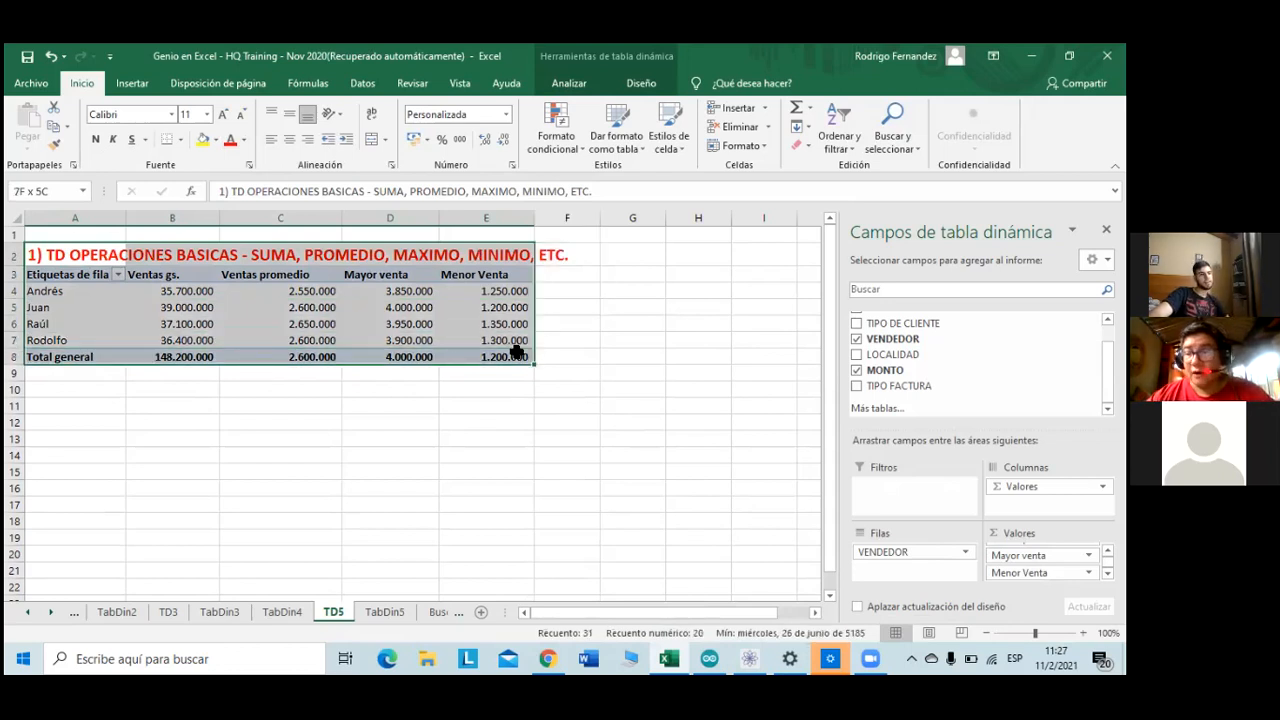
pyautogui.moveTo(516, 352); pyautogui.dragTo(516, 352)
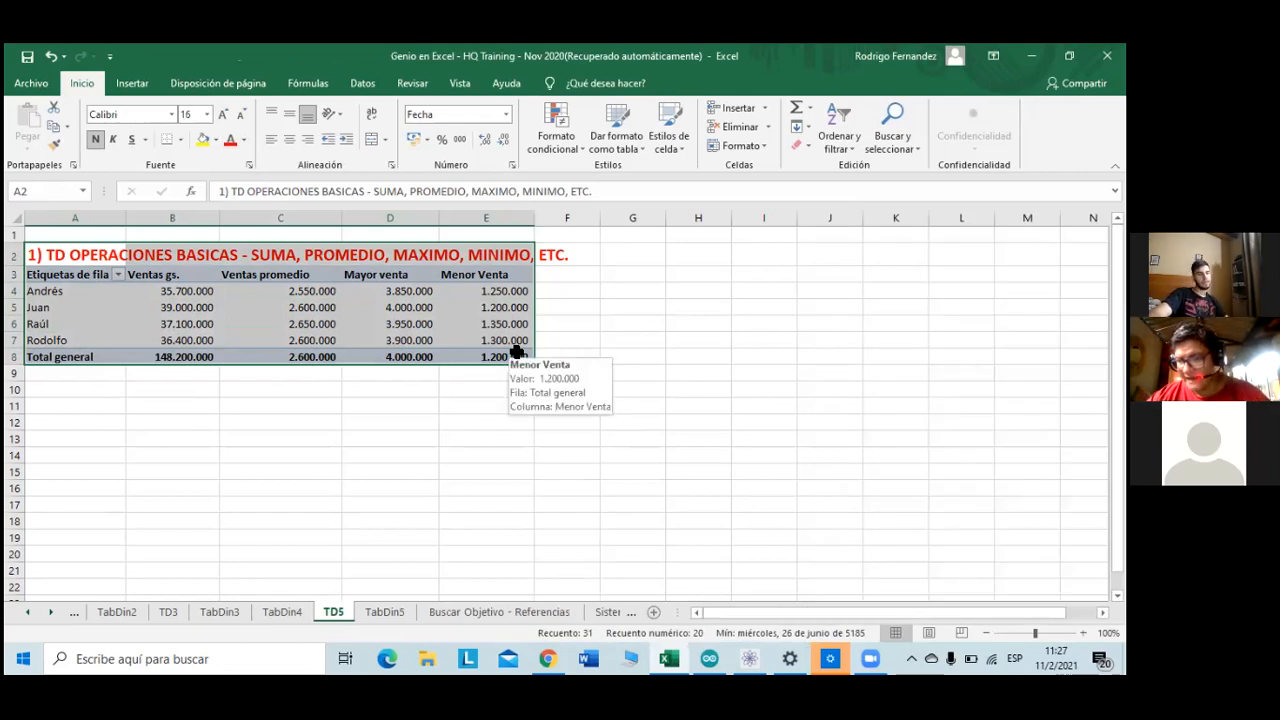
# - Copy the titled pivot table in A2:E8 and paste the duplicate starting at cell A10
pyautogui.hotkey('ctrl', 'c')
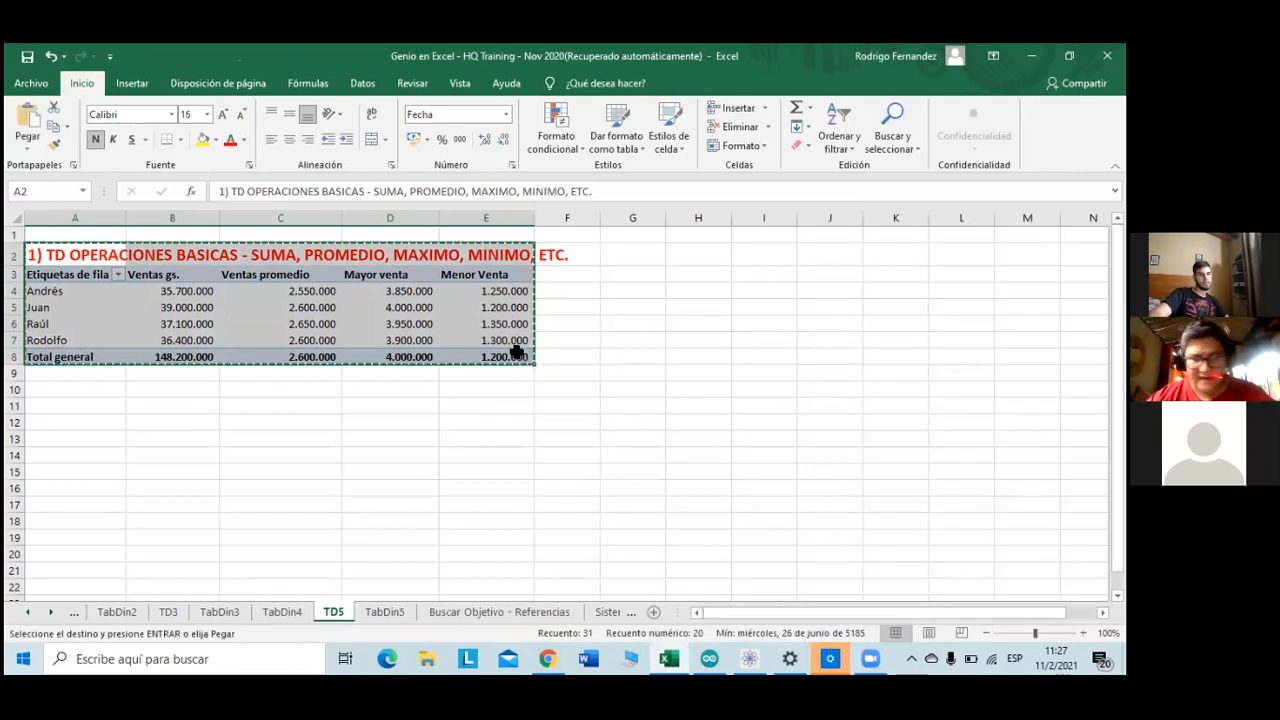
pyautogui.click(91, 393)
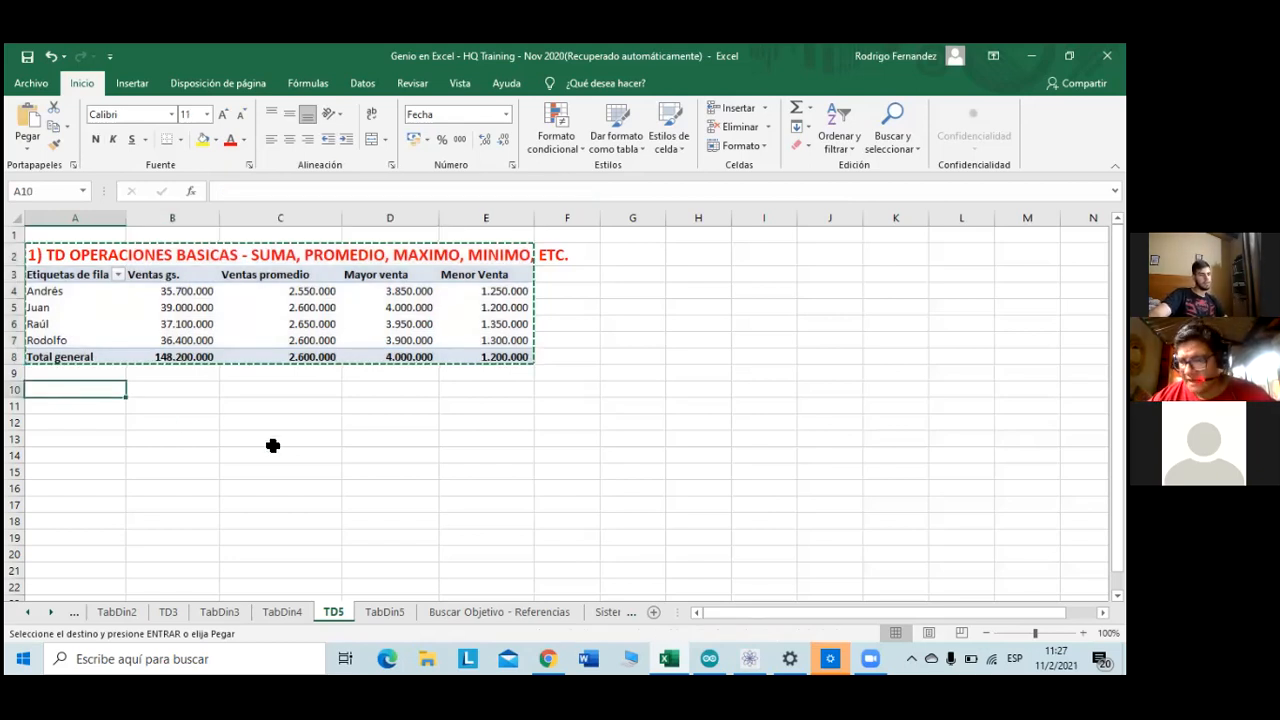
pyautogui.hotkey('ctrl', 'v')
pyautogui.click(389, 546)
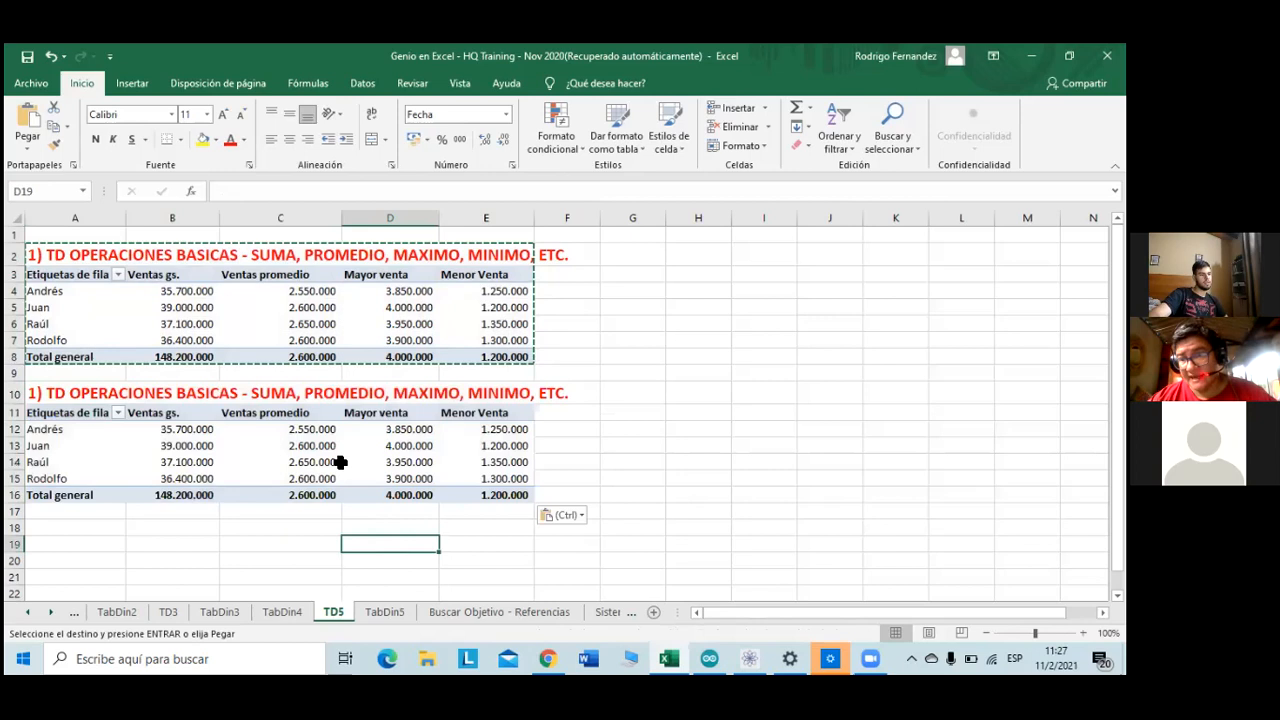
pyautogui.click(668, 393)
pyautogui.doubleClick(633, 448)
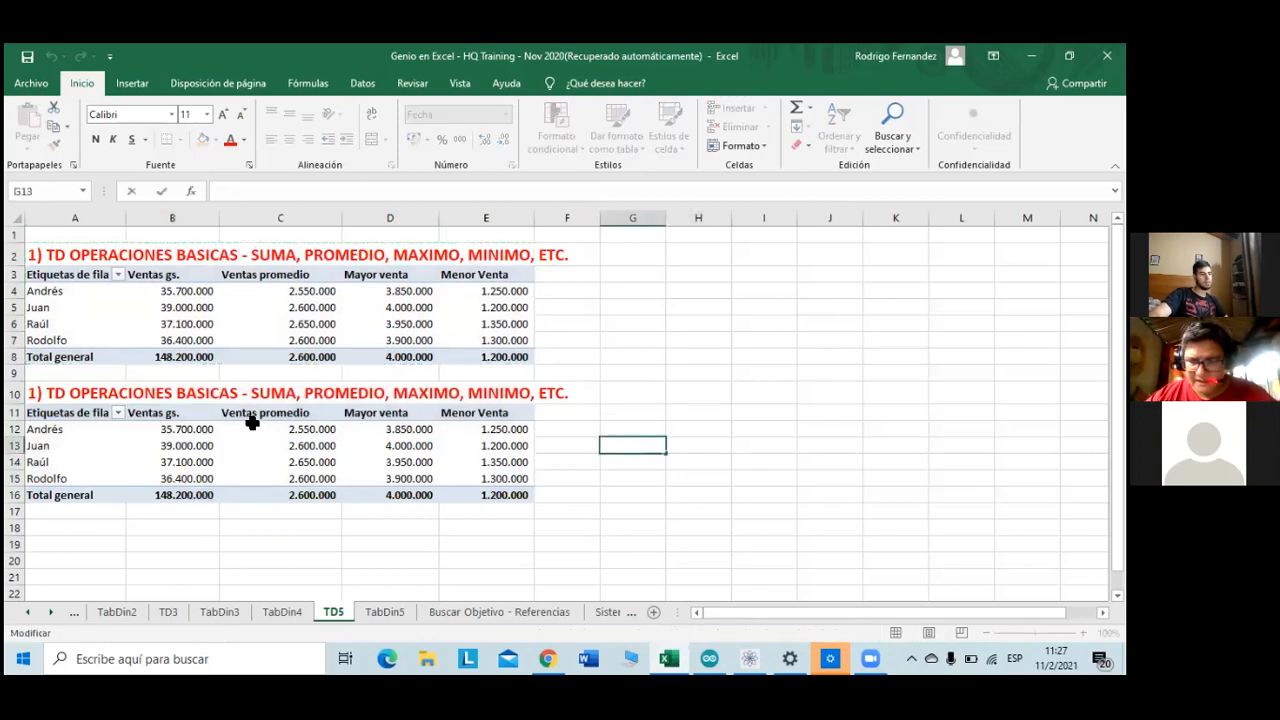
# - In the A10 title, change the number to 2 and replace "OPERACIONES BASICAS" with "PONDERACIONES"
pyautogui.click(49, 388)
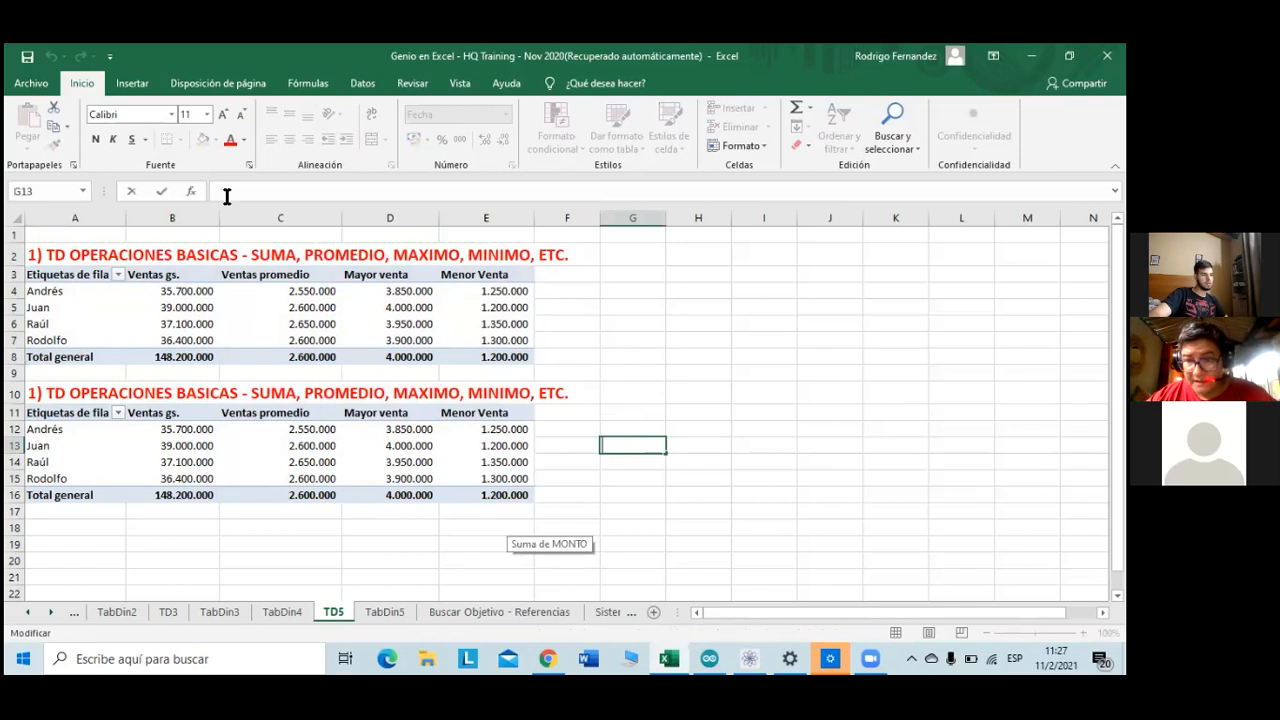
pyautogui.click(226, 193)
pyautogui.press('BackSpace')
pyautogui.write('2')
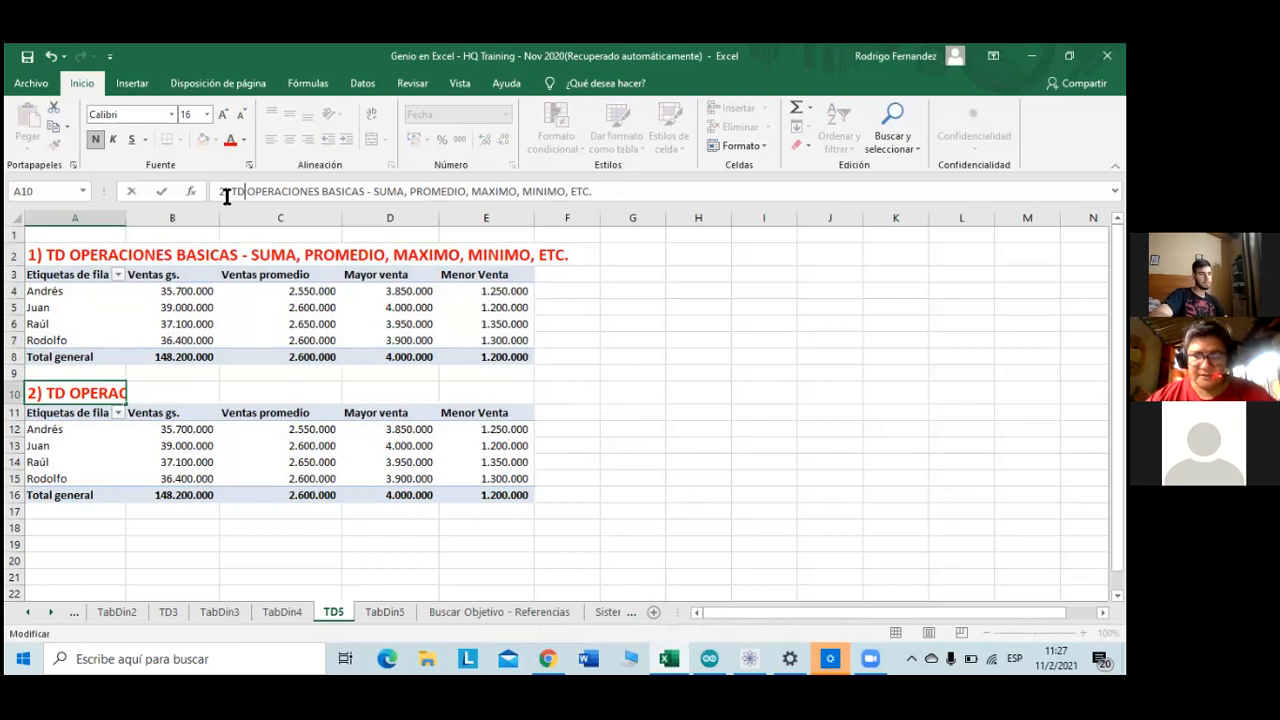
pyautogui.write('POINDER')
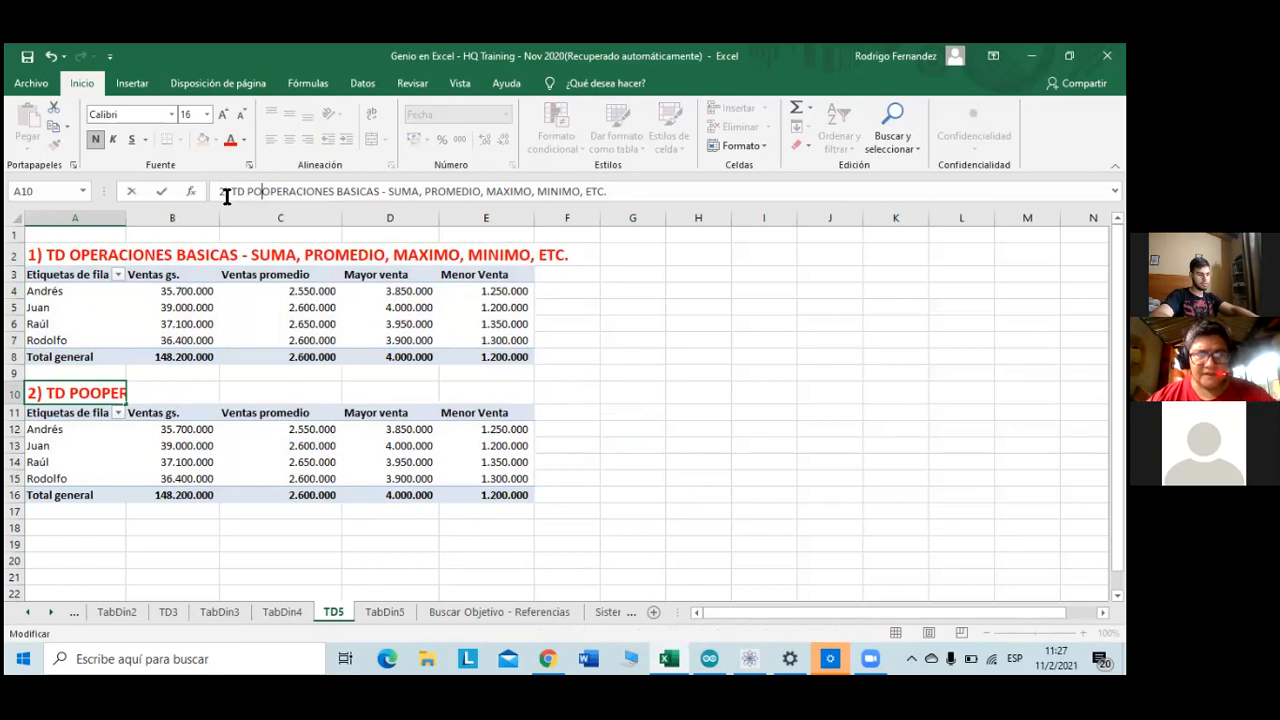
pyautogui.write('ACIONES')
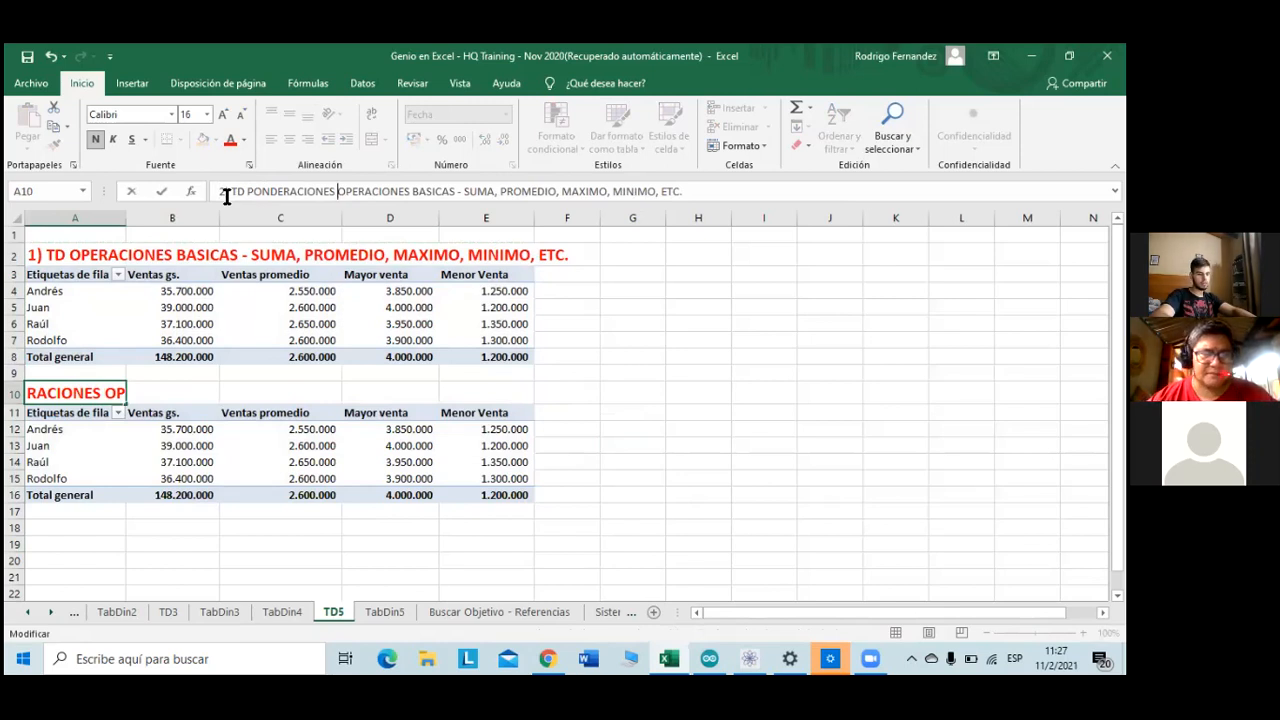
pyautogui.press('Delete')
pyautogui.press('Delete')
pyautogui.press('Delete')
pyautogui.press('Delete')
pyautogui.press('Delete')
pyautogui.press('Delete')
pyautogui.press('Delete')
pyautogui.press('Delete')
pyautogui.press('Delete')
pyautogui.press('Delete')
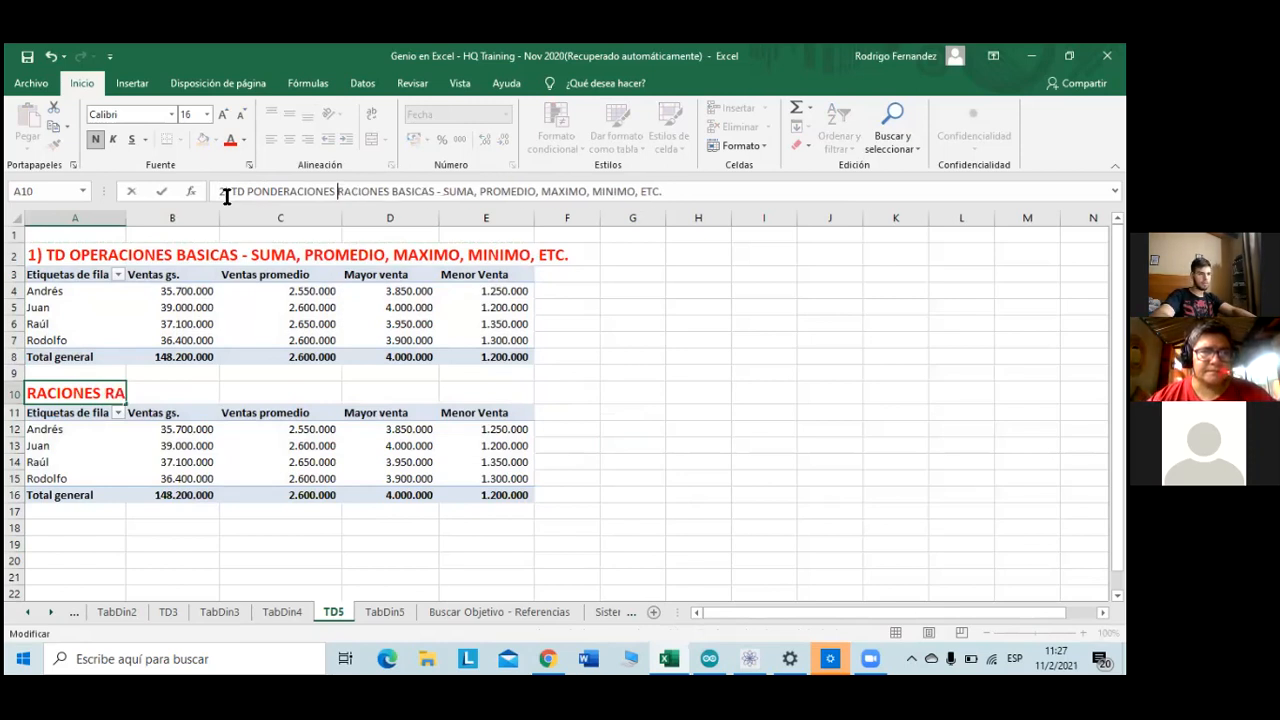
pyautogui.press('Delete')
pyautogui.press('Delete')
pyautogui.press('Delete')
pyautogui.press('Delete')
pyautogui.press('Delete')
pyautogui.press('Delete')
pyautogui.press('Delete')
pyautogui.press('Delete')
pyautogui.press('Delete')
pyautogui.press('Delete')
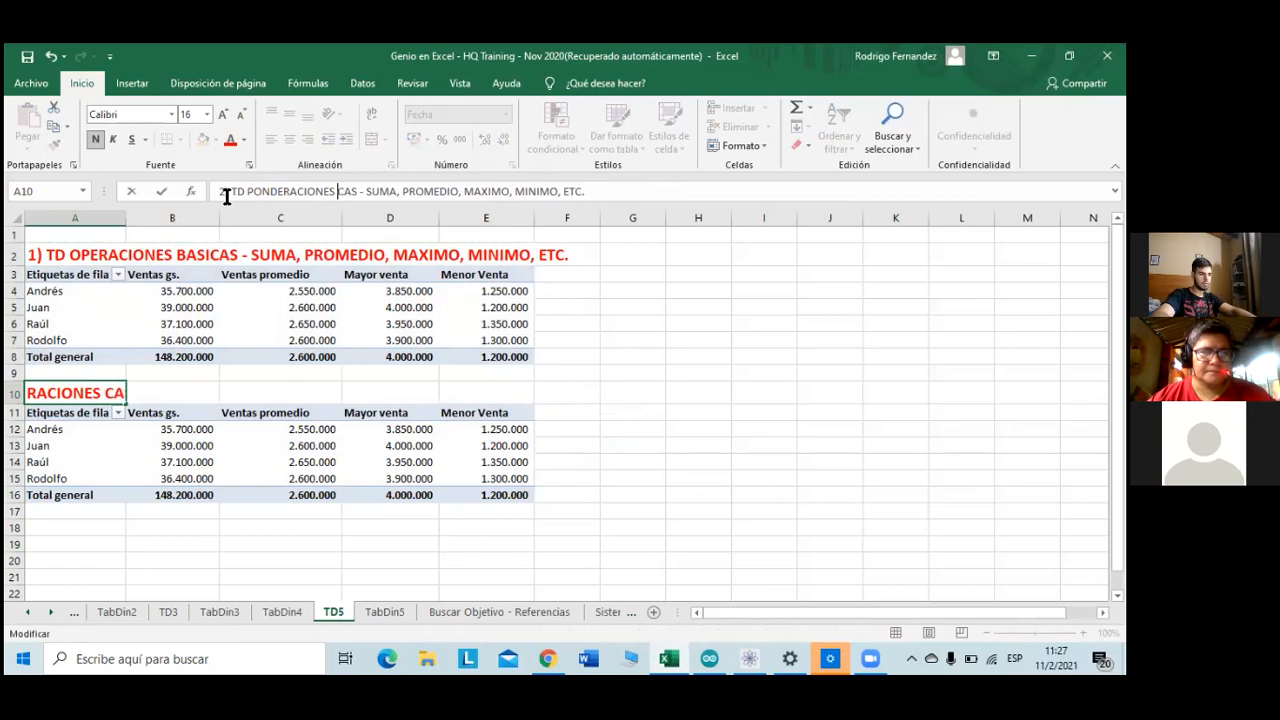
pyautogui.press('Delete')
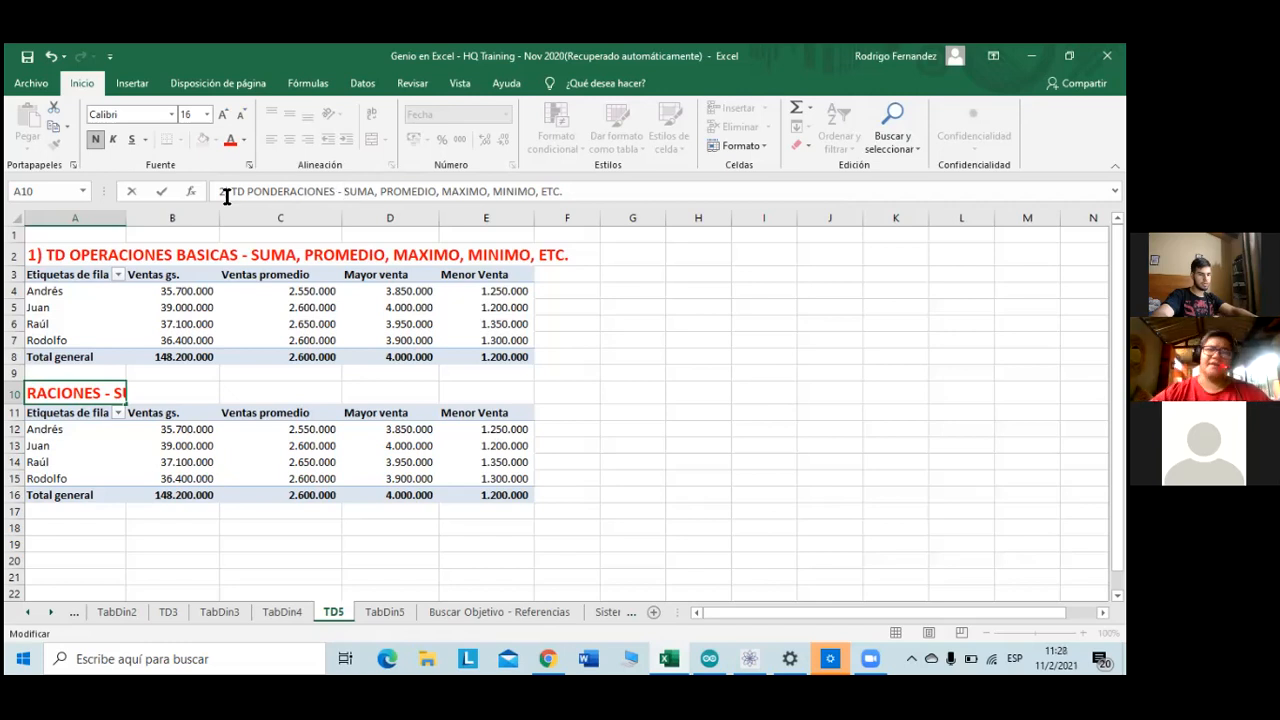
# - Replace the part of the A10 title after the dash with "PORCENTAJE DEL TOTAL GRAL."
pyautogui.press('Delete')
pyautogui.press('Delete')
pyautogui.press('Delete')
pyautogui.press('Delete')
pyautogui.press('Delete')
pyautogui.press('Delete')
pyautogui.press('Delete')
pyautogui.press('Delete')
pyautogui.press('Delete')
pyautogui.press('Delete')
pyautogui.press('Delete')
pyautogui.press('Delete')
pyautogui.press('Delete')
pyautogui.press('Delete')
pyautogui.press('Delete')
pyautogui.press('Delete')
pyautogui.press('Delete')
pyautogui.press('Delete')
pyautogui.press('Delete')
pyautogui.press('Delete')
pyautogui.press('Delete')
pyautogui.press('Delete')
pyautogui.press('Delete')
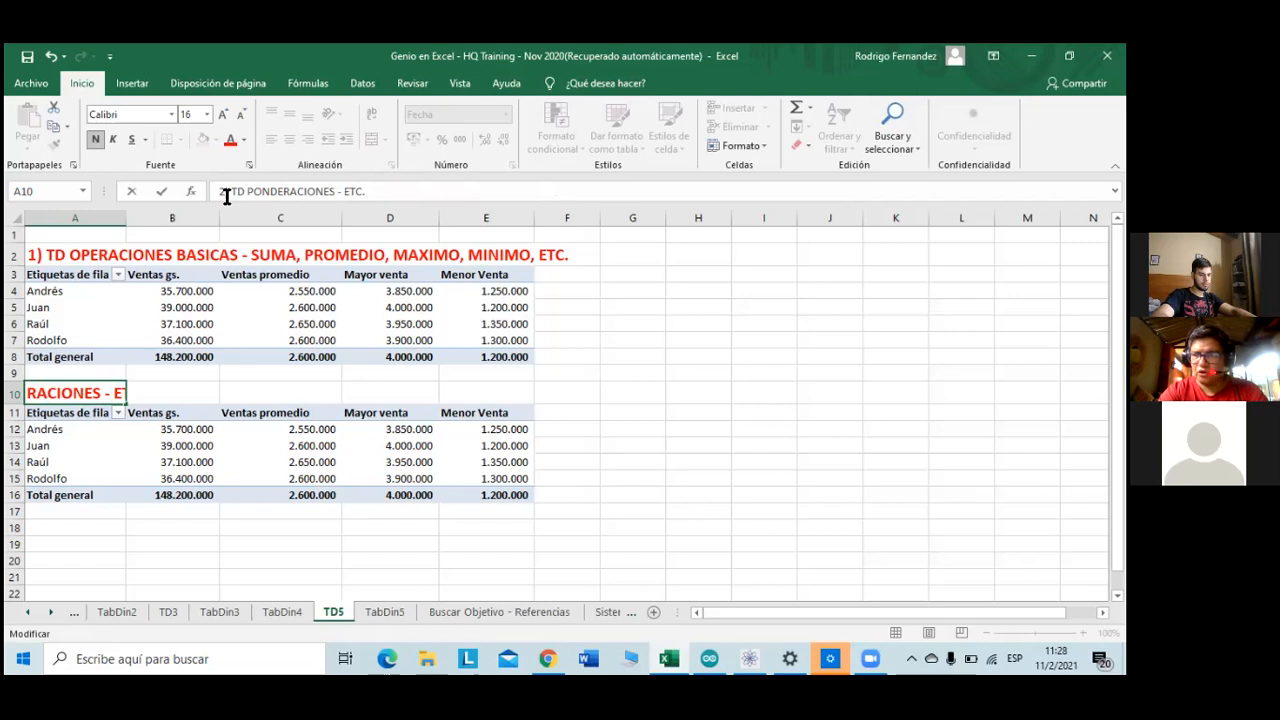
pyautogui.write('PO')
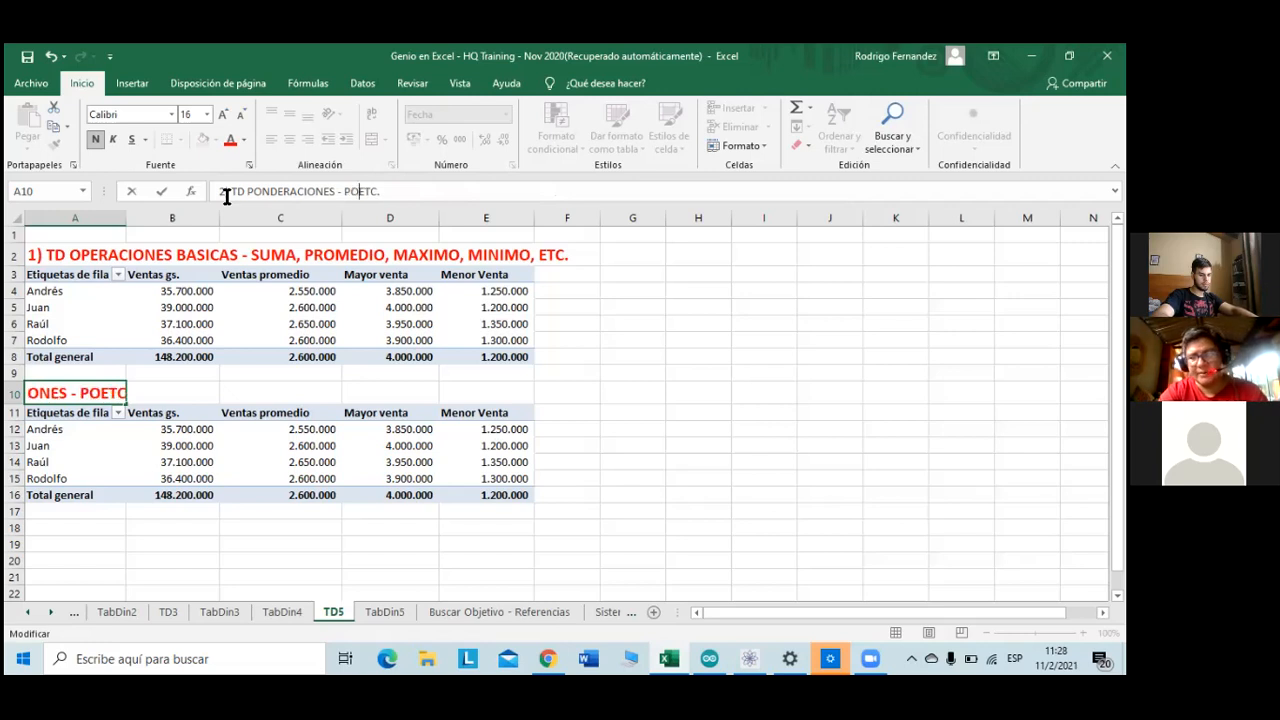
pyautogui.write('RCENT')
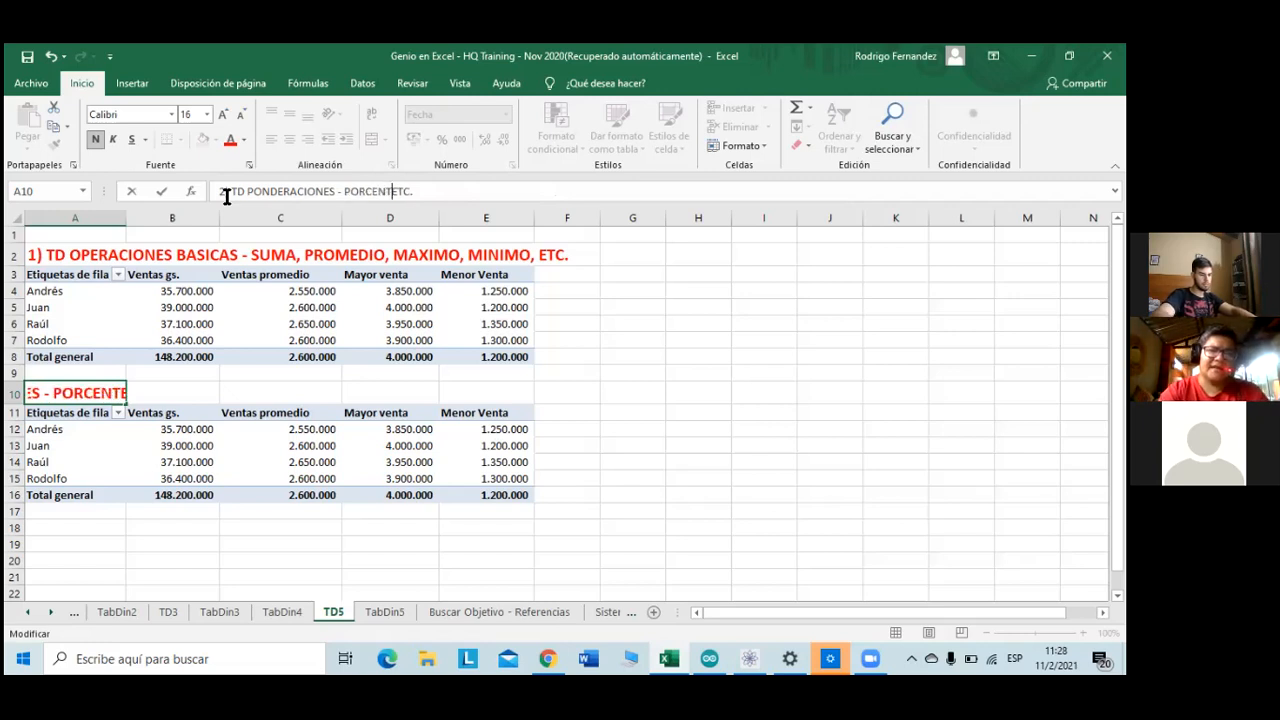
pyautogui.write('AJE DEL TO')
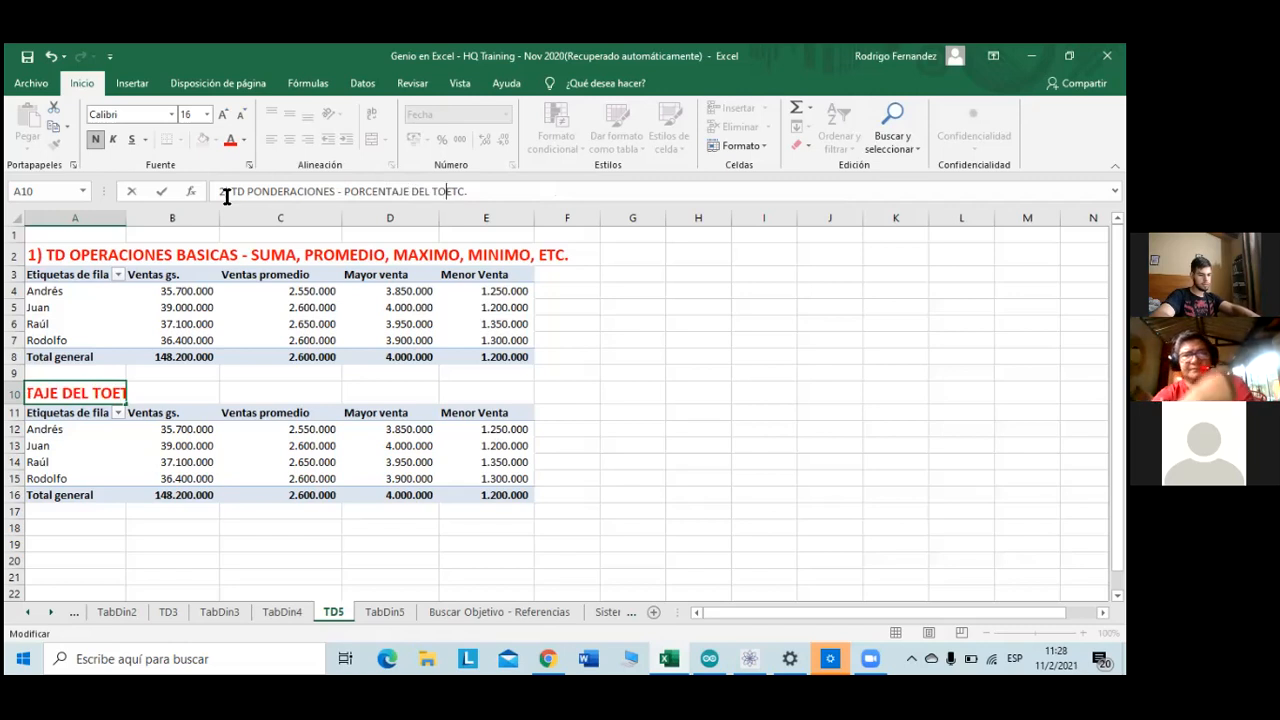
pyautogui.write('TAL')
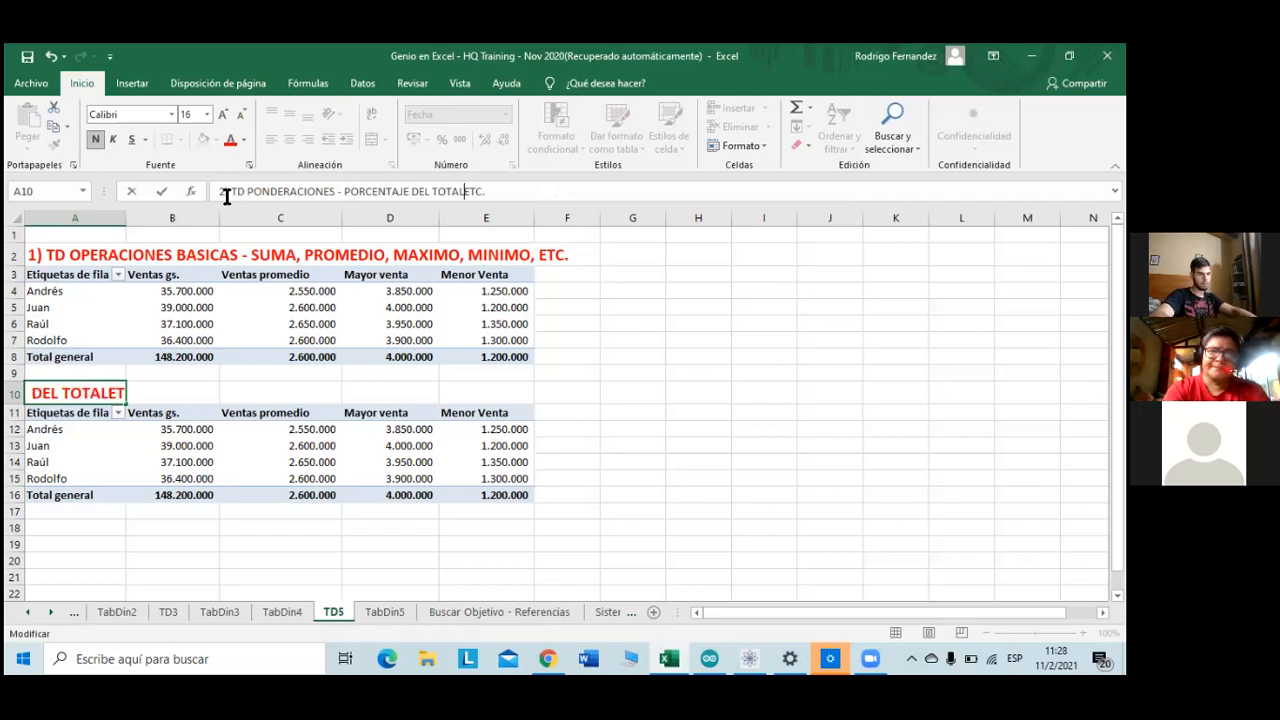
pyautogui.write(' GRAL.')
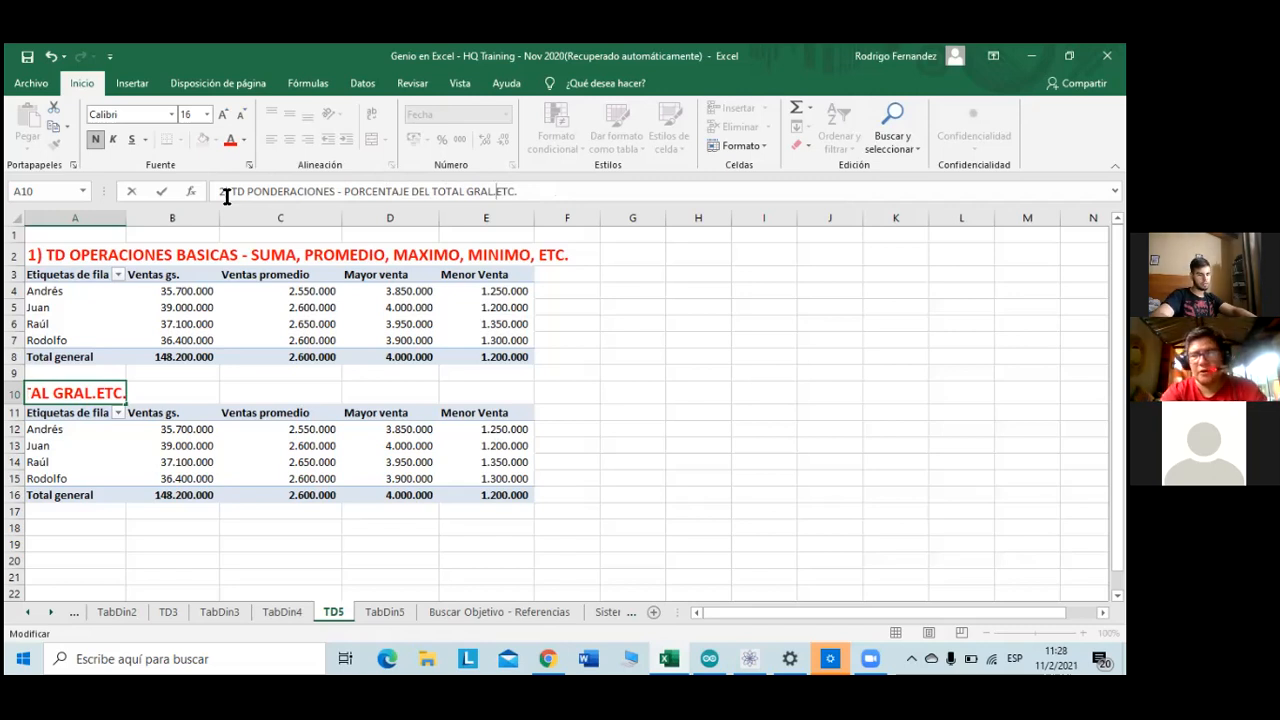
pyautogui.press('Delete')
pyautogui.press('Delete')
pyautogui.press('Delete')
pyautogui.press('Delete')
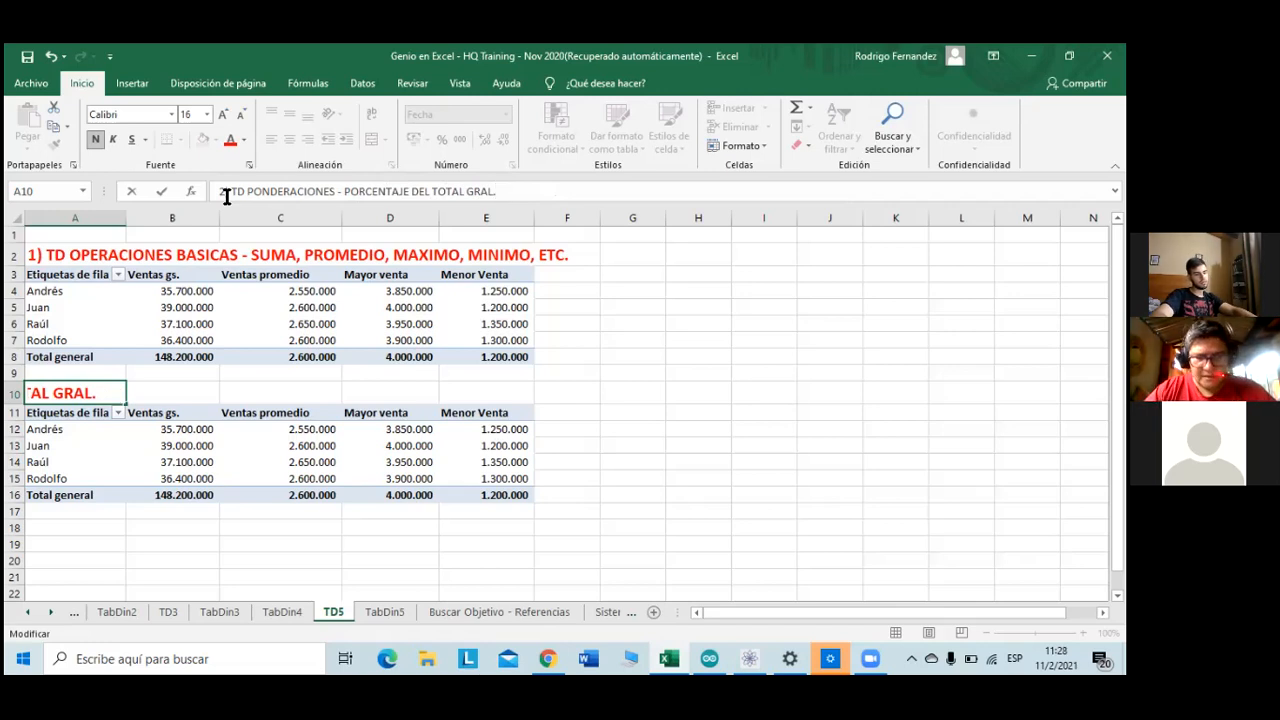
pyautogui.press('Return')
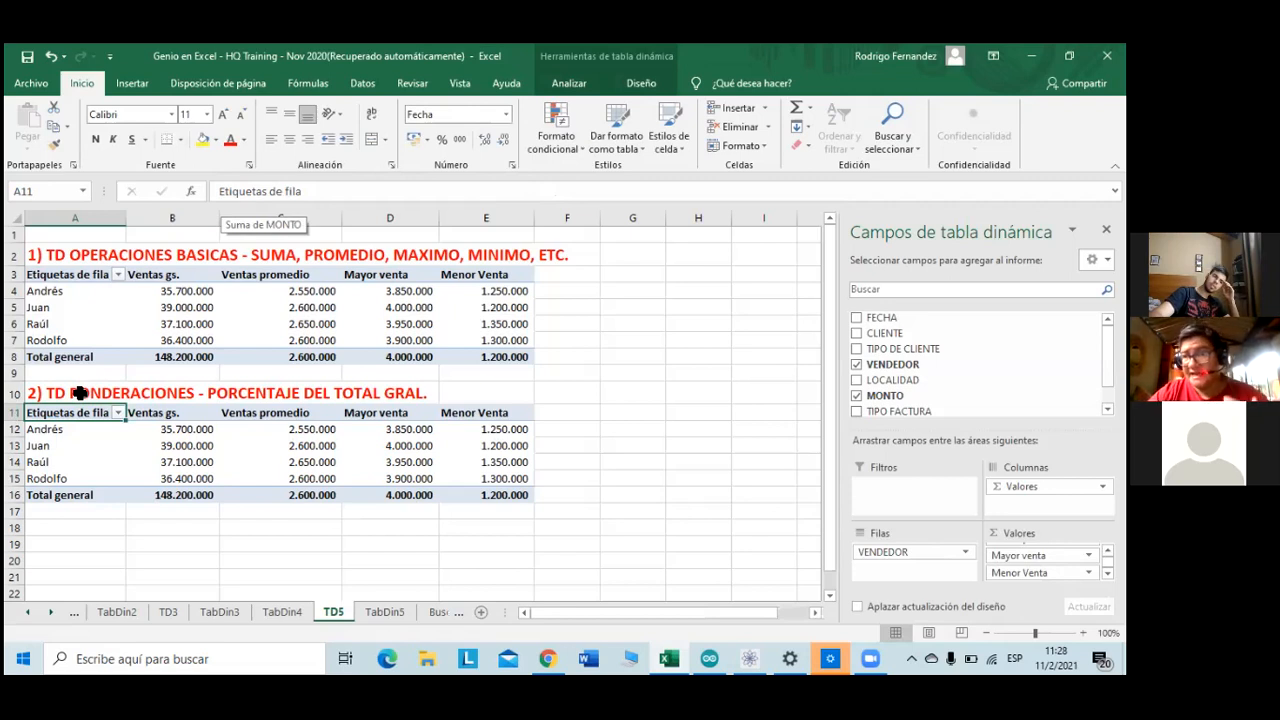
# - Try to move the Menor Venta header of the lower pivot table out to column H of the sheet
pyautogui.click(279, 413)
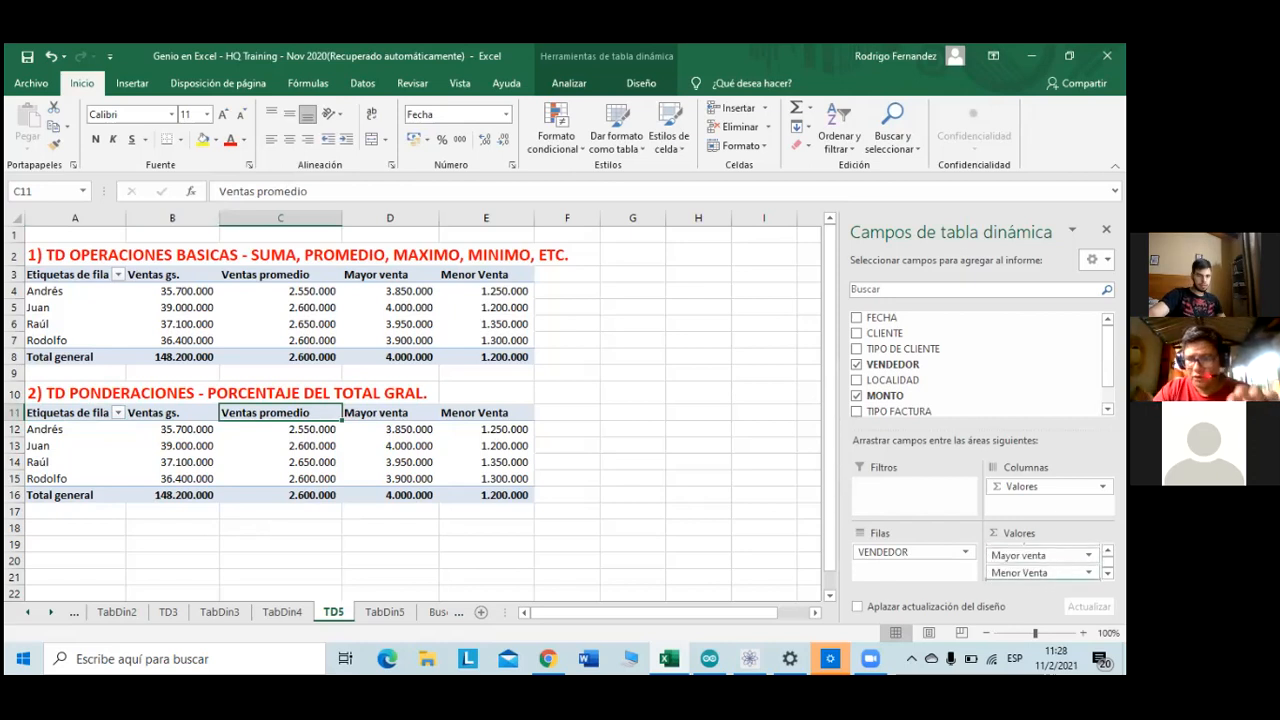
pyautogui.click(472, 414)
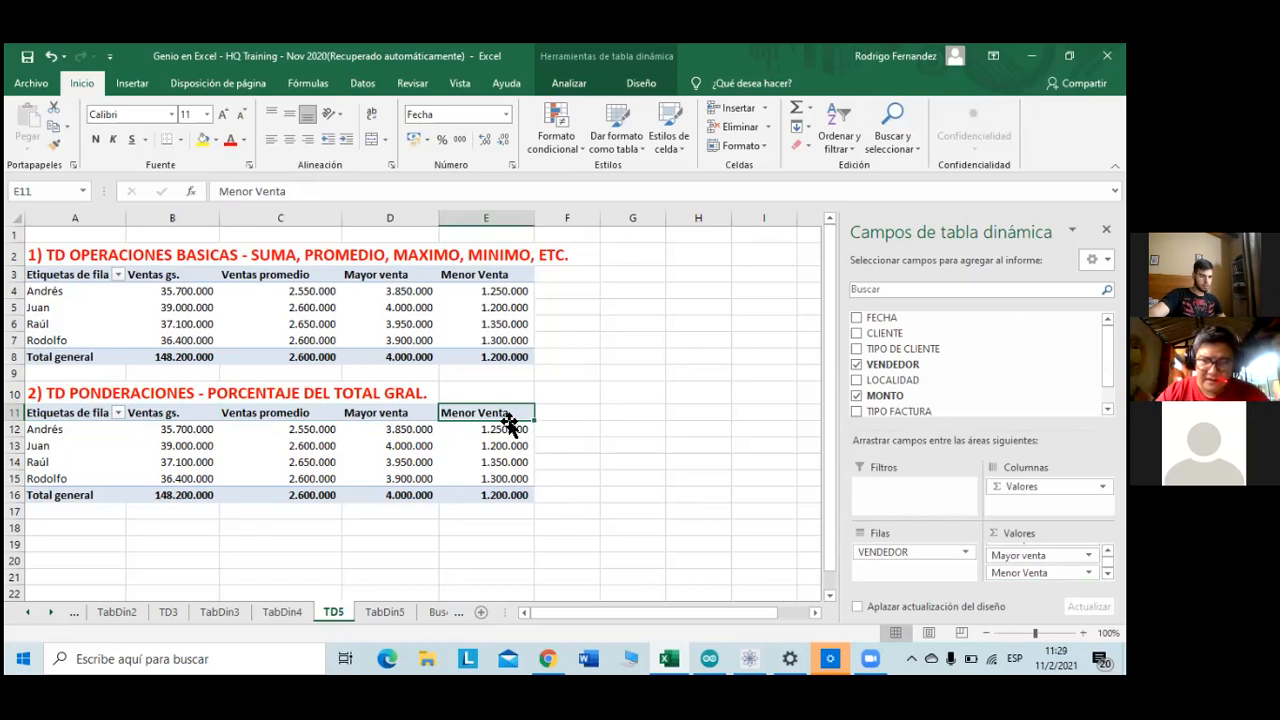
pyautogui.moveTo(509, 425); pyautogui.dragTo(699, 422)
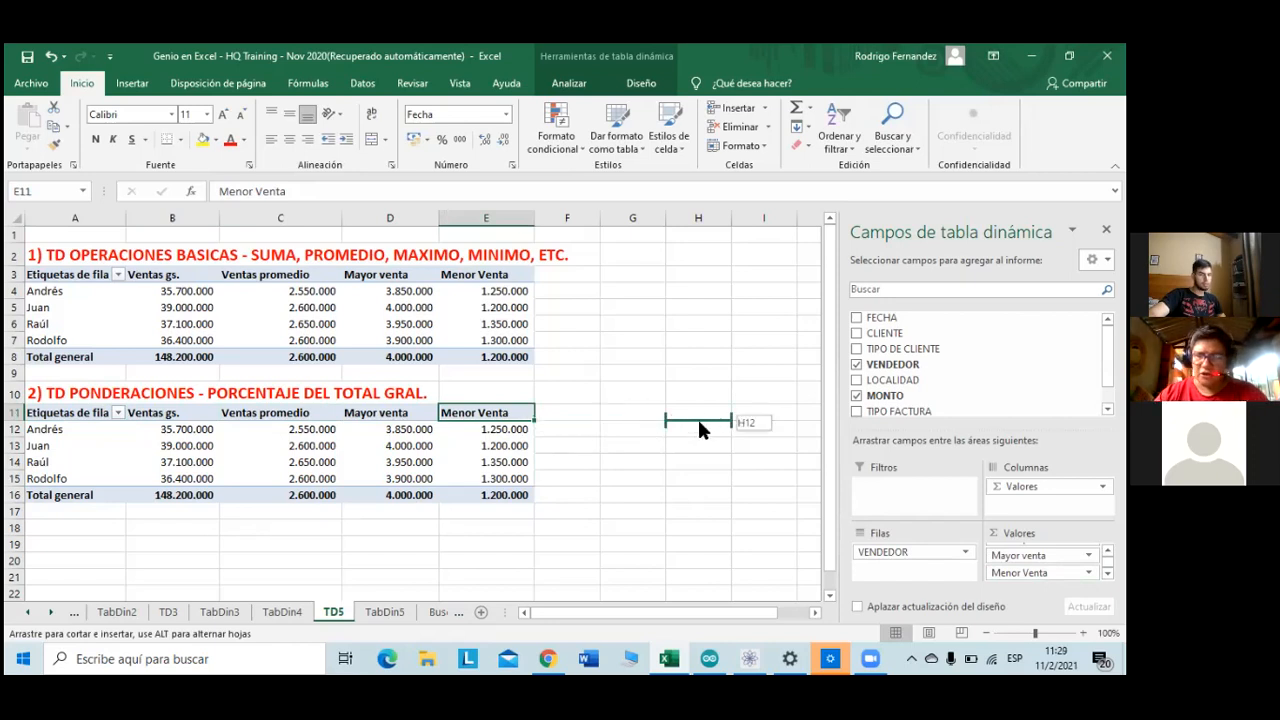
pyautogui.moveTo(699, 423); pyautogui.dragTo(699, 423)
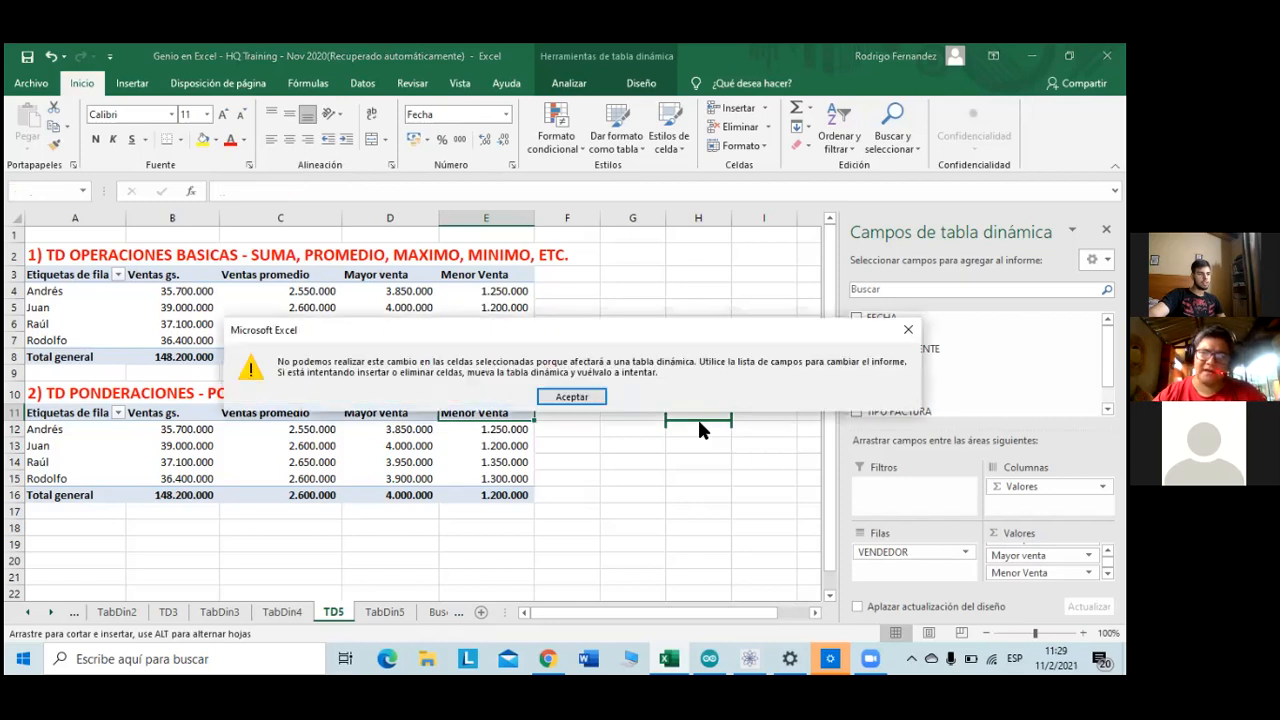
pyautogui.click(598, 398)
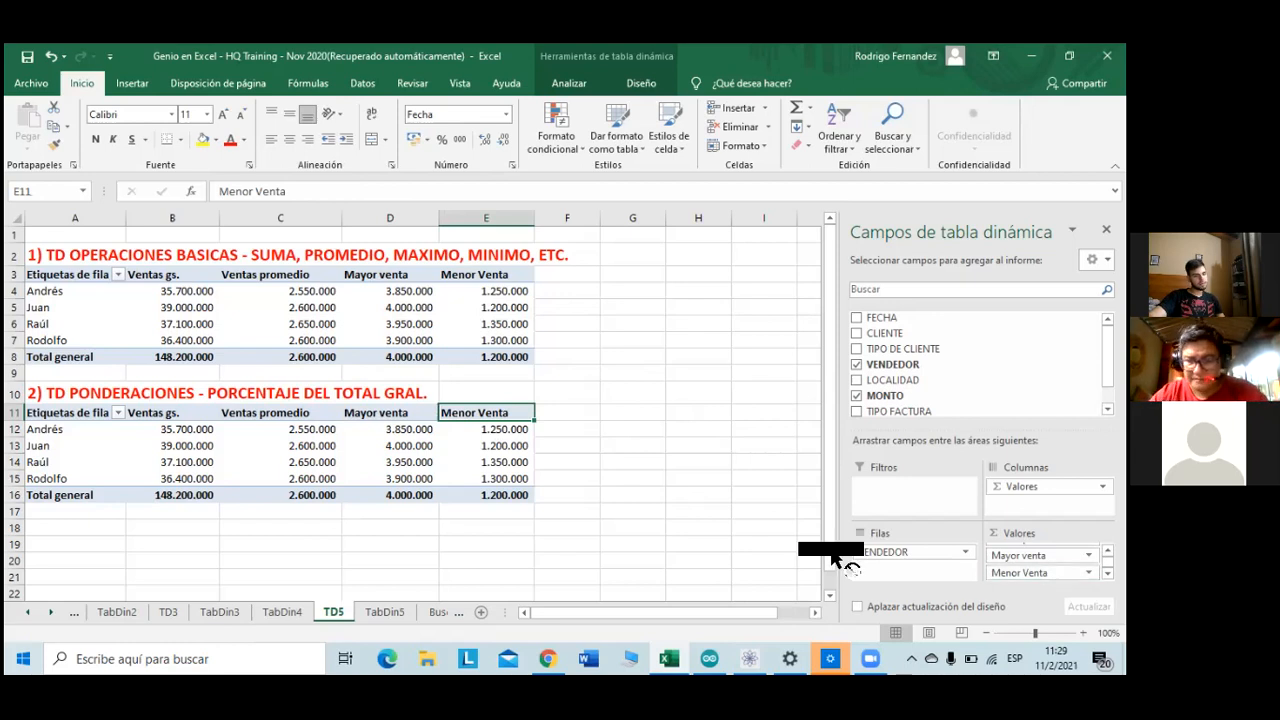
# - Remove the Menor Venta, Mayor venta and Ventas promedio value fields from the lower pivot table
pyautogui.moveTo(767, 521); pyautogui.dragTo(764, 520)
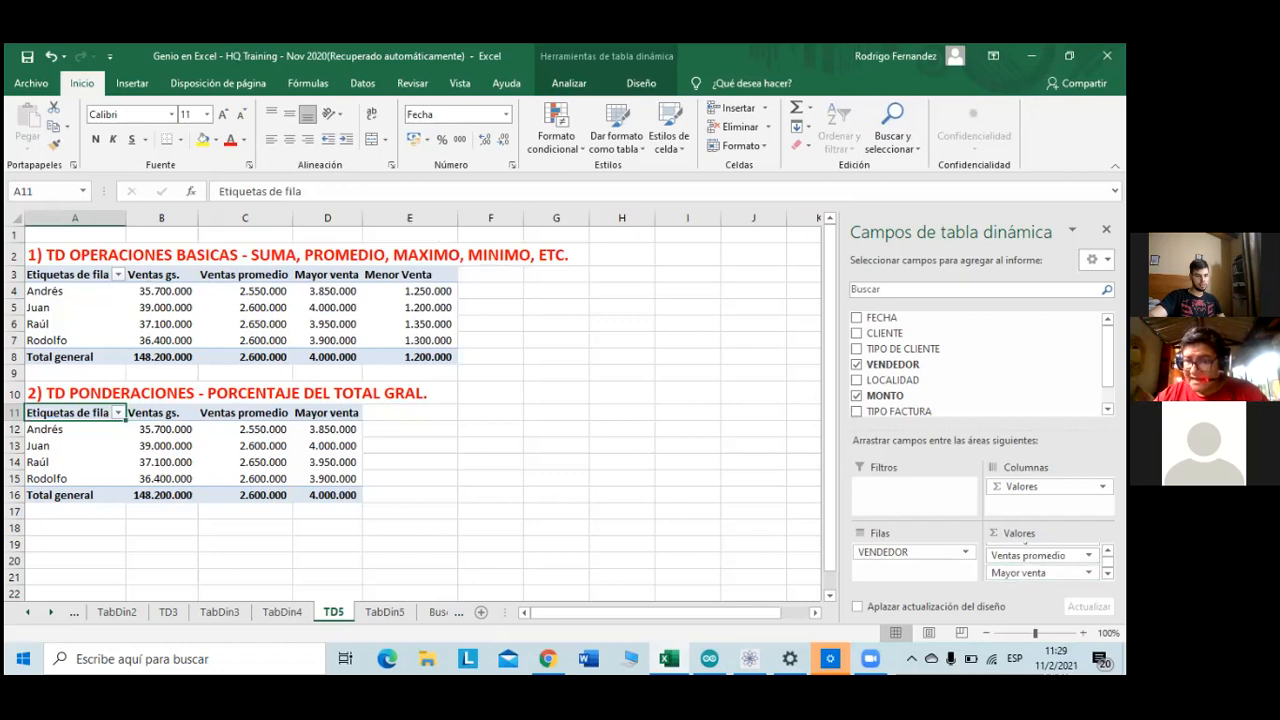
pyautogui.click(1088, 573)
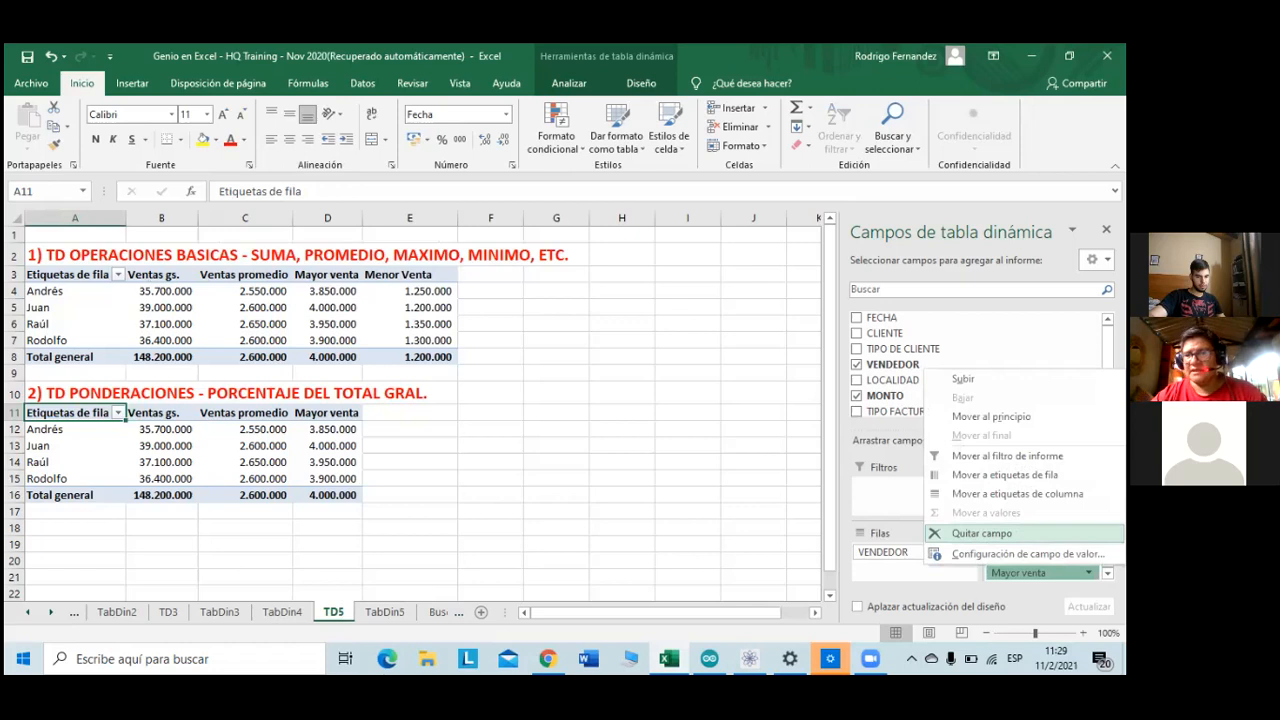
pyautogui.click(980, 533)
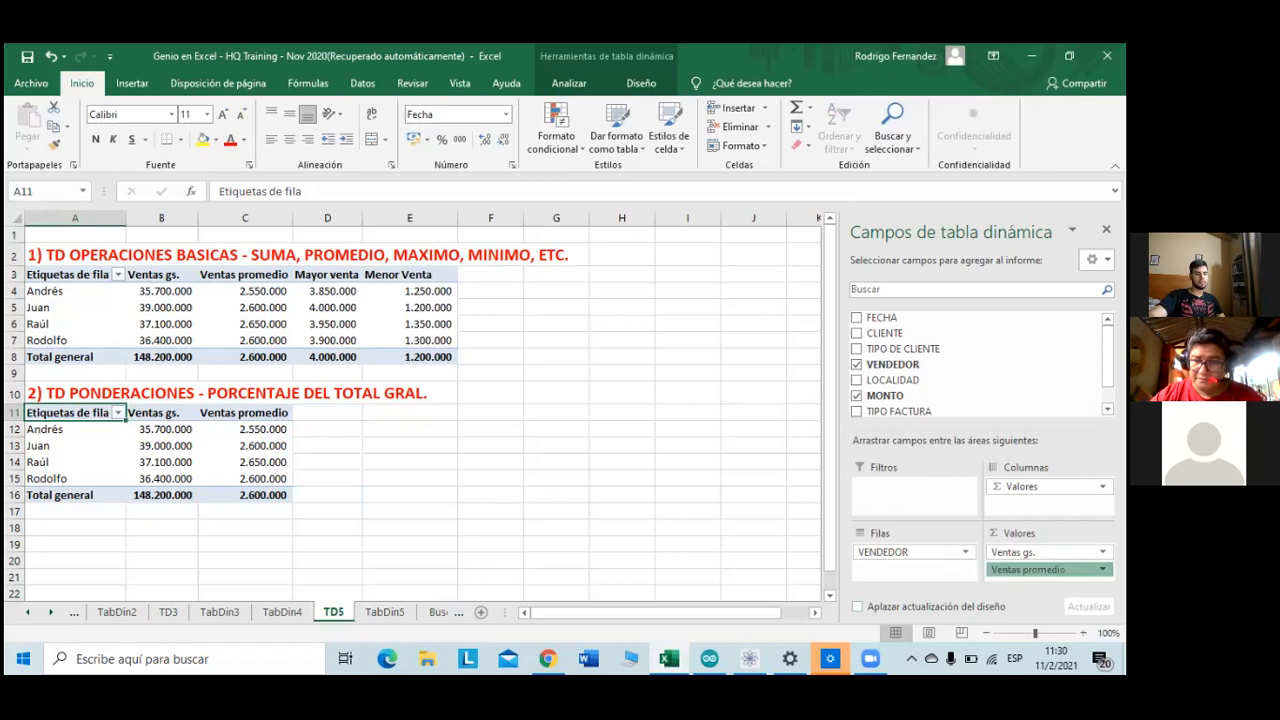
pyautogui.click(1040, 569)
pyautogui.click(981, 530)
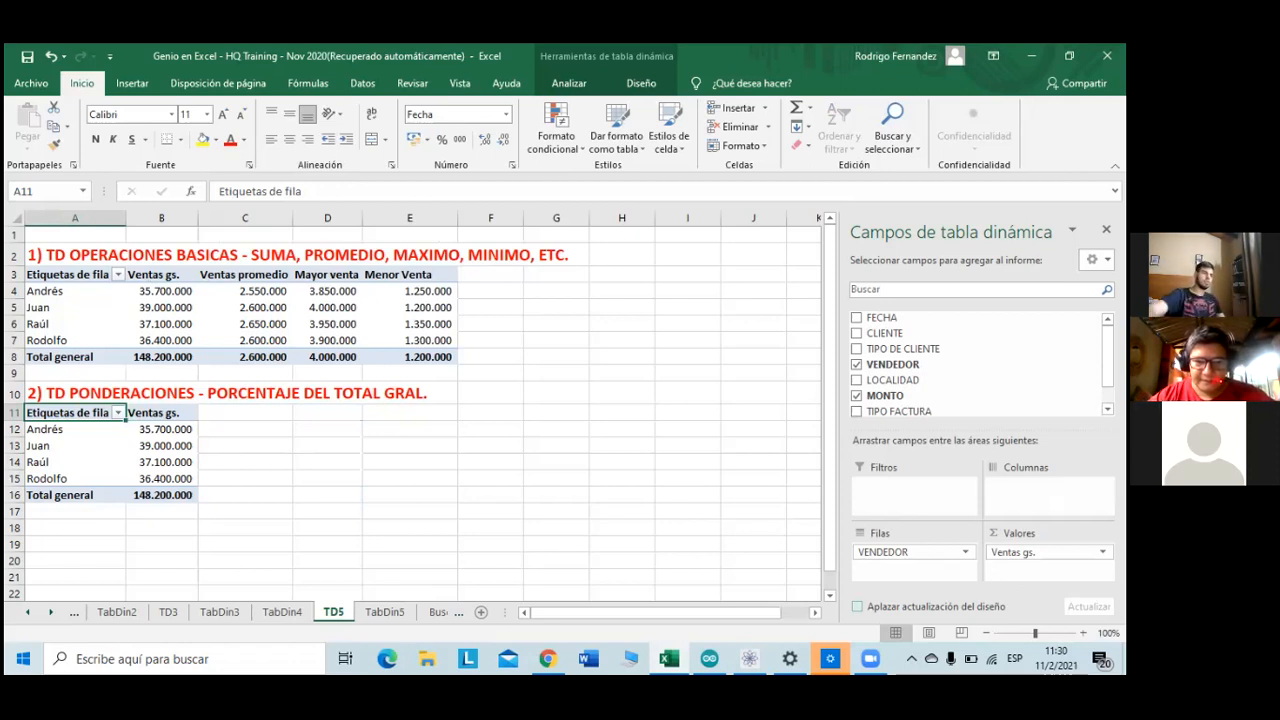
# - Add MONTO again as a value of the lower pivot table and show it as % del total general
pyautogui.moveTo(893, 399); pyautogui.dragTo(1046, 564)
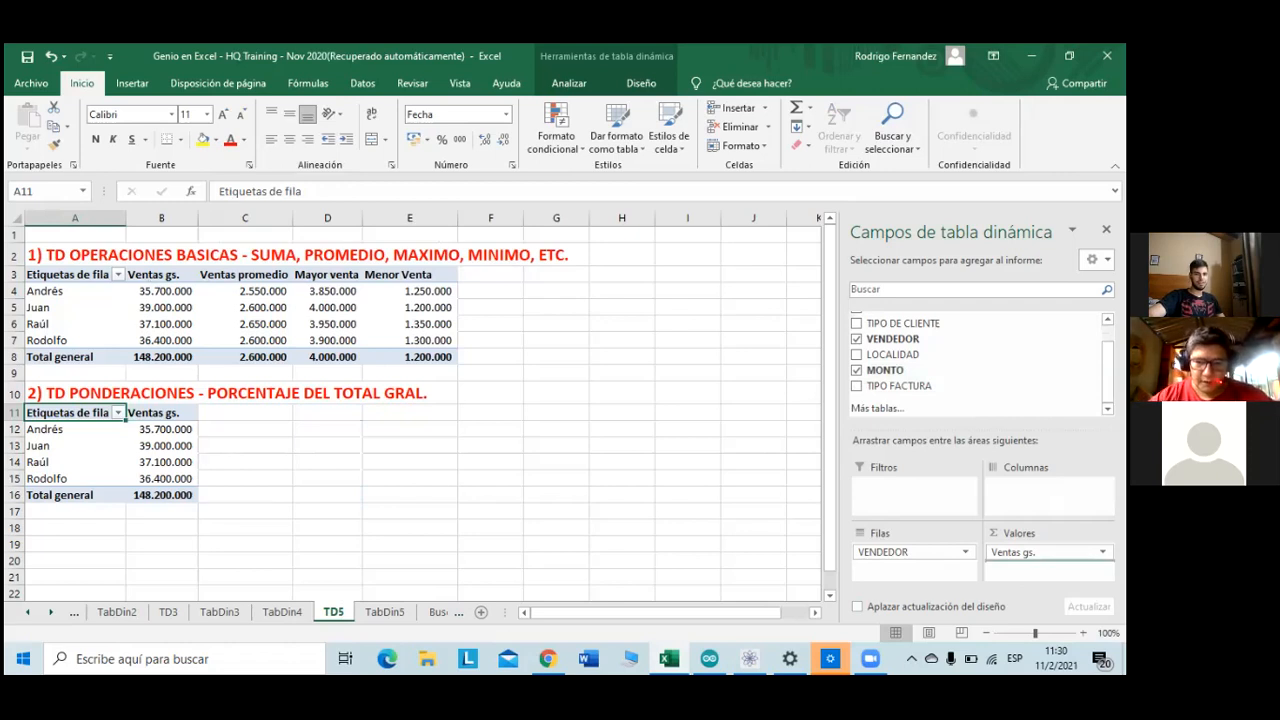
pyautogui.moveTo(1046, 564); pyautogui.dragTo(1046, 566)
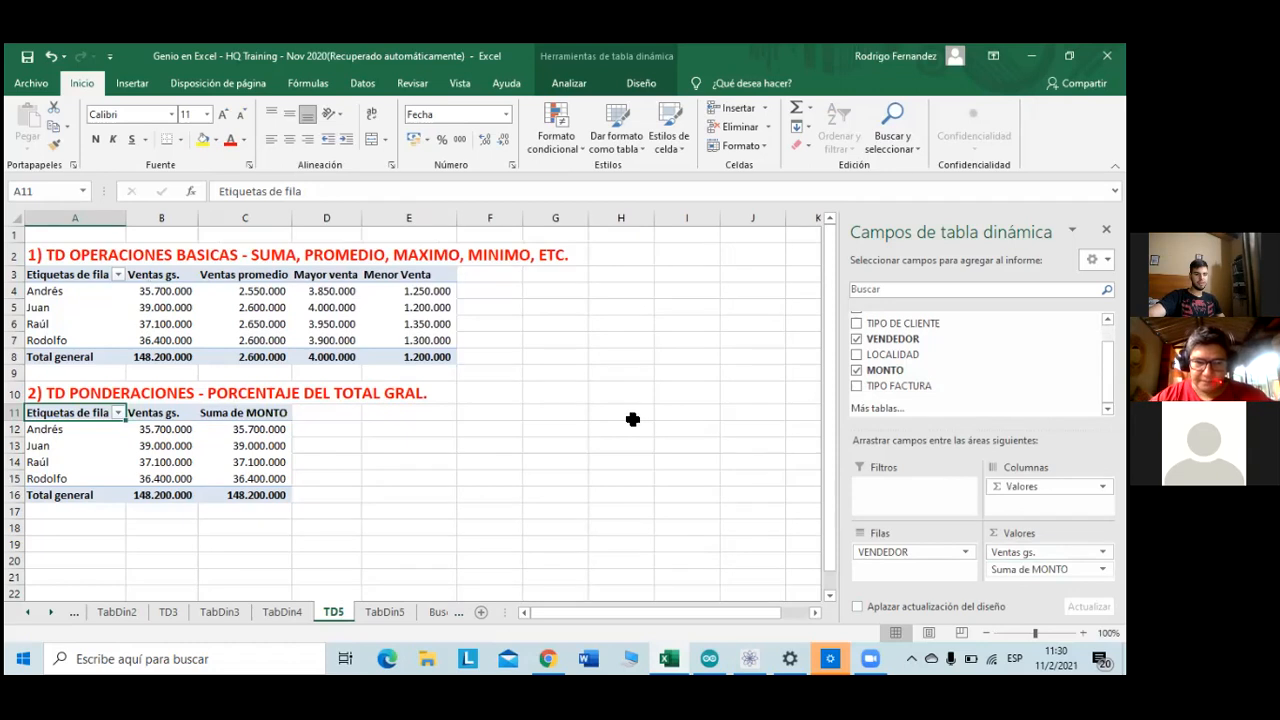
pyautogui.click(261, 419)
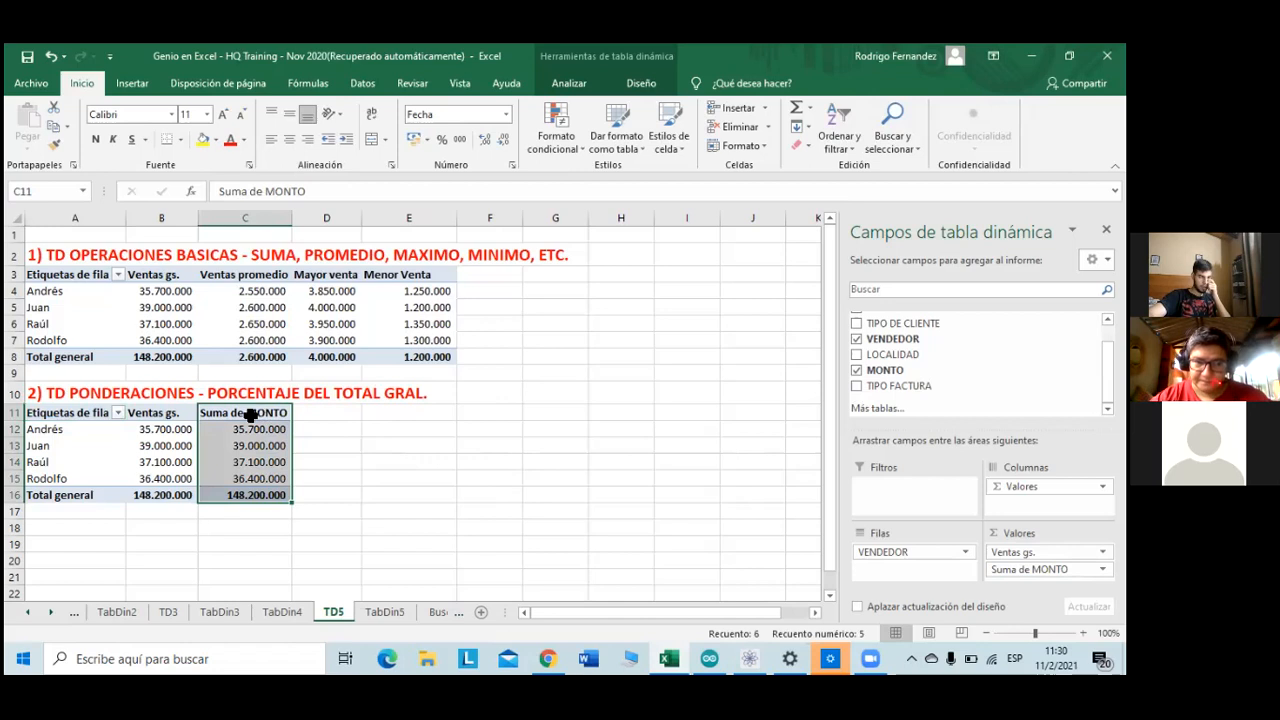
pyautogui.doubleClick(250, 416)
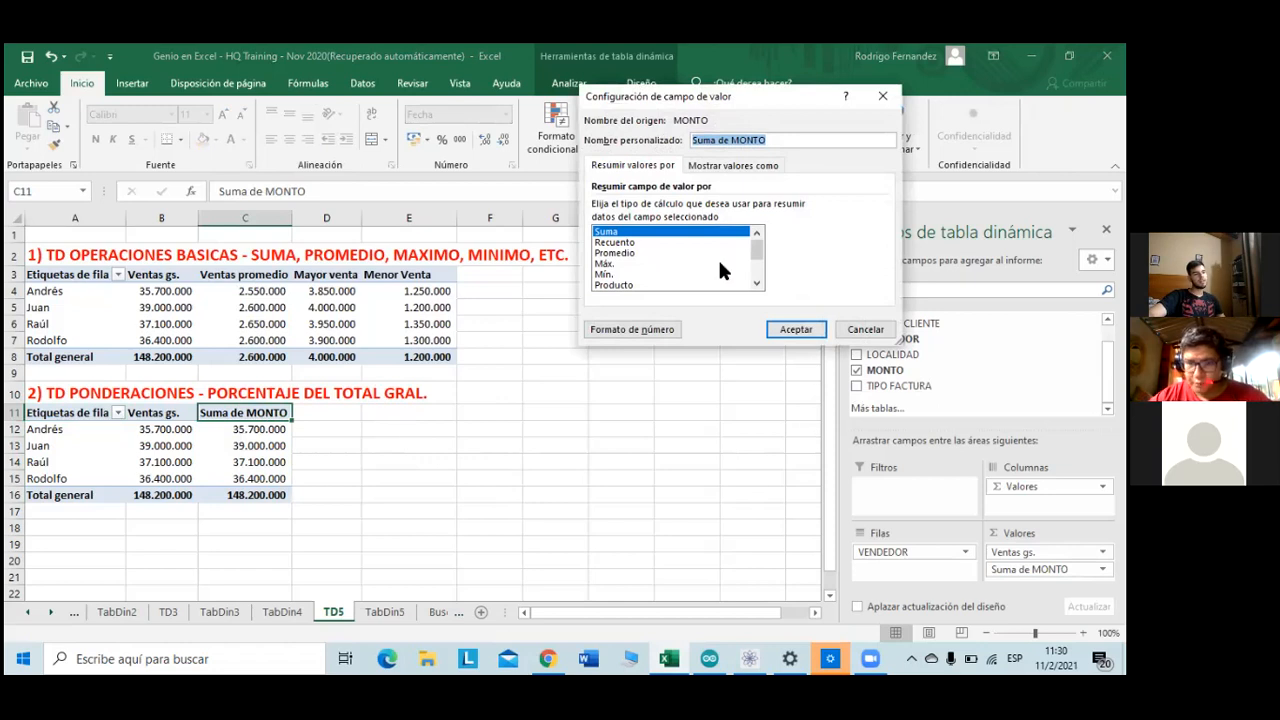
pyautogui.click(746, 162)
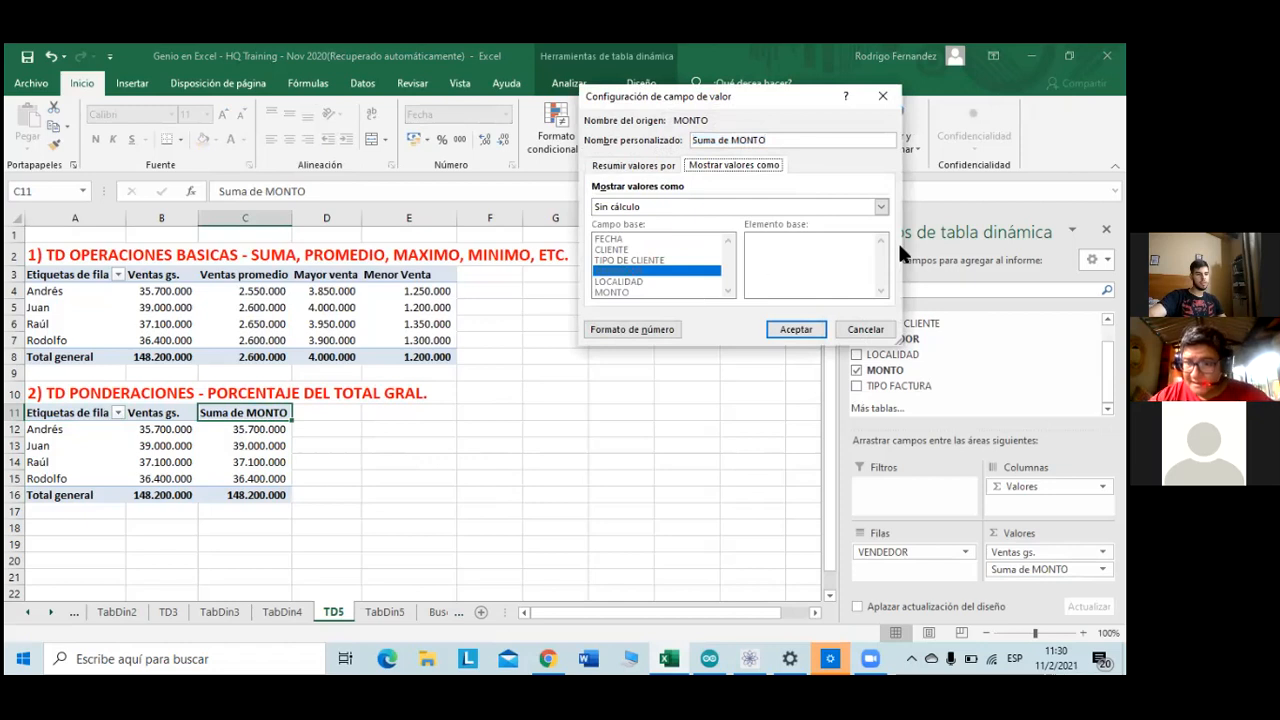
pyautogui.click(881, 207)
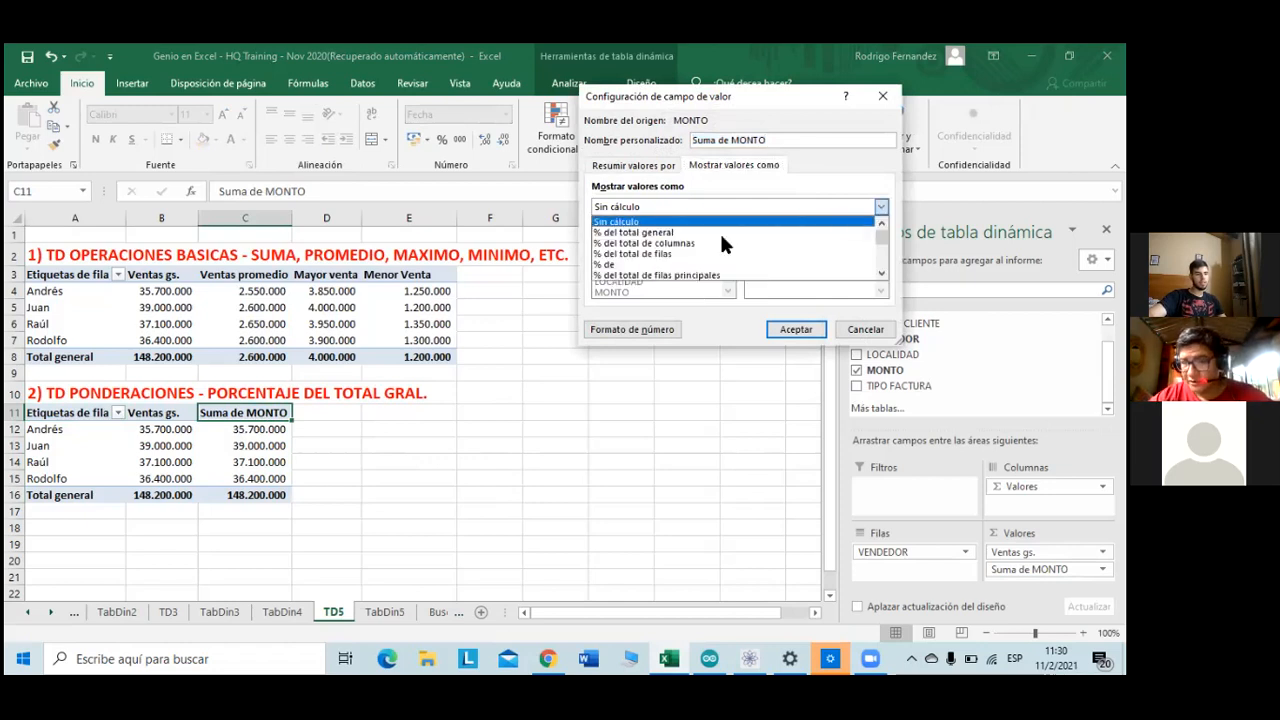
pyautogui.click(701, 240)
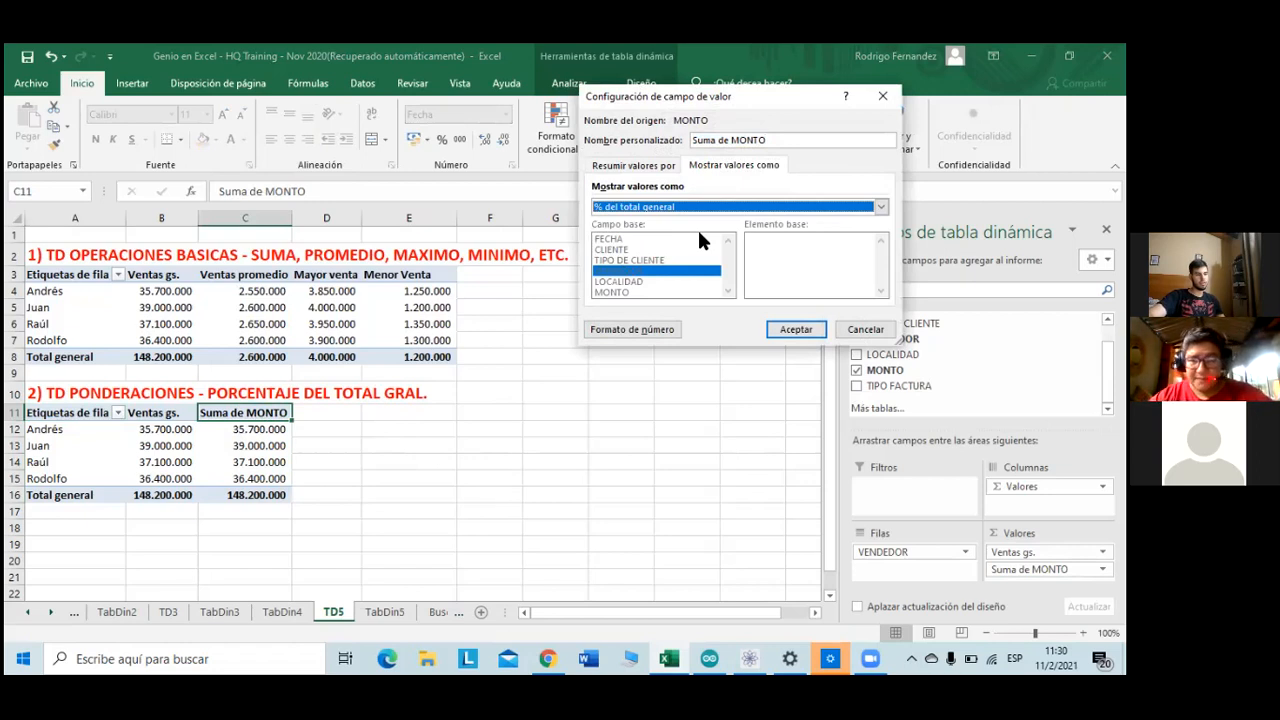
pyautogui.click(797, 329)
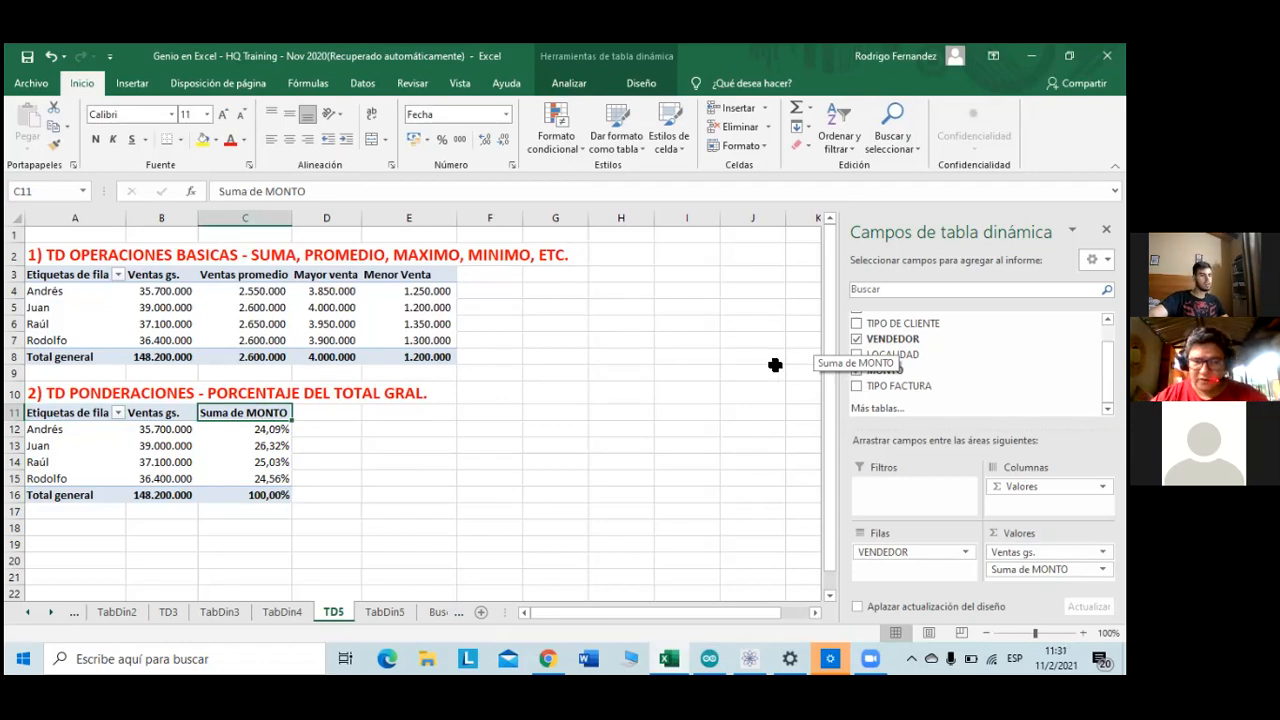
# - Add TIPO FACTURA to the rows of the lower pivot table and remove it again
pyautogui.click(856, 387)
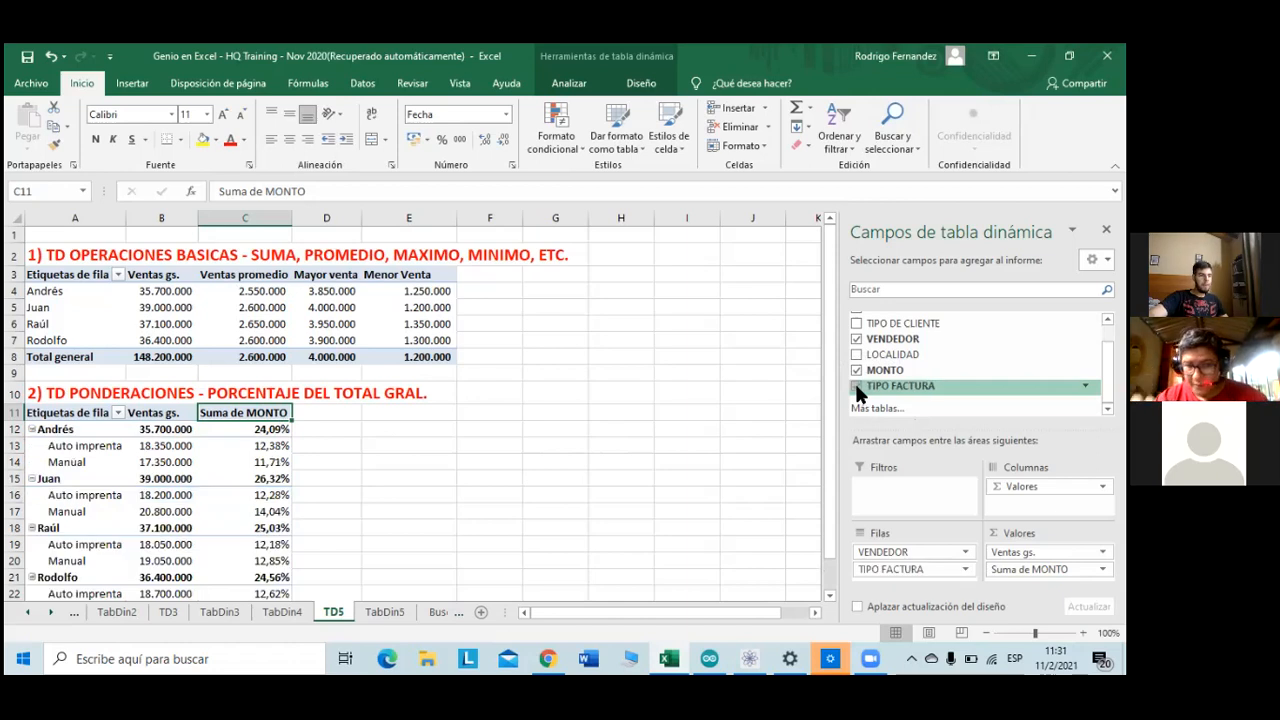
pyautogui.click(856, 388)
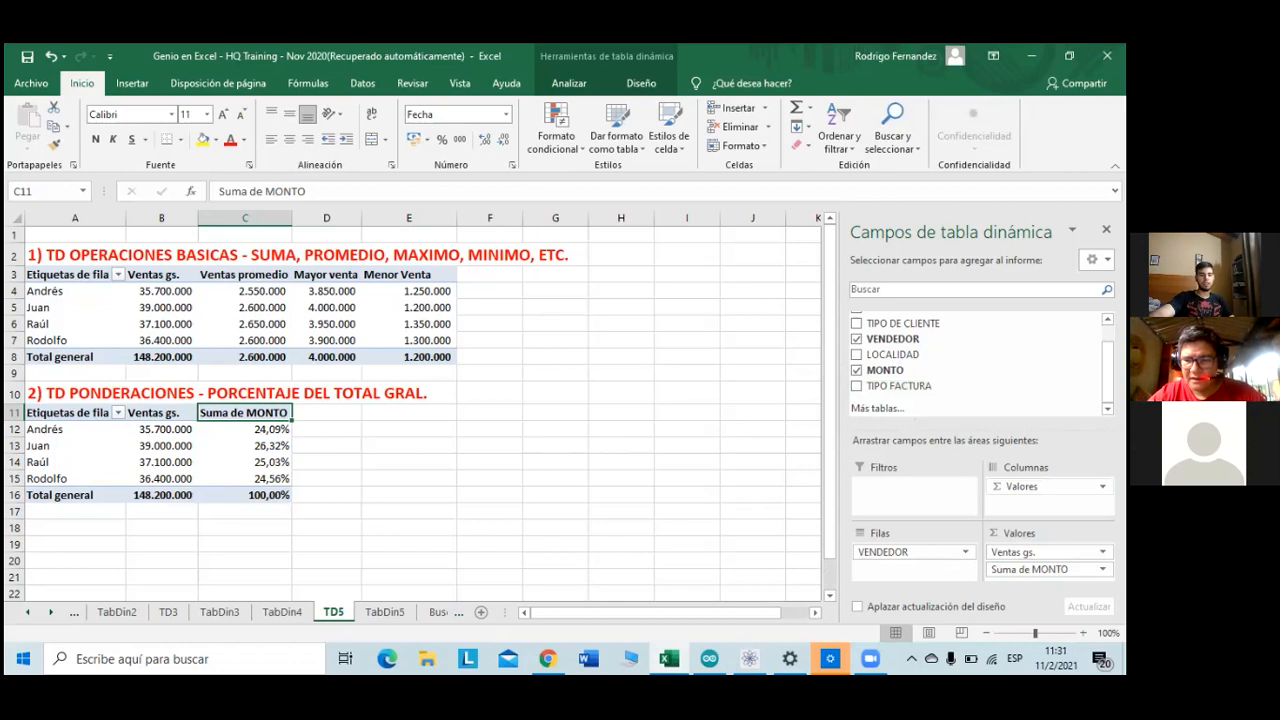
# - Move the Valores item of the lower pivot table from the columns to the rows, above VENDEDOR
pyautogui.moveTo(1048, 486); pyautogui.dragTo(896, 572)
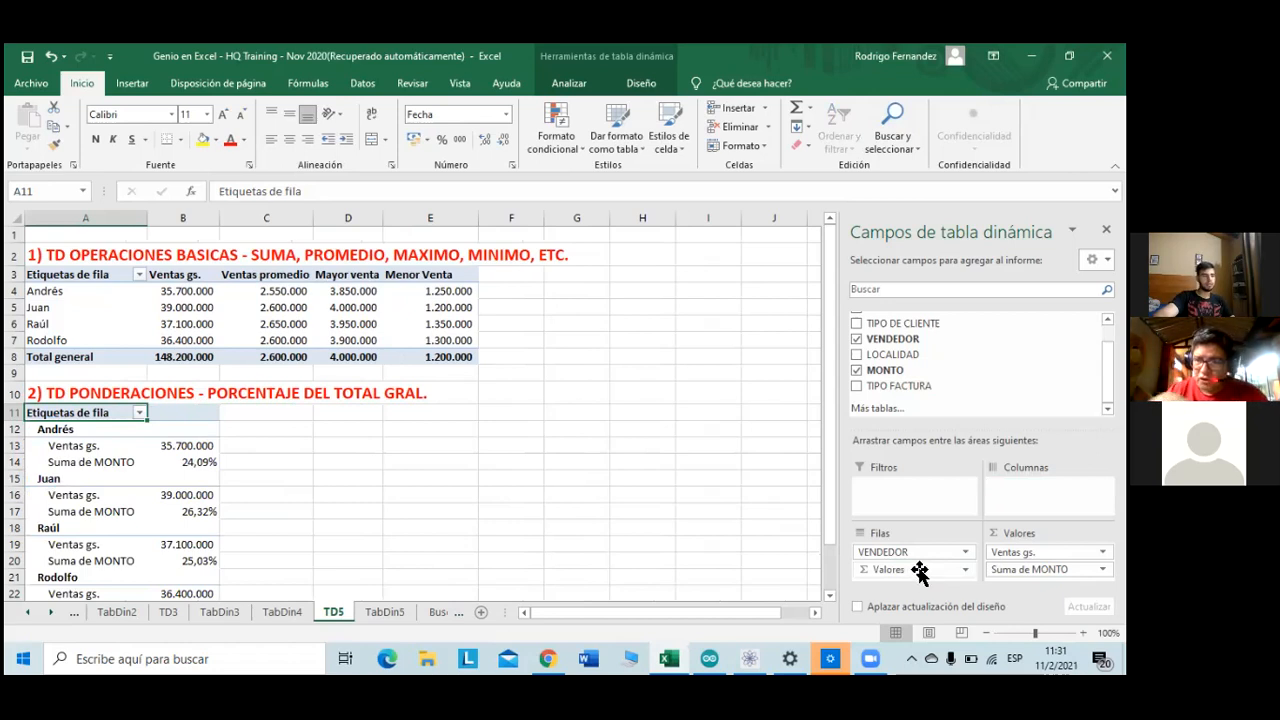
pyautogui.moveTo(918, 572); pyautogui.dragTo(940, 552)
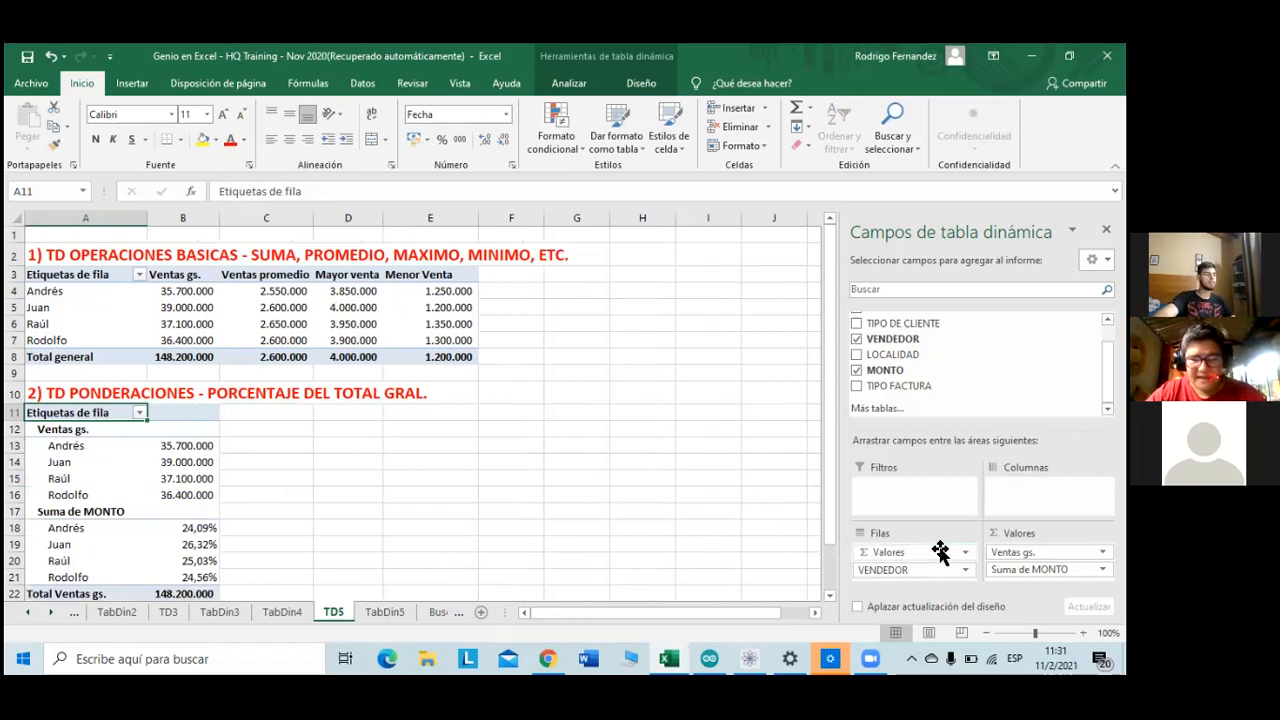
pyautogui.scroll(-2, 246, 471)
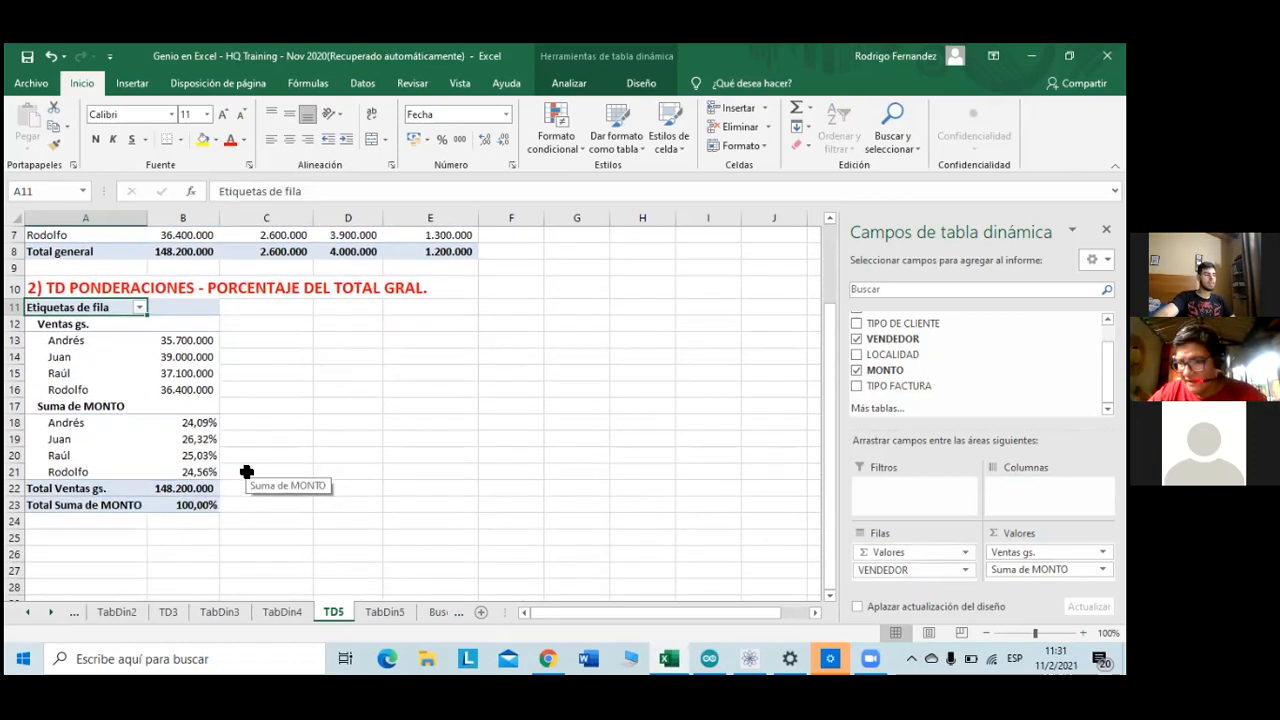
# - Lay out the lower pivot table with TIPO FACTURA in the columns and VENDEDOR in the rows beneath Valores
pyautogui.moveTo(919, 572); pyautogui.dragTo(1010, 486)
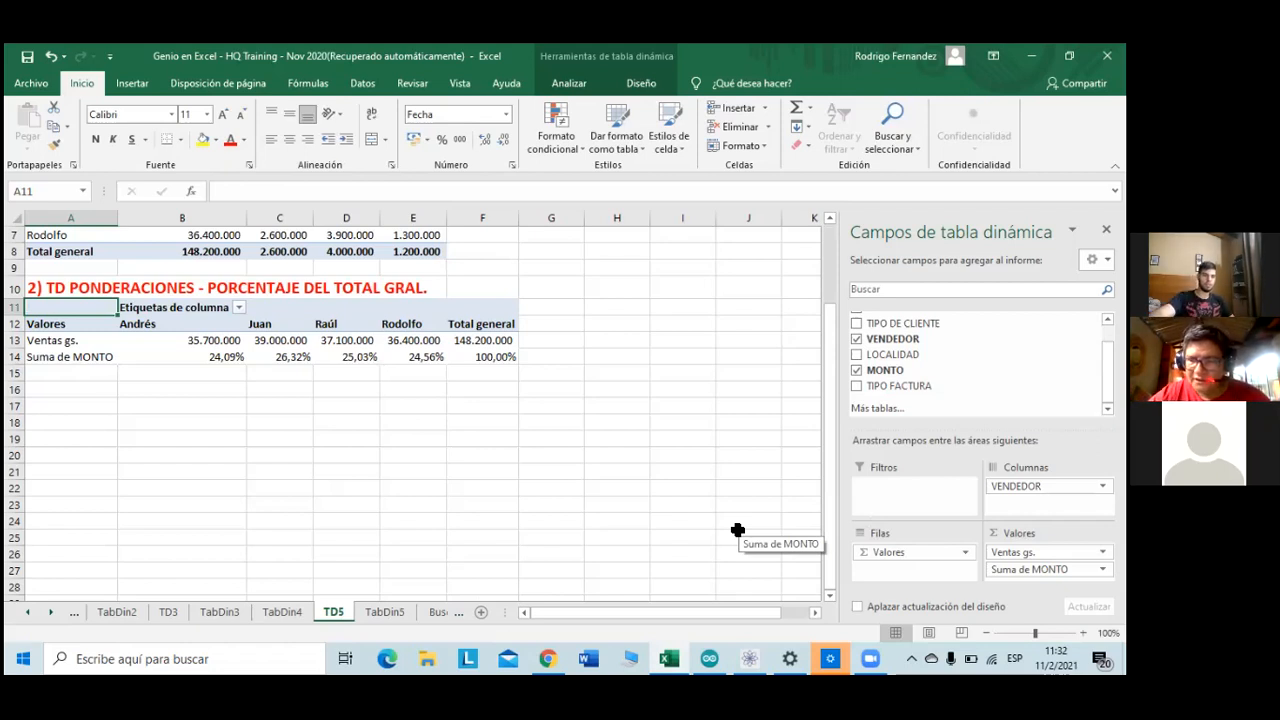
pyautogui.click(857, 386)
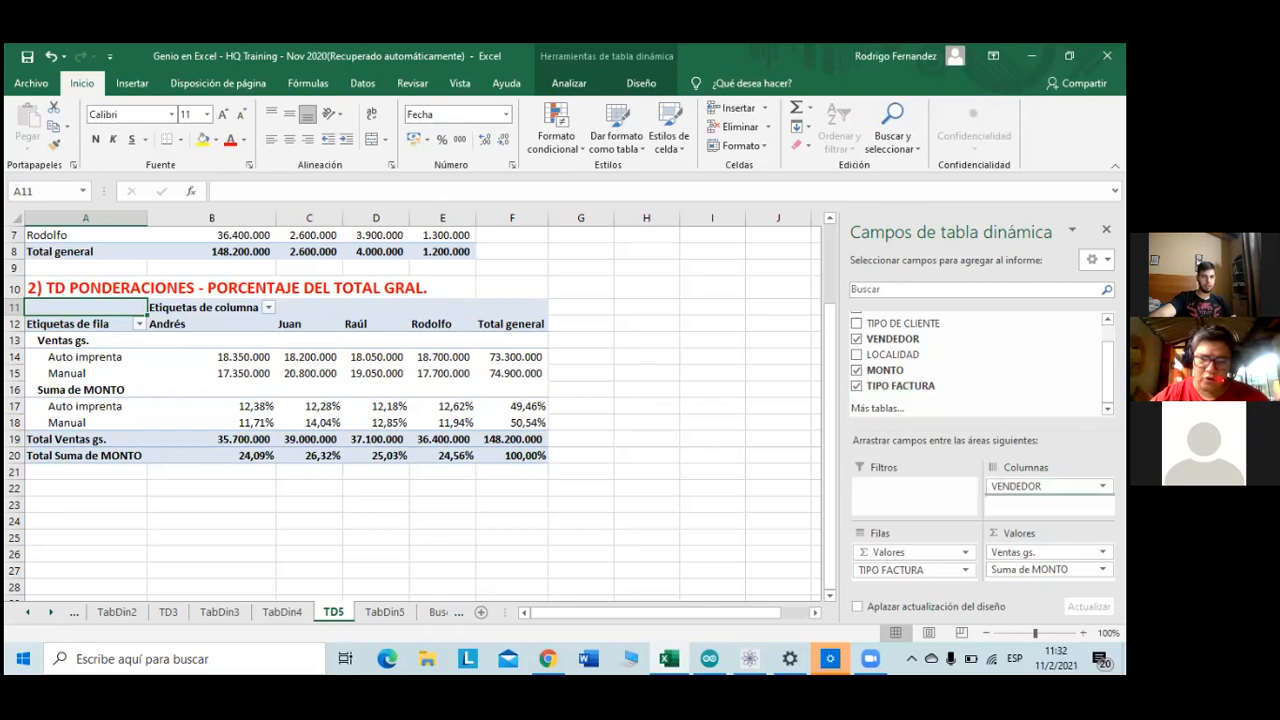
pyautogui.moveTo(915, 569); pyautogui.dragTo(1036, 497)
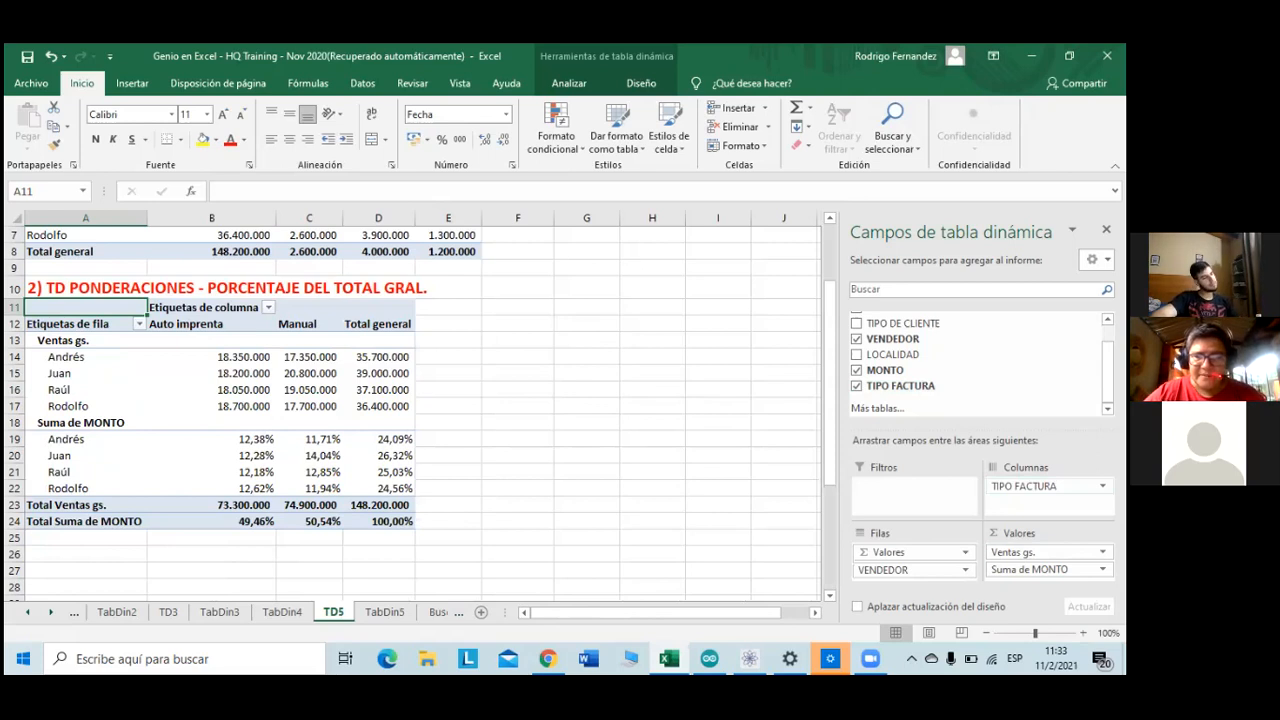
# - Examine each salesperson's Suma de MONTO percentages by invoice type, through to the total general column
pyautogui.press('Down')
pyautogui.press('Down')
pyautogui.press('Down')
pyautogui.press('Down')
pyautogui.press('Down')
pyautogui.press('Down')
pyautogui.press('Down')
pyautogui.press('Down')
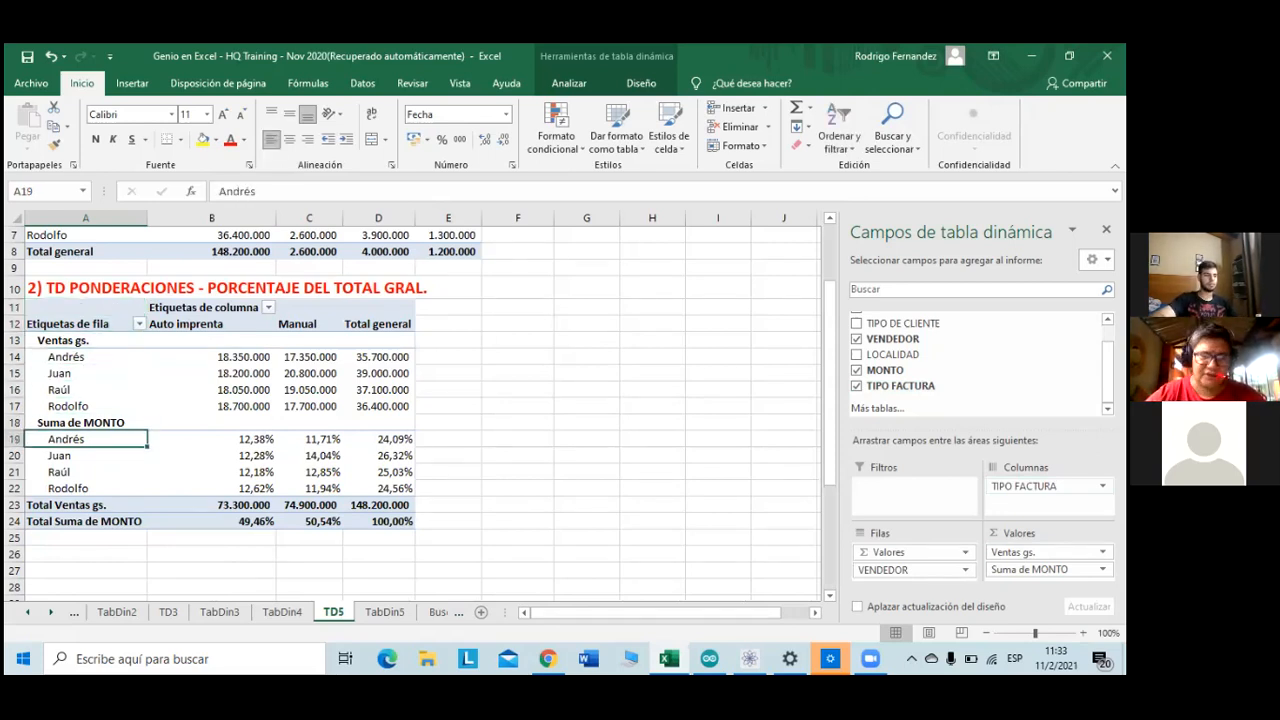
pyautogui.press('Right')
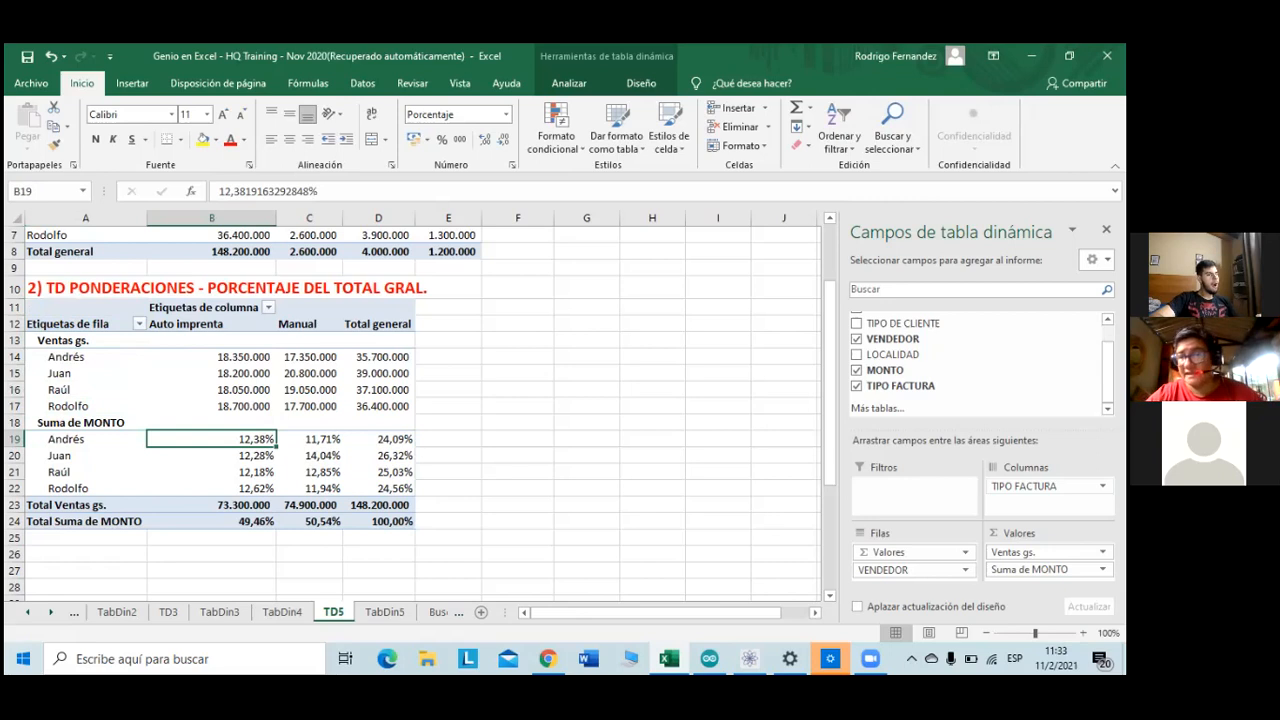
pyautogui.press('Down')
pyautogui.press('Down')
pyautogui.press('Down')
pyautogui.press('Down')
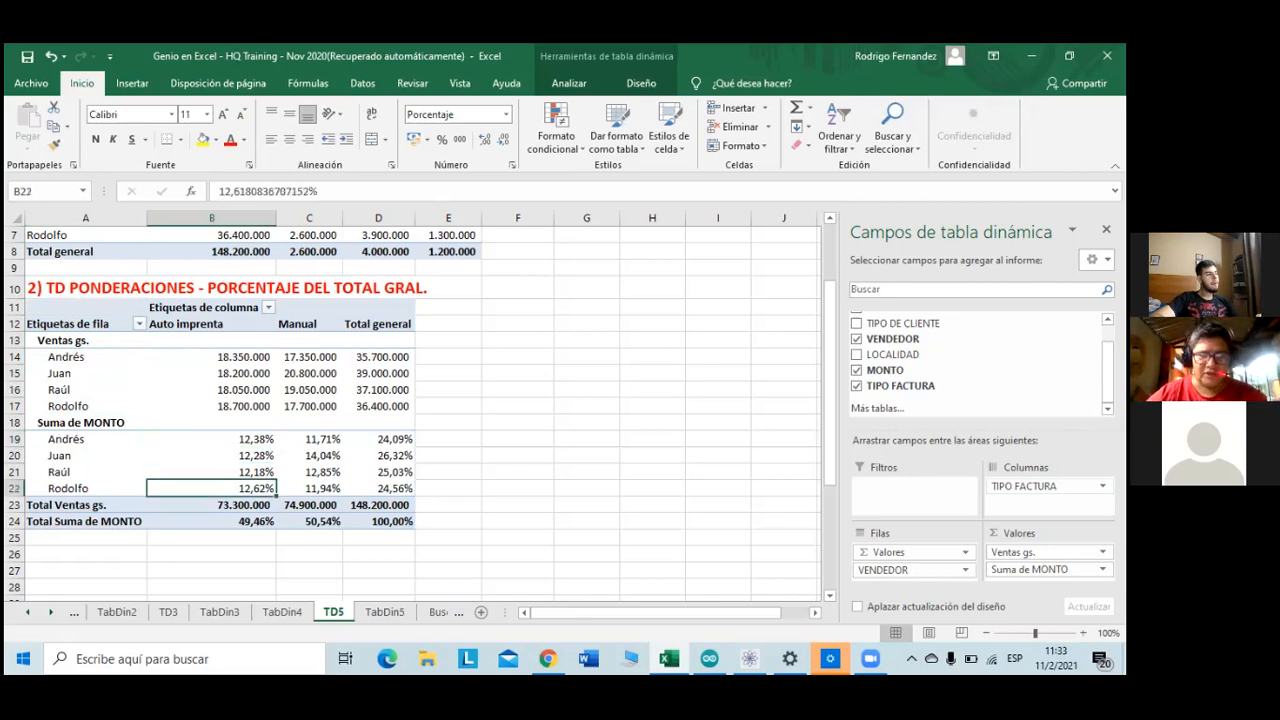
pyautogui.press('Right')
pyautogui.press('Right')
pyautogui.press('Right')
pyautogui.press('Left')
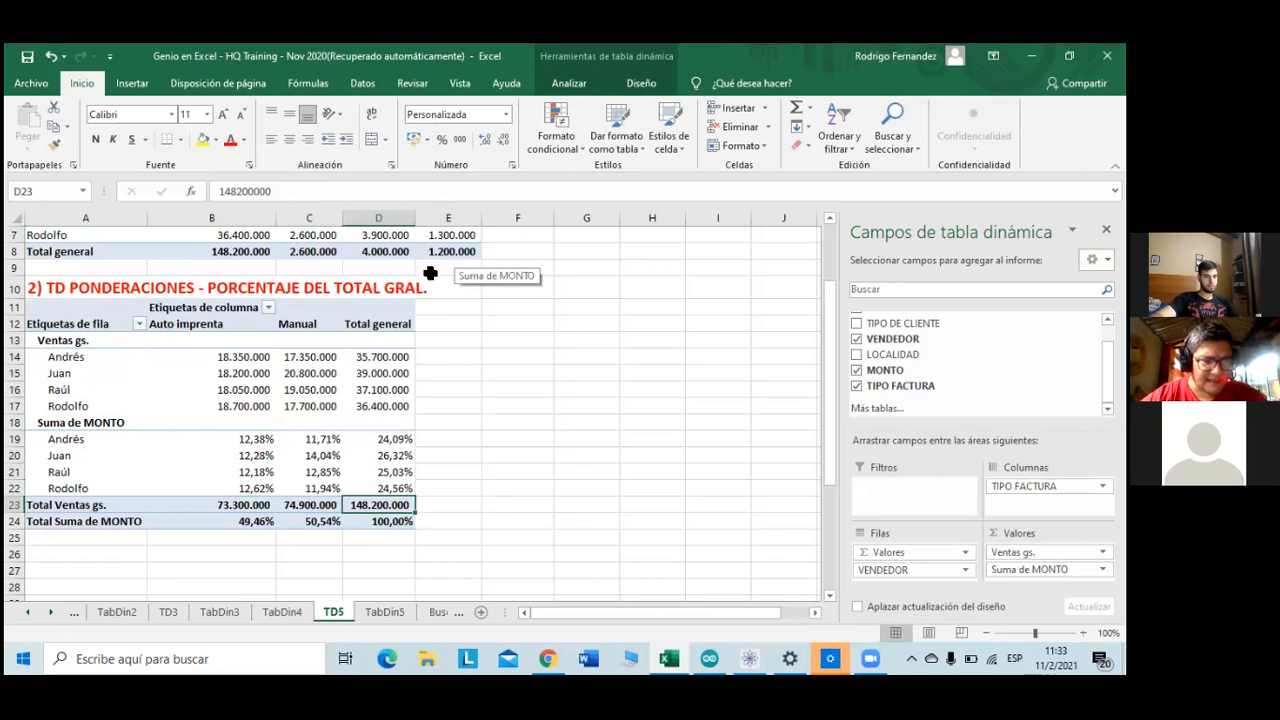
# - Check the sums of the Suma de MONTO percentages in B19:C22, the row totals in D19:D22 and the column totals in B24:C24
pyautogui.click(185, 439)
pyautogui.moveTo(243, 460); pyautogui.dragTo(336, 497)
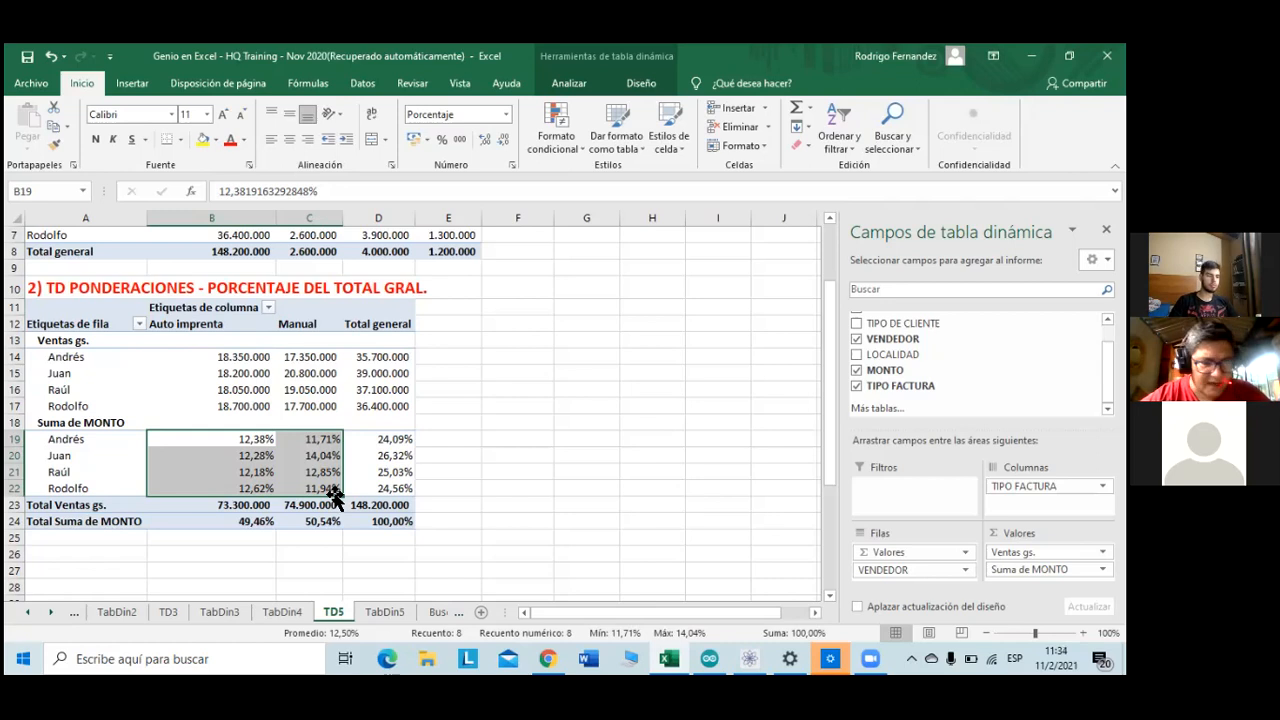
pyautogui.moveTo(400, 442); pyautogui.dragTo(404, 482)
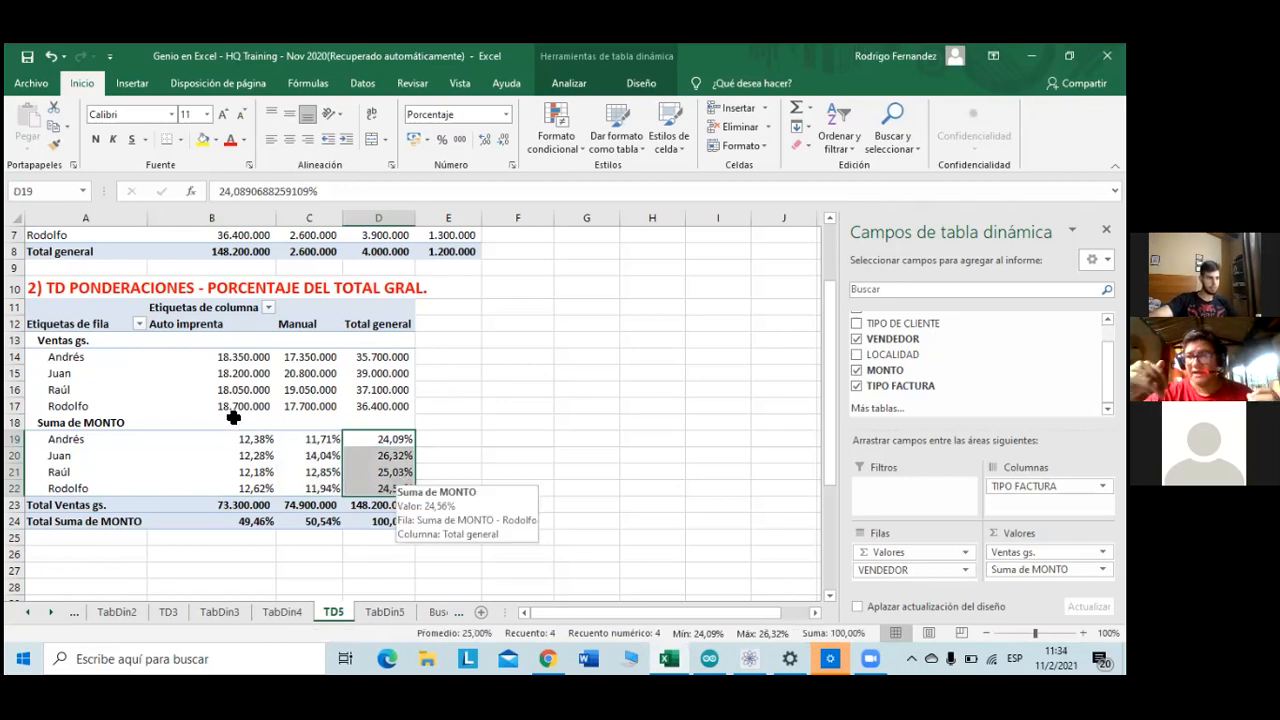
pyautogui.moveTo(240, 424); pyautogui.dragTo(365, 485)
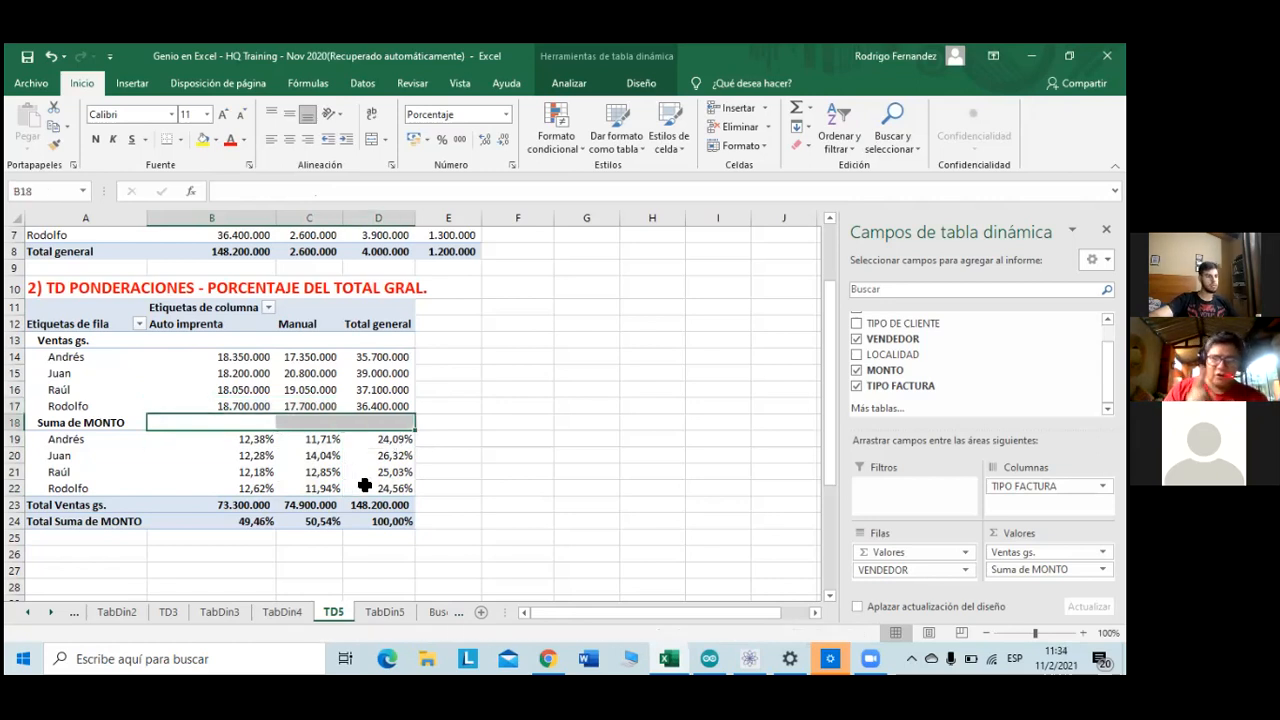
pyautogui.click(365, 485)
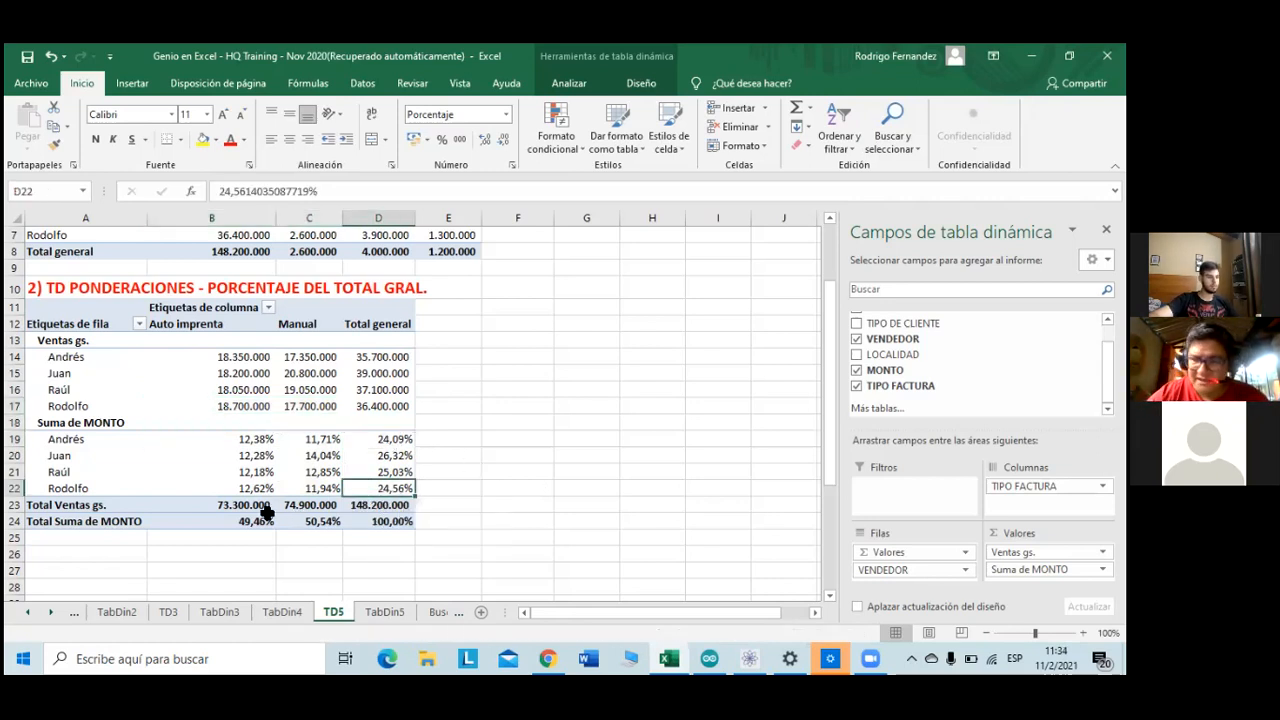
pyautogui.moveTo(262, 519); pyautogui.dragTo(314, 516)
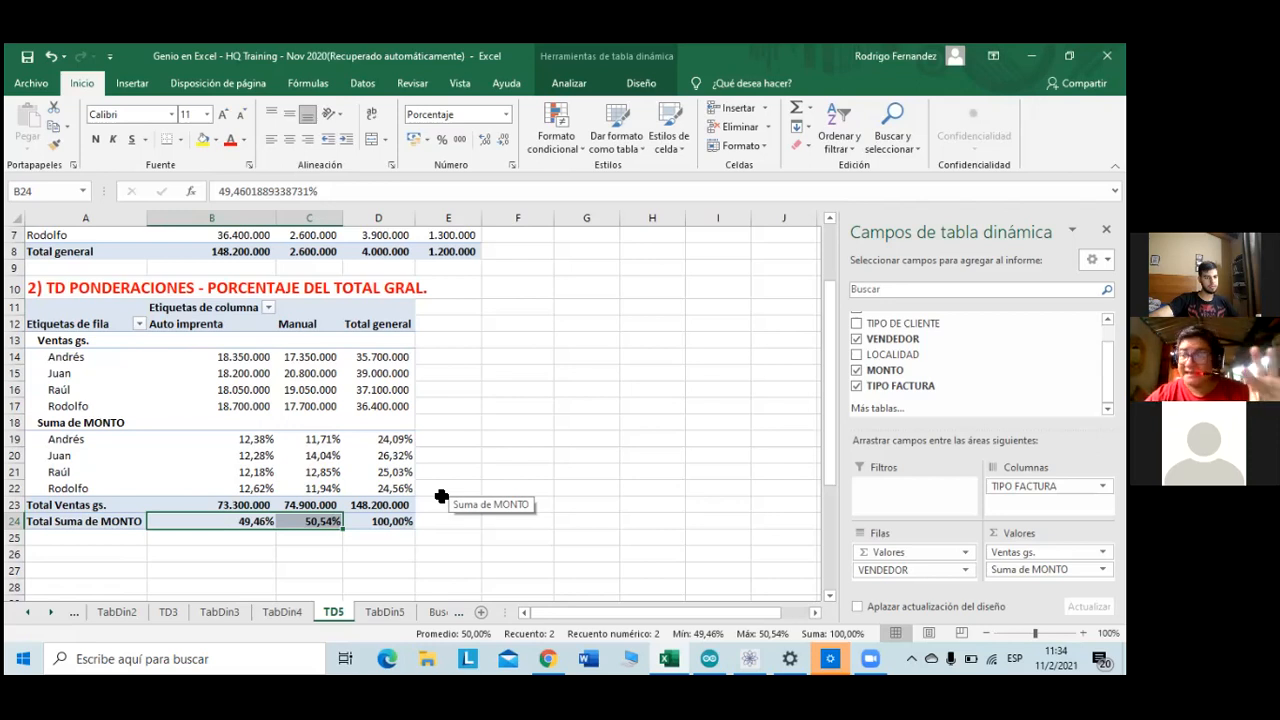
pyautogui.moveTo(260, 515)
pyautogui.mouseDown()
pyautogui.moveTo(271, 512)
pyautogui.moveTo(257, 522)
pyautogui.mouseUp()
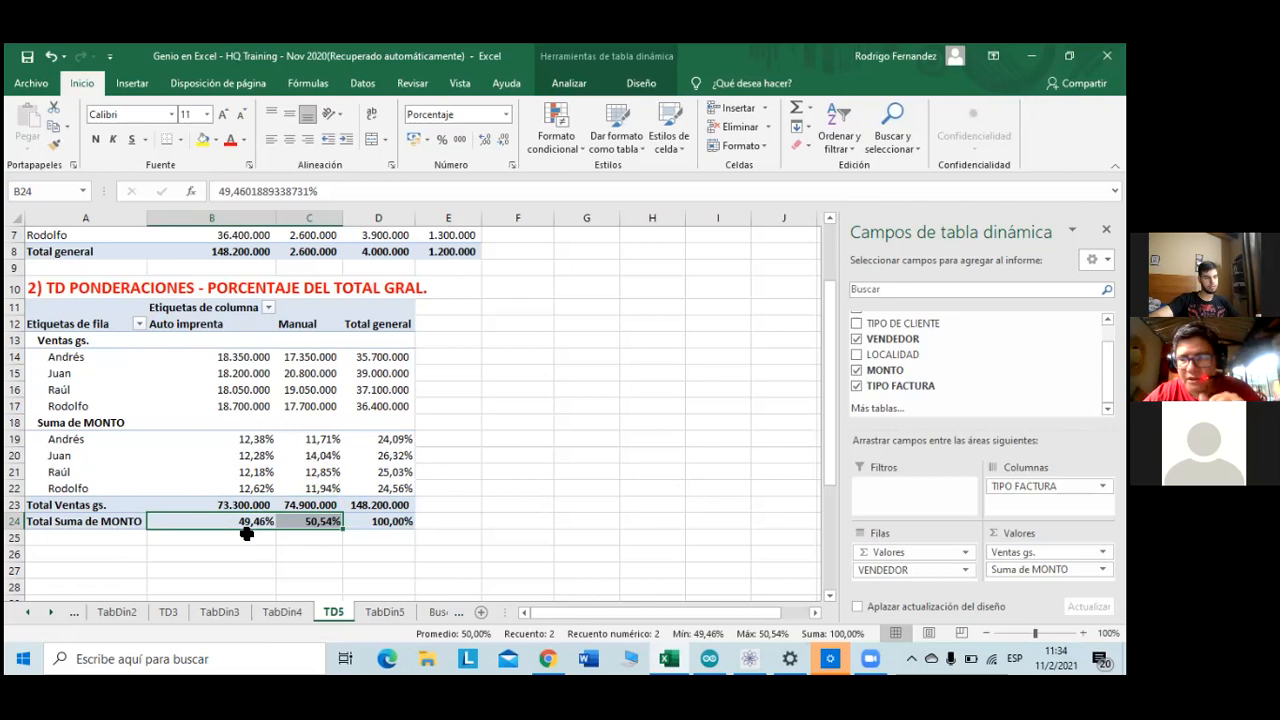
pyautogui.click(246, 535)
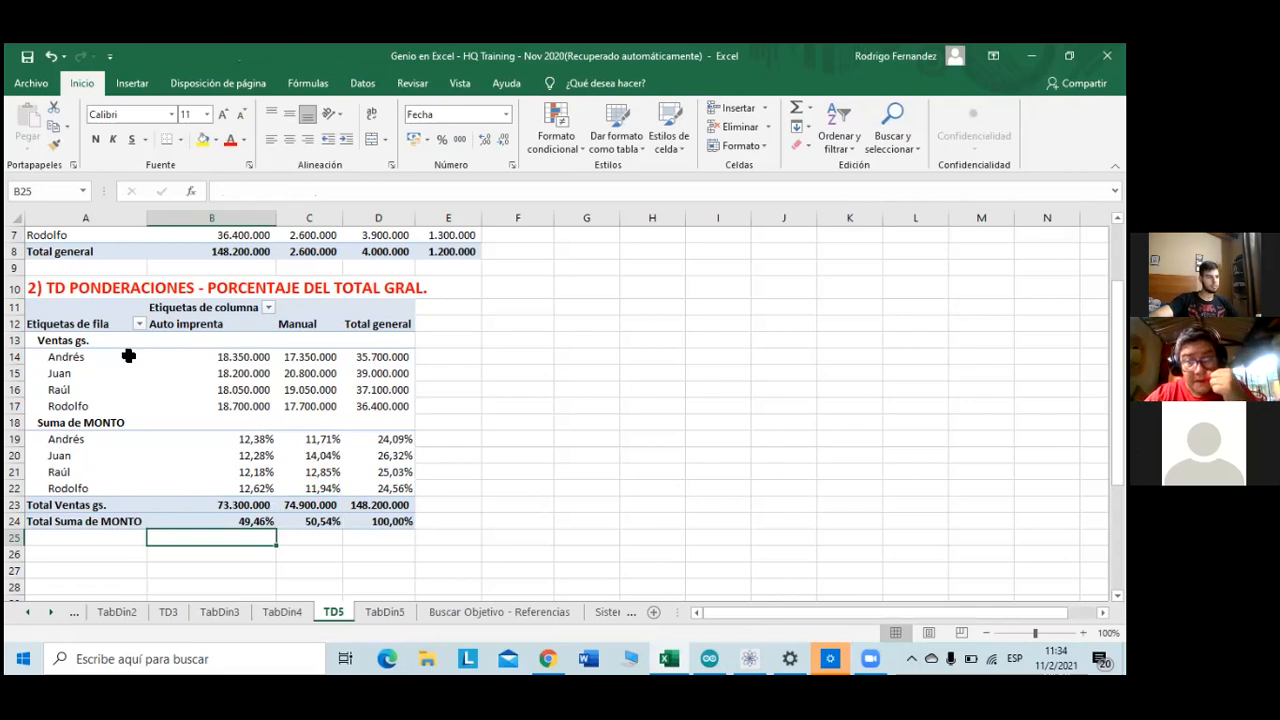
# - Copy the second title and its pivot table, A10:D24, and paste them at A26
pyautogui.moveTo(40, 287); pyautogui.dragTo(374, 521)
pyautogui.hotkey('ctrl', 'c')
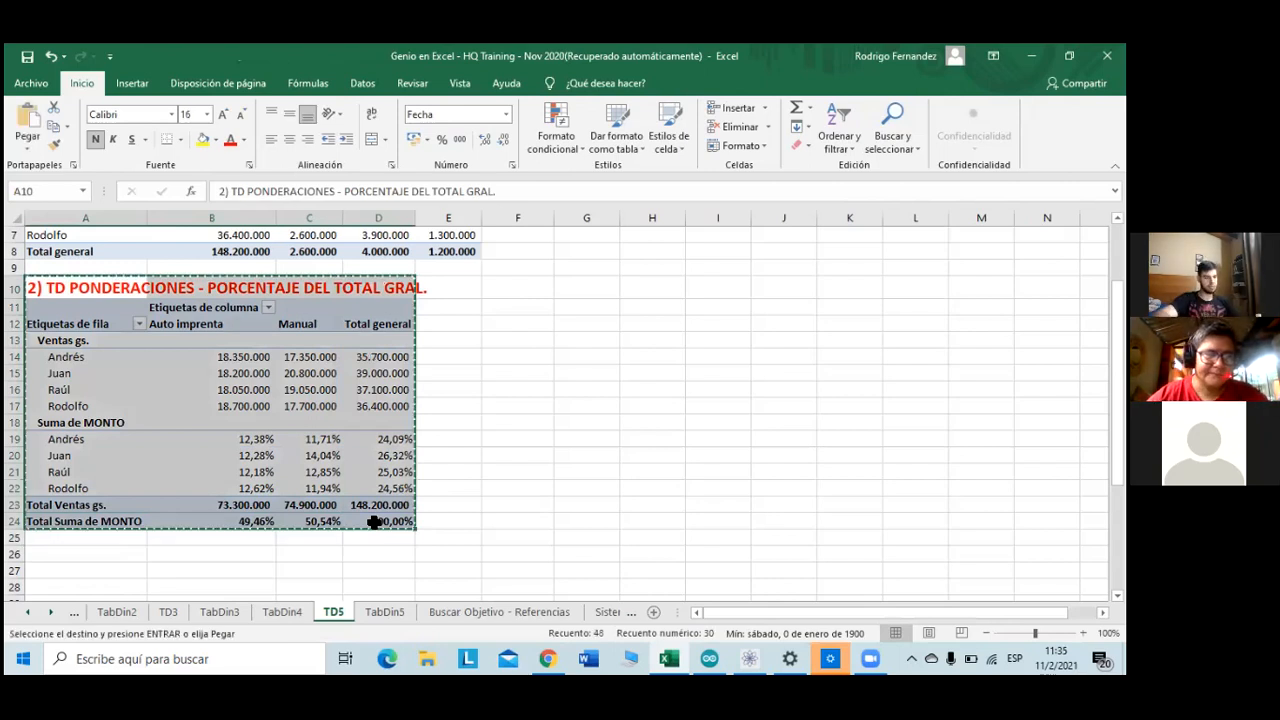
pyautogui.press('Down')
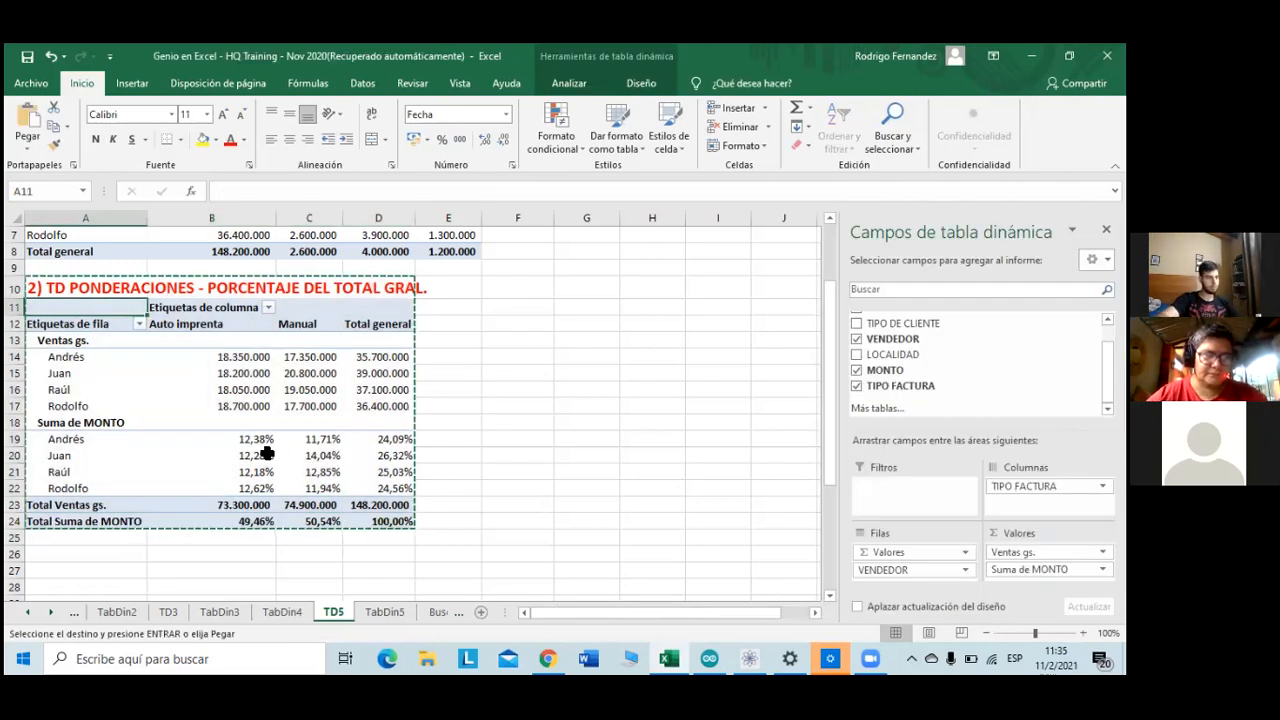
pyautogui.scroll(-1, 82, 505)
pyautogui.click(82, 507)
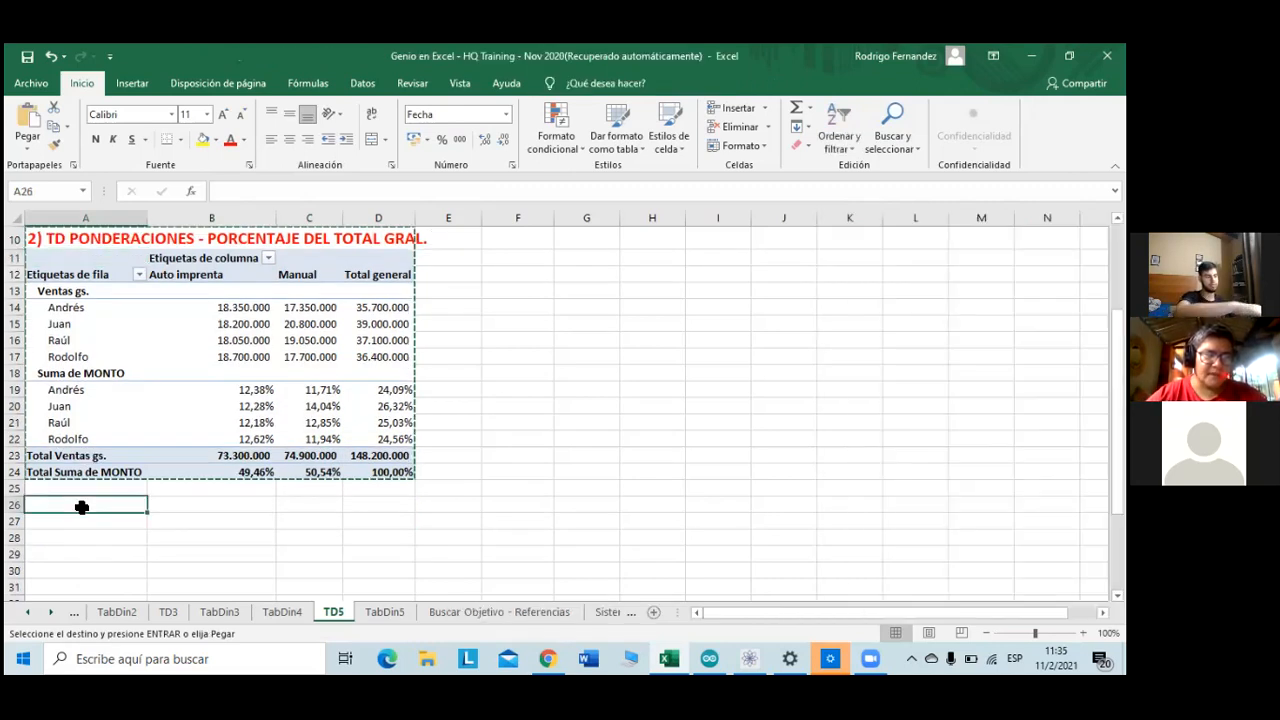
pyautogui.hotkey('ctrl', 'v')
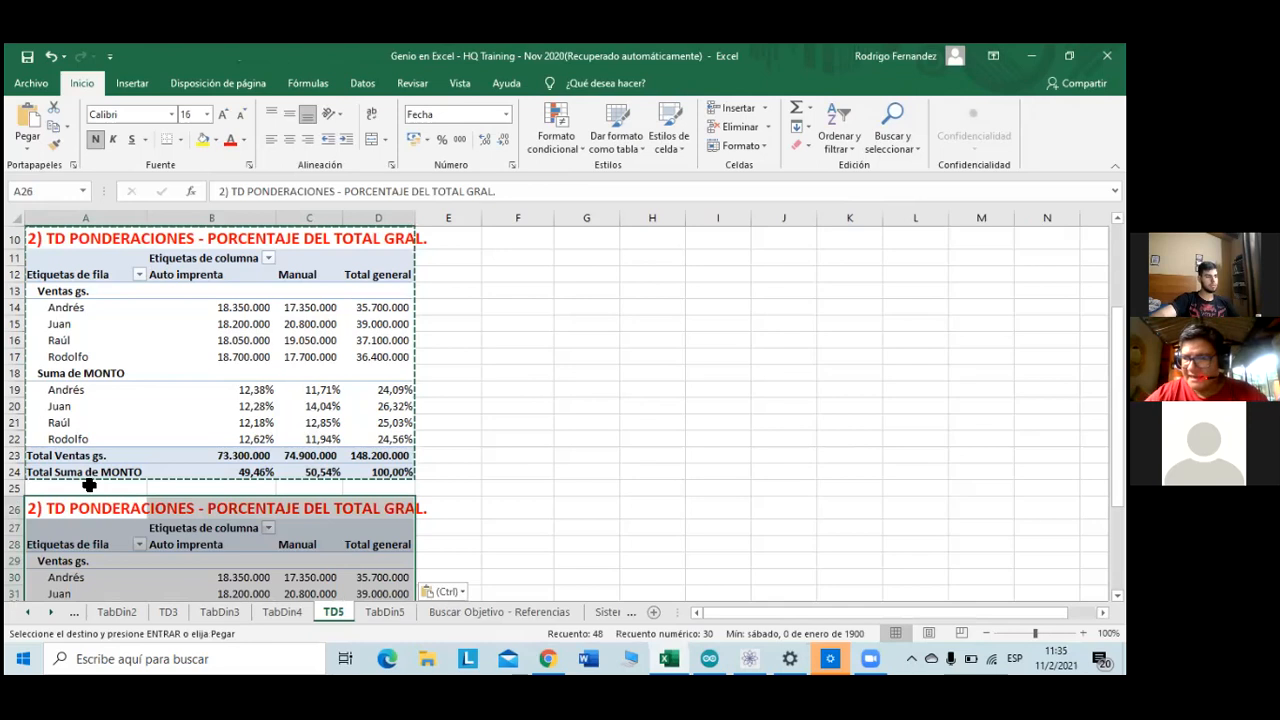
# - Renumber the copied title in A26 so it begins with 3) above the pasted pivot table
pyautogui.scroll(-1, 90, 482)
pyautogui.scroll(-2, 103, 474)
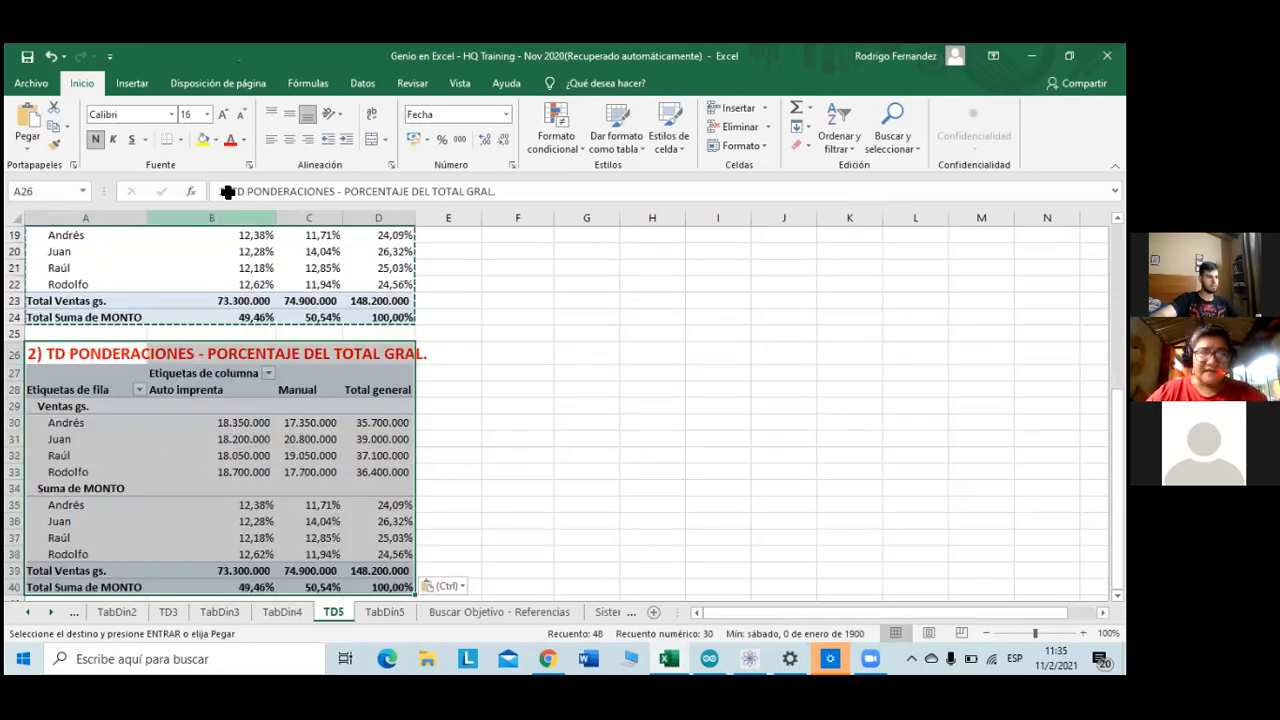
pyautogui.click(178, 380)
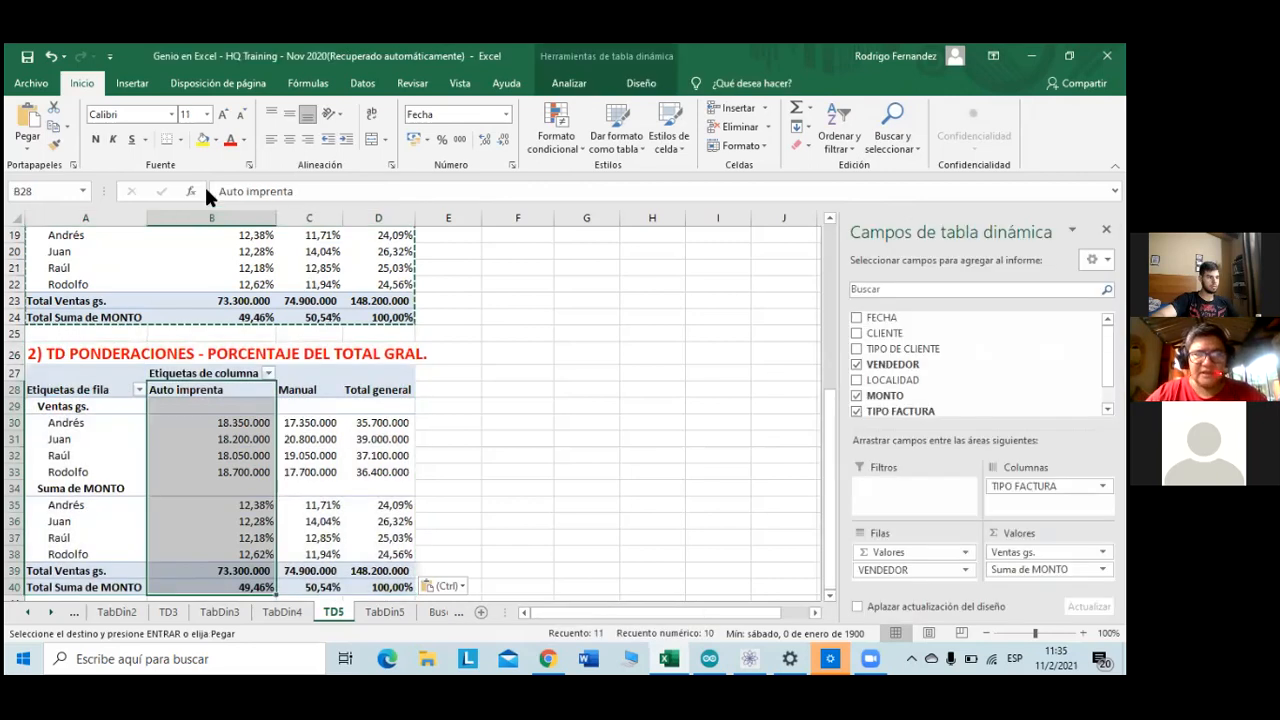
pyautogui.click(100, 354)
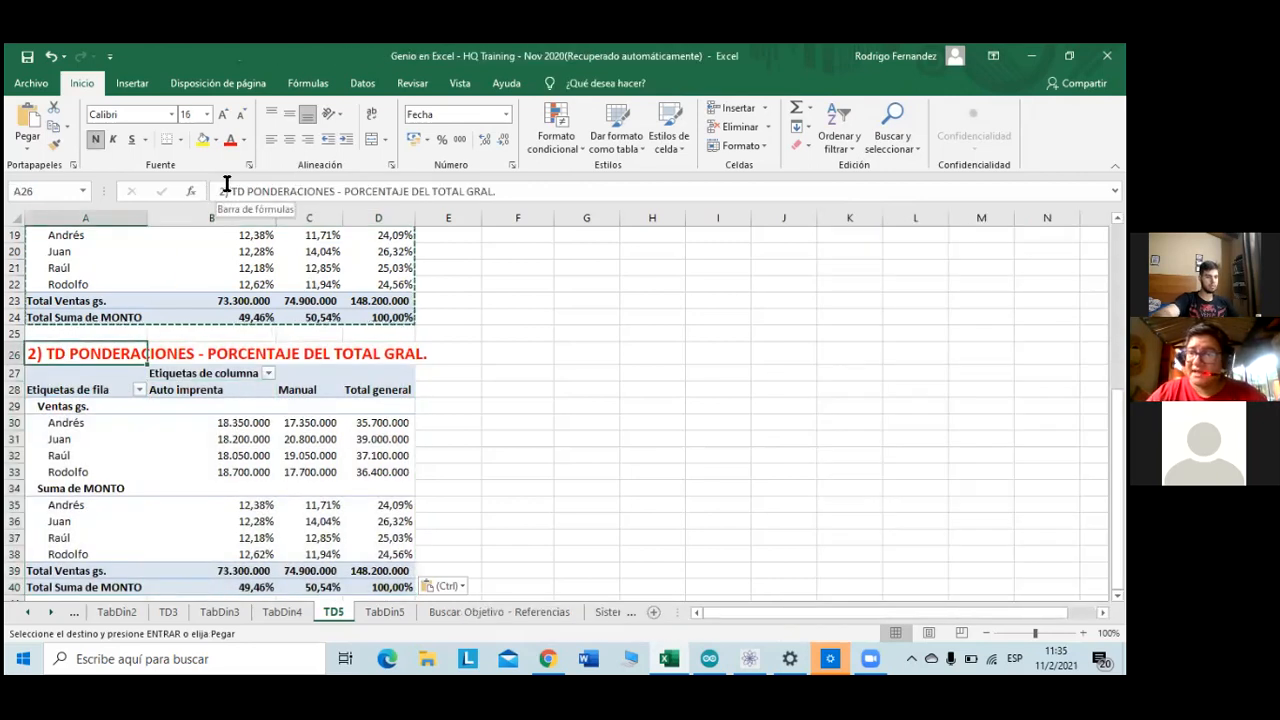
pyautogui.click(227, 184)
pyautogui.write('3')
# - Reword the end of the title in A26 so it reads "3) TD PONDERACIONES - PORCENTAJE DE LA COLUMNA."
pyautogui.hotkey('ctrl', 'Right')
pyautogui.hotkey('ctrl', 'Right')
pyautogui.hotkey('ctrl', 'Right')
pyautogui.hotkey('ctrl', 'Right')
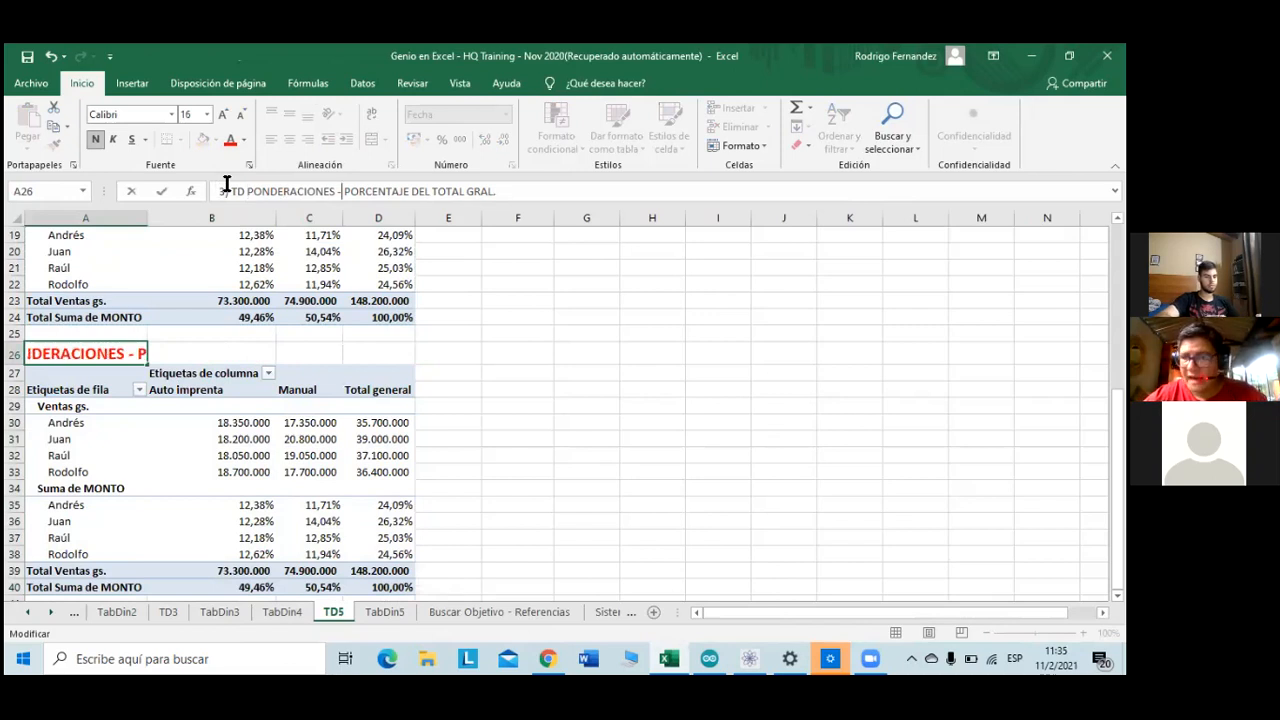
pyautogui.hotkey('ctrl', 'Right')
pyautogui.press('Right')
pyautogui.press('Right')
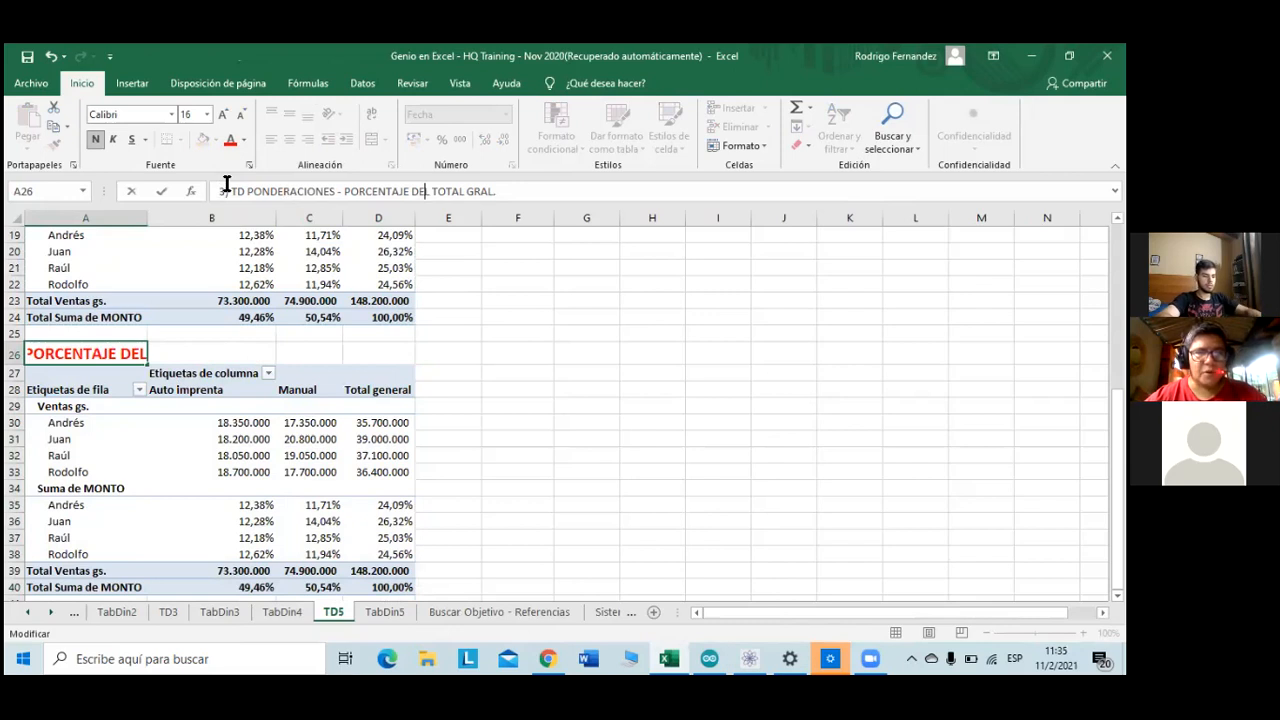
pyautogui.write('LA C')
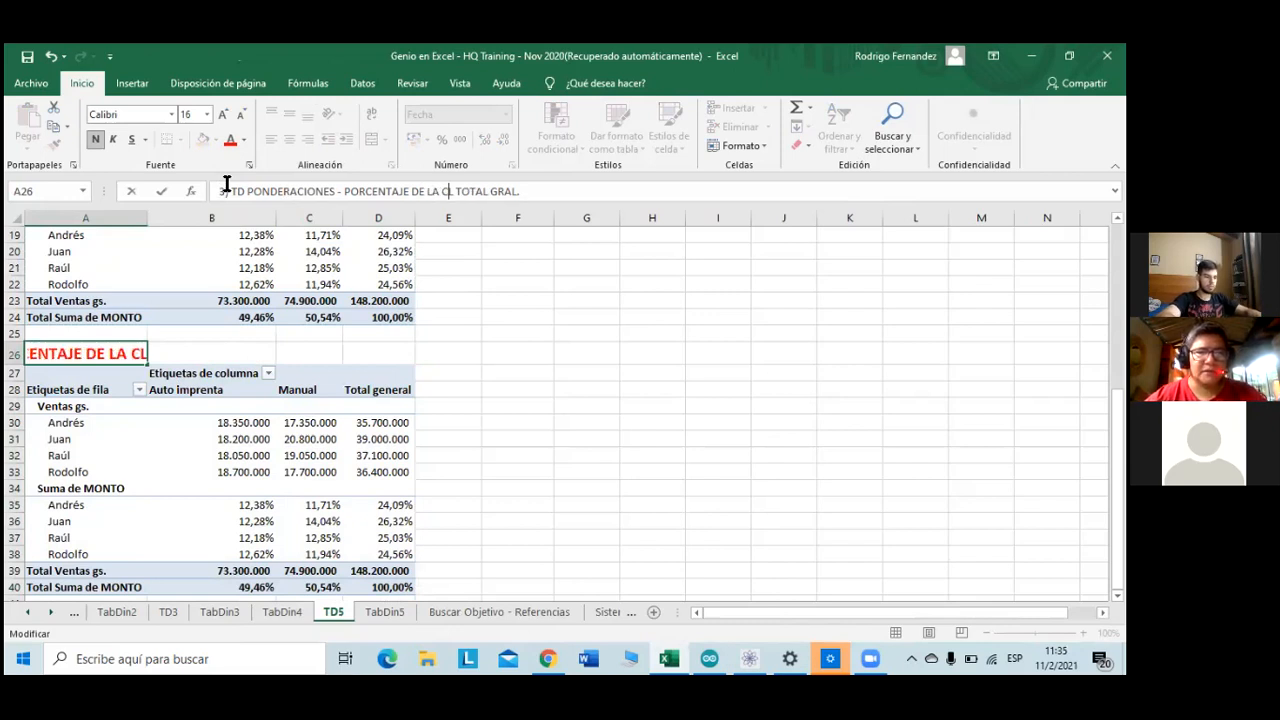
pyautogui.write('OLUMNA')
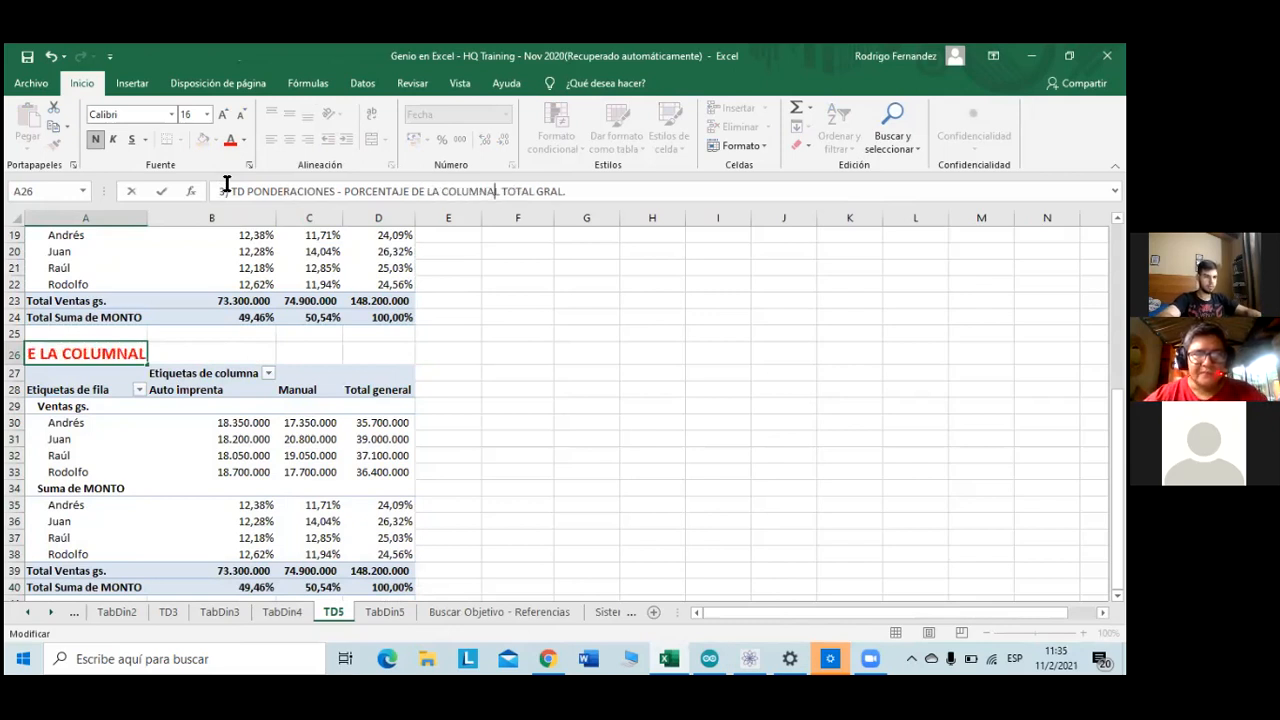
pyautogui.press('Delete')
pyautogui.press('Delete')
pyautogui.press('Delete')
pyautogui.press('Delete')
pyautogui.press('Delete')
pyautogui.press('Delete')
pyautogui.press('Delete')
pyautogui.press('Delete')
pyautogui.press('Delete')
pyautogui.press('Delete')
pyautogui.press('Delete')
pyautogui.press('Delete')
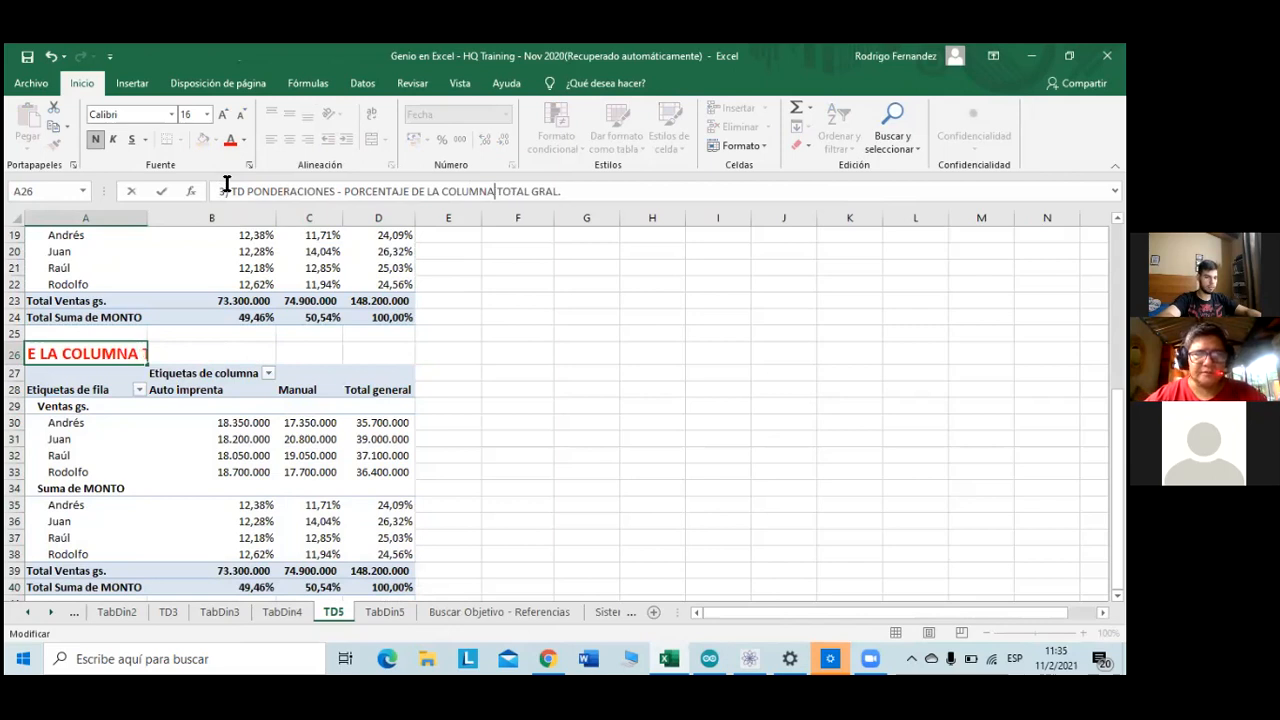
pyautogui.press('Delete')
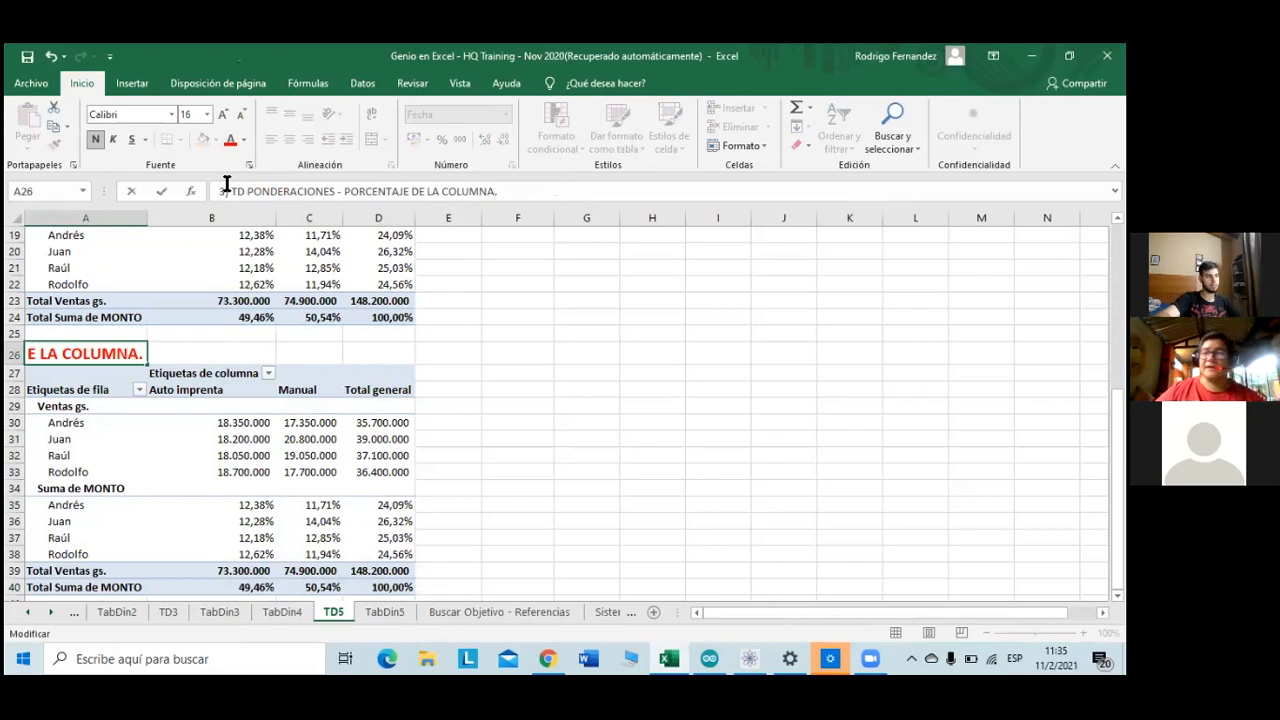
pyautogui.press('Return')
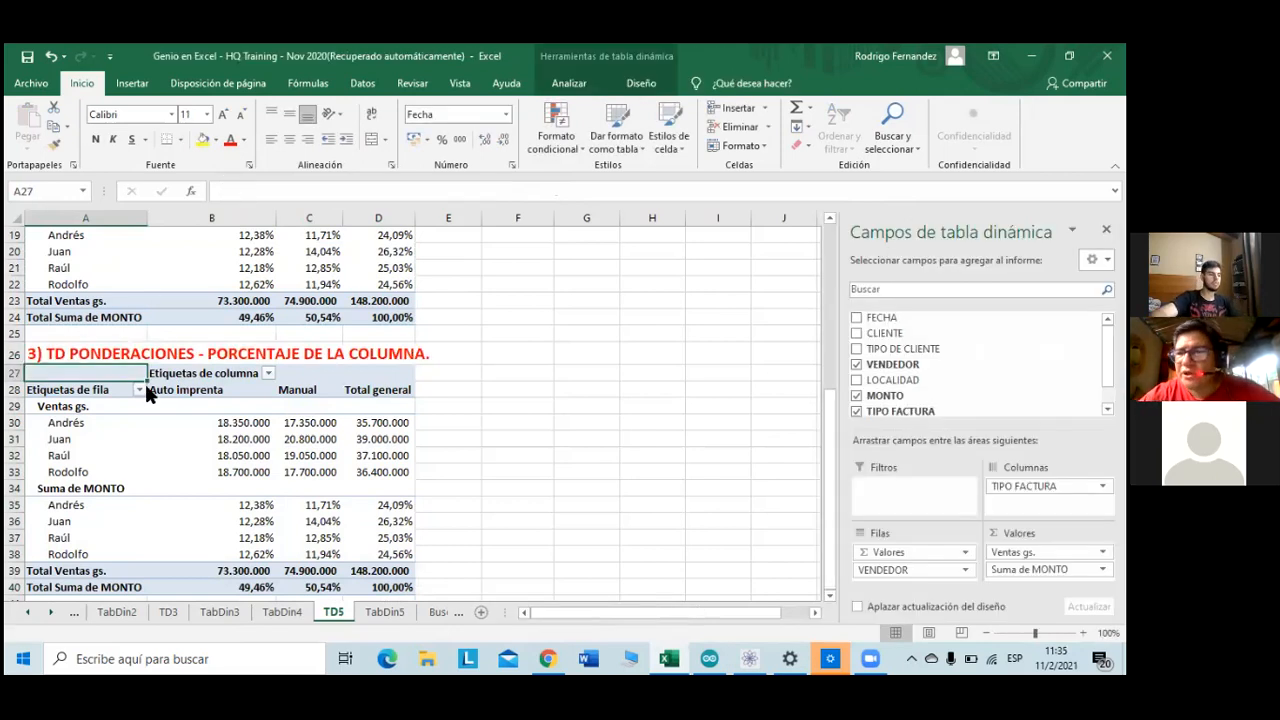
# - Compare the Ventas gs. and Suma de MONTO sections of the second and third pivot tables
pyautogui.click(160, 434)
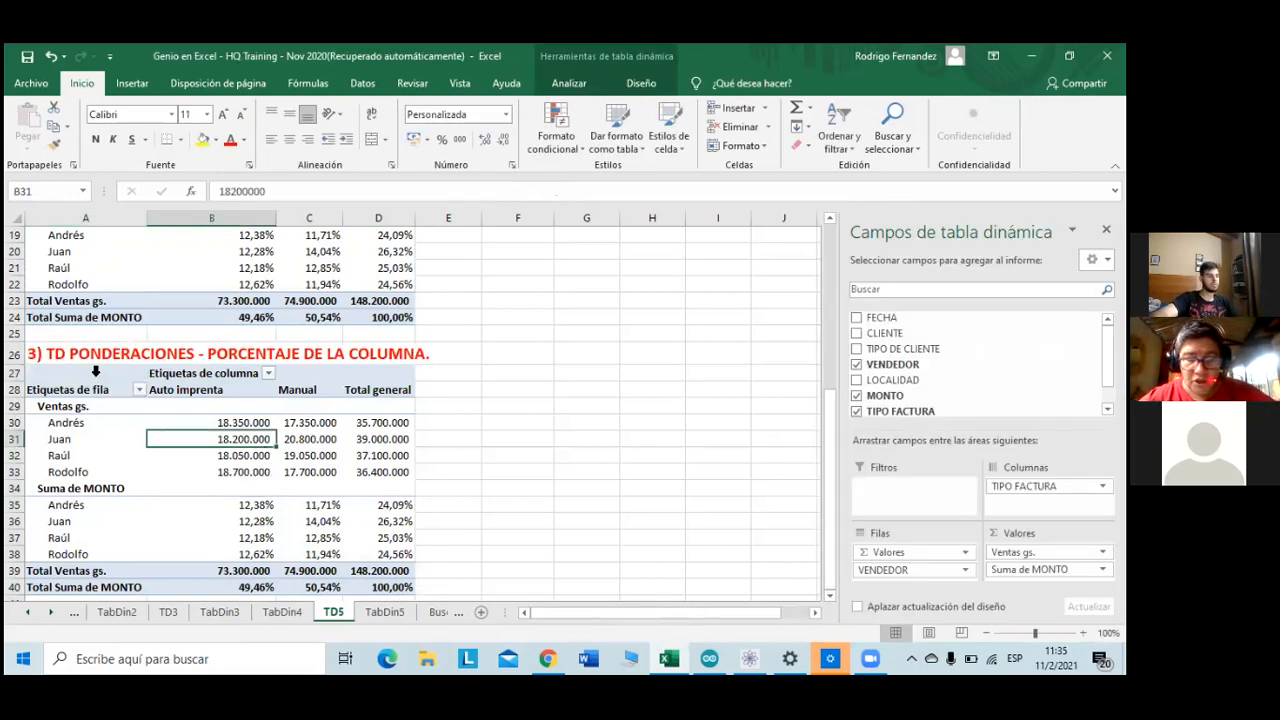
pyautogui.click(130, 386)
pyautogui.click(145, 410)
pyautogui.scroll(4, 150, 390)
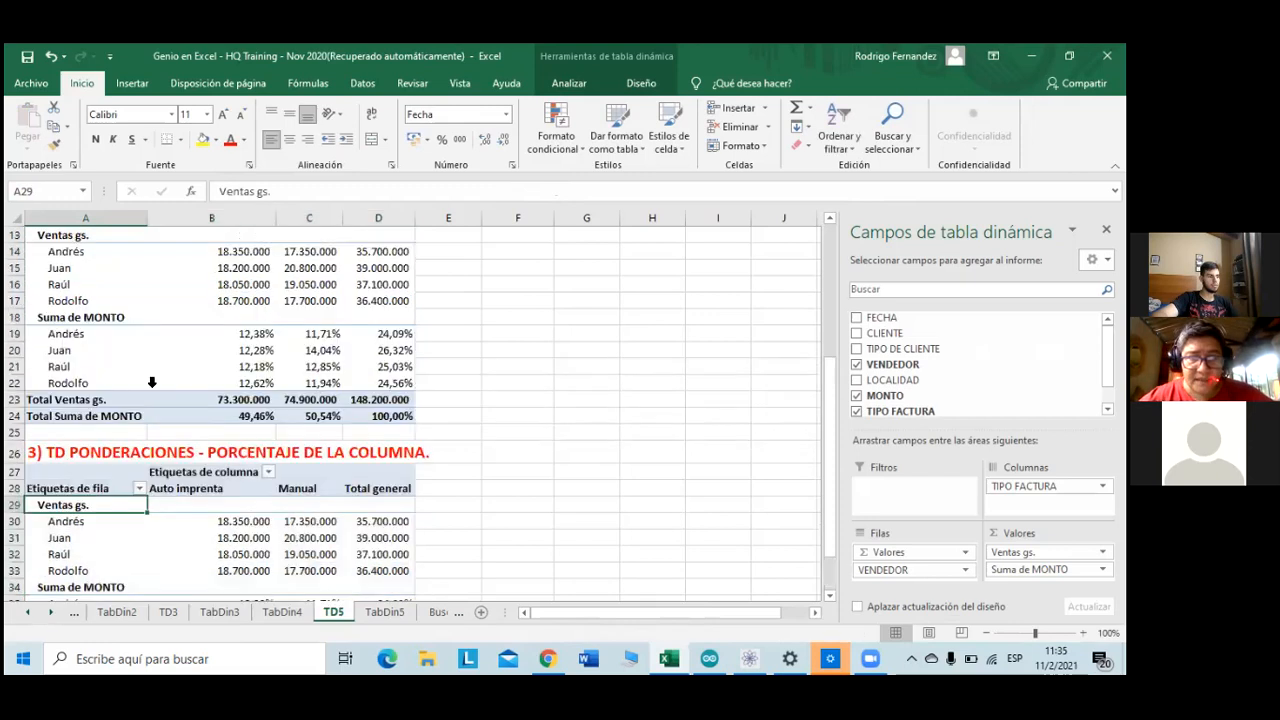
pyautogui.scroll(-5, 152, 382)
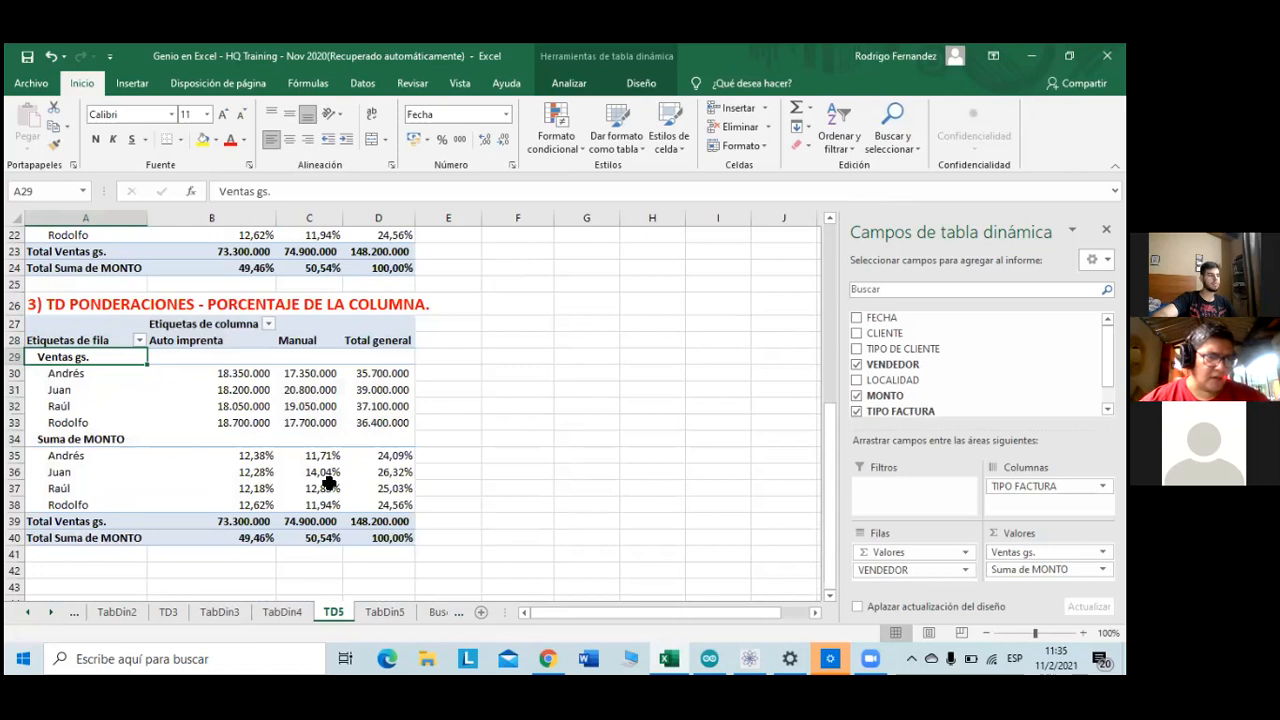
pyautogui.click(91, 441)
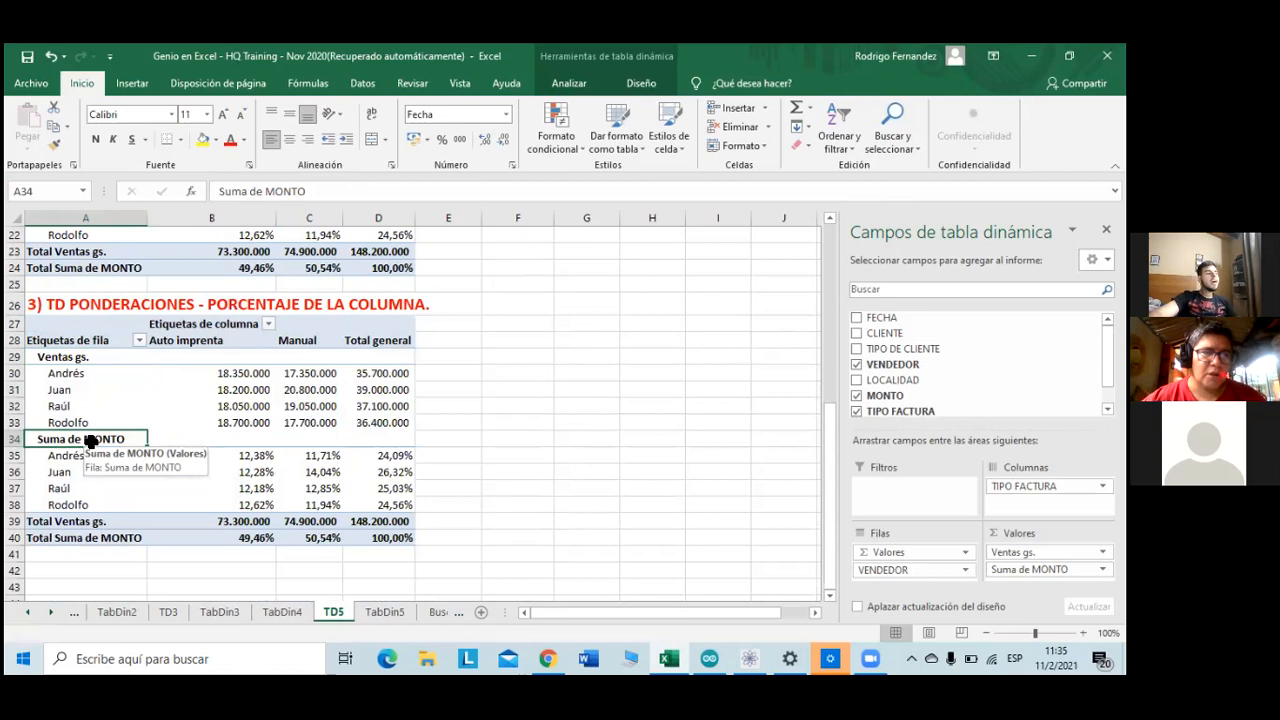
pyautogui.scroll(3, 91, 441)
pyautogui.scroll(4, 91, 441)
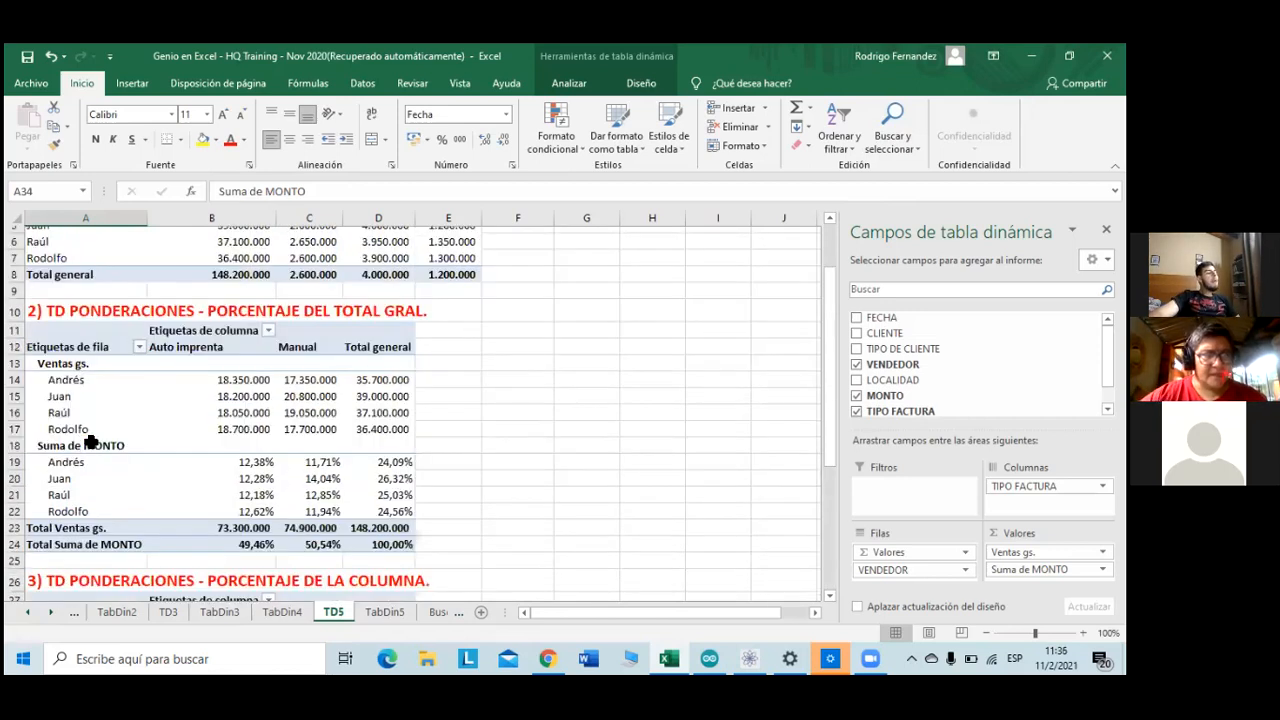
pyautogui.scroll(-2, 91, 441)
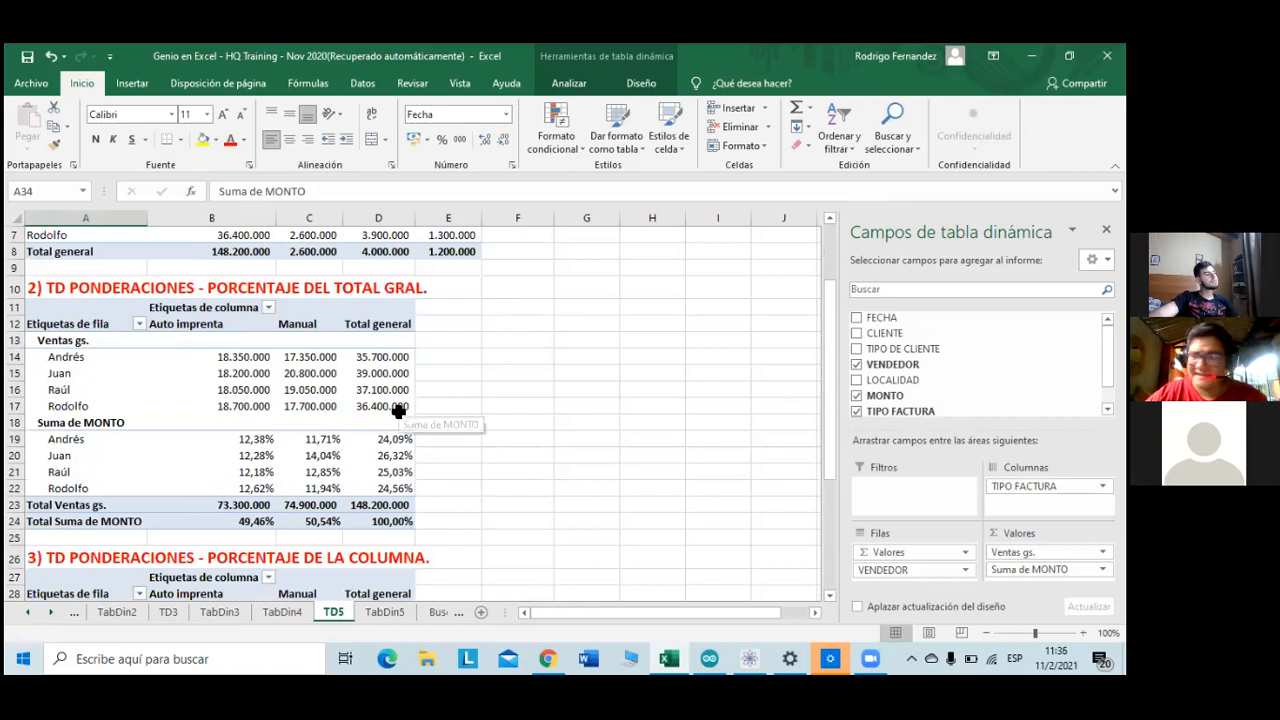
pyautogui.click(50, 328)
pyautogui.click(55, 354)
pyautogui.click(114, 341)
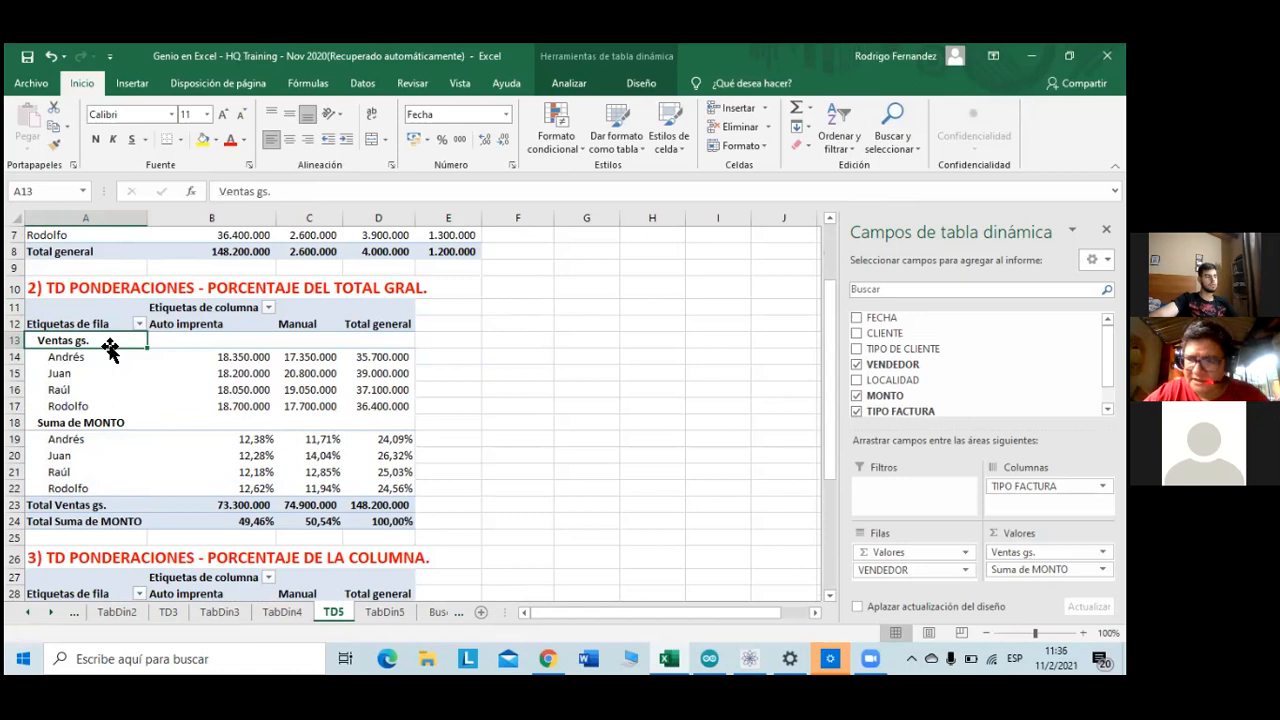
# - Rename the Suma de MONTO label in A18 of the second pivot table as "Ventas en %"
pyautogui.click(92, 423)
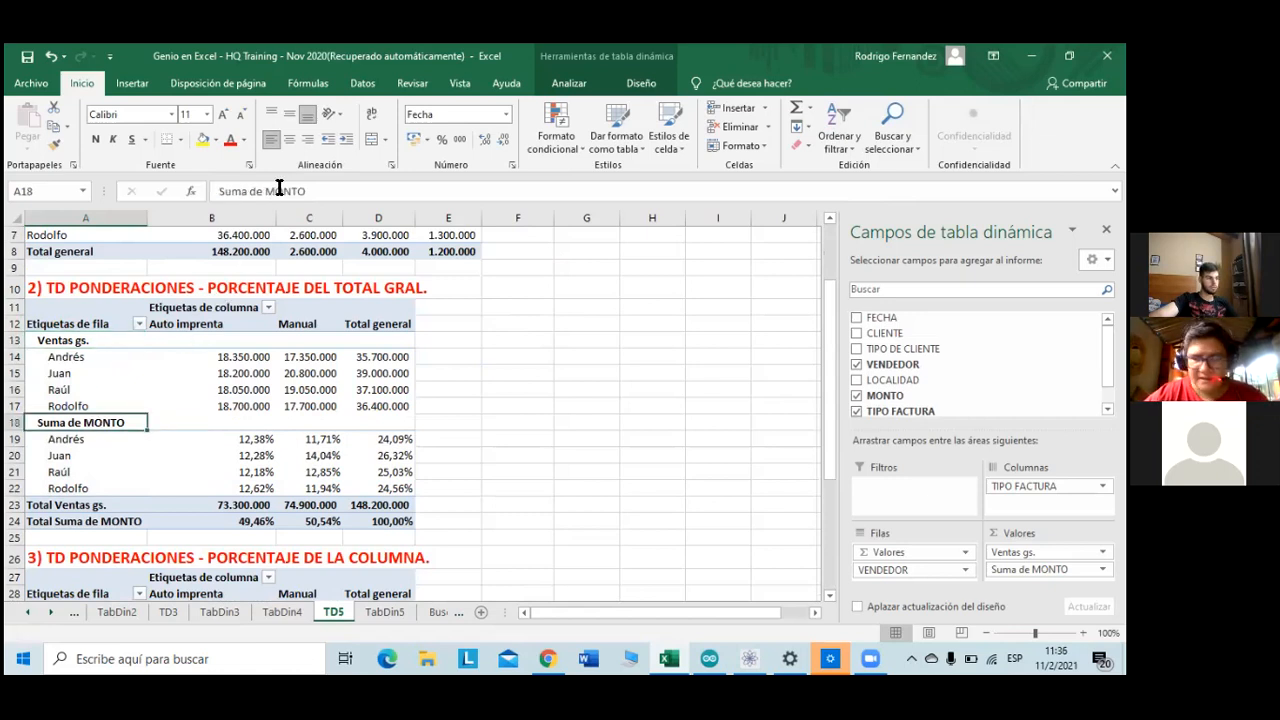
pyautogui.moveTo(319, 192); pyautogui.dragTo(175, 173)
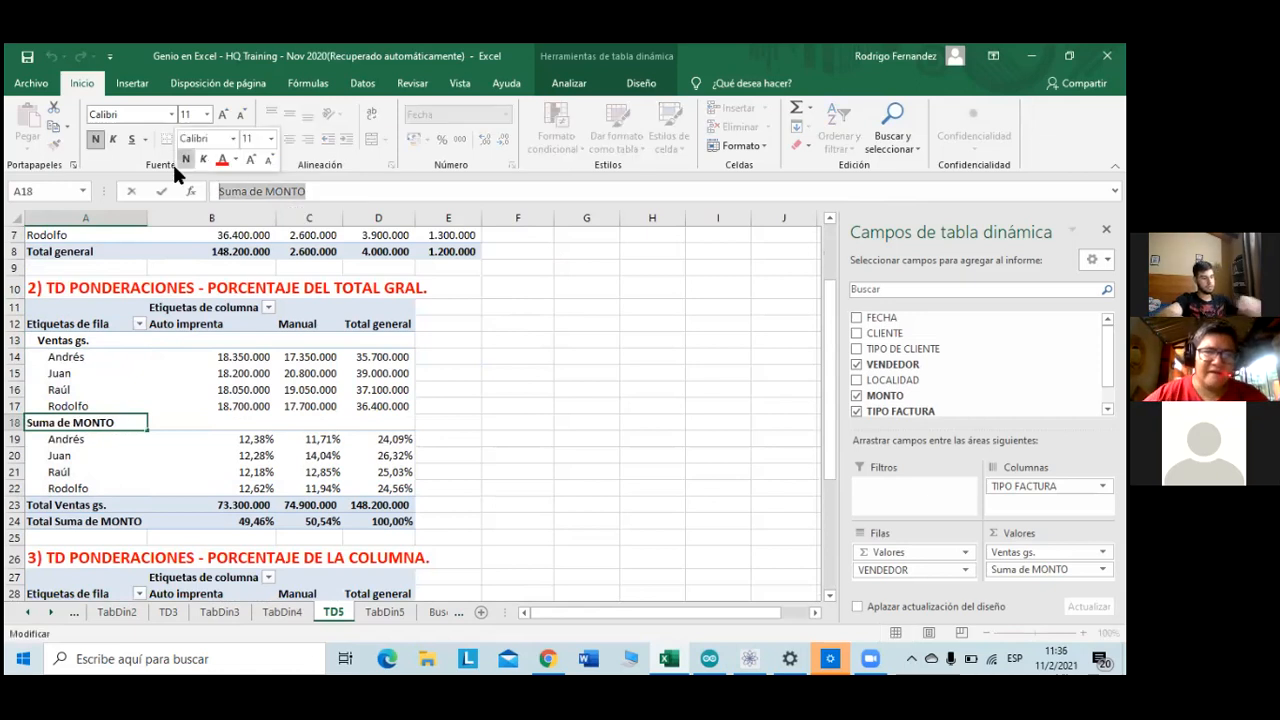
pyautogui.write('VE')
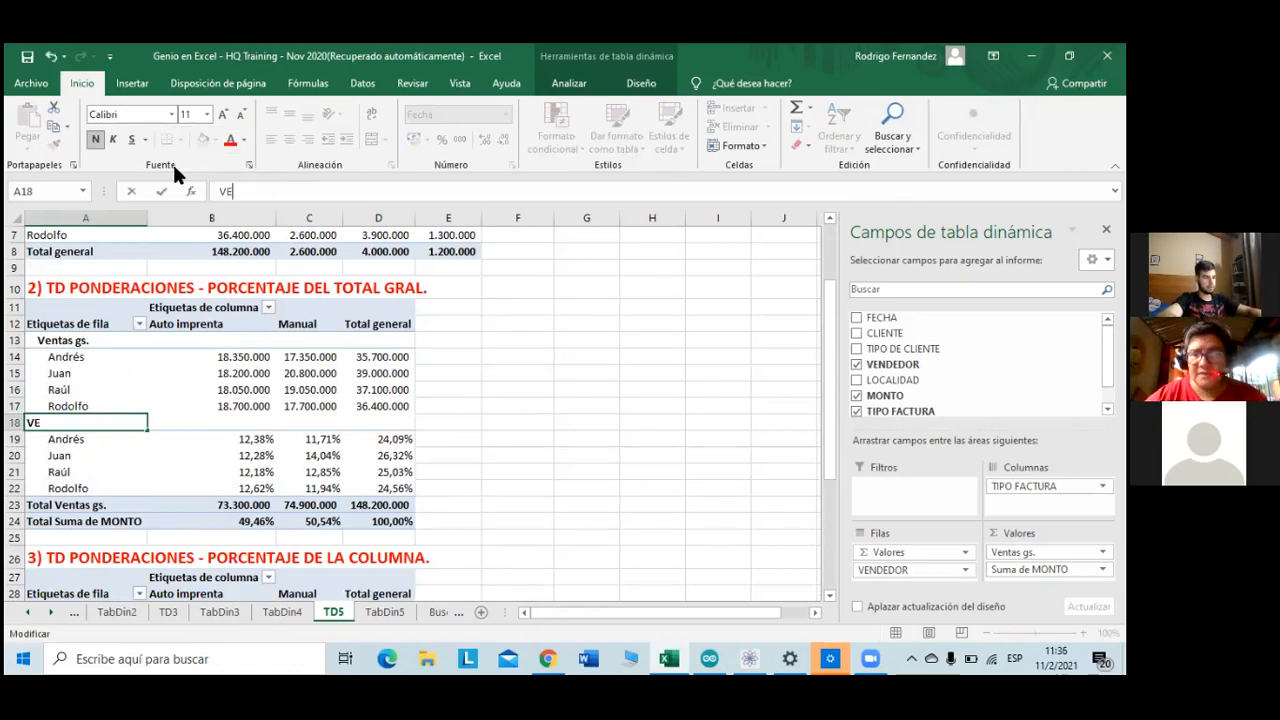
pyautogui.press('BackSpace')
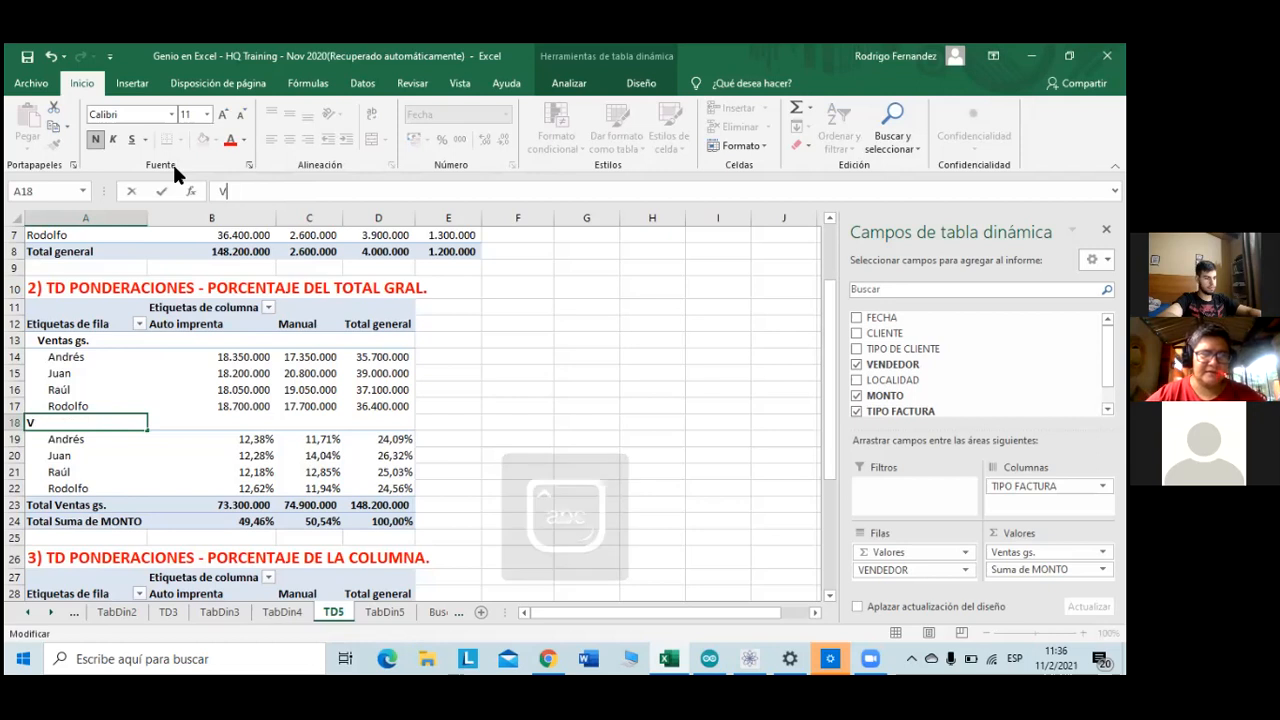
pyautogui.write('enta en ')
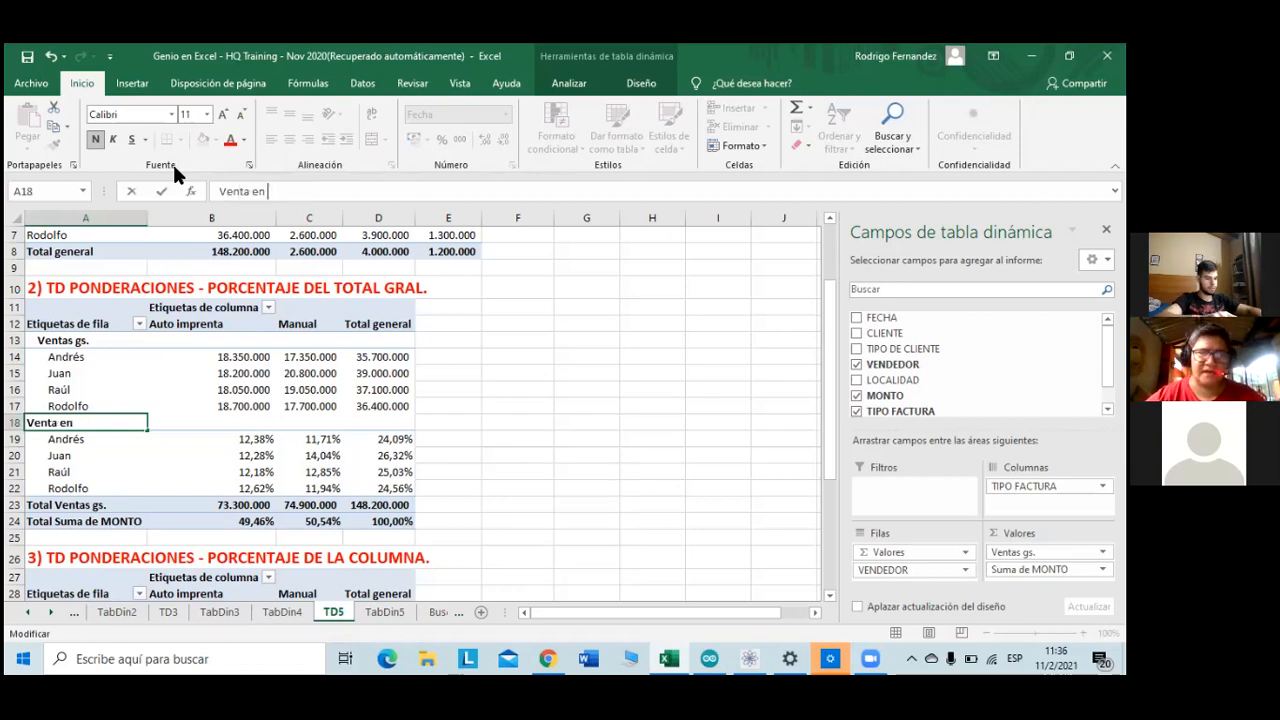
pyautogui.write('%')
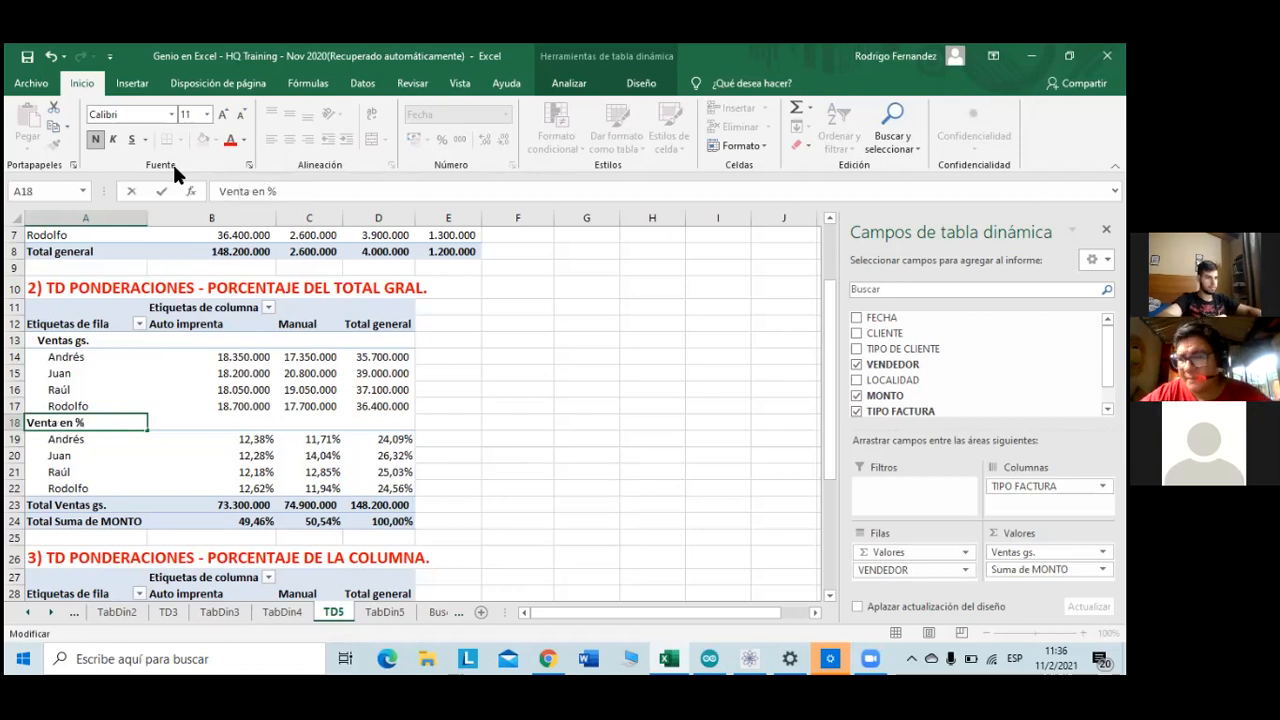
pyautogui.click(249, 191)
pyautogui.write('s')
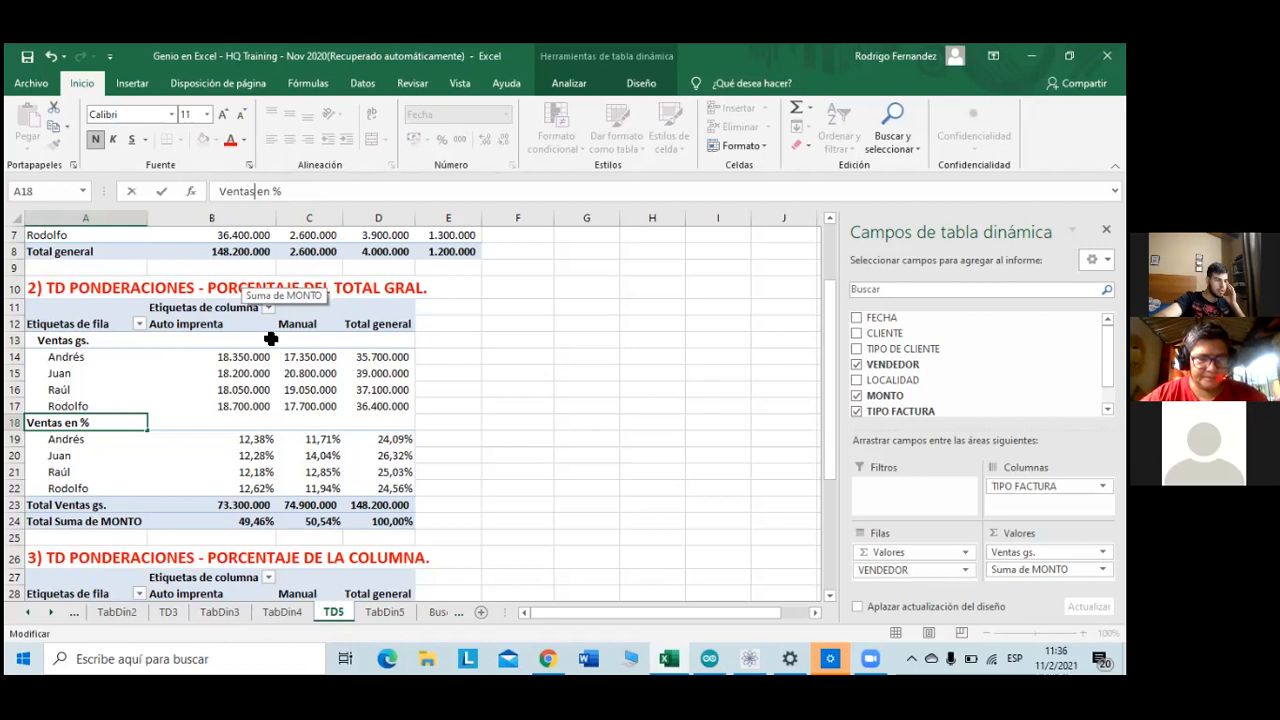
pyautogui.scroll(-5, 242, 352)
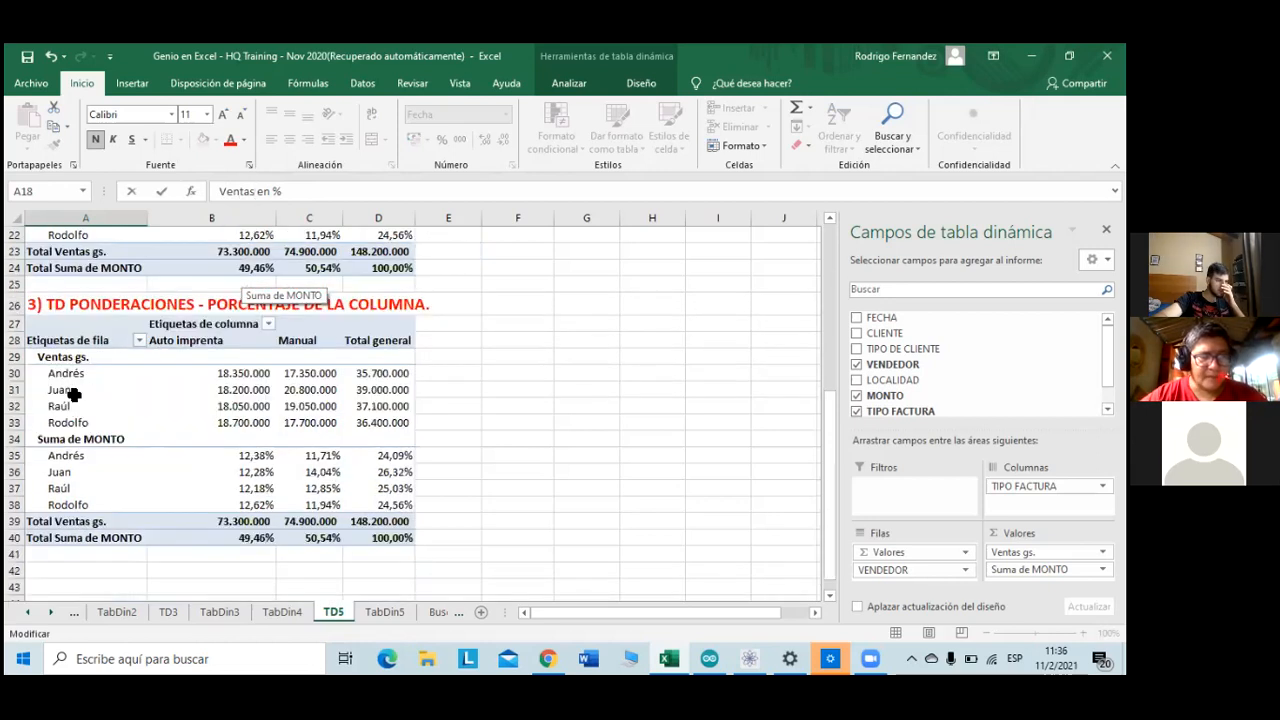
pyautogui.click(100, 439)
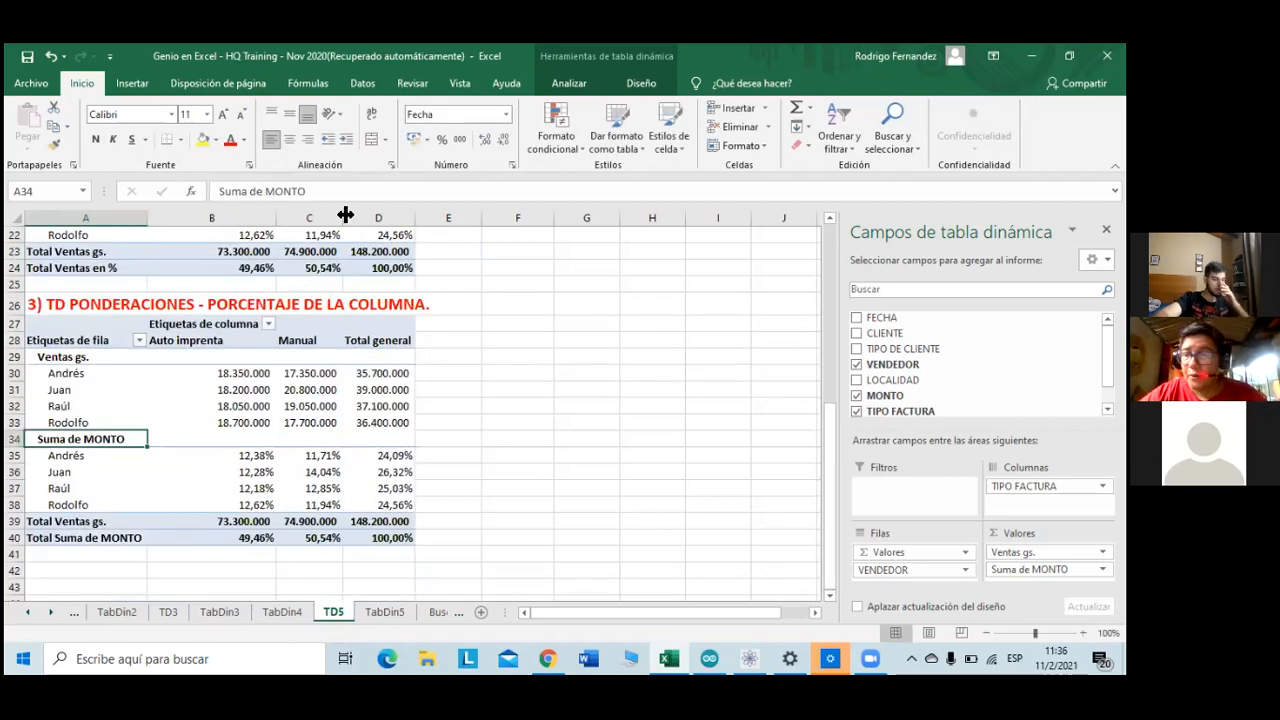
pyautogui.write('Ventas gs.')
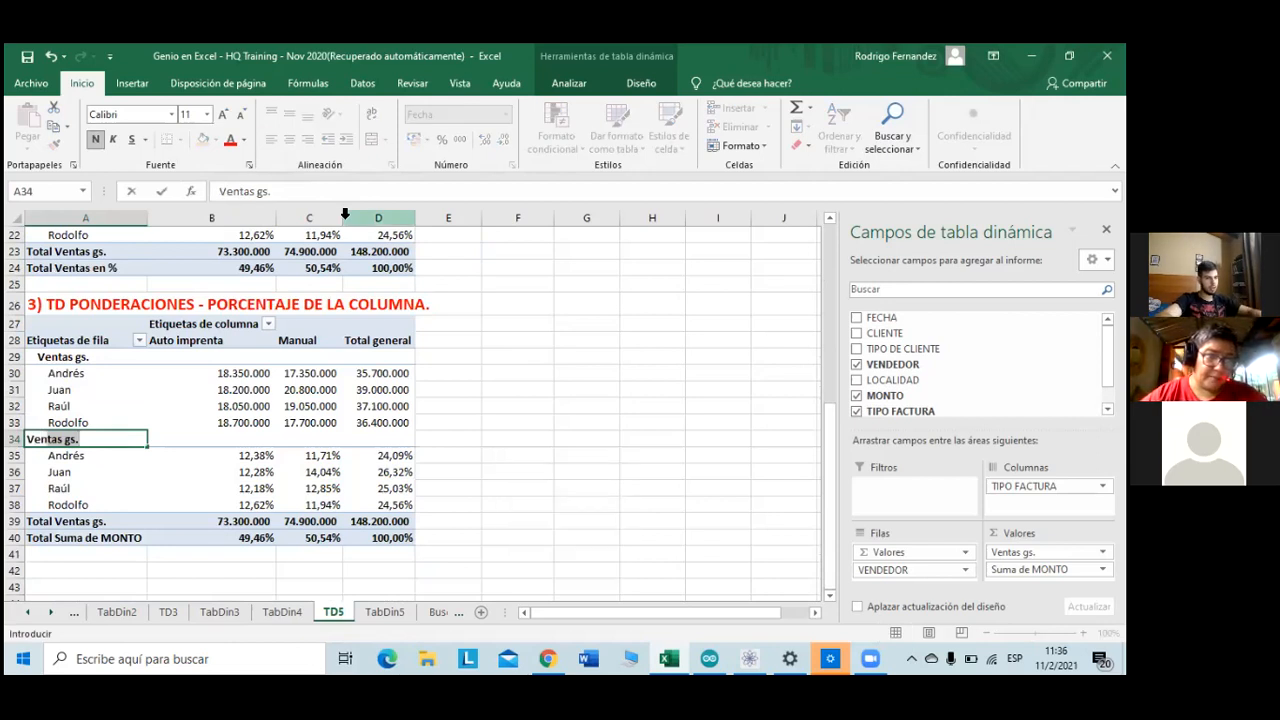
pyautogui.press('BackSpace')
pyautogui.press('BackSpace')
pyautogui.press('BackSpace')
pyautogui.press('BackSpace')
pyautogui.press('BackSpace')
pyautogui.press('BackSpace')
pyautogui.press('BackSpace')
pyautogui.press('BackSpace')
pyautogui.press('BackSpace')
pyautogui.press('BackSpace')
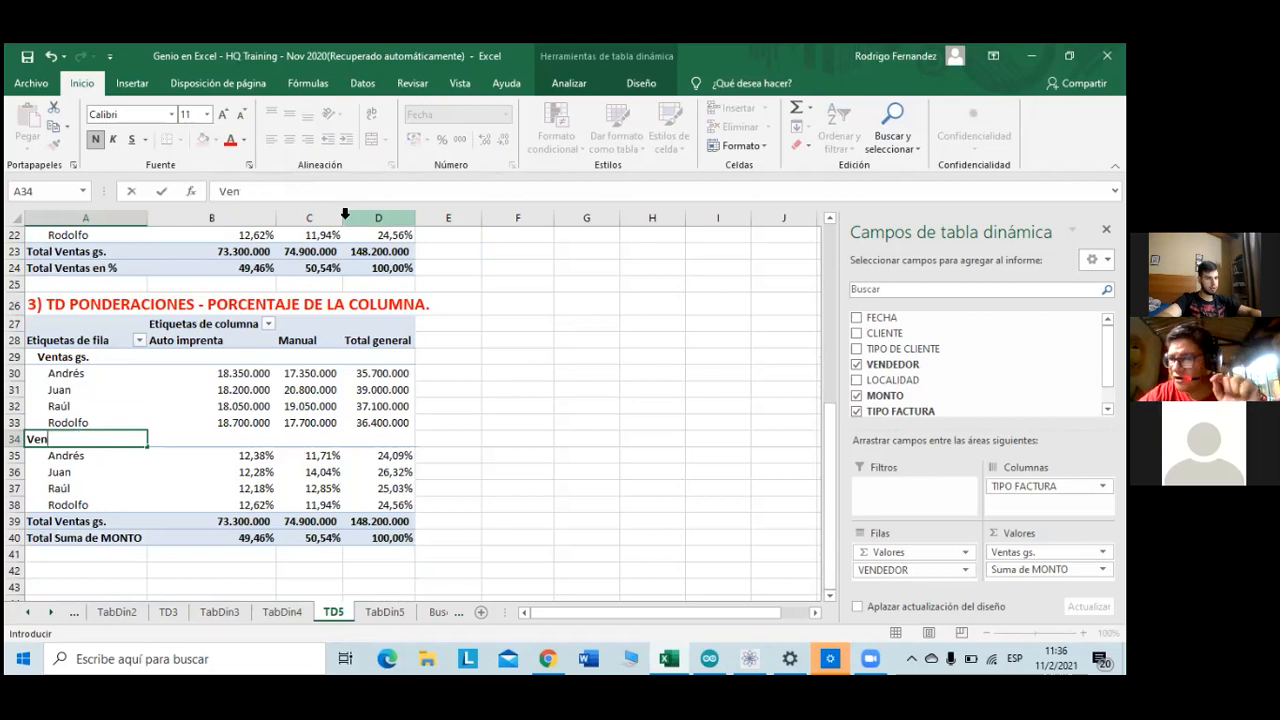
# - Rename the Suma de MONTO label in A34 of the third pivot table as "% de la columna"
pyautogui.write('%')
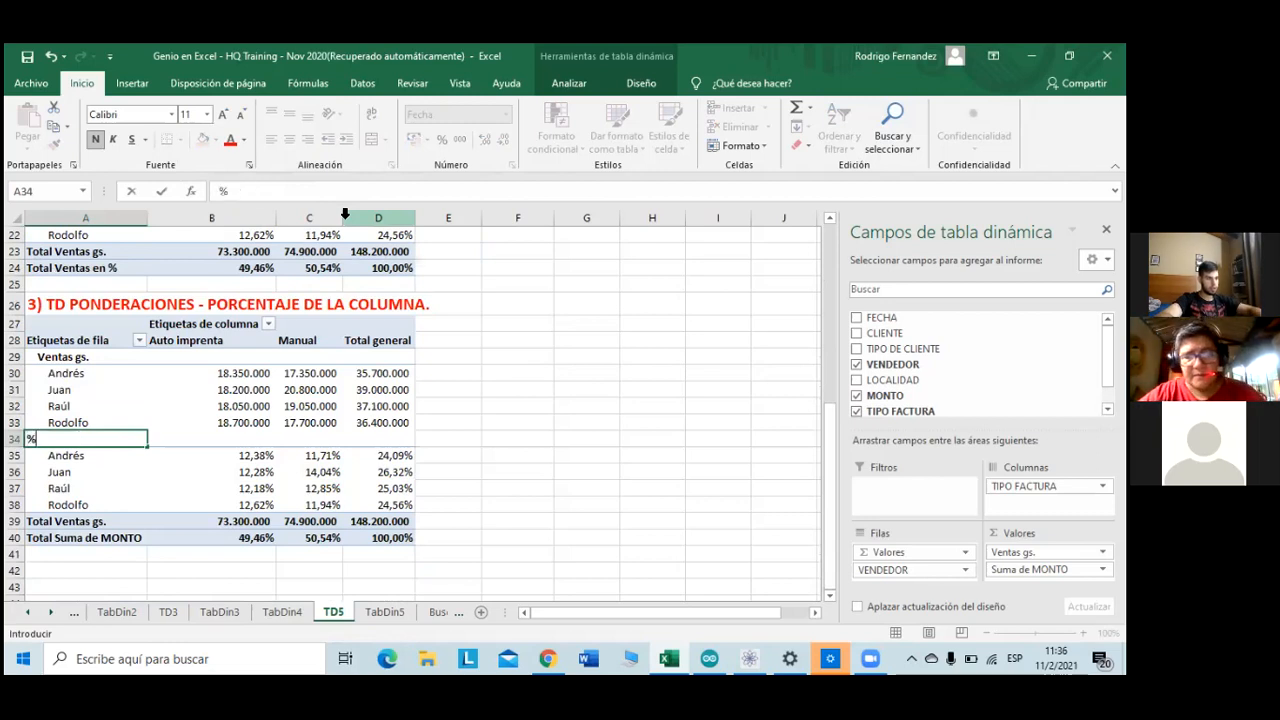
pyautogui.write(' de la col')
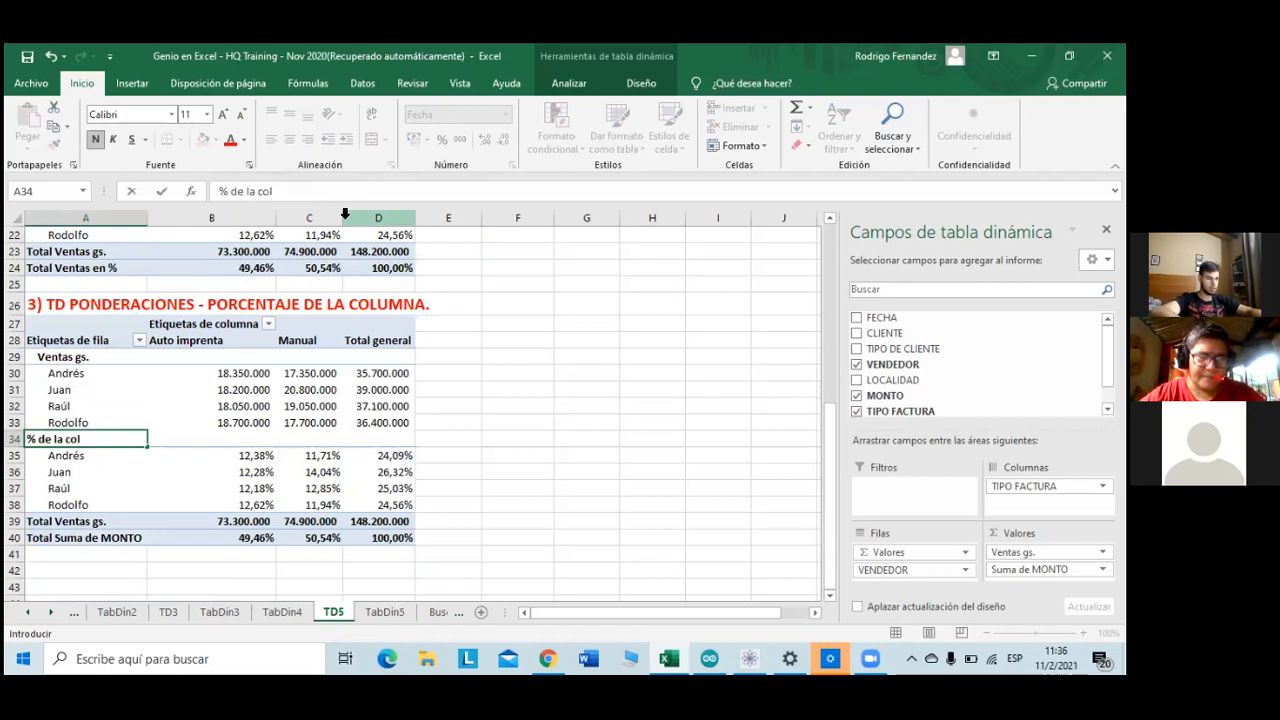
pyautogui.write('umna')
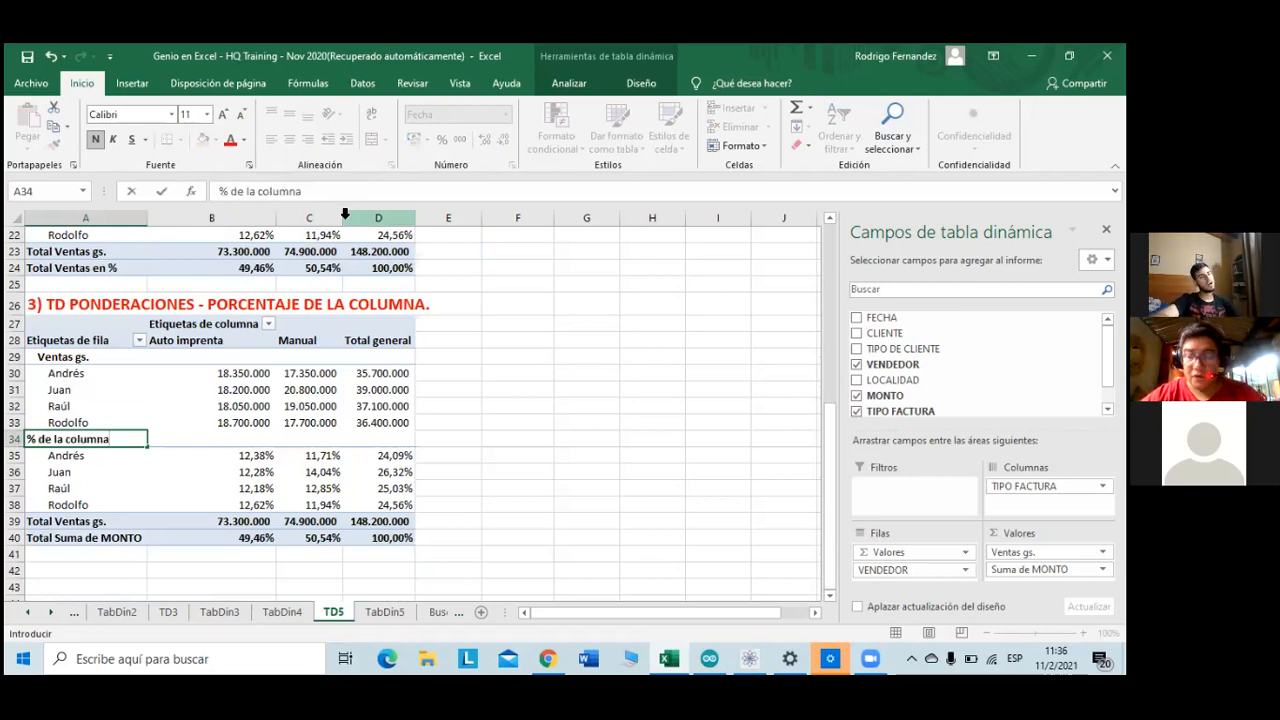
pyautogui.press('Return')
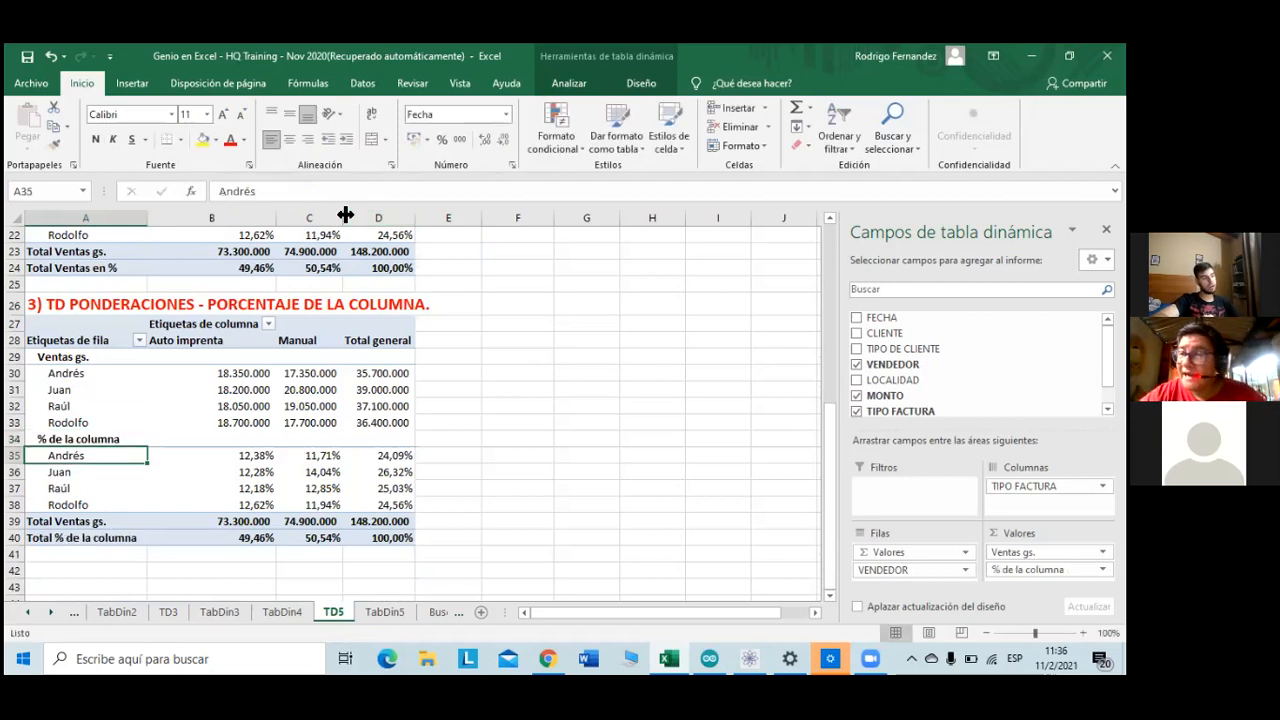
pyautogui.press('Down')
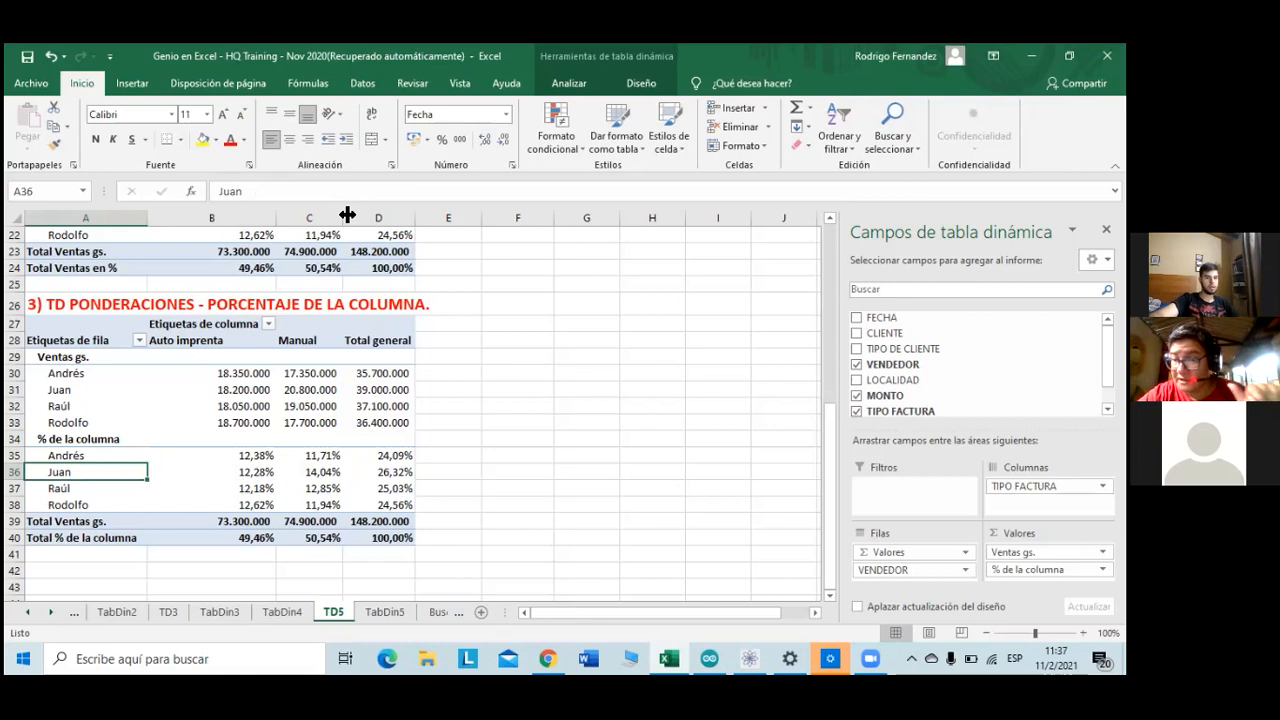
# - Show the third pivot table's "% de la columna" values as % del total de columnas
pyautogui.doubleClick(55, 440)
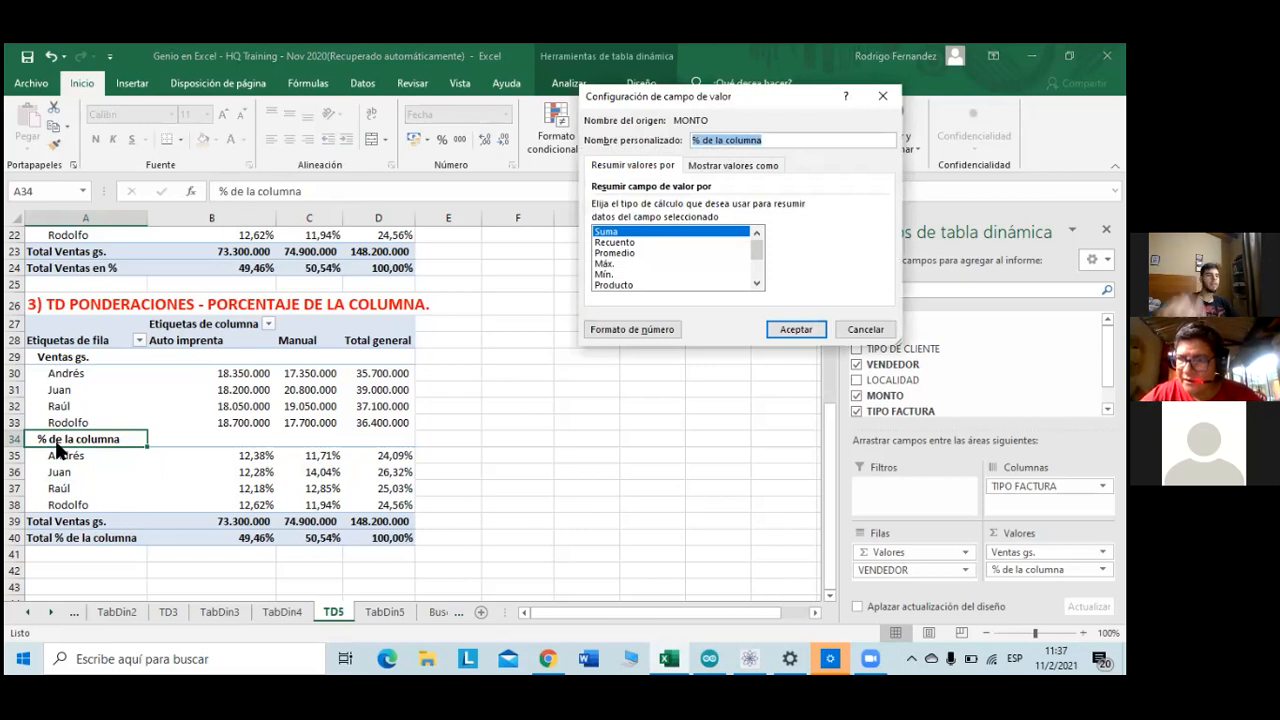
pyautogui.click(705, 168)
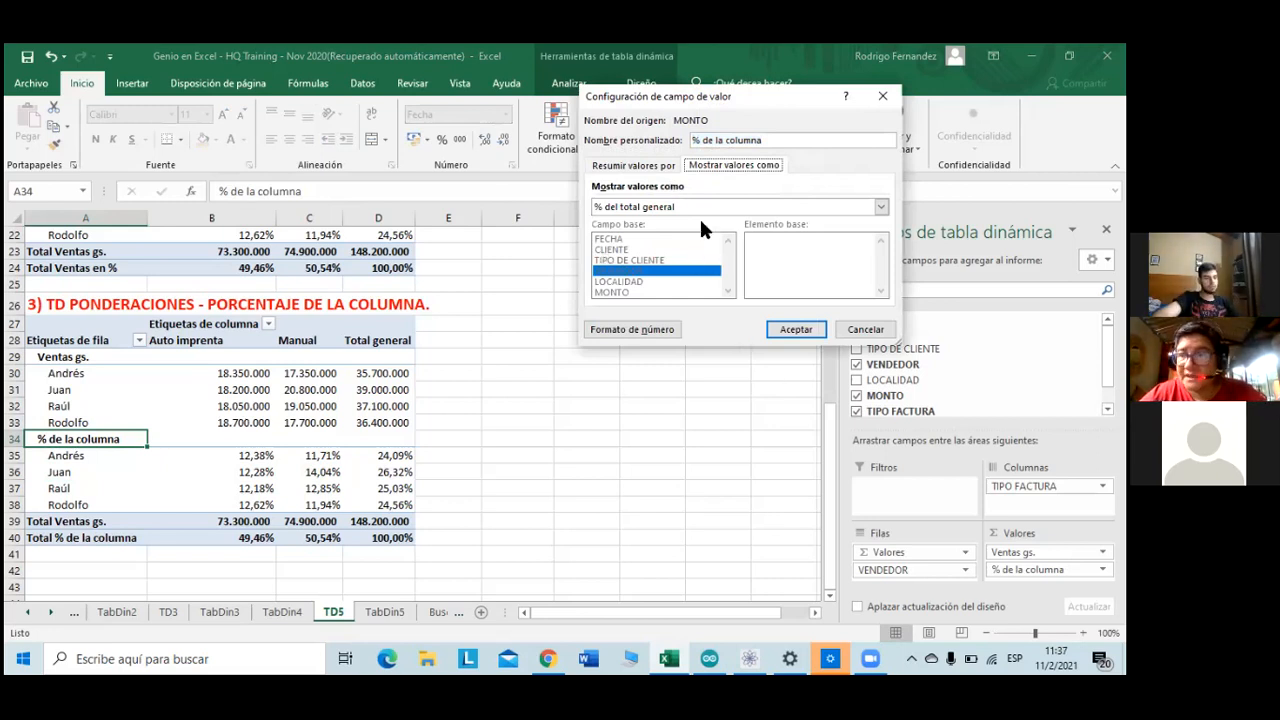
pyautogui.click(880, 206)
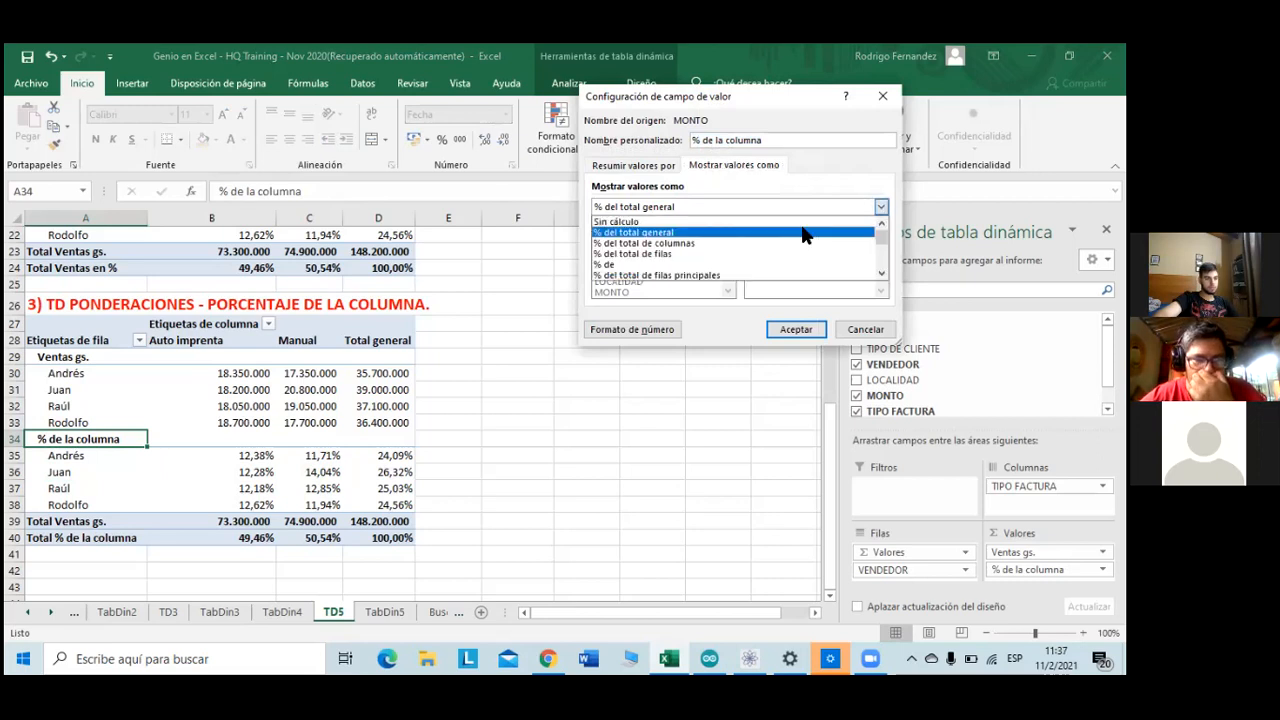
pyautogui.click(718, 243)
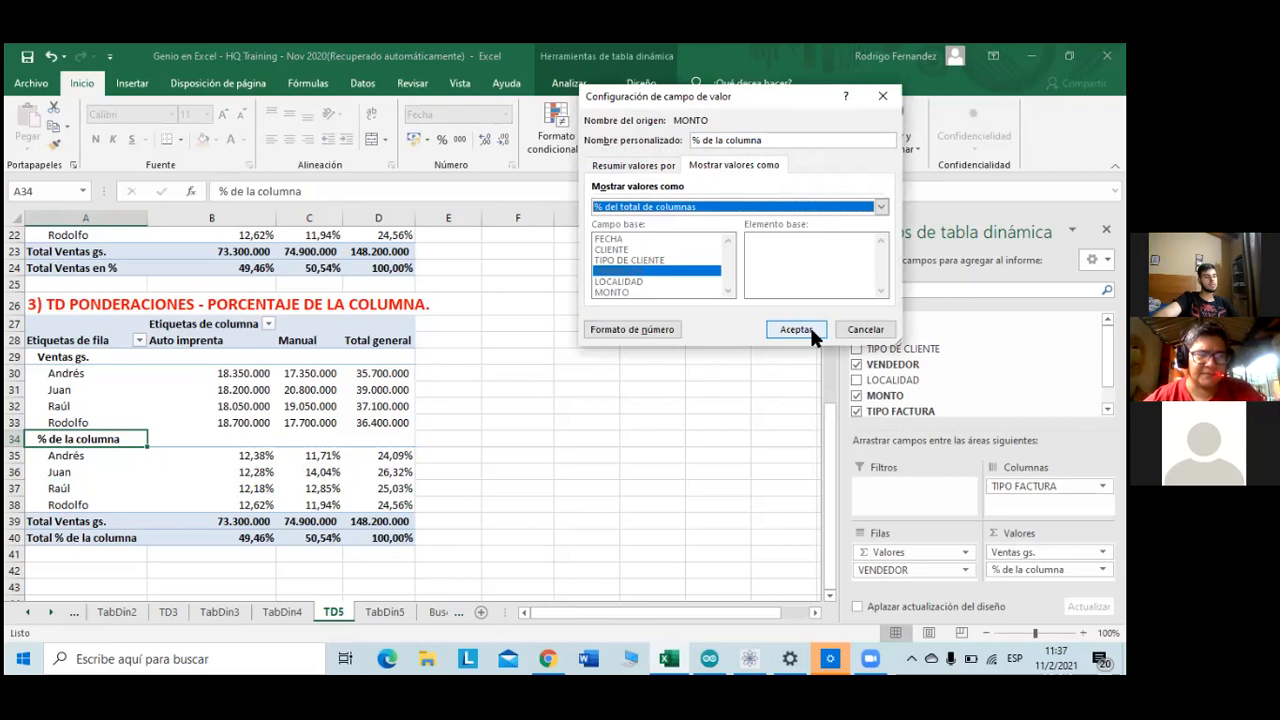
pyautogui.click(811, 331)
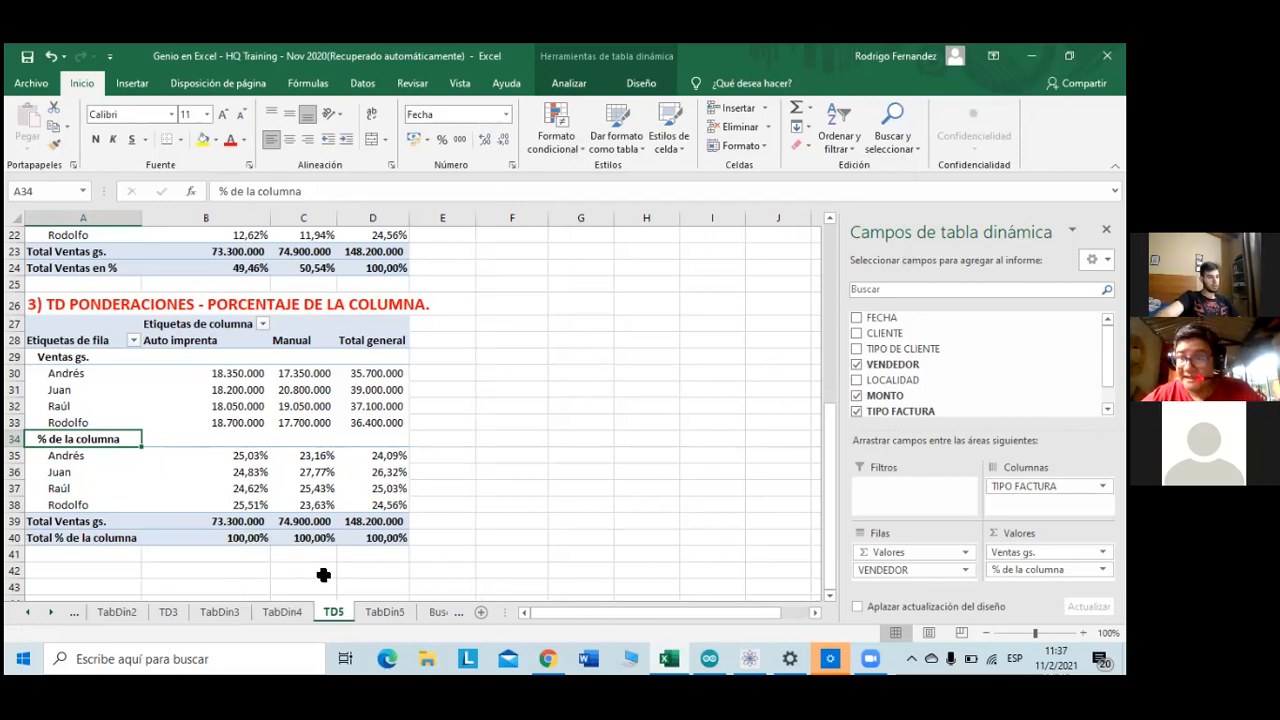
# - Compare the third pivot table's column percentages and totals with the Ventas en % values of the second pivot table
pyautogui.moveTo(246, 537); pyautogui.dragTo(288, 537)
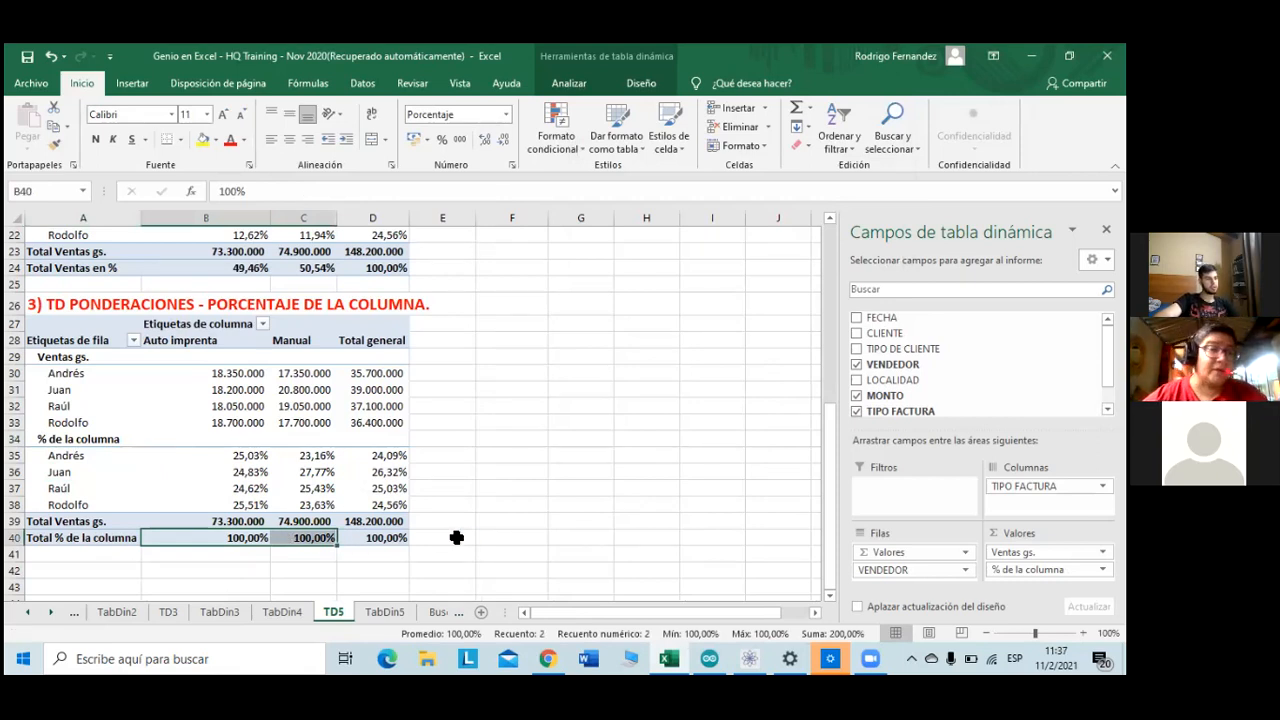
pyautogui.scroll(1, 456, 537)
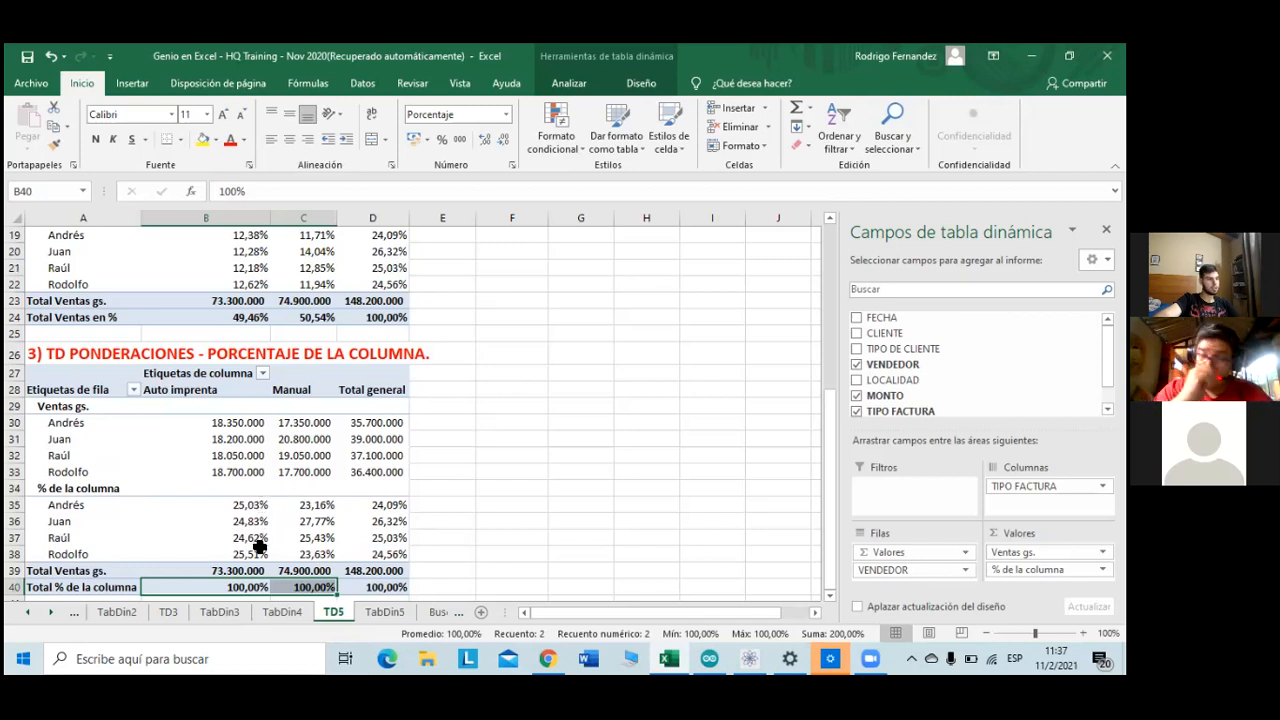
pyautogui.moveTo(250, 505); pyautogui.dragTo(259, 547)
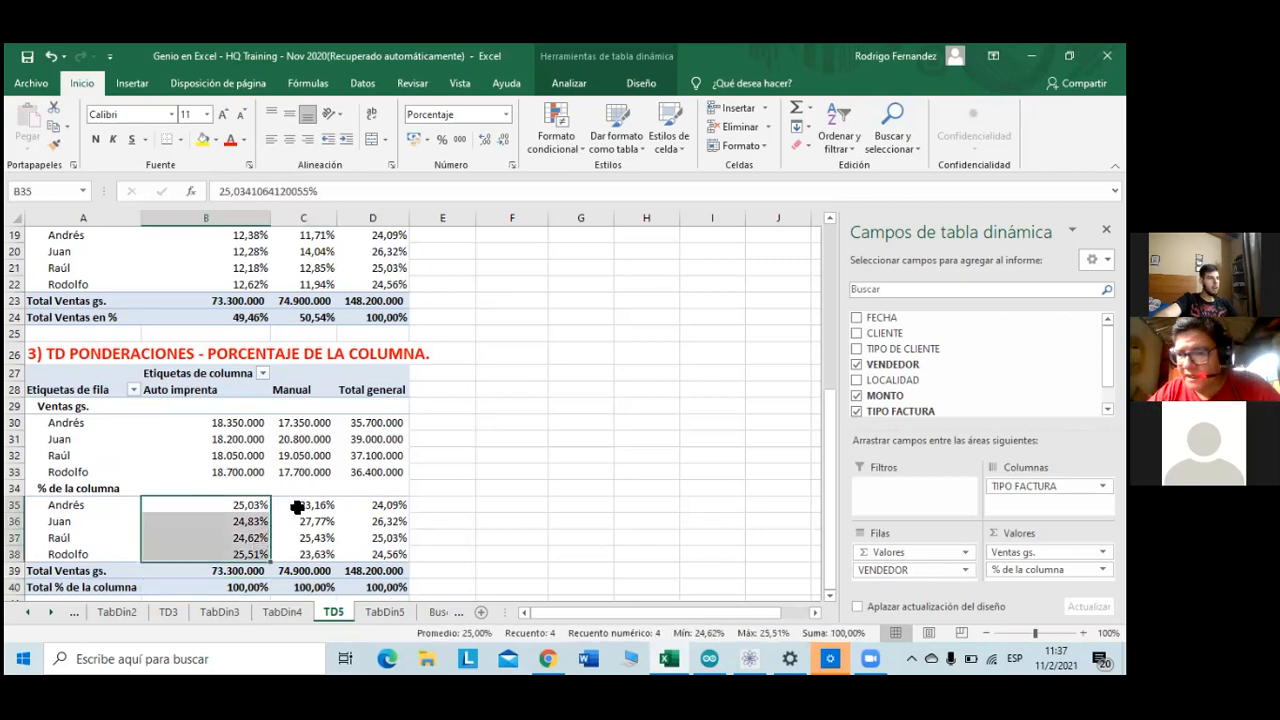
pyautogui.scroll(1, 285, 340)
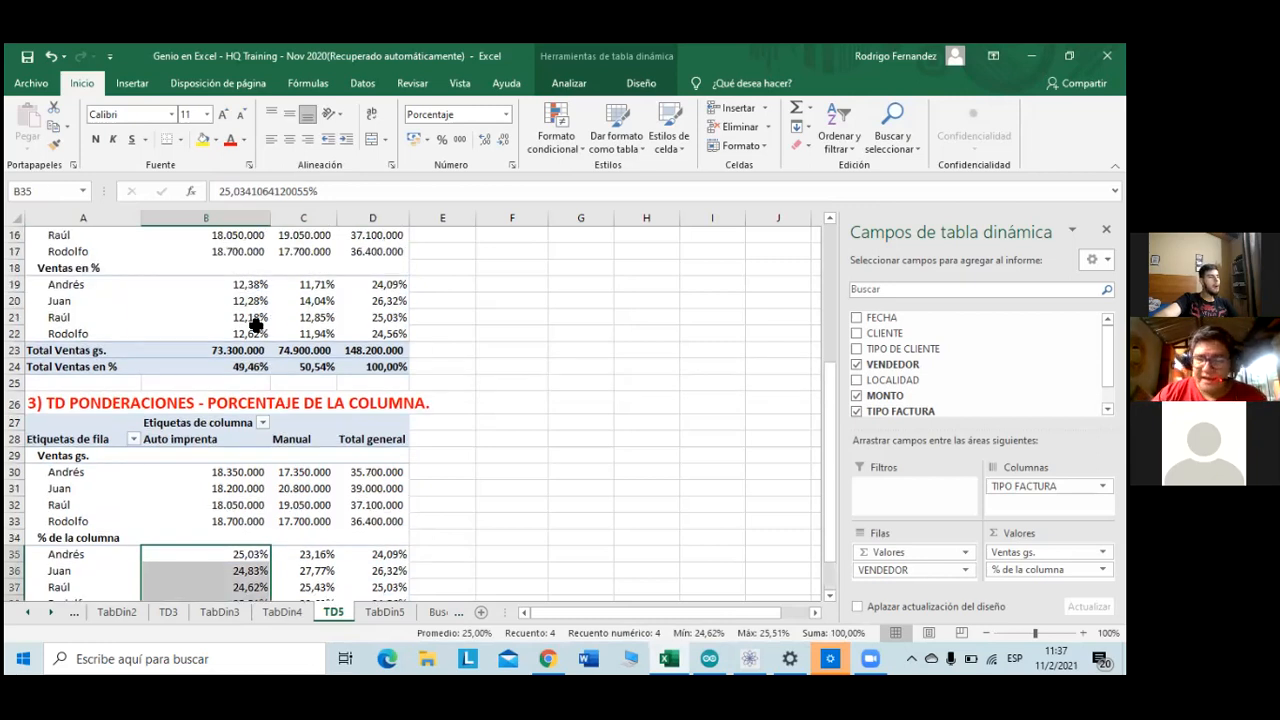
pyautogui.moveTo(250, 284); pyautogui.dragTo(257, 337)
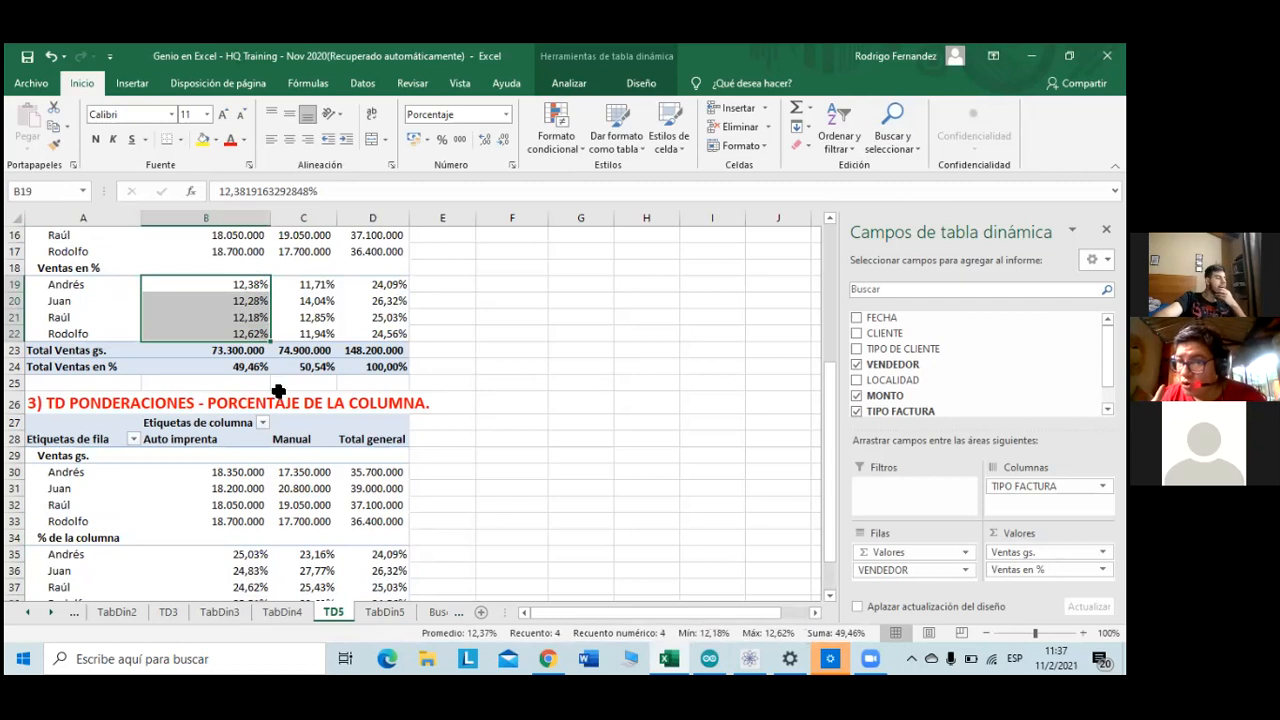
pyautogui.scroll(-2, 339, 457)
pyautogui.moveTo(316, 458); pyautogui.dragTo(312, 497)
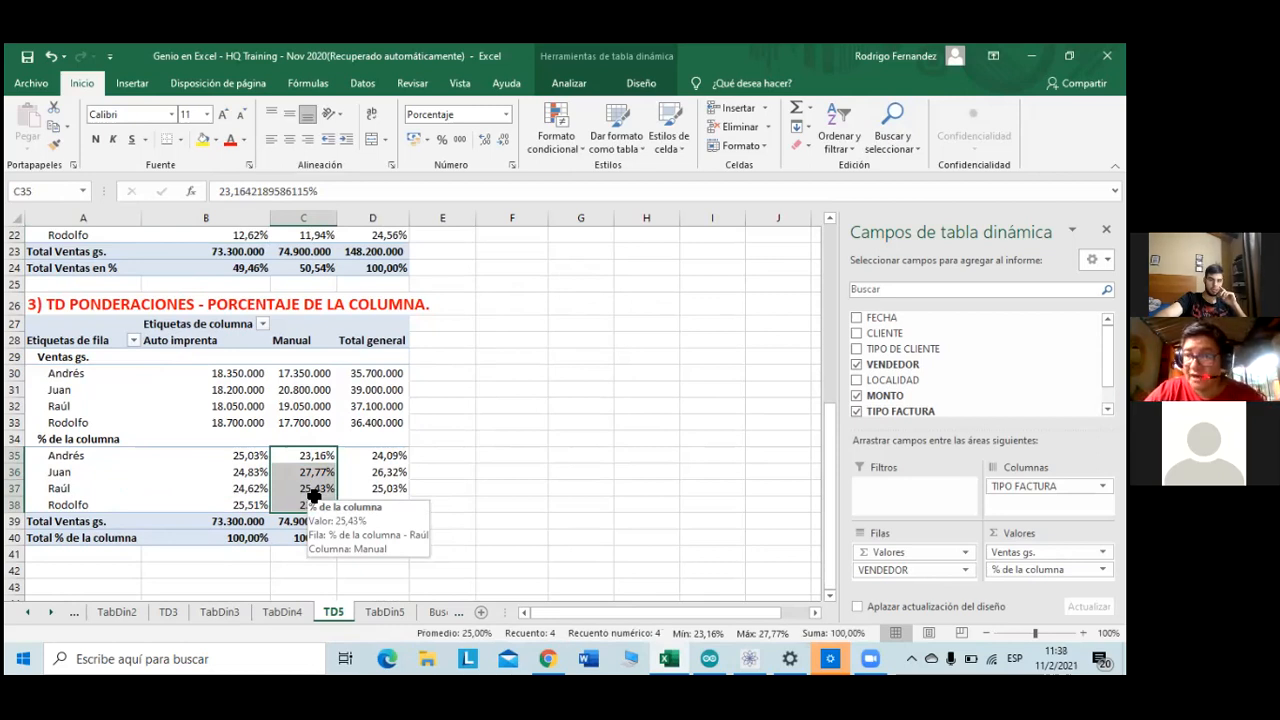
pyautogui.moveTo(252, 454); pyautogui.dragTo(307, 505)
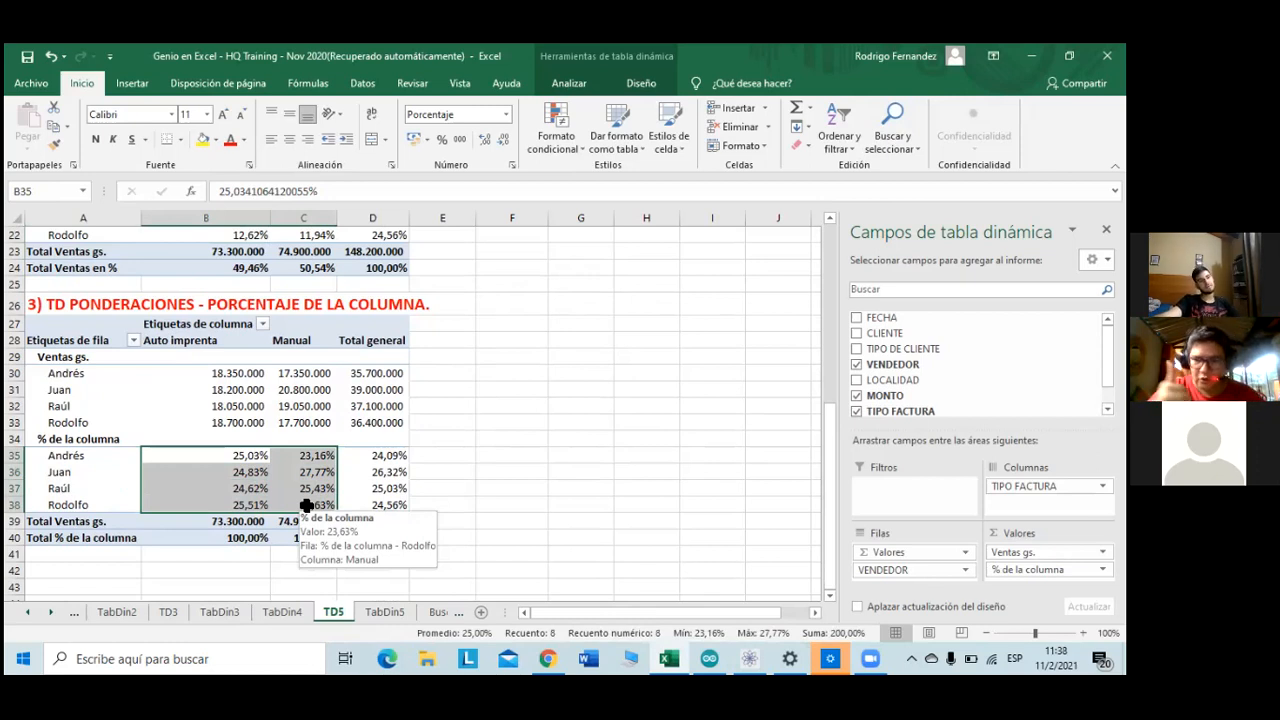
pyautogui.click(398, 503)
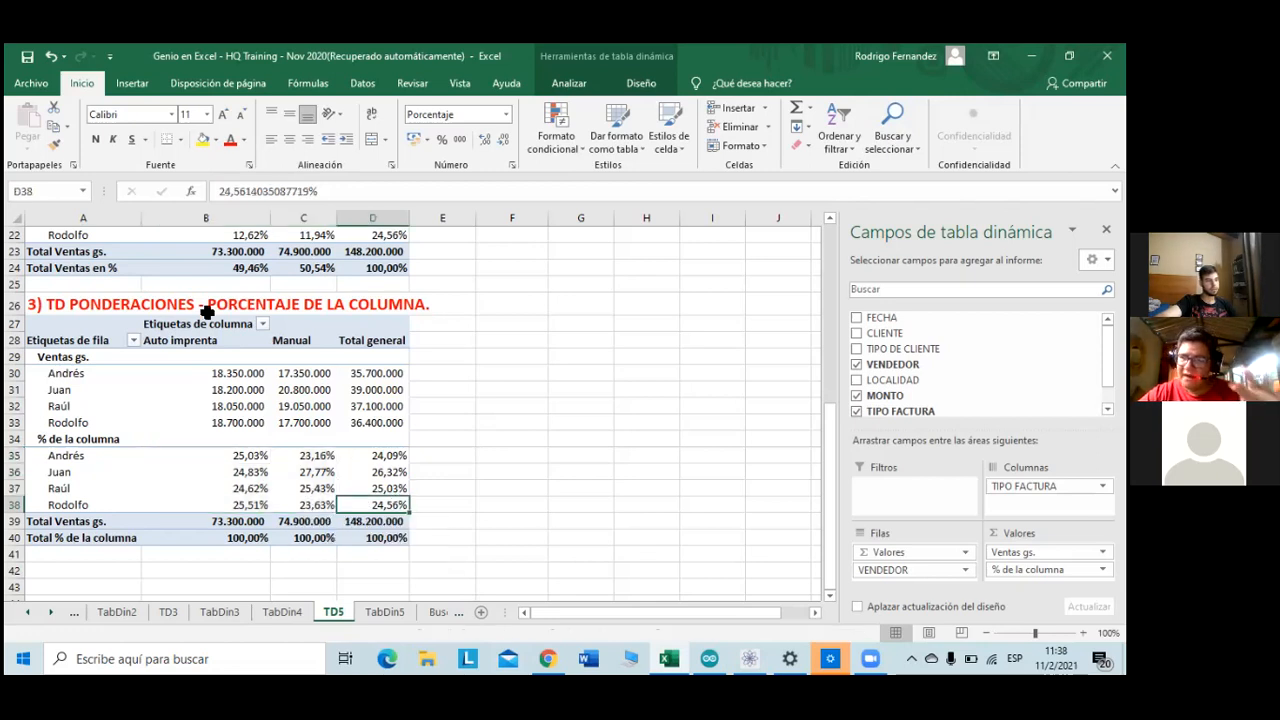
# - Copy the third title and pivot table, A26:D40, and paste the copy starting at A42
pyautogui.click(37, 300)
pyautogui.keyDown('shift'); pyautogui.click(358, 537); pyautogui.keyUp('shift')
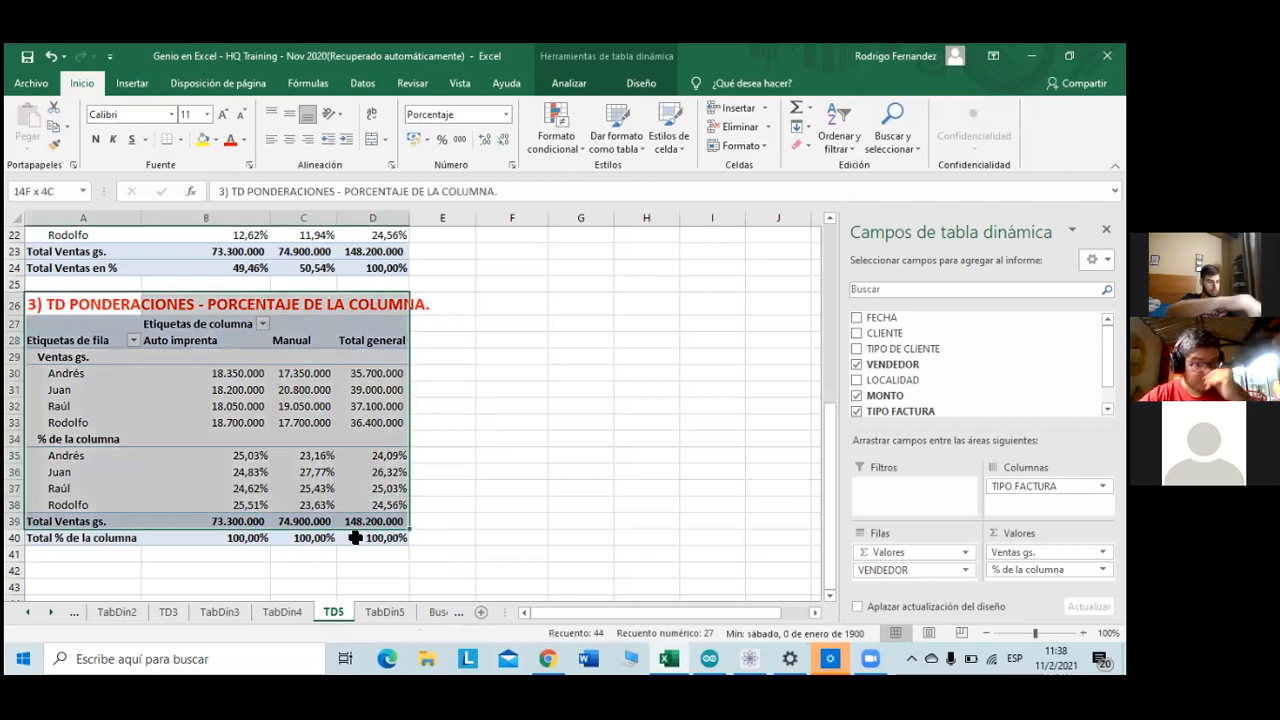
pyautogui.hotkey('ctrl', 'c')
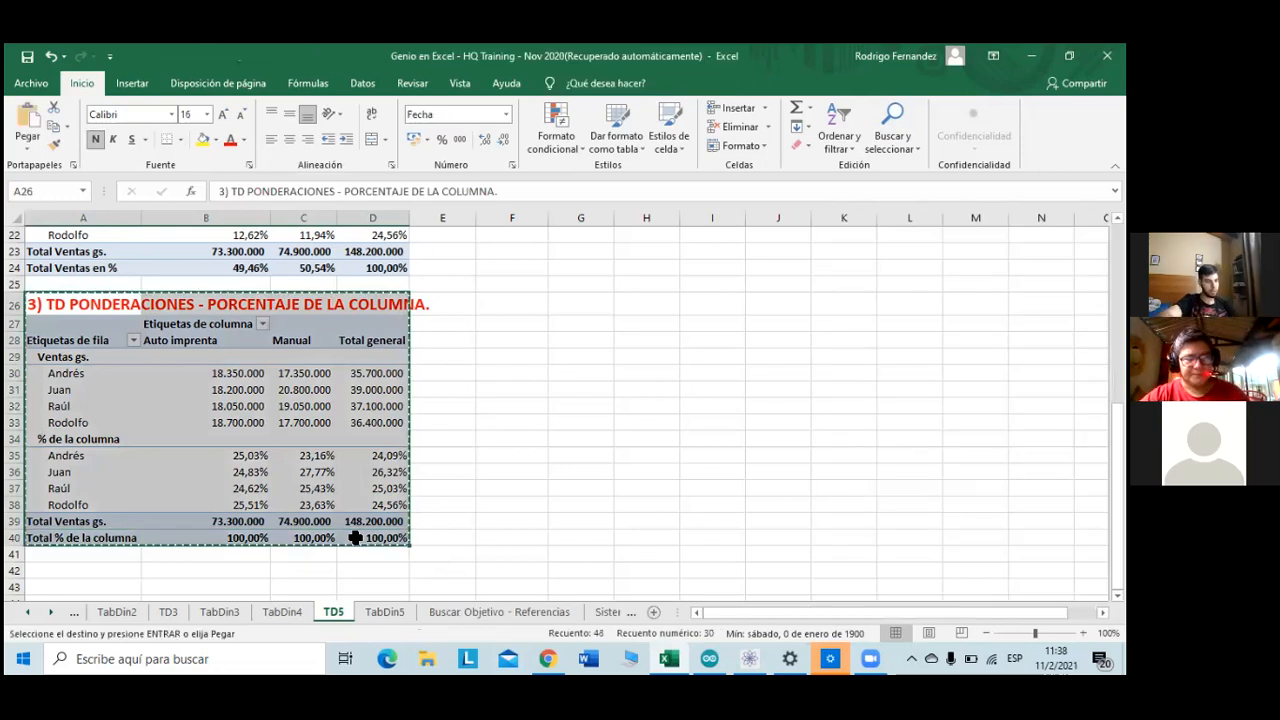
pyautogui.press('Down')
pyautogui.press('Down')
pyautogui.press('Down')
pyautogui.press('Down')
pyautogui.press('Down')
pyautogui.press('Down')
pyautogui.press('Down')
pyautogui.press('Down')
pyautogui.press('Down')
pyautogui.press('Down')
pyautogui.press('Down')
pyautogui.press('Down')
pyautogui.press('Down')
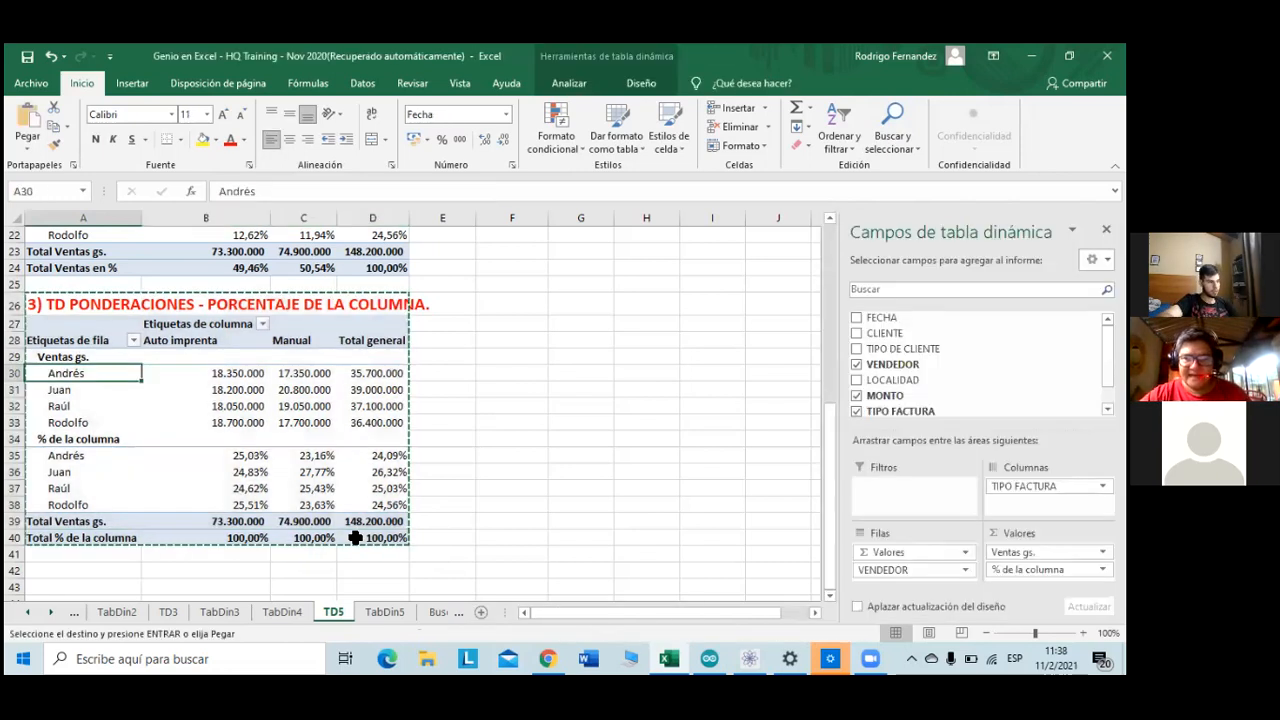
pyautogui.press('Down')
pyautogui.press('Down')
pyautogui.press('Down')
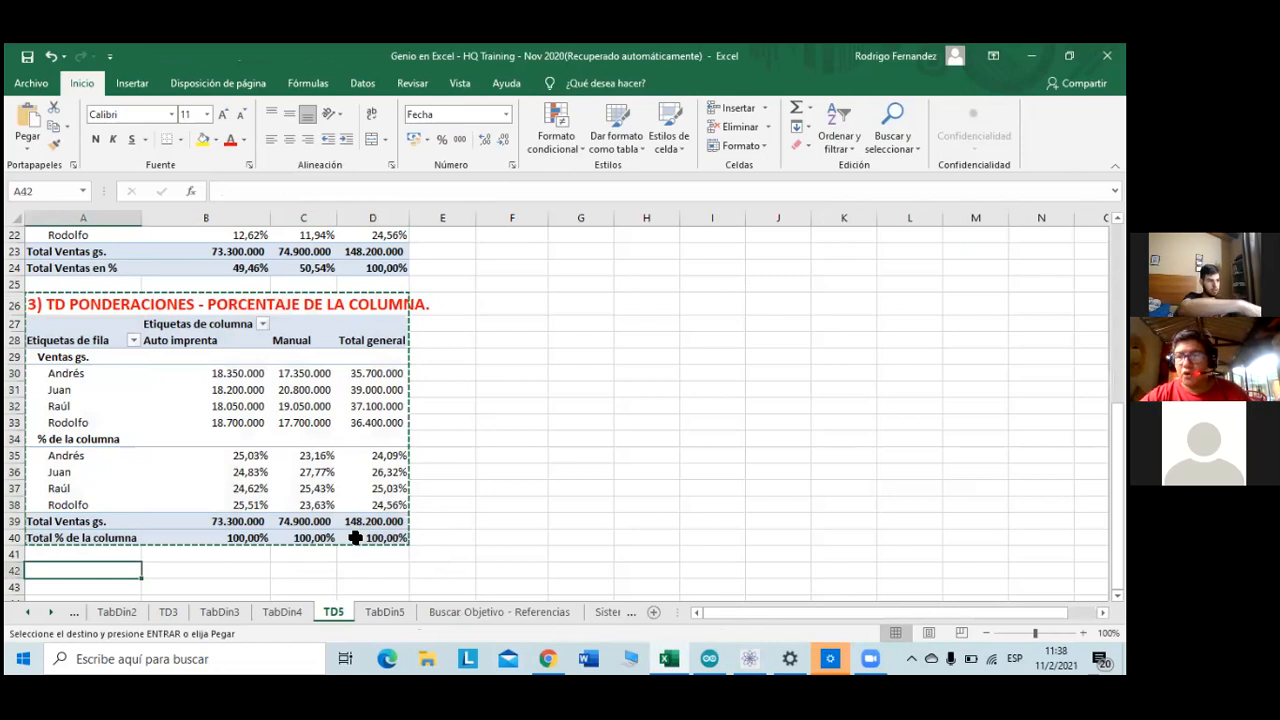
pyautogui.hotkey('ctrl', 'v')
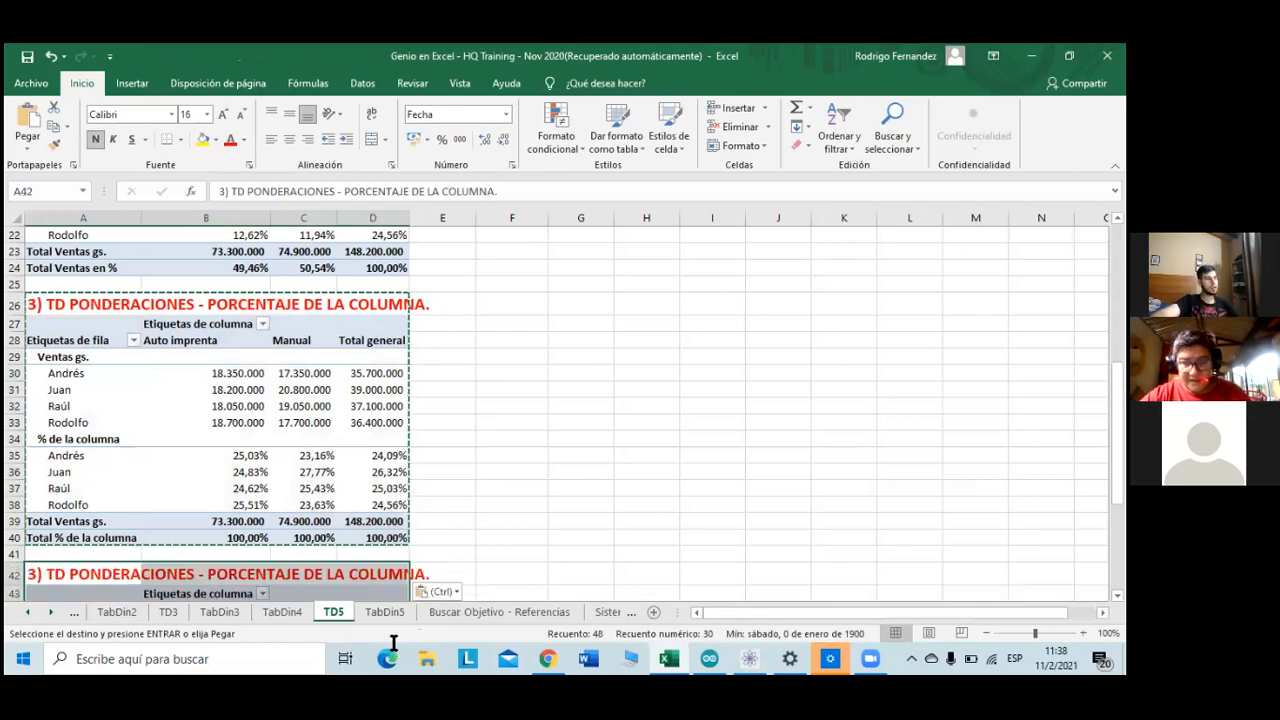
# - Change the copied title in A42 to "4) TD PONDERACIONES - PORCENTAJE DE LA FILA."
pyautogui.click(225, 190)
pyautogui.press('BackSpace')
pyautogui.write('4')
pyautogui.press('Right')
pyautogui.press('Right')
pyautogui.press('Right')
pyautogui.press('Right')
pyautogui.press('Right')
pyautogui.press('Right')
pyautogui.press('Right')
pyautogui.press('Right')
pyautogui.press('Right')
pyautogui.press('Right')
pyautogui.press('Right')
pyautogui.press('Right')
pyautogui.press('Right')
pyautogui.press('Right')
pyautogui.press('Right')
pyautogui.press('Right')
pyautogui.press('Right')
pyautogui.press('Right')
pyautogui.press('Right')
pyautogui.press('Right')
pyautogui.press('Right')
pyautogui.press('Right')
pyautogui.press('Right')
pyautogui.press('Right')
pyautogui.press('Right')
pyautogui.press('Right')
pyautogui.press('Right')
pyautogui.press('Right')
pyautogui.press('Right')
pyautogui.press('Right')
pyautogui.press('Right')
pyautogui.press('Right')
pyautogui.press('Right')
pyautogui.press('Right')
pyautogui.press('Right')
pyautogui.press('Right')
pyautogui.press('Right')
pyautogui.press('Right')
pyautogui.press('Delete')
pyautogui.press('Delete')
pyautogui.press('Delete')
pyautogui.press('Delete')
pyautogui.press('Delete')
pyautogui.press('Delete')
pyautogui.write('fi')
pyautogui.press('BackSpace')
pyautogui.press('BackSpace')
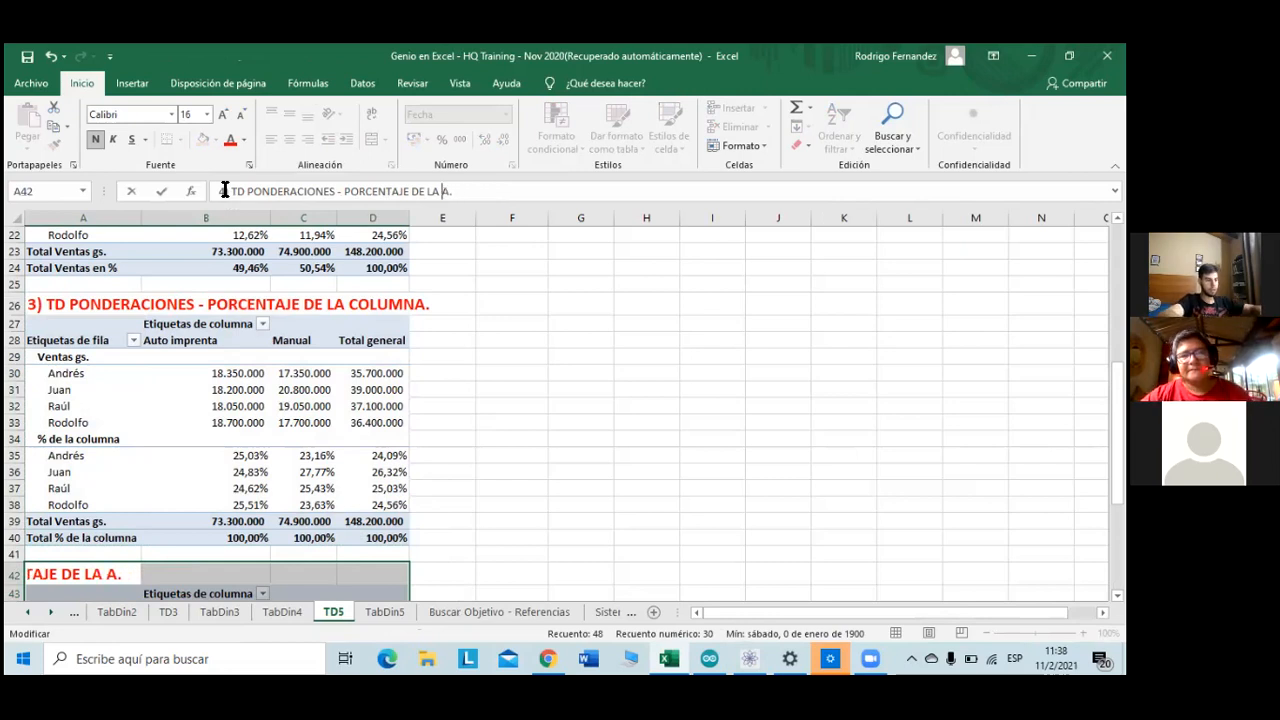
pyautogui.press('capslock')
pyautogui.write('FIL')
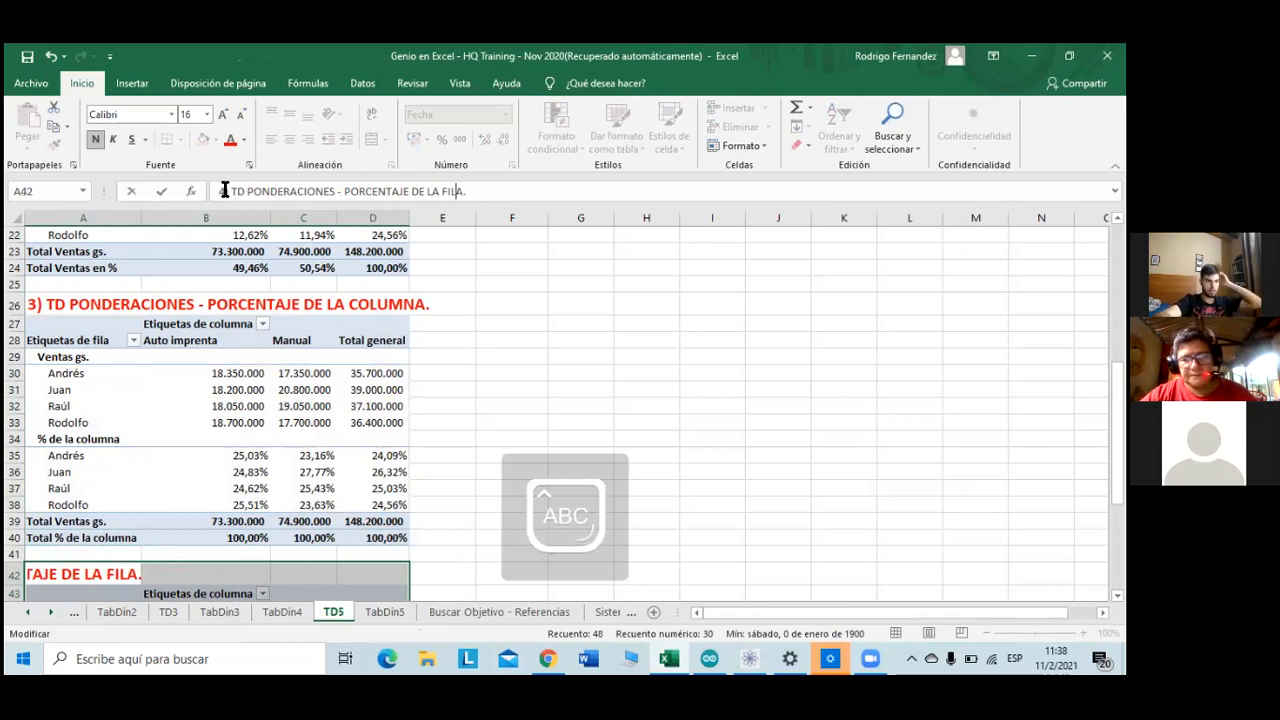
pyautogui.press('capslock')
pyautogui.press('Return')
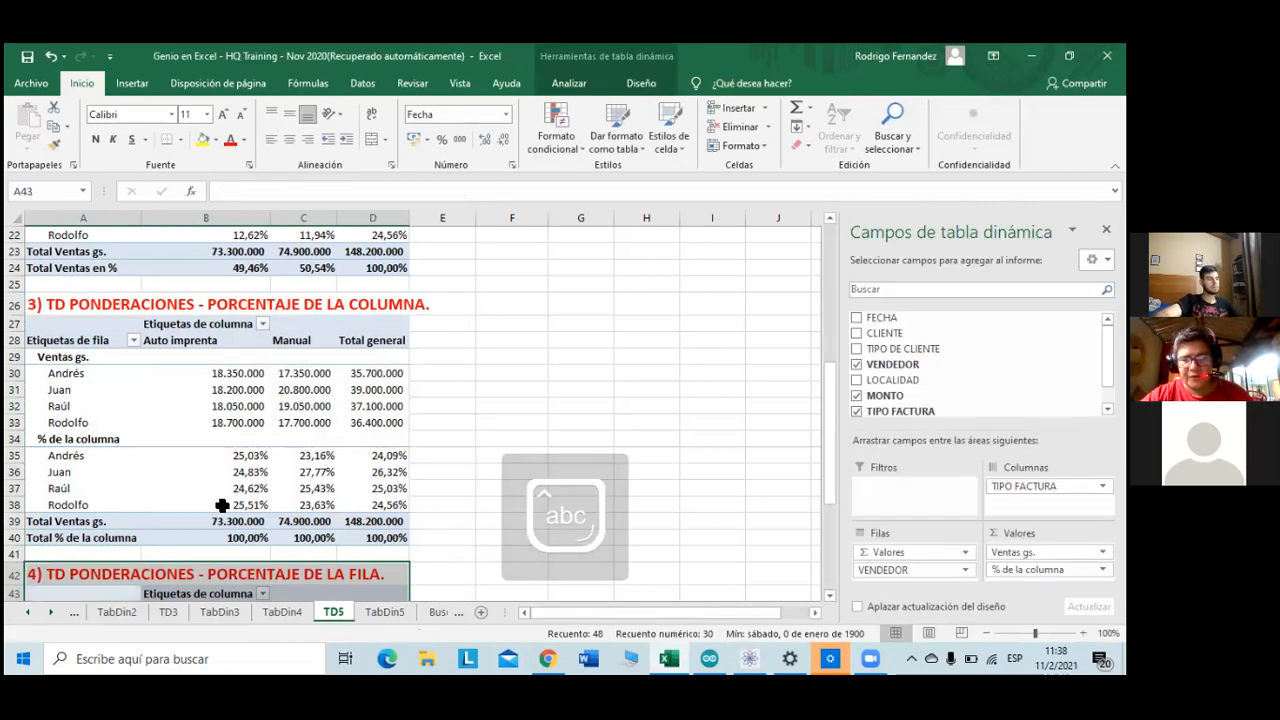
# - Rename the % de la columna label in A50 of the fourth pivot table as "% de la fila"
pyautogui.scroll(-4, 222, 505)
pyautogui.click(222, 505)
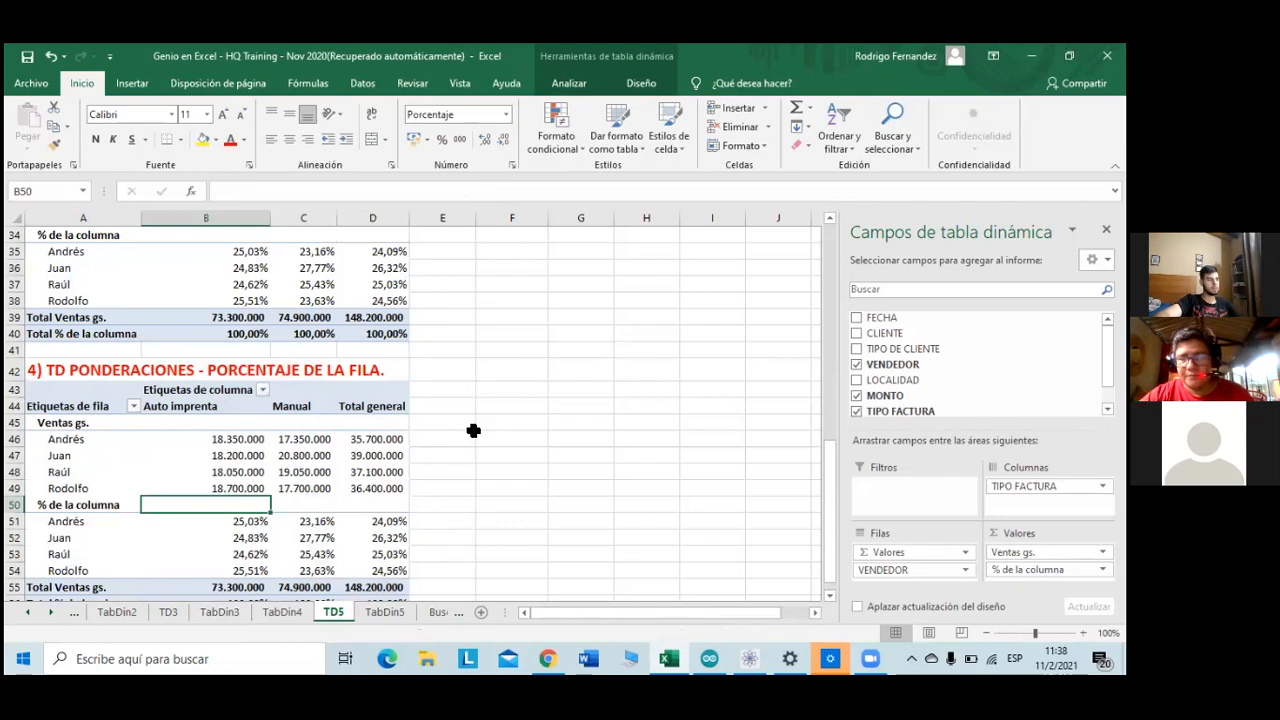
pyautogui.scroll(-1, 473, 430)
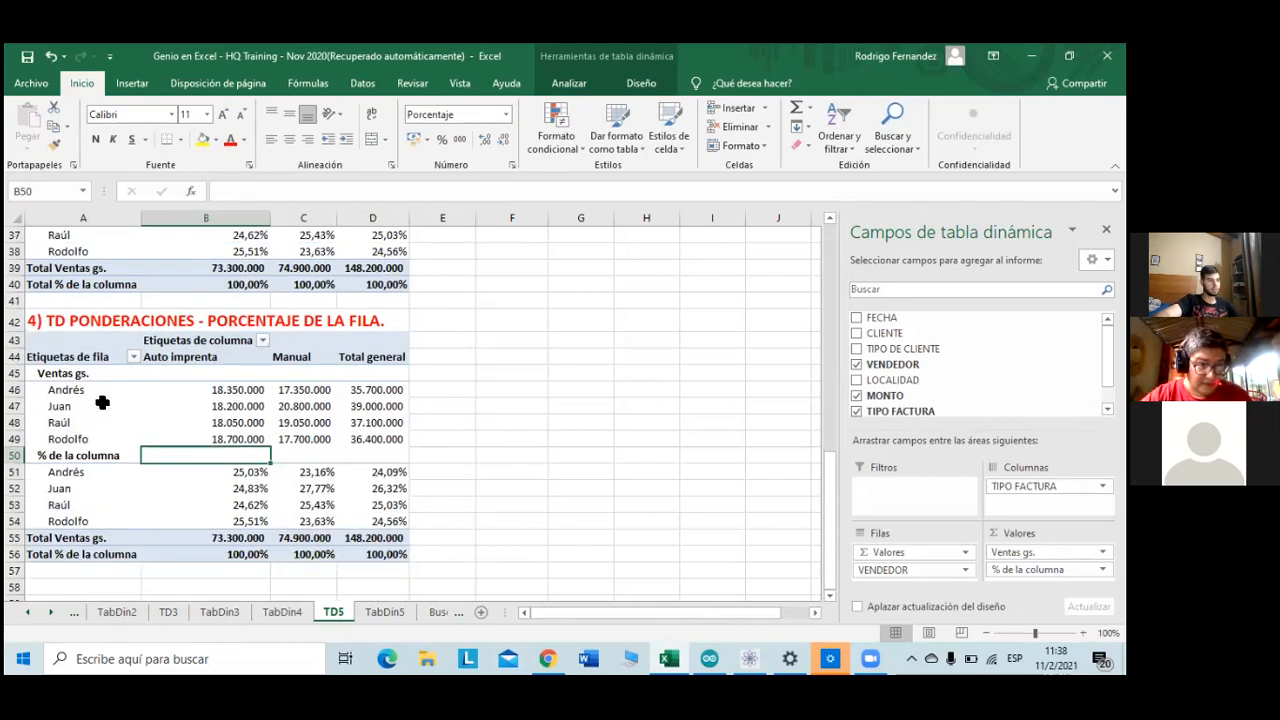
pyautogui.click(78, 456)
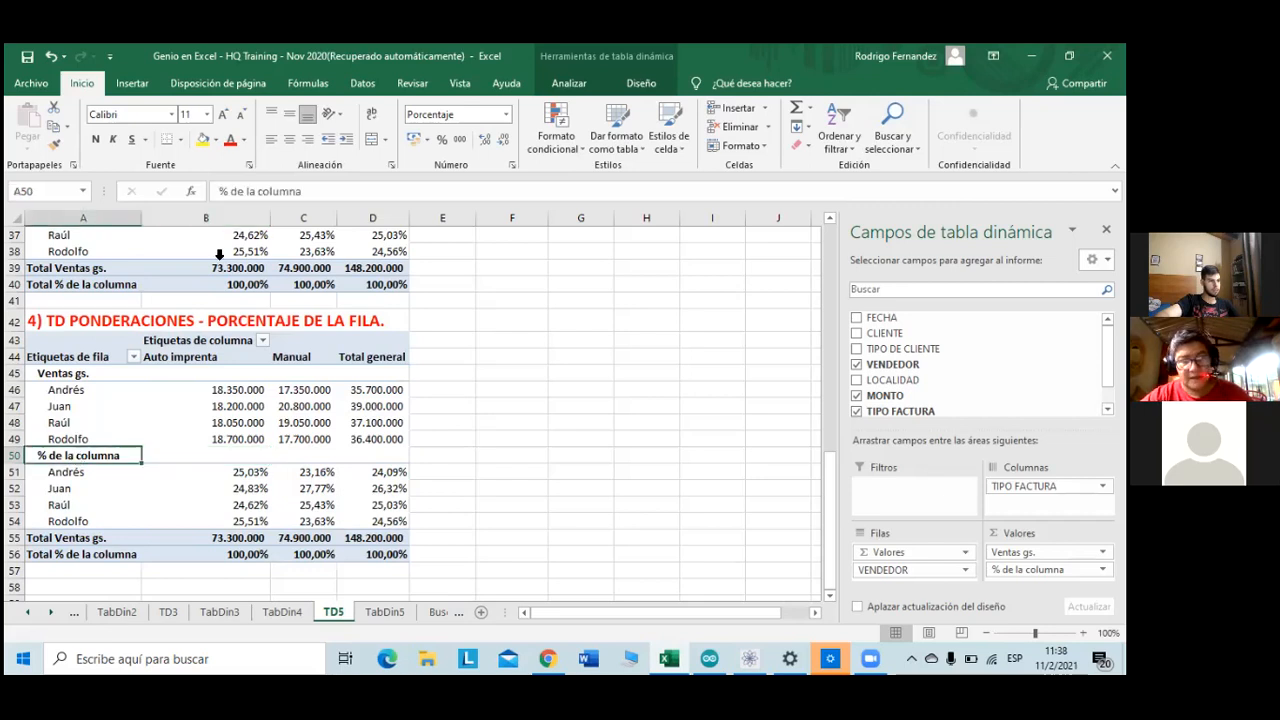
pyautogui.doubleClick(269, 193)
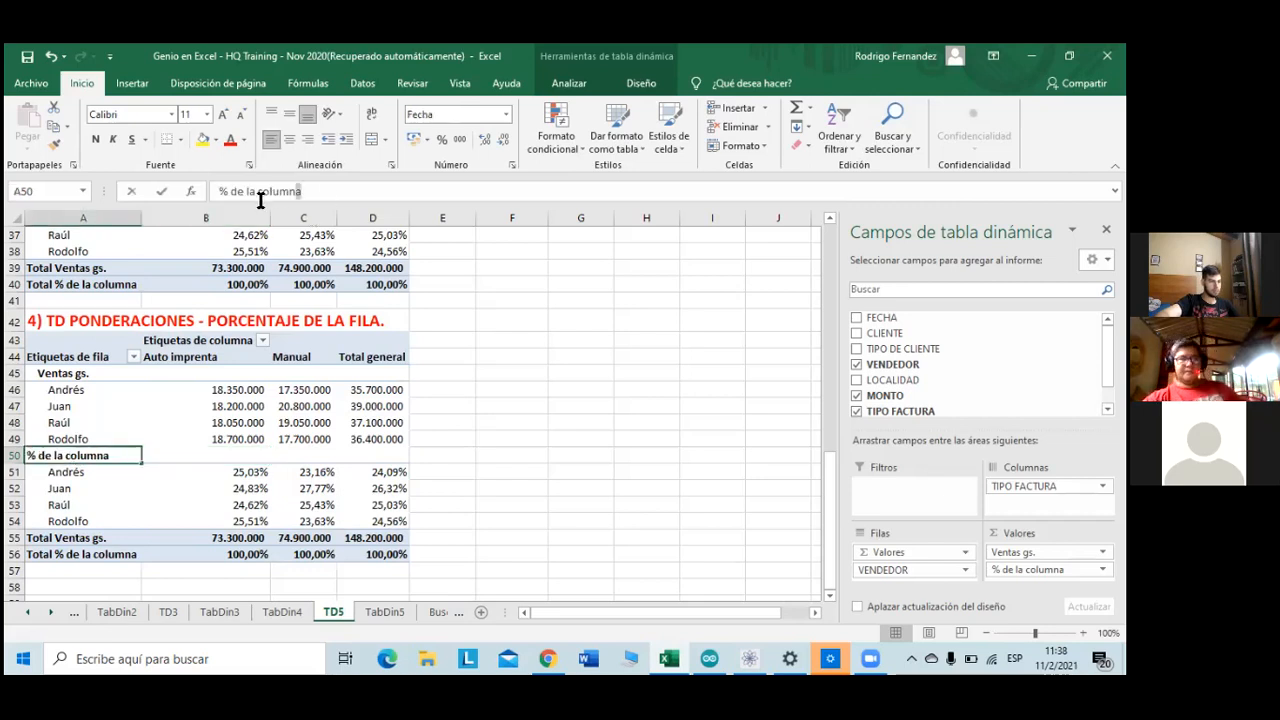
pyautogui.write('fil')
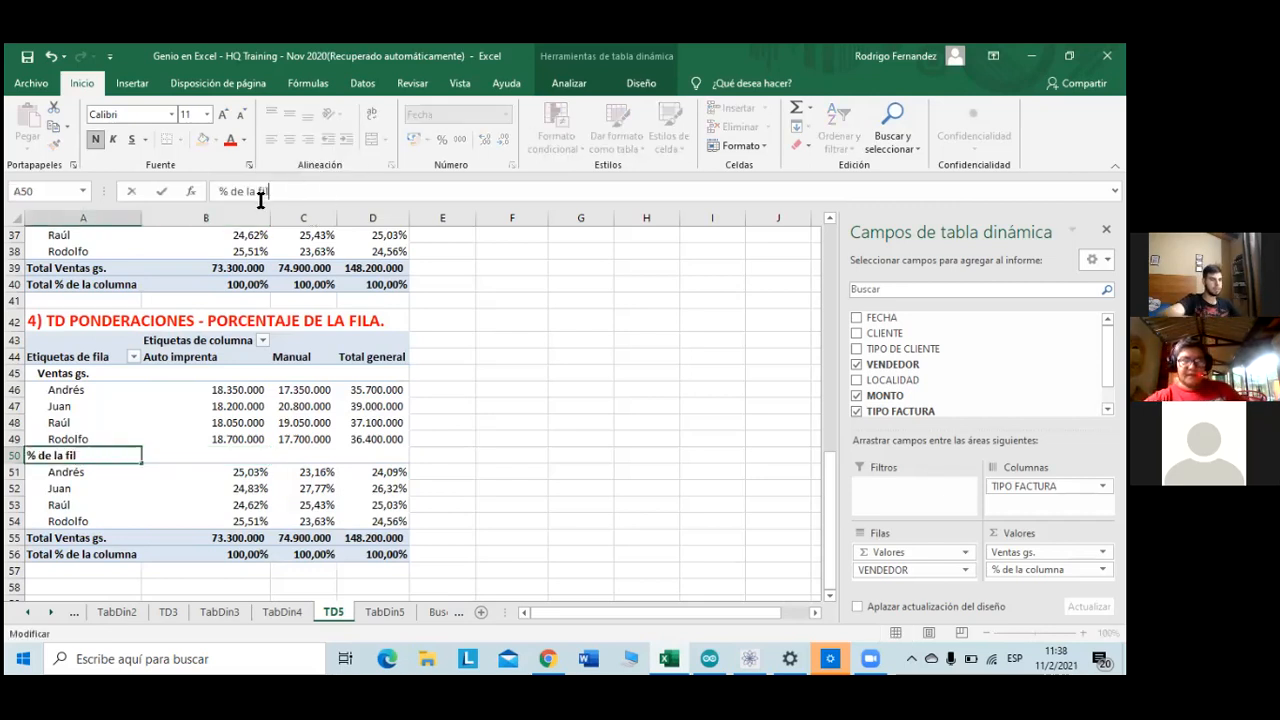
pyautogui.write('a')
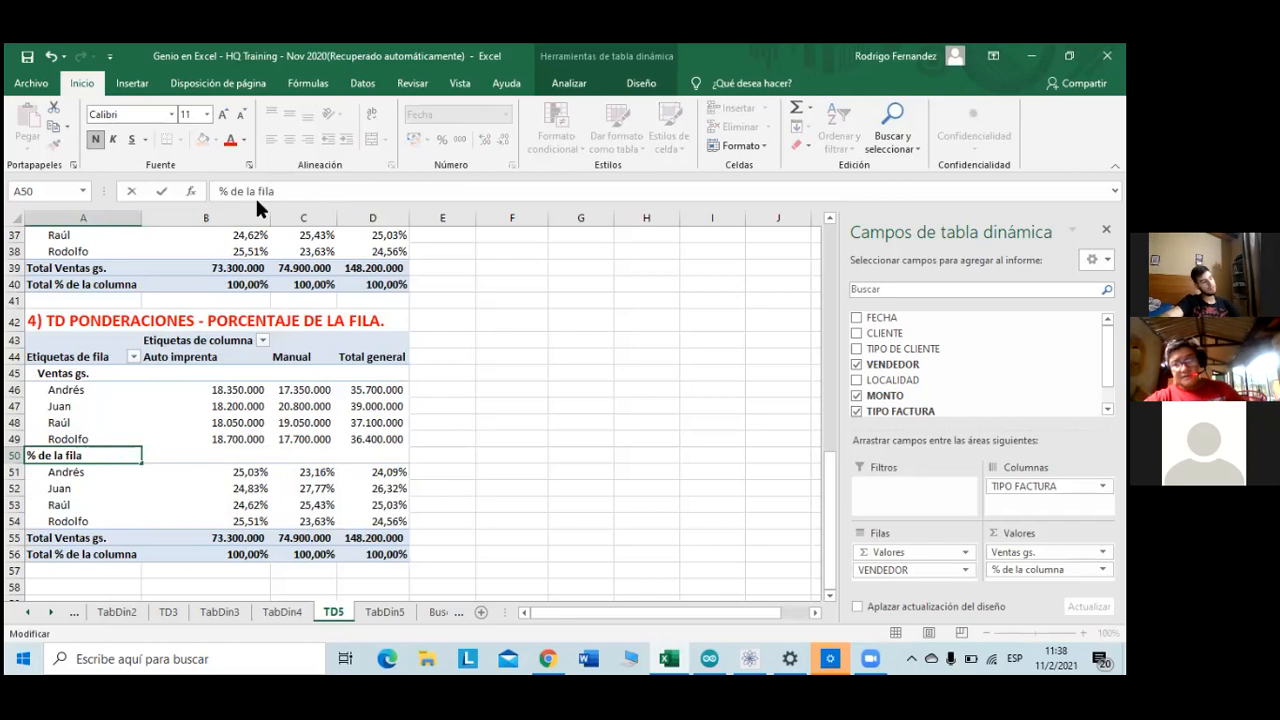
pyautogui.click(207, 496)
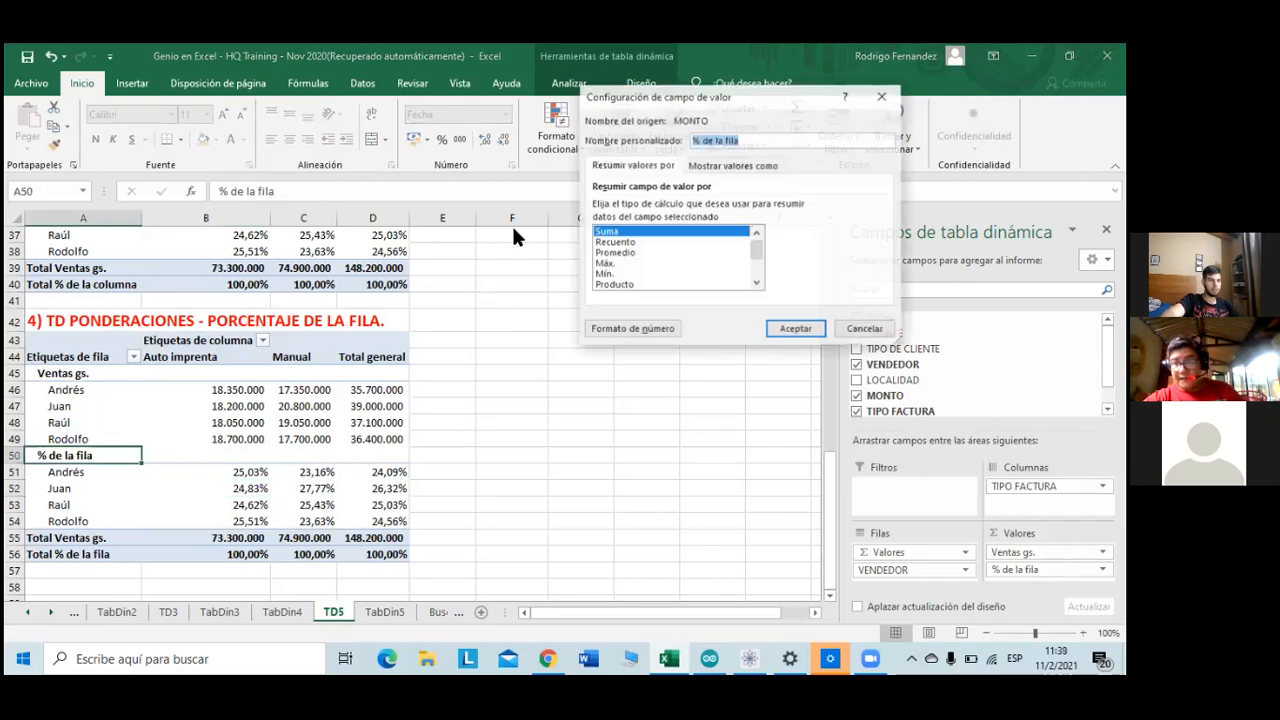
# - Show the fourth pivot table's "% de la fila" values as % del total de filas
pyautogui.click(736, 165)
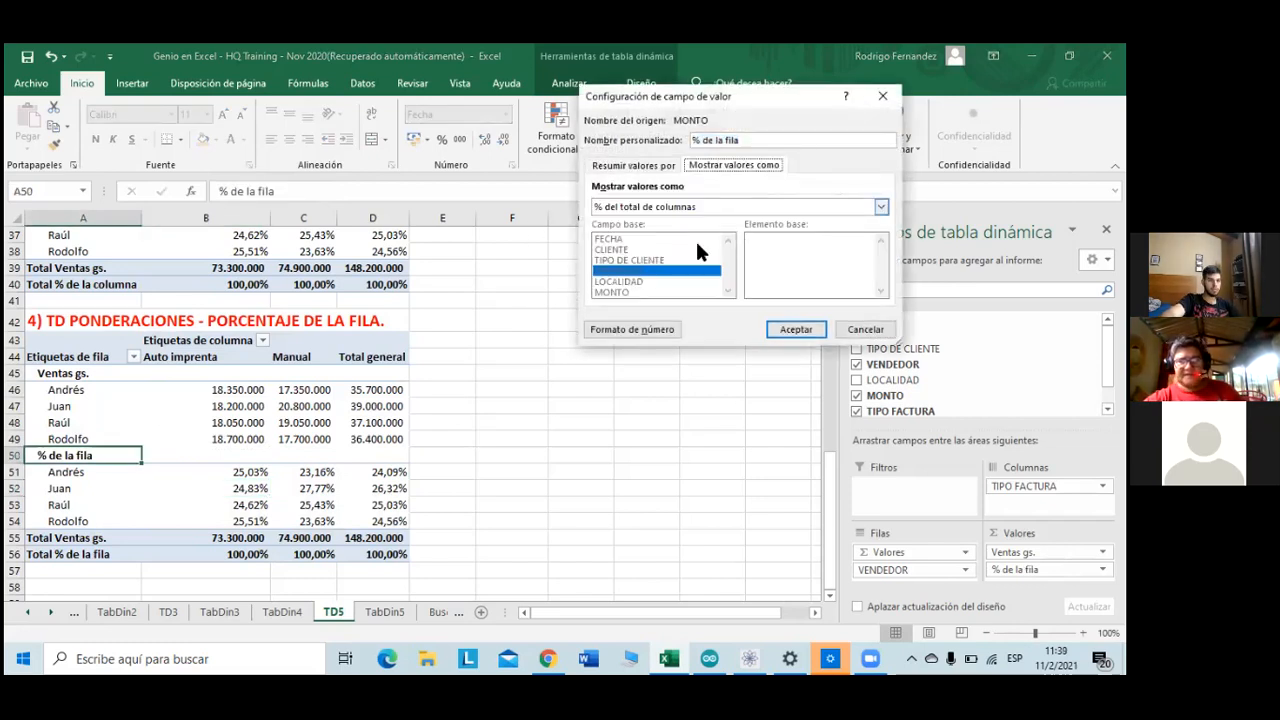
pyautogui.click(688, 206)
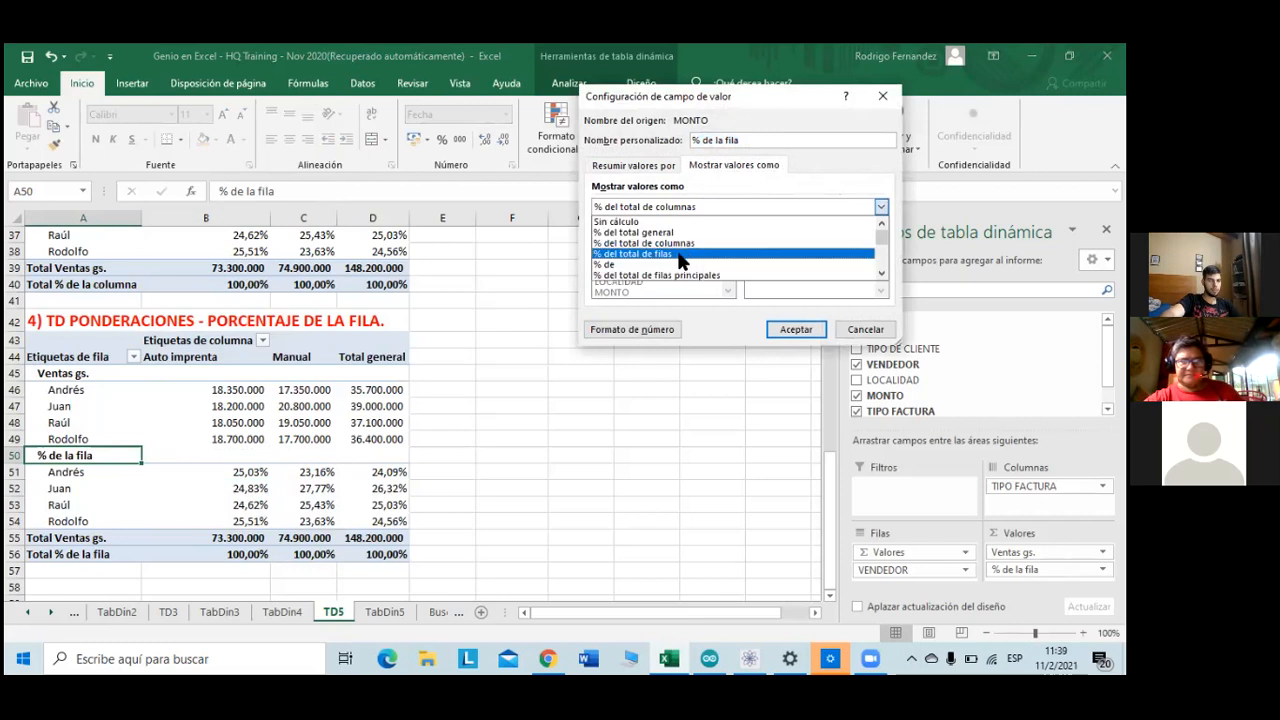
pyautogui.click(800, 328)
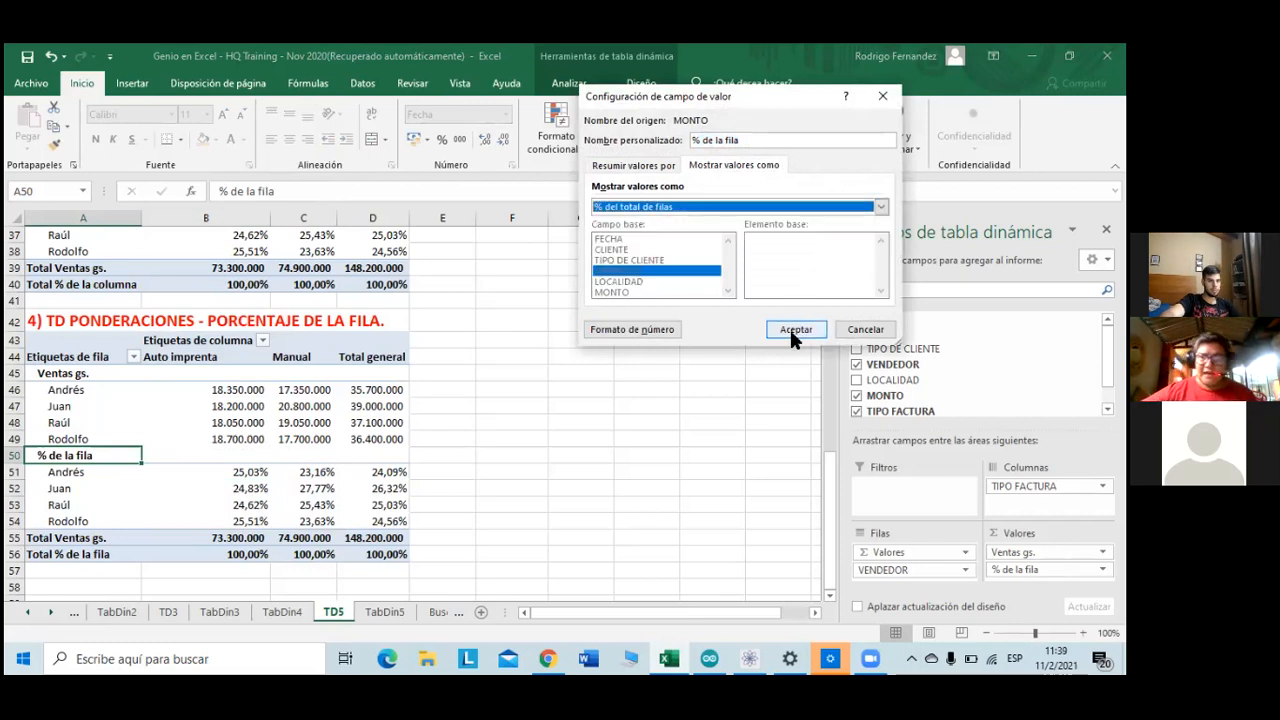
pyautogui.click(795, 329)
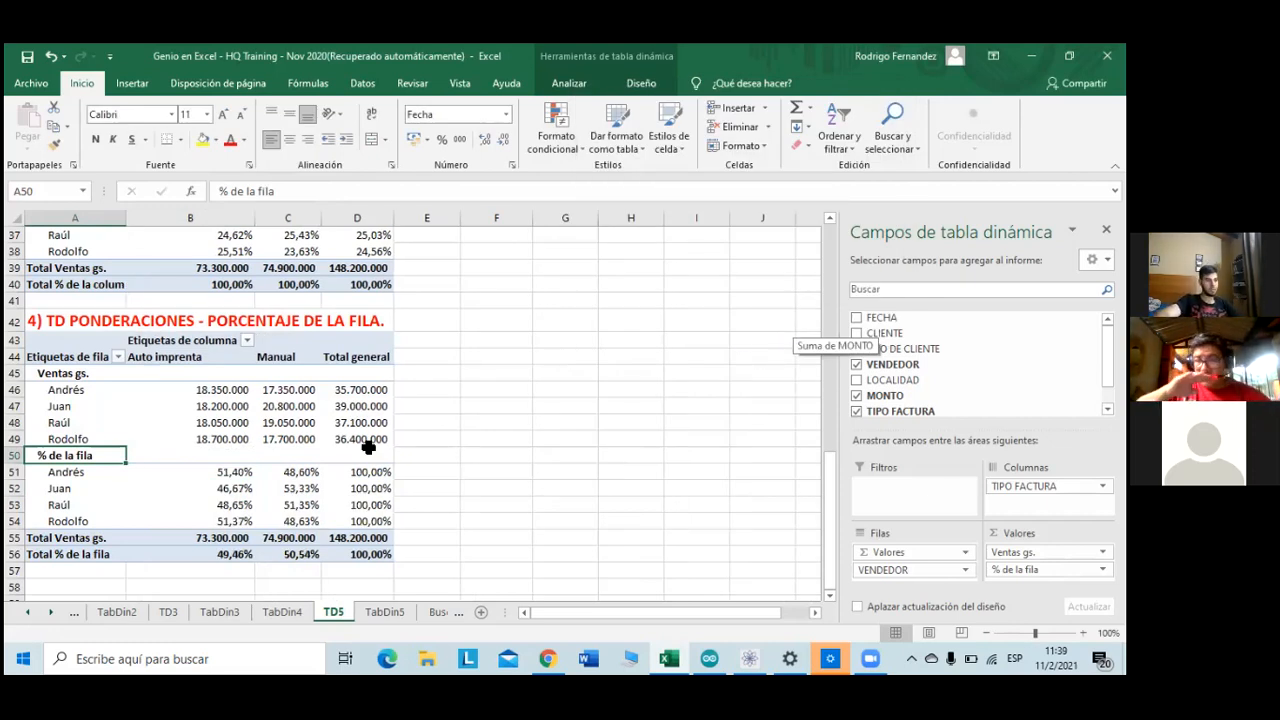
# - Examine the fourth pivot table's row percentages in B51:C54 and the Total % de la fila values in B56:C56
pyautogui.moveTo(233, 470); pyautogui.dragTo(286, 521)
pyautogui.click(240, 490)
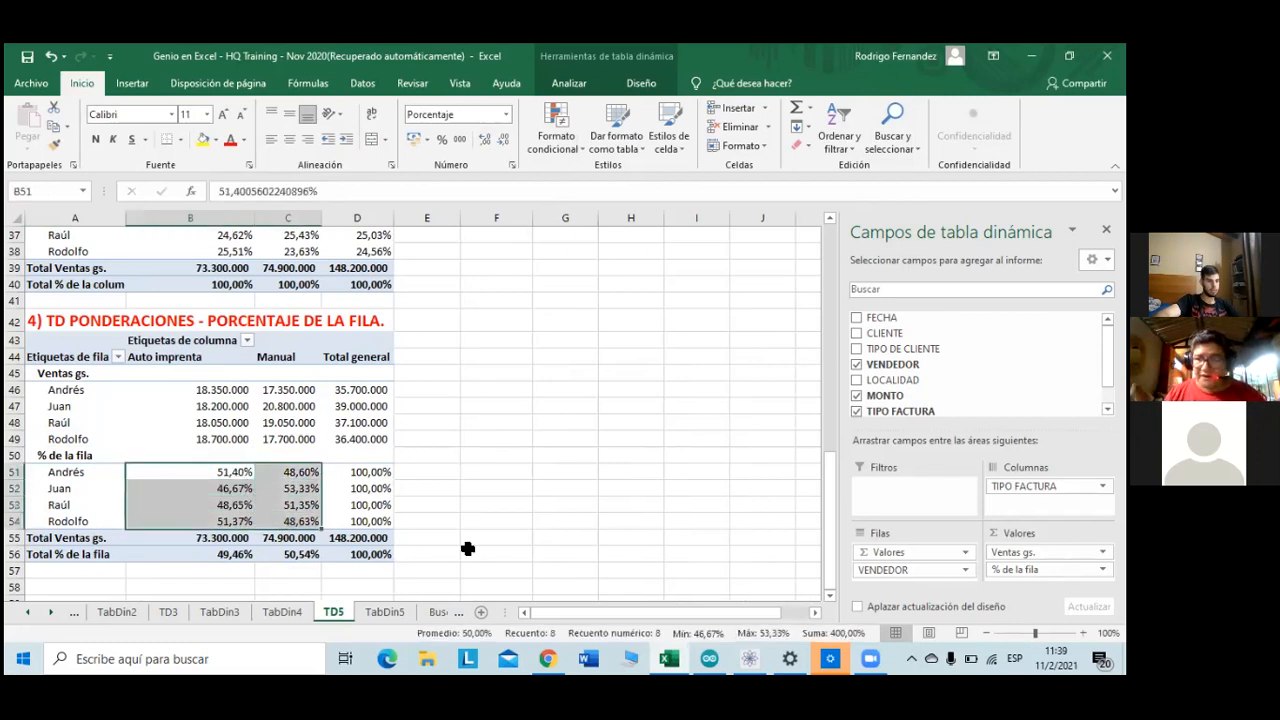
pyautogui.click(434, 536)
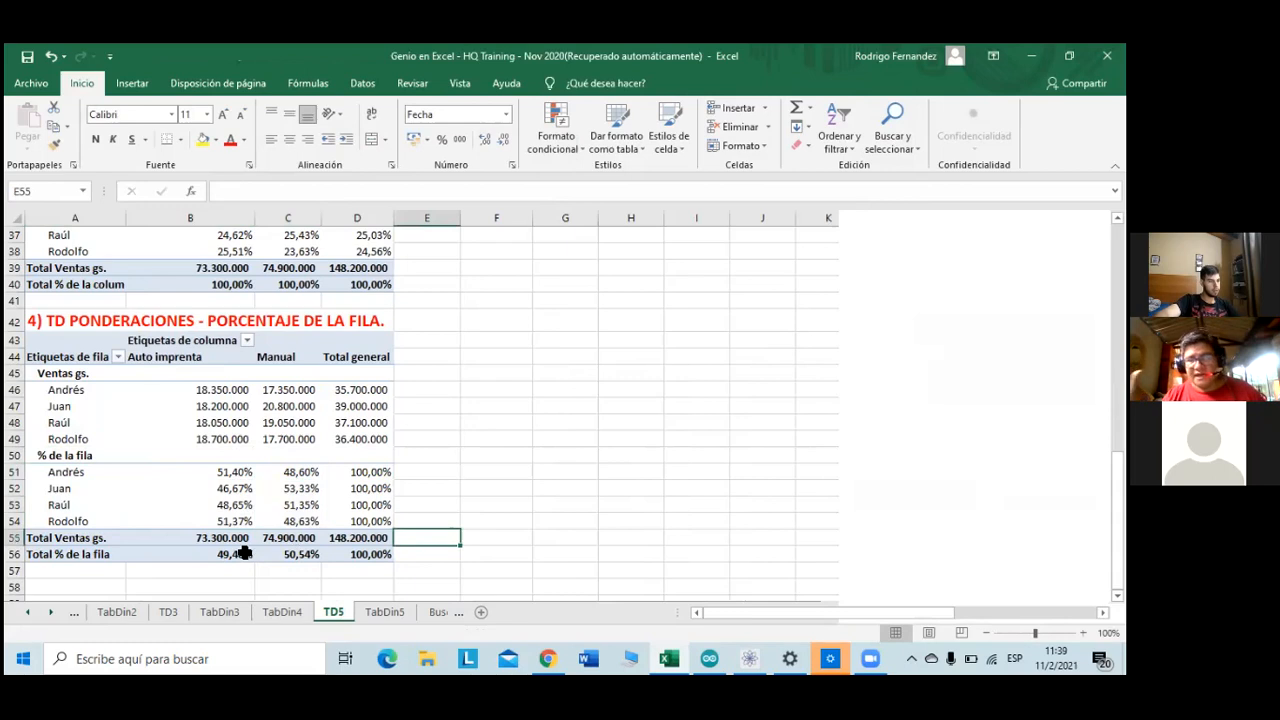
pyautogui.moveTo(251, 555); pyautogui.dragTo(302, 558)
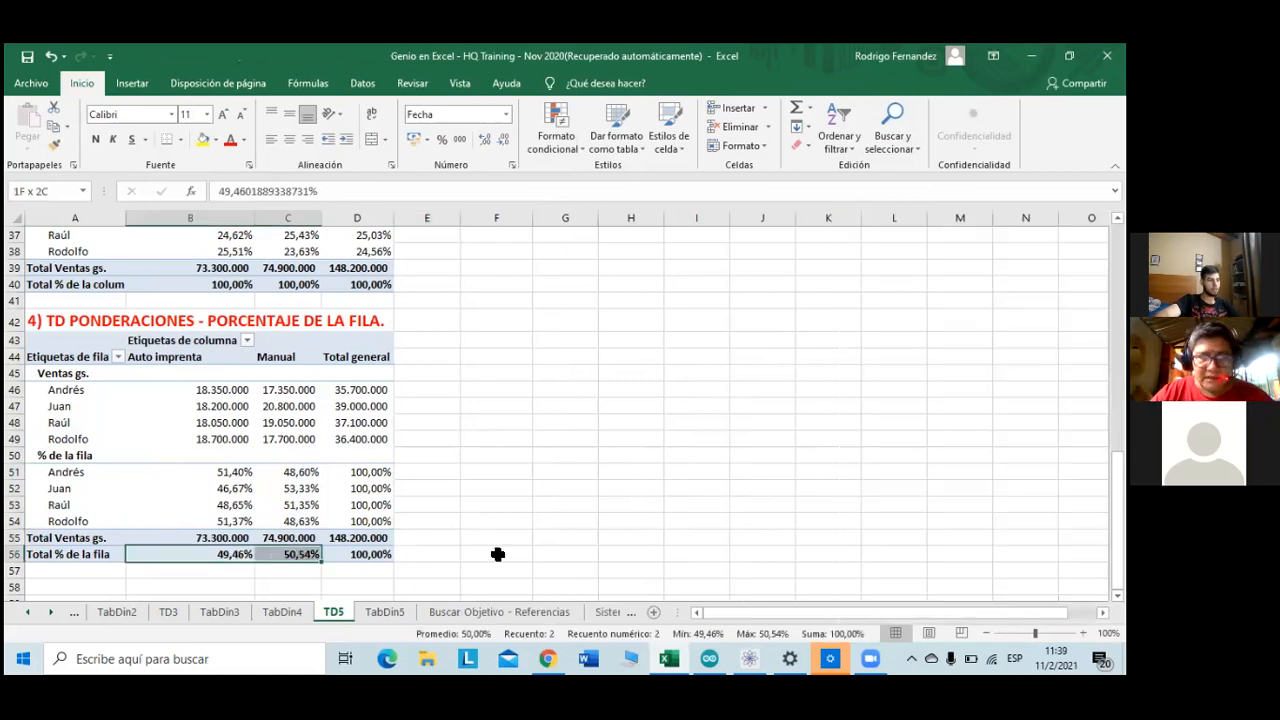
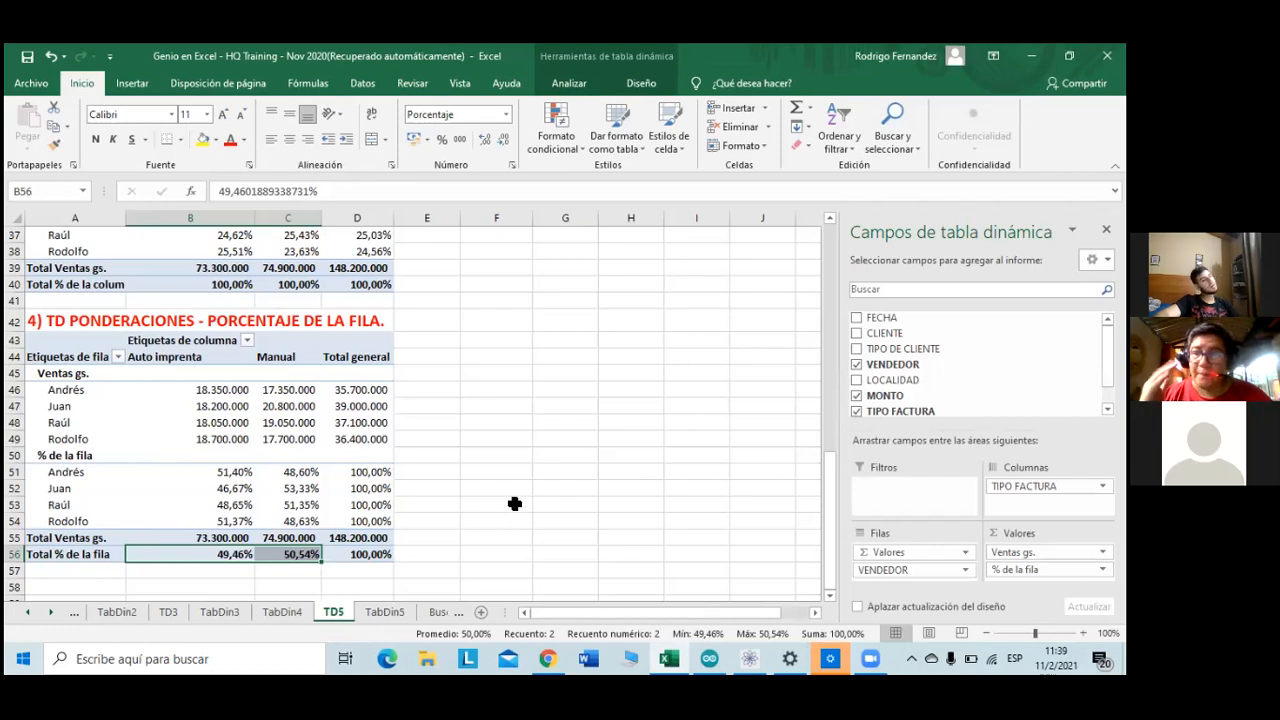
# - Examine the pivot tables on TD5, comparing the grand-total, column and row percentages
pyautogui.scroll(6, 514, 490)
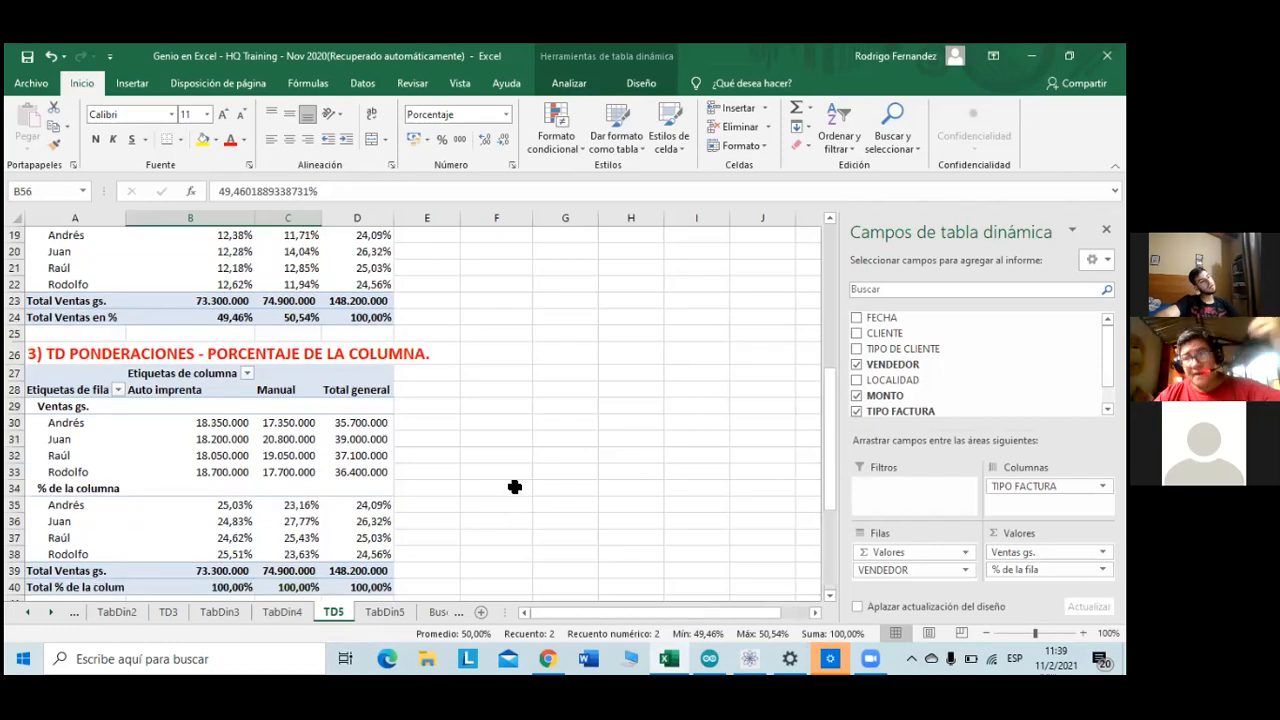
pyautogui.scroll(5, 514, 487)
pyautogui.scroll(1, 514, 487)
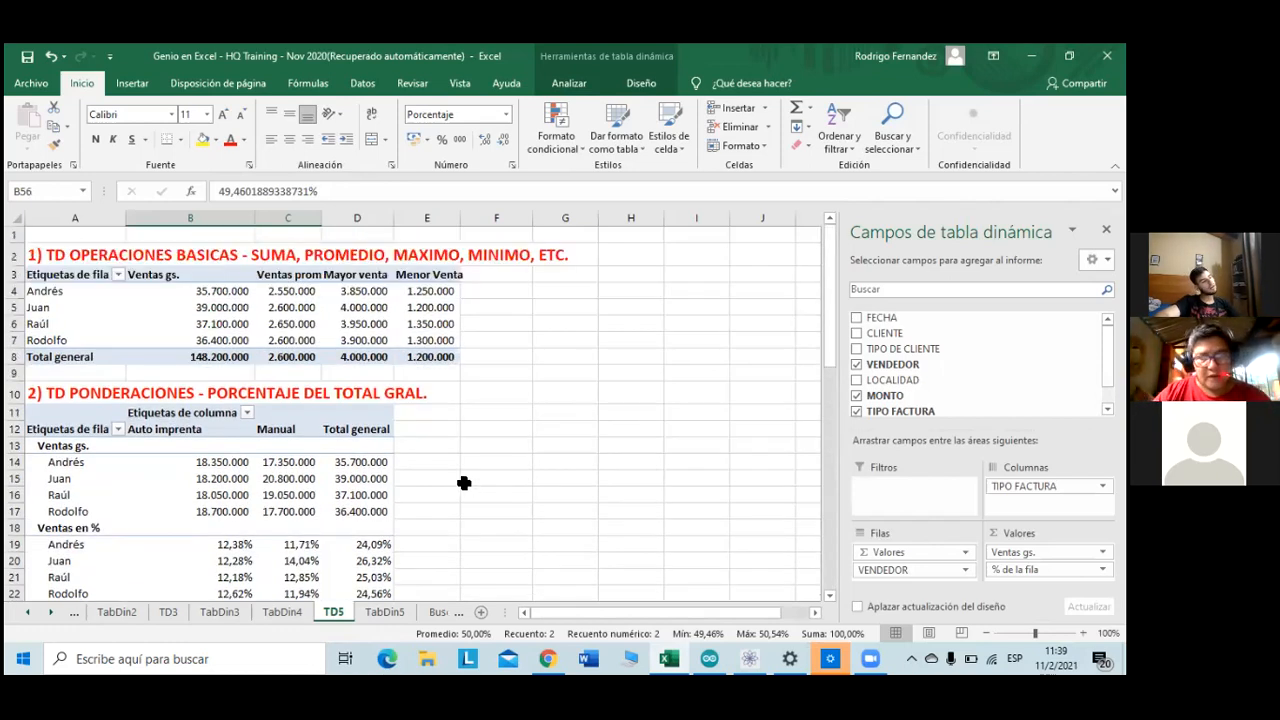
pyautogui.scroll(-2, 464, 483)
pyautogui.scroll(-1, 440, 484)
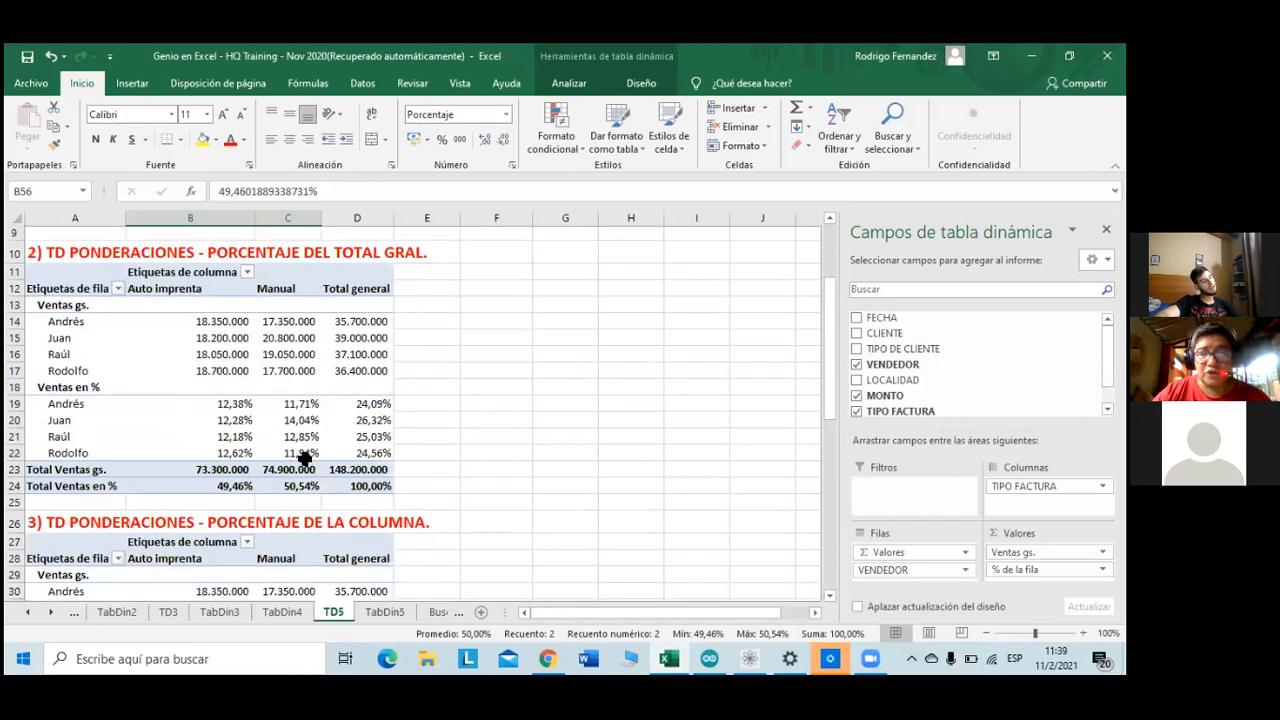
pyautogui.scroll(-1, 304, 457)
pyautogui.moveTo(254, 449)
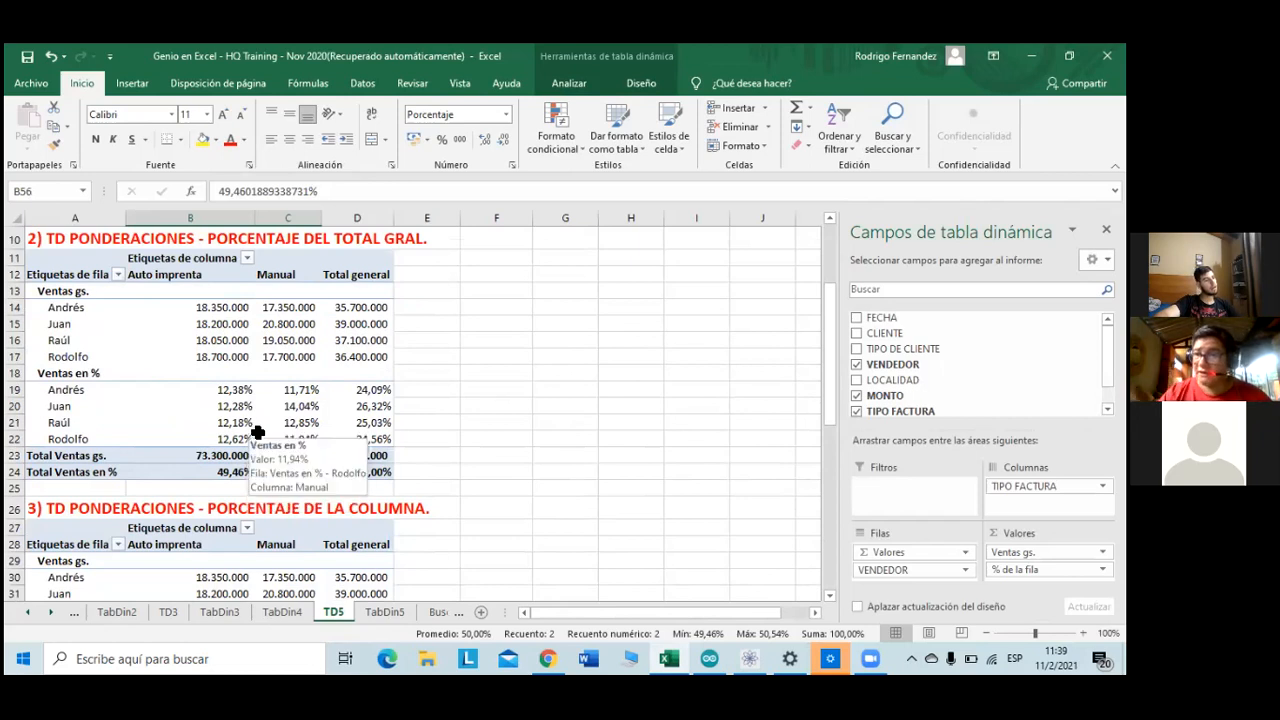
pyautogui.scroll(-1, 295, 446)
pyautogui.scroll(-3, 292, 452)
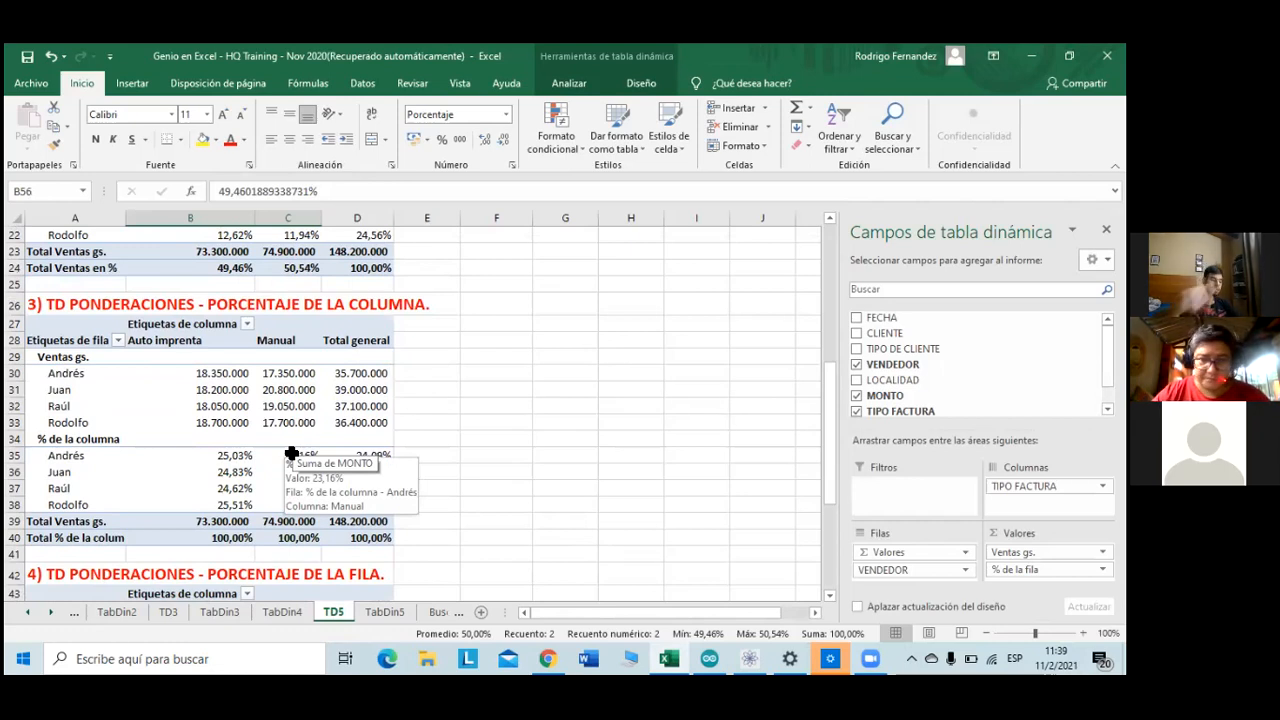
pyautogui.scroll(-5, 286, 567)
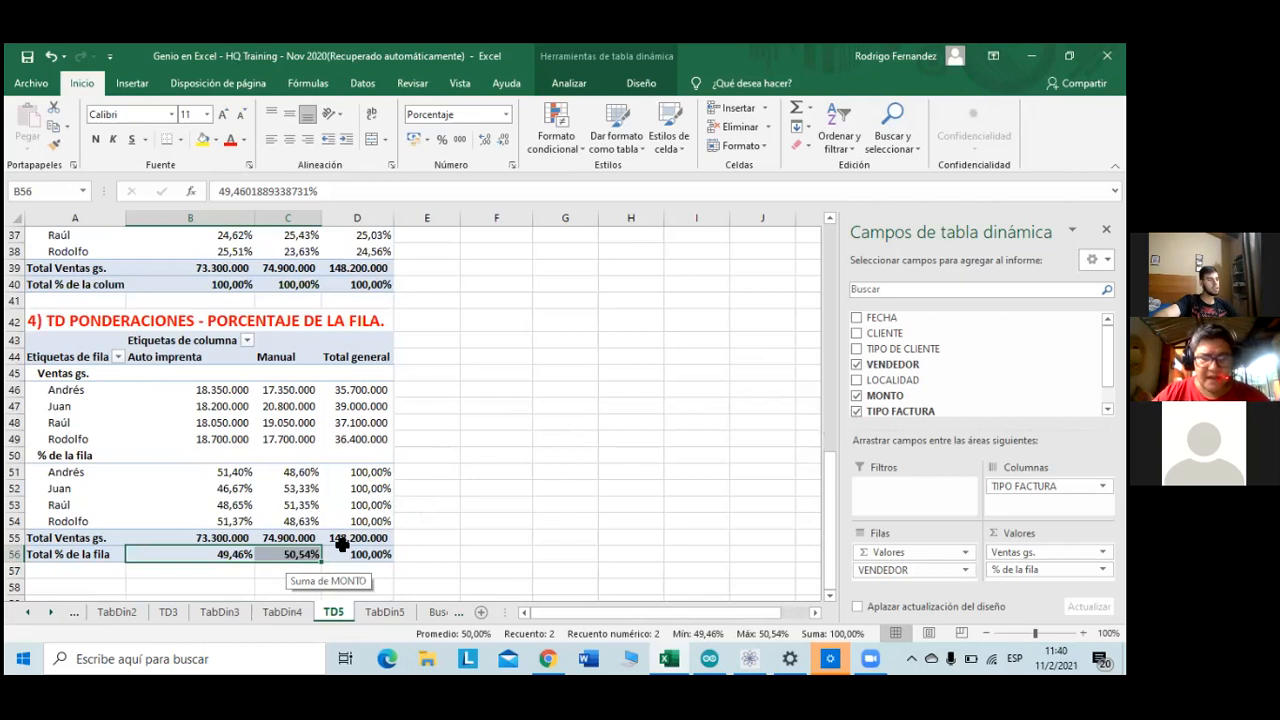
# - Copy the fourth pivot table together with its title and paste it below, starting at A58
pyautogui.hotkey('ctrl', 'a')
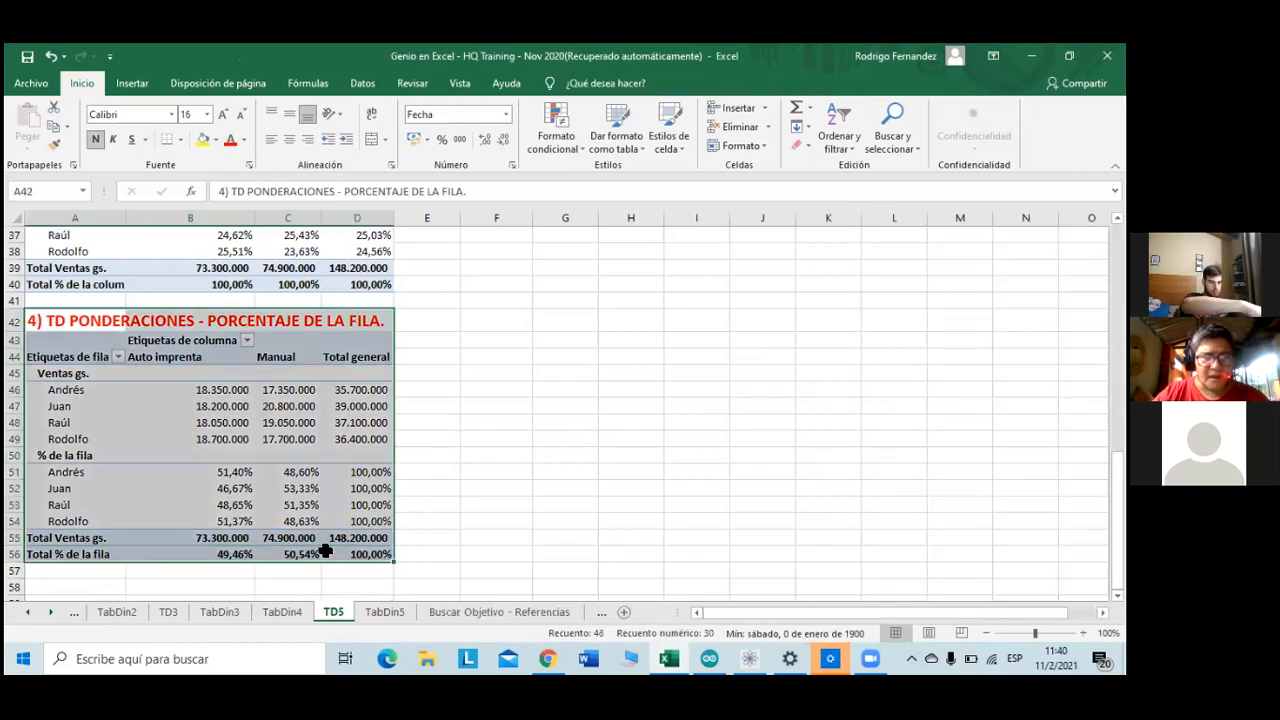
pyautogui.hotkey('ctrl', 'c')
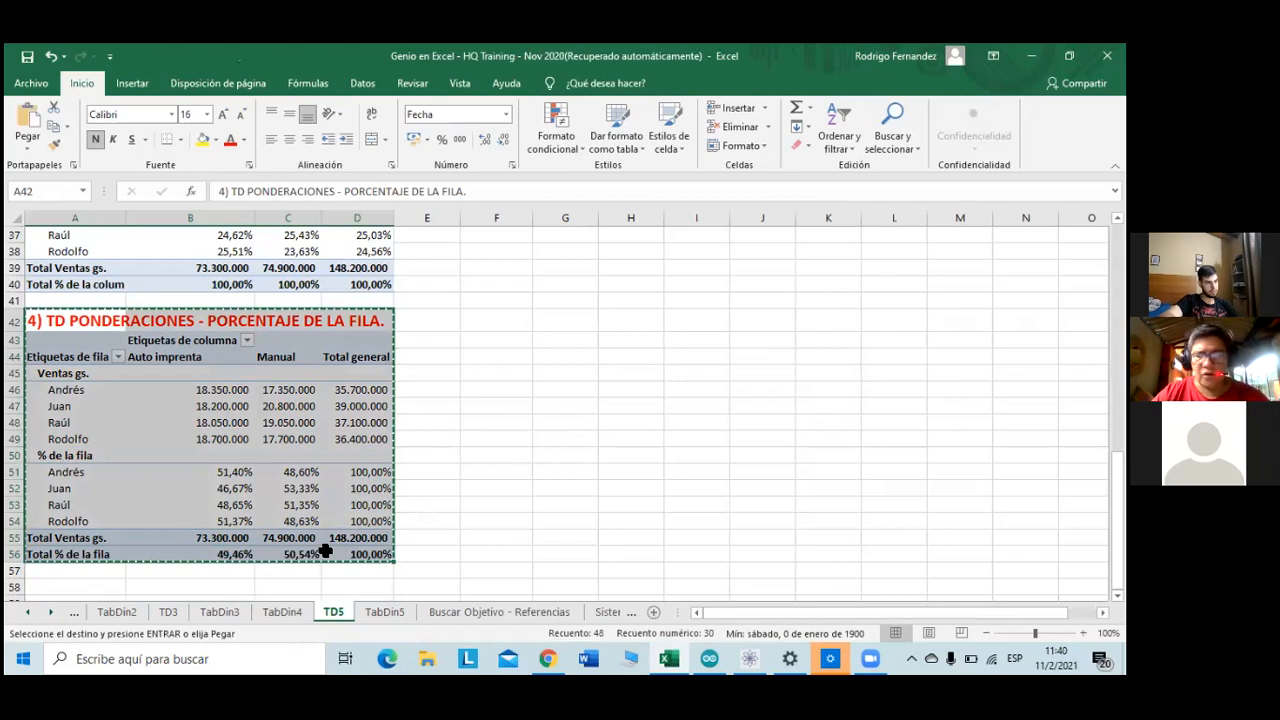
pyautogui.hotkey('ctrl', 'Down')
pyautogui.hotkey('ctrl', 'Down')
pyautogui.press('Down')
pyautogui.press('Down')
pyautogui.press('Down')
pyautogui.press('Up')
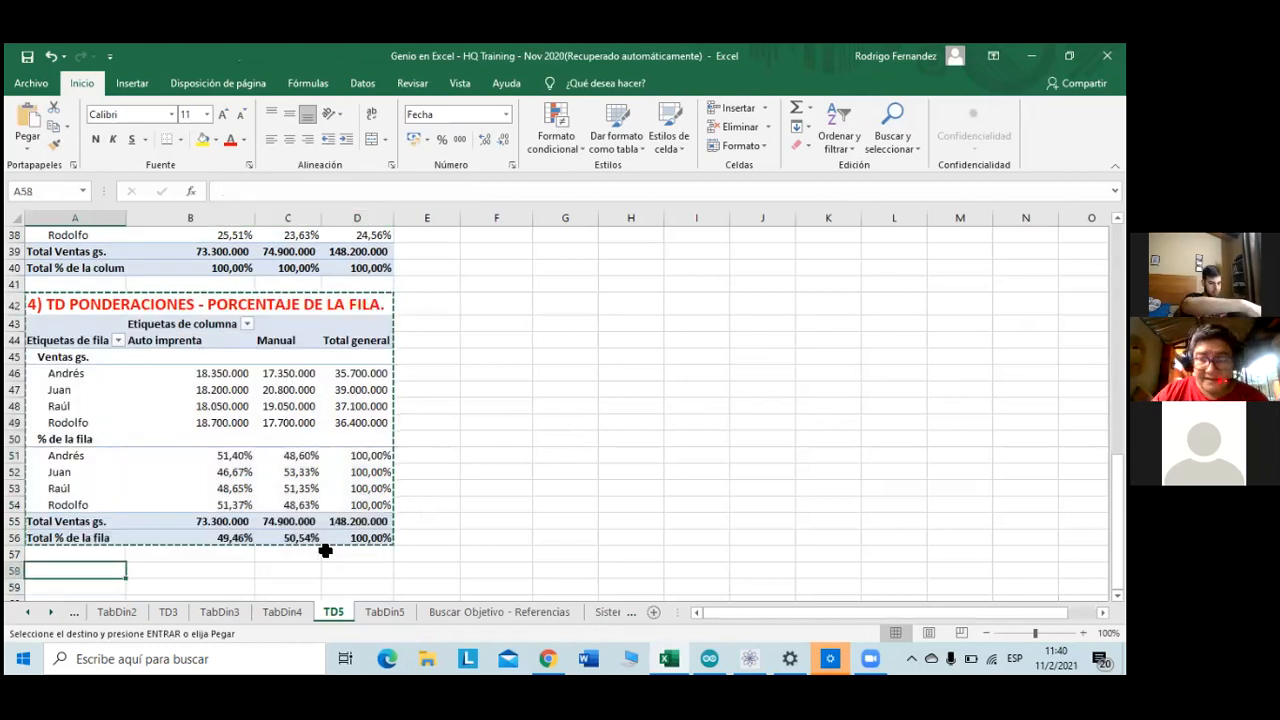
pyautogui.hotkey('ctrl', 'v')
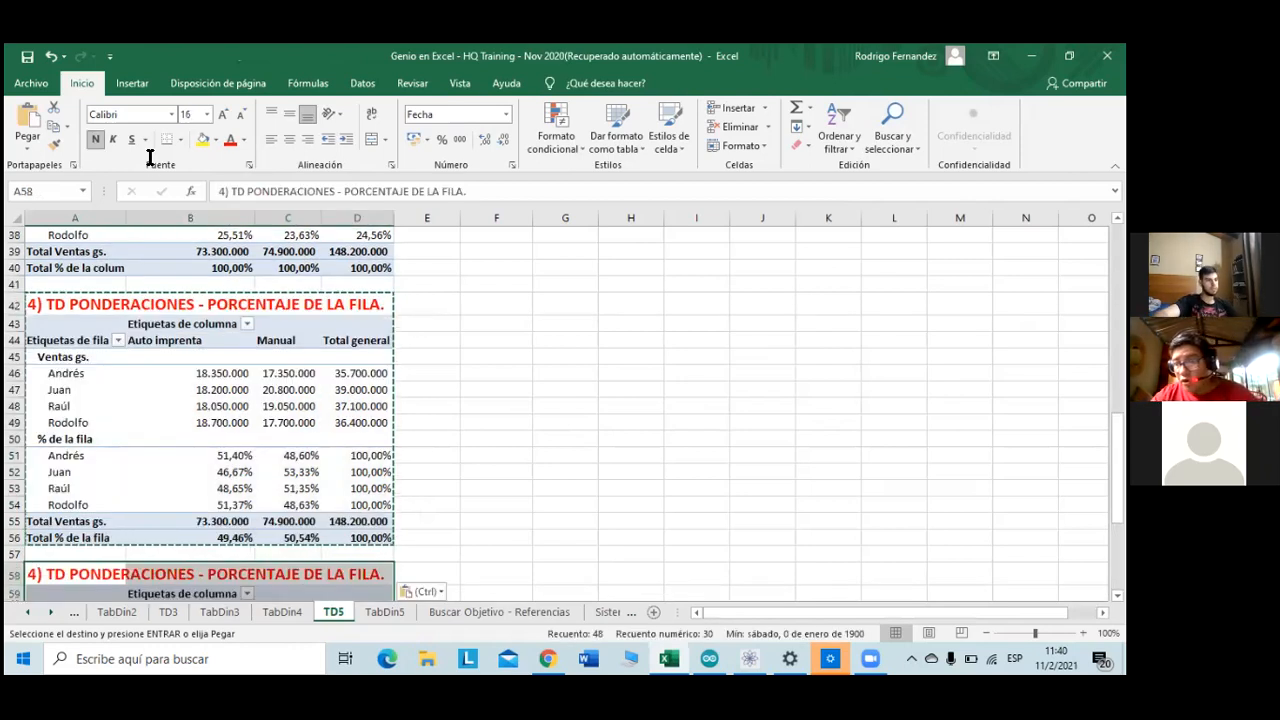
# - Change the copied title in A58 to "5) TD PONDERACIONES - DIFERENCIA CON RESPECTO AL LIDER."
pyautogui.click(223, 198)
pyautogui.press('Delete')
pyautogui.write('5')
pyautogui.press('Right')
pyautogui.press('Right')
pyautogui.press('Right')
pyautogui.press('Right')
pyautogui.press('Right')
pyautogui.press('Right')
pyautogui.press('Right')
pyautogui.press('Right')
pyautogui.press('Right')
pyautogui.press('Right')
pyautogui.press('Right')
pyautogui.press('Right')
pyautogui.press('Right')
pyautogui.press('Right')
pyautogui.press('Right')
pyautogui.press('Right')
pyautogui.press('Right')
pyautogui.press('Right')
pyautogui.press('Right')
pyautogui.press('Right')
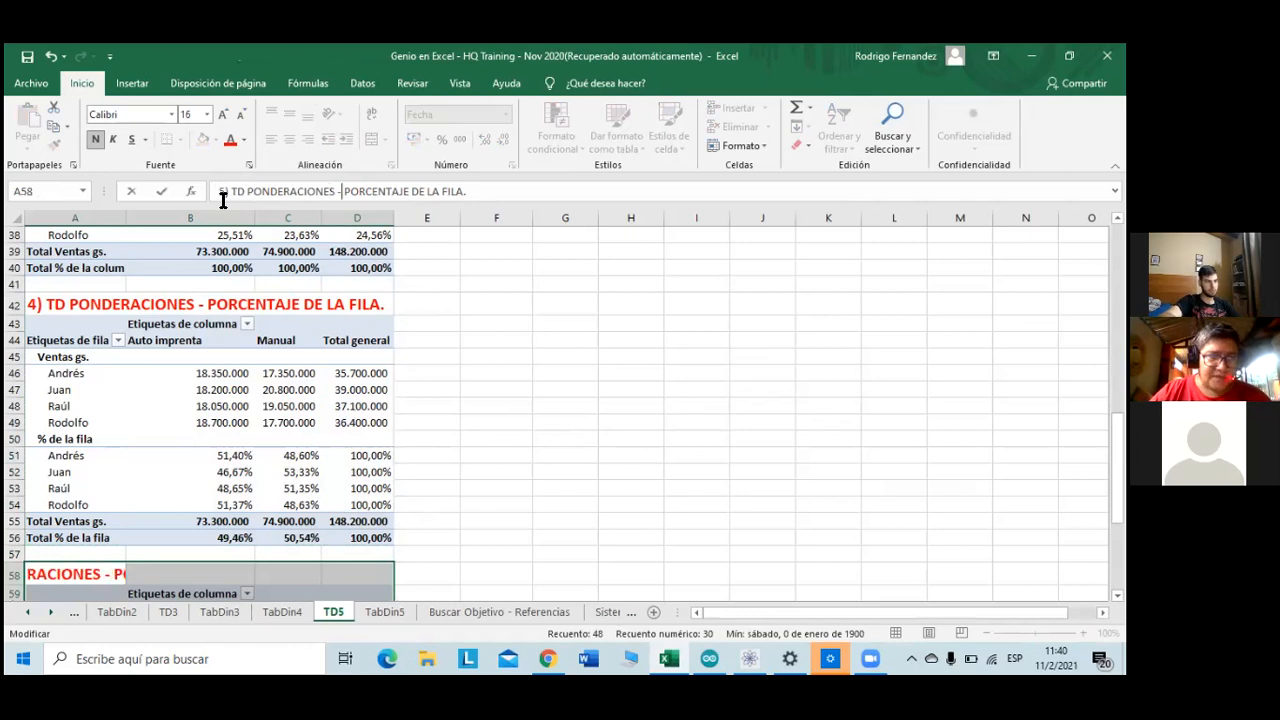
pyautogui.press('Right')
pyautogui.press('Right')
pyautogui.press('Right')
pyautogui.press('Right')
pyautogui.press('Right')
pyautogui.press('Right')
pyautogui.press('Right')
pyautogui.press('Right')
pyautogui.press('Right')
pyautogui.press('Right')
pyautogui.press('Right')
pyautogui.press('Right')
pyautogui.press('Right')
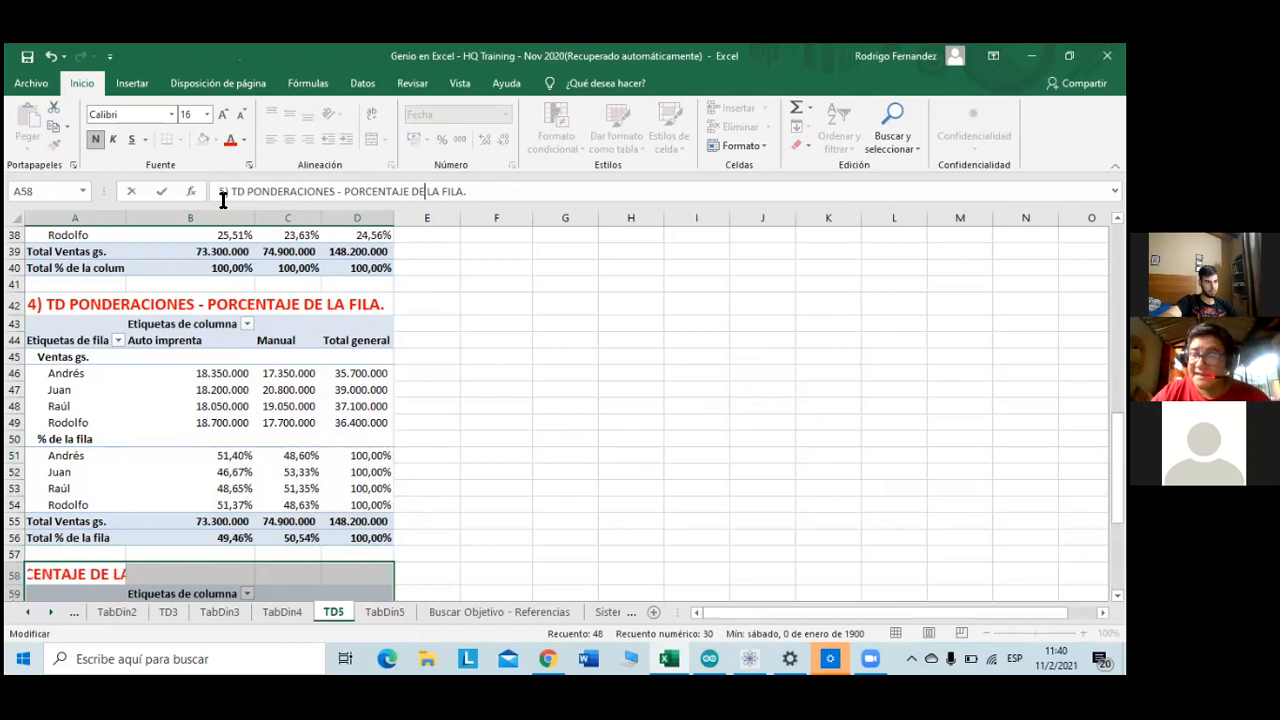
pyautogui.press('Right')
pyautogui.press('Right')
pyautogui.press('Right')
pyautogui.press('Right')
pyautogui.press('Right')
pyautogui.press('Right')
pyautogui.press('Right')
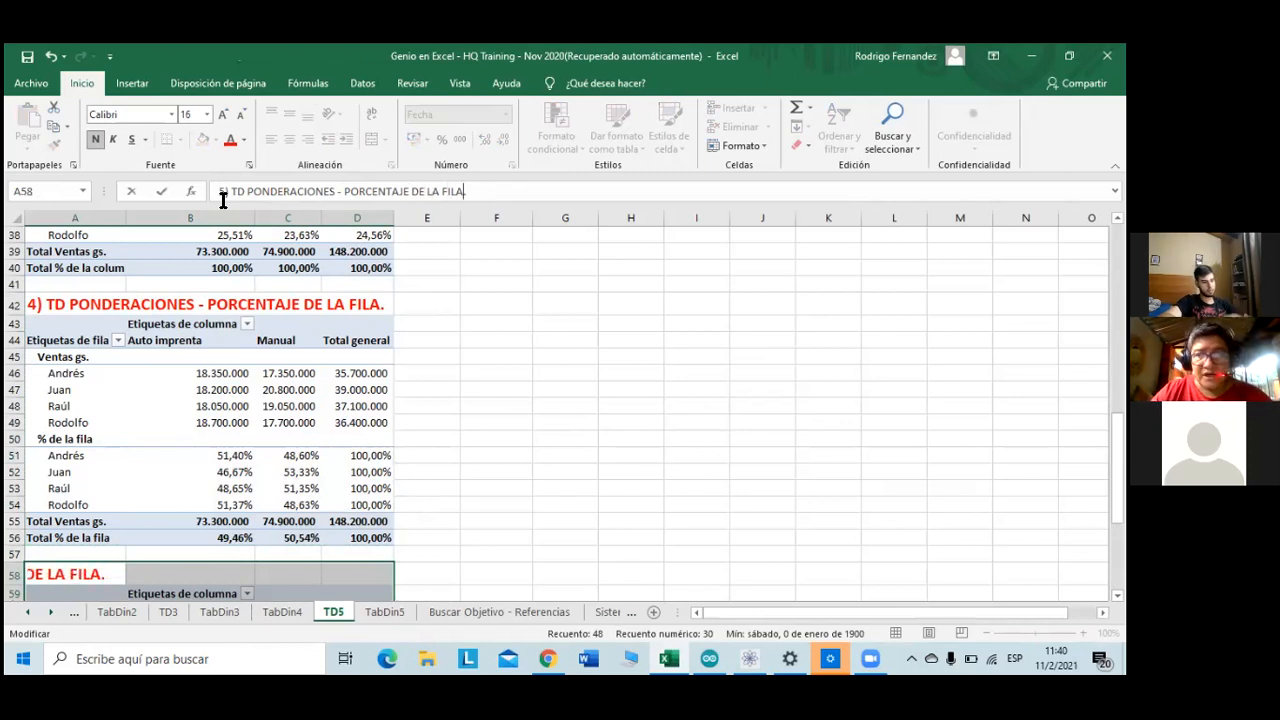
pyautogui.hotkey('shift', 'Left')
pyautogui.hotkey('shift', 'Left')
pyautogui.hotkey('shift', 'Left')
pyautogui.hotkey('shift', 'Left')
pyautogui.hotkey('shift', 'Left')
pyautogui.hotkey('shift', 'Left')
pyautogui.hotkey('shift', 'Left')
pyautogui.hotkey('shift', 'Left')
pyautogui.hotkey('shift', 'Left')
pyautogui.hotkey('shift', 'Left')
pyautogui.hotkey('shift', 'Left')
pyautogui.hotkey('shift', 'Left')
pyautogui.hotkey('shift', 'Left')
pyautogui.hotkey('shift', 'Left')
pyautogui.hotkey('shift', 'Left')
pyautogui.hotkey('shift', 'Left')
pyautogui.hotkey('shift', 'Left')
pyautogui.hotkey('shift', 'Left')
pyautogui.hotkey('shift', 'Left')
pyautogui.hotkey('shift', 'Left')
pyautogui.hotkey('shift', 'Left')
pyautogui.hotkey('shift', 'Left')
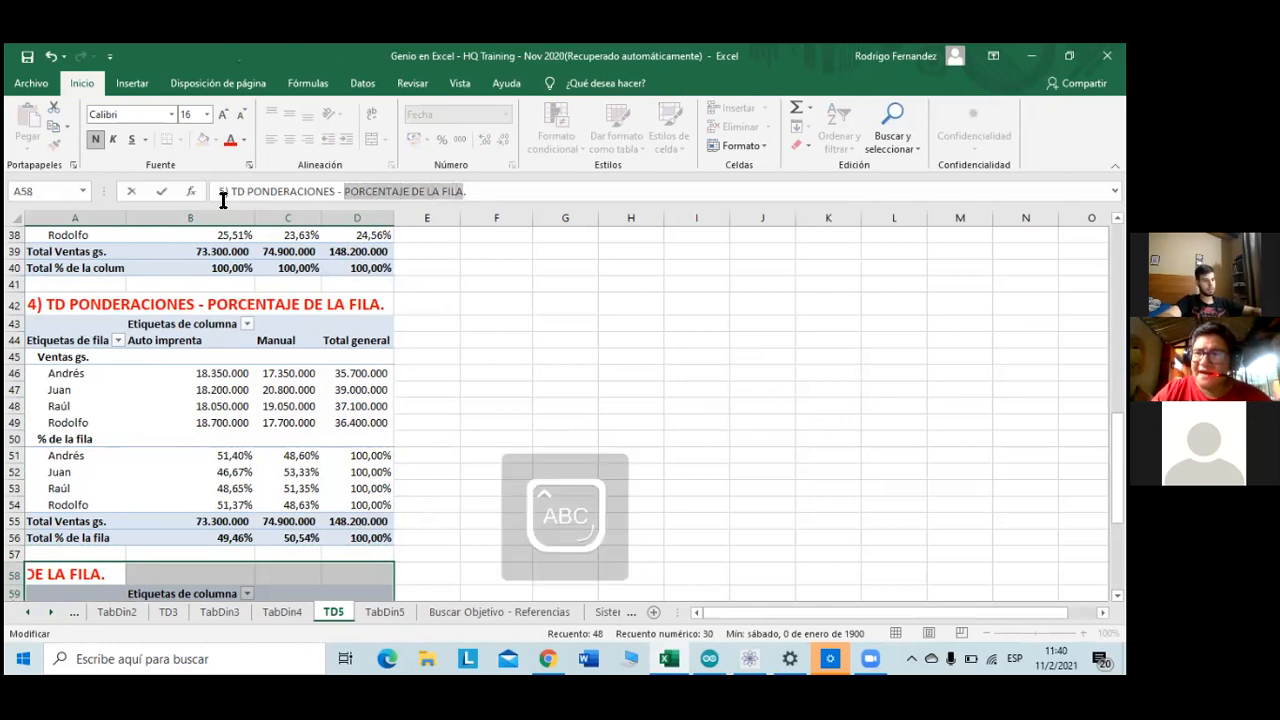
pyautogui.write('DIFERENC')
pyautogui.write('IA CON RESPE')
pyautogui.write('C')
pyautogui.write('TO AL LIDE')
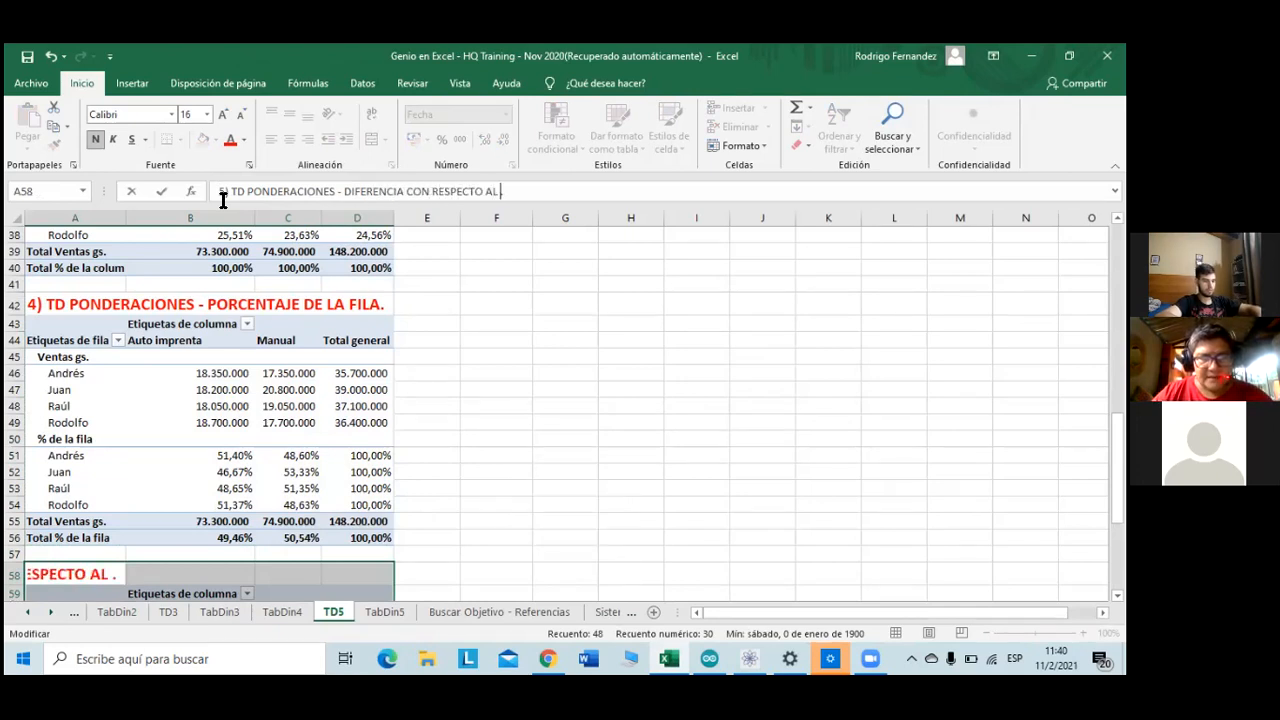
pyautogui.write('R.')
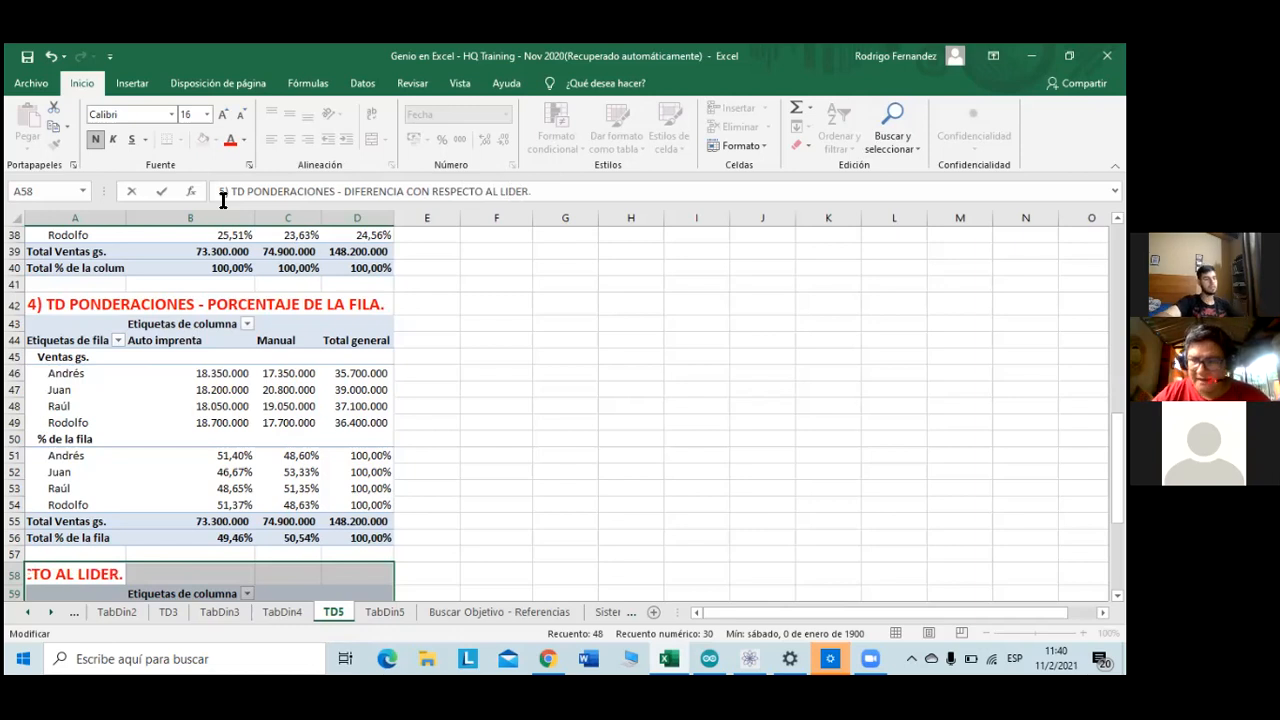
pyautogui.press('Return')
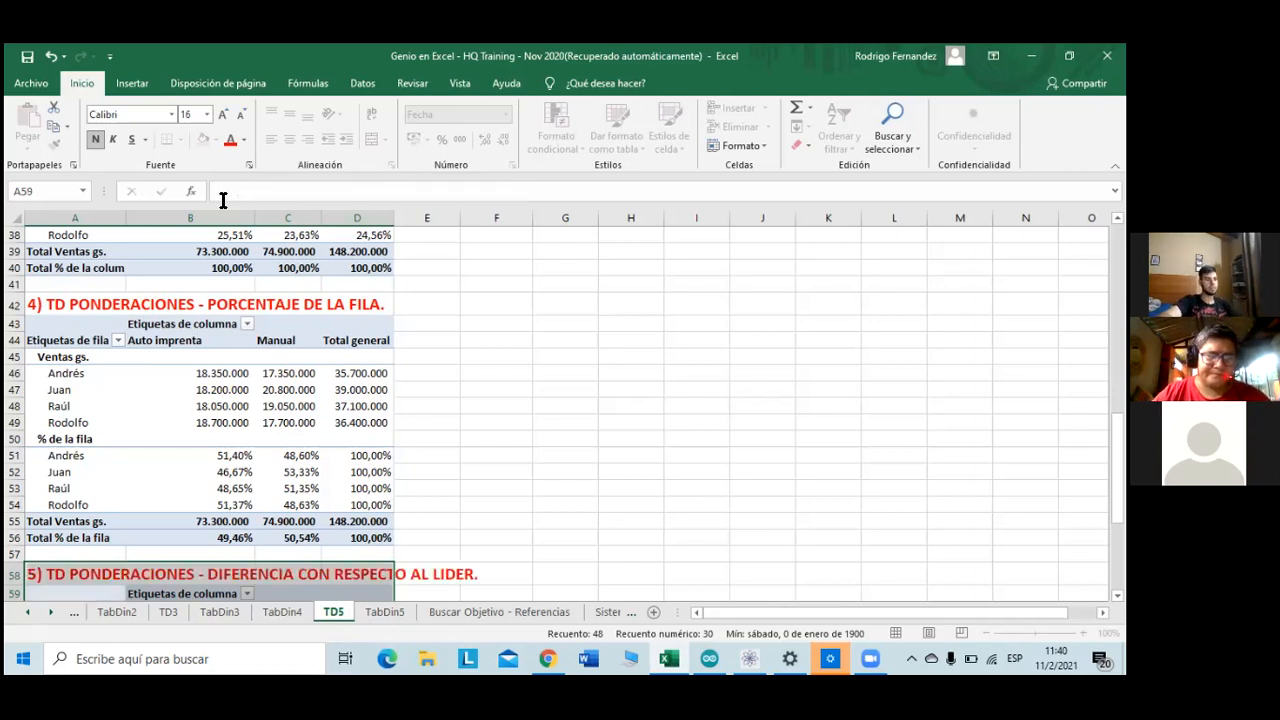
# - Remove the TIPO FACTURA field from the fifth pivot table
pyautogui.hotkey('ctrl', 'v')
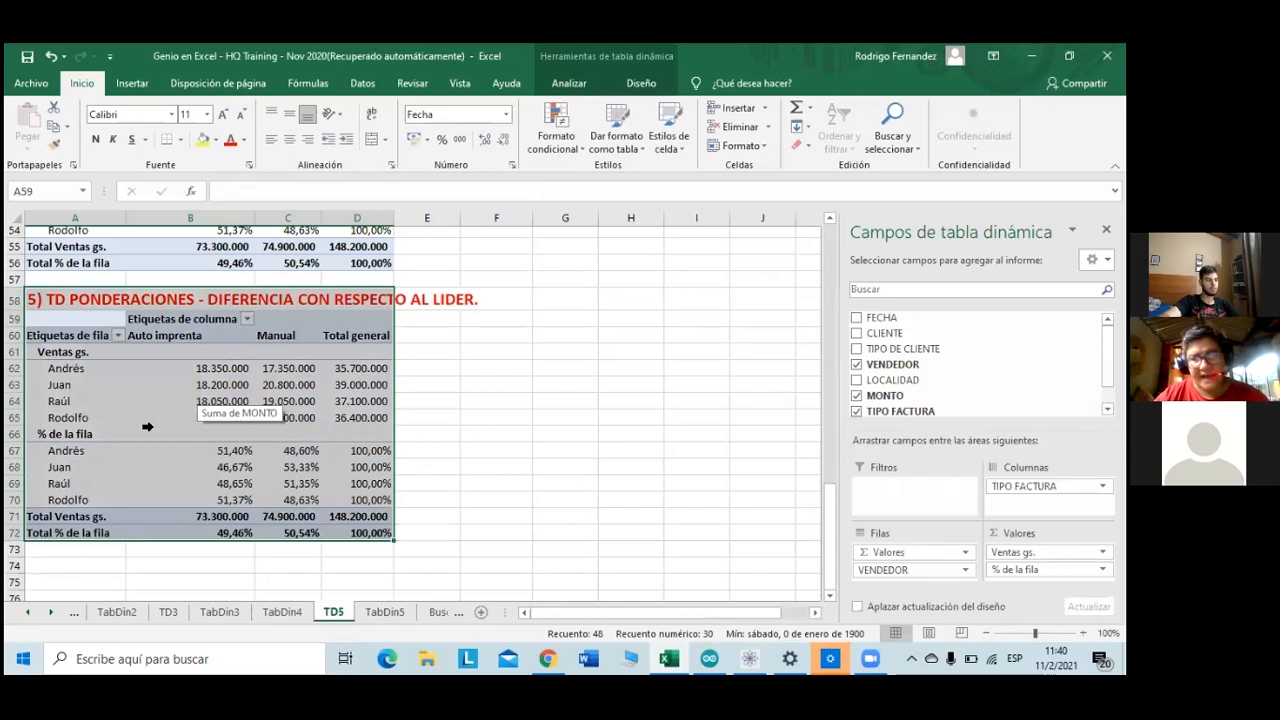
pyautogui.scroll(2, 51, 486)
pyautogui.click(50, 487)
pyautogui.scroll(-1, 57, 486)
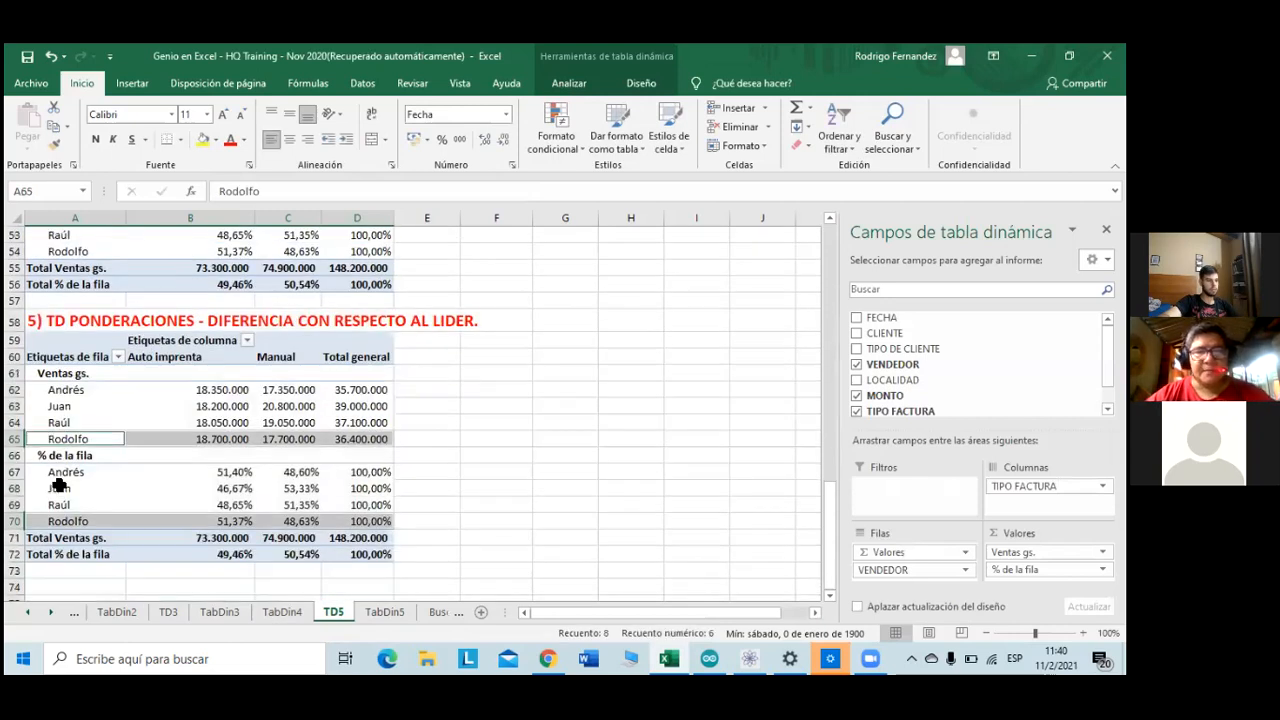
pyautogui.click(496, 570)
pyautogui.click(89, 455)
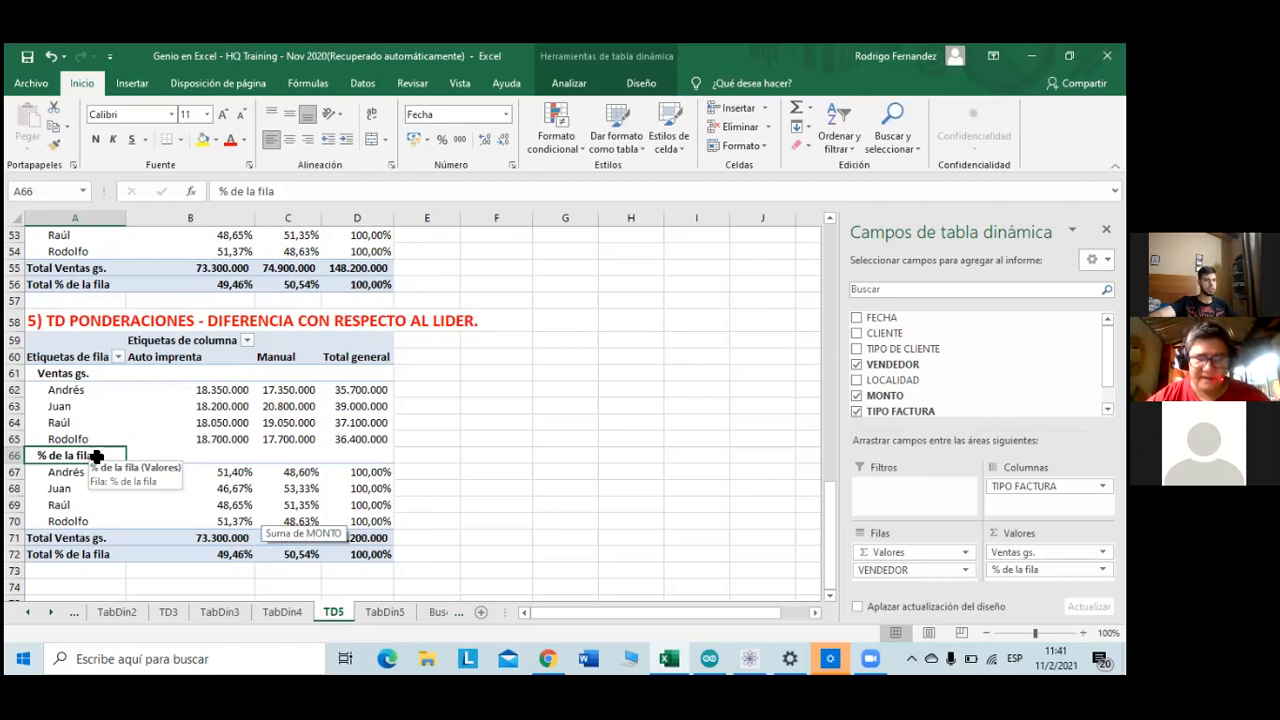
pyautogui.click(856, 411)
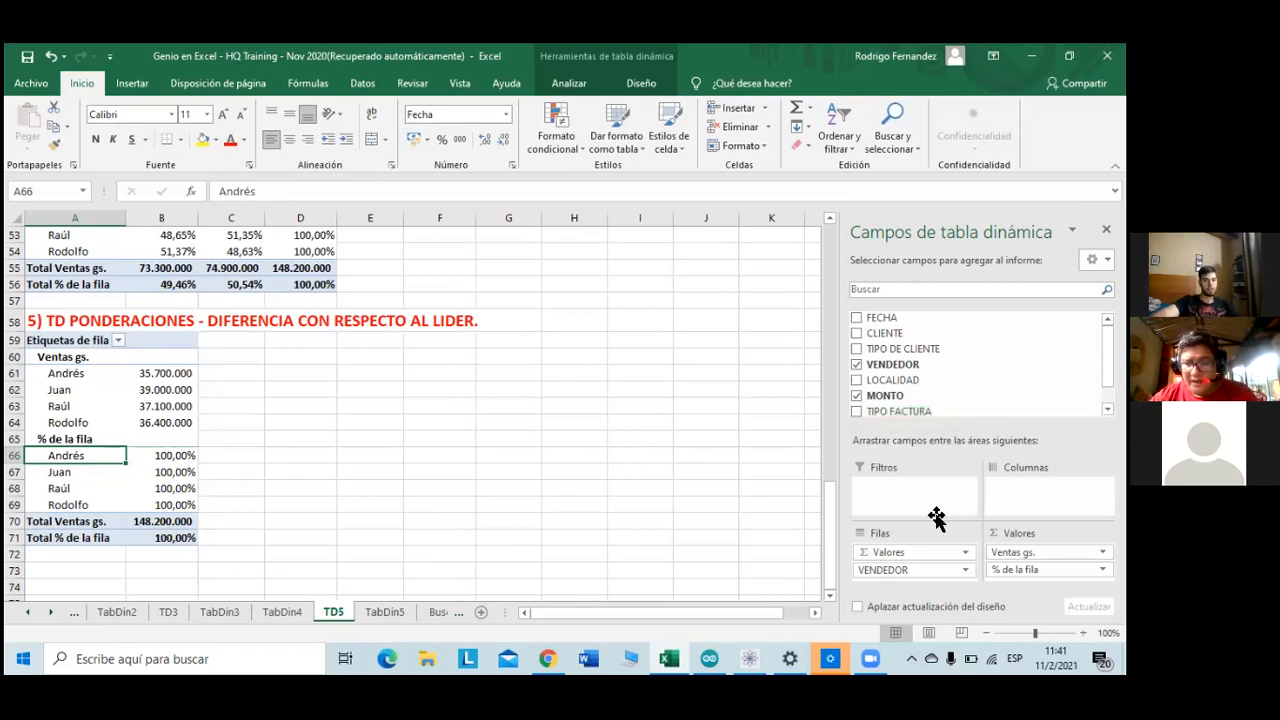
# - Move Σ Valores from rows to columns in the fifth pivot table and add MONTO as a third value field
pyautogui.moveTo(945, 556); pyautogui.dragTo(1040, 490)
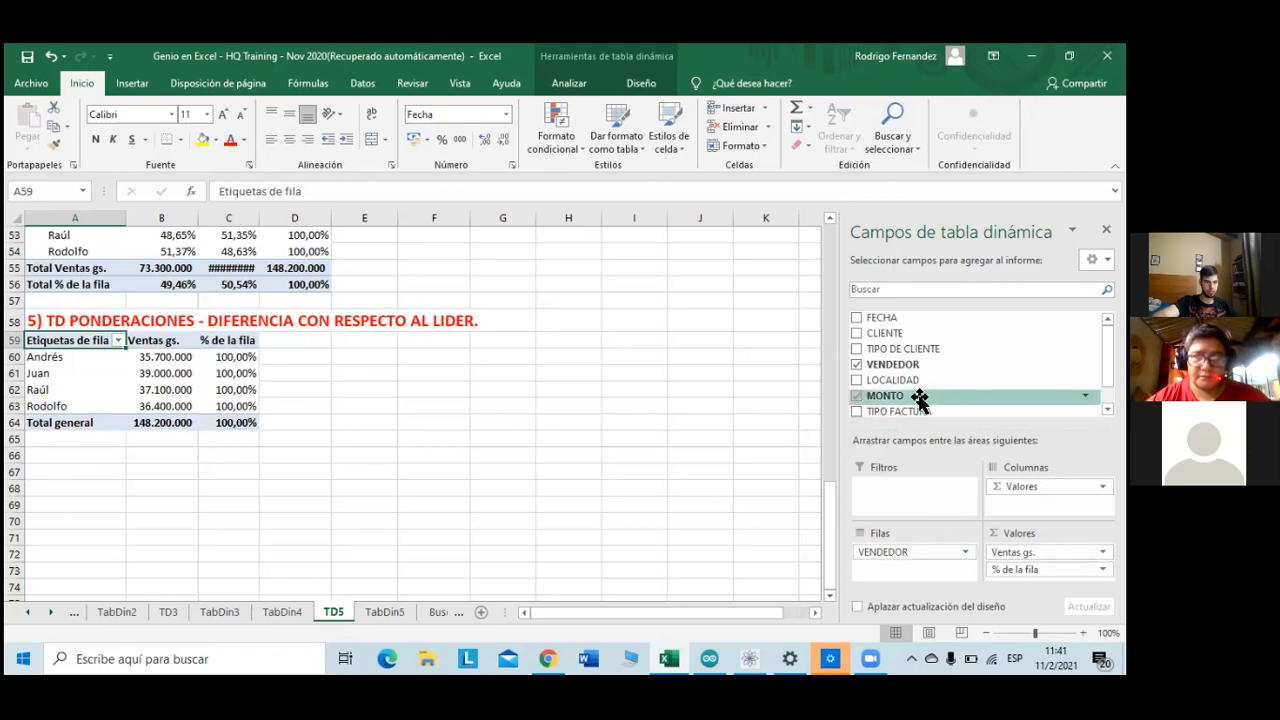
pyautogui.moveTo(885, 396); pyautogui.dragTo(1048, 575)
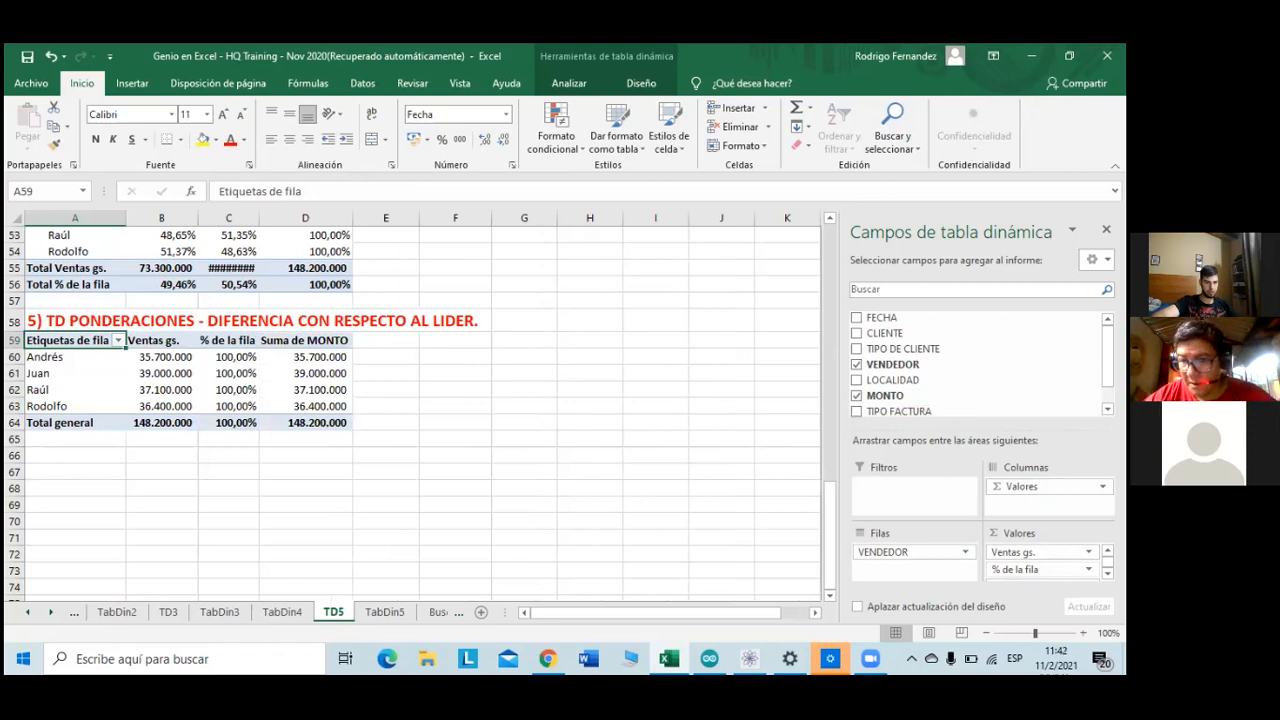
pyautogui.click(330, 341)
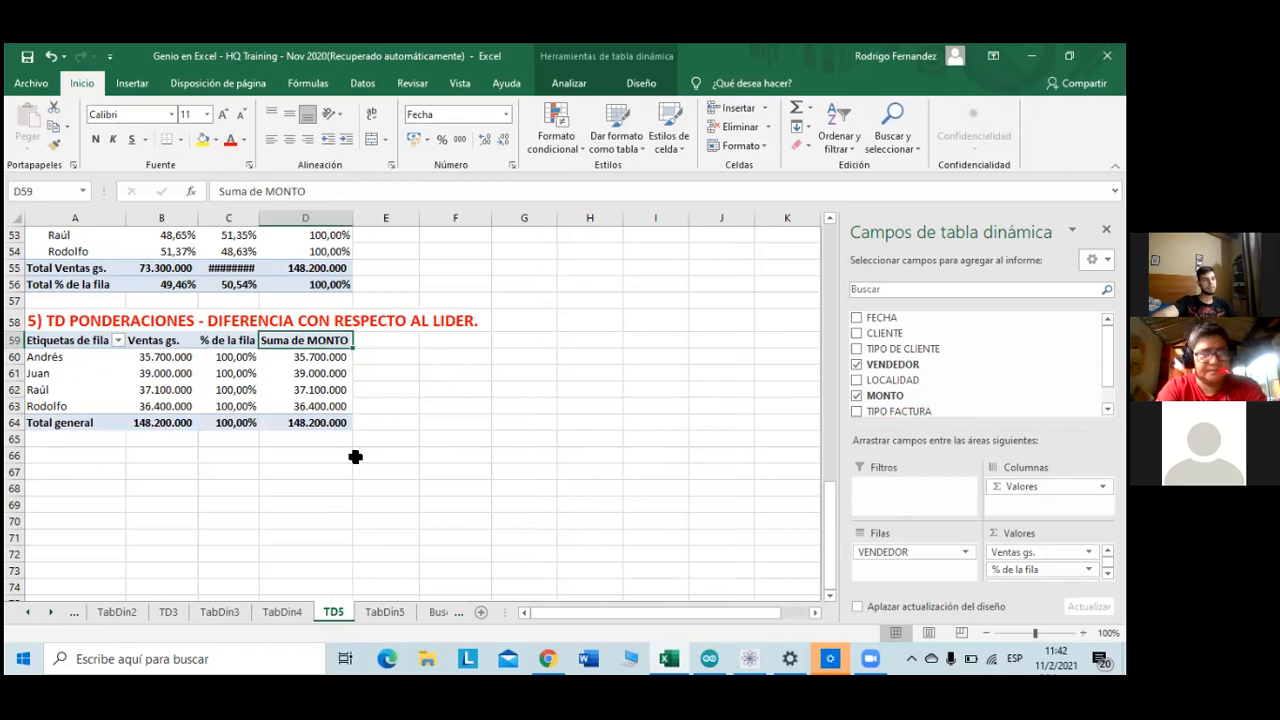
# - Sort the sellers in the fifth pivot table by Ventas gs. from largest to smallest
pyautogui.moveTo(155, 353); pyautogui.dragTo(174, 403)
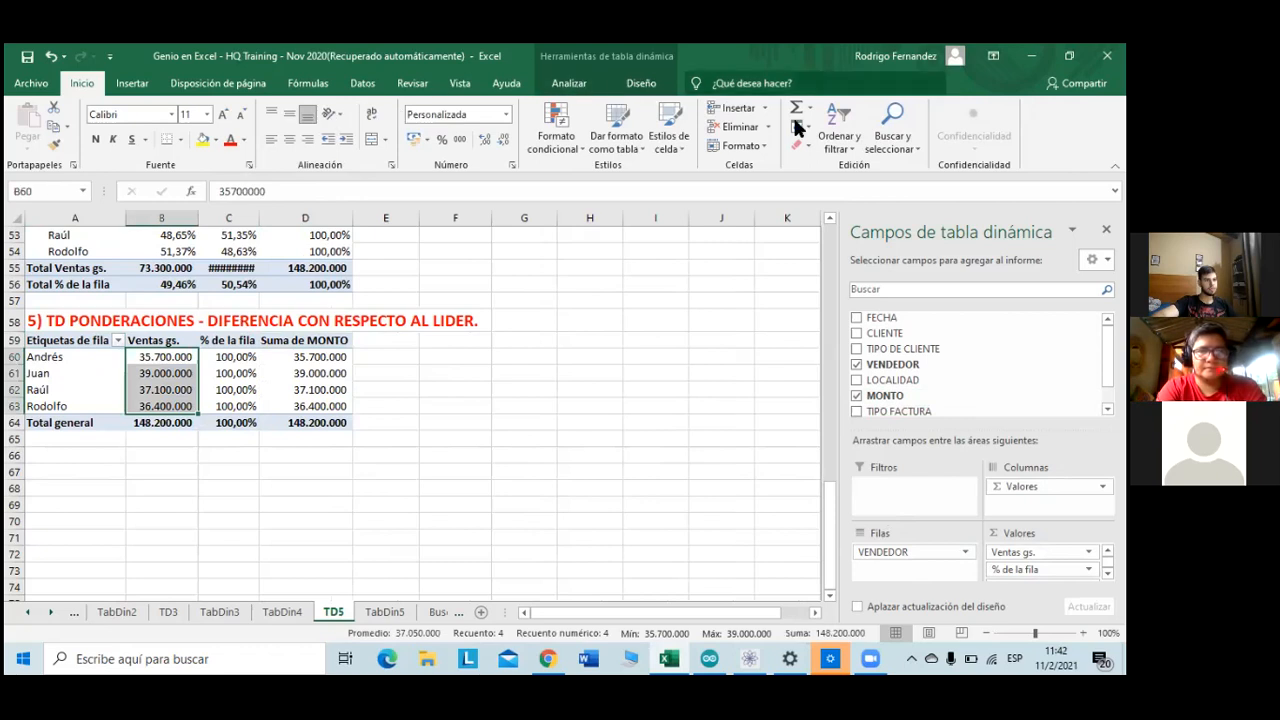
pyautogui.click(845, 130)
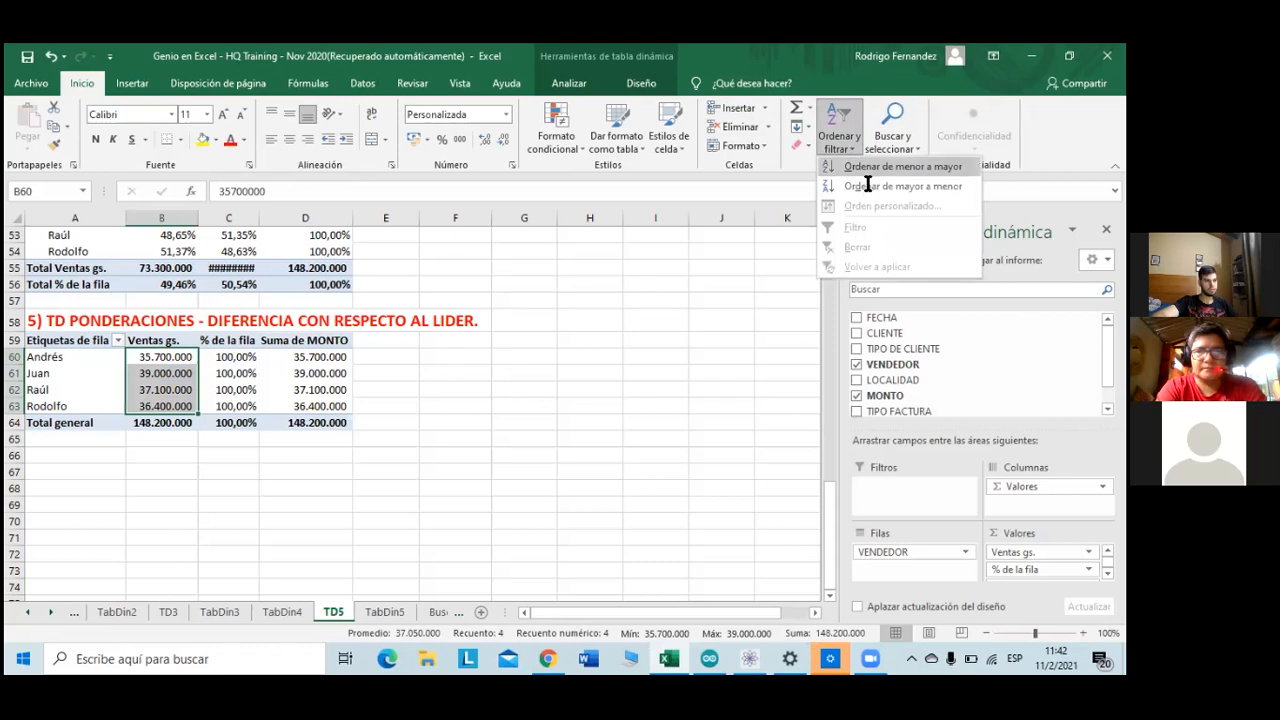
pyautogui.click(868, 186)
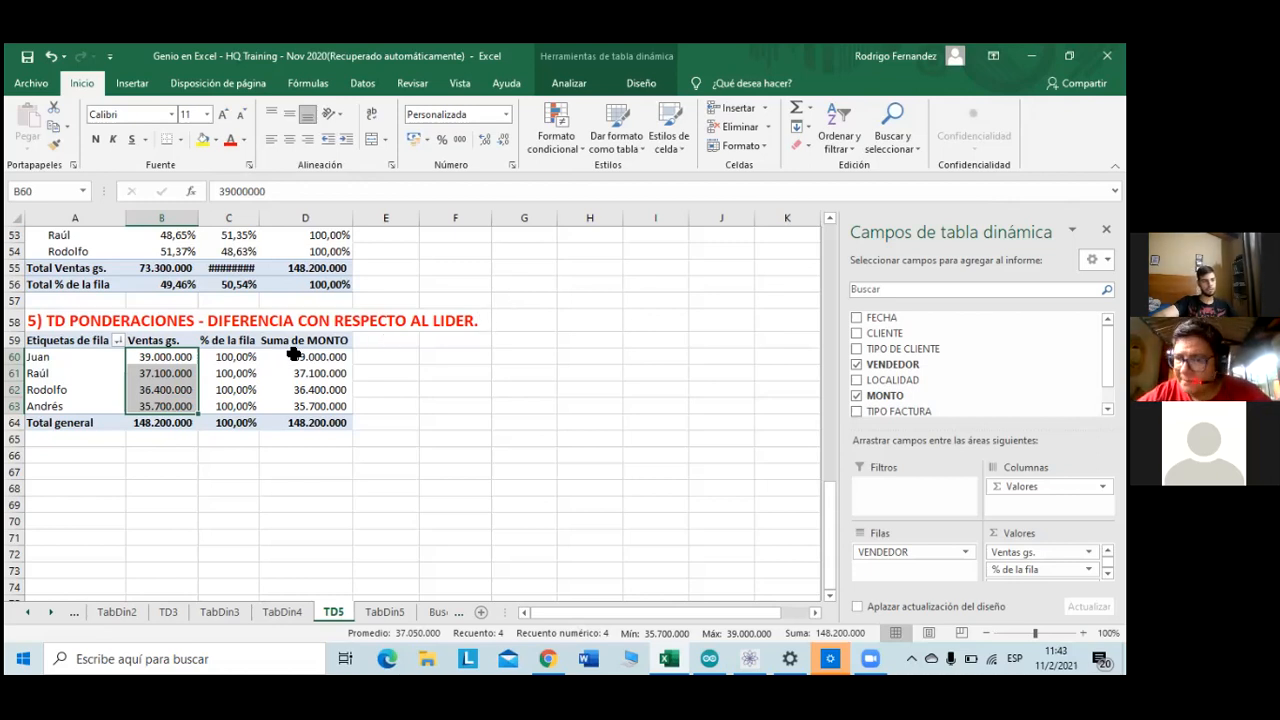
# - Show the fifth pivot table's "% de la fila" values as Diferencia de, with base field VENDEDOR and the second-ranked seller as base element
pyautogui.click(250, 354)
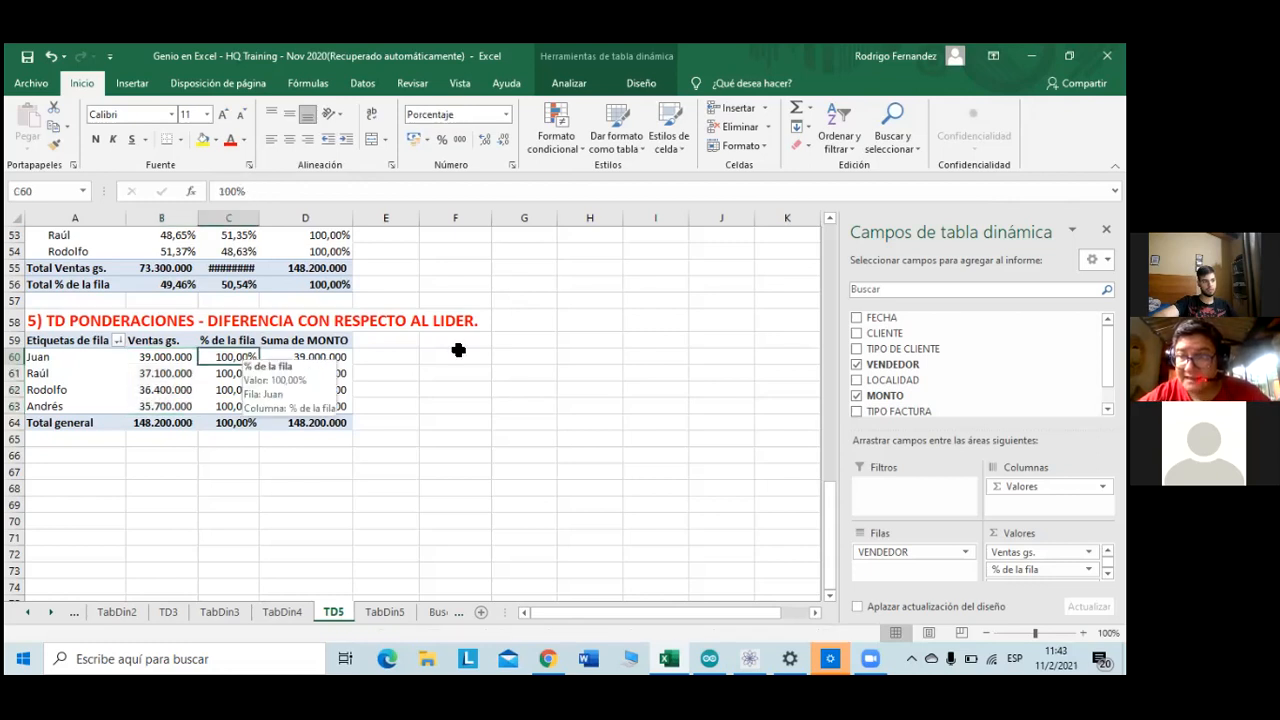
pyautogui.doubleClick(229, 341)
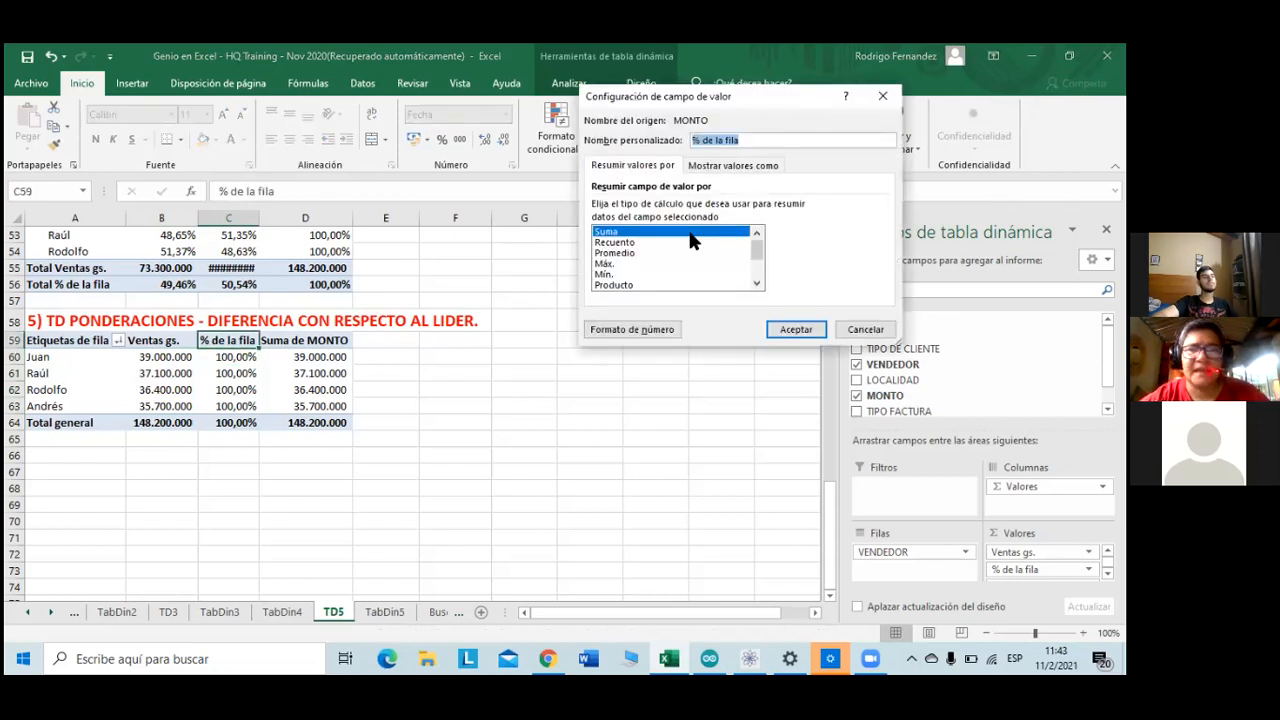
pyautogui.click(725, 163)
pyautogui.click(876, 206)
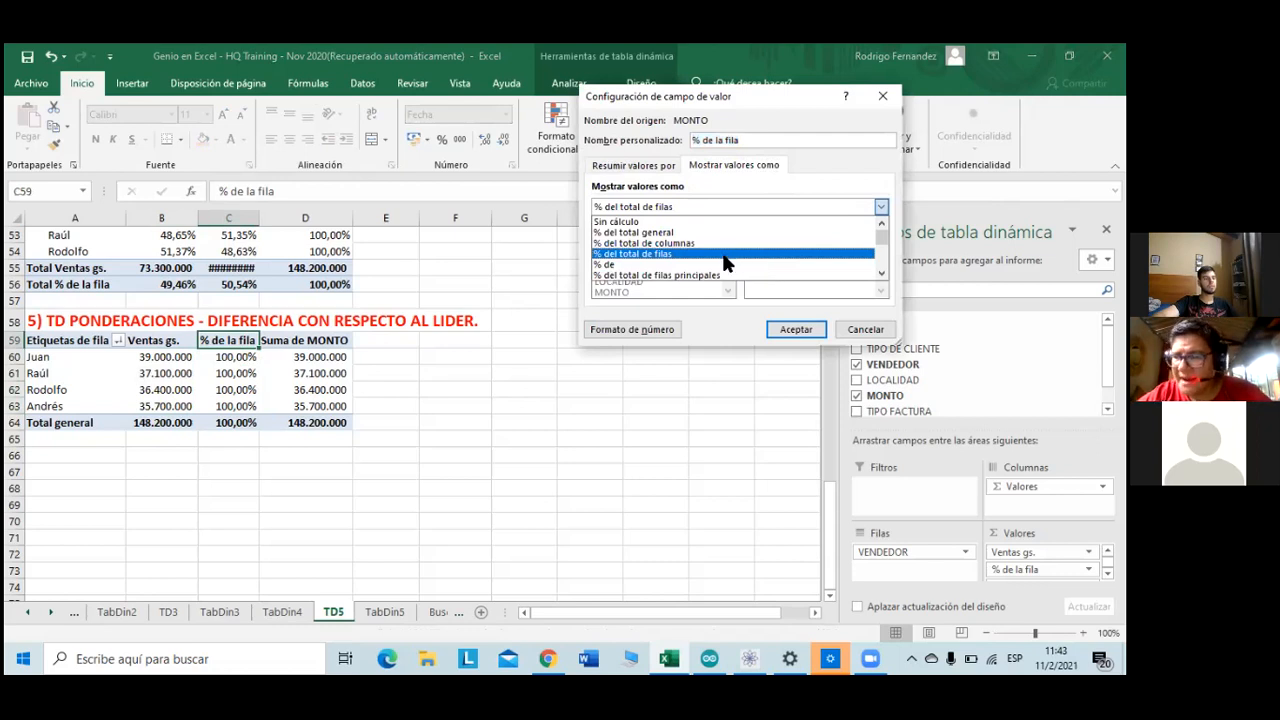
pyautogui.scroll(-2, 715, 265)
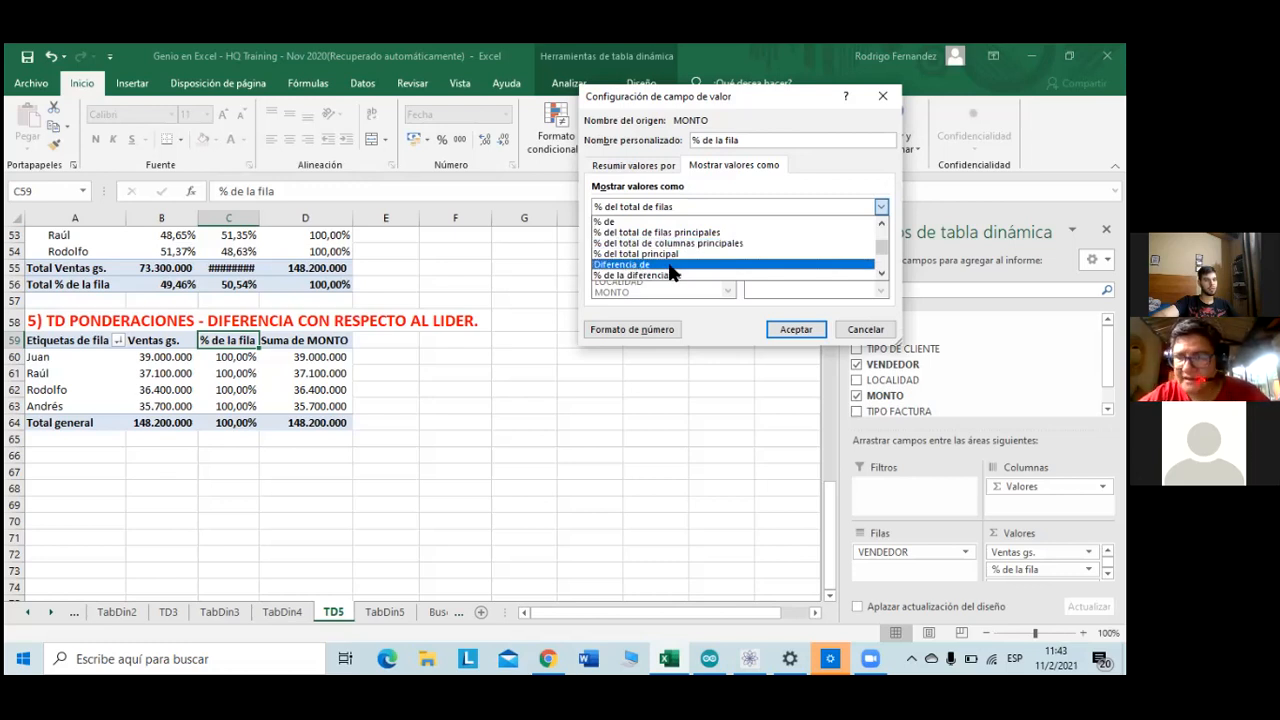
pyautogui.click(670, 265)
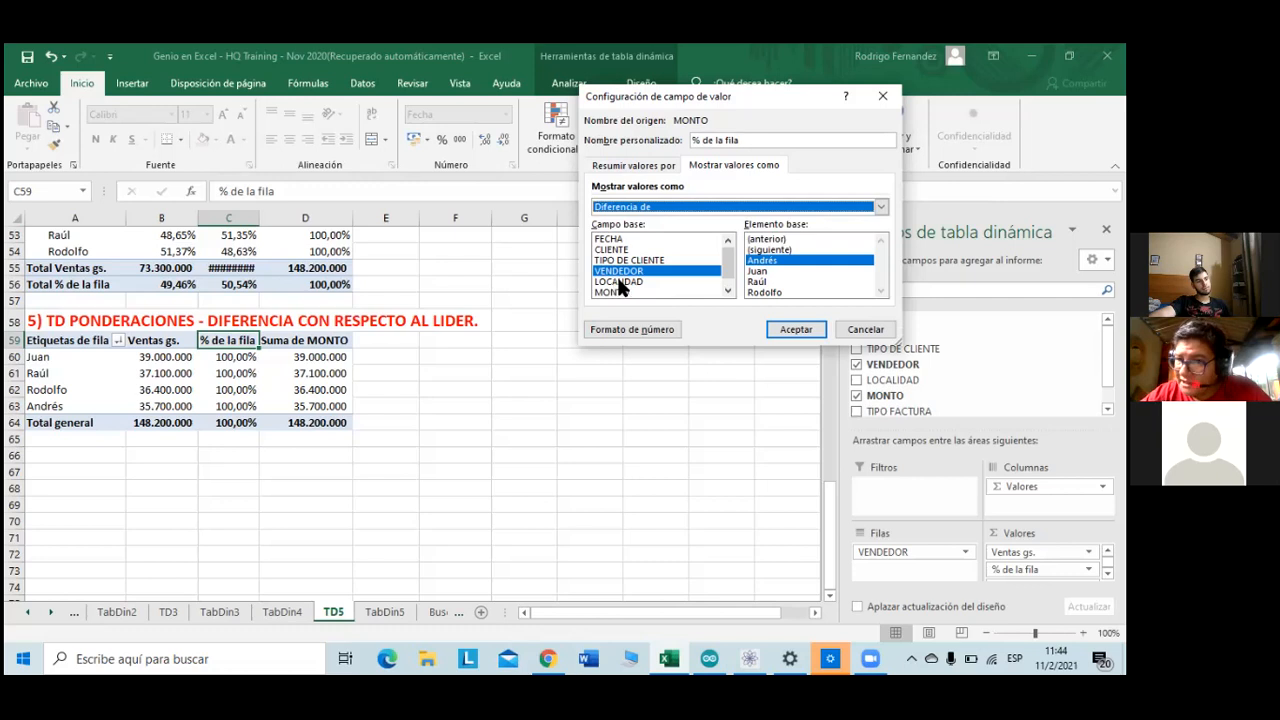
pyautogui.click(760, 281)
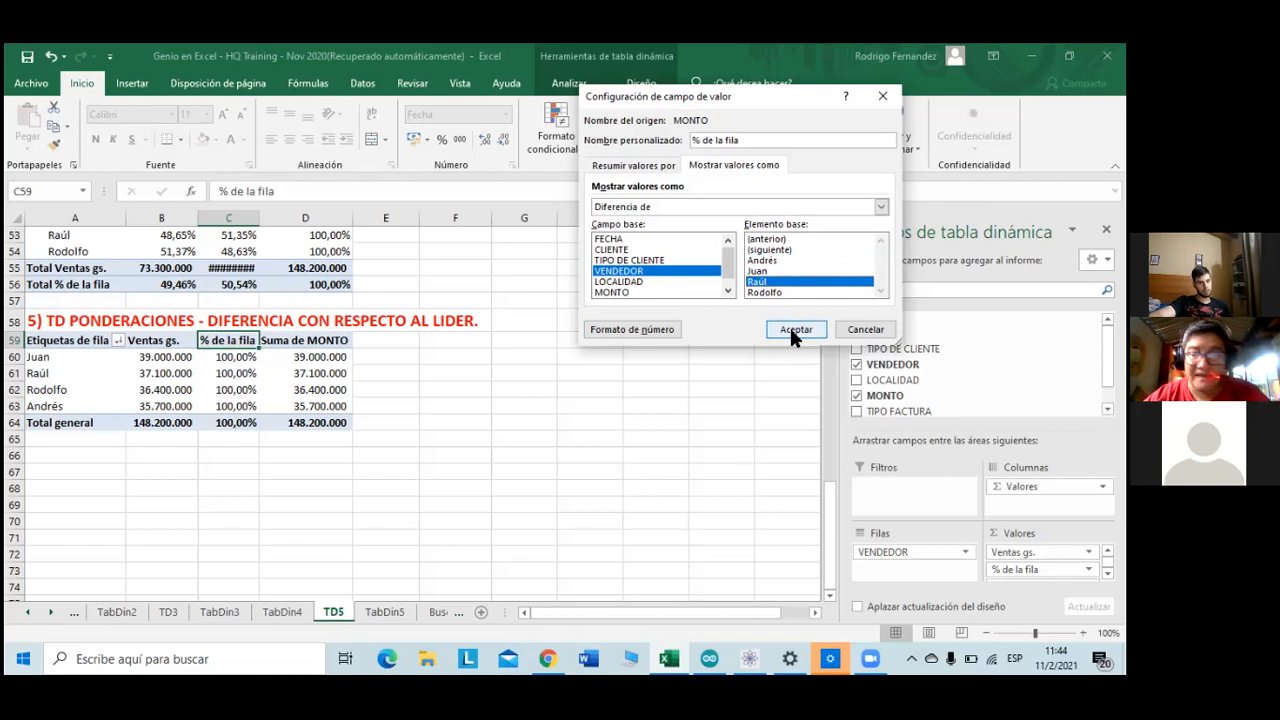
pyautogui.click(789, 327)
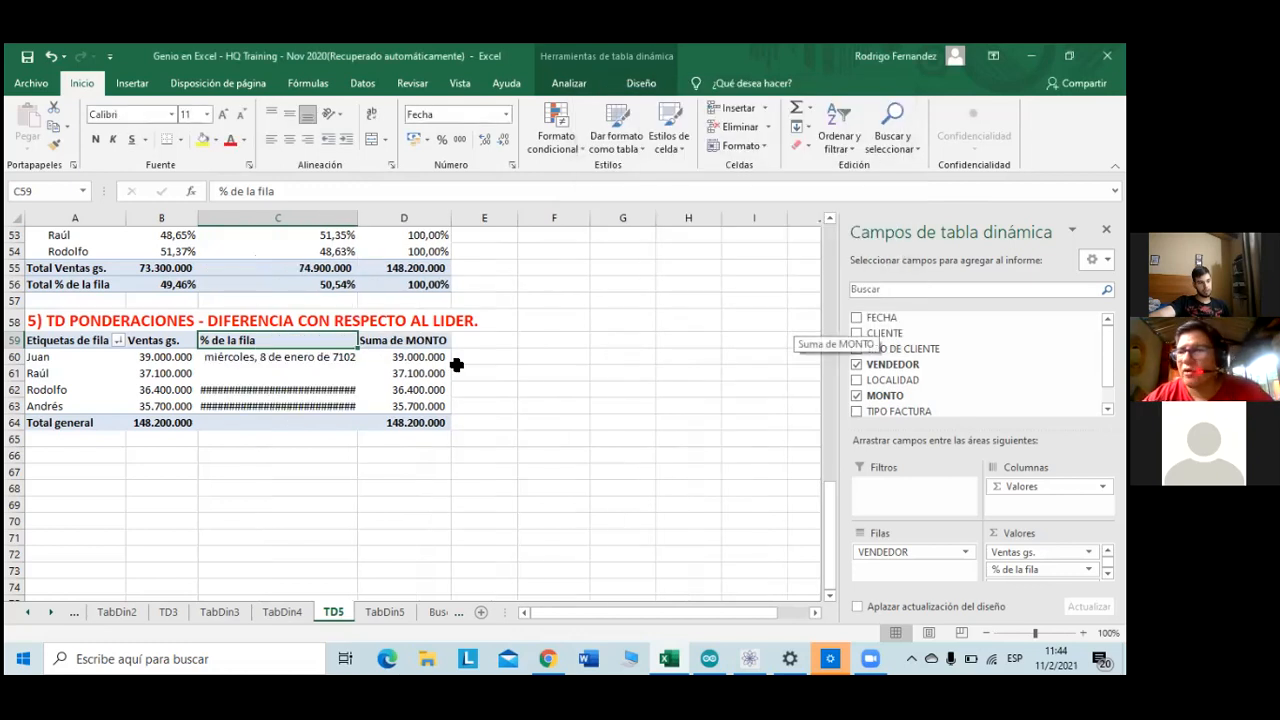
# - Format the fifth pivot table's "% de la fila" values as Número with zero decimals, a thousands separator and red negatives with a minus sign
pyautogui.moveTo(277, 357); pyautogui.dragTo(310, 420)
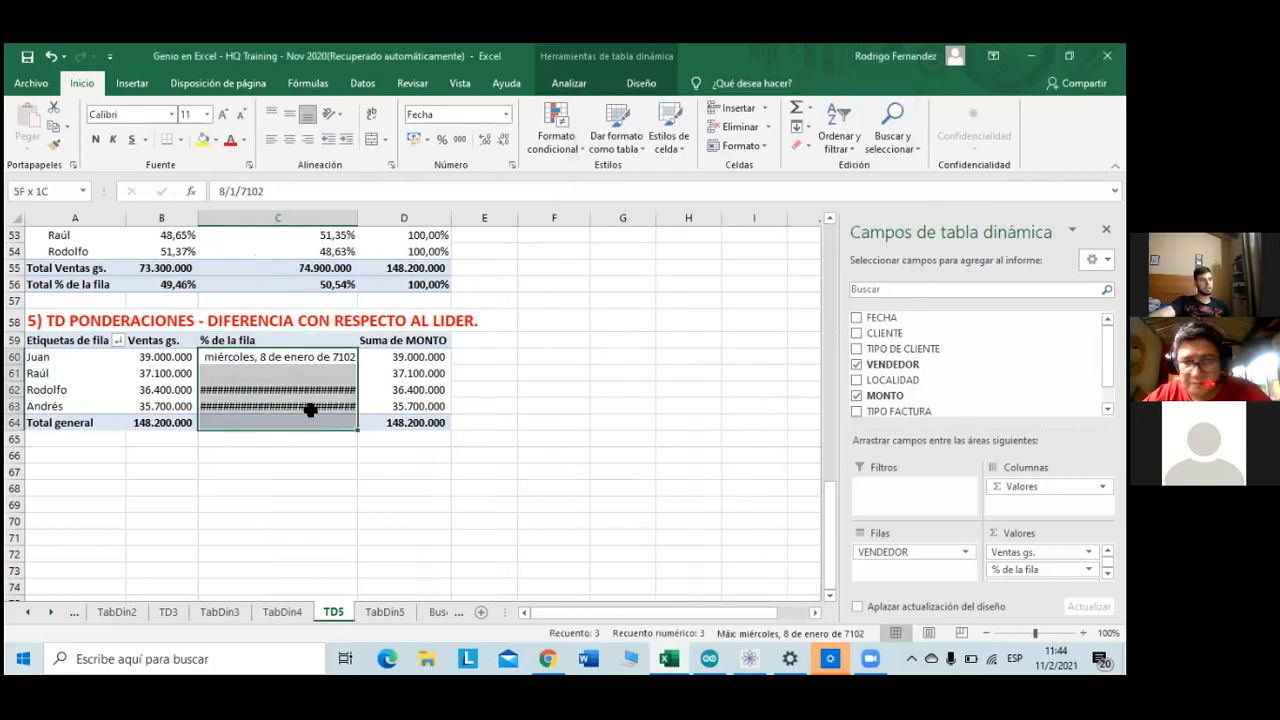
pyautogui.click(460, 143)
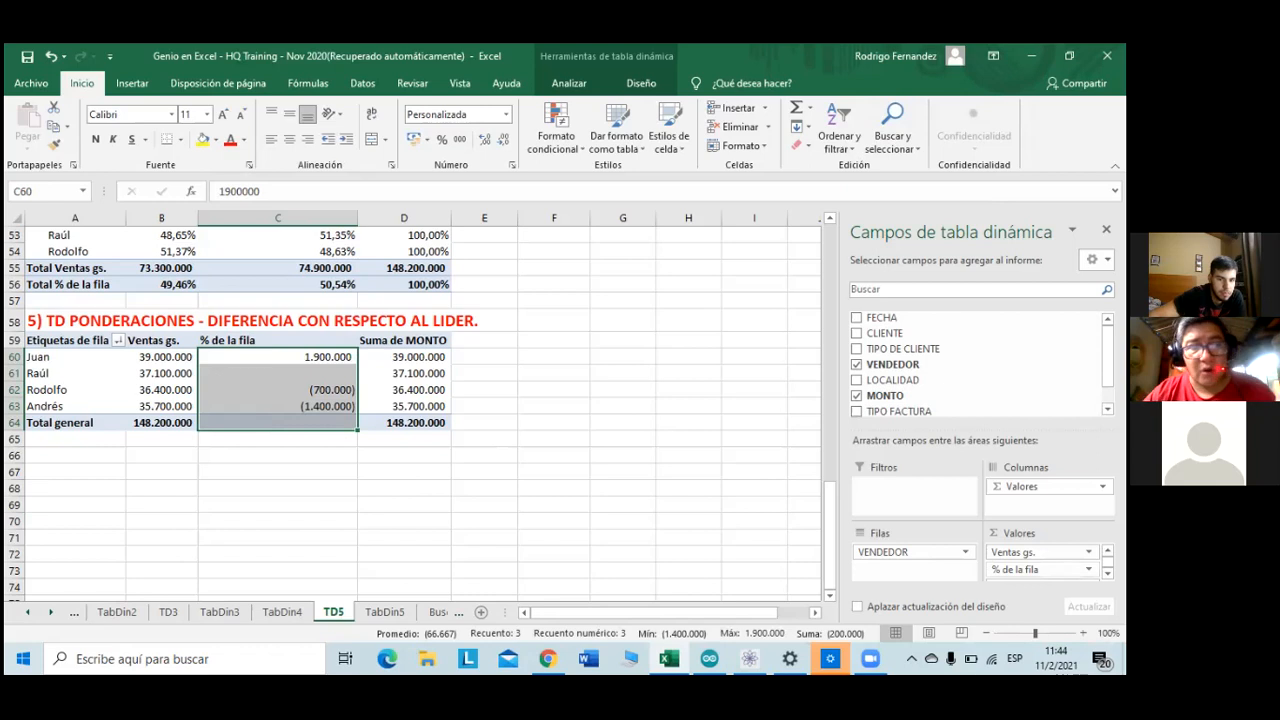
pyautogui.click(1088, 569)
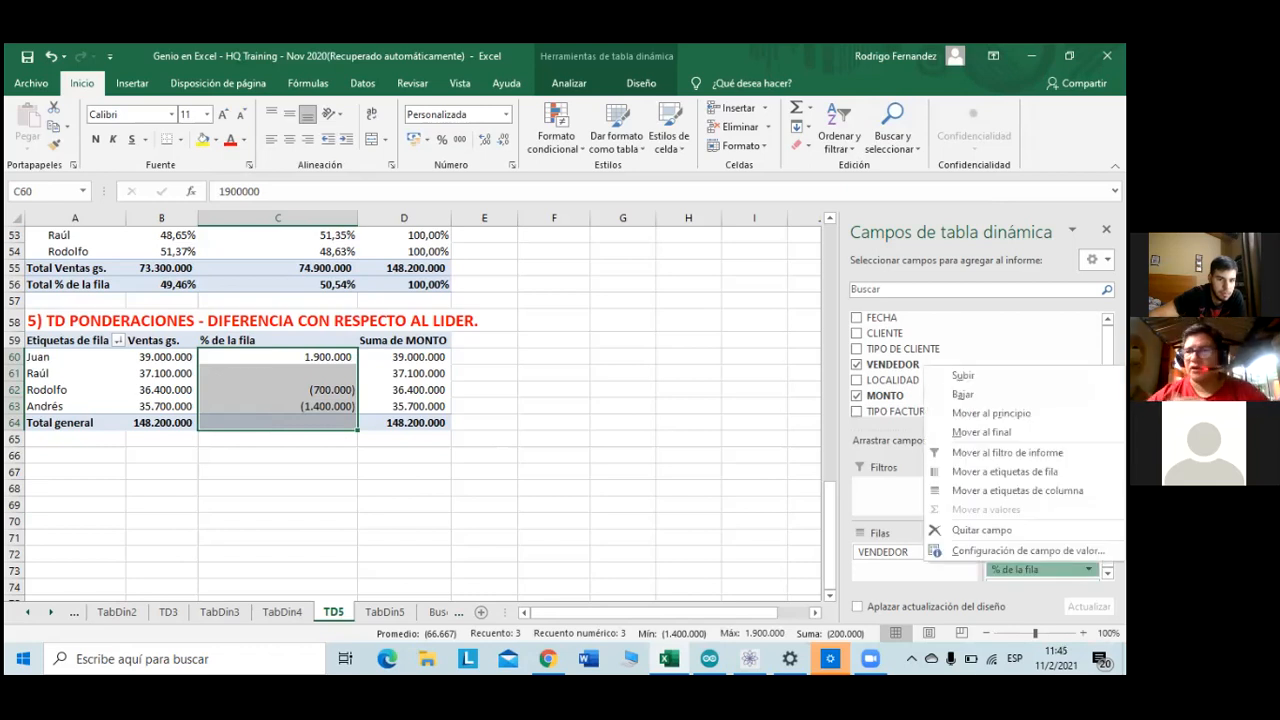
pyautogui.click(1028, 550)
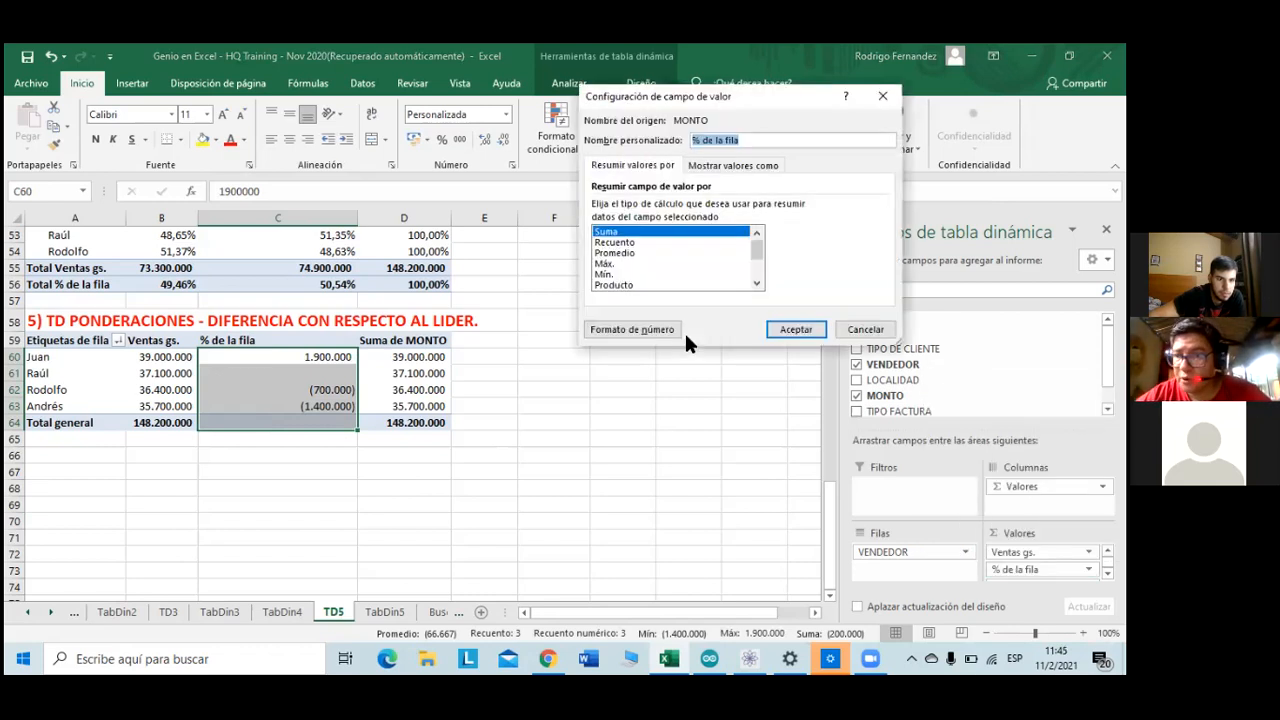
pyautogui.click(630, 329)
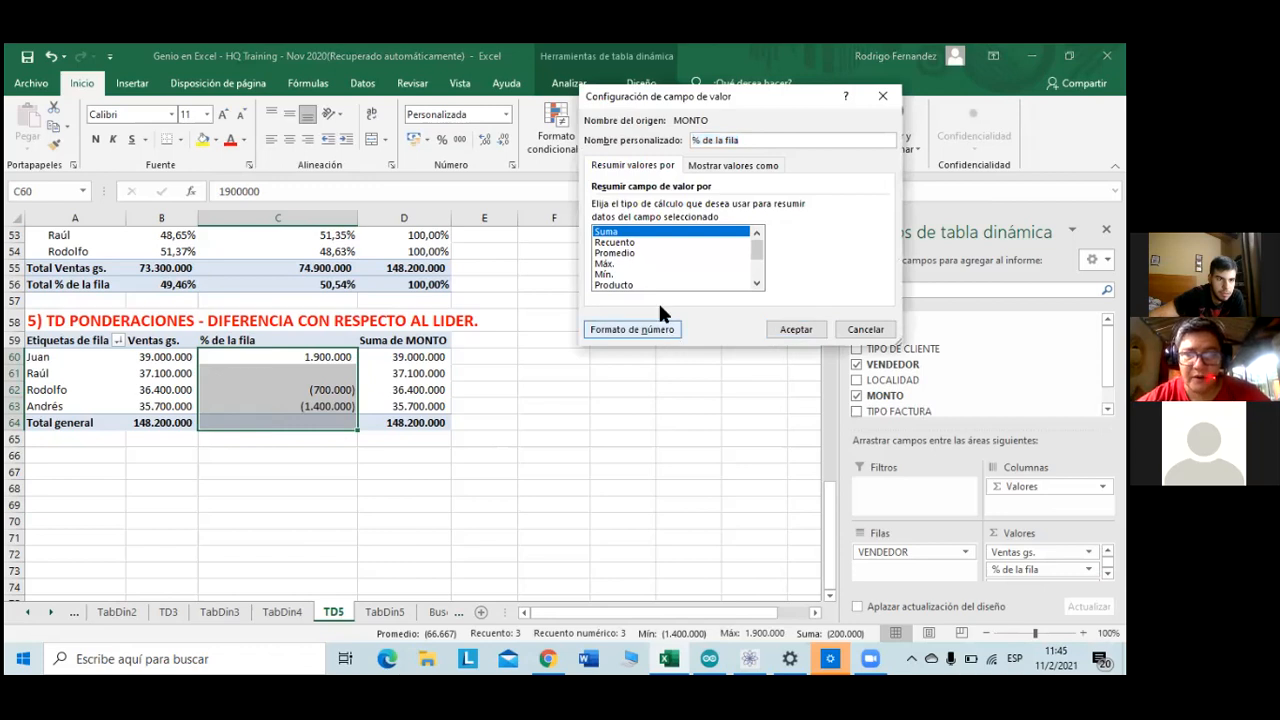
pyautogui.click(561, 132)
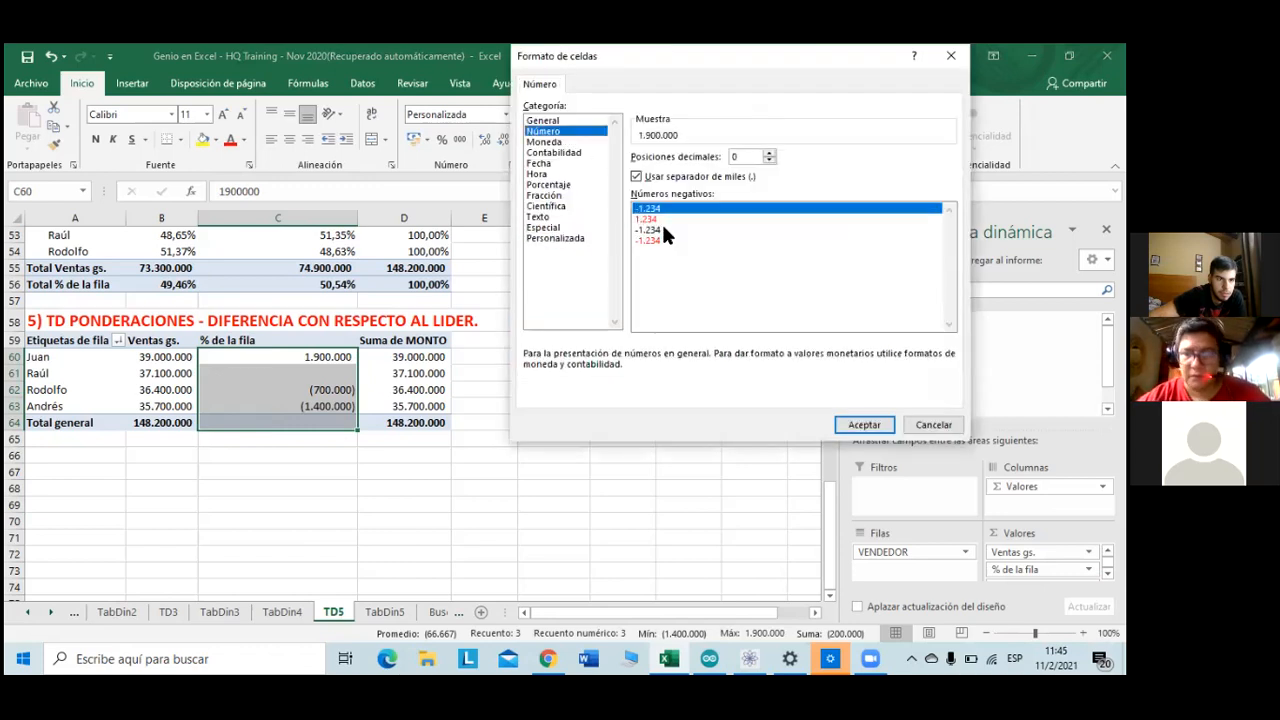
pyautogui.click(654, 241)
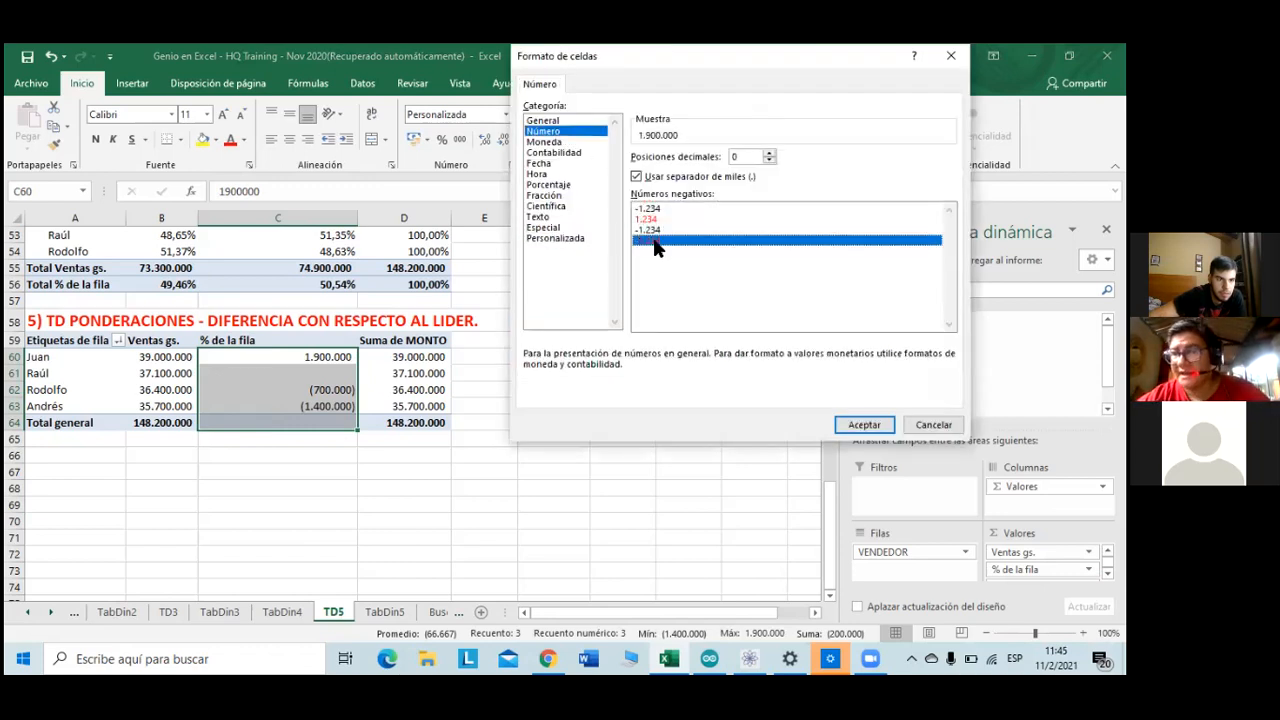
pyautogui.click(855, 421)
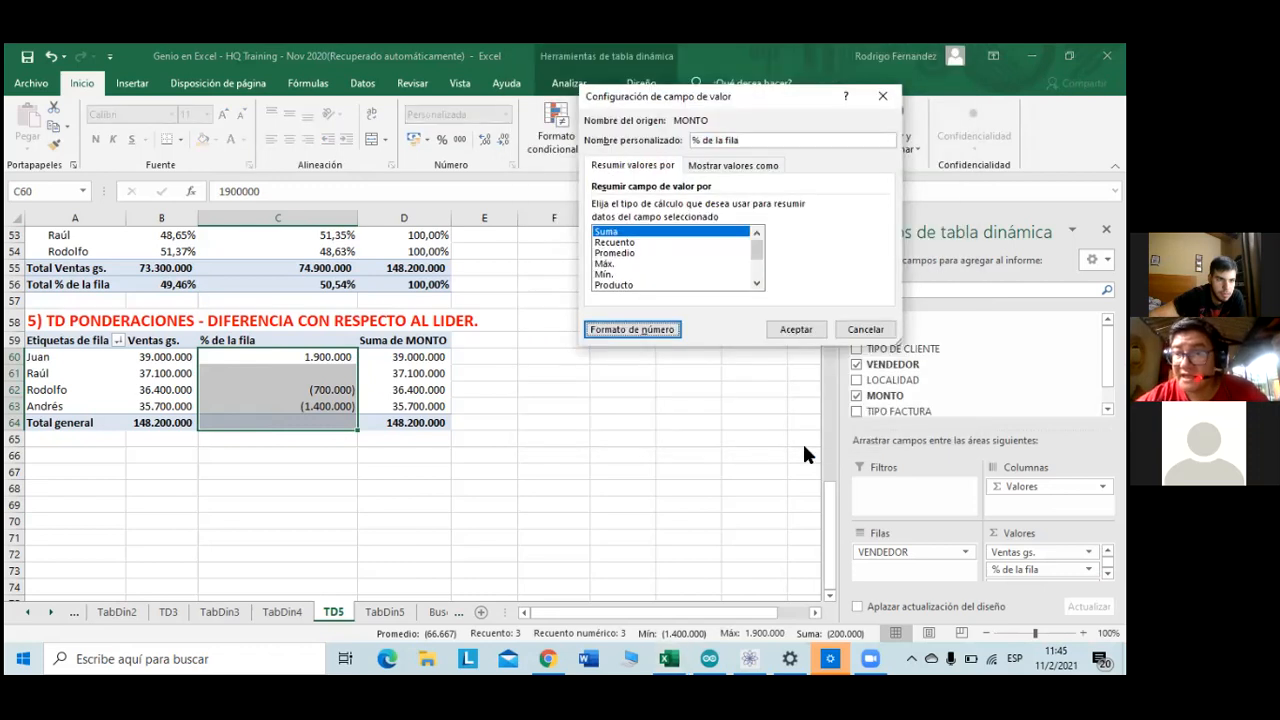
pyautogui.click(797, 334)
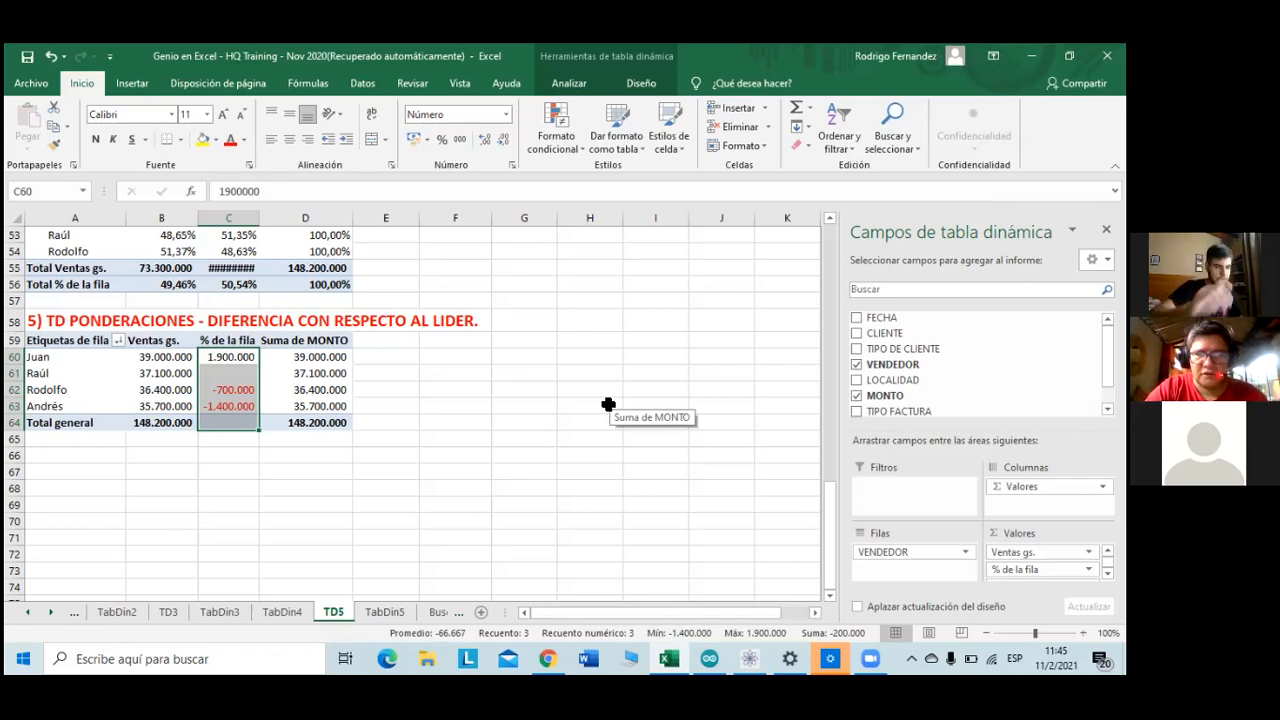
# - Rename the fifth pivot table's "% de la fila" header to "Diferencia con respecto a" followed by the second-ranked seller's name
pyautogui.click(224, 340)
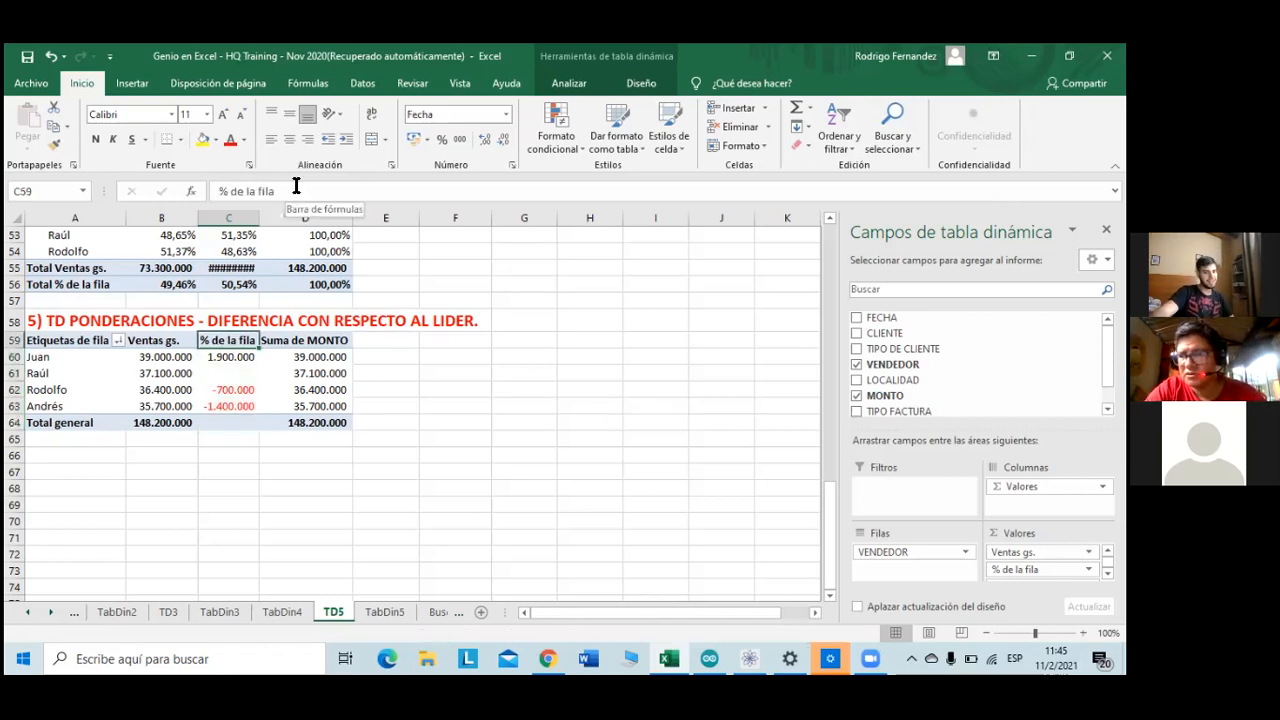
pyautogui.moveTo(296, 186); pyautogui.dragTo(215, 175)
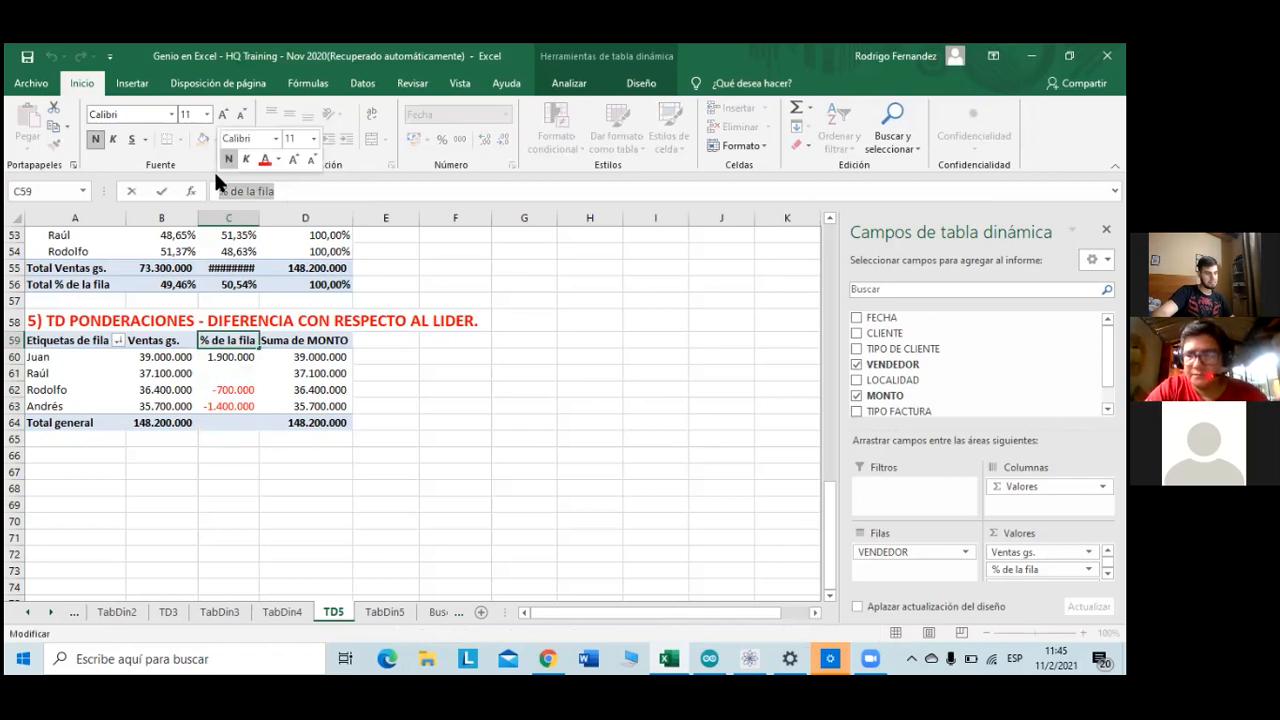
pyautogui.write('DIF')
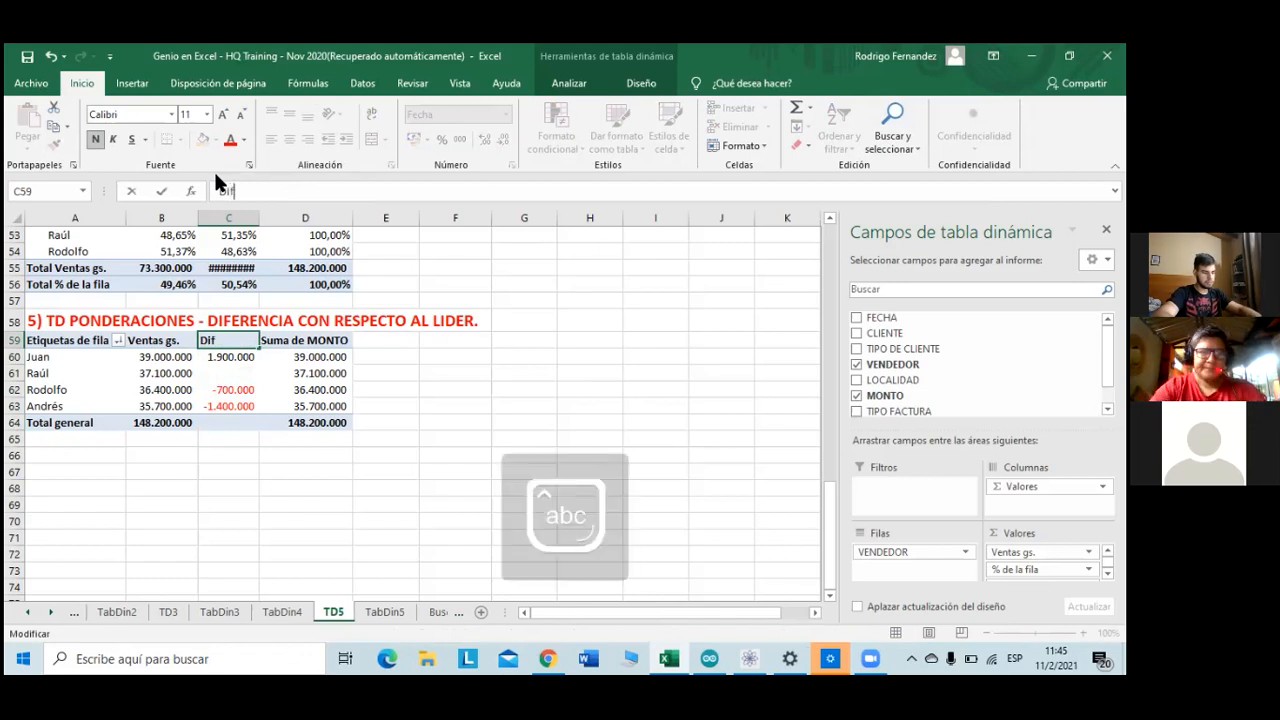
pyautogui.write('iferencia con')
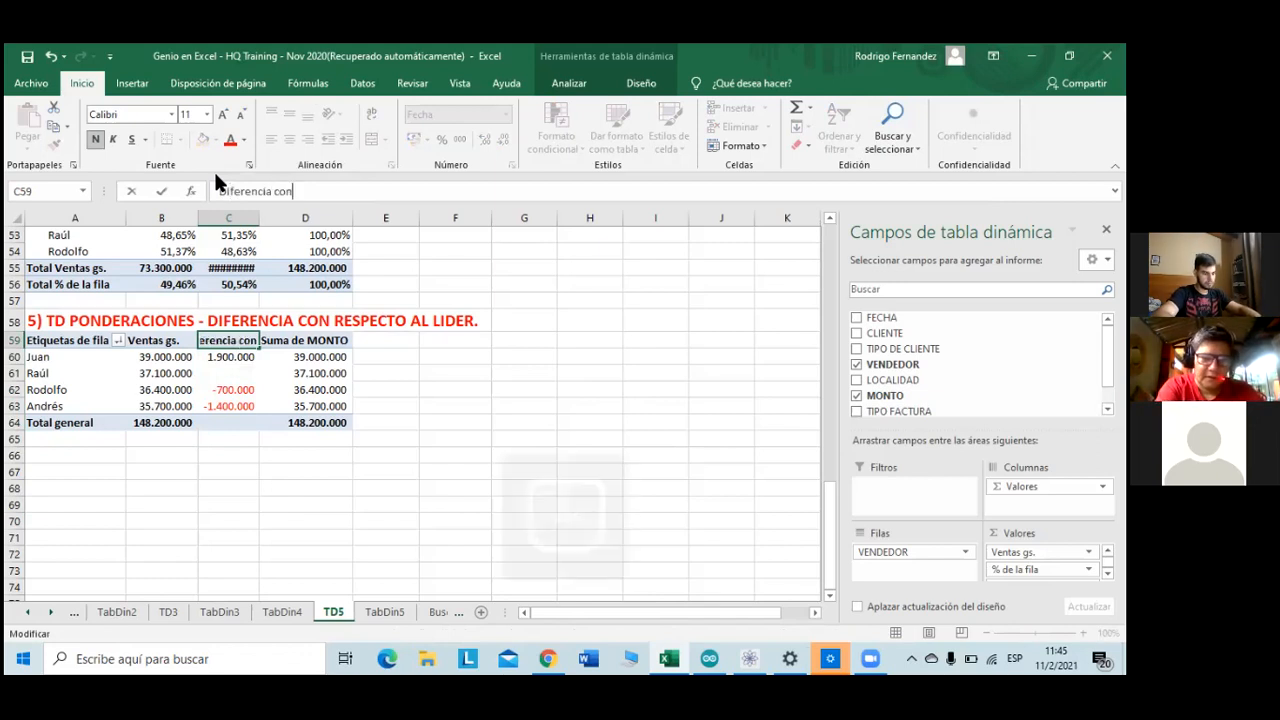
pyautogui.write(' respecto a')
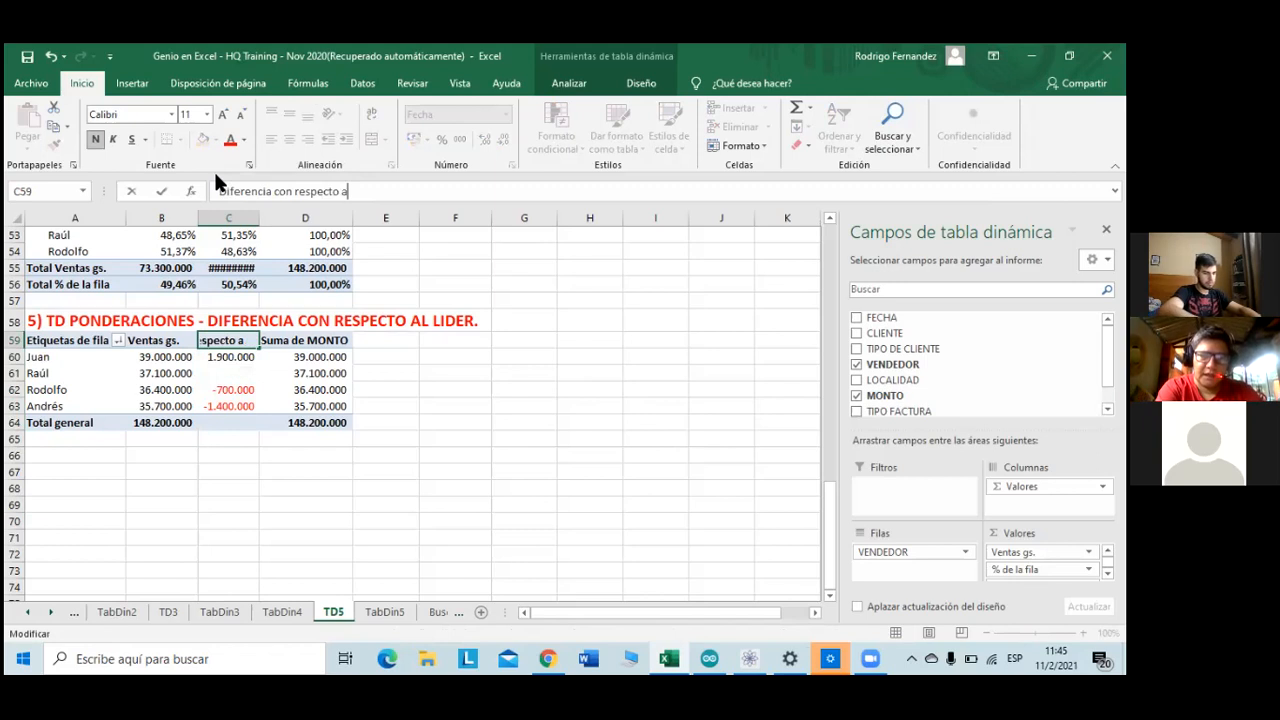
pyautogui.write(' Raúl')
pyautogui.press('Return')
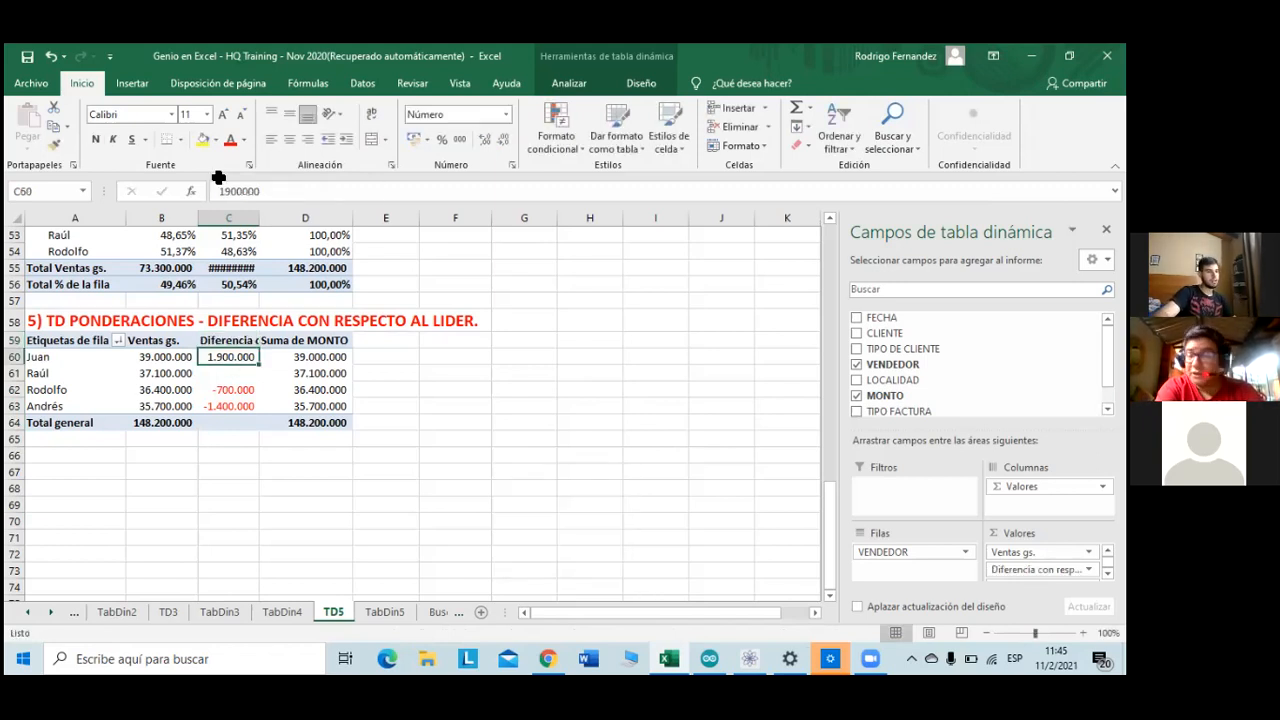
# - Apply Reducir hasta ajustar to header cell C59, and try a wide and a narrower width for column C
pyautogui.click(238, 341)
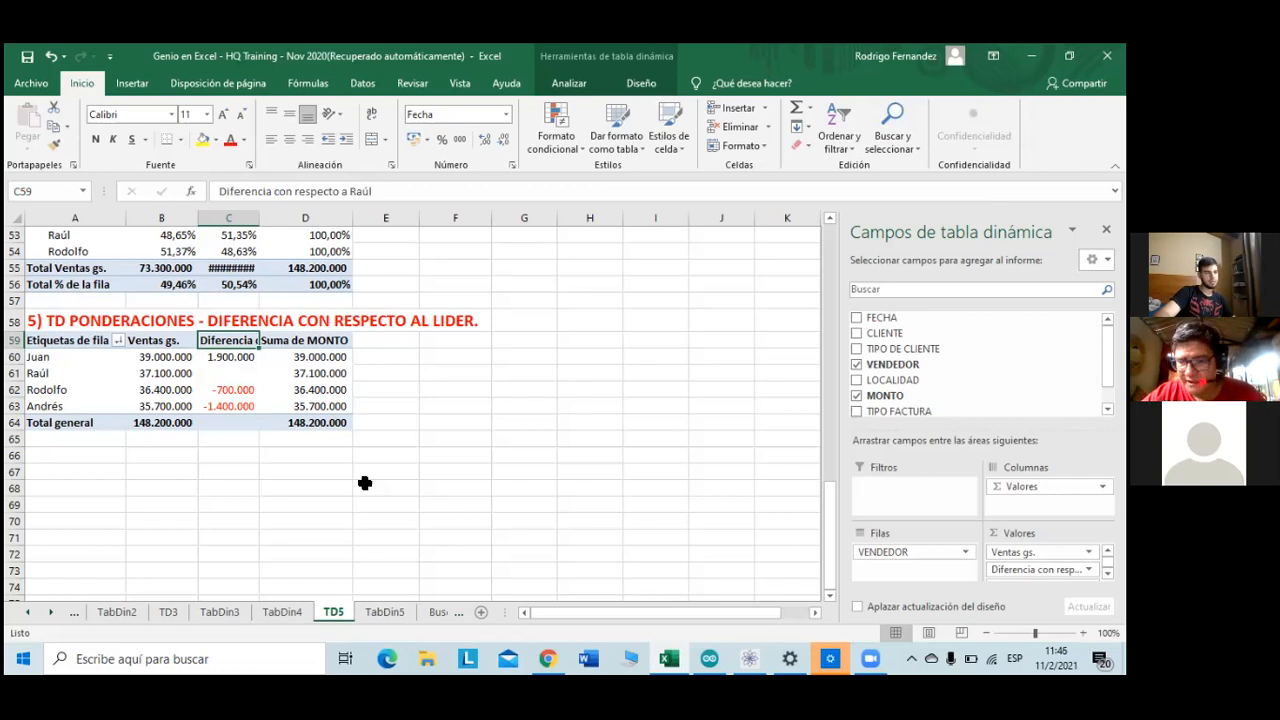
pyautogui.moveTo(280, 391)
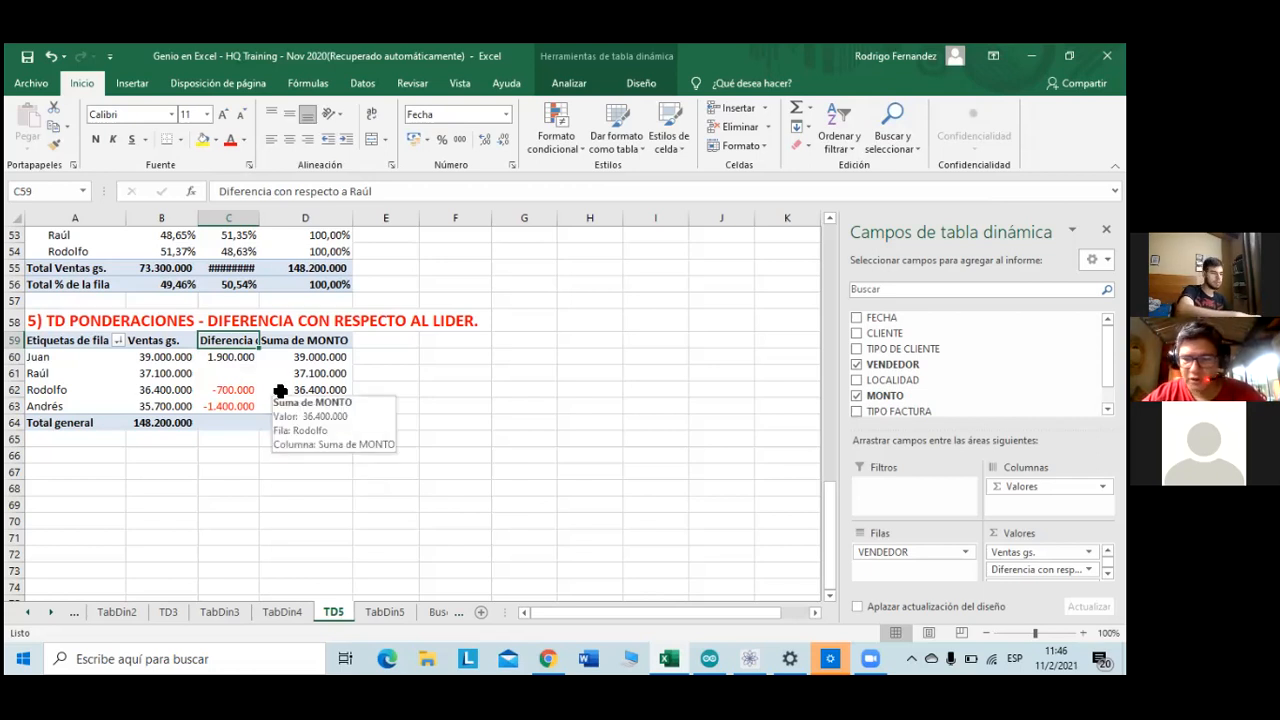
pyautogui.hotkey('ctrl', '1')
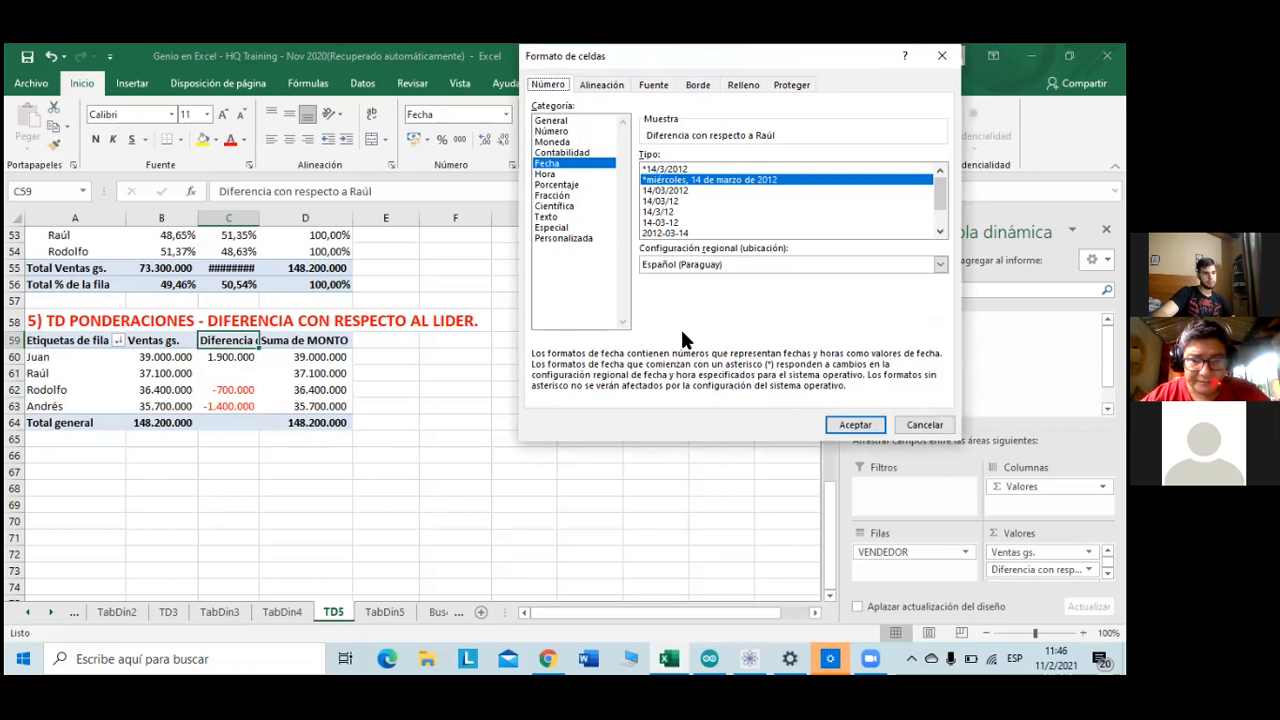
pyautogui.click(605, 84)
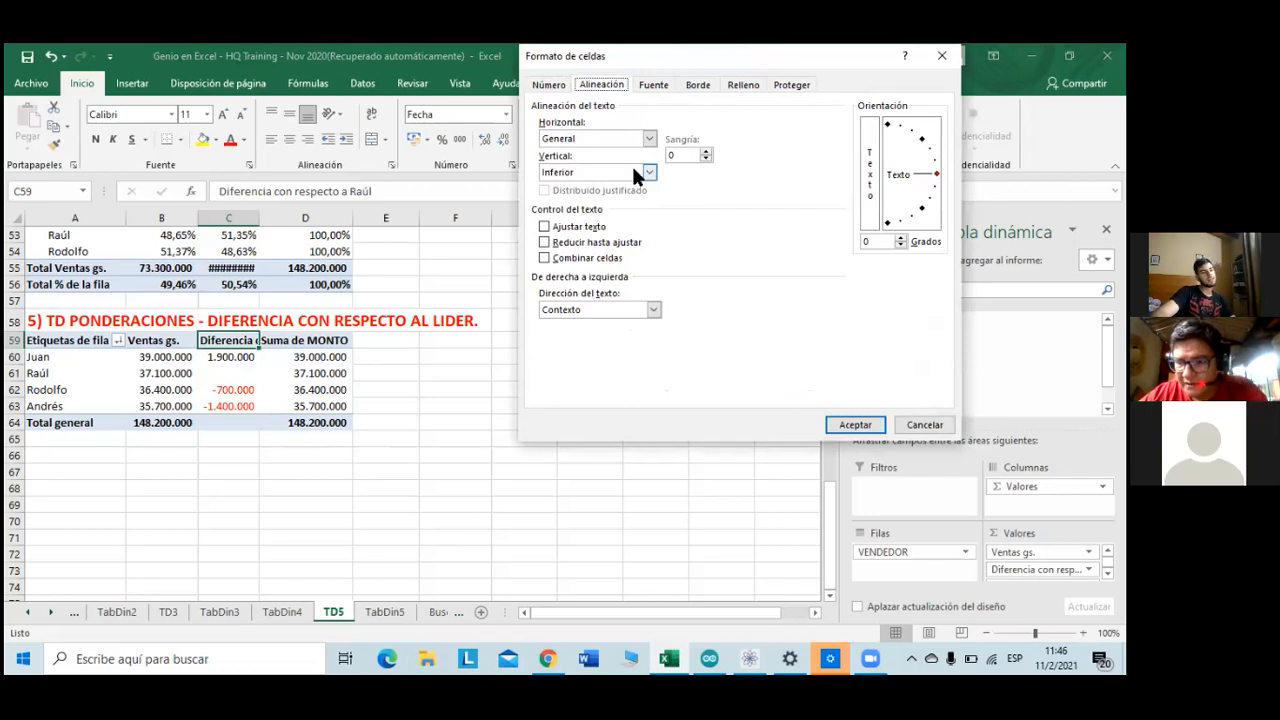
pyautogui.click(543, 242)
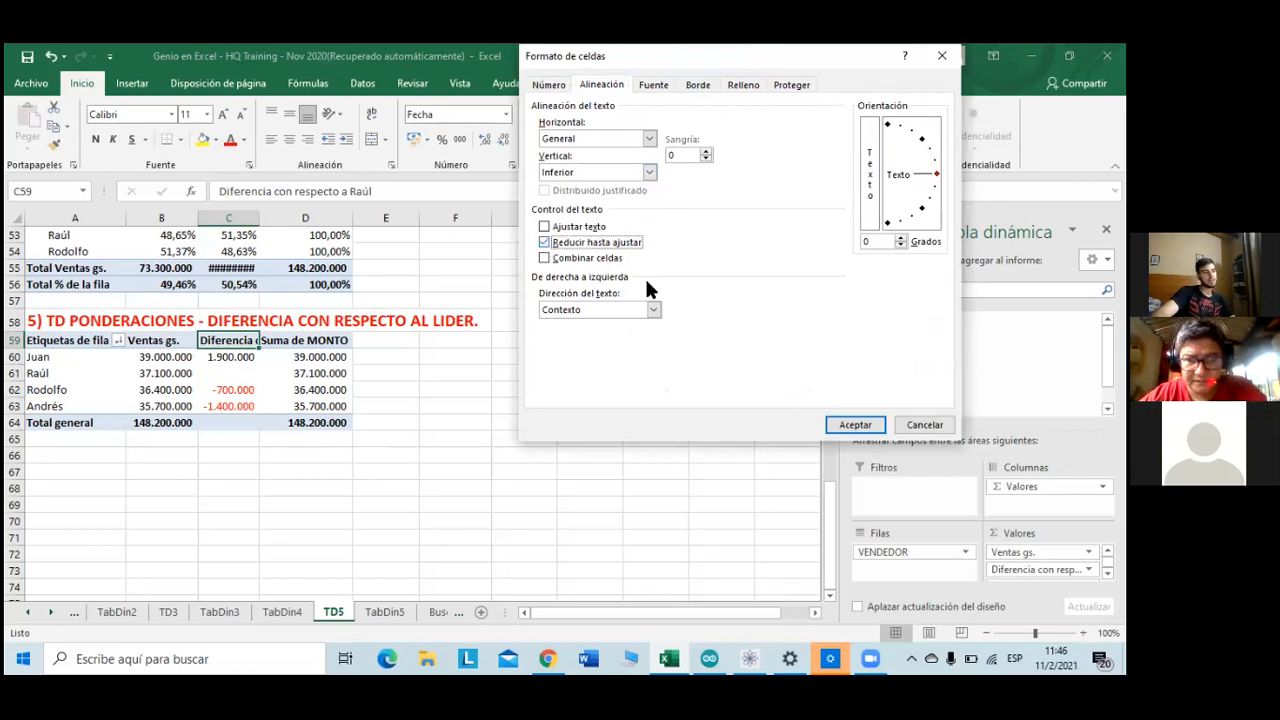
pyautogui.click(544, 243)
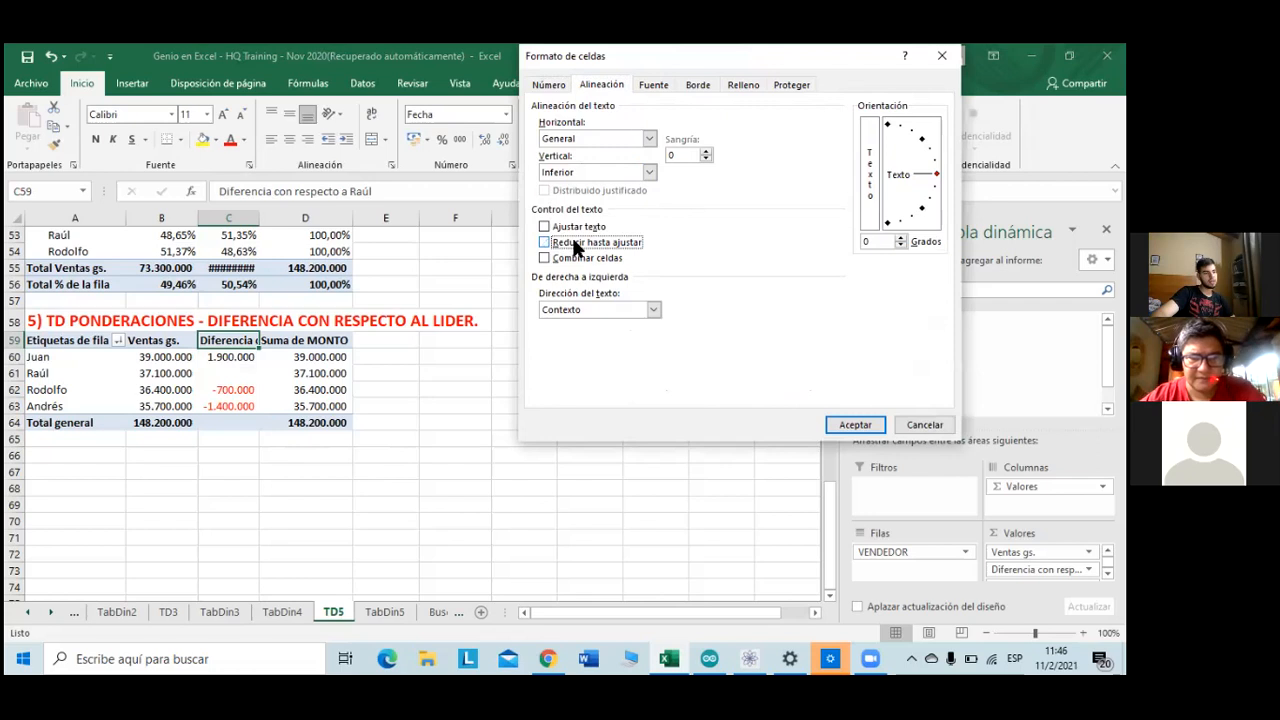
pyautogui.press('space')
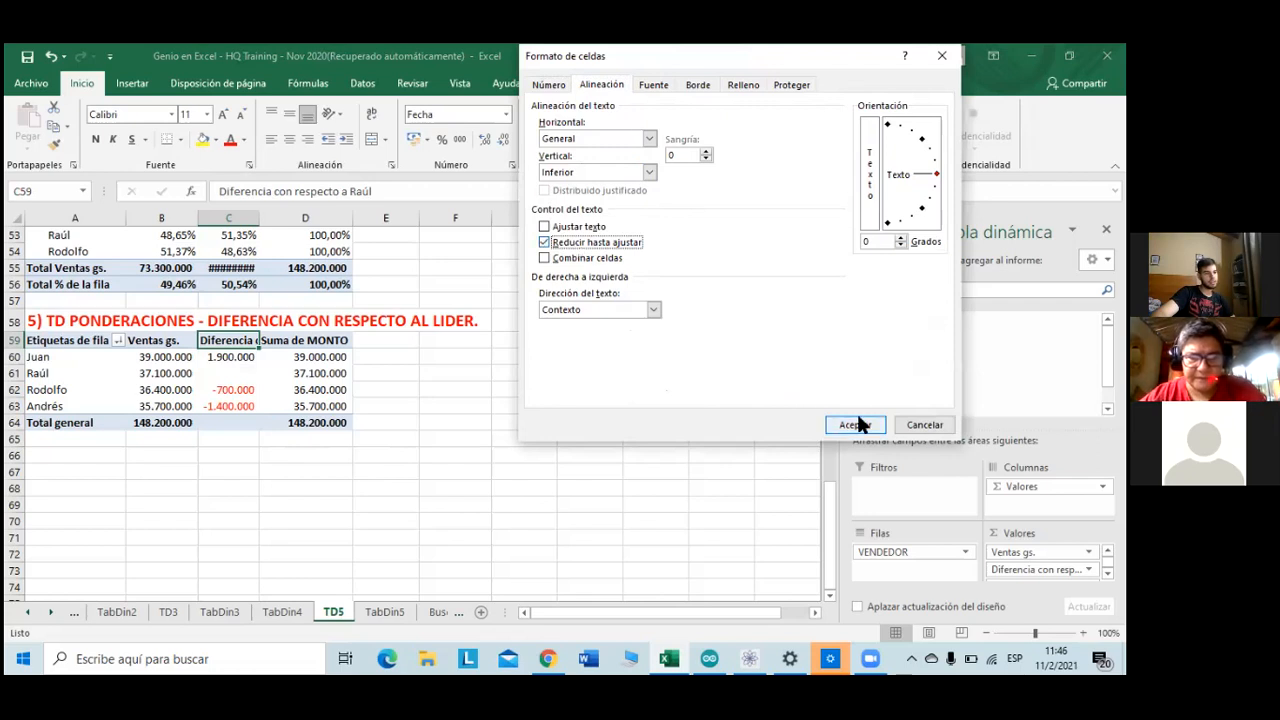
pyautogui.click(856, 424)
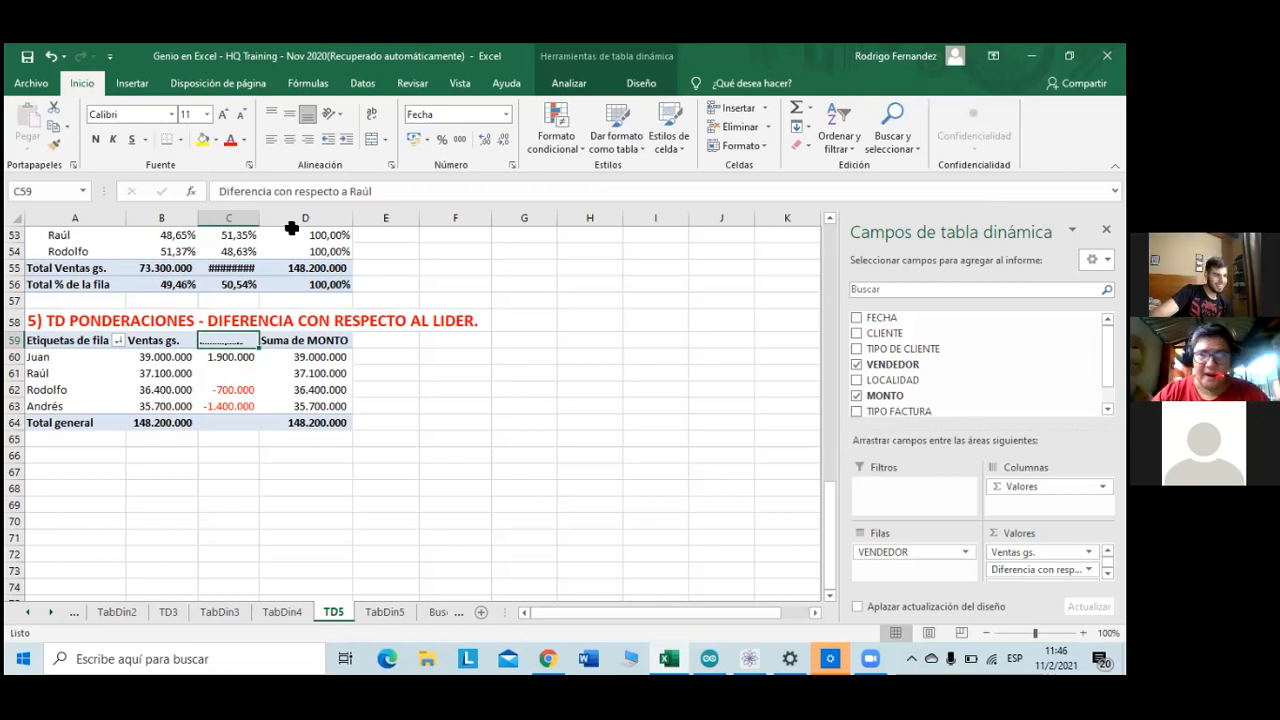
pyautogui.moveTo(260, 221); pyautogui.dragTo(366, 224)
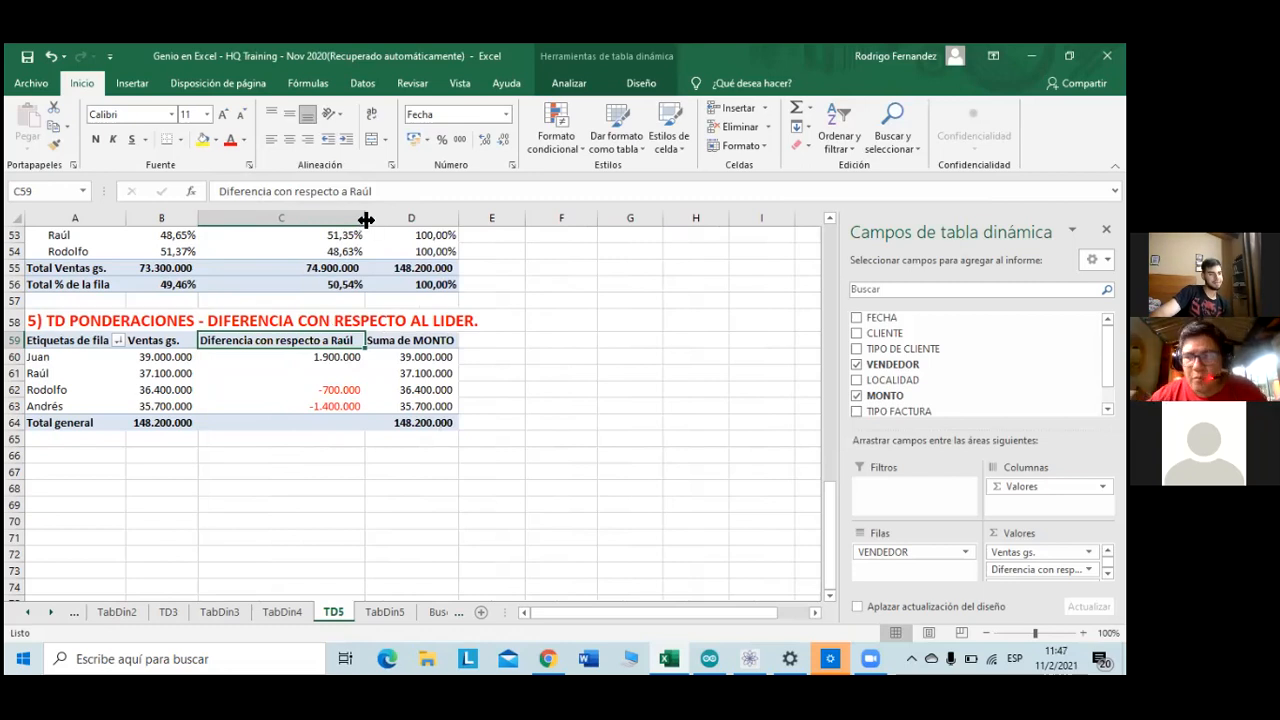
pyautogui.moveTo(358, 220); pyautogui.dragTo(309, 372)
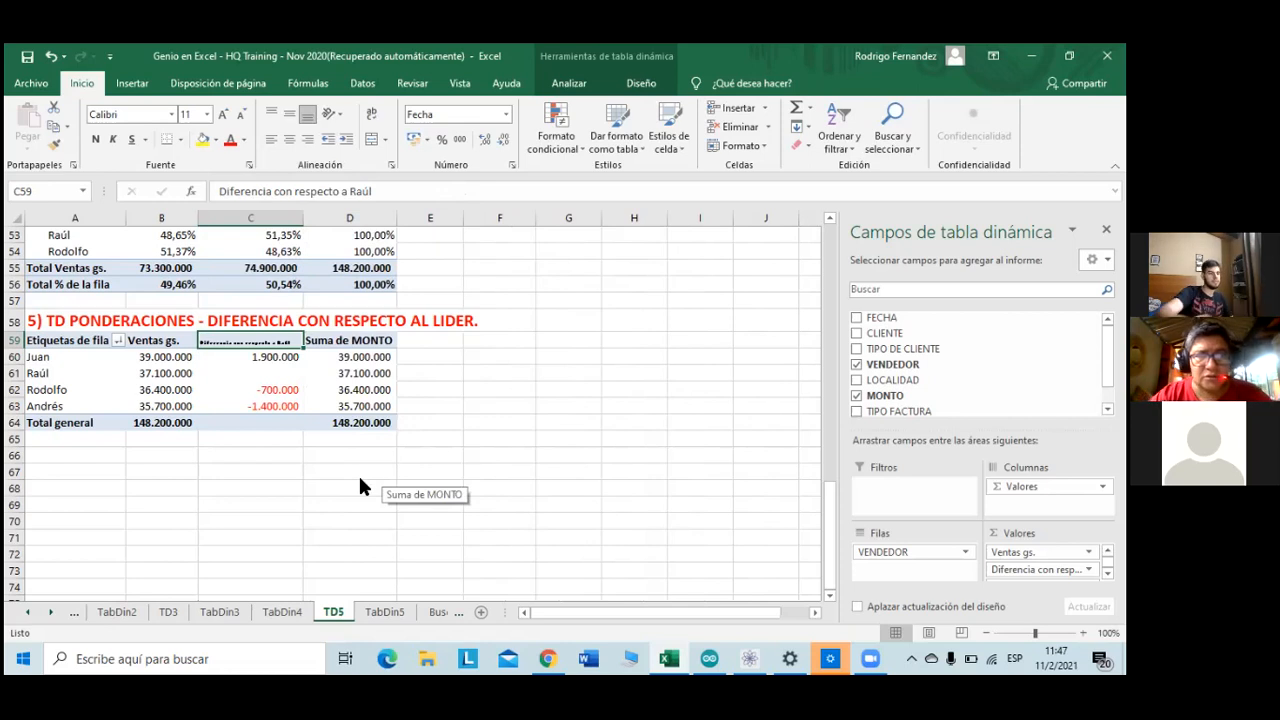
pyautogui.hotkey('ctrl', '1')
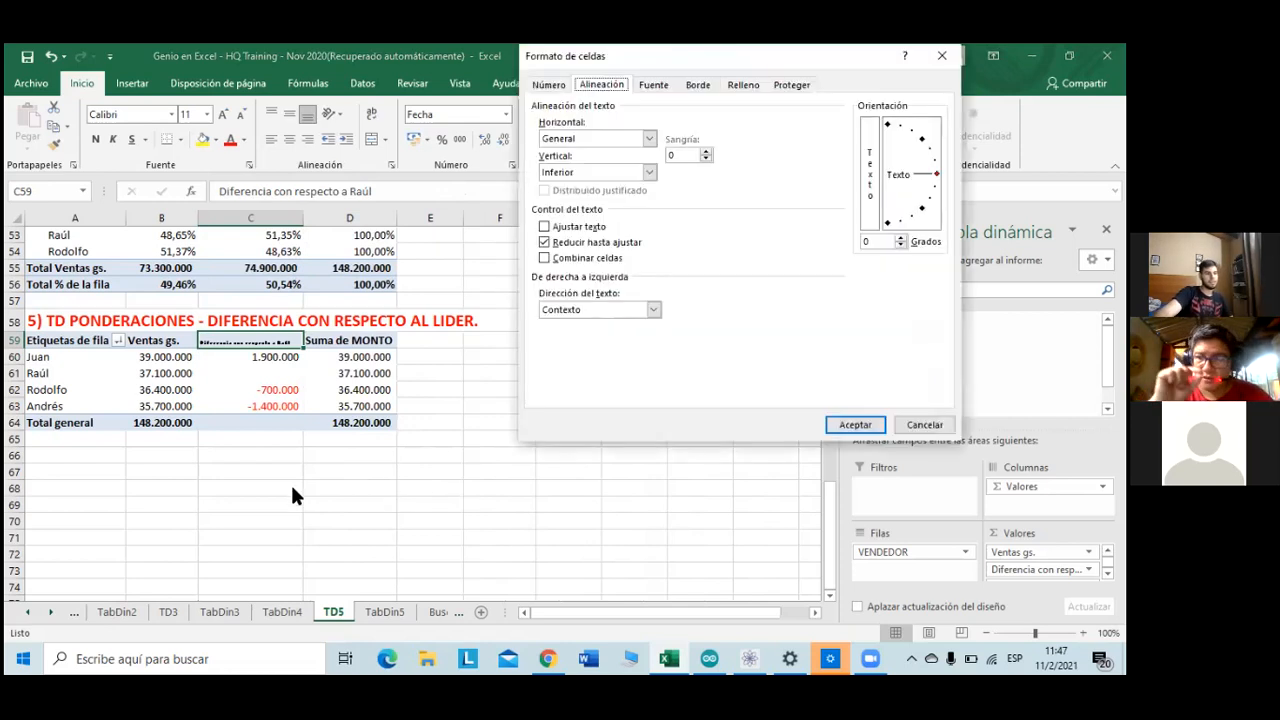
pyautogui.click(942, 55)
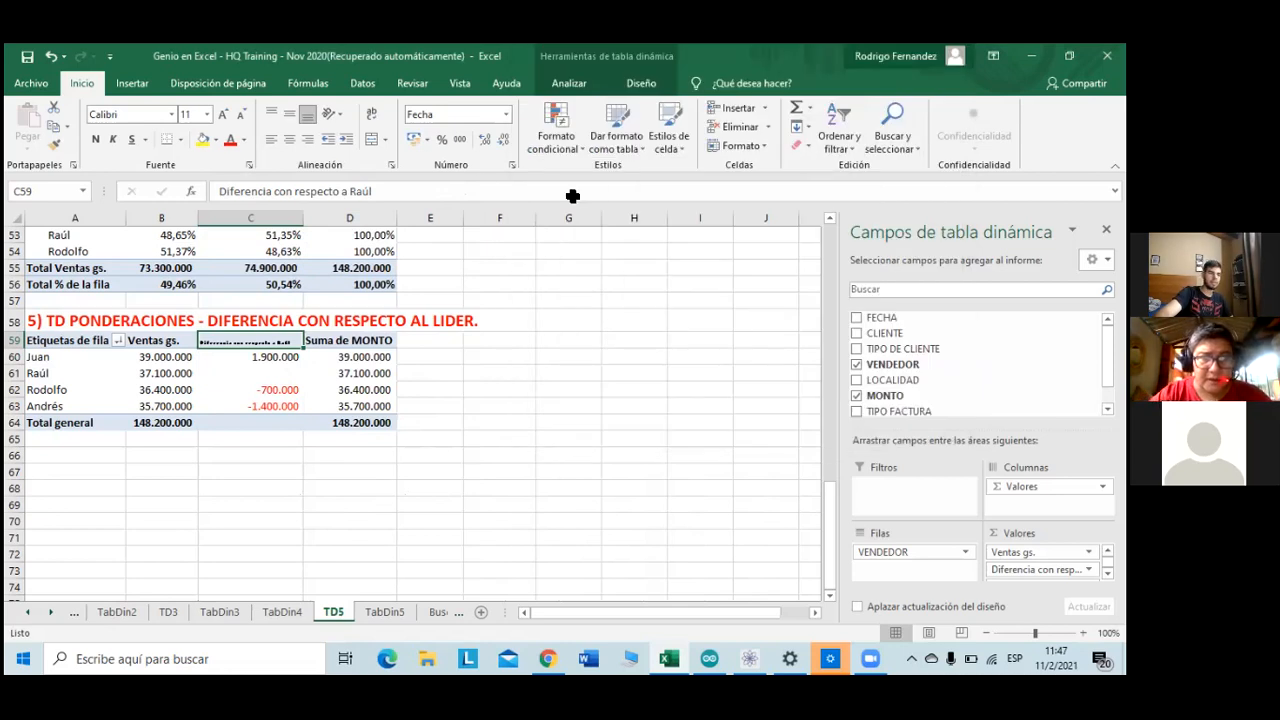
pyautogui.click(333, 113)
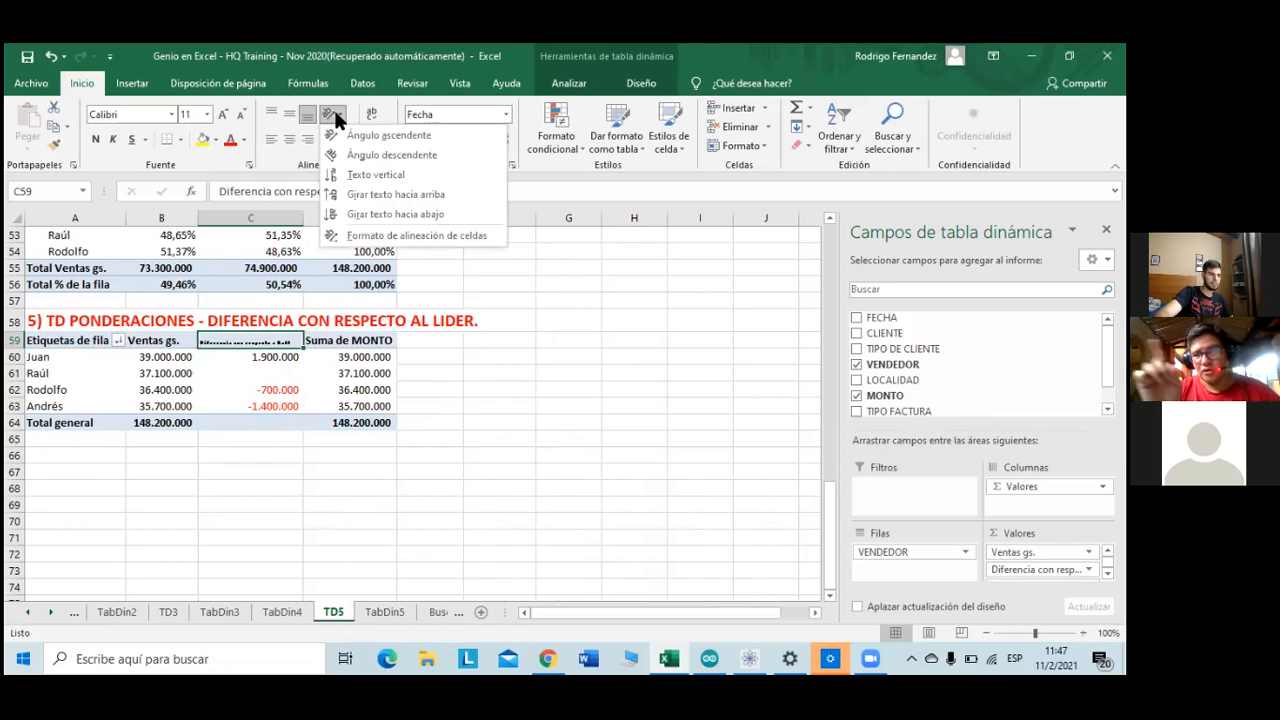
pyautogui.click(521, 362)
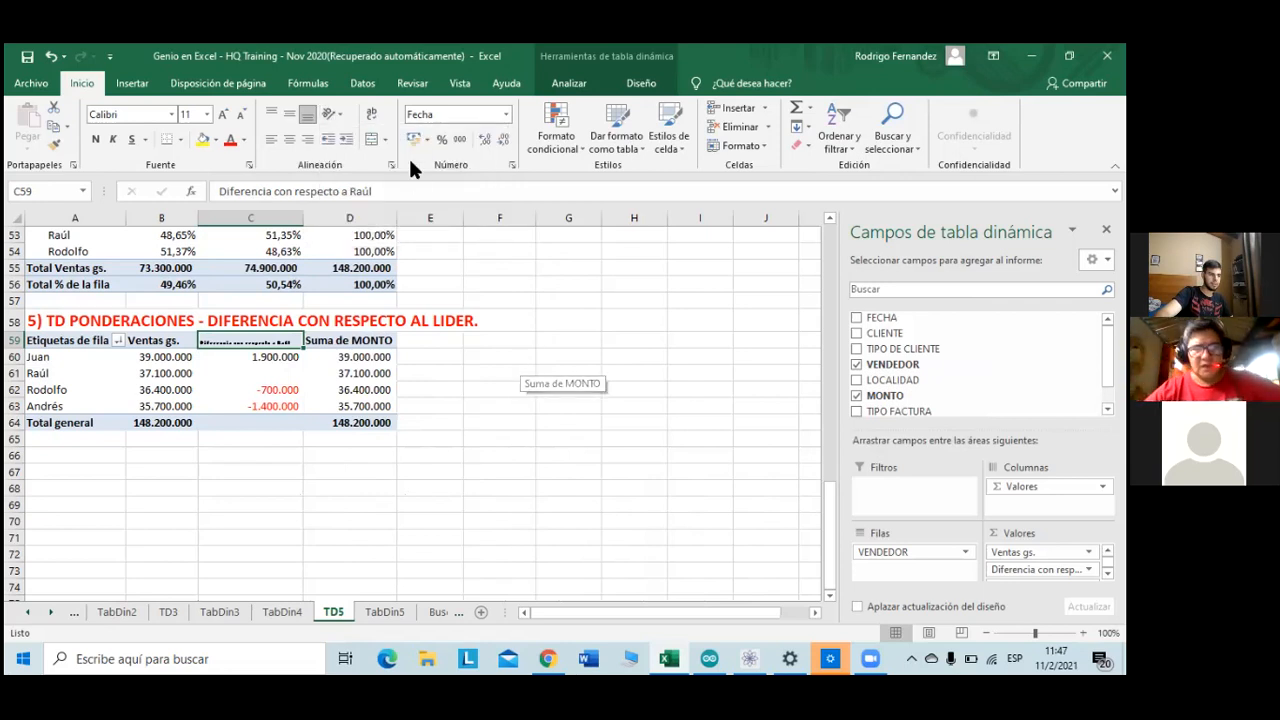
# - Wrap the text in header cell C59 and narrow column C to fit the two-line header
pyautogui.click(371, 121)
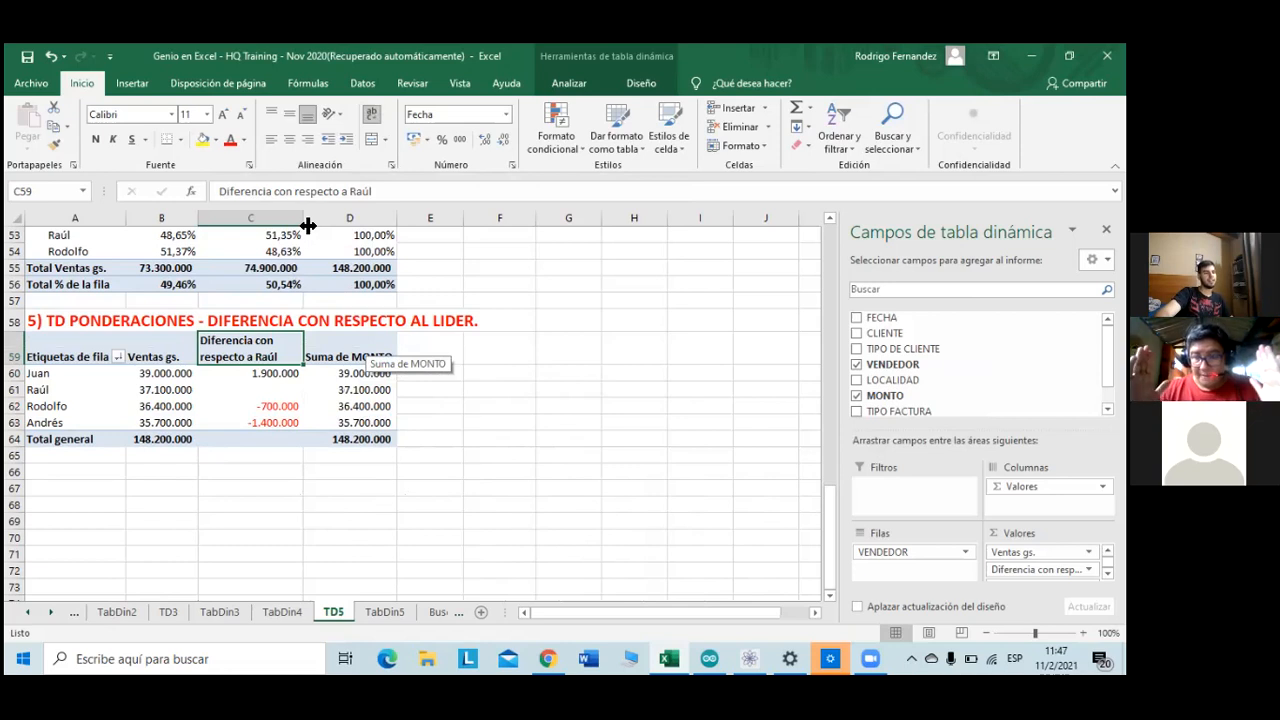
pyautogui.moveTo(307, 226); pyautogui.dragTo(288, 228)
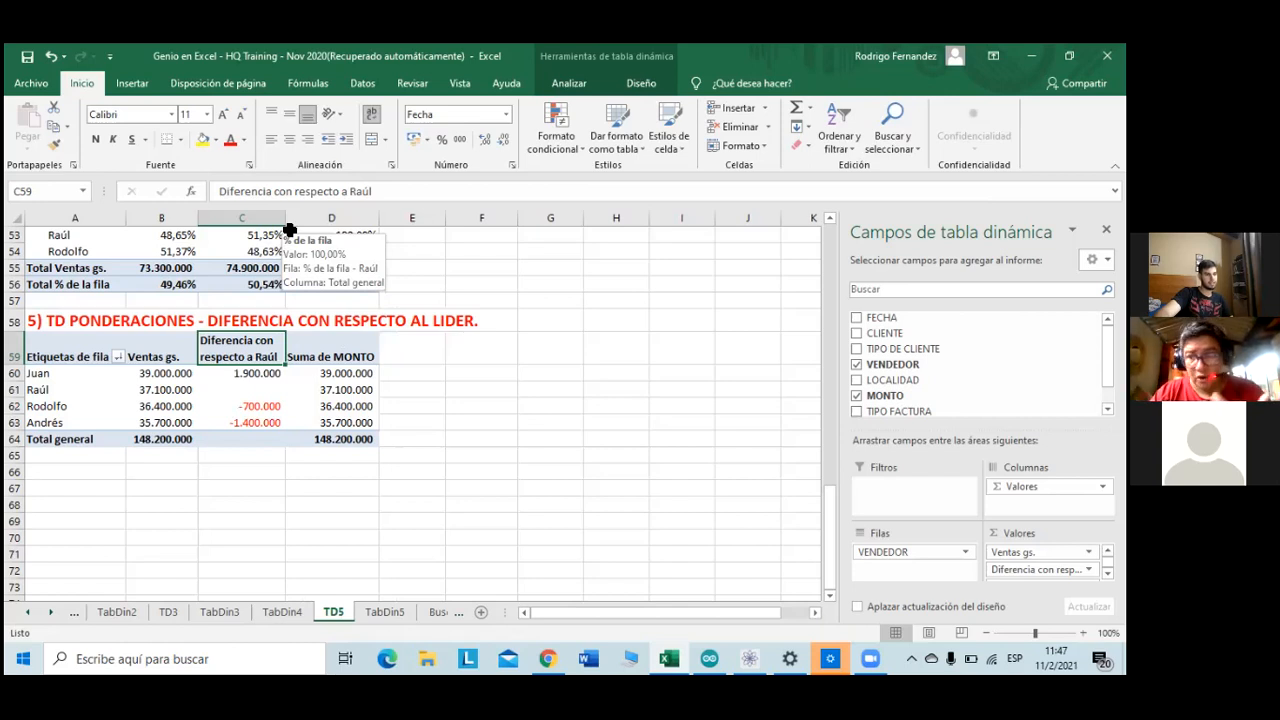
pyautogui.moveTo(287, 217); pyautogui.dragTo(284, 217)
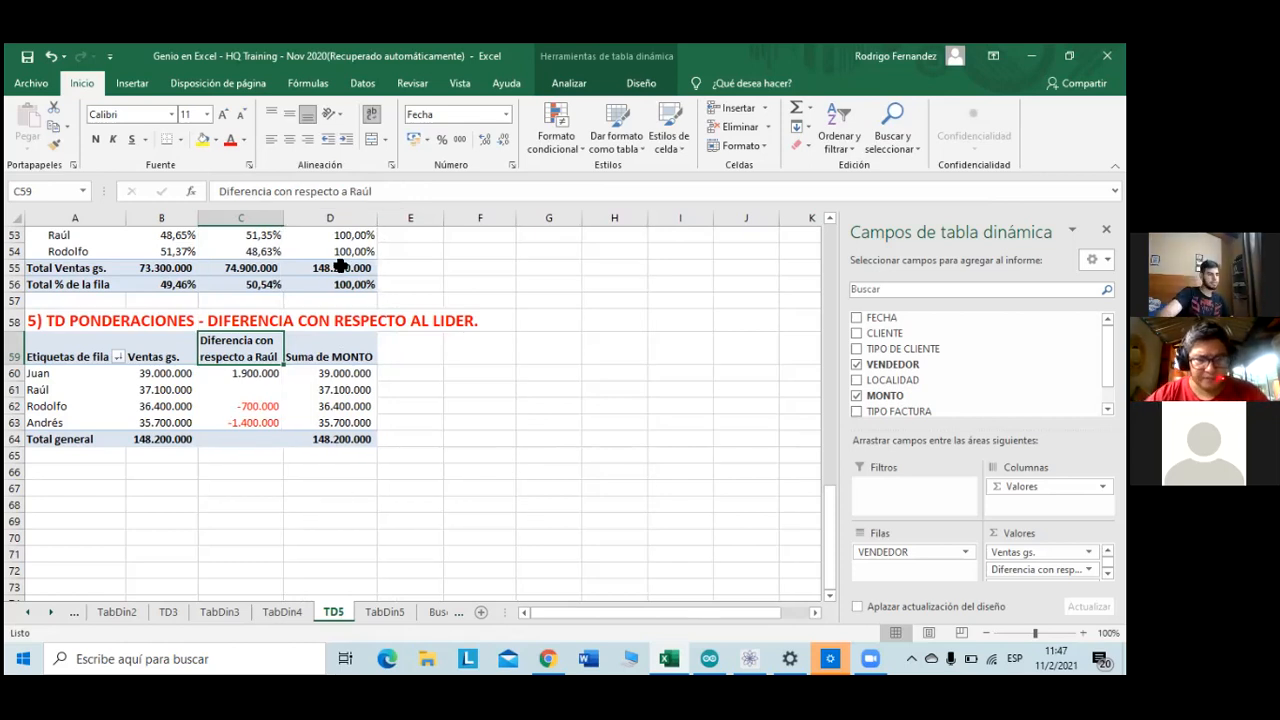
pyautogui.scroll(5, 328, 290)
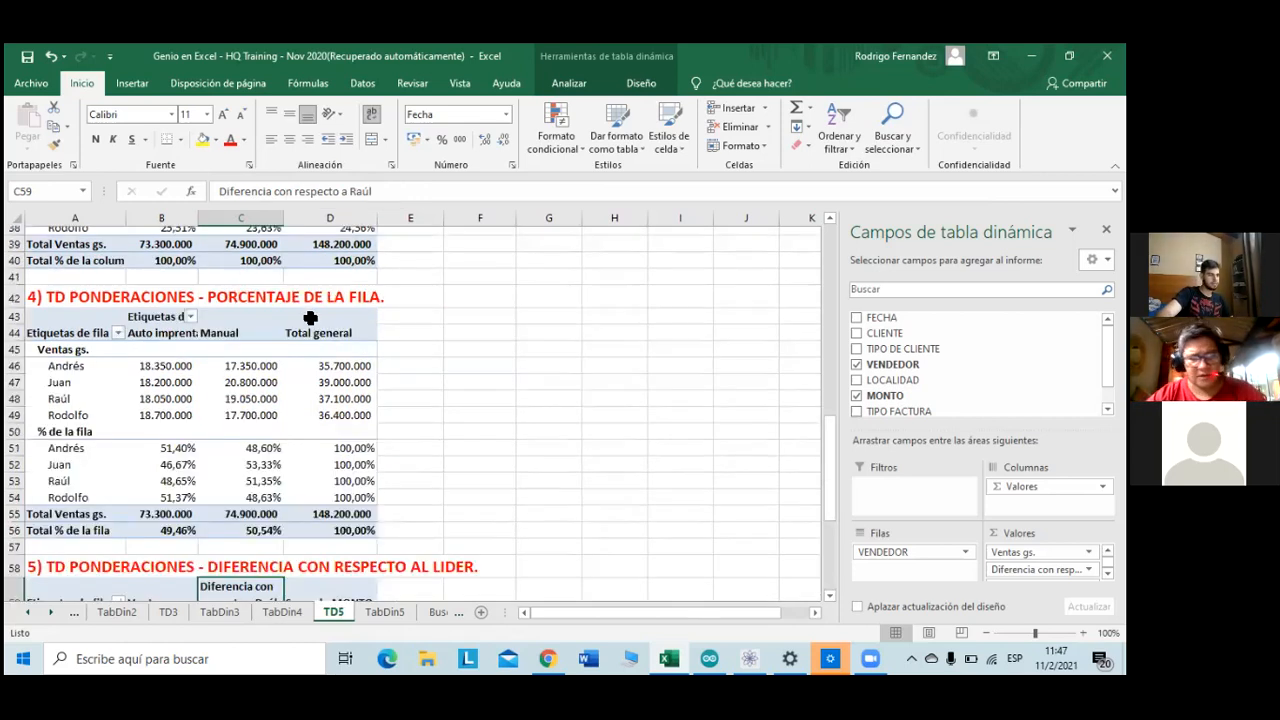
pyautogui.scroll(1, 210, 390)
pyautogui.click(230, 384)
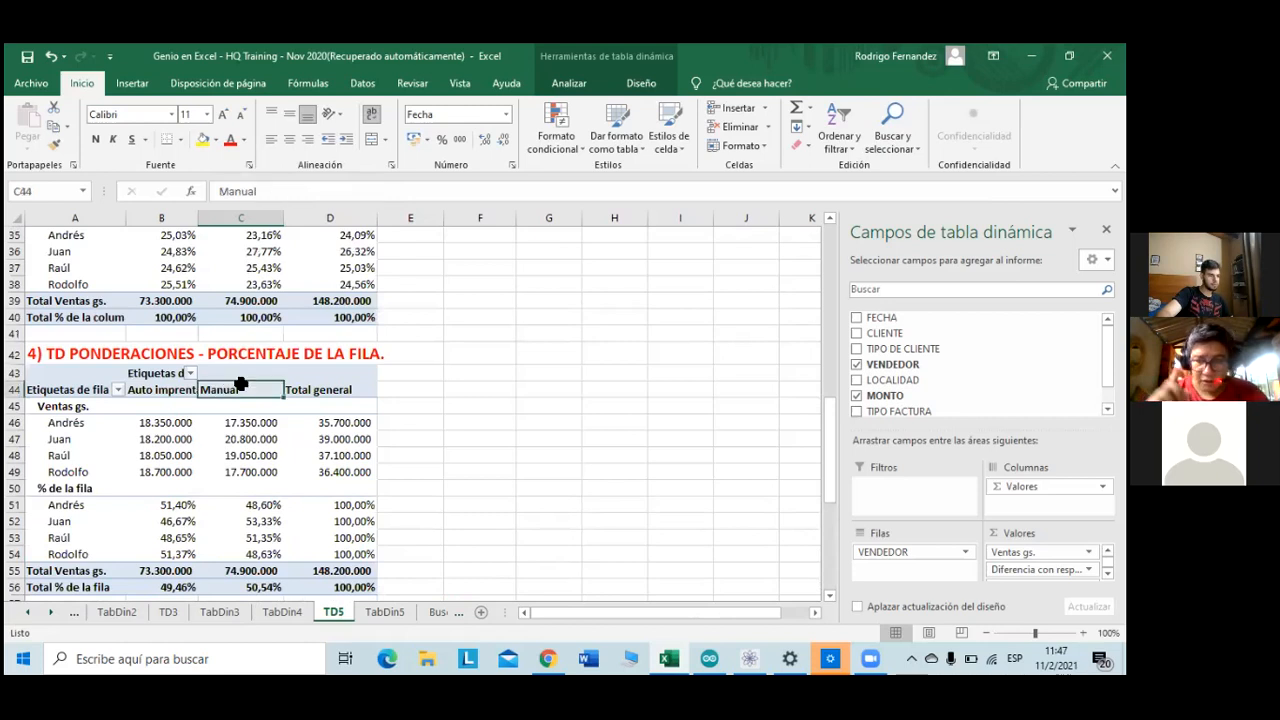
pyautogui.click(241, 383)
pyautogui.click(340, 428)
pyautogui.scroll(-10, 340, 440)
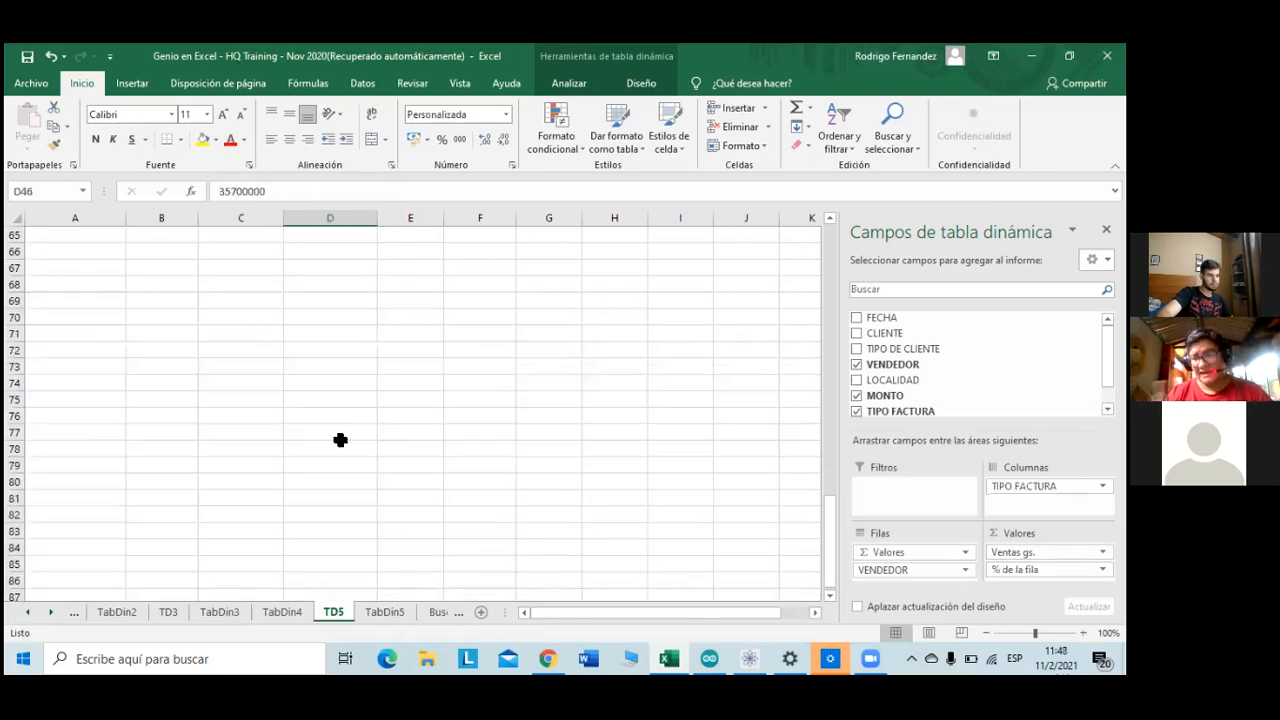
# - Show the fifth pivot table's Suma de MONTO as "% de la diferencia de", with VENDEDOR as base field and the second-ranked seller as base item
pyautogui.scroll(3, 340, 440)
pyautogui.scroll(1, 340, 440)
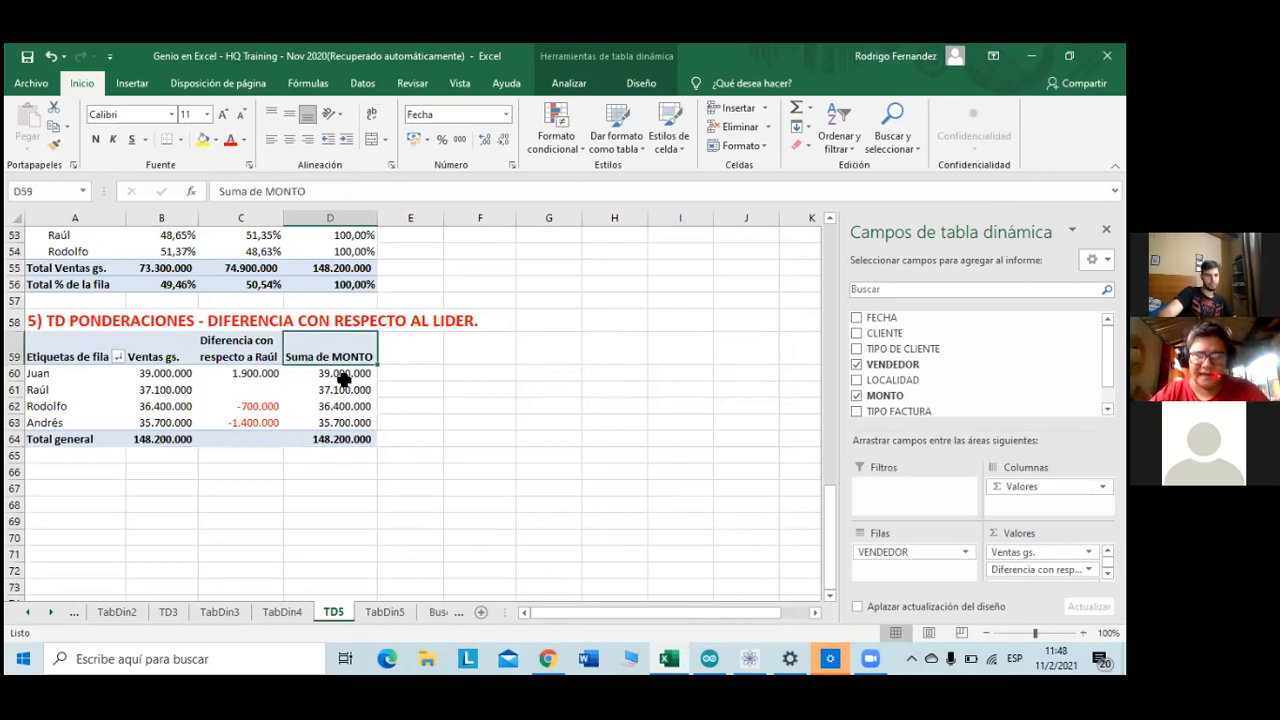
pyautogui.doubleClick(338, 354)
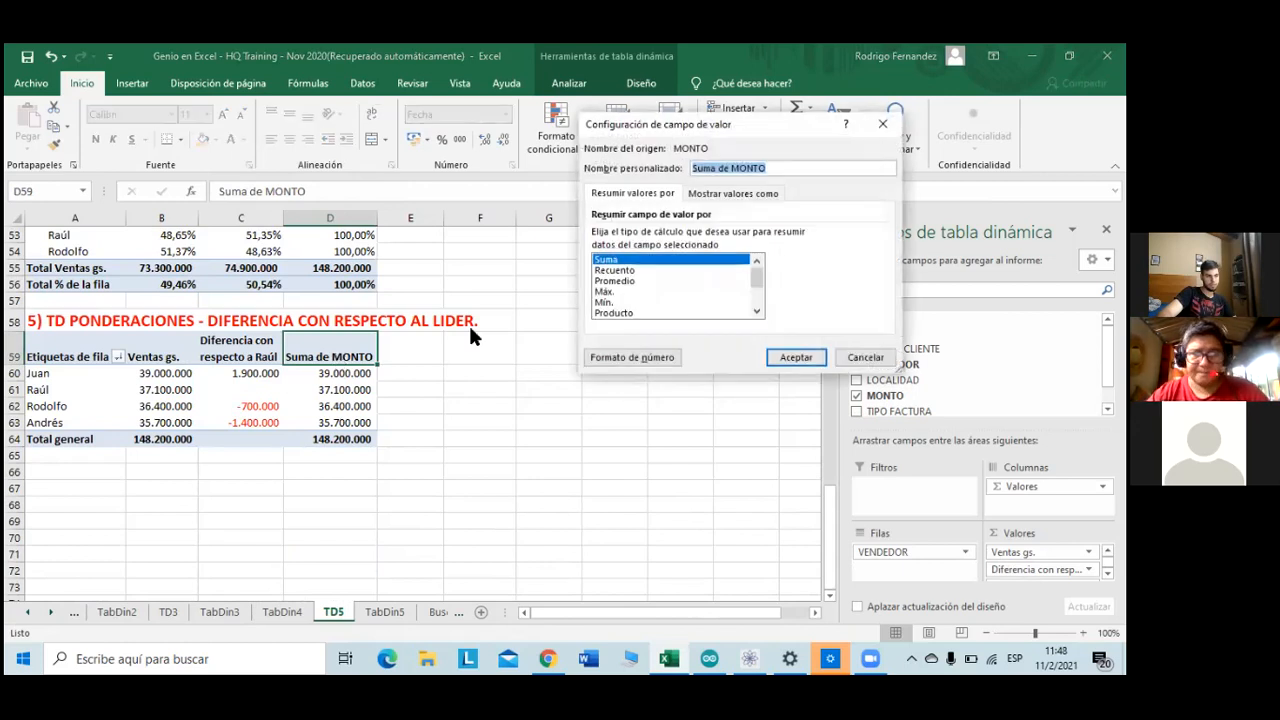
pyautogui.click(733, 195)
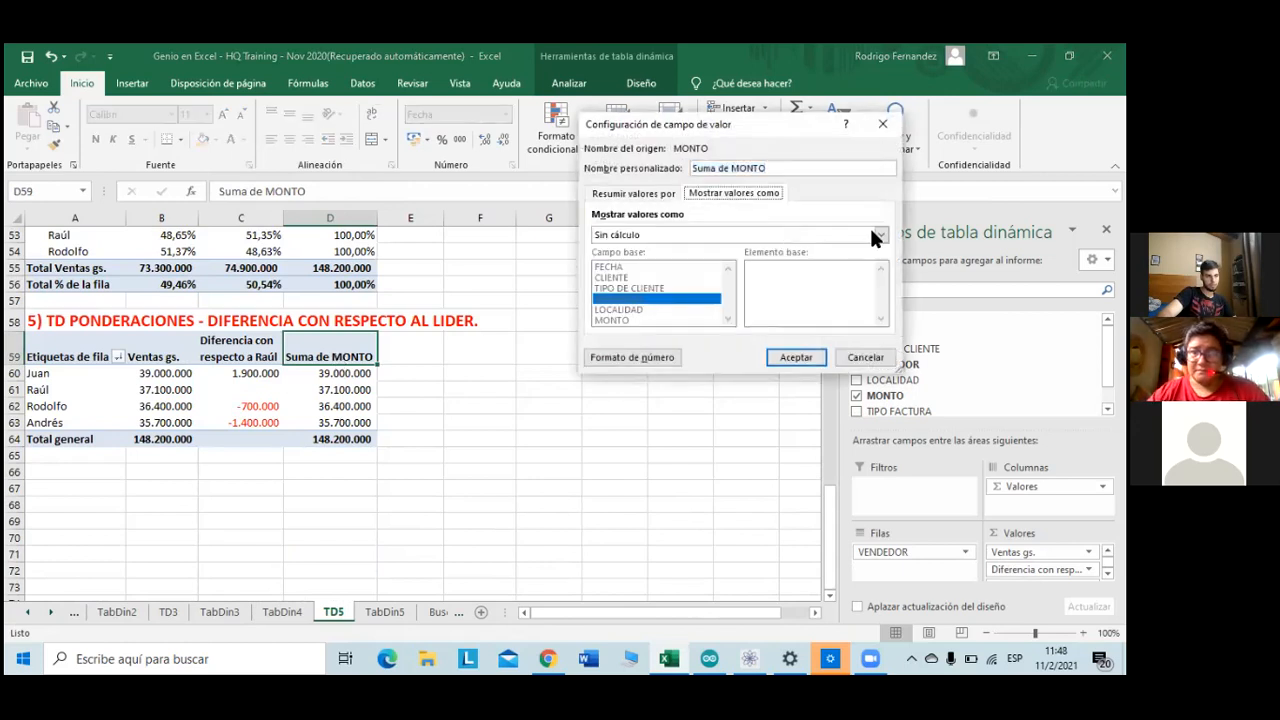
pyautogui.click(877, 234)
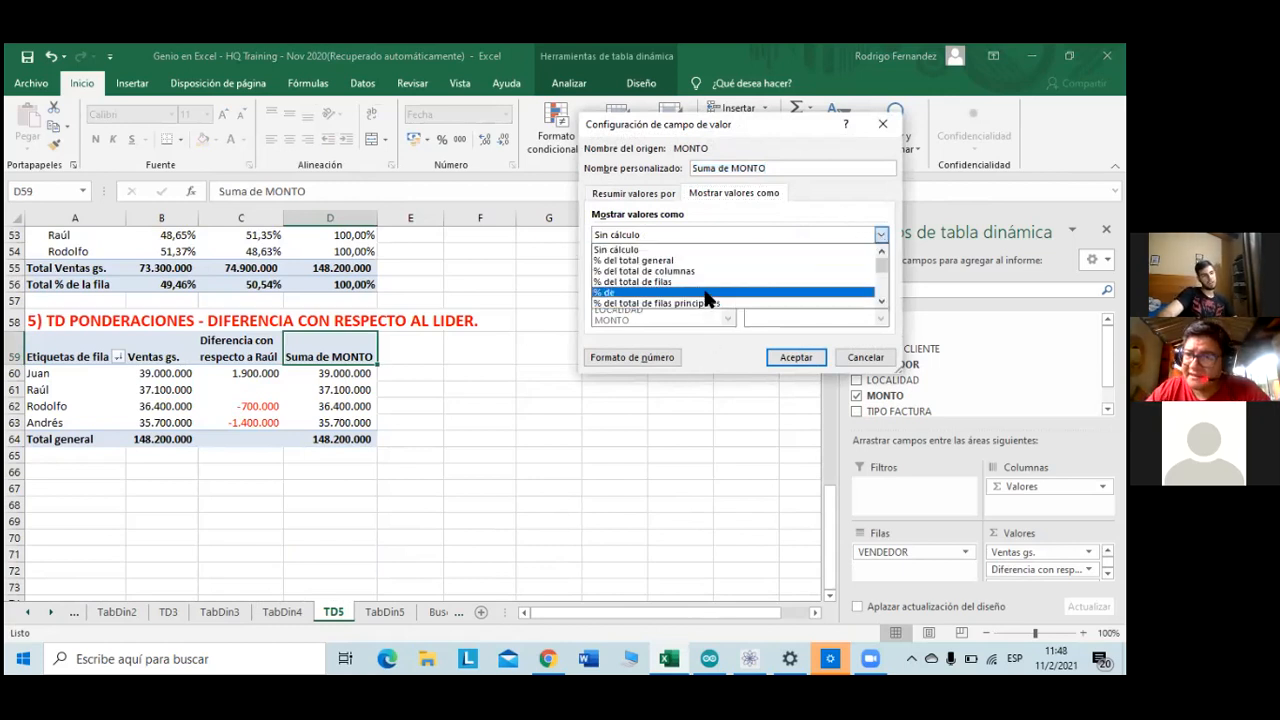
pyautogui.scroll(-1, 706, 298)
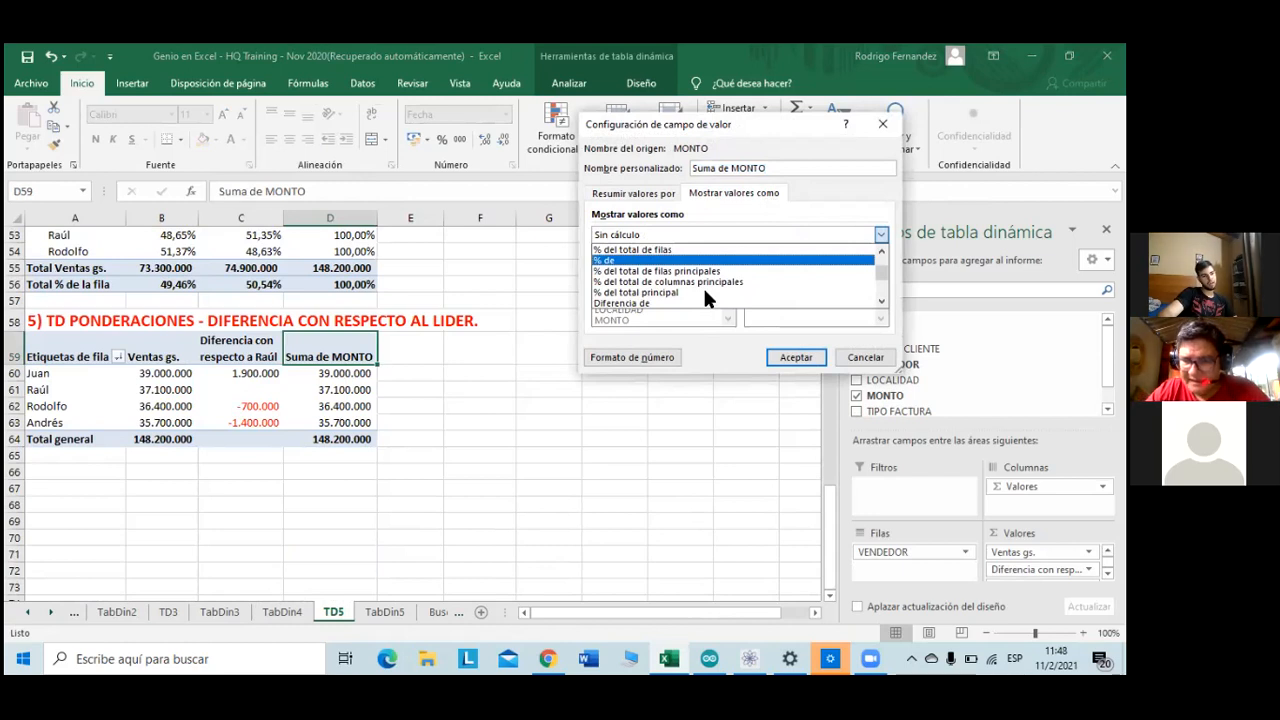
pyautogui.scroll(-1, 703, 296)
pyautogui.scroll(-2, 703, 288)
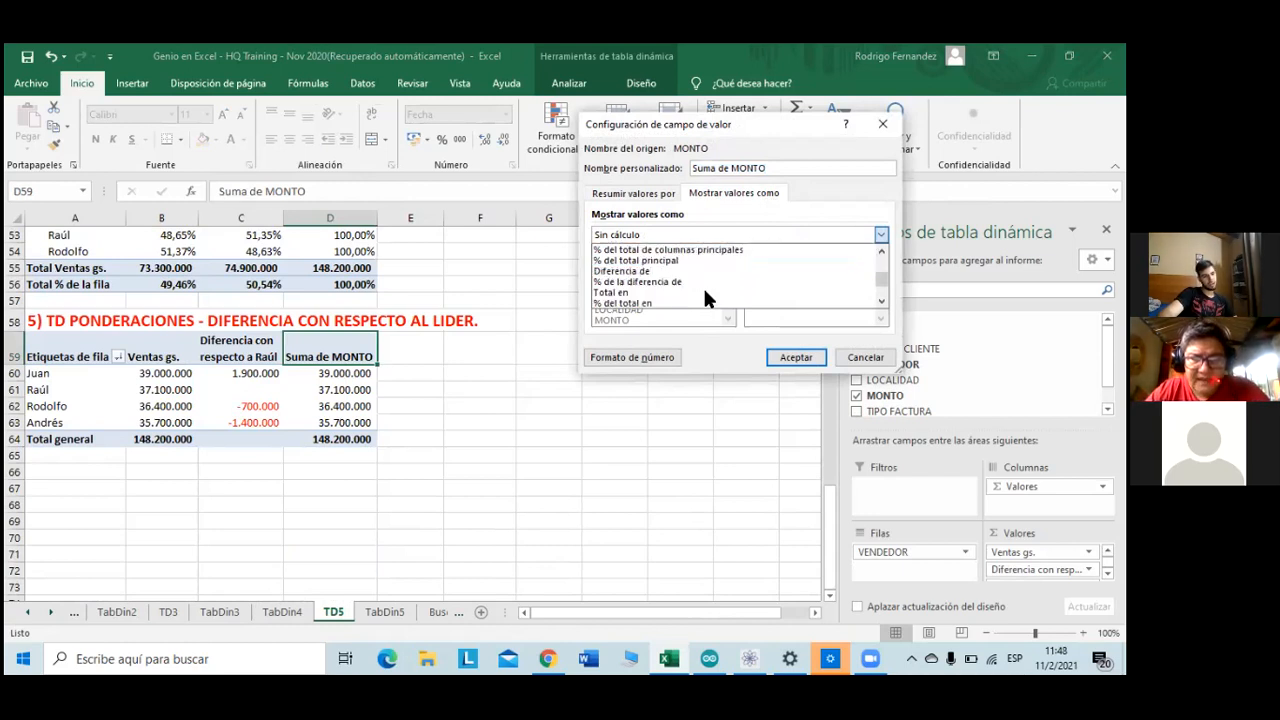
pyautogui.click(686, 289)
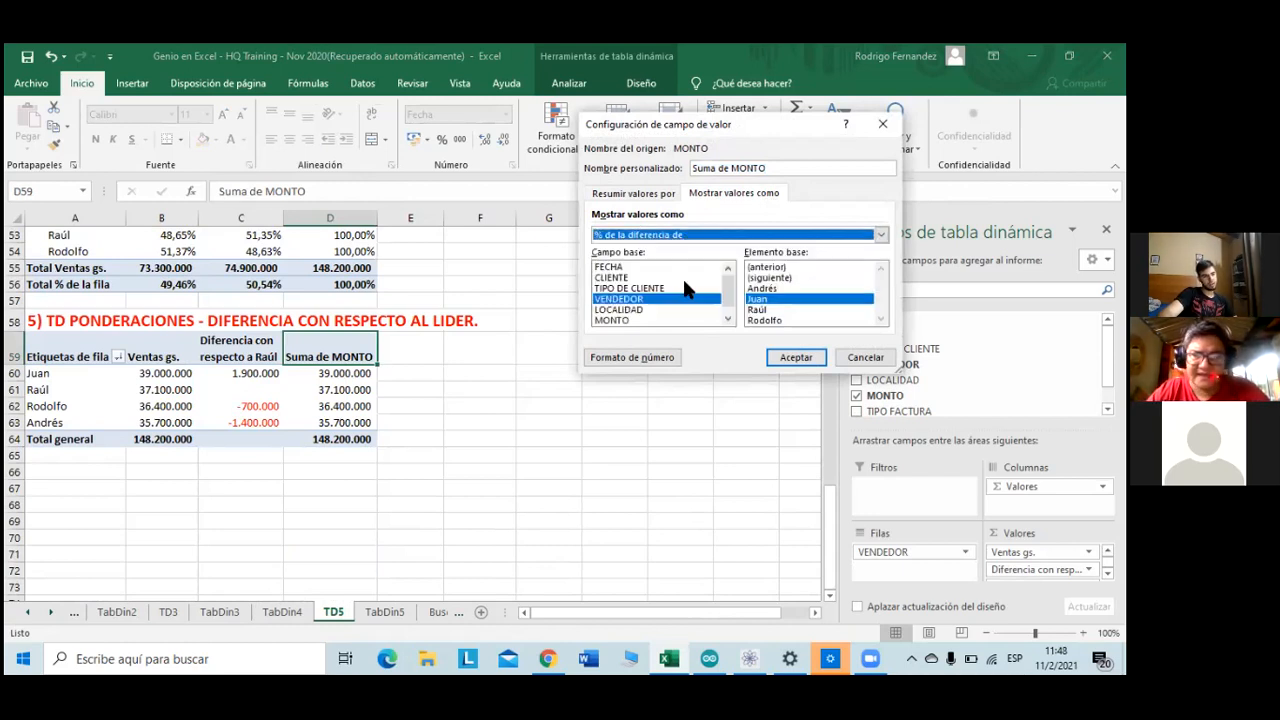
pyautogui.click(785, 310)
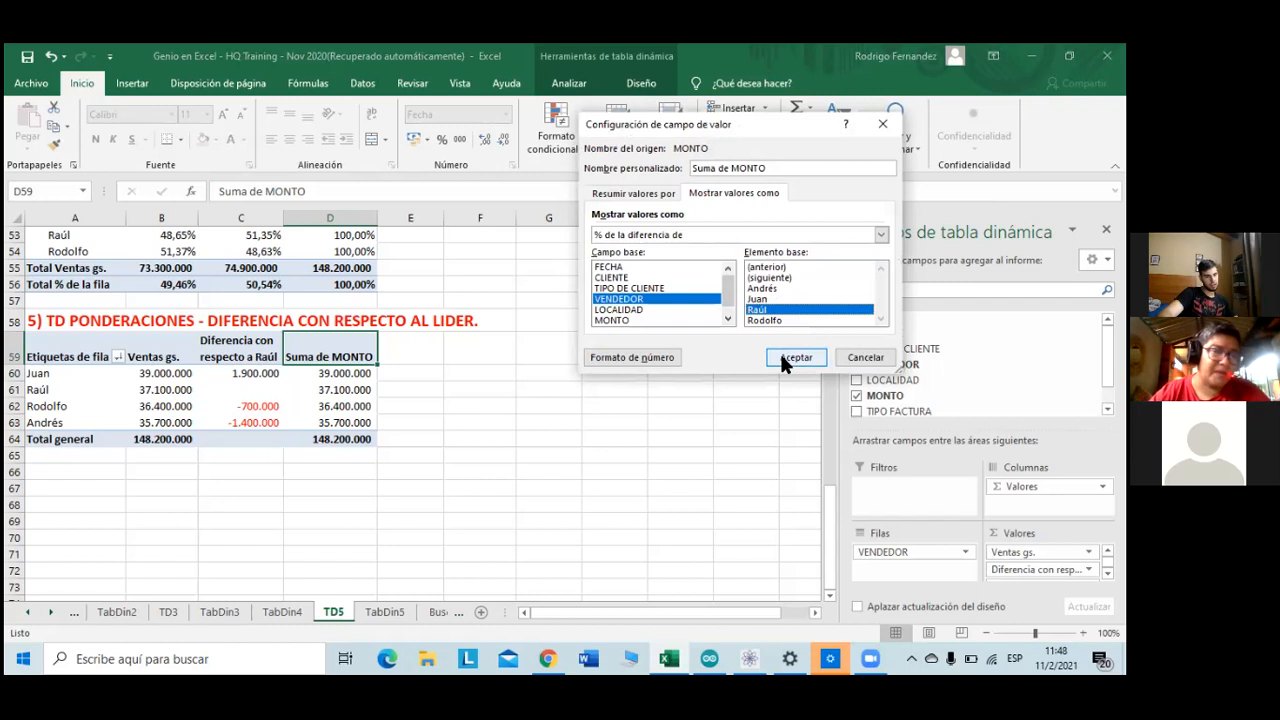
pyautogui.click(795, 358)
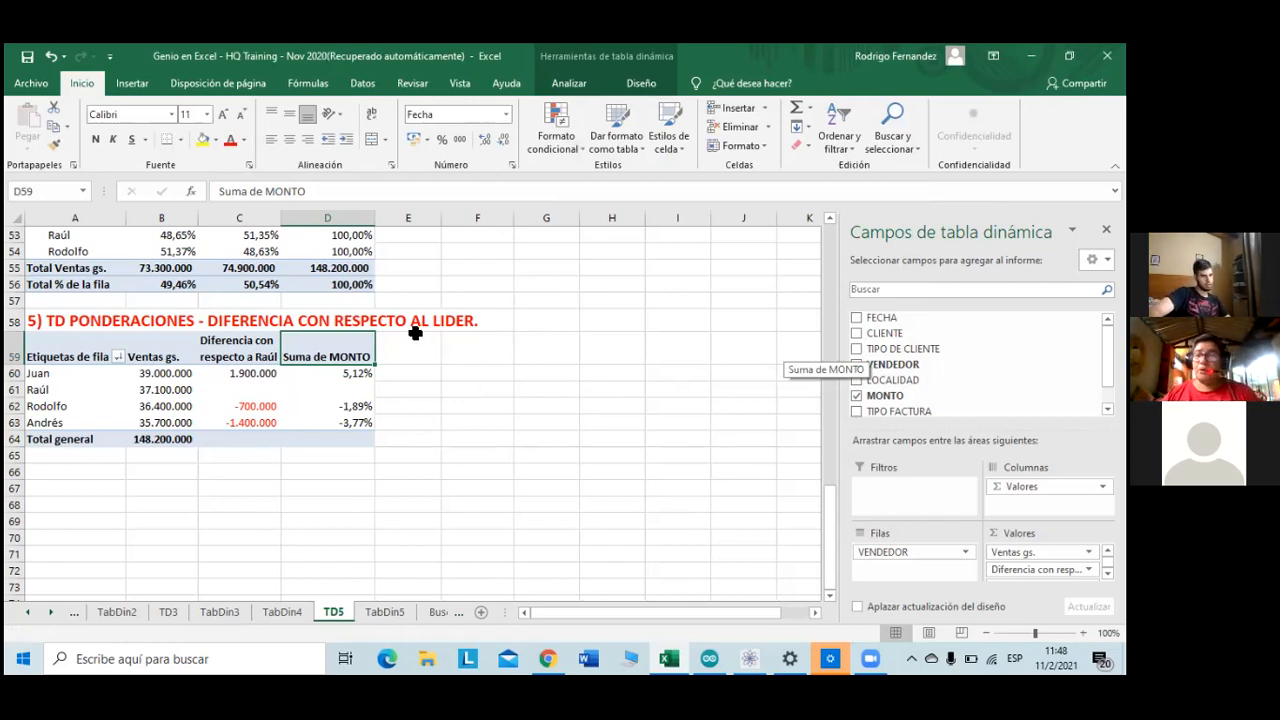
# - Rename the Suma de MONTO header in D59 to "Diferencia de % vs" followed by the second-ranked seller's name
pyautogui.tripleClick(222, 195)
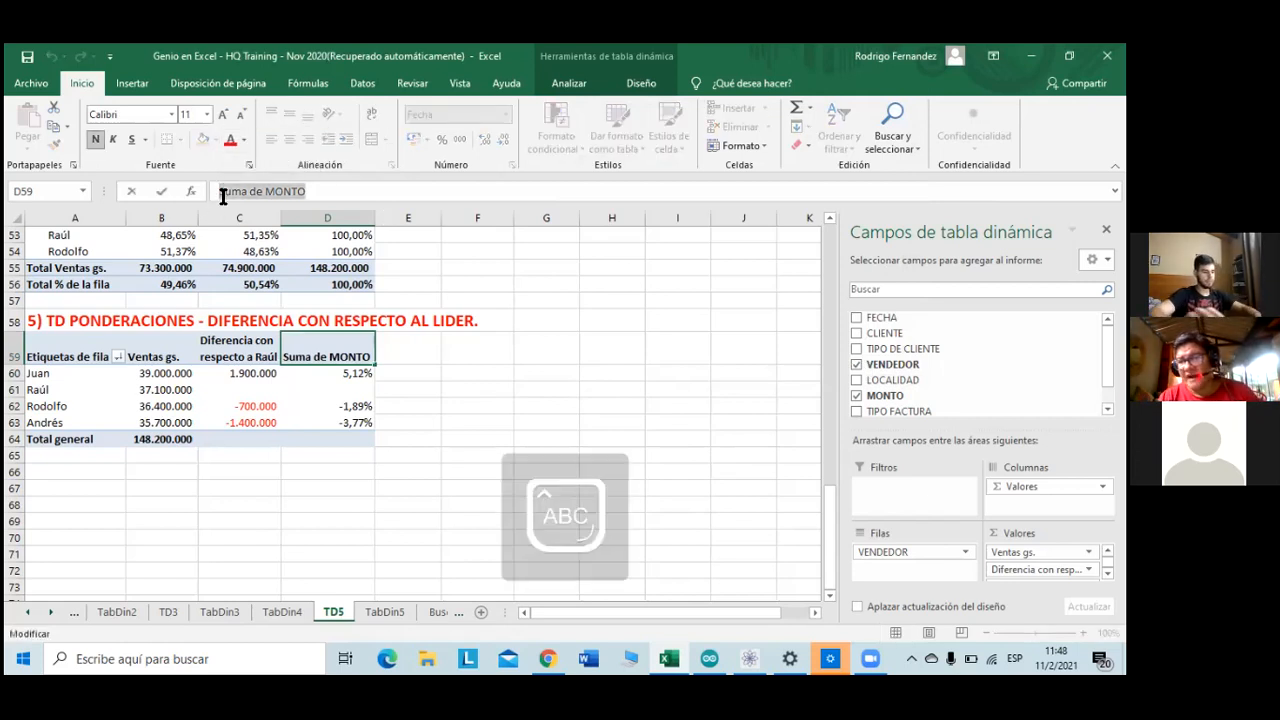
pyautogui.write('Diferencia')
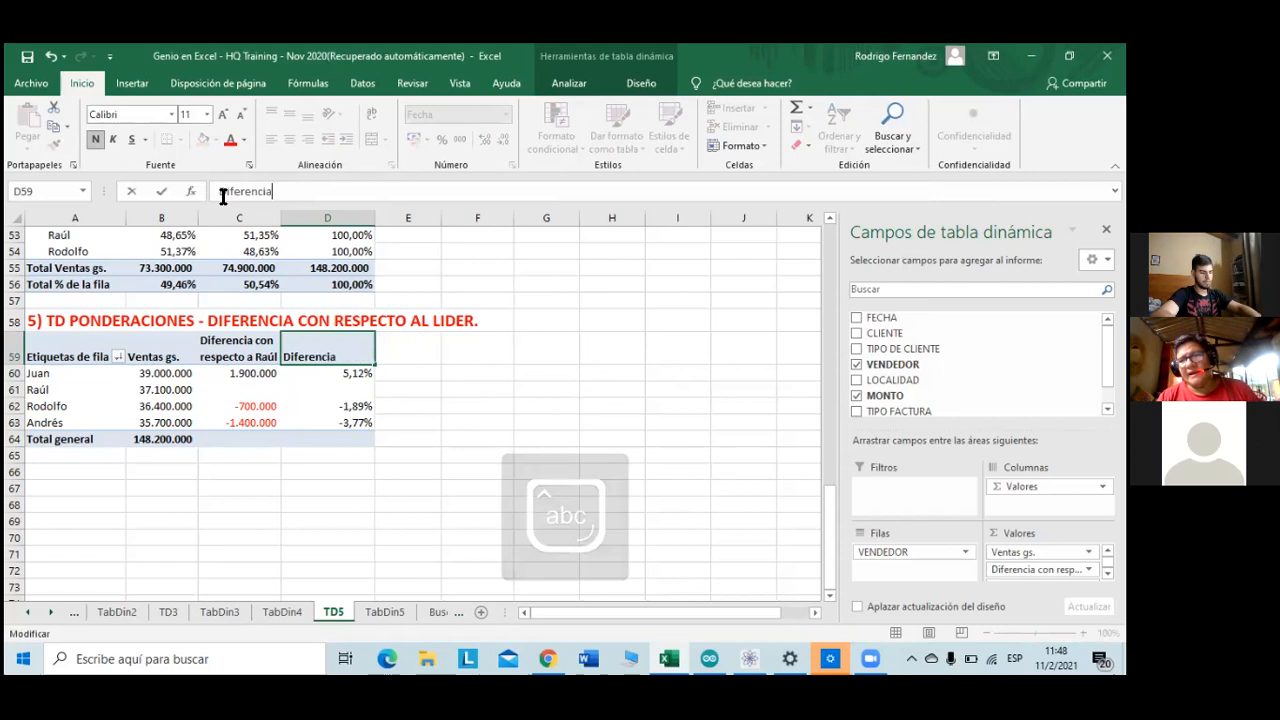
pyautogui.write(' de %')
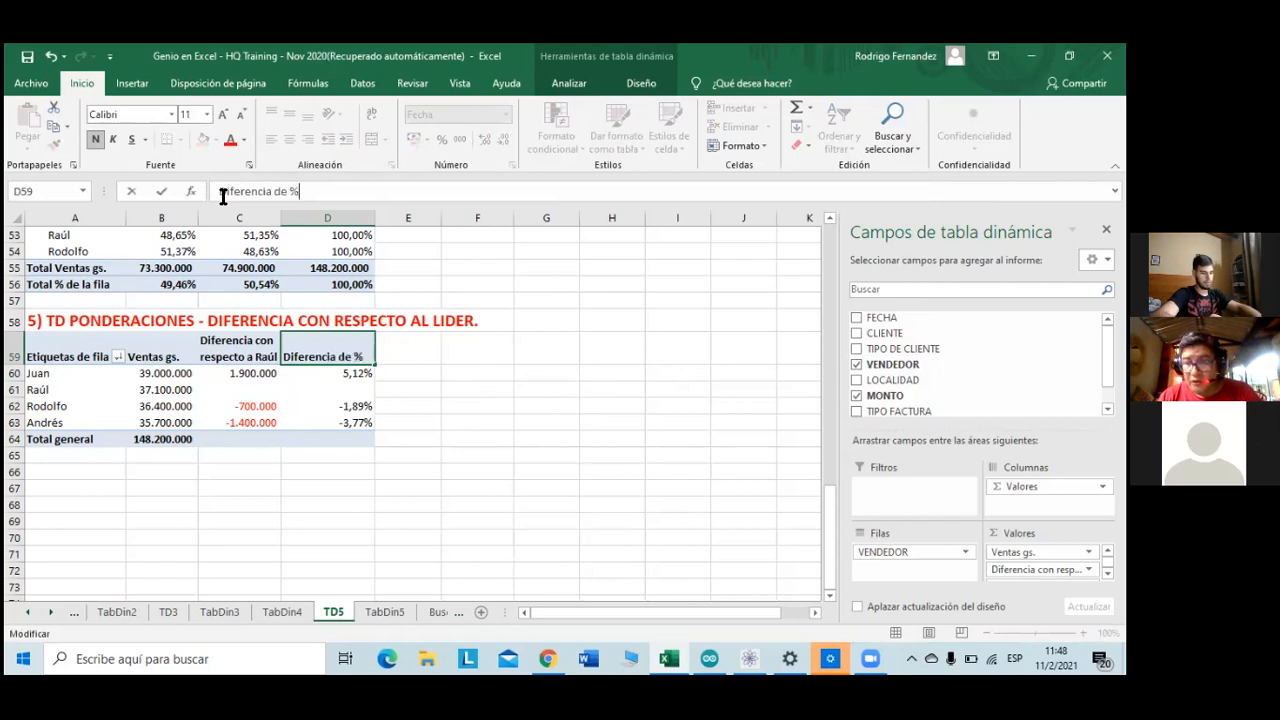
pyautogui.write(' vs R')
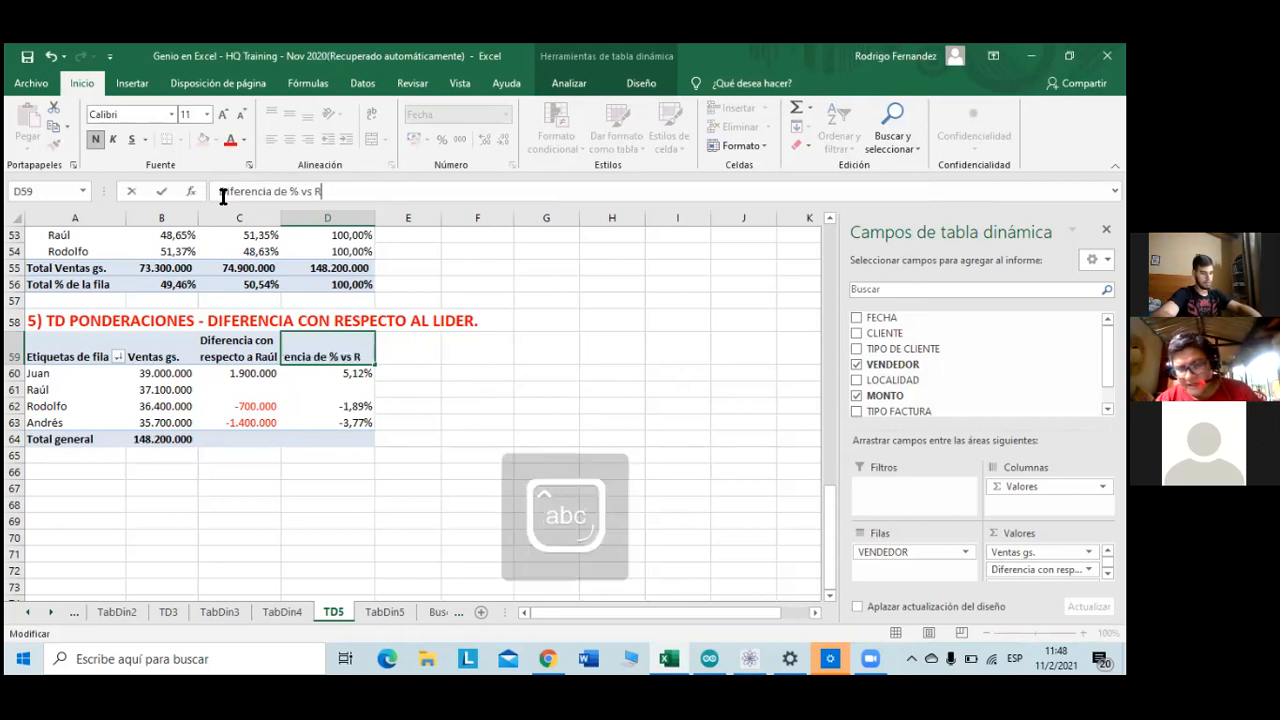
pyautogui.write('aúl')
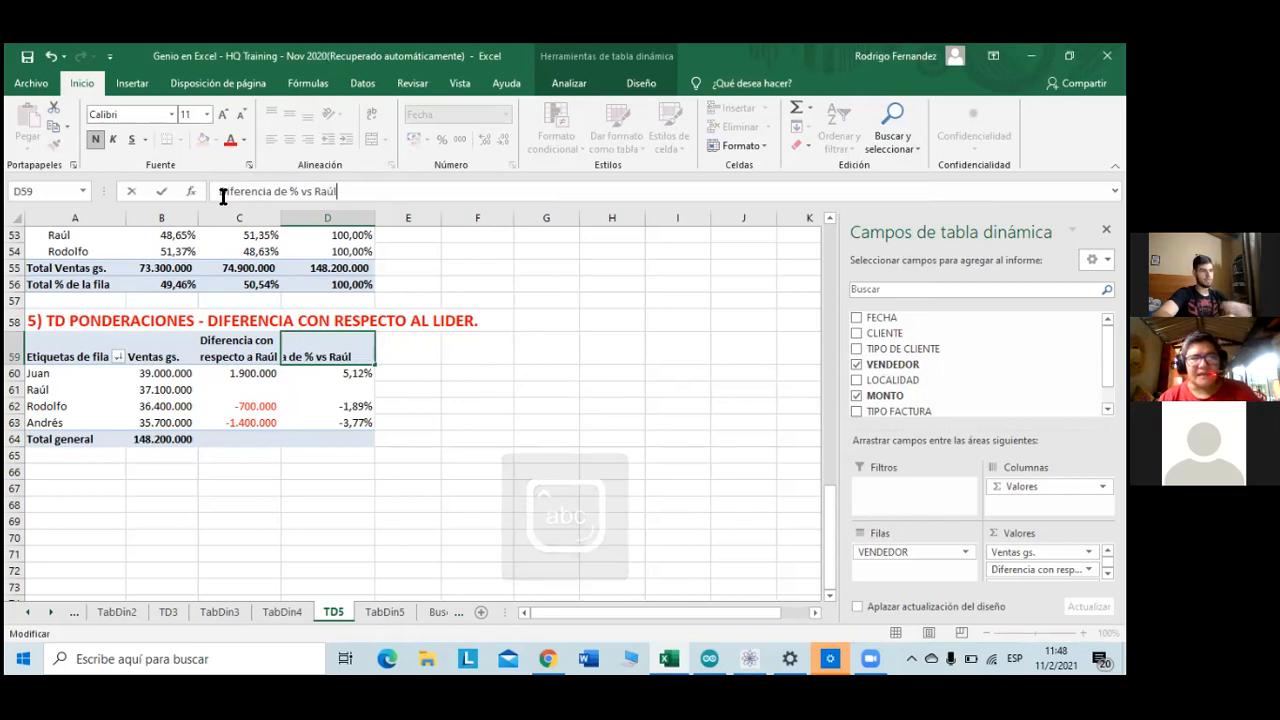
pyautogui.press('Return')
# - Wrap the text in header cell D59 and narrow column D to fit the two-line header
pyautogui.click(330, 352)
pyautogui.click(371, 115)
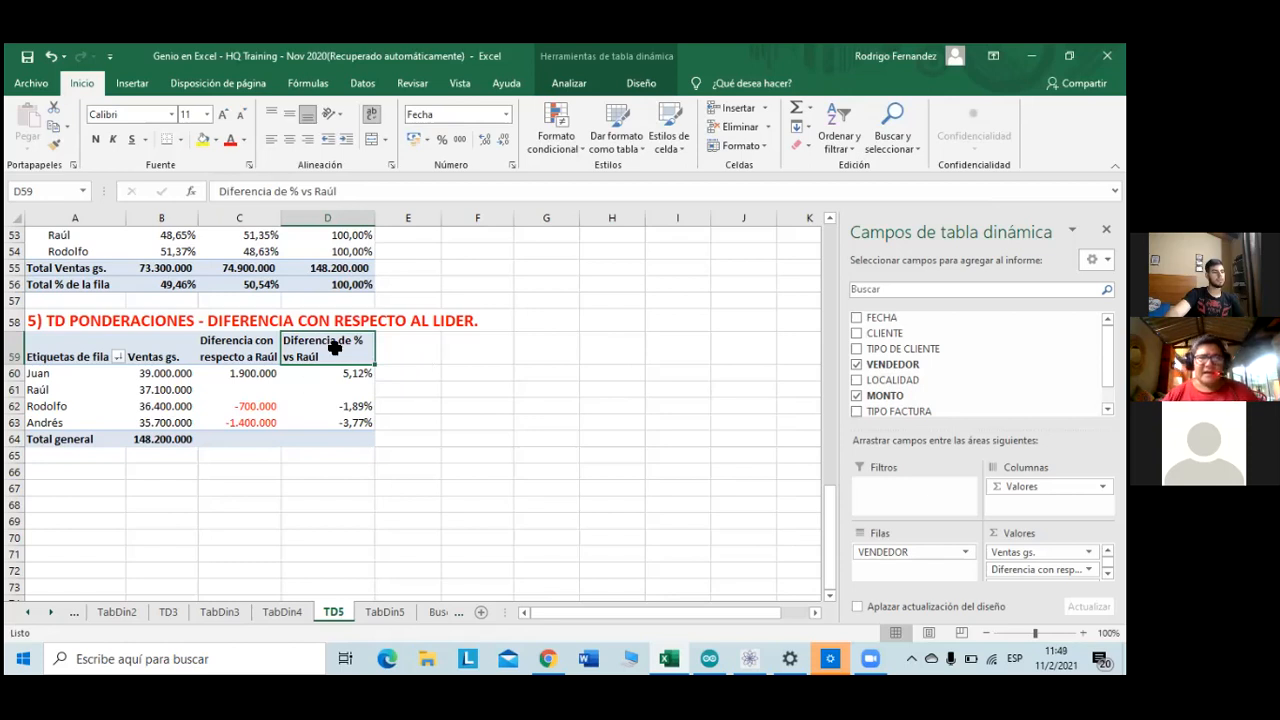
pyautogui.press('Right')
pyautogui.press('Left')
pyautogui.moveTo(370, 219); pyautogui.dragTo(340, 232)
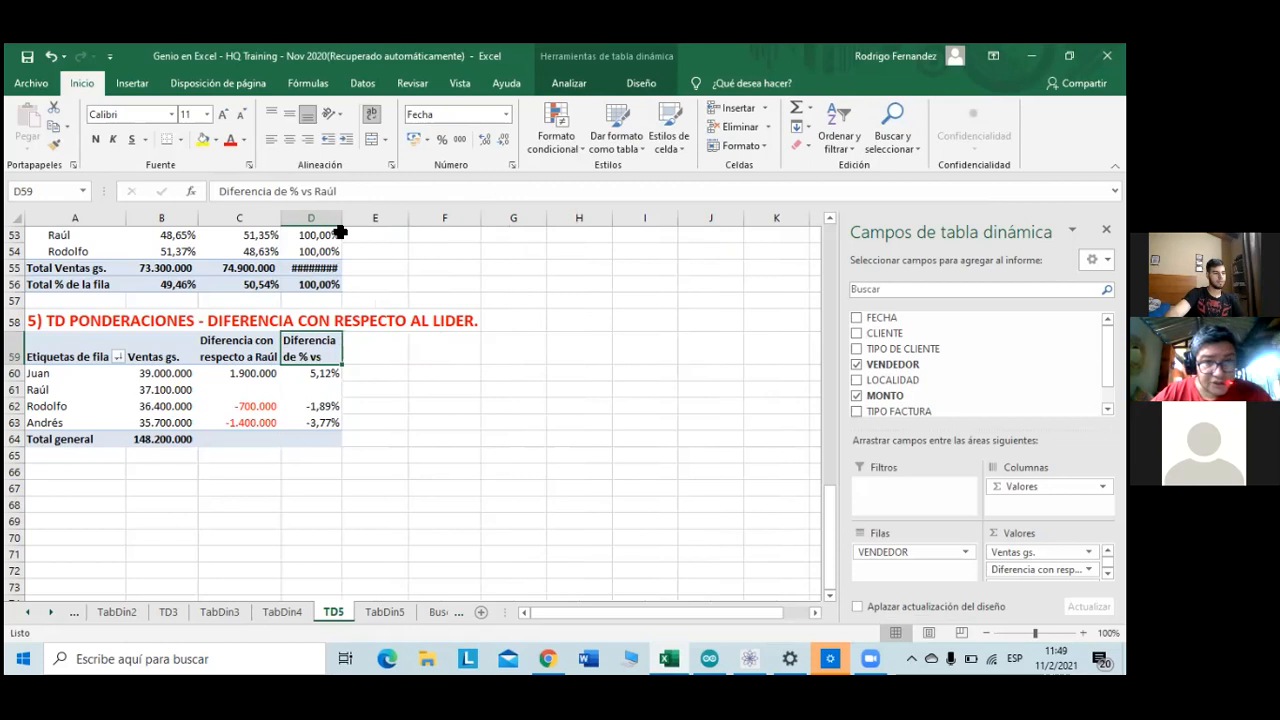
pyautogui.moveTo(342, 217); pyautogui.dragTo(351, 218)
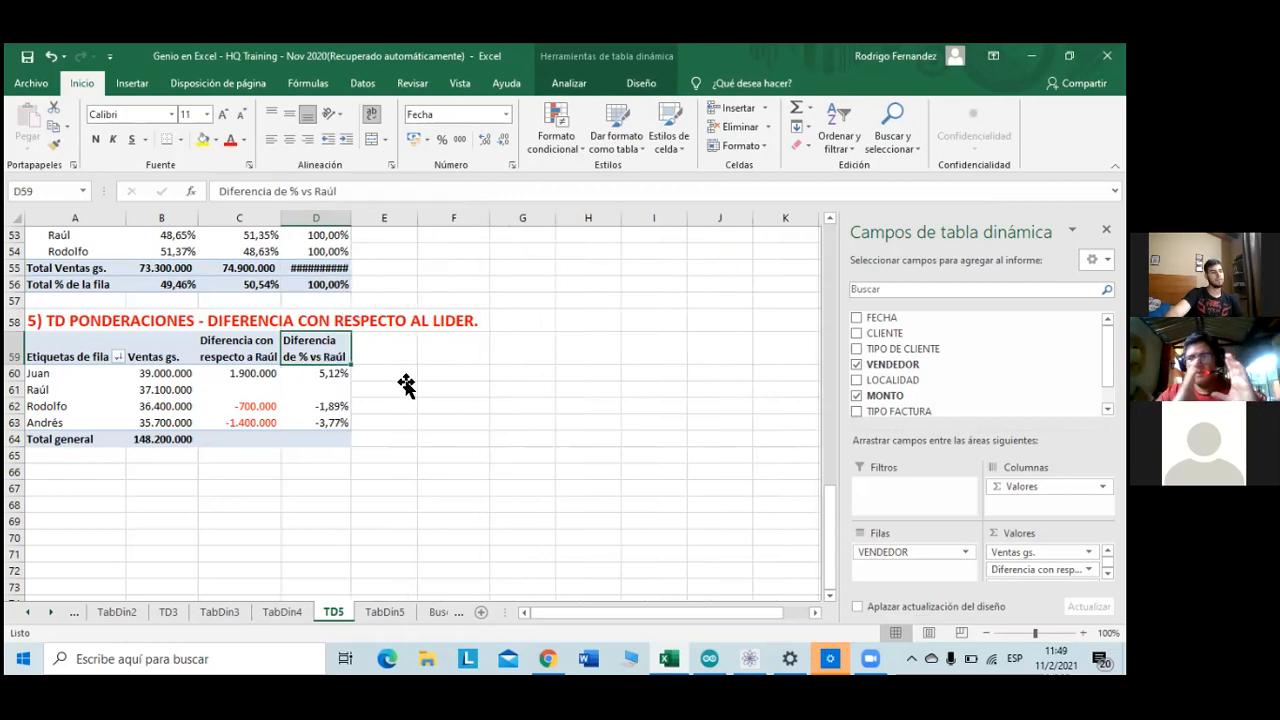
pyautogui.click(405, 381)
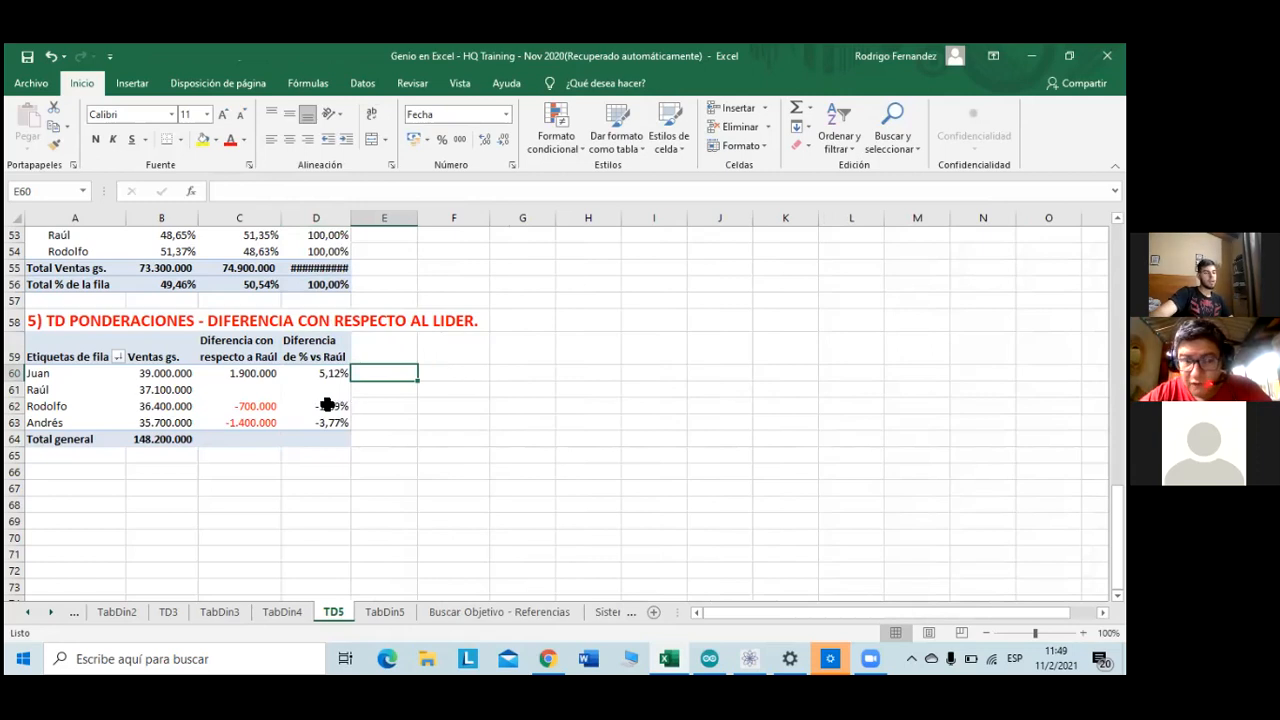
# - Select the fifth pivot table's percentage difference values in D60:D63
pyautogui.moveTo(327, 405)
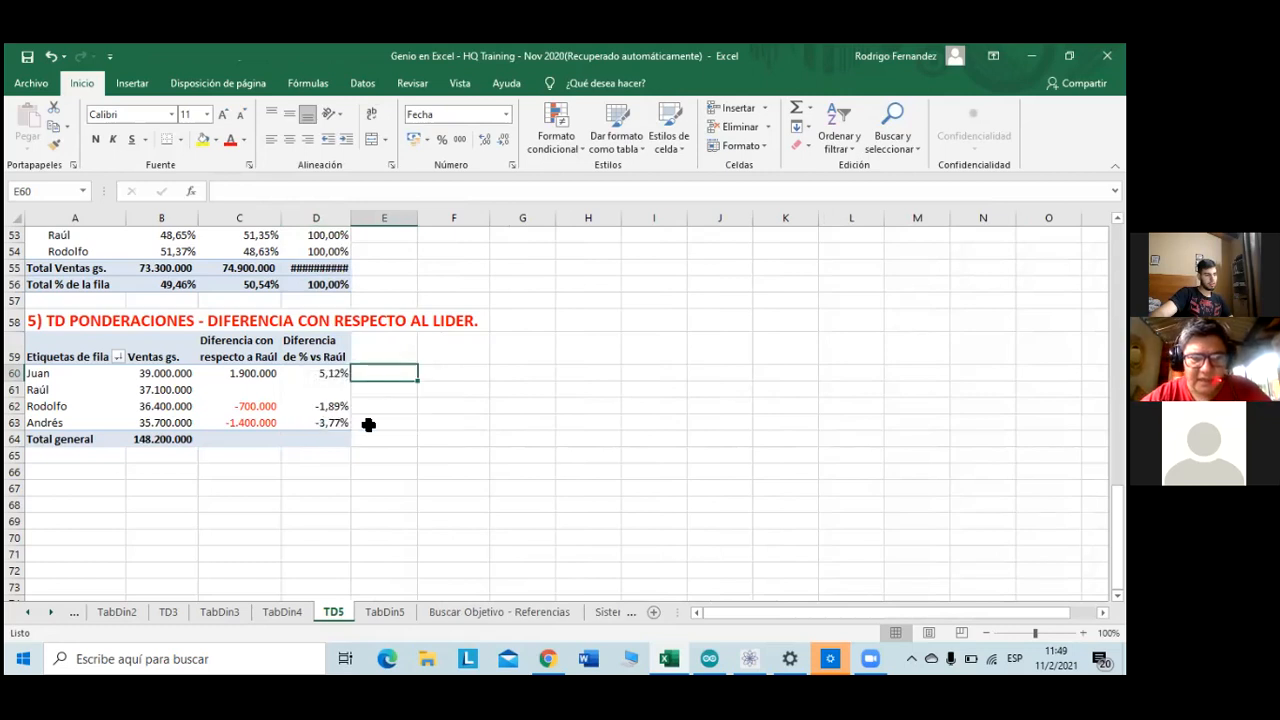
pyautogui.moveTo(331, 372); pyautogui.dragTo(312, 418)
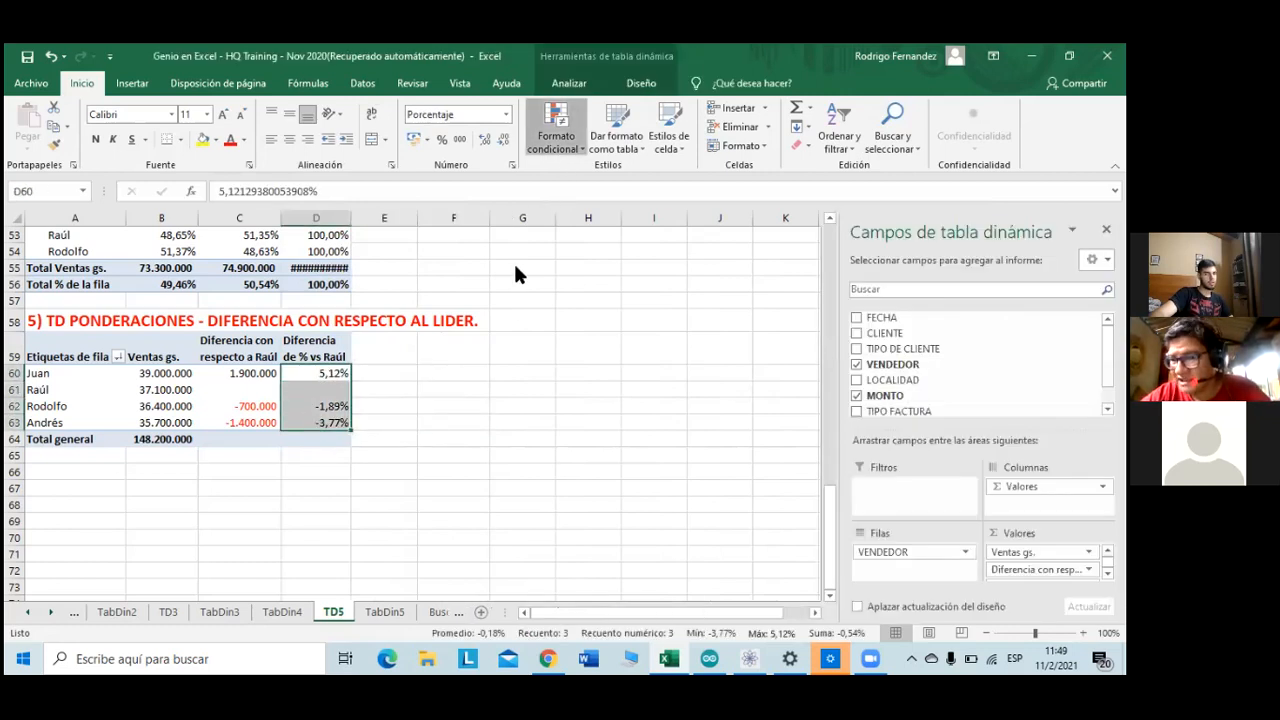
pyautogui.click(555, 135)
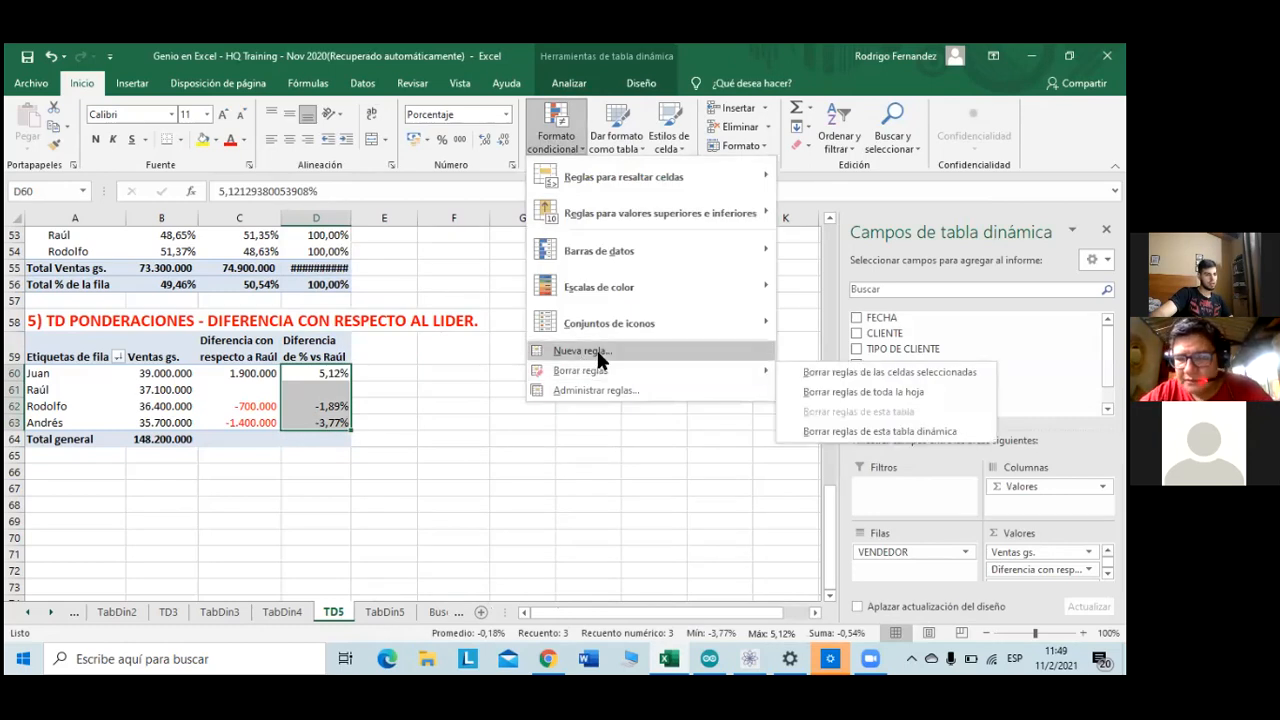
pyautogui.click(593, 349)
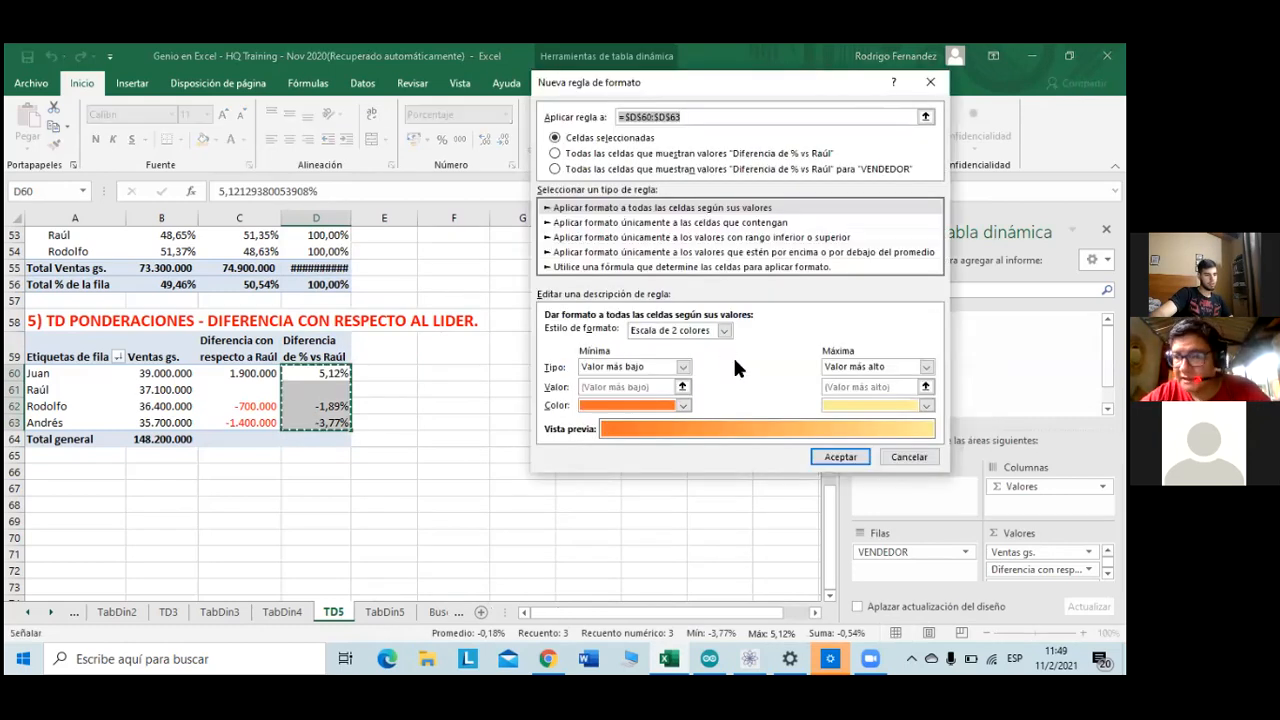
pyautogui.click(688, 222)
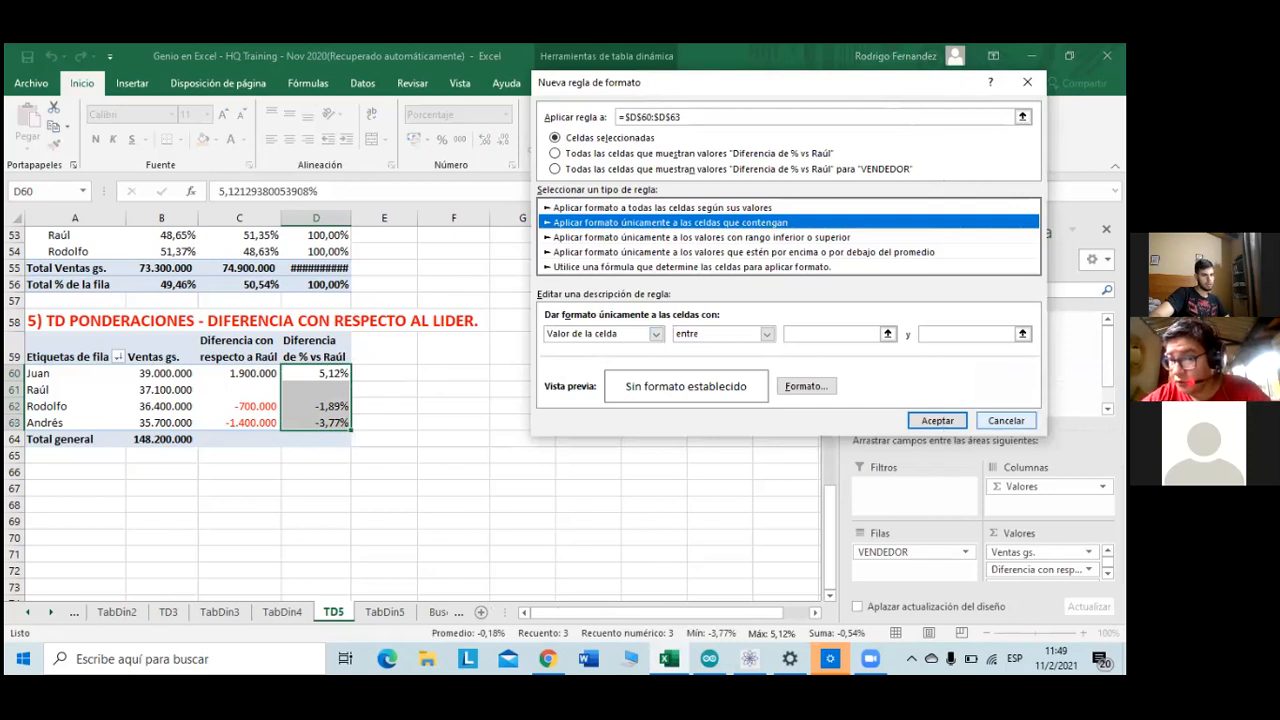
pyautogui.click(1006, 420)
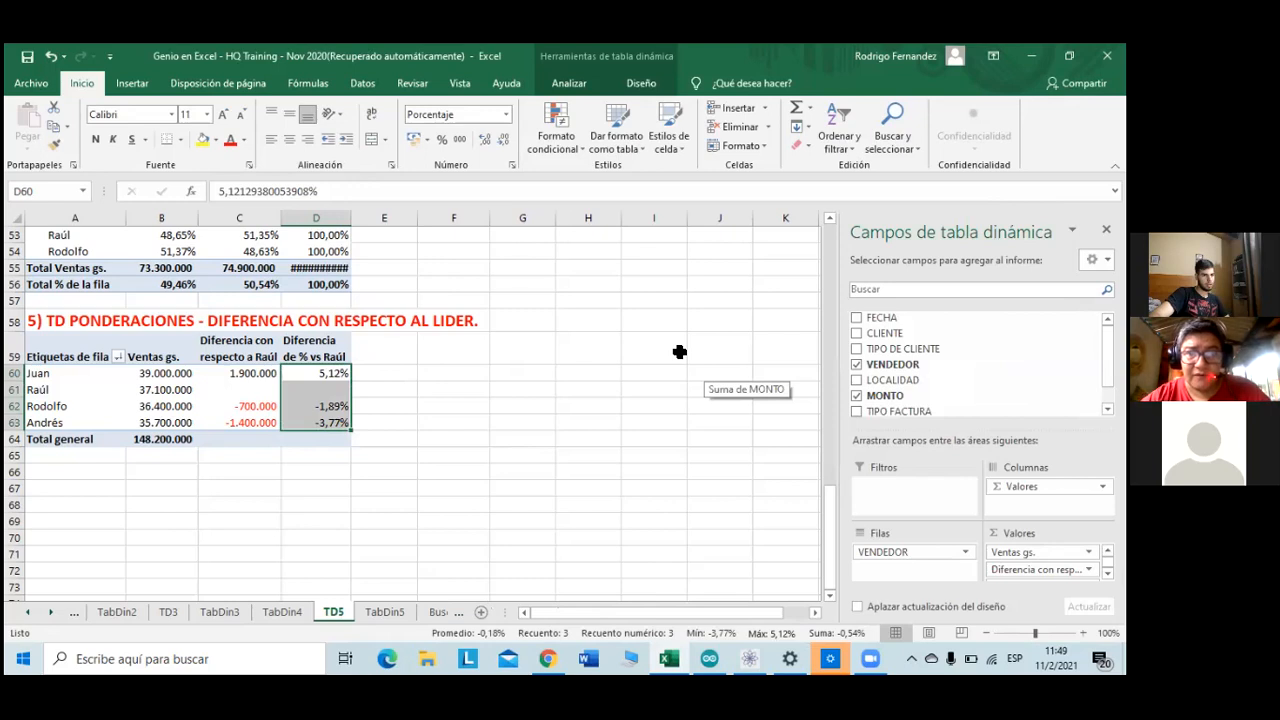
# - Apply an "Es menor que" conditional format to D60:D63 that shows values below 0% as Texto rojo
pyautogui.click(561, 148)
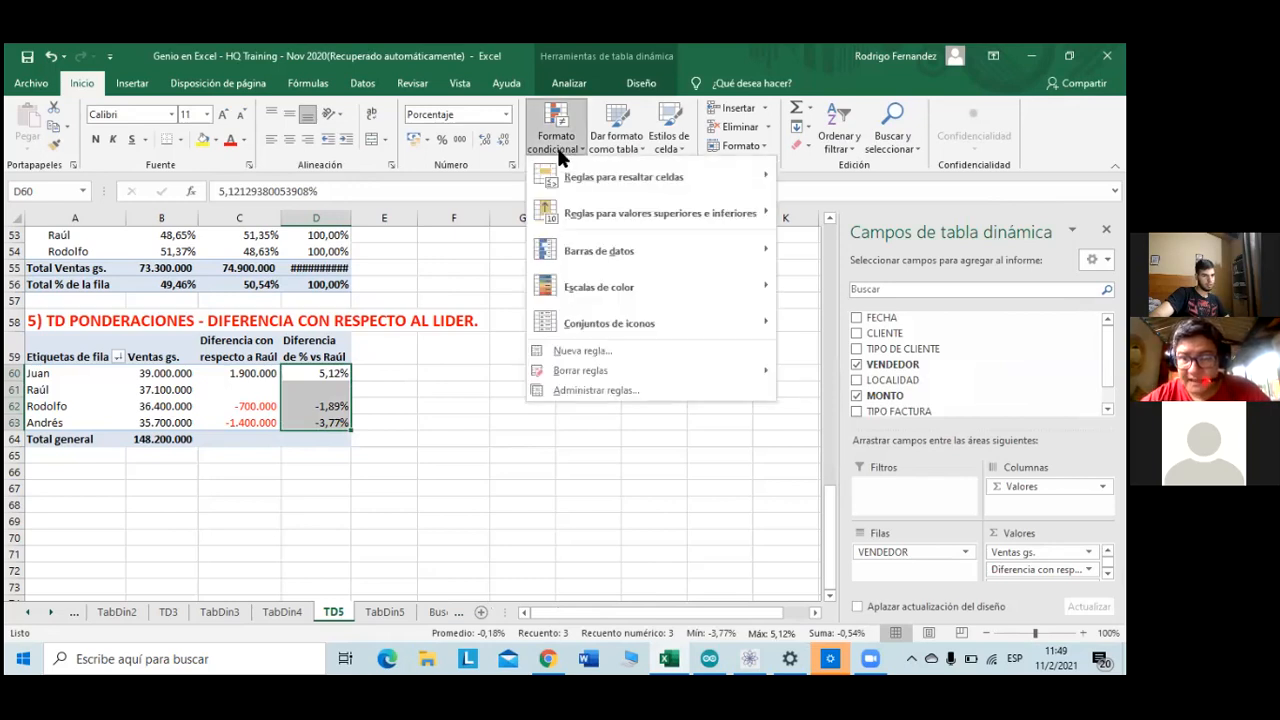
pyautogui.moveTo(602, 181)
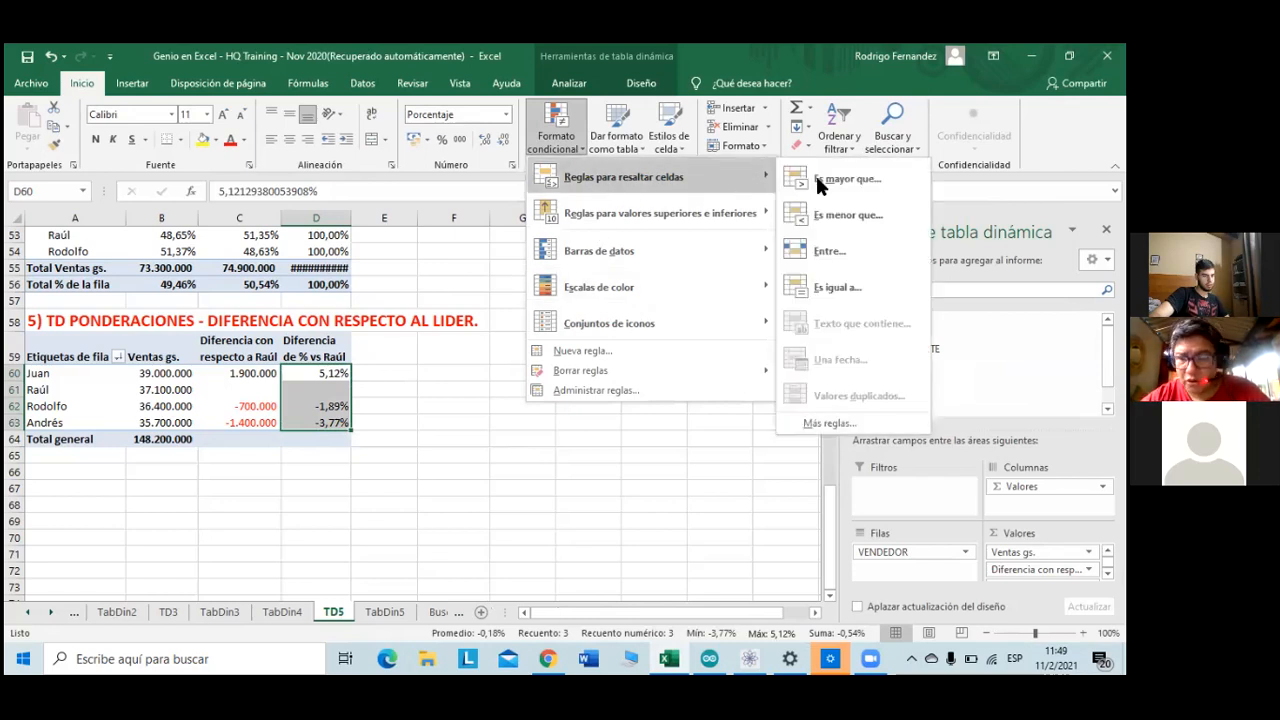
pyautogui.click(853, 214)
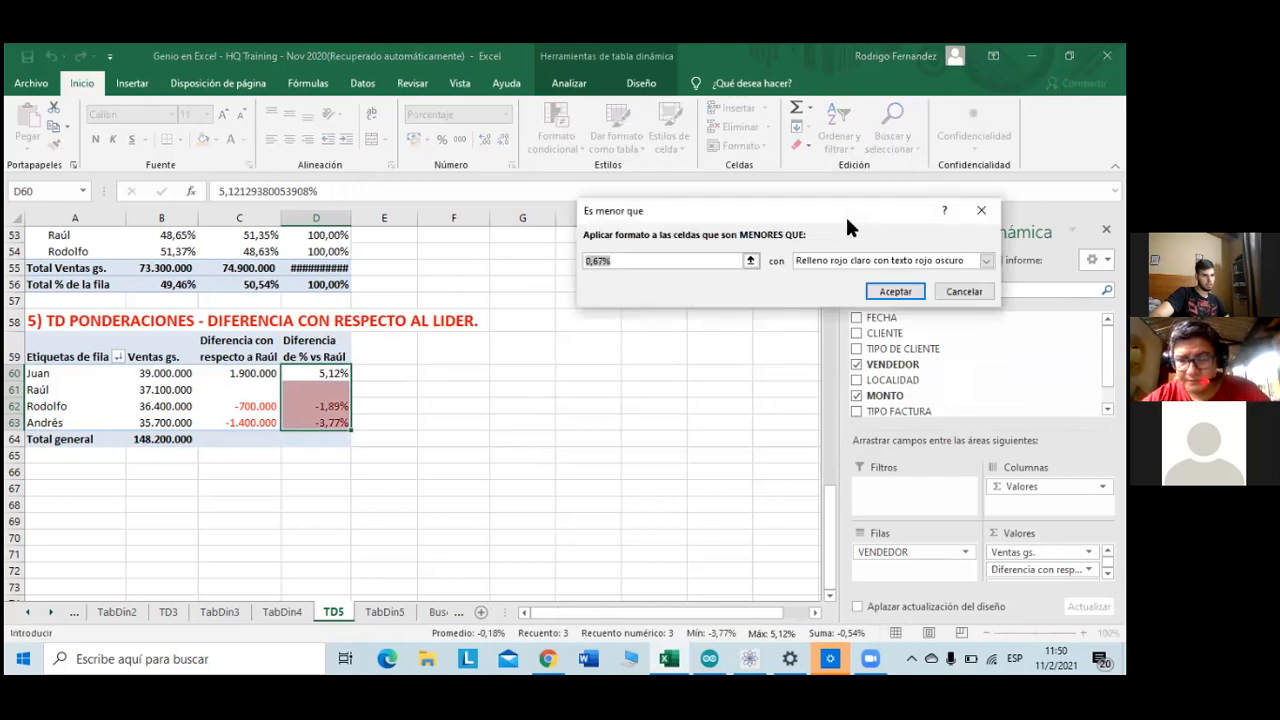
pyautogui.moveTo(846, 222); pyautogui.dragTo(730, 226)
pyautogui.click(487, 264)
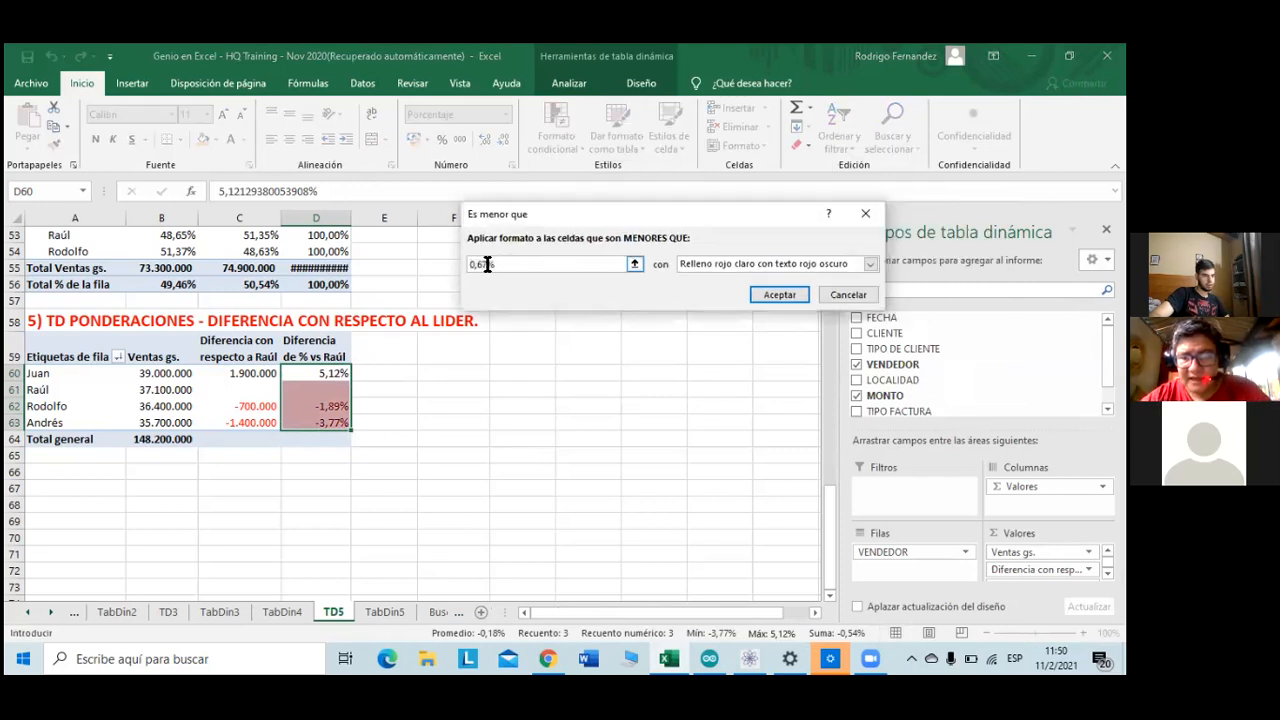
pyautogui.press('BackSpace')
pyautogui.write('%')
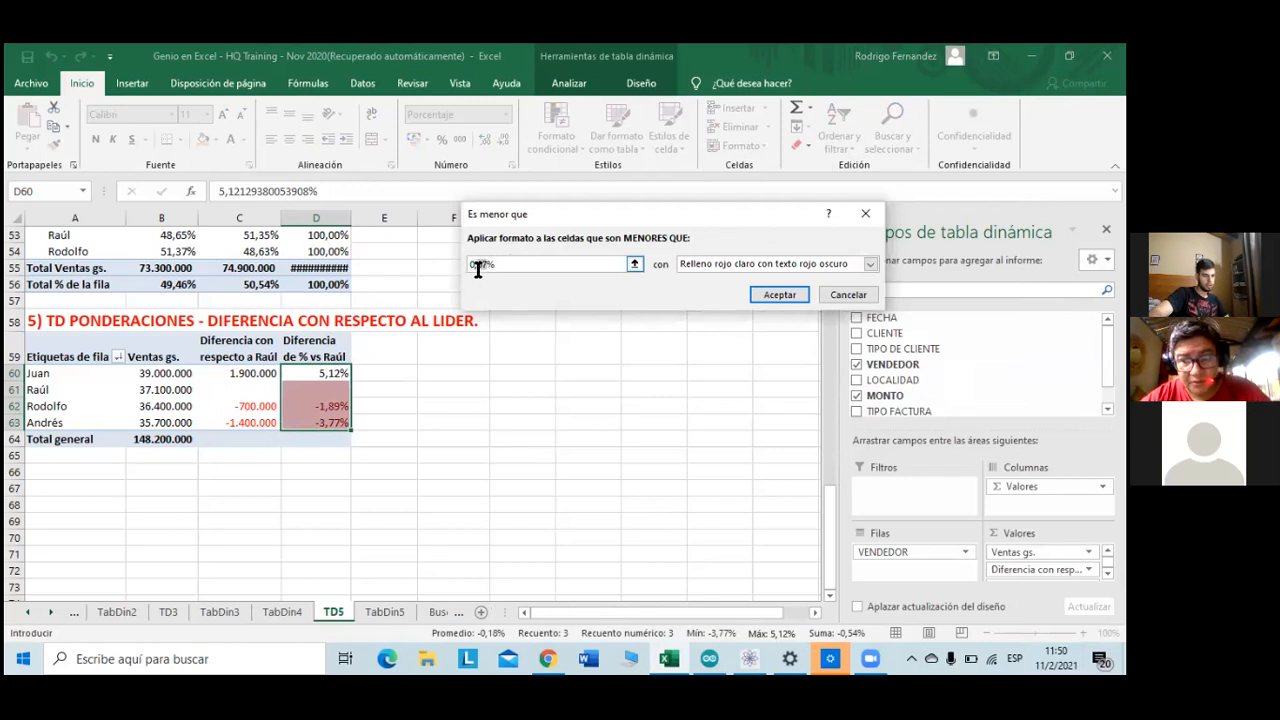
pyautogui.press('BackSpace')
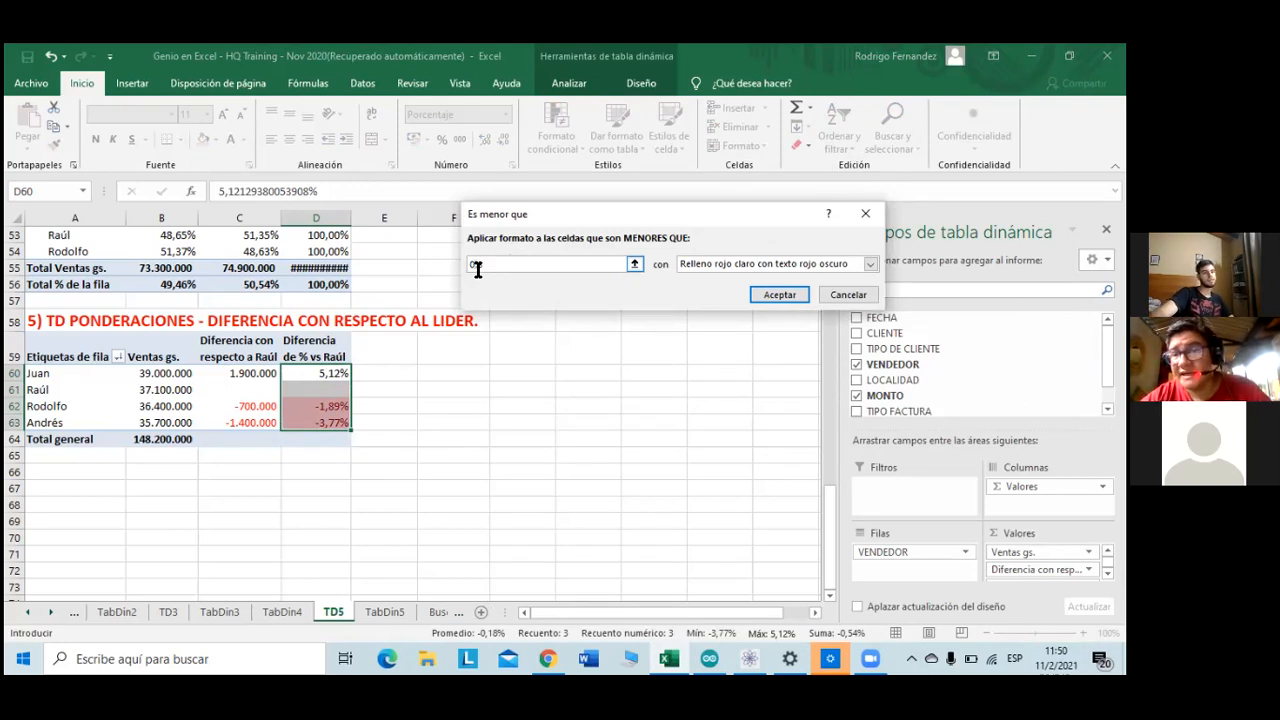
pyautogui.click(745, 322)
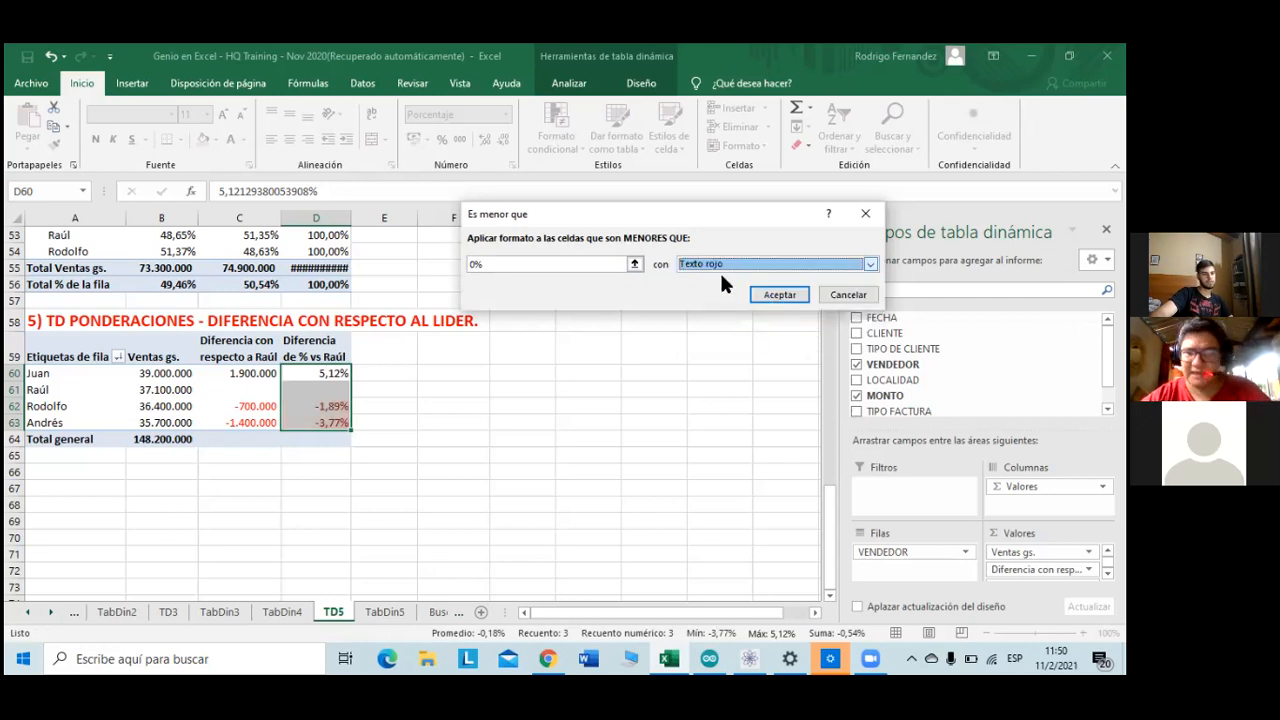
pyautogui.click(782, 294)
pyautogui.click(522, 424)
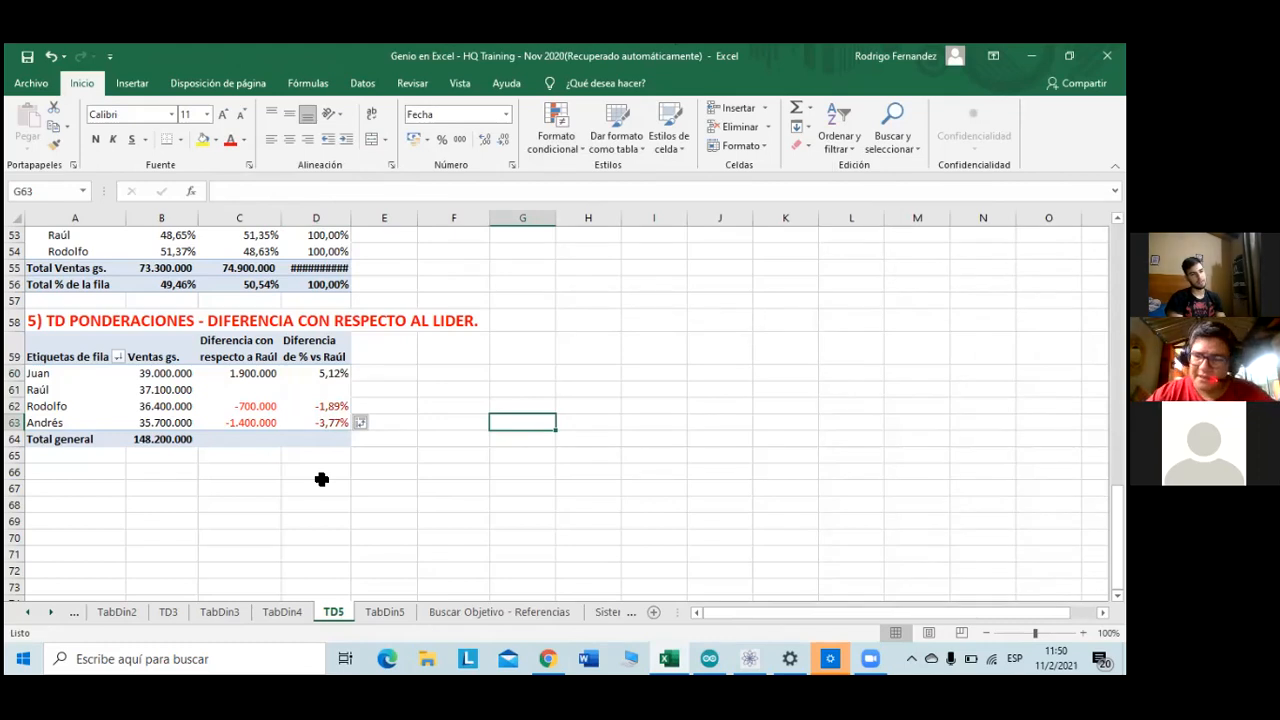
# - Copy the fifth pivot table with its title, A58:D64, and paste the copy starting at A66
pyautogui.click(64, 324)
pyautogui.moveTo(64, 324); pyautogui.dragTo(329, 442)
pyautogui.hotkey('ctrl', 'c')
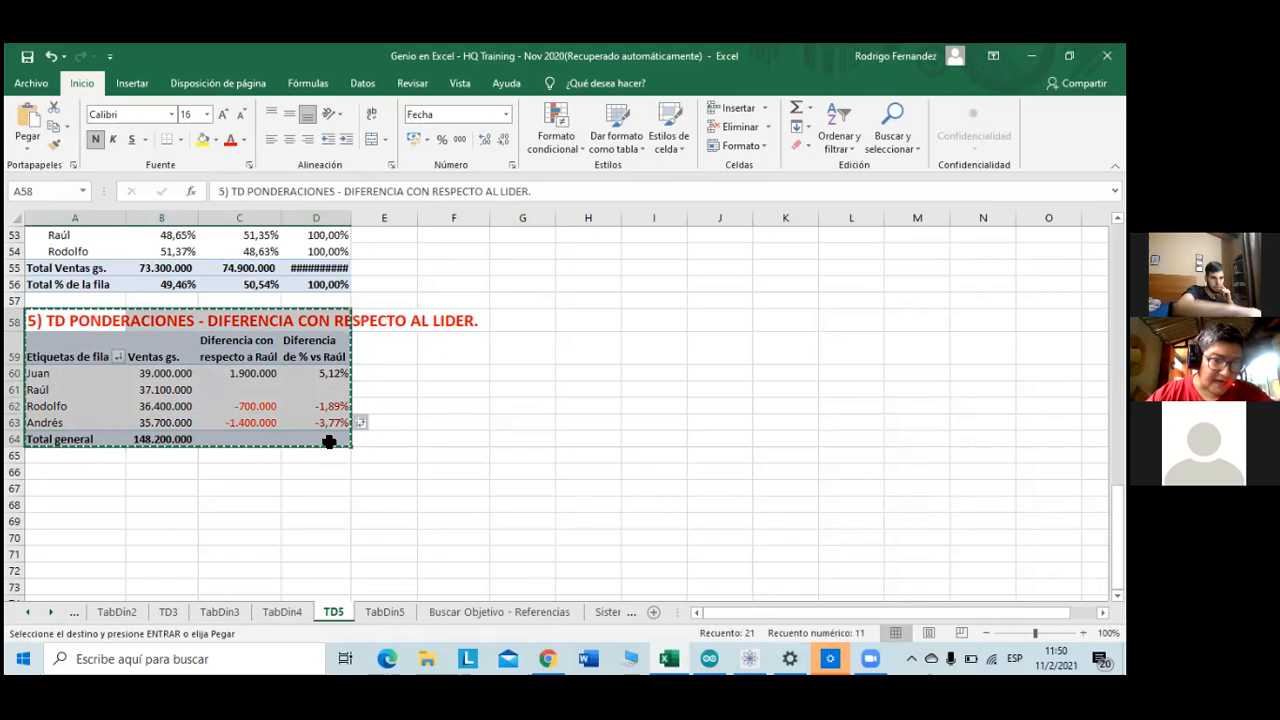
pyautogui.press('Down')
pyautogui.press('Down')
pyautogui.press('Down')
pyautogui.press('Down')
pyautogui.press('Down')
pyautogui.press('Down')
pyautogui.press('Down')
pyautogui.press('Down')
pyautogui.press('Down')
pyautogui.press('Up')
pyautogui.hotkey('ctrl', 'v')
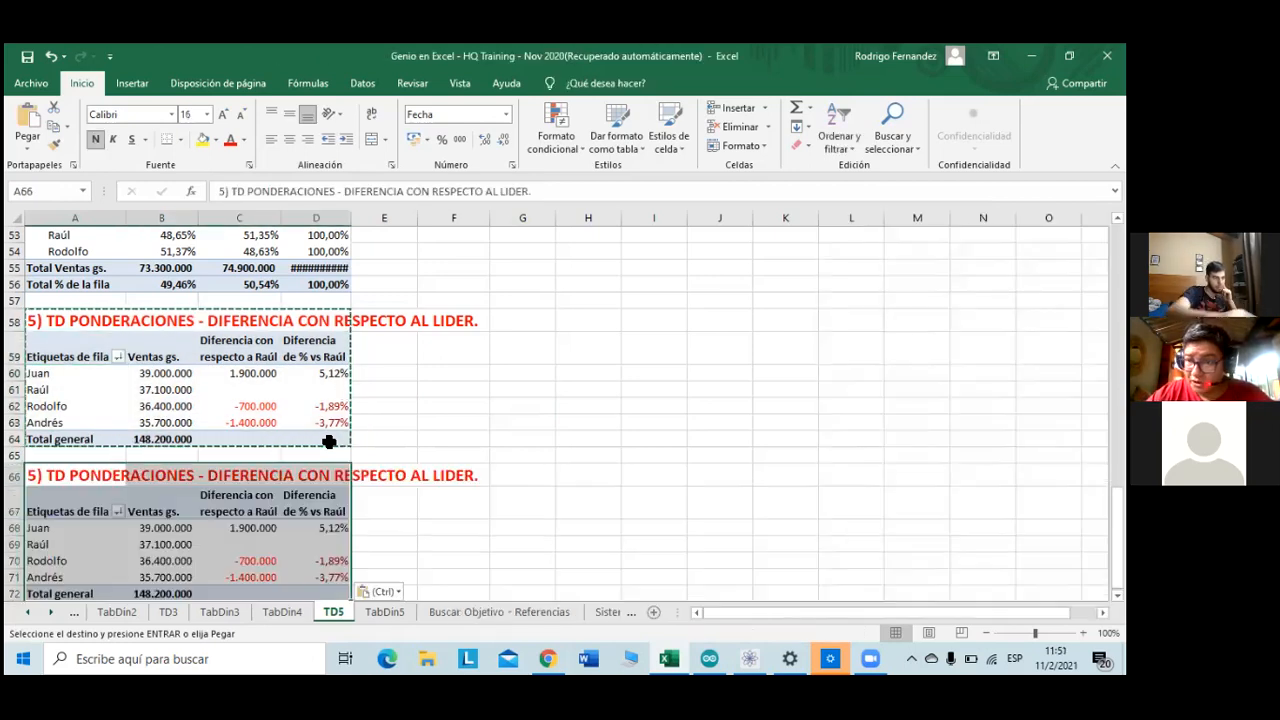
pyautogui.scroll(-2, 180, 427)
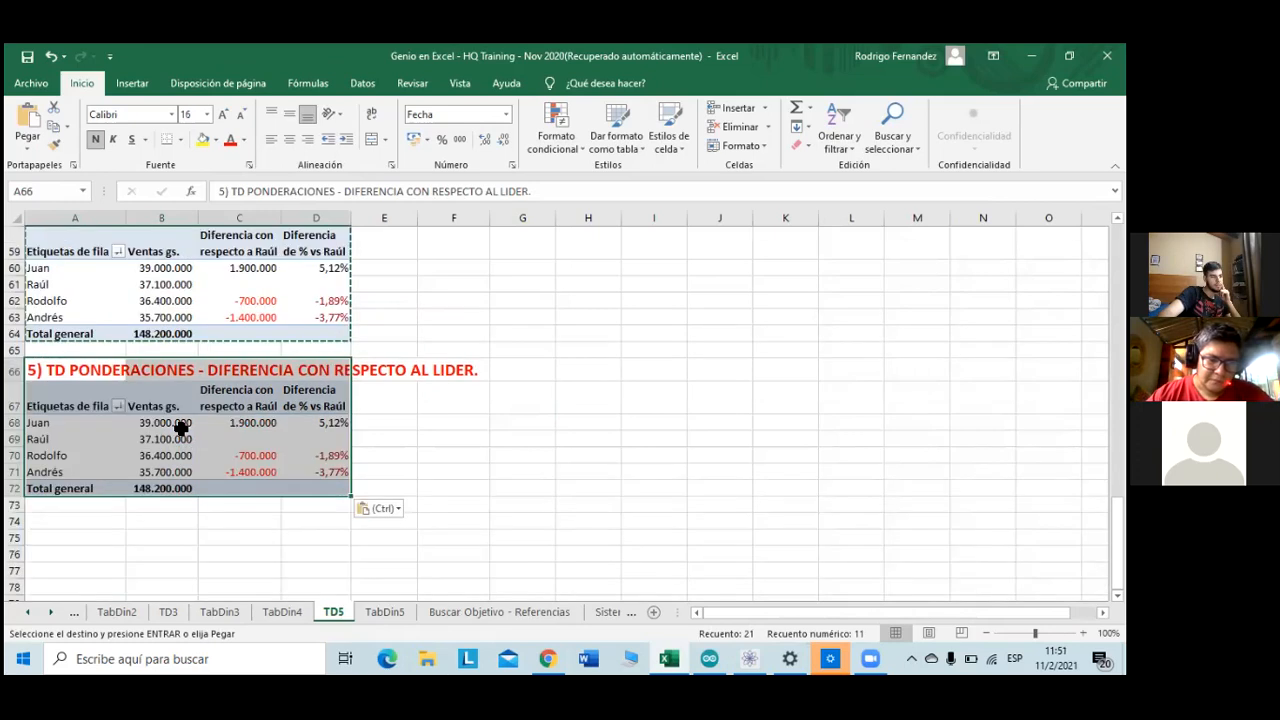
# - Change the first part of the copied pivot table's title in A66 to "6) TD CAMPOSCALCULADOS"
pyautogui.click(214, 198)
pyautogui.press('BackSpace')
pyautogui.write('6')
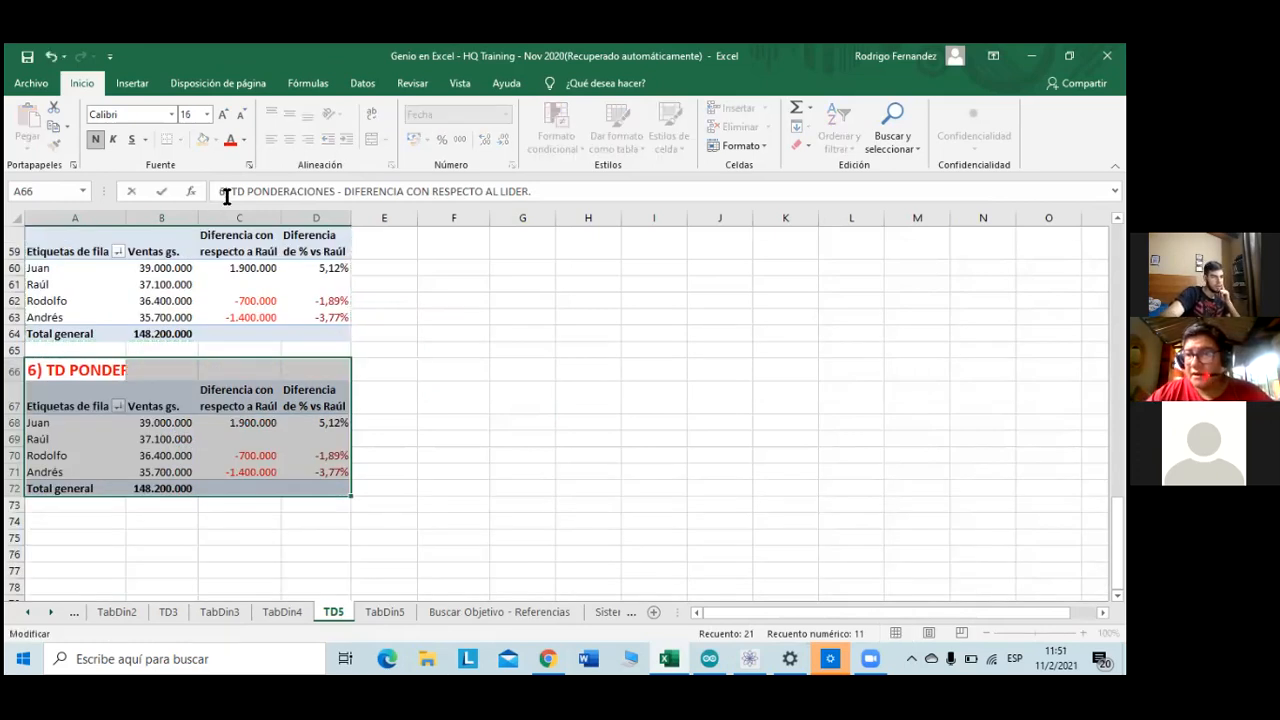
pyautogui.press('Right')
pyautogui.press('Right')
pyautogui.press('Right')
pyautogui.press('Right')
pyautogui.press('Right')
pyautogui.press('Right')
pyautogui.press('Right')
pyautogui.press('Right')
pyautogui.press('Right')
pyautogui.press('Right')
pyautogui.press('Right')
pyautogui.press('Right')
pyautogui.press('Right')
pyautogui.press('Right')
pyautogui.press('Right')
pyautogui.press('Right')
pyautogui.press('Right')
pyautogui.press('Right')
pyautogui.press('Right')
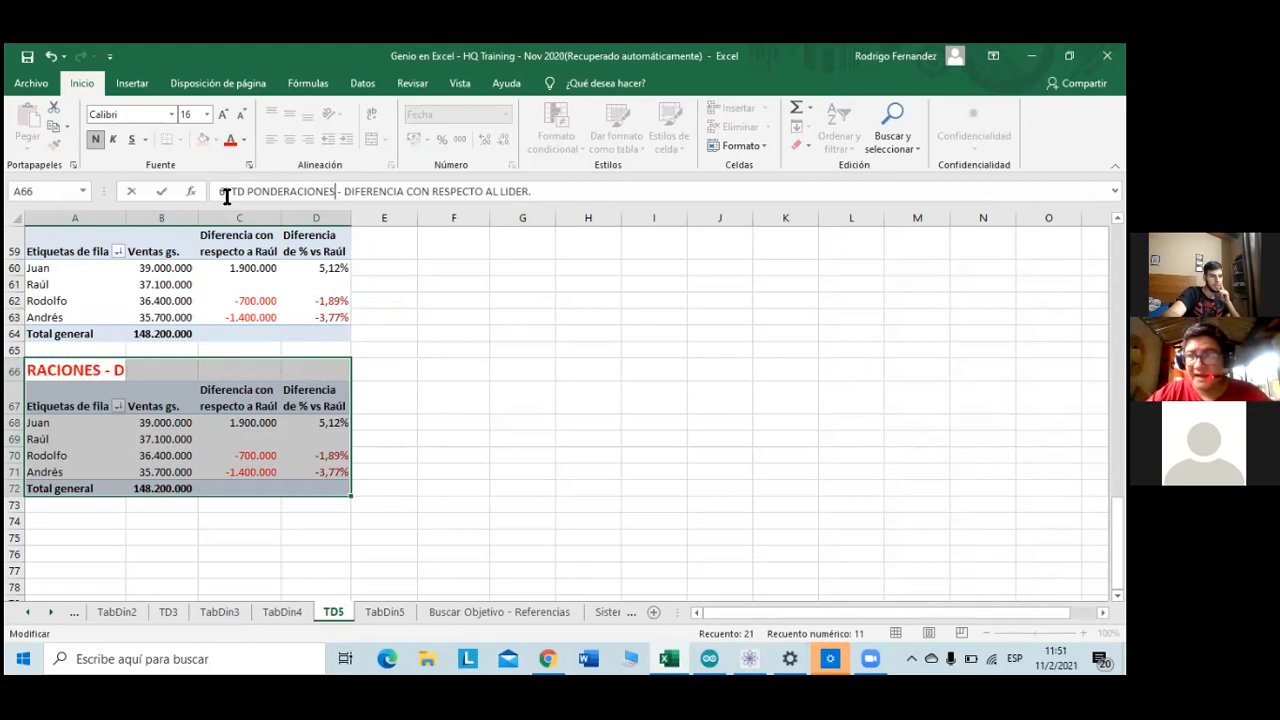
pyautogui.press('BackSpace')
pyautogui.press('BackSpace')
pyautogui.press('BackSpace')
pyautogui.press('BackSpace')
pyautogui.press('BackSpace')
pyautogui.press('BackSpace')
pyautogui.press('BackSpace')
pyautogui.press('BackSpace')
pyautogui.press('BackSpace')
pyautogui.press('BackSpace')
pyautogui.press('BackSpace')
pyautogui.press('BackSpace')
pyautogui.press('BackSpace')
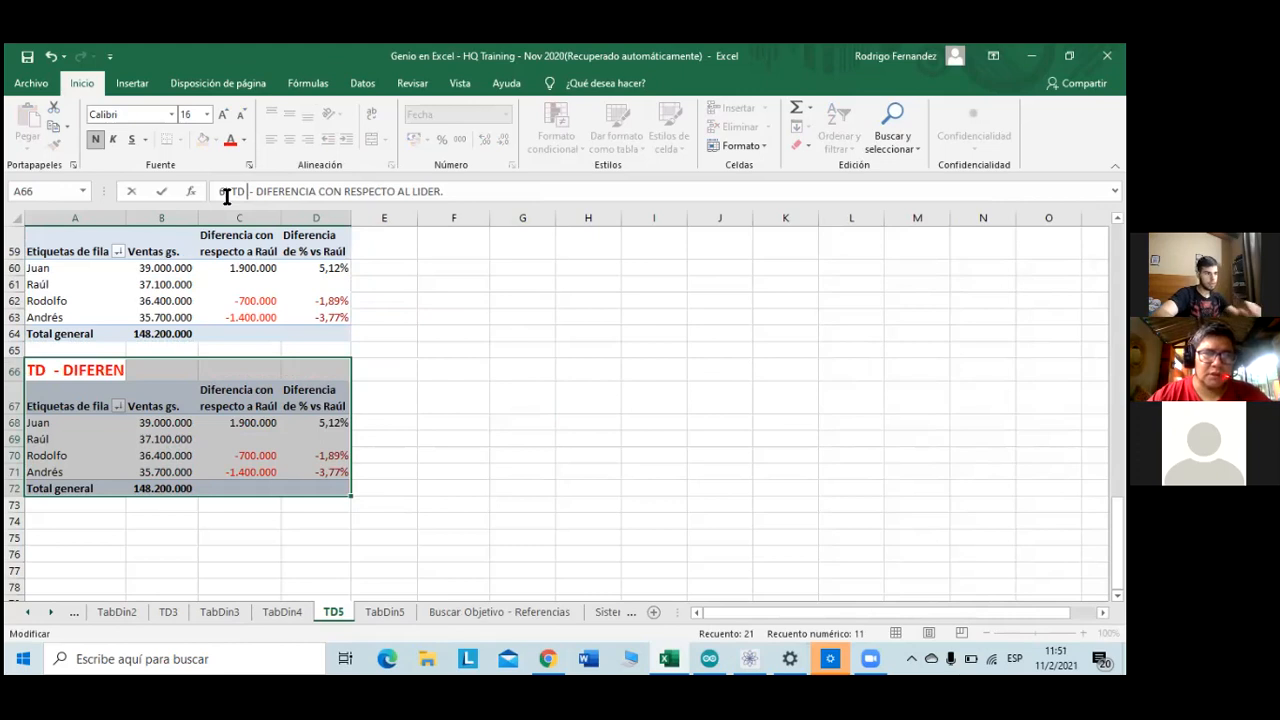
pyautogui.write('c')
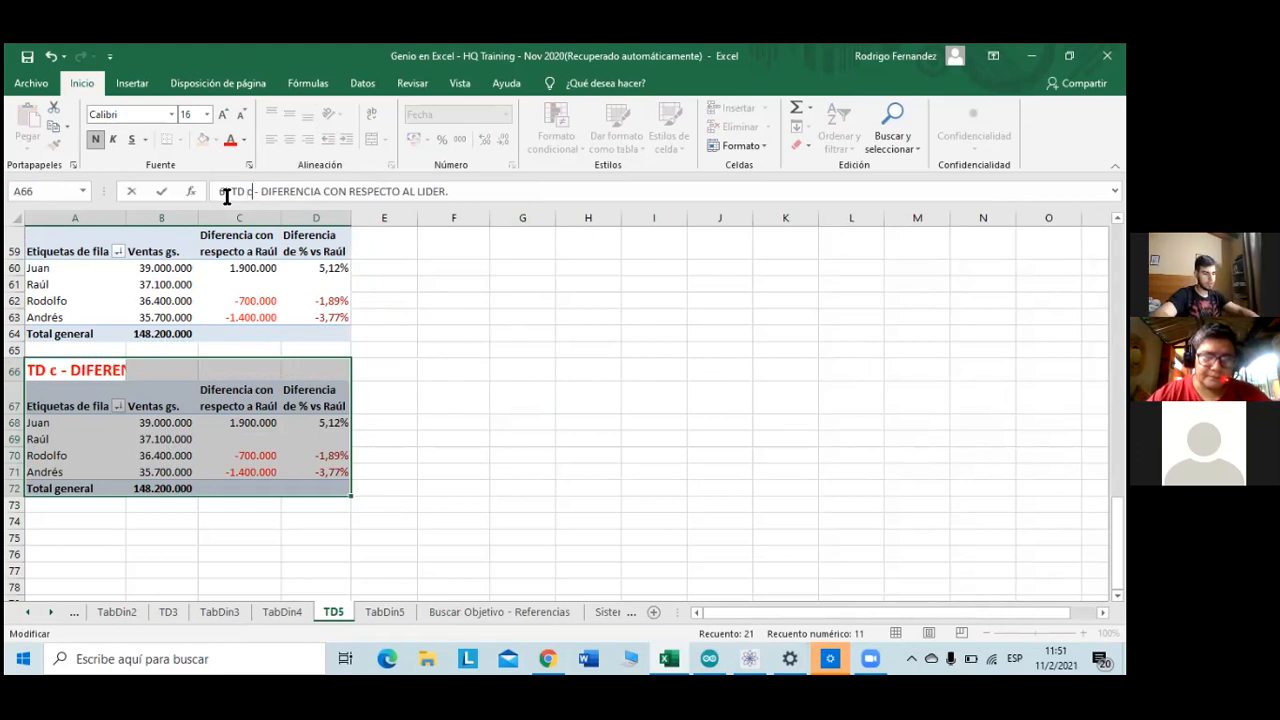
pyautogui.press('BackSpace')
pyautogui.write('CAMPOS')
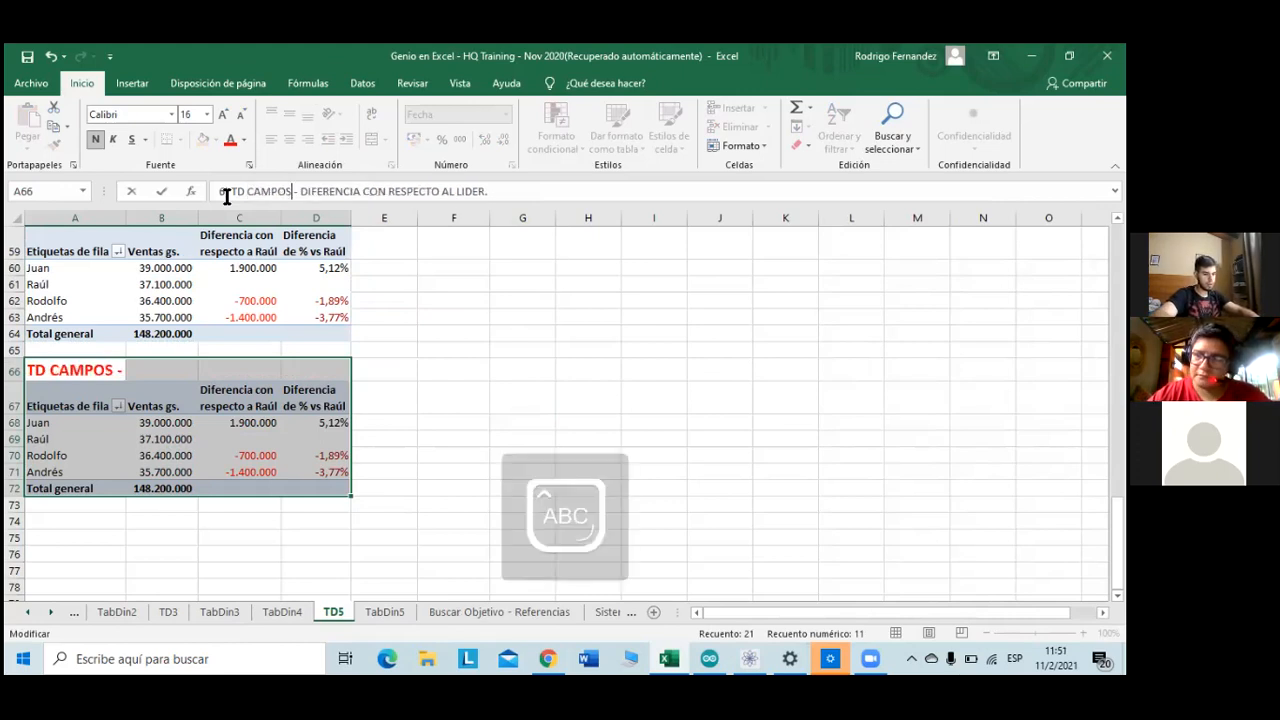
pyautogui.write('CALCULADOS')
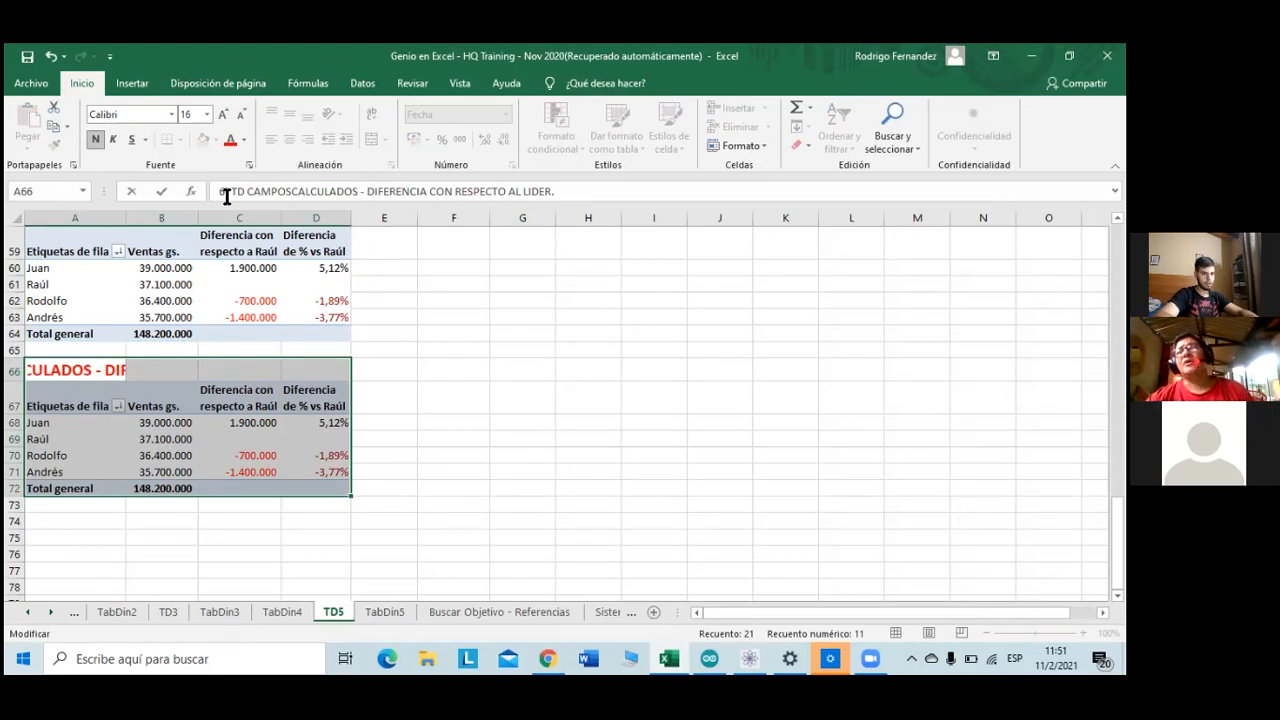
# - Replace the wording following the dash in the A66 title with "FORMULAS PERSONALIZADAS."
pyautogui.write('FORMA')
pyautogui.write('ULAS ')
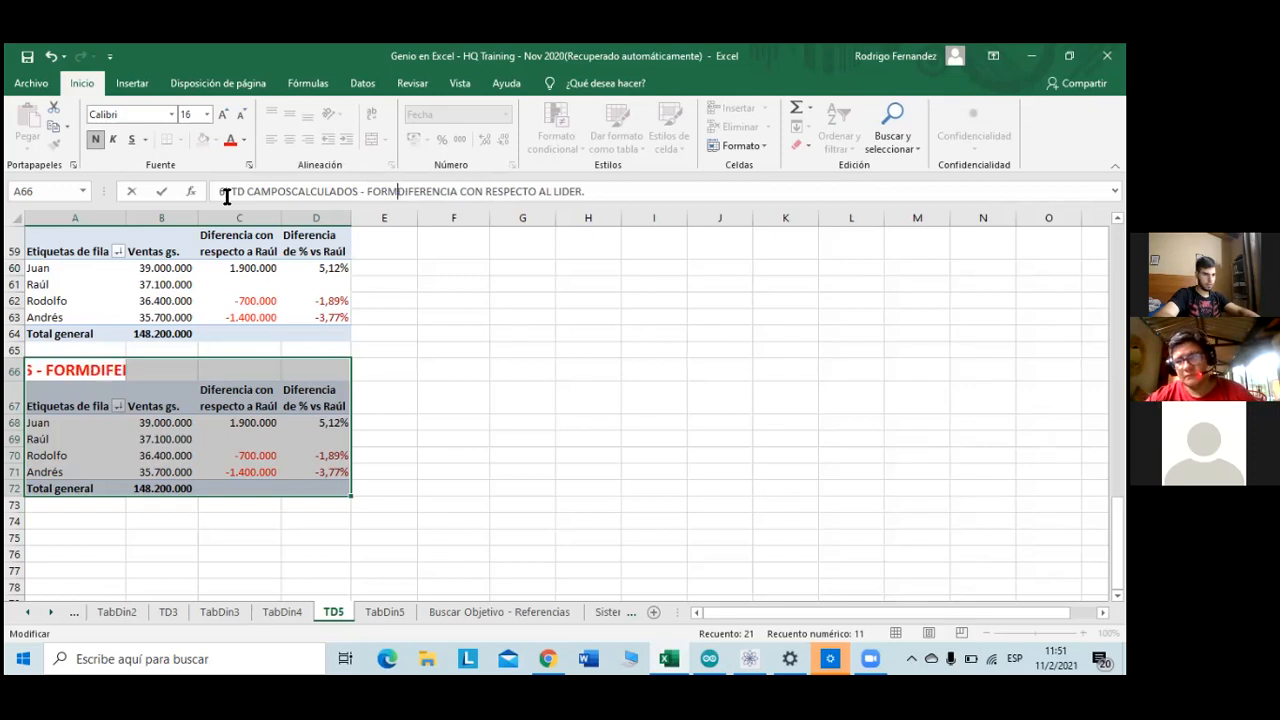
pyautogui.write('PERSONALI')
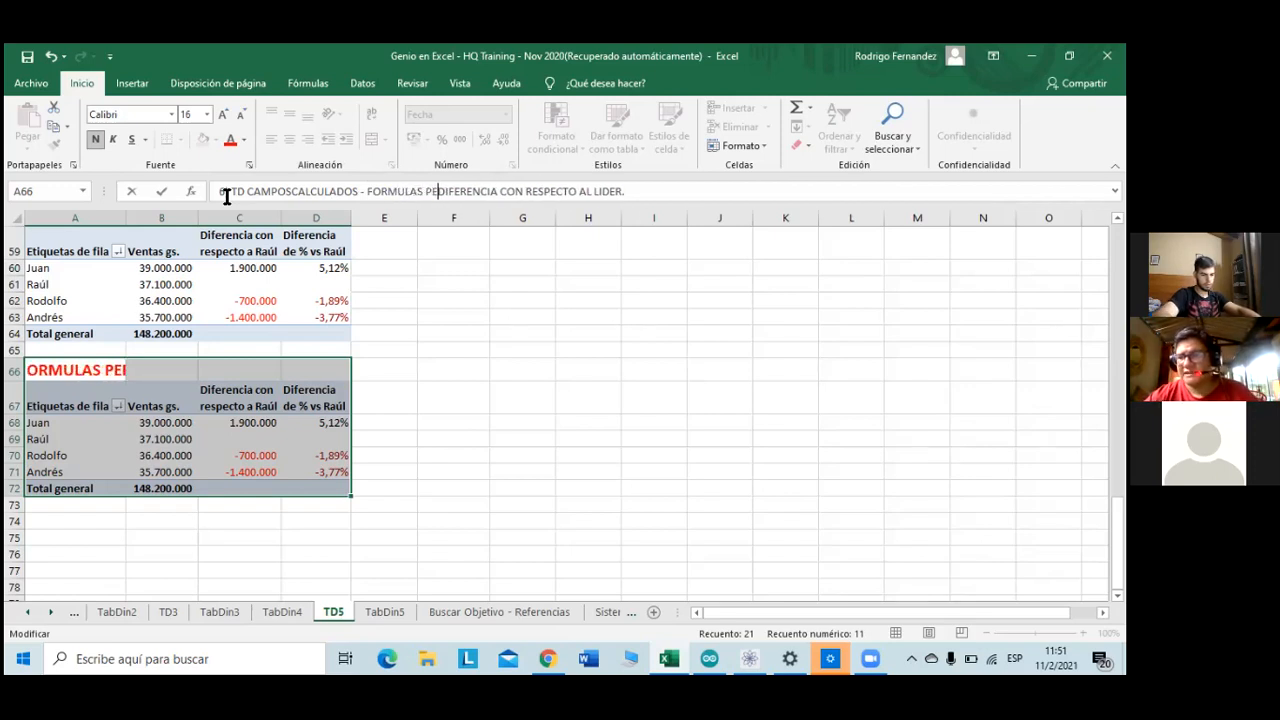
pyautogui.write('ZADAS')
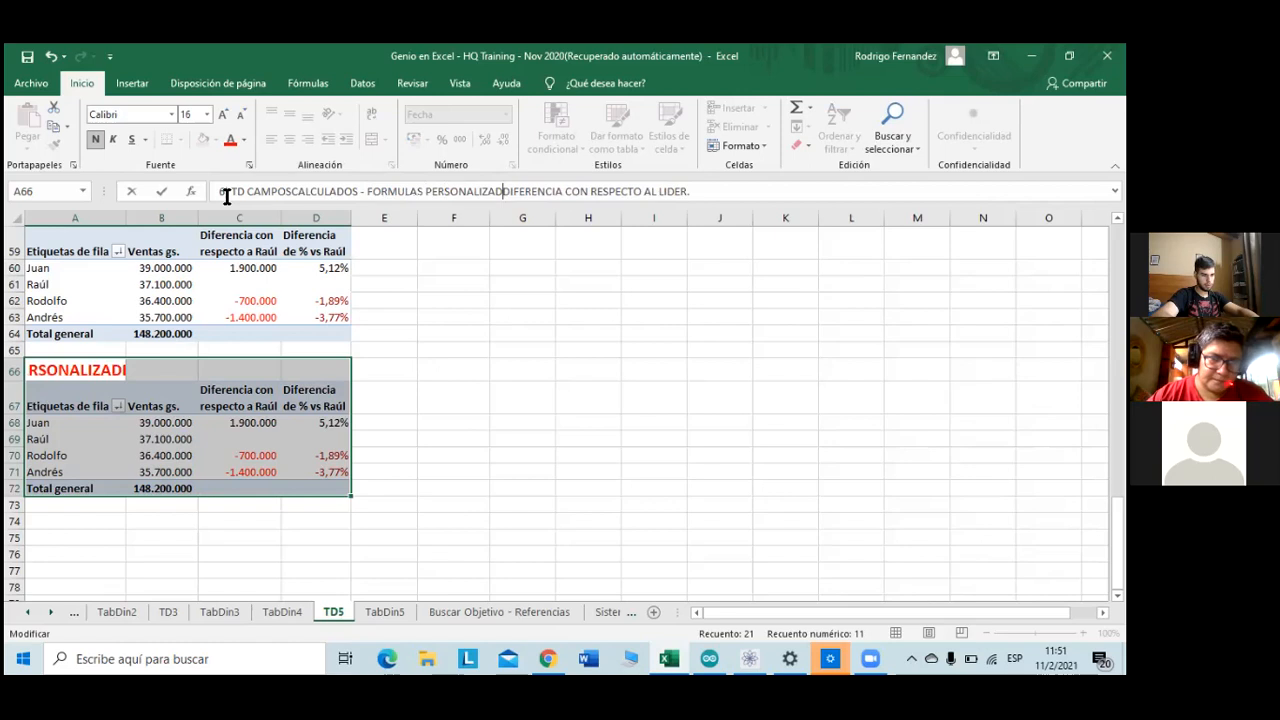
pyautogui.press('Delete')
pyautogui.press('Delete')
pyautogui.press('Delete')
pyautogui.press('Delete')
pyautogui.press('Delete')
pyautogui.press('Delete')
pyautogui.press('Delete')
pyautogui.press('Delete')
pyautogui.press('Delete')
pyautogui.press('Delete')
pyautogui.press('Delete')
pyautogui.press('Delete')
pyautogui.press('Delete')
pyautogui.press('Delete')
pyautogui.press('Delete')
pyautogui.press('Delete')
pyautogui.press('Delete')
pyautogui.press('Delete')
pyautogui.press('Delete')
pyautogui.press('Delete')
pyautogui.press('Delete')
pyautogui.press('Delete')
pyautogui.press('Delete')
pyautogui.press('Delete')
pyautogui.press('Delete')
pyautogui.press('Delete')
pyautogui.press('Delete')
pyautogui.press('Delete')
pyautogui.press('Delete')
pyautogui.press('Delete')
pyautogui.press('Delete')
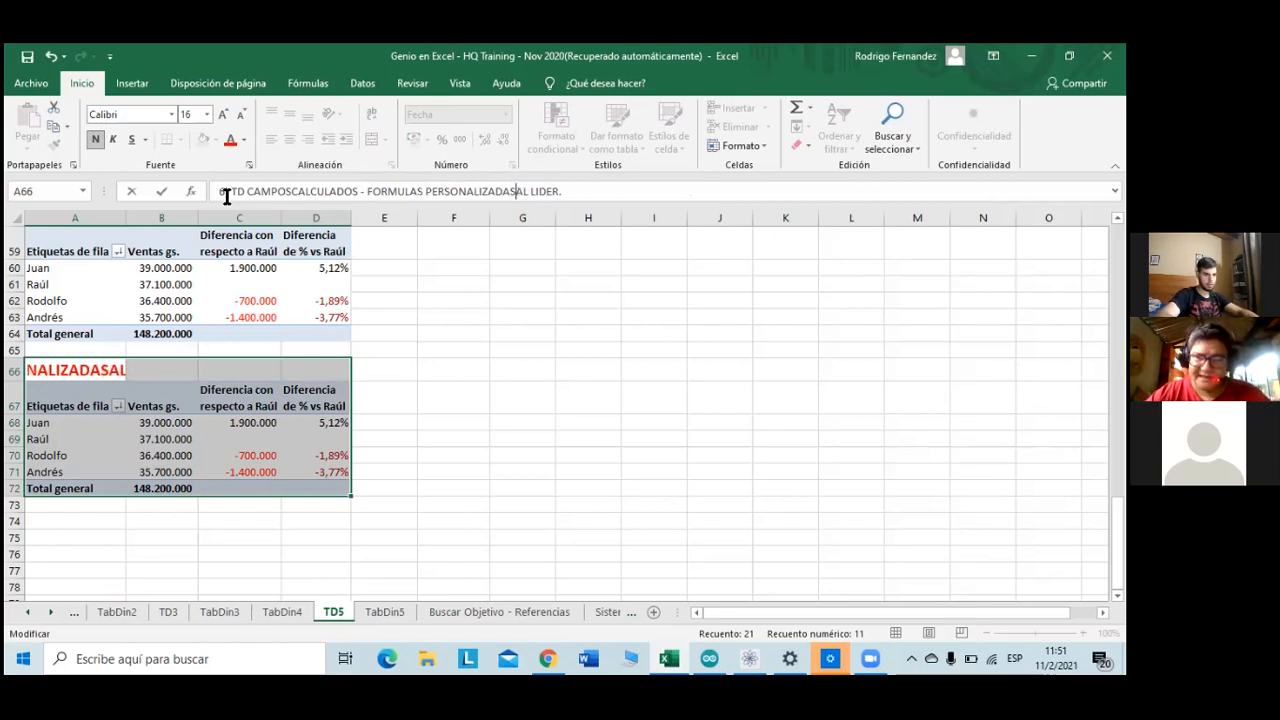
pyautogui.press('Delete')
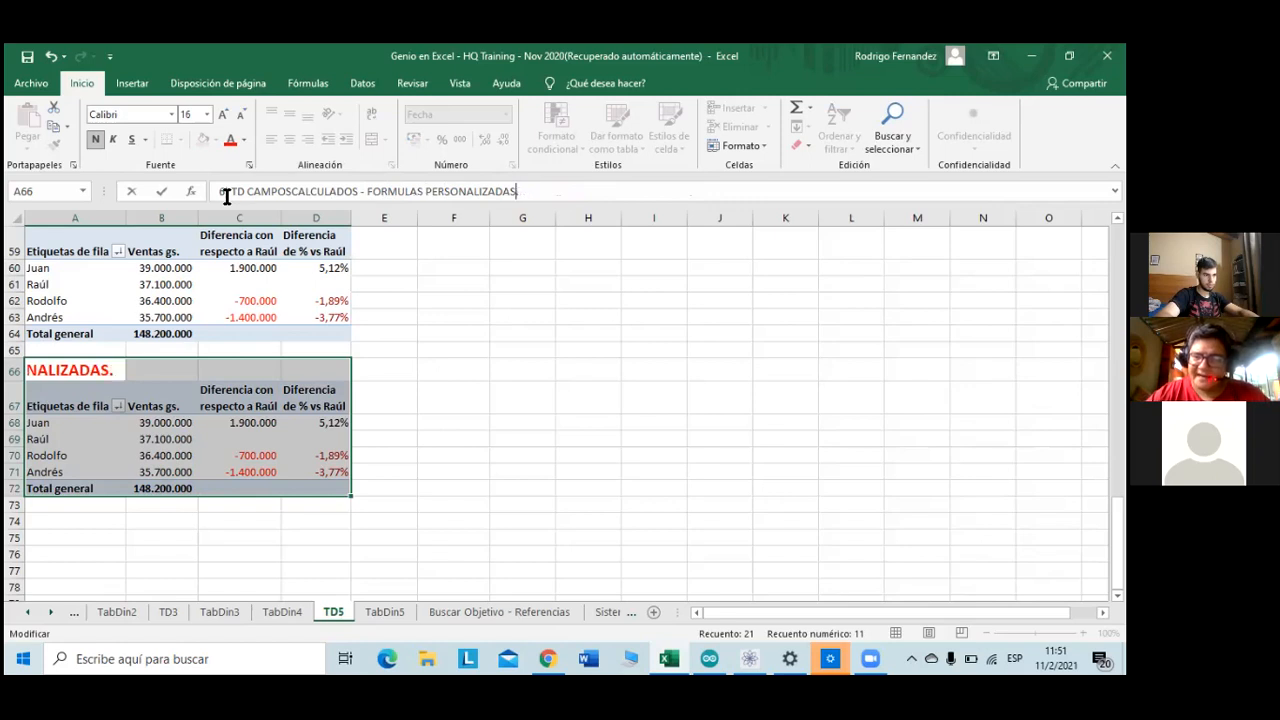
pyautogui.press('Return')
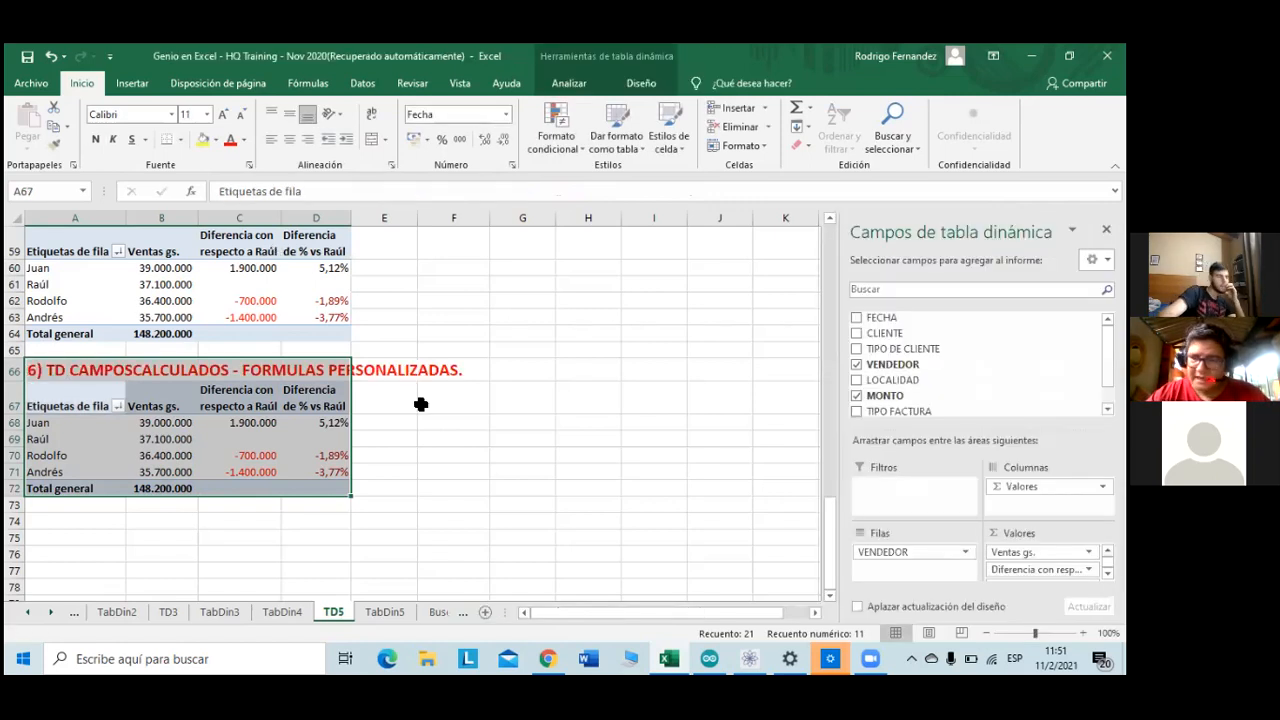
pyautogui.click(384, 455)
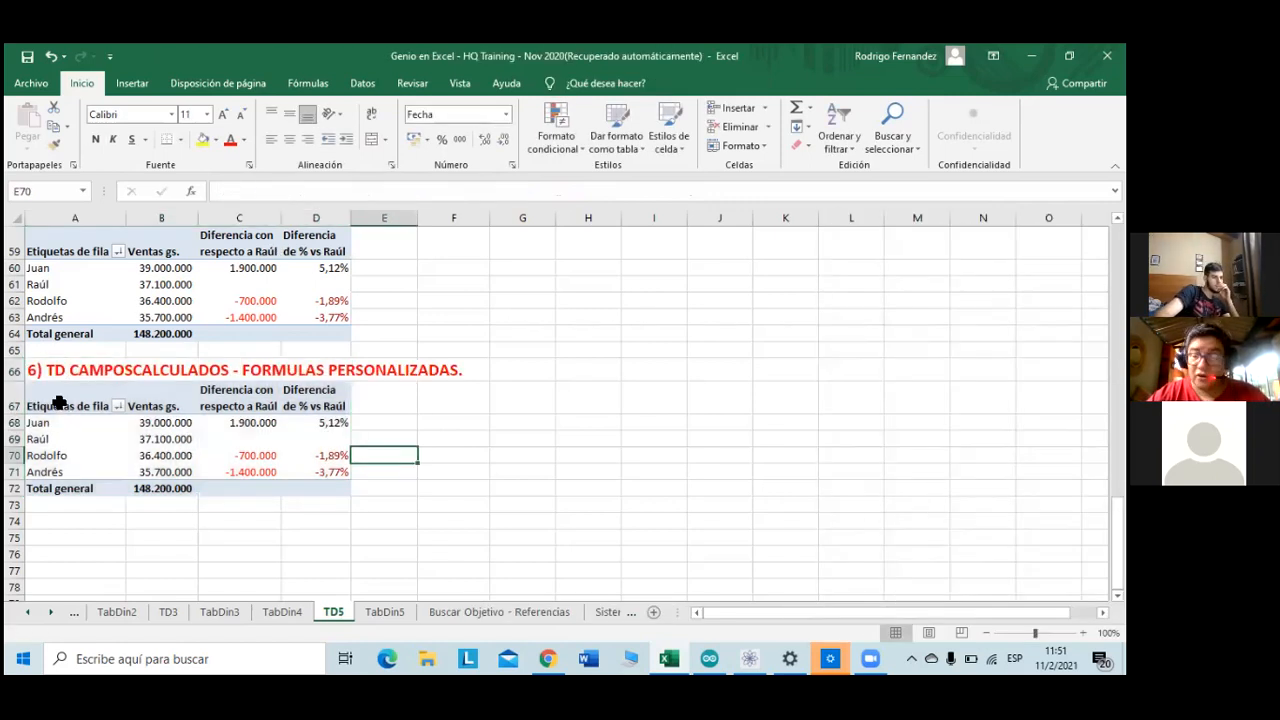
# - Remove both difference fields from the sixth pivot table's values, leaving only Ventas gs
pyautogui.click(59, 403)
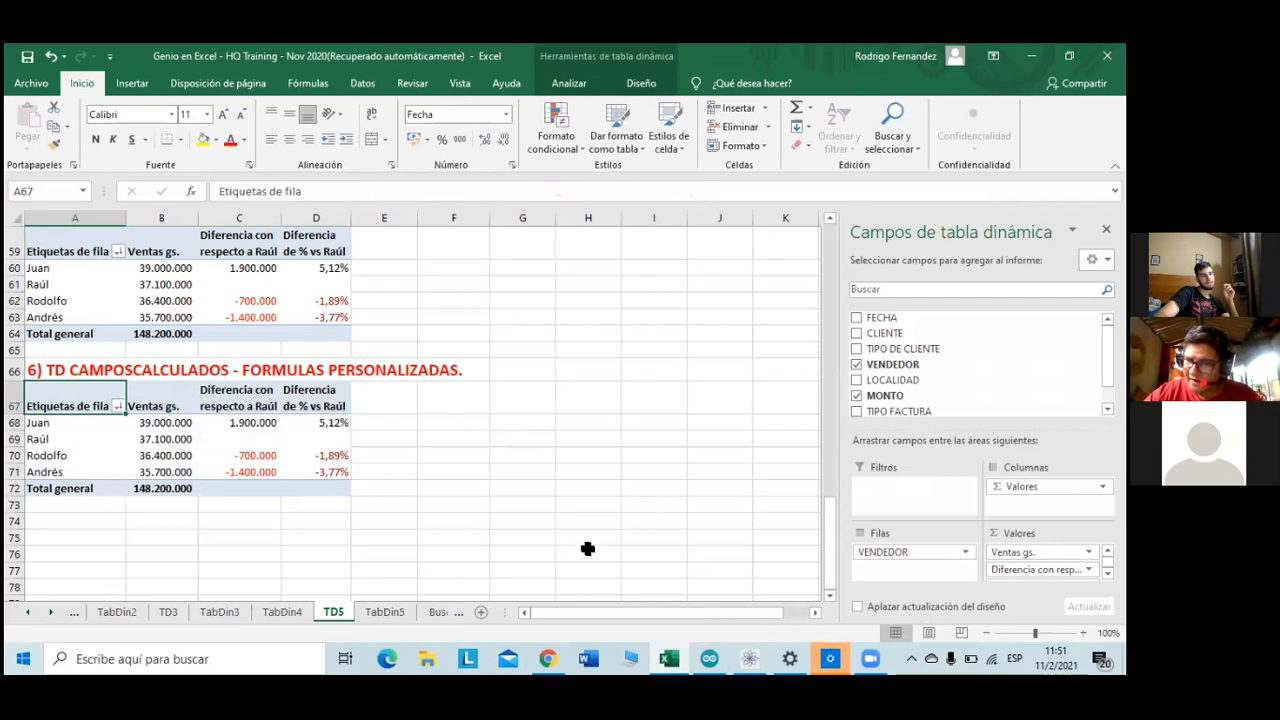
pyautogui.moveTo(1040, 569); pyautogui.dragTo(777, 589)
pyautogui.moveTo(1040, 569); pyautogui.dragTo(766, 560)
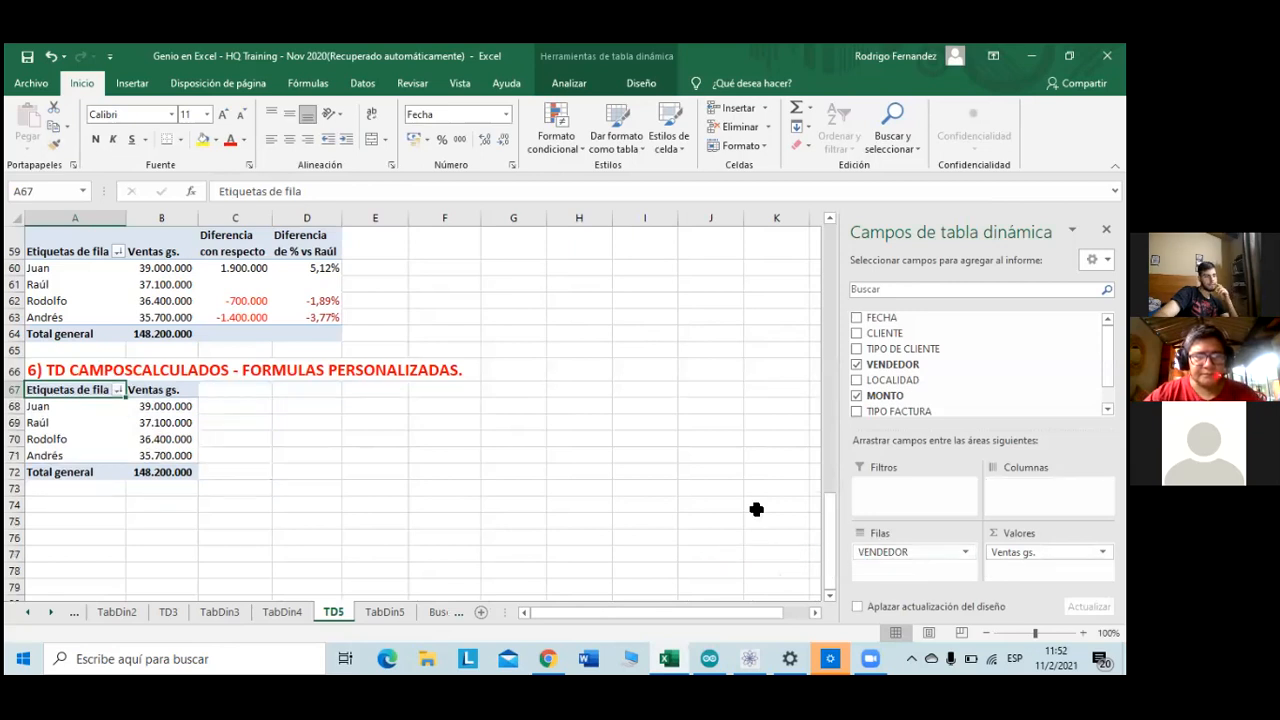
pyautogui.click(301, 487)
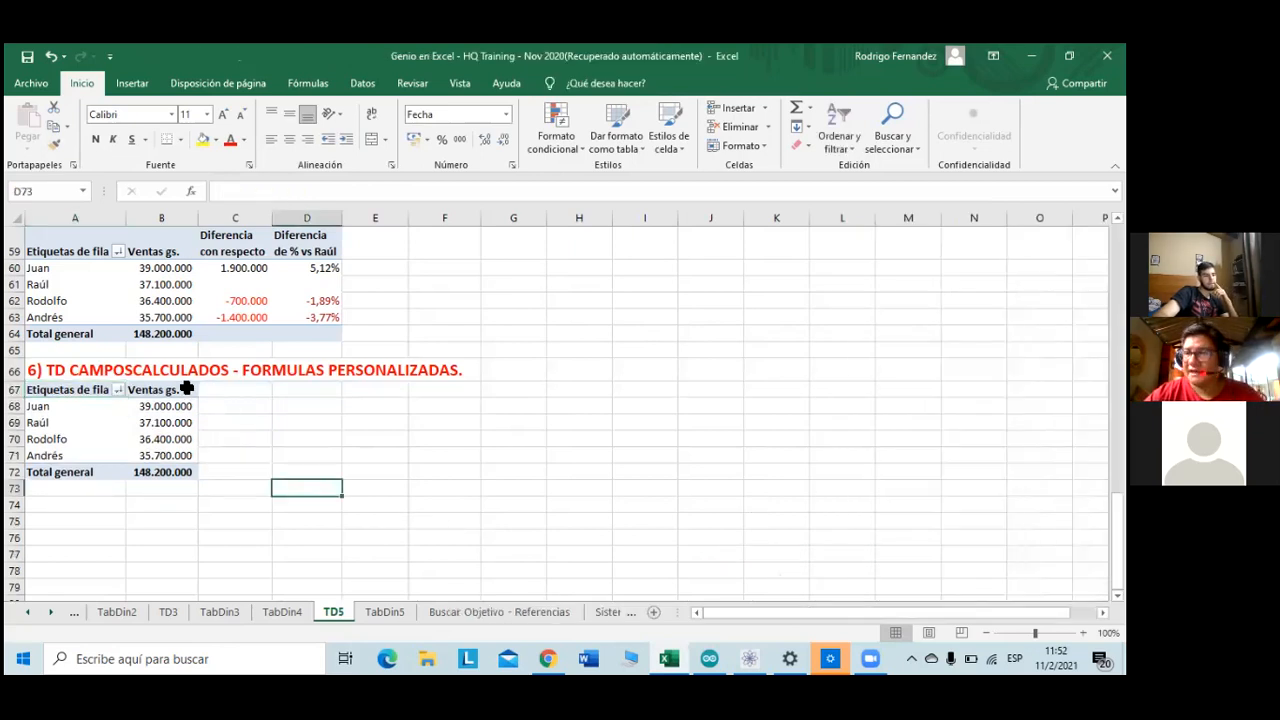
pyautogui.click(168, 390)
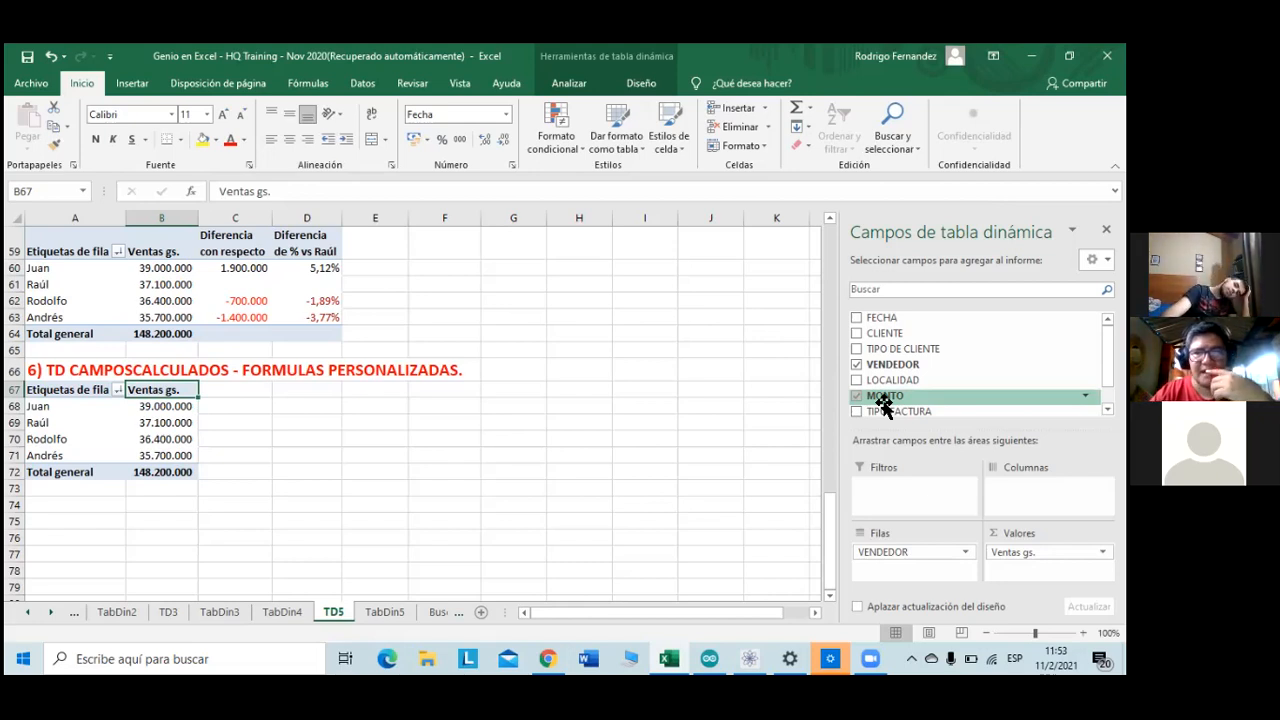
pyautogui.moveTo(926, 400); pyautogui.dragTo(1040, 567)
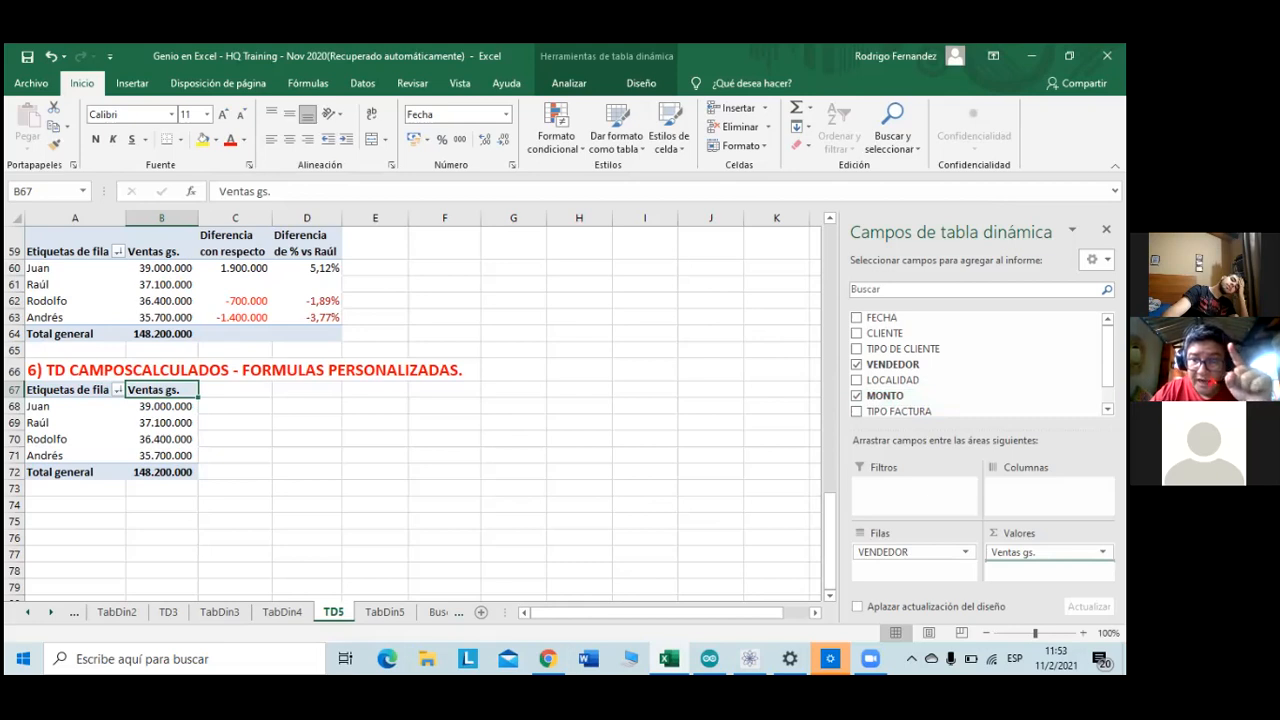
pyautogui.moveTo(1040, 567); pyautogui.dragTo(896, 385)
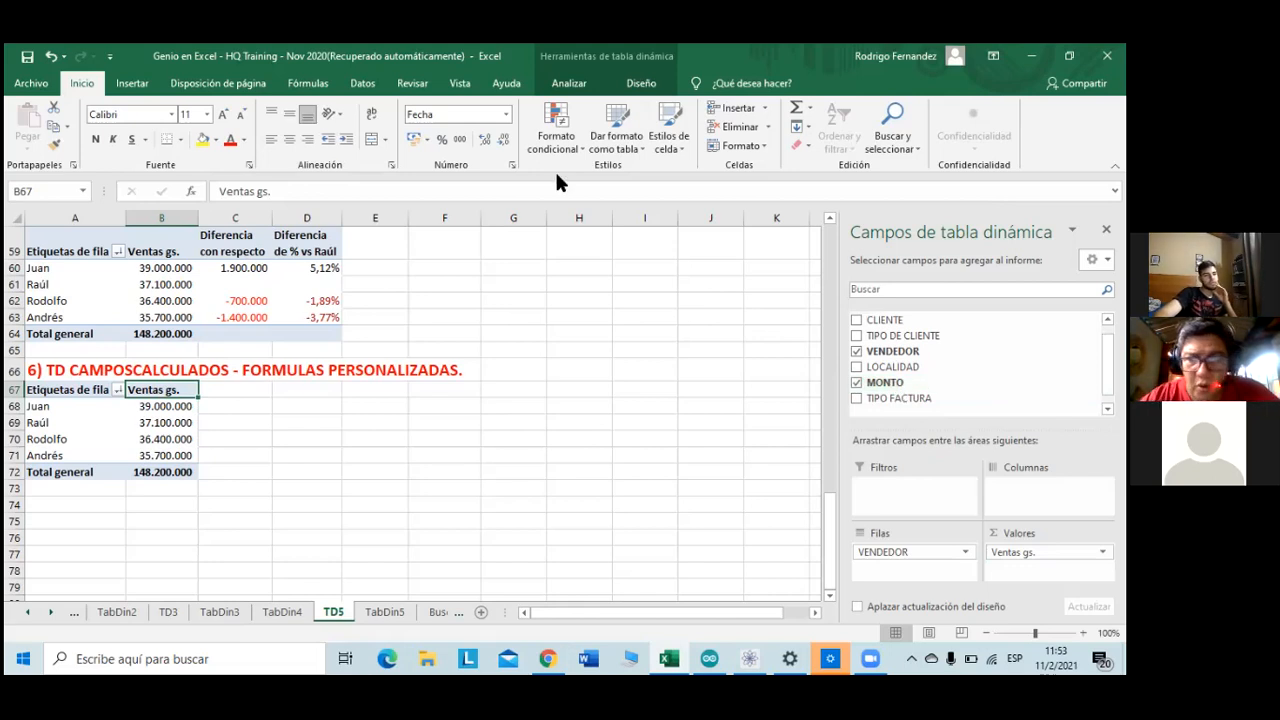
pyautogui.click(647, 301)
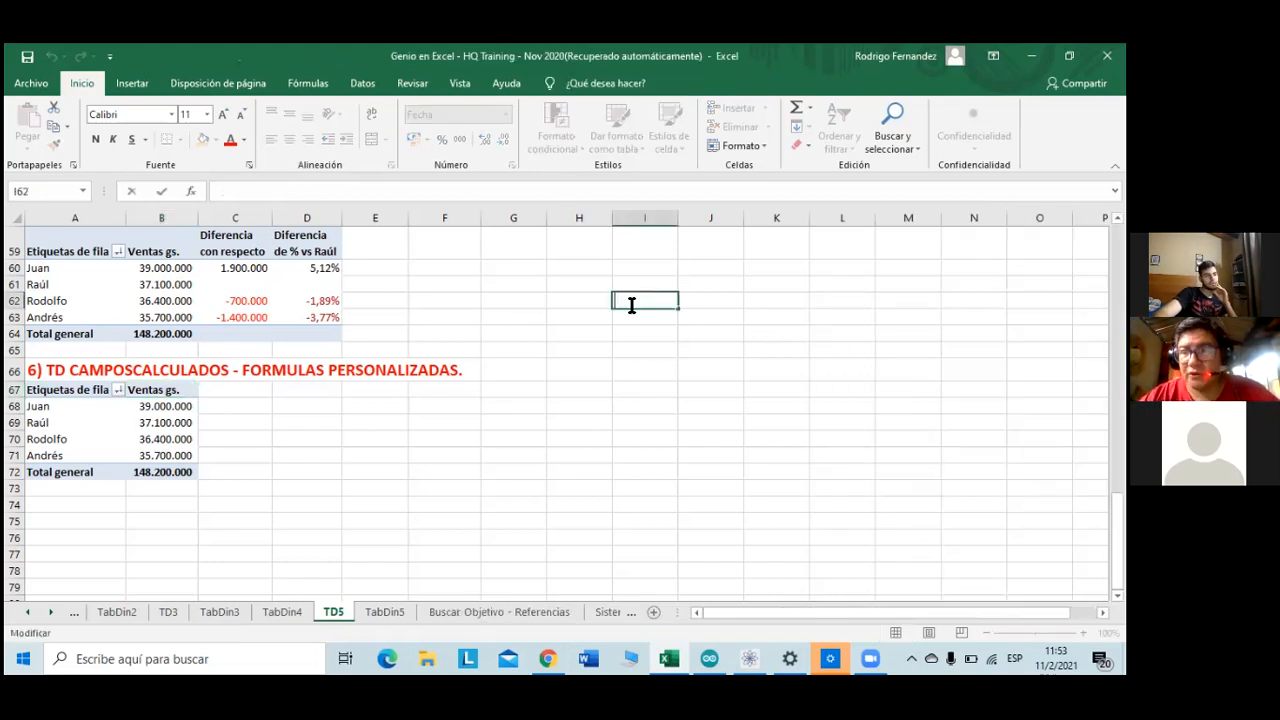
# - Start a new calculated field for the sixth pivot table and name it "Comisión 10%"
pyautogui.click(175, 403)
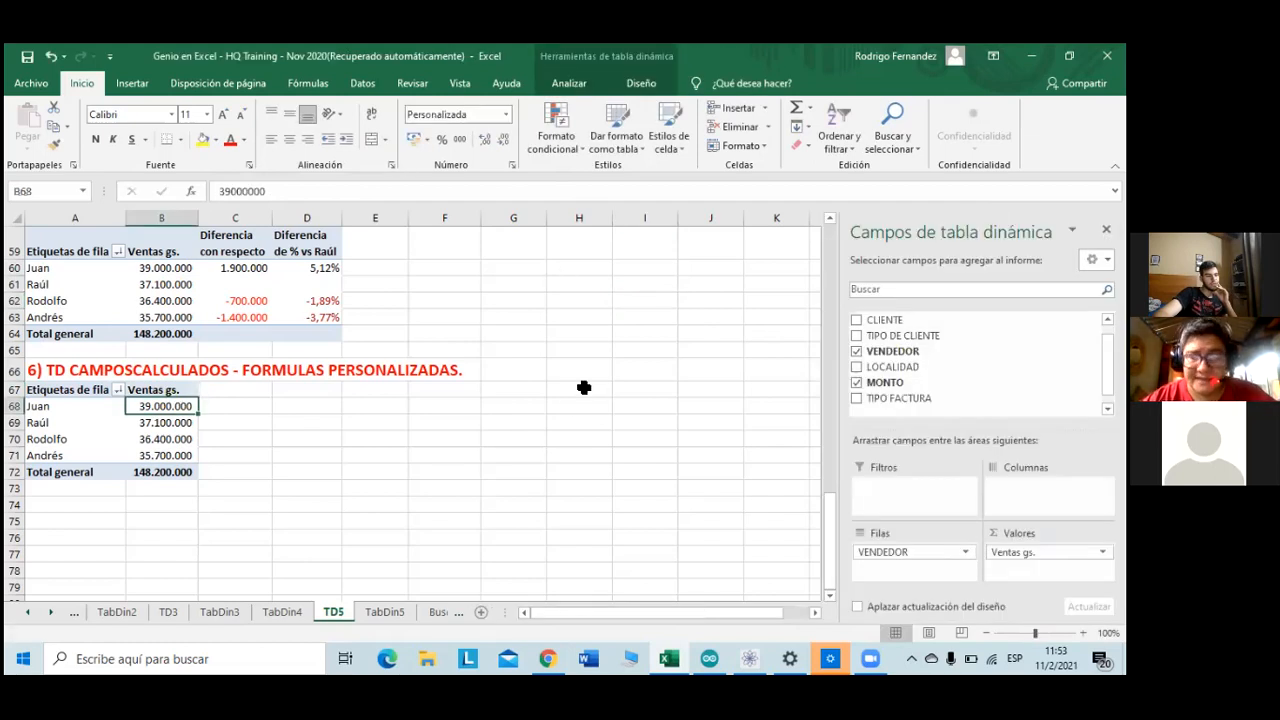
pyautogui.click(570, 84)
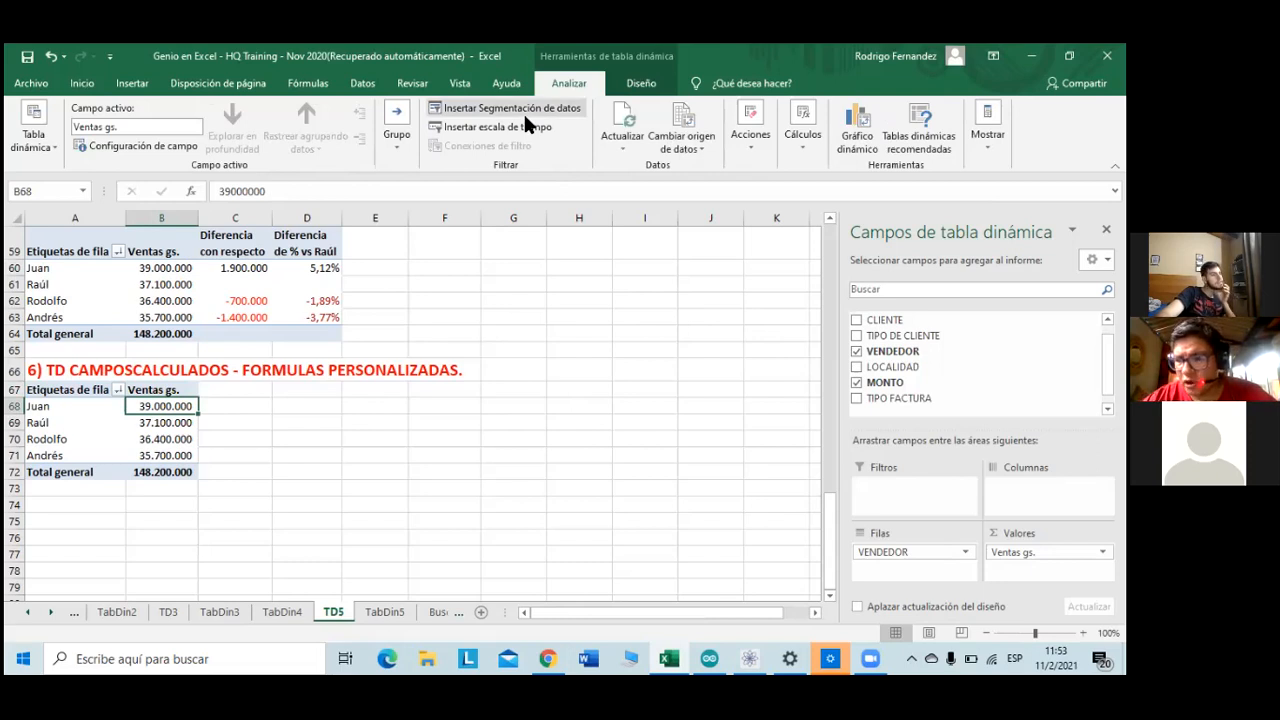
pyautogui.click(808, 119)
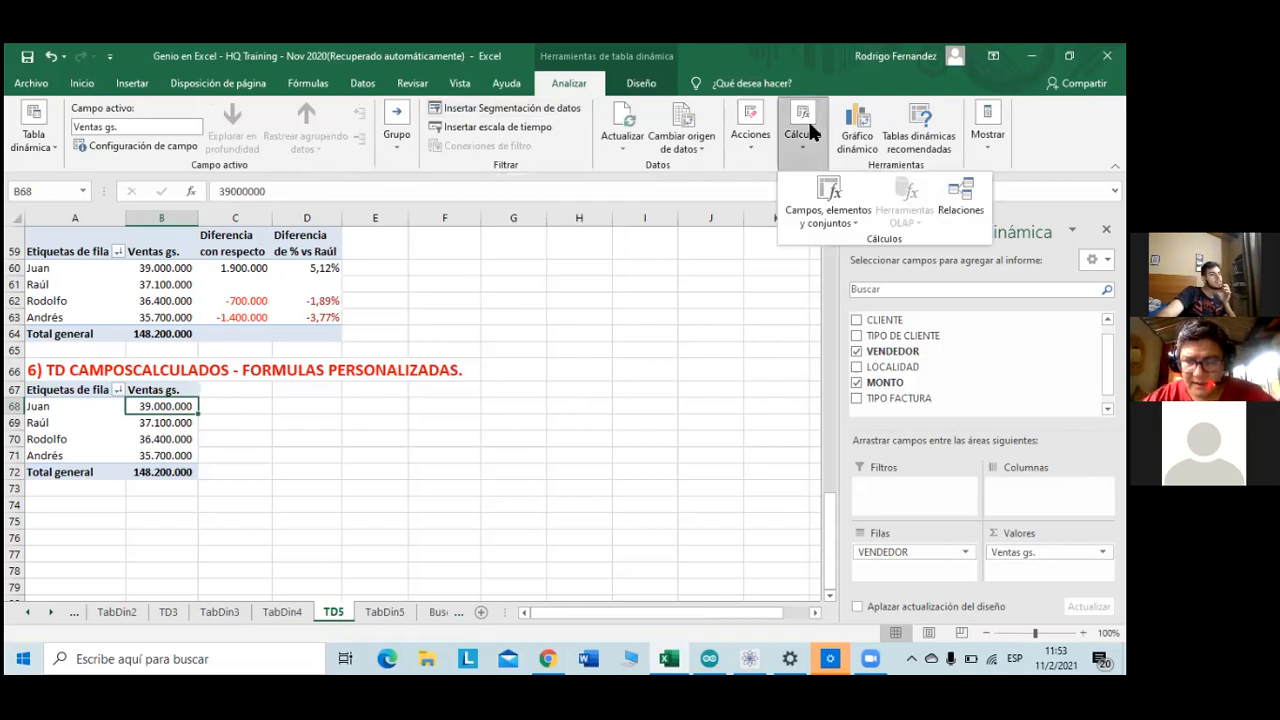
pyautogui.click(813, 233)
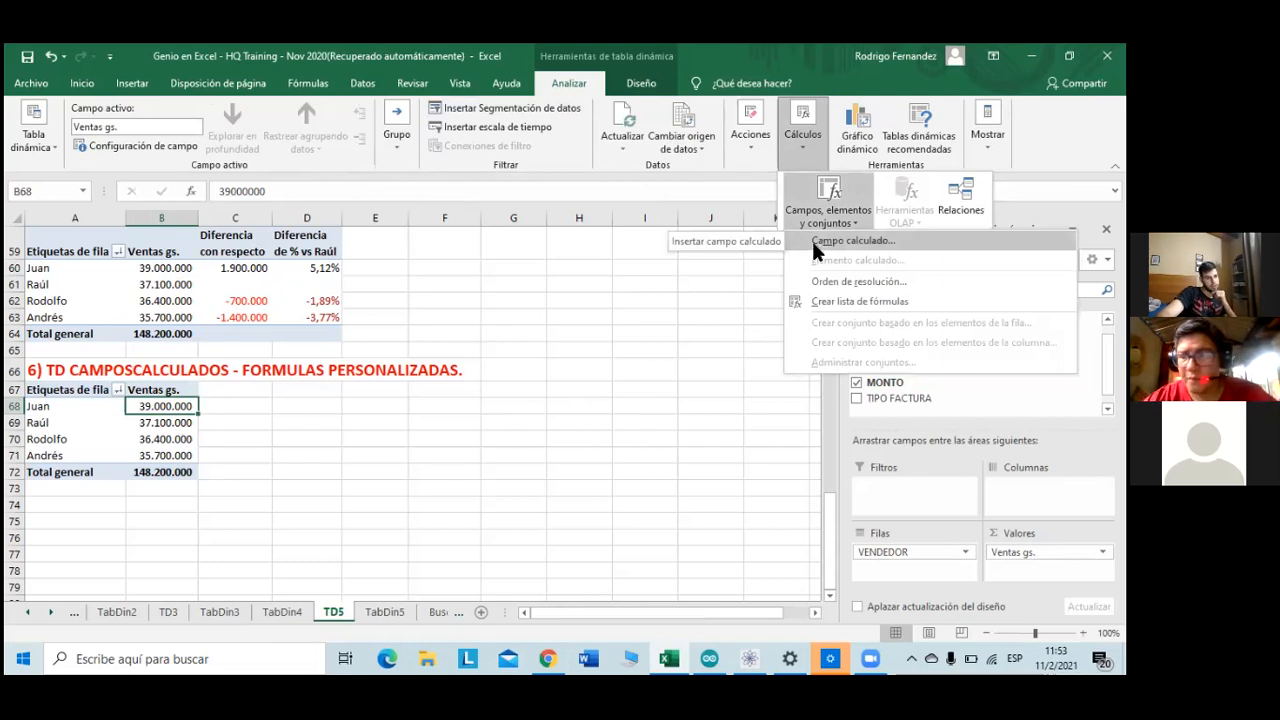
pyautogui.click(811, 240)
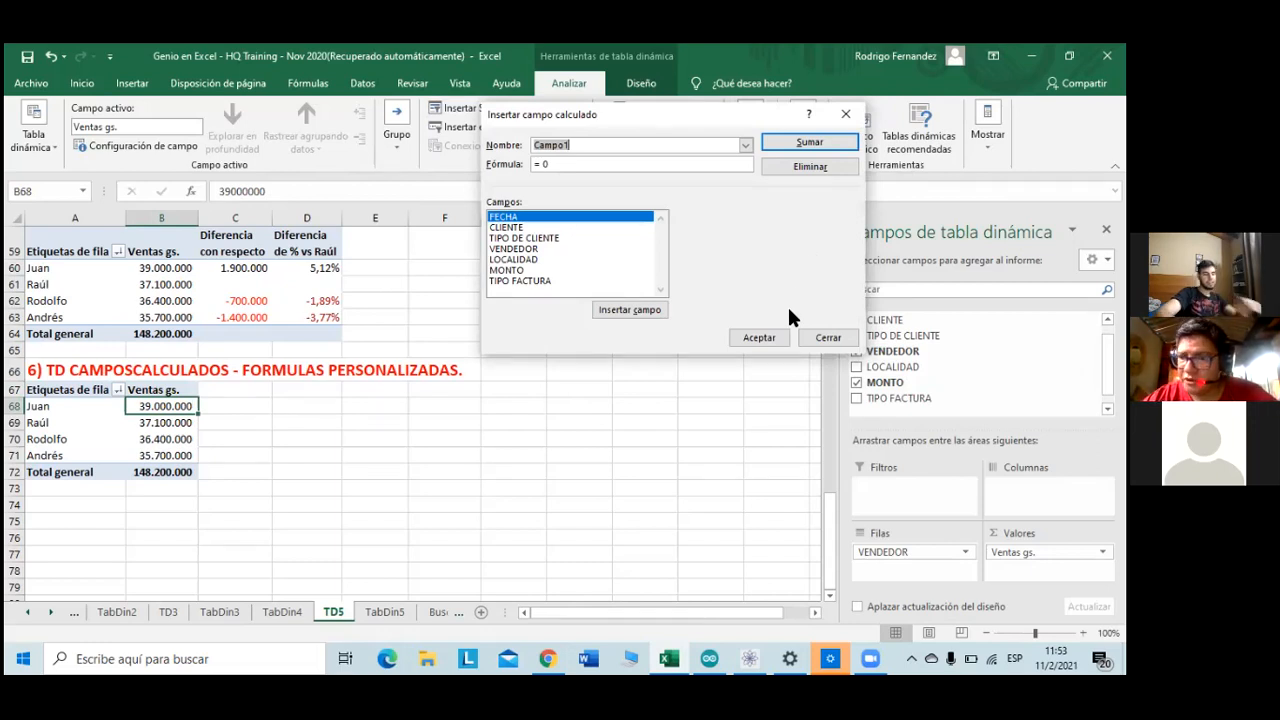
pyautogui.write('Comi')
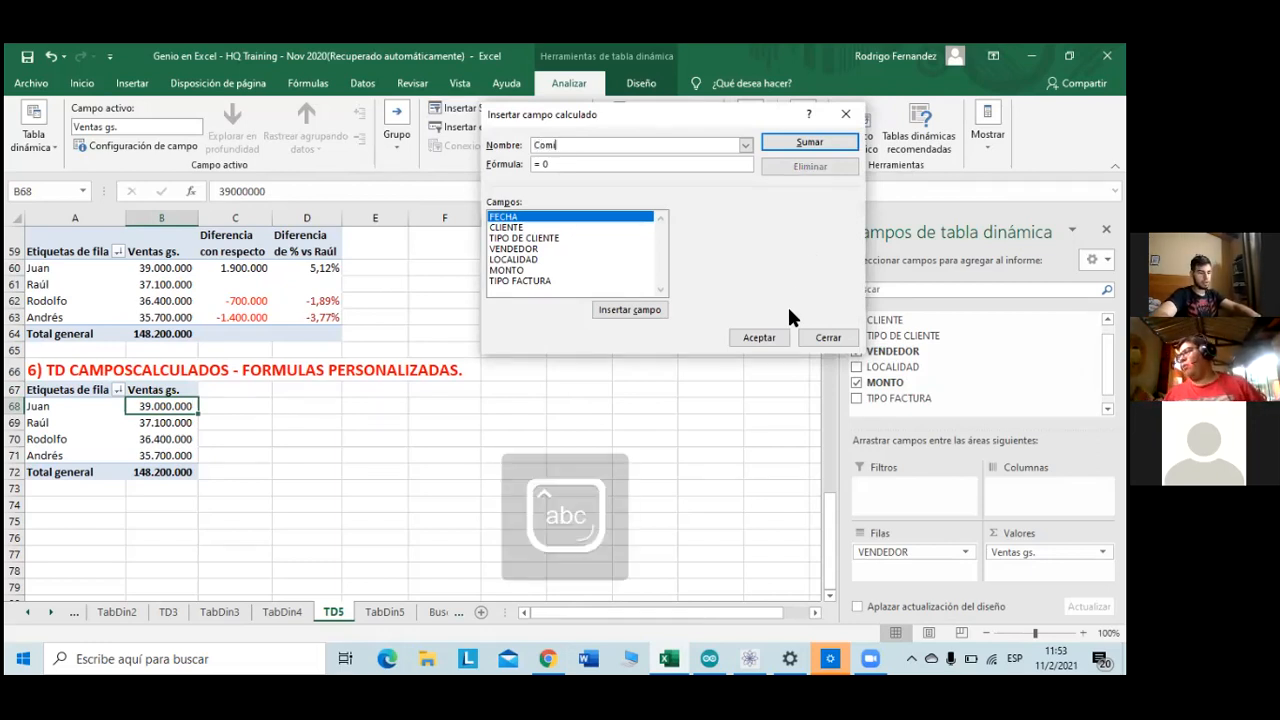
pyautogui.write('sion')
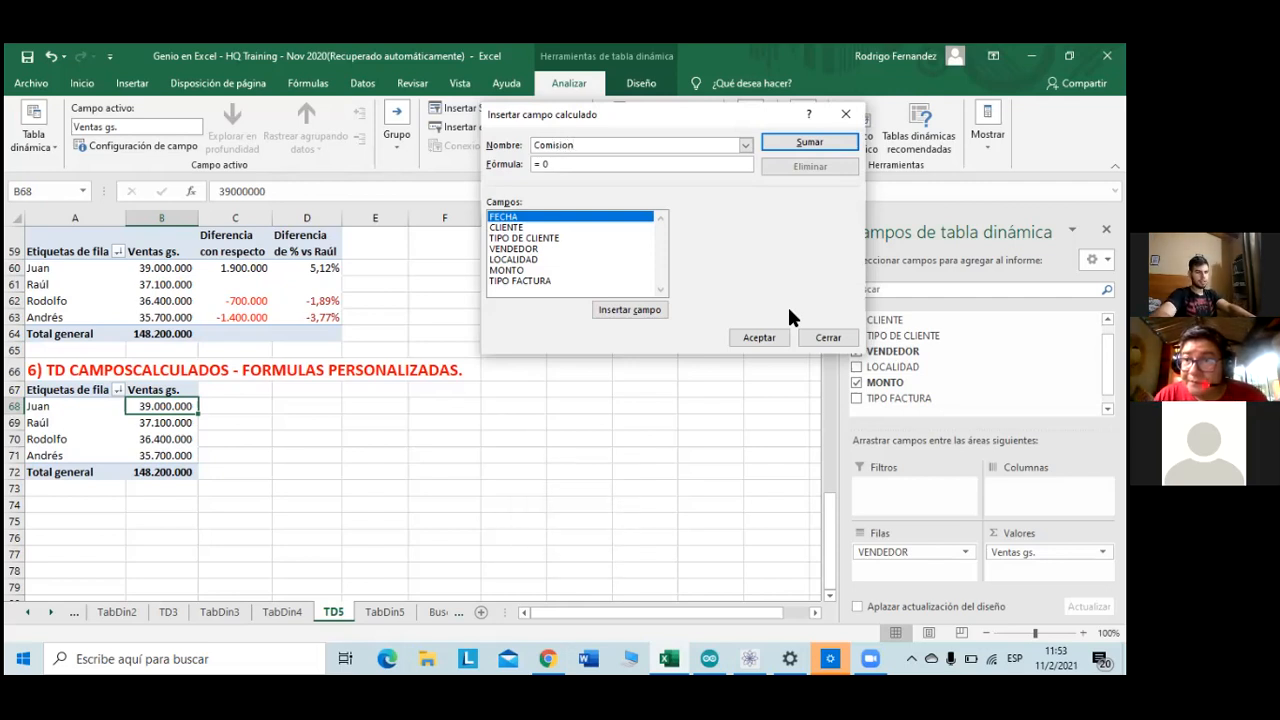
pyautogui.write(' 10')
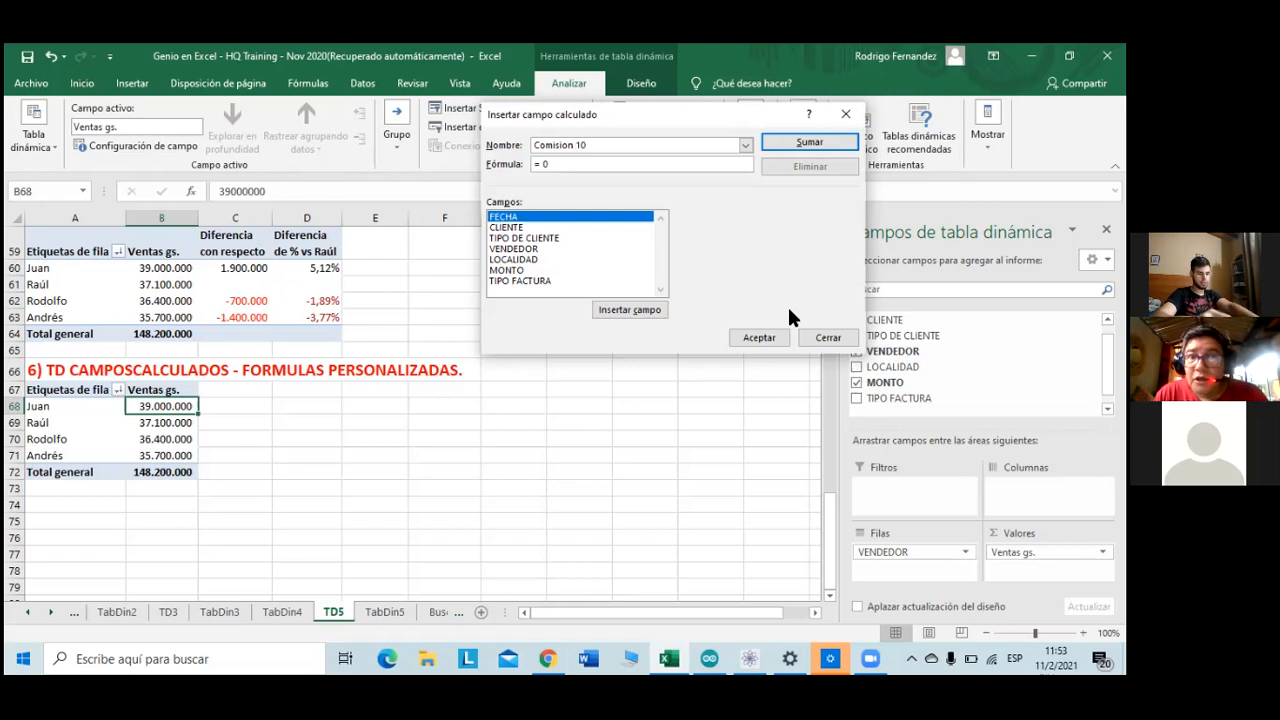
pyautogui.write('%')
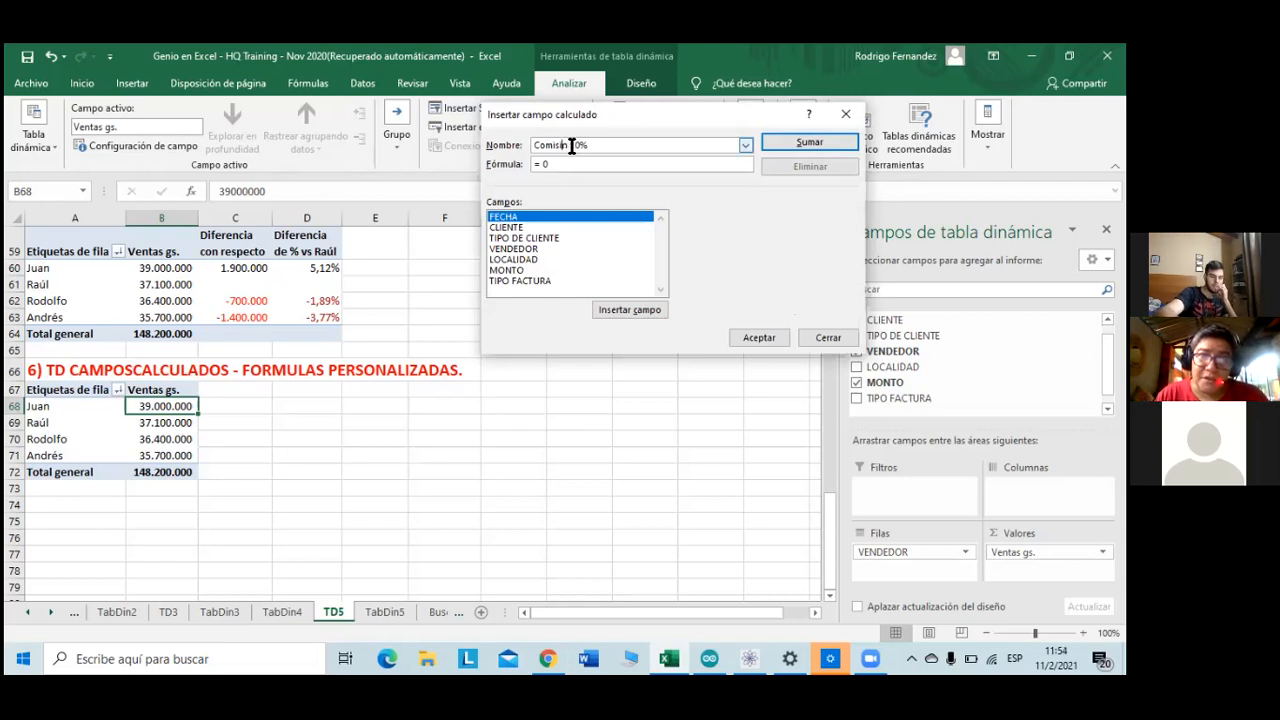
# - Set the Comisión 10% calculated field's formula to =MONTO*10% and add the field to the sixth pivot table
pyautogui.click(620, 165)
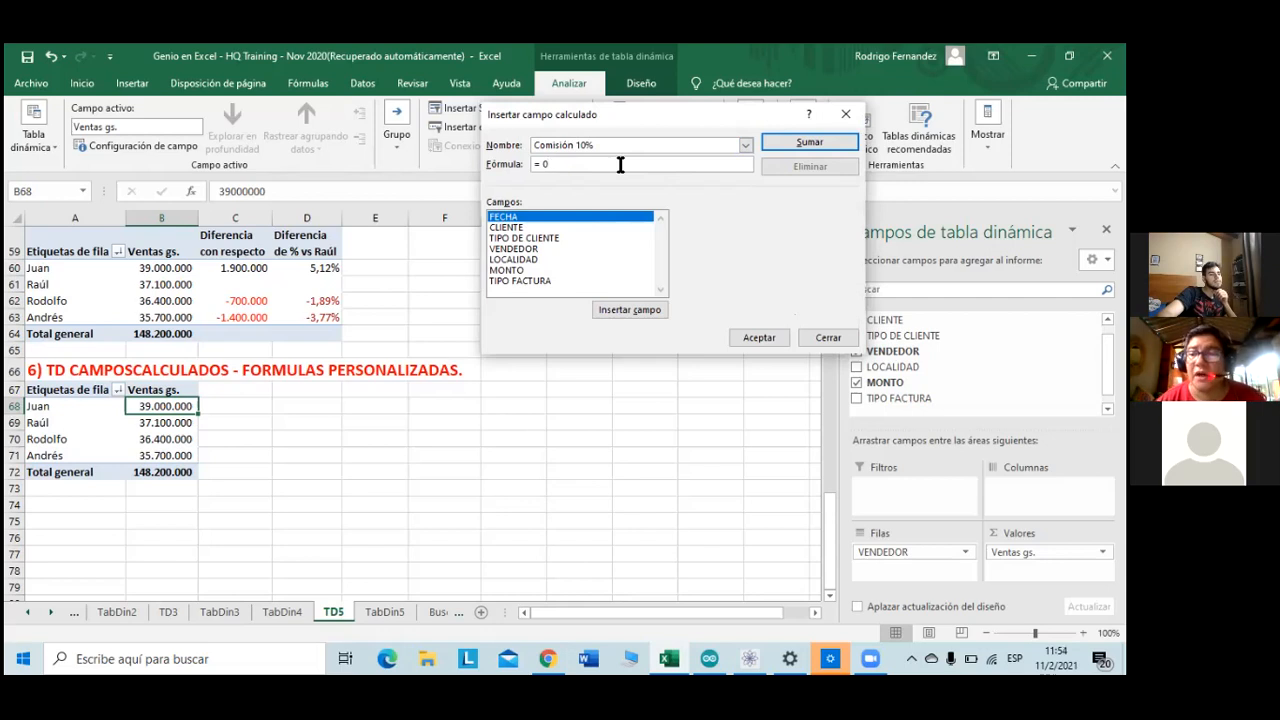
pyautogui.press('BackSpace')
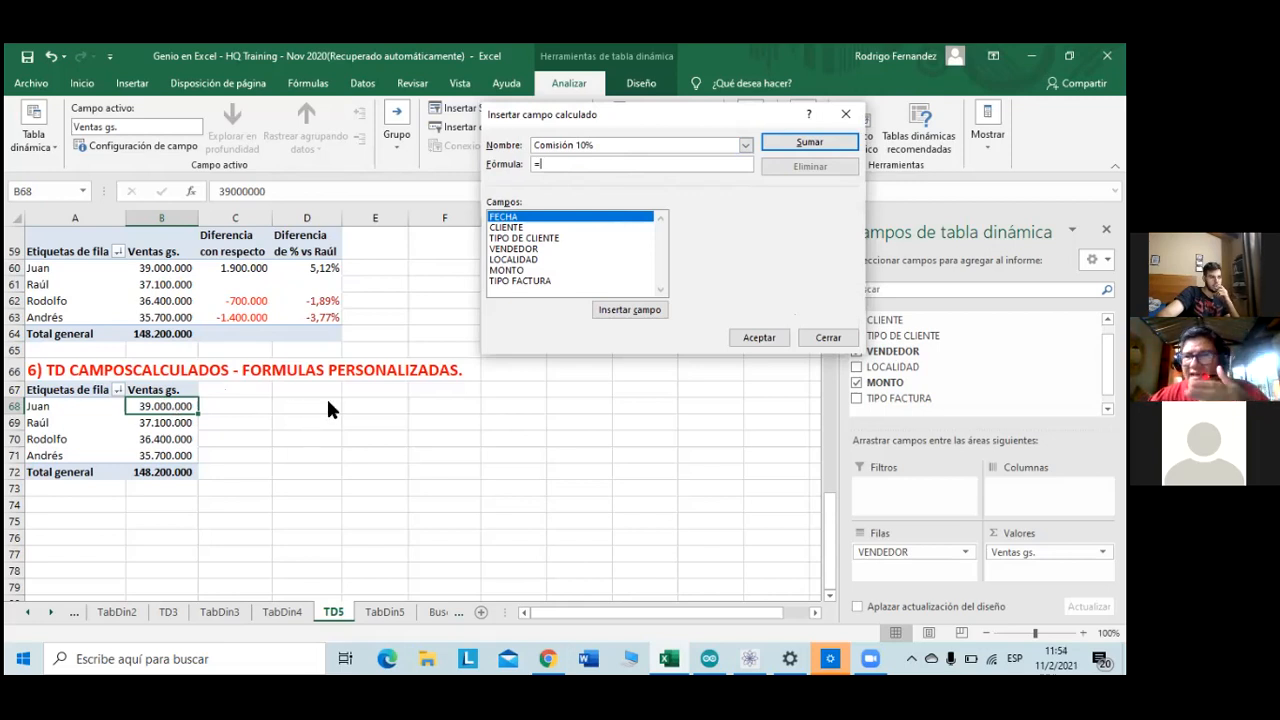
pyautogui.press('BackSpace')
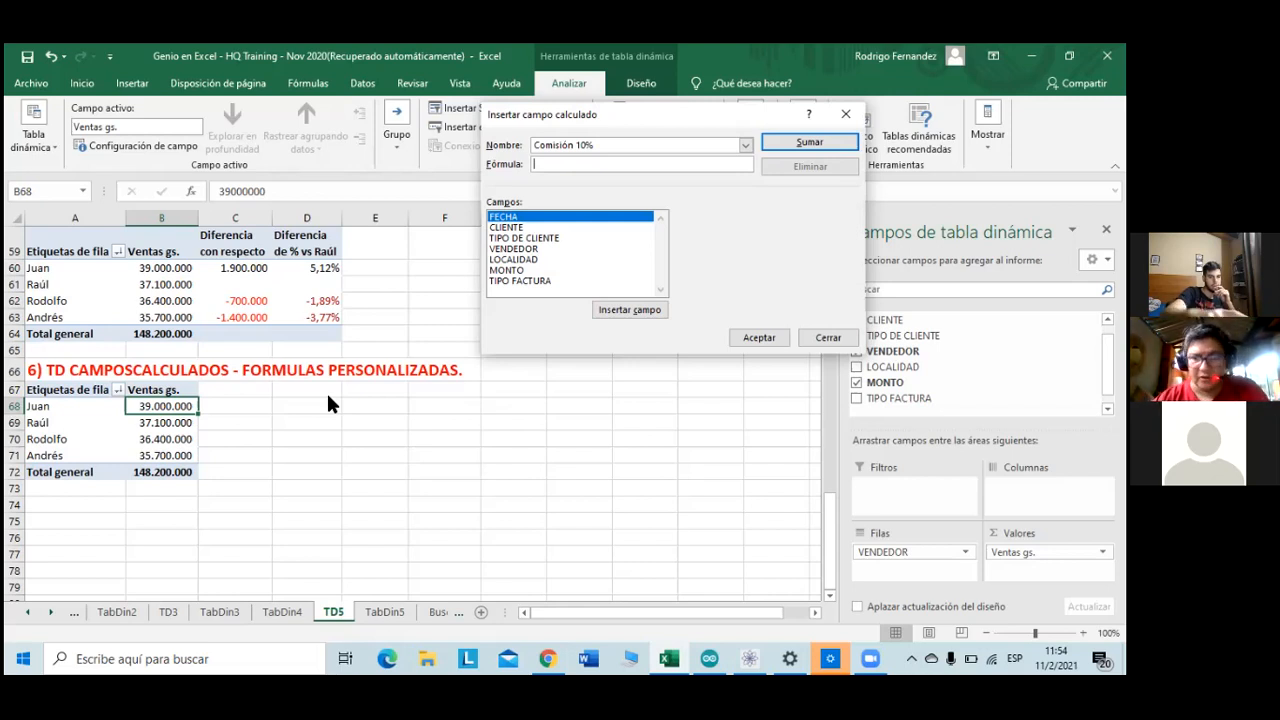
pyautogui.write('=')
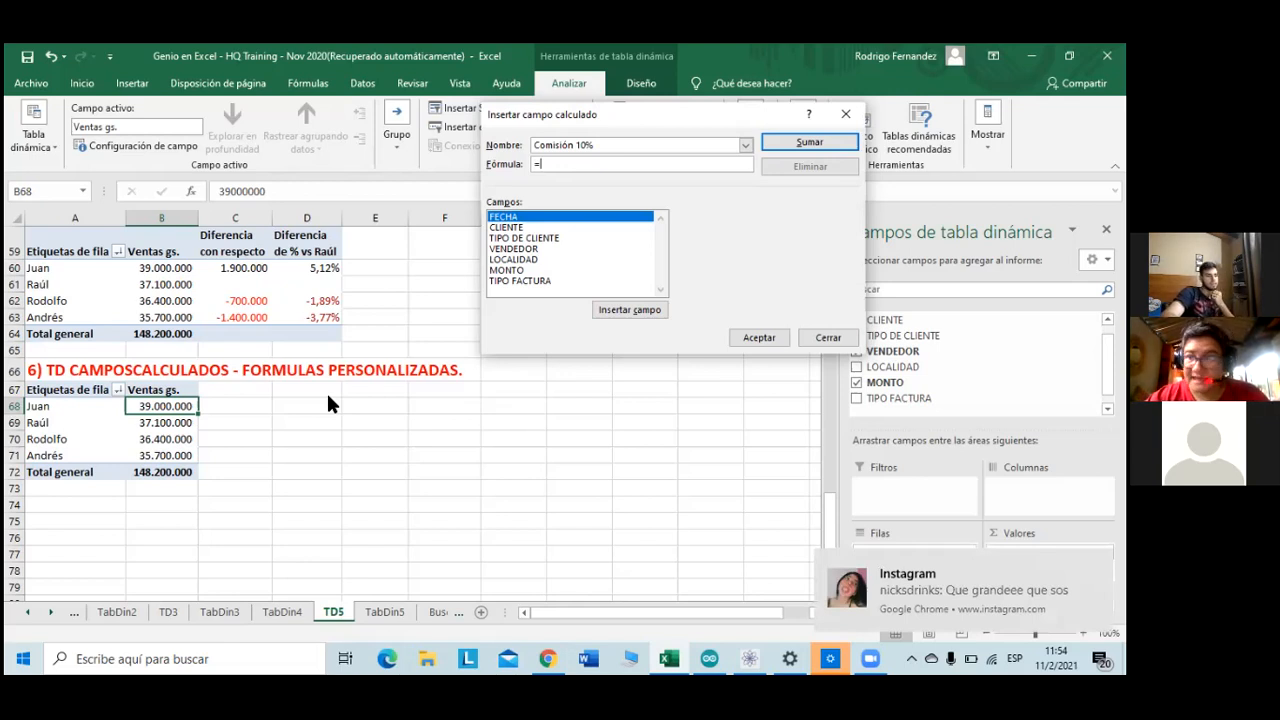
pyautogui.press('BackSpace')
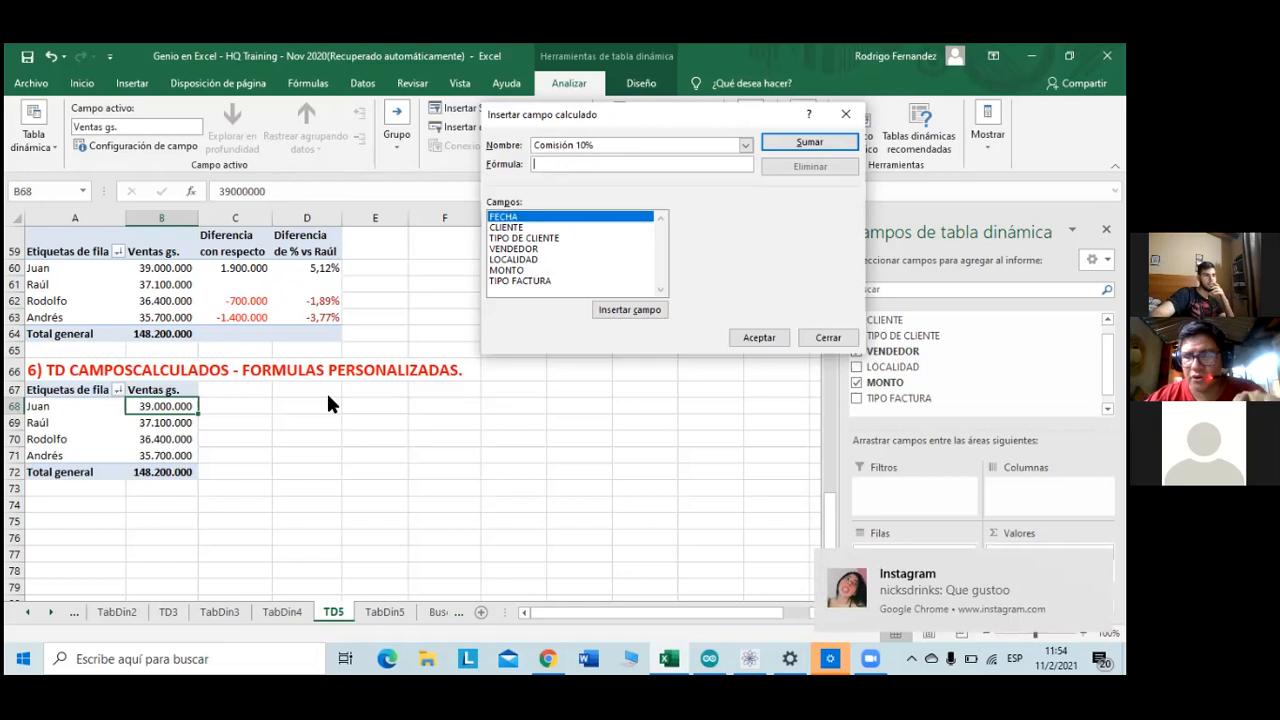
pyautogui.click(509, 268)
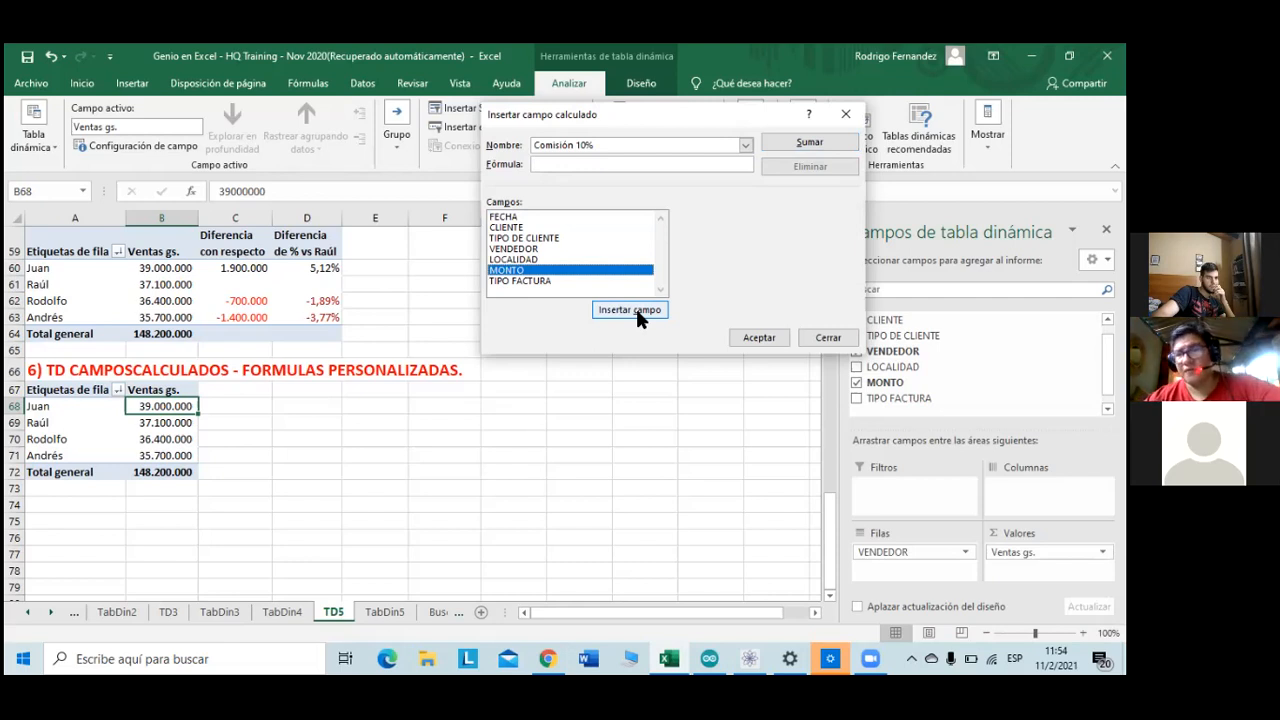
pyautogui.click(630, 310)
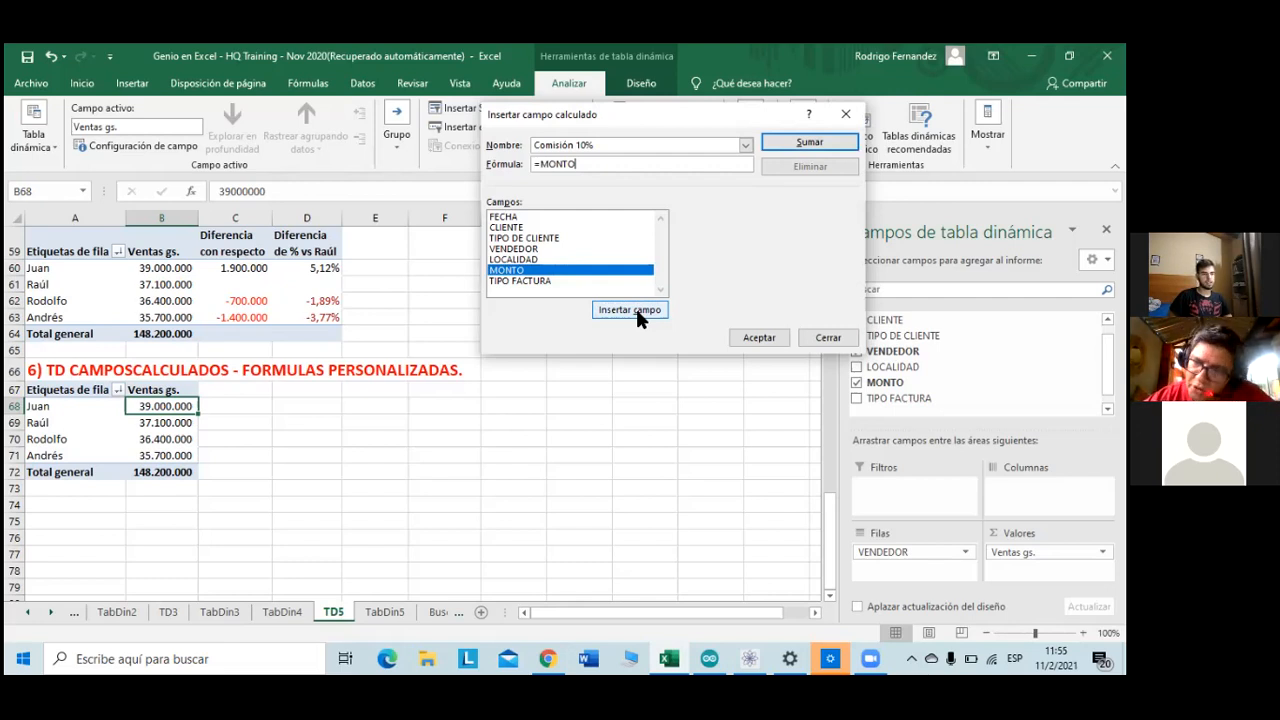
pyautogui.write('*10/')
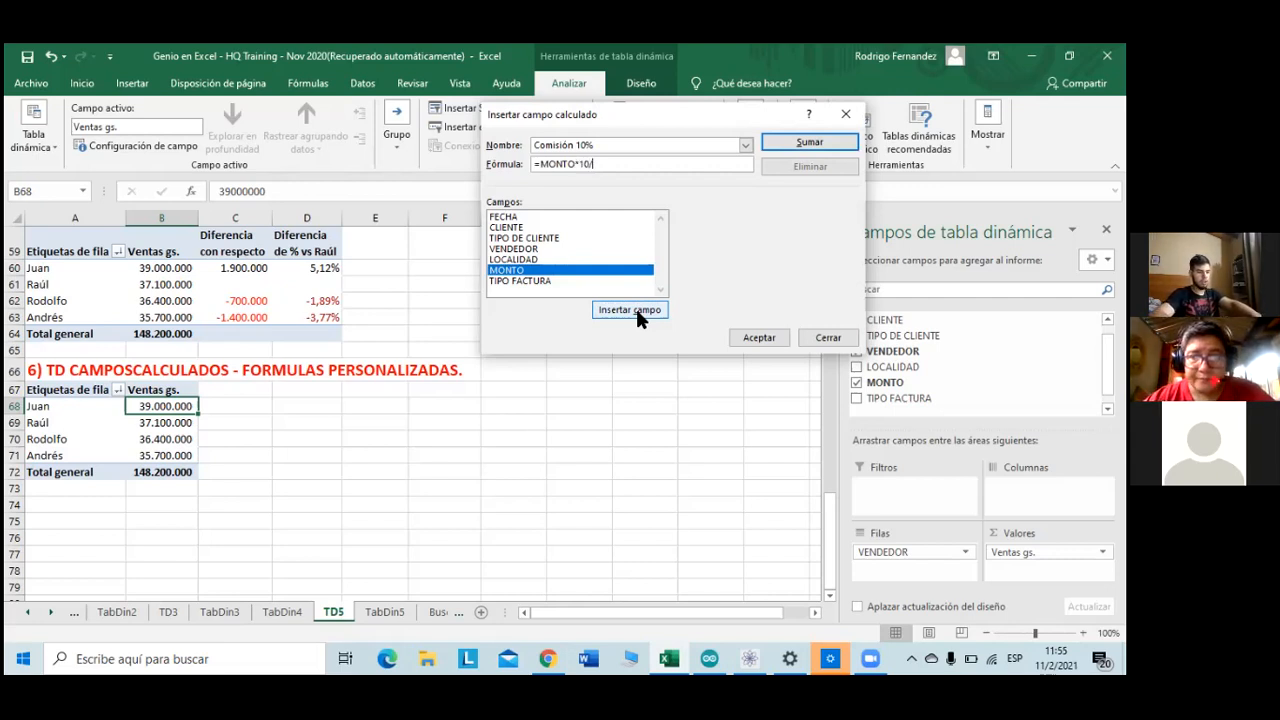
pyautogui.press('BackSpace')
pyautogui.write('%')
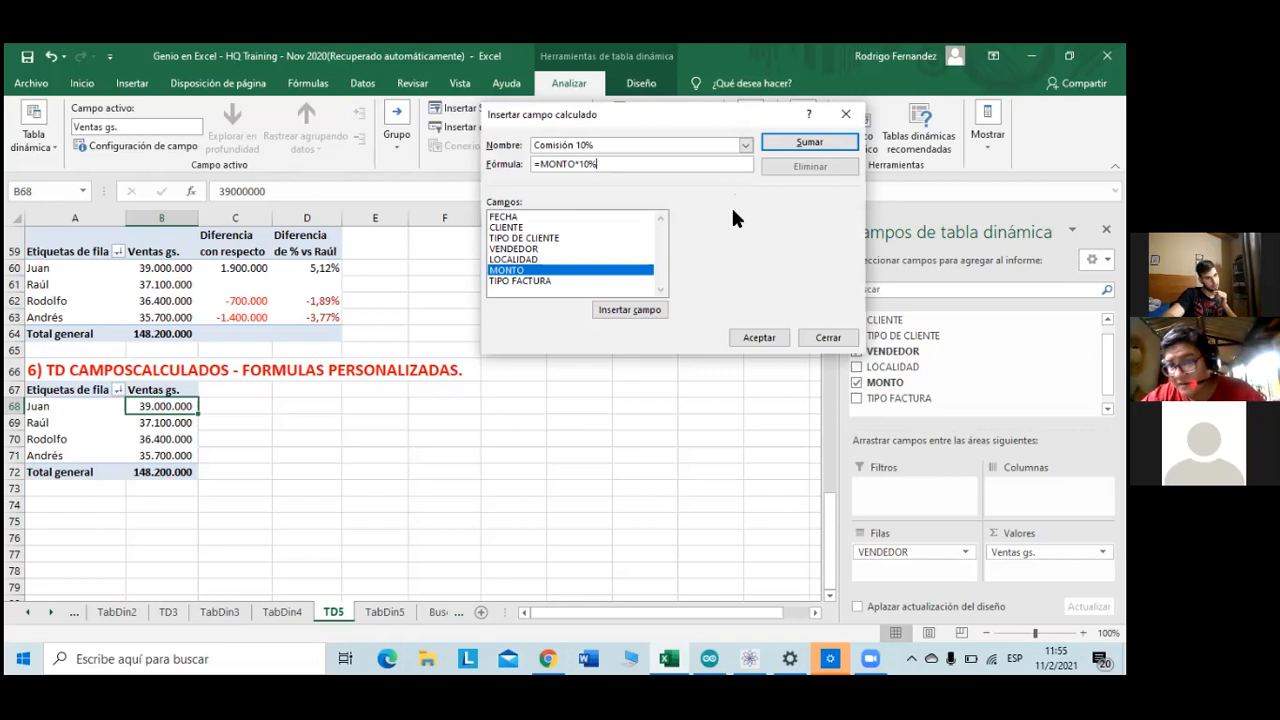
pyautogui.click(757, 338)
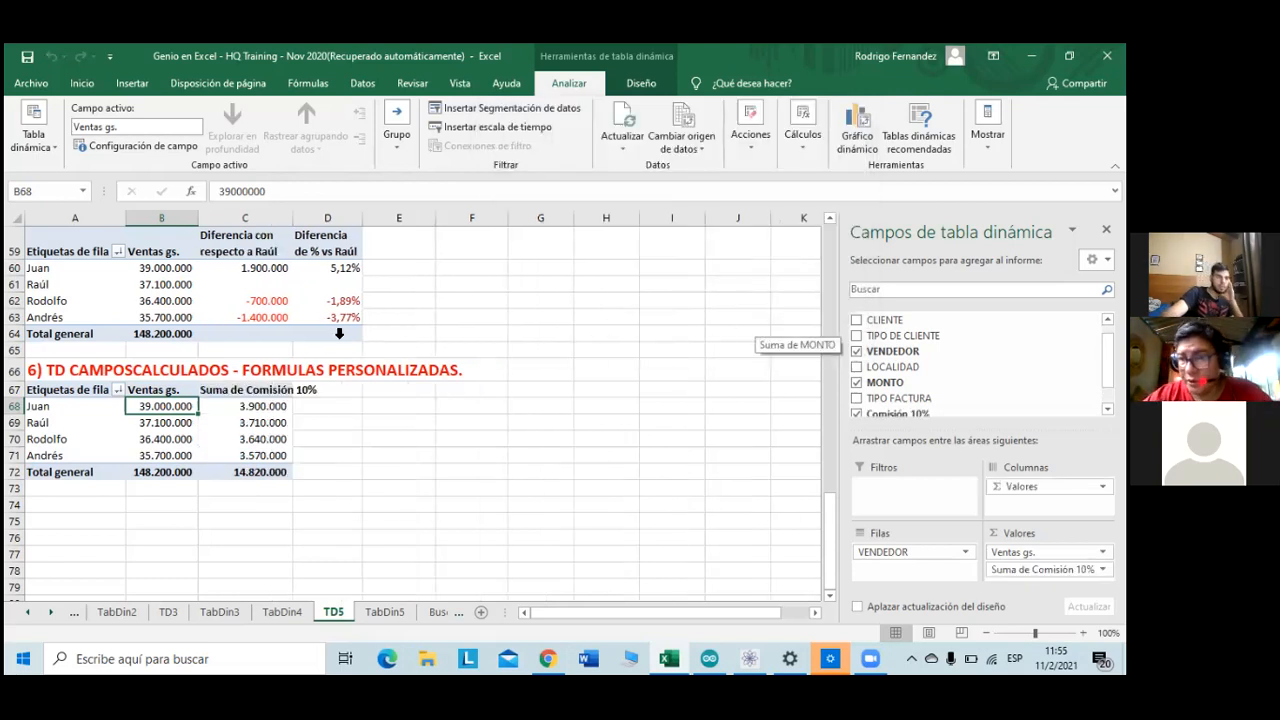
# - Try to rename the commission column header in C67 to "Comisión 10%" by removing the "Suma de" prefix
pyautogui.click(306, 389)
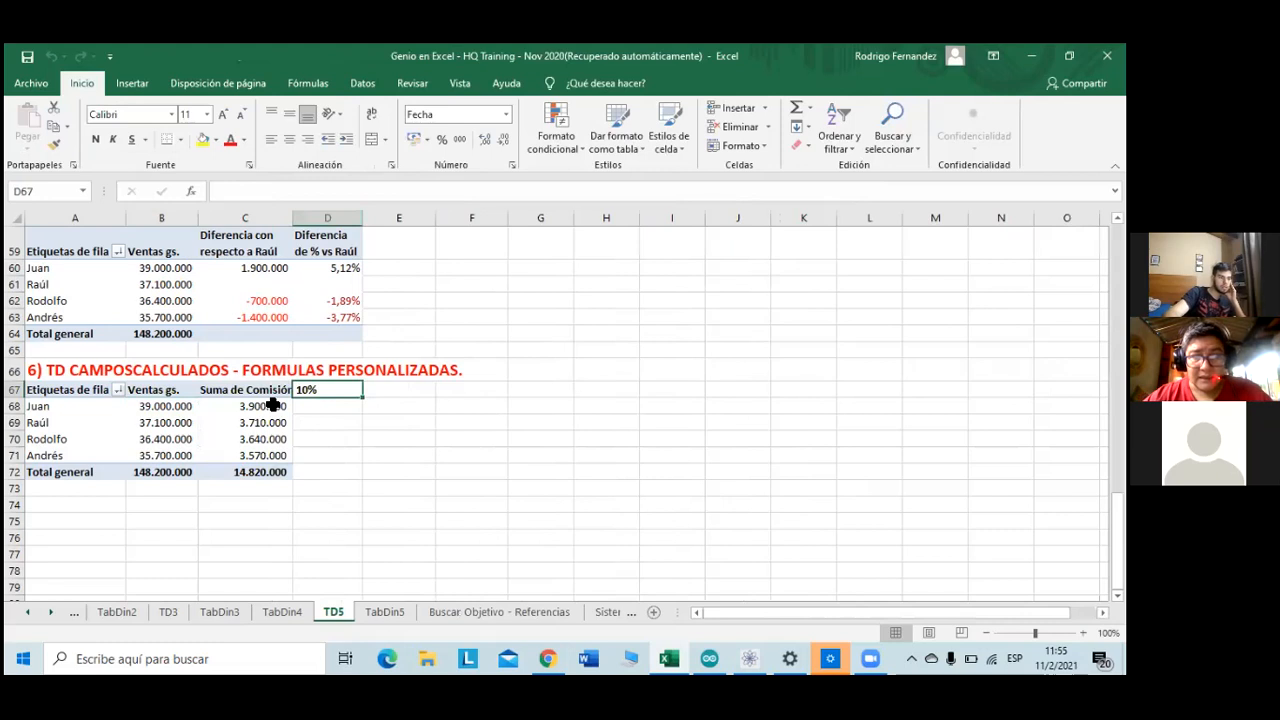
pyautogui.click(273, 405)
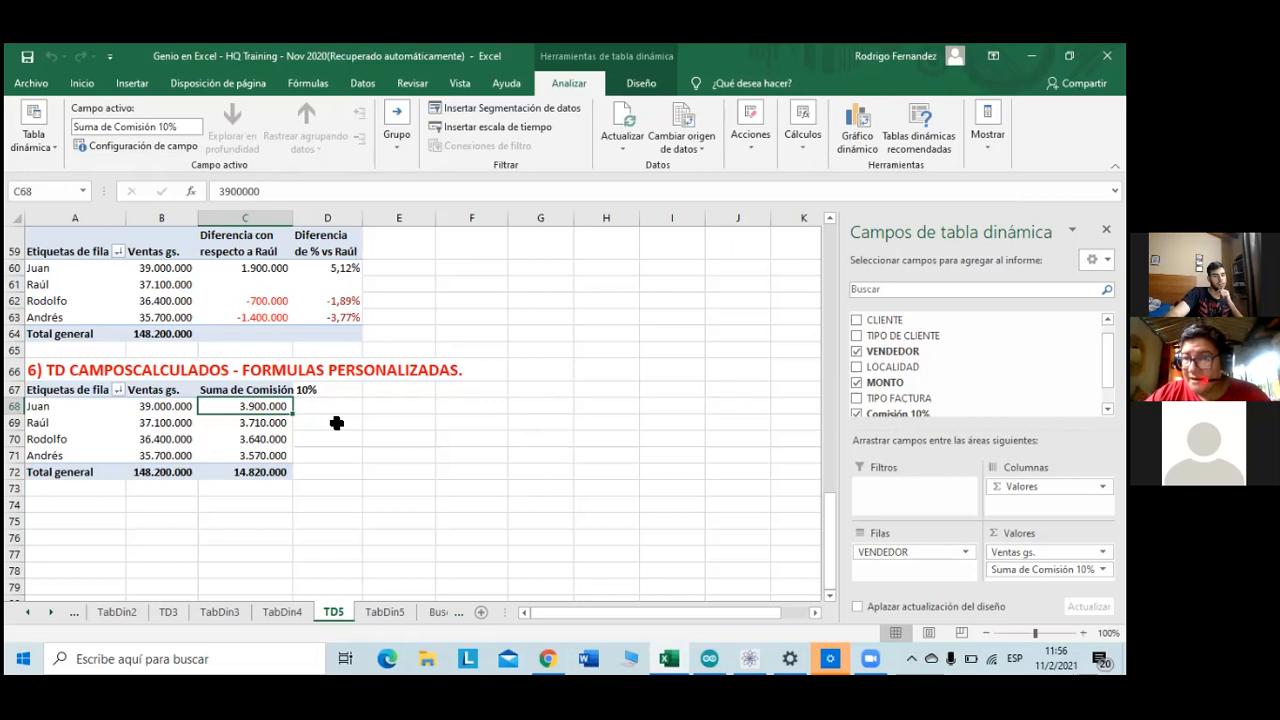
pyautogui.click(228, 390)
pyautogui.moveTo(263, 191); pyautogui.dragTo(196, 197)
pyautogui.press('Delete')
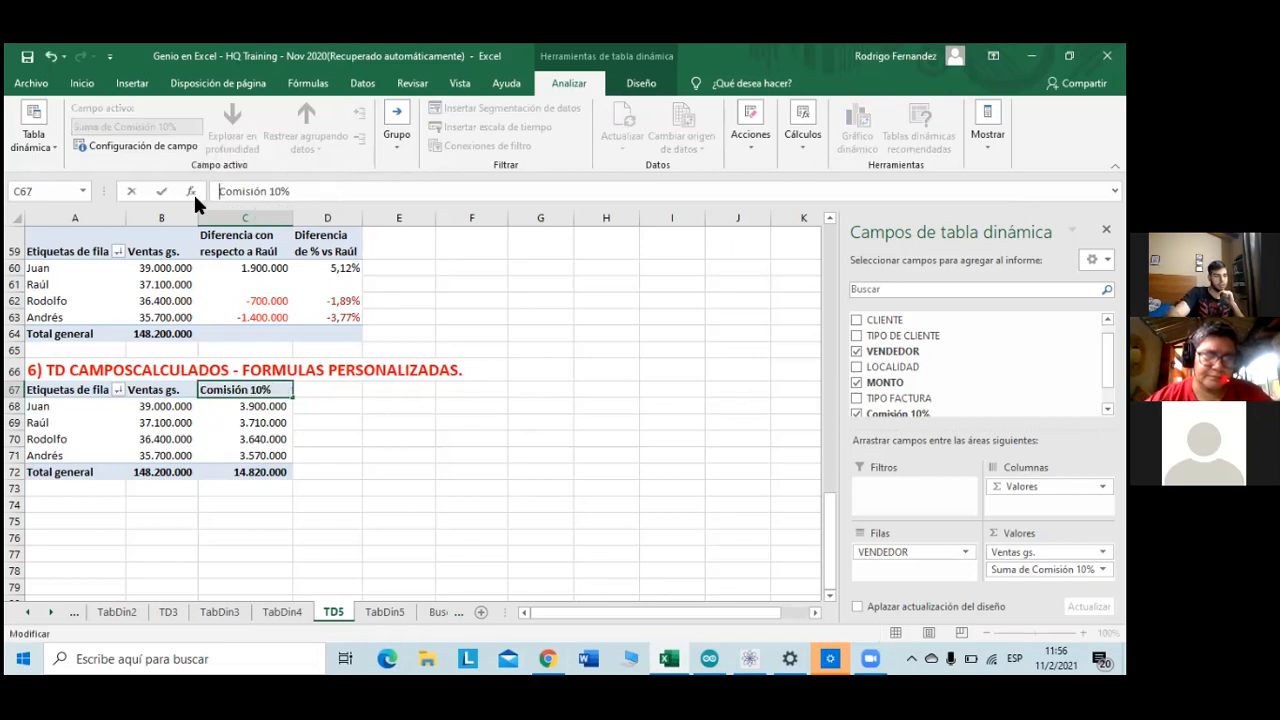
pyautogui.press('Return')
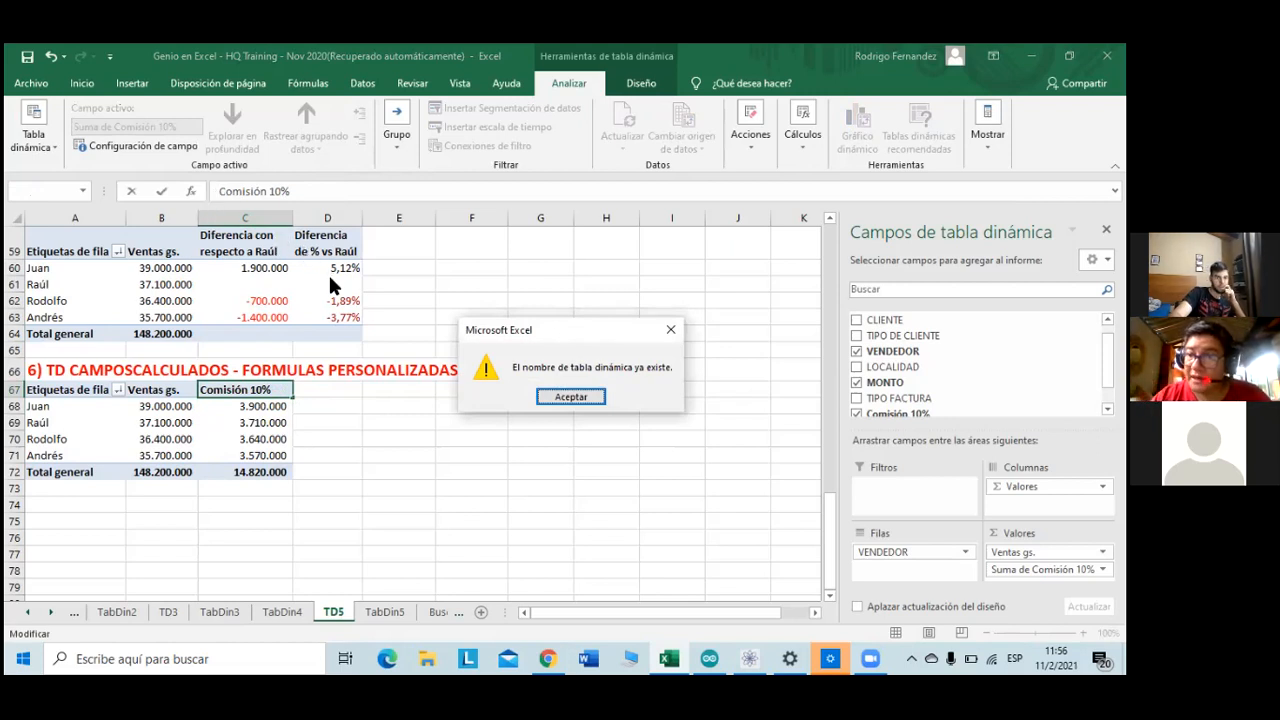
pyautogui.click(567, 398)
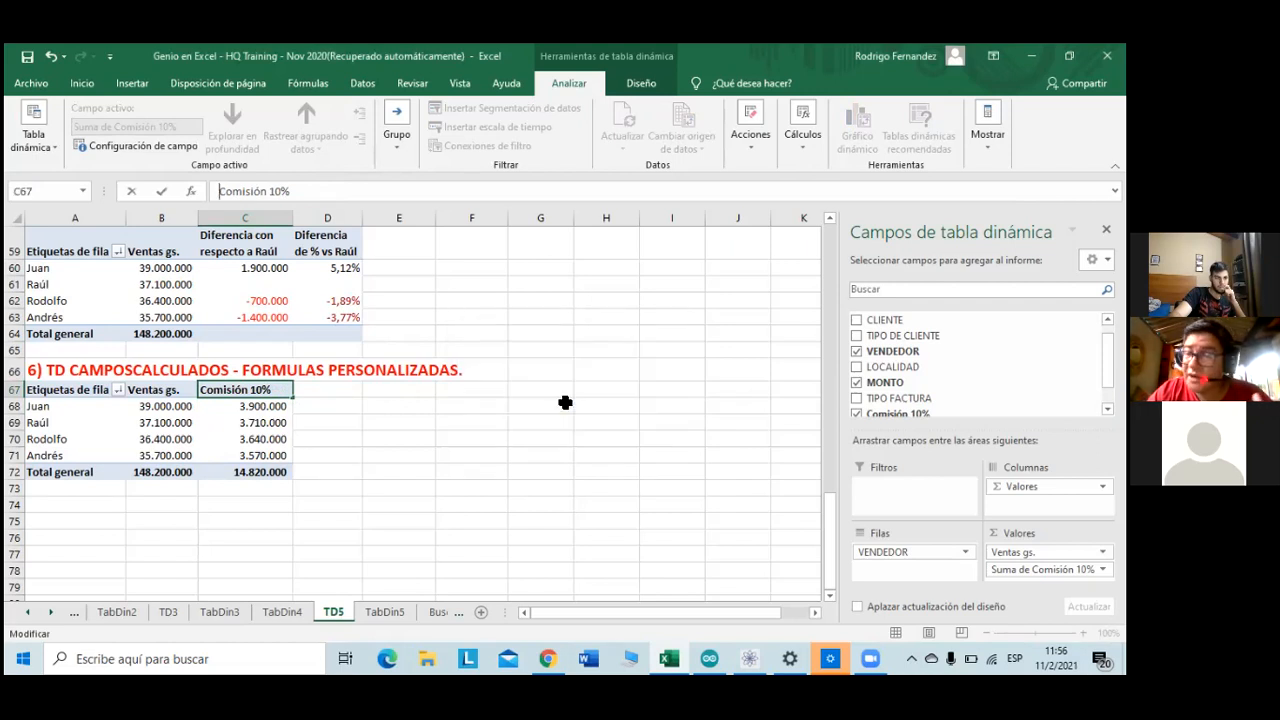
pyautogui.click(332, 415)
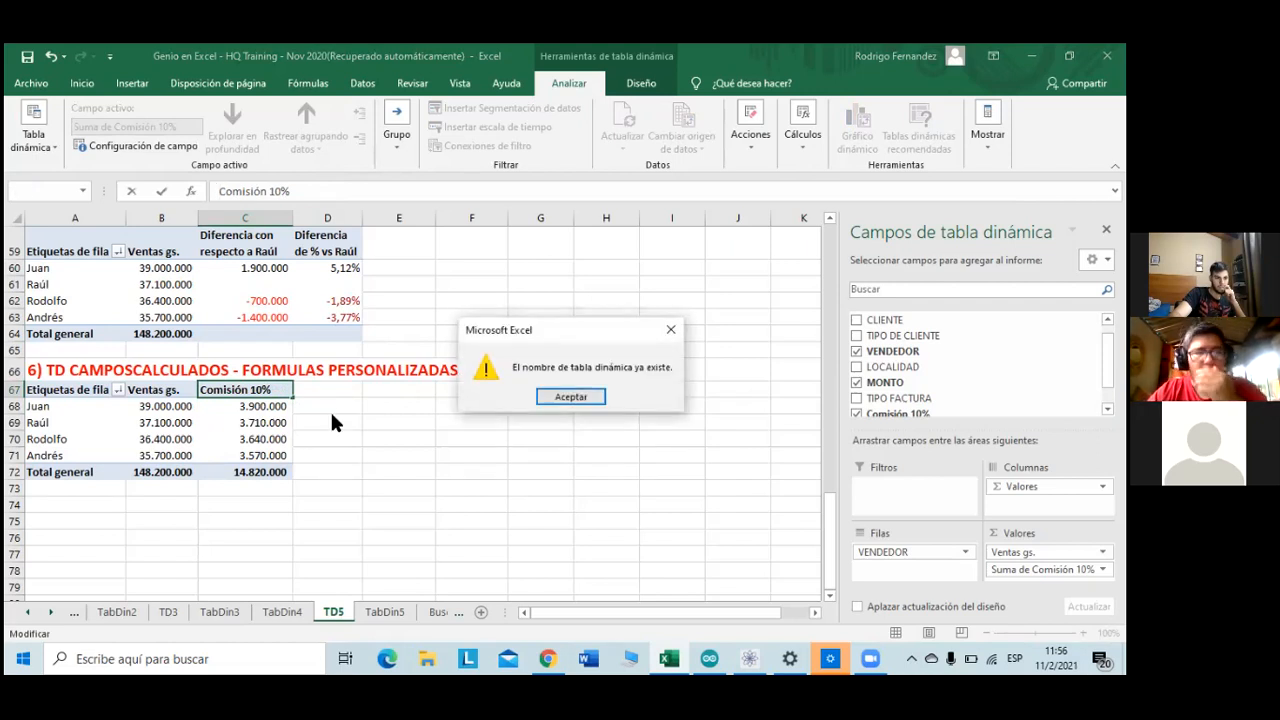
pyautogui.click(544, 402)
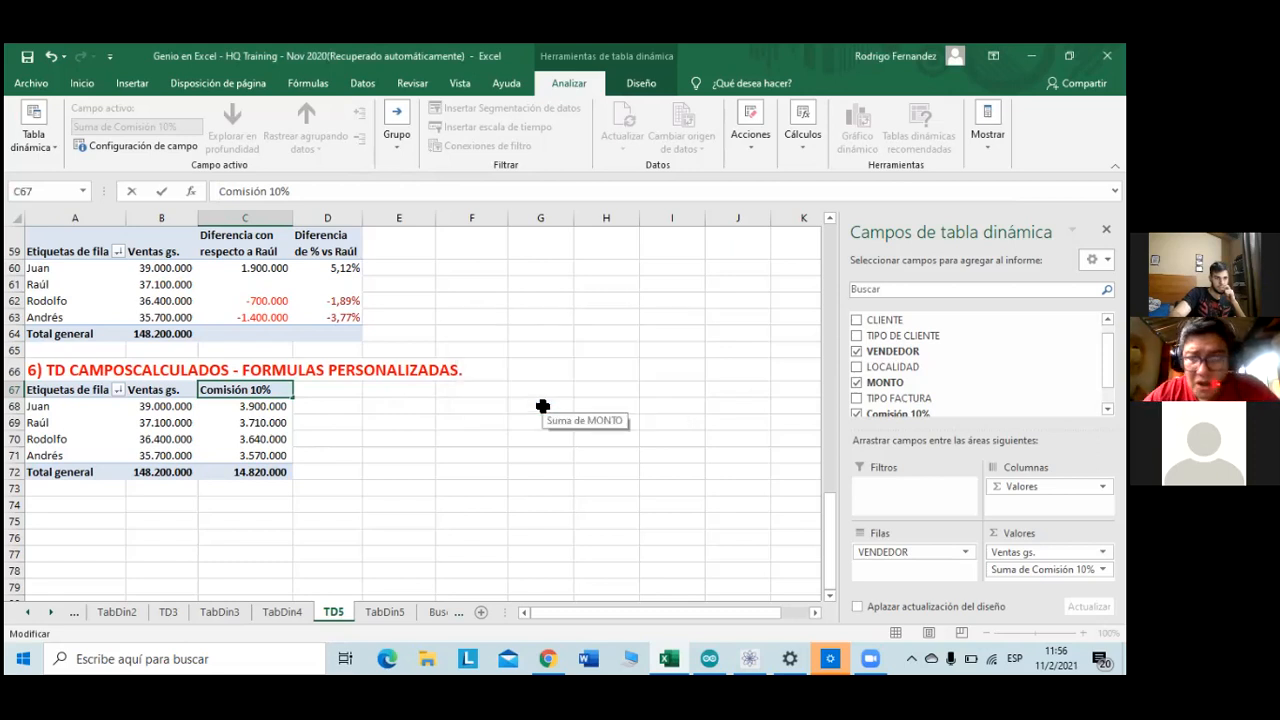
# - Put a period in front of the C67 header so it reads ".Comisión 10%"
pyautogui.press('Home')
pyautogui.write('.')
pyautogui.press('Return')
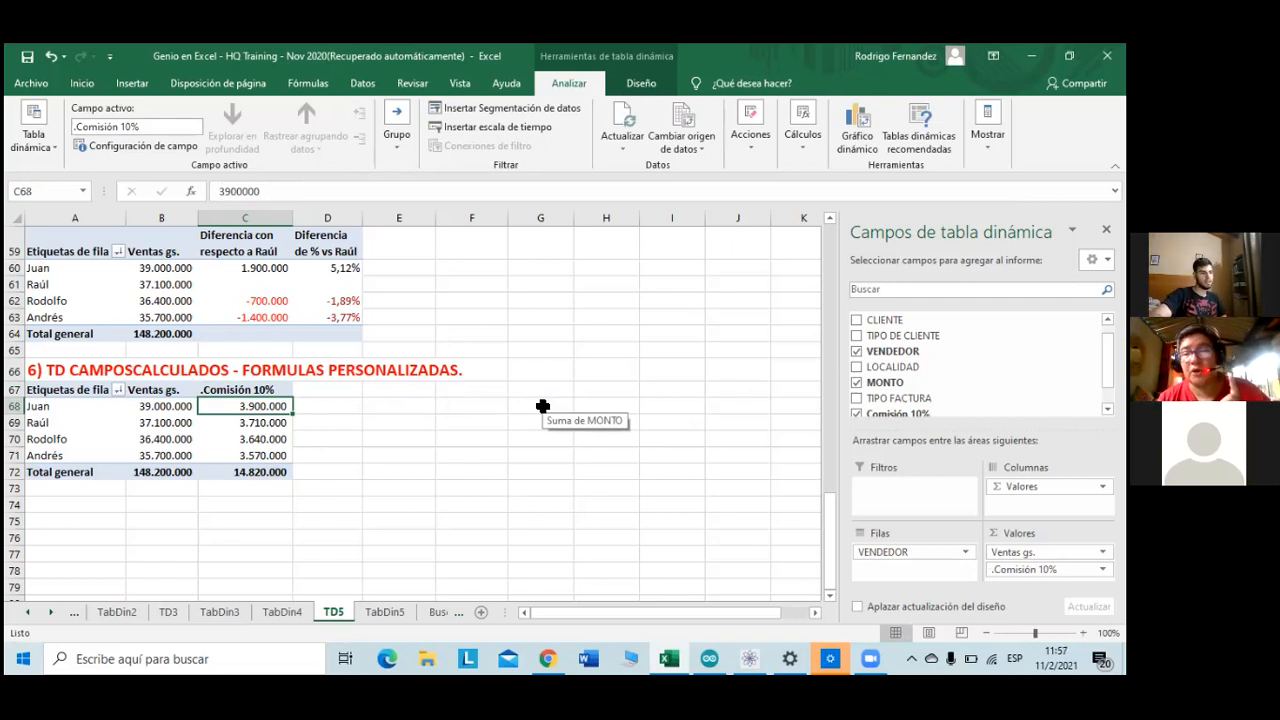
# - Remove the leading period from the C67 header and end it with a space and a closing parenthesis
pyautogui.press('Up')
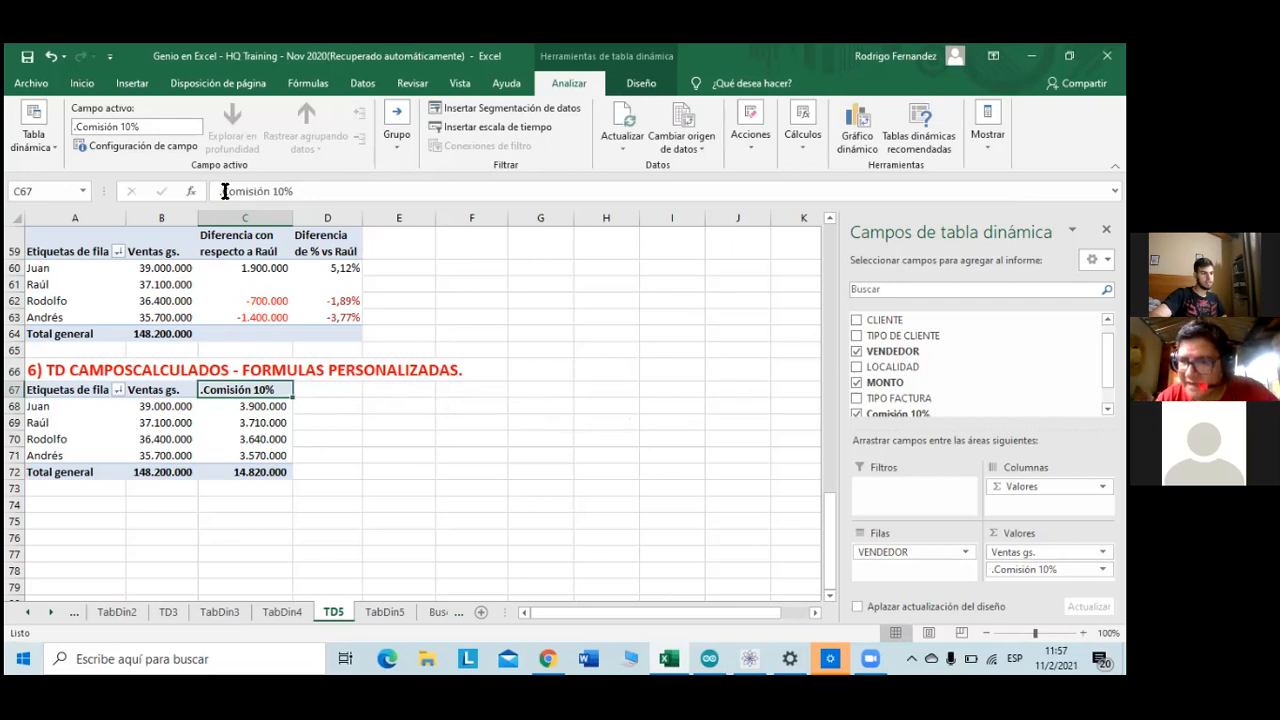
pyautogui.click(225, 191)
pyautogui.press('Delete')
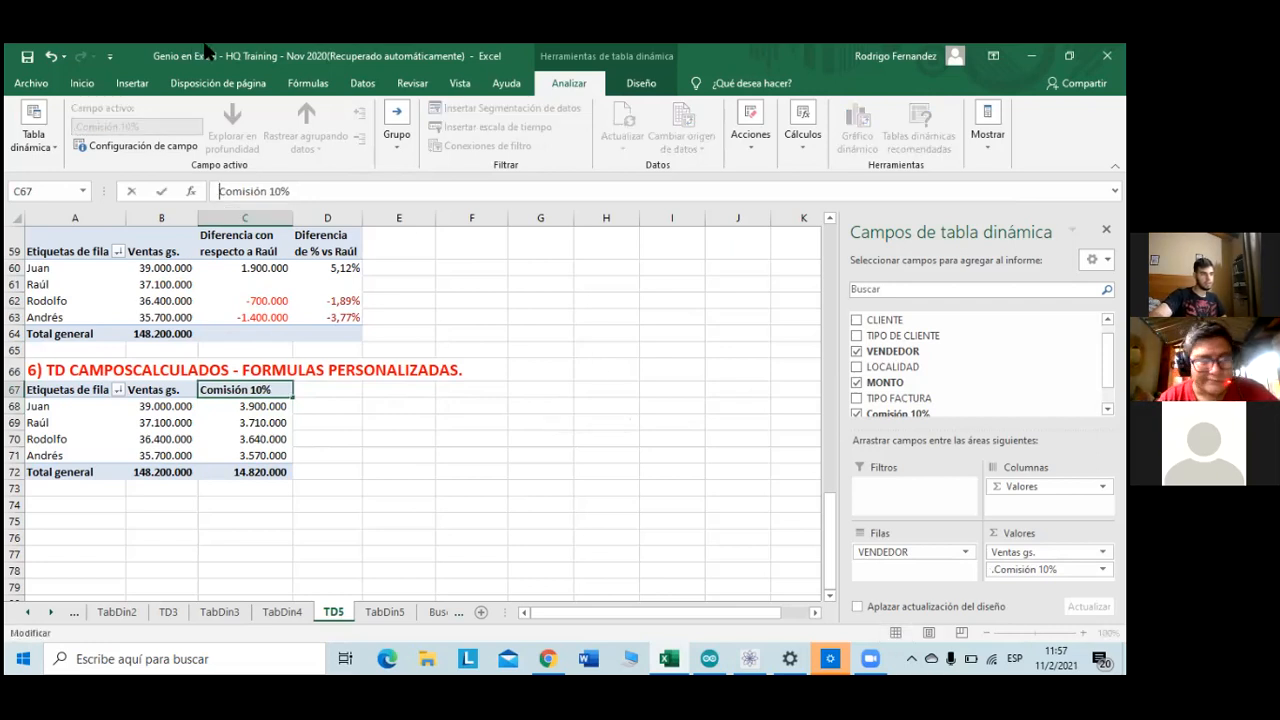
pyautogui.hotkey('ctrl', 'Right')
pyautogui.press('End')
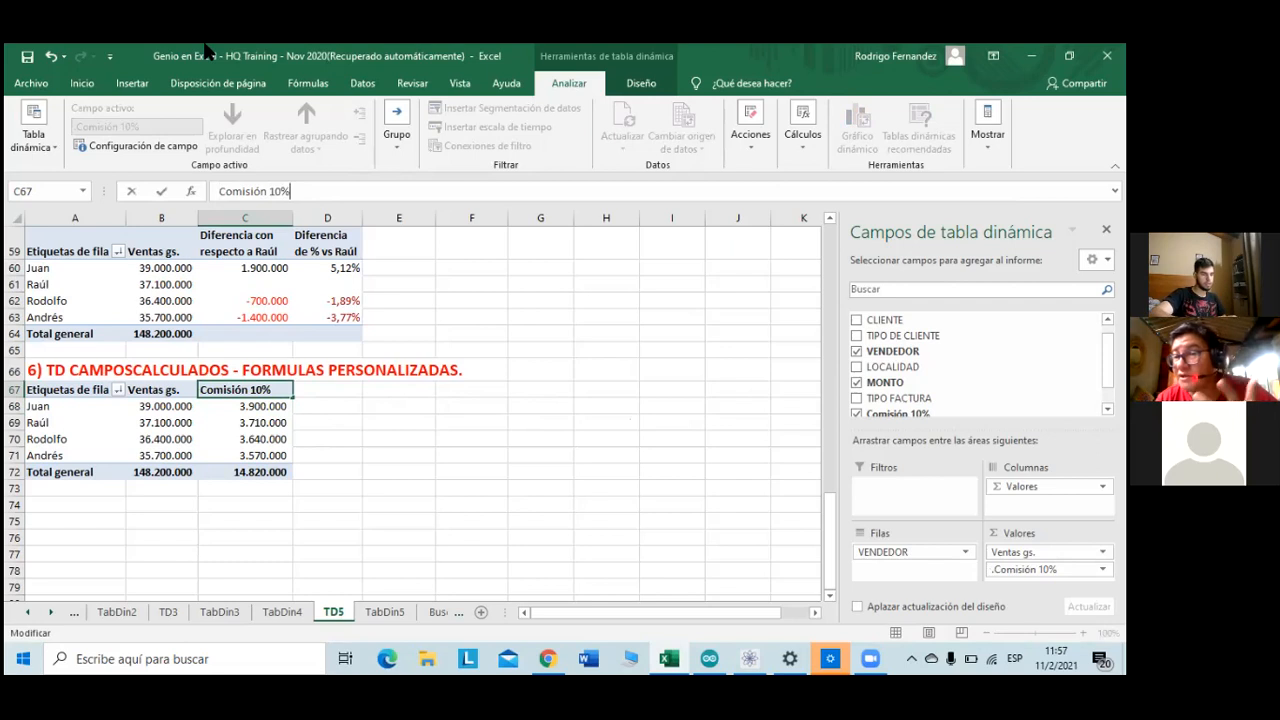
pyautogui.write(')')
pyautogui.press('Return')
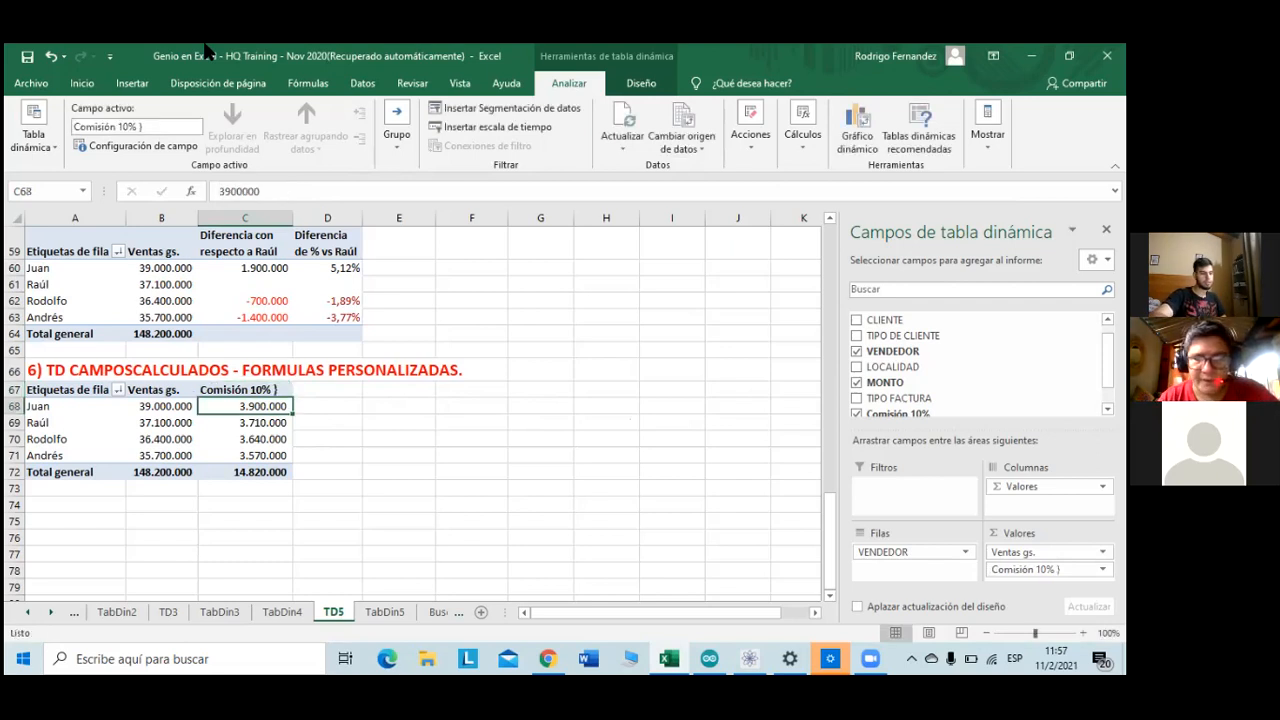
# - Delete the closing parenthesis from the C67 header so it reads "Comisión 10%" with a trailing space
pyautogui.click(311, 191)
pyautogui.press('BackSpace')
pyautogui.press('BackSpace')
pyautogui.press('Return')
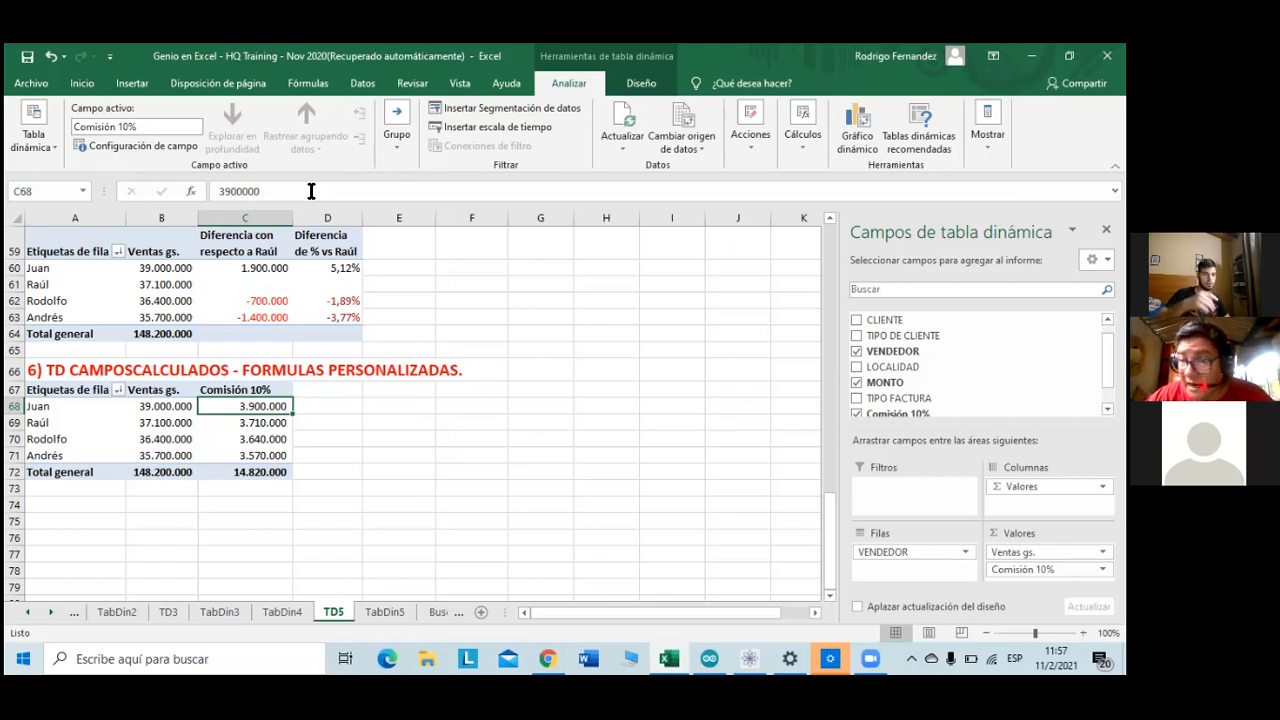
# - Start another calculated field for the sixth pivot table and name it "Venta con IVA"
pyautogui.click(809, 106)
pyautogui.click(826, 195)
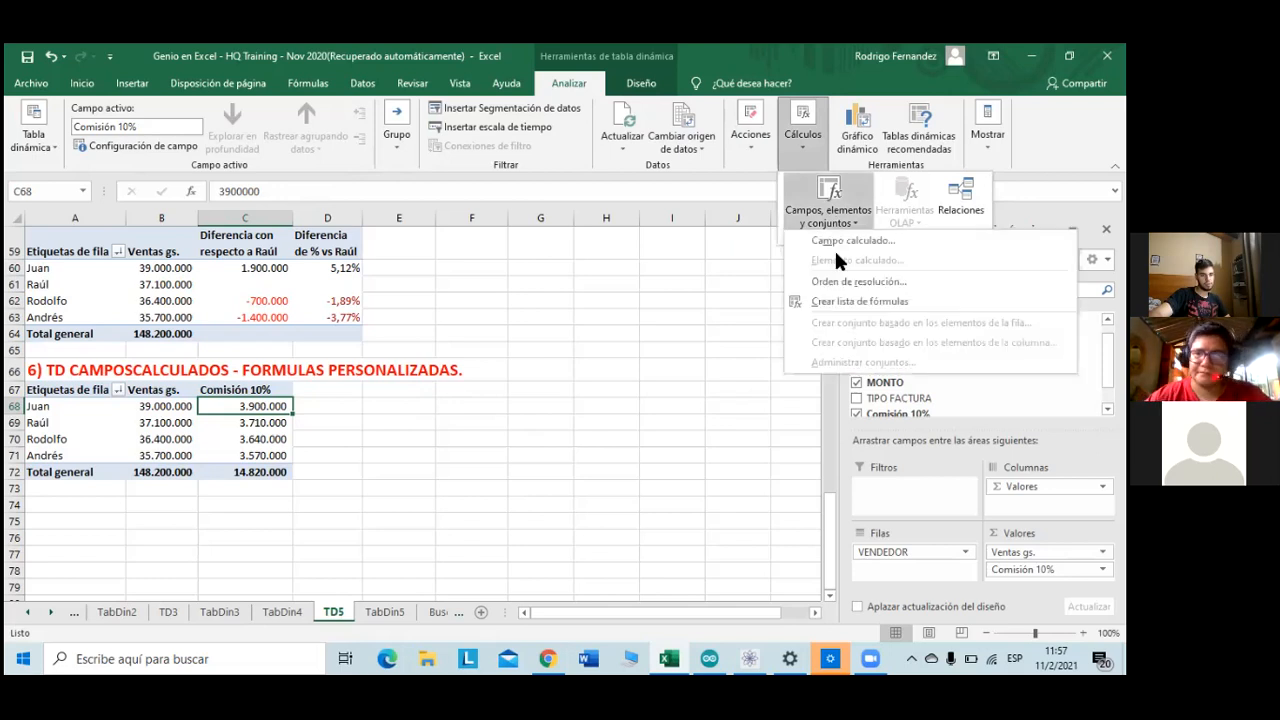
pyautogui.click(836, 242)
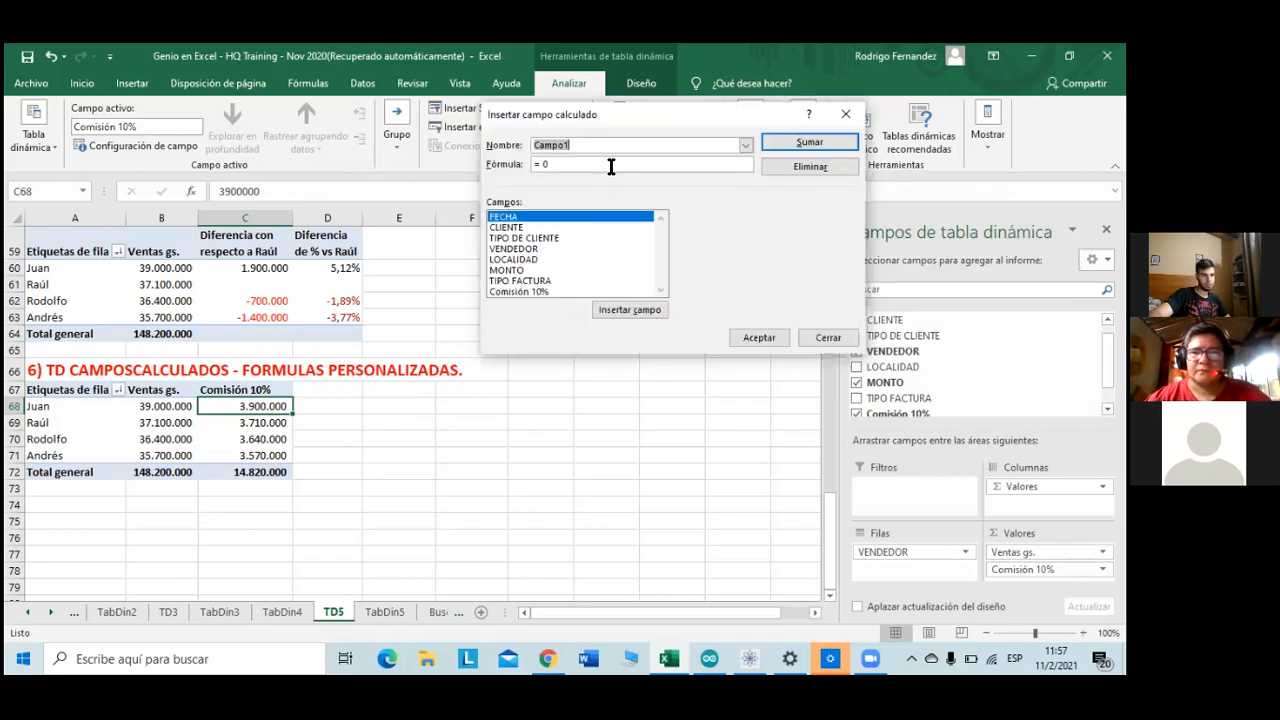
pyautogui.click(528, 166)
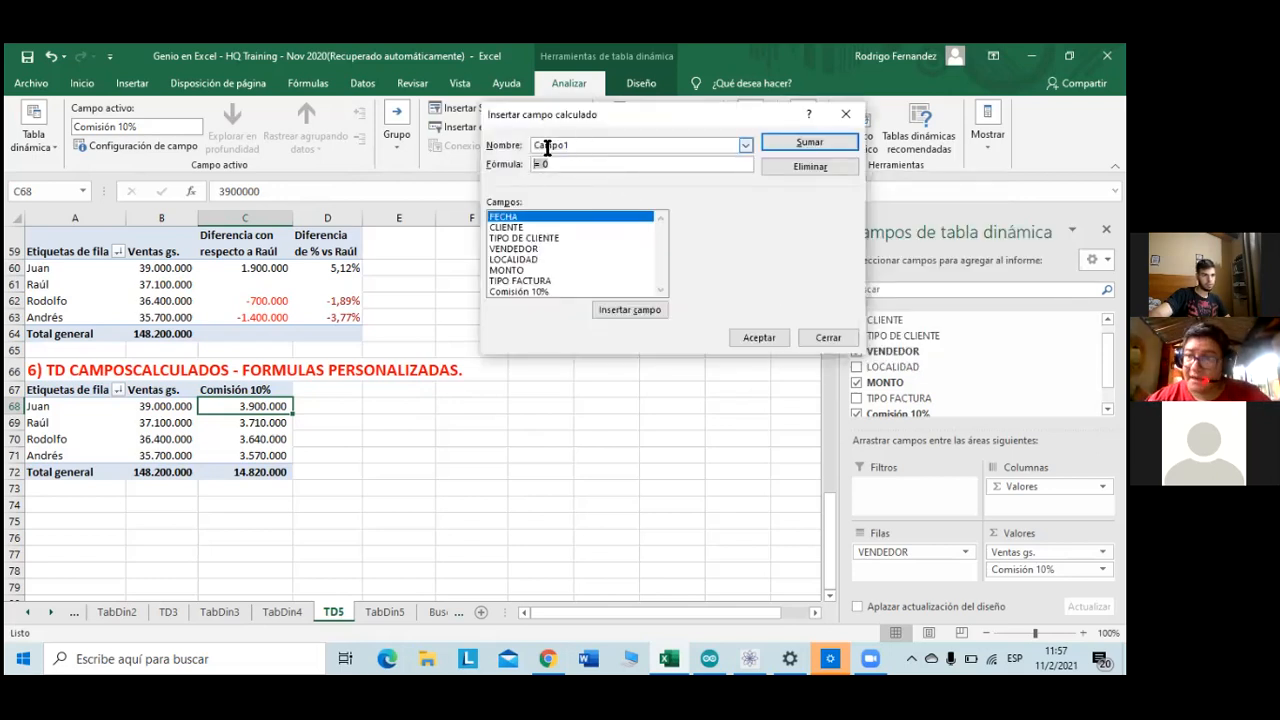
pyautogui.moveTo(543, 147); pyautogui.dragTo(521, 152)
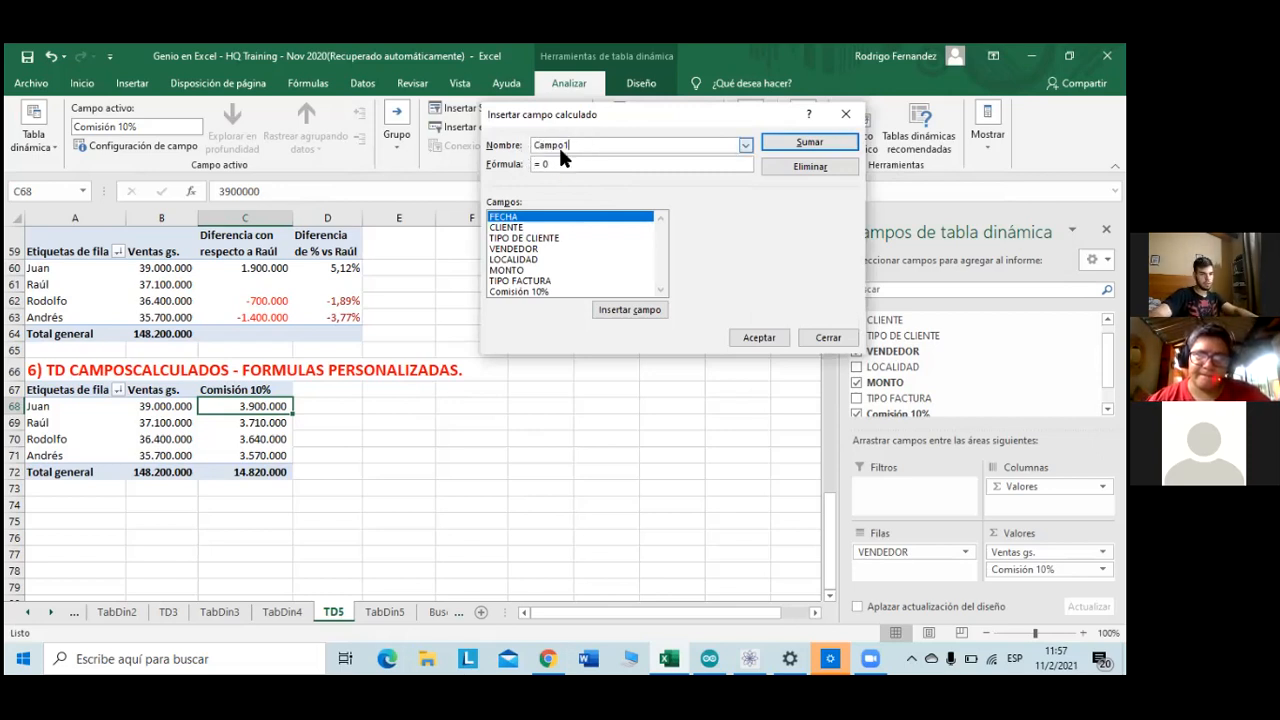
pyautogui.hotkey('shift', 'Home')
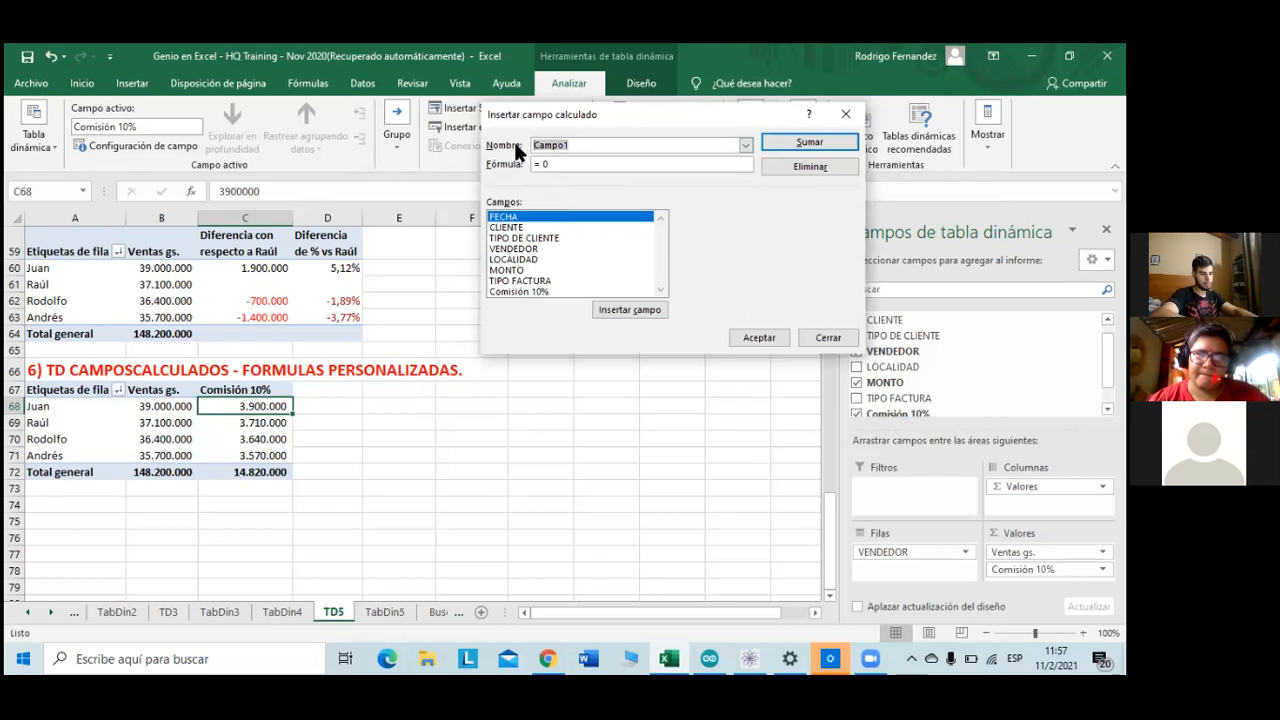
pyautogui.write('Venta co')
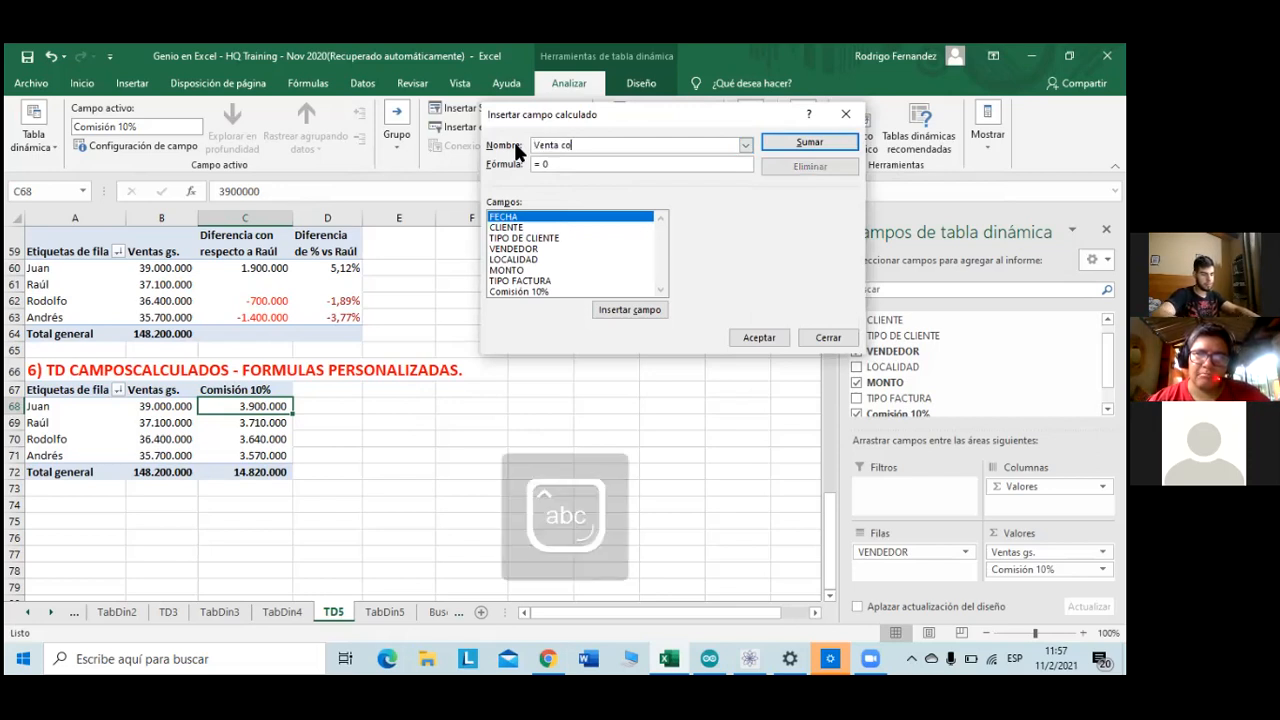
pyautogui.write('n Iva')
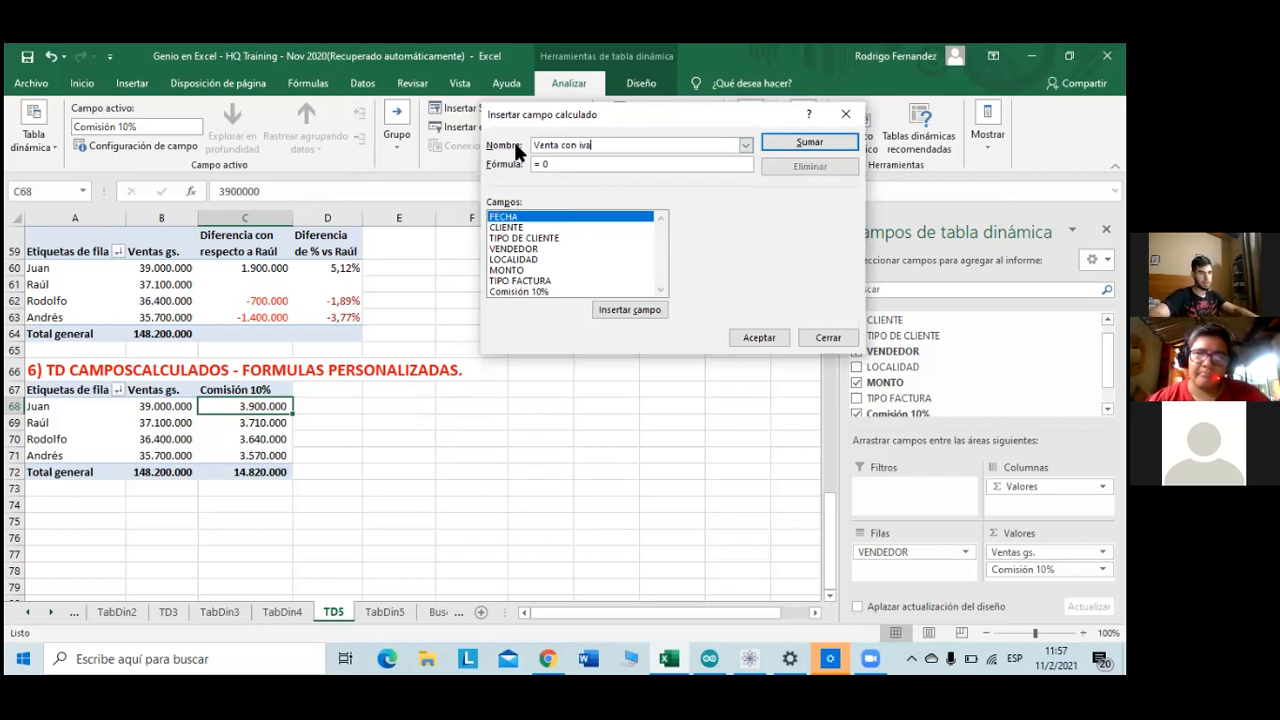
pyautogui.press('BackSpace')
pyautogui.press('BackSpace')
pyautogui.press('BackSpace')
pyautogui.press('capslock')
pyautogui.write('I')
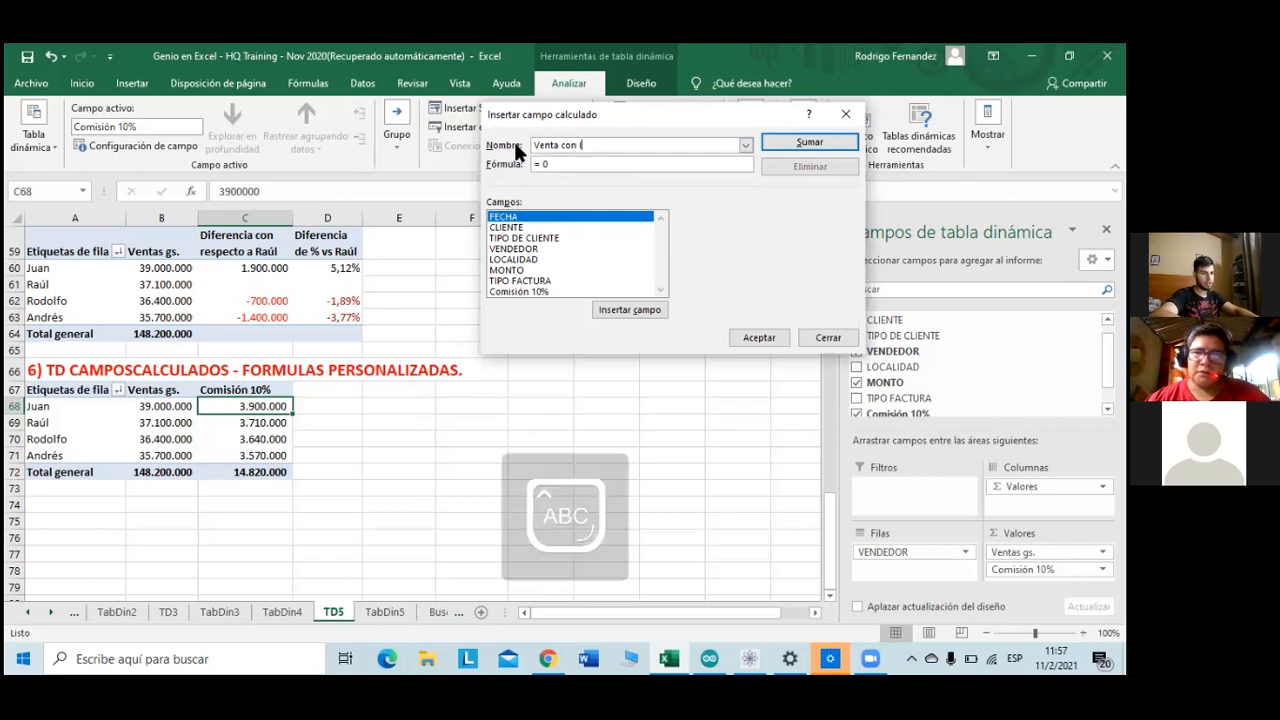
pyautogui.write('VA')
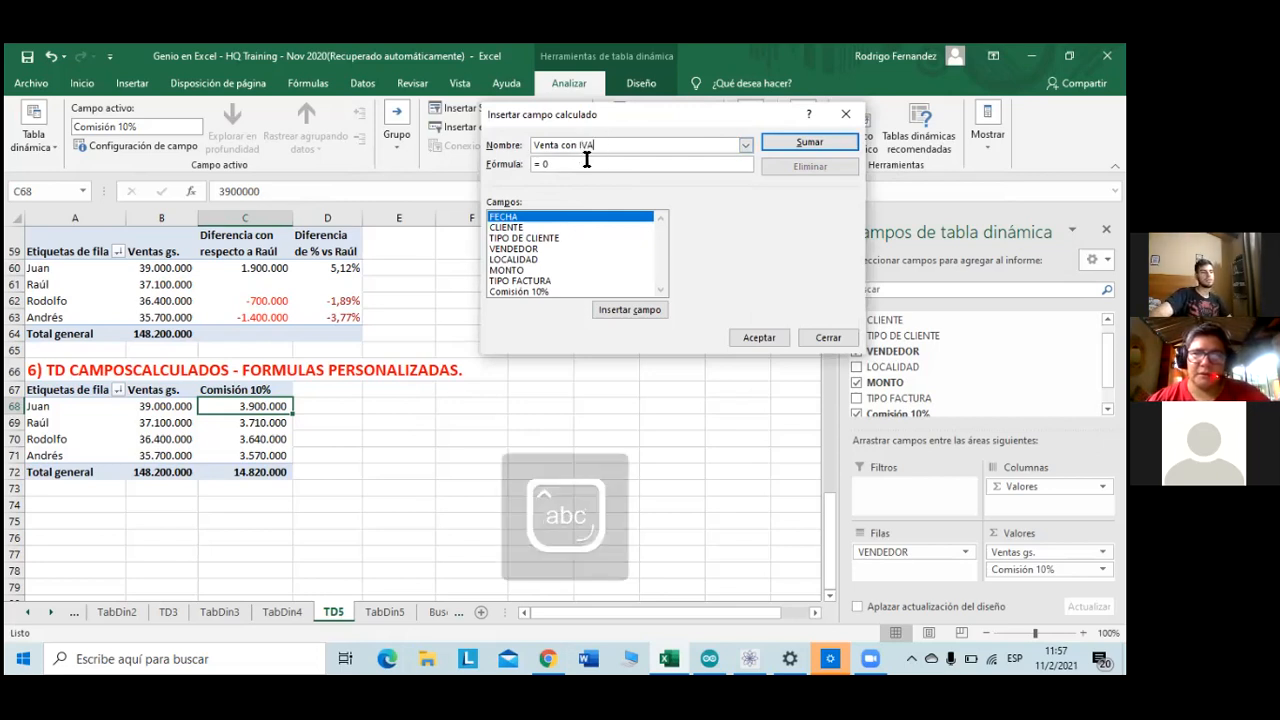
pyautogui.press('capslock')
# - Set the "Venta con IVA" formula to MONTO minus the 'Comisión 10%' field and add the calculated field
pyautogui.press('Tab')
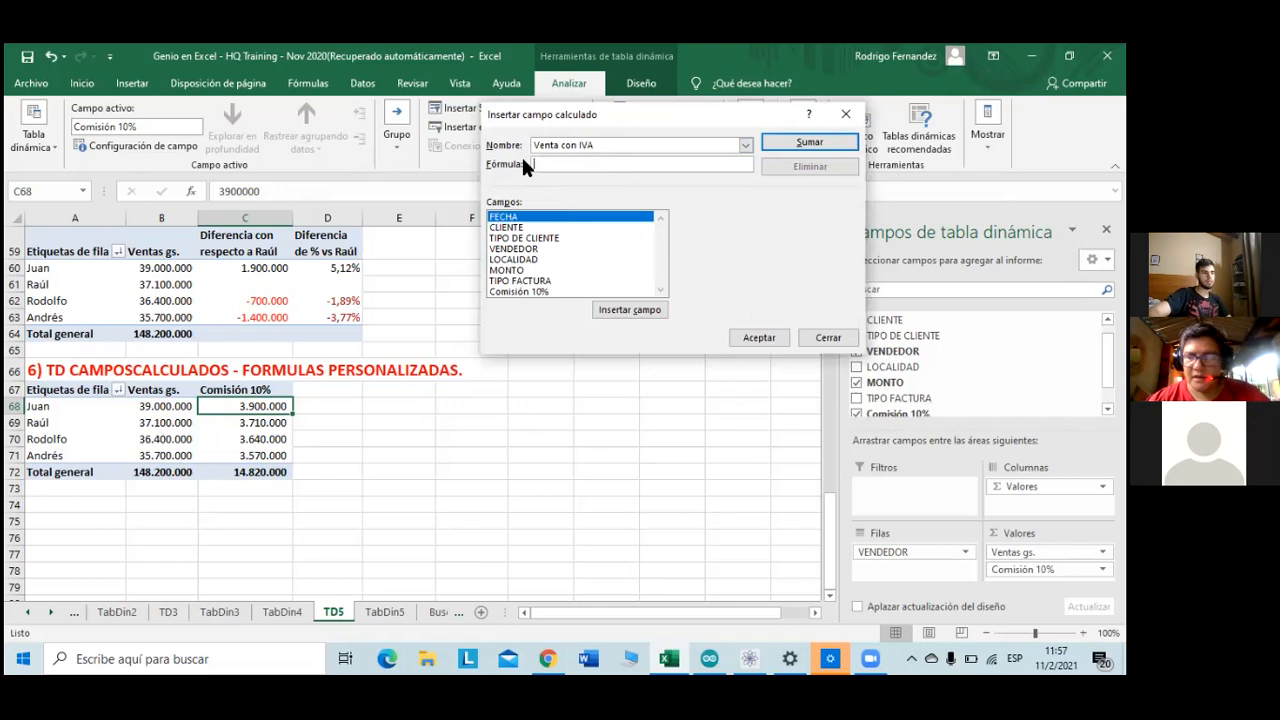
pyautogui.press('BackSpace')
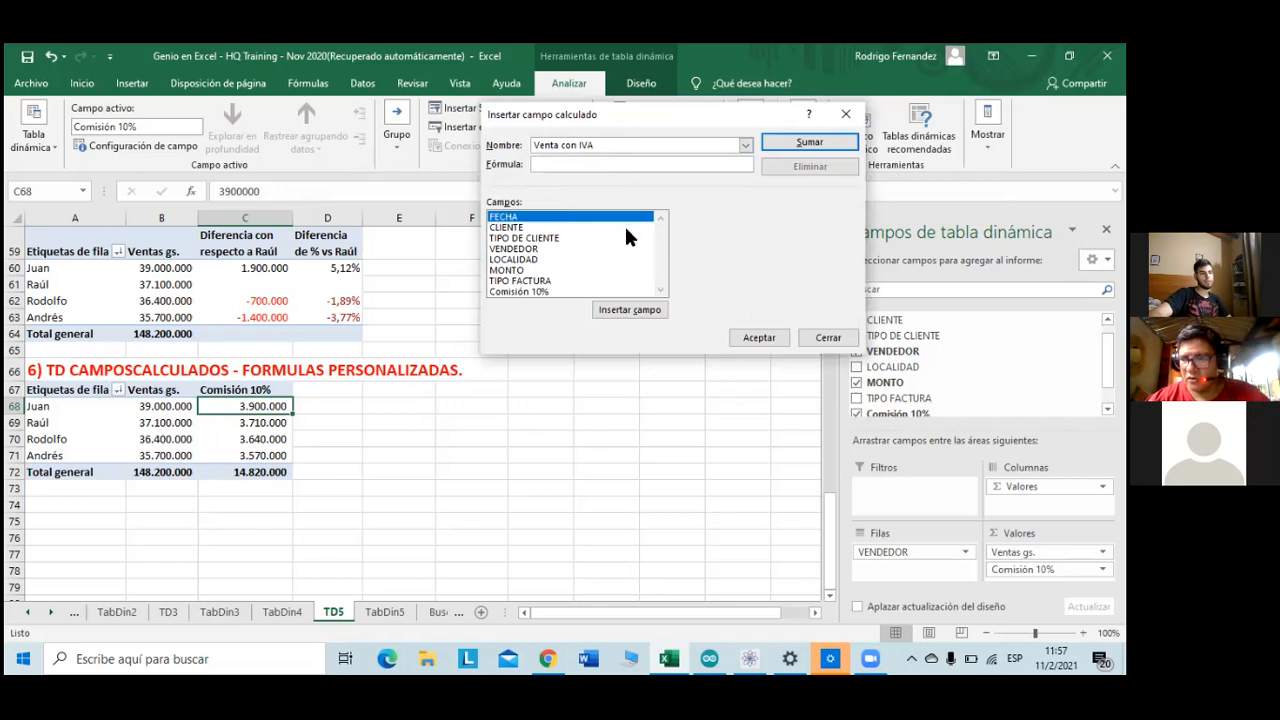
pyautogui.click(560, 291)
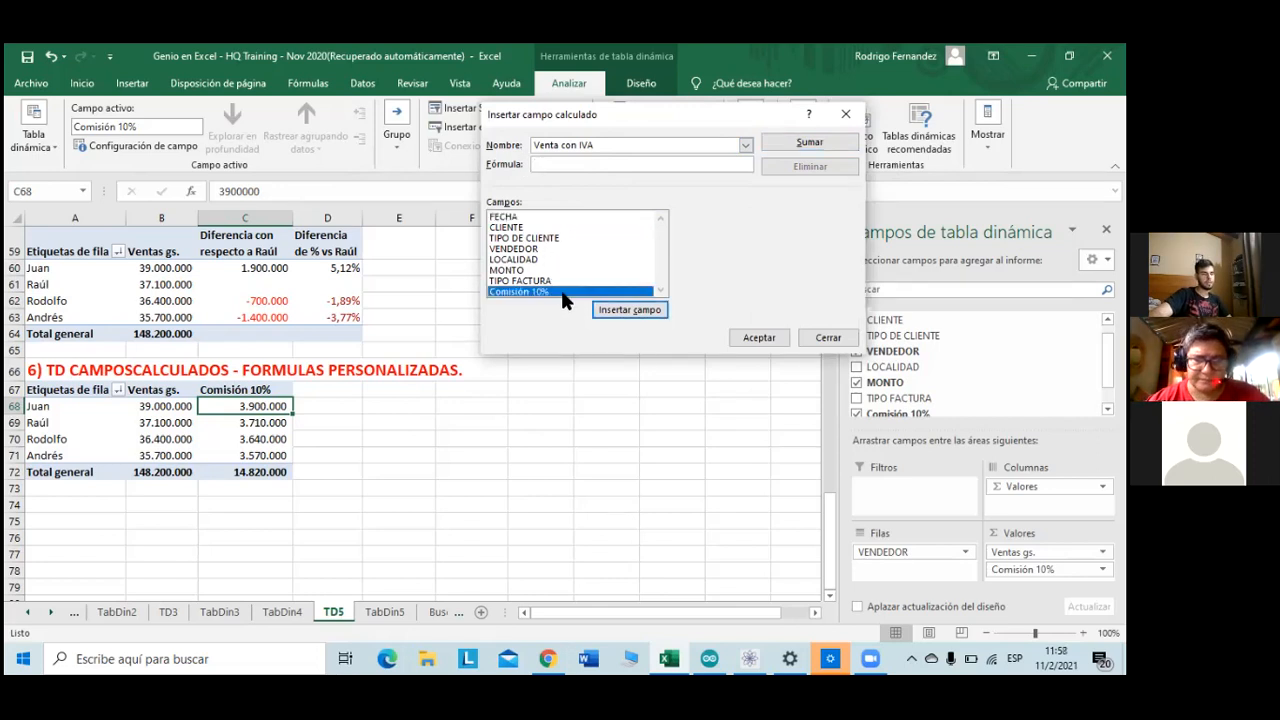
pyautogui.click(559, 270)
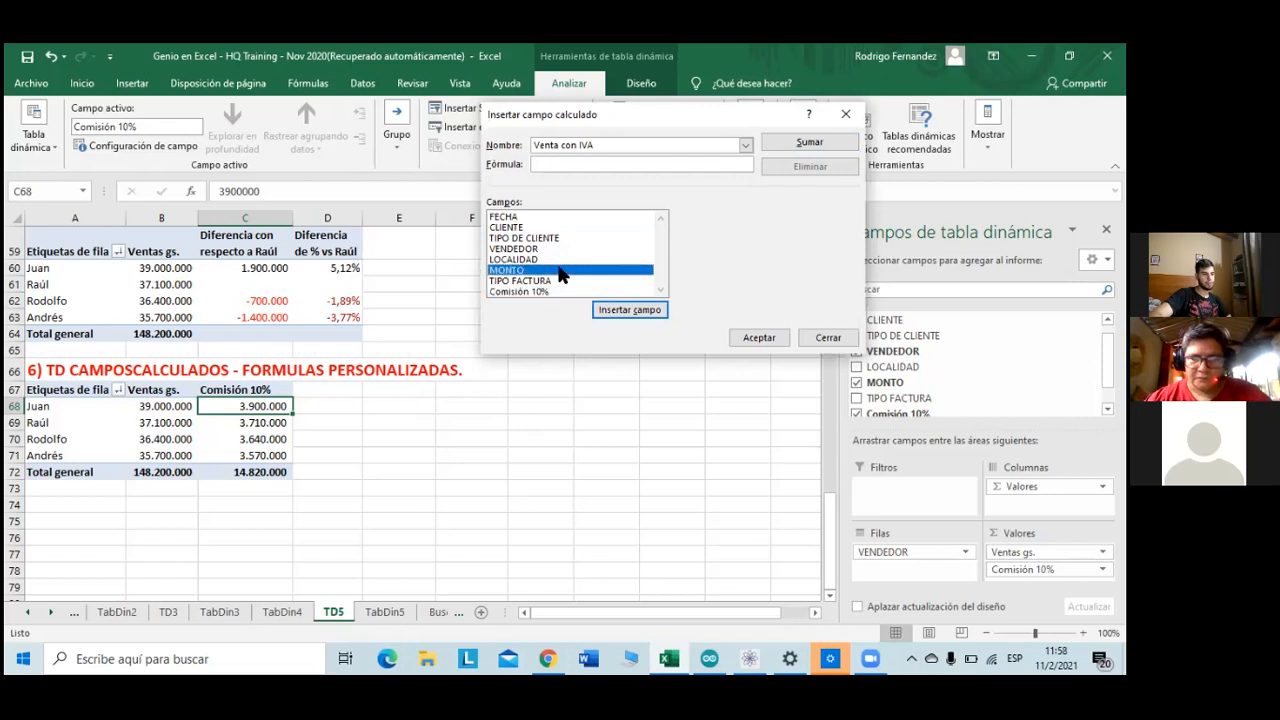
pyautogui.click(609, 310)
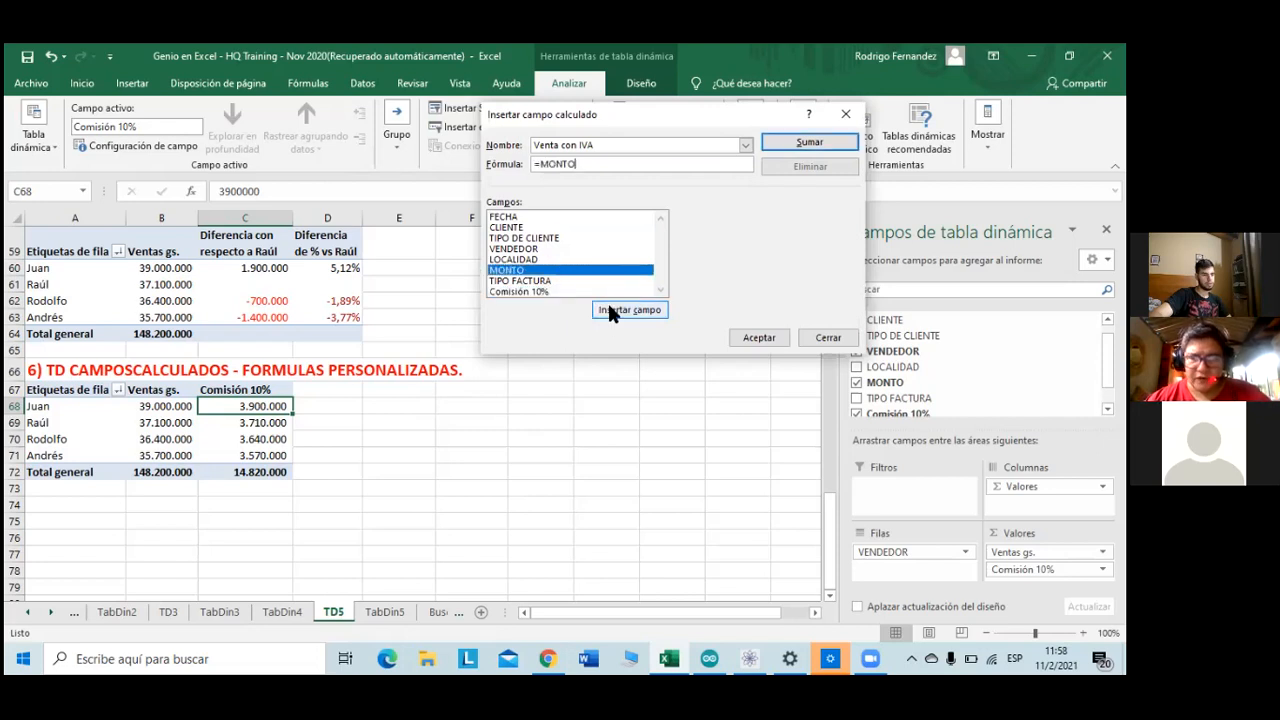
pyautogui.write('*')
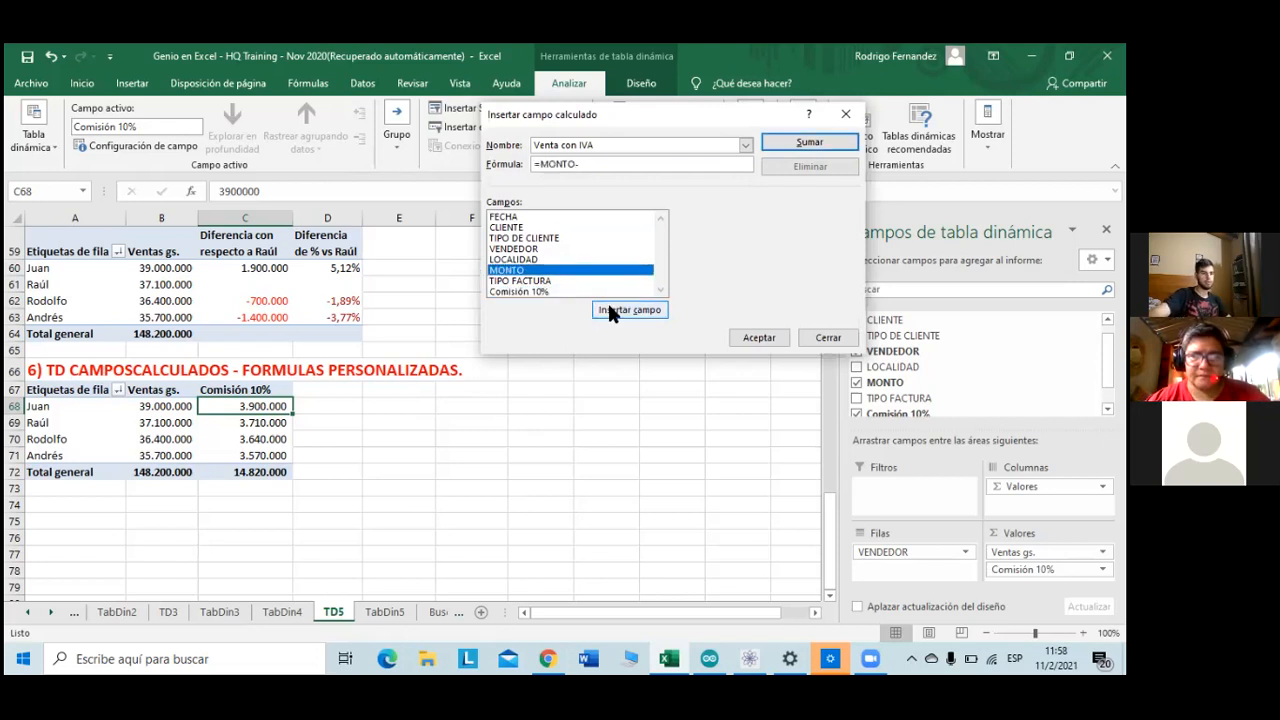
pyautogui.click(578, 290)
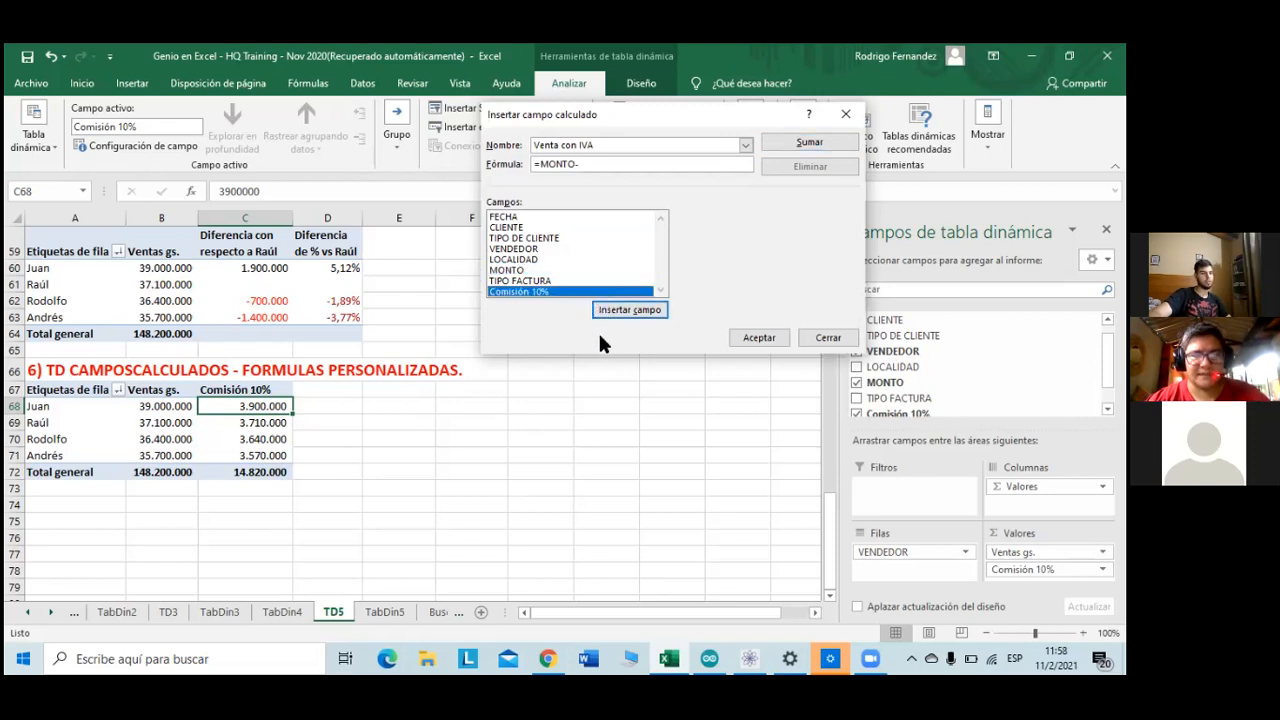
pyautogui.click(636, 308)
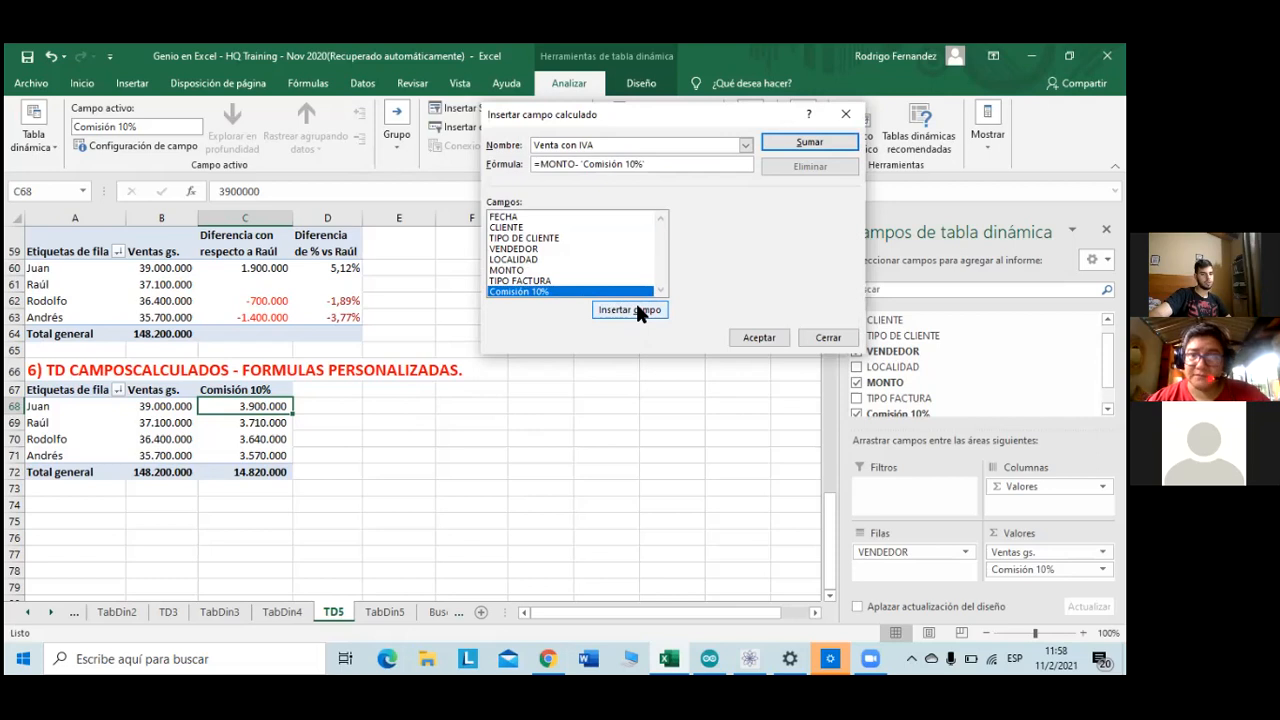
pyautogui.click(823, 141)
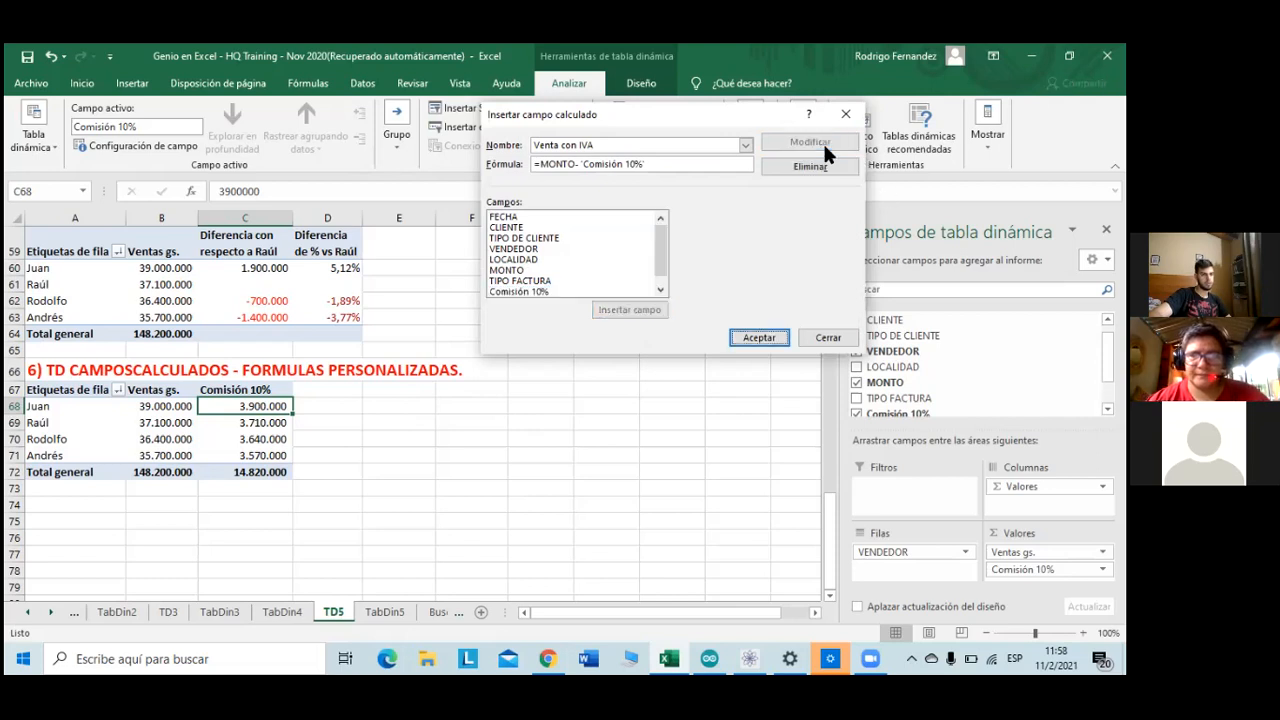
pyautogui.scroll(-1, 540, 290)
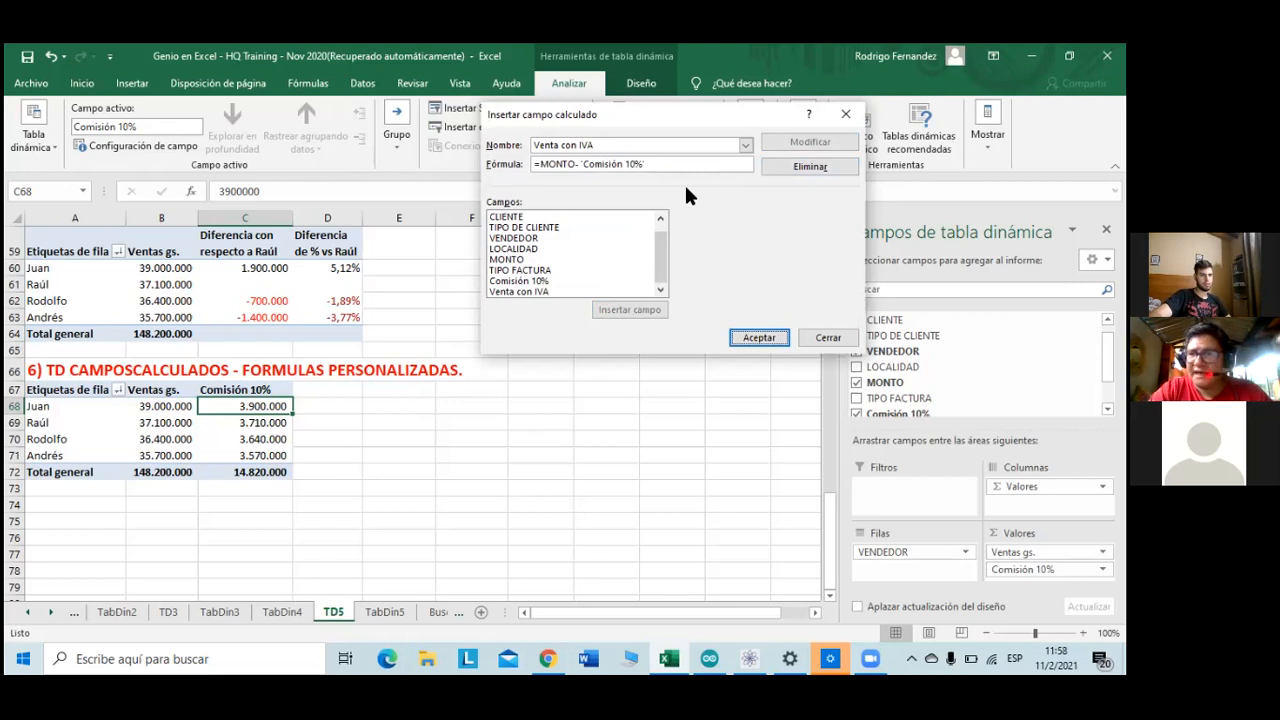
pyautogui.moveTo(645, 164); pyautogui.dragTo(537, 162)
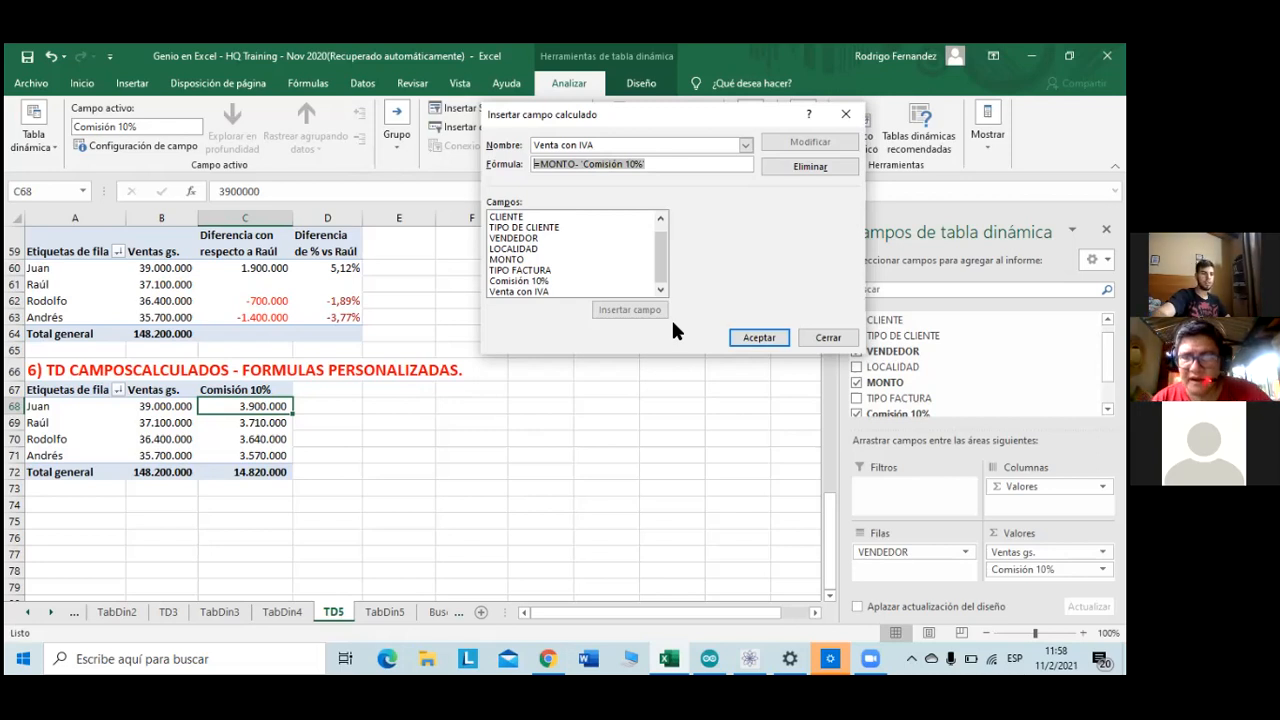
# - Replace the name with "IVA 10%" to start another calculated field
pyautogui.moveTo(577, 145); pyautogui.dragTo(494, 146)
pyautogui.press('BackSpace')
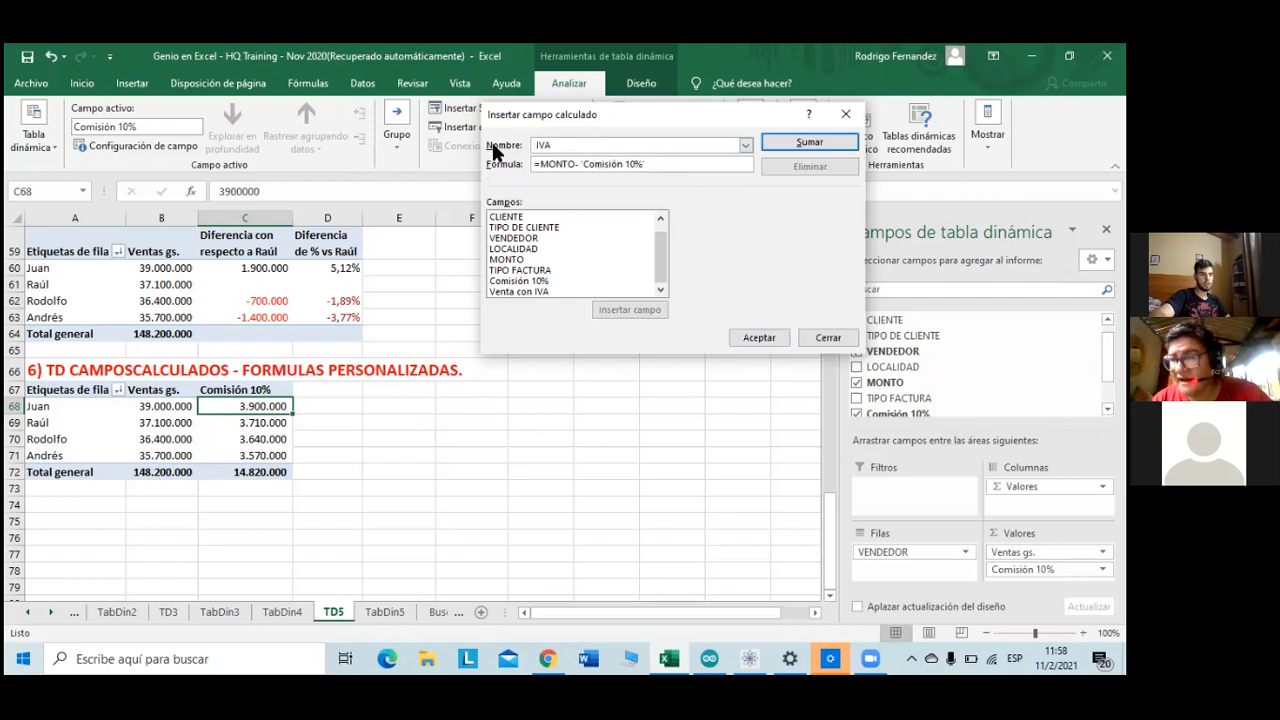
pyautogui.write('A')
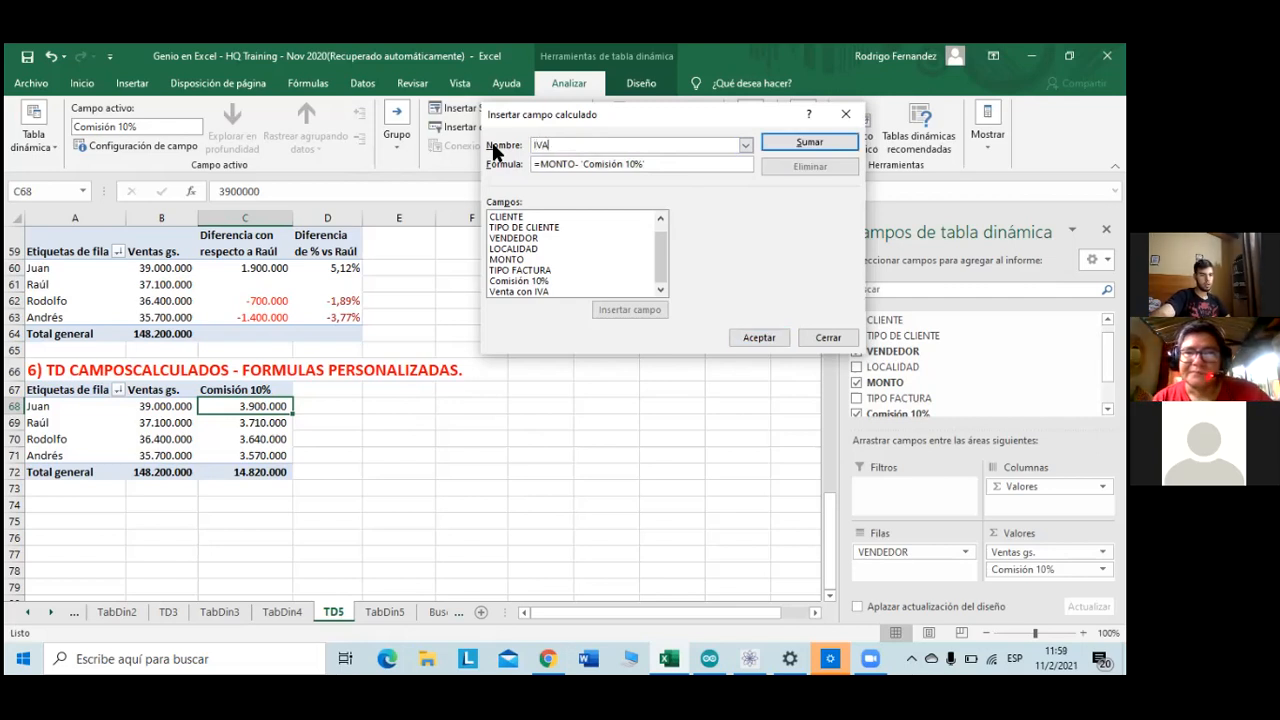
pyautogui.write(' 10%')
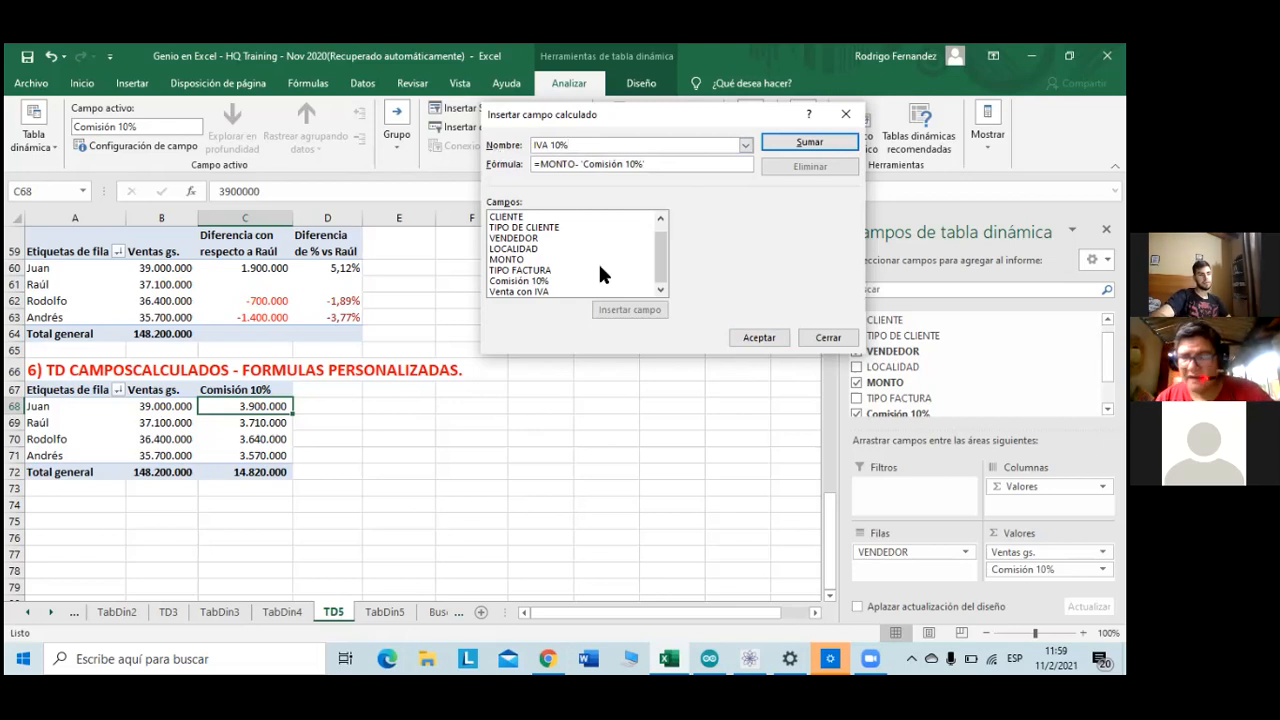
pyautogui.scroll(1, 598, 272)
pyautogui.scroll(-1, 598, 272)
pyautogui.scroll(1, 598, 272)
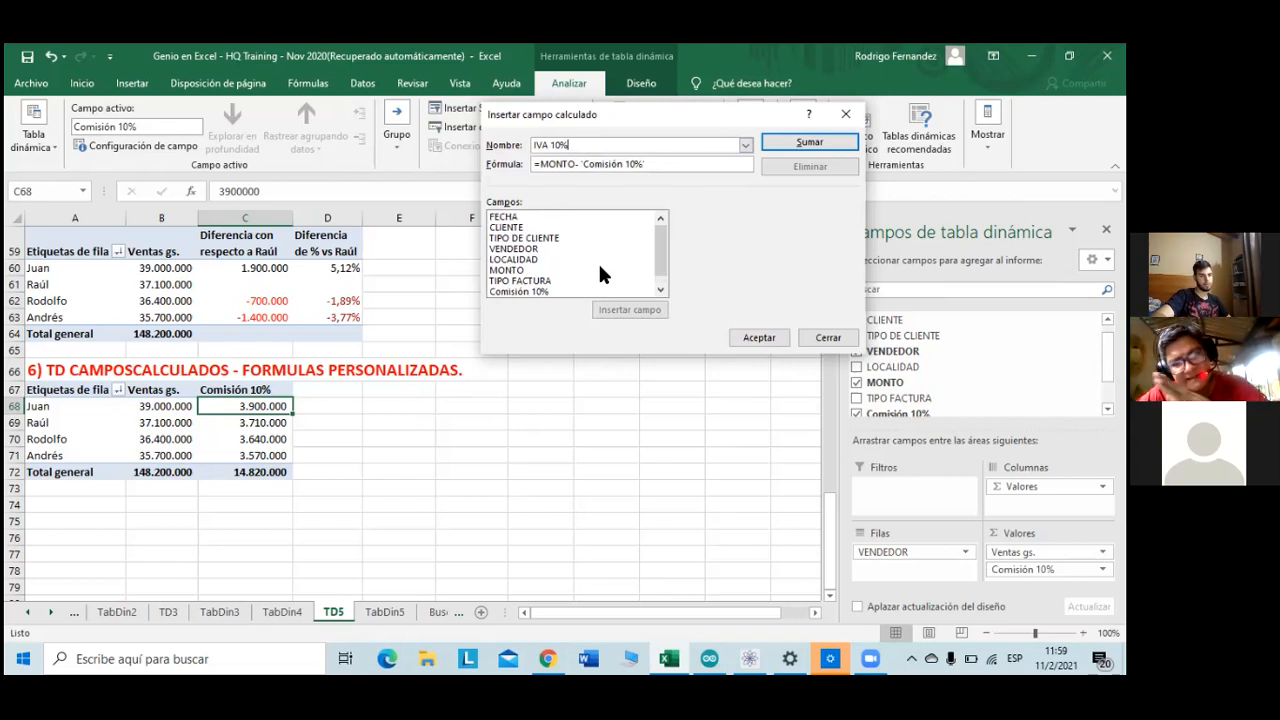
# - Set the "IVA 10%" formula to ='Venta con IVA'/11 and add the calculated field
pyautogui.press('Tab')
pyautogui.press('BackSpace')
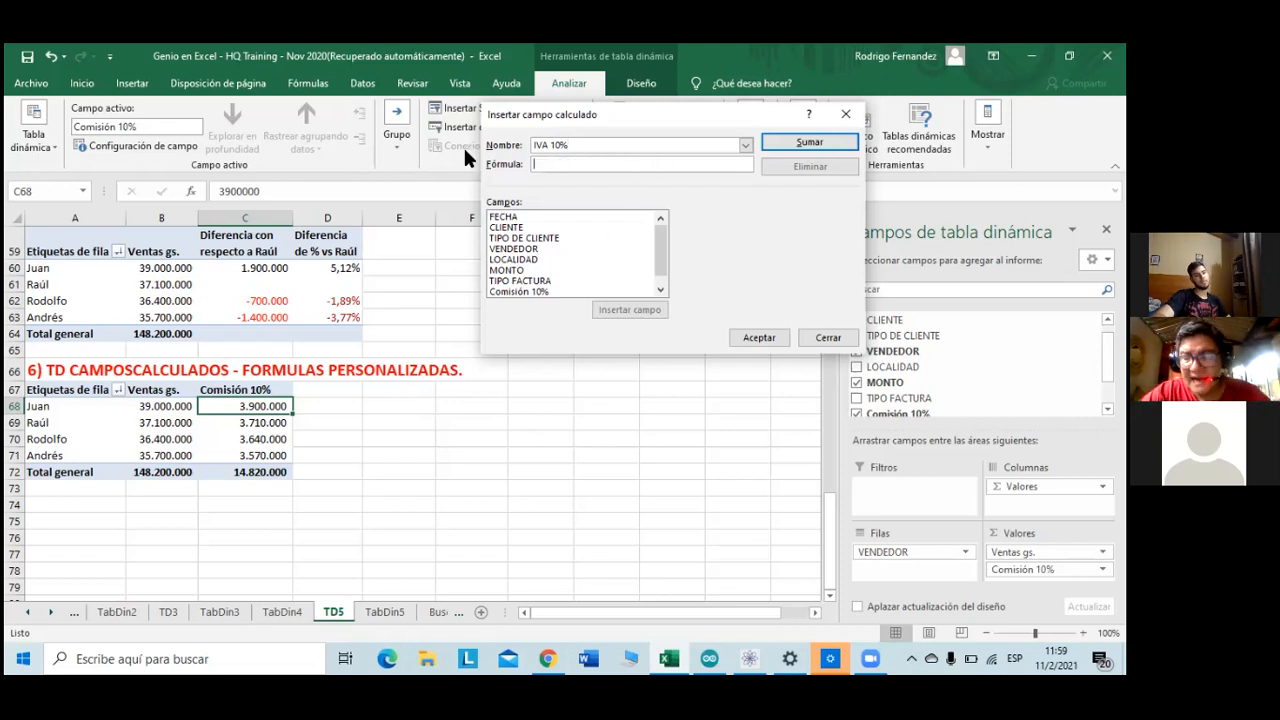
pyautogui.scroll(-1, 547, 255)
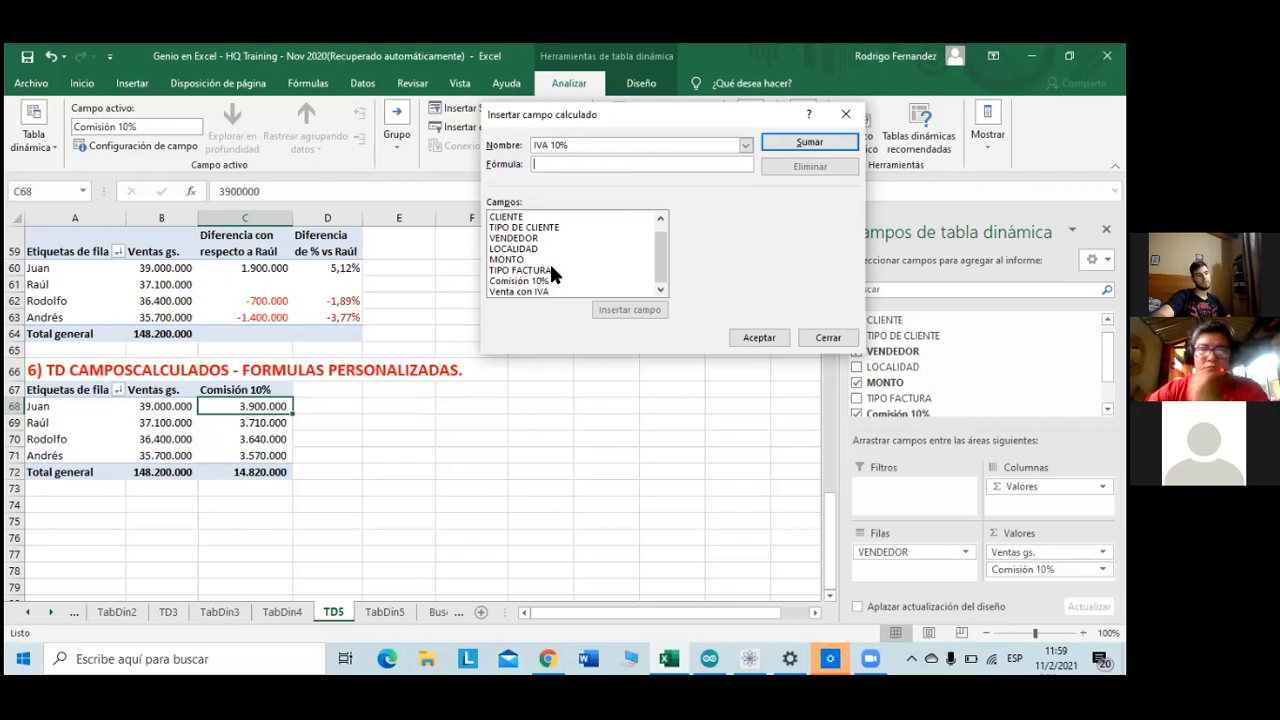
pyautogui.click(538, 291)
pyautogui.click(613, 311)
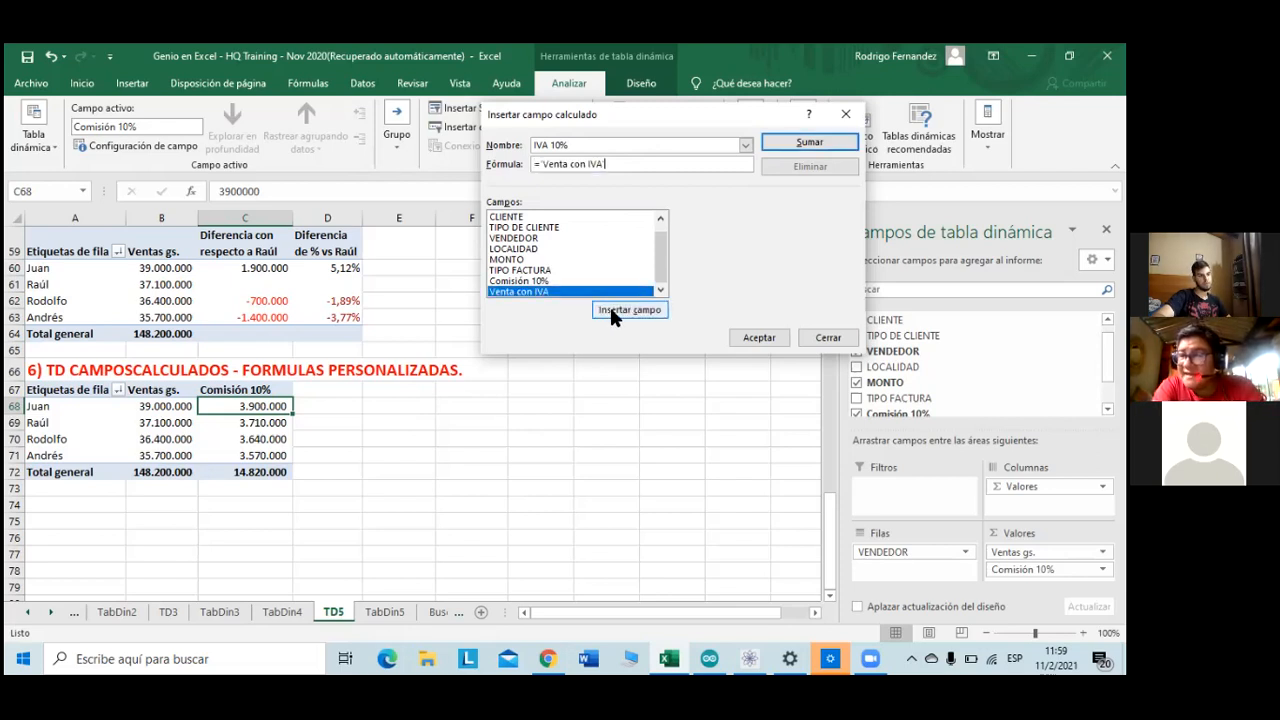
pyautogui.write('/')
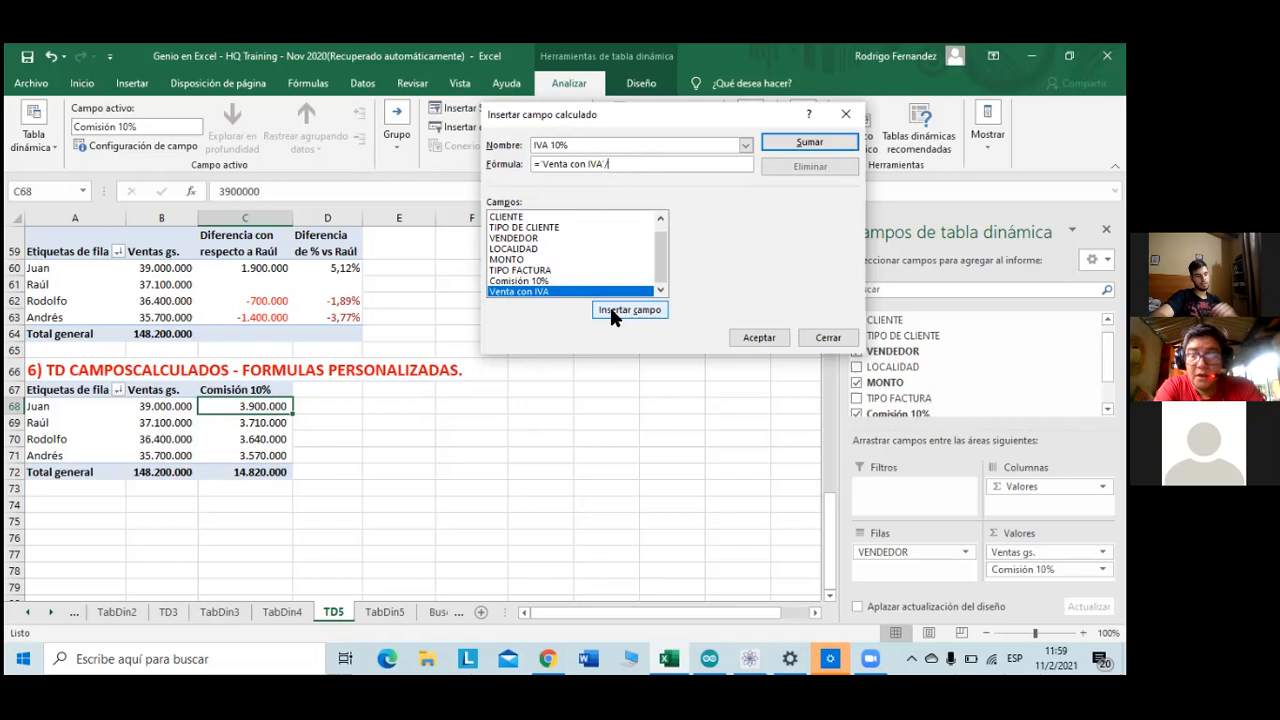
pyautogui.write('11')
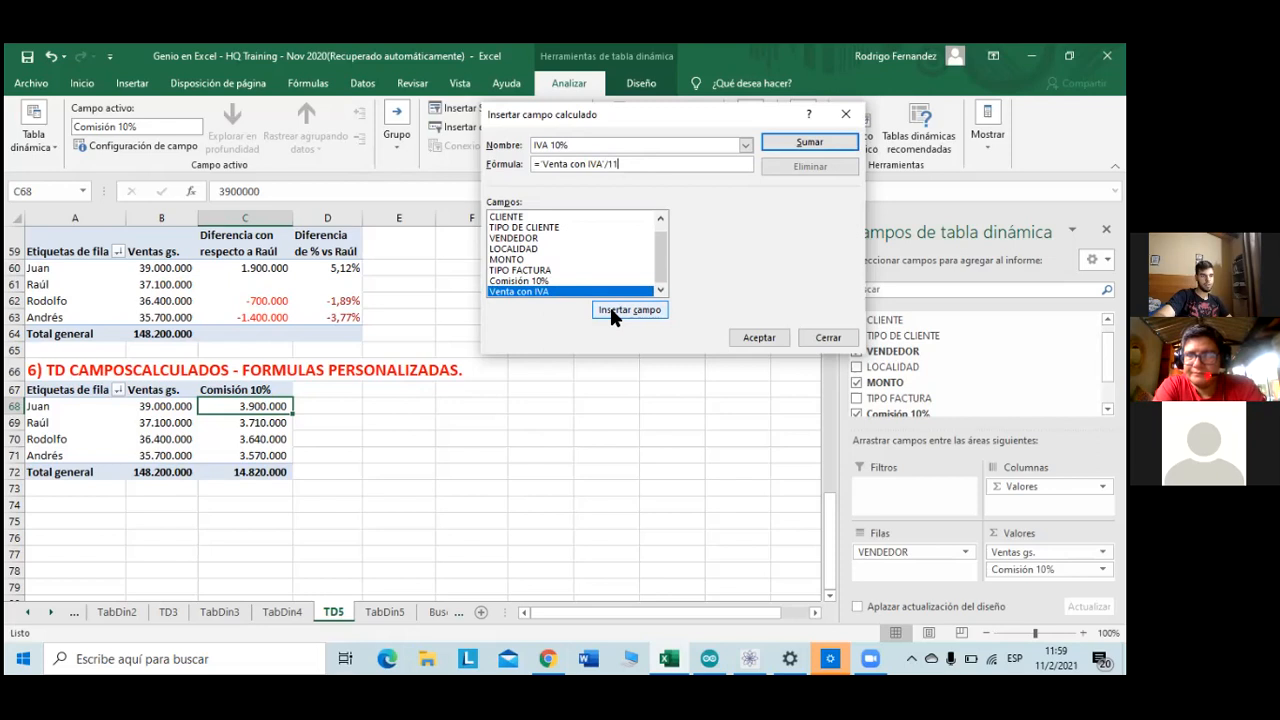
pyautogui.click(803, 141)
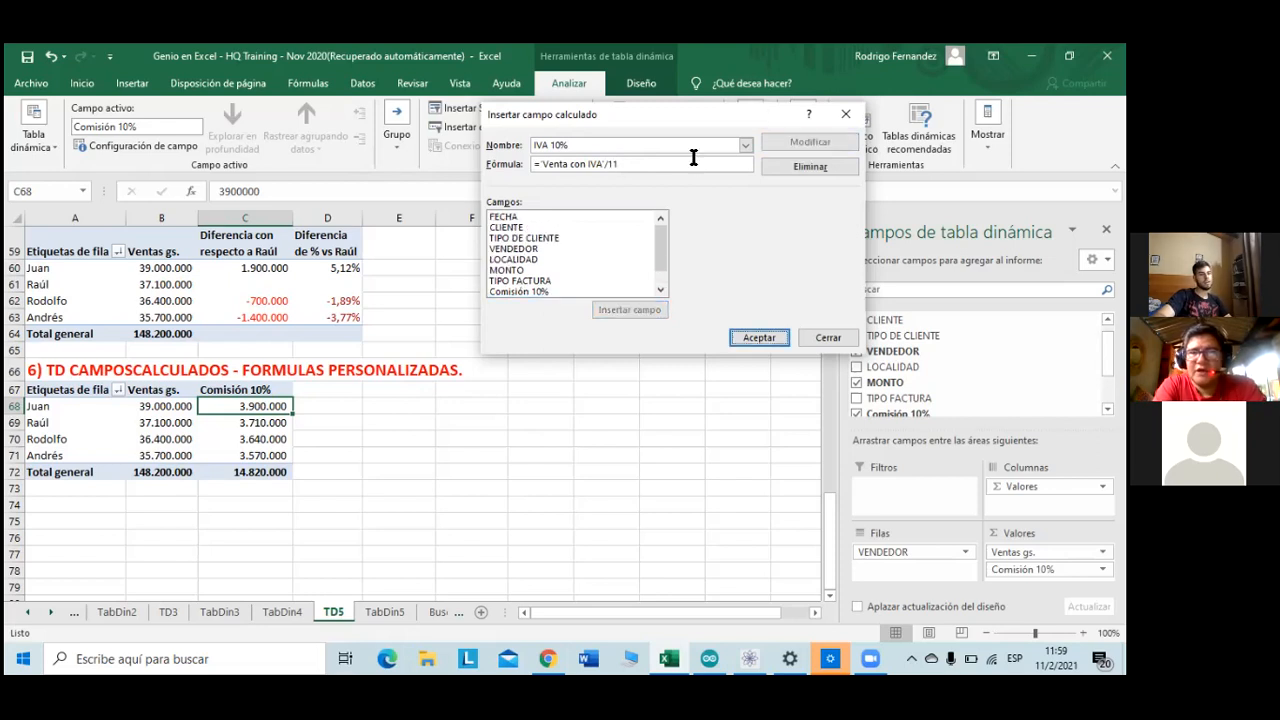
# - Replace the name with "Venta sin IVA" to start a third new calculated field
pyautogui.click(599, 141)
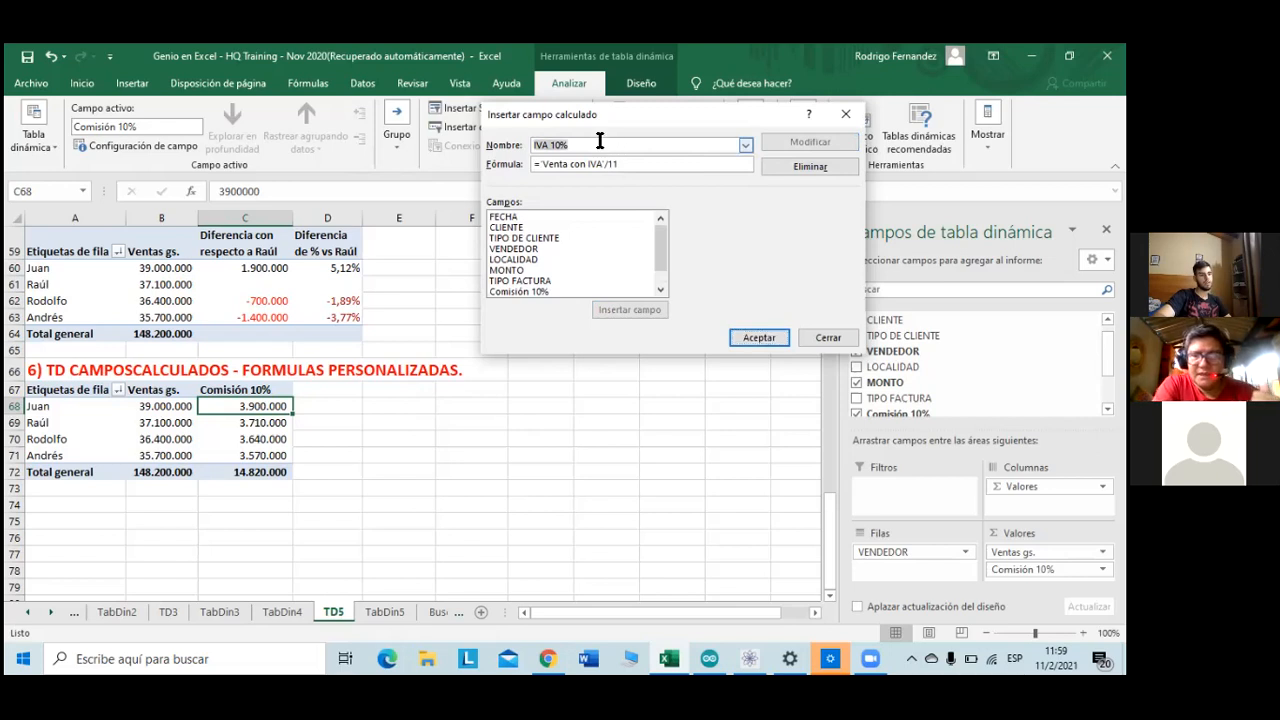
pyautogui.click(580, 147)
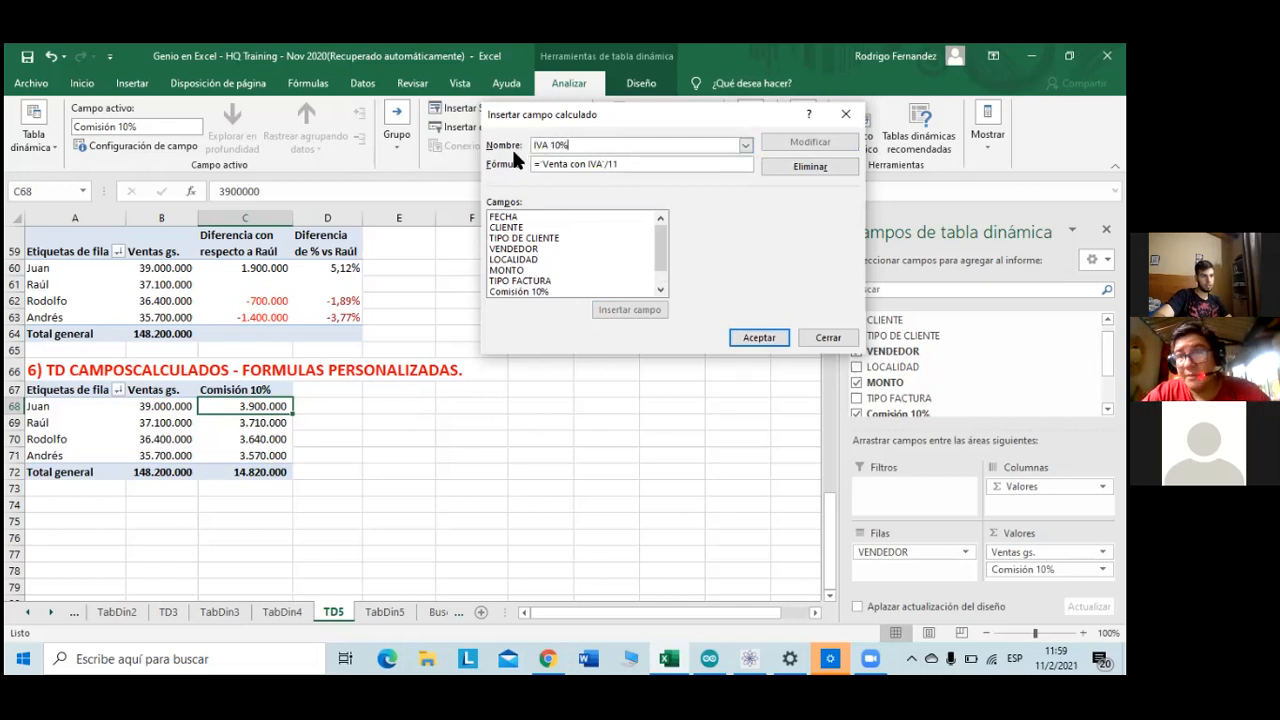
pyautogui.write('Ven')
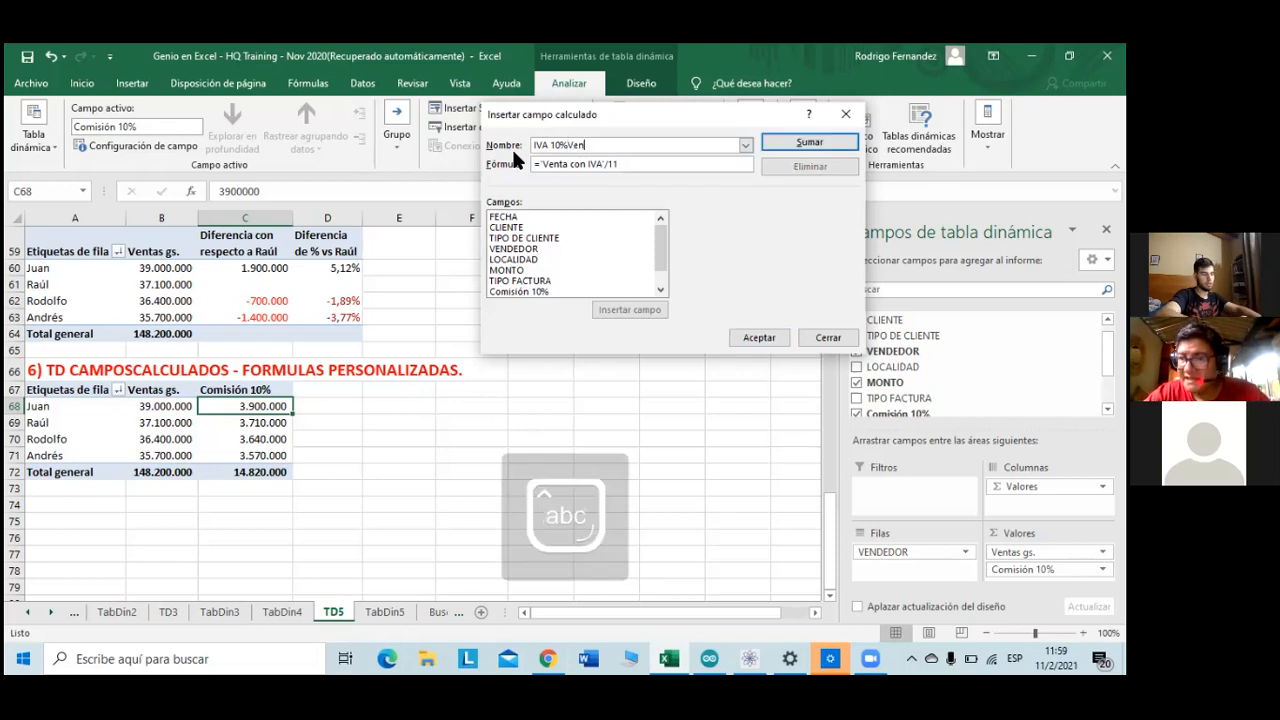
pyautogui.write('ta Gra')
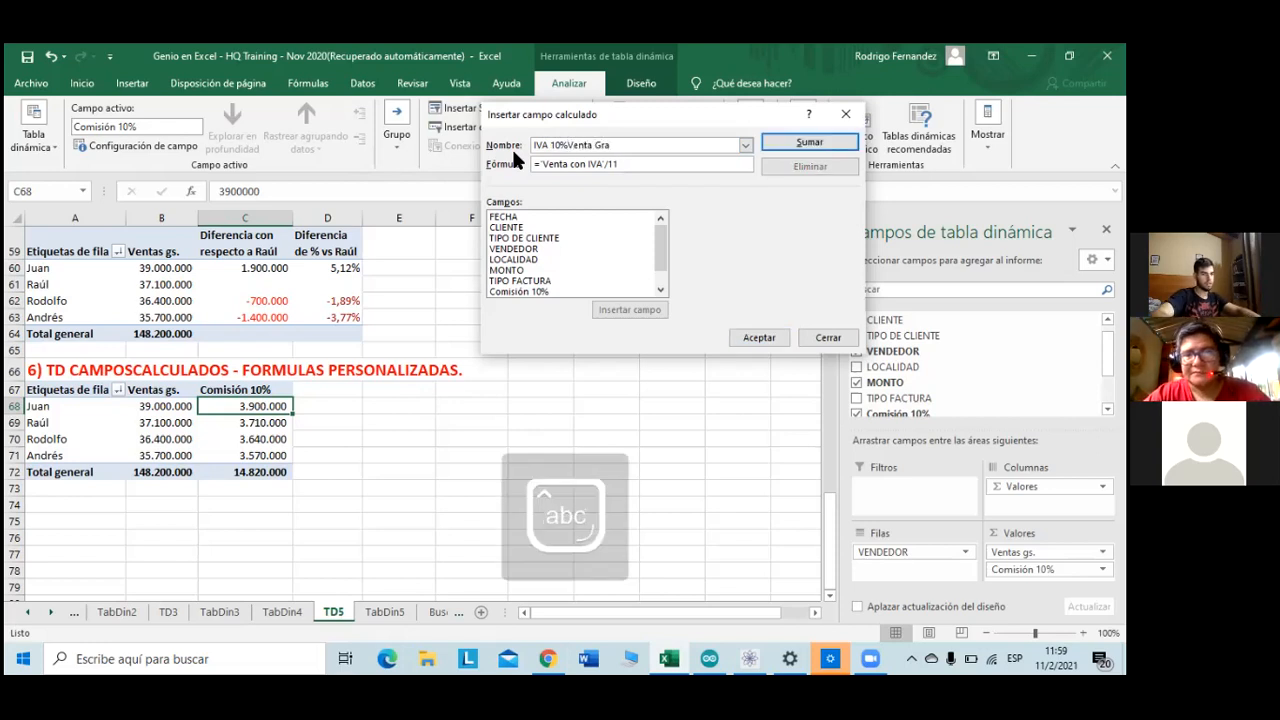
pyautogui.press('capslock')
pyautogui.press('BackSpace')
pyautogui.press('BackSpace')
pyautogui.press('BackSpace')
pyautogui.press('BackSpace')
pyautogui.press('BackSpace')
pyautogui.press('BackSpace')
pyautogui.press('BackSpace')
pyautogui.press('BackSpace')
pyautogui.press('BackSpace')
pyautogui.press('BackSpace')
pyautogui.press('BackSpace')
pyautogui.press('BackSpace')
pyautogui.press('BackSpace')
pyautogui.press('BackSpace')
pyautogui.press('BackSpace')
pyautogui.press('BackSpace')
pyautogui.press('capslock')
pyautogui.write('Venta si')
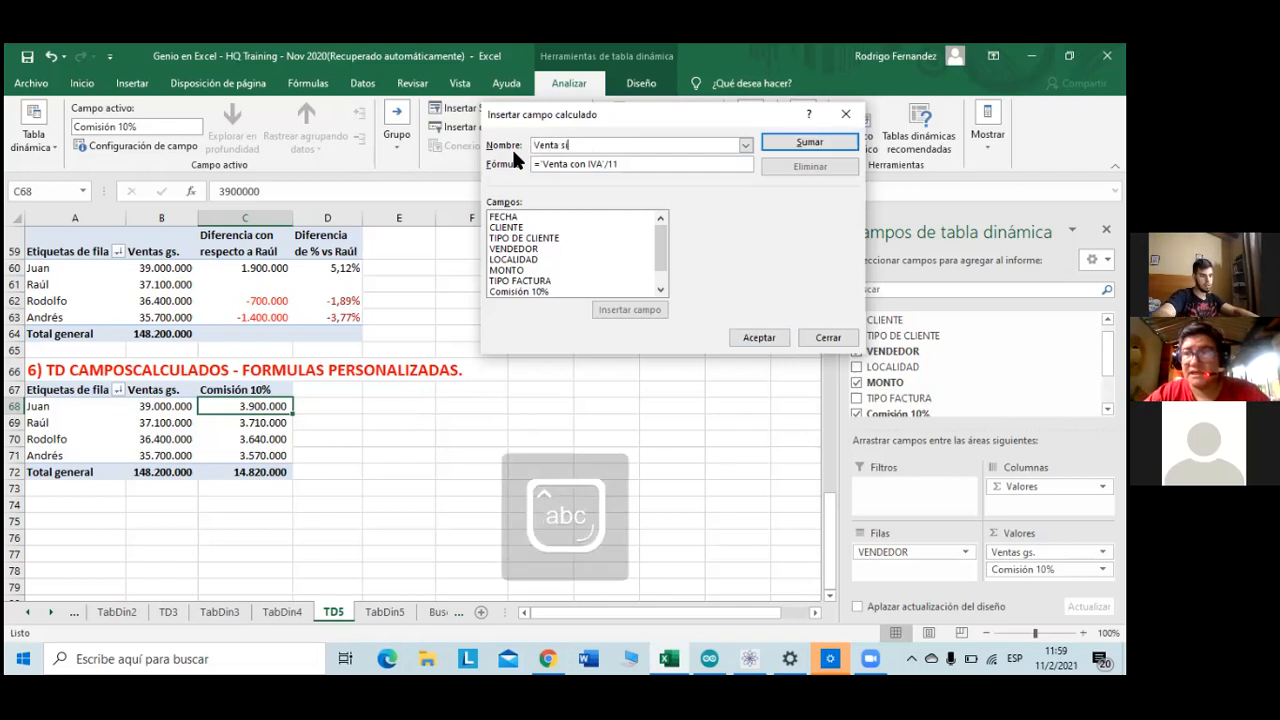
pyautogui.write('n')
pyautogui.press('capslock')
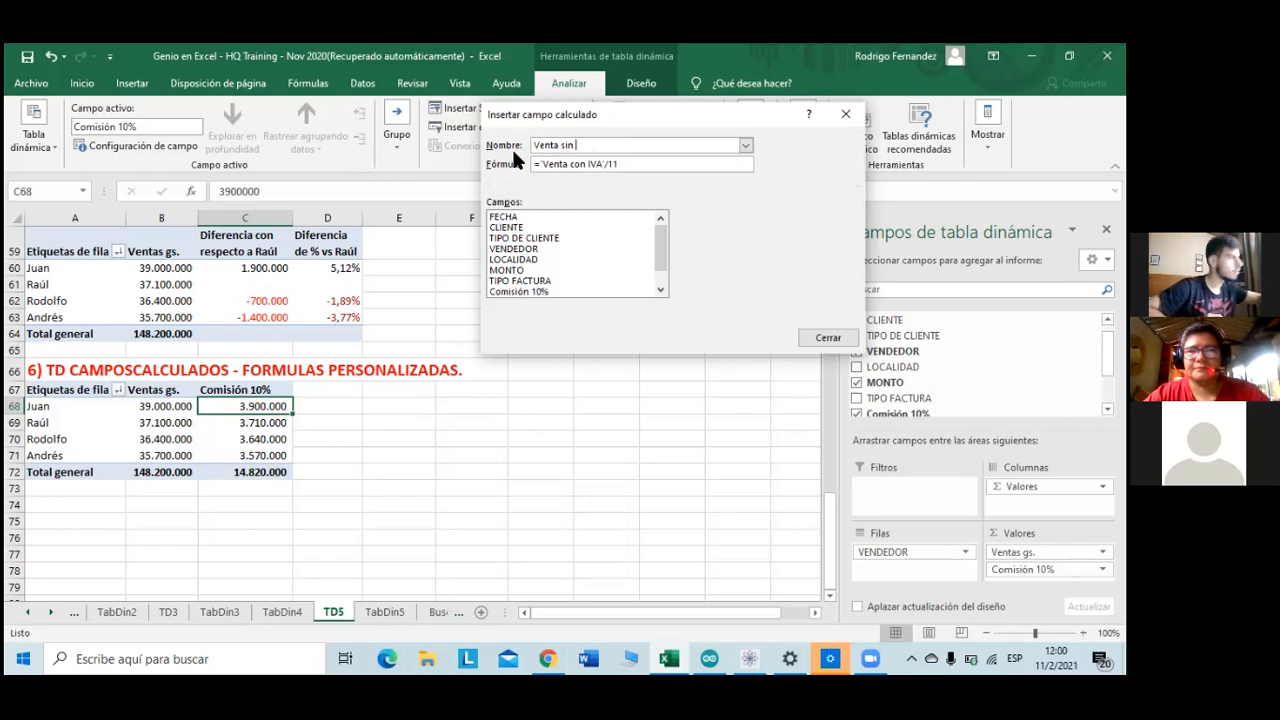
pyautogui.write('IVA')
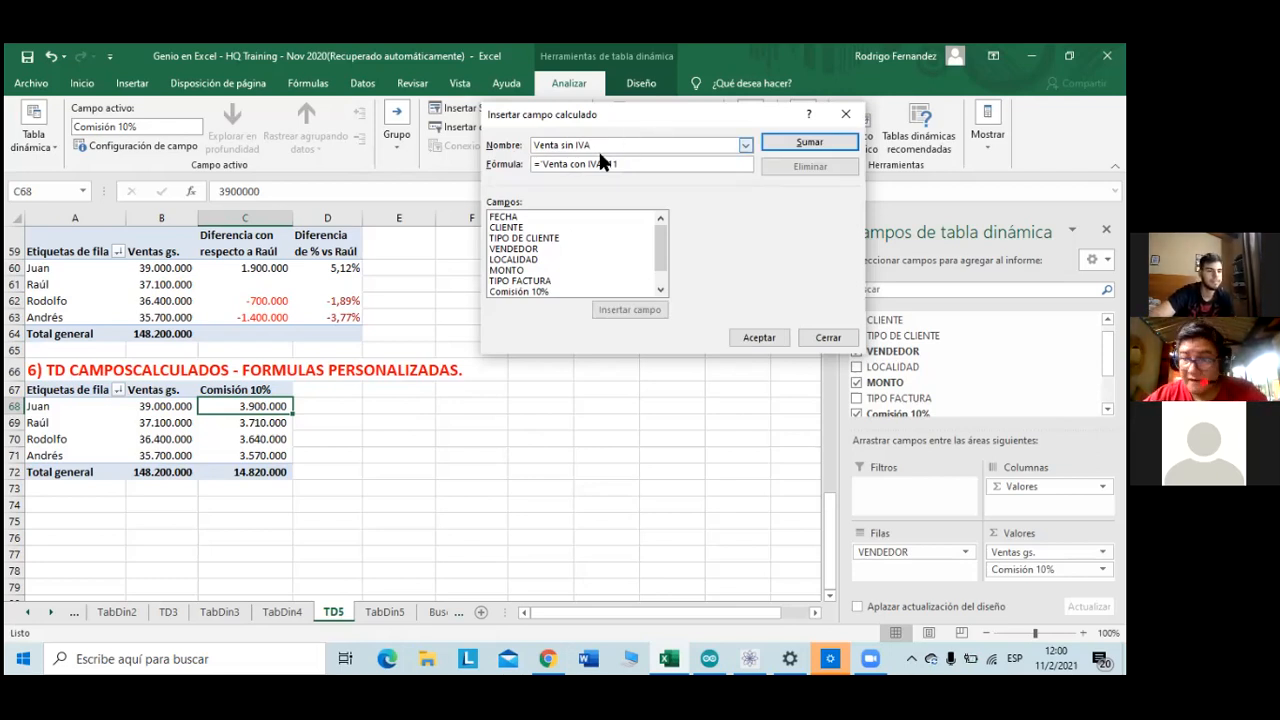
# - Replace the "Venta sin IVA" formula with ='Venta con IVA'-'IVA 10%' and accept the calculated fields into the pivot table
pyautogui.moveTo(641, 166); pyautogui.dragTo(537, 168)
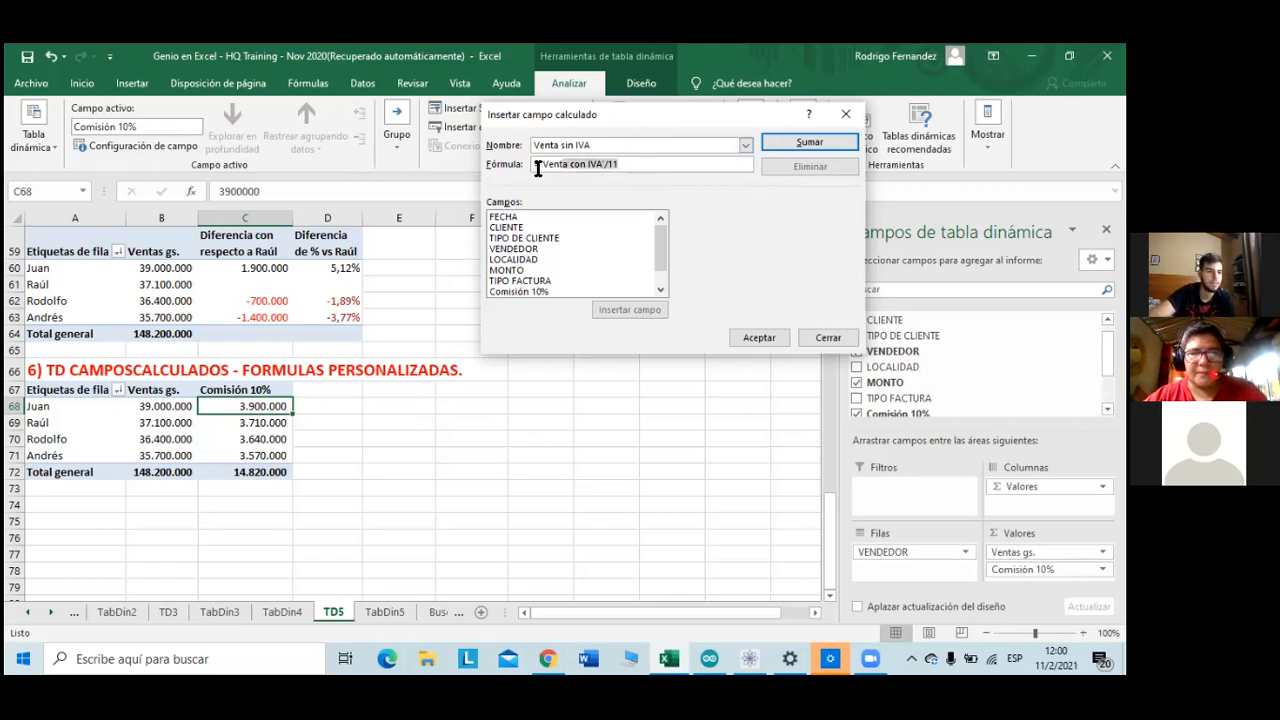
pyautogui.press('Delete')
pyautogui.scroll(-1, 553, 260)
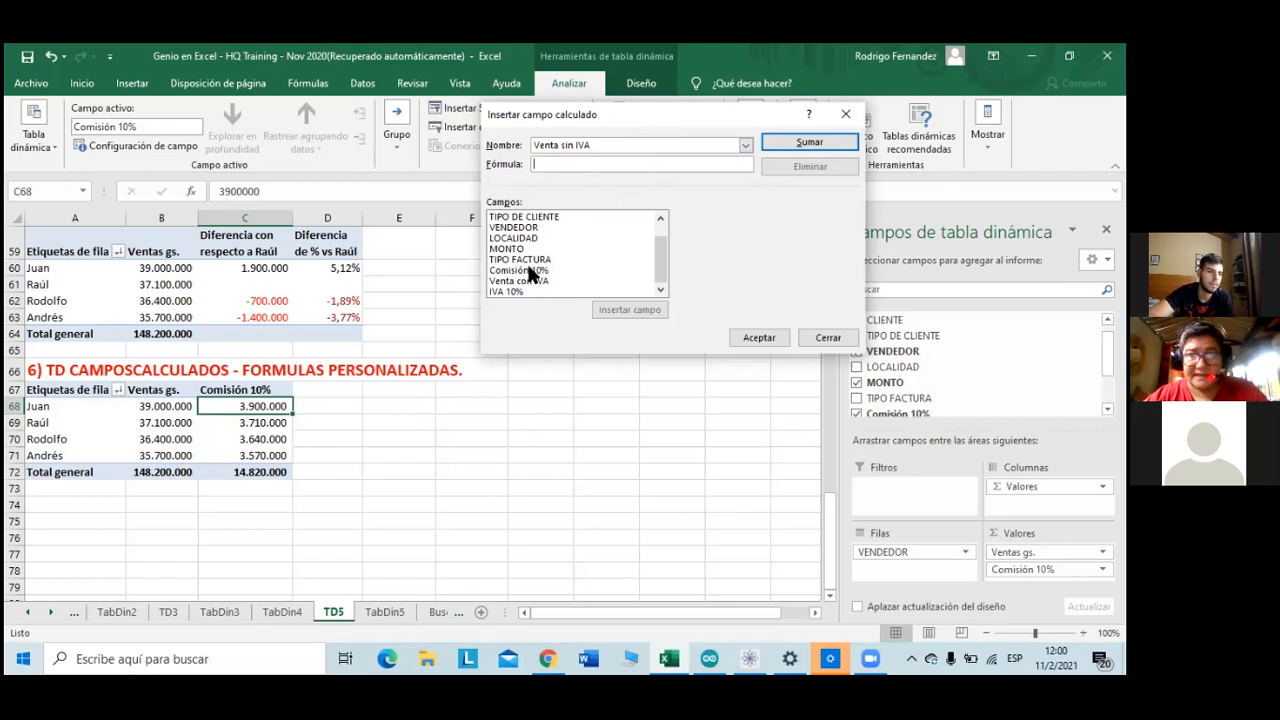
pyautogui.scroll(1, 530, 272)
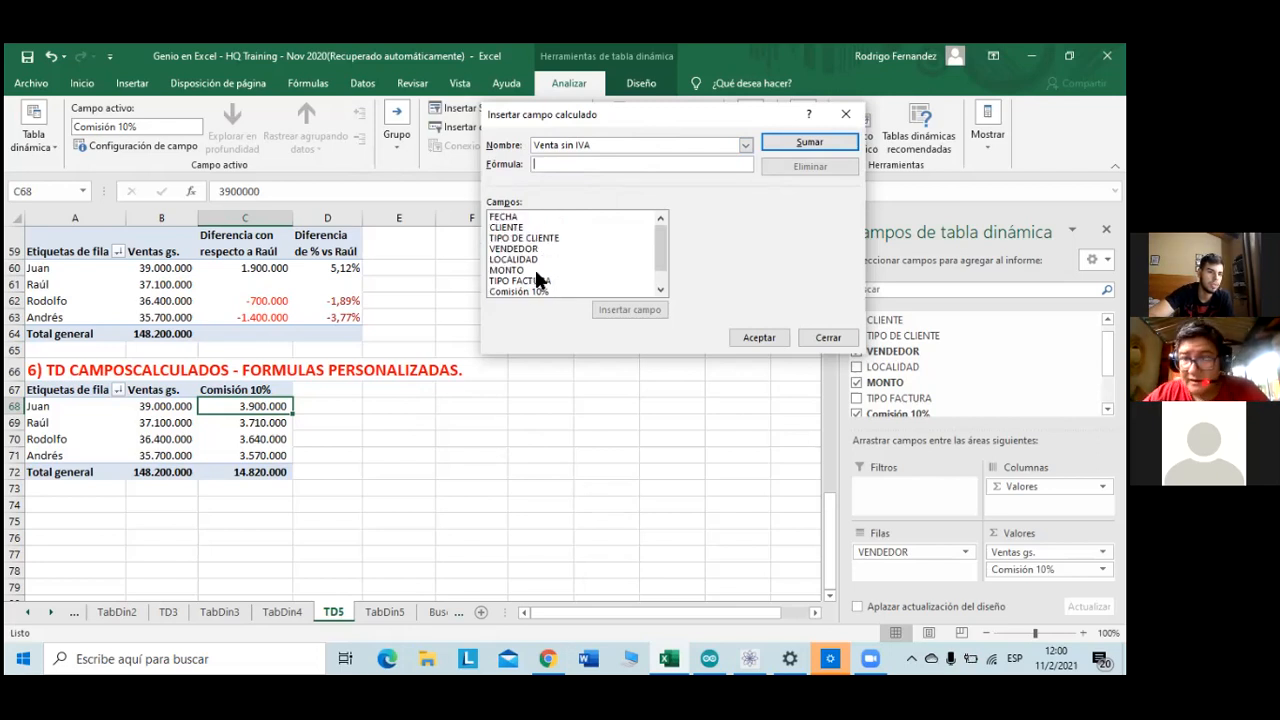
pyautogui.click(535, 271)
pyautogui.scroll(-1, 550, 284)
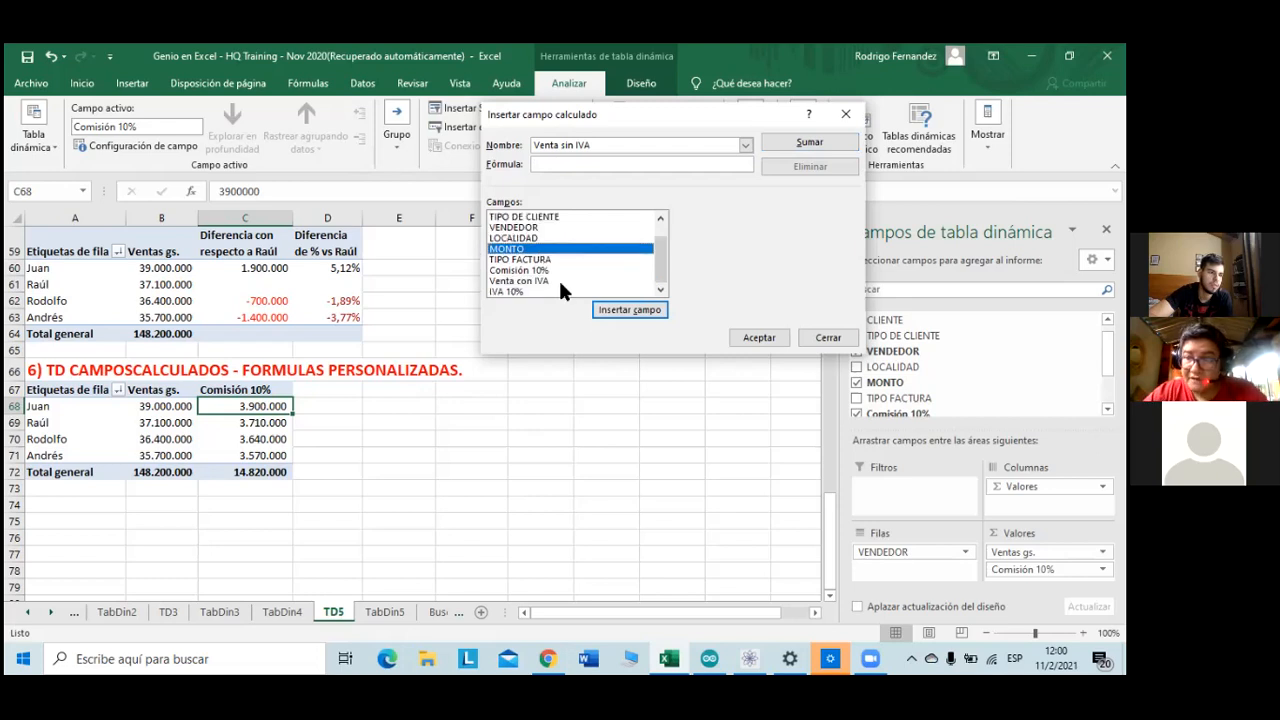
pyautogui.click(565, 281)
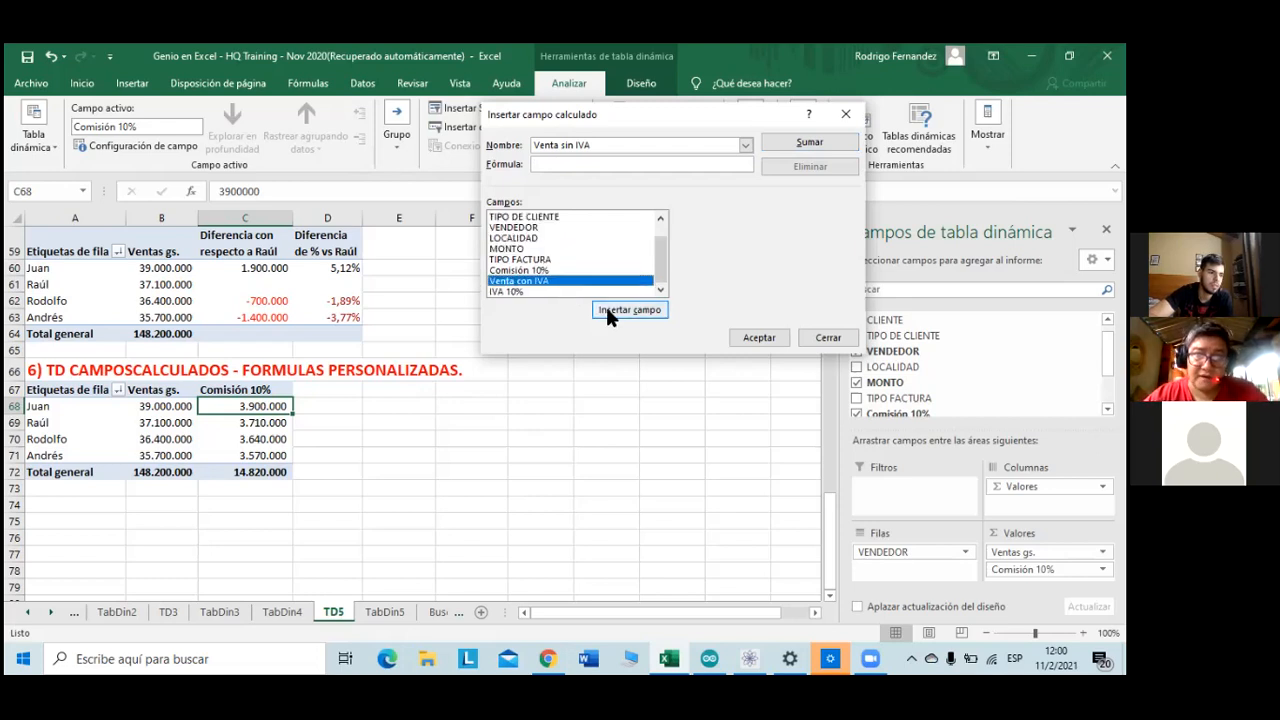
pyautogui.click(592, 310)
pyautogui.write('-')
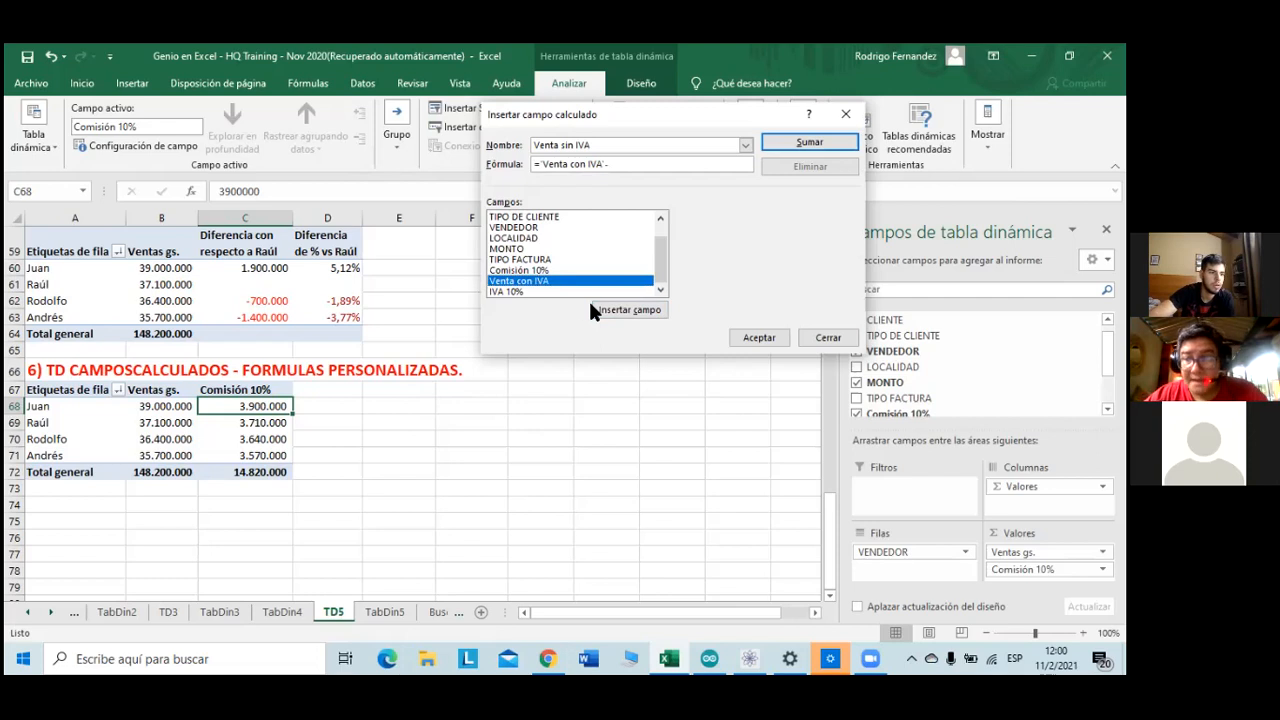
pyautogui.click(580, 291)
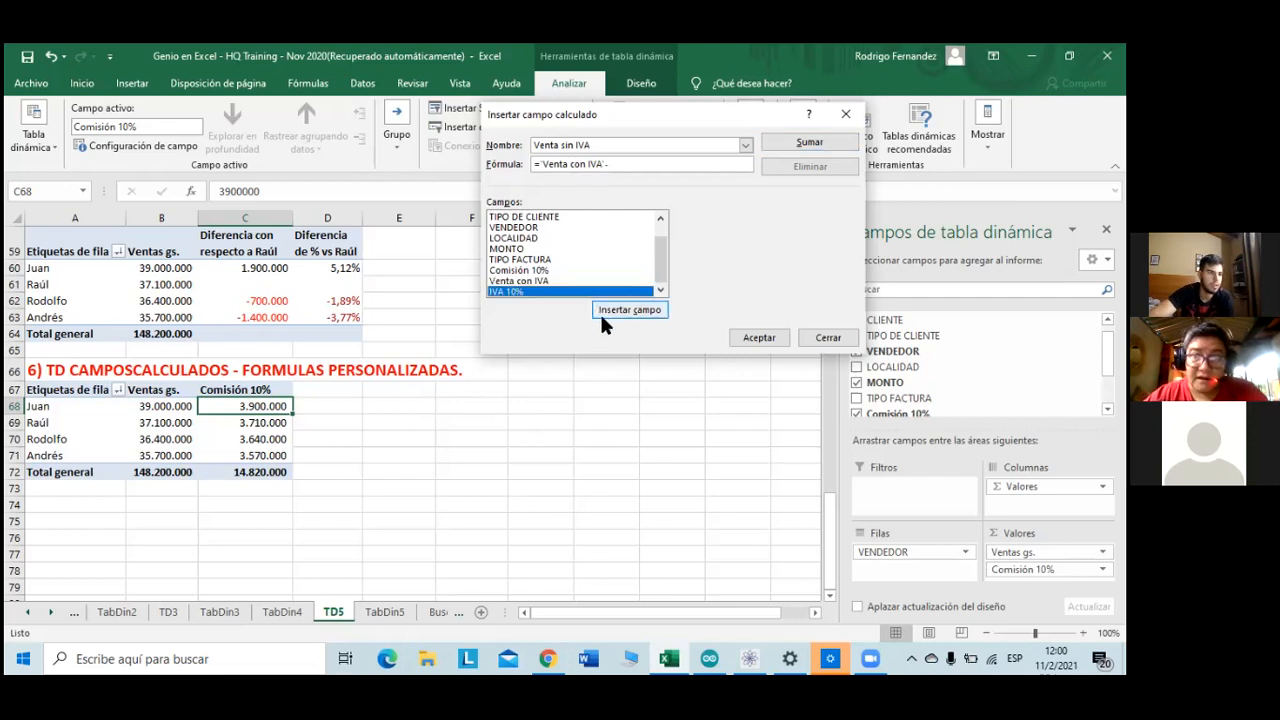
pyautogui.click(600, 312)
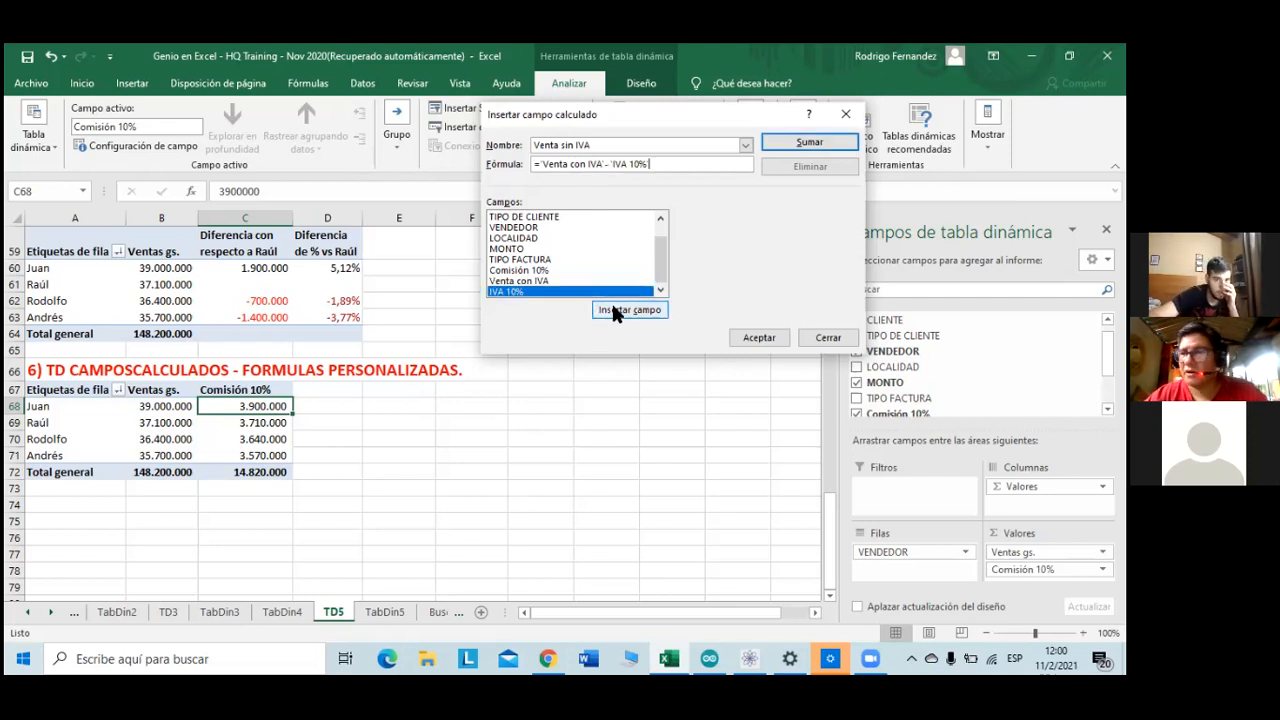
pyautogui.click(757, 339)
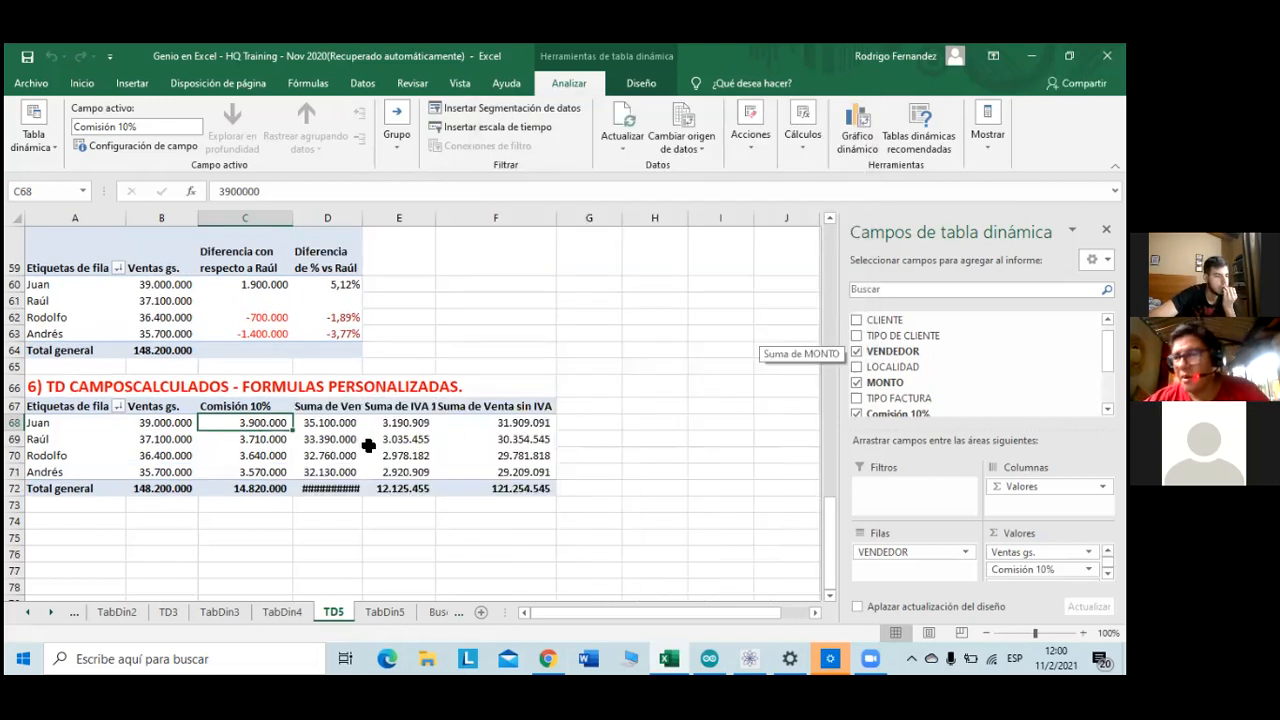
# - Autofit the widths of columns D and E to the calculated field headers
pyautogui.doubleClick(362, 218)
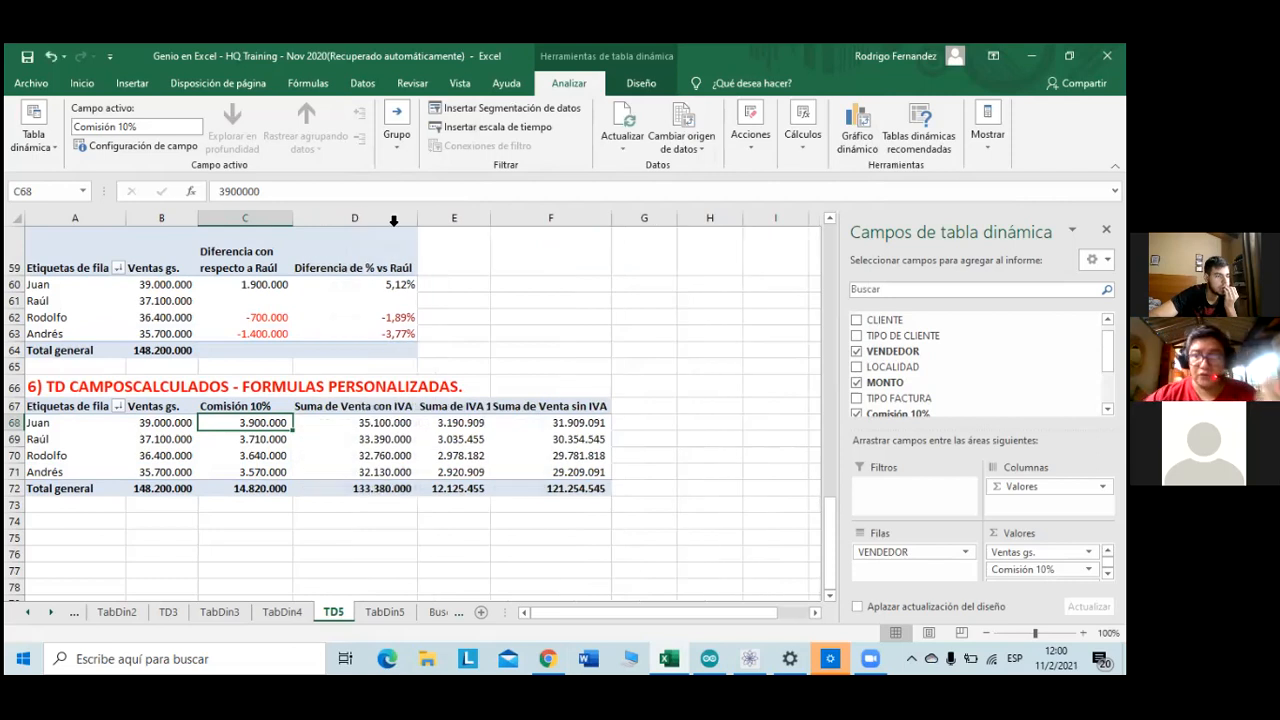
pyautogui.doubleClick(488, 222)
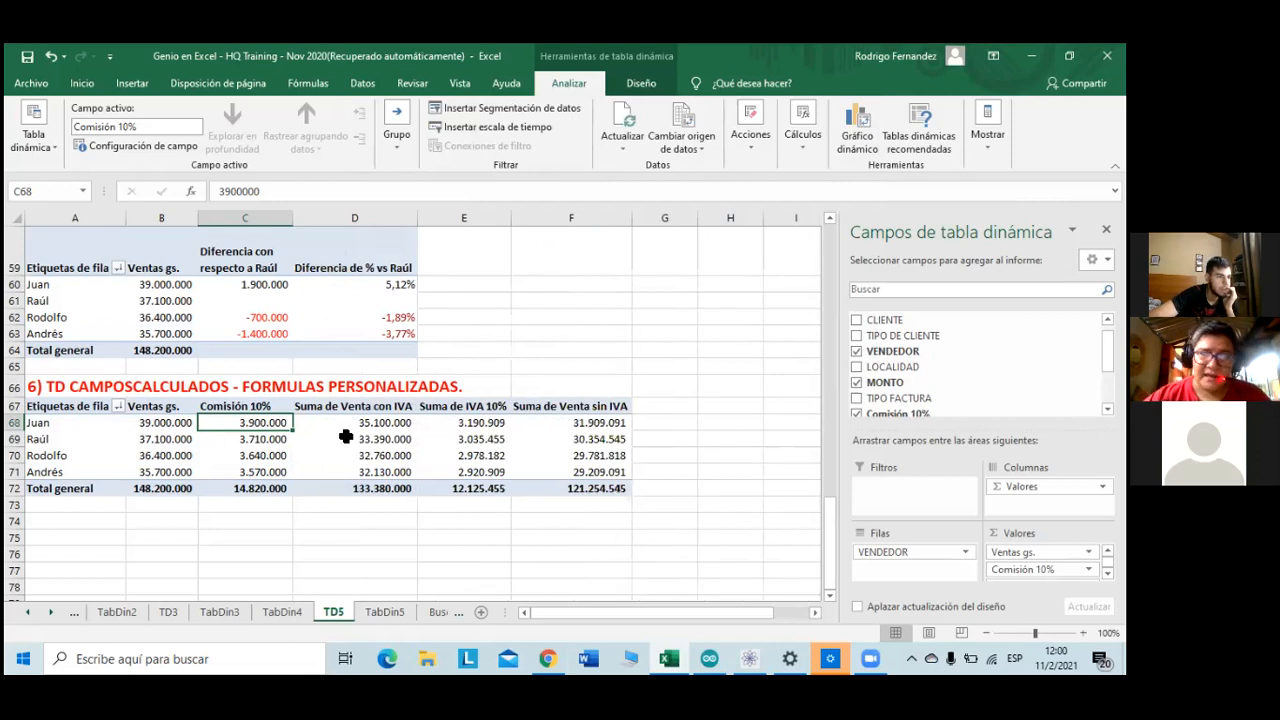
pyautogui.click(350, 404)
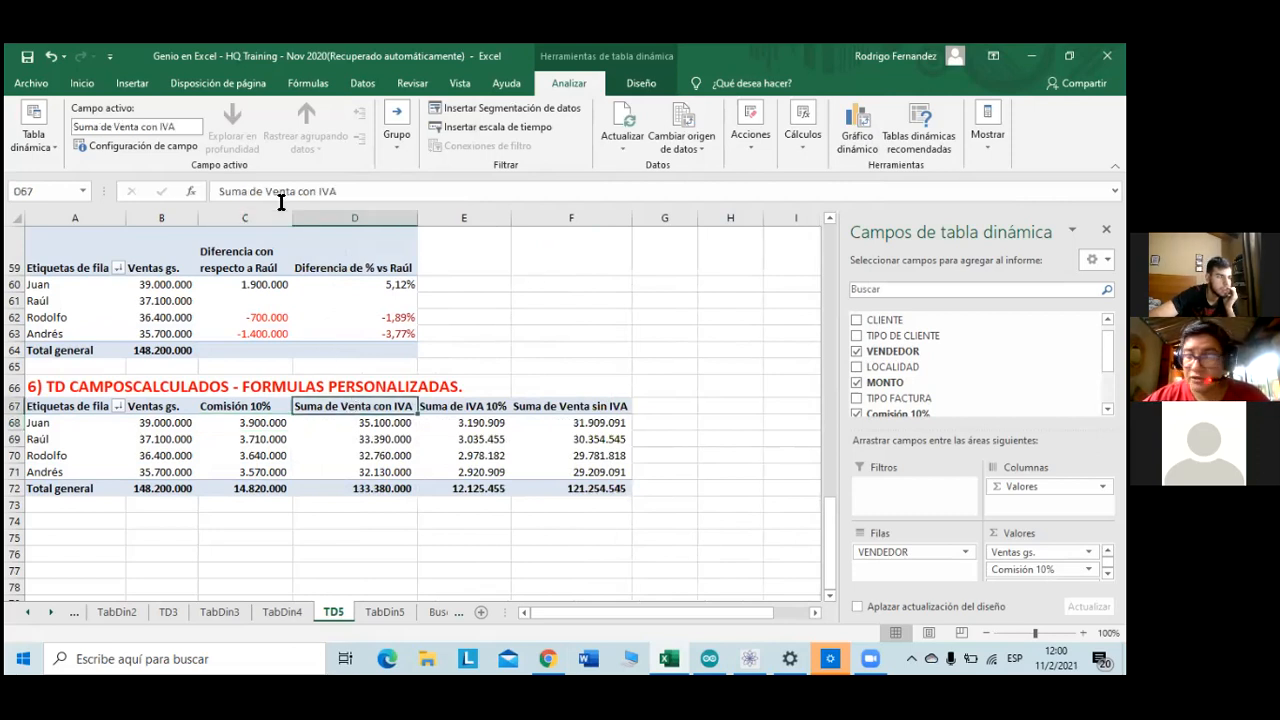
pyautogui.doubleClick(232, 191)
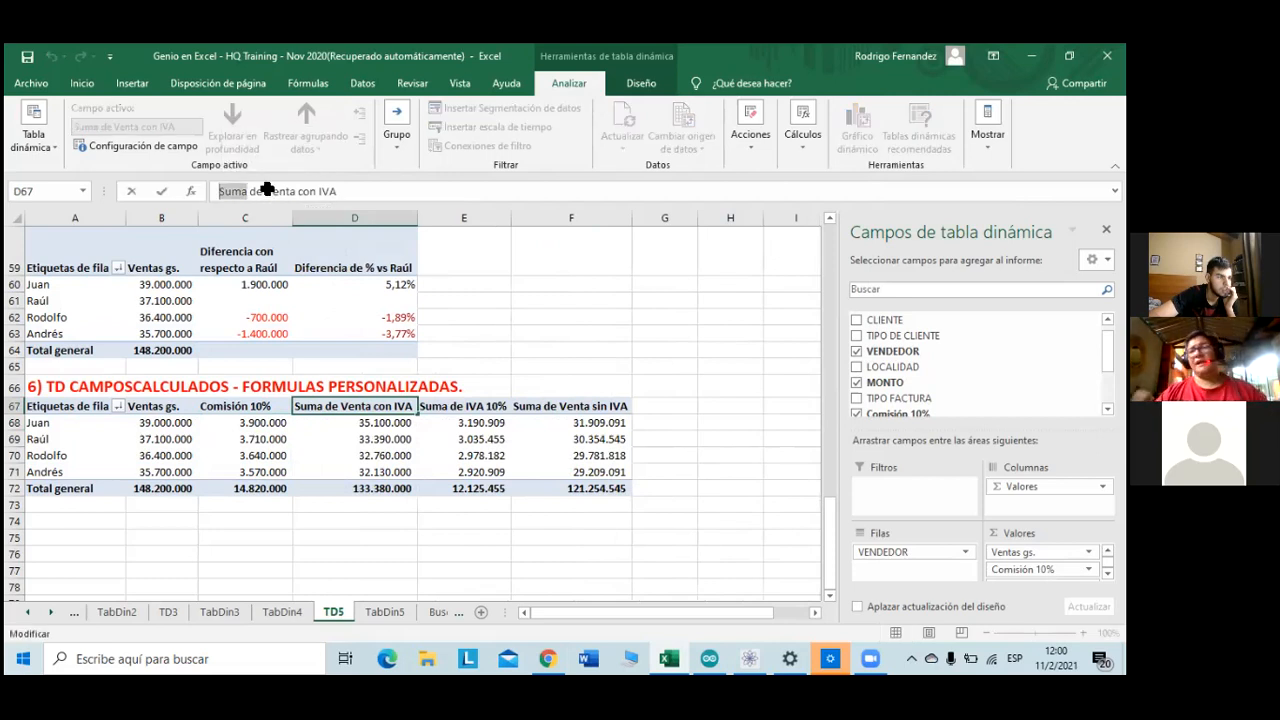
pyautogui.press('Left')
pyautogui.click(367, 521)
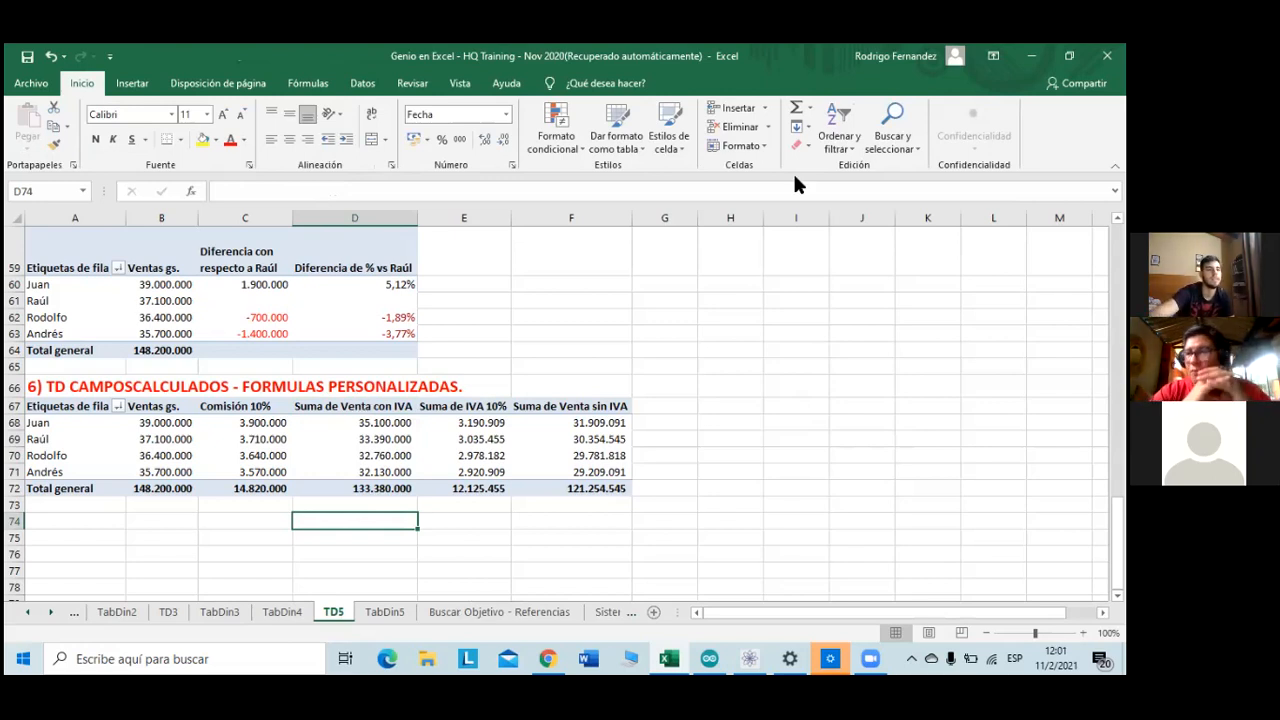
pyautogui.click(898, 131)
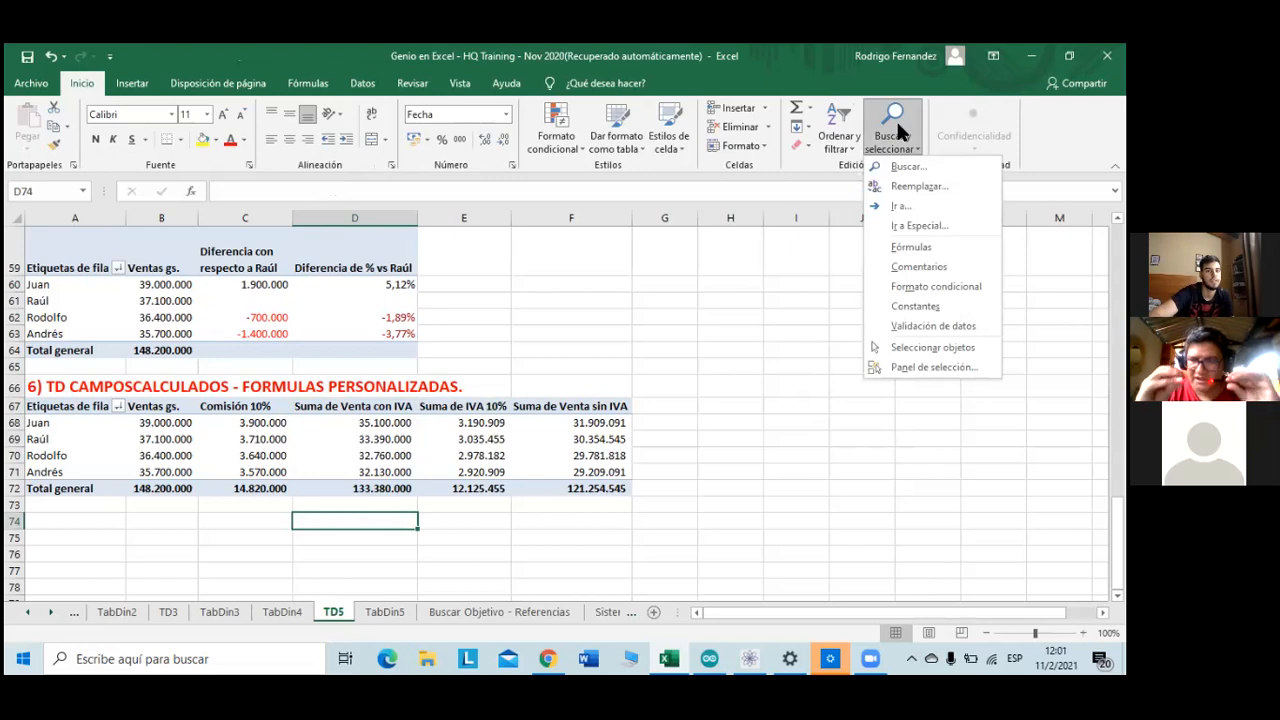
pyautogui.click(668, 370)
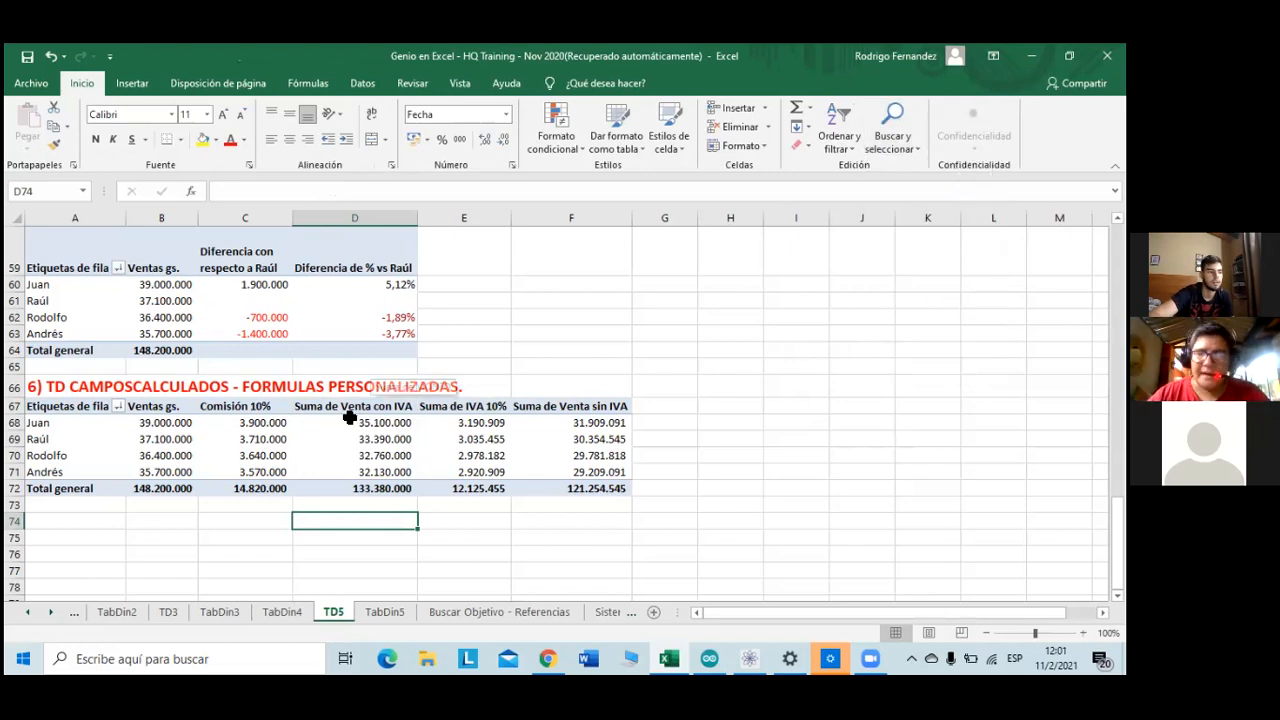
# - Replace all occurrences of "Suma de" with nothing in the headers D67:F67 of the sixth pivot table, and close the replace dialog
pyautogui.moveTo(350, 406); pyautogui.dragTo(594, 404)
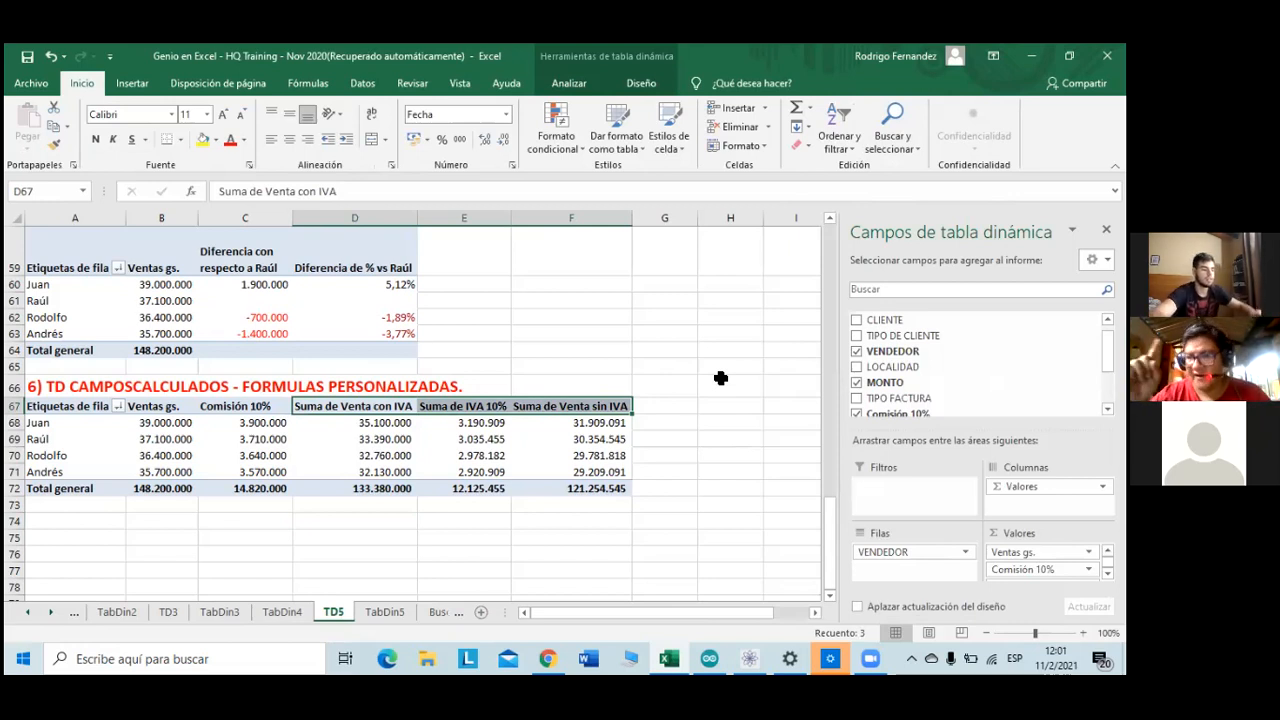
pyautogui.hotkey('ctrl', 'l')
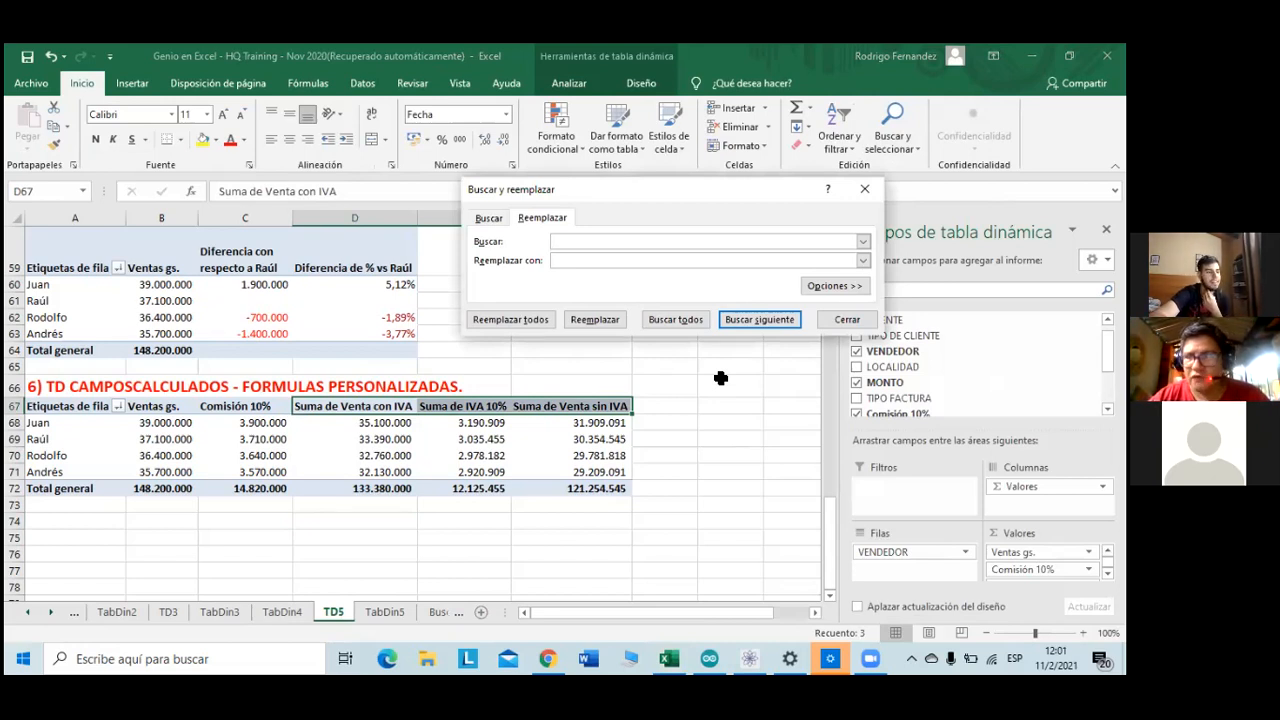
pyautogui.write('Su')
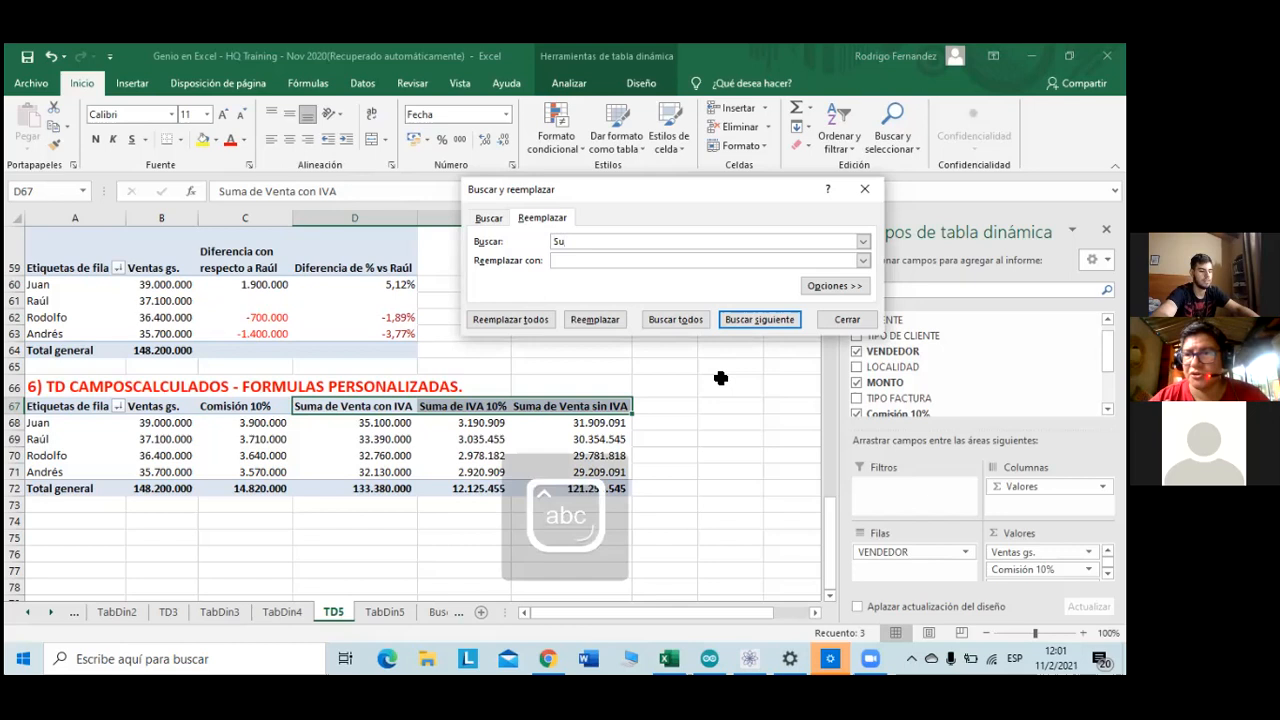
pyautogui.write('ma de')
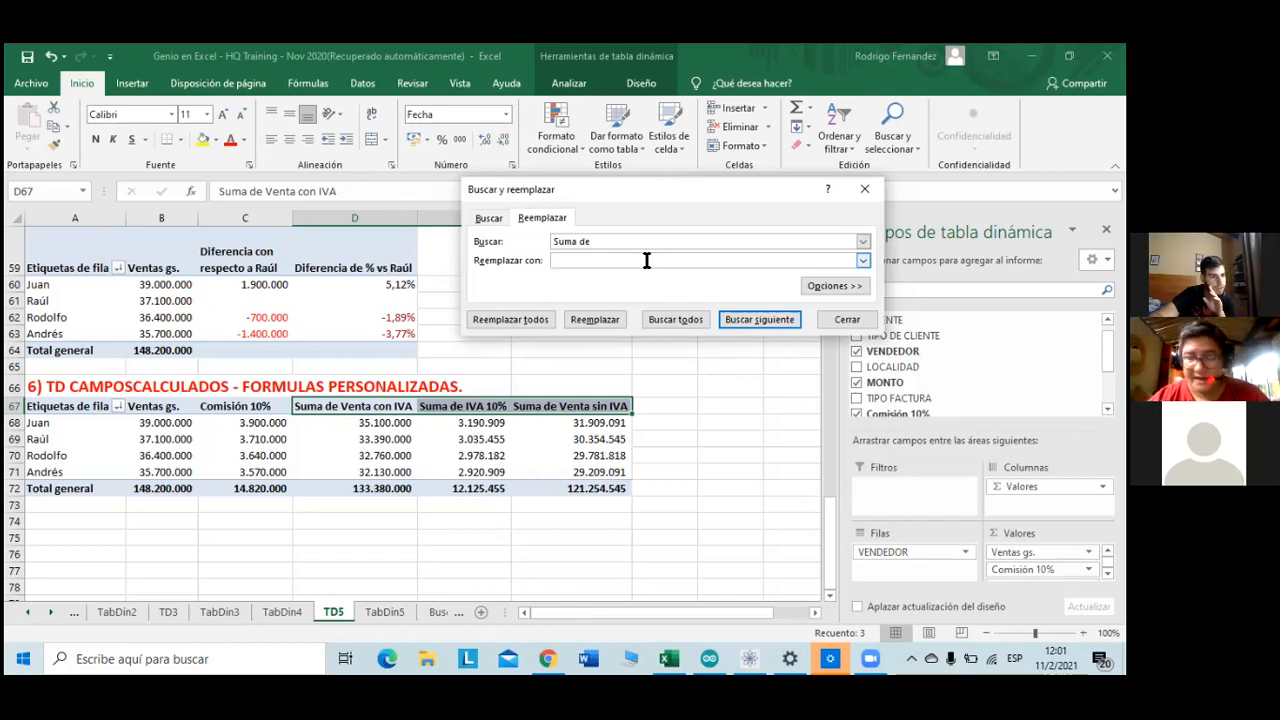
pyautogui.click(613, 244)
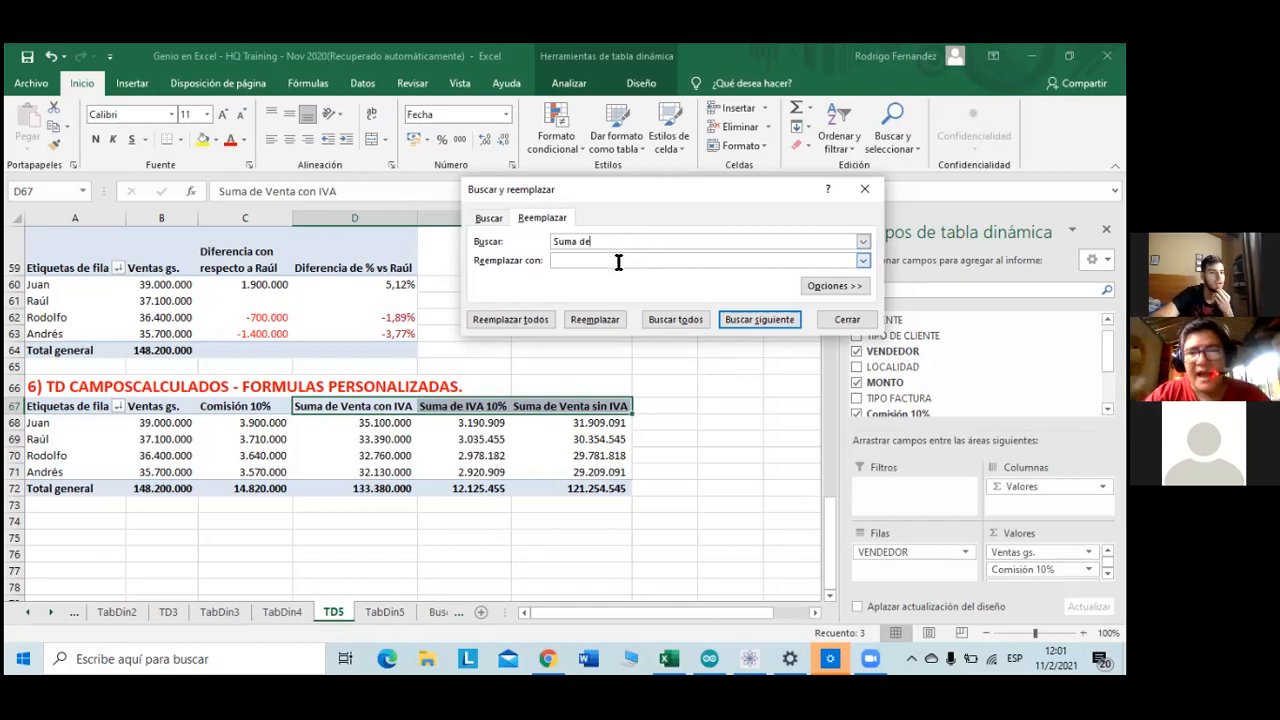
pyautogui.click(620, 262)
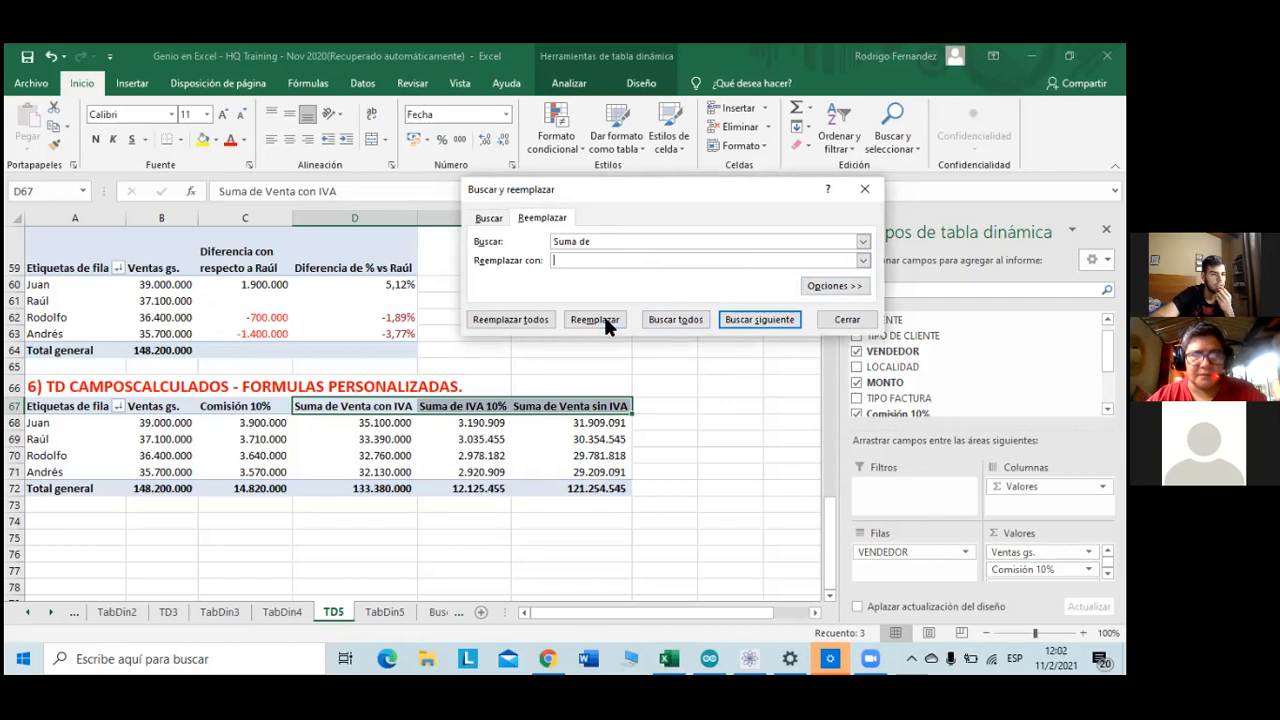
pyautogui.click(549, 317)
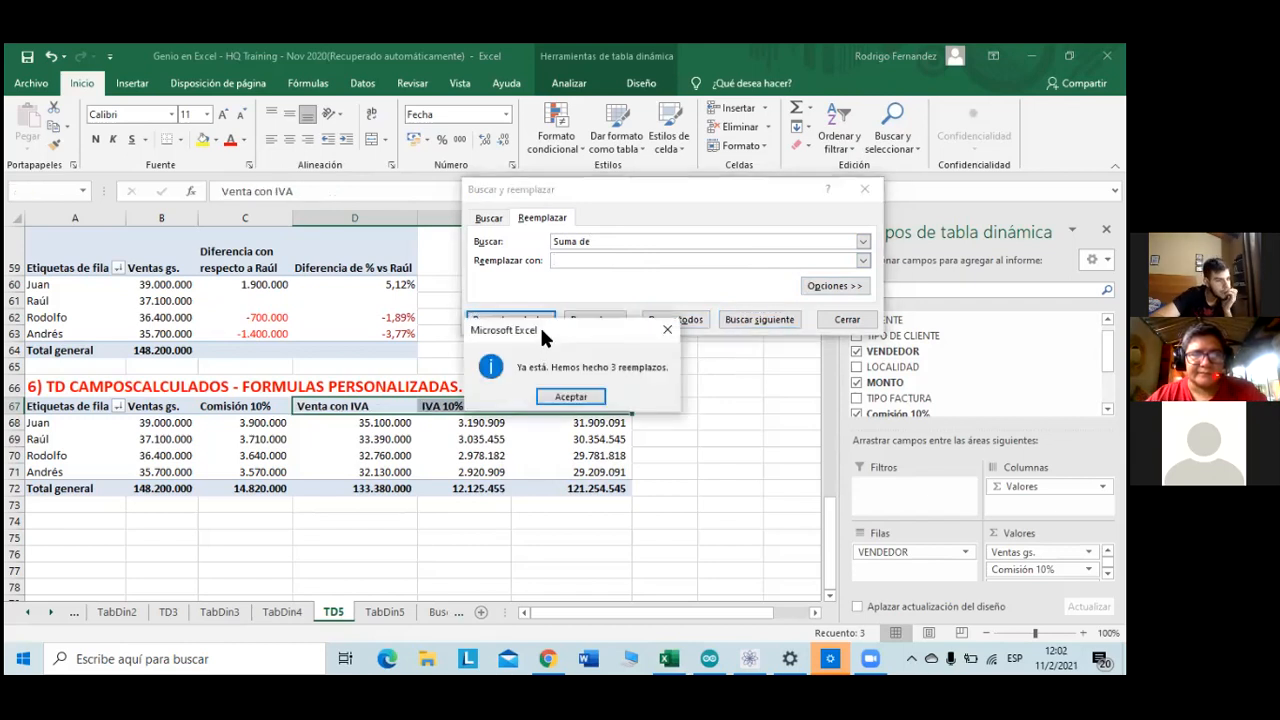
pyautogui.click(590, 394)
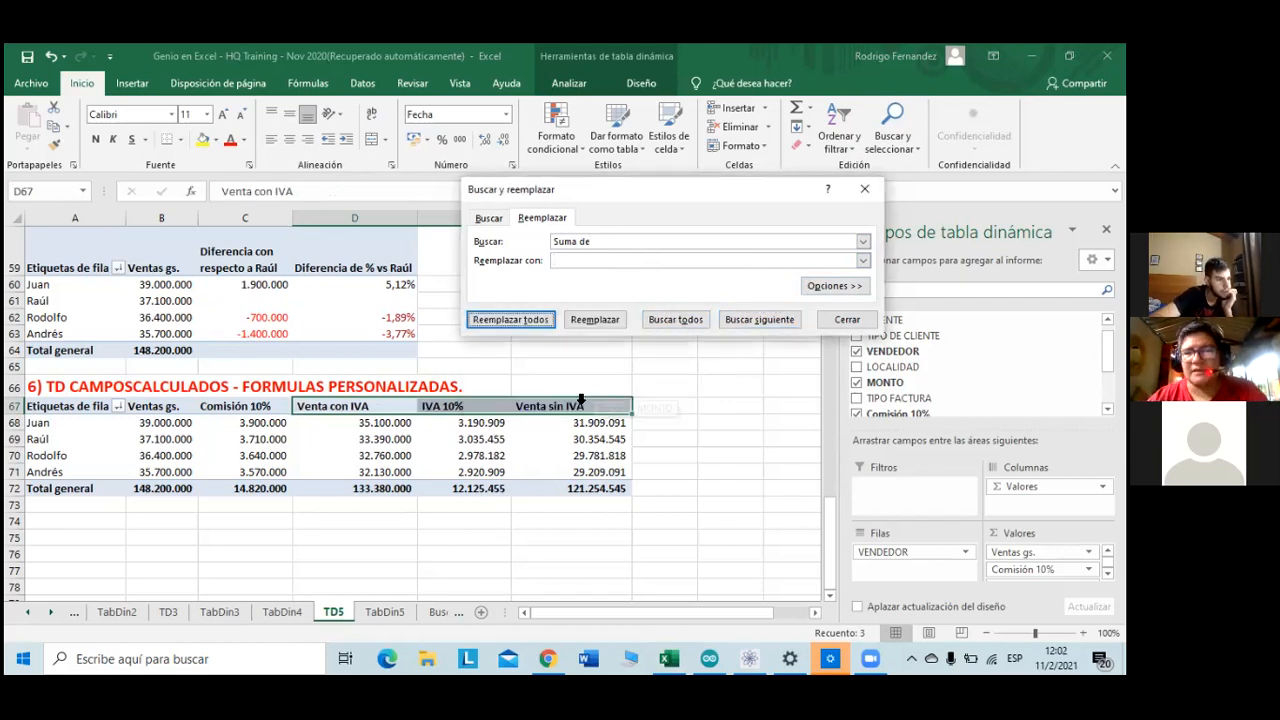
pyautogui.click(561, 438)
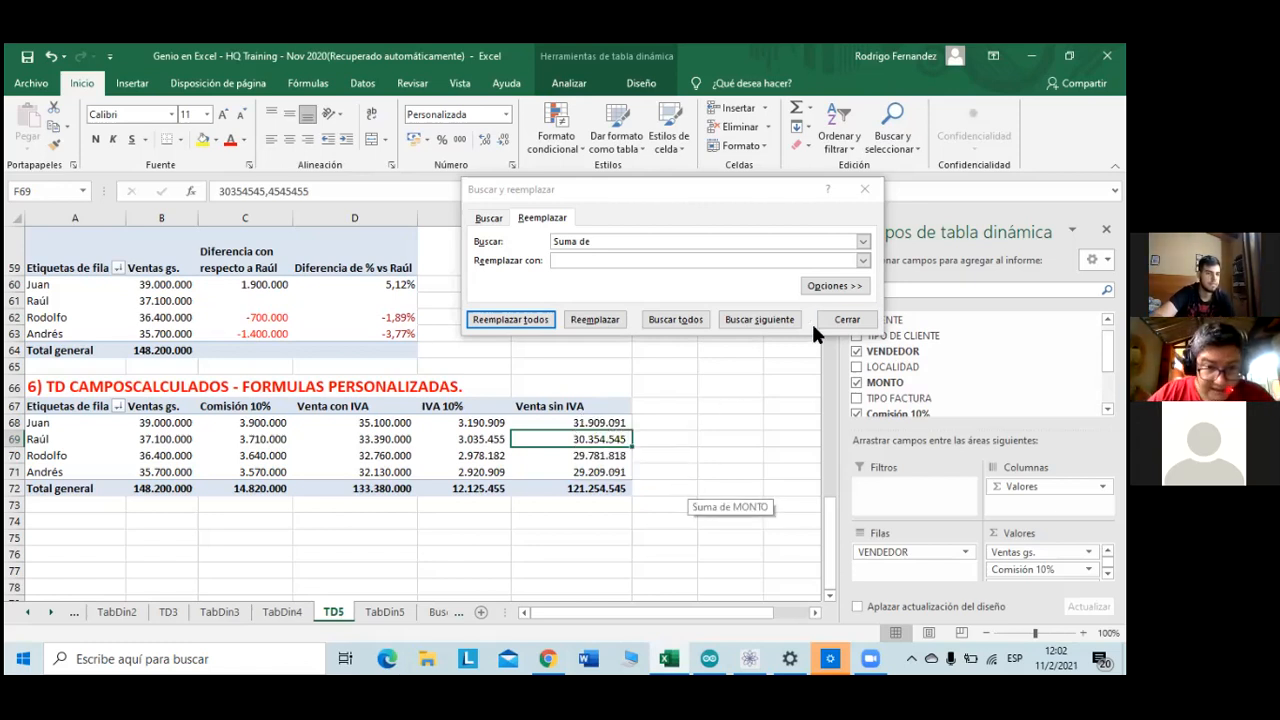
pyautogui.click(845, 320)
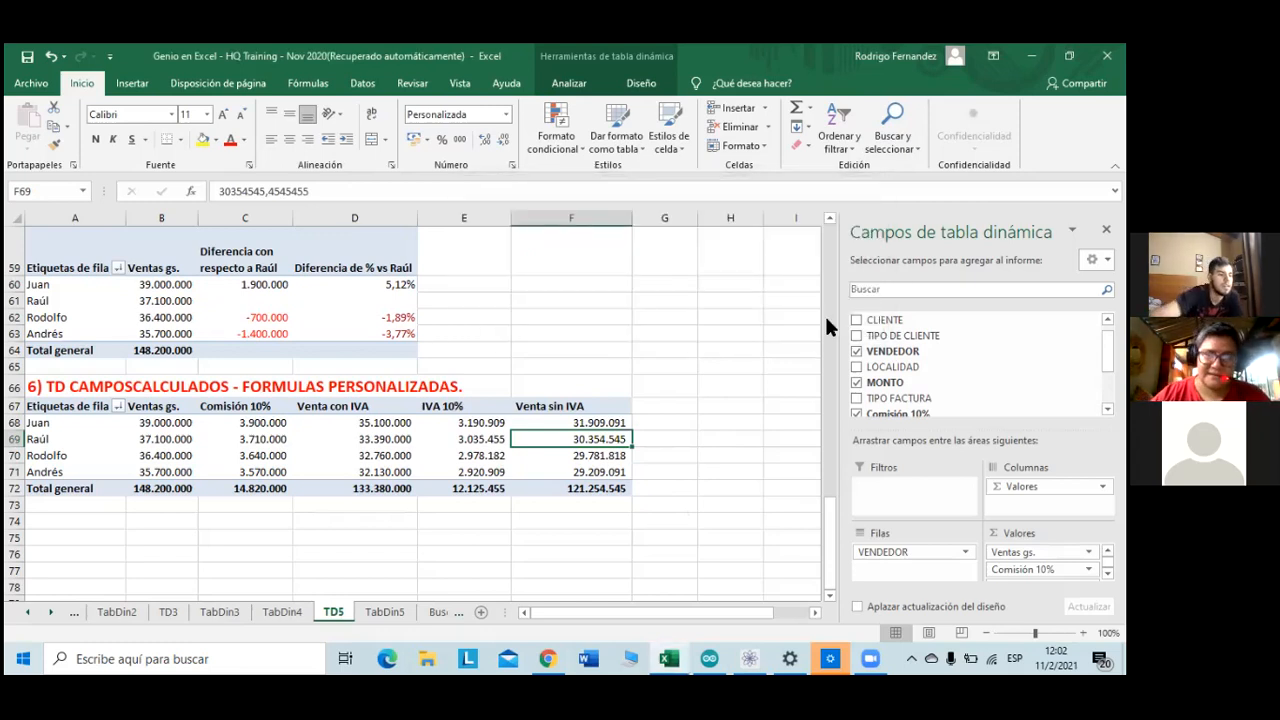
pyautogui.moveTo(391, 425); pyautogui.dragTo(393, 471)
pyautogui.click(404, 503)
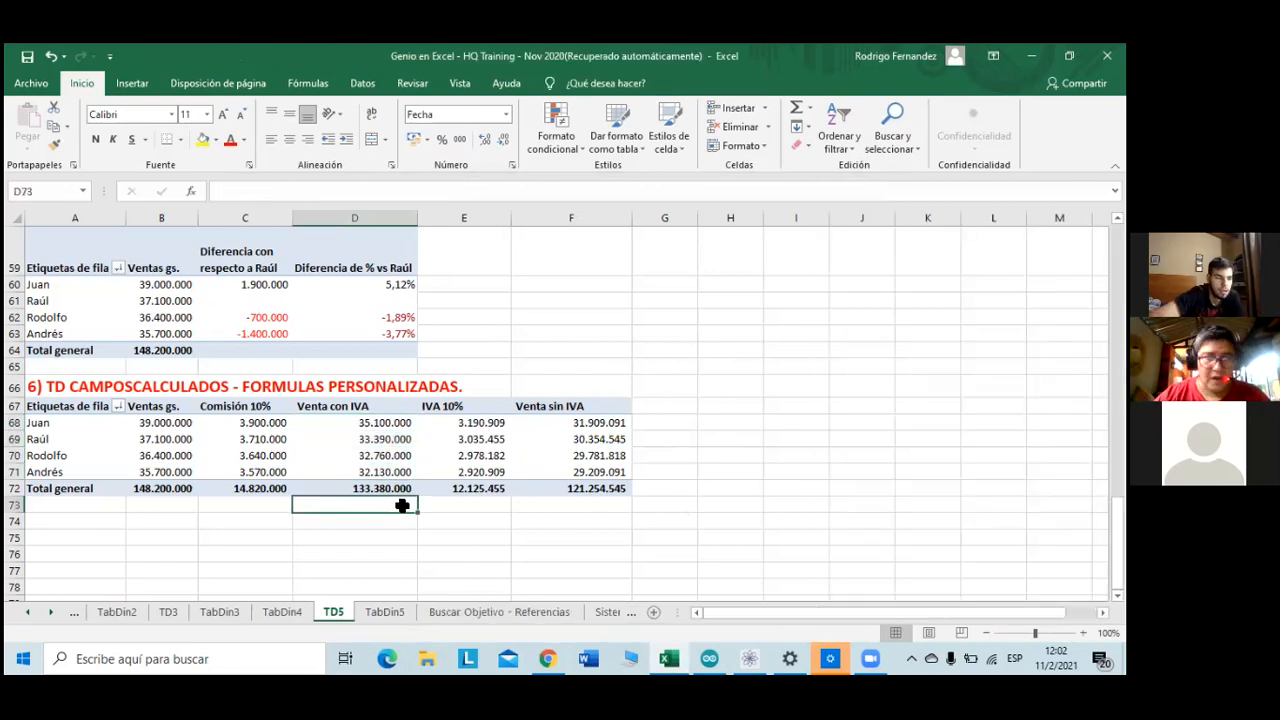
pyautogui.press('Return')
pyautogui.write('+')
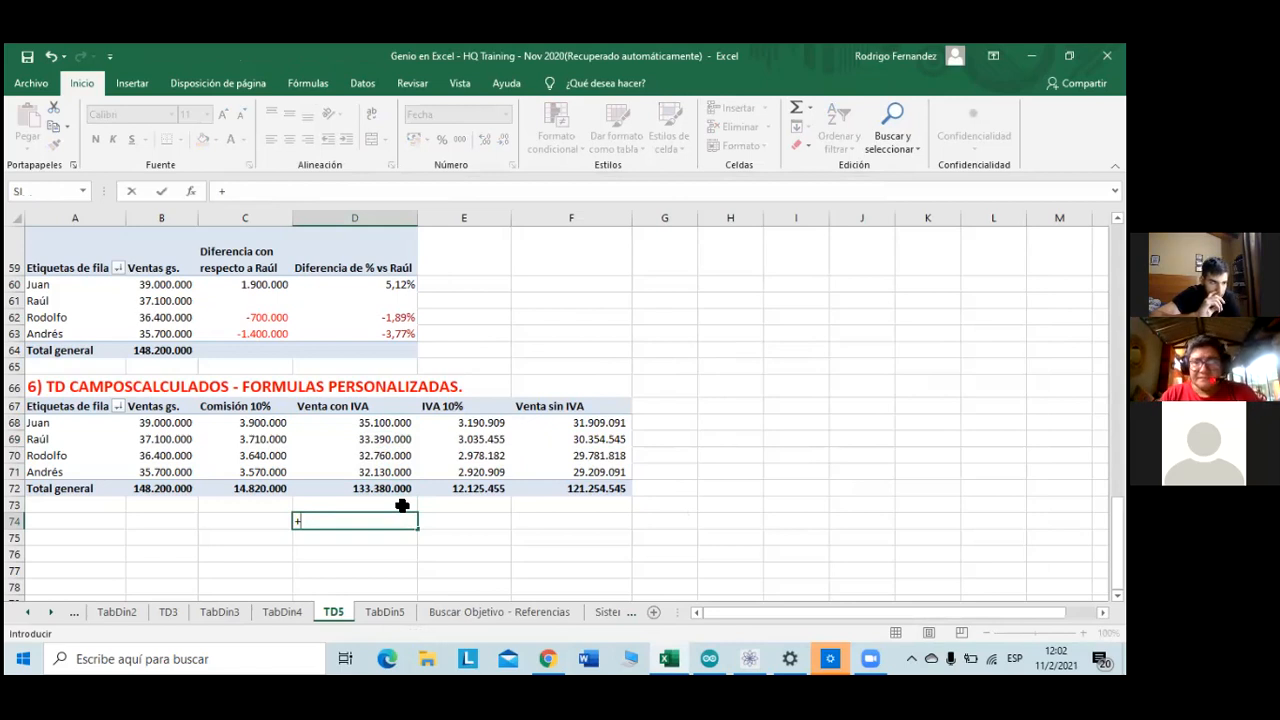
pyautogui.write('d')
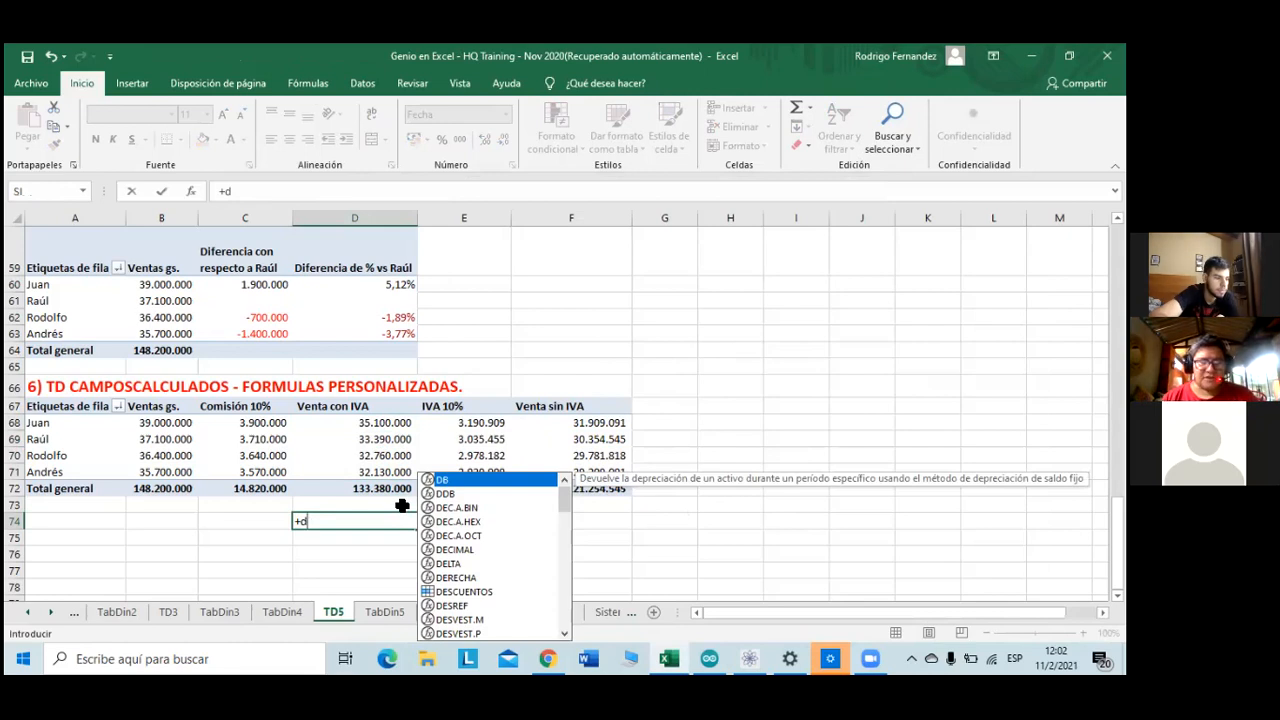
pyautogui.write('72-')
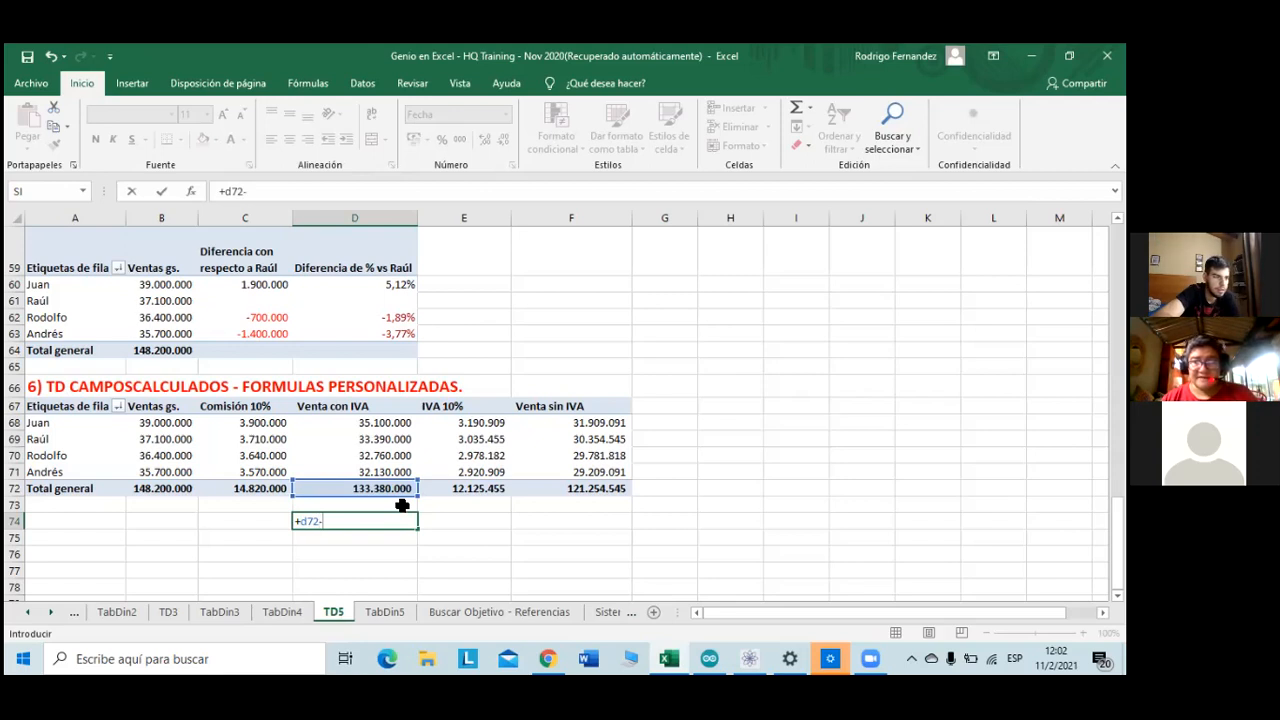
pyautogui.press('Left')
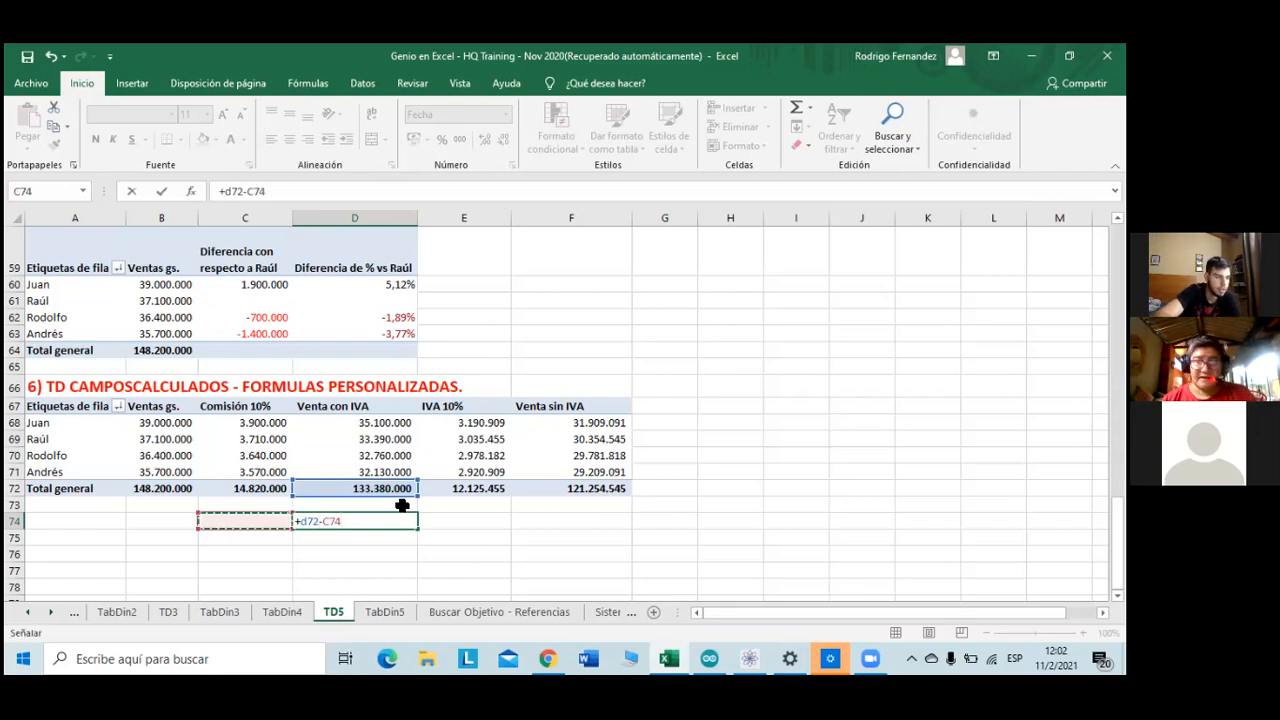
pyautogui.press('Right')
pyautogui.press('BackSpace')
pyautogui.press('BackSpace')
pyautogui.press('BackSpace')
pyautogui.press('BackSpace')
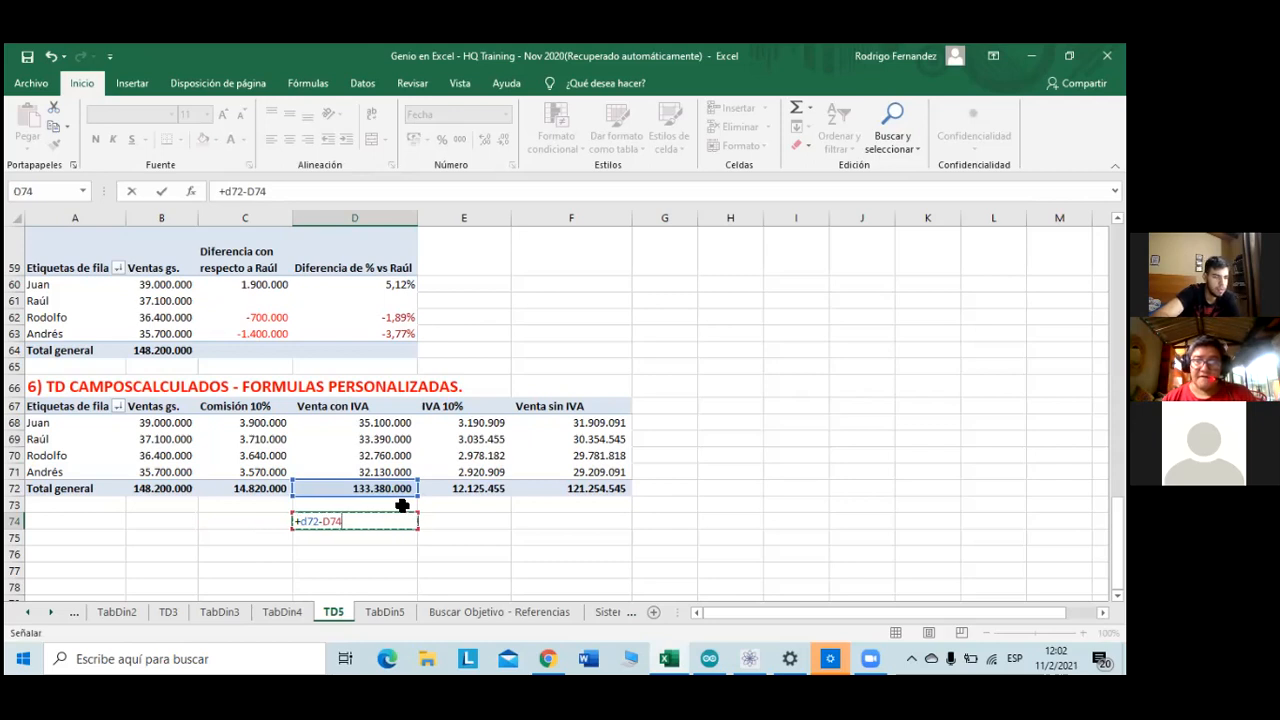
pyautogui.press('BackSpace')
pyautogui.press('BackSpace')
pyautogui.press('BackSpace')
pyautogui.press('BackSpace')
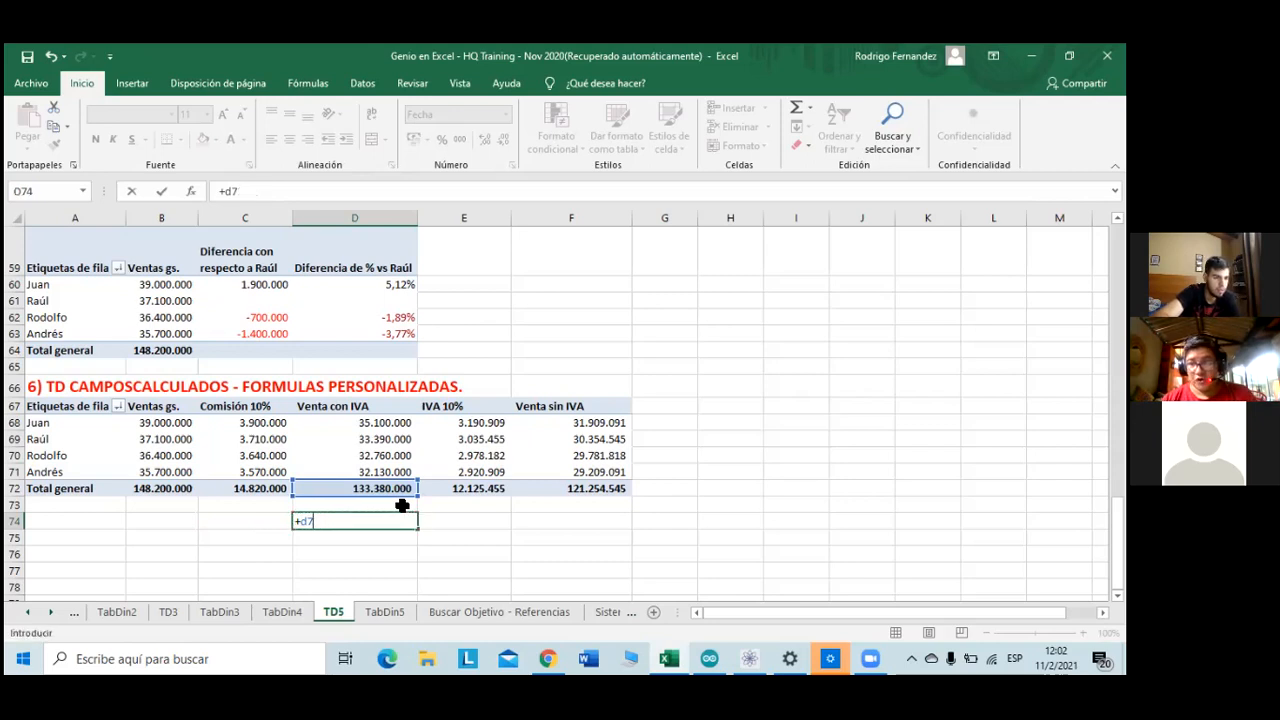
pyautogui.press('Escape')
# - Enter the check formula +B72-C72 in cell D74, below the Venta con IVA total
pyautogui.write('+')
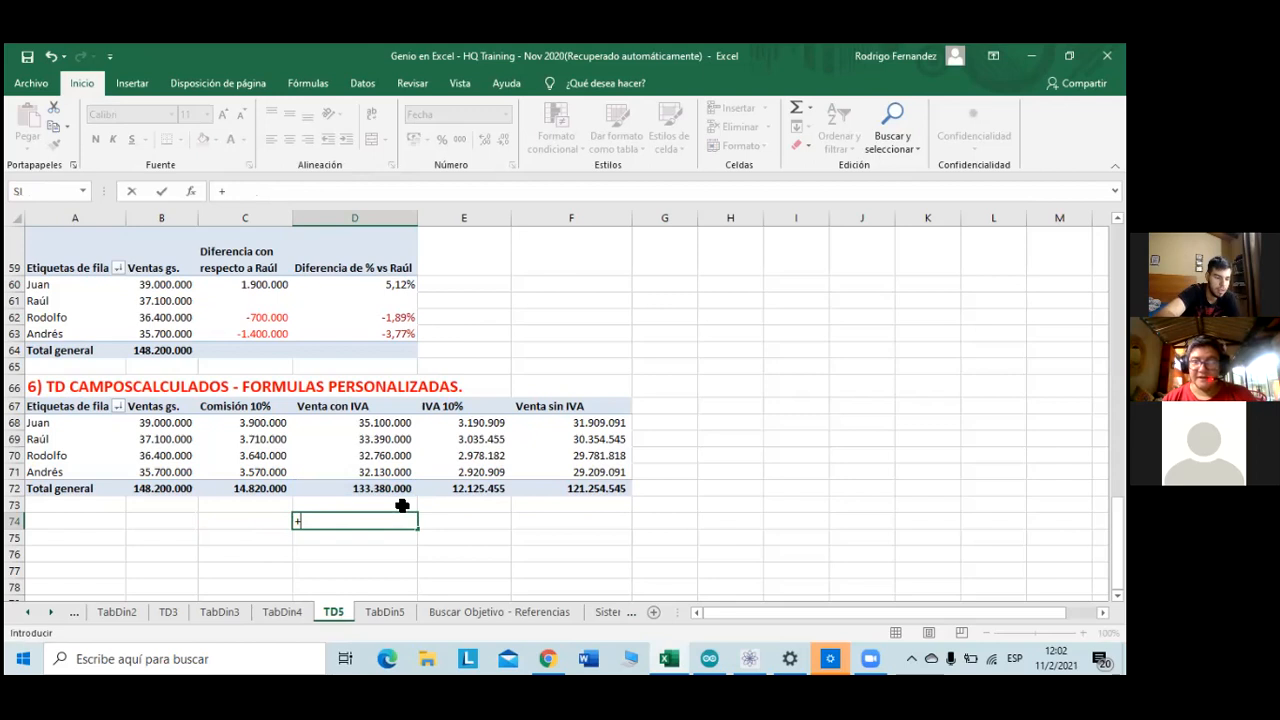
pyautogui.write('b72')
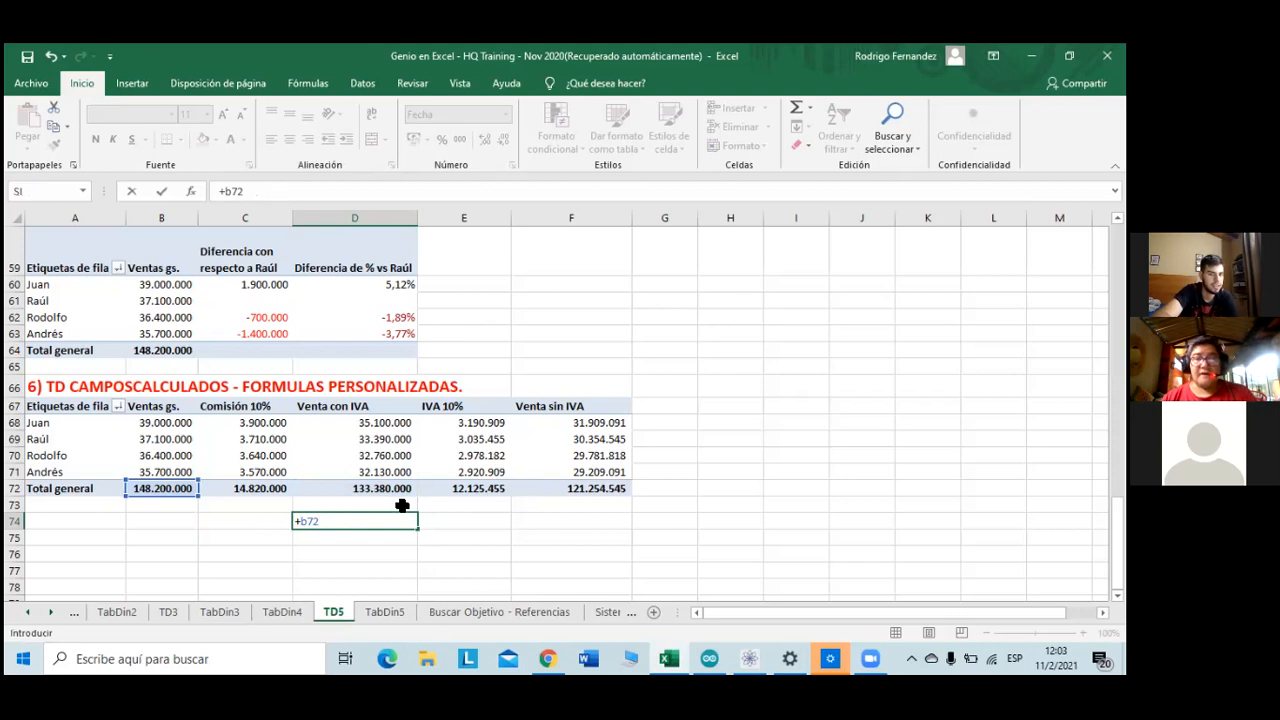
pyautogui.write('-c72')
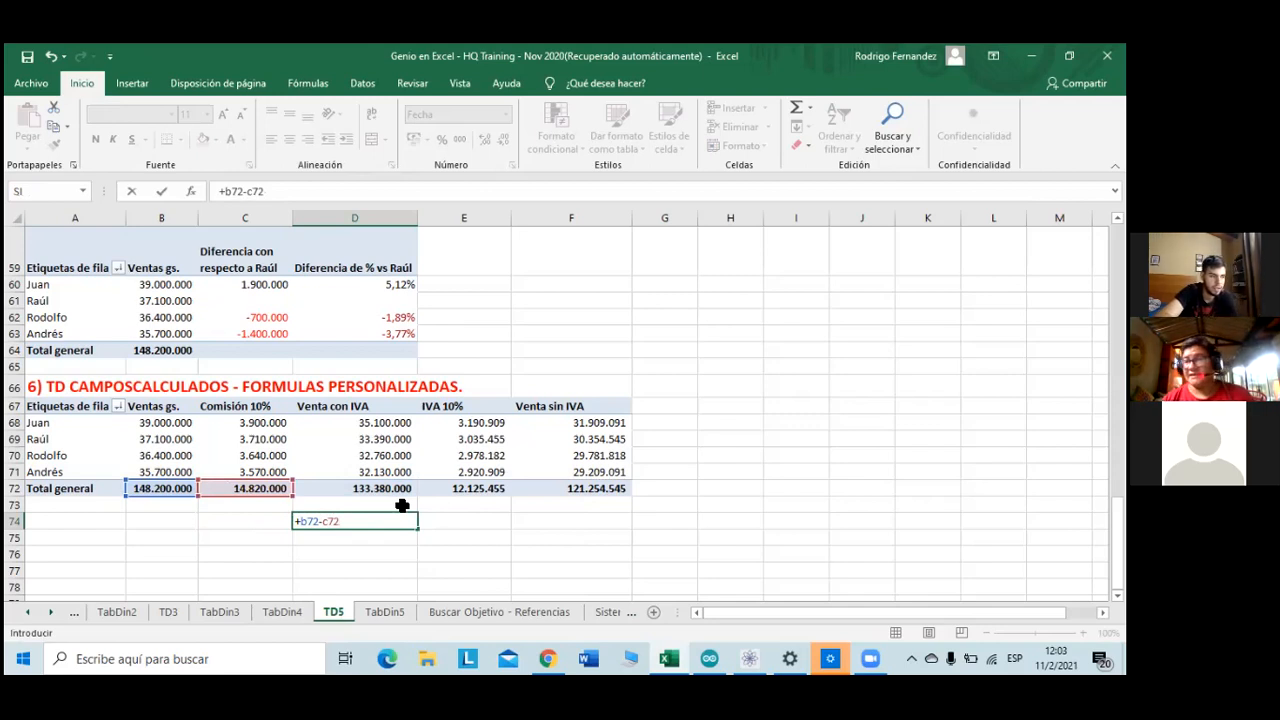
pyautogui.press('Return')
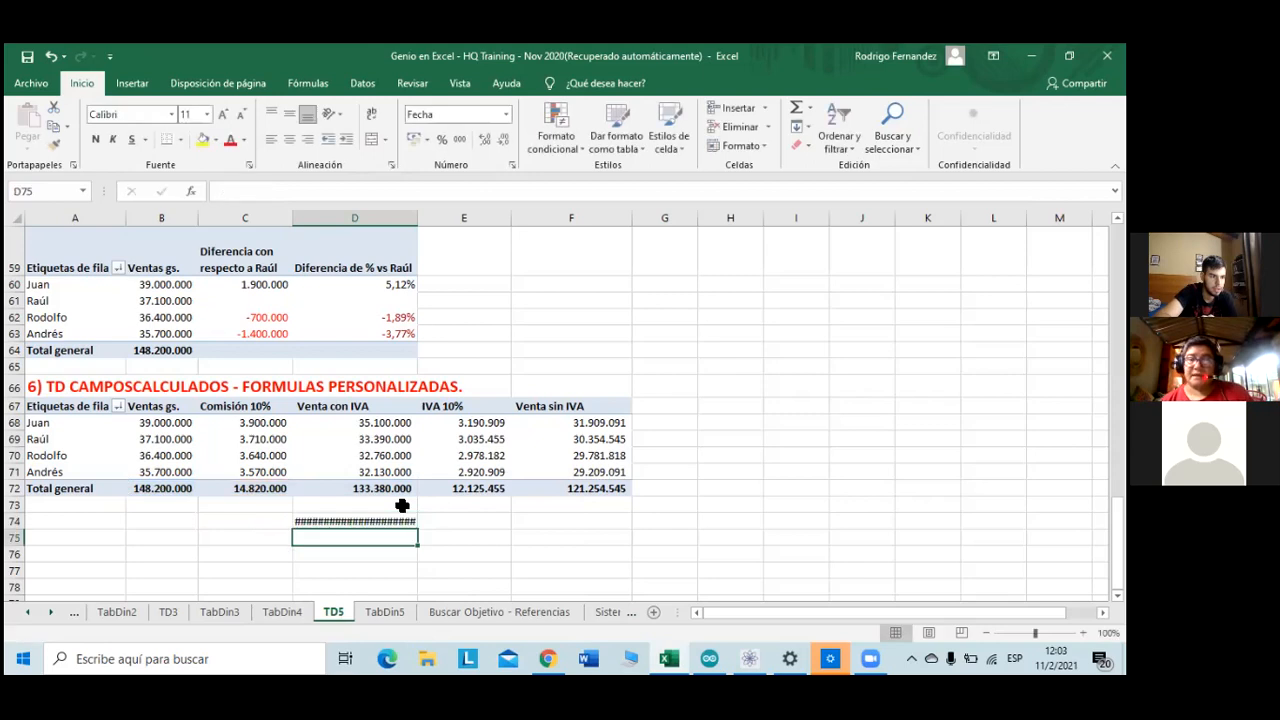
# - Format D74 as a number with thousands separators and no decimals
pyautogui.press('Up')
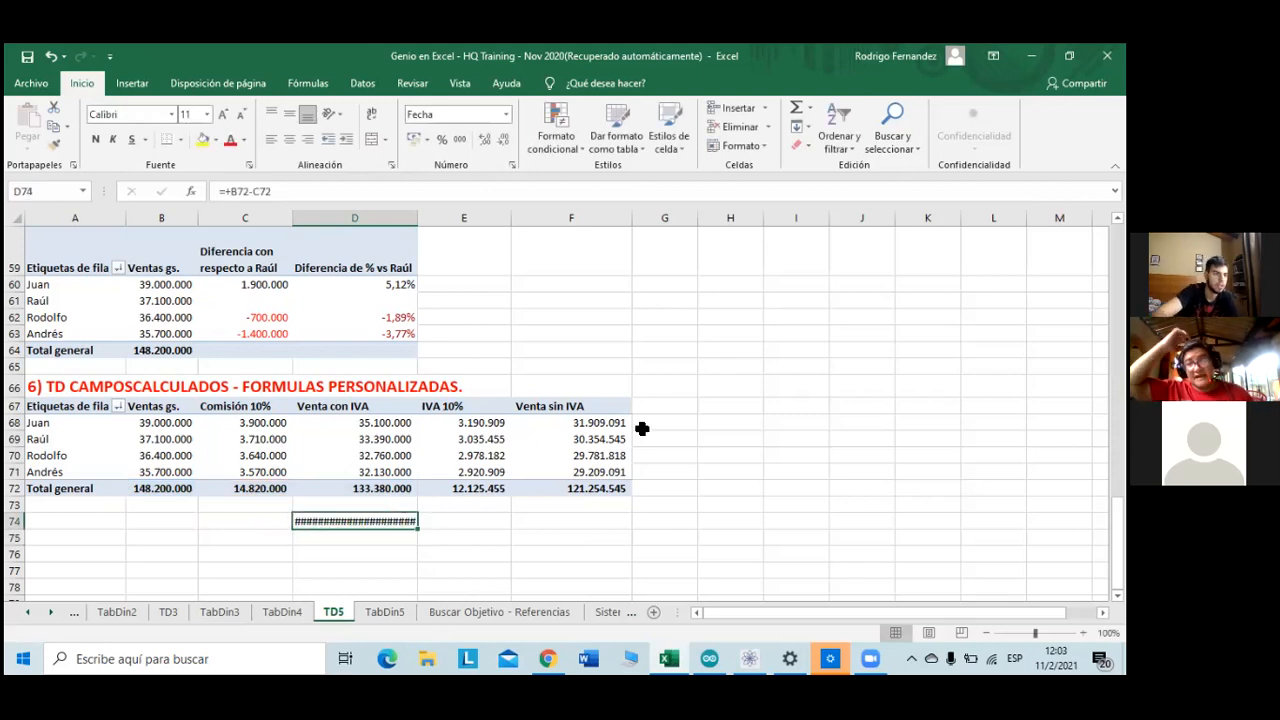
pyautogui.click(455, 138)
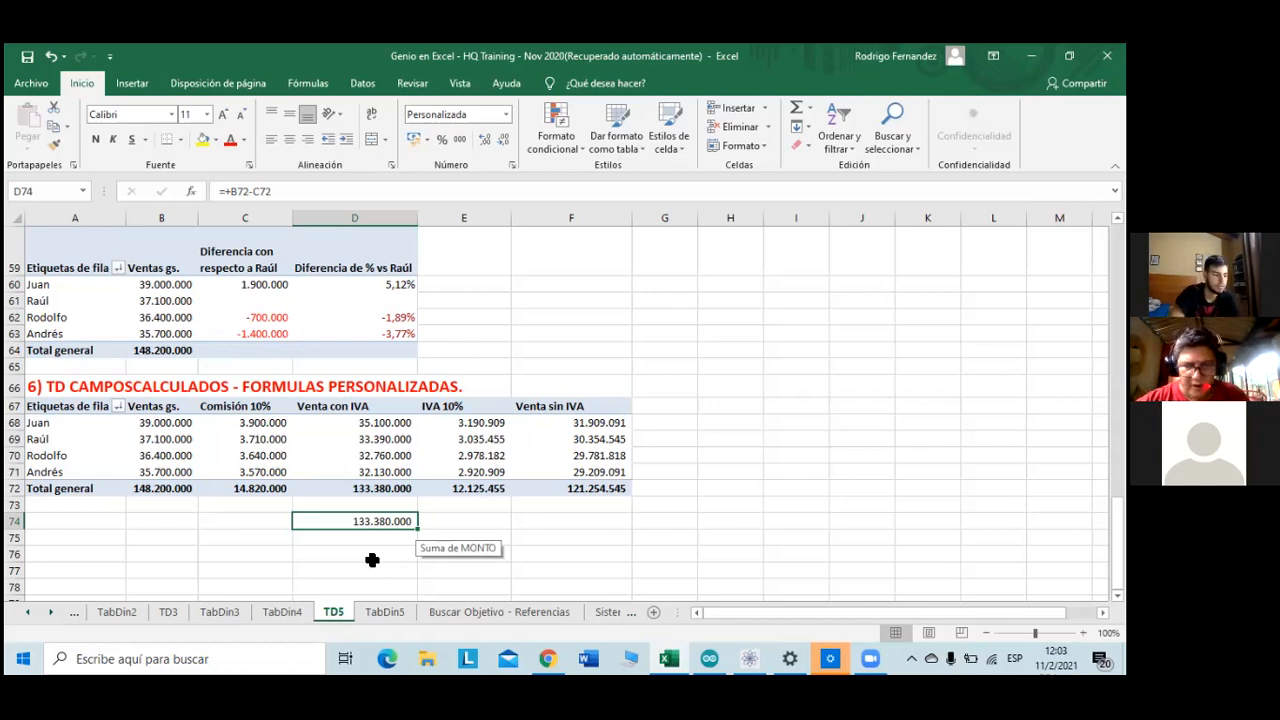
pyautogui.hotkey('ctrl', 'shift', '3')
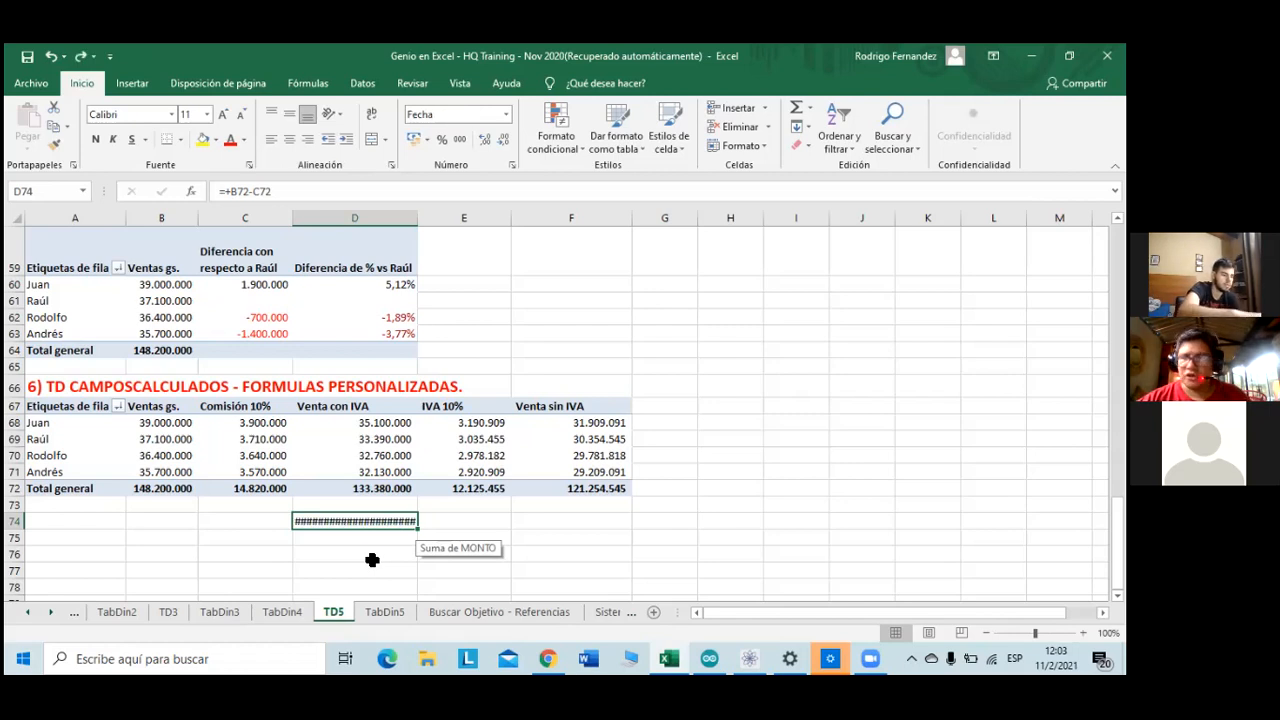
pyautogui.hotkey('ctrl', 'shift', '1')
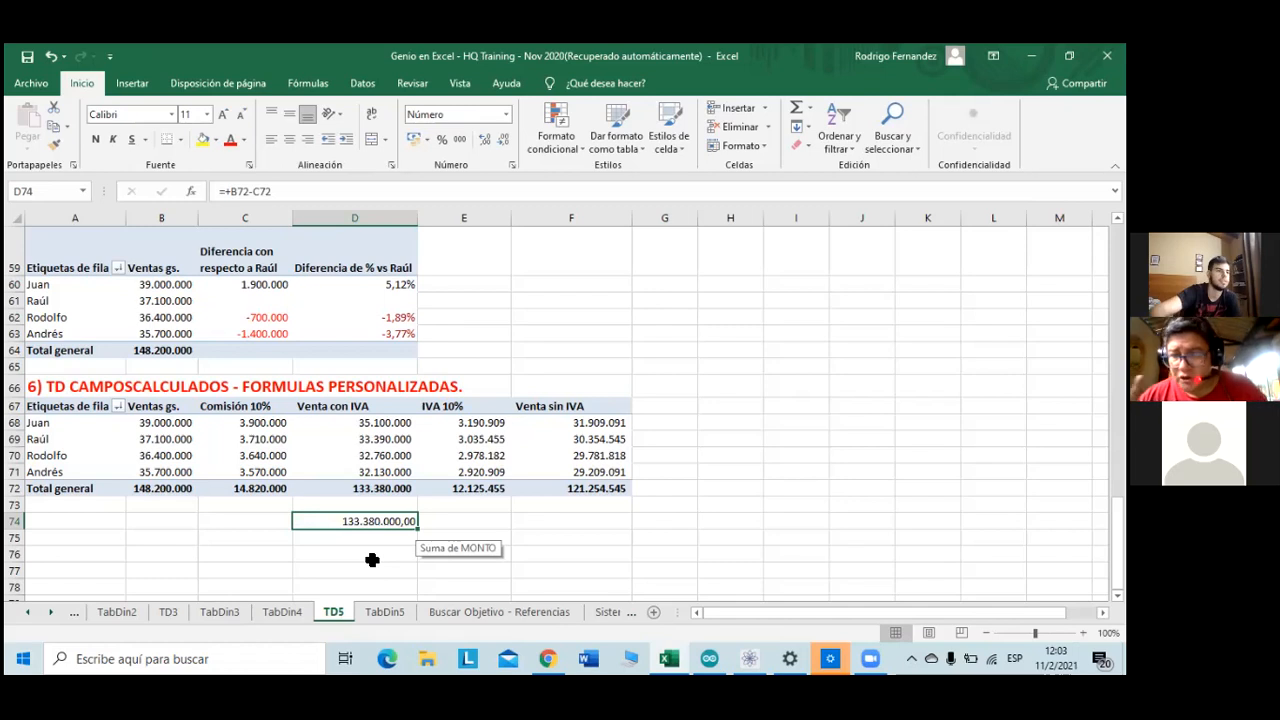
pyautogui.click(502, 140)
pyautogui.click(502, 140)
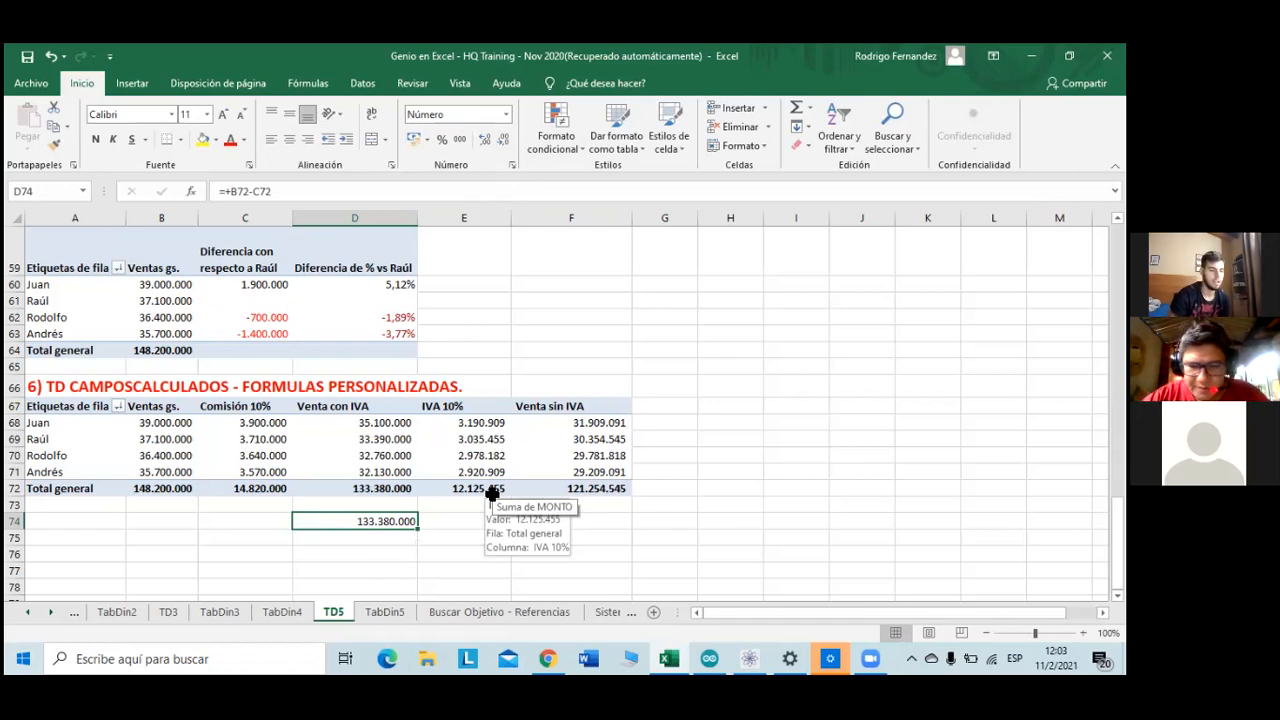
# - Enter the check formula +D74/11 in cell E74, below the IVA 10% total
pyautogui.press('Right')
pyautogui.write('+')
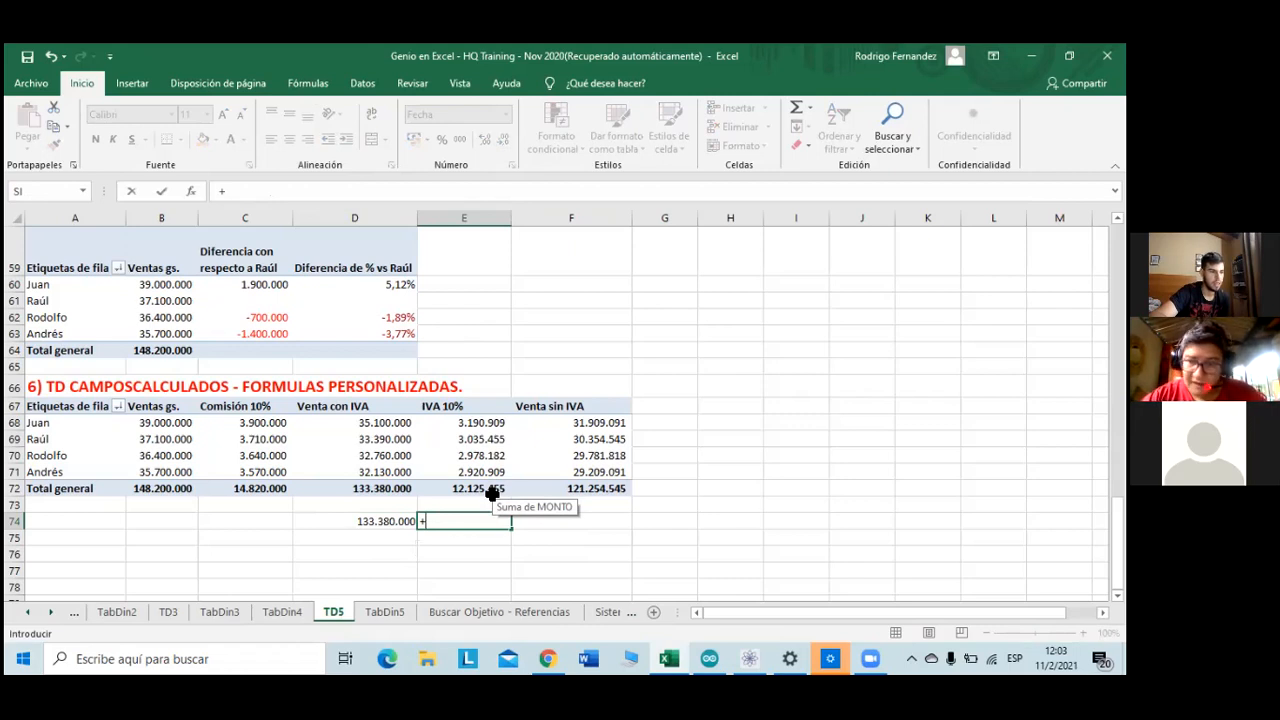
pyautogui.press('Left')
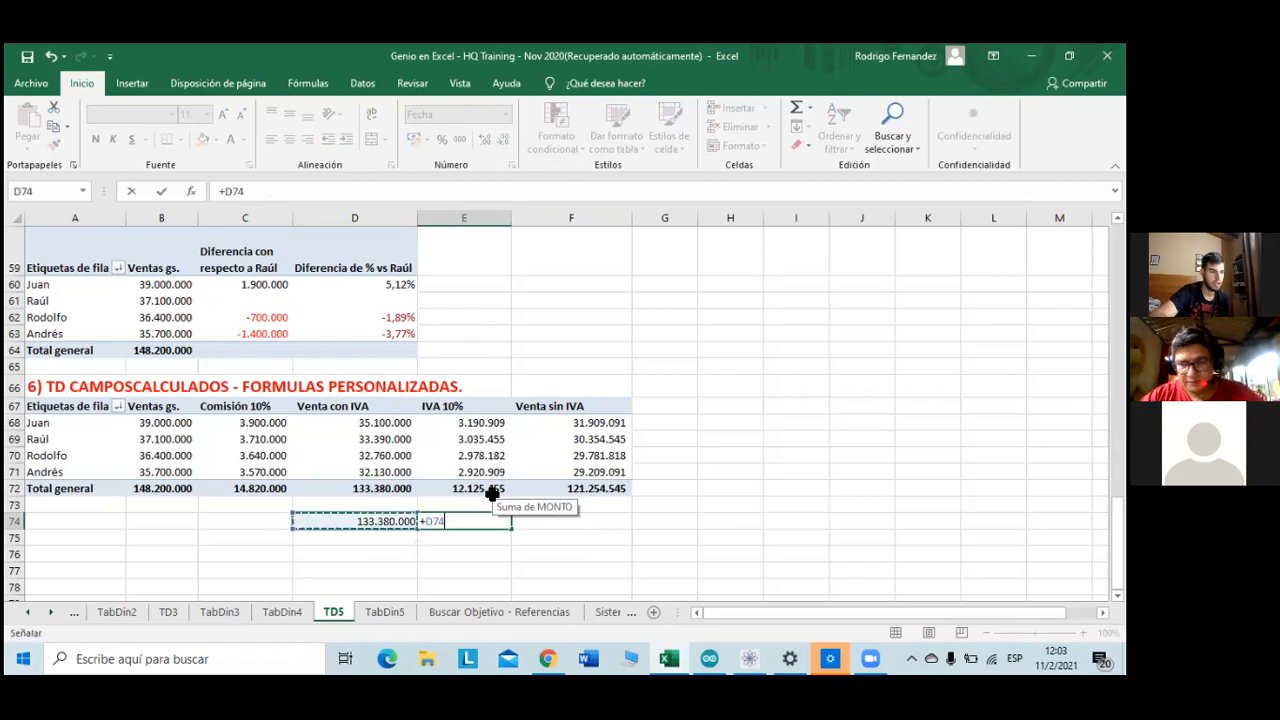
pyautogui.write('/')
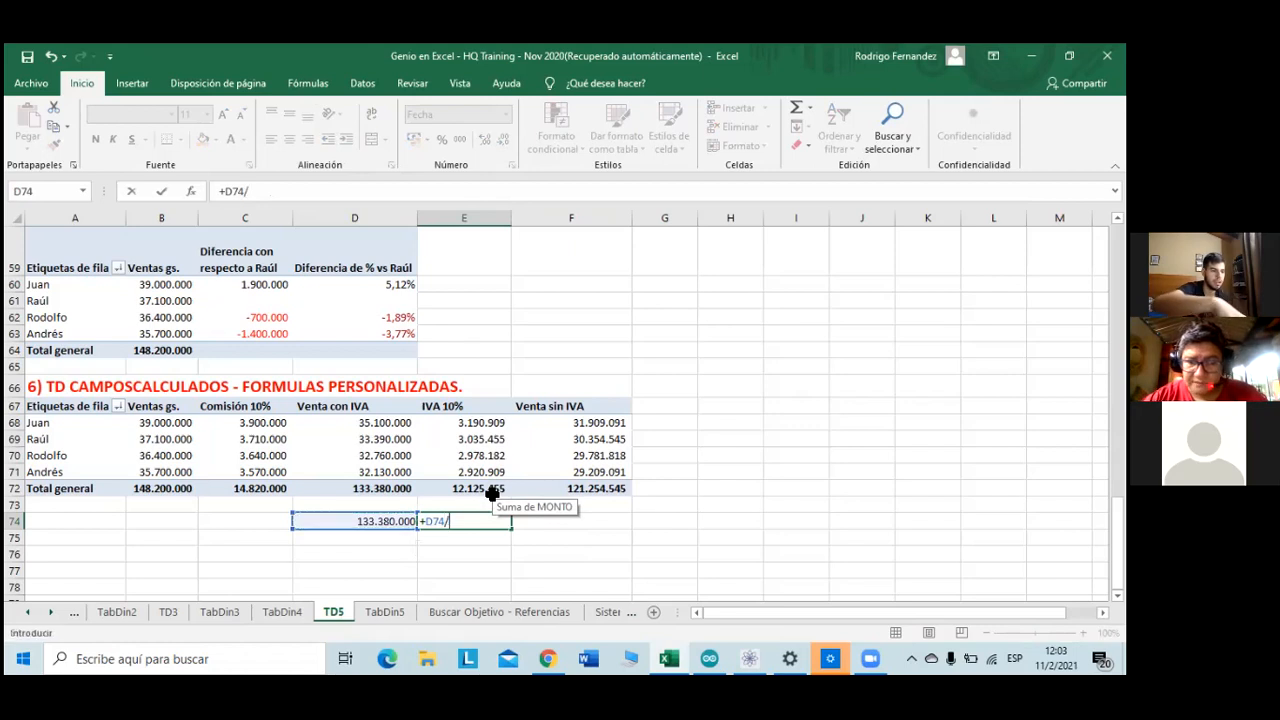
pyautogui.write('11')
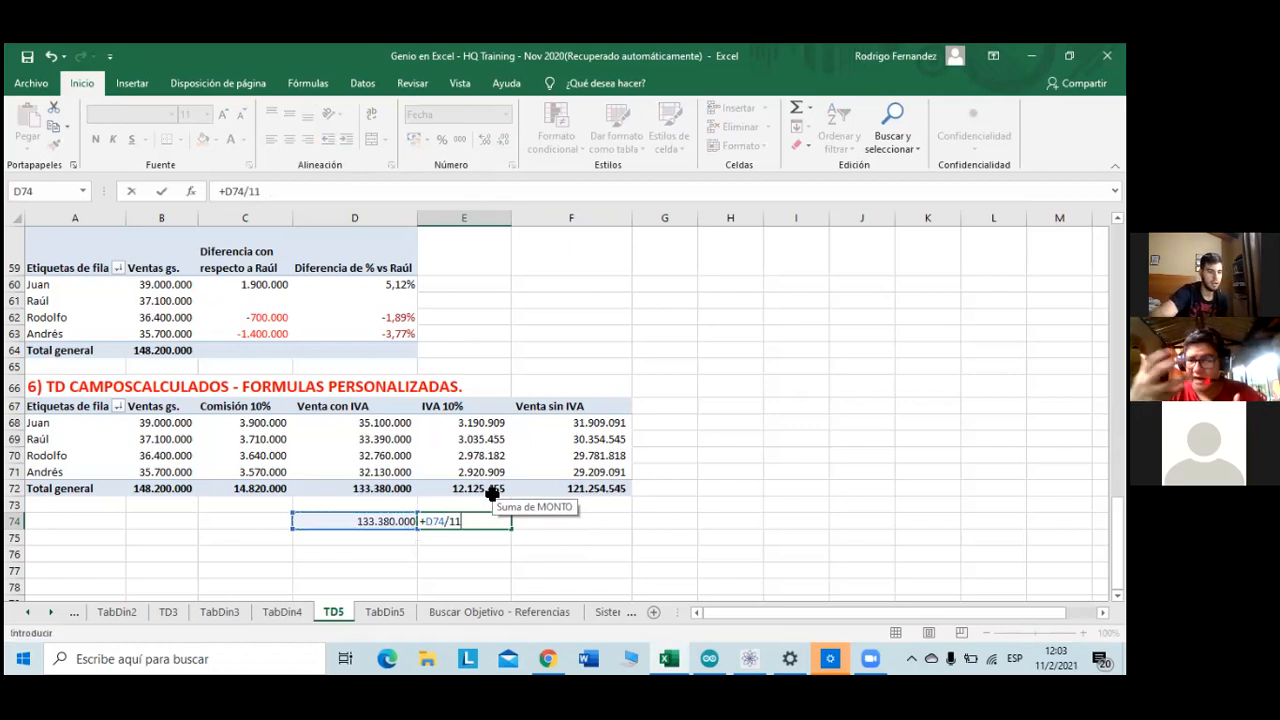
pyautogui.press('Return')
# - Format E74 as a number with thousands separators and no decimals
pyautogui.press('Up')
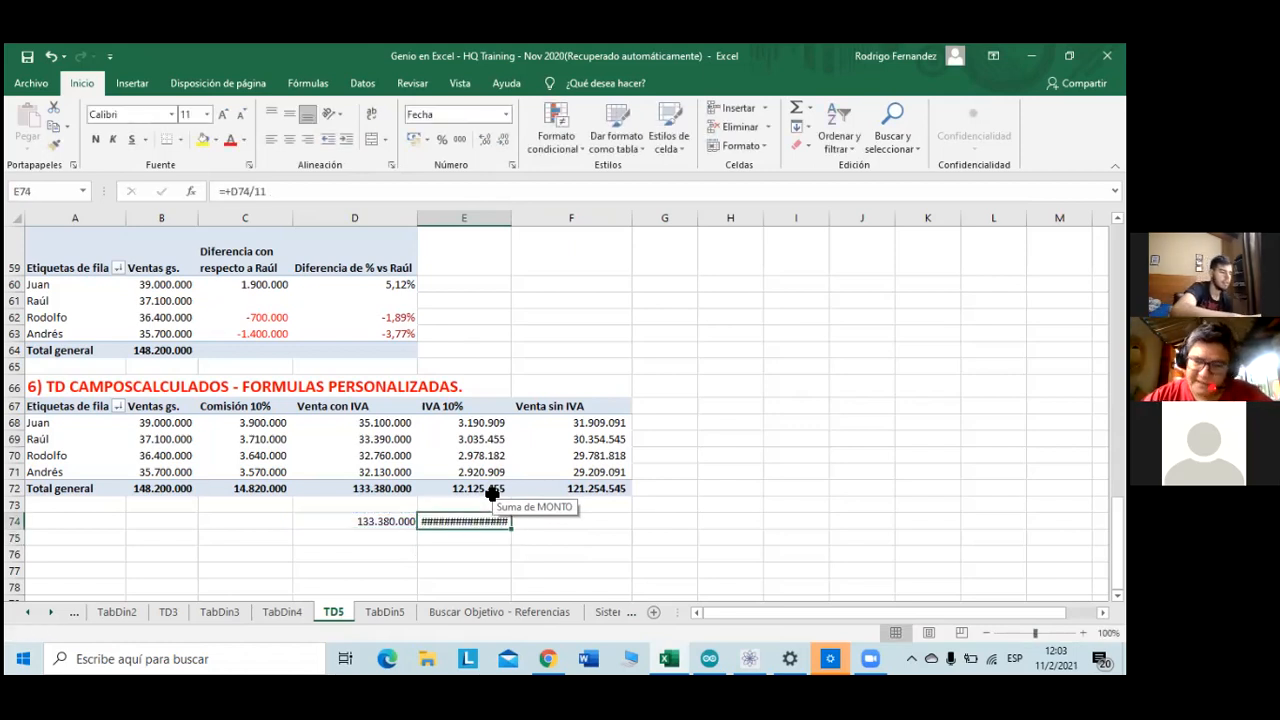
pyautogui.hotkey('ctrl', 'shift', '1')
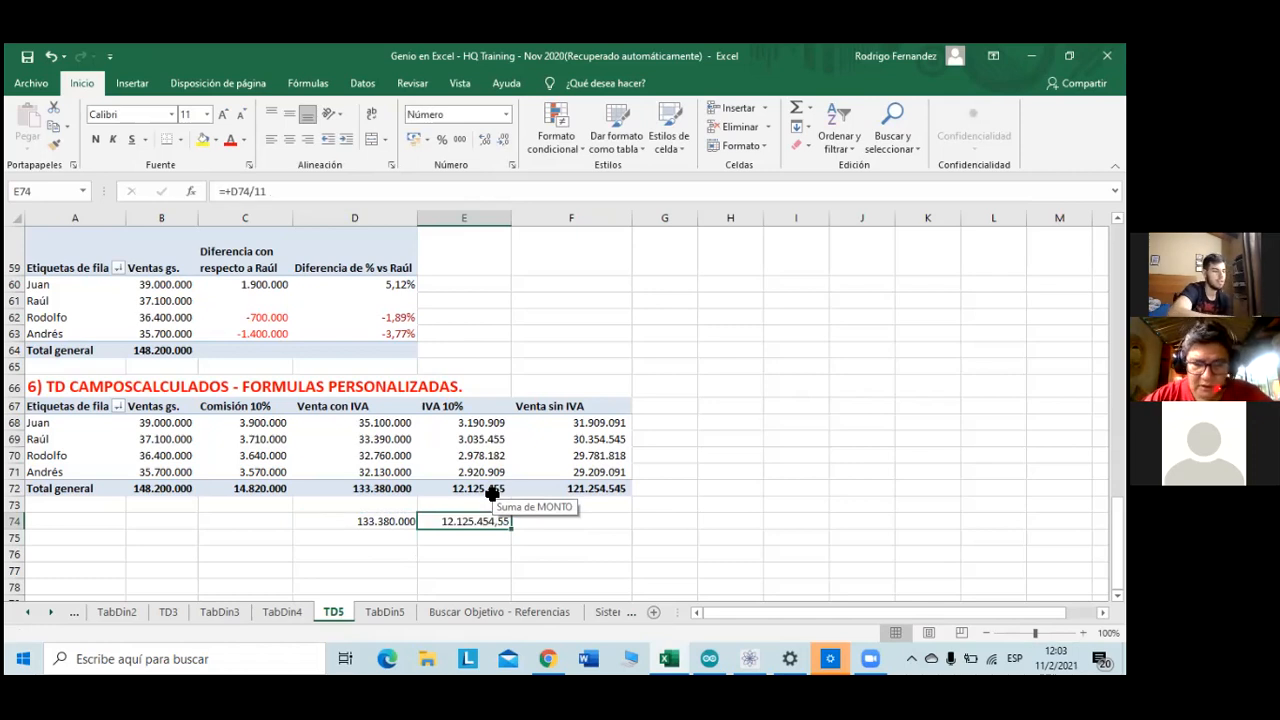
pyautogui.press('capslock')
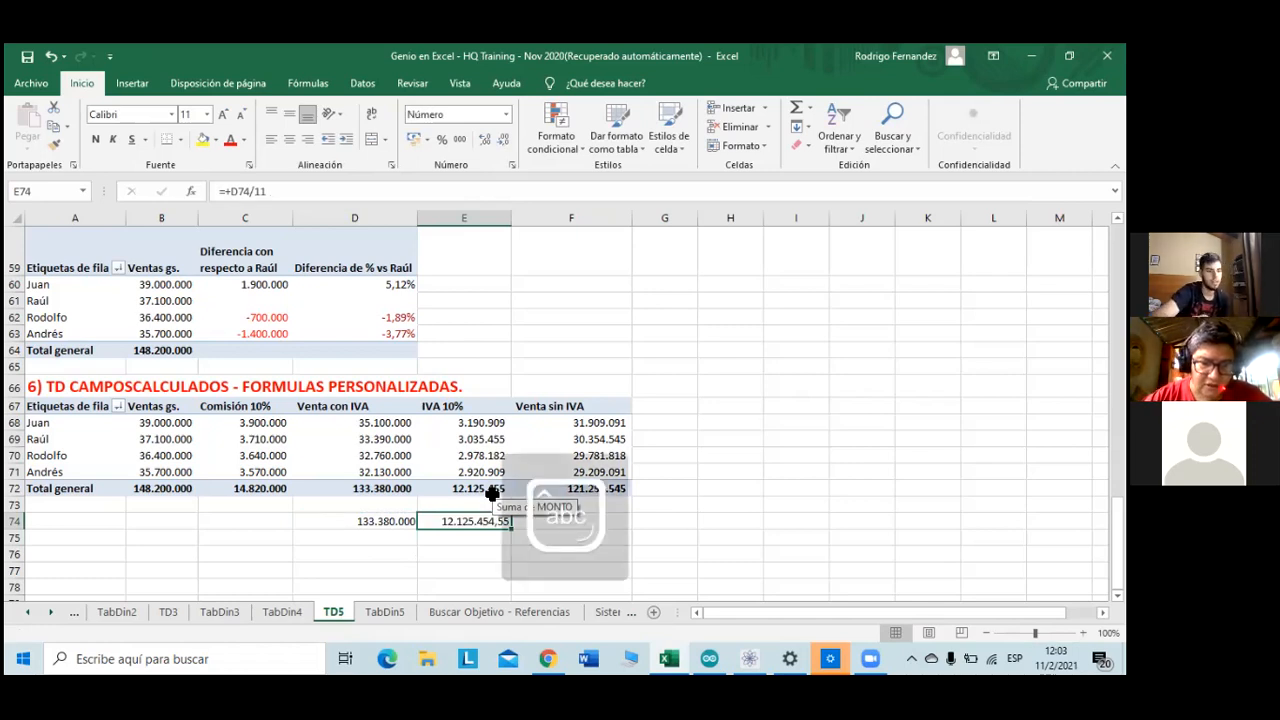
pyautogui.click(503, 140)
pyautogui.click(503, 140)
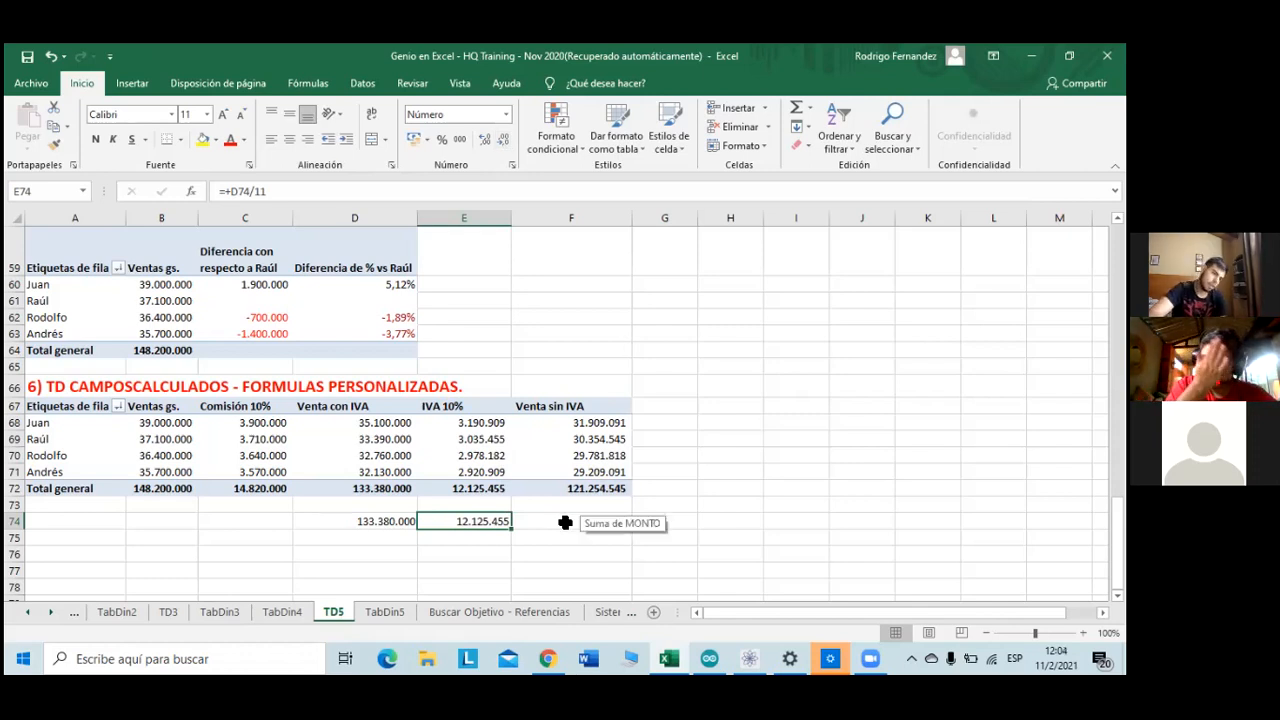
# - Enter the check formula +D74-E74 in cell F74, below the Venta sin IVA total
pyautogui.click(565, 522)
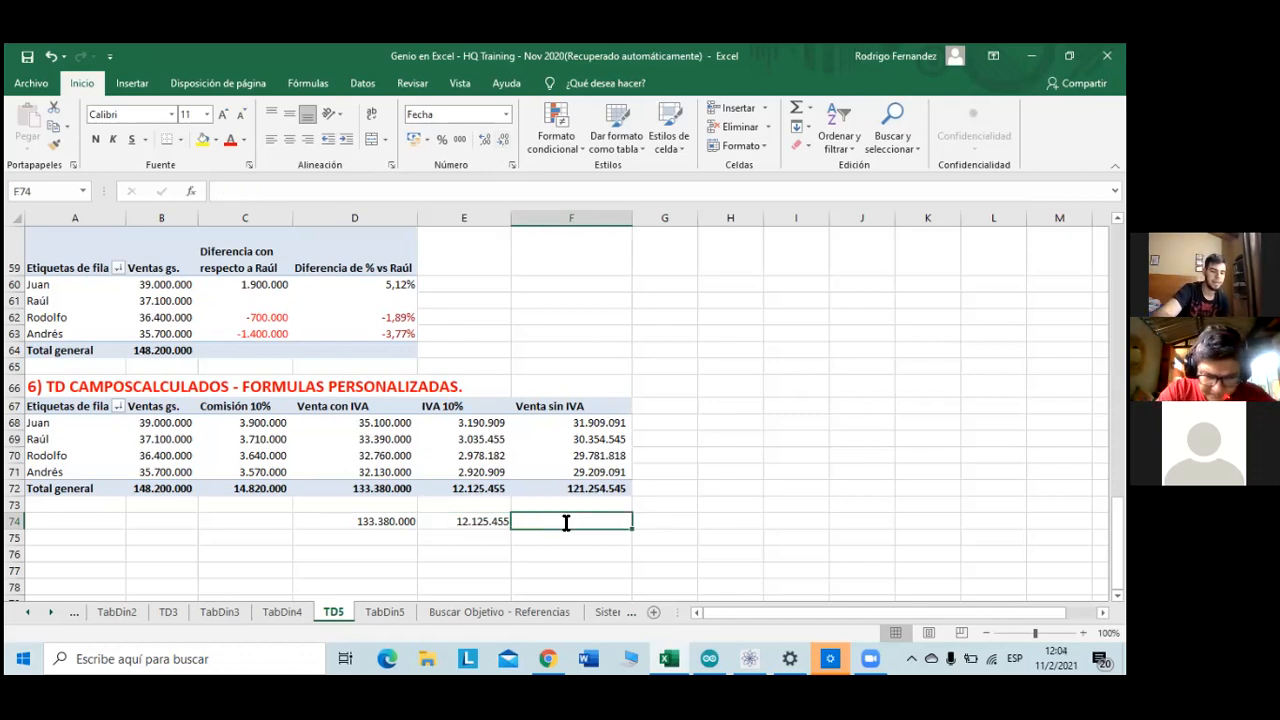
pyautogui.write('+')
pyautogui.press('Left')
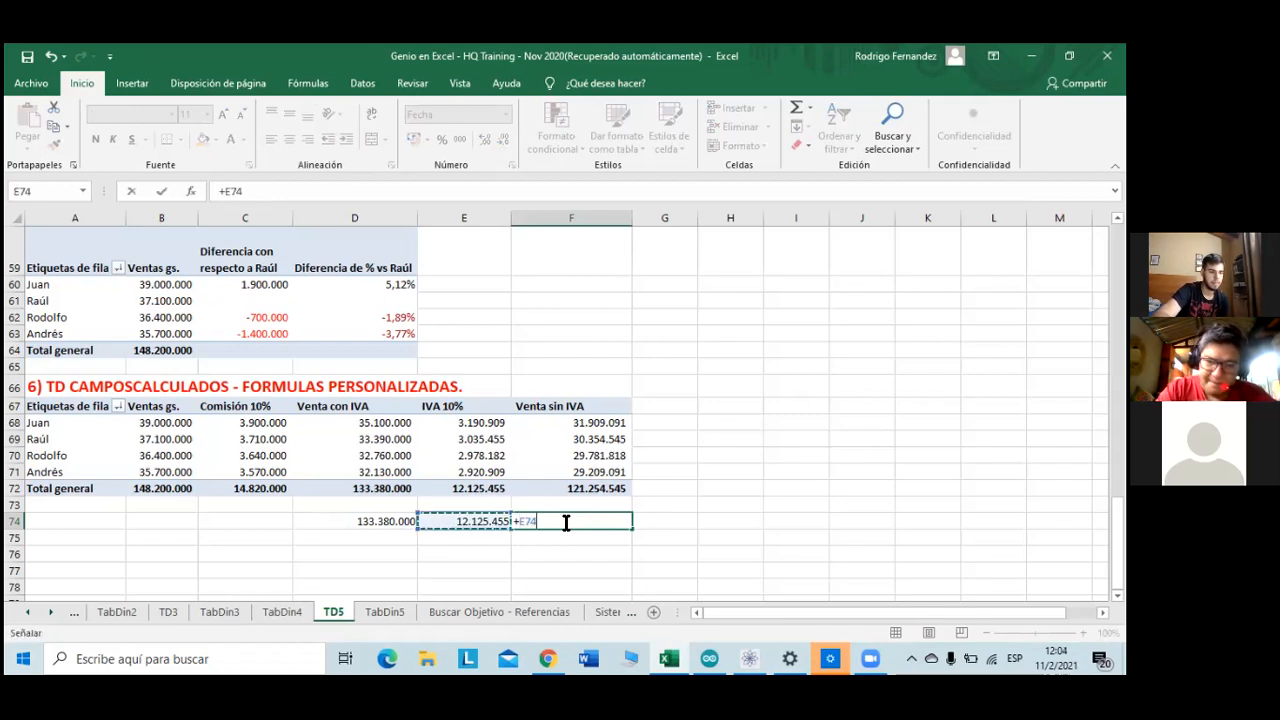
pyautogui.press('Left')
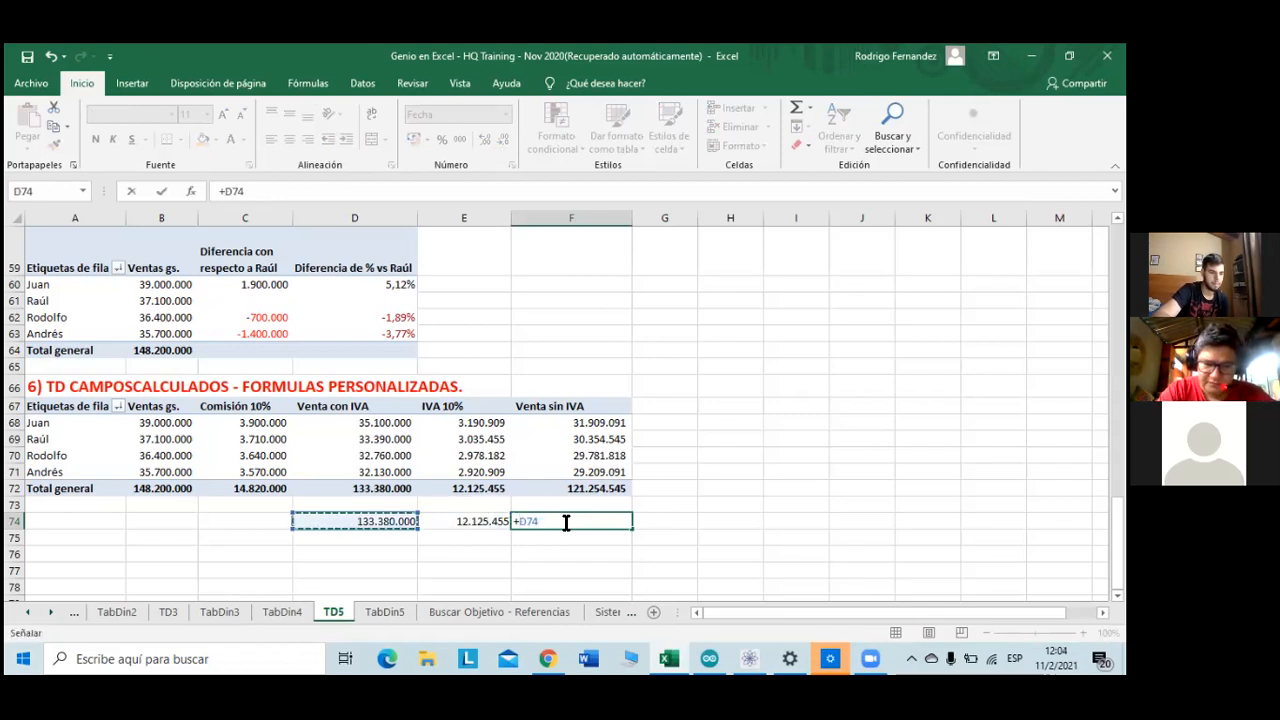
pyautogui.write('-')
pyautogui.press('Left')
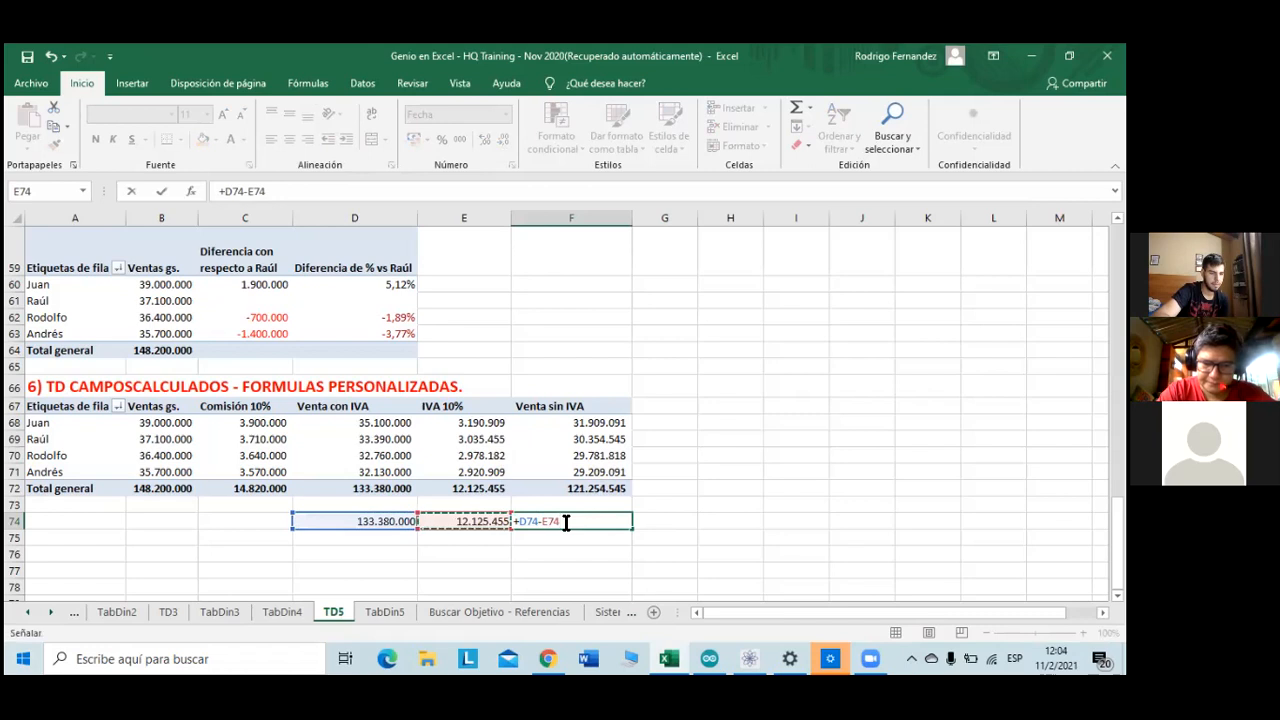
pyautogui.press('Return')
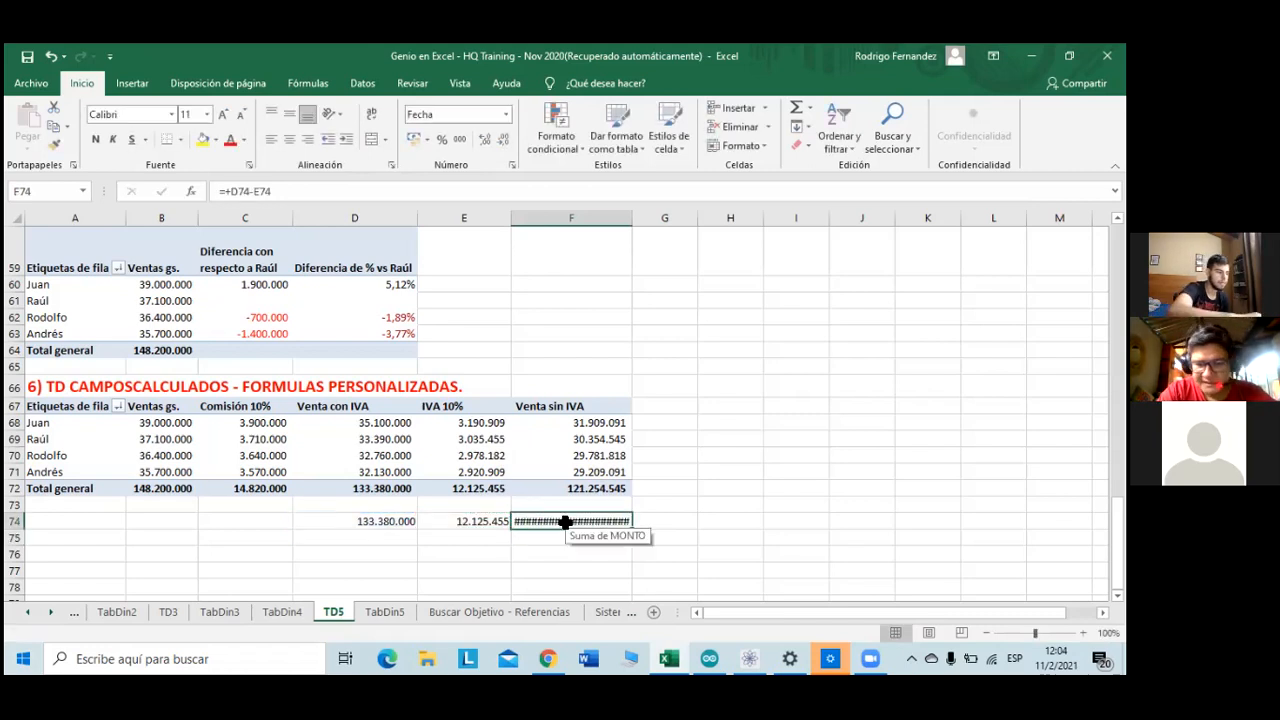
# - Format F74 as a number with thousands separators and no decimals
pyautogui.hotkey('ctrl', 'shift', '1')
pyautogui.press('Return')
pyautogui.click(565, 521)
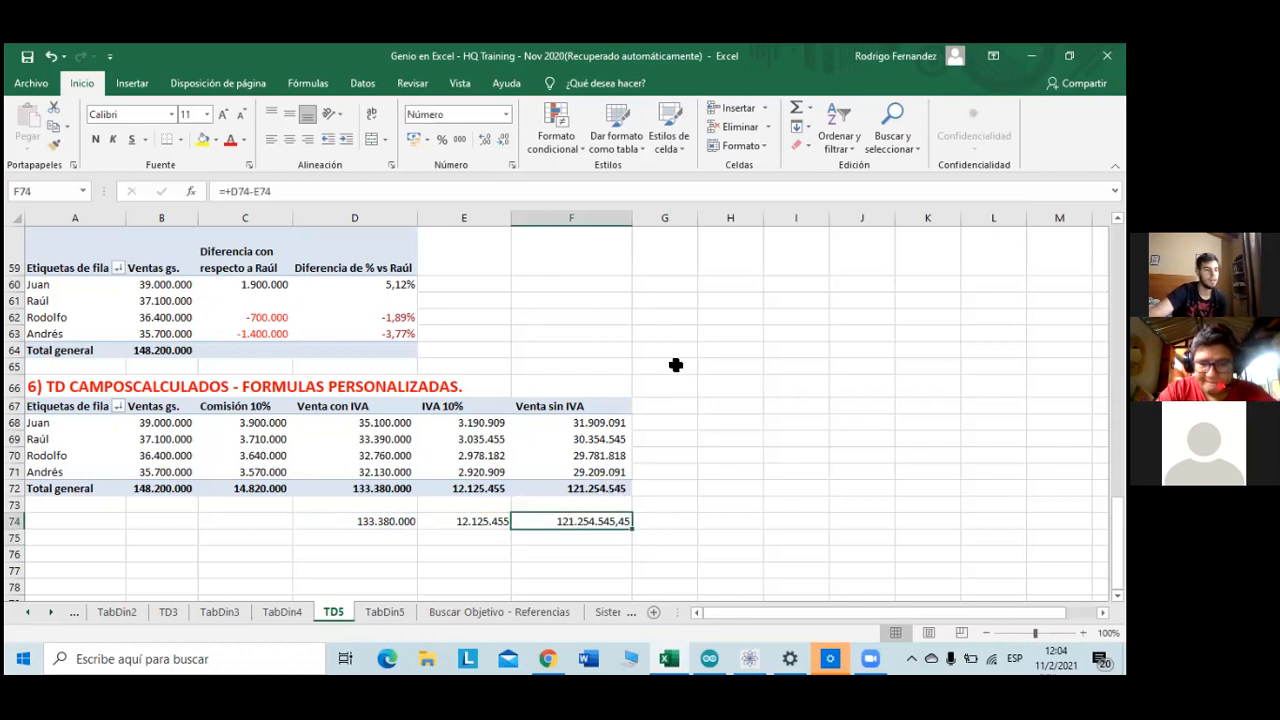
pyautogui.click(504, 139)
pyautogui.click(504, 139)
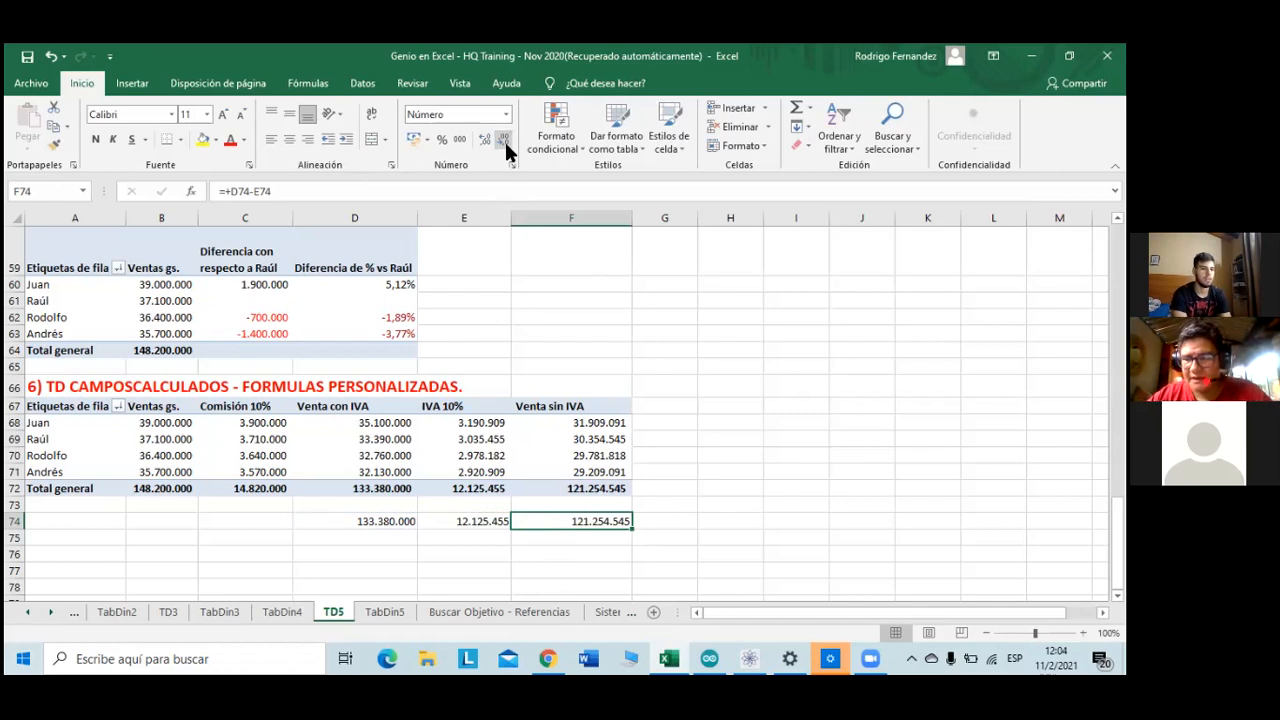
# - Insert a CLIENTE slicer for the sixth pivot table and place it beside the table, clear of its Venta sin IVA column
pyautogui.press('Up')
pyautogui.press('Up')
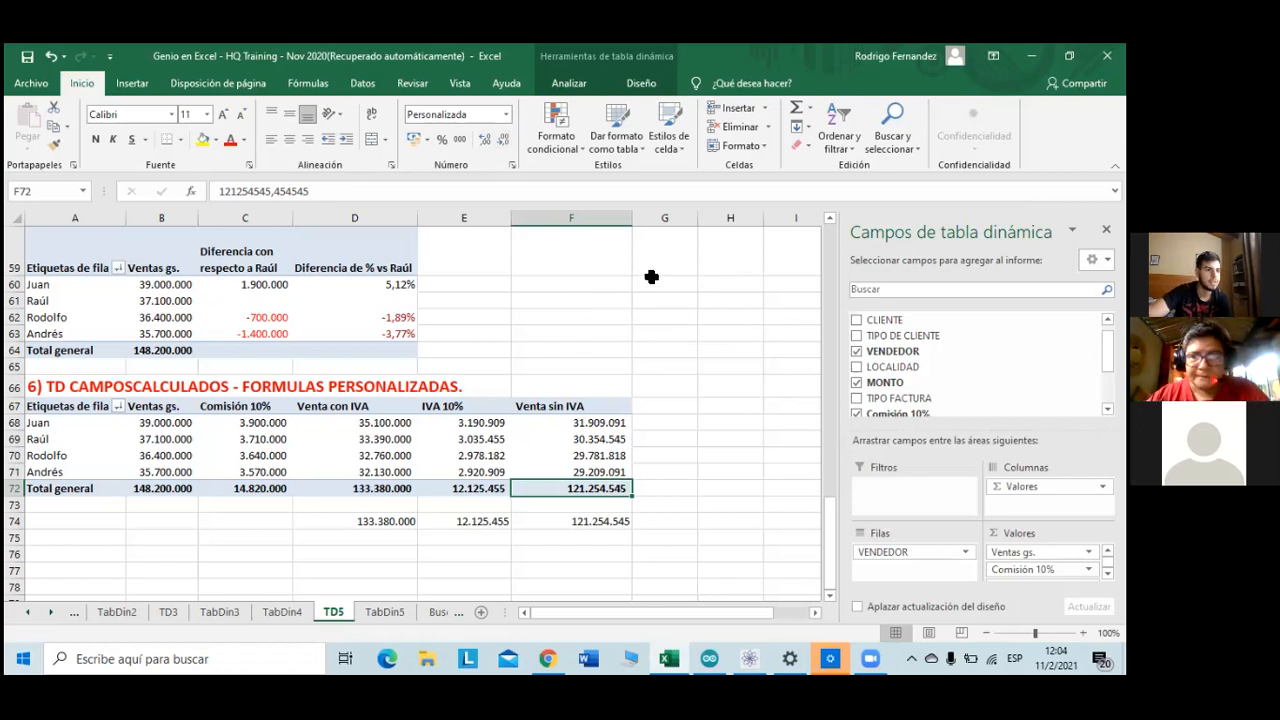
pyautogui.click(569, 84)
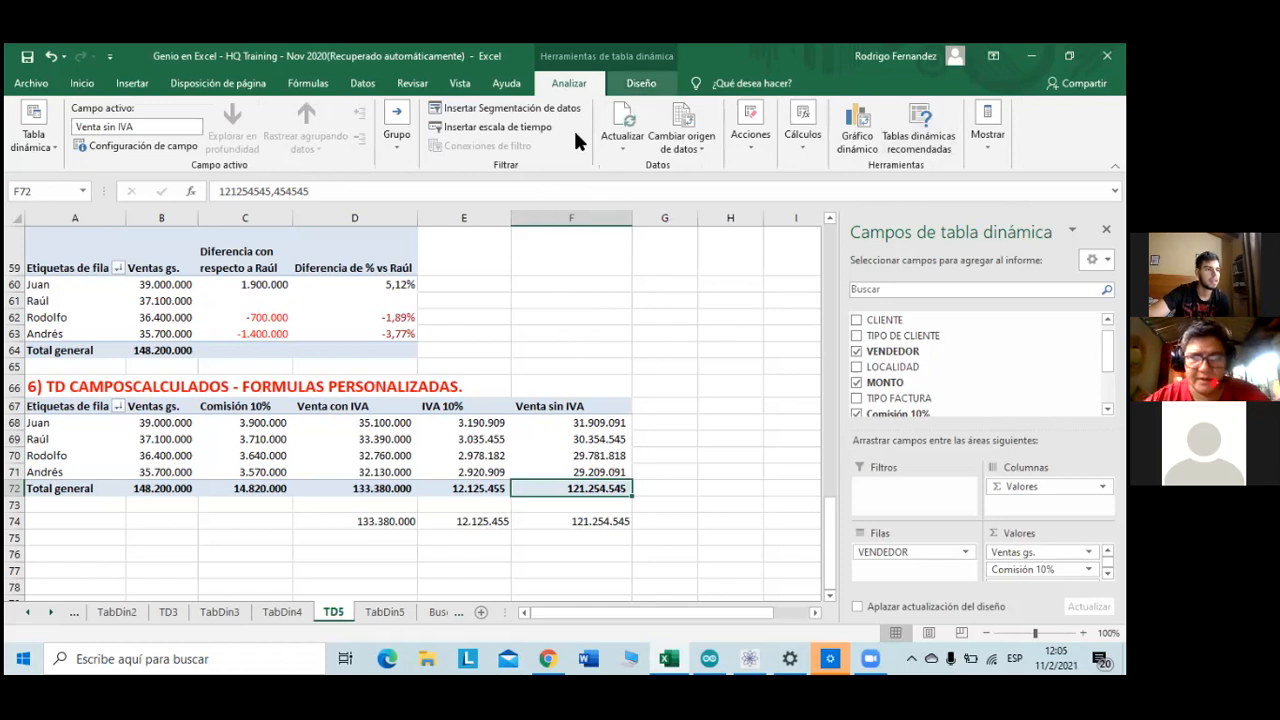
pyautogui.click(510, 108)
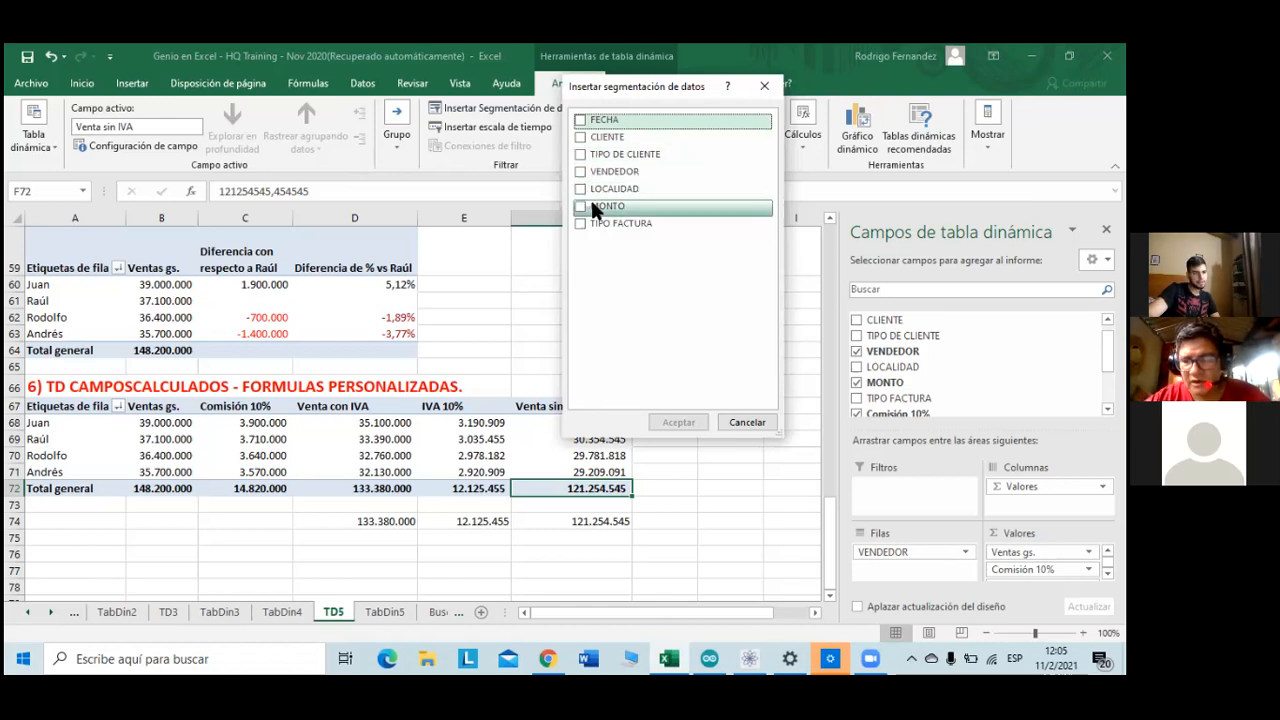
pyautogui.click(578, 137)
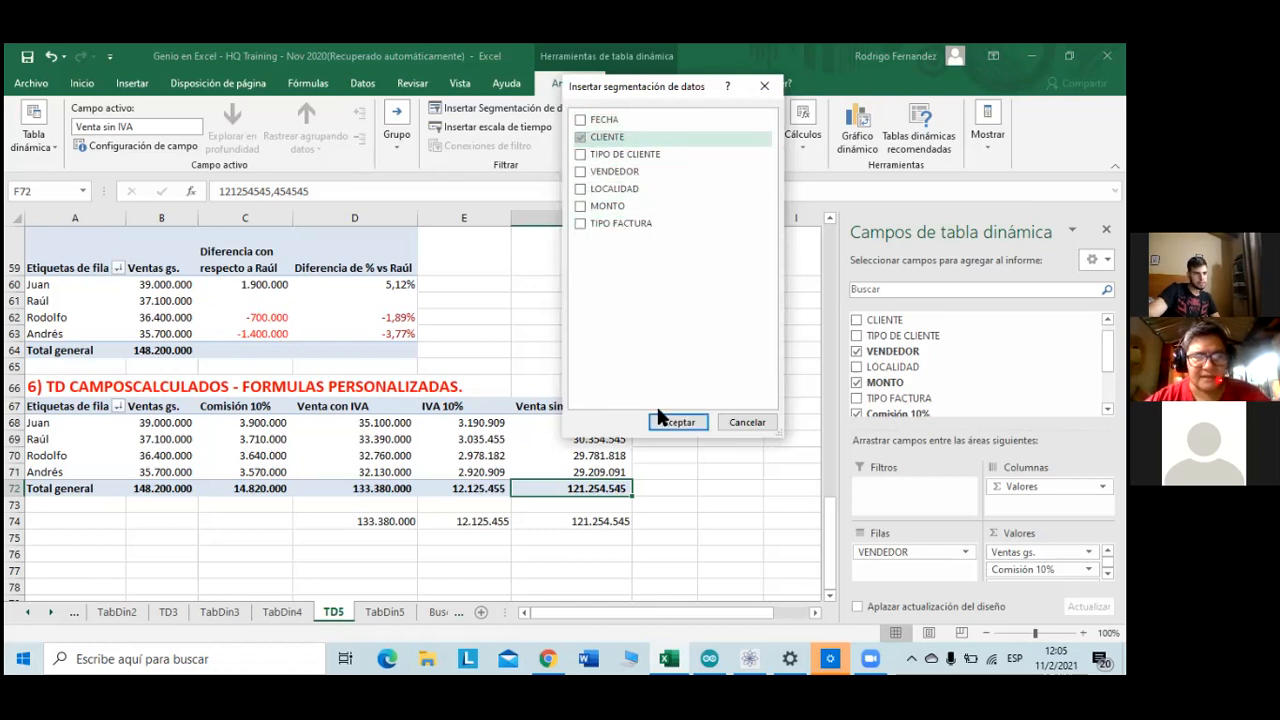
pyautogui.click(677, 422)
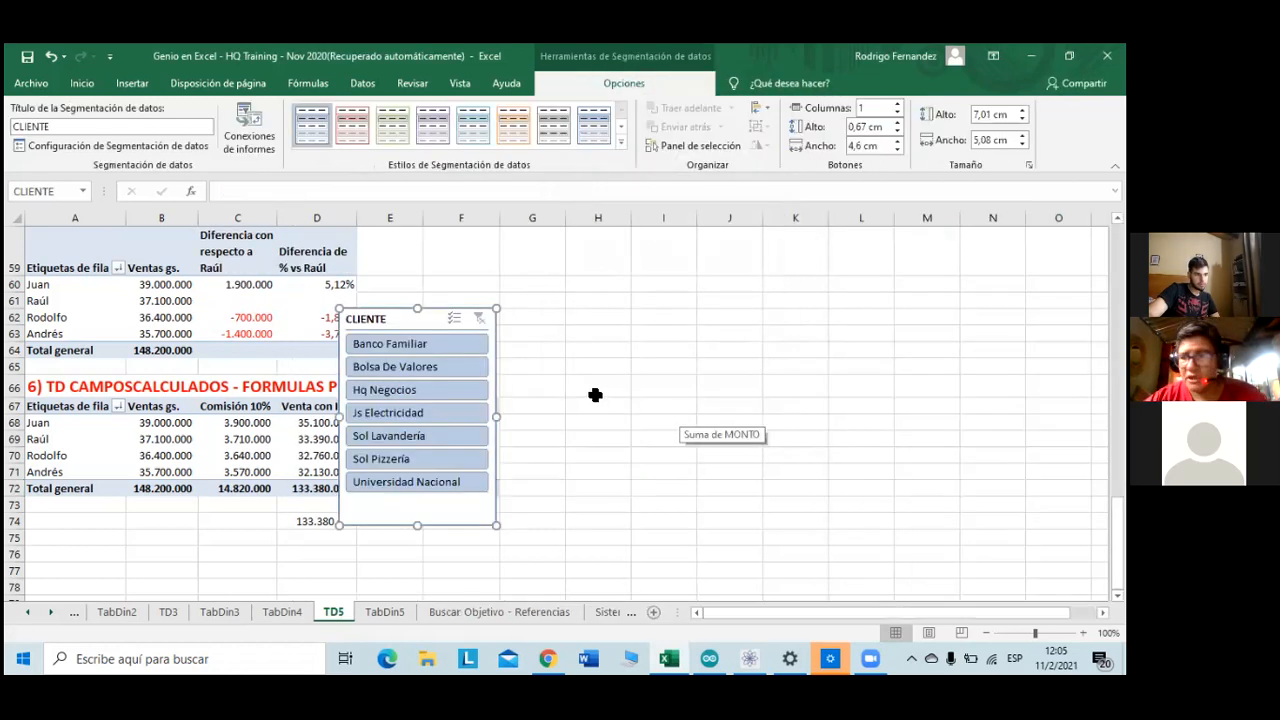
pyautogui.moveTo(474, 314); pyautogui.dragTo(655, 325)
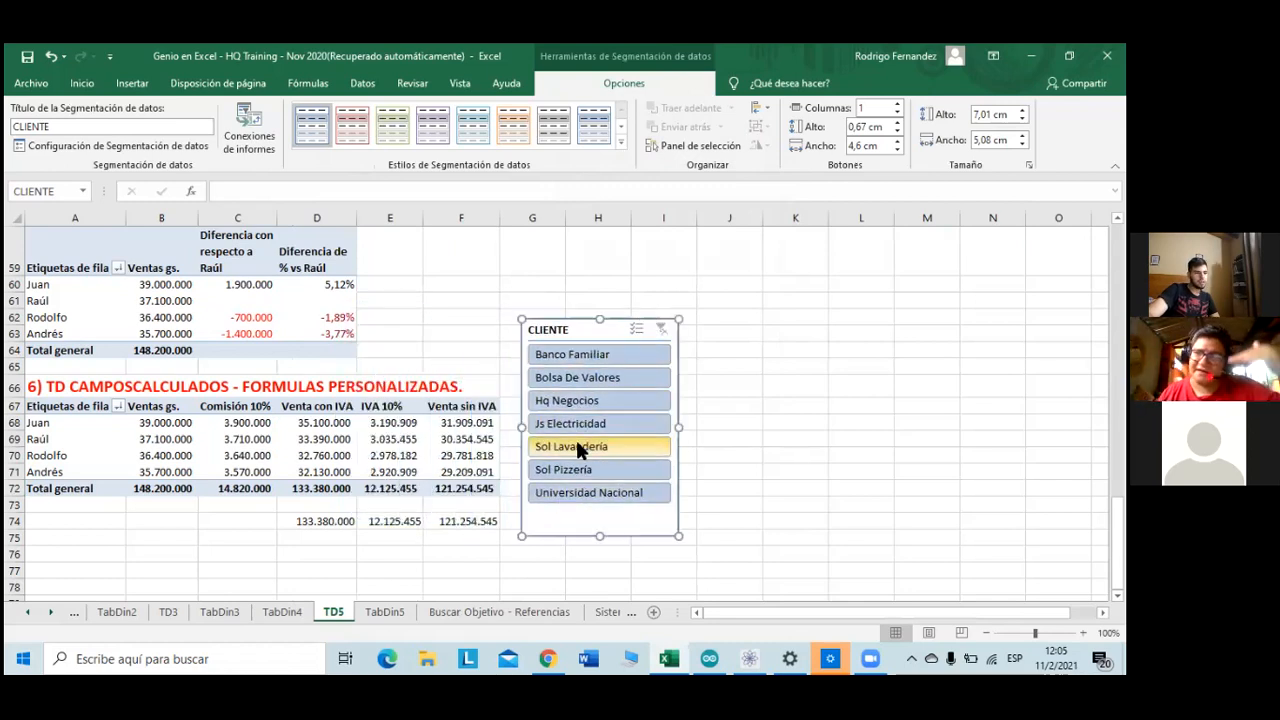
# - Filter the sixth pivot table with the slicer to Banco Familiar and Bolsa De Valores, and switch to the clients from Hq Negocios through Universidad Nacional
pyautogui.click(585, 350)
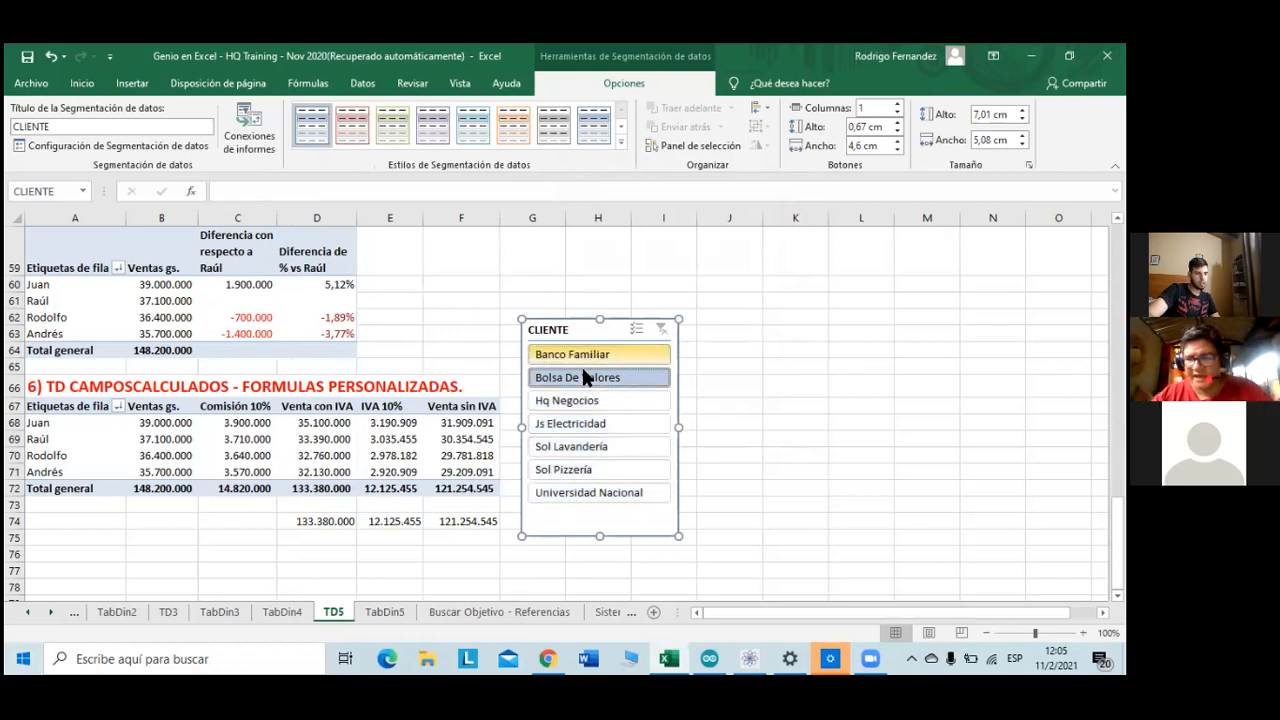
pyautogui.keyDown('ctrl'); pyautogui.click(582, 372); pyautogui.keyUp('ctrl')
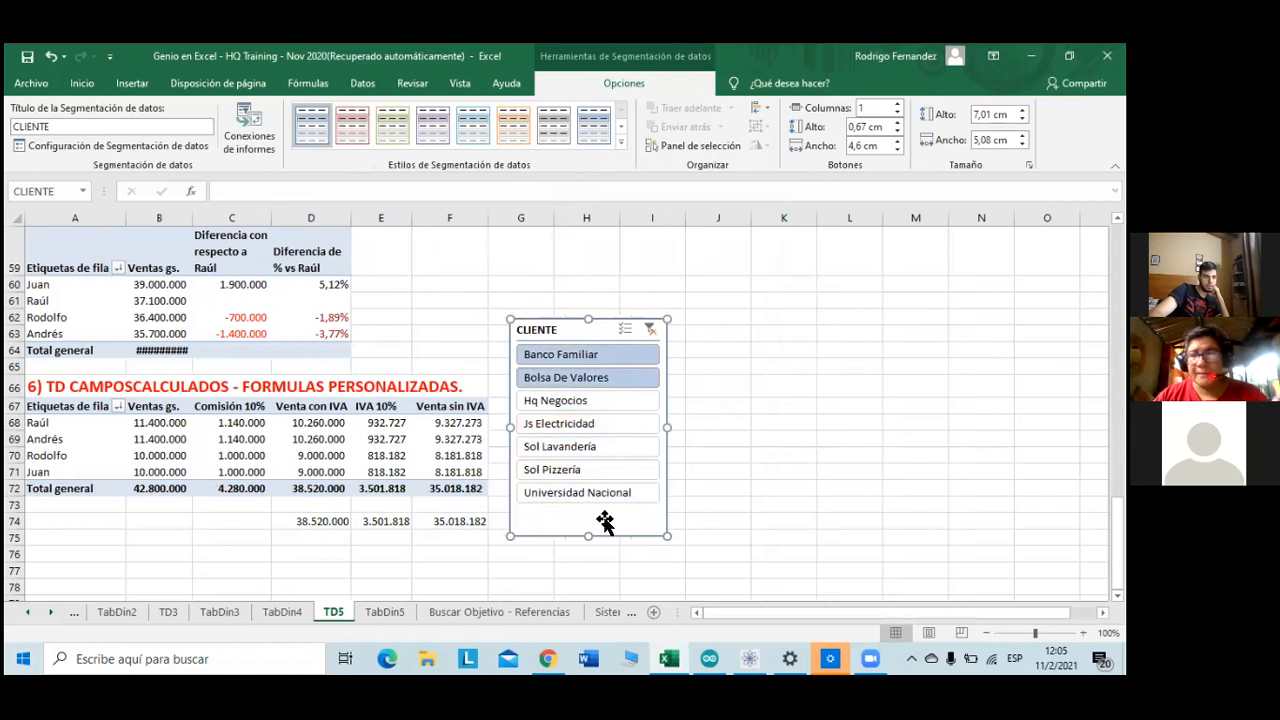
pyautogui.click(590, 402)
pyautogui.keyDown('shift'); pyautogui.click(603, 495); pyautogui.keyUp('shift')
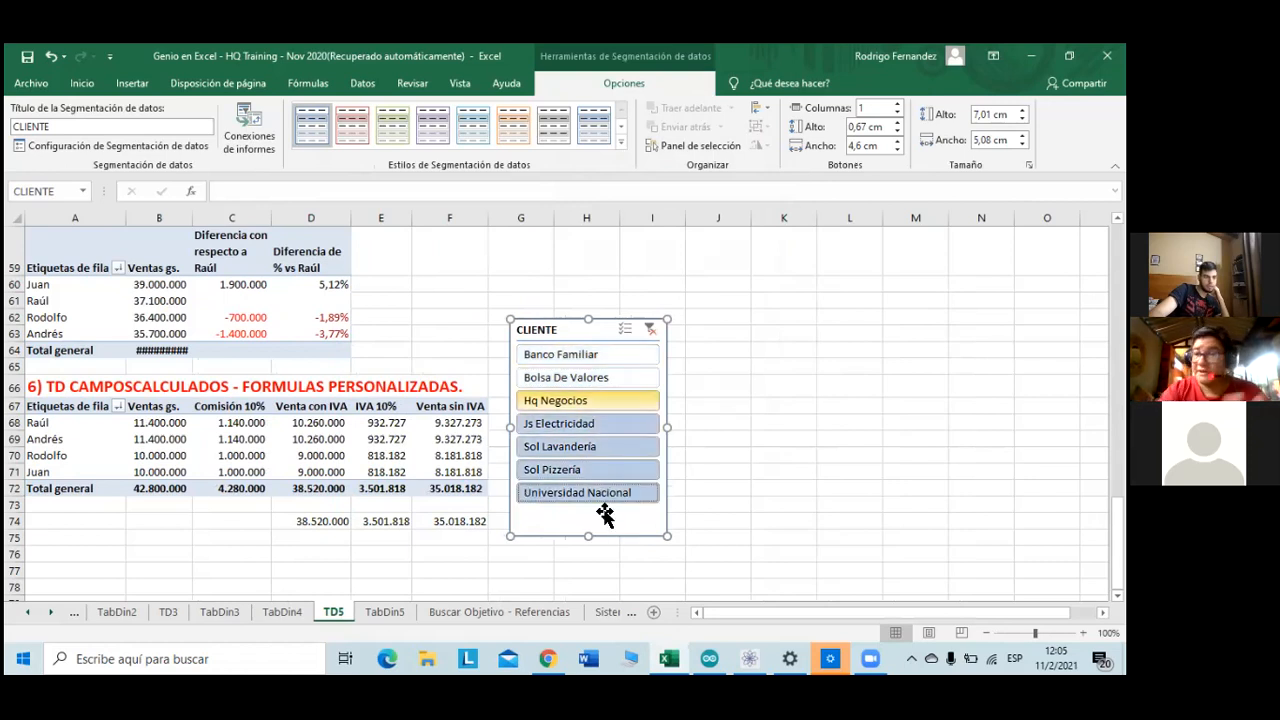
# - Select every client from Banco Familiar through Universidad Nacional in the slicer, and narrow the filter to Universidad Nacional only
pyautogui.click(621, 358)
pyautogui.keyDown('shift'); pyautogui.click(600, 492); pyautogui.keyUp('shift')
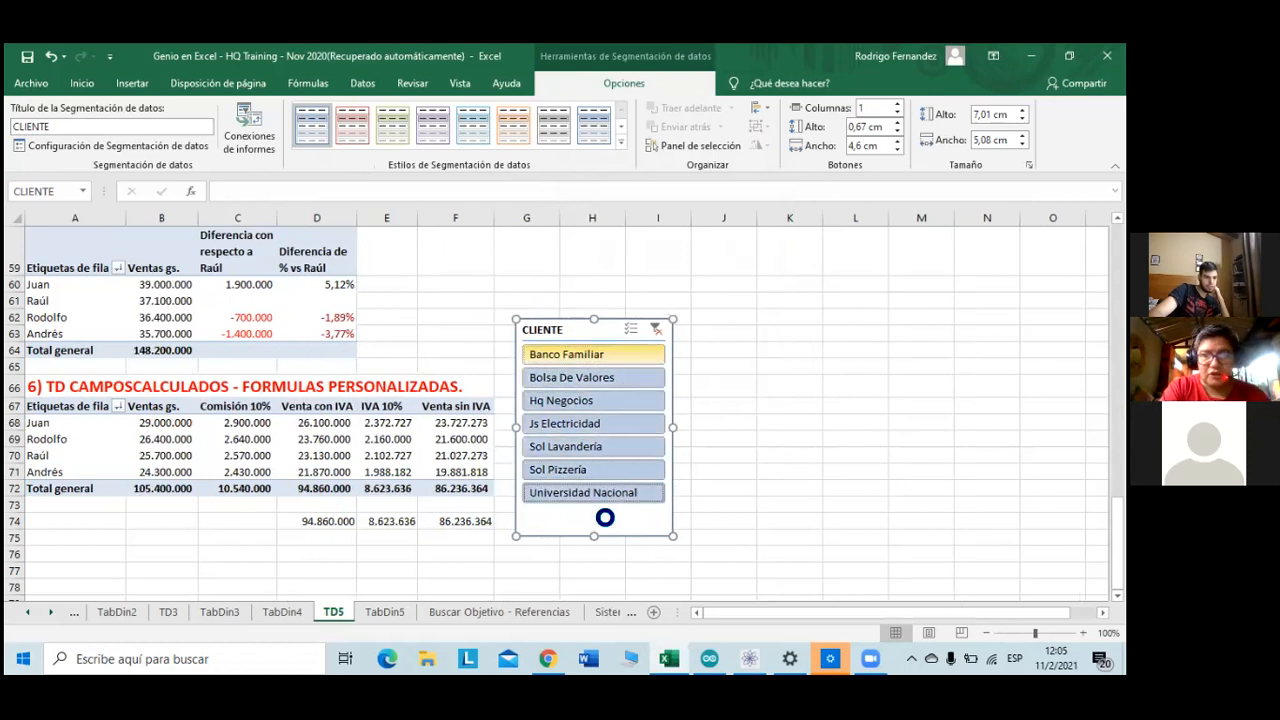
pyautogui.moveTo(599, 517); pyautogui.dragTo(605, 521)
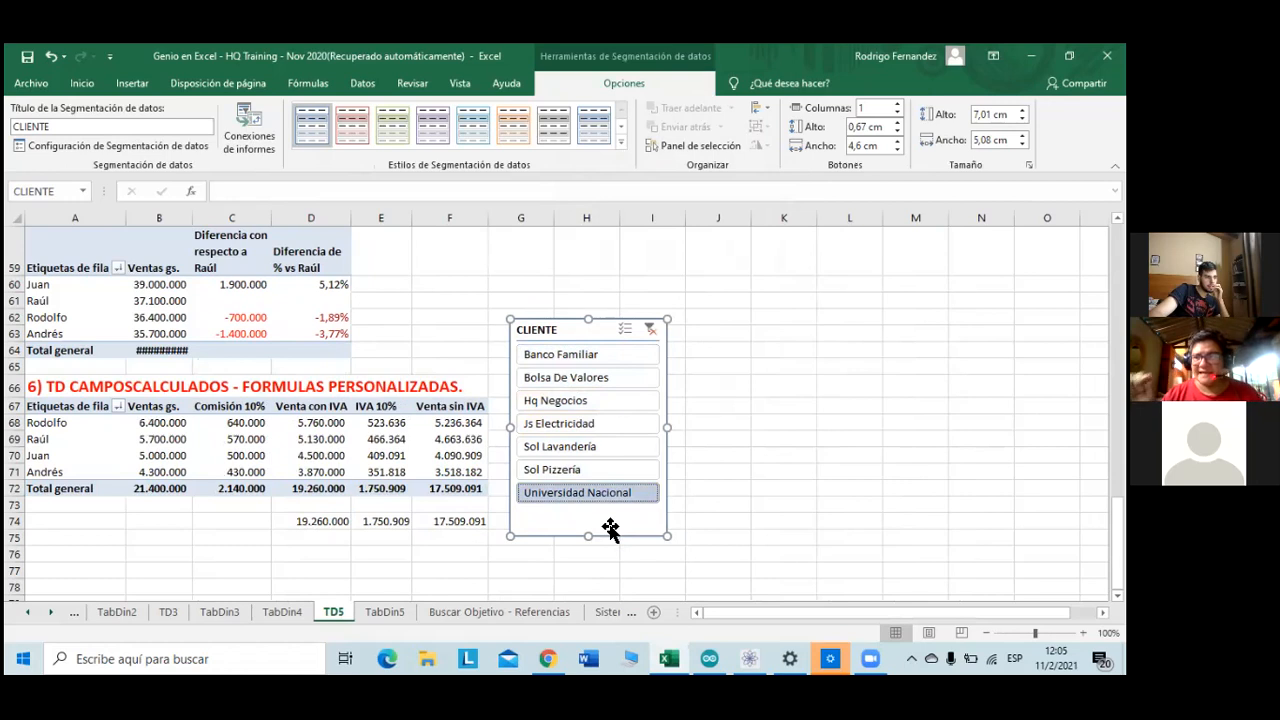
# - Filter the sixth pivot table by one client at a time in the CLIENTE slicer, going upward from Sol Pizzería to Banco Familiar
pyautogui.moveTo(727, 611); pyautogui.dragTo(716, 620)
pyautogui.click(579, 472)
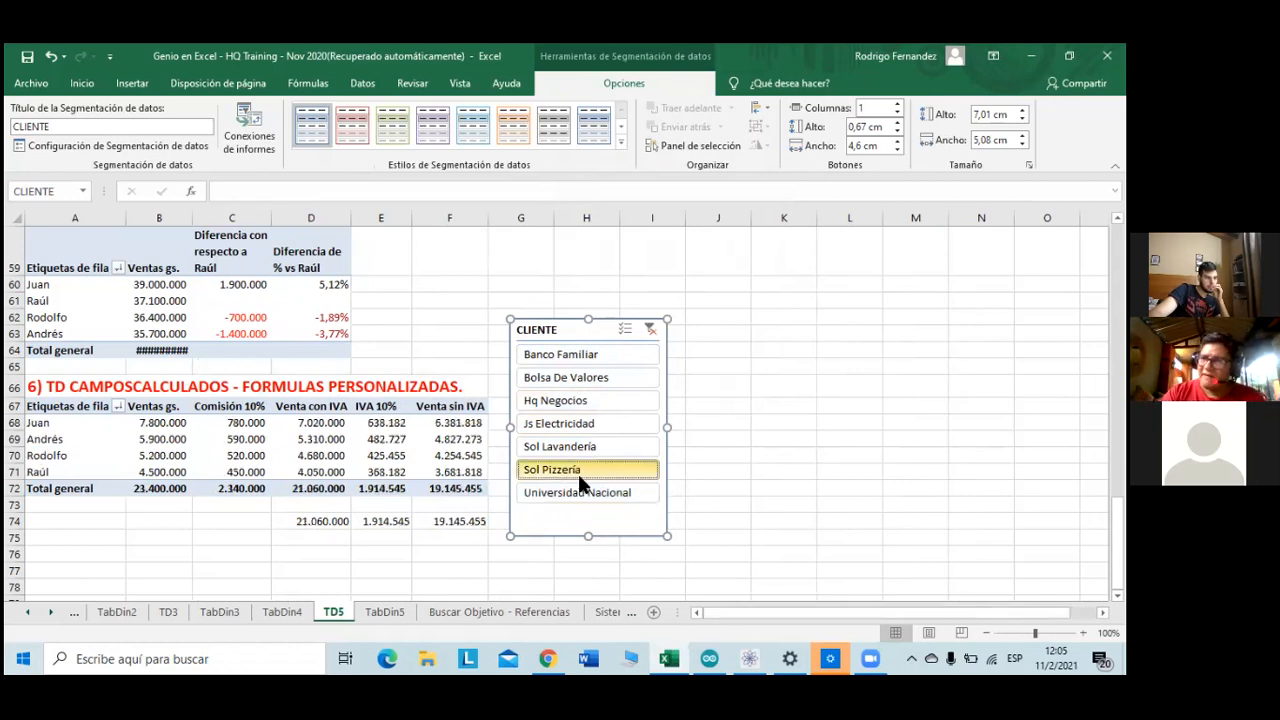
pyautogui.click(583, 445)
pyautogui.click(586, 426)
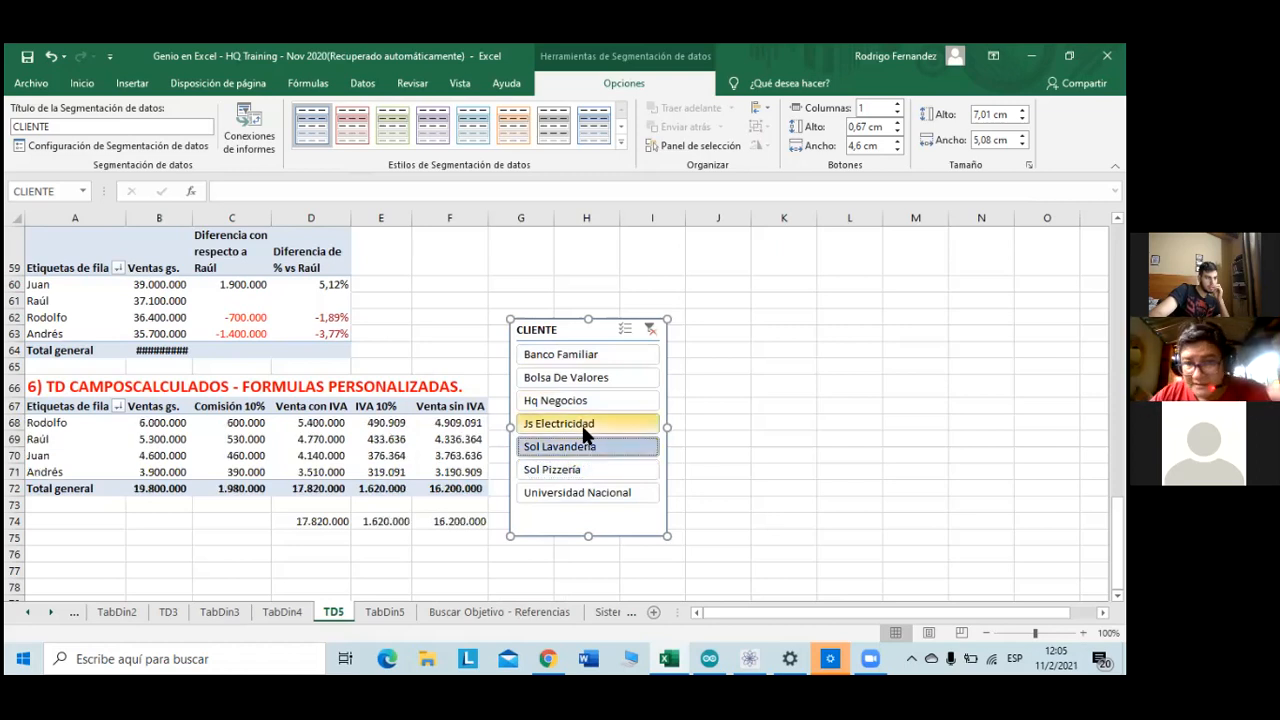
pyautogui.click(586, 402)
pyautogui.click(586, 377)
pyautogui.click(589, 354)
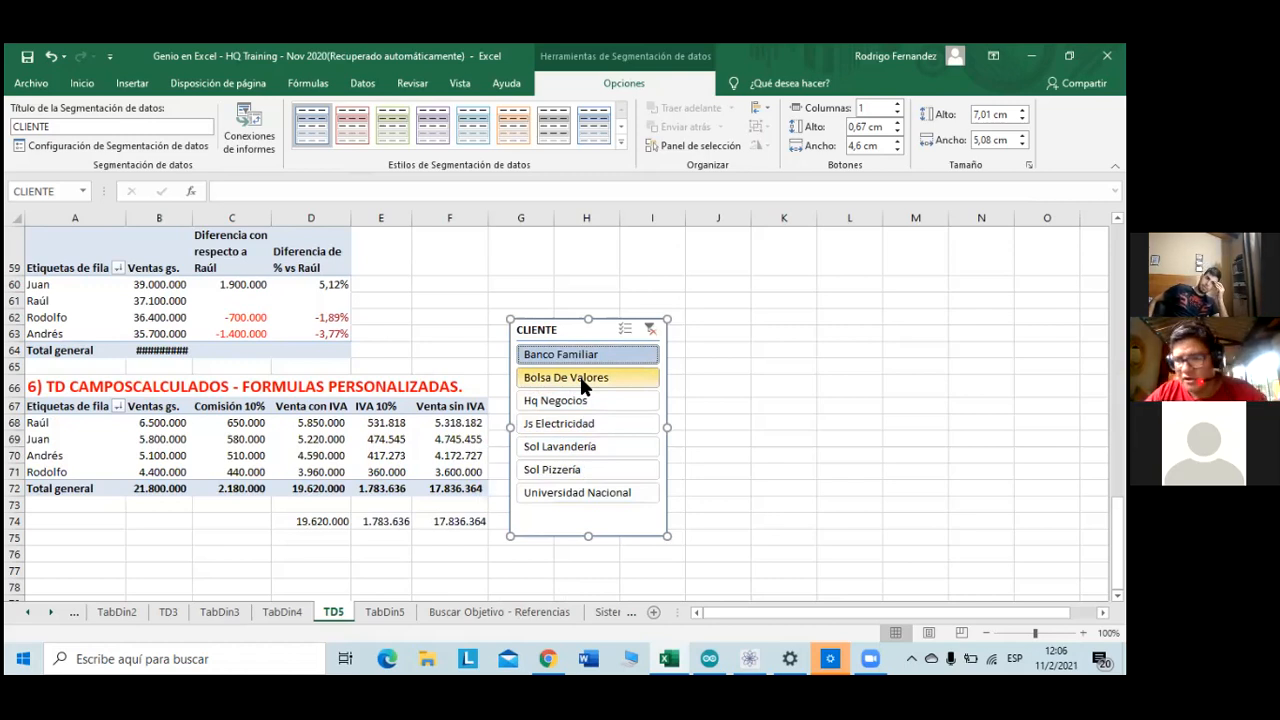
# - Step the CLIENTE slicer through each single client downward from Bolsa De Valores to Universidad Nacional
pyautogui.click(579, 373)
pyautogui.click(565, 392)
pyautogui.click(562, 418)
pyautogui.click(590, 450)
pyautogui.click(588, 469)
pyautogui.click(590, 490)
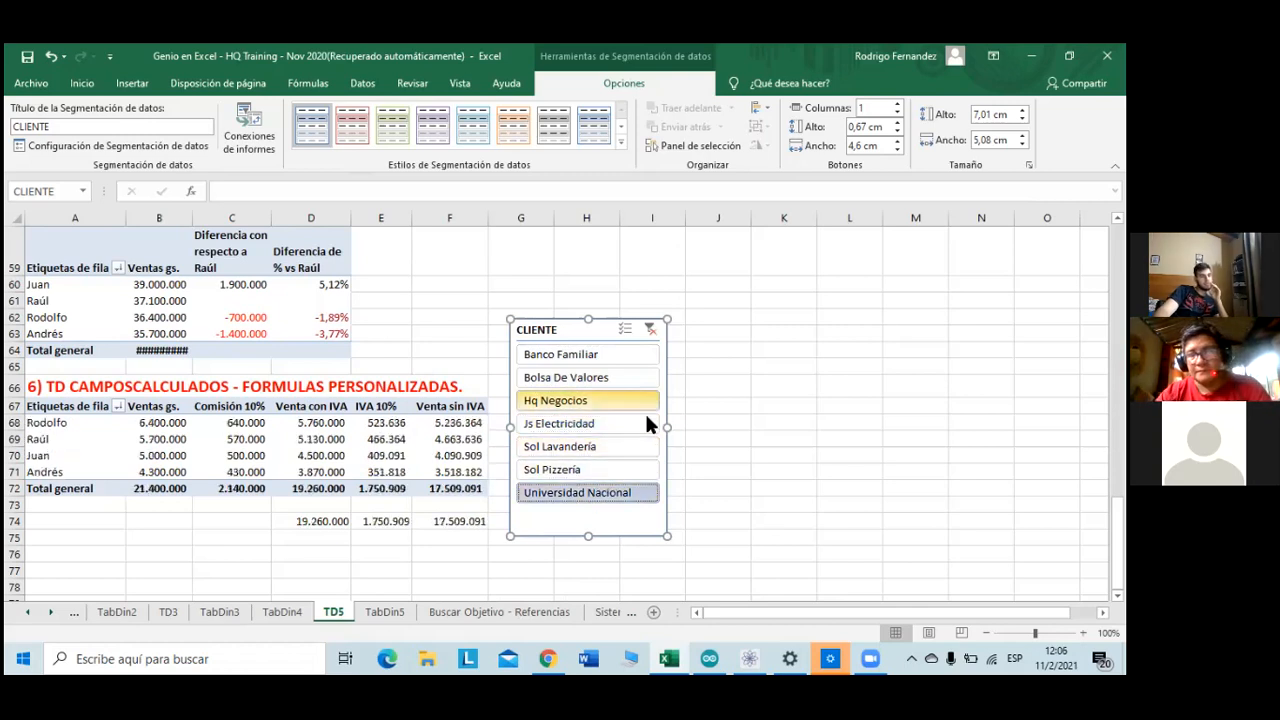
# - Select all clients from Banco Familiar through Universidad Nacional in the CLIENTE slicer so the sixth pivot table covers every client
pyautogui.click(625, 330)
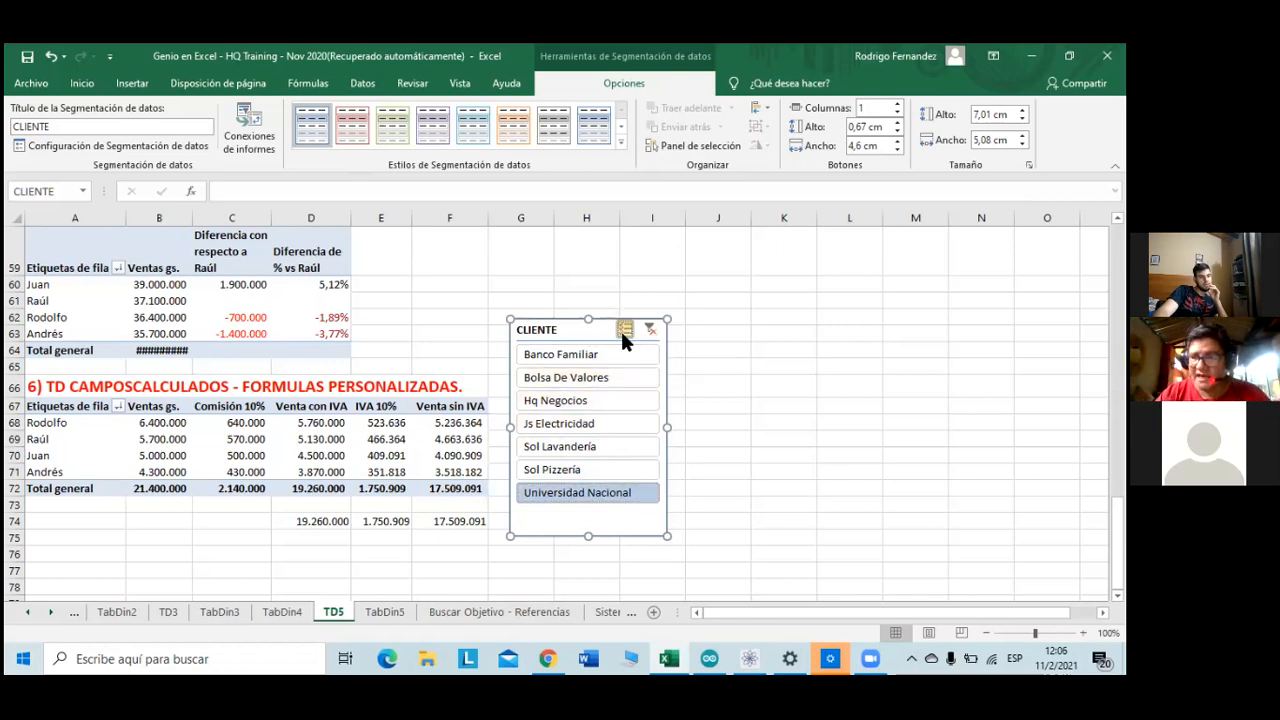
pyautogui.moveTo(594, 352); pyautogui.dragTo(580, 534)
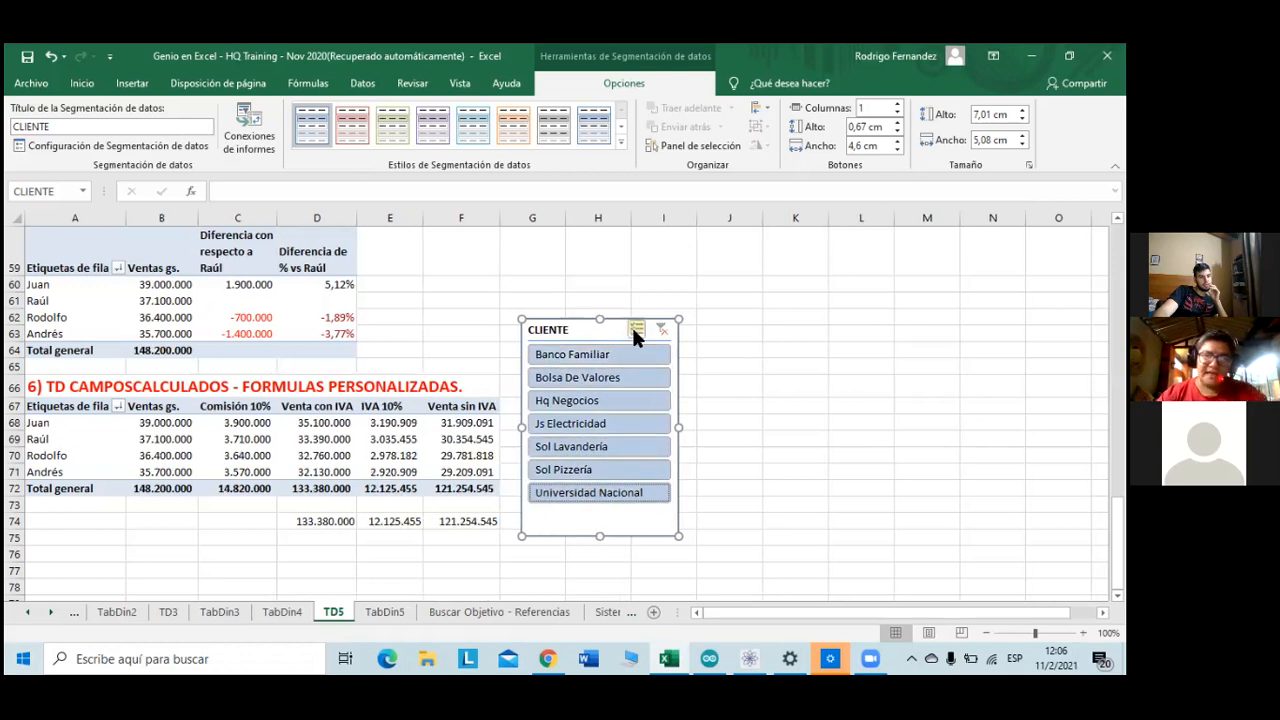
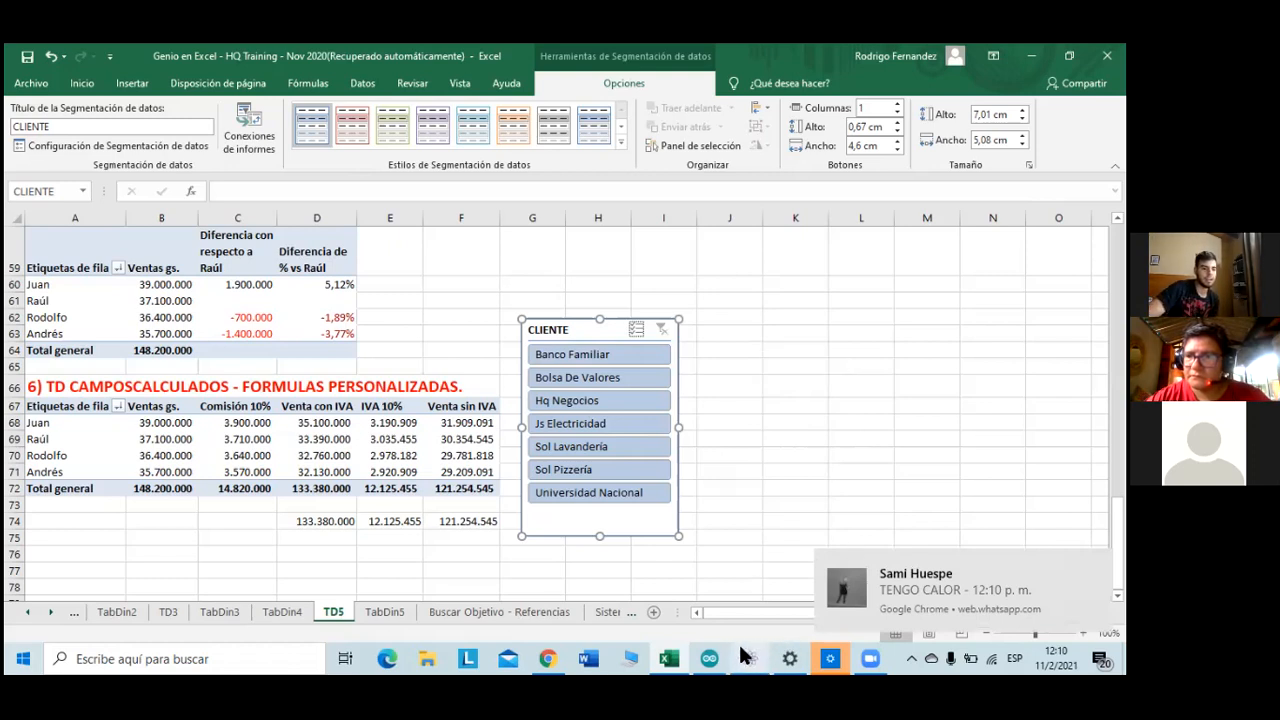
pyautogui.moveTo(761, 644)
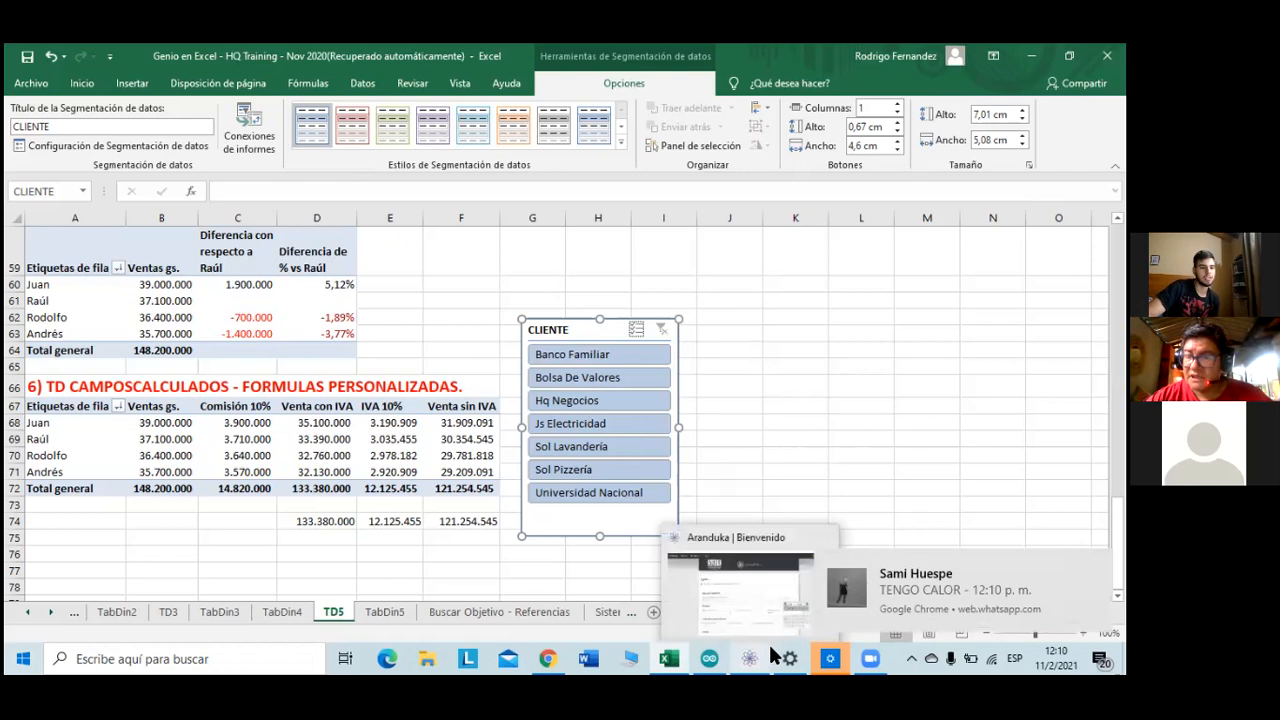